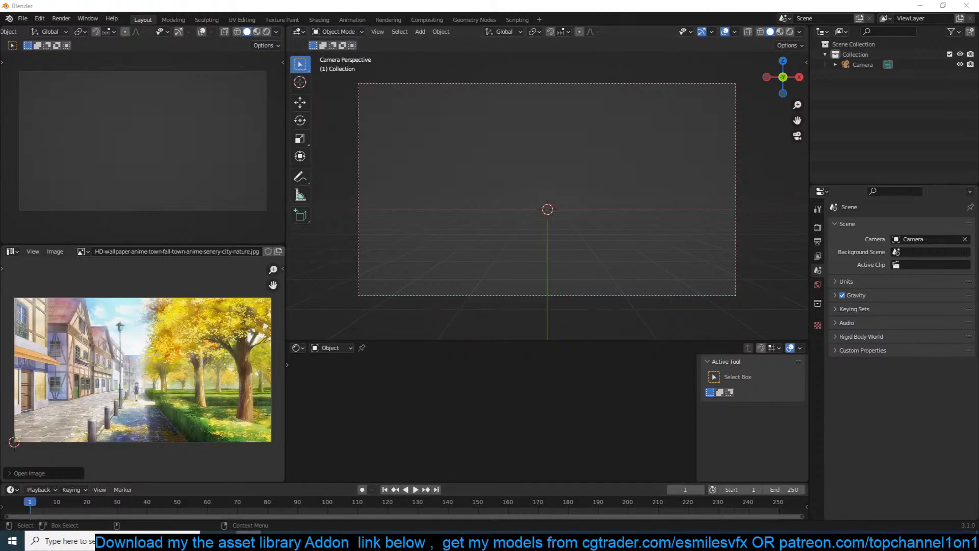
Dismiss the finished city render preview and examine the anime town reference image in an enlarged view.
key(F12)
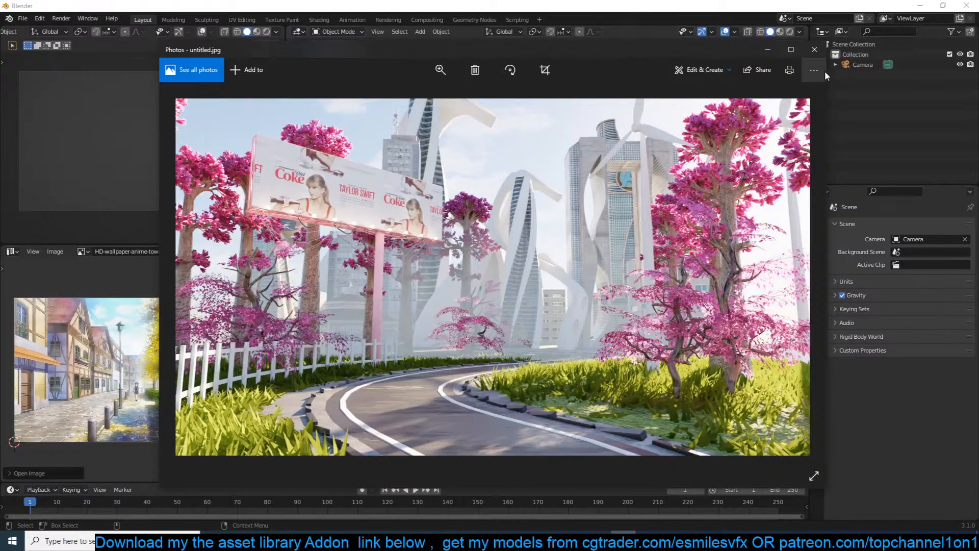
click(770, 51)
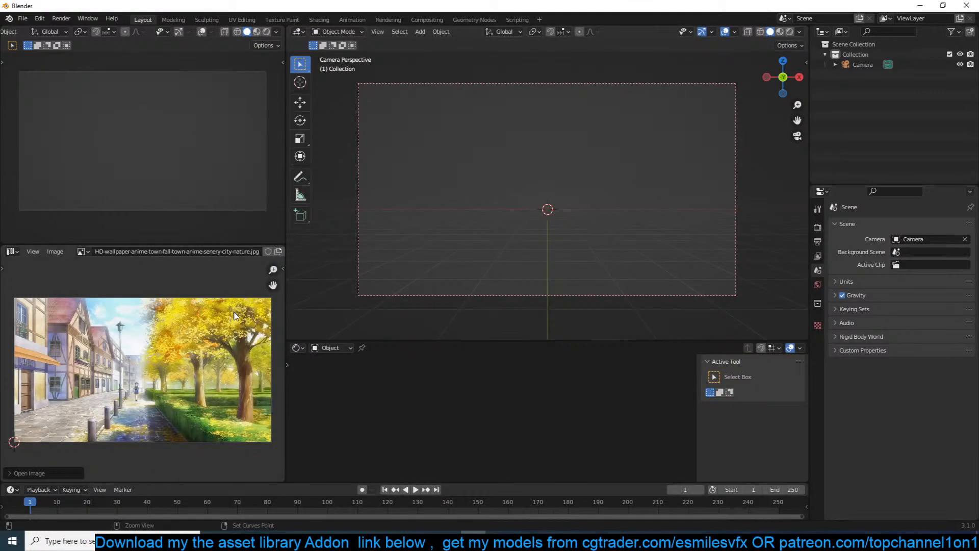
key(ctrl+space)
key(Home)
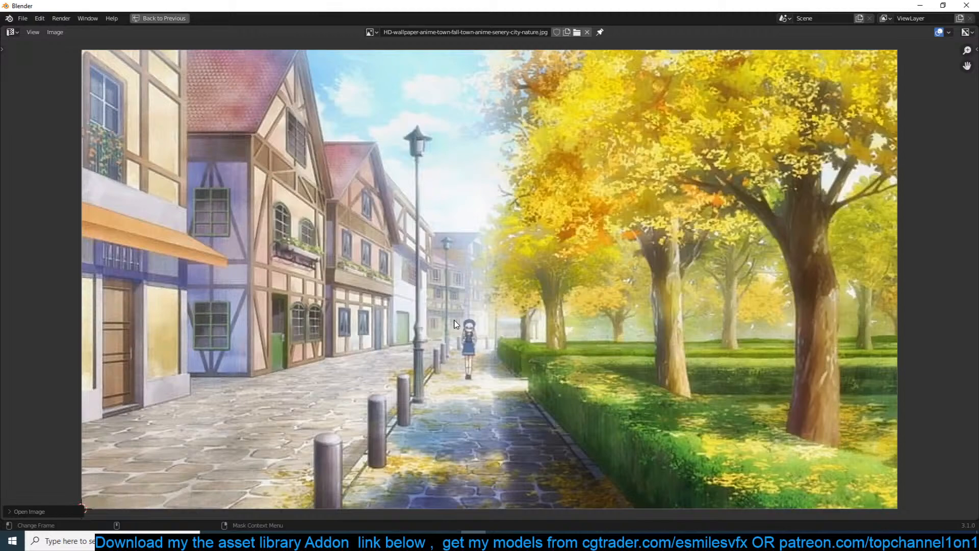
scroll(455, 324, down, 1)
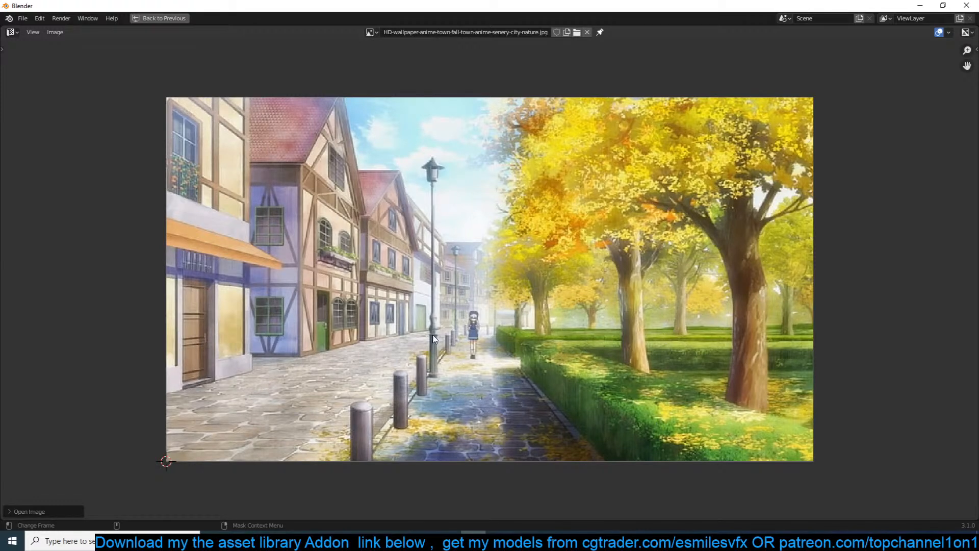
key(ctrl+space)
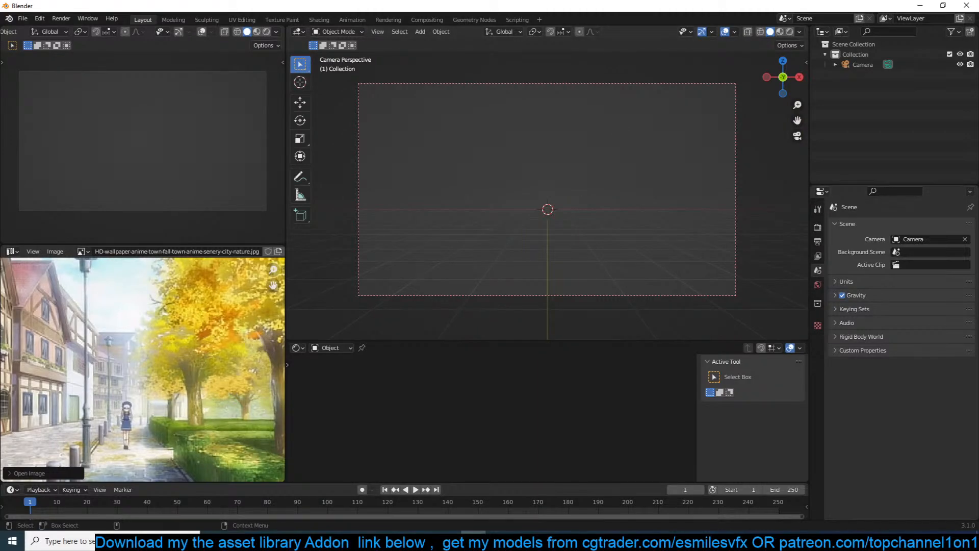
Switch to the browser and review the Human Generator V3 product page, from its preview images to the feature summary.
key(alt+Tab)
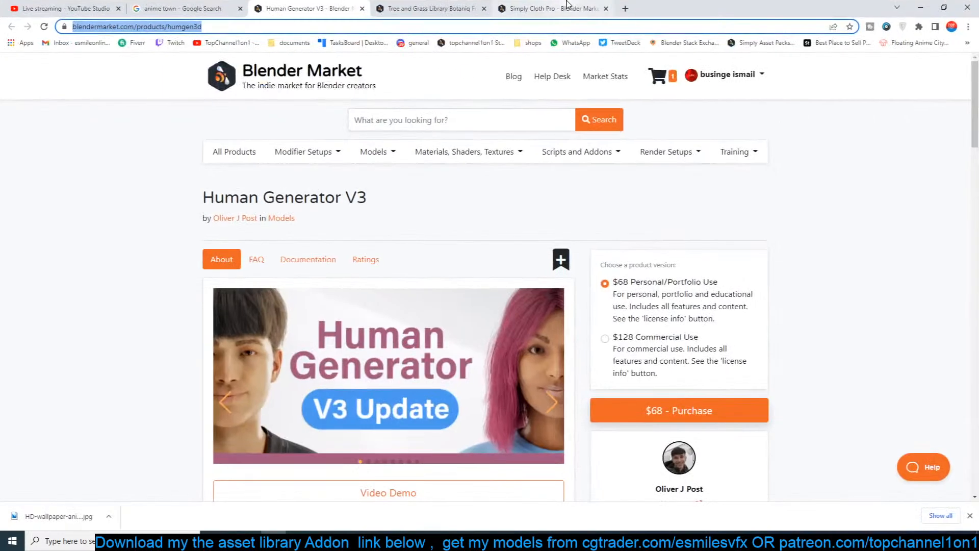
scroll(216, 274, up, 2)
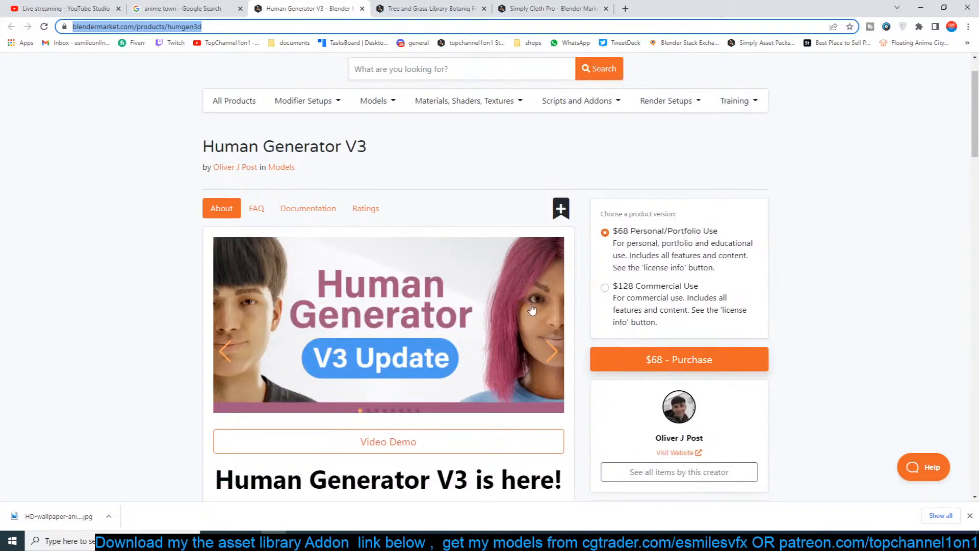
click(550, 351)
click(552, 348)
click(549, 350)
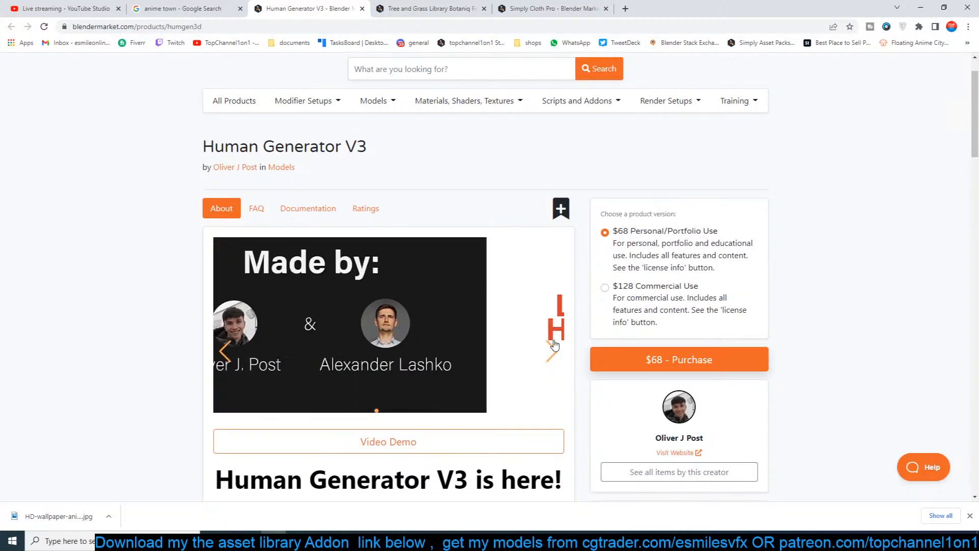
scroll(558, 342, down, 8)
scroll(561, 337, down, 15)
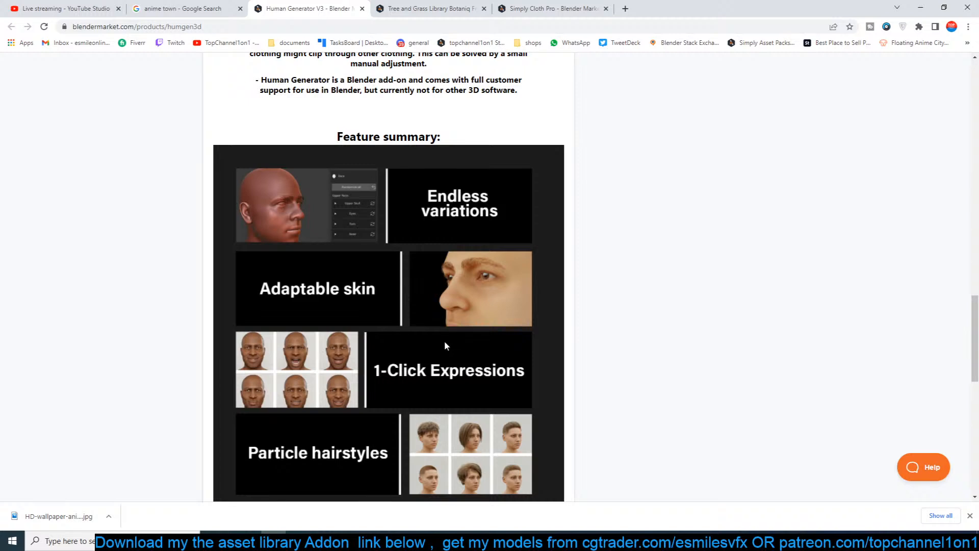
scroll(444, 346, down, 3)
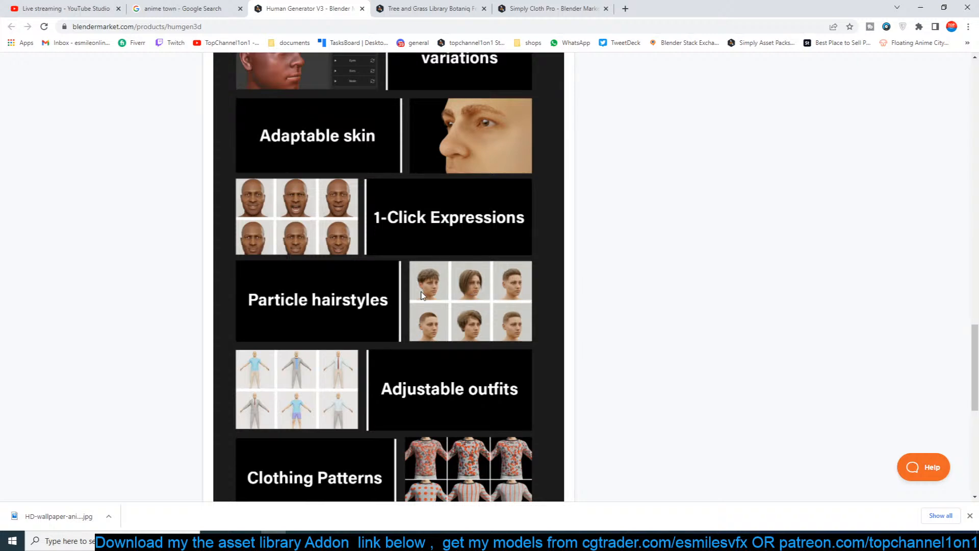
scroll(430, 327, down, 4)
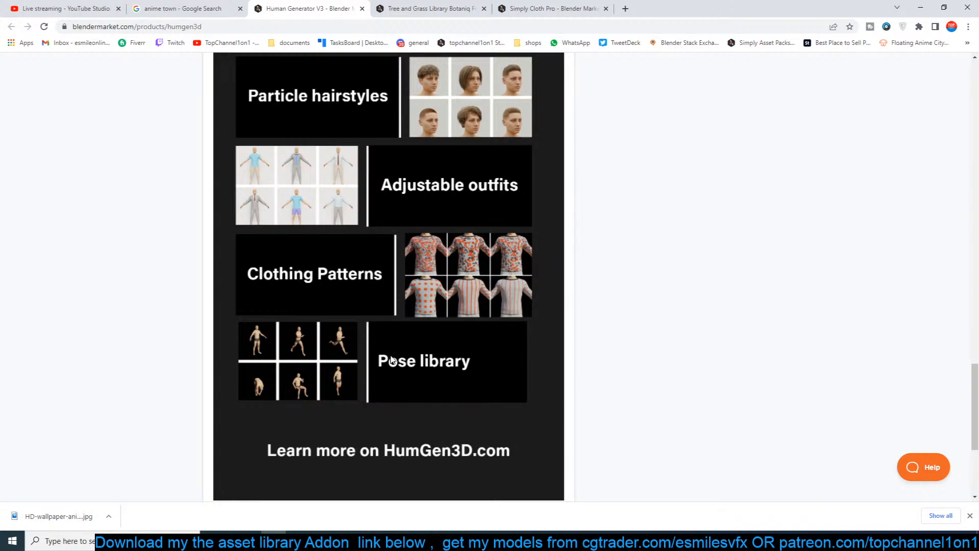
scroll(402, 355, down, 3)
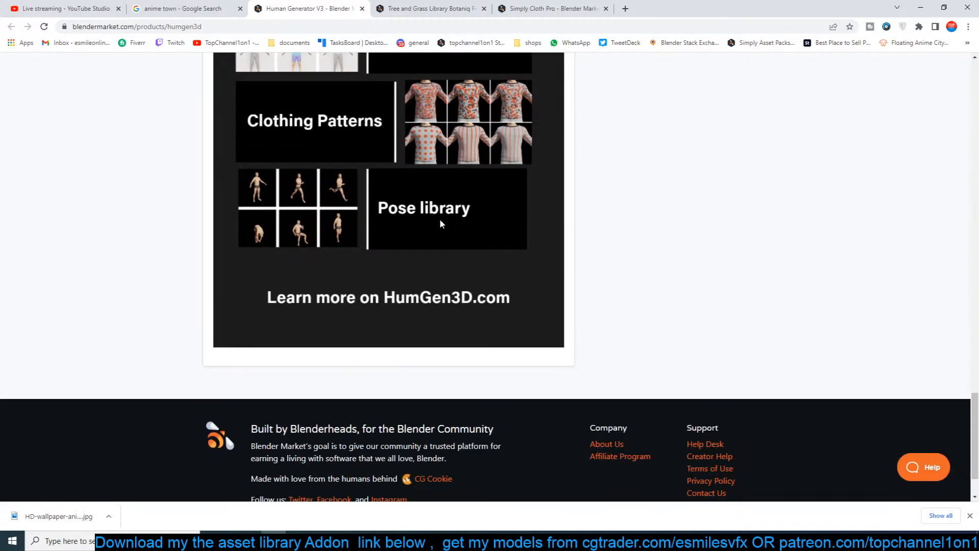
scroll(441, 223, up, 3)
scroll(304, 364, up, 20)
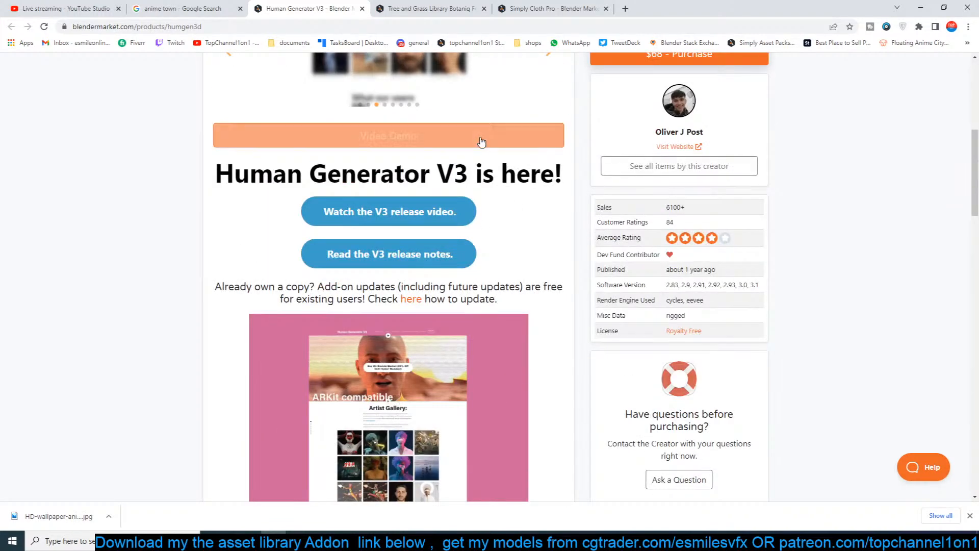
scroll(309, 205, up, 1)
scroll(309, 205, up, 3)
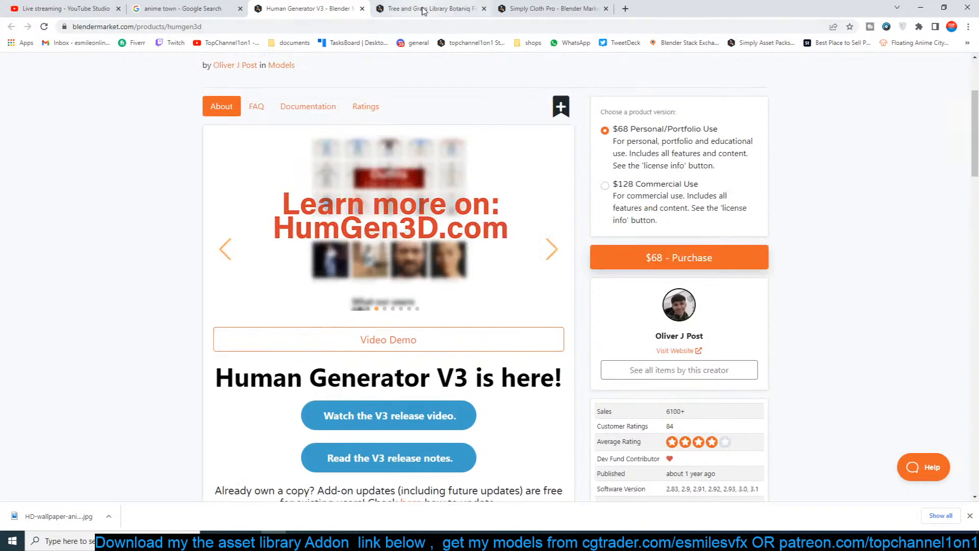
Browse the preview image gallery on the Botaniq tree and grass library product page.
click(430, 8)
scroll(131, 337, down, 7)
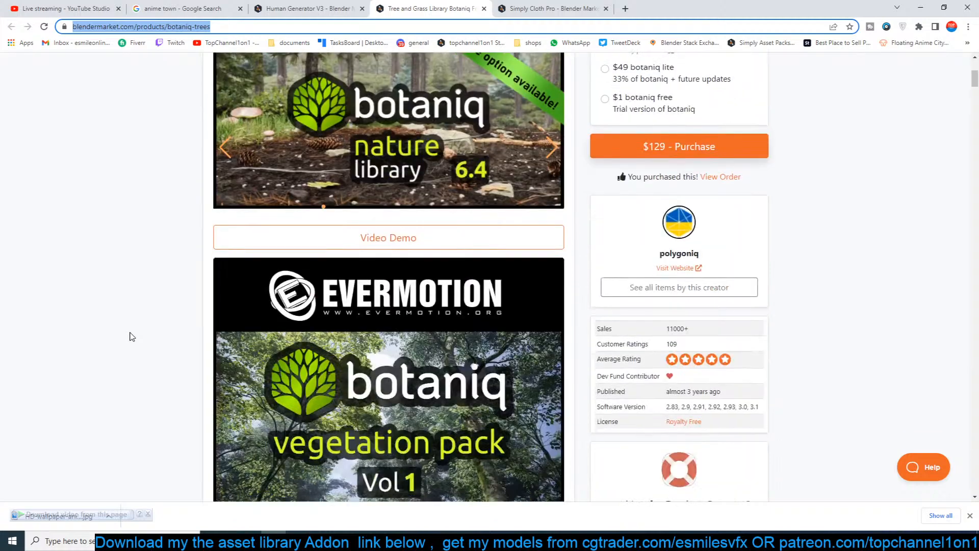
scroll(132, 337, up, 6)
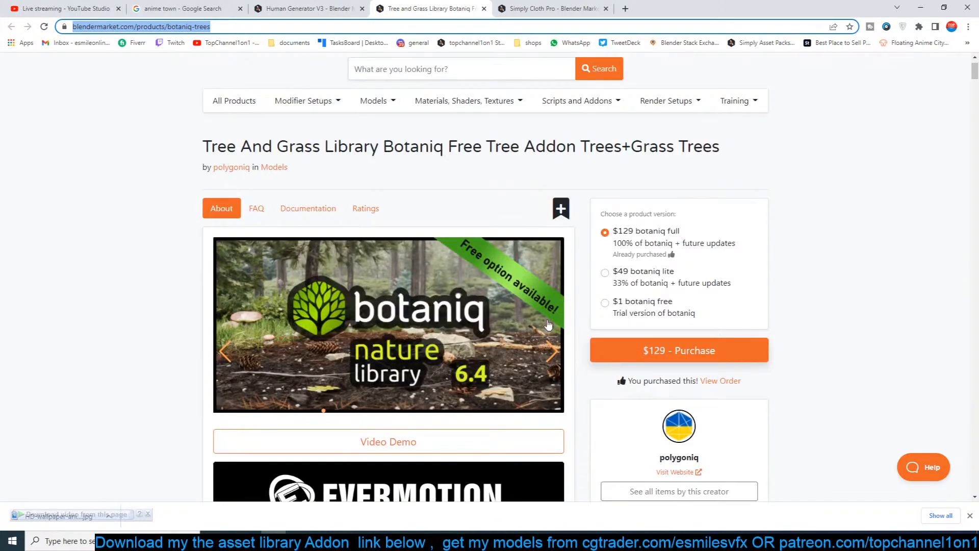
click(551, 347)
click(550, 347)
click(551, 347)
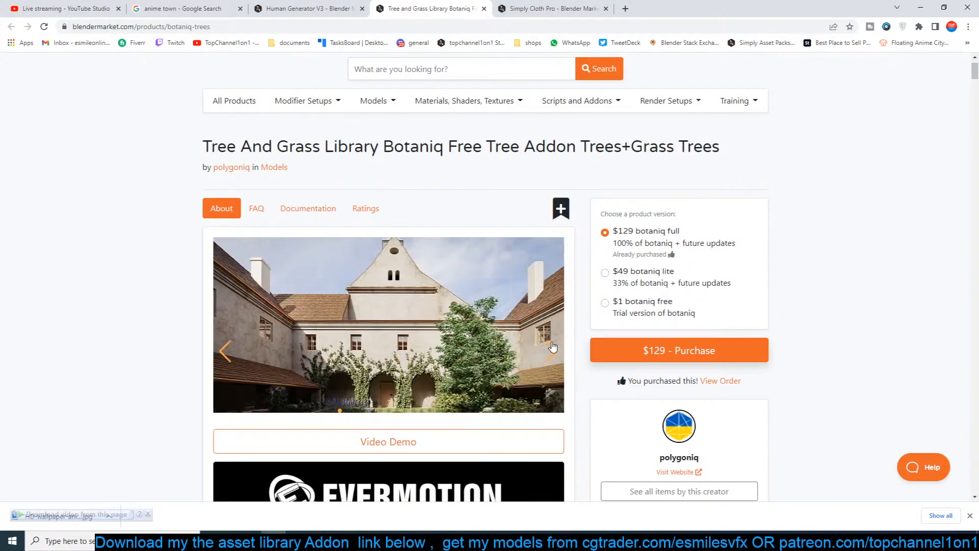
click(551, 346)
click(551, 347)
click(551, 346)
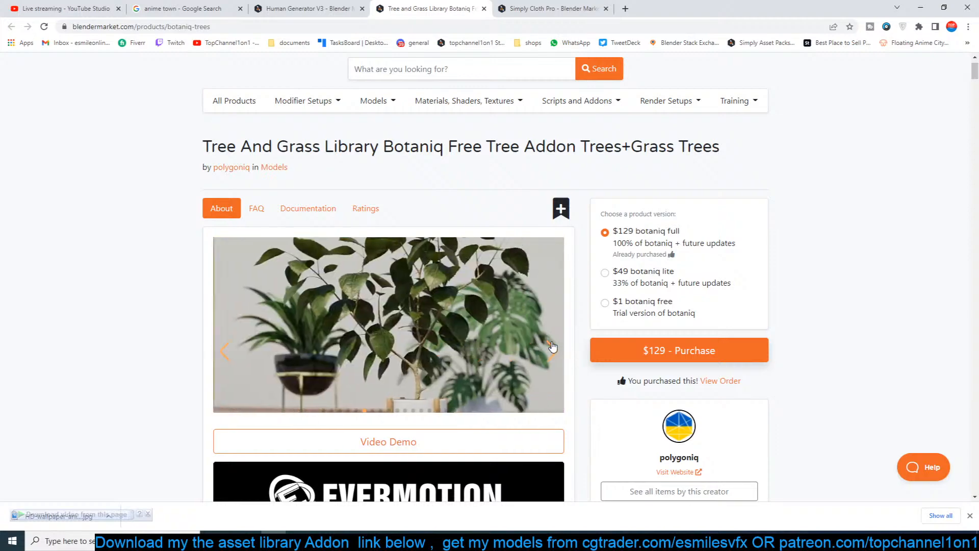
click(551, 347)
click(551, 347)
click(551, 347)
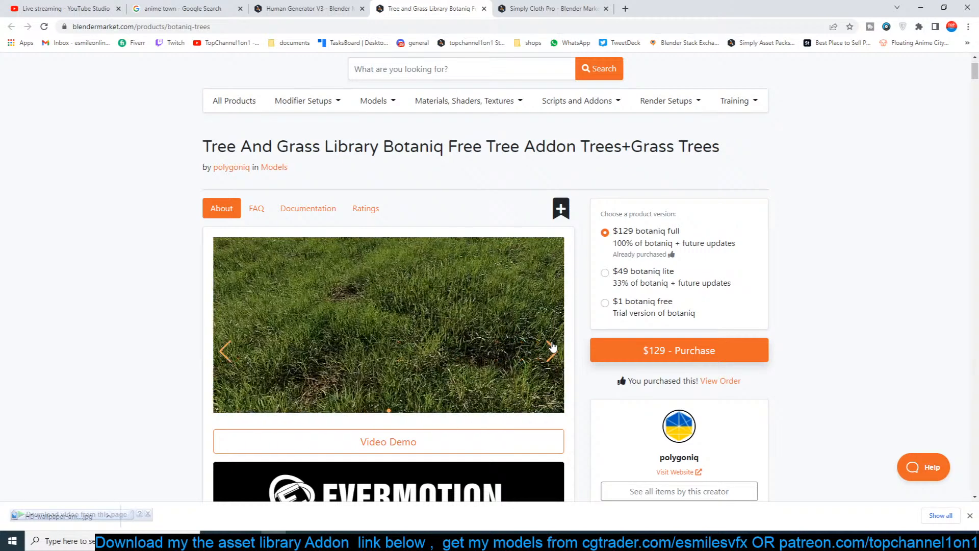
click(550, 347)
click(550, 346)
click(550, 347)
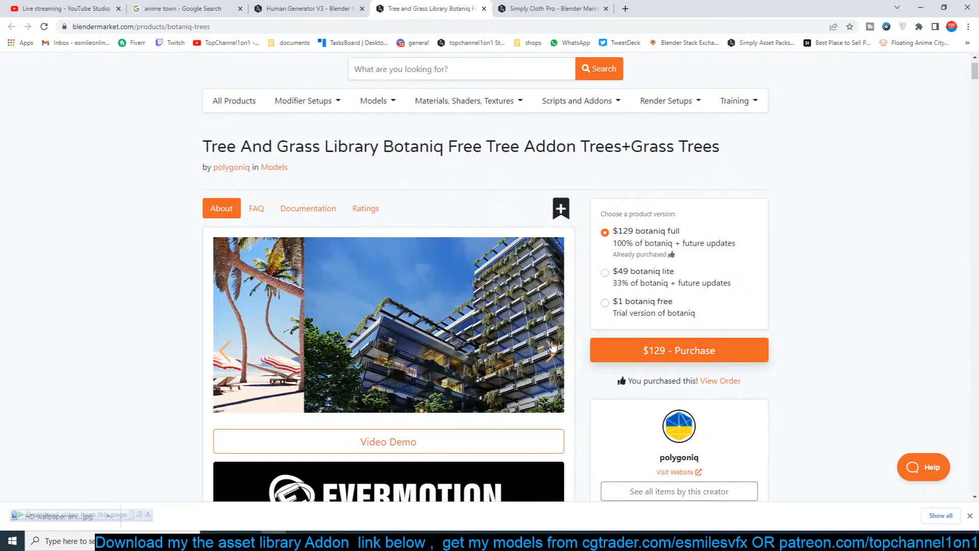
click(551, 347)
click(544, 348)
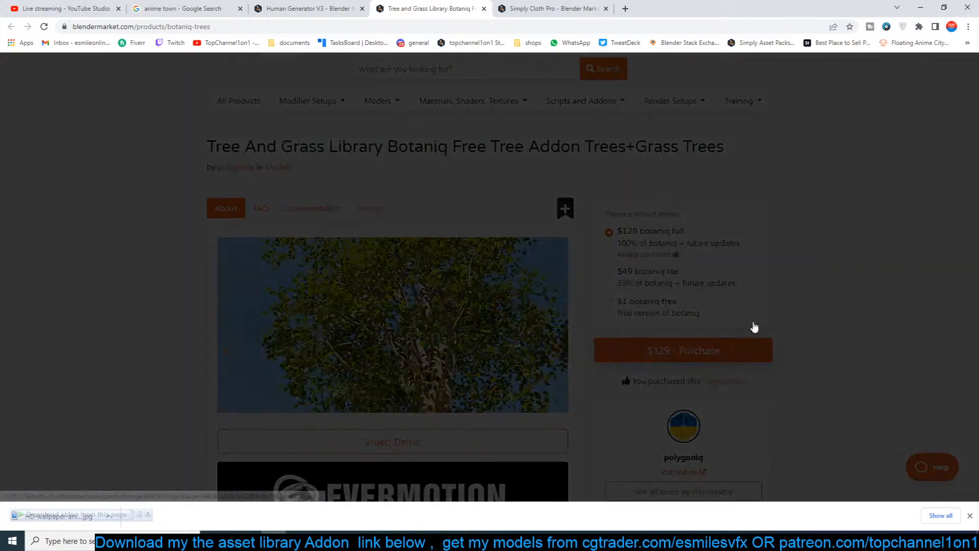
click(848, 168)
Review the Botaniq feature descriptions on adding animation, scattering assets and using pre-made particle presets.
scroll(822, 351, down, 10)
scroll(821, 368, down, 15)
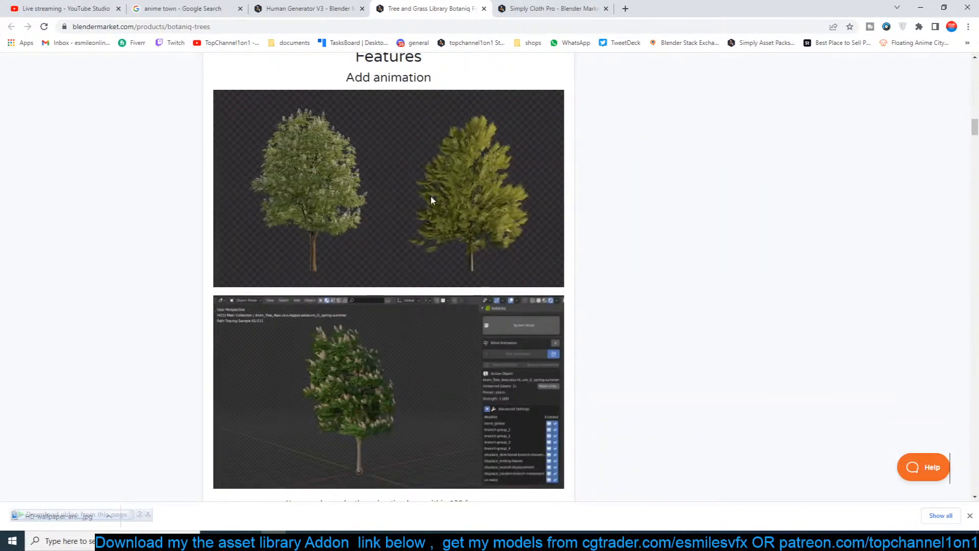
scroll(421, 326, down, 12)
scroll(270, 331, down, 9)
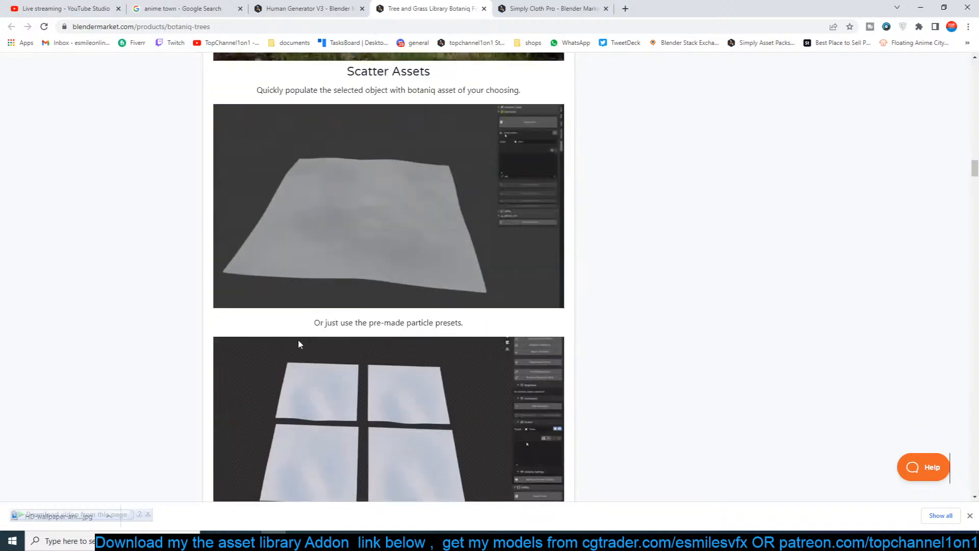
scroll(410, 369, down, 2)
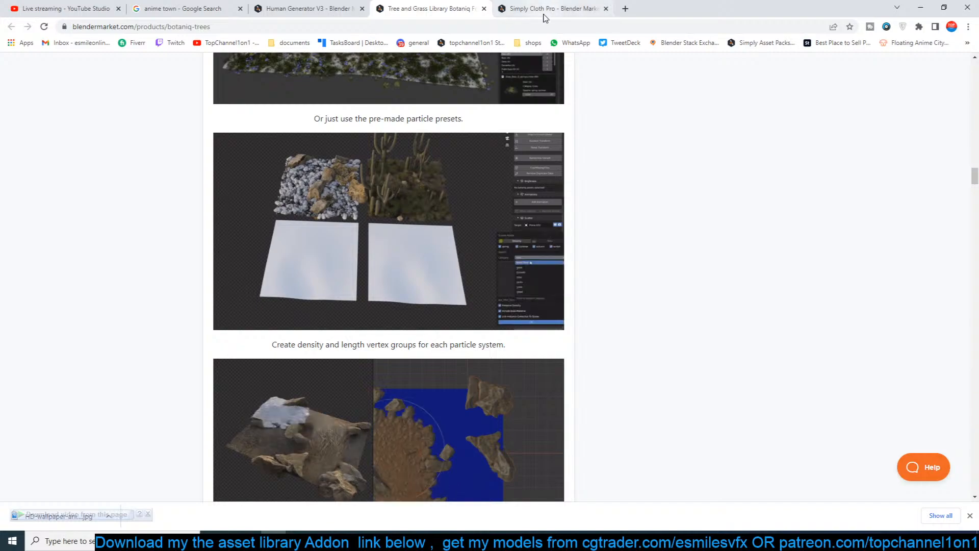
Review the Simply Cloth Pro product page, including its cover image, Epic Asset Bundle and asset installation instructions.
key(ctrl+Tab)
scroll(116, 355, down, 4)
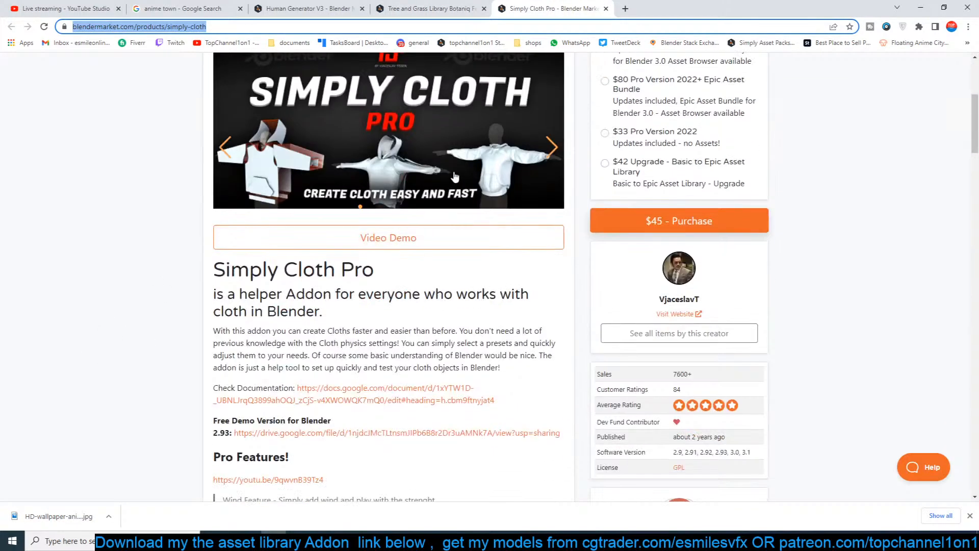
click(446, 151)
click(102, 281)
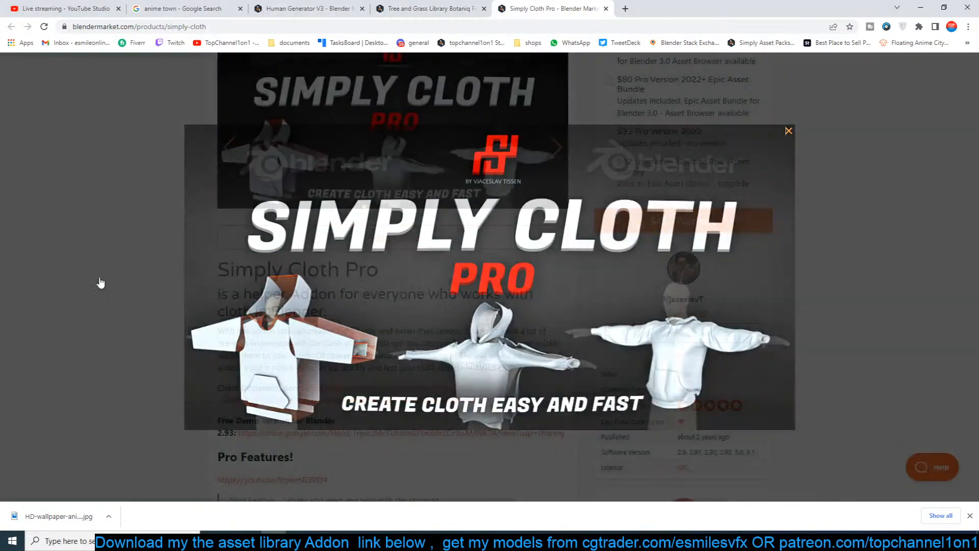
scroll(161, 335, down, 15)
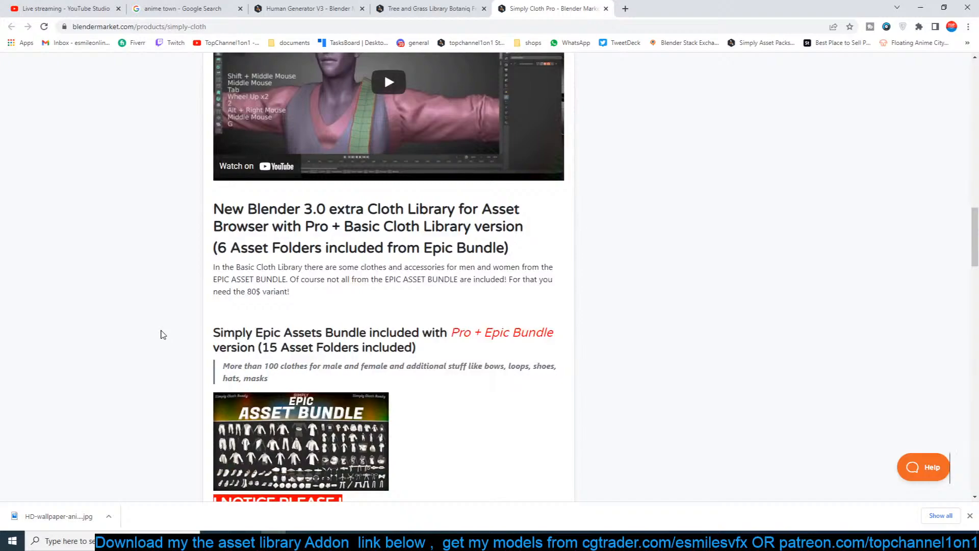
scroll(162, 334, down, 6)
scroll(164, 340, down, 3)
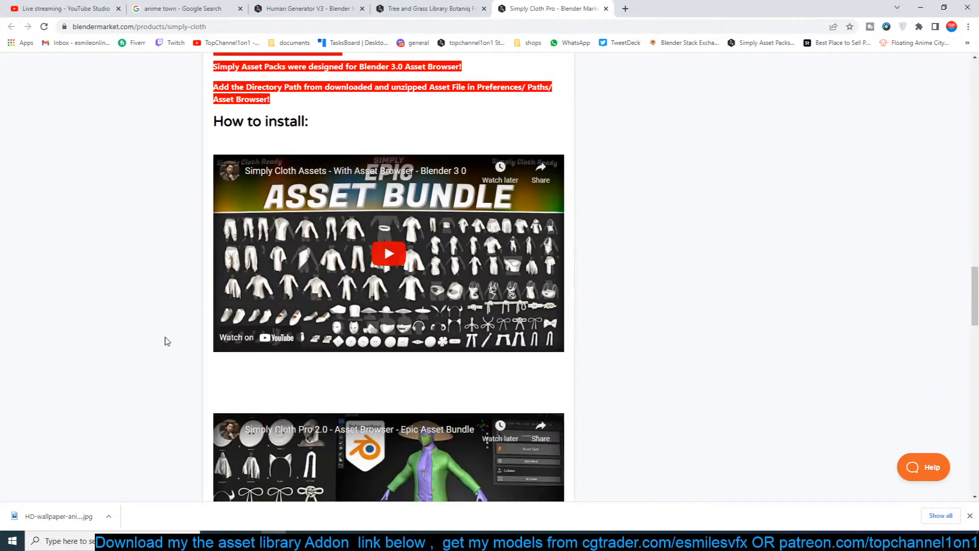
scroll(185, 361, down, 5)
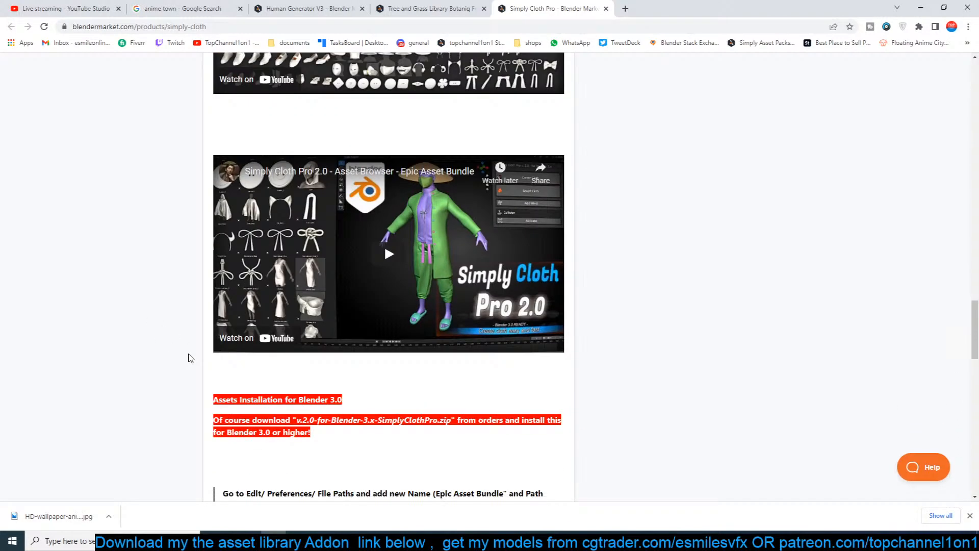
scroll(188, 358, up, 6)
scroll(151, 371, down, 6)
scroll(152, 370, down, 10)
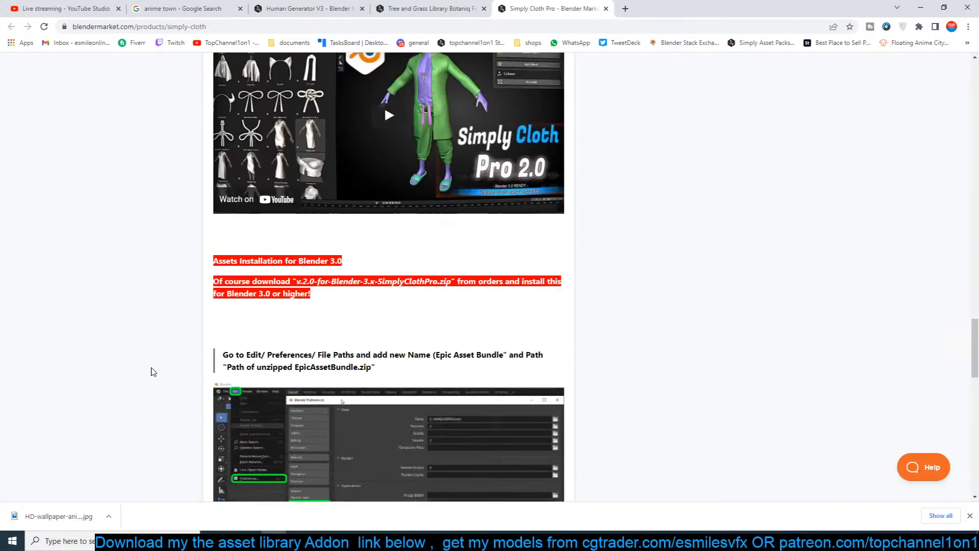
Check the live stream dashboard in YouTube Studio and return to Blender.
click(113, 7)
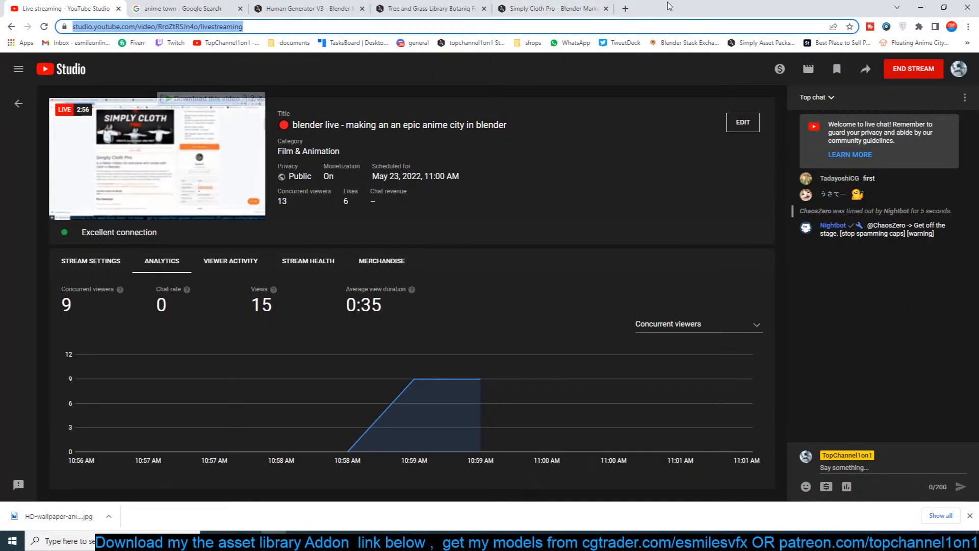
click(920, 7)
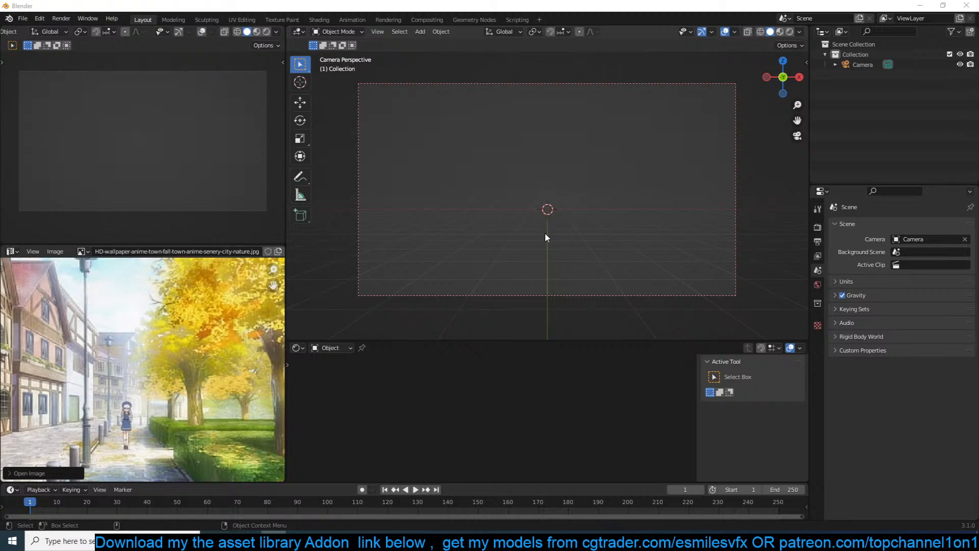
Show the 3D scene in front orthographic view and examine the trees and hedges in the reference image.
click(565, 215)
key(KP_1)
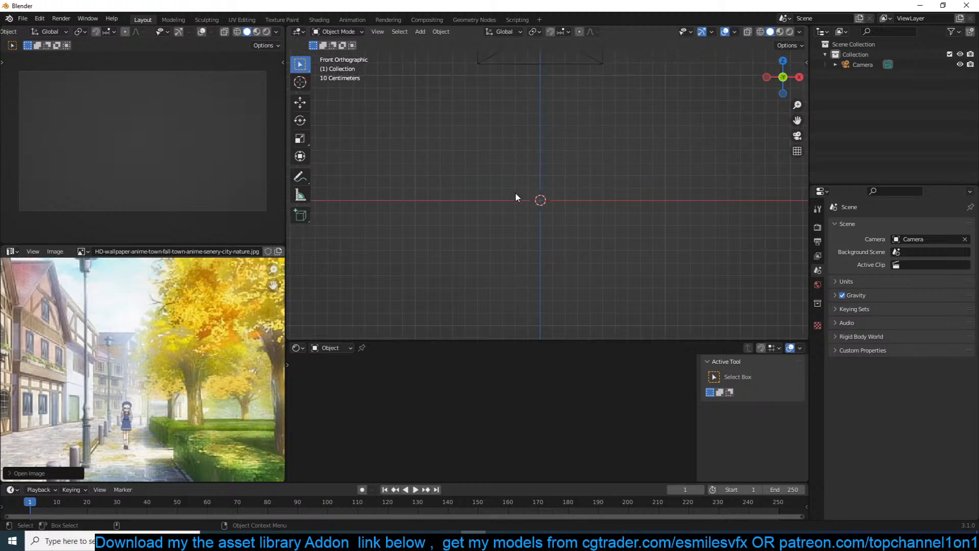
scroll(94, 343, up, 5)
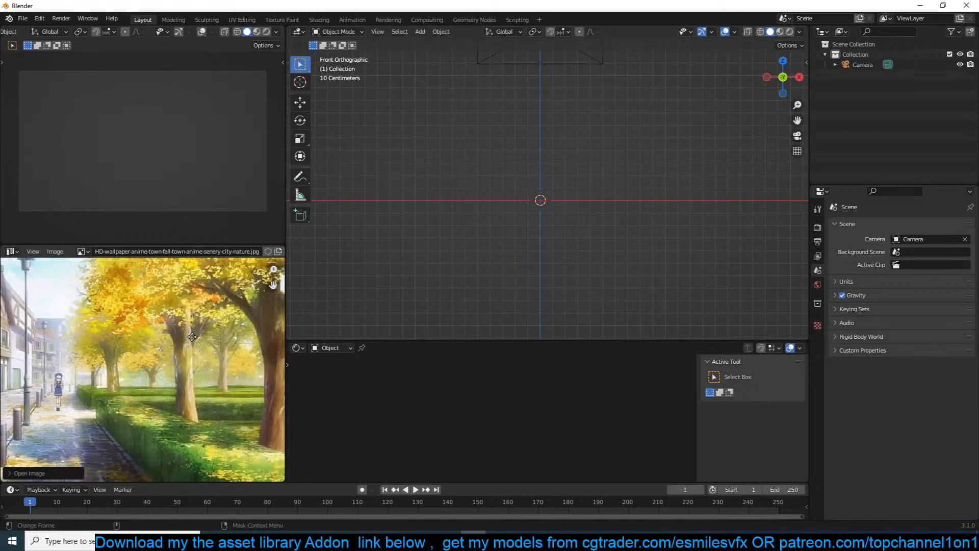
scroll(191, 308, down, 3)
middle_drag(196, 303, 182, 310)
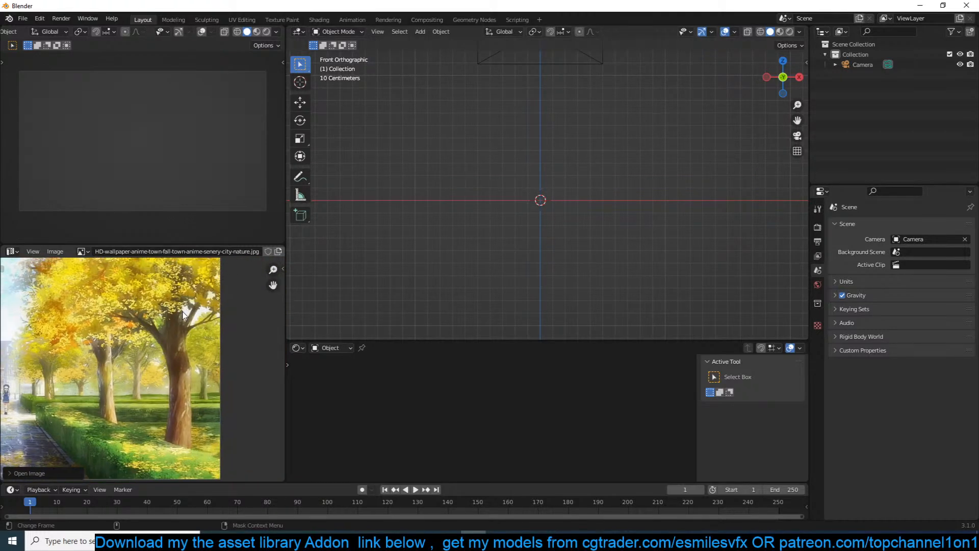
Add a Bezier curve at the world origin and open its control points for editing.
scroll(182, 311, up, 3)
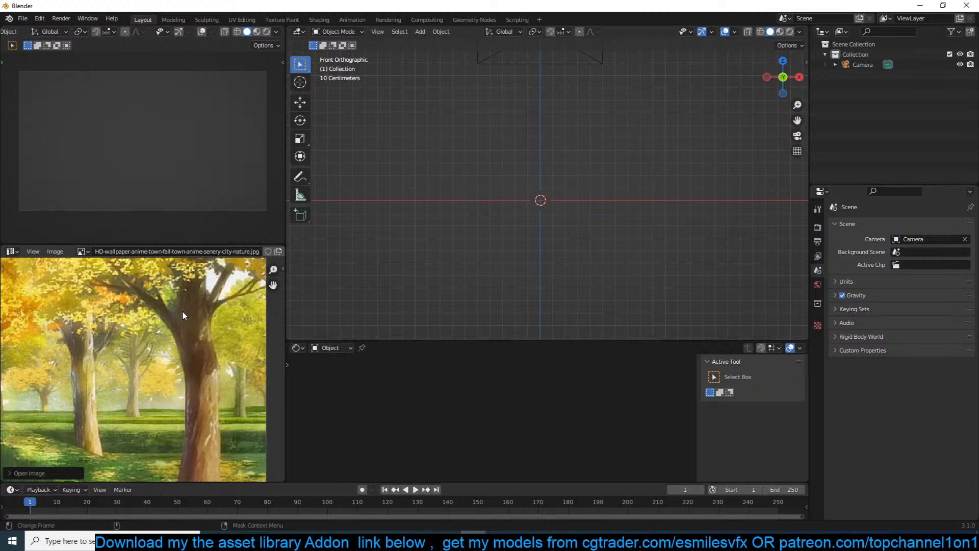
shift+middle_drag(505, 236, 506, 251)
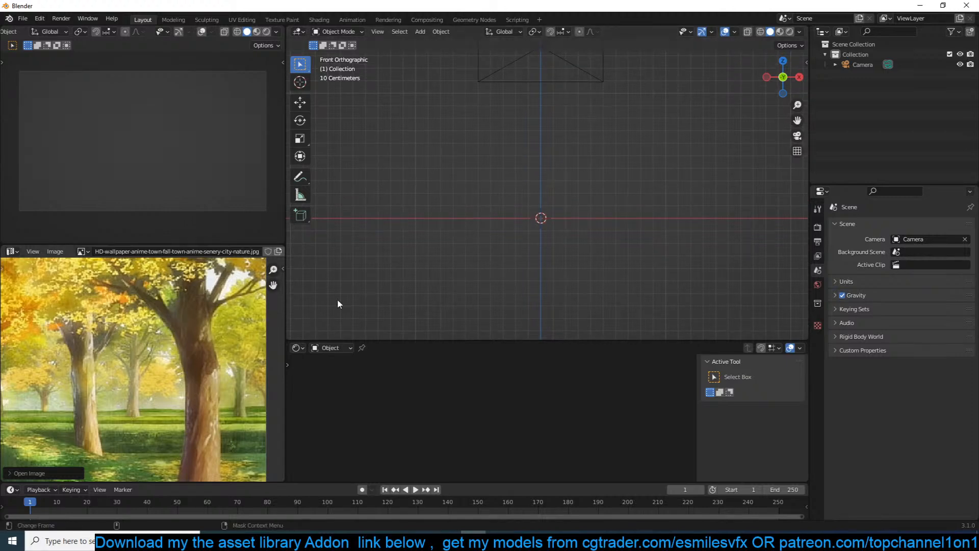
key(shift+a)
mouse_move(526, 250)
click(656, 250)
key(Tab)
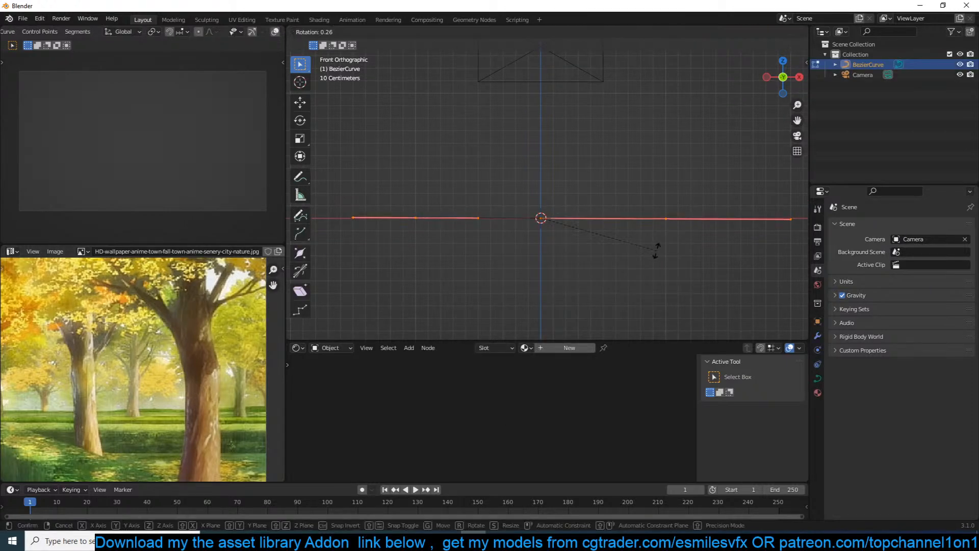
Rotate the curve's control points into the front plane and turn the curve upright along the Z axis.
key(r)
click(656, 250)
key(r)
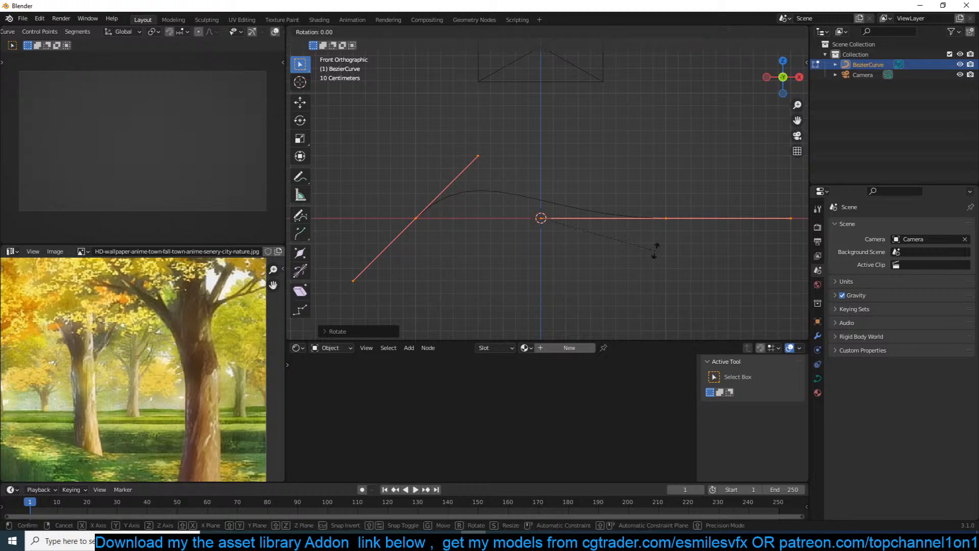
key(0)
key(Return)
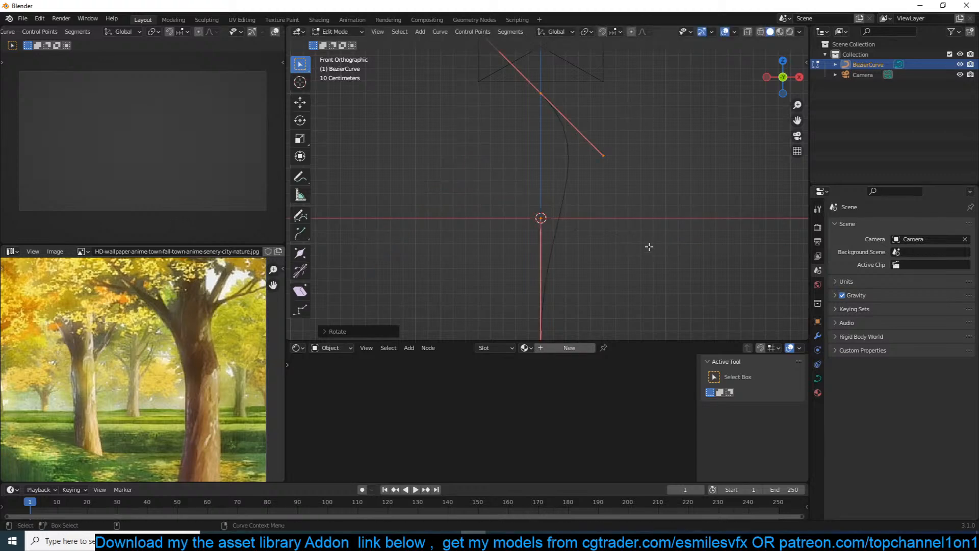
right_click(648, 247)
scroll(505, 193, down, 4)
Set the curve's handles to Automatic and raise it about 1 m along Z so its base sits at the origin.
key(v)
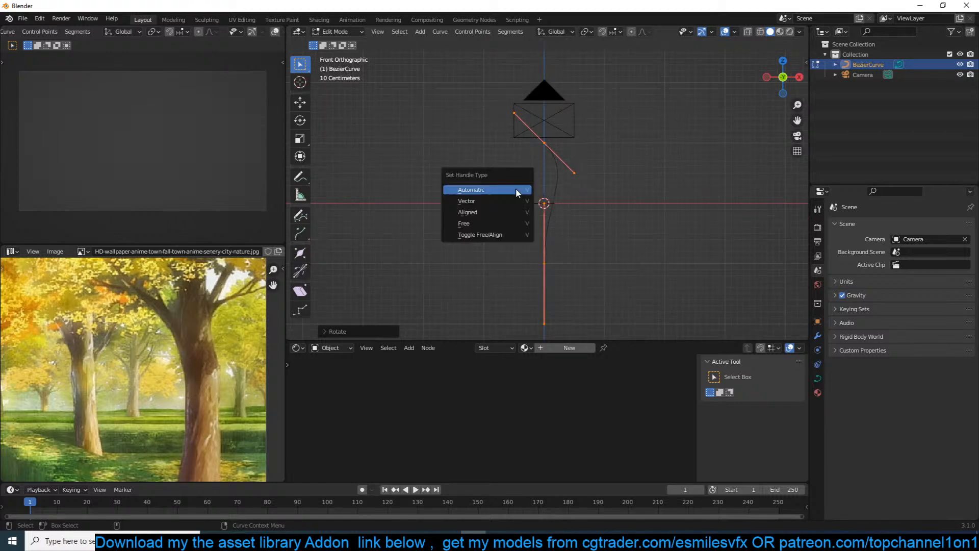
click(515, 190)
key(g)
key(z)
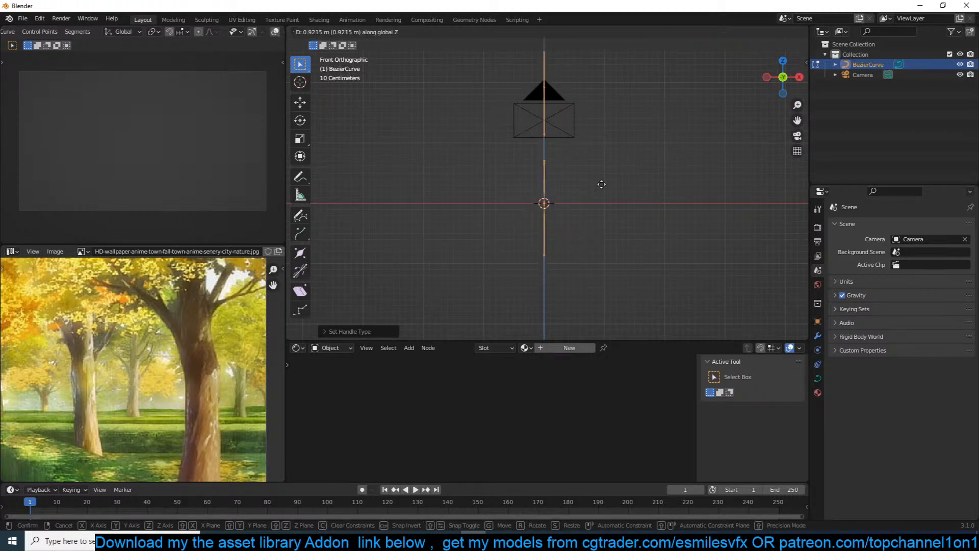
click(603, 181)
shift+middle_drag(590, 137, 593, 169)
Give the curve a round bevel with a depth of 0.13 m to form the trunk.
key(Tab)
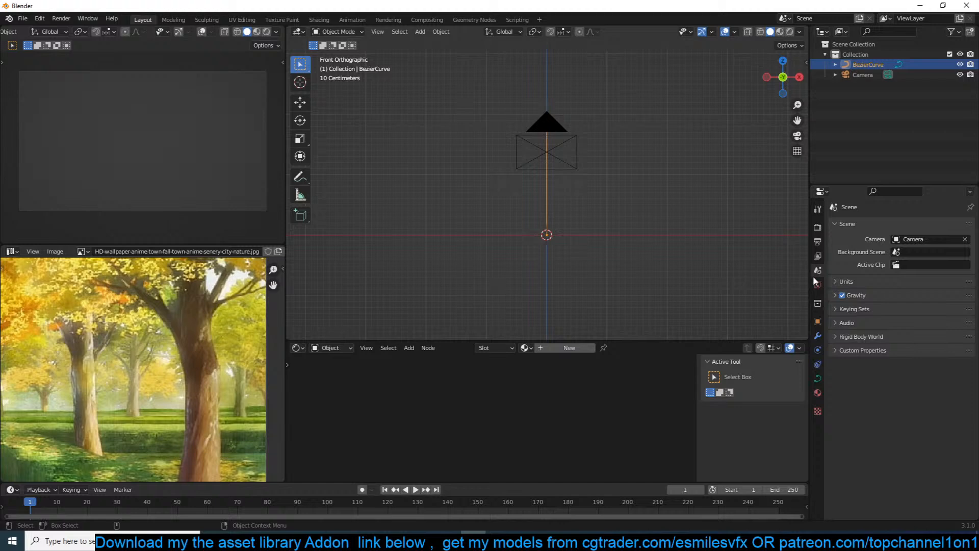
click(817, 377)
click(873, 392)
scroll(873, 392, down, 5)
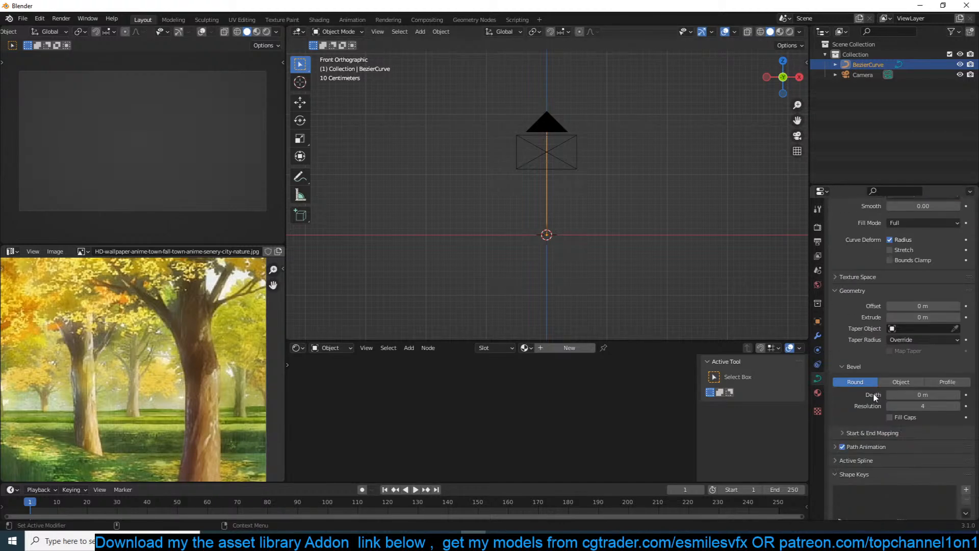
mouse_move(922, 395)
mouse_down()
mouse_move(944, 394)
mouse_move(928, 395)
mouse_up()
scroll(634, 197, up, 4)
Subdivide the trunk curve twice to add control points along its length.
key(Tab)
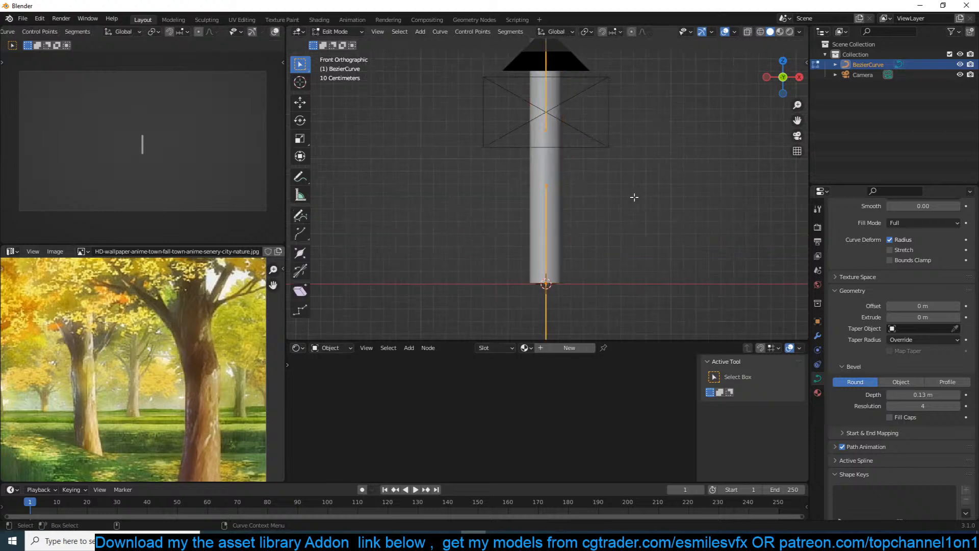
right_click(636, 137)
click(636, 136)
right_click(636, 137)
click(636, 137)
shift+middle_drag(704, 179, 706, 215)
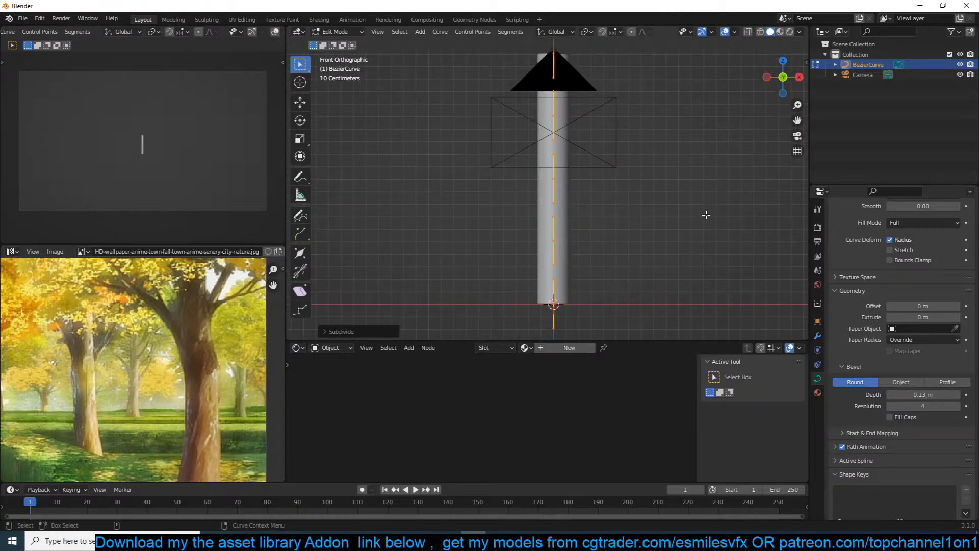
Hide the camera in the viewport.
key(Tab)
click(586, 87)
key(h)
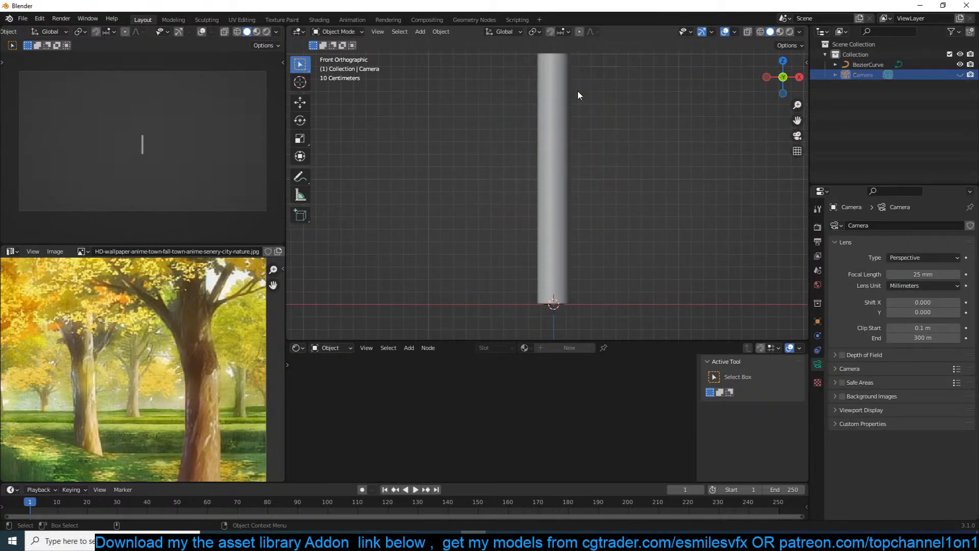
Taper the trunk toward its upper end by shrinking the top point's radius to about half with proportional editing.
click(571, 81)
key(Tab)
shift+middle_drag(564, 81, 564, 110)
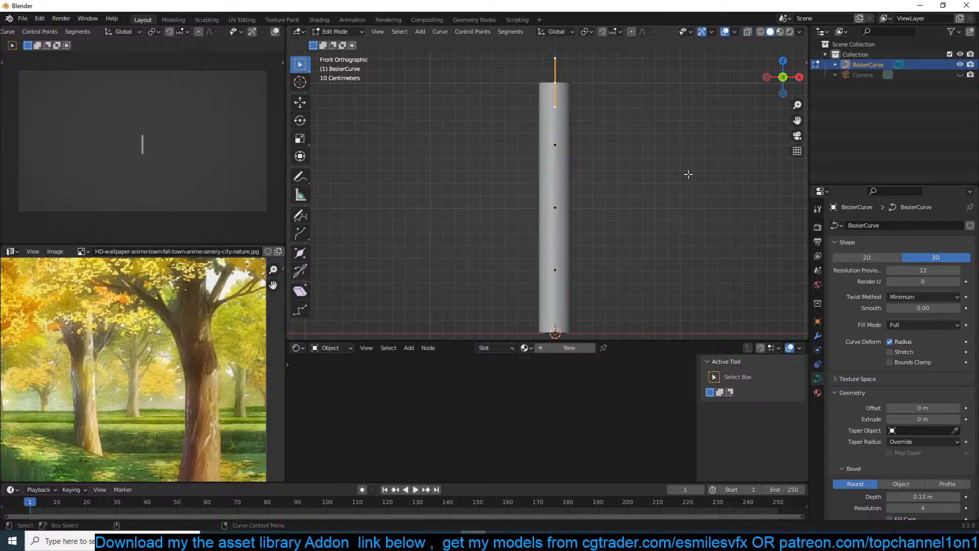
scroll(264, 335, down, 2)
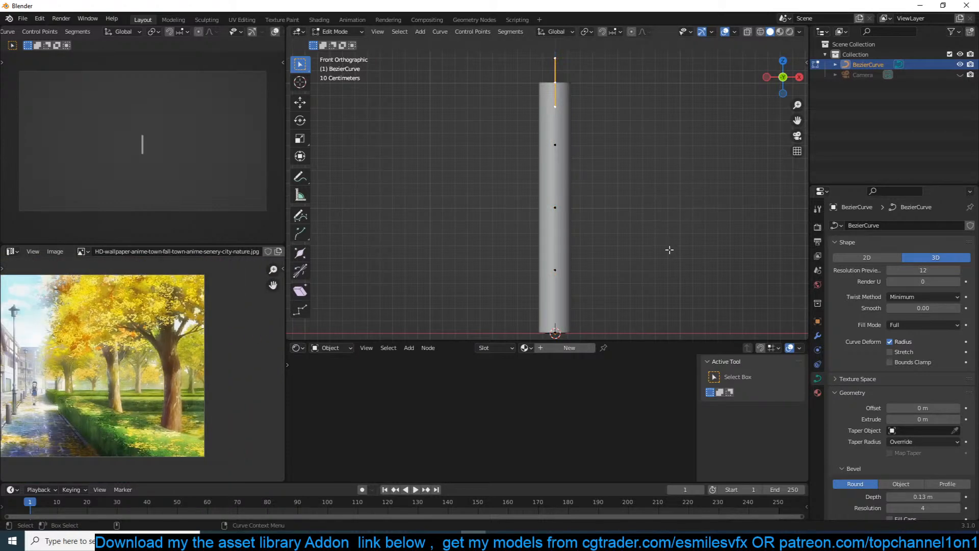
key(o)
key(alt+s)
scroll(619, 186, down, 4)
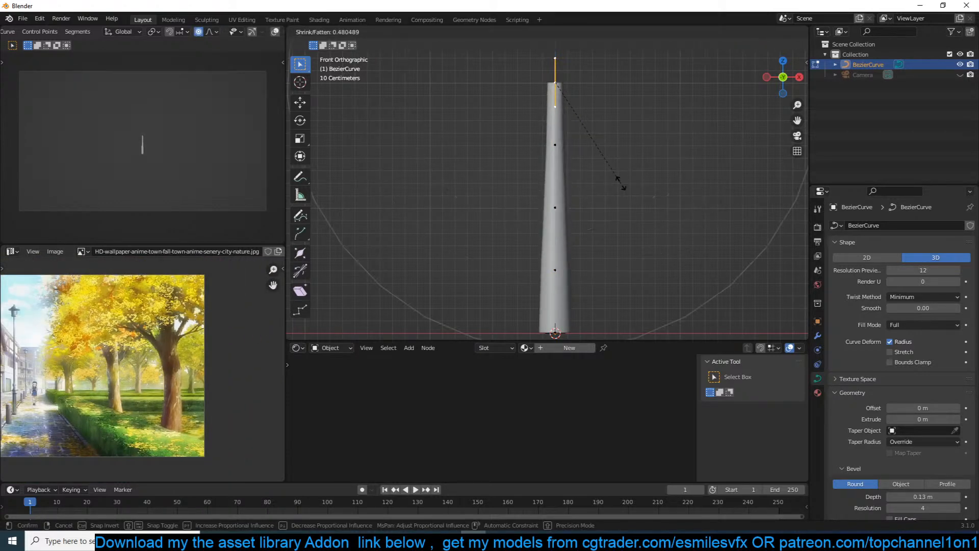
click(640, 186)
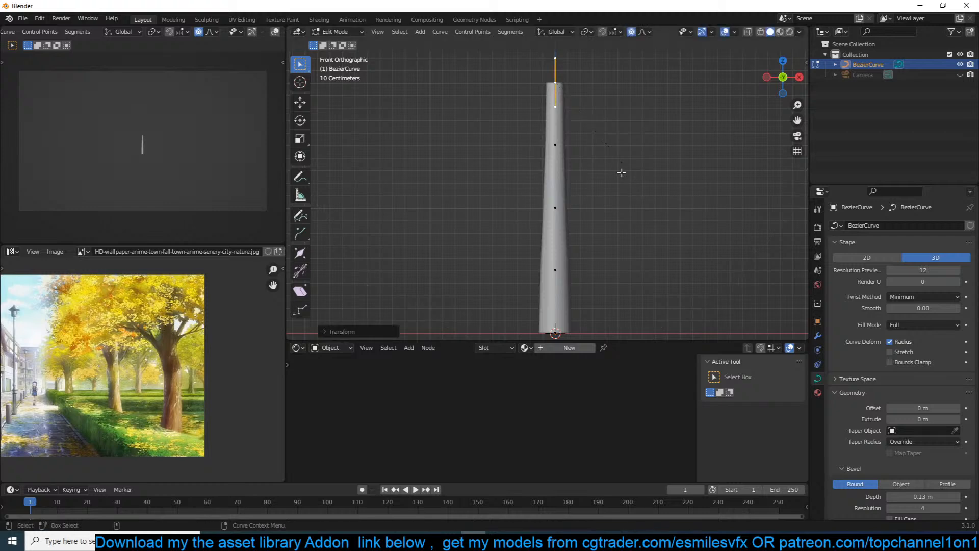
Bend the trunk slightly in the front view by shifting its upper, middle and lower inner points sideways with proportional editing.
click(570, 160)
key(g)
click(549, 158)
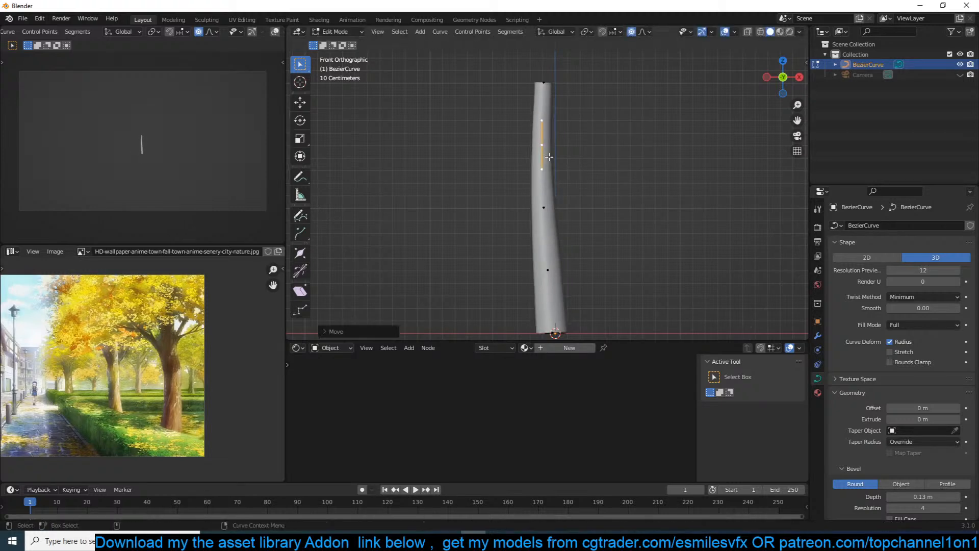
click(544, 224)
key(g)
scroll(555, 225, up, 6)
click(557, 226)
click(555, 267)
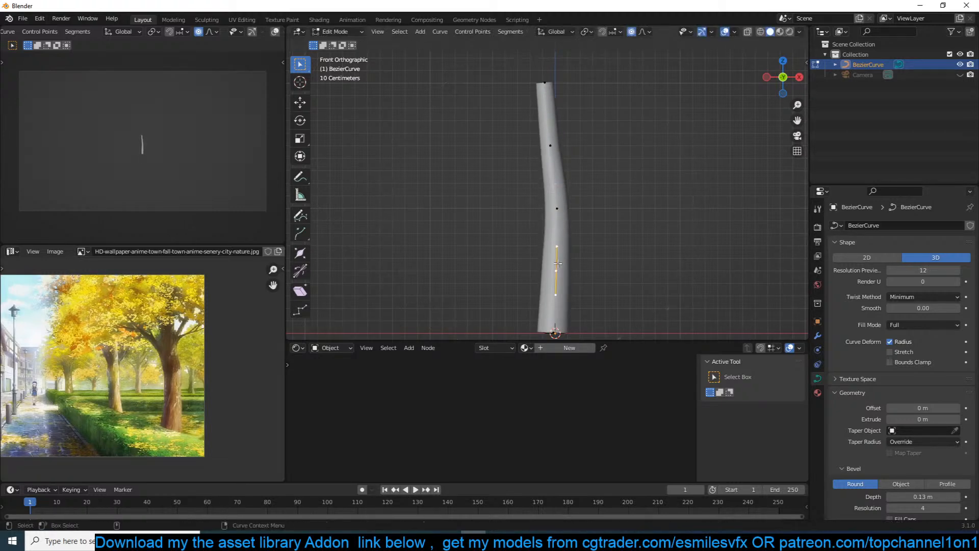
key(g)
click(549, 267)
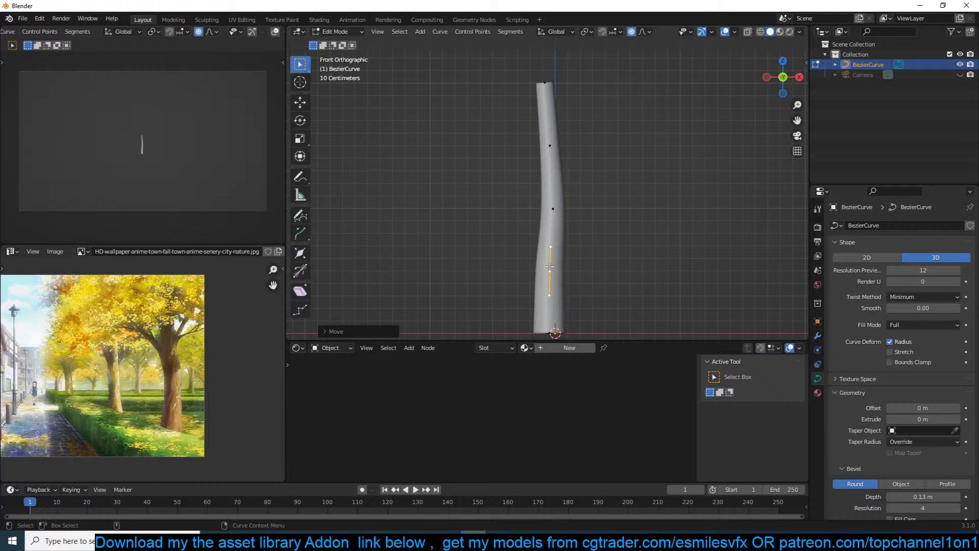
Curve the trunk's middle and lower points in opposite directions in the right side view.
key(KP_3)
key(g)
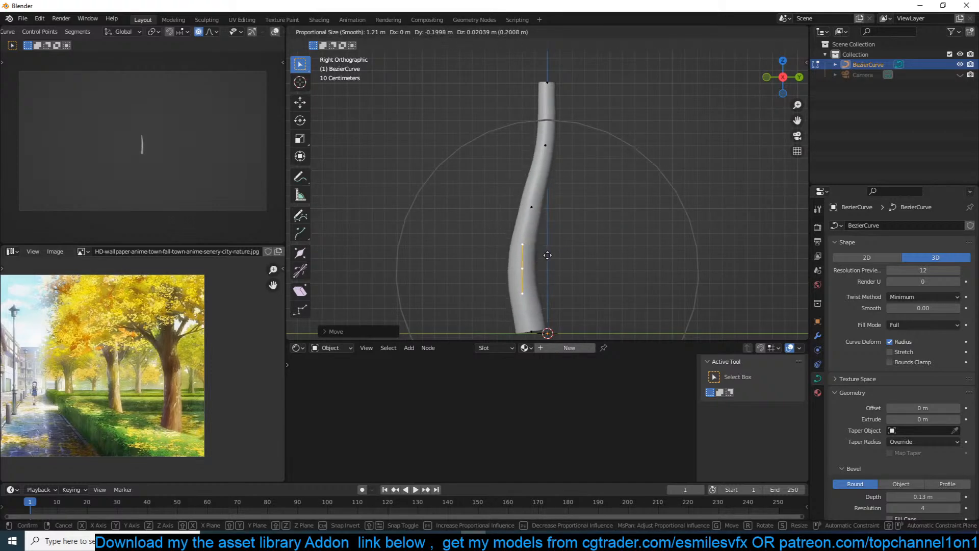
right_click(547, 247)
click(547, 211)
key(g)
click(530, 211)
click(541, 268)
key(g)
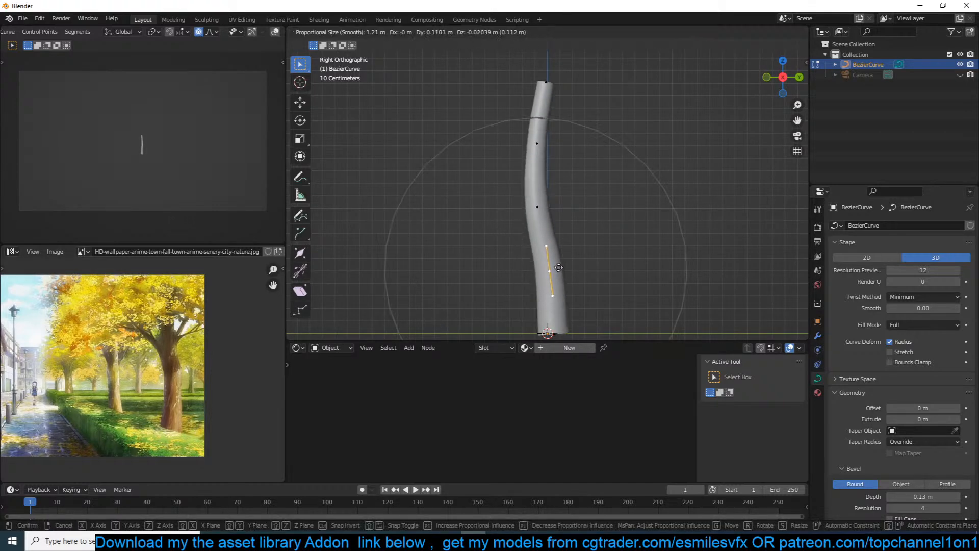
click(558, 267)
Shift the trunk's upper inner point toward positive Y in the side view and adjust the tip to follow the bend.
click(538, 144)
key(g)
click(558, 145)
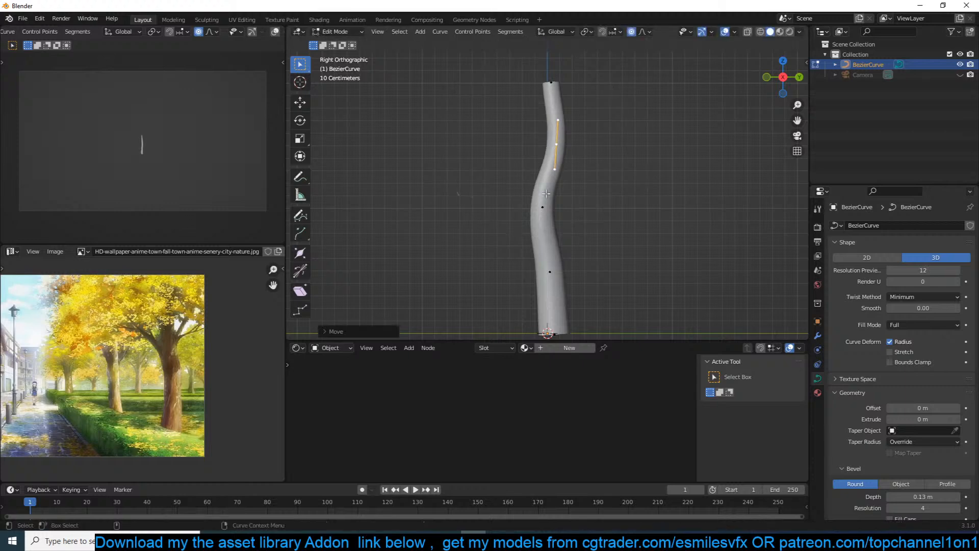
click(551, 82)
key(g)
click(557, 83)
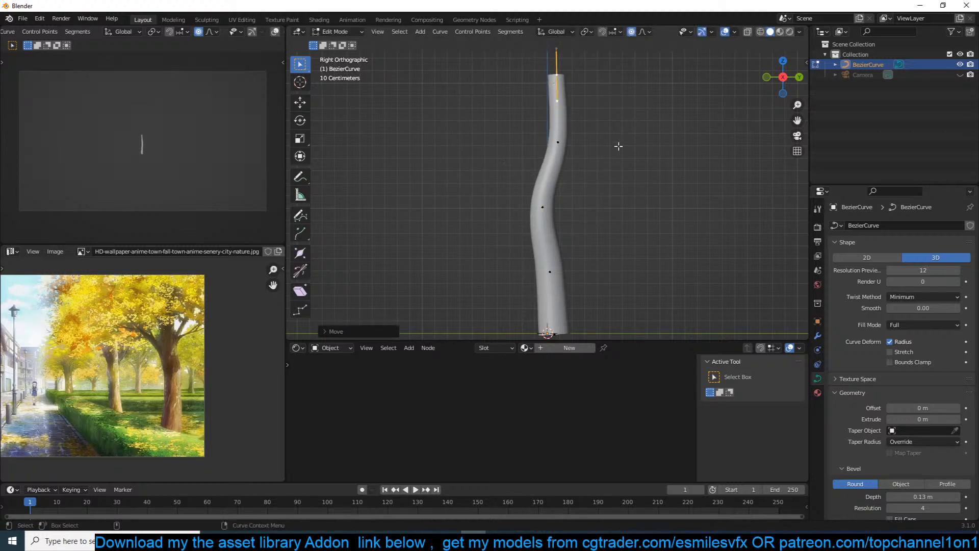
key(Tab)
middle_drag(667, 160, 683, 181)
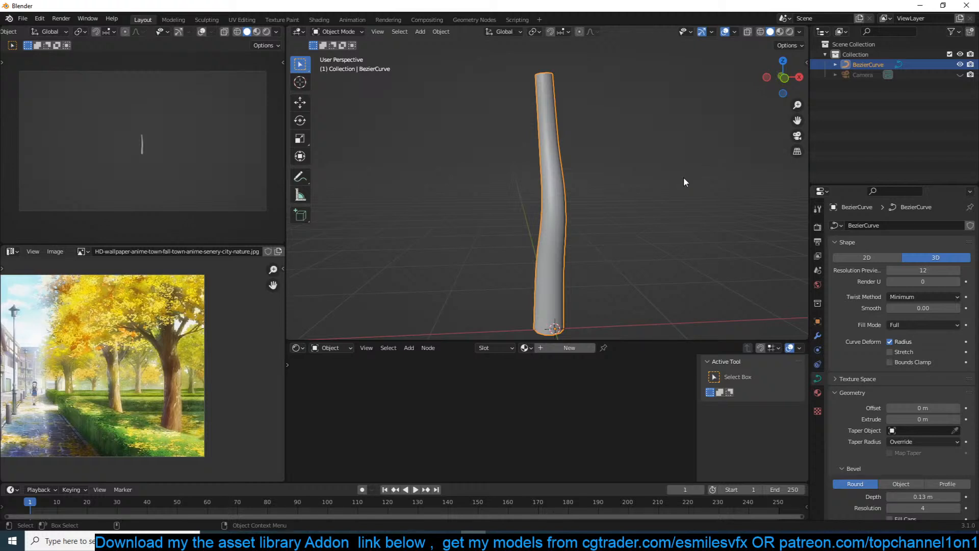
click(817, 335)
click(869, 223)
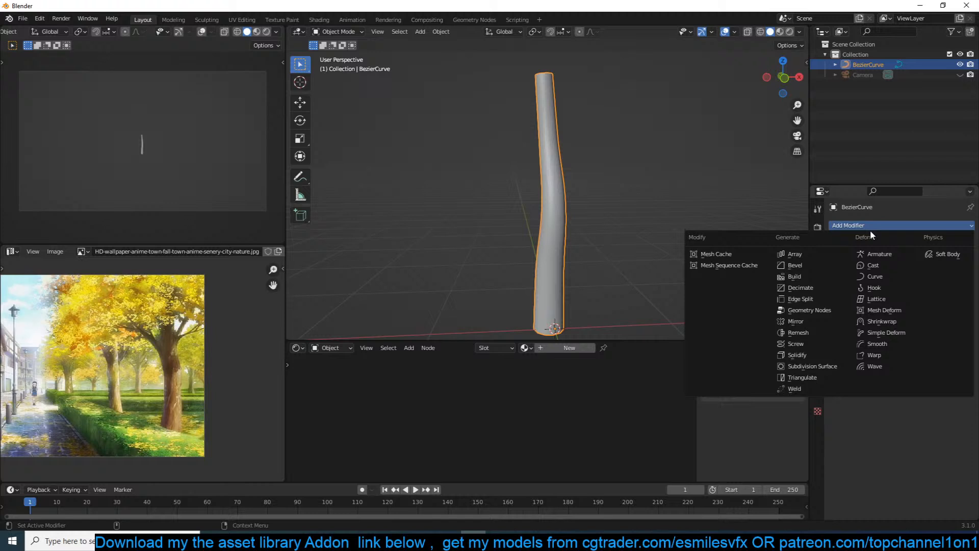
key(KP_7)
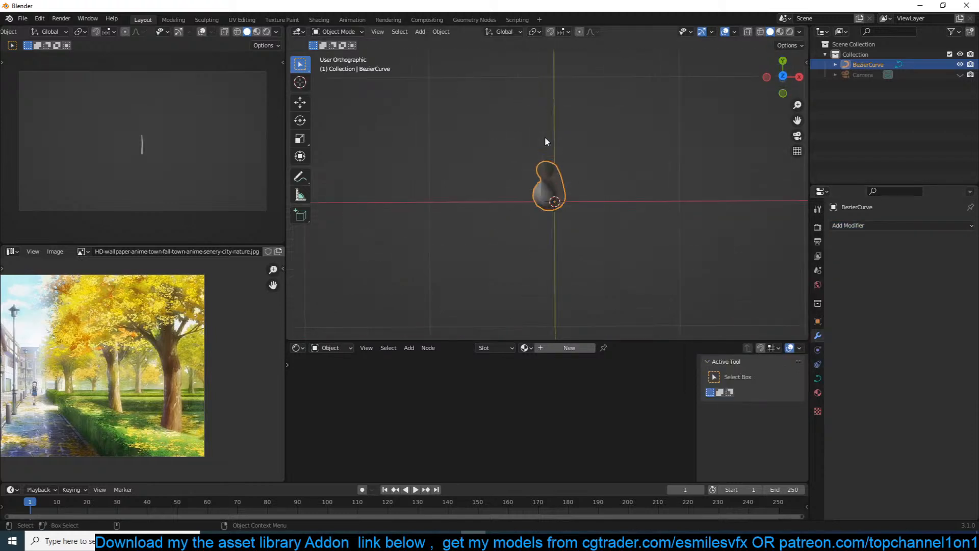
key(Tab)
key(Tab)
Thicken the whole trunk by fattening all its control points to about 1.2 times their radius.
key(KP_3)
key(Tab)
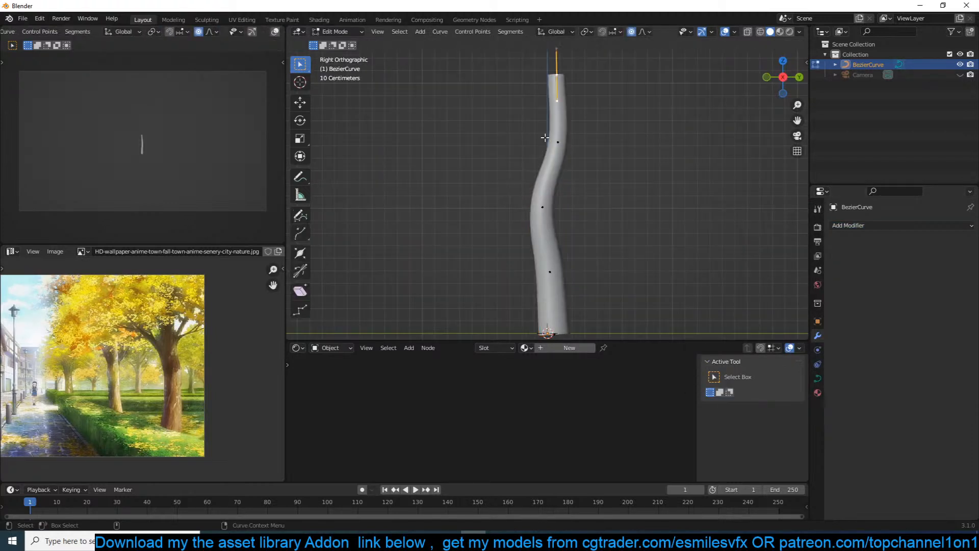
key(alt+s)
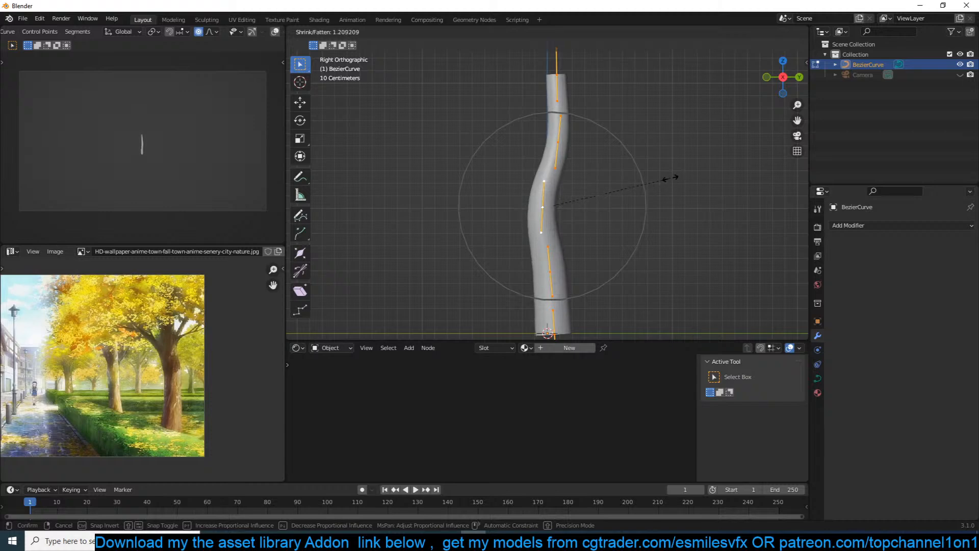
click(672, 176)
key(Tab)
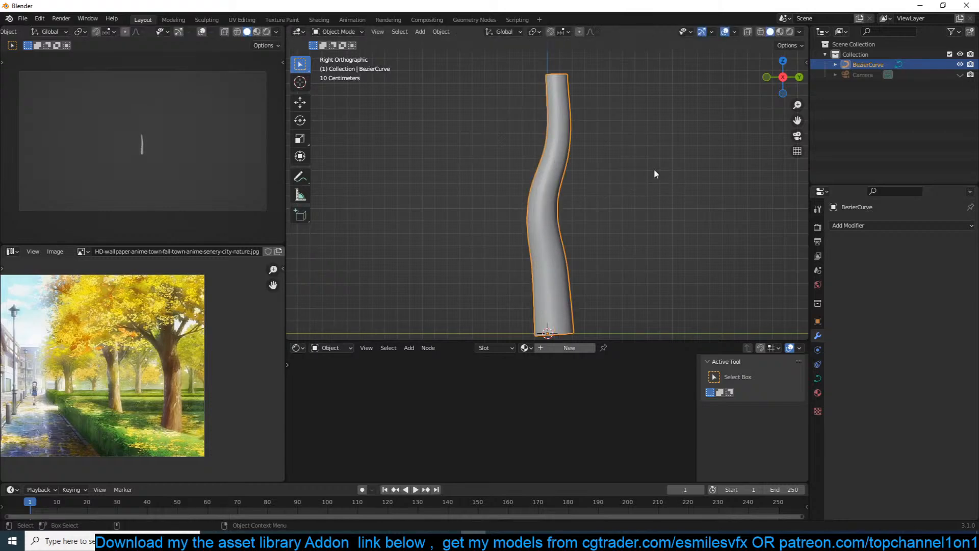
Duplicate the whole trunk curve within the same object and place the copy about 0.12 m along Y beside the original.
key(Tab)
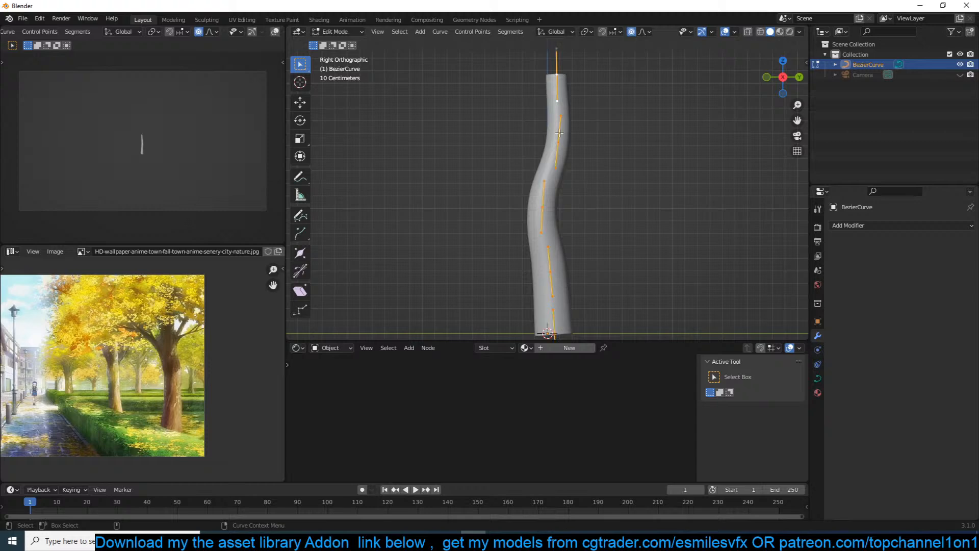
key(shift+d)
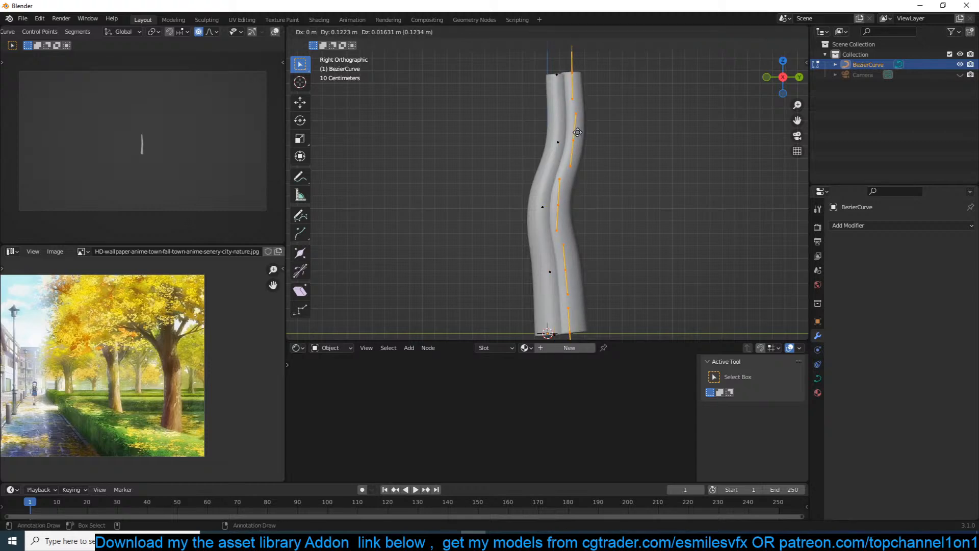
click(577, 132)
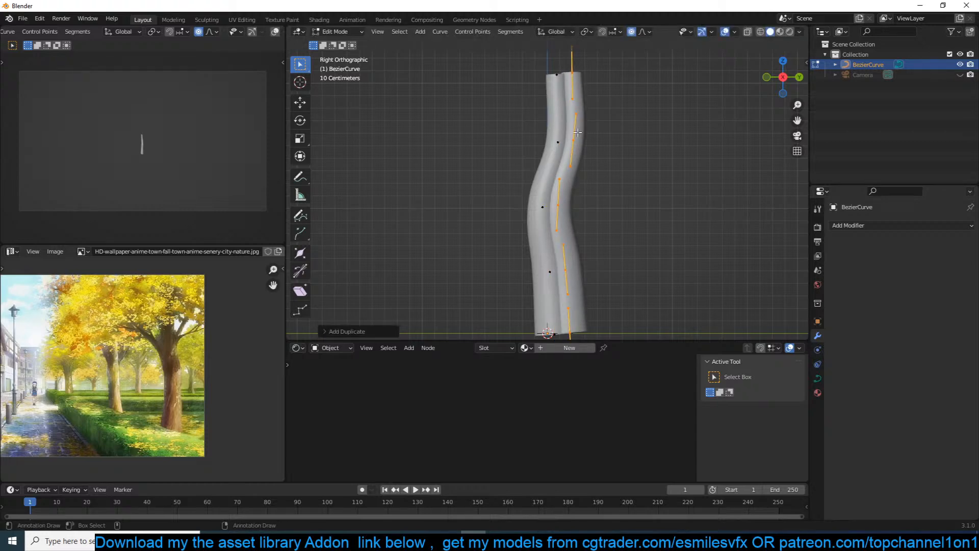
key(g)
key(Escape)
Turn off proportional editing and rotate the duplicated trunk strand about 60 degrees around the Z axis.
key(o)
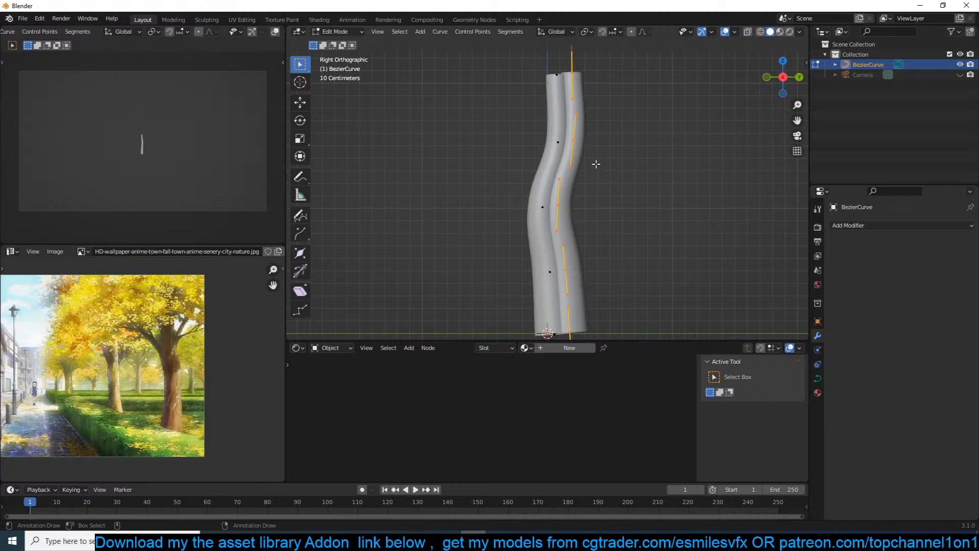
key(r)
key(z)
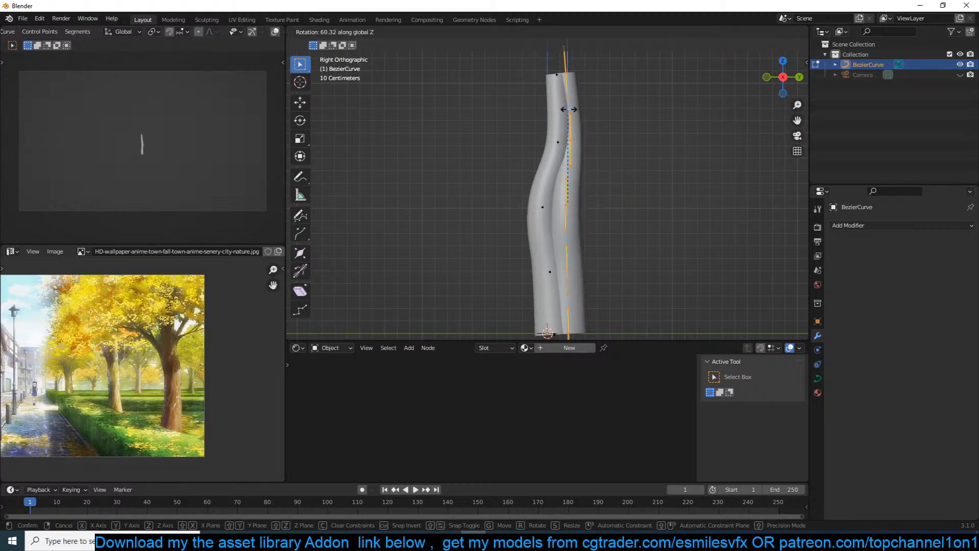
click(561, 116)
Select the top points of both trunk strands, enable proportional editing and twist the strands together around the Z axis with a widened influence.
drag(531, 62, 605, 82)
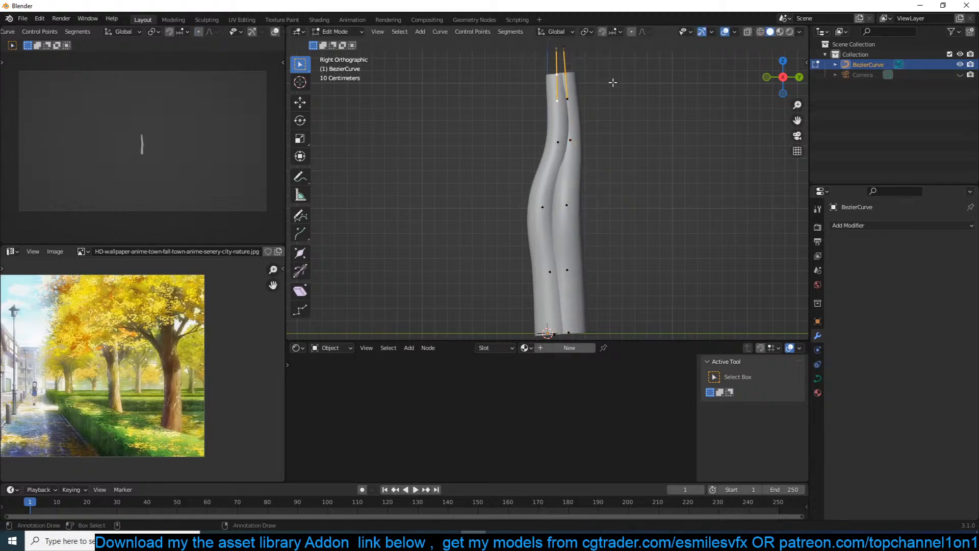
scroll(612, 82, down, 1)
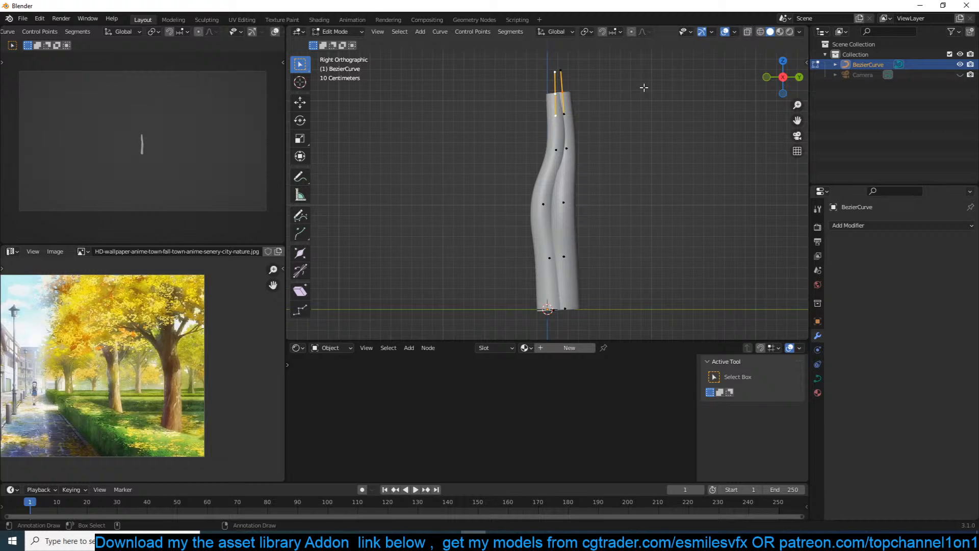
key(r)
key(z)
right_click(502, 72)
key(o)
key(r)
key(z)
scroll(623, 131, down, 5)
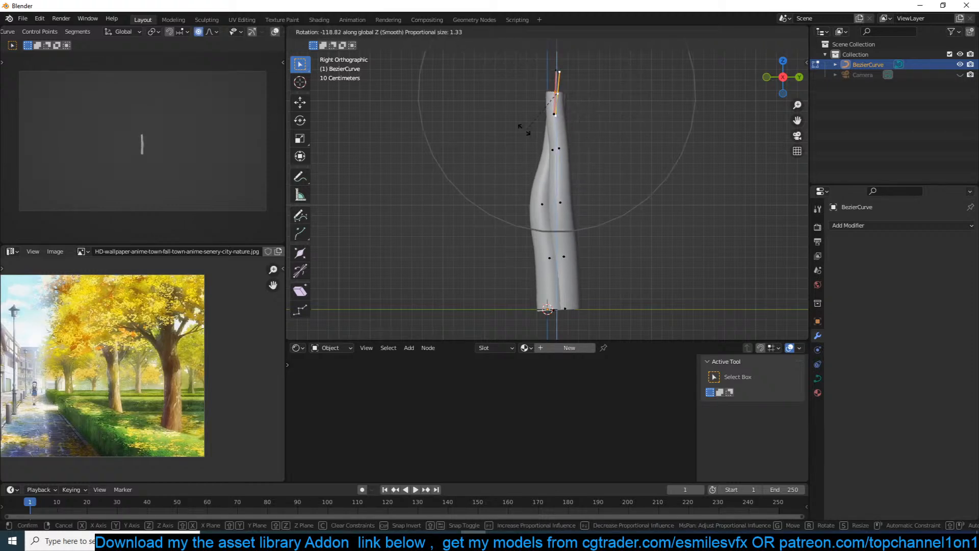
scroll(718, 99, down, 5)
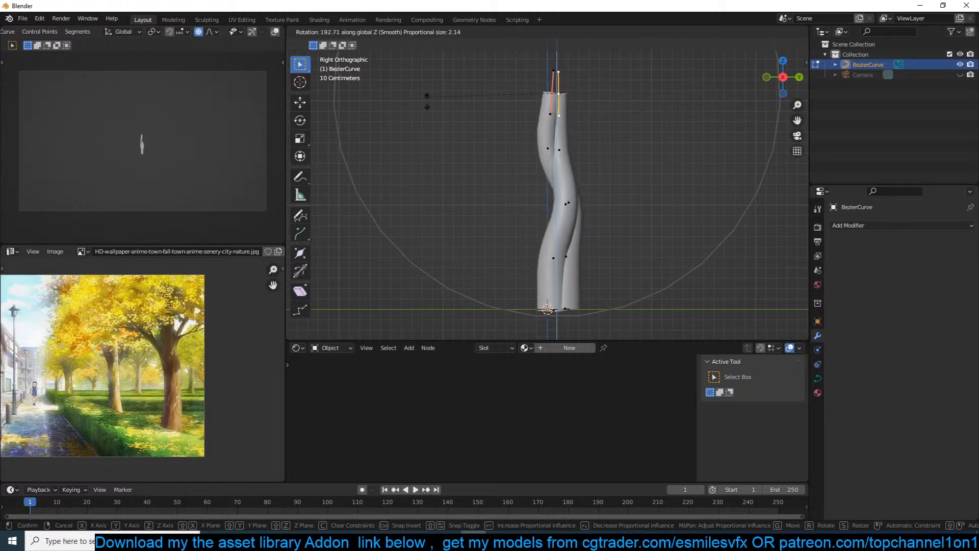
click(532, 141)
key(Tab)
middle_drag(533, 141, 526, 92)
Thin both strands toward the tip by shrinking the radius of the top points with proportional falloff, tapering the trunk.
key(Tab)
key(alt+s)
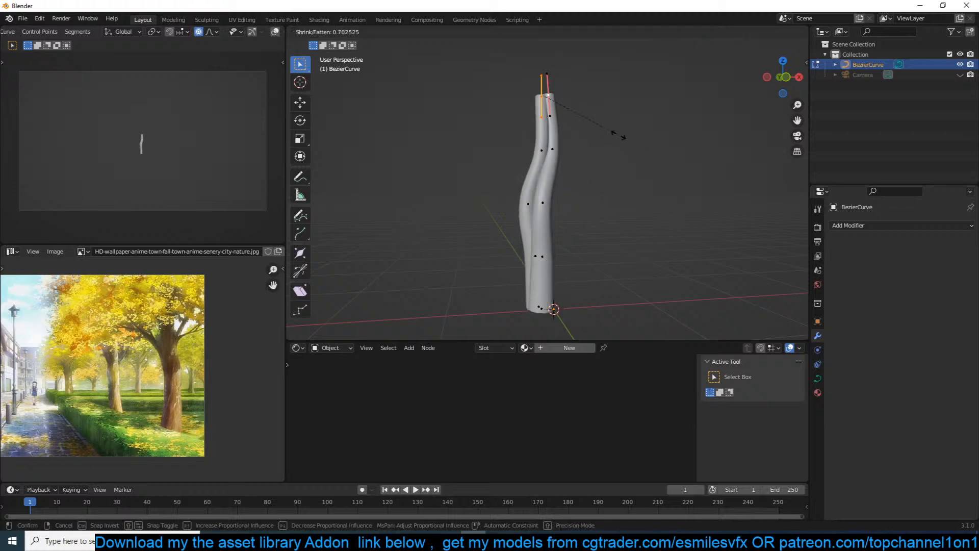
scroll(601, 127, up, 3)
click(597, 133)
key(Tab)
middle_drag(598, 133, 555, 188)
key(Tab)
Turn off proportional editing and move the duplicated strand's middle point about 0.15 m toward negative Y in the side view.
click(579, 212)
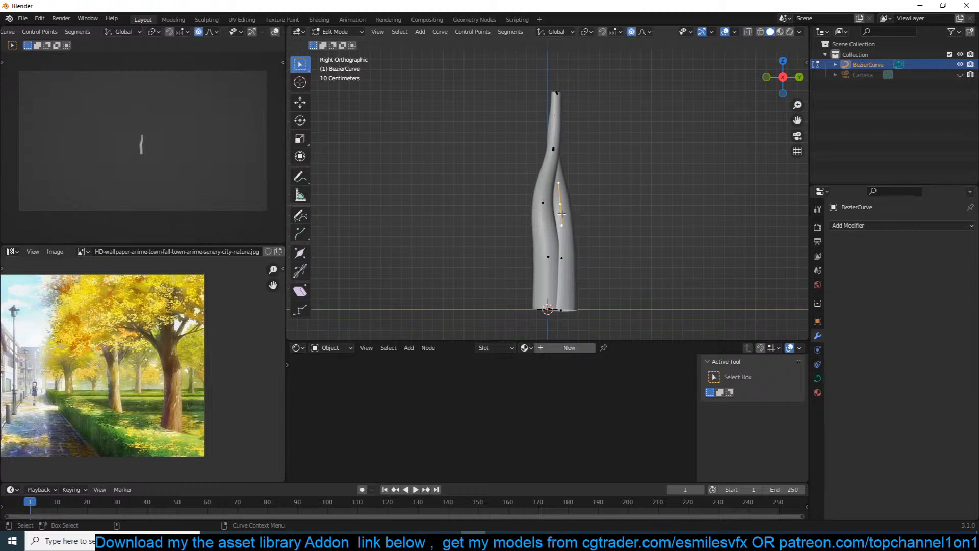
key(g)
right_click(553, 218)
key(o)
key(g)
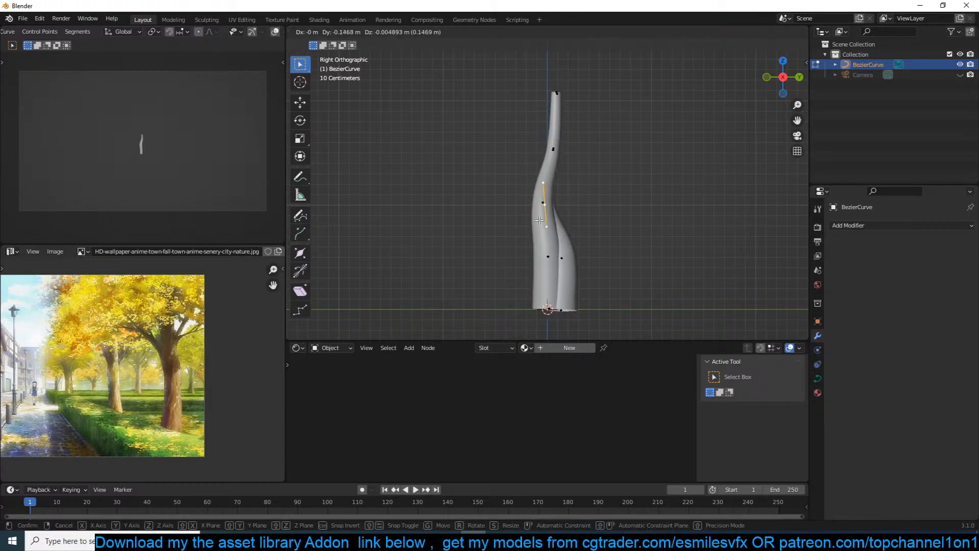
click(540, 219)
Shift the duplicated strand's lower point and base point toward negative Y so they overlap the original strand in the side view.
click(568, 274)
key(g)
click(535, 270)
click(580, 307)
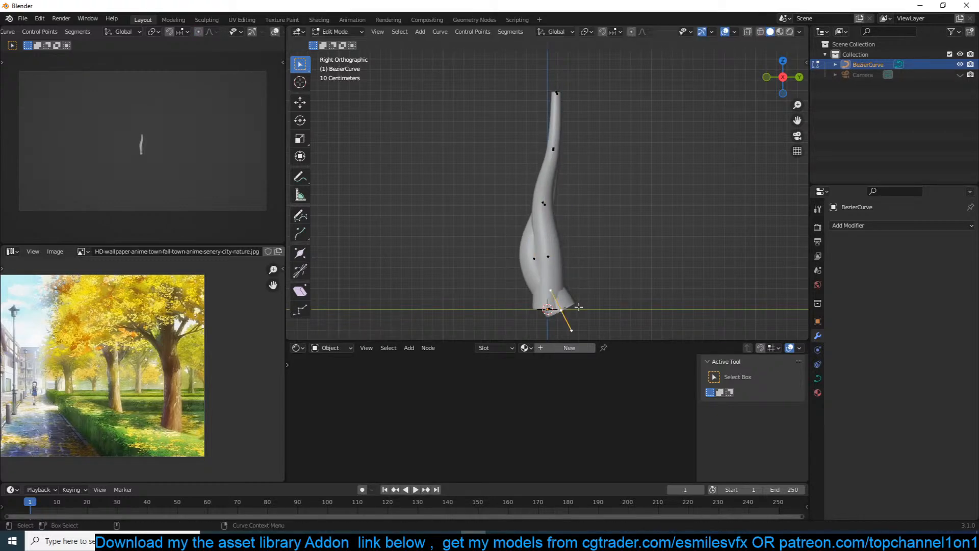
key(g)
click(554, 307)
click(563, 171)
middle_drag(563, 172, 648, 200)
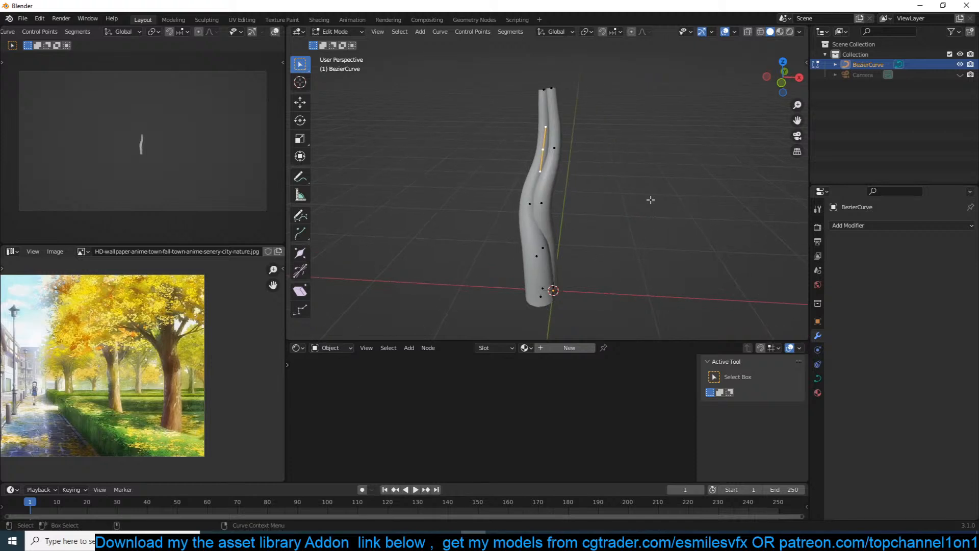
Move the top points of both strands toward negative X in the front view and scale them closer together.
key(KP_1)
click(550, 94)
drag(499, 77, 583, 110)
key(g)
click(569, 110)
key(s)
click(578, 125)
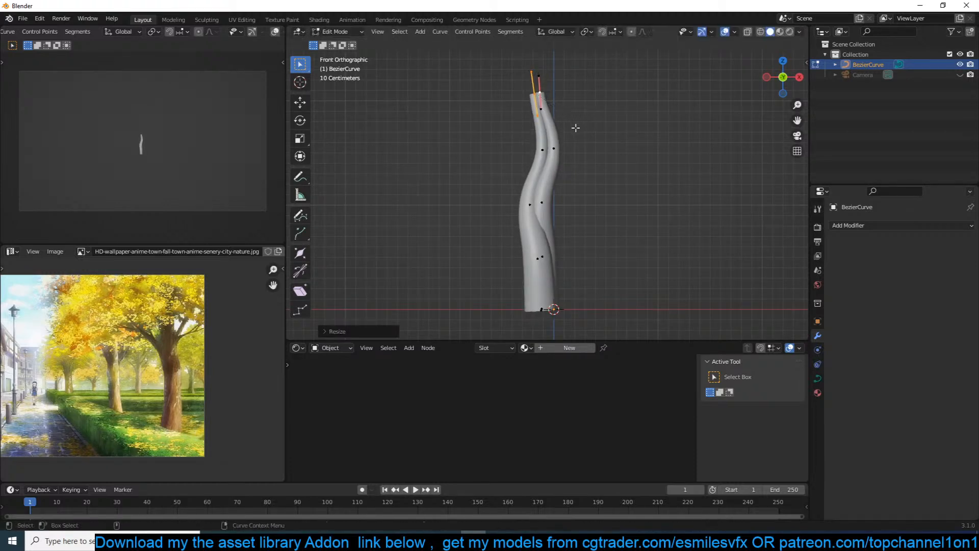
Scale down the upper inner points of both strands slightly and move them toward negative X beneath the tips.
drag(530, 132, 594, 164)
key(s)
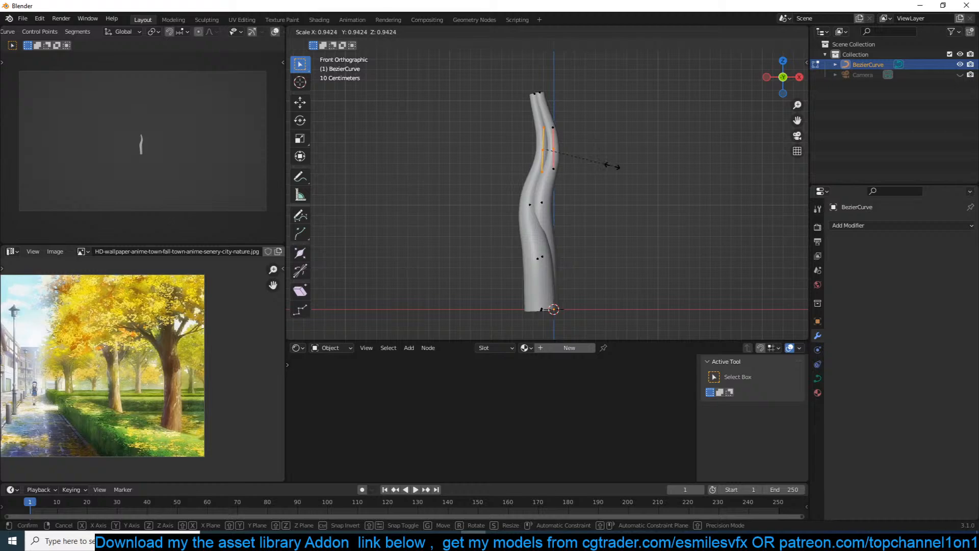
click(606, 164)
key(g)
click(601, 168)
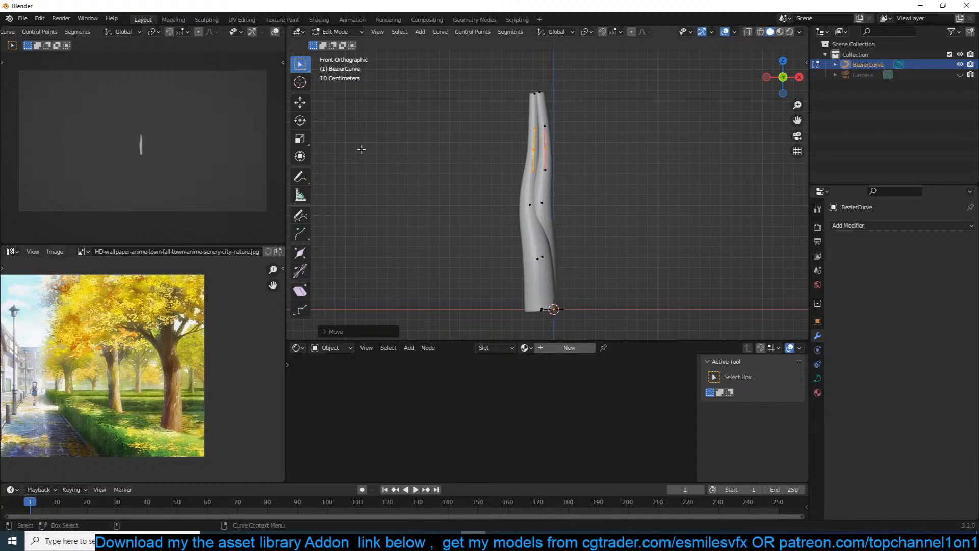
Deselect the curve points, start the Shortcut VUr key display and hide the sidebar.
click(674, 128)
key(n)
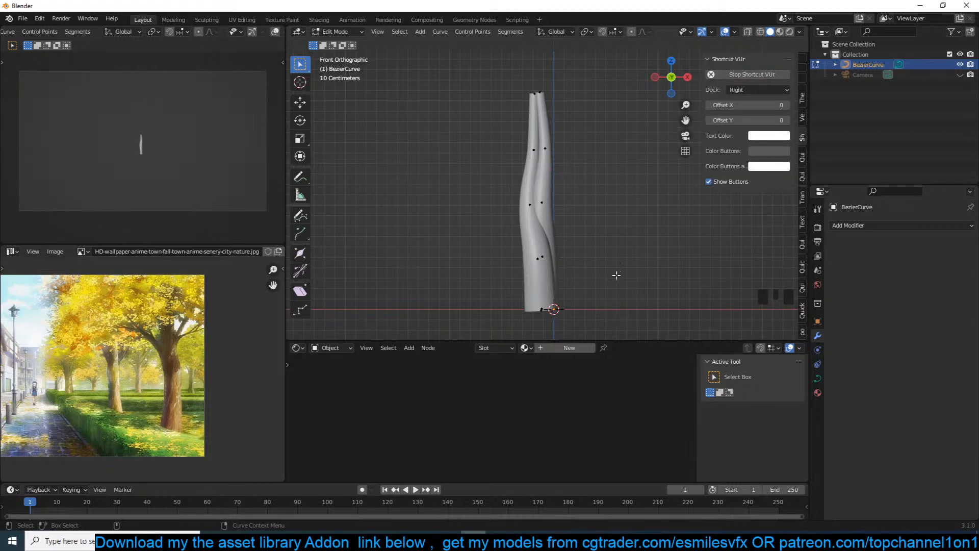
key(n)
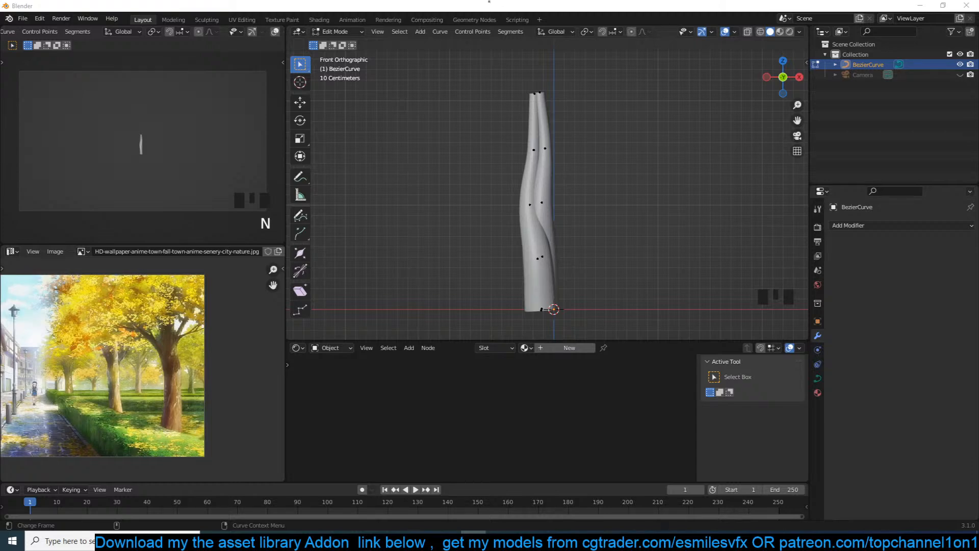
click(306, 237)
click(545, 240)
click(510, 222)
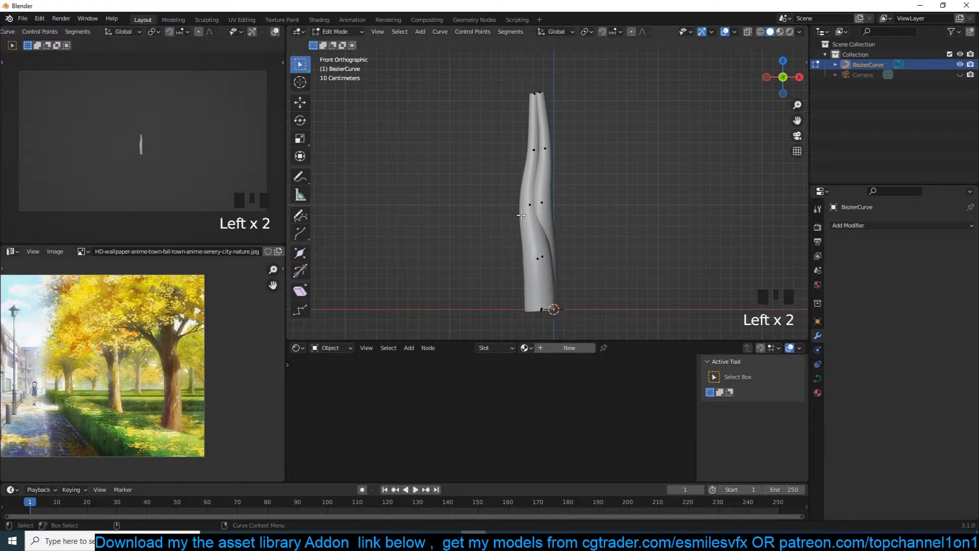
Move the duplicated strand's tip, upper and middle points toward positive X in the front view, closer to the original strand.
click(522, 215)
click(527, 147)
click(532, 150)
click(526, 98)
key(g)
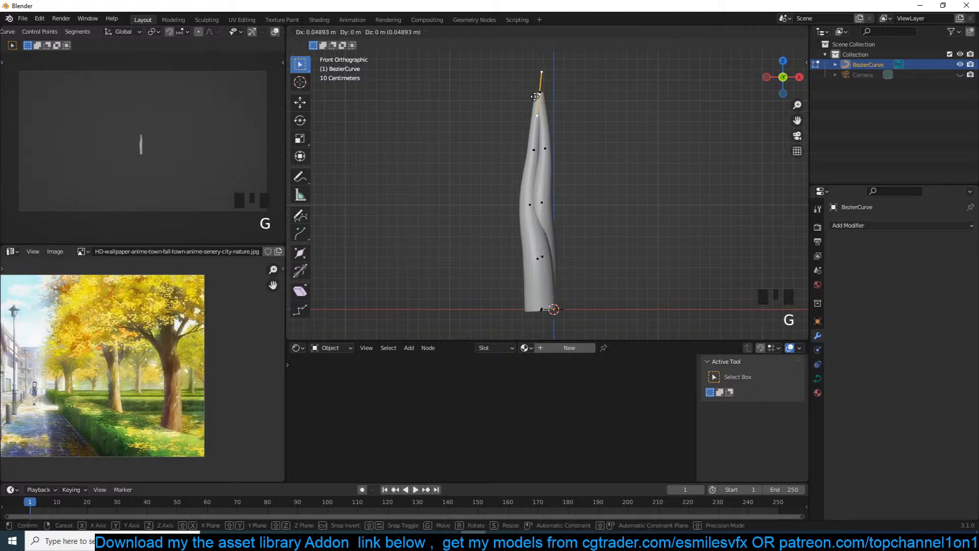
click(530, 151)
click(535, 203)
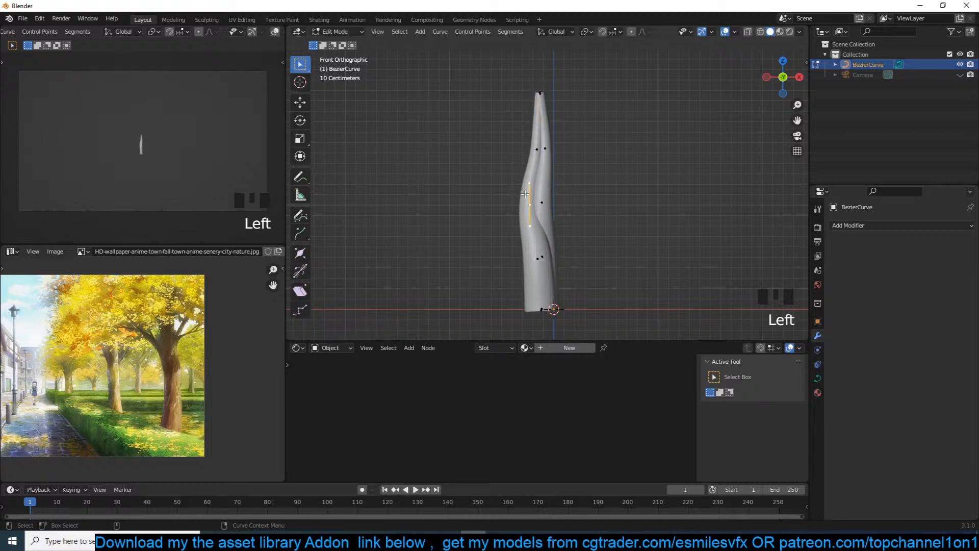
key(g)
key(g)
click(531, 192)
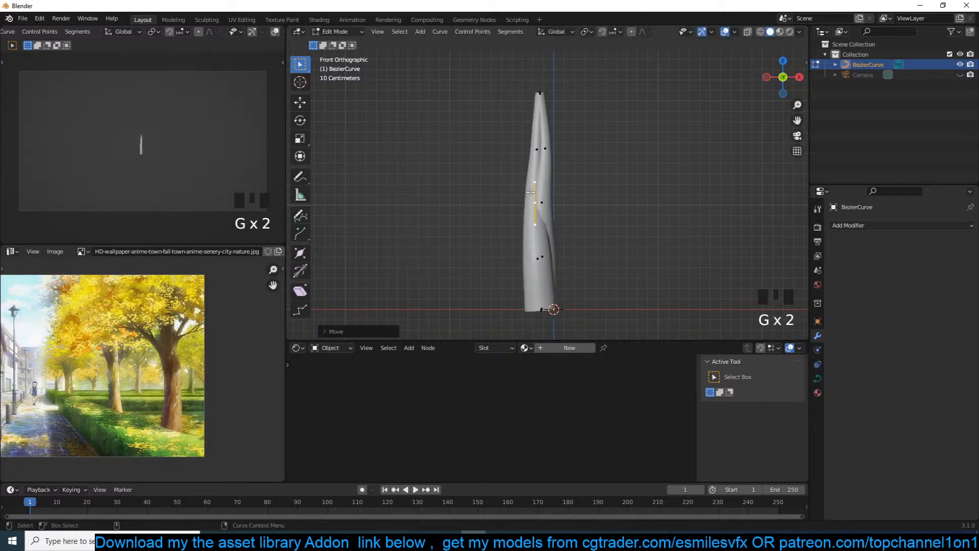
key(KP_3)
key(KP_1)
Select all linked points of the duplicated trunk strand and delete them.
key(Tab)
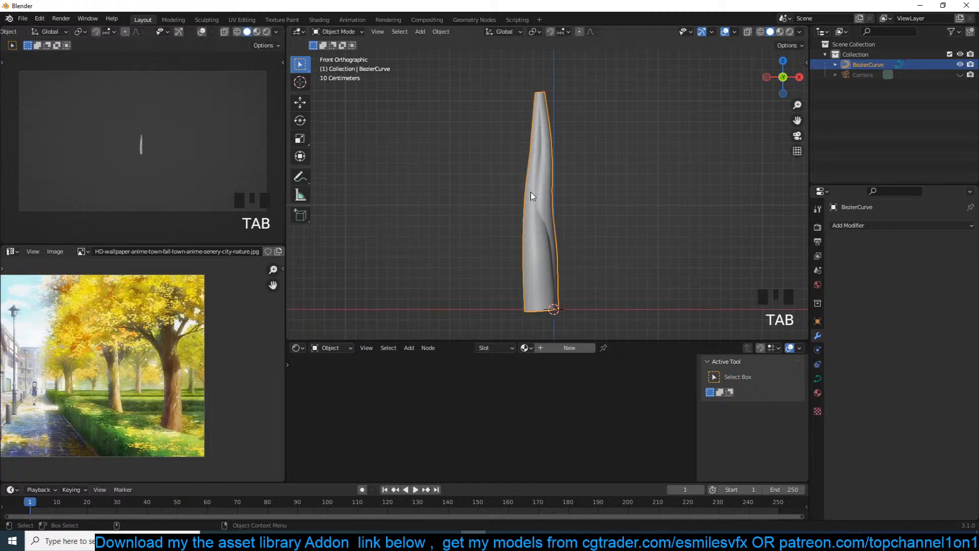
key(grave)
middle_drag(647, 189, 700, 179)
key(Tab)
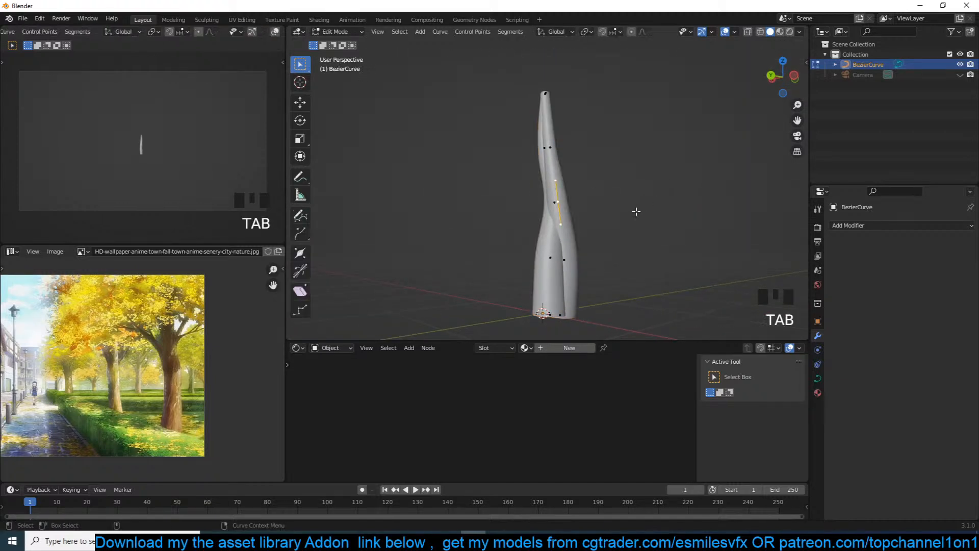
key(ctrl+l)
key(x)
click(617, 220)
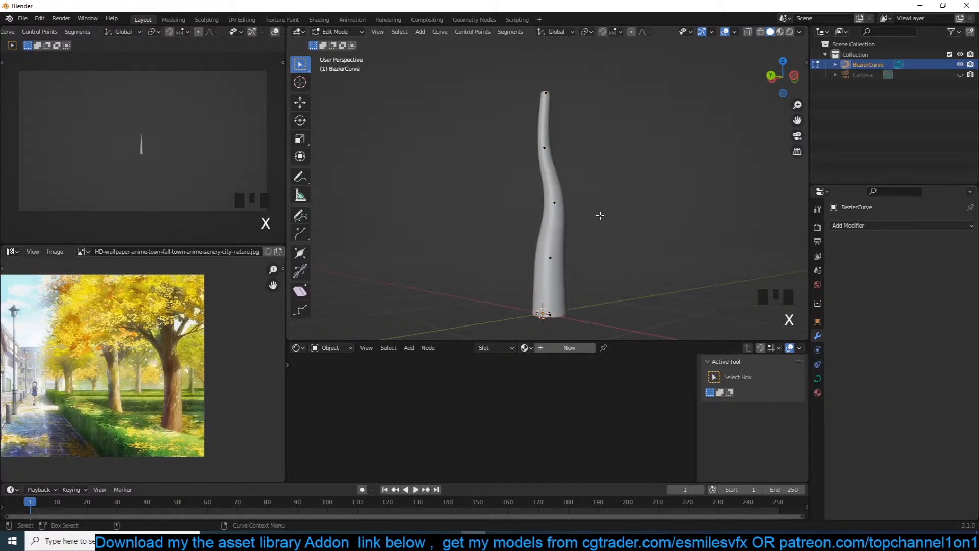
Fatten all control points of the remaining trunk strand.
key(KP_1)
key(alt+s)
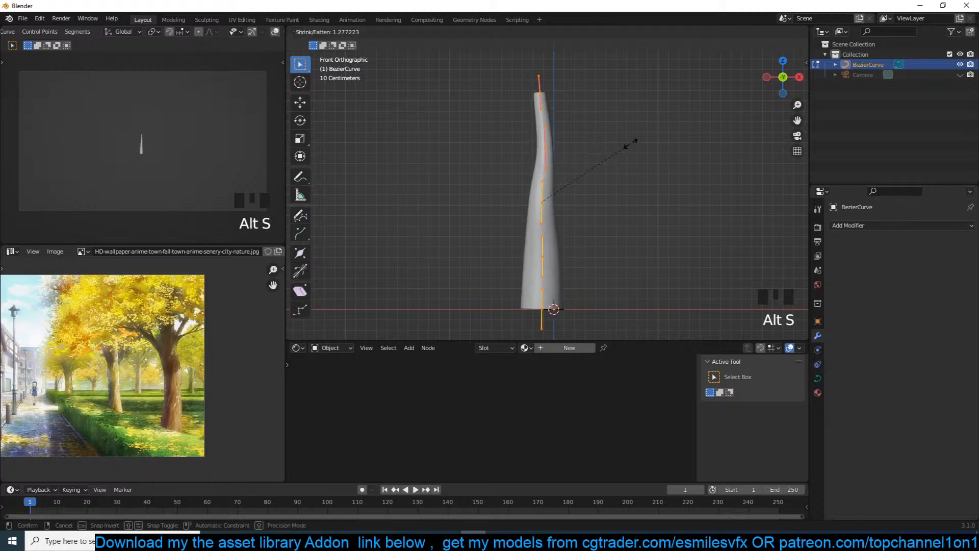
click(614, 152)
key(Tab)
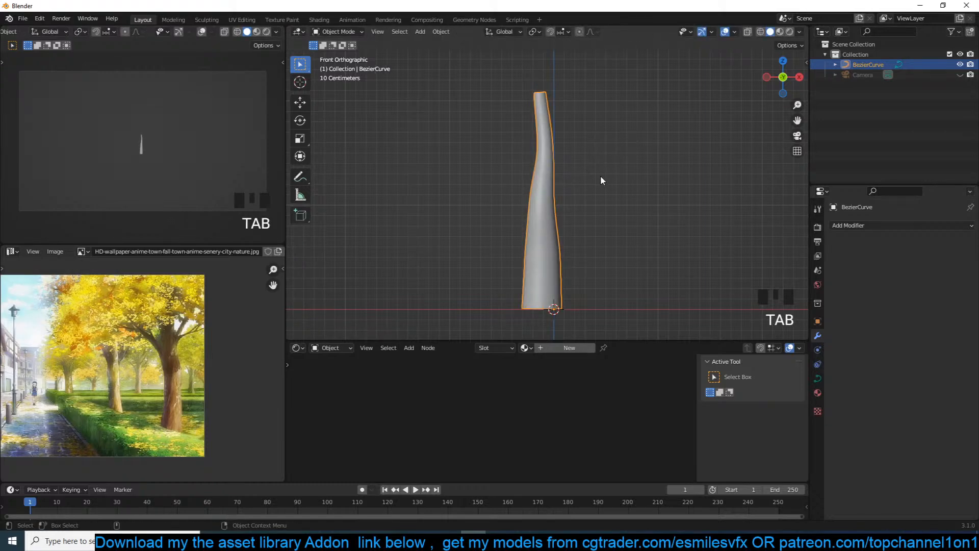
key(Tab)
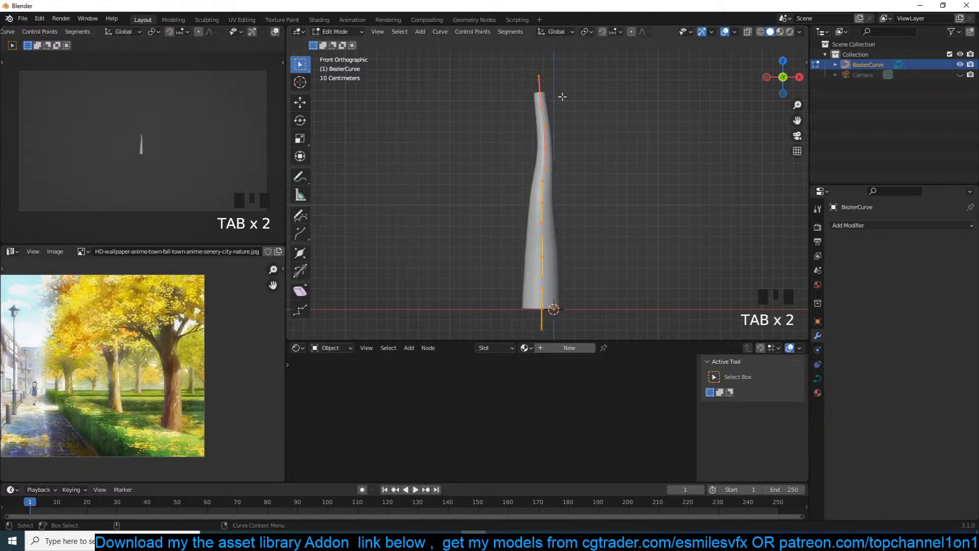
Raise the trunk's tip point to lengthen the trunk and move the upper inner point up along it in the front view.
key(Left)
shift+middle_drag(549, 102, 550, 160)
key(g)
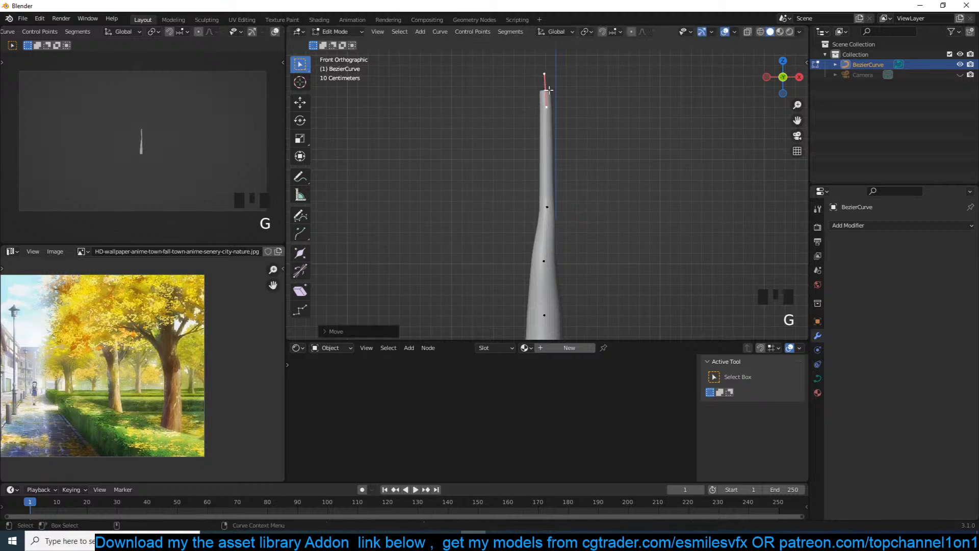
click(550, 101)
click(548, 200)
key(g)
click(565, 181)
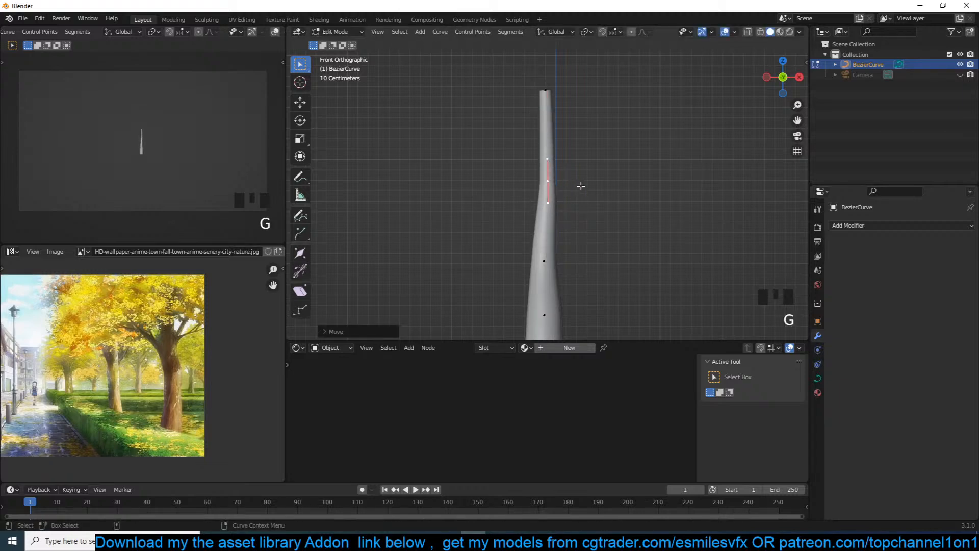
Adjust the radius of the trunk's upper inner point, finishing by fattening it to about 1.1 times.
key(alt+s)
click(564, 186)
key(alt+s)
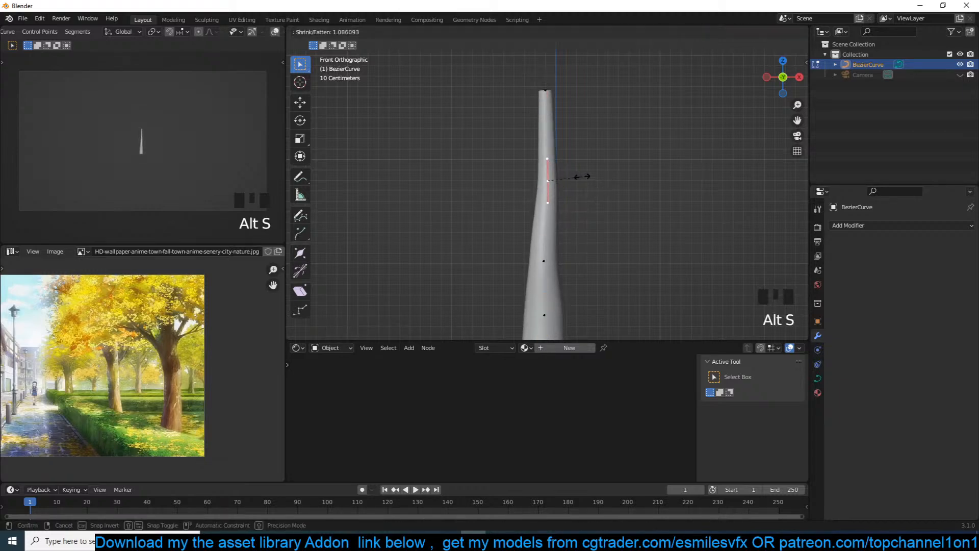
click(586, 172)
key(Tab)
middle_drag(579, 176, 665, 185)
shift+middle_drag(560, 224, 632, 162)
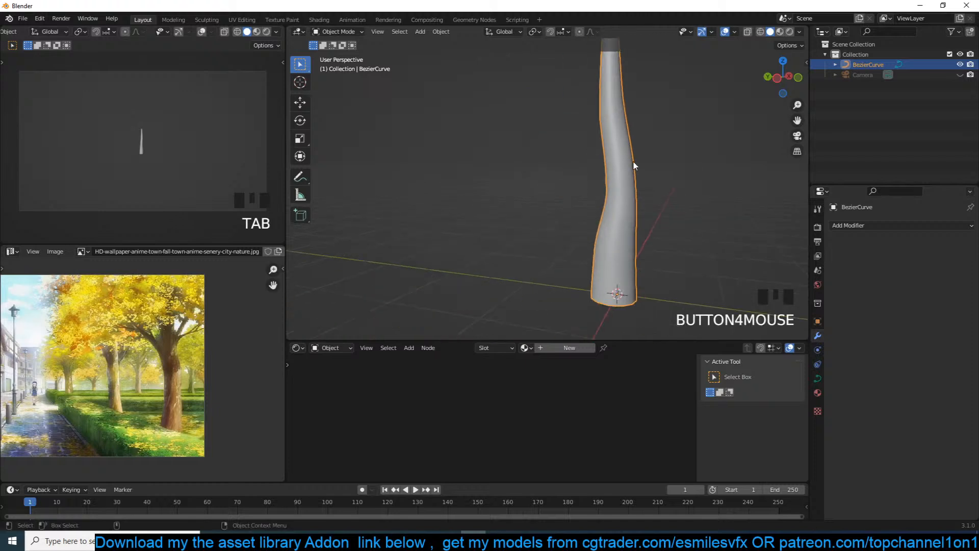
Duplicate the trunk object about 1 m along positive Y in the side view and shrink the copy's radius at all points.
key(KP_3)
scroll(632, 161, down, 2)
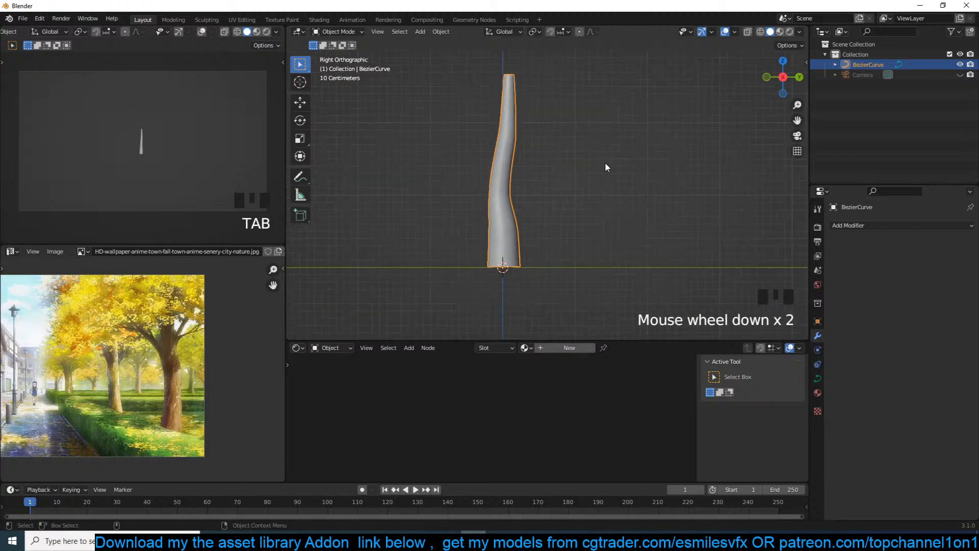
key(shift+d)
key(Tab)
key(alt+s)
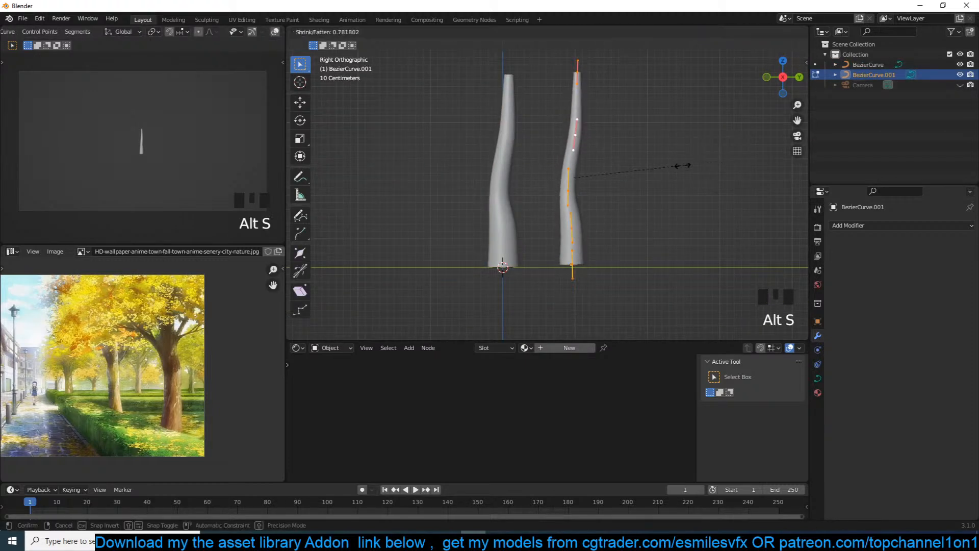
click(663, 170)
Raise the thinner copy's tip point by about 0.2 m to make it taller.
click(579, 62)
key(g)
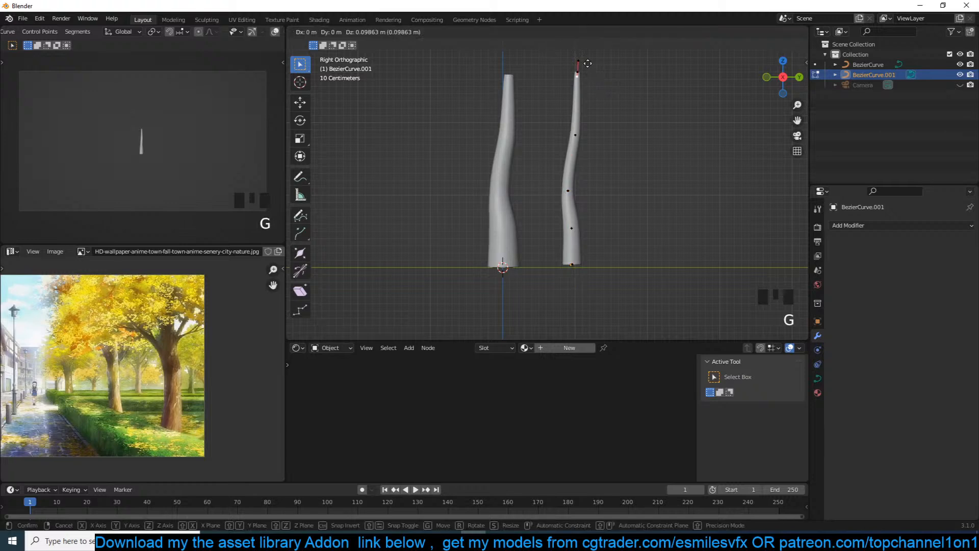
click(582, 65)
key(g)
click(581, 67)
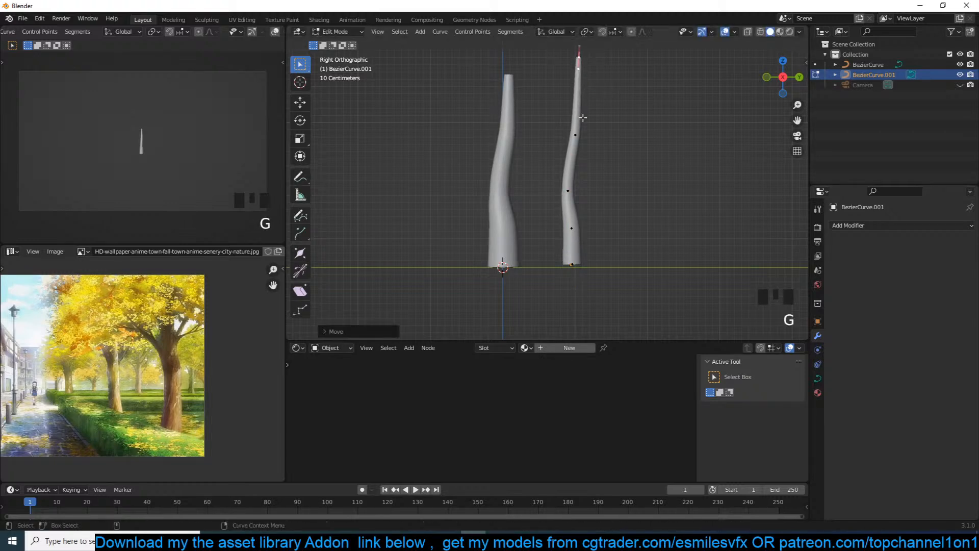
Duplicate the thinner copy's lower control point and extrude it four times into a side branch rising toward positive Y.
click(569, 186)
key(shift+d)
click(576, 224)
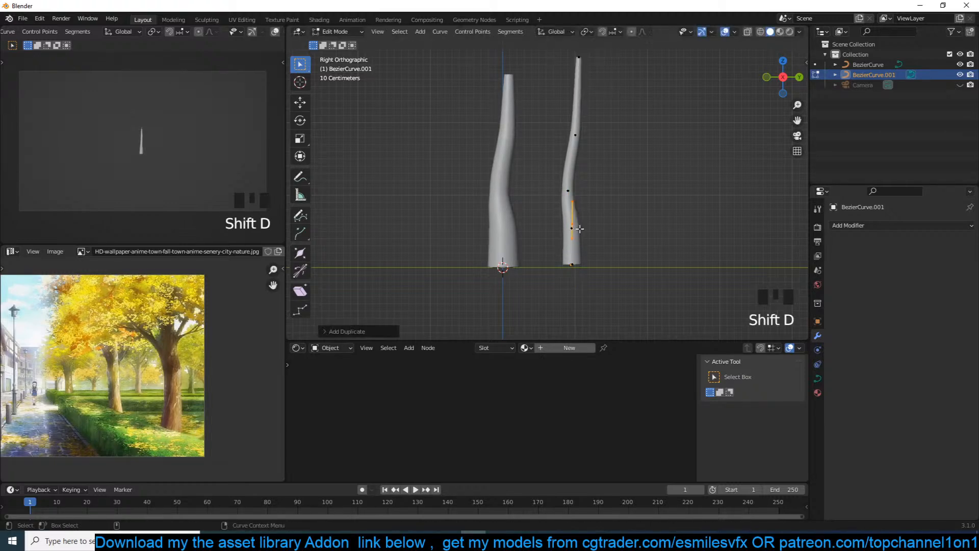
key(e)
click(578, 176)
key(e)
click(602, 139)
key(e)
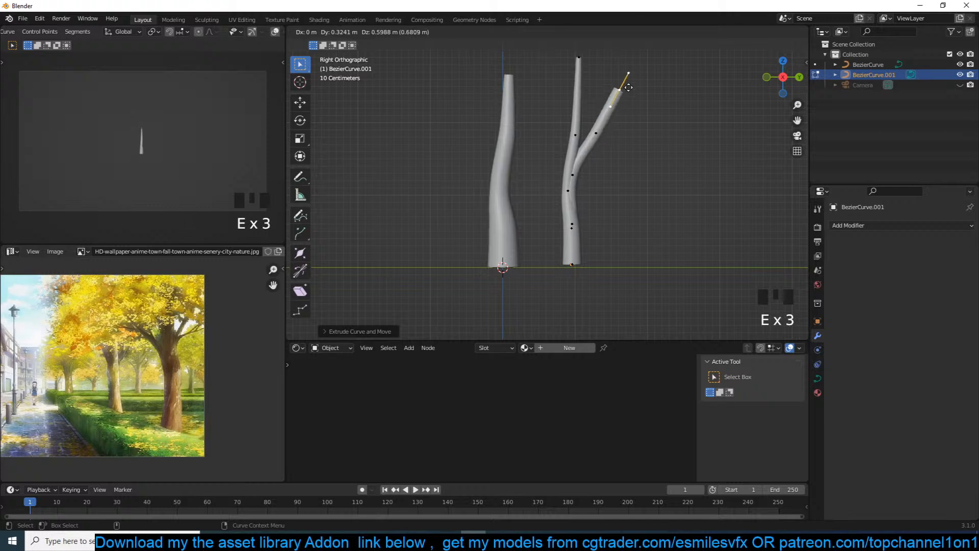
click(626, 89)
key(e)
click(634, 55)
shift+middle_drag(629, 96, 633, 133)
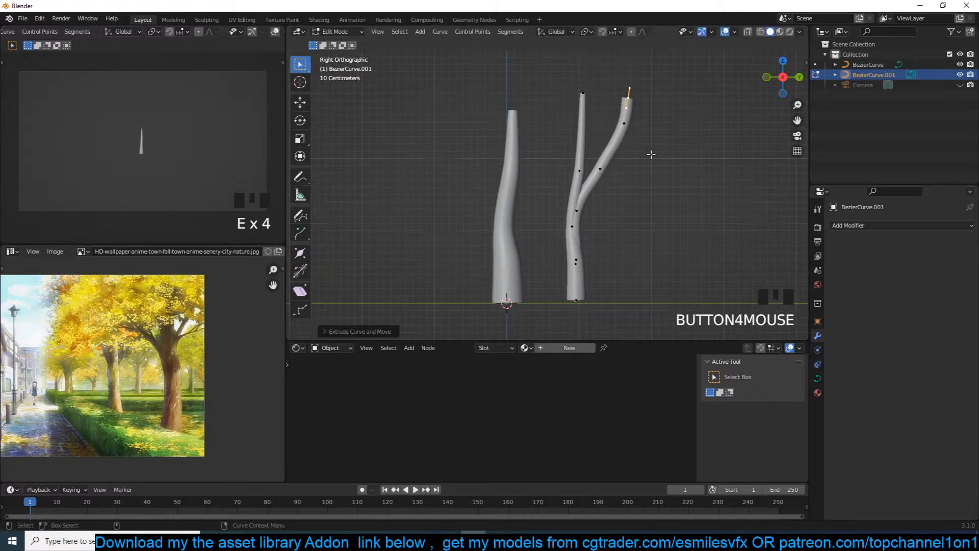
Enable proportional editing limited to connected points and shrink the radius at the side branch's tip to taper it.
key(alt+s)
key(o)
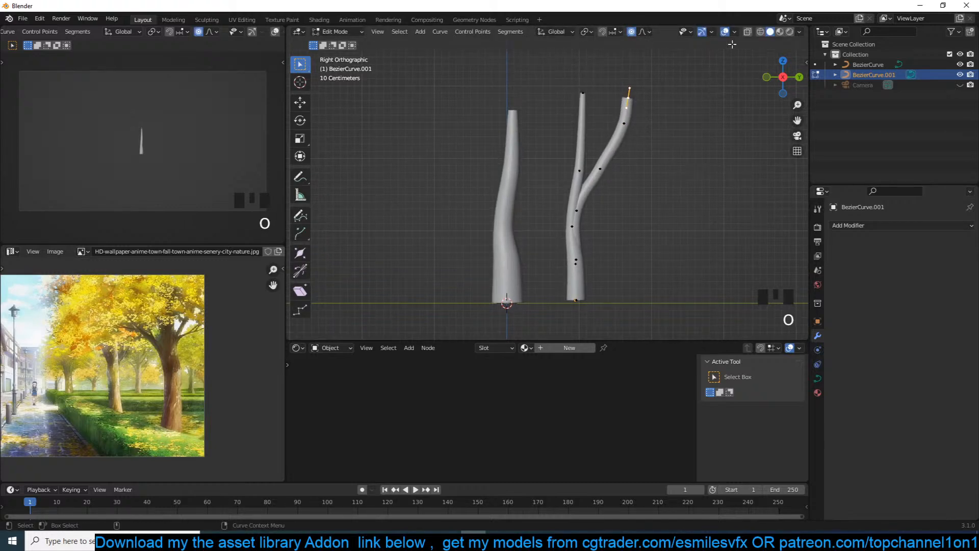
click(645, 31)
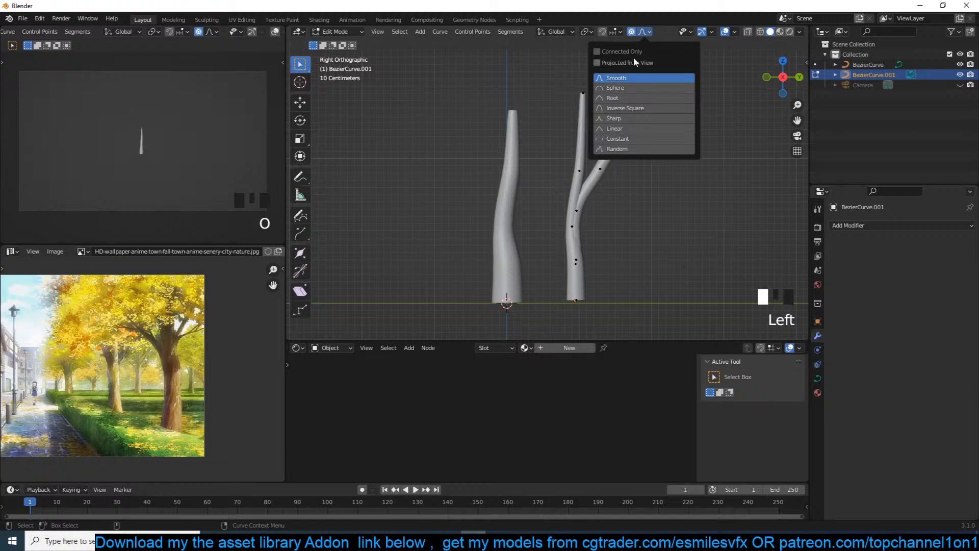
click(619, 51)
key(alt+s)
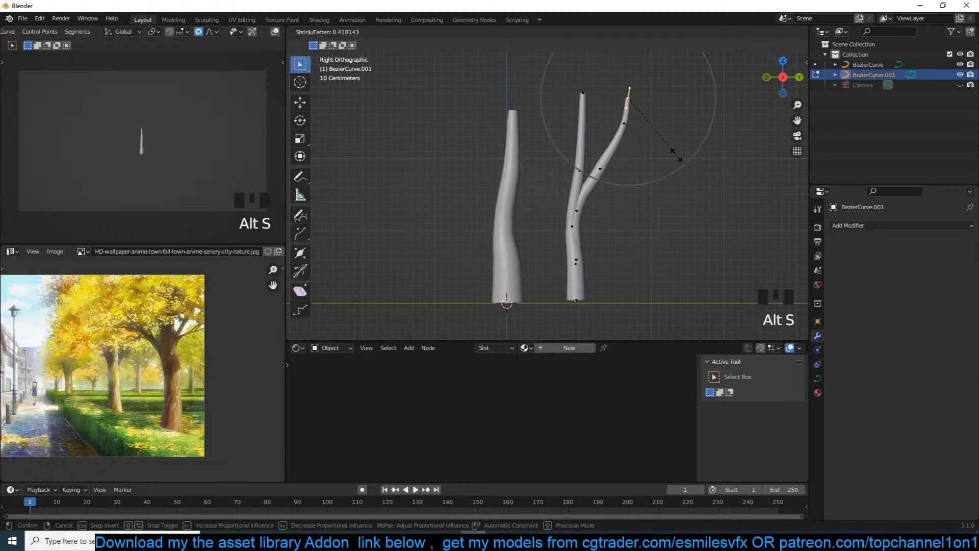
click(629, 124)
Taper the straight stem by shrinking the radius at its tip to about 0.3 times.
click(583, 93)
key(alt+s)
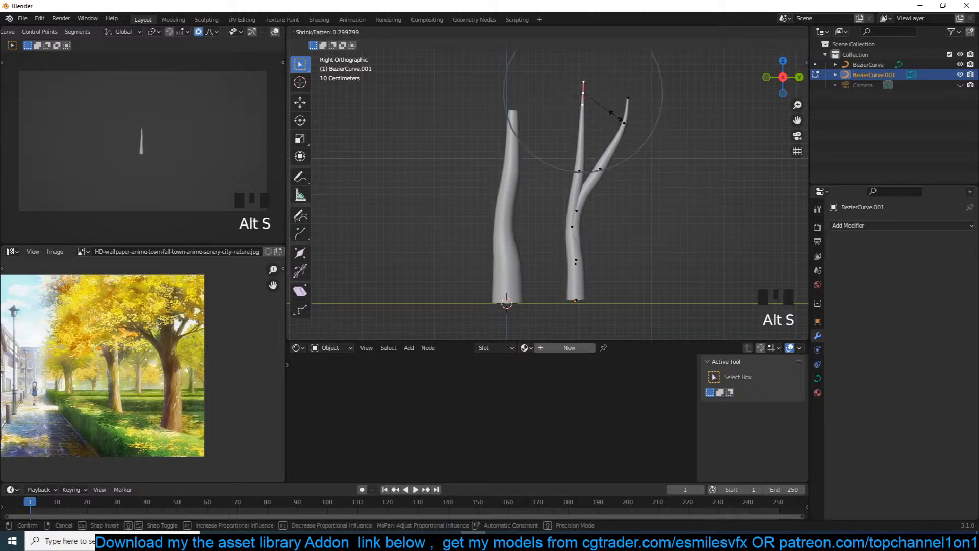
click(608, 137)
Move the side branch's middle point about 0.14 m toward positive Y and about 0.09 m down.
click(599, 168)
key(g)
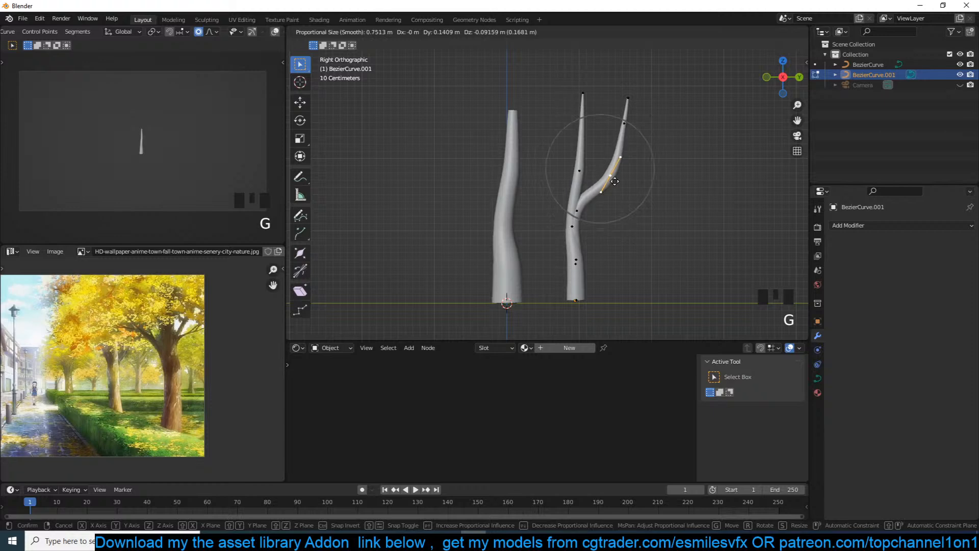
click(614, 181)
Set the branched curve's preview resolution to 2.
key(Tab)
click(817, 378)
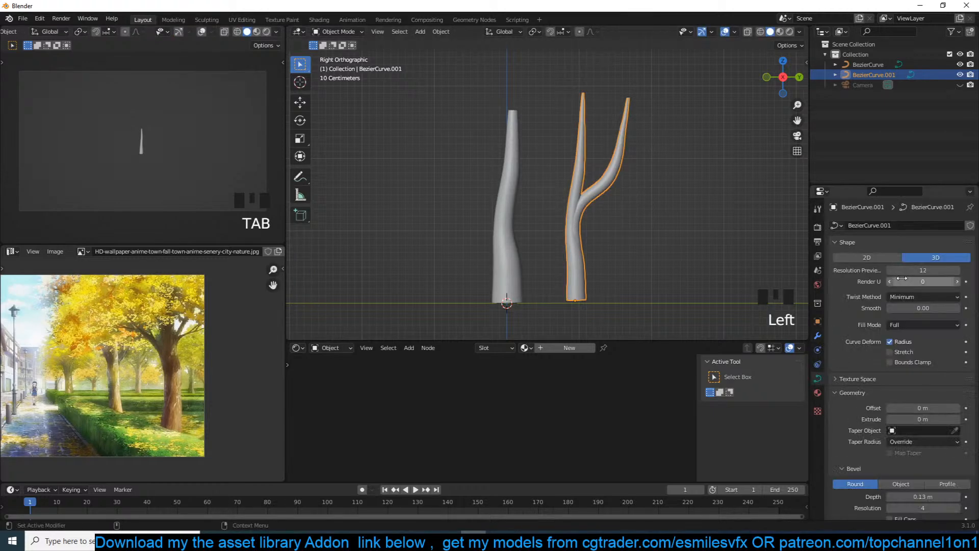
drag(923, 268, 897, 269)
click(949, 269)
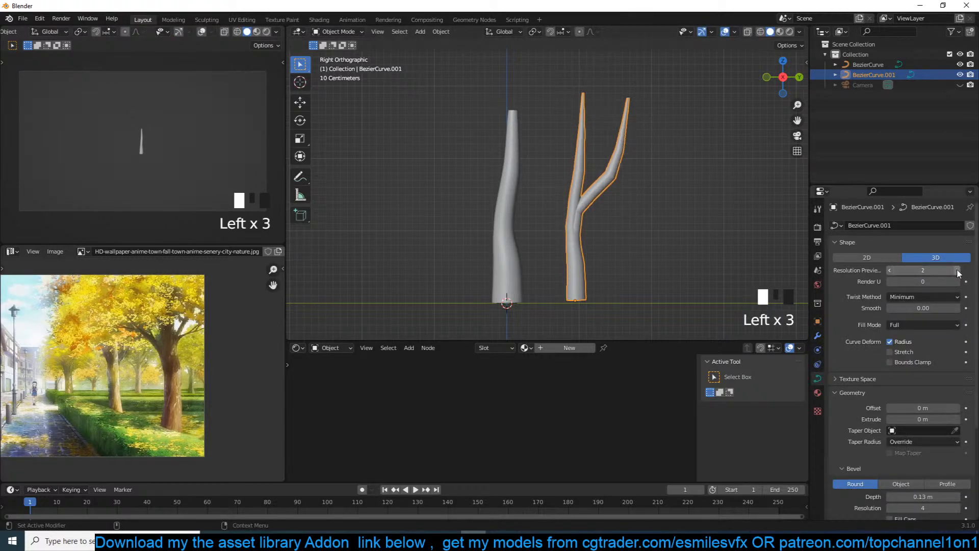
Shift the side branch's middle point toward negative X in the front view.
scroll(684, 218, up, 2)
key(KP_3)
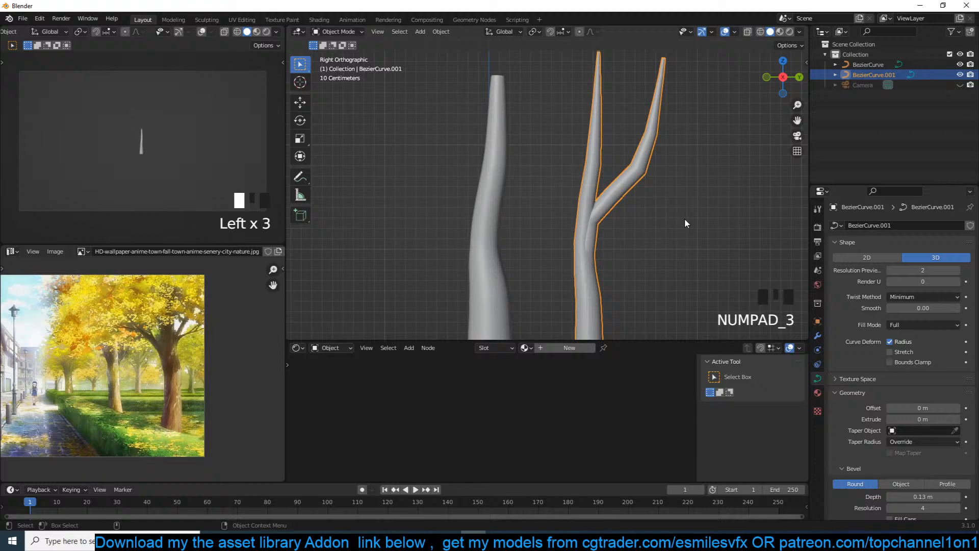
key(KP_1)
key(Tab)
key(g)
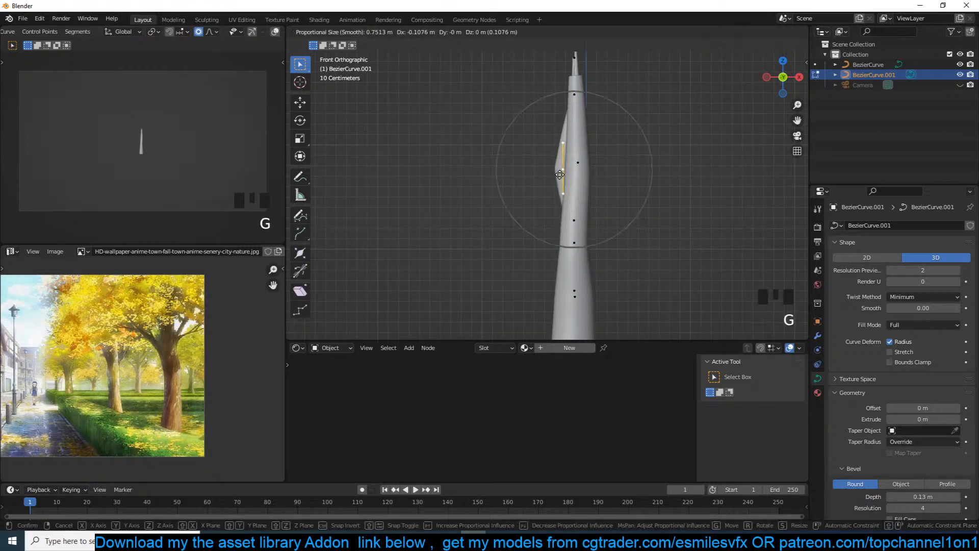
click(542, 177)
Shift the side branch's upper point toward negative X and bring its middle point back about 0.07 m toward positive X.
key(g)
click(549, 84)
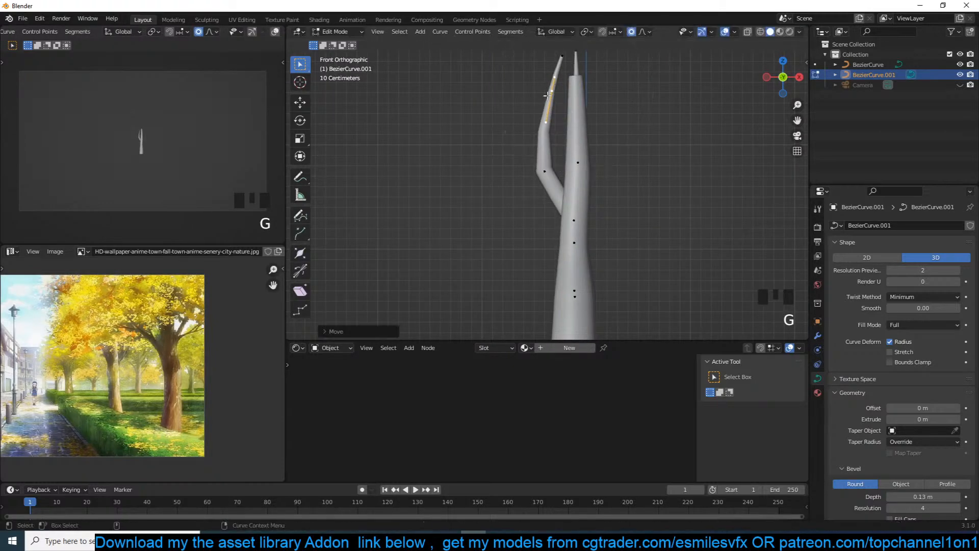
click(545, 122)
key(g)
click(533, 121)
click(541, 171)
key(g)
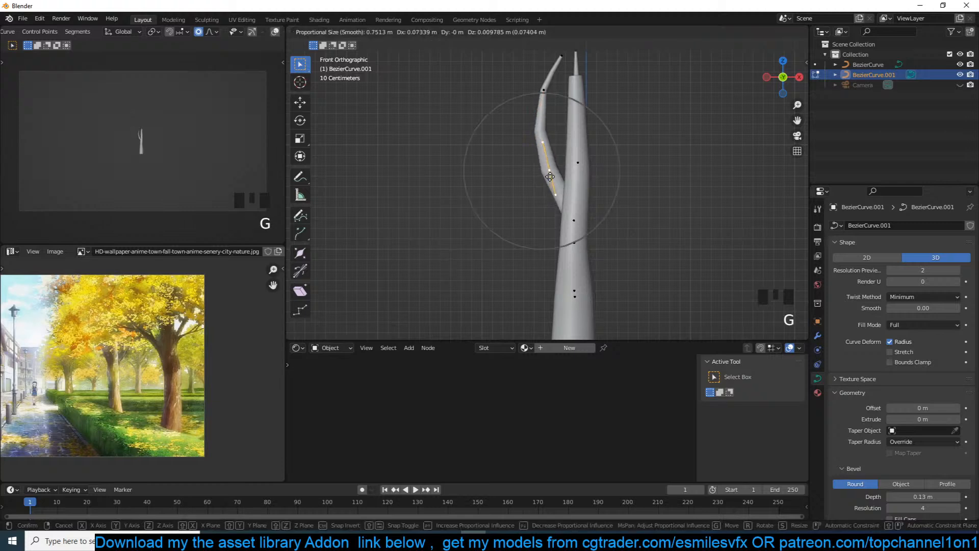
click(551, 177)
Move the stem's middle point above the fork toward positive X, away from the side branch, and scale its handles up about 3.5 times.
key(grave)
key(grave)
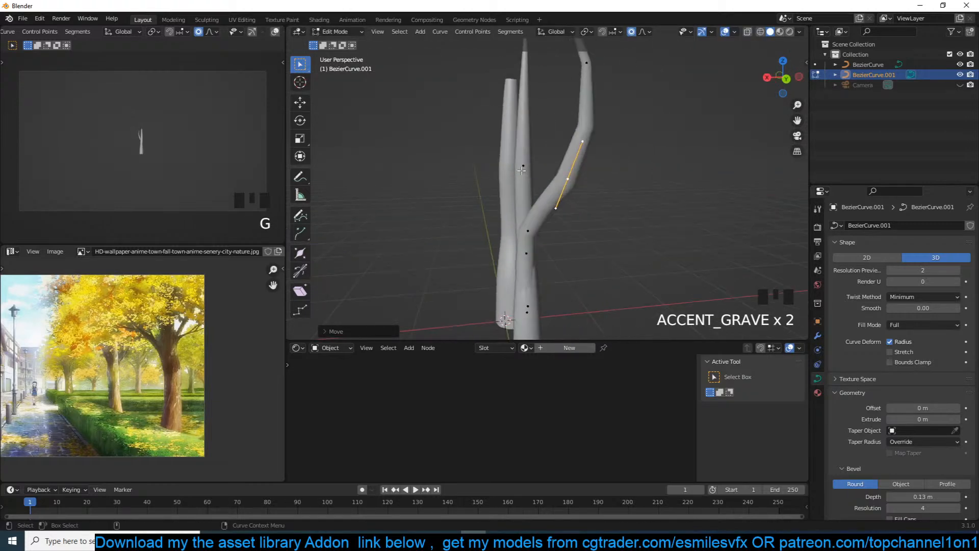
click(521, 170)
key(g)
click(479, 169)
key(s)
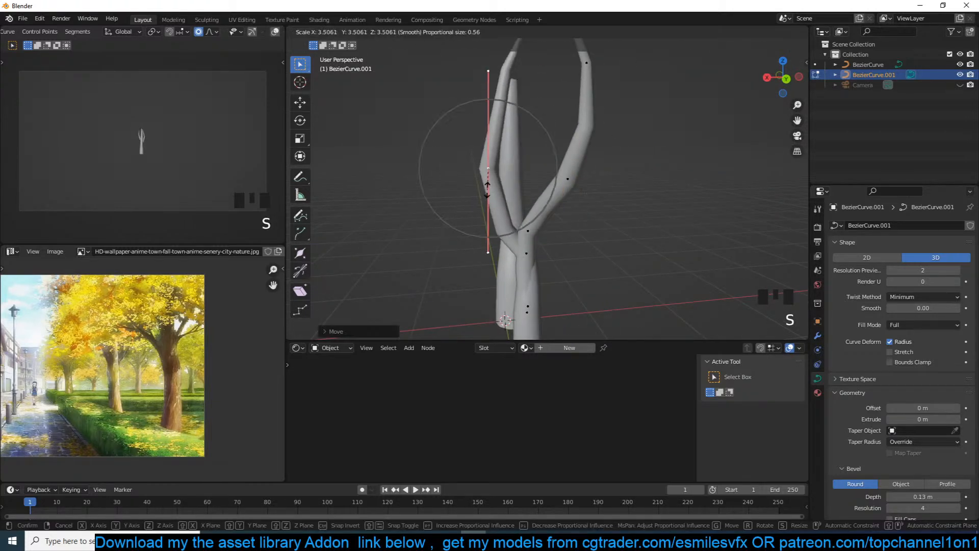
click(487, 186)
Set the branched curve's preview resolution to 3.
key(Tab)
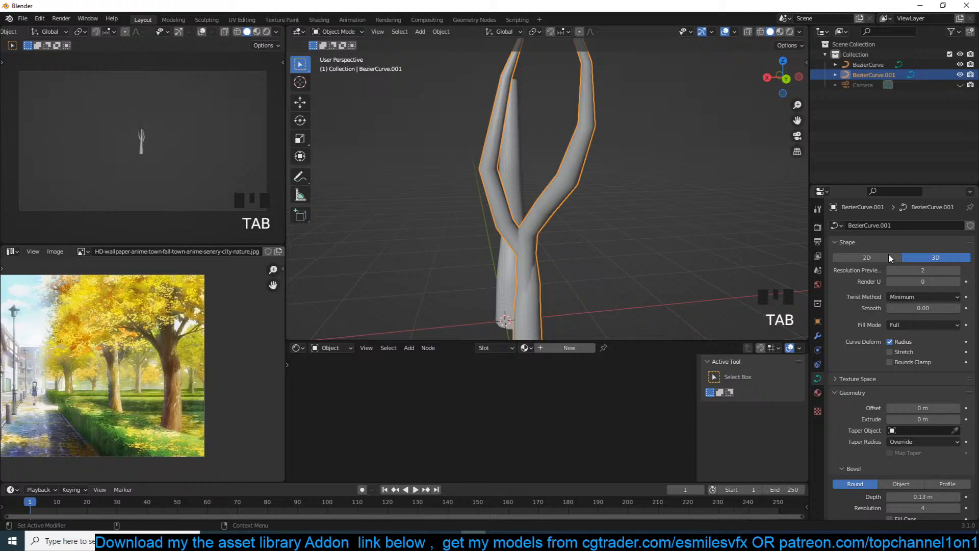
click(957, 273)
key(grave)
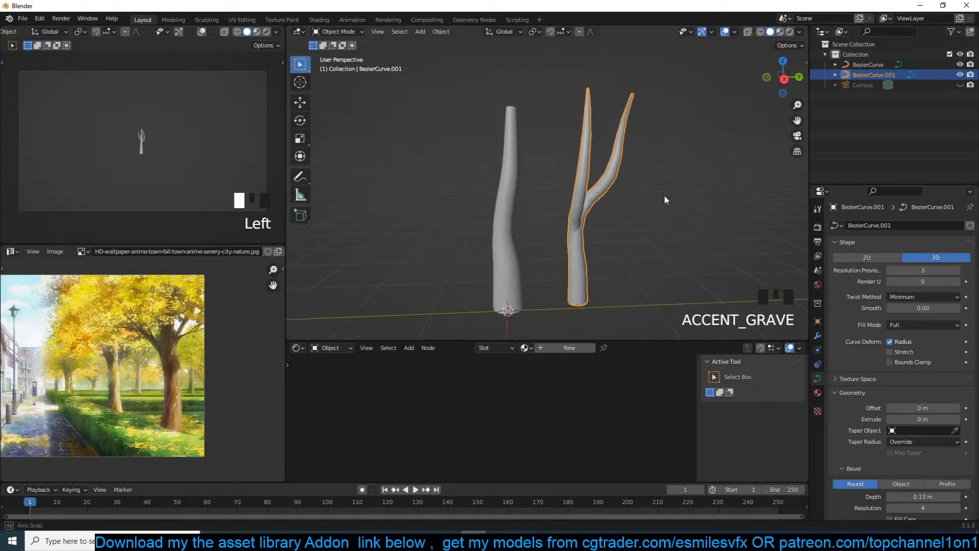
Move the branched object toward positive X in the front view so it stands clear of the thick trunk.
shift+middle_drag(638, 205, 428, 183)
key(KP_1)
key(g)
click(551, 193)
Nudge the branched stem's lower control points below the fork to adjust the bend near its base.
key(Tab)
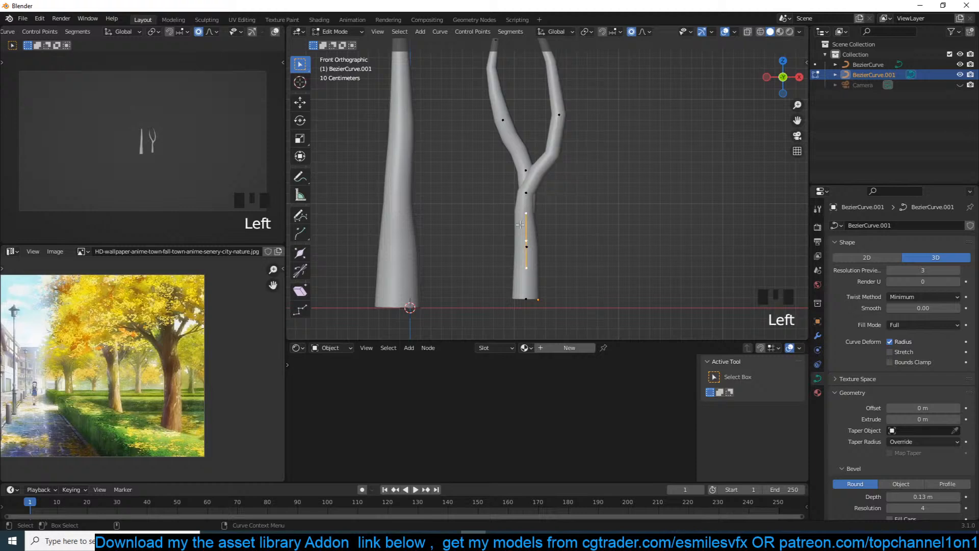
key(g)
click(519, 239)
key(g)
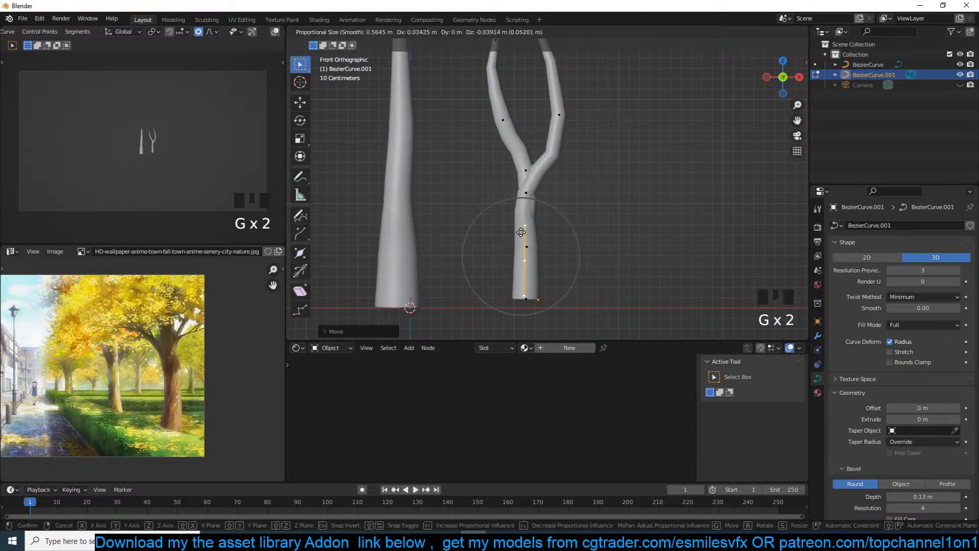
click(520, 232)
key(g)
Reduce the branched curve's preview resolution to 2.
key(Tab)
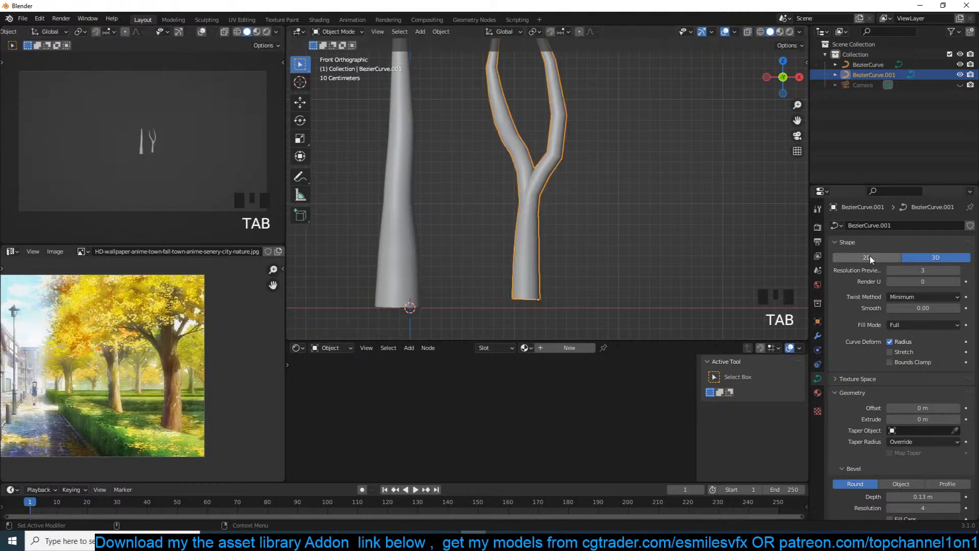
click(891, 270)
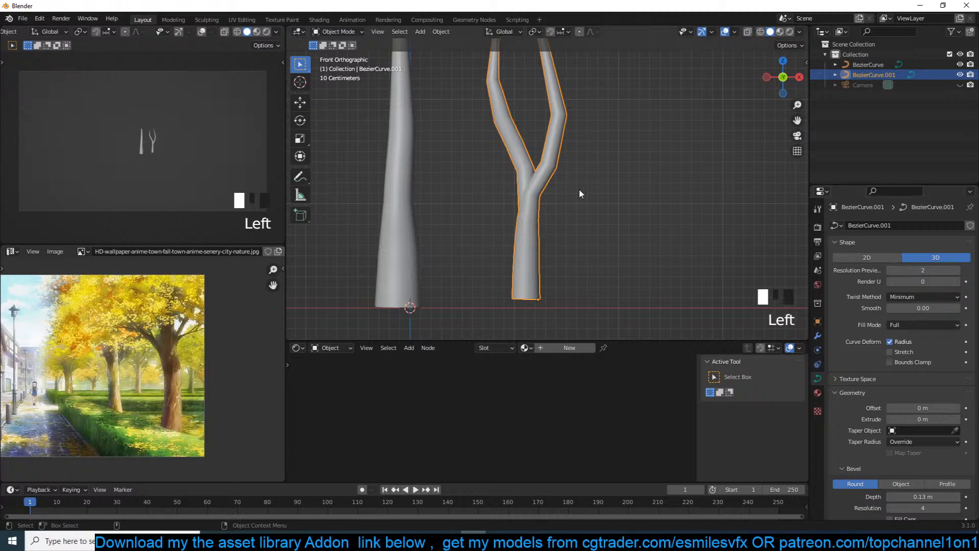
scroll(565, 215, down, 2)
Move the side branch's tip toward negative X and slightly down in the front view.
key(Tab)
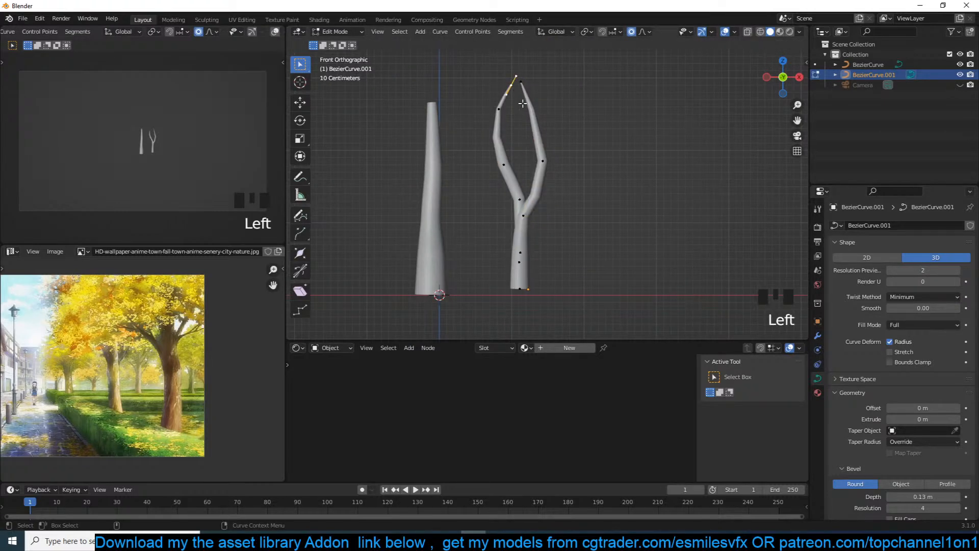
key(g)
click(512, 106)
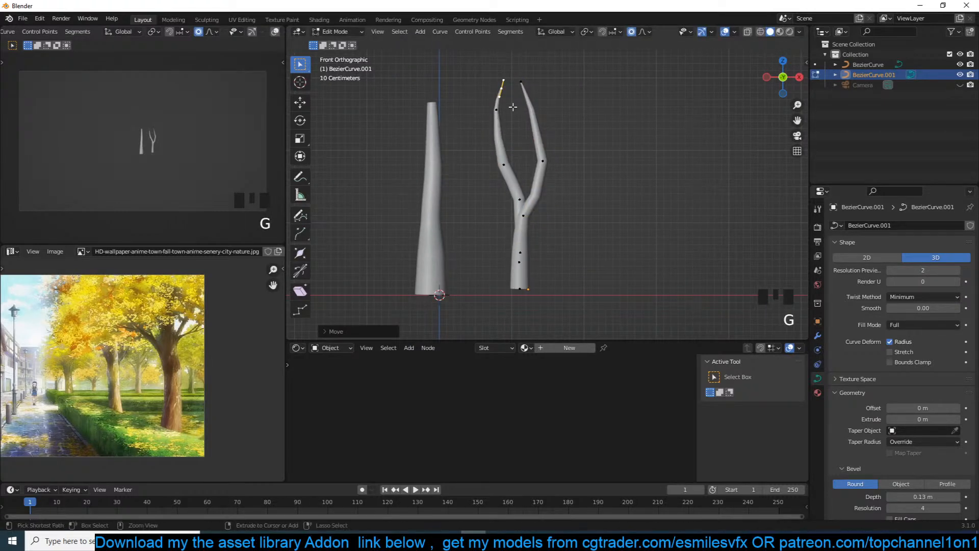
Select the whole main stem spline of the branched object and shrink its radius slightly.
key(ctrl+l)
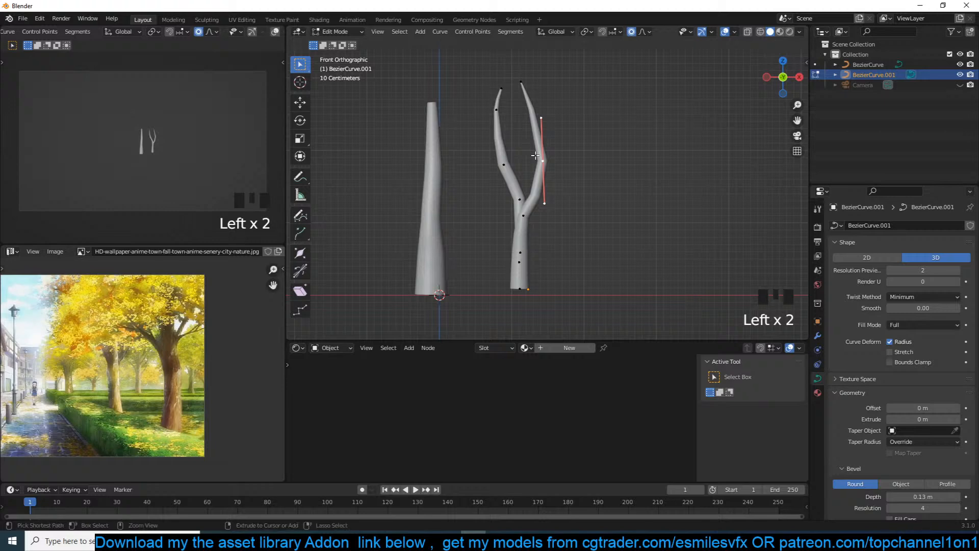
key(alt+s)
click(594, 142)
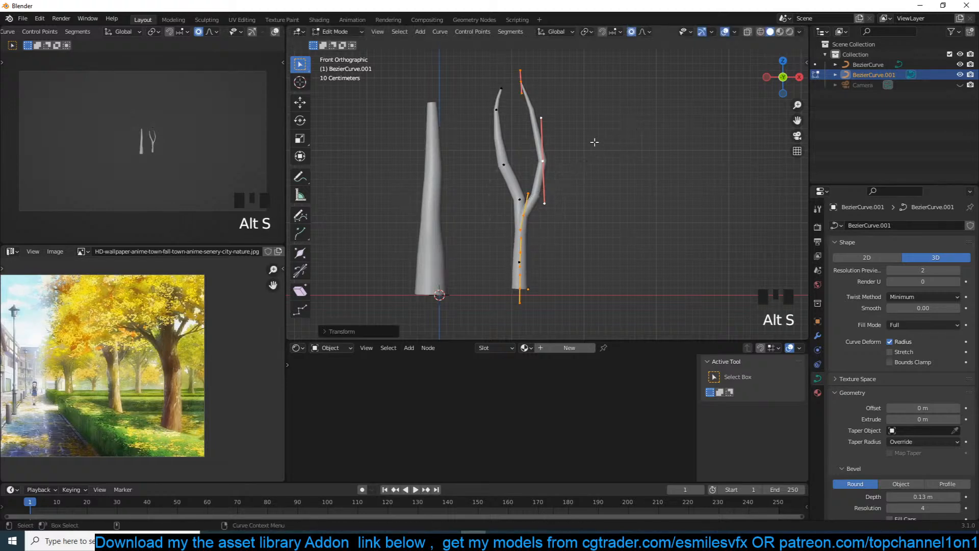
Duplicate the stem's middle and tip points and rotate the copy outward toward positive X as a new branch.
click(554, 148)
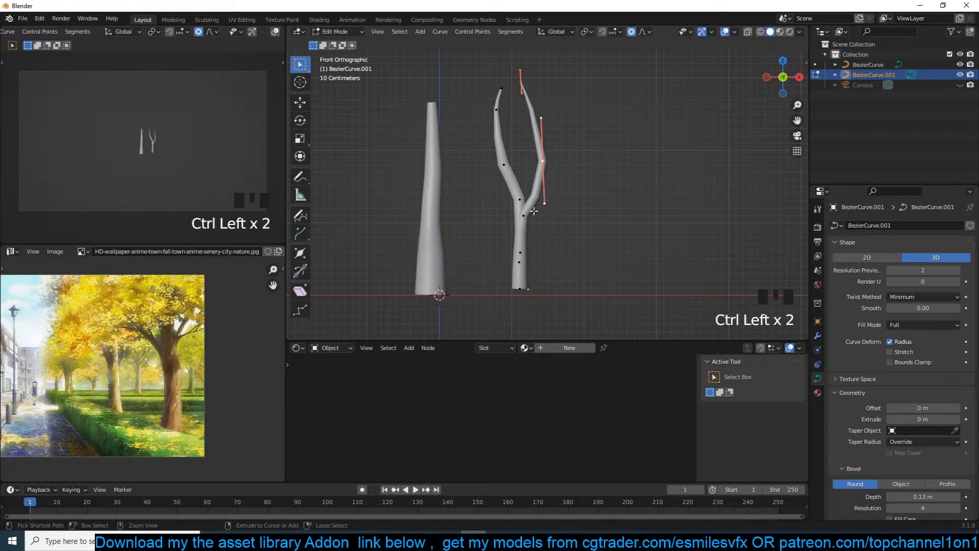
key(shift+d)
key(r)
click(555, 187)
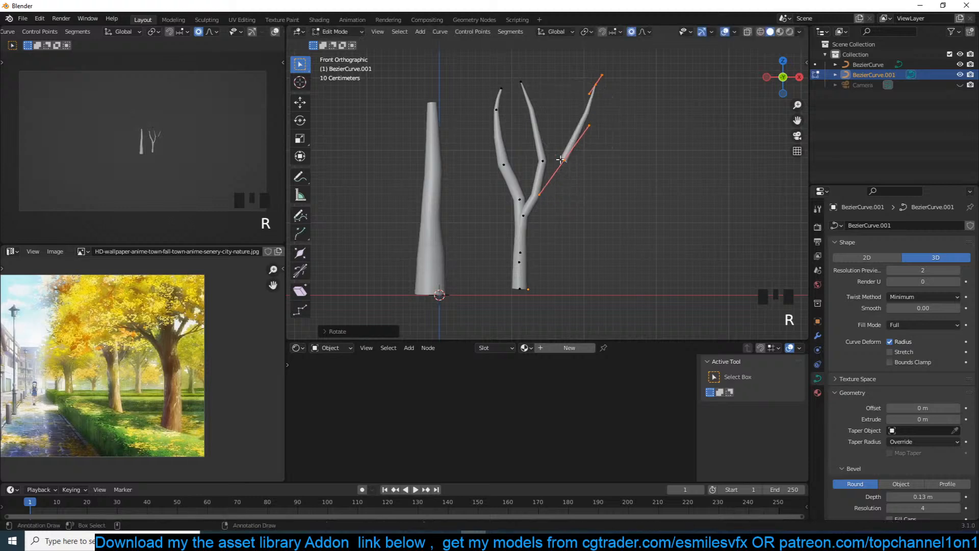
Extrude the new branch's lower end and move the extruded point onto the stem near its middle point.
key(e)
click(557, 173)
key(g)
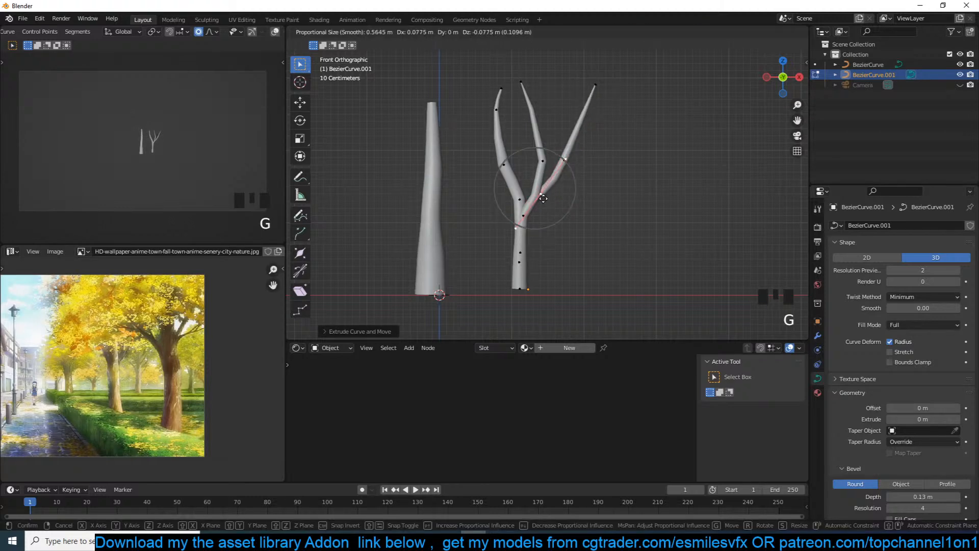
click(543, 198)
key(g)
click(547, 165)
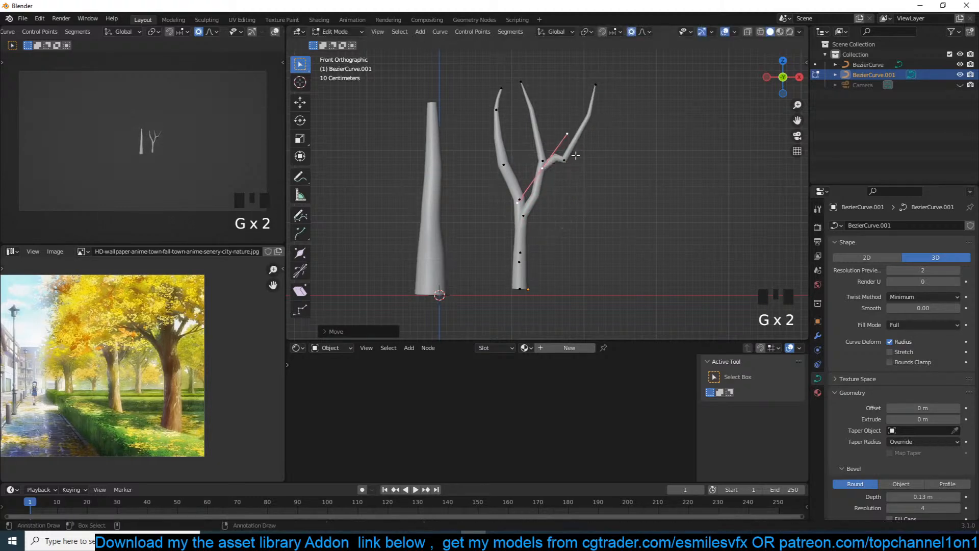
Raise the new branch's middle point outward and scale down its handles.
click(570, 157)
key(g)
click(581, 141)
key(s)
click(627, 123)
key(g)
click(634, 109)
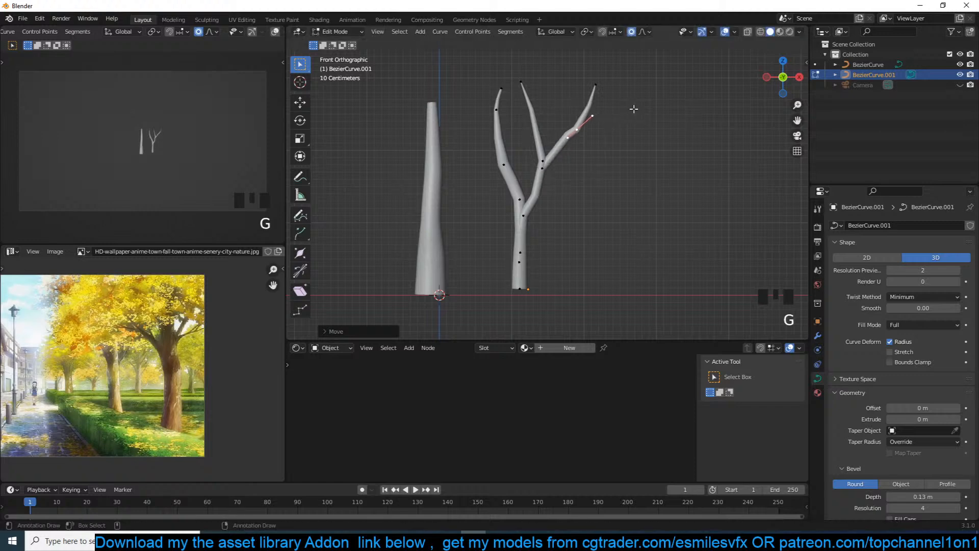
Rotate the handles of the new branch's middle point to near upright and shift the point back toward the stem.
key(r)
key(g)
click(583, 102)
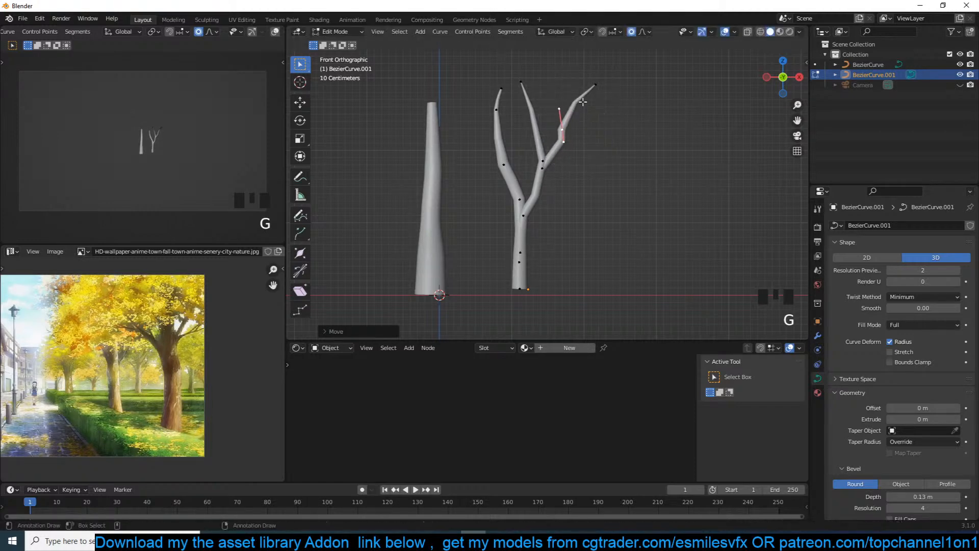
Shift the new branch's middle point and tip toward negative Y in the side view, away from the stem.
key(KP_3)
key(g)
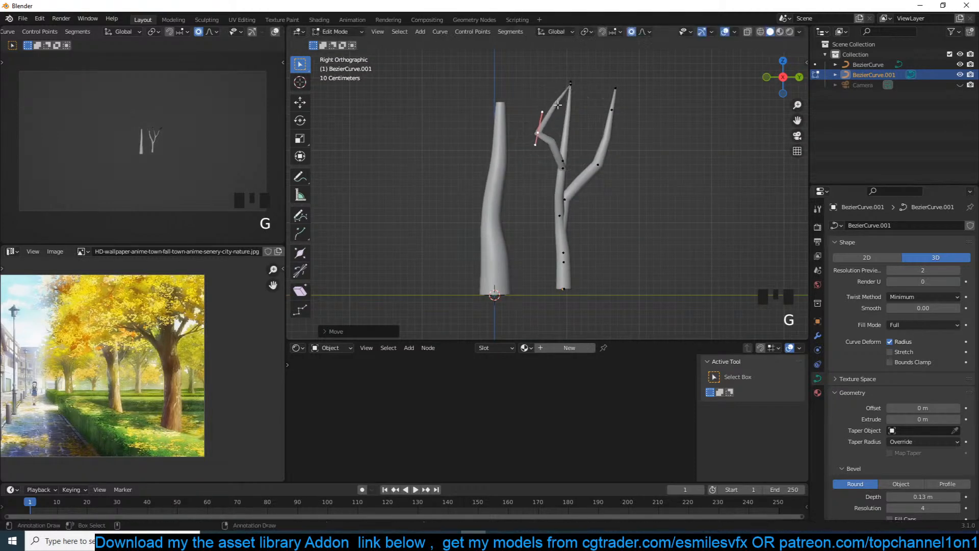
click(568, 83)
key(g)
click(545, 80)
click(535, 108)
key(g)
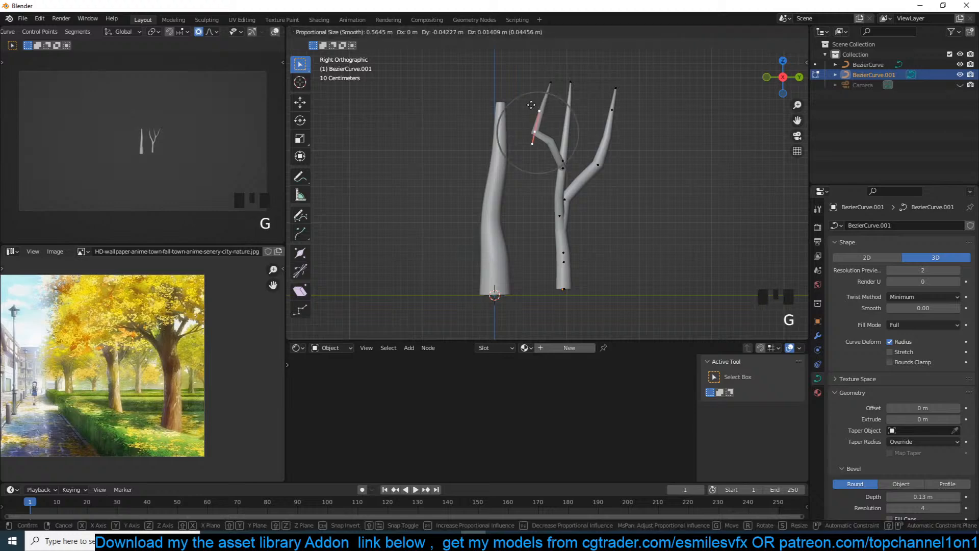
click(526, 104)
Move the branched stem's base point down toward negative Y and extrude it further in that direction in the side view.
key(Tab)
key(grave)
middle_drag(534, 169, 711, 230)
key(grave)
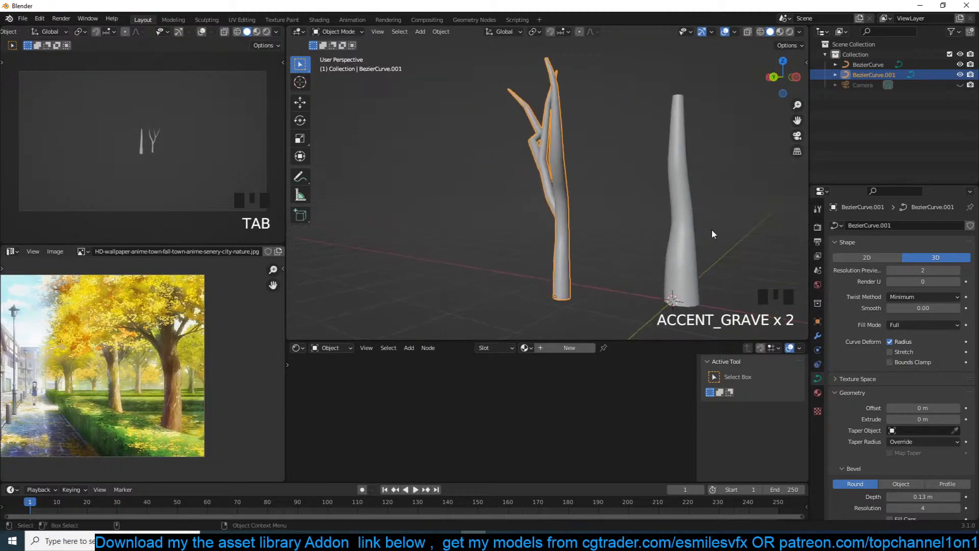
key(KP_3)
key(Tab)
click(566, 289)
click(566, 290)
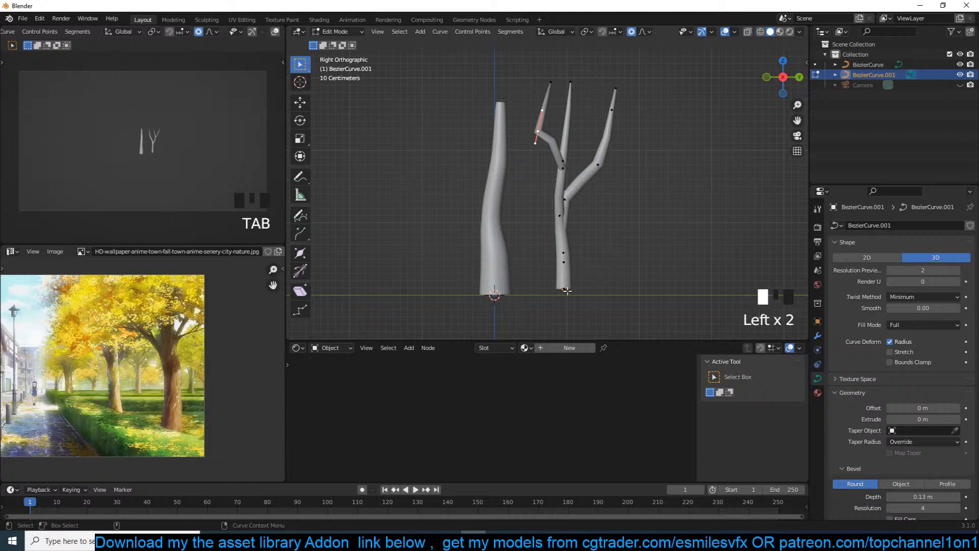
key(g)
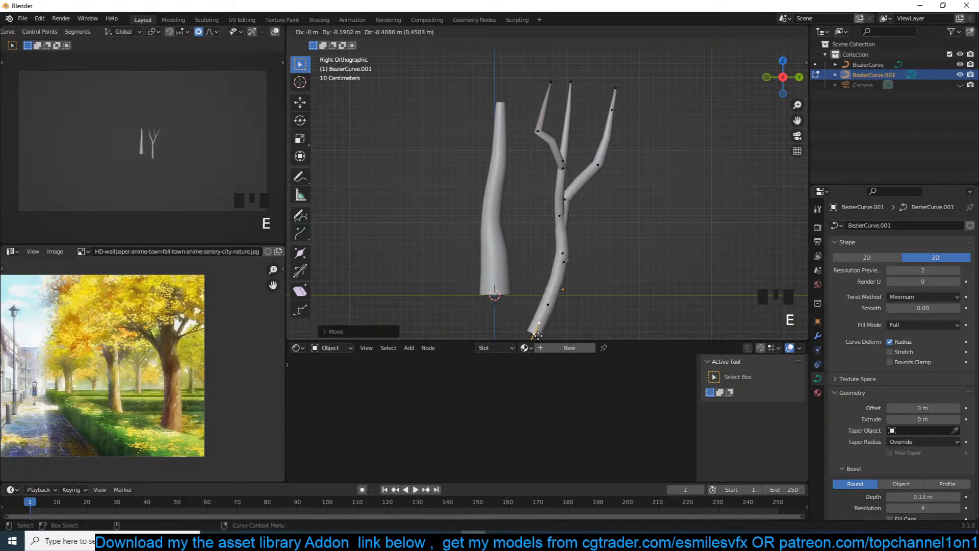
click(538, 319)
Scale the branched object down to slightly less than half the thick trunk's height.
key(Tab)
key(s)
click(604, 244)
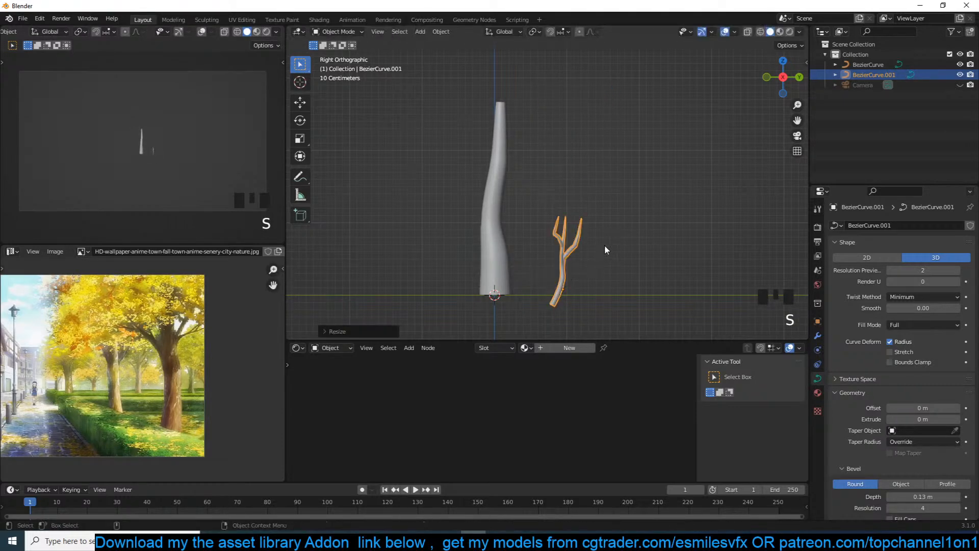
Rotate the branched object to lean toward positive Y and move it up beside the upper half of the trunk.
key(r)
click(641, 277)
key(g)
click(594, 180)
key(grave)
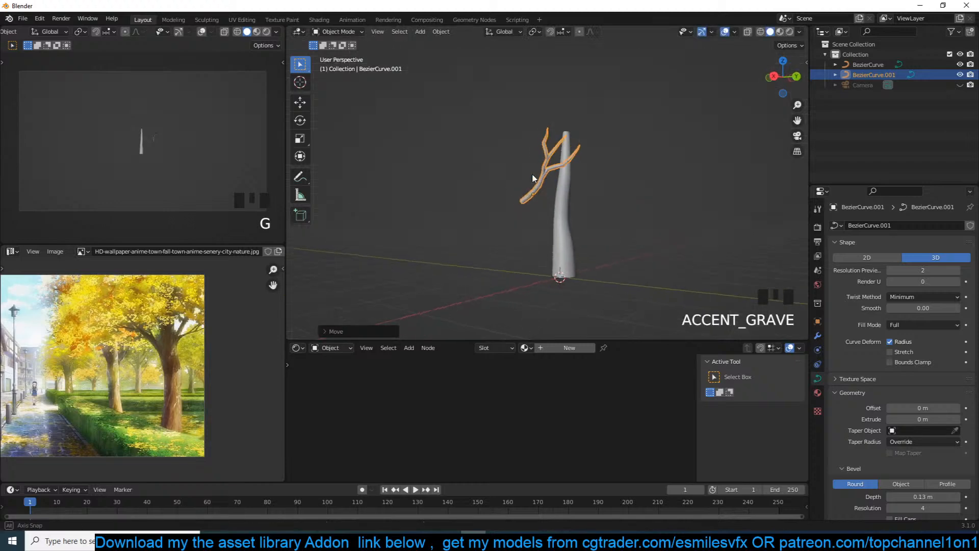
Shift all of the branch's curve points so the stem's base sits on the object's origin.
scroll(548, 197, up, 3)
key(KP_1)
key(Tab)
key(a)
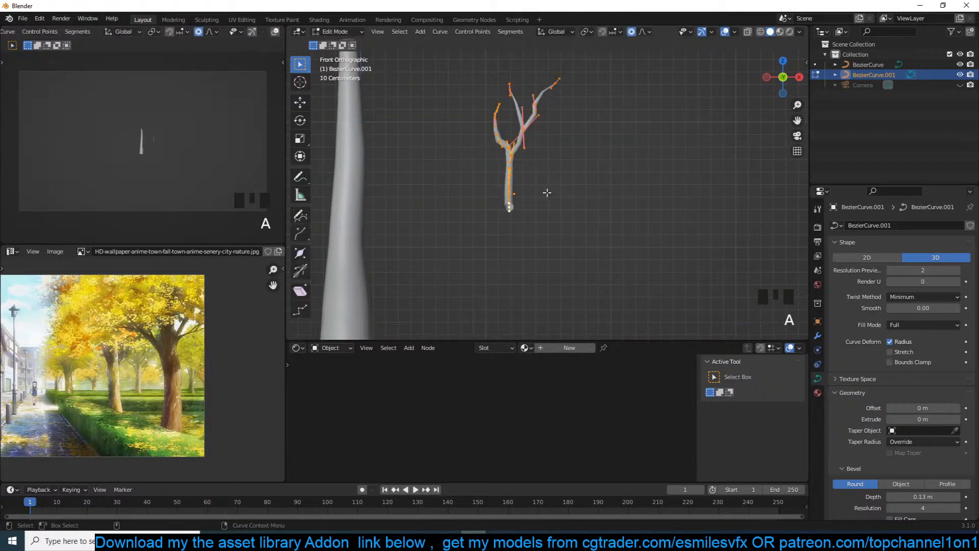
key(KP_3)
key(g)
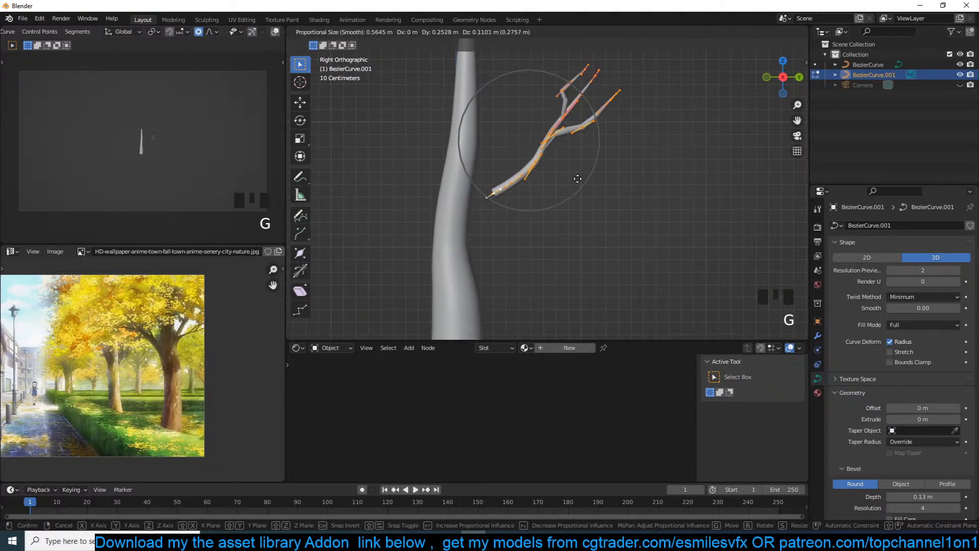
click(473, 203)
Snap the branch to the 3D cursor placed on the positive Y edge of the trunk around mid-height and enlarge it.
key(Tab)
shift+right_click(466, 197)
key(shift+s)
click(479, 100)
key(s)
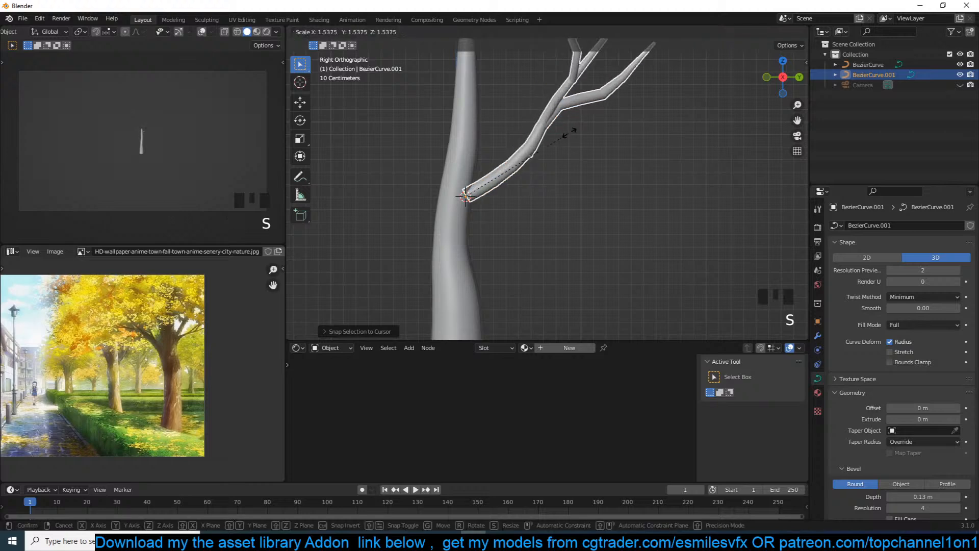
click(553, 154)
scroll(553, 154, down, 2)
scroll(552, 192, down, 3)
key(grave)
middle_drag(552, 192, 521, 187)
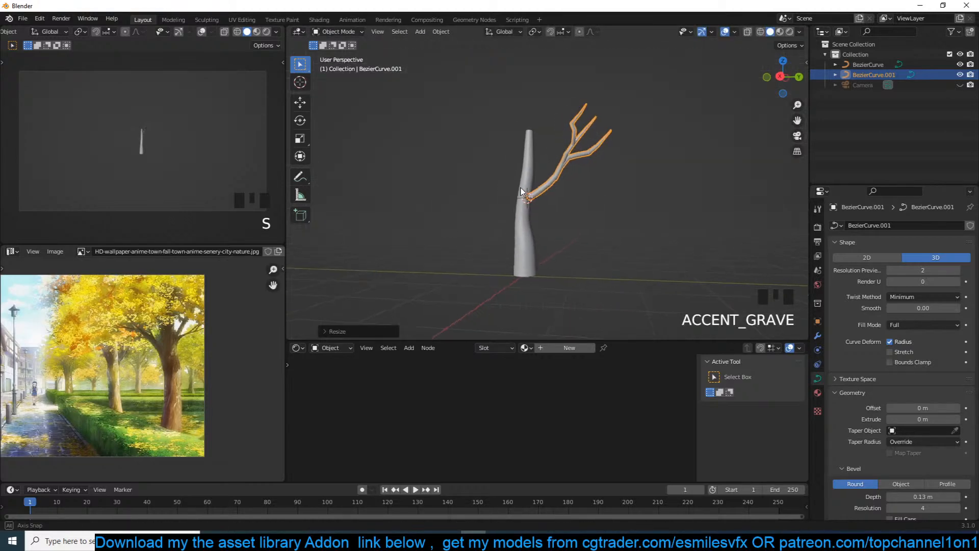
Scale the branch down, move its base slightly into the trunk and open its curve for point editing.
key(KP_3)
key(s)
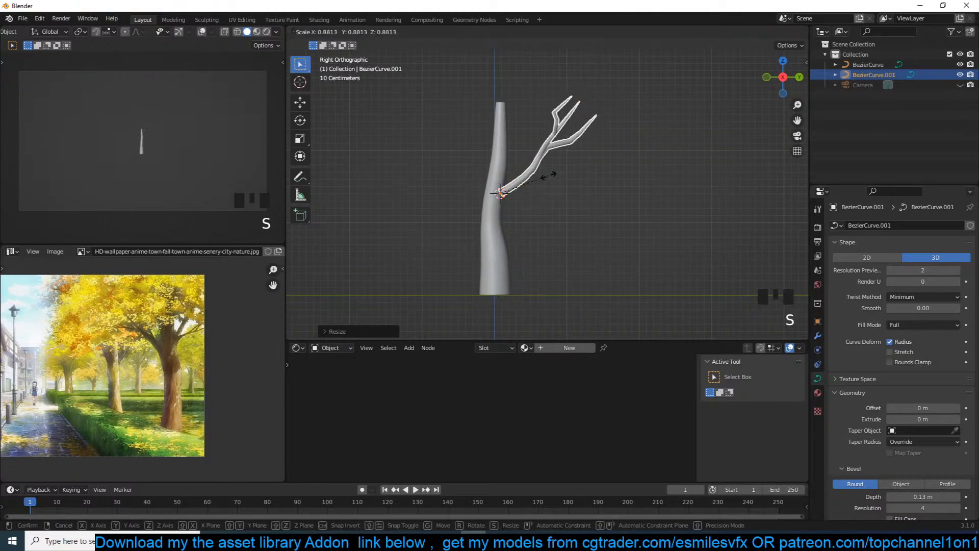
key(g)
click(532, 184)
key(Tab)
scroll(530, 184, up, 4)
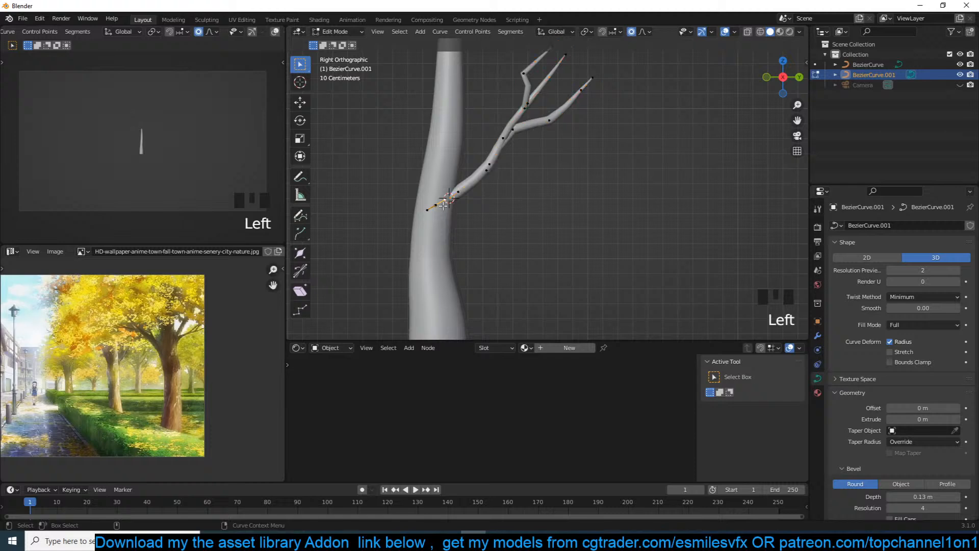
key(e)
click(452, 226)
key(ctrl+z)
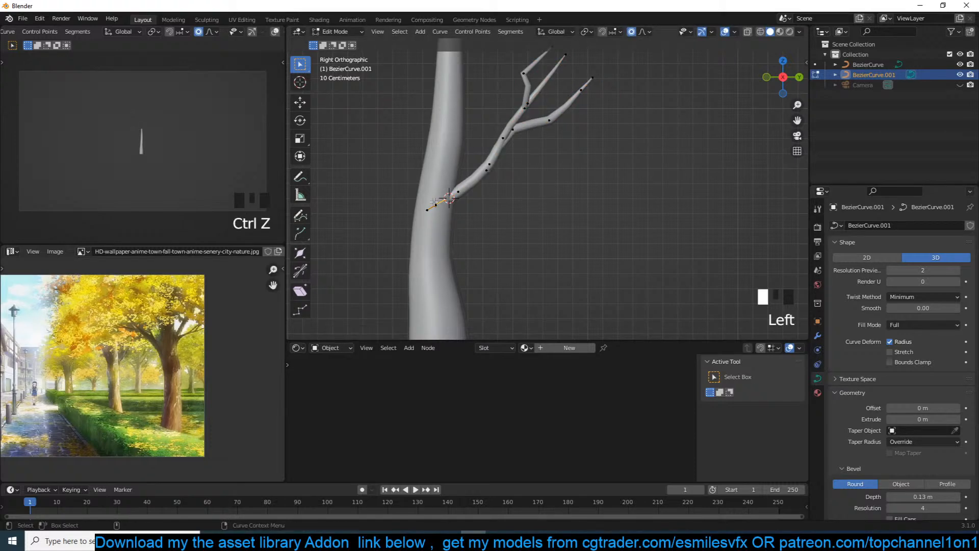
Show the scene in wireframe and move the branch's base point down inside the trunk.
key(z)
key(z)
key(g)
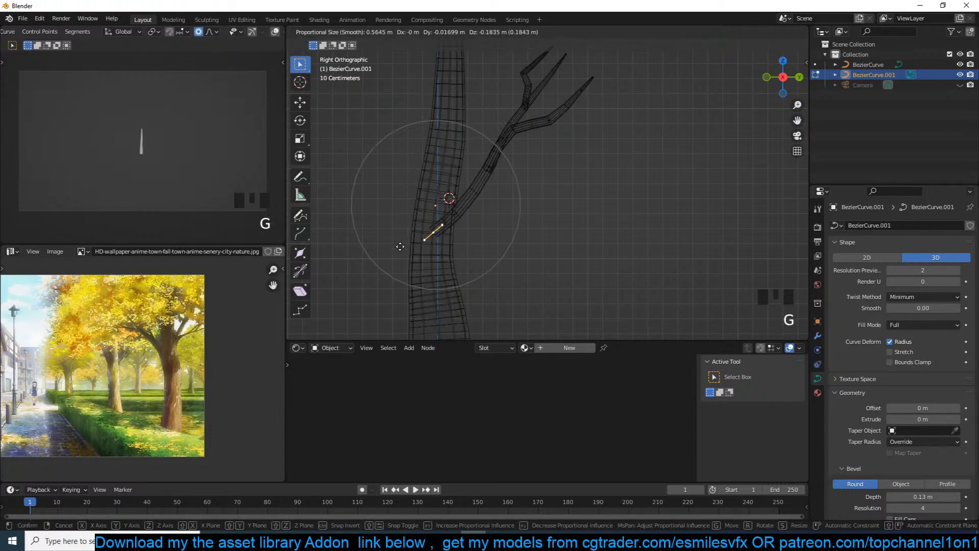
click(519, 238)
key(e)
key(ctrl+z)
Rotate the base point's handles closer to upright, lengthen them and shift the point down along the trunk.
key(r)
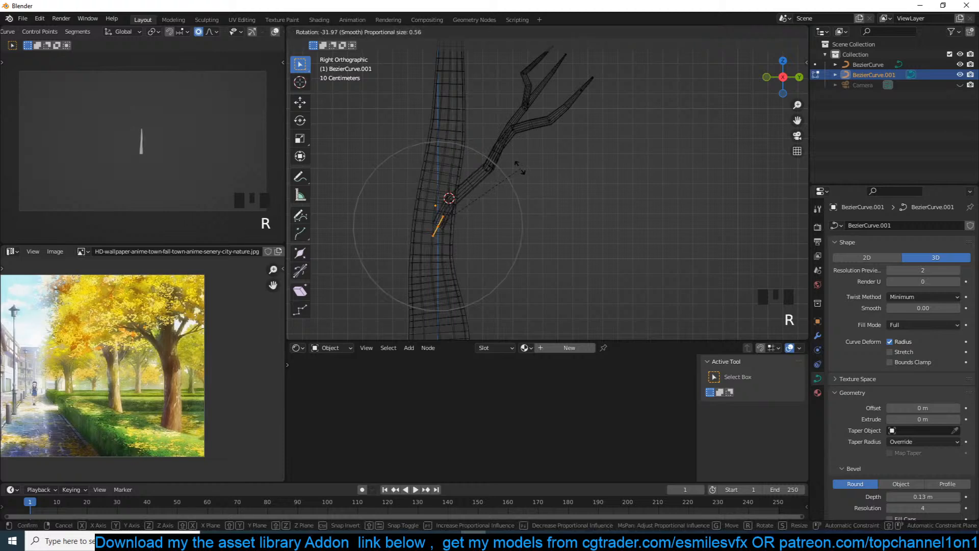
click(520, 161)
key(s)
click(561, 116)
key(g)
click(580, 125)
Thicken the branch at its base point and shift that end down and deeper into the trunk.
key(alt+s)
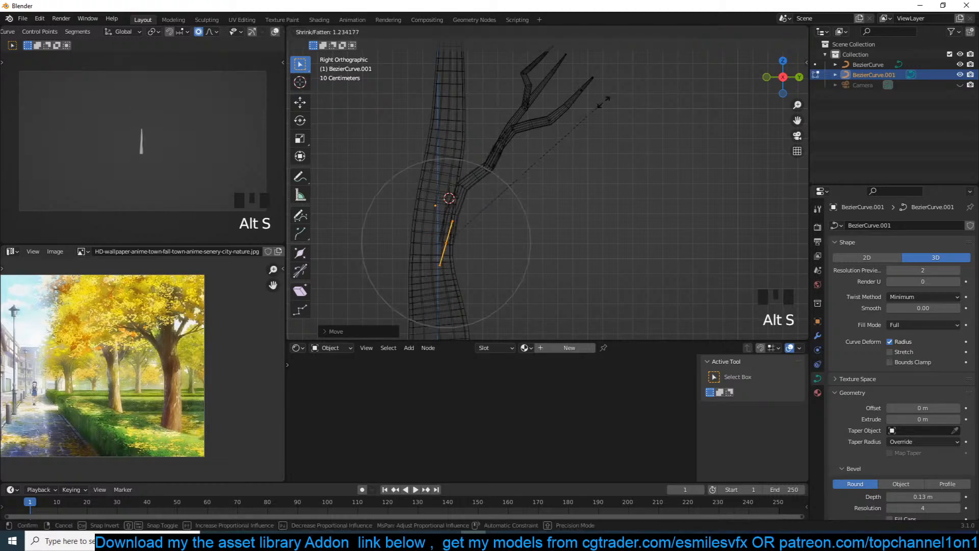
key(Return)
key(g)
click(532, 279)
key(Tab)
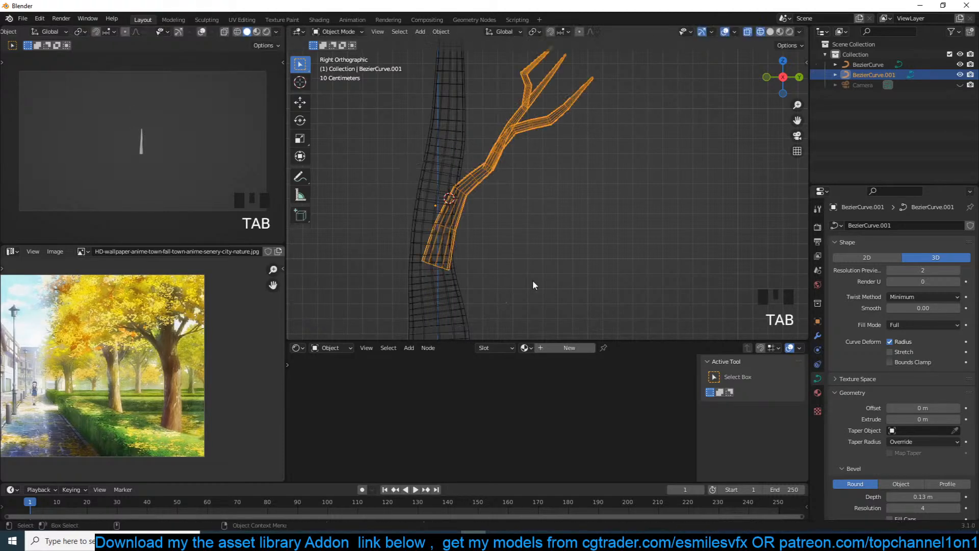
Return to solid shading and shift the branch's base point slightly toward negative X in the front view.
key(z)
key(grave)
middle_drag(677, 233, 653, 237)
key(grave)
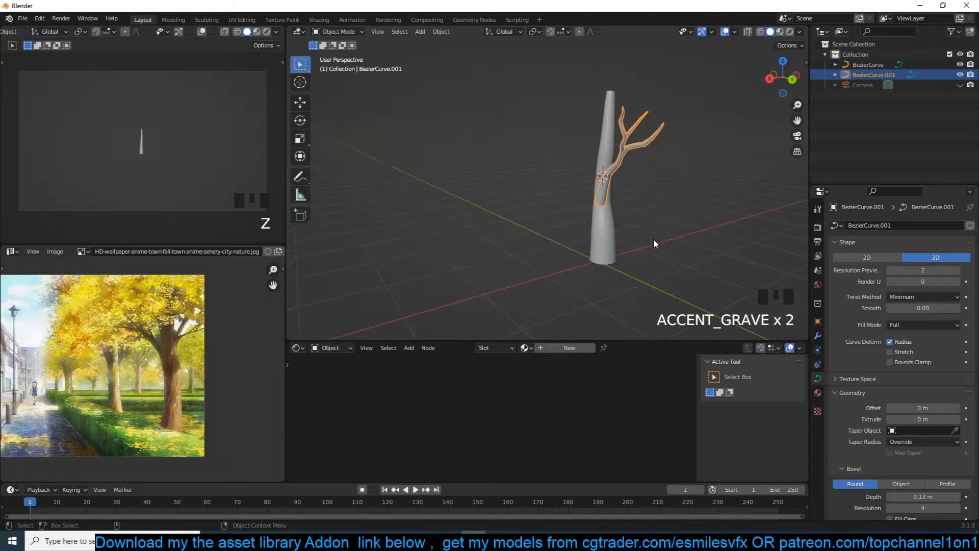
key(KP_1)
key(KP_3)
scroll(653, 243, up, 3)
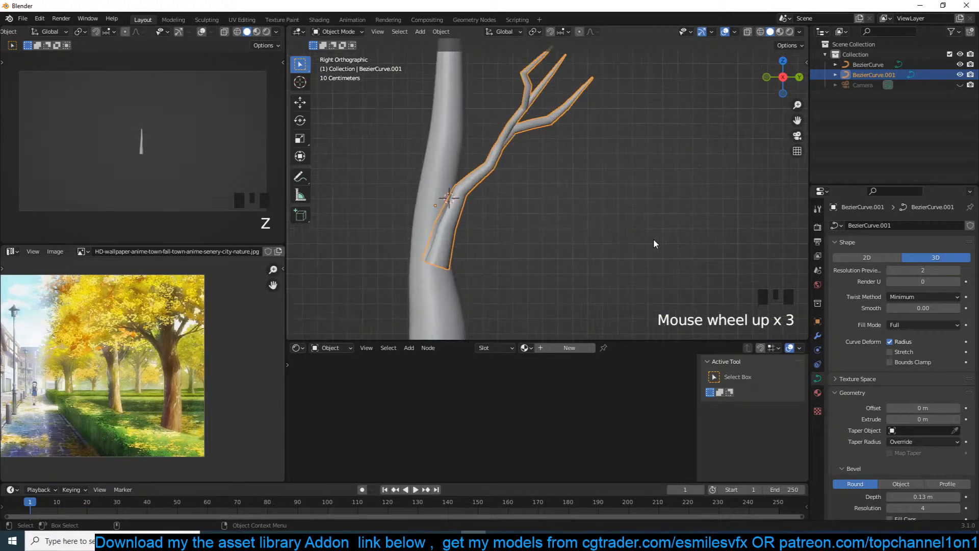
key(Tab)
key(KP_1)
key(g)
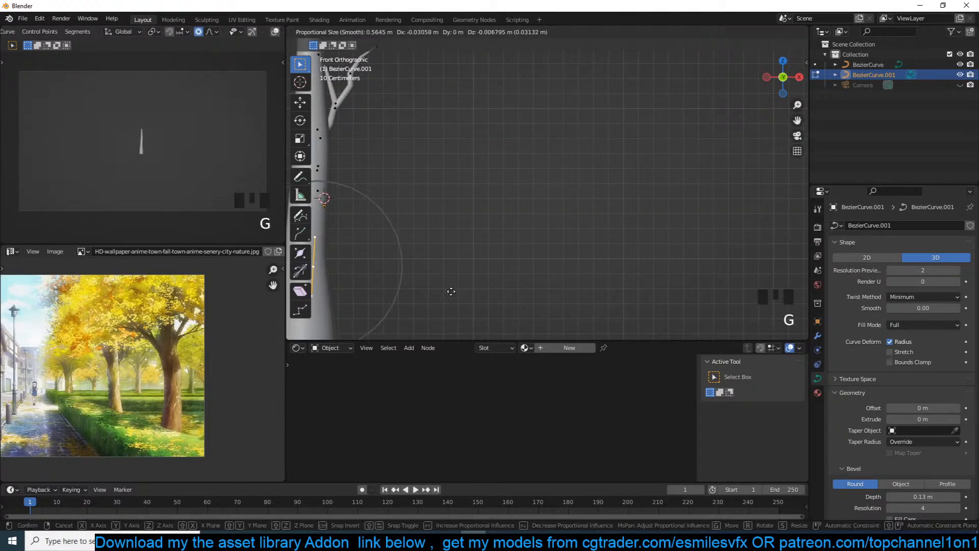
click(452, 292)
key(Tab)
key(KP_3)
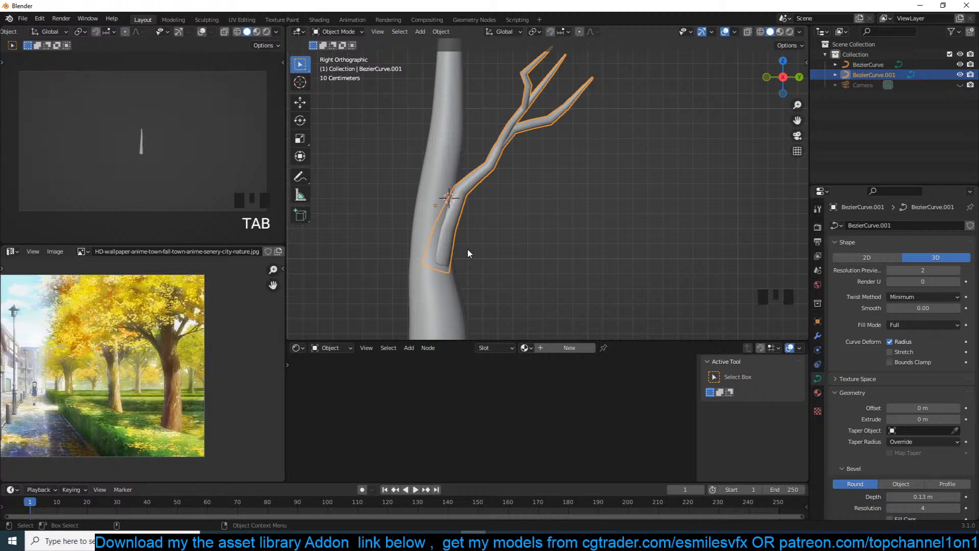
Rotate the branch's points above the base to a flatter angle and shift them outward from the trunk in the side view.
shift+middle_drag(481, 177, 525, 180)
click(586, 160)
click(534, 153)
scroll(535, 158, down, 3)
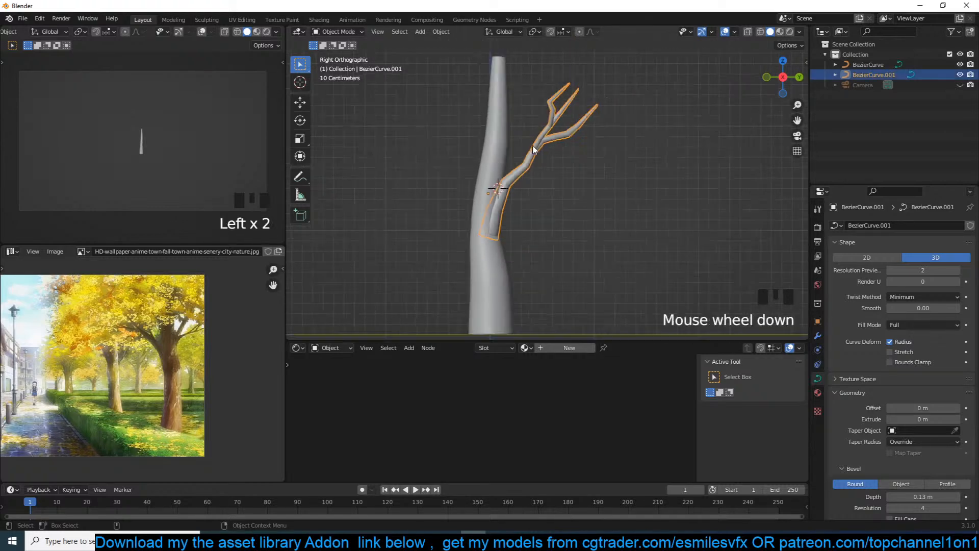
scroll(567, 157, up, 2)
key(Tab)
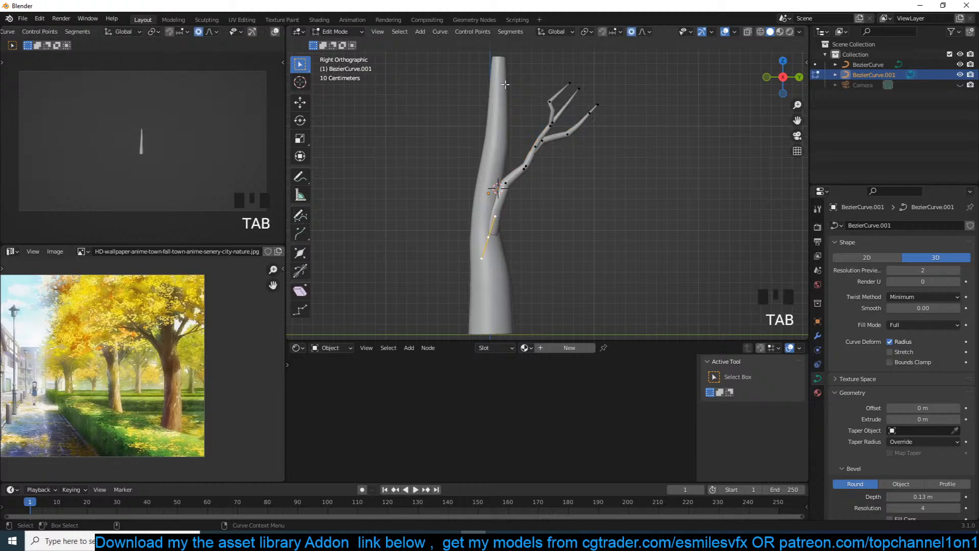
click(626, 180)
shift+click(569, 83)
key(r)
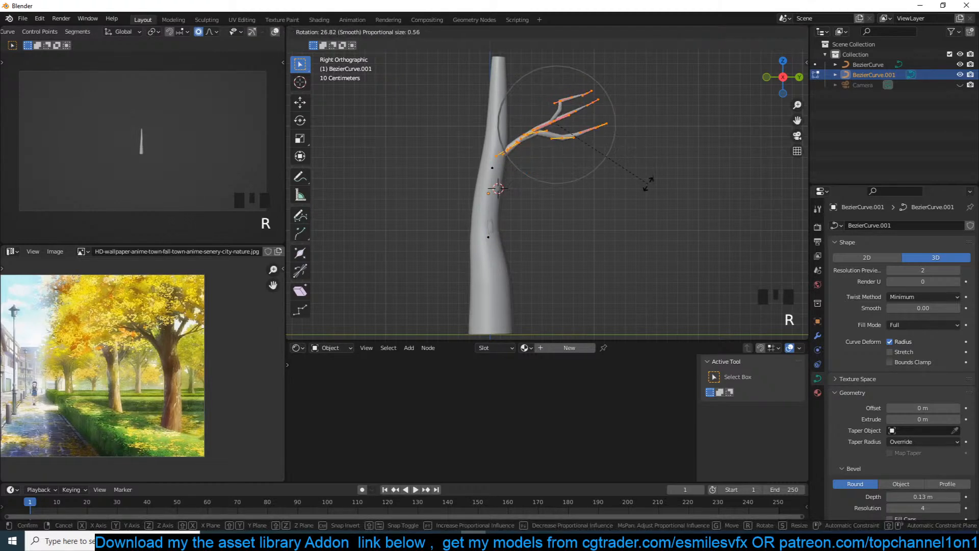
click(622, 178)
key(g)
click(629, 200)
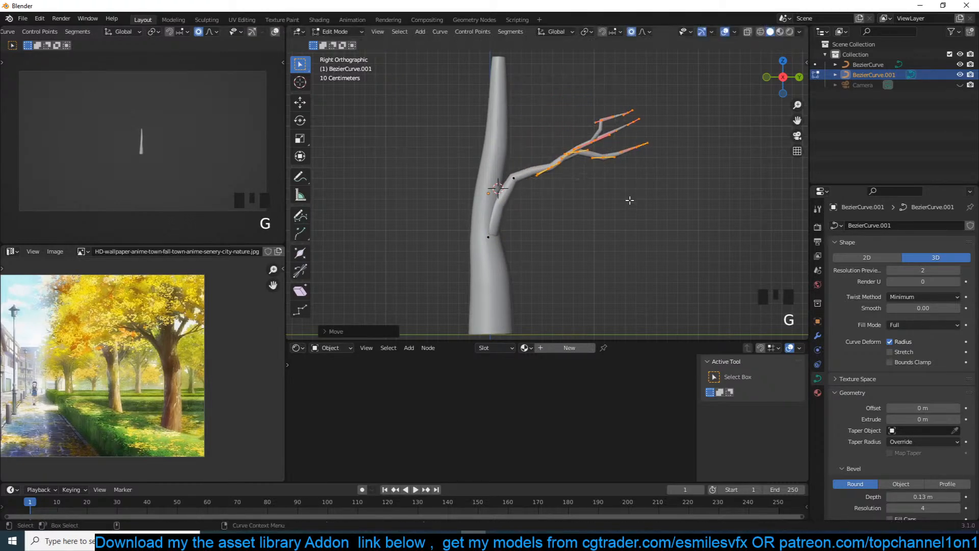
Duplicate the branch's main stem toward positive Y and rotate the copy so it slopes downward.
click(517, 192)
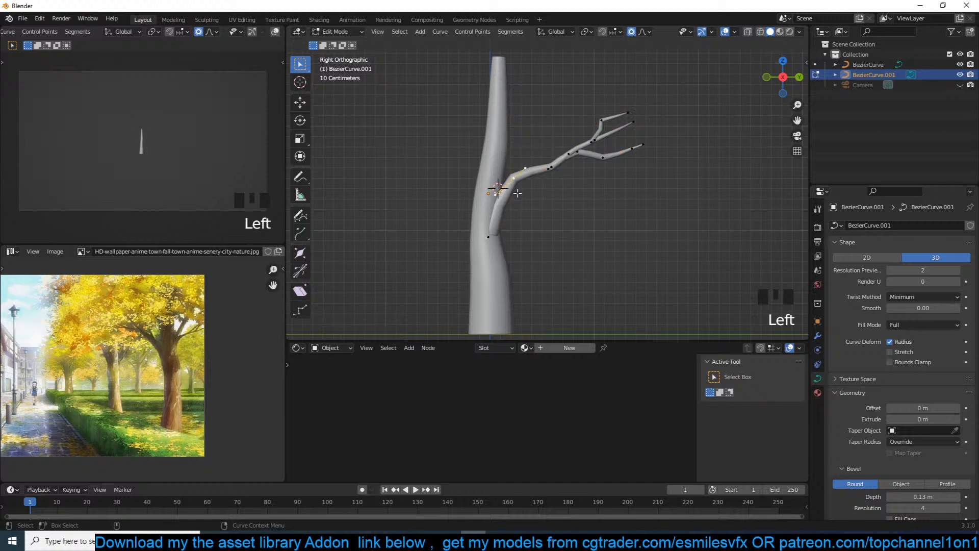
key(shift+d)
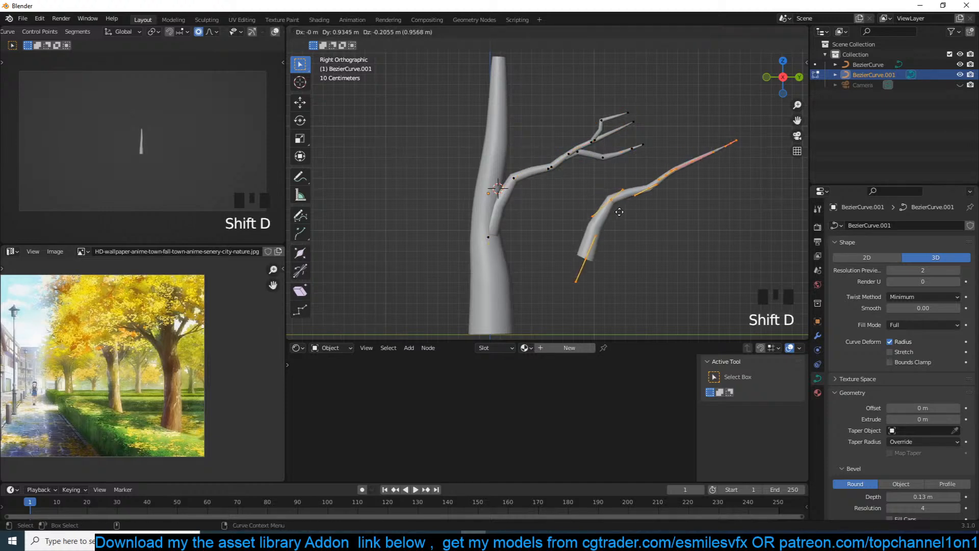
click(619, 212)
key(r)
click(576, 223)
Move the duplicated stem's thick end onto the branch's lower bend and thin the copy.
key(g)
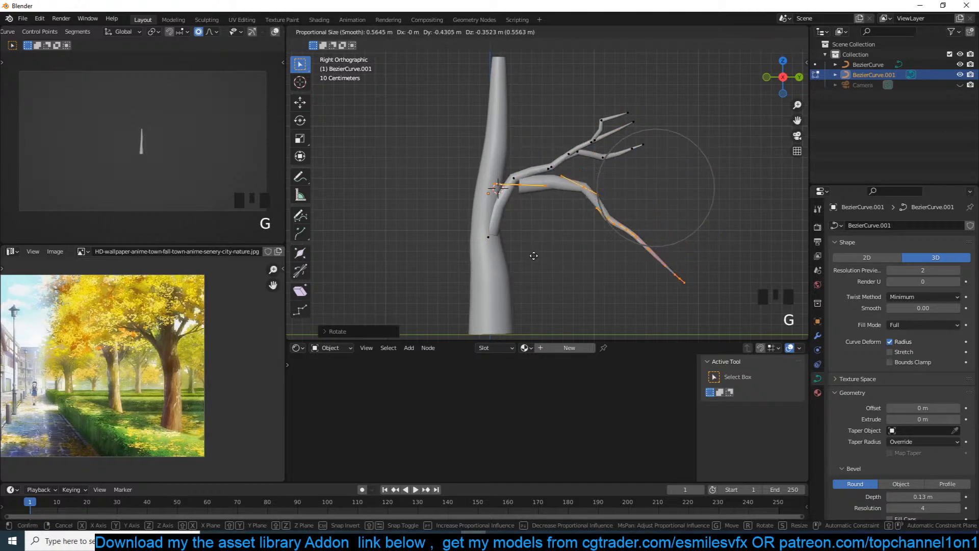
click(531, 254)
key(alt+s)
click(635, 229)
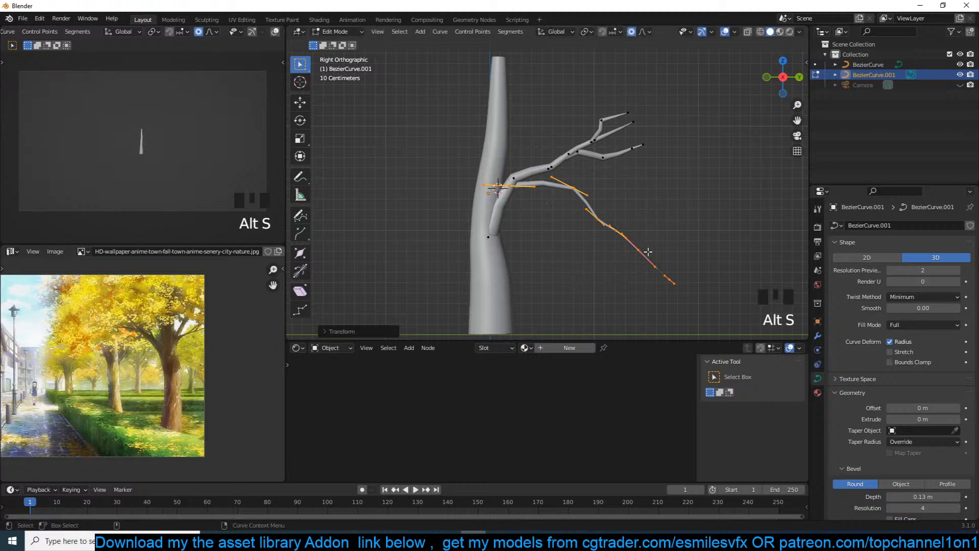
Raise the thin limb's tip and middle point with proportional editing so it dips and curves back up.
click(657, 270)
key(g)
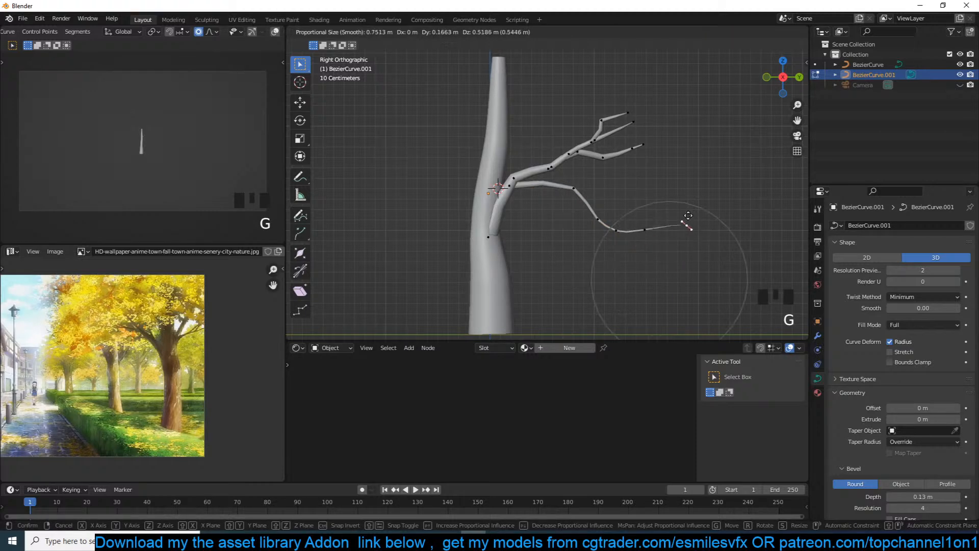
click(673, 183)
click(616, 220)
key(g)
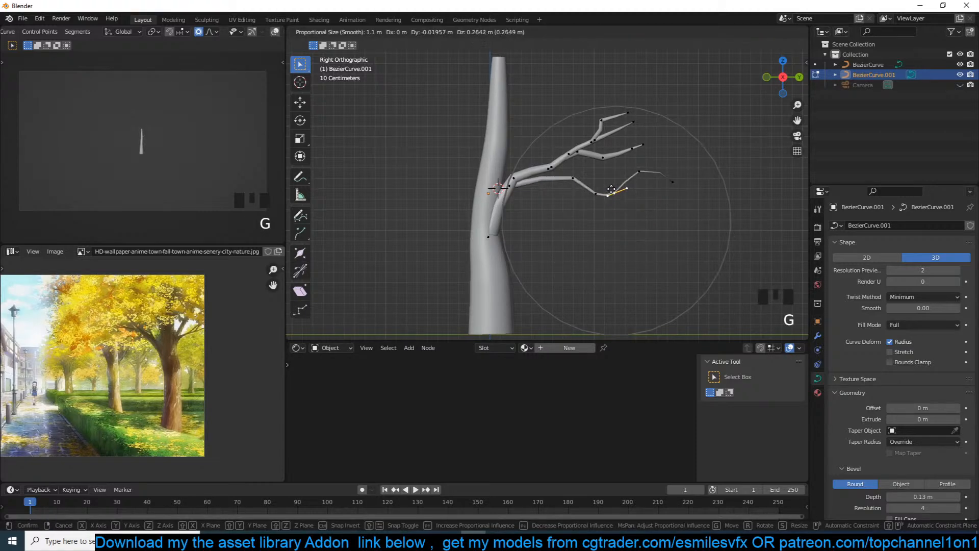
click(612, 193)
Raise the three upper fork tips together with proportional editing, away from the thin lower limb.
key(Tab)
key(Tab)
drag(597, 109, 665, 151)
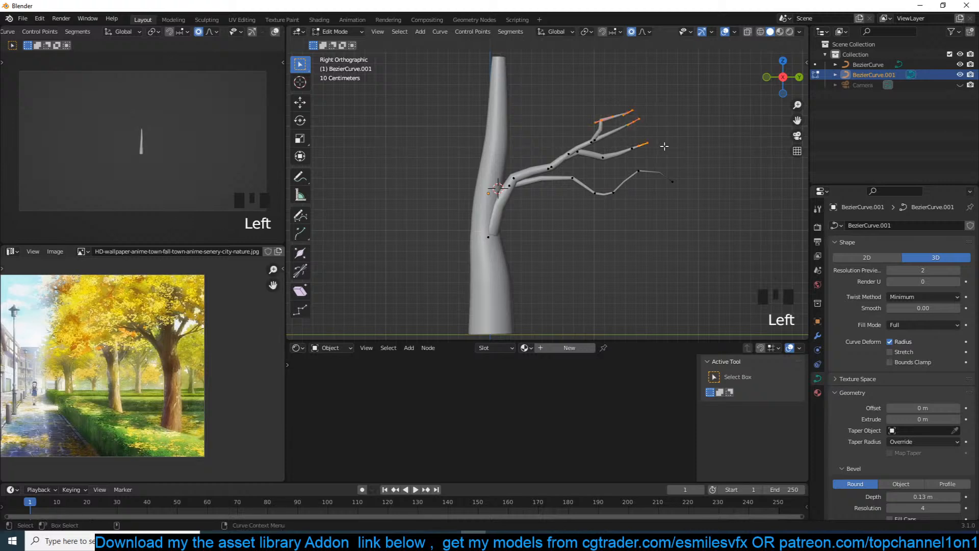
key(g)
click(648, 100)
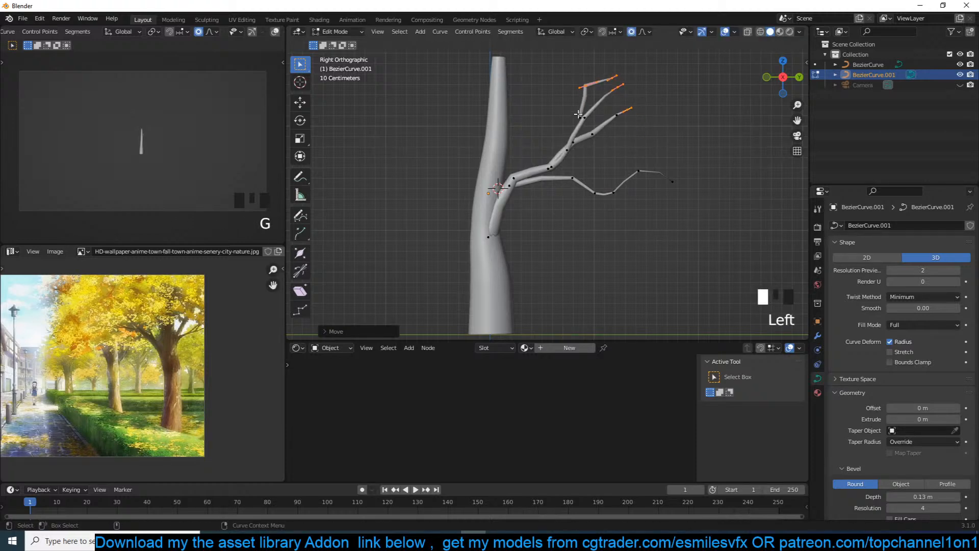
Nudge the upper fork's joint point slightly outward and return the branch to object editing in the top view.
click(578, 114)
key(g)
click(586, 118)
key(Tab)
scroll(610, 196, down, 4)
key(grave)
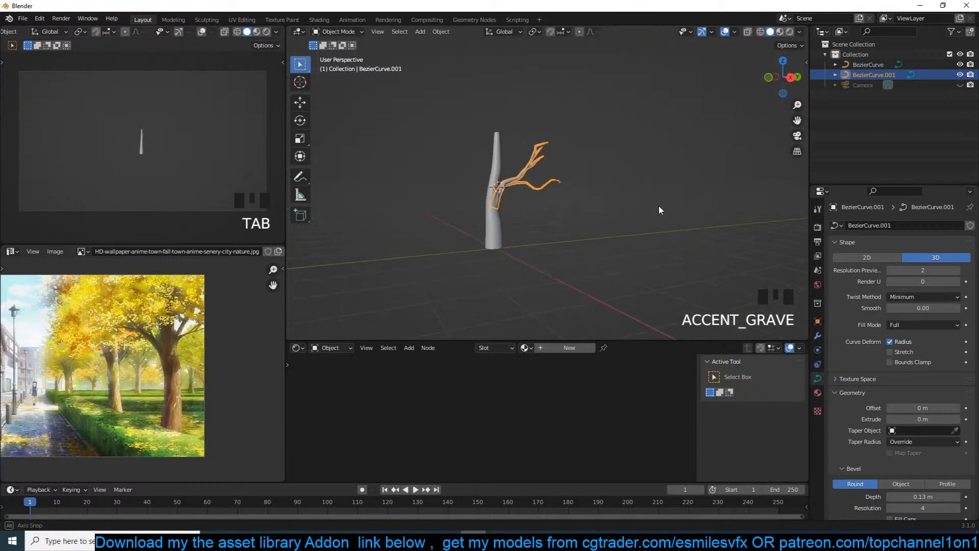
key(KP_7)
Try placing a rotated duplicate of the branch in the top view and delete the copy.
key(shift+d)
click(597, 186)
key(r)
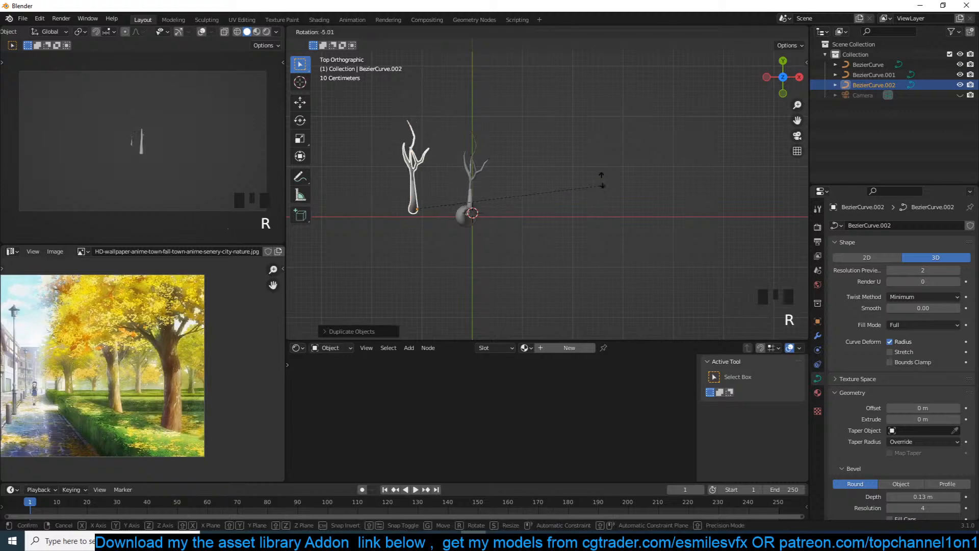
click(466, 115)
key(g)
click(512, 116)
key(x)
click(512, 116)
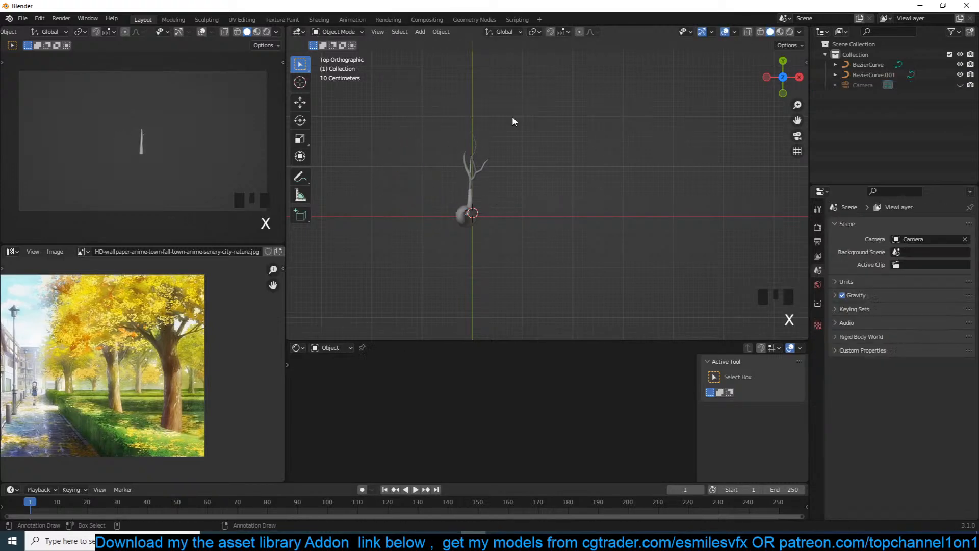
Move the branch's outer tip points toward negative X in the top view with smooth proportional editing.
click(469, 181)
key(Tab)
scroll(465, 164, up, 4)
shift+middle_drag(384, 96, 444, 130)
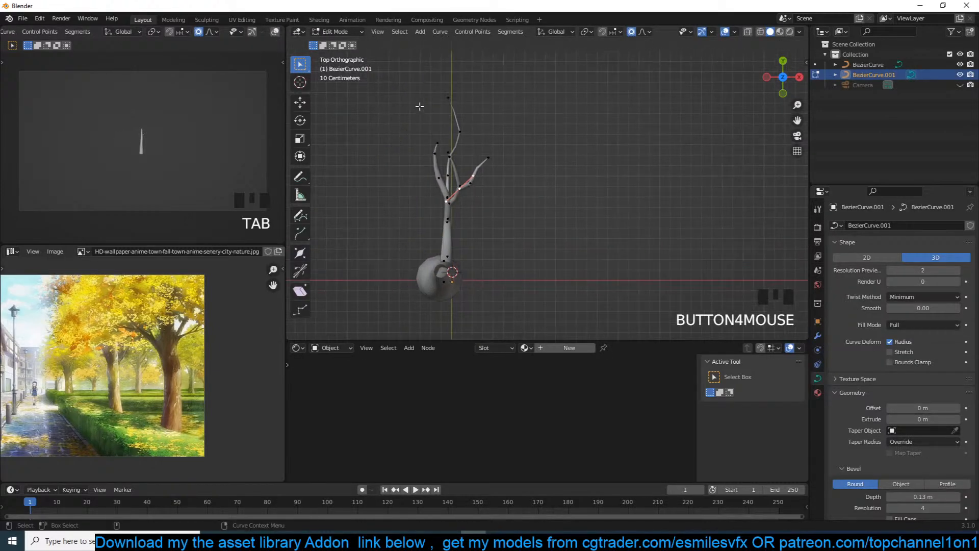
drag(420, 106, 517, 144)
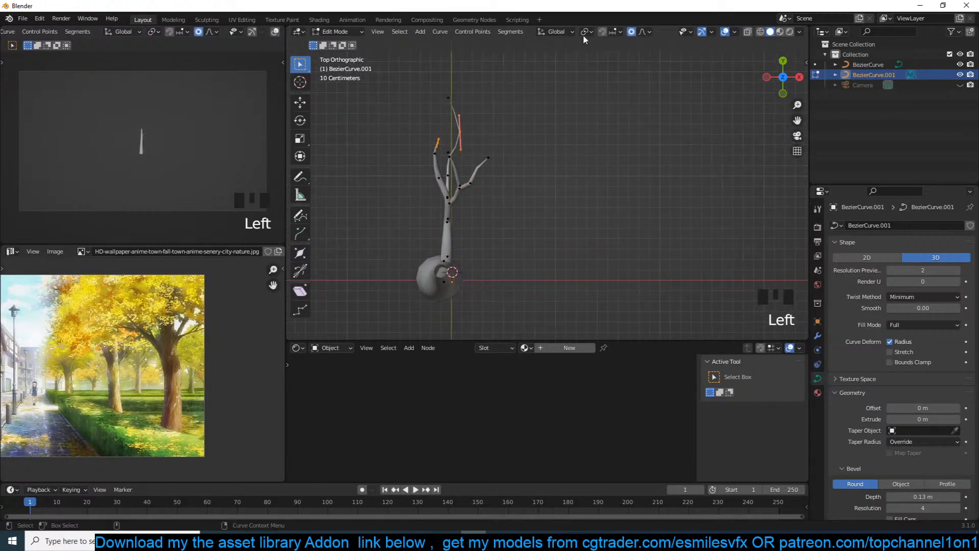
click(633, 32)
click(643, 31)
key(g)
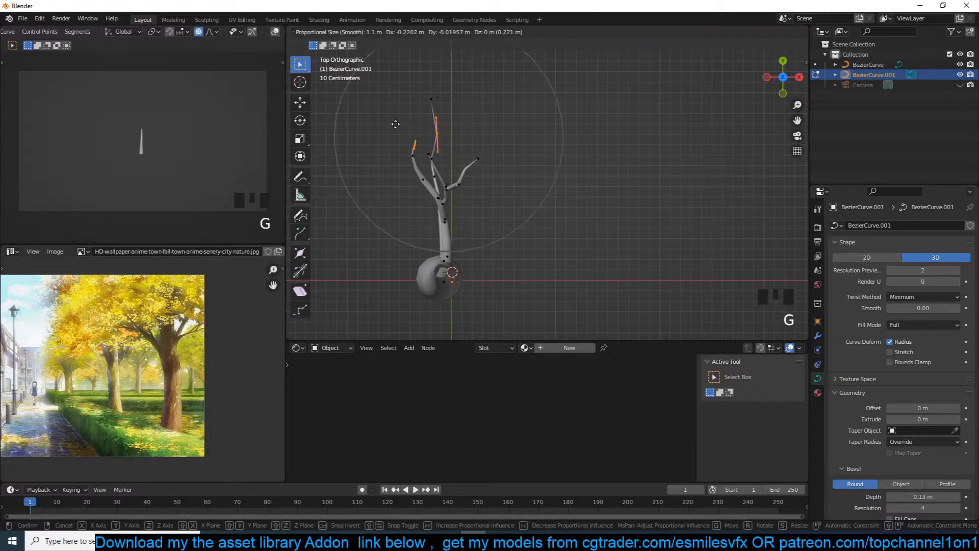
click(370, 130)
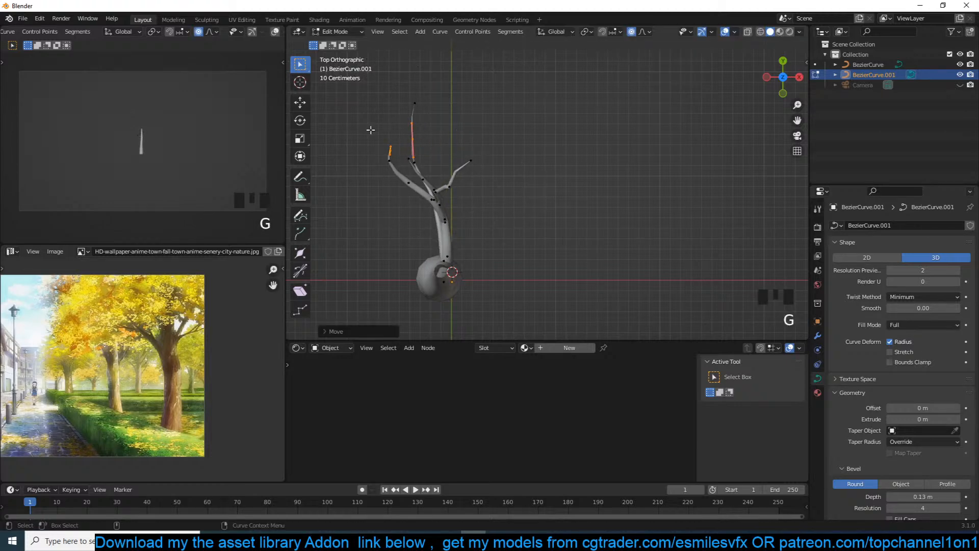
Move the limb's joint point at the fork toward positive X and slightly toward negative Y with smooth proportional editing.
click(461, 219)
key(g)
click(448, 190)
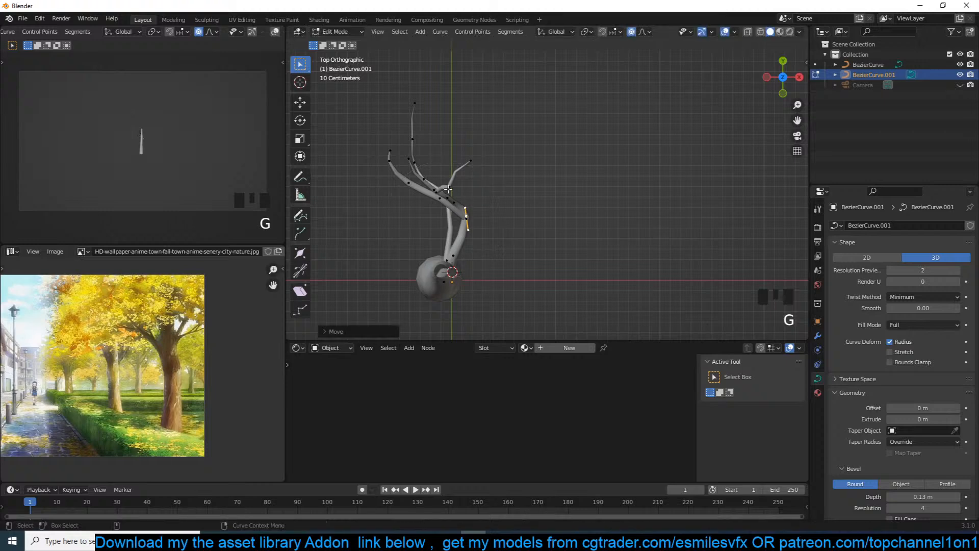
click(447, 190)
key(g)
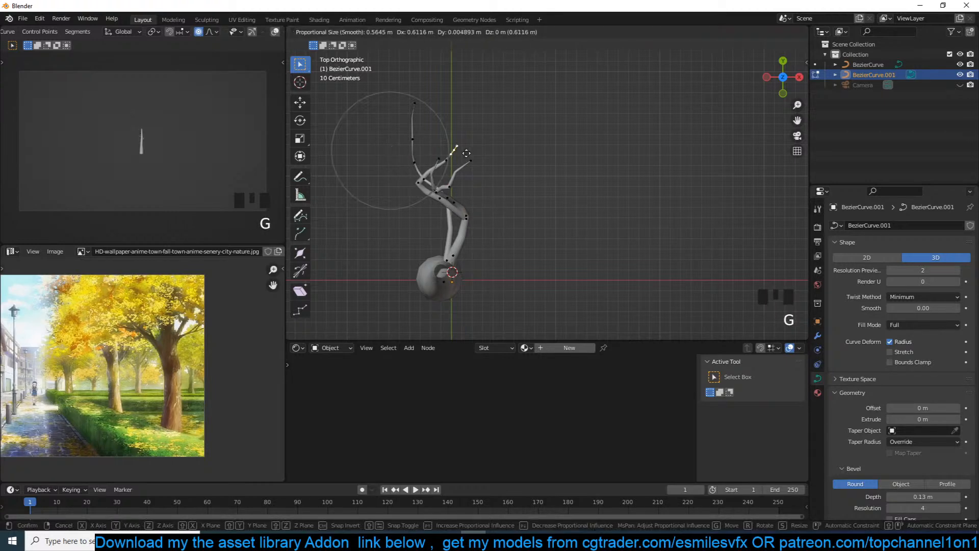
scroll(484, 155, down, 4)
right_click(487, 154)
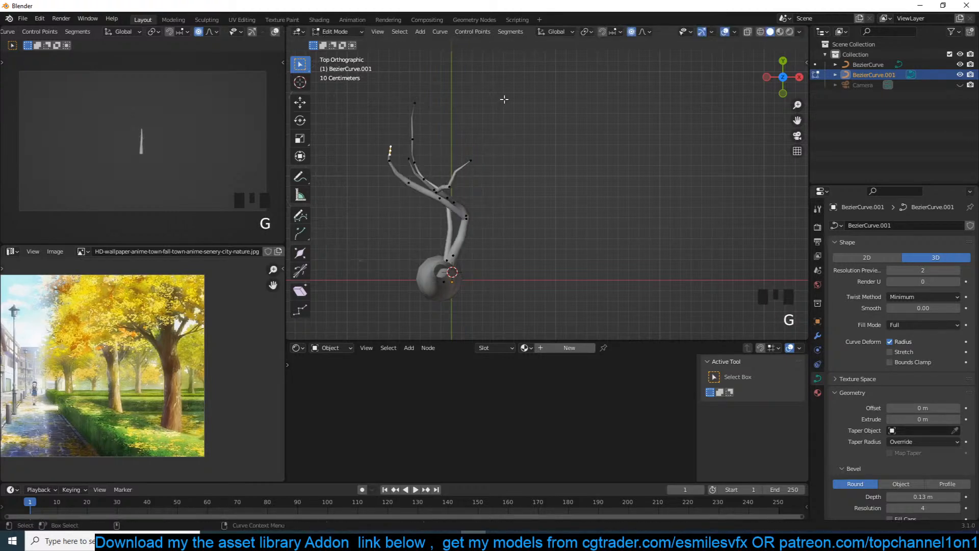
click(645, 32)
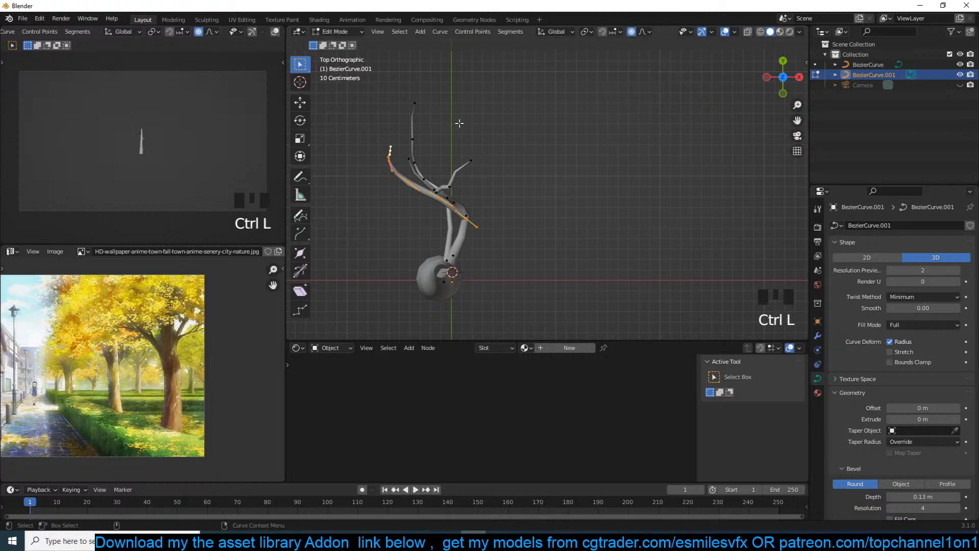
Isolate the forked limb pointing toward negative X, swing its tip over to positive X with proportional editing, and reveal the hidden splines.
key(shift+h)
click(448, 146)
key(h)
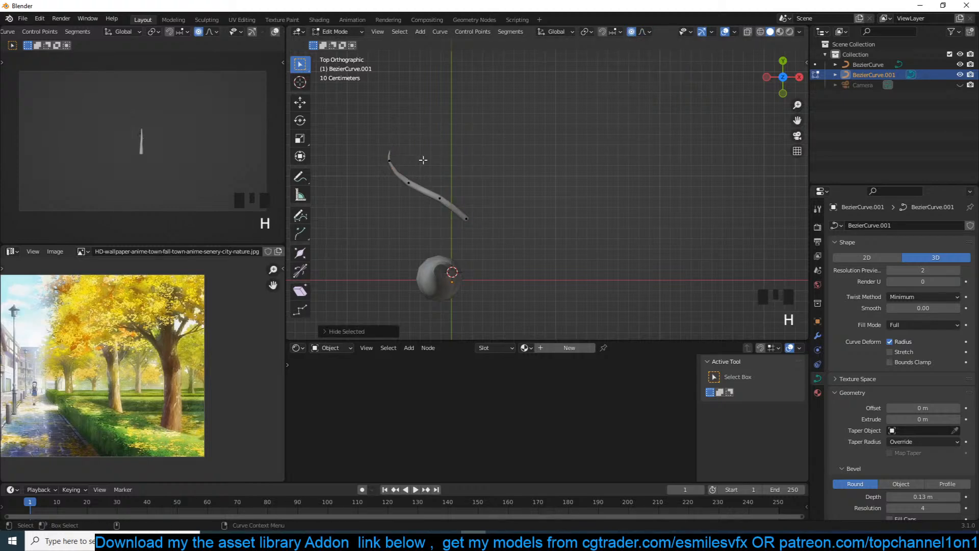
key(ctrl+z)
key(g)
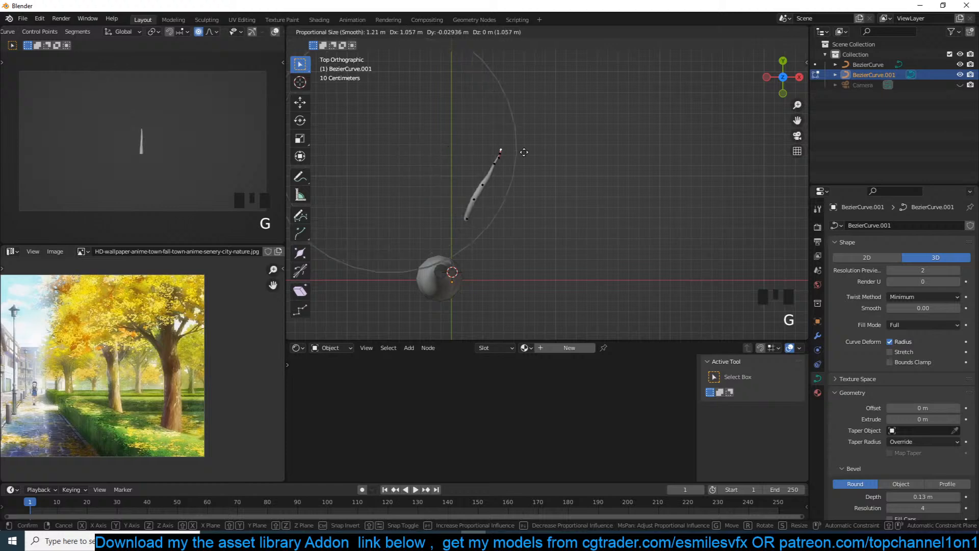
click(556, 162)
key(alt+h)
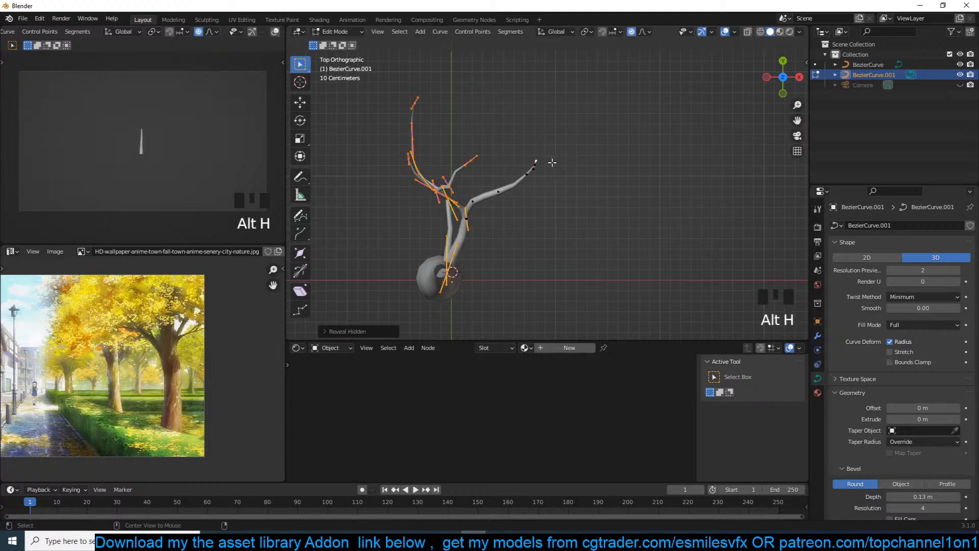
key(Tab)
Duplicate the branch in the top view, rotate the copy to the opposite side of the trunk, and move its base onto the trunk.
middle_drag(551, 169, 500, 125)
key(alt+a)
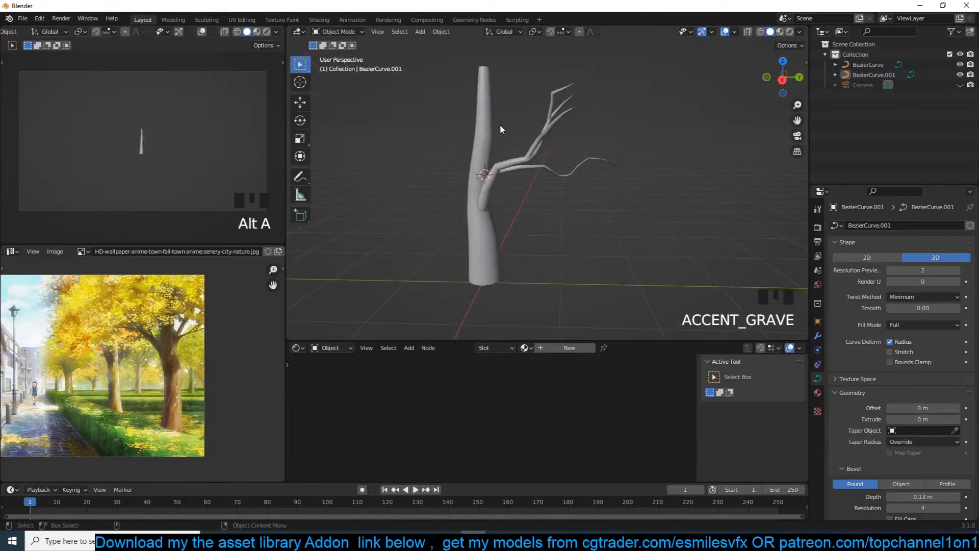
click(526, 165)
key(KP_7)
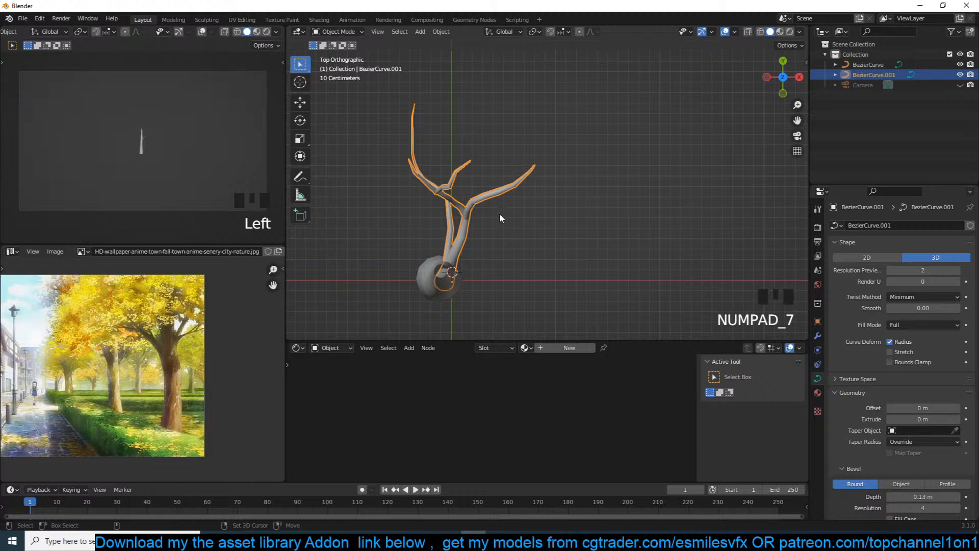
key(shift+d)
right_click(470, 286)
scroll(470, 286, down, 2)
key(r)
click(459, 194)
key(g)
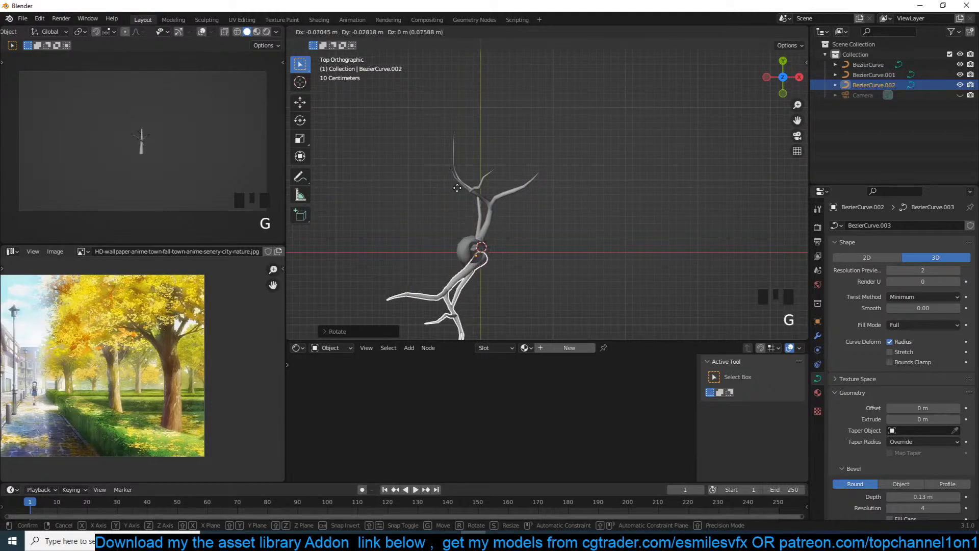
click(449, 175)
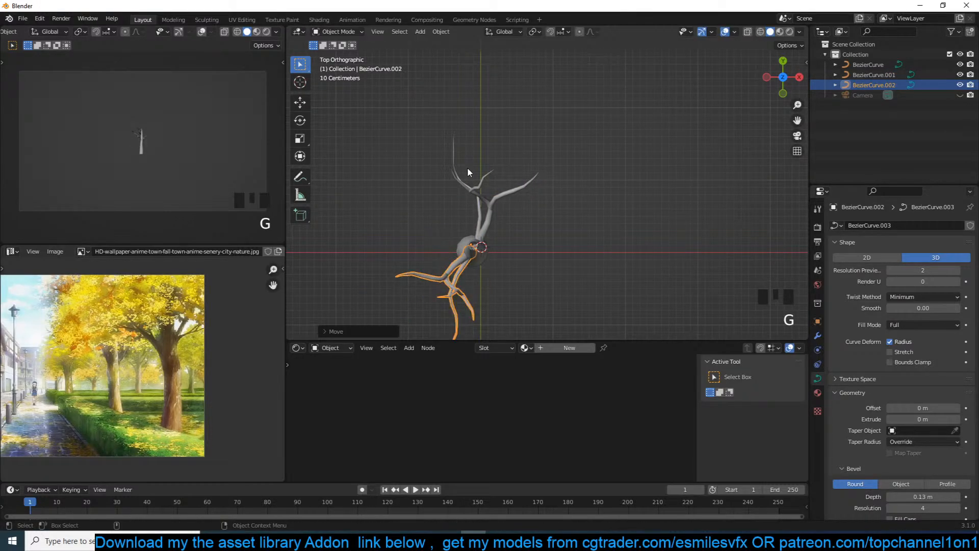
Reposition and tilt the duplicated branch in the right view so its base sits inside the trunk.
key(KP_3)
key(g)
click(504, 193)
key(r)
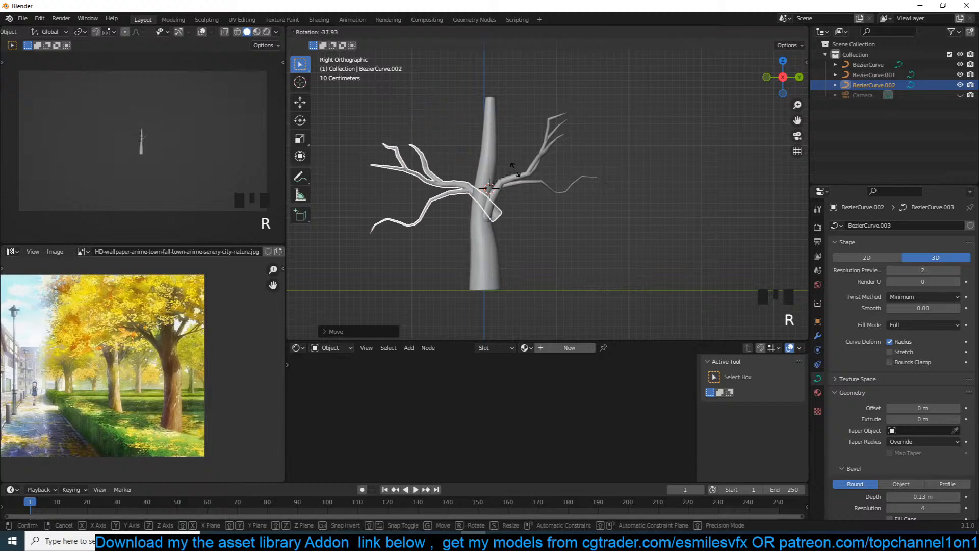
click(516, 184)
Duplicate the tilted branch, scale the copy down, and place it higher on the same side of the trunk.
key(shift+d)
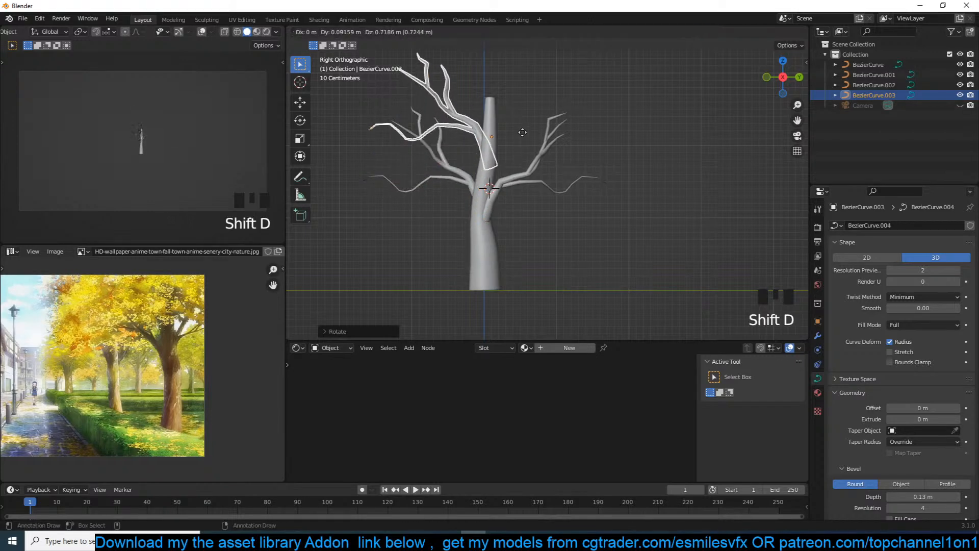
key(s)
key(s)
click(545, 149)
key(g)
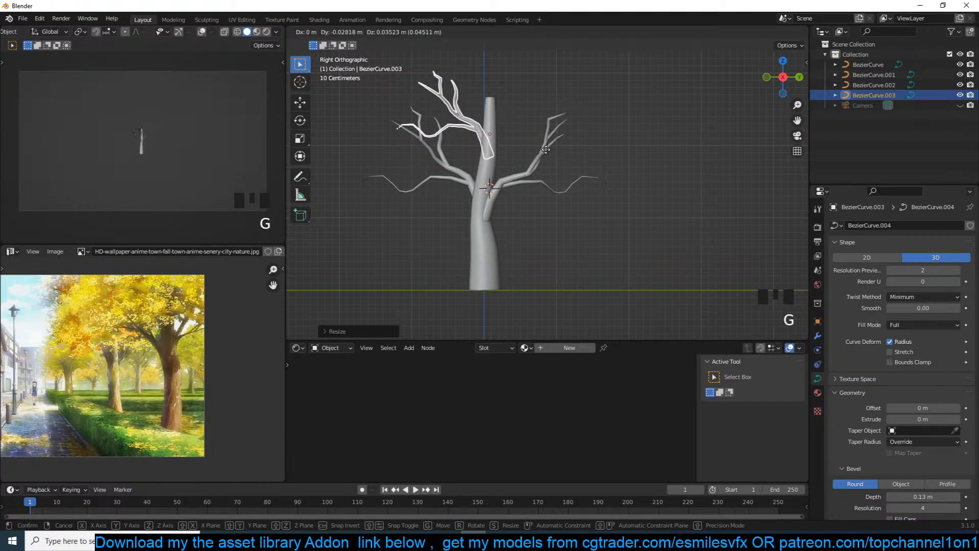
click(546, 149)
Spread the upper branch's limbs apart by moving their control points with proportional editing in the right view.
key(Tab)
key(g)
click(405, 129)
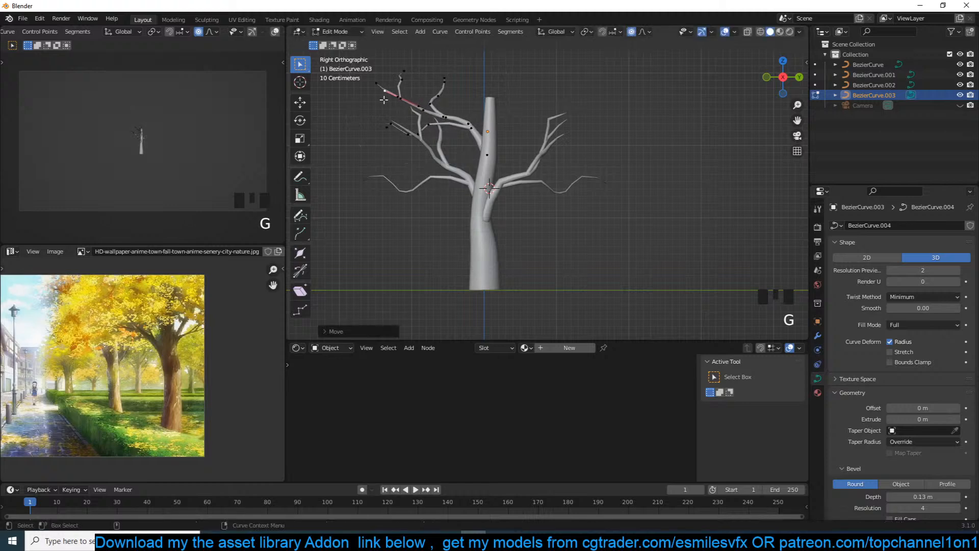
key(g)
click(412, 134)
key(g)
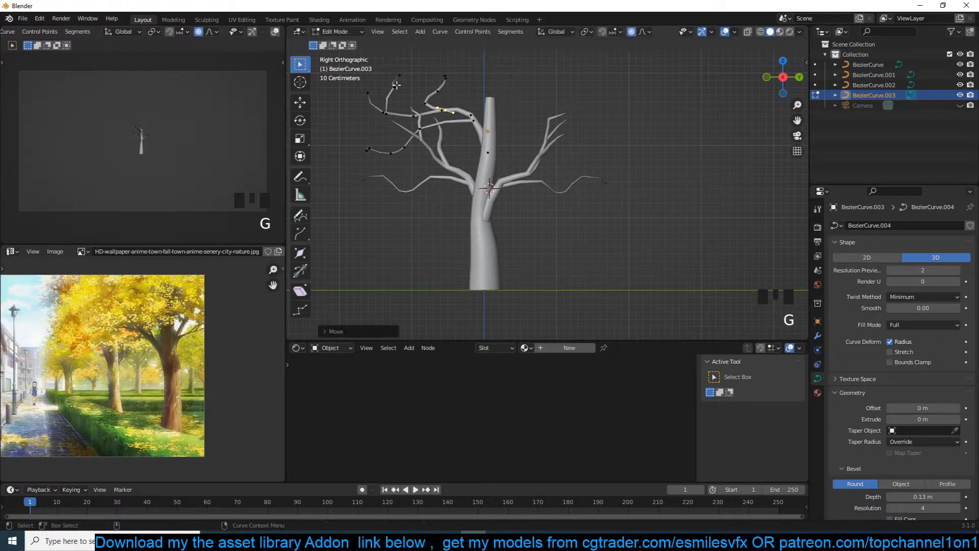
click(398, 76)
Pull the upper branch's two outermost twig tips outward from the trunk with smooth proportional editing.
shift+middle_drag(397, 84, 426, 106)
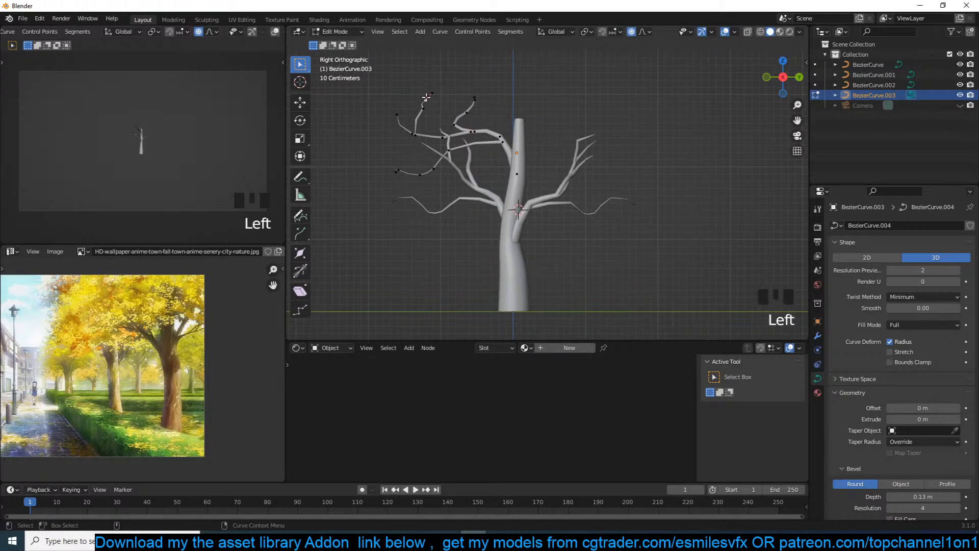
key(g)
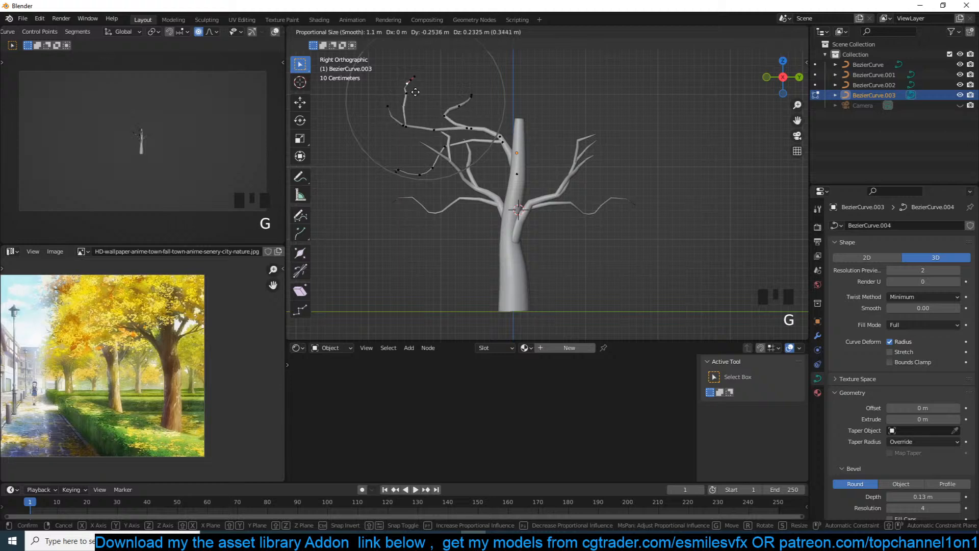
click(420, 94)
key(g)
click(408, 102)
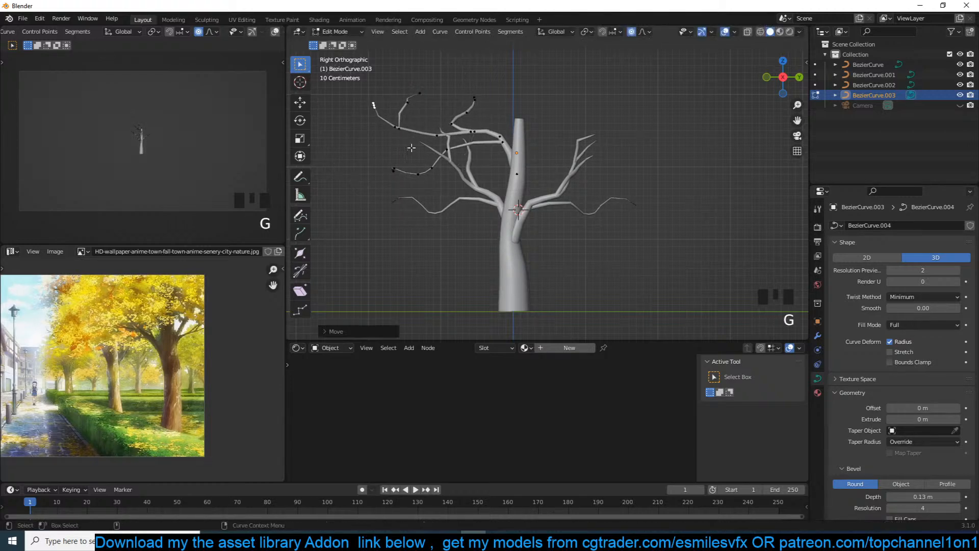
Move the tip of the upper branch's lower limb outward and upward, rotate it, and finish editing the curve.
click(416, 174)
key(g)
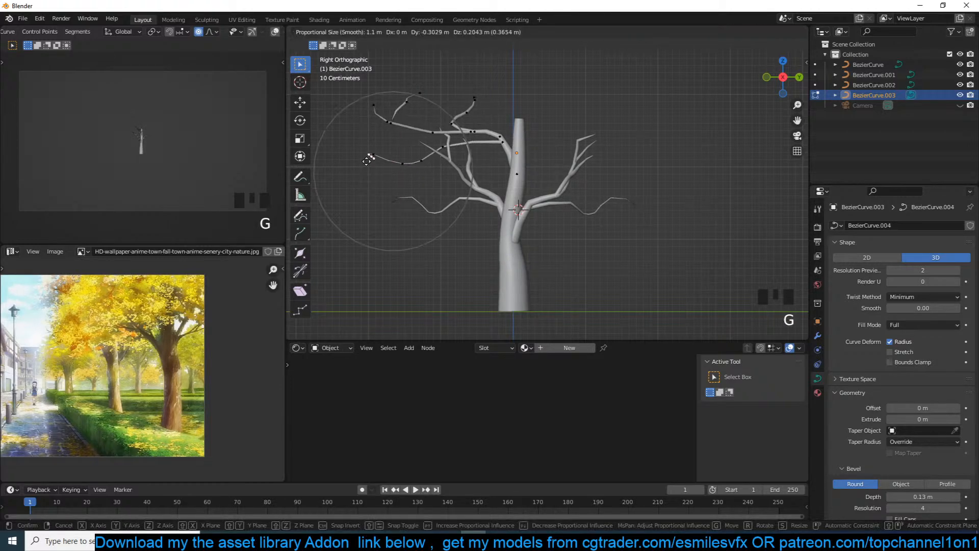
key(r)
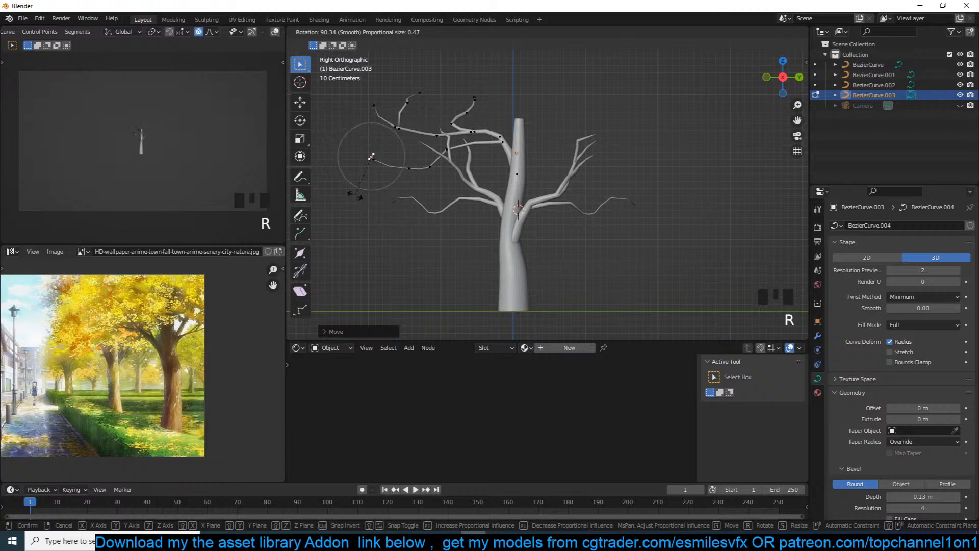
click(372, 156)
key(Tab)
Duplicate the reshaped upper branch lower on the trunk and rotate the copy toward negative X in the top view.
key(shift+d)
click(530, 218)
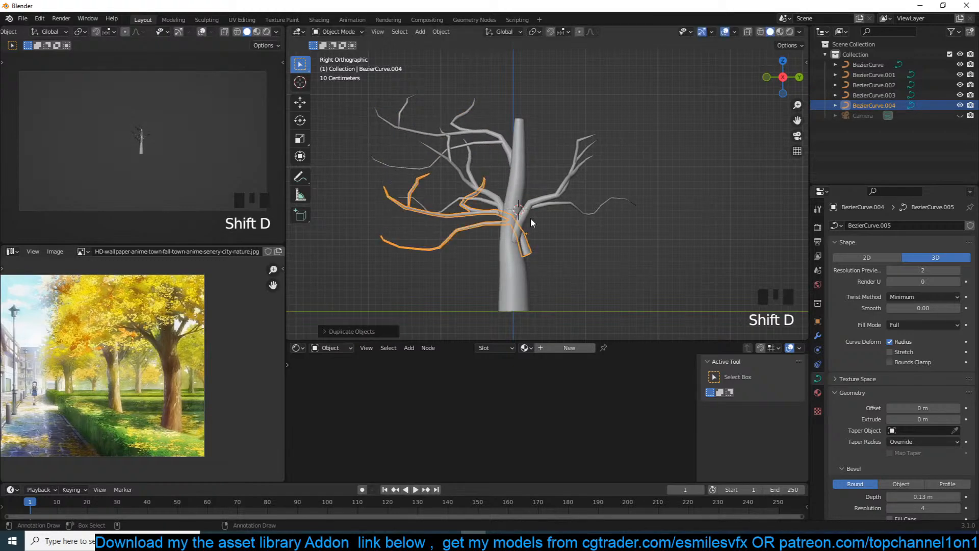
key(r)
key(KP_7)
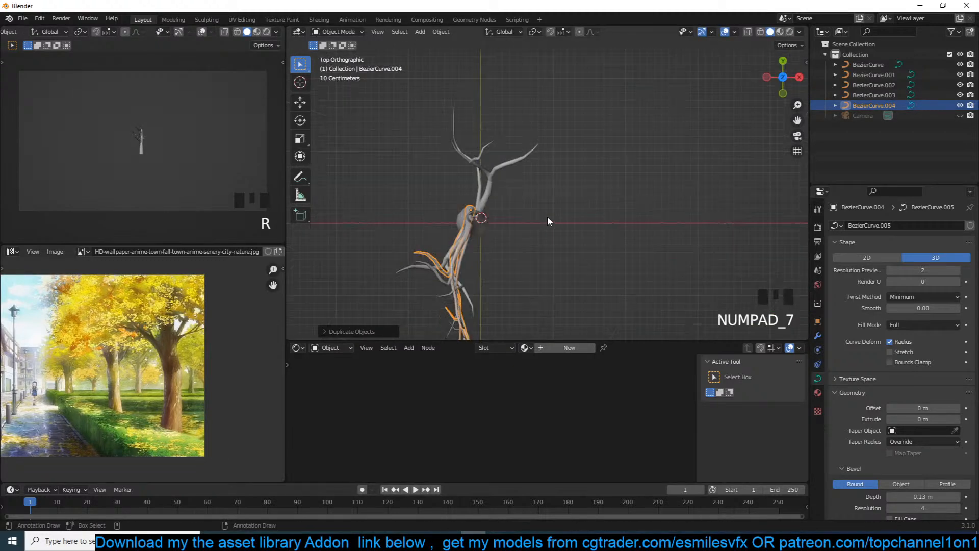
key(r)
click(482, 240)
Bend the new branch's front limb by moving its middle point and its tip toward negative Y in the top view.
key(Tab)
click(400, 185)
key(g)
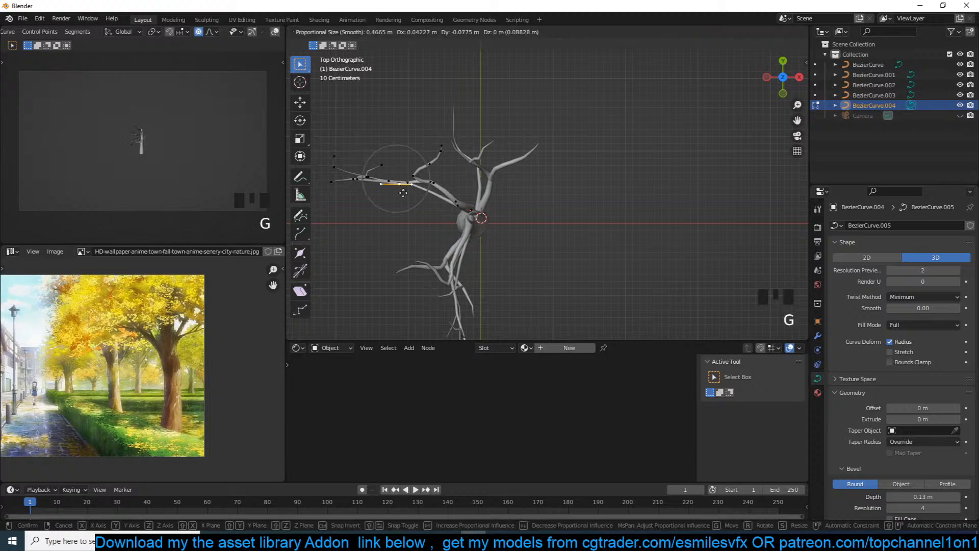
click(401, 218)
click(430, 183)
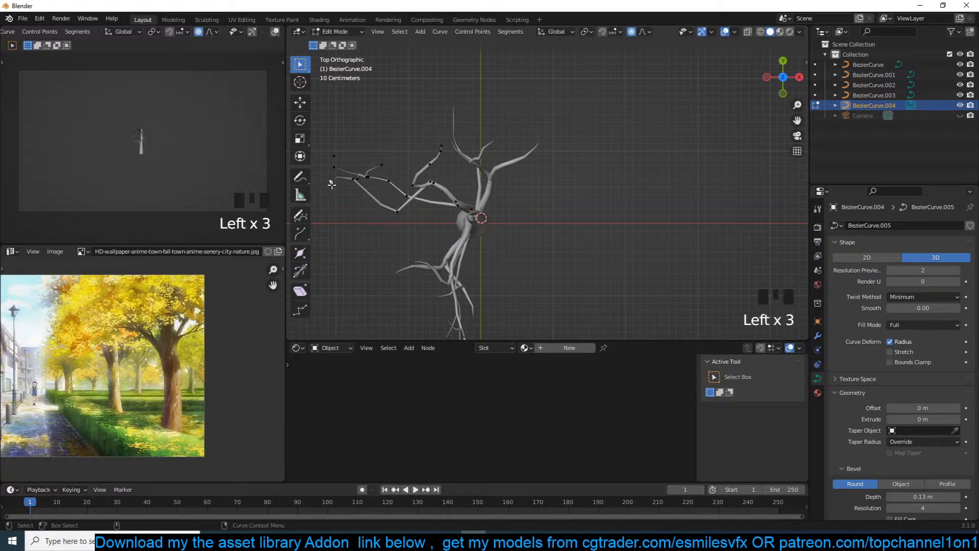
key(g)
click(333, 226)
Thicken the detached twig's base point with Shrink/Fatten to about 2.15.
click(343, 172)
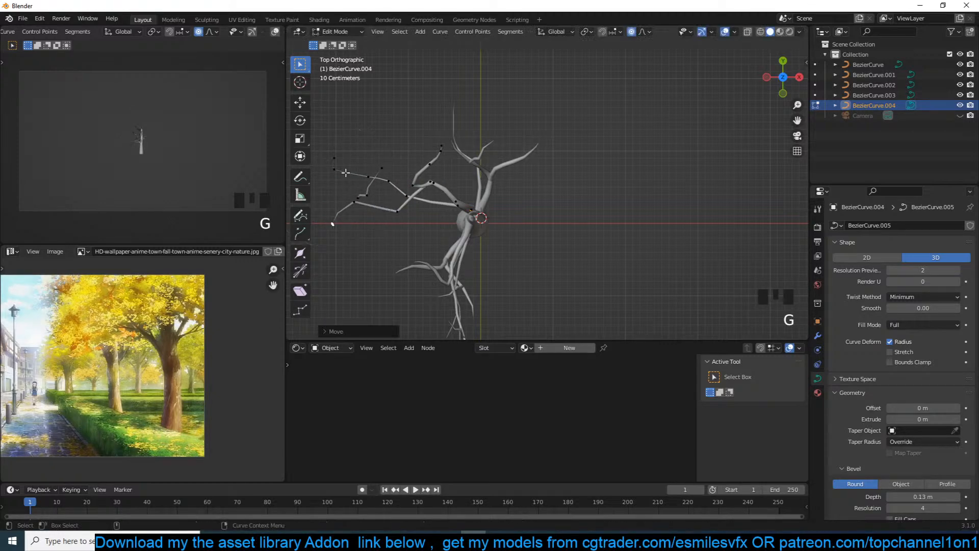
scroll(352, 219, up, 7)
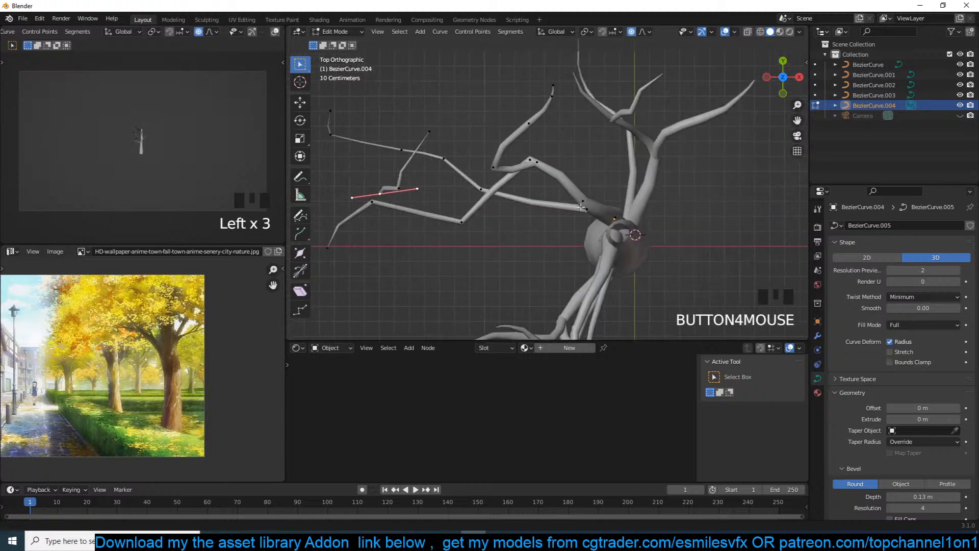
key(alt+s)
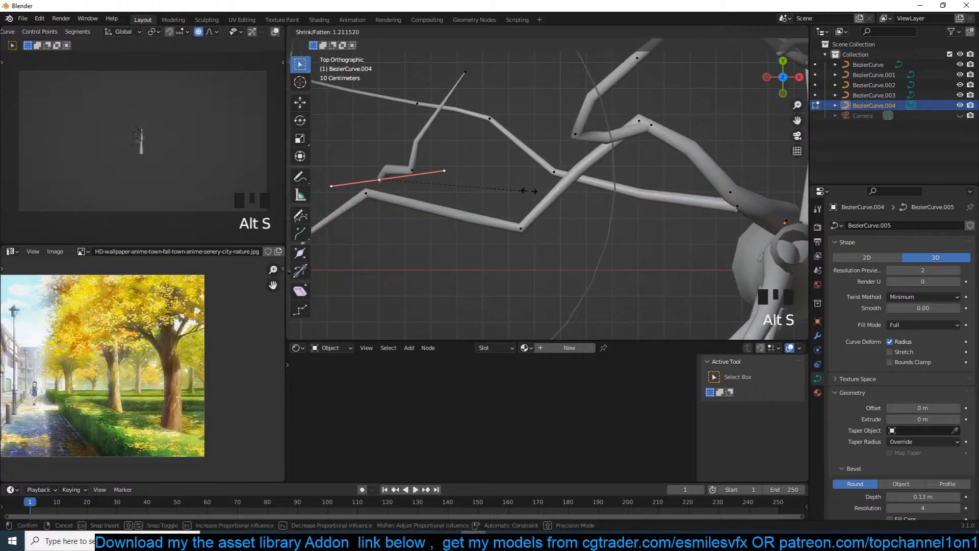
scroll(545, 186, up, 10)
click(546, 185)
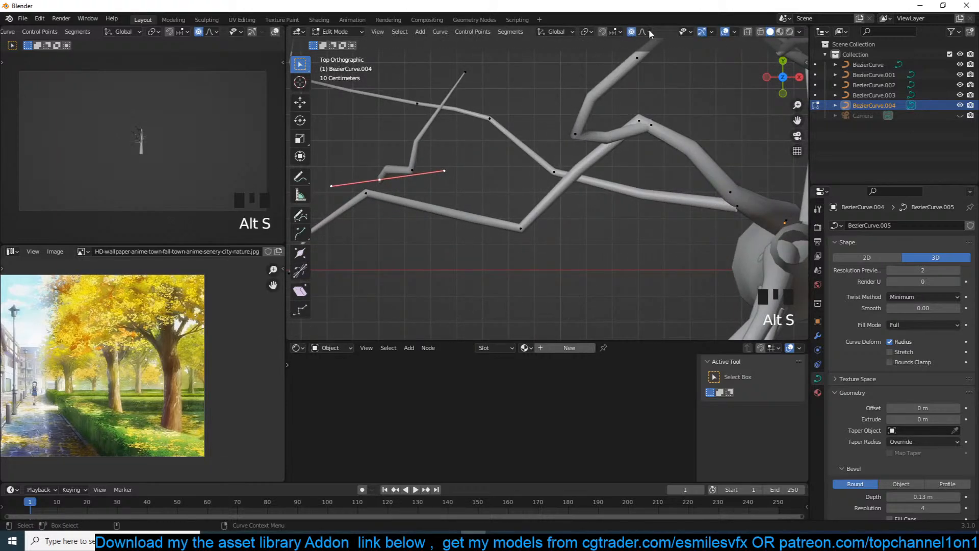
click(648, 32)
click(629, 53)
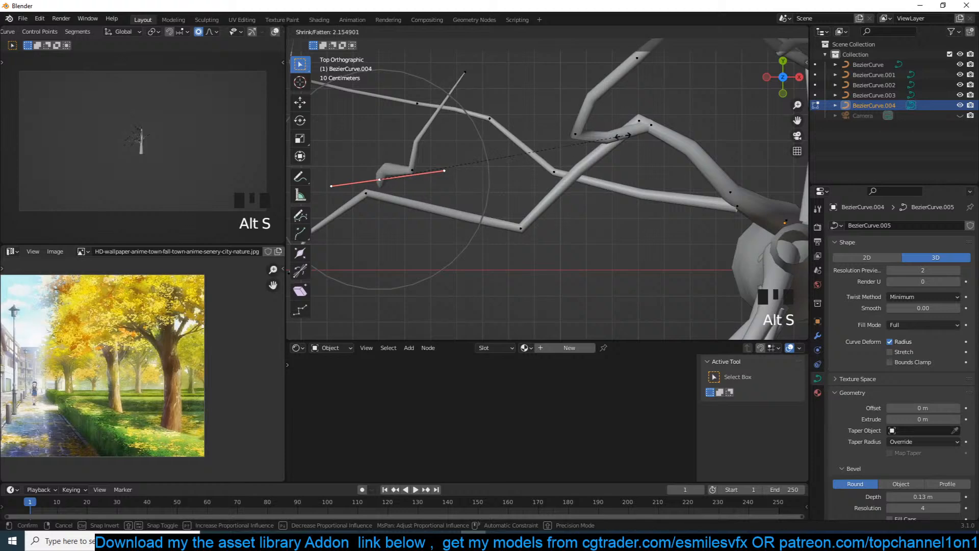
click(622, 136)
Move the detached twig's base point onto the front limb with proportional editing and return to object editing.
key(g)
click(590, 159)
key(g)
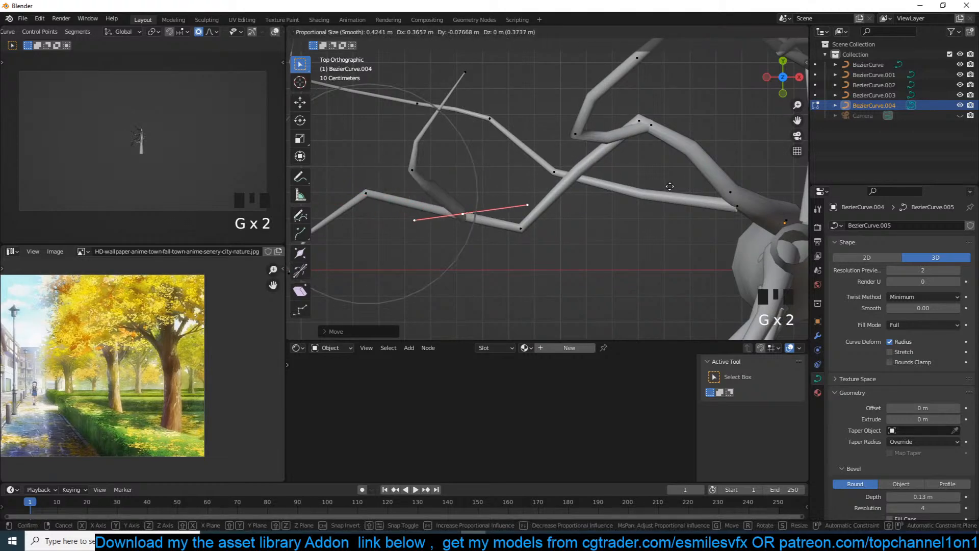
click(670, 195)
key(Tab)
Thicken the whole newest low branch by applying Shrink/Fatten to all of its control points.
key(grave)
key(alt+a)
scroll(599, 169, down, 5)
key(grave)
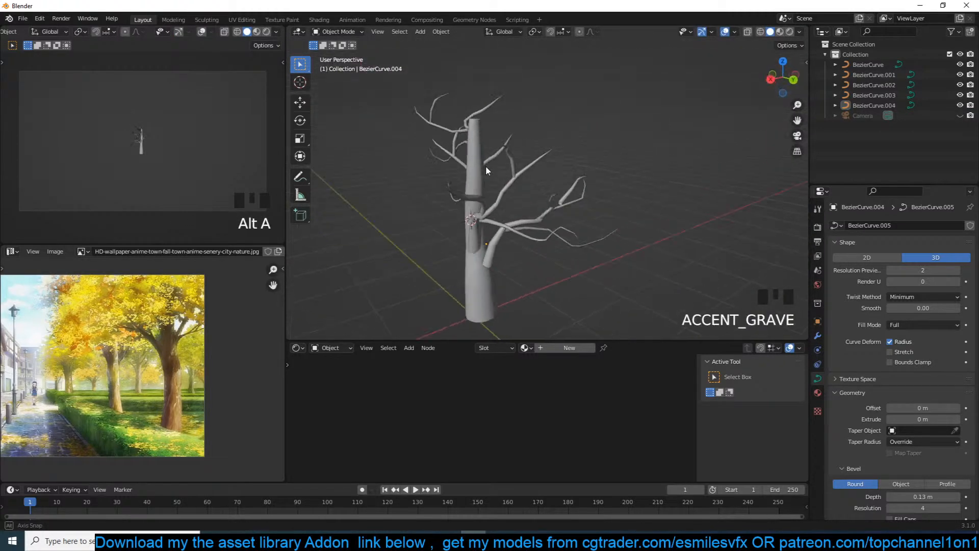
key(grave)
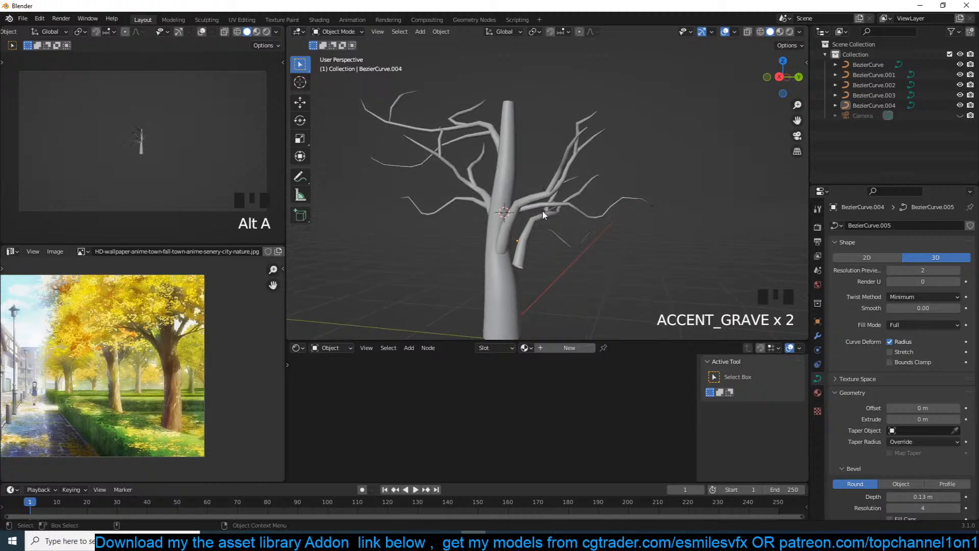
click(542, 210)
key(Tab)
key(a)
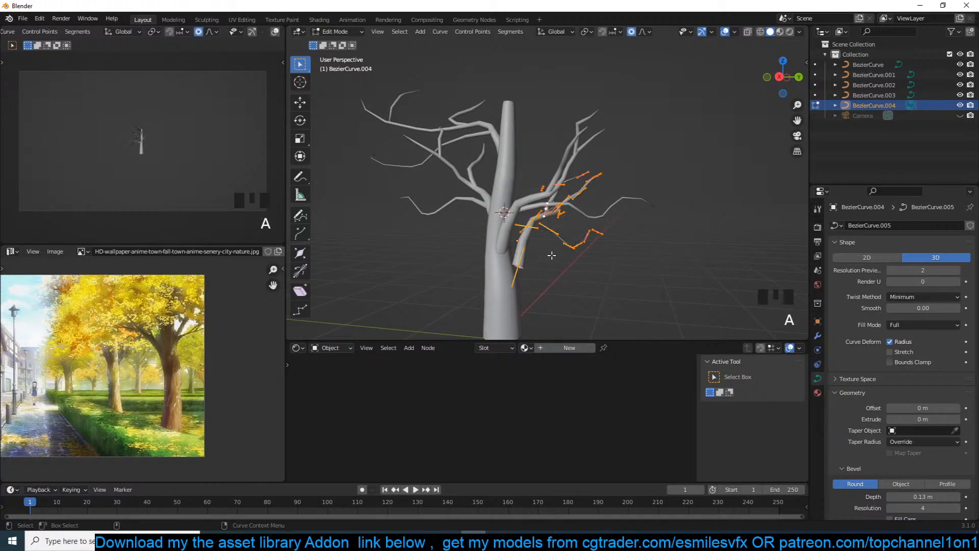
key(alt+s)
click(555, 268)
key(s)
key(Tab)
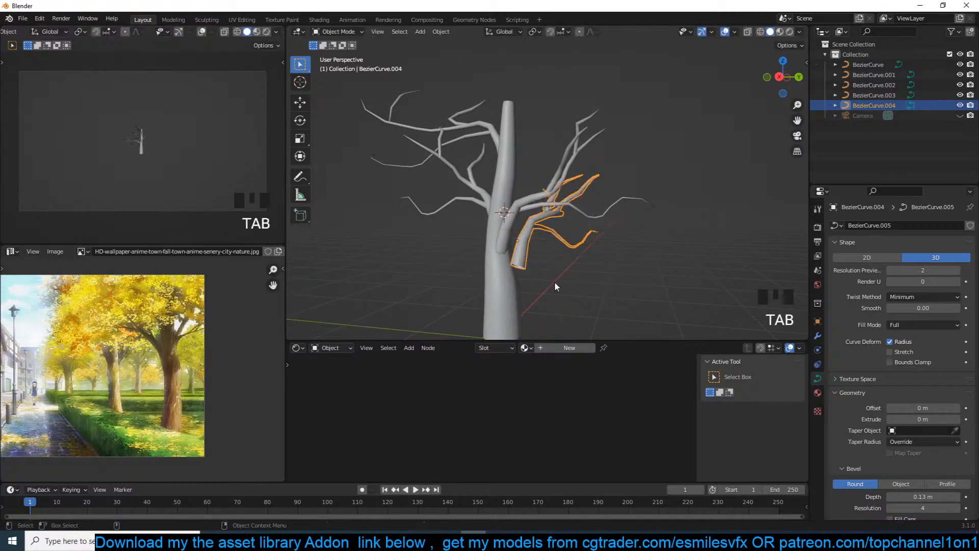
Raise the newest low branch along the trunk and scale it down in the front view.
key(s)
click(551, 308)
key(KP_1)
key(KP_2)
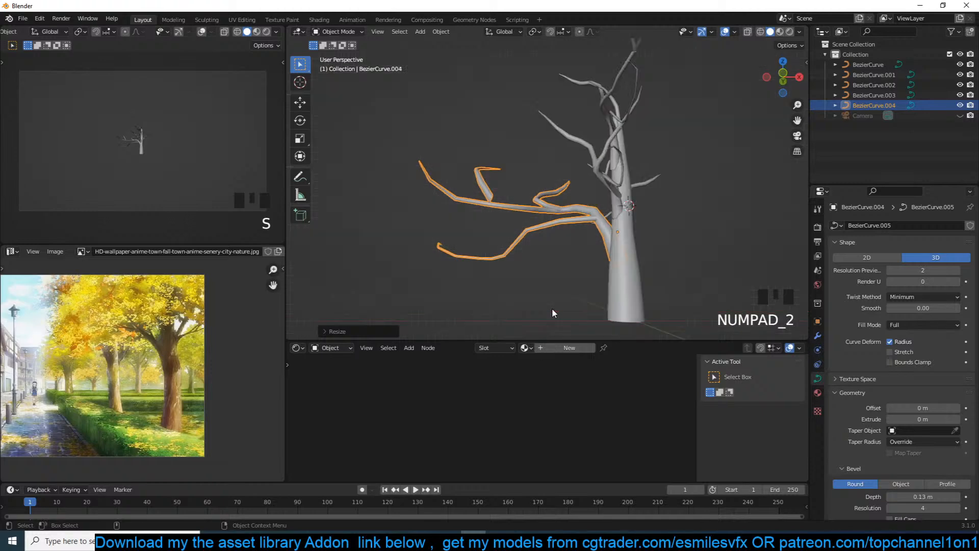
key(g)
click(556, 271)
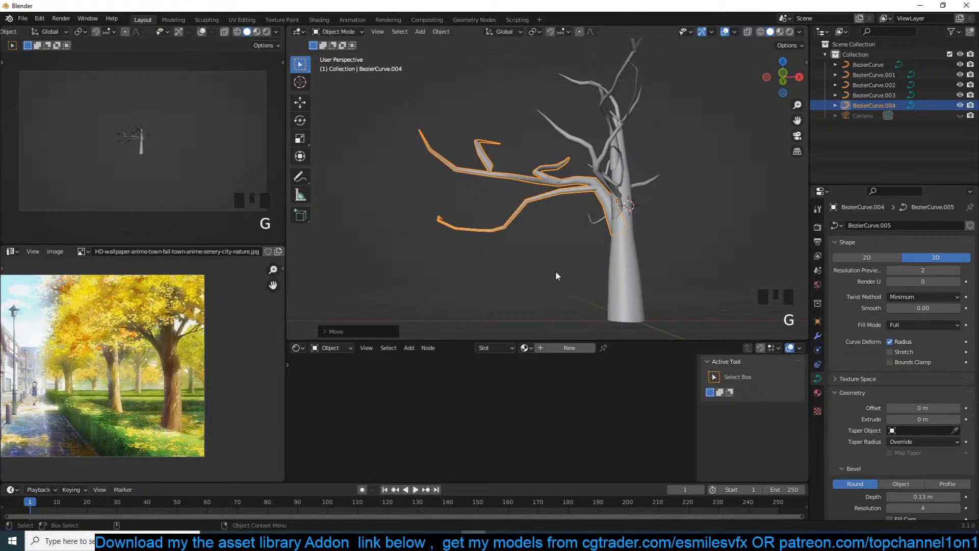
key(KP_1)
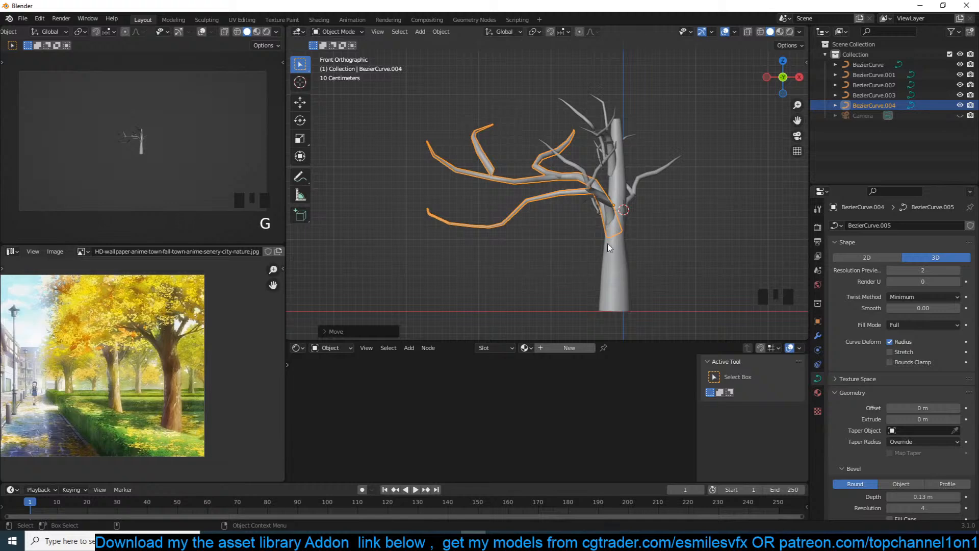
key(s)
click(638, 227)
Make a linked duplicate of the low branch, rotate it about Z to the trunk's opposite side, tilt it and move it higher.
key(alt+d)
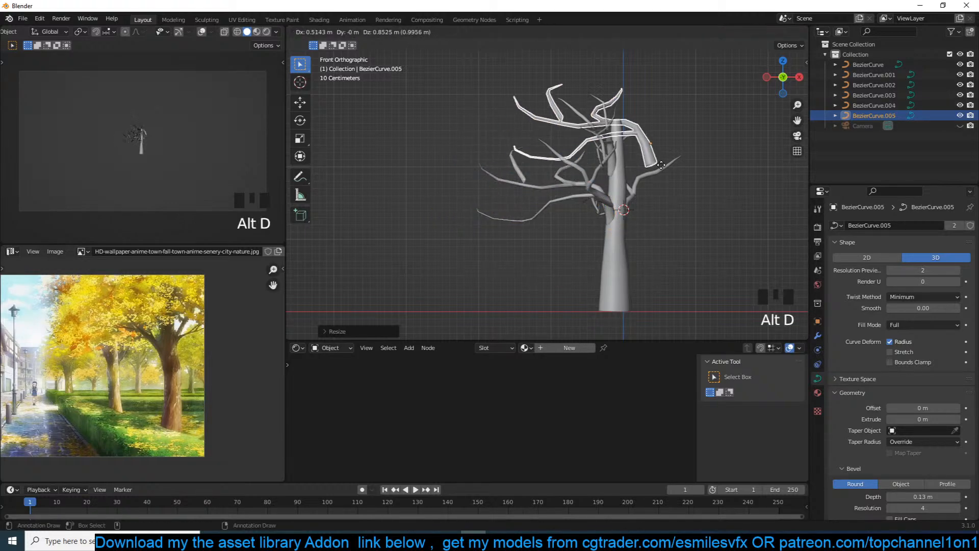
right_click(658, 163)
key(r)
right_click(626, 240)
key(r)
key(z)
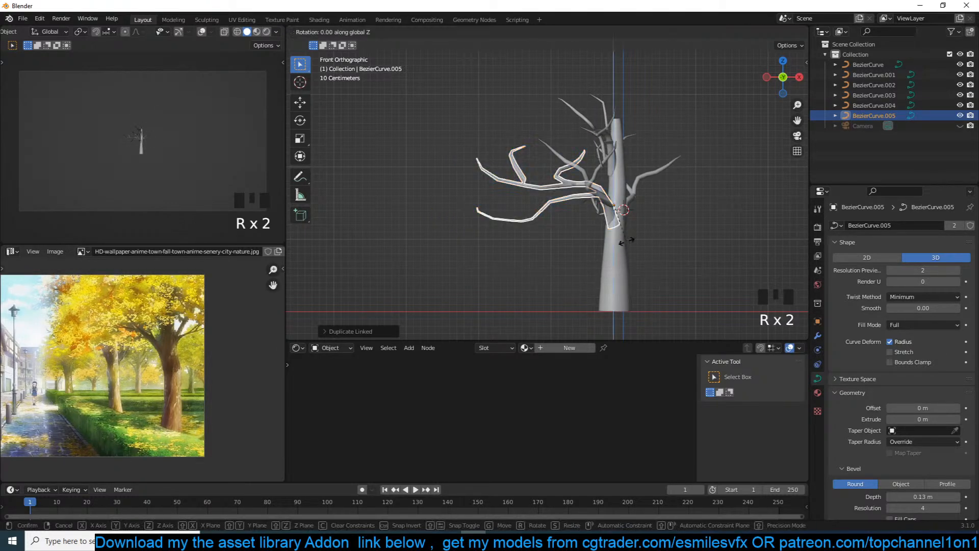
click(632, 241)
key(r)
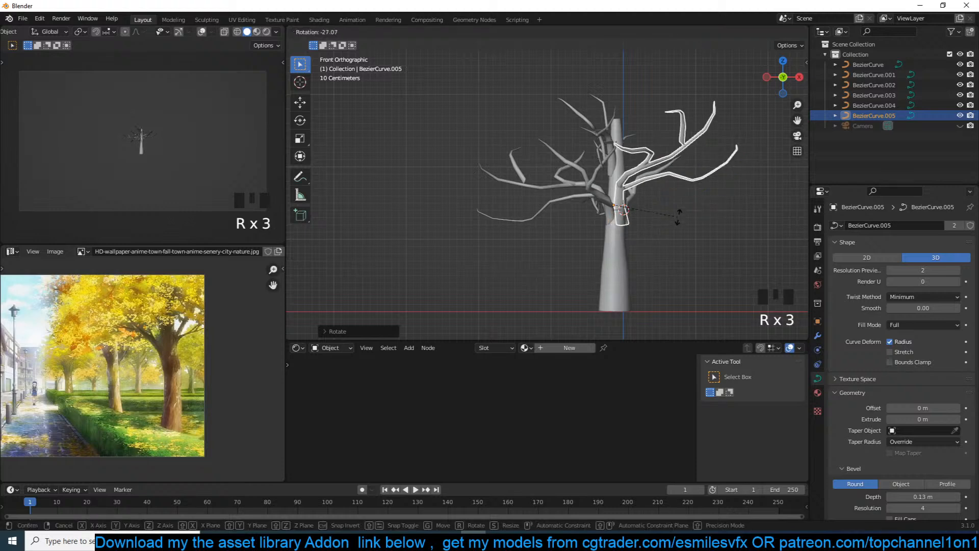
key(g)
click(703, 156)
Try to shift the linked duplicate's base point toward the trunk with proportional editing in the front view.
key(Tab)
click(631, 165)
key(g)
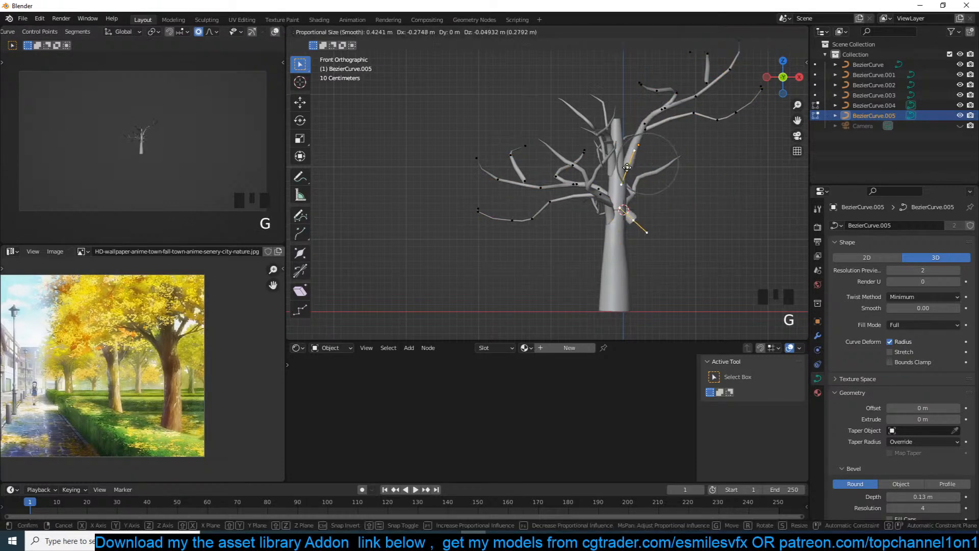
click(635, 167)
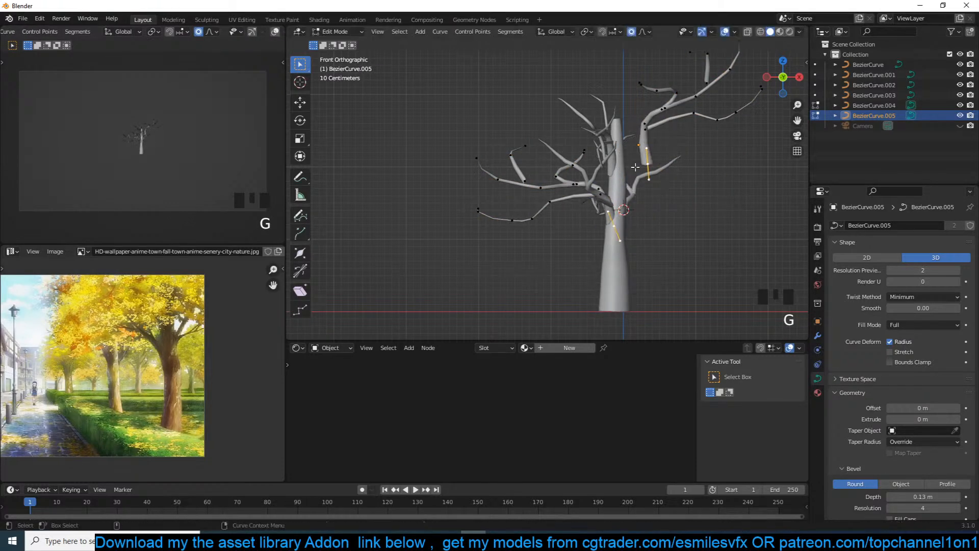
key(g)
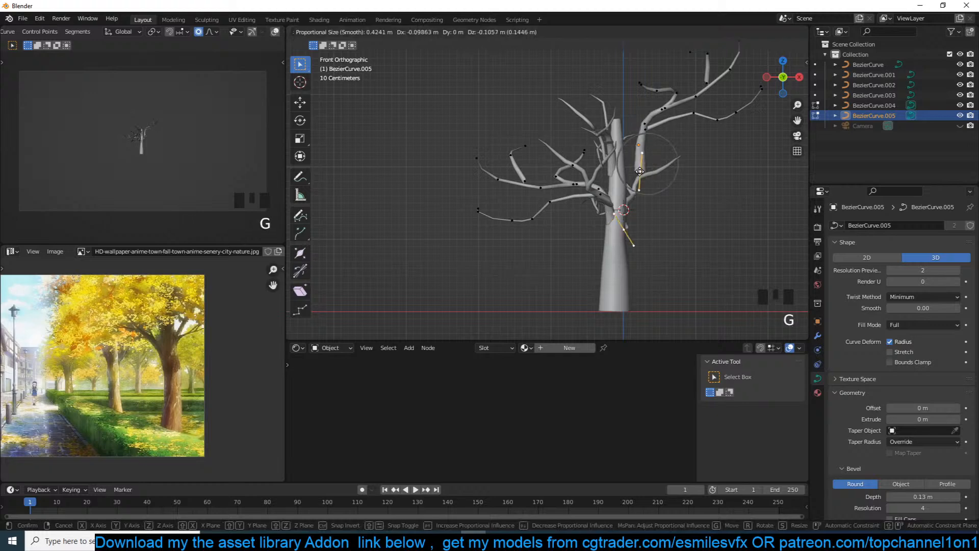
click(654, 159)
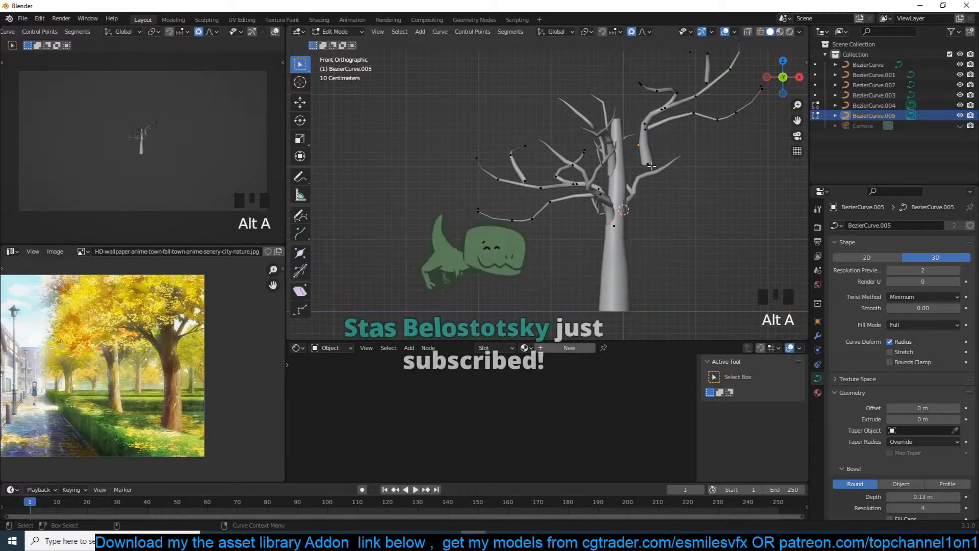
middle_drag(662, 171, 722, 224)
key(Tab)
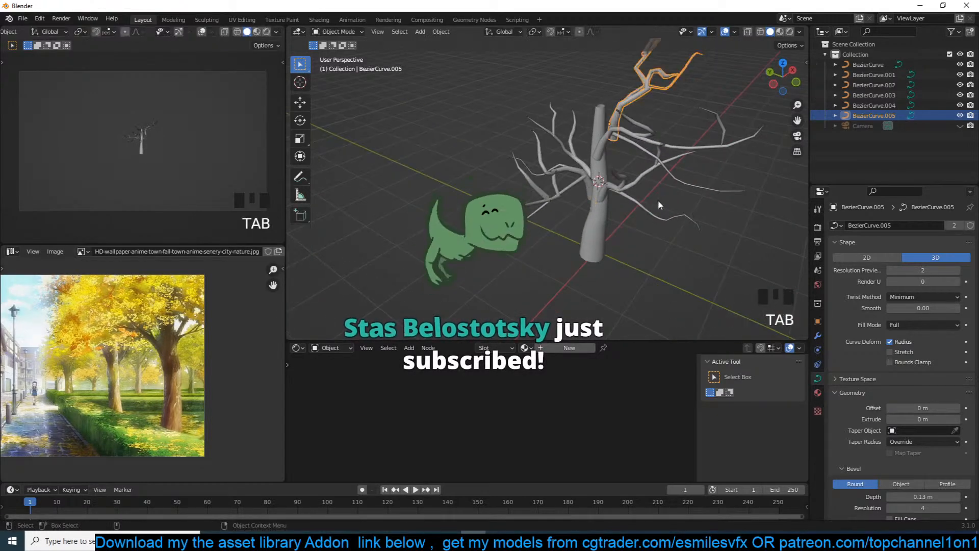
Delete the linked duplicate branch.
middle_drag(658, 200, 641, 216)
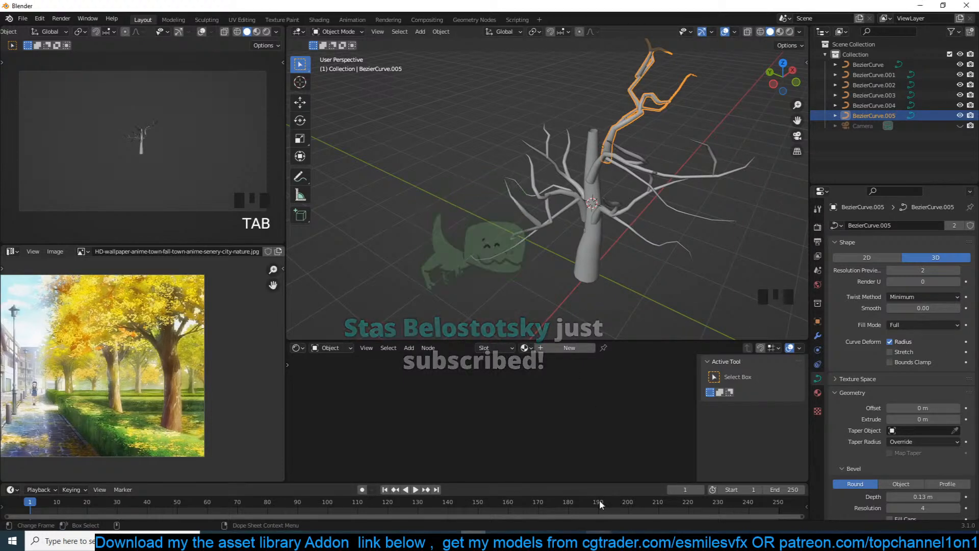
key(x)
click(602, 248)
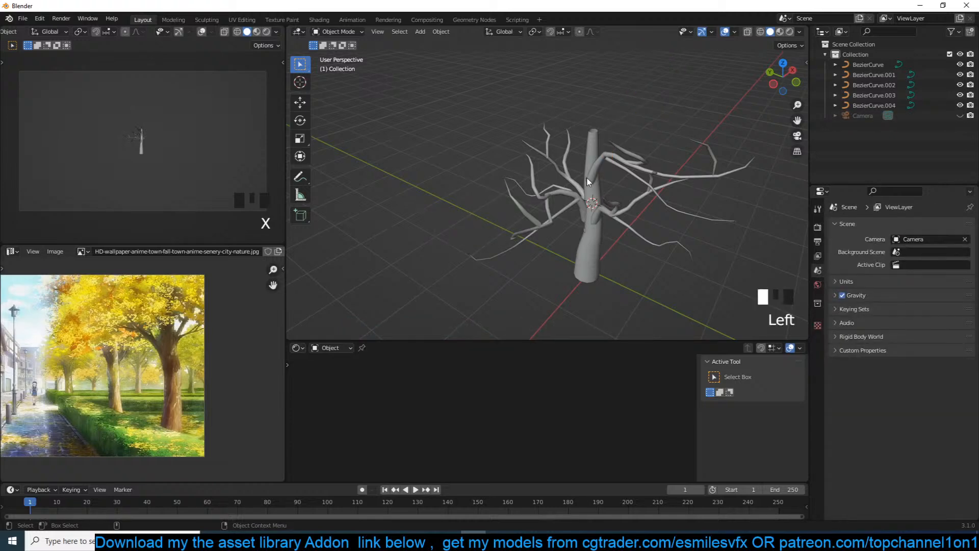
Duplicate a forked branch as an independent copy, rotate it toward the trunk's positive X side and seat it on the upper trunk.
key(r)
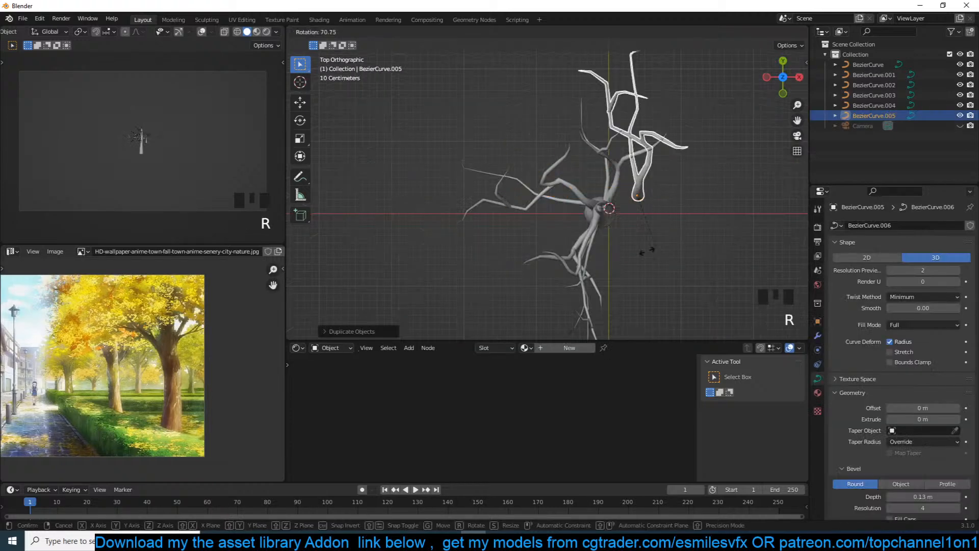
click(592, 245)
key(g)
click(568, 261)
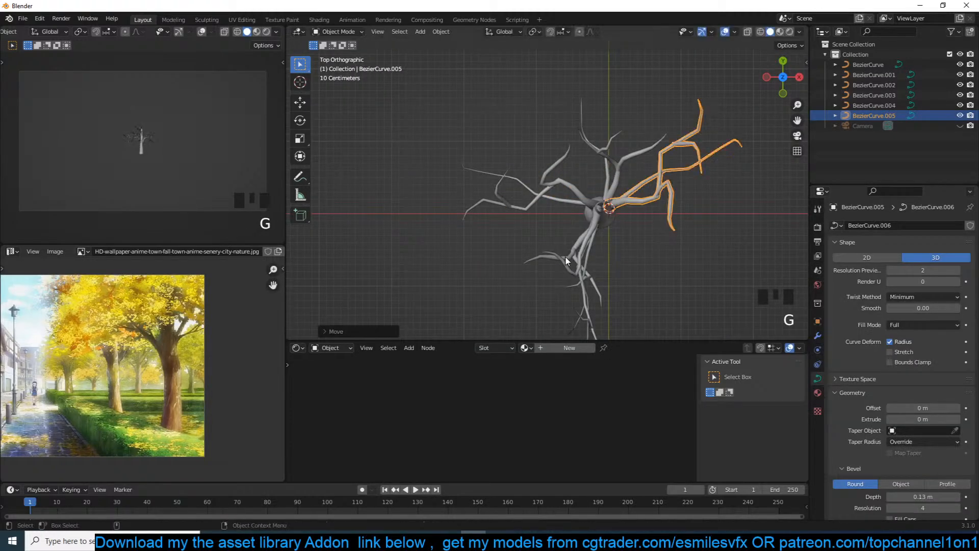
key(KP_1)
key(g)
key(r)
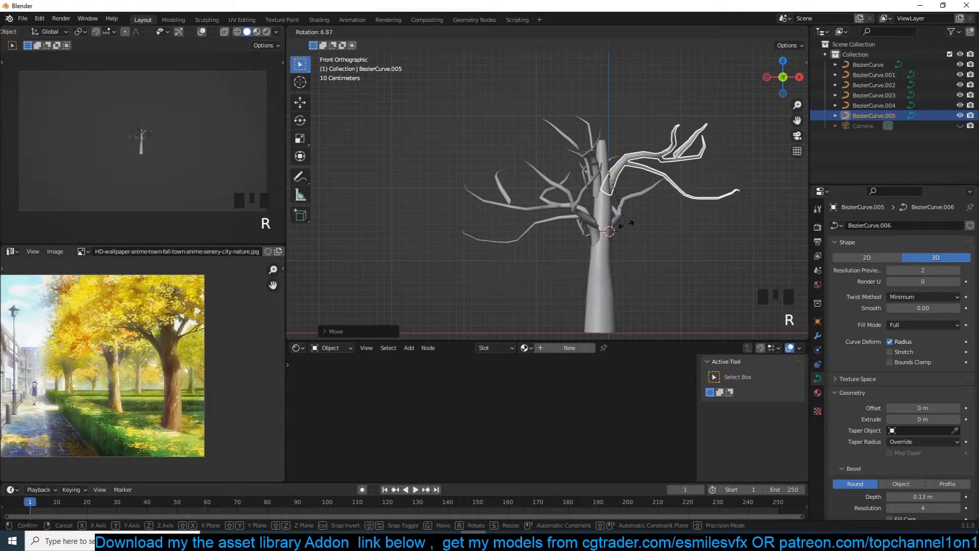
click(631, 222)
Reshape the copied upper branch by moving its twig base and pulling one limb tip outward, and scale the whole branch down.
key(Tab)
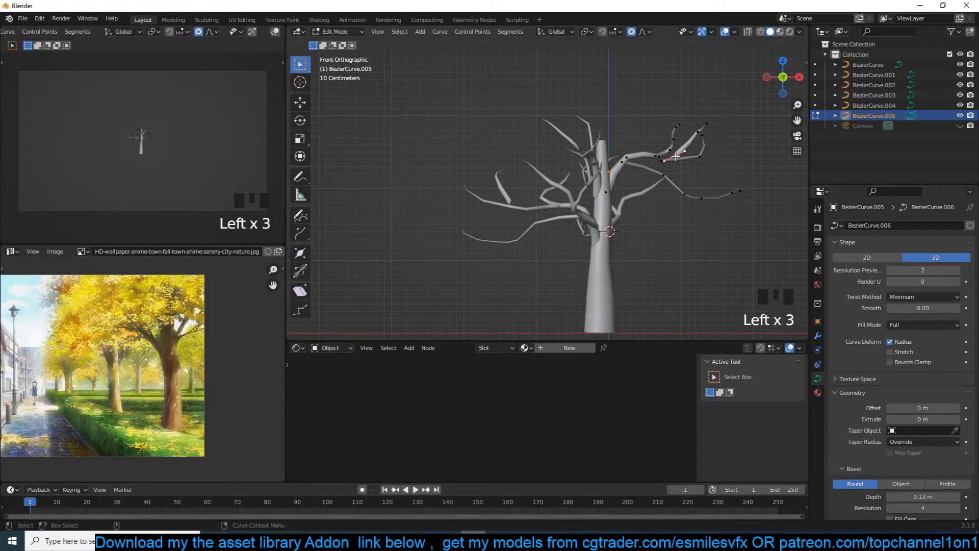
key(g)
click(670, 158)
key(g)
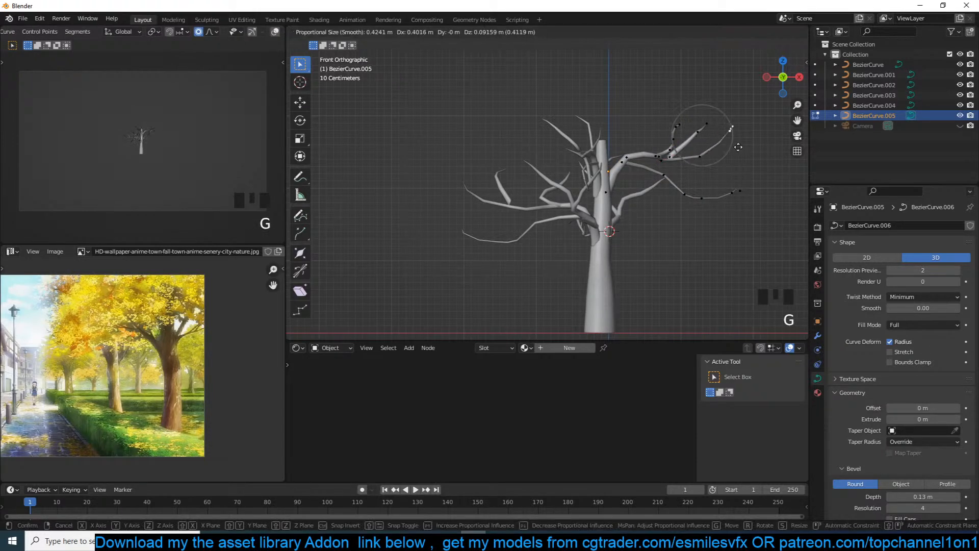
scroll(739, 148, down, 10)
click(744, 152)
key(Tab)
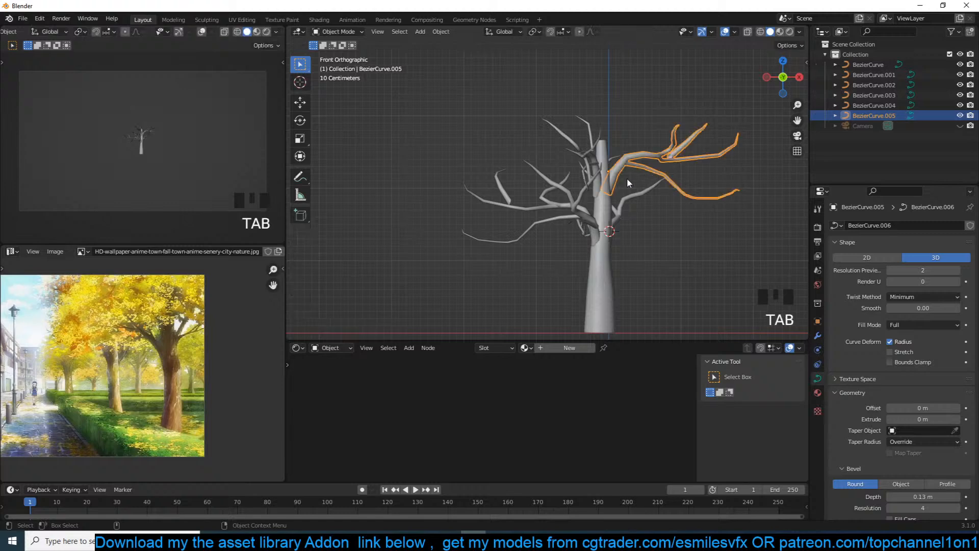
key(s)
click(630, 183)
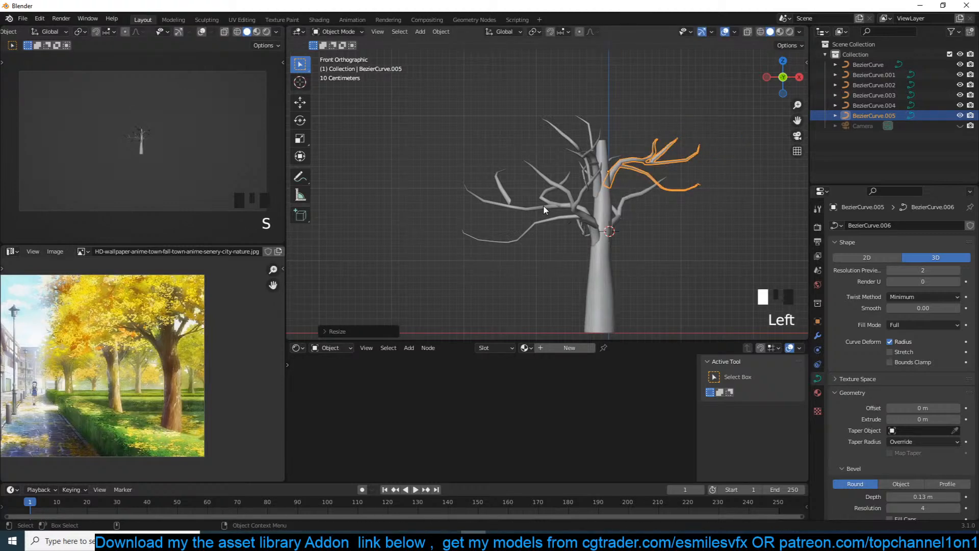
Duplicate the low negative-X branch, rotate the copy 180° about Z, and lower and tilt it against the trunk.
key(shift+d)
click(564, 209)
text(r180)
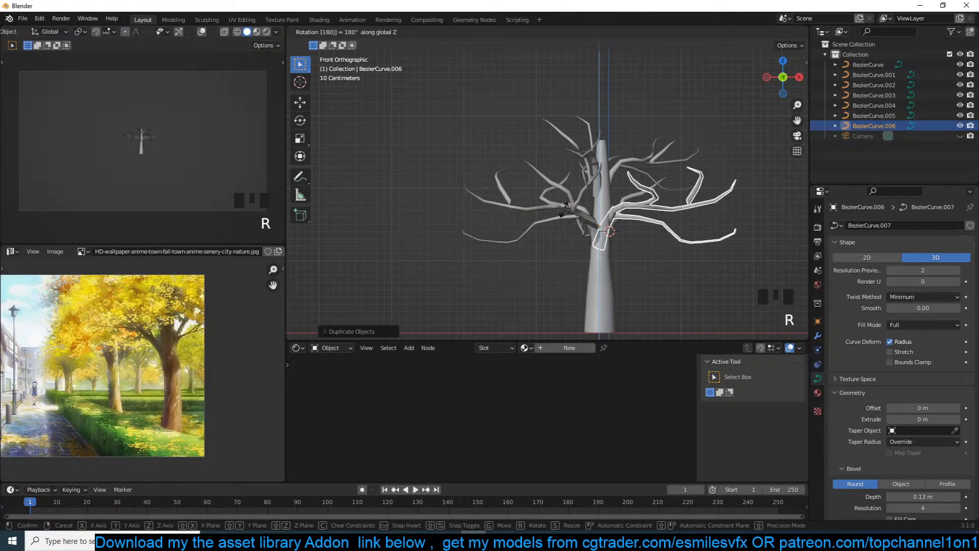
key(Return)
key(g)
click(568, 234)
key(r)
click(708, 215)
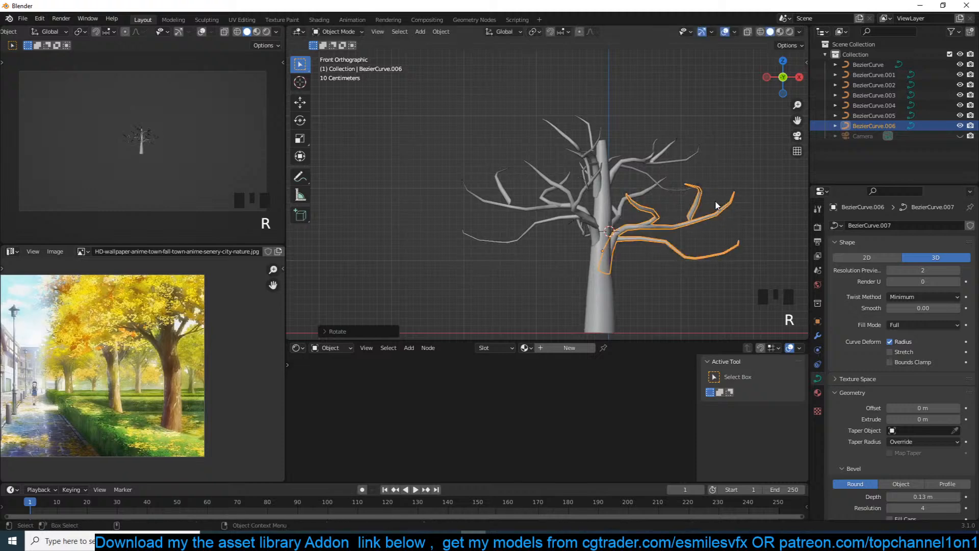
Raise the lower and upper limb tips of the new low branch and adjust its twig tip with proportional editing.
key(Tab)
key(g)
click(743, 192)
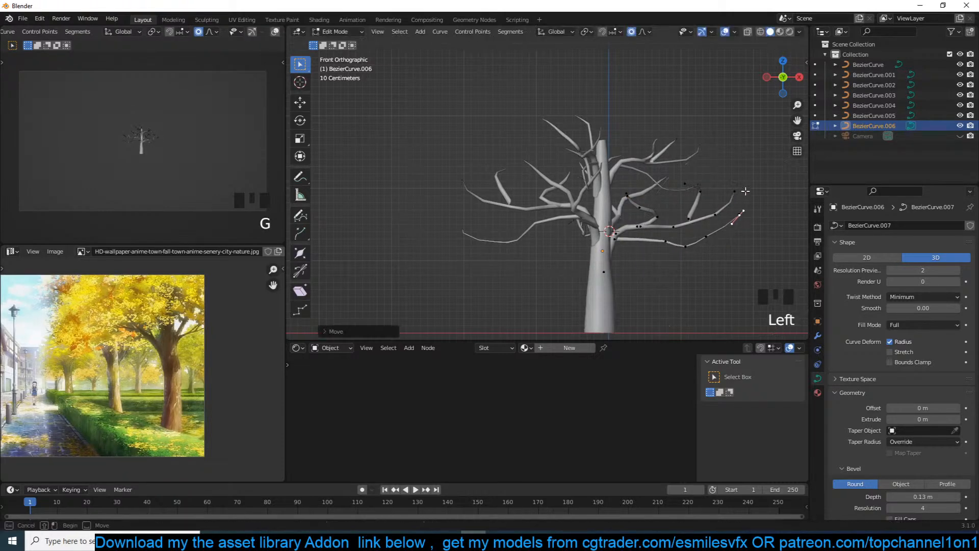
click(743, 191)
key(g)
click(688, 216)
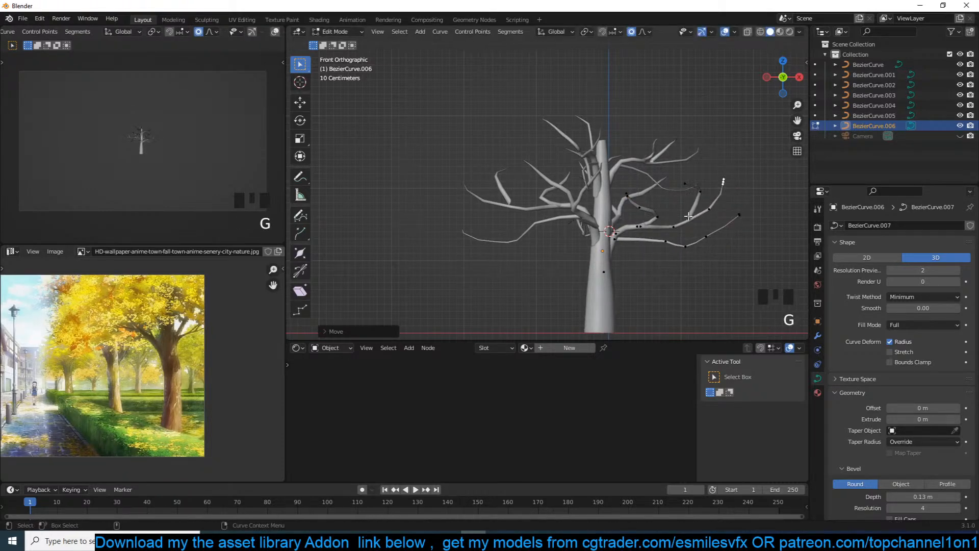
key(g)
click(692, 180)
key(Tab)
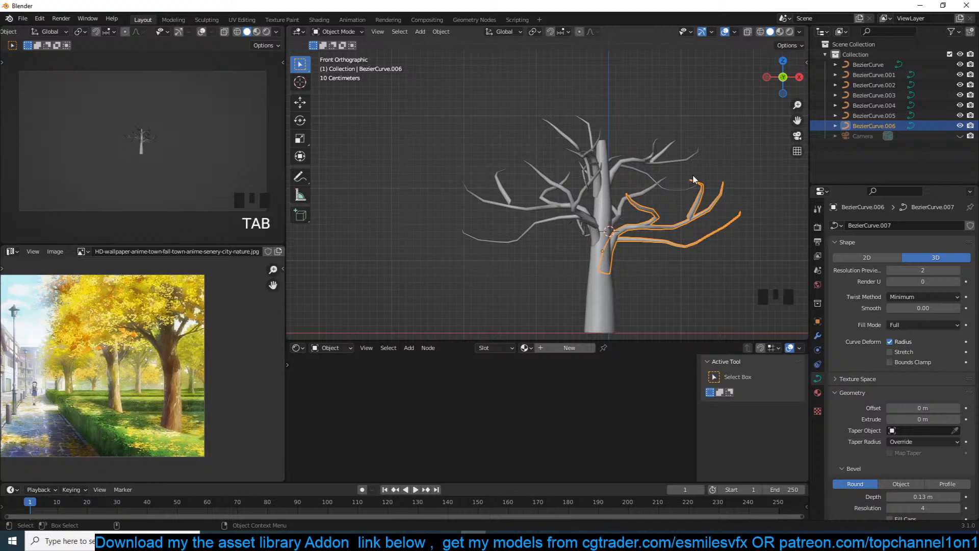
Bend the new low branch's lower limb by moving its outer points with proportional editing and rotating them.
key(Tab)
click(697, 250)
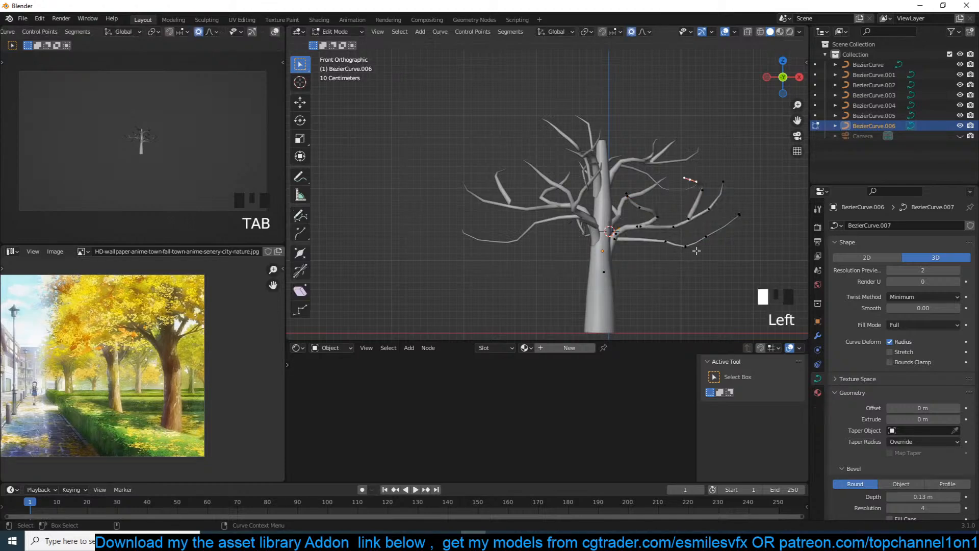
key(g)
click(726, 221)
key(g)
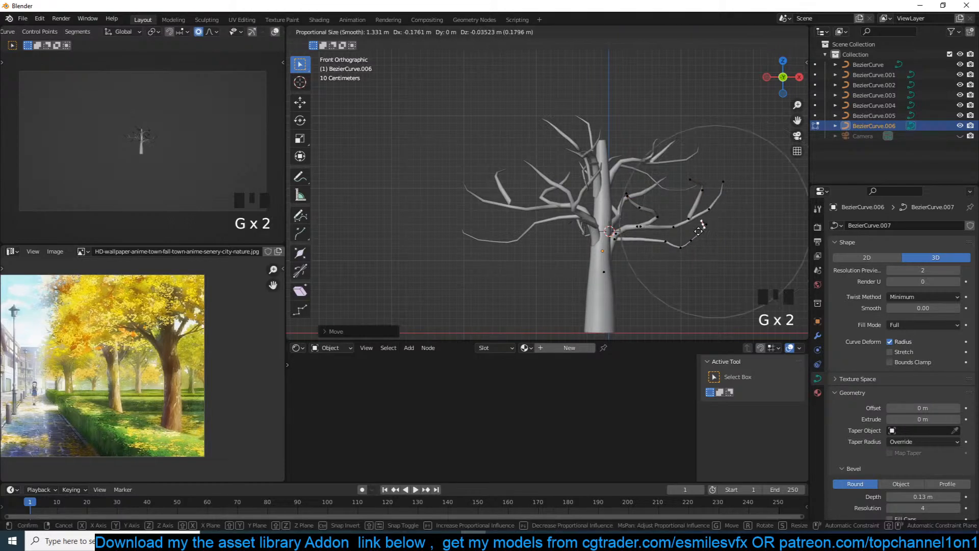
click(727, 239)
key(r)
click(706, 237)
key(Tab)
Move the new low branch onto the trunk in the right view and deselect it.
key(grave)
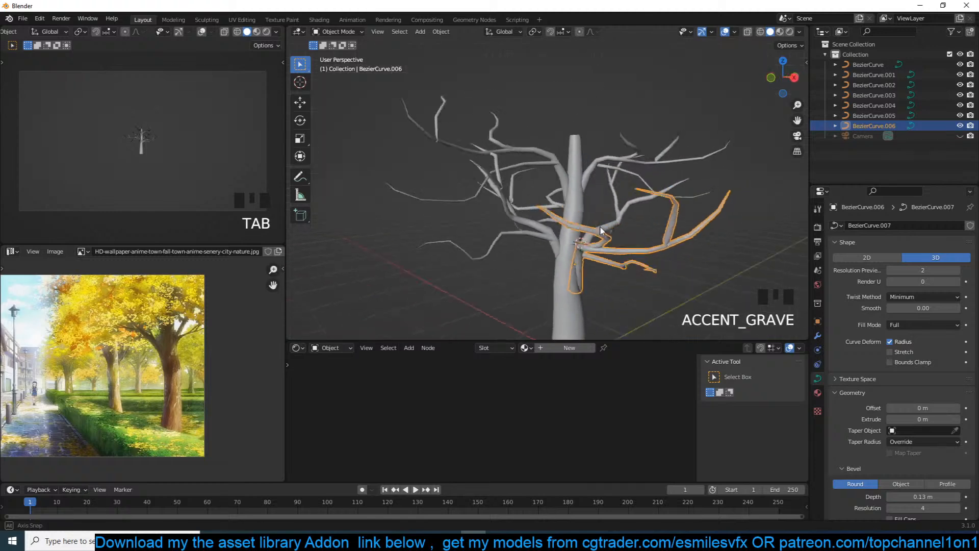
alt+drag(705, 239, 493, 254)
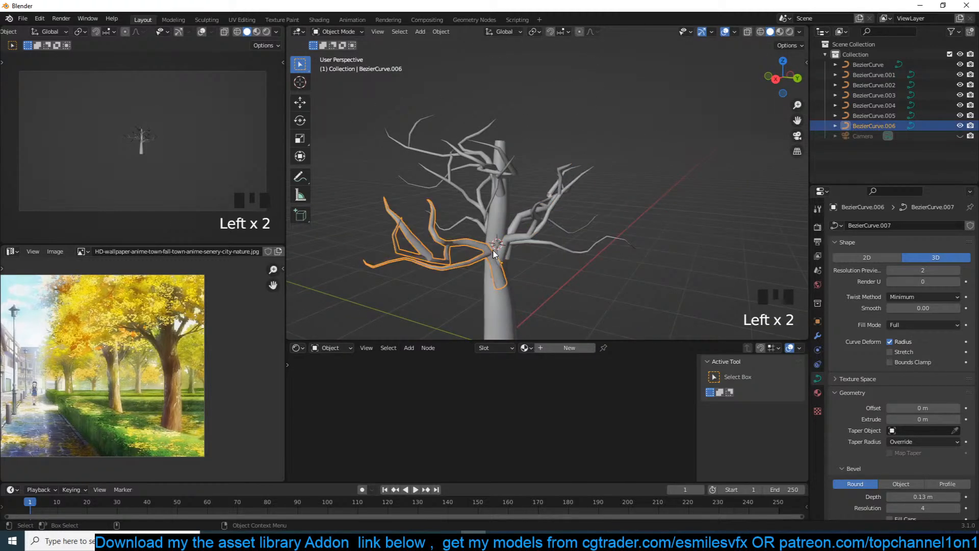
key(KP_1)
key(KP_3)
key(g)
click(485, 247)
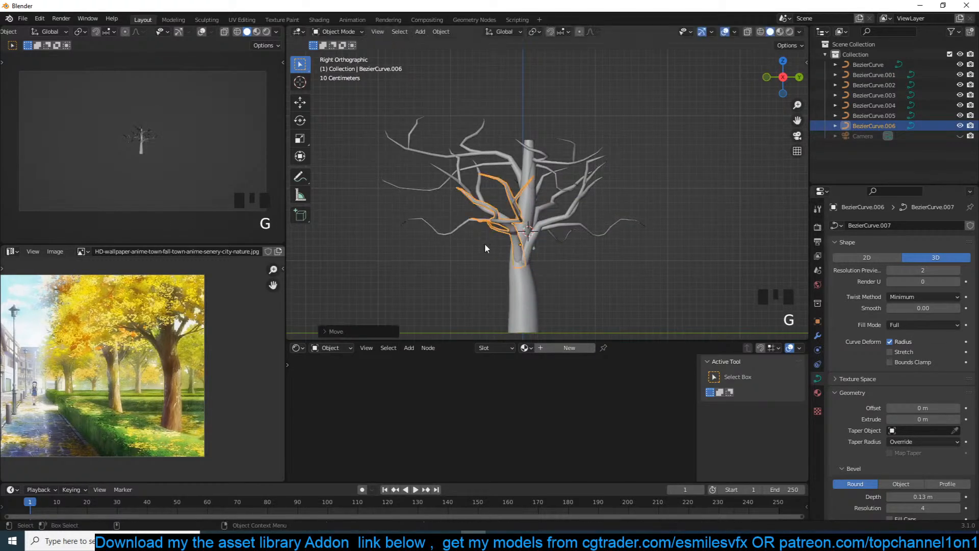
key(g)
click(487, 240)
key(alt+a)
Extend the trunk curve upward by extruding two bent segments from its top point, and thin the new tip with Shrink/Fatten.
key(grave)
alt+drag(487, 240, 599, 216)
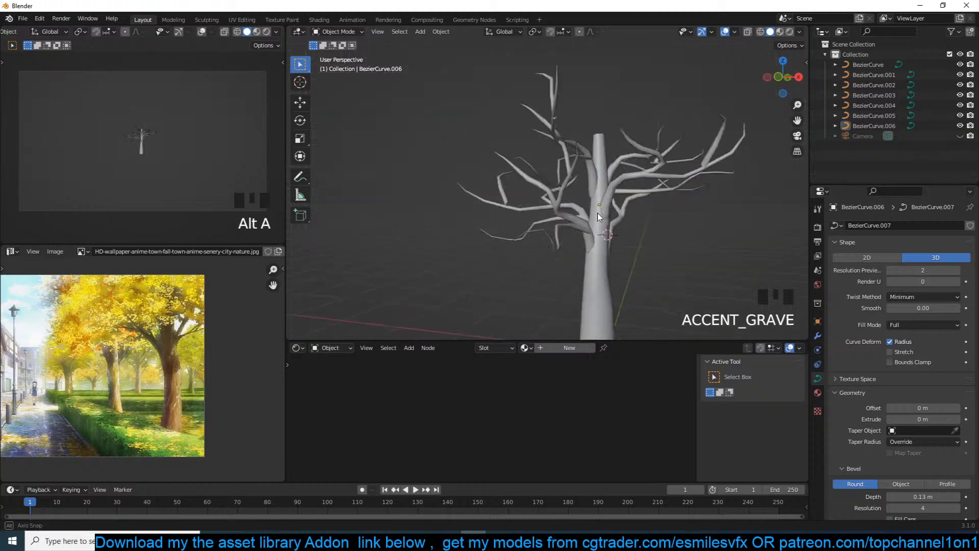
middle_drag(599, 217, 597, 175)
click(592, 167)
key(Tab)
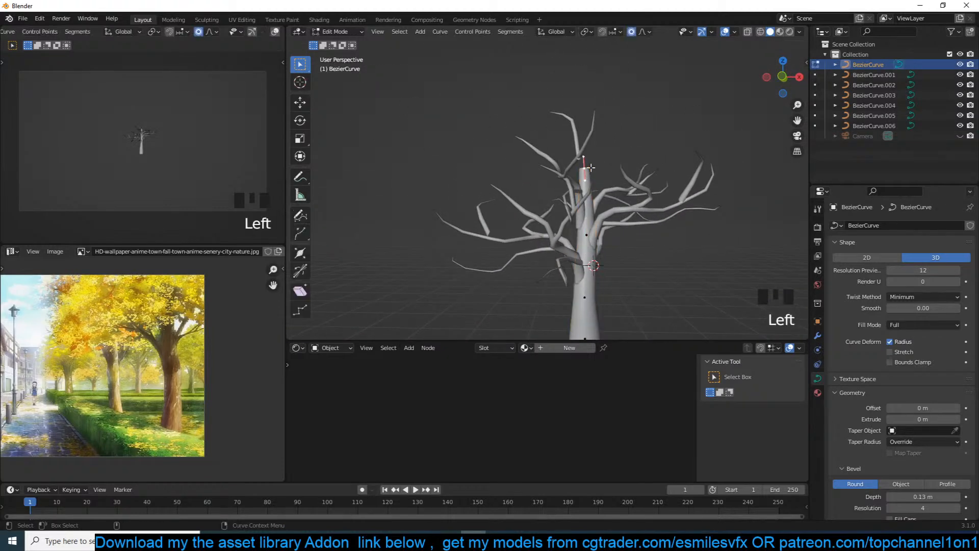
key(KP_3)
key(KP_1)
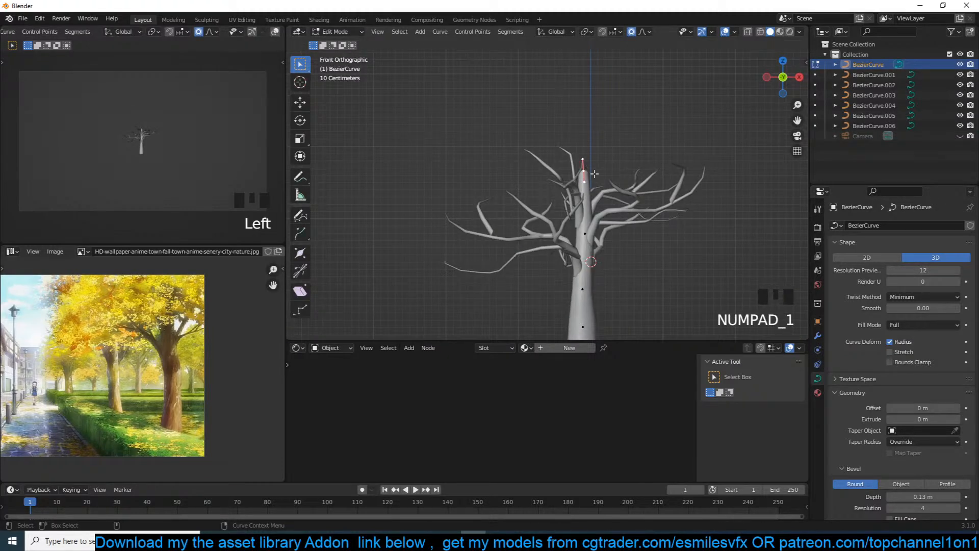
key(e)
key(e)
click(613, 63)
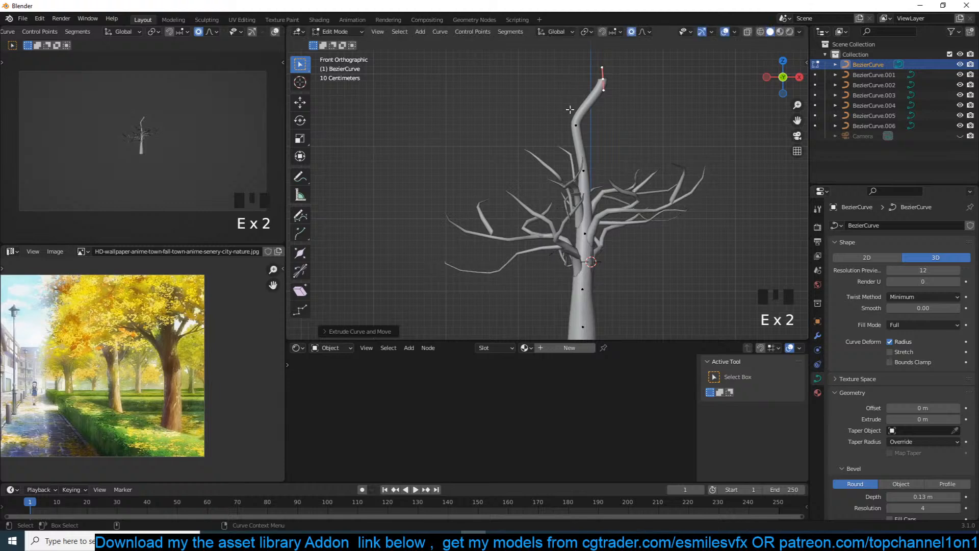
key(alt+s)
click(615, 83)
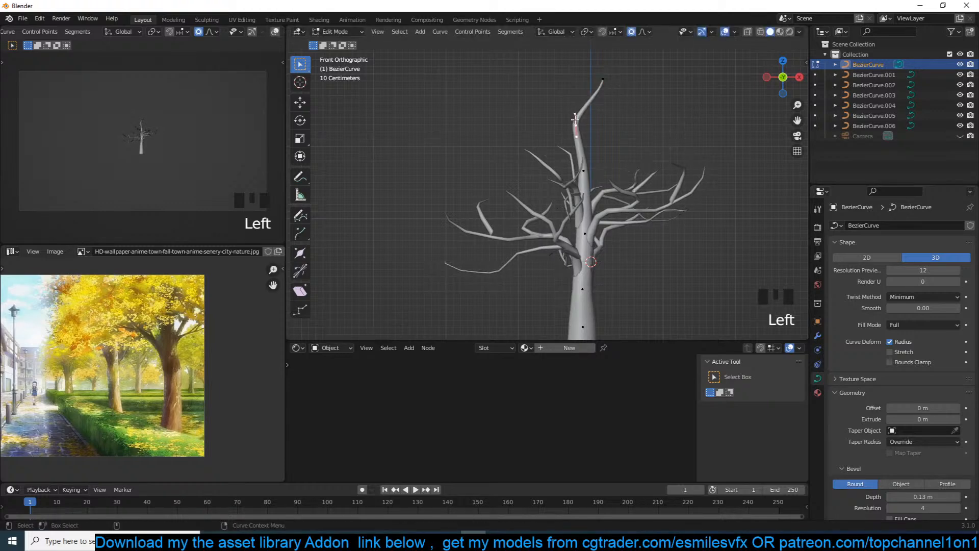
Lower the newly extended upper points of the trunk curve with proportional editing and scale the selected top point.
key(g)
click(612, 102)
key(g)
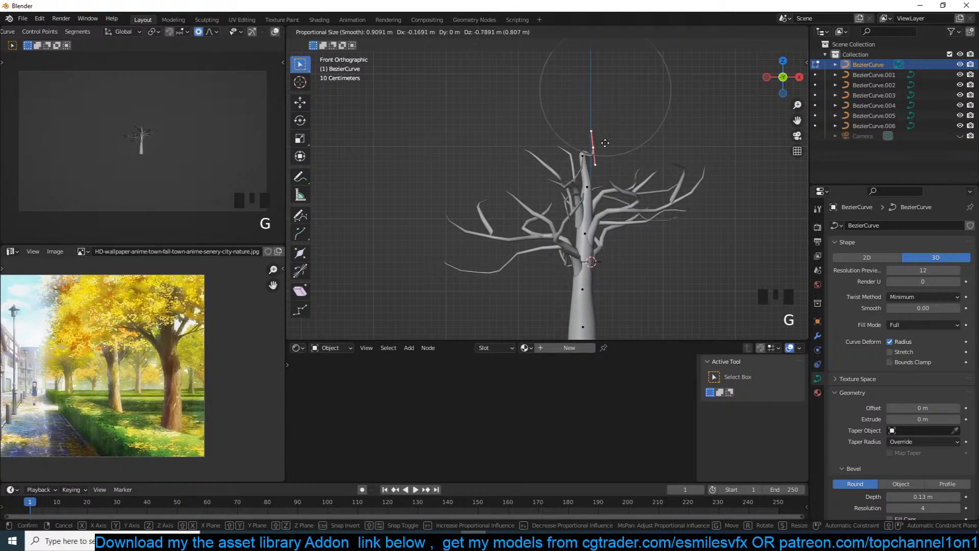
click(593, 160)
key(s)
click(627, 162)
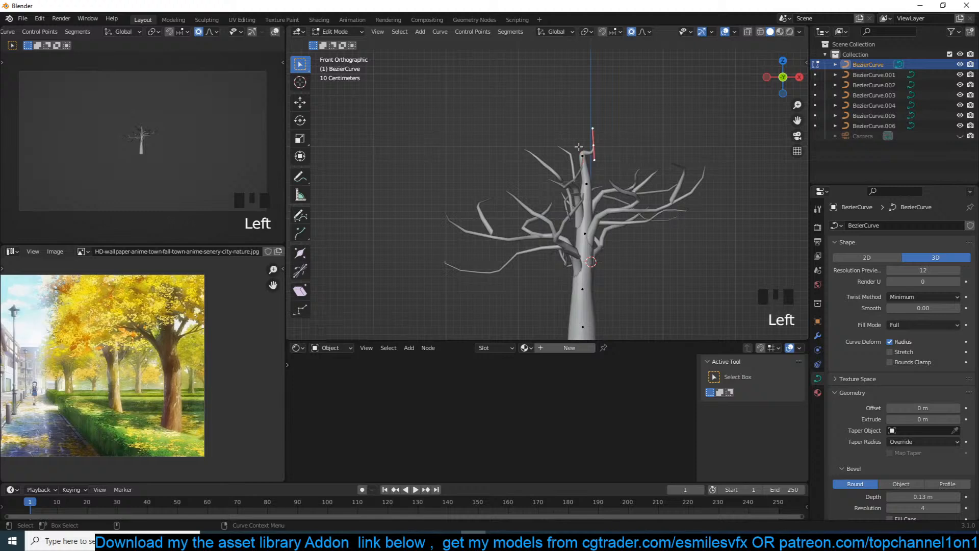
Reposition the trunk's upper points without proportional editing to form a shorter, slightly bent tip, and leave Edit Mode.
key(g)
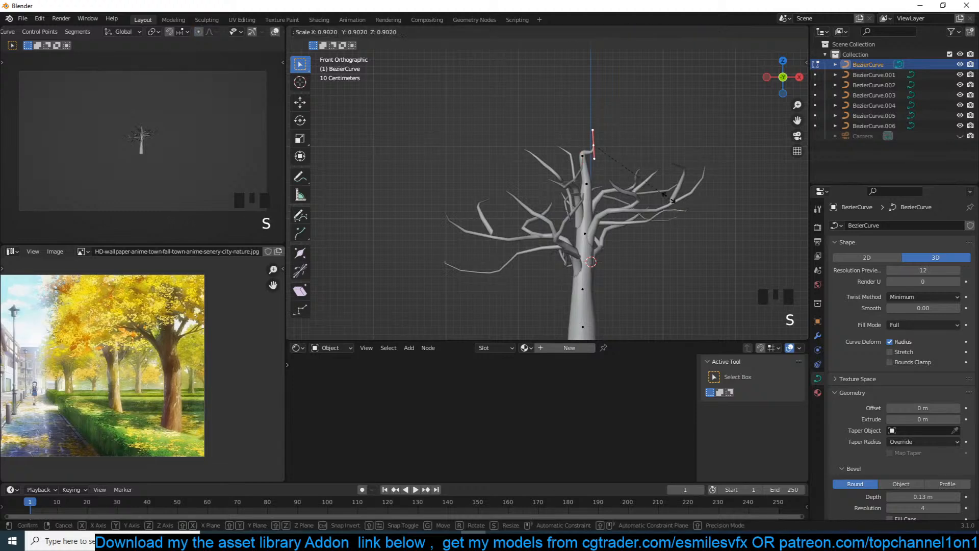
click(646, 188)
key(g)
click(591, 177)
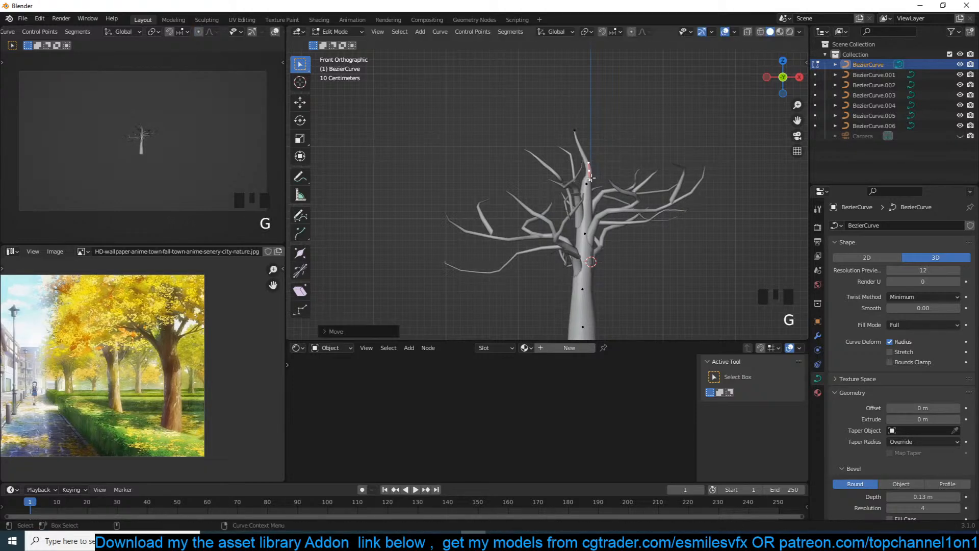
key(Tab)
Duplicate an existing branch in the right view, then scale it down, rotate it and attach it near the trunk's top.
key(KP_3)
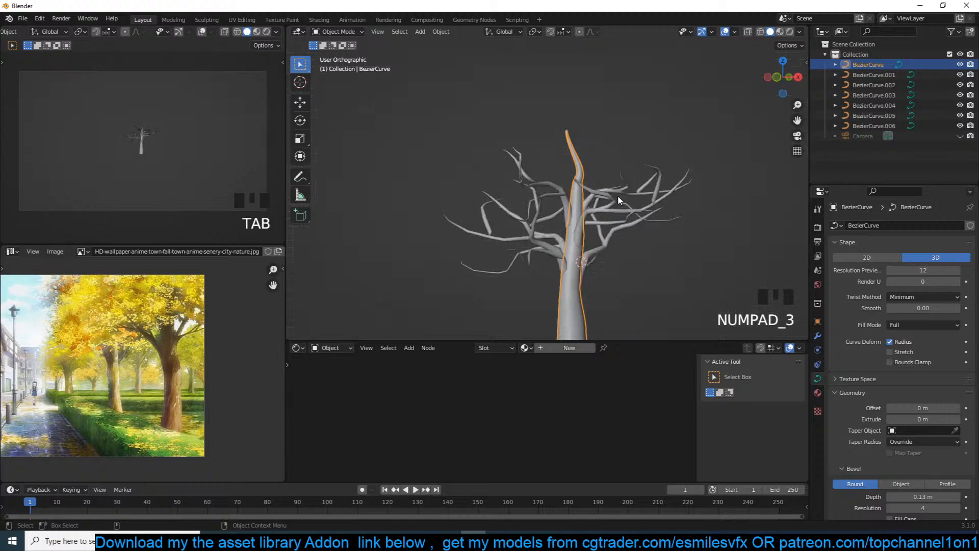
click(506, 203)
click(506, 203)
key(shift+d)
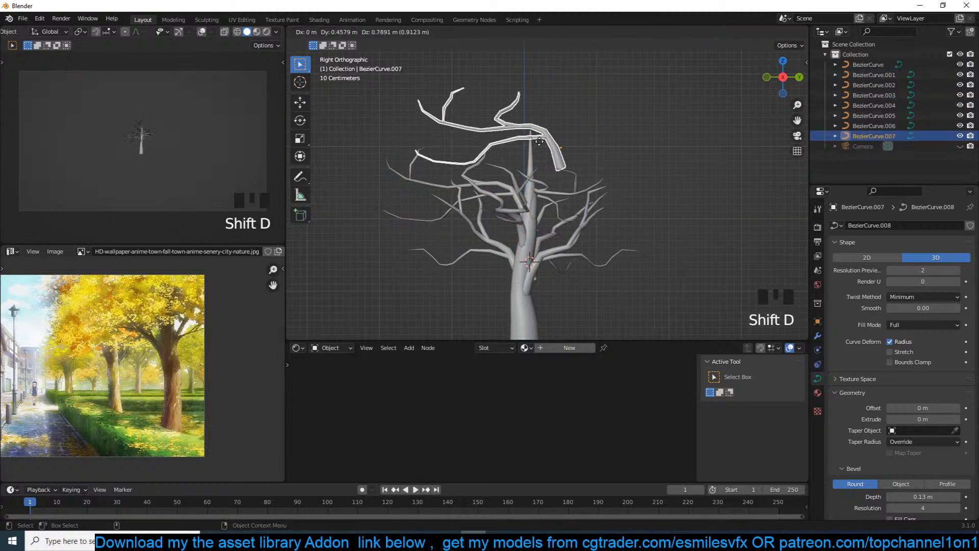
key(s)
key(r)
key(g)
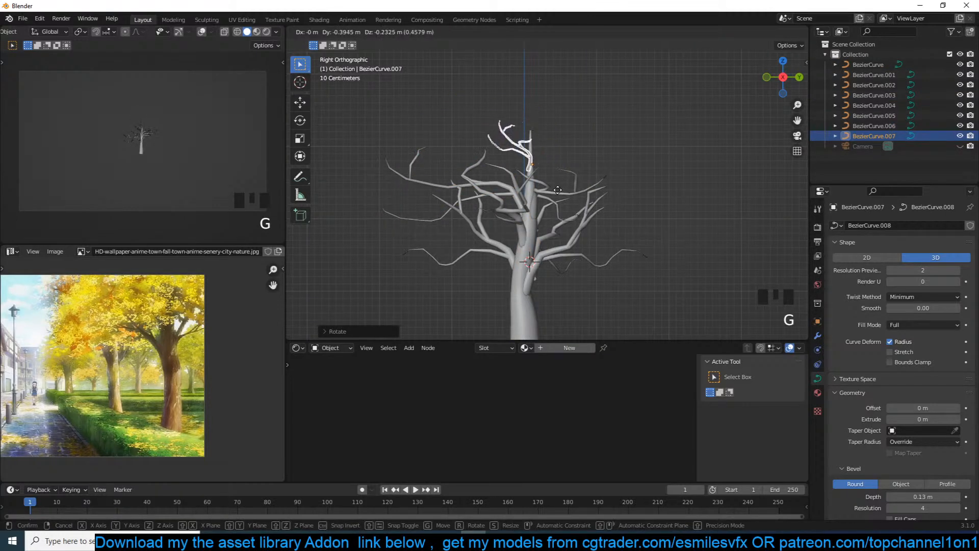
click(559, 189)
Duplicate the small top branch, rotate it 180° about global Z, tilt it and place it on the trunk's opposite side.
key(shift+d)
key(r)
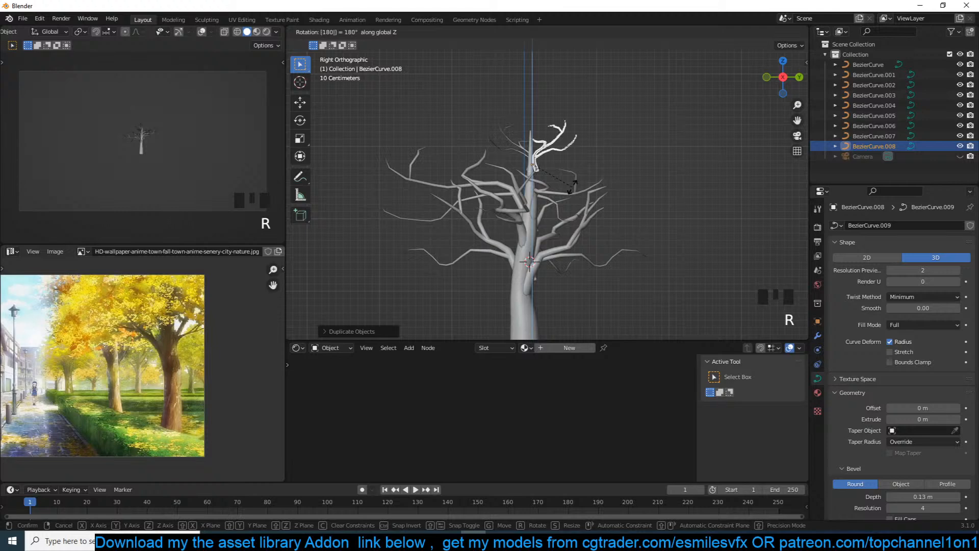
key(r)
key(g)
click(574, 207)
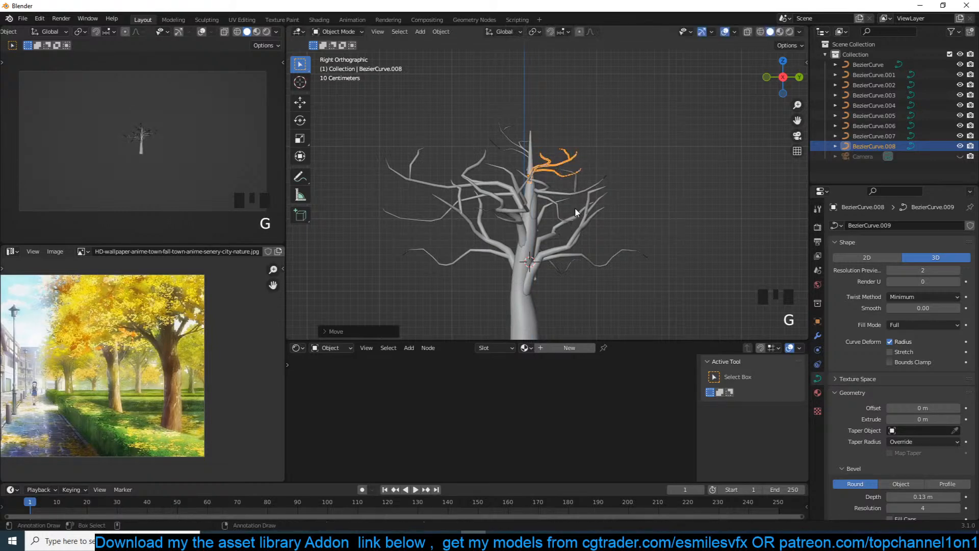
key(alt+a)
Select all branches with the trunk as the active object and join them into one tree curve.
key(grave)
middle_drag(659, 228, 713, 261)
scroll(702, 278, down, 3)
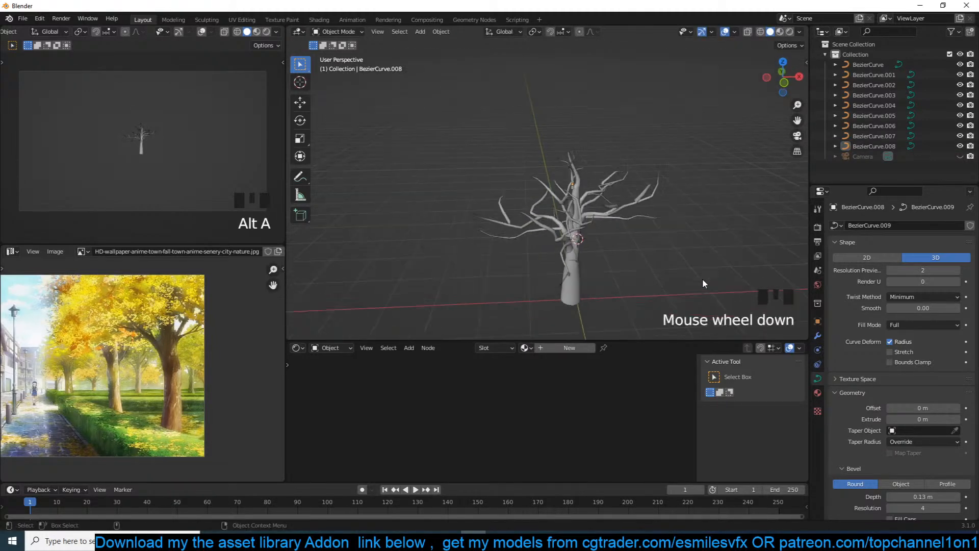
key(KP_1)
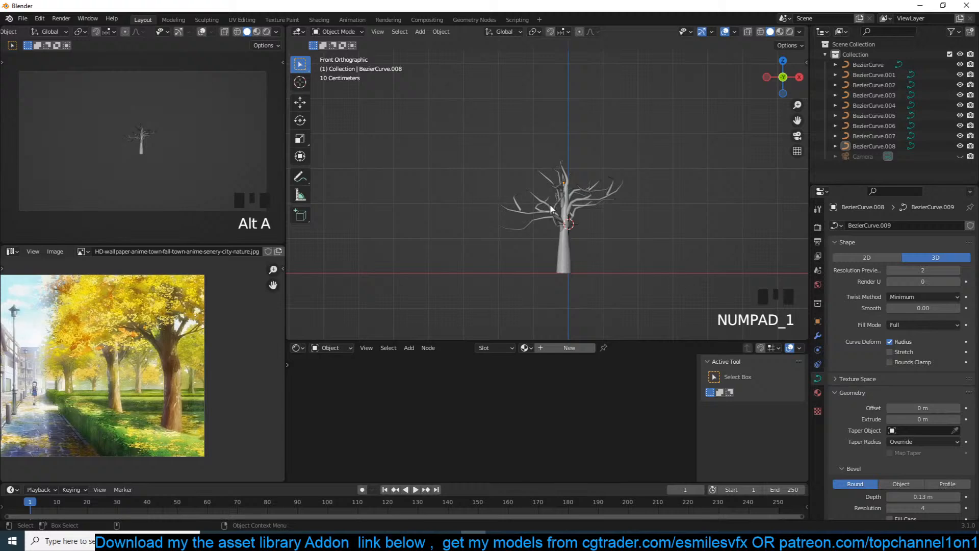
scroll(565, 198, up, 2)
click(592, 208)
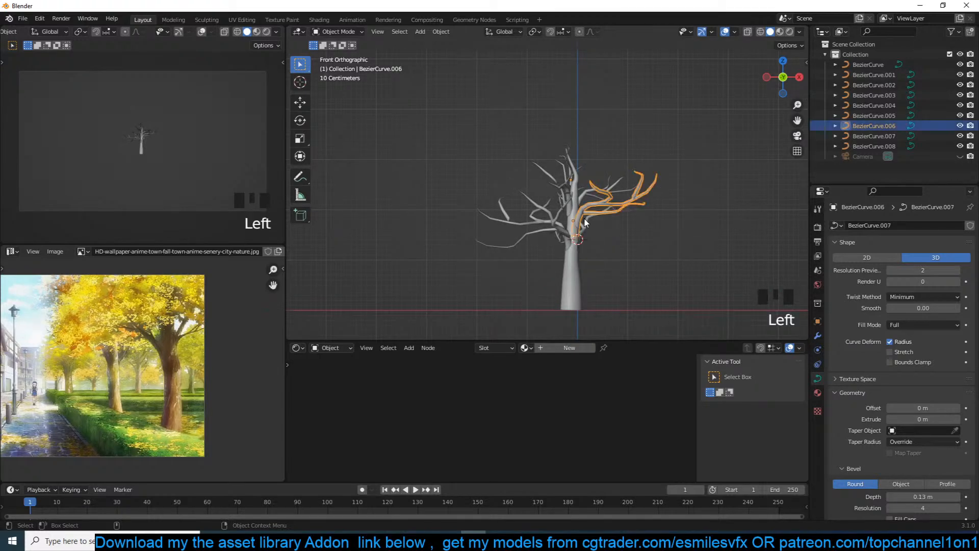
scroll(589, 252, up, 6)
scroll(589, 253, down, 7)
drag(456, 92, 676, 310)
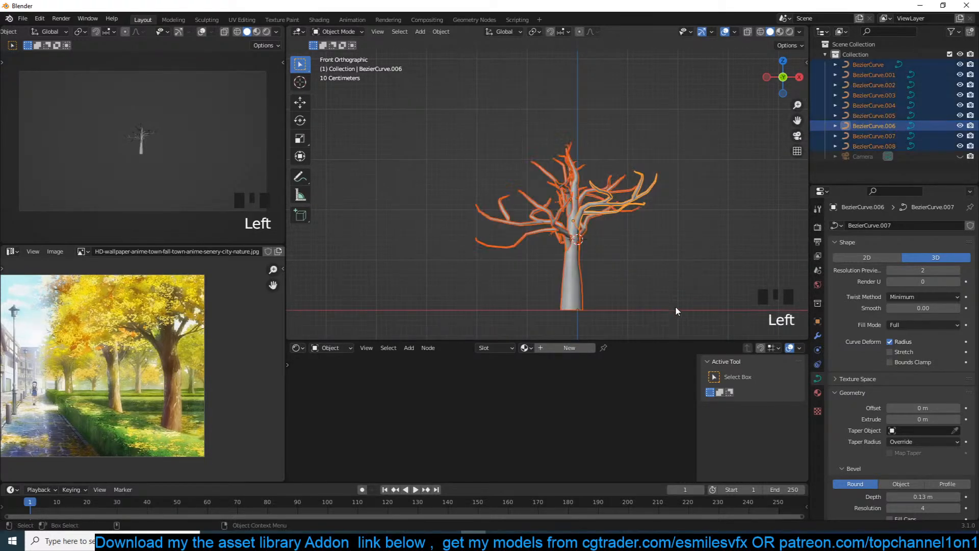
shift+click(579, 295)
key(ctrl+j)
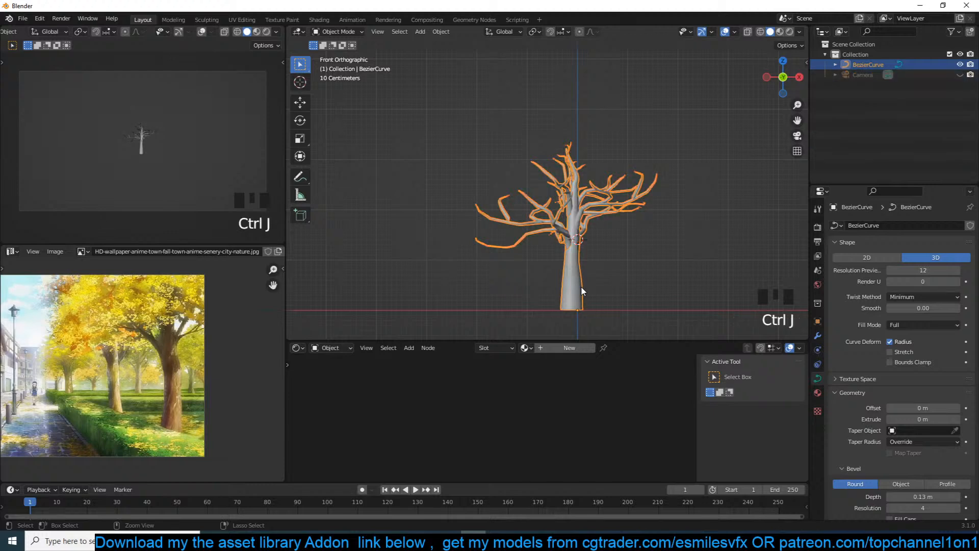
Duplicate the joined tree in the front view and place the copy about 1.4 m to the right of the original.
scroll(582, 289, down, 1)
scroll(581, 288, up, 4)
scroll(526, 286, down, 2)
key(shift+d)
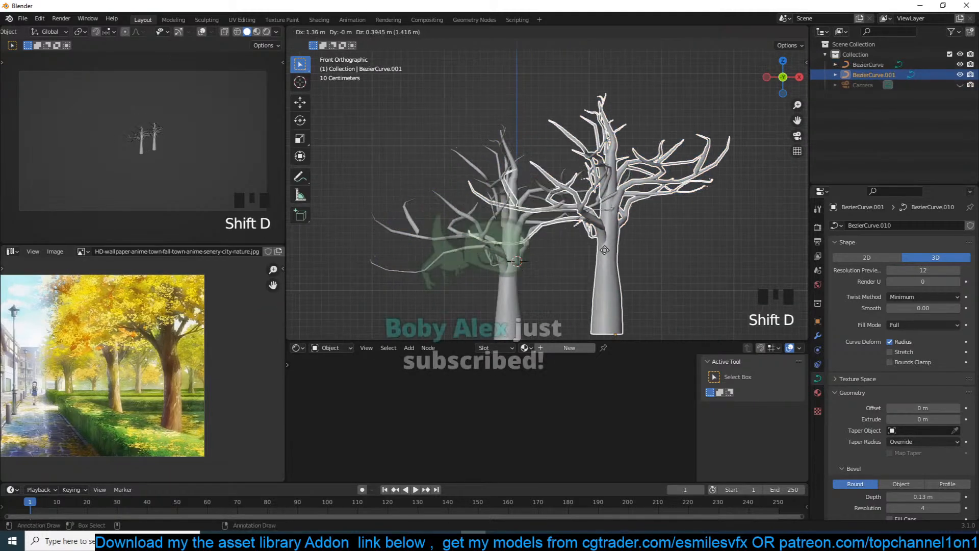
click(607, 255)
Move the tree copy to a new collection named bk and exclude that collection from the view layer.
key(m)
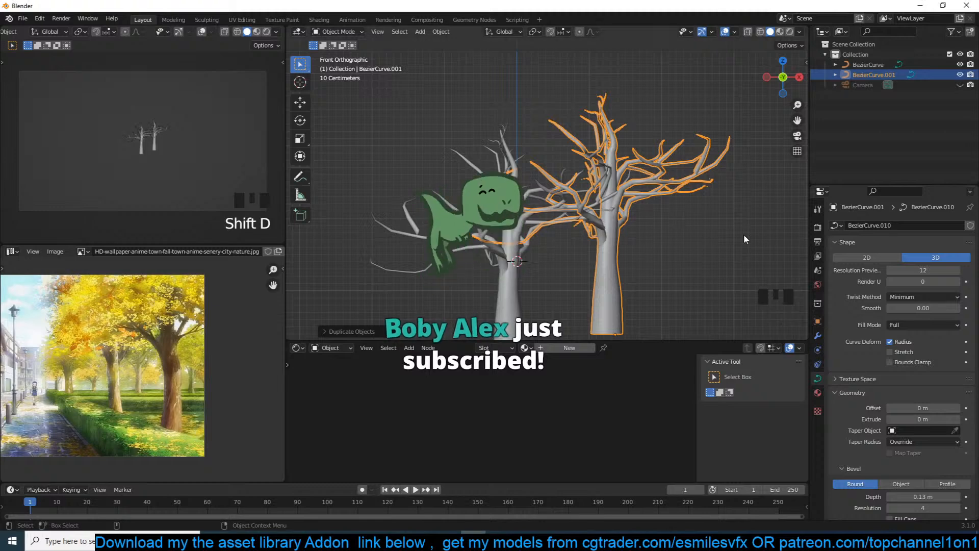
click(510, 250)
click(606, 219)
key(m)
click(606, 208)
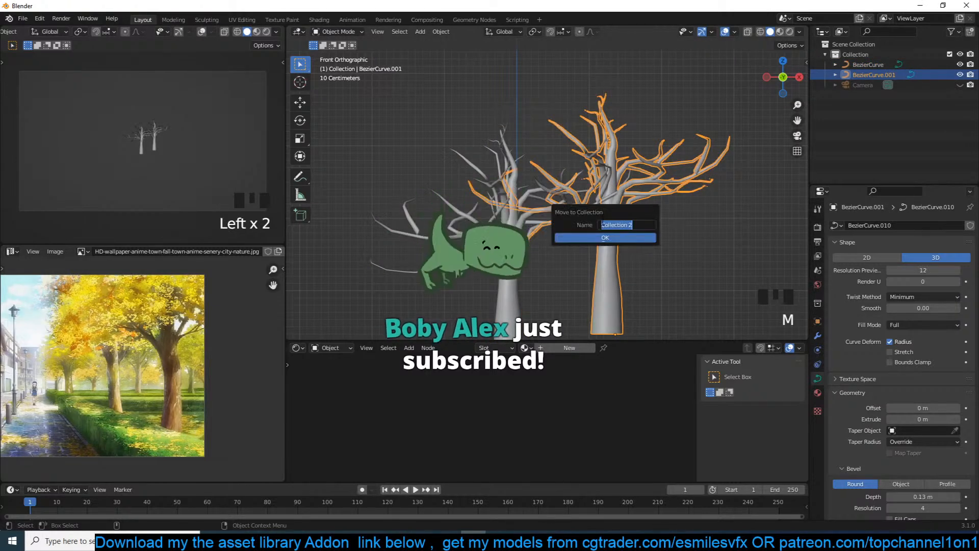
text(bk)
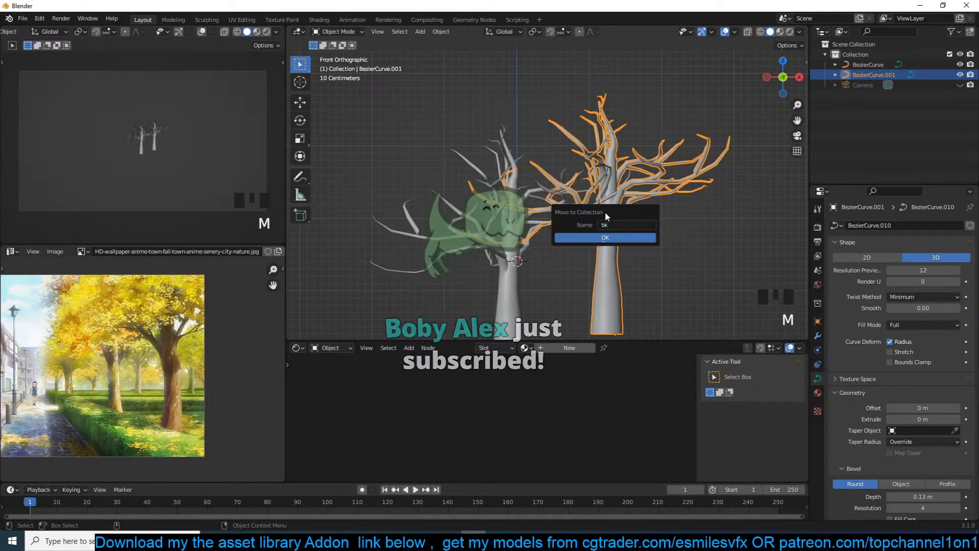
click(605, 238)
click(950, 85)
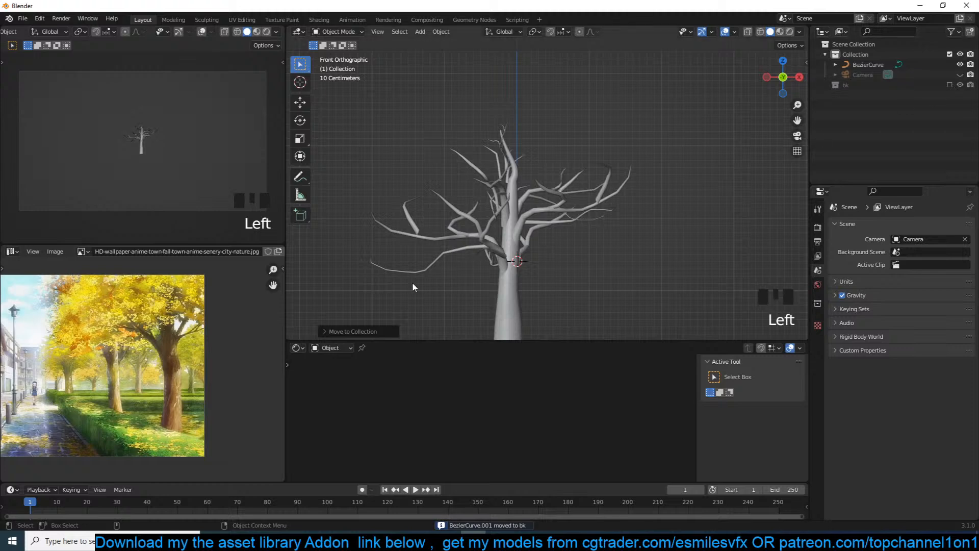
Select the remaining tree curve and show its wireframe over the shaded surface.
shift+middle_drag(411, 282, 471, 244)
click(578, 214)
scroll(580, 217, up, 2)
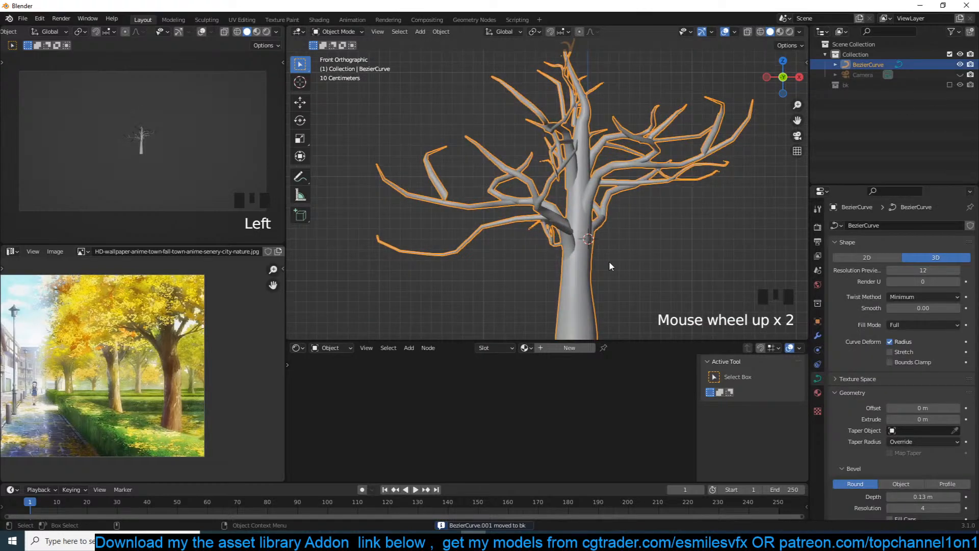
key(q)
click(619, 258)
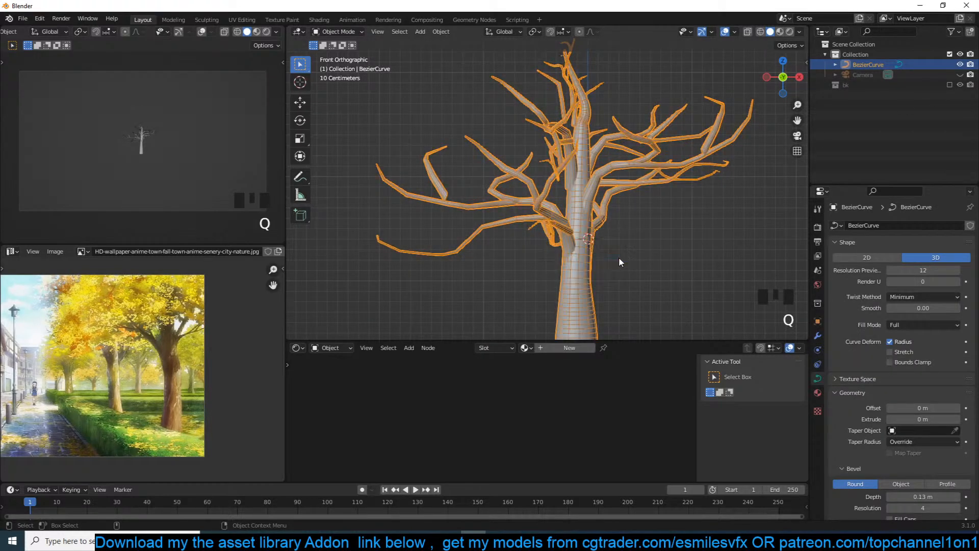
mouse_move(606, 252)
middle_down()
mouse_move(591, 253)
mouse_move(606, 257)
middle_up()
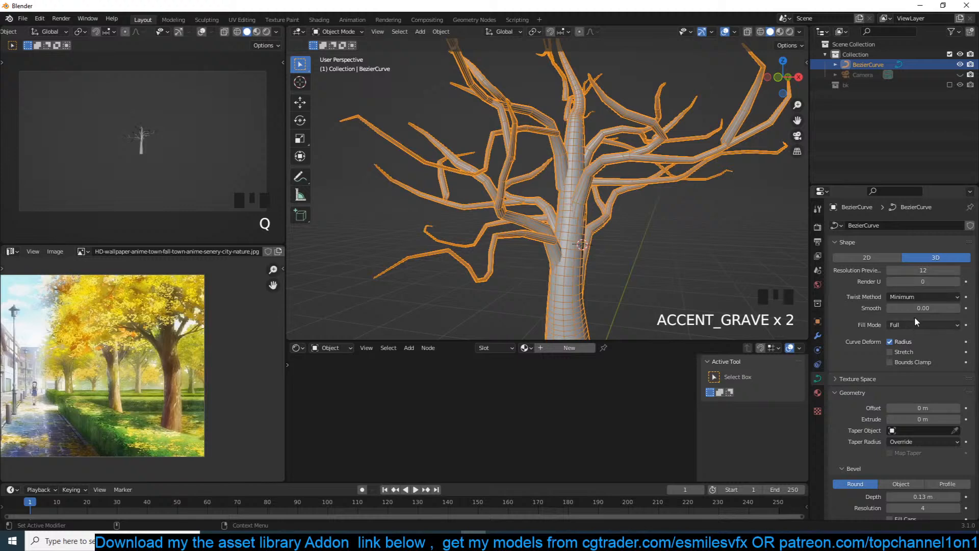
Lower the tree curve's preview resolution and set its bevel resolution to 3.
drag(931, 268, 915, 268)
scroll(916, 359, down, 4)
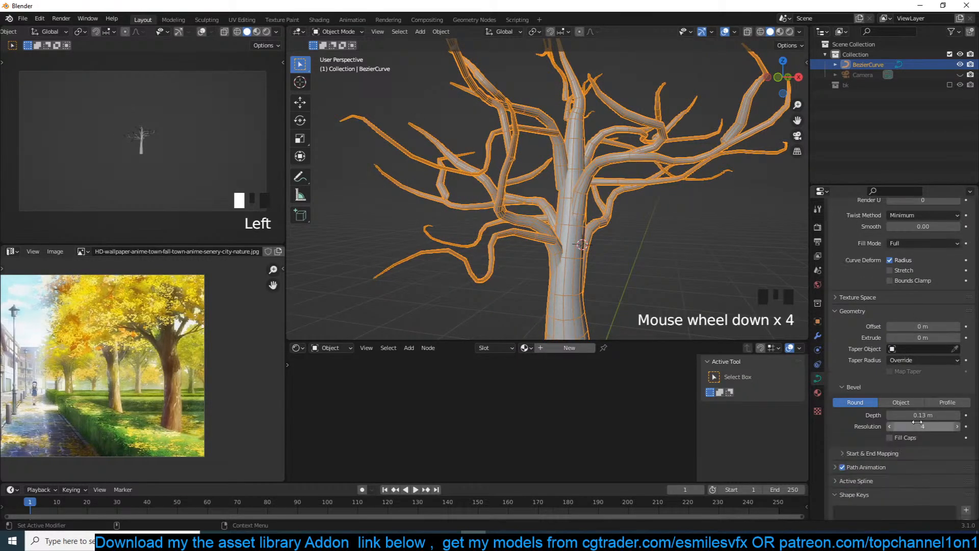
click(890, 427)
click(890, 426)
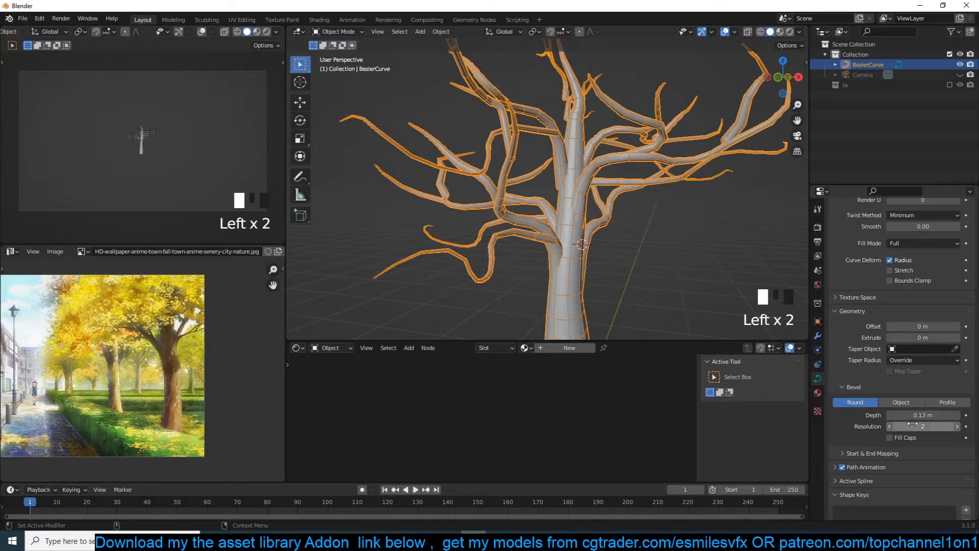
click(960, 427)
Convert the tree curve to a mesh and deselect it.
key(grave)
scroll(699, 268, up, 3)
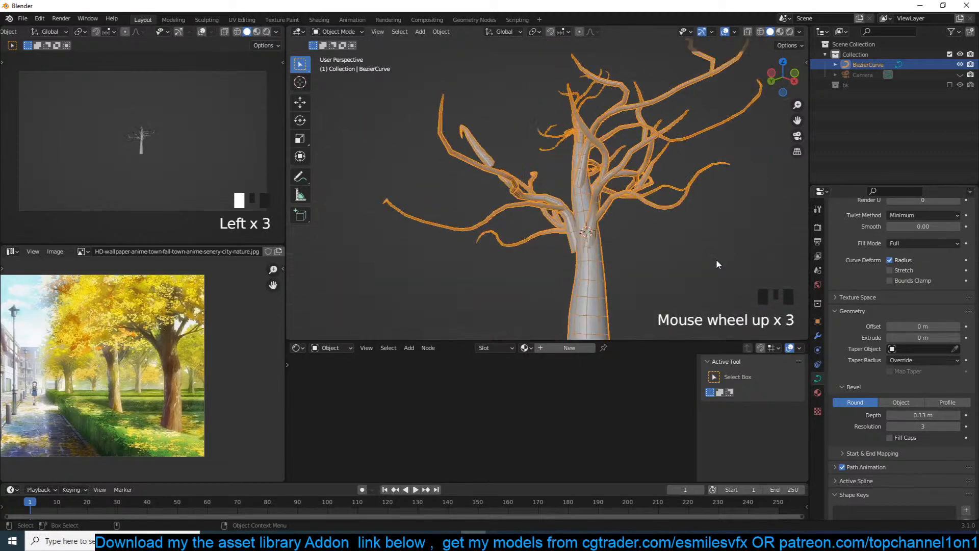
key(grave)
right_click(711, 231)
mouse_move(683, 285)
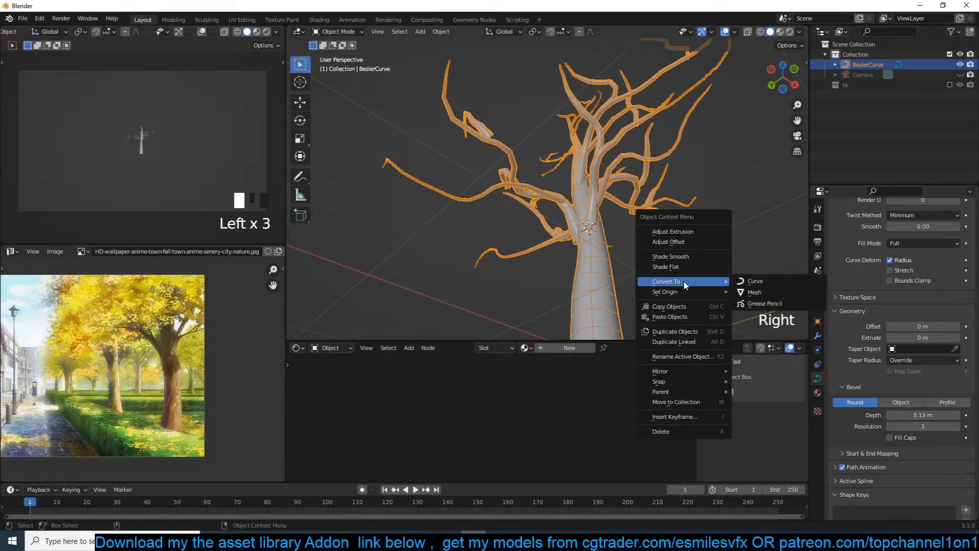
click(753, 292)
key(grave)
key(grave)
key(alt+a)
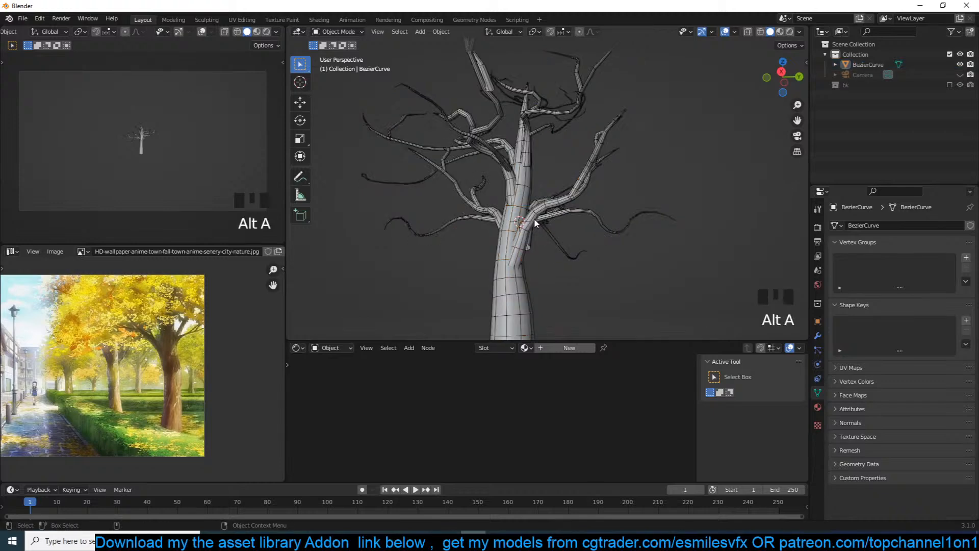
Isolate the trunk's linked geometry in Edit Mode and separate it from the branches into its own object.
key(q)
key(grave)
key(grave)
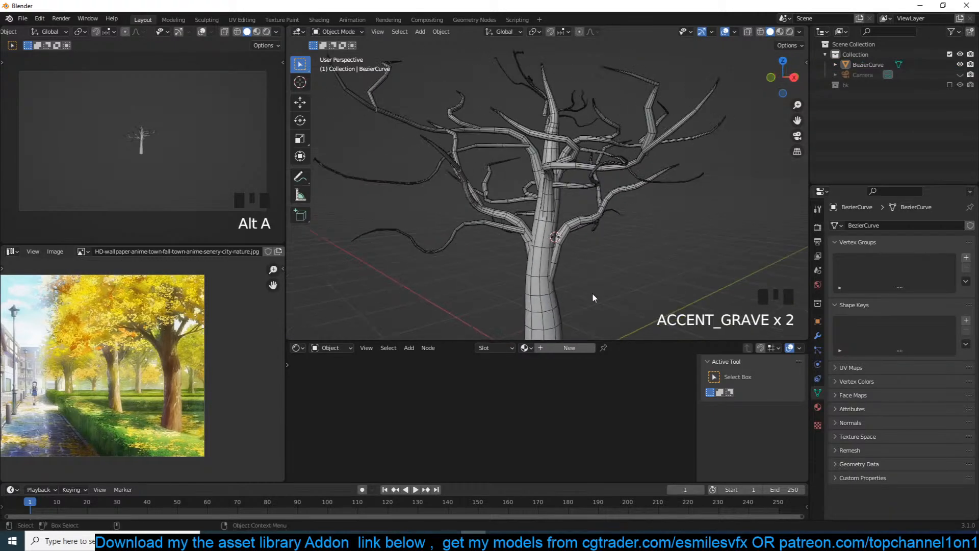
click(592, 263)
key(grave)
key(Tab)
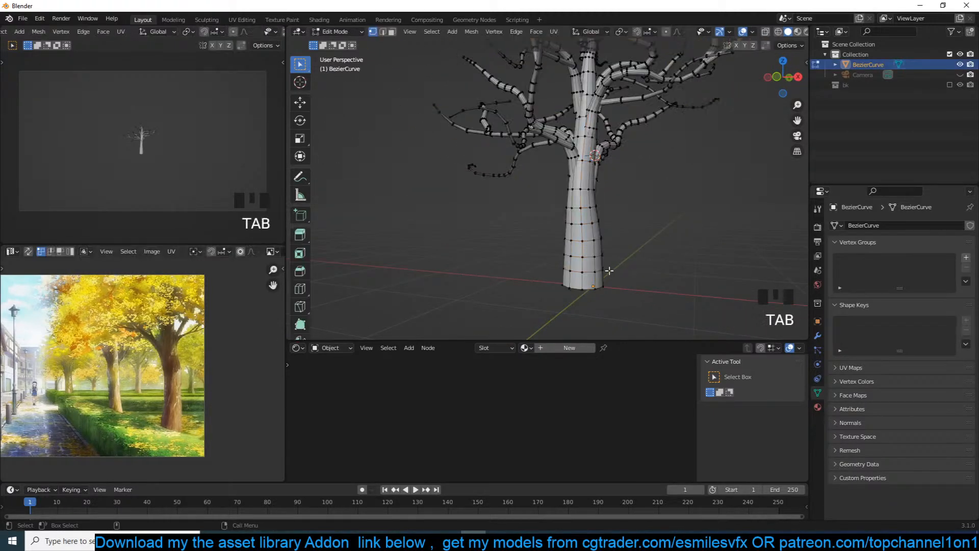
click(592, 271)
key(ctrl+l)
key(shift+h)
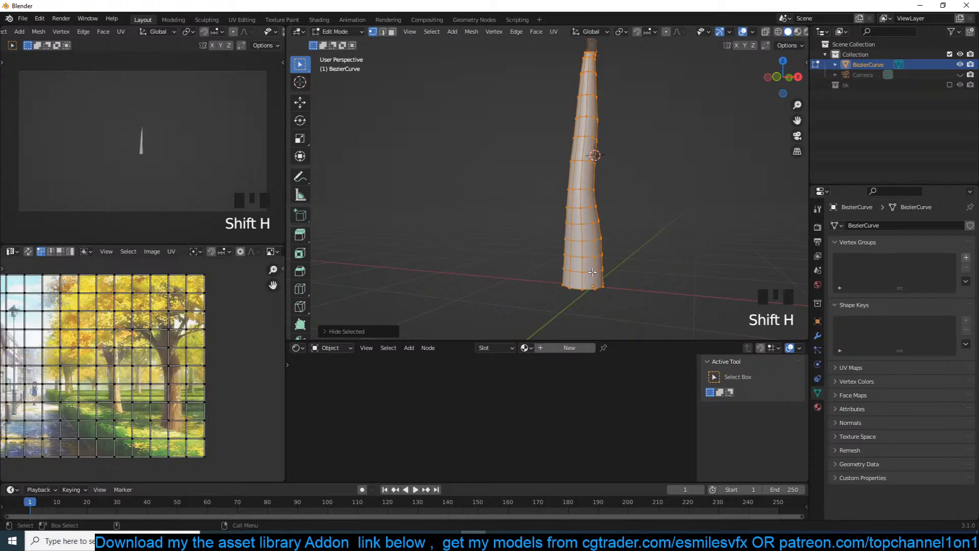
key(p)
key(Tab)
Add a Displace modifier to the separated trunk.
click(593, 243)
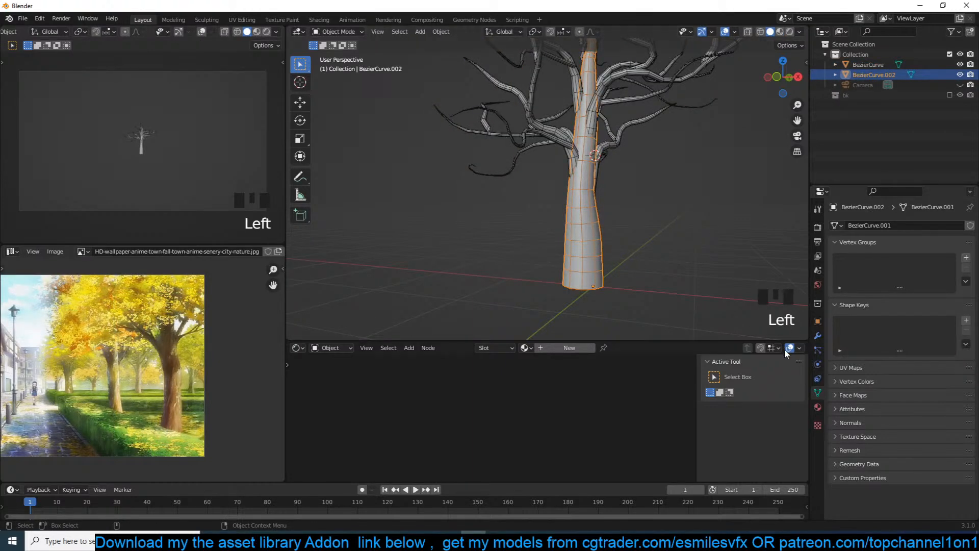
click(817, 335)
click(902, 225)
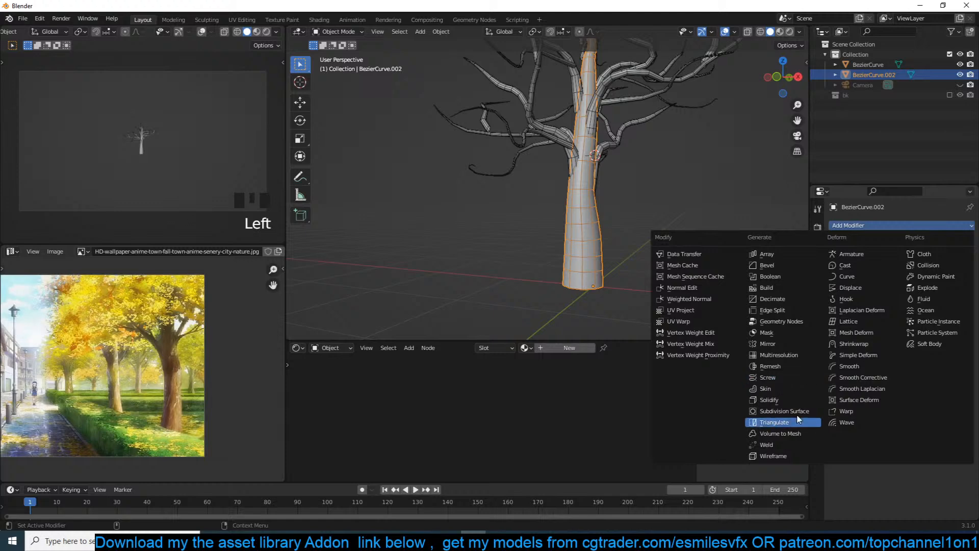
click(864, 289)
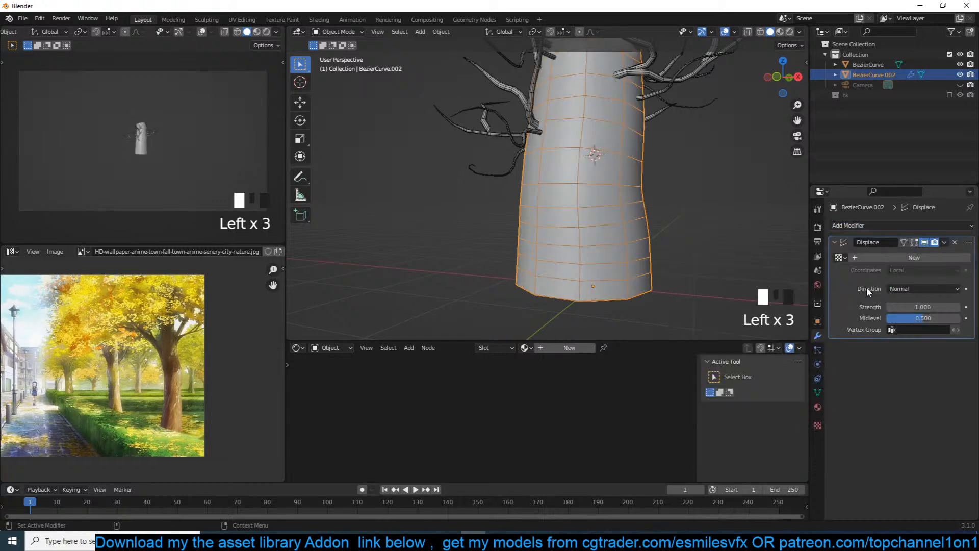
Create a new texture for the trunk's Displace modifier and set its type to Clouds.
click(965, 258)
click(966, 258)
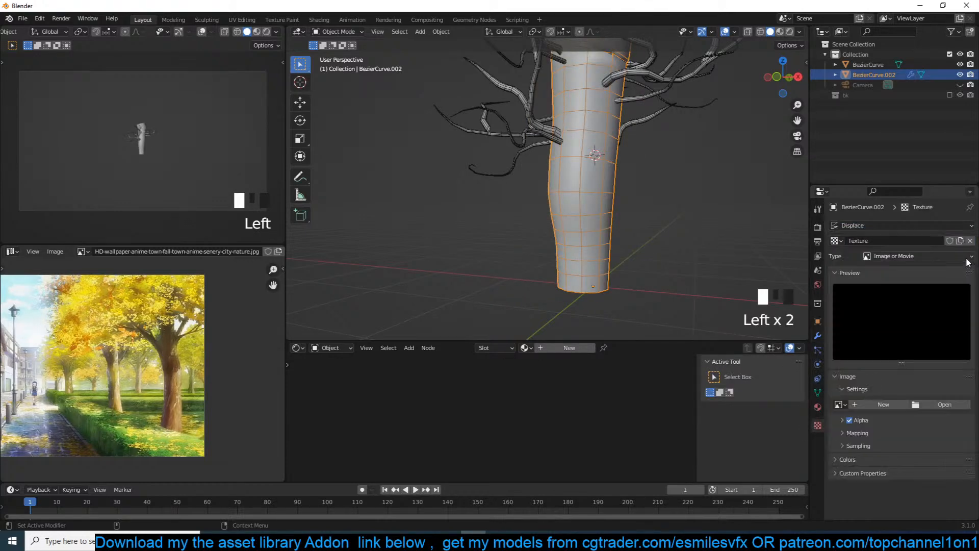
drag(934, 258, 898, 285)
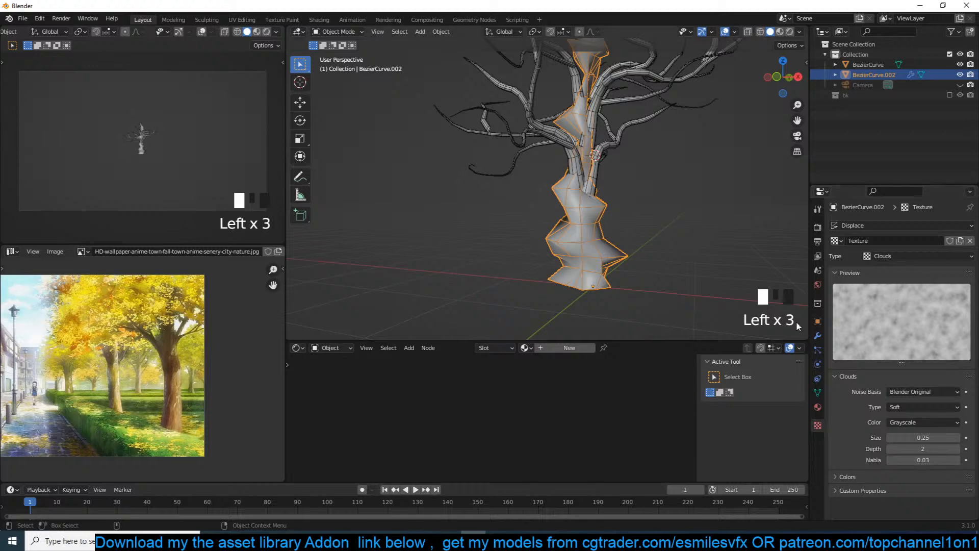
Set the Clouds texture size to 0.31 and the trunk's Displace strength to 0.250.
drag(935, 437, 949, 437)
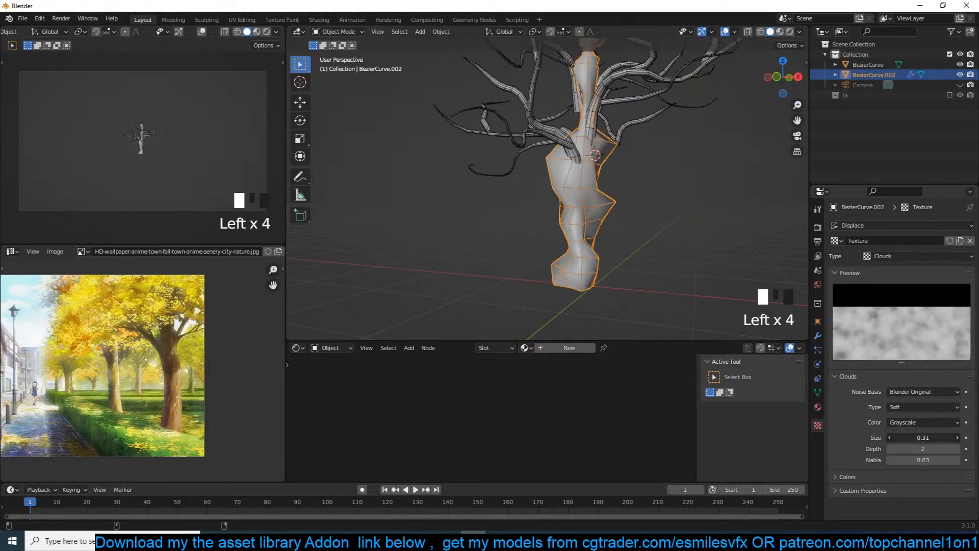
click(817, 335)
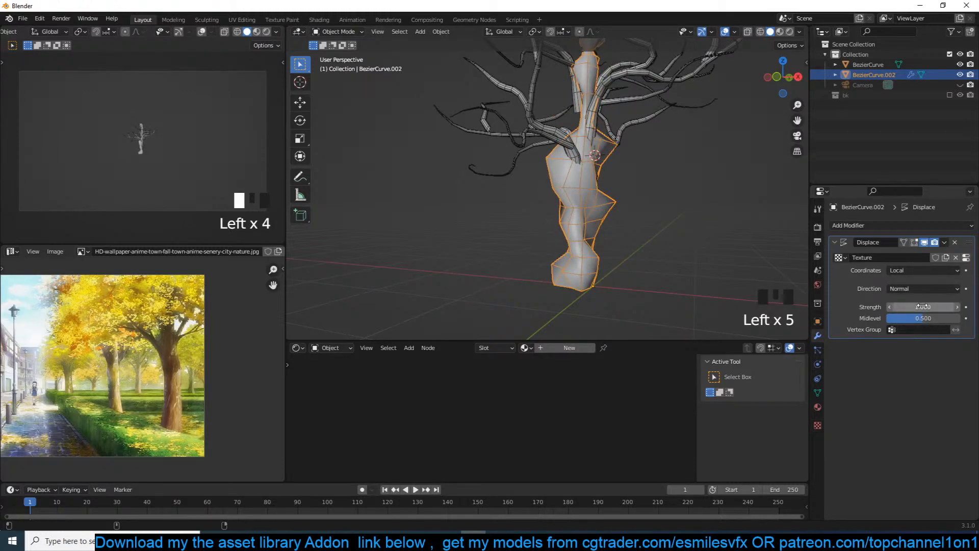
shift+drag(923, 306, 898, 307)
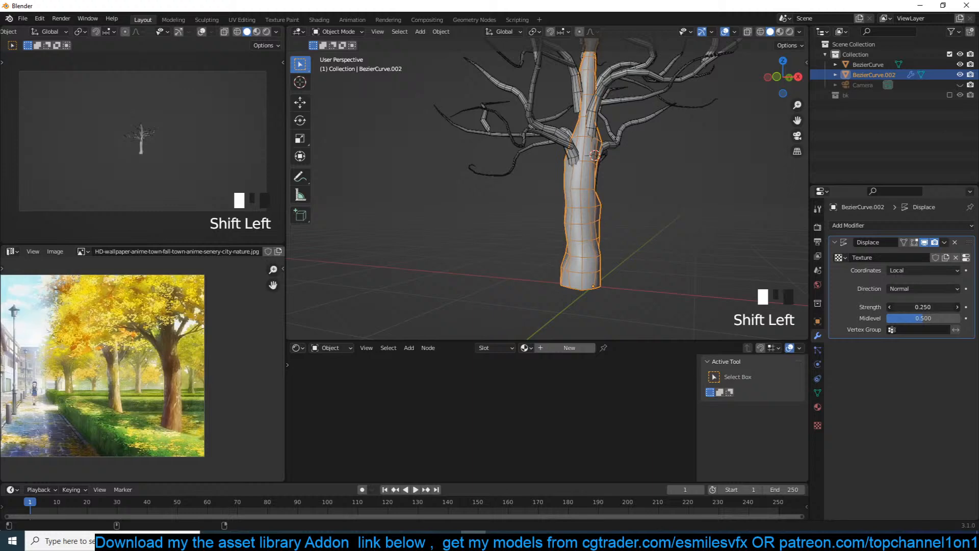
Fatten the whole trunk mesh along its normals by about 0.07 m in Edit Mode.
key(Tab)
key(a)
key(alt+s)
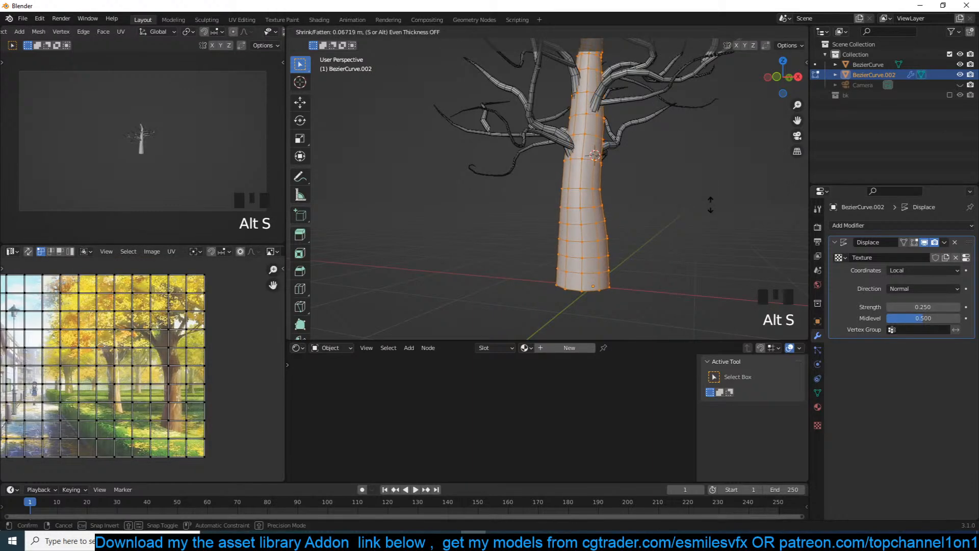
click(710, 205)
key(Tab)
key(grave)
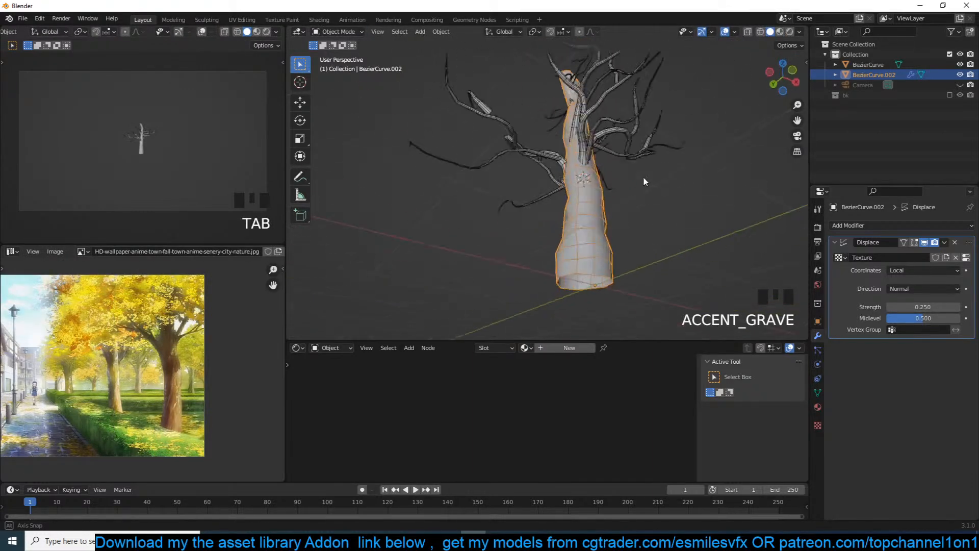
middle_drag(644, 181, 651, 211)
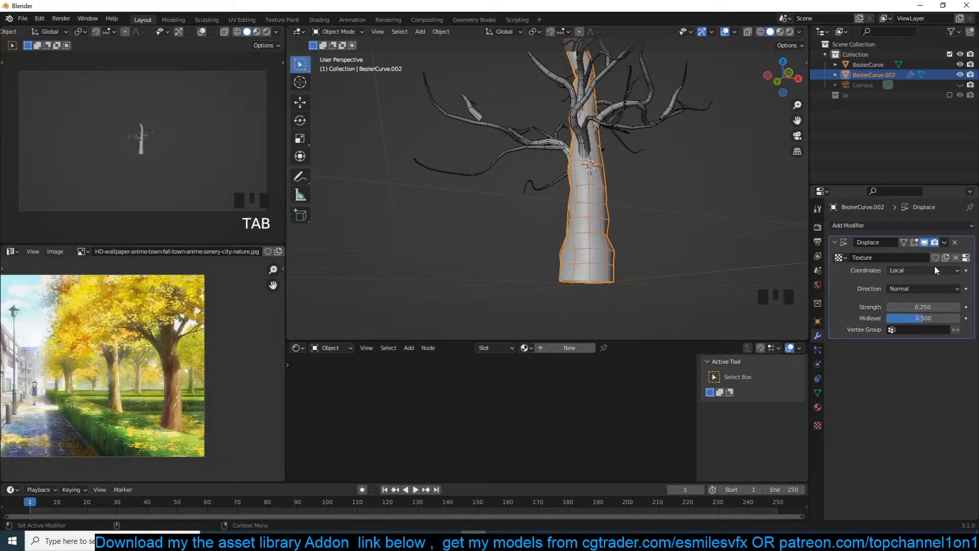
Apply the trunk's Displace modifier.
key(grave)
key(Tab)
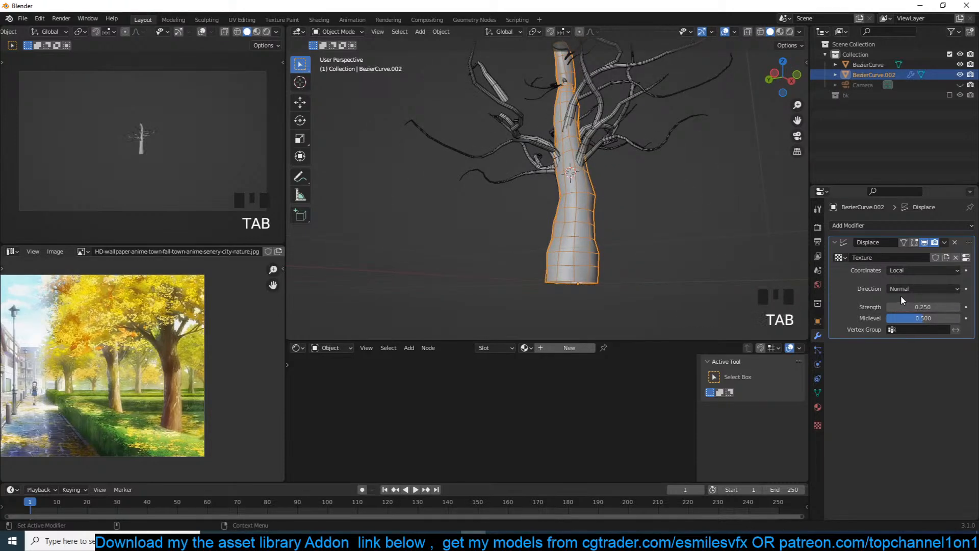
key(ctrl+a)
shift+middle_drag(604, 206, 622, 217)
Twist the trunk by rotating its top edge loop about 360 degrees around Z with proportional editing, influence size about 3.45.
key(Tab)
alt+click(602, 125)
key(grave)
scroll(622, 217, down, 3)
key(o)
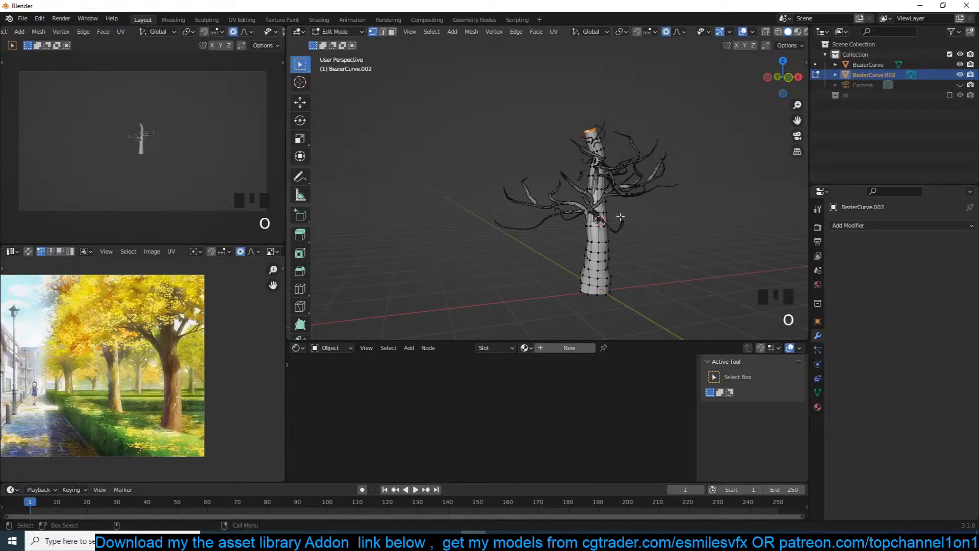
key(r)
key(z)
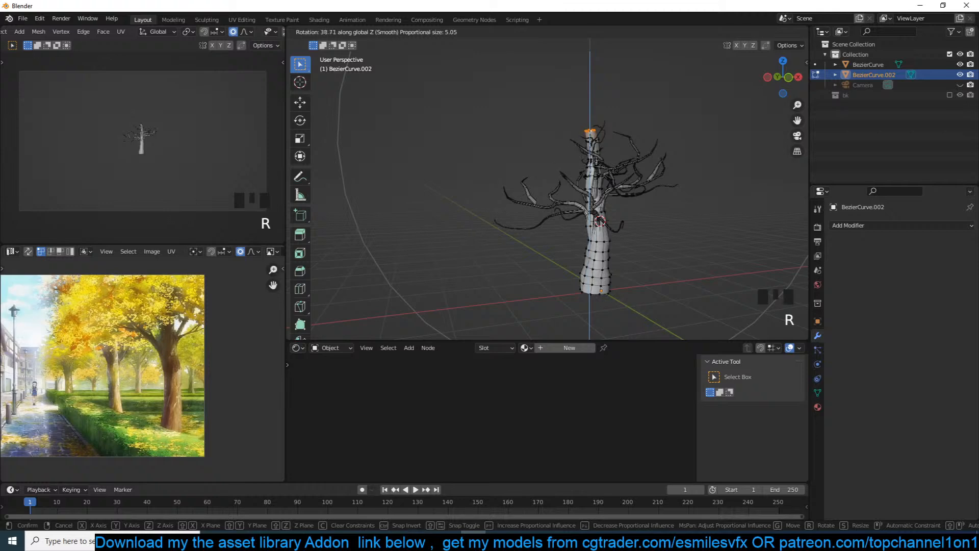
scroll(639, 200, up, 1)
scroll(640, 199, up, 4)
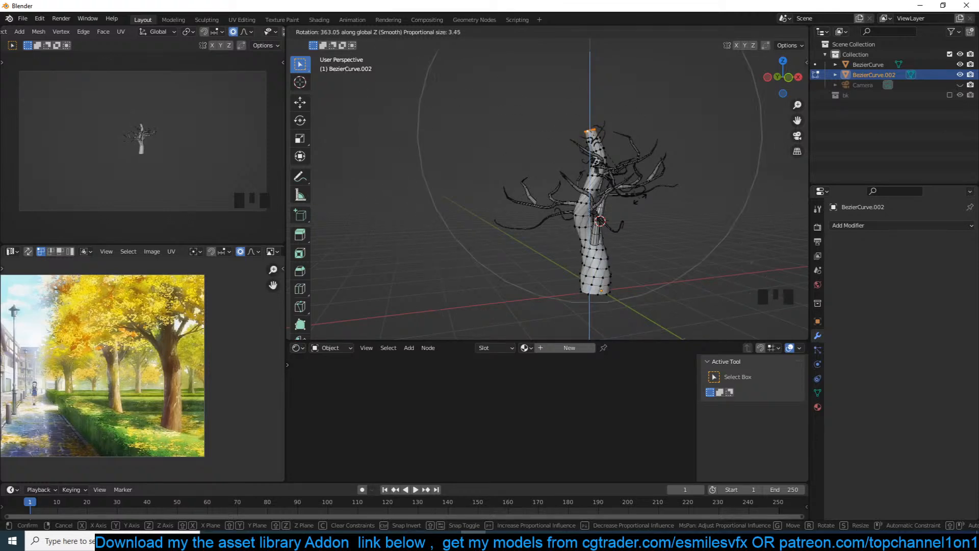
click(621, 225)
key(Tab)
key(grave)
middle_drag(621, 224, 714, 202)
scroll(620, 204, up, 3)
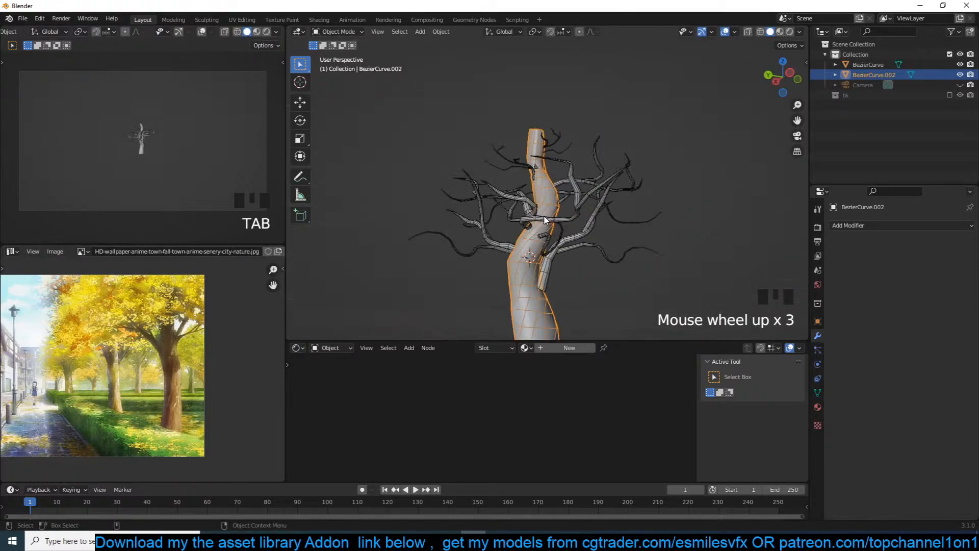
Taper the trunk by shrinking its top edge loop with proportional editing, and reposition that loop from the right view.
key(grave)
middle_drag(620, 204, 632, 230)
key(KP_7)
key(grave)
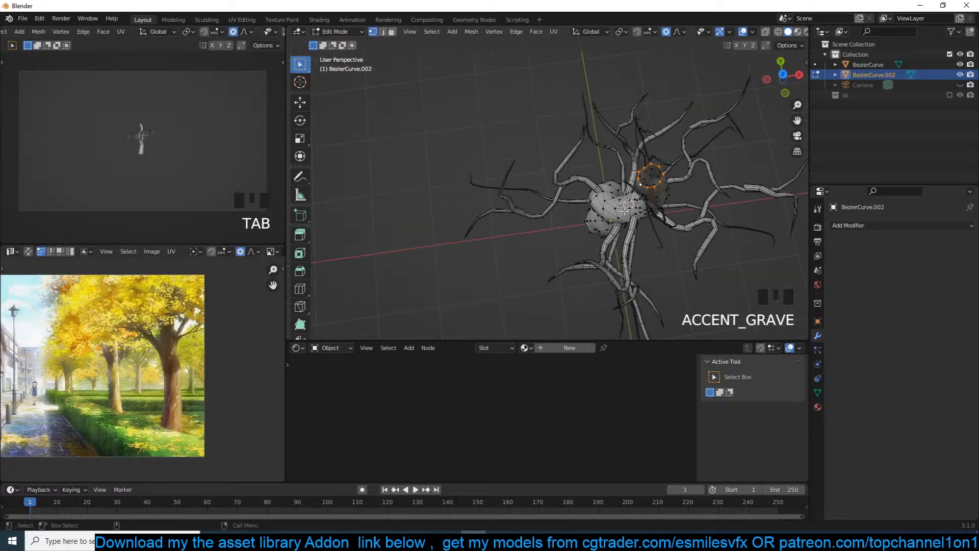
key(Tab)
key(KP_3)
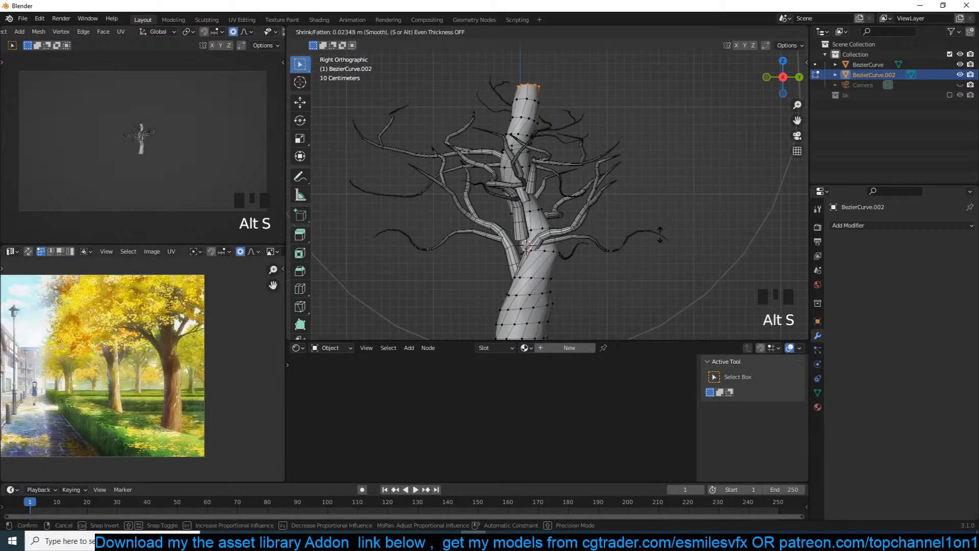
click(656, 211)
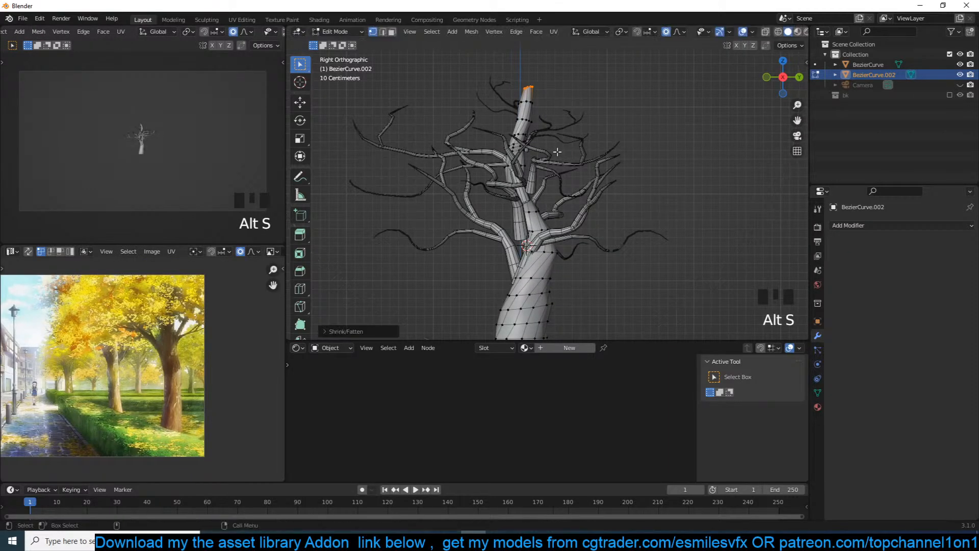
key(g)
click(537, 185)
key(Tab)
key(grave)
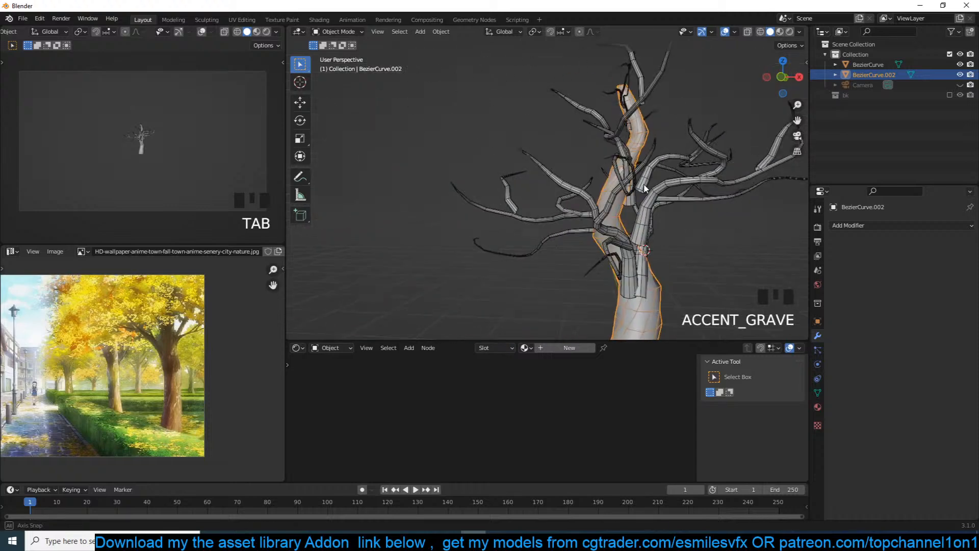
Move the branches closer to the twisted trunk and join both objects into one mesh.
key(grave)
click(640, 231)
key(grave)
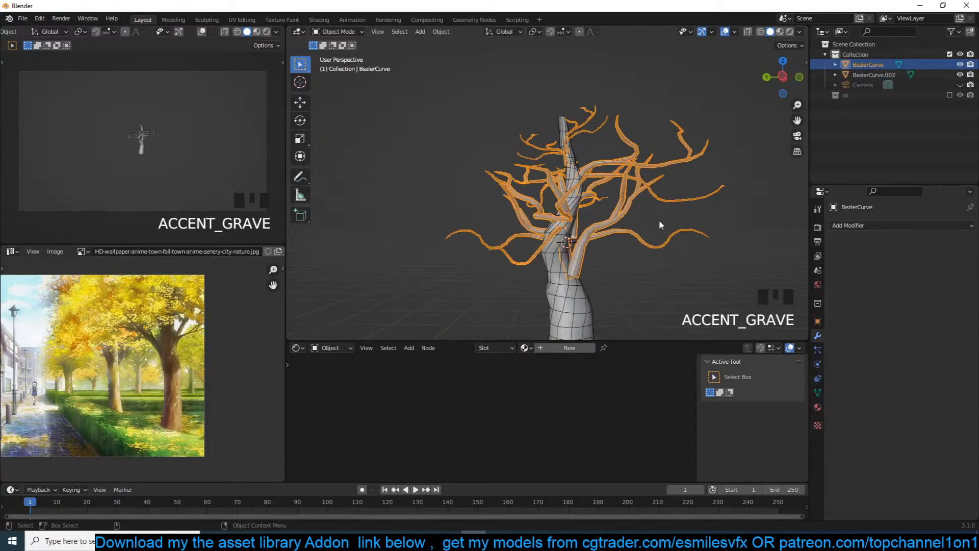
key(g)
click(579, 288)
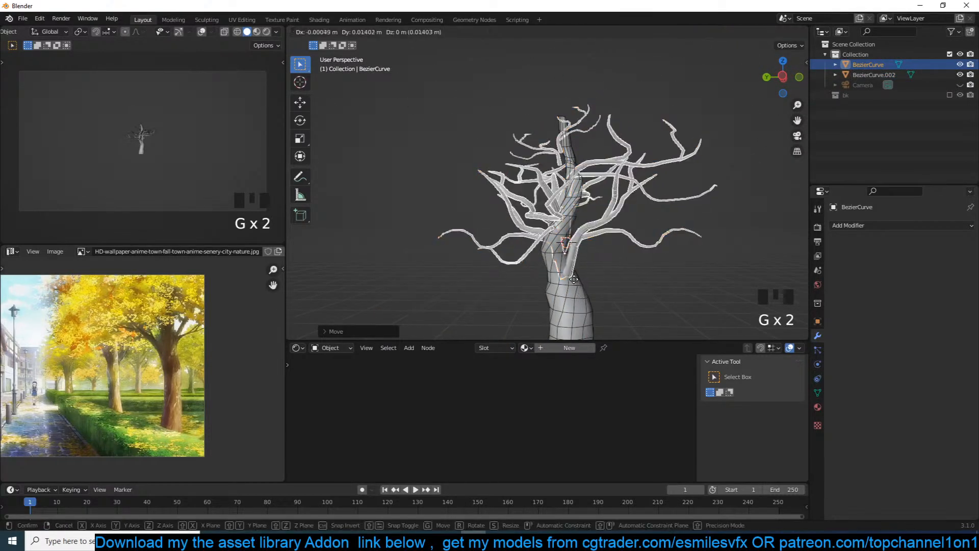
shift+click(578, 290)
key(ctrl+j)
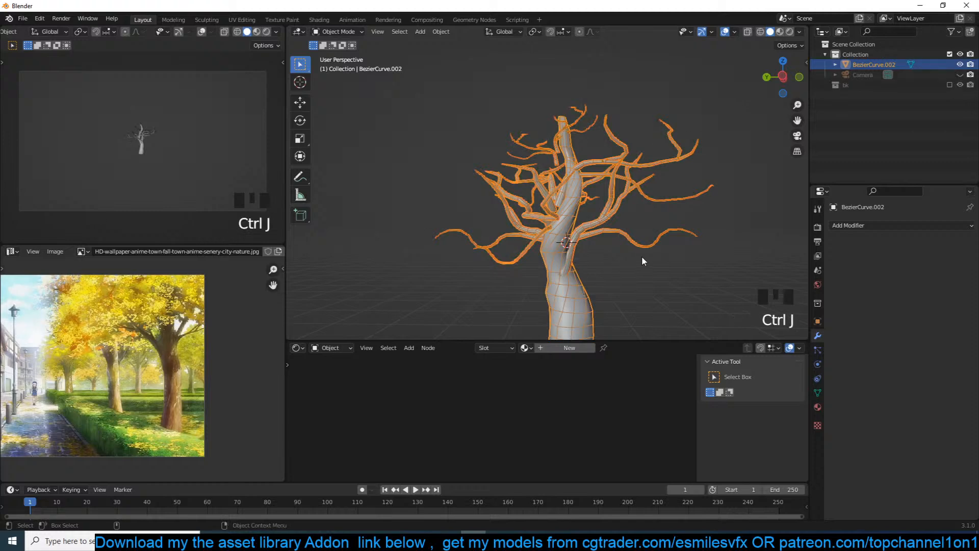
Deselect the joined tree and turn off the wireframe display in the viewport.
key(alt+a)
key(grave)
click(580, 233)
key(q)
click(581, 233)
key(grave)
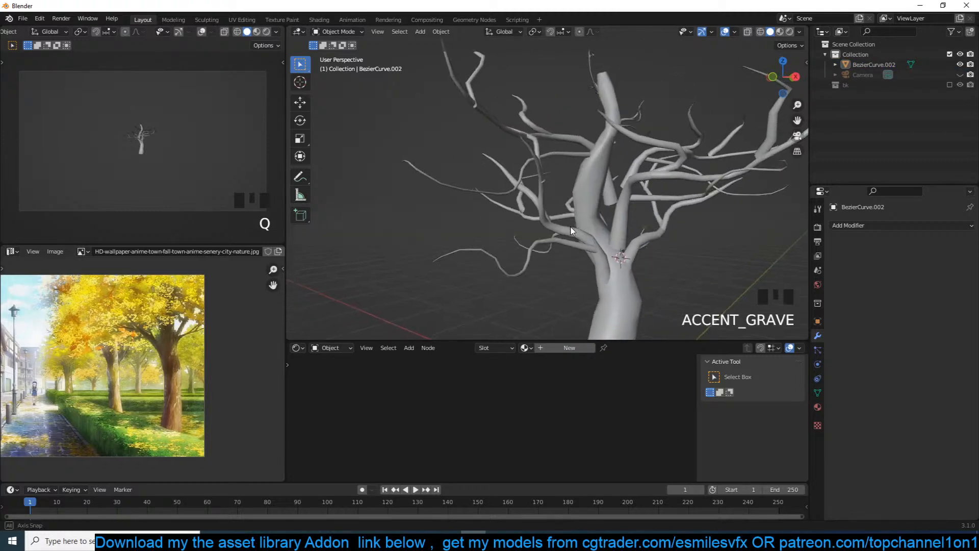
Enter Edit Mode on the tree, reveal any hidden geometry and clear the selection.
middle_drag(414, 267, 609, 171)
scroll(629, 218, up, 4)
key(Tab)
key(grave)
key(alt+h)
key(alt+a)
key(grave)
key(grave)
Select the open end loop of a floating branch beside the trunk and move it towards the trunk with proportional editing.
alt+click(609, 165)
key(grave)
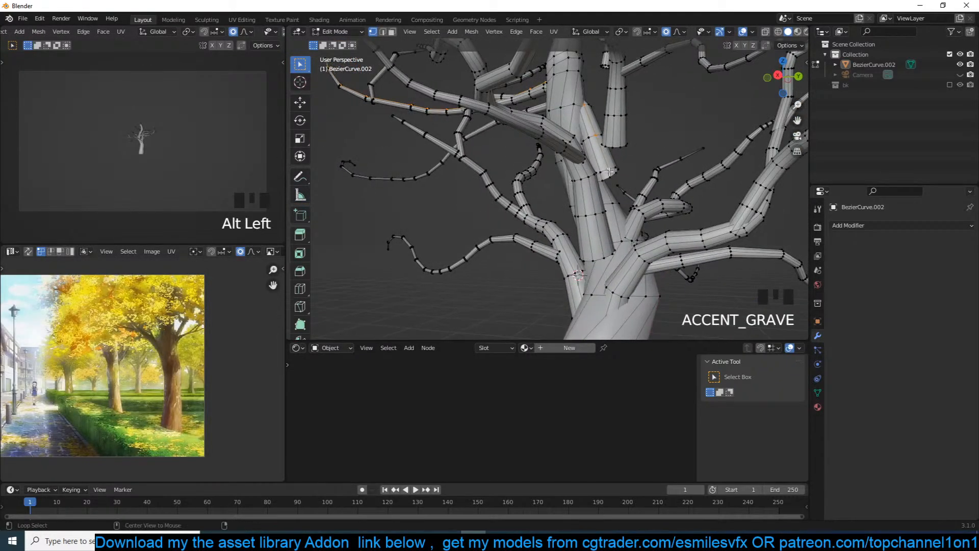
alt+click(617, 167)
alt+click(614, 174)
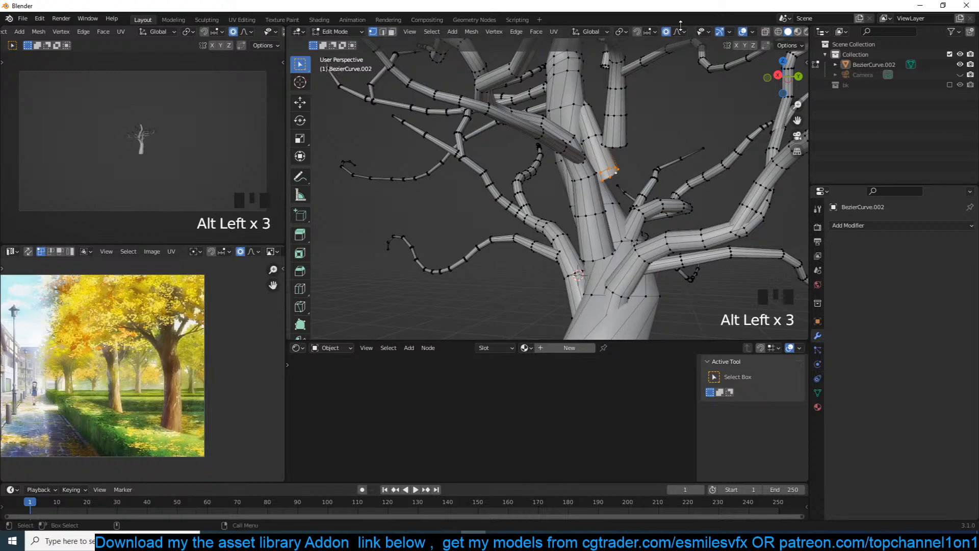
key(grave)
key(grave)
middle_drag(630, 189, 437, 144)
key(g)
click(556, 189)
key(grave)
key(grave)
key(g)
click(591, 184)
Move the open end loop of the next detached branch closer to the trunk.
key(grave)
alt+click(521, 133)
key(grave)
key(g)
click(483, 193)
key(grave)
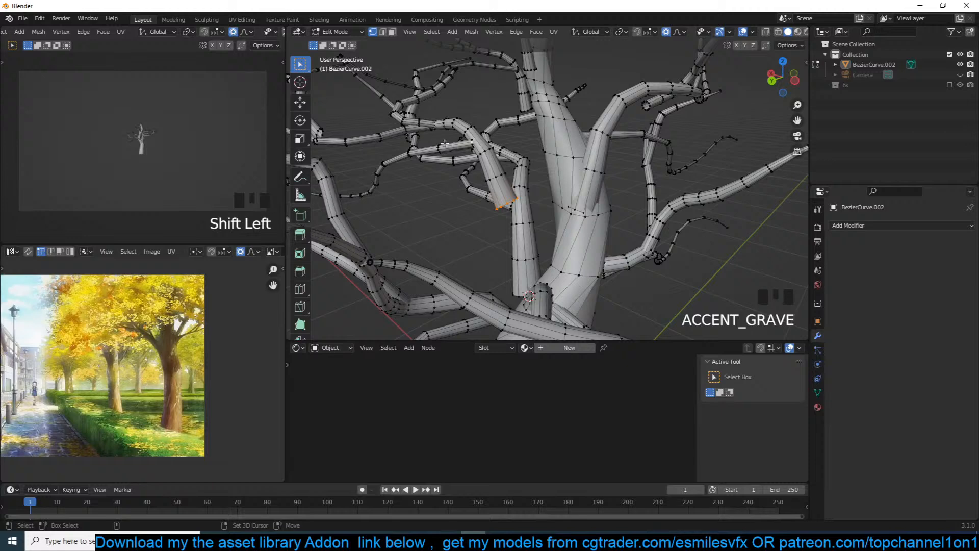
Reselect that branch's open end loop and extrude it towards the trunk.
middle_drag(497, 204, 496, 207)
alt+click(496, 207)
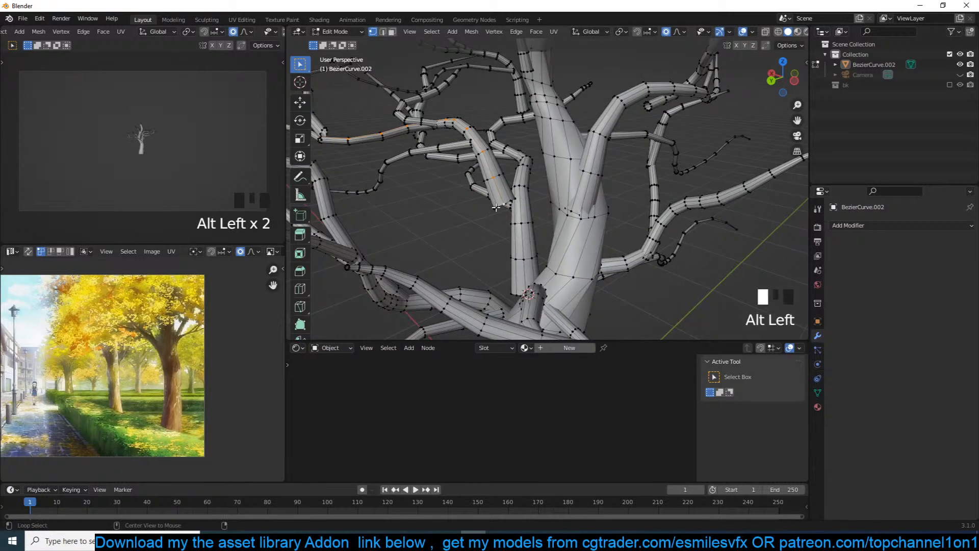
ctrl+right_click(549, 243)
key(grave)
Extrude the open bottom loop of the upright branch in front of the trunk down into the trunk.
middle_drag(549, 243, 656, 205)
alt+click(568, 286)
middle_drag(567, 286, 699, 290)
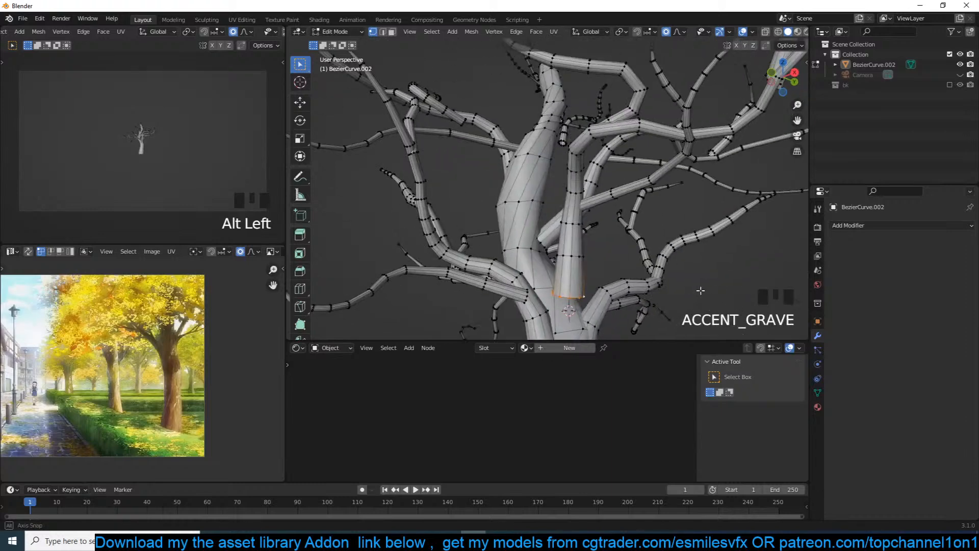
ctrl+right_click(571, 322)
key(grave)
middle_drag(571, 321, 414, 155)
Move, scale and rotate the base loop of the small twig so it attaches to the long side branch.
key(grave)
key(grave)
key(grave)
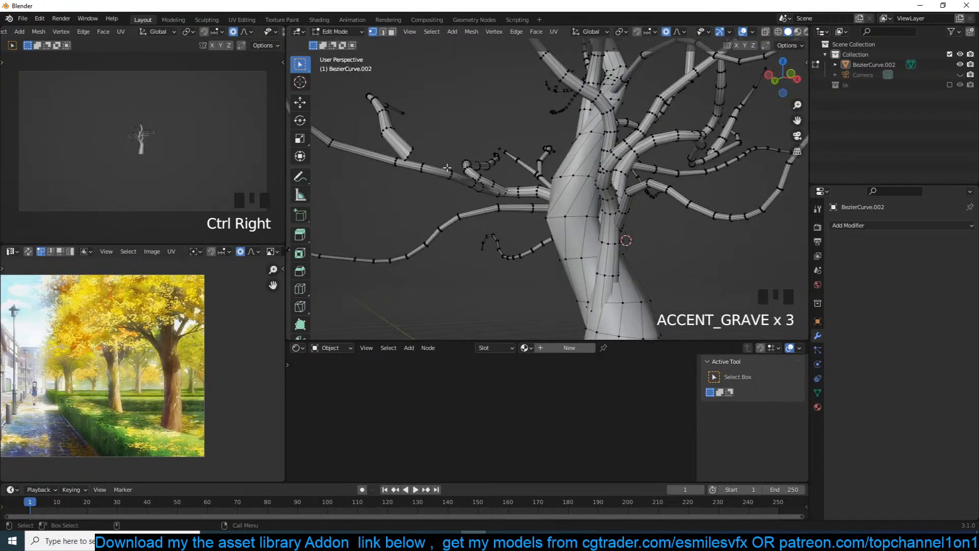
alt+click(414, 155)
key(g)
click(414, 156)
key(s)
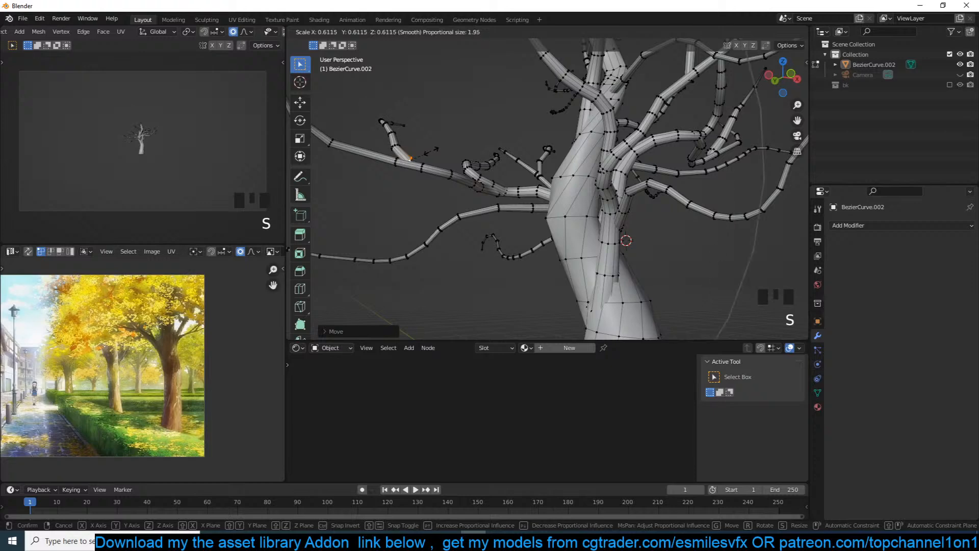
click(431, 168)
key(r)
click(433, 183)
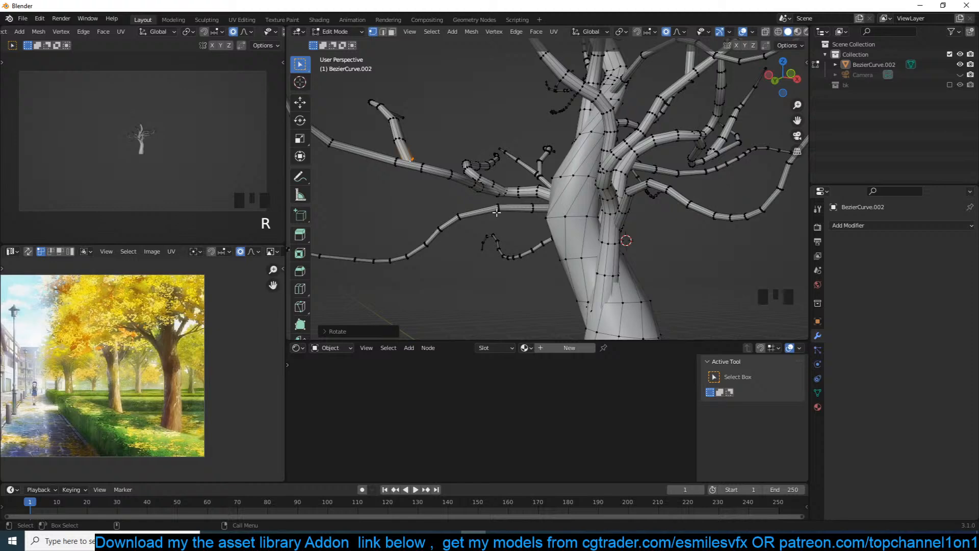
Select the open end loop of the upper branch hanging beside the trunk and extrude it towards the trunk.
shift+middle_drag(536, 178, 611, 165)
key(alt+a)
key(grave)
middle_drag(750, 179, 658, 184)
shift+middle_drag(445, 145, 503, 234)
scroll(503, 234, up, 9)
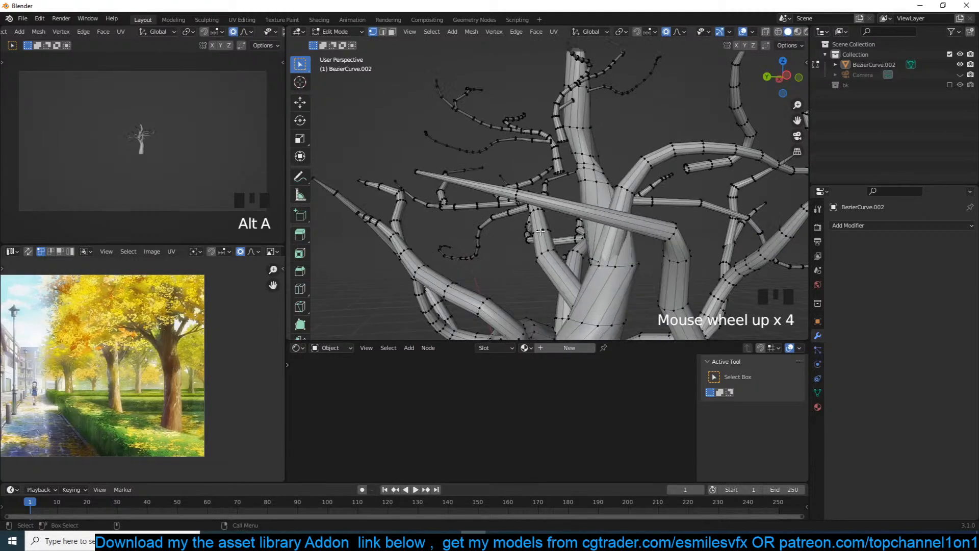
alt+click(562, 164)
alt+click(562, 164)
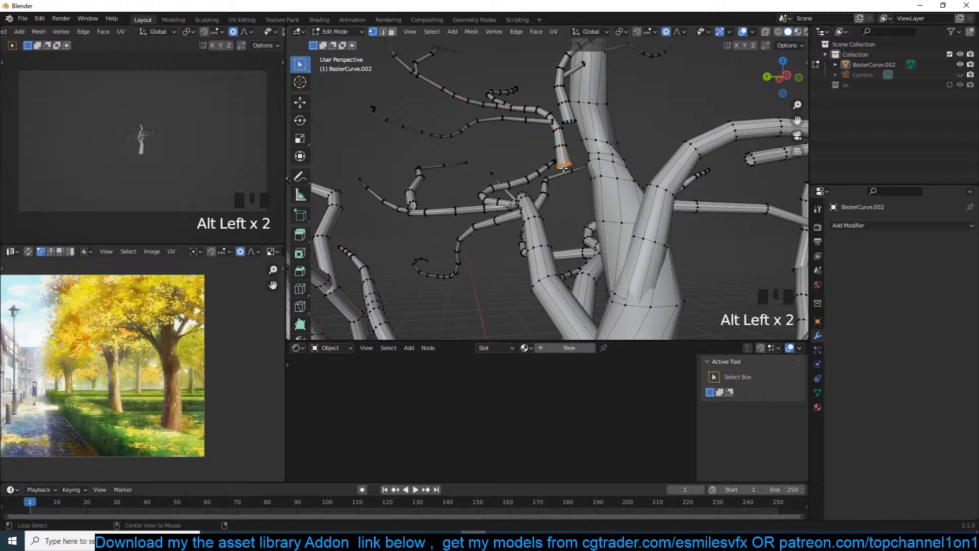
middle_drag(562, 164, 538, 165)
key(grave)
ctrl+right_click(509, 157)
Extrude the same upper branch once more into the trunk and scale its end loop.
key(grave)
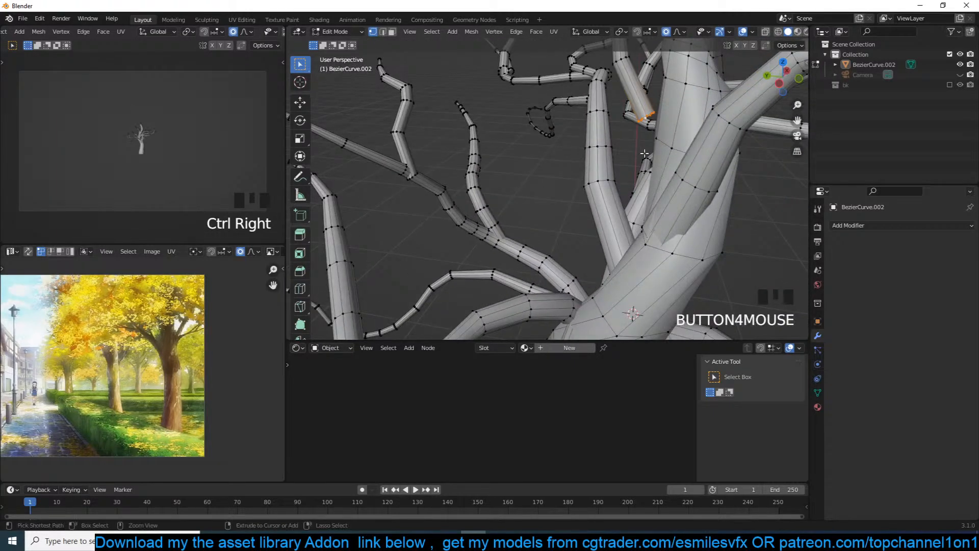
ctrl+right_click(663, 135)
scroll(663, 135, down, 3)
key(grave)
middle_drag(663, 135, 595, 112)
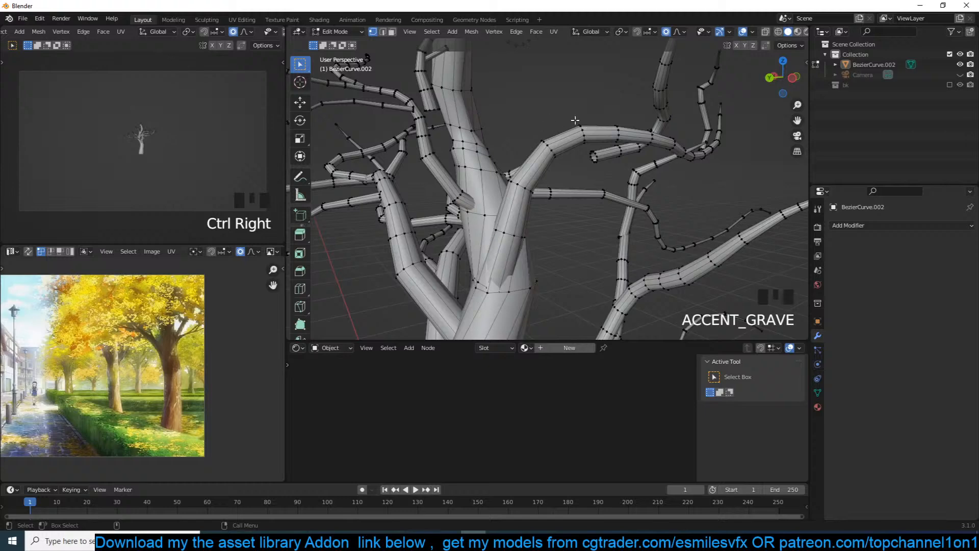
key(s)
click(429, 114)
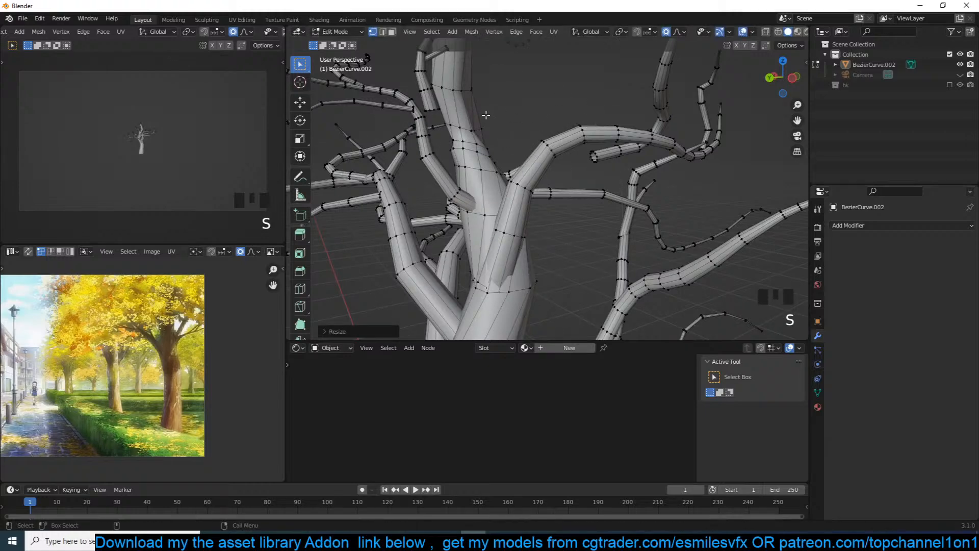
Extrude the open end loop of the neighbouring upper branch towards the trunk and move it into place.
alt+click(432, 111)
ctrl+right_click(463, 153)
key(grave)
middle_drag(462, 153, 525, 184)
key(grave)
shift+middle_drag(388, 204, 500, 229)
key(g)
click(405, 219)
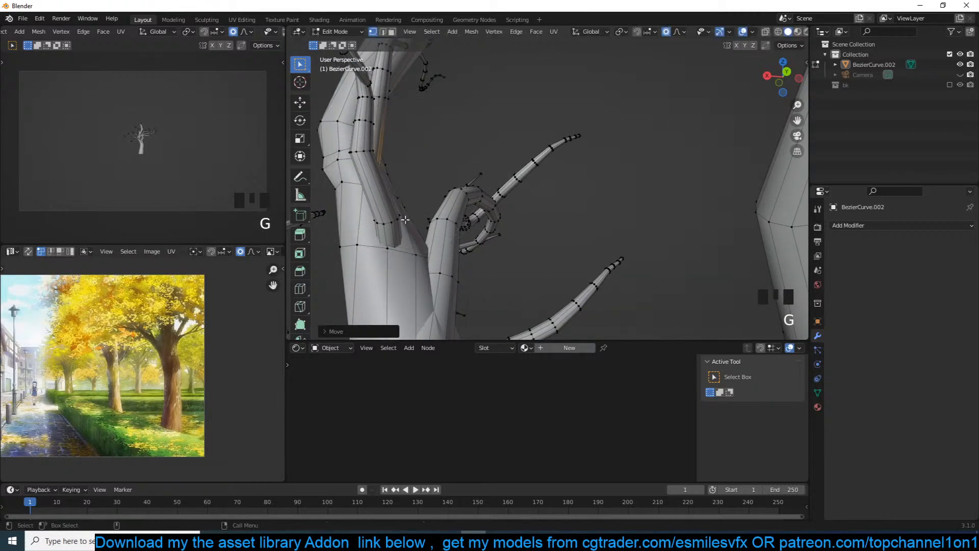
Return to Object Mode and inspect how the branches connect to the trunk from several angles.
scroll(405, 219, down, 7)
key(grave)
middle_drag(405, 220, 620, 224)
key(Tab)
key(grave)
scroll(671, 240, up, 4)
scroll(693, 241, down, 3)
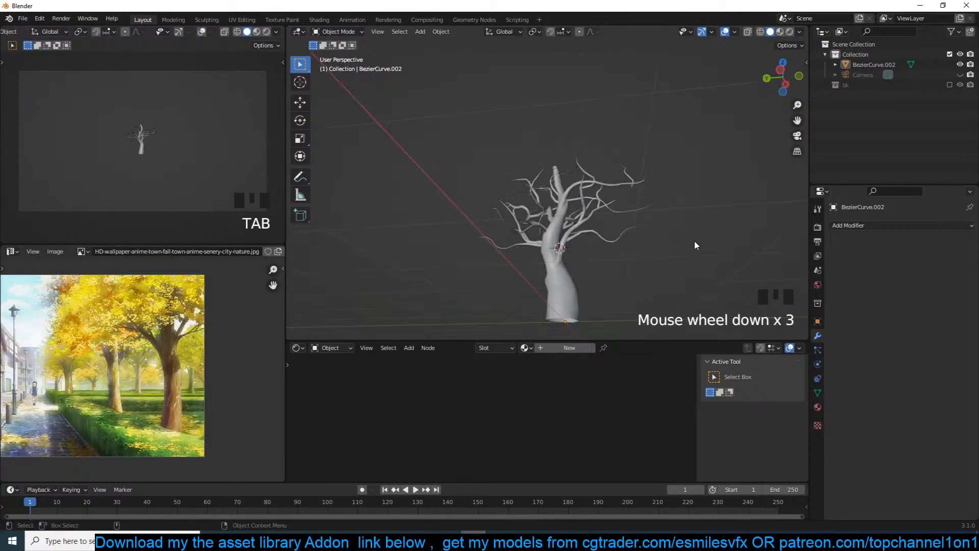
scroll(678, 265, up, 4)
scroll(676, 271, up, 5)
key(grave)
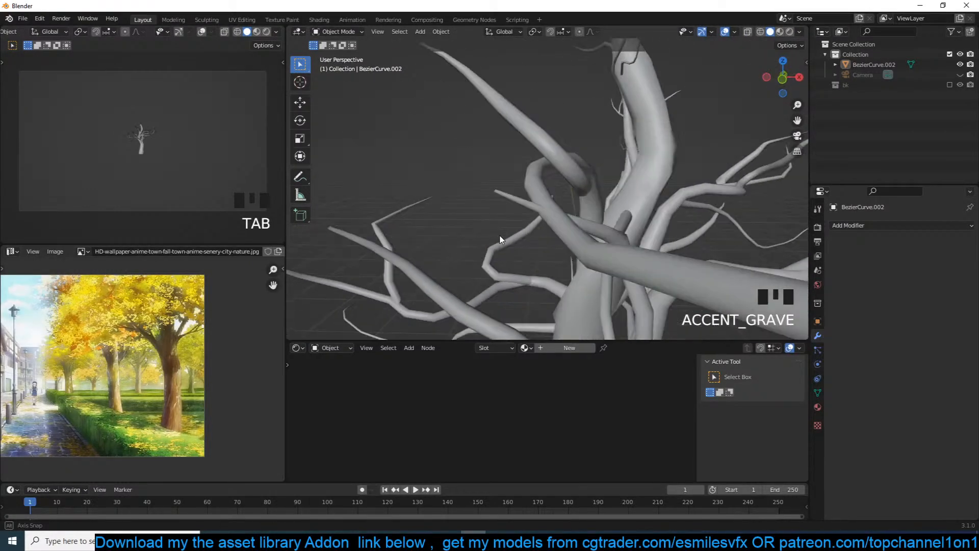
Enter Edit Mode, select the open end loop of the loose branch beside the upper trunk and extrude it towards the trunk.
key(grave)
key(Tab)
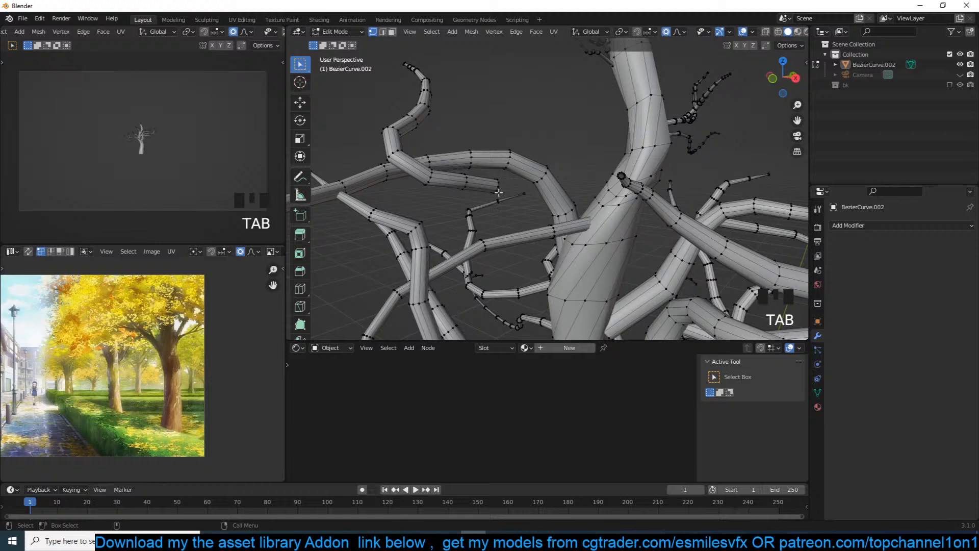
alt+click(498, 190)
ctrl+right_click(554, 204)
key(grave)
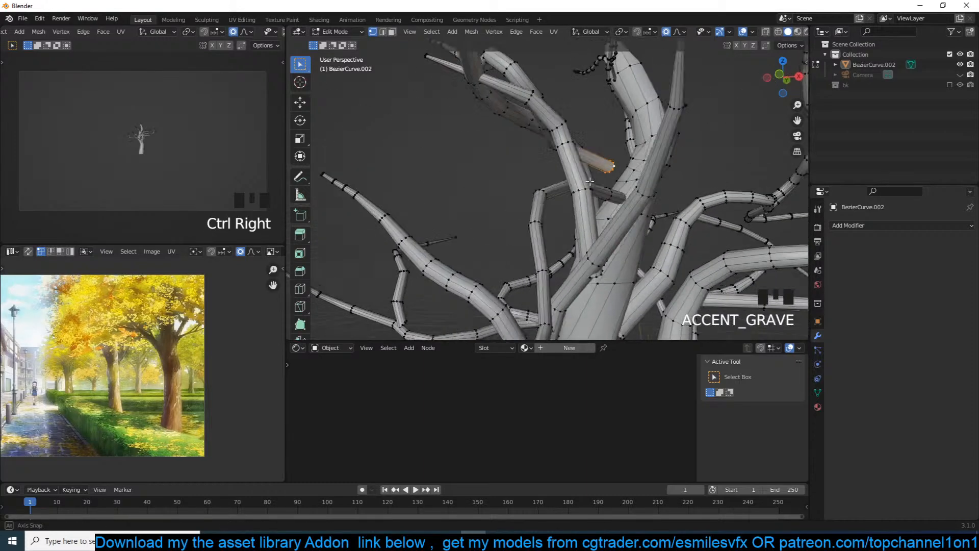
click(600, 178)
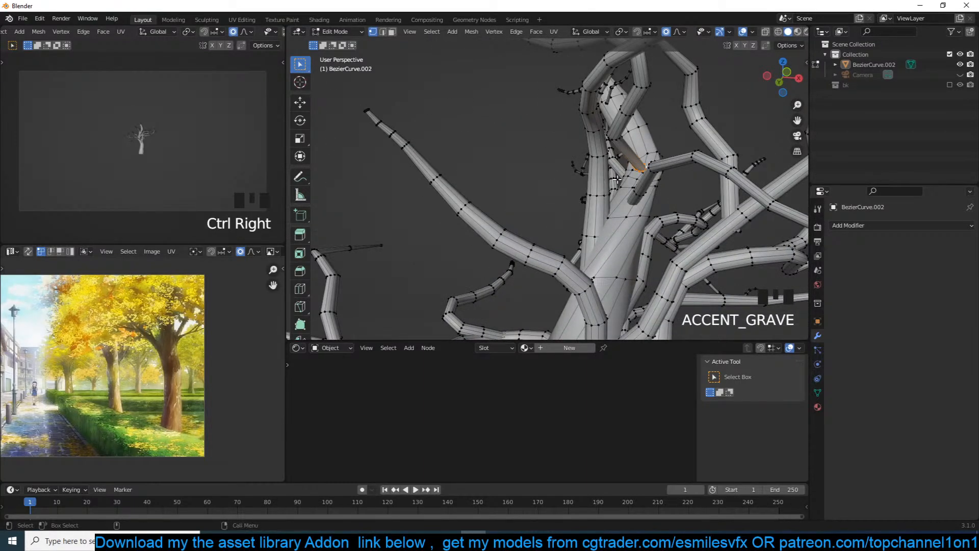
Undo the last change and move the branch's end loop closer to the trunk.
key(ctrl+z)
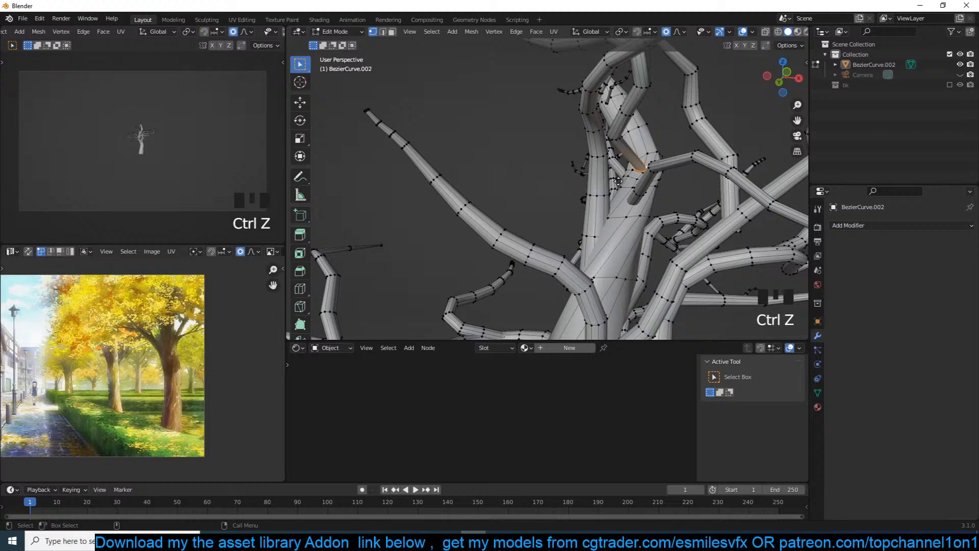
key(g)
click(615, 180)
key(grave)
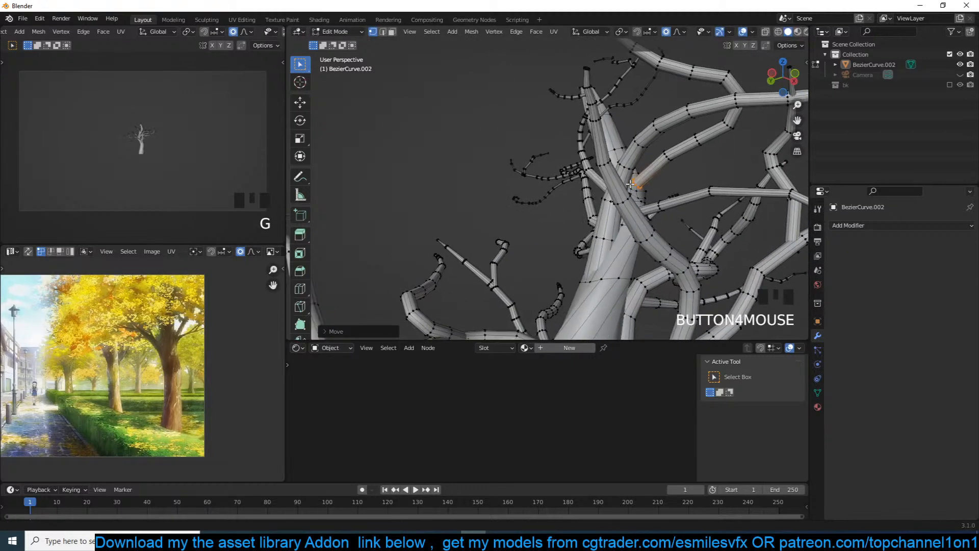
Extrude the branch's end loop one more segment towards the neighbouring thick limb.
scroll(630, 185, down, 4)
key(grave)
ctrl+right_click(709, 174)
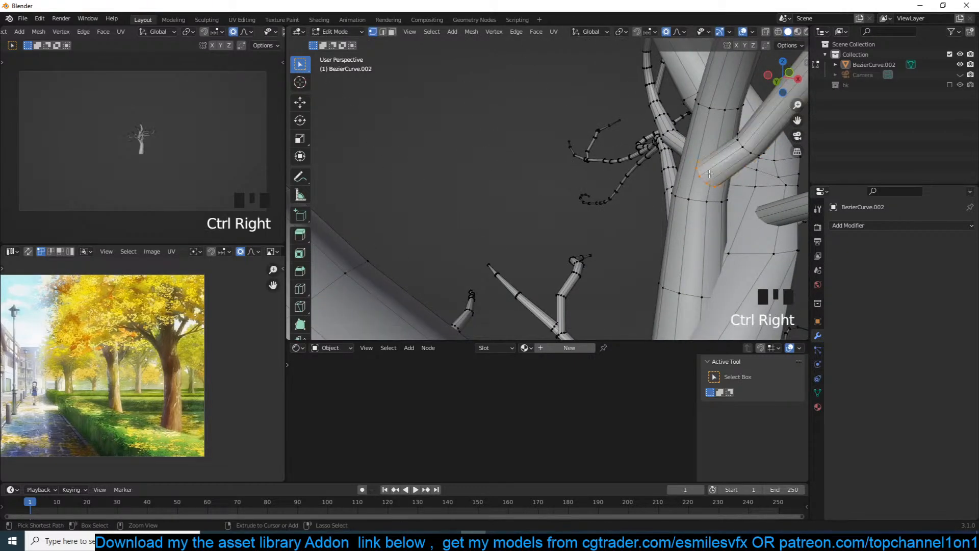
key(grave)
key(grave)
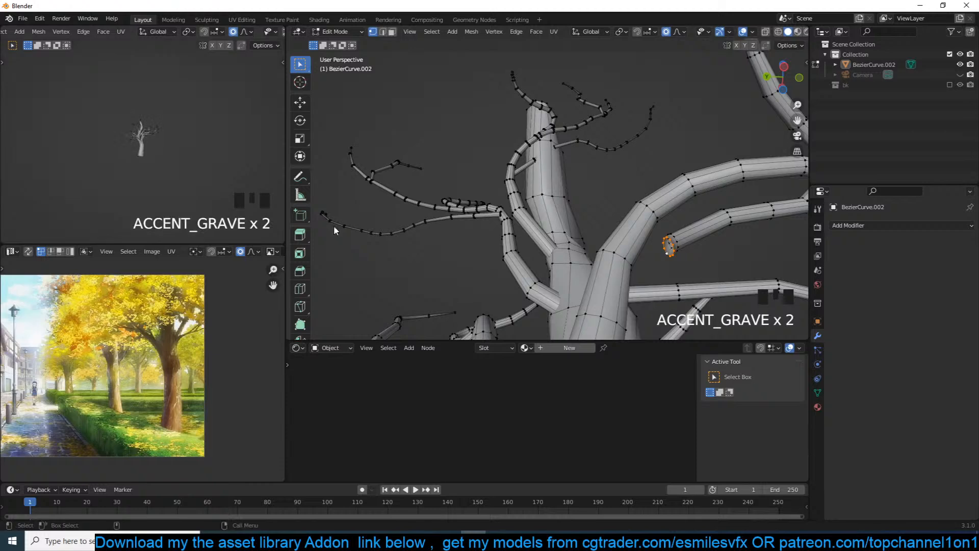
Frame the tree from the front in the second viewport and move the branch's end loop into the thick limb with proportional editing.
scroll(208, 196, up, 8)
key(KP_1)
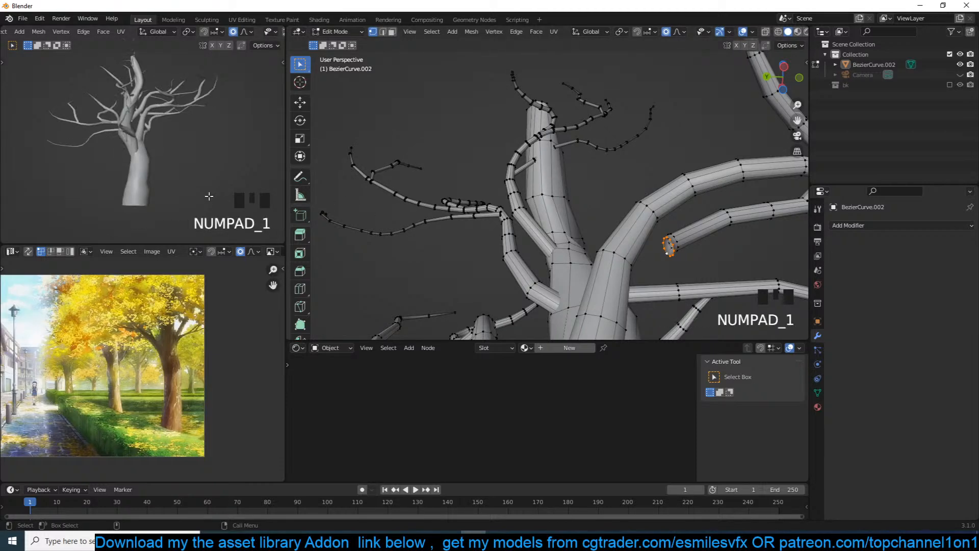
key(grave)
scroll(637, 286, down, 1)
key(grave)
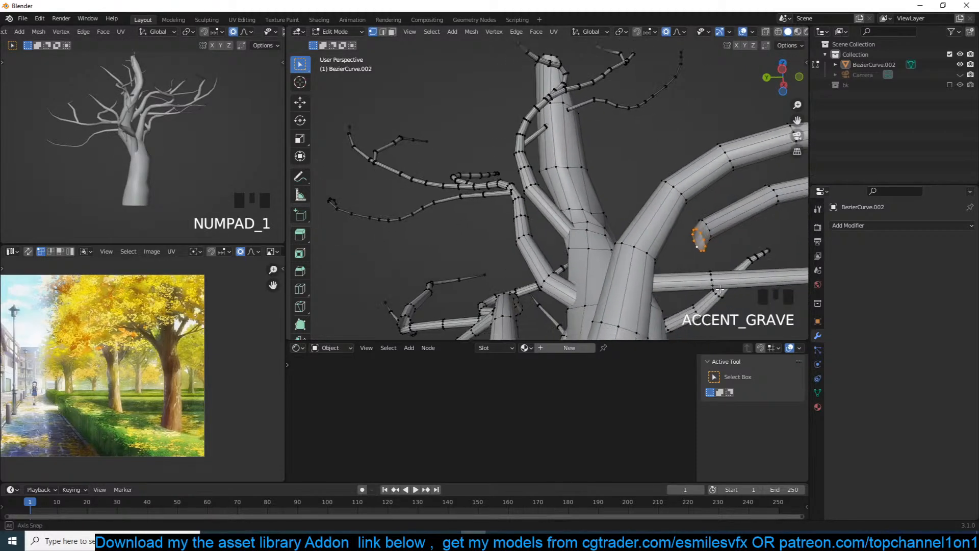
key(g)
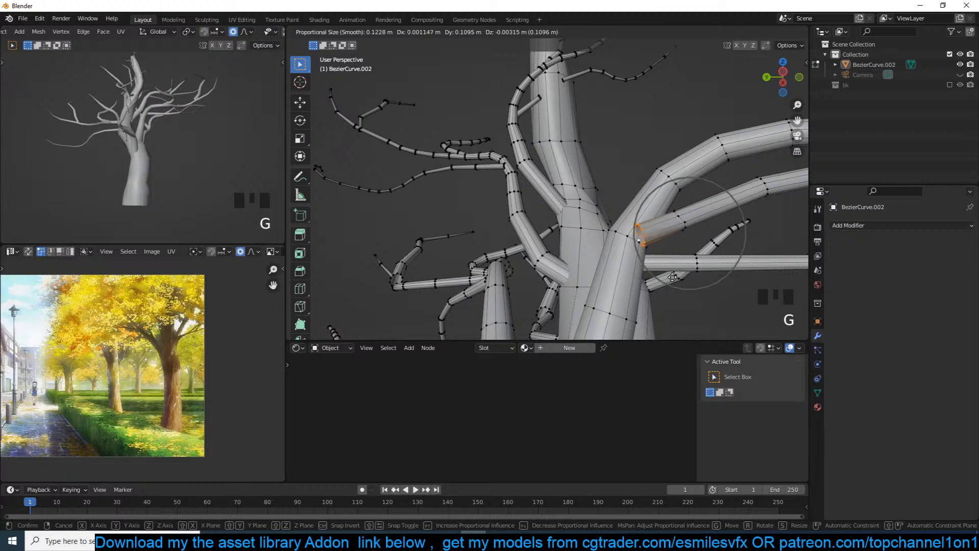
click(688, 277)
key(grave)
key(grave)
key(grave)
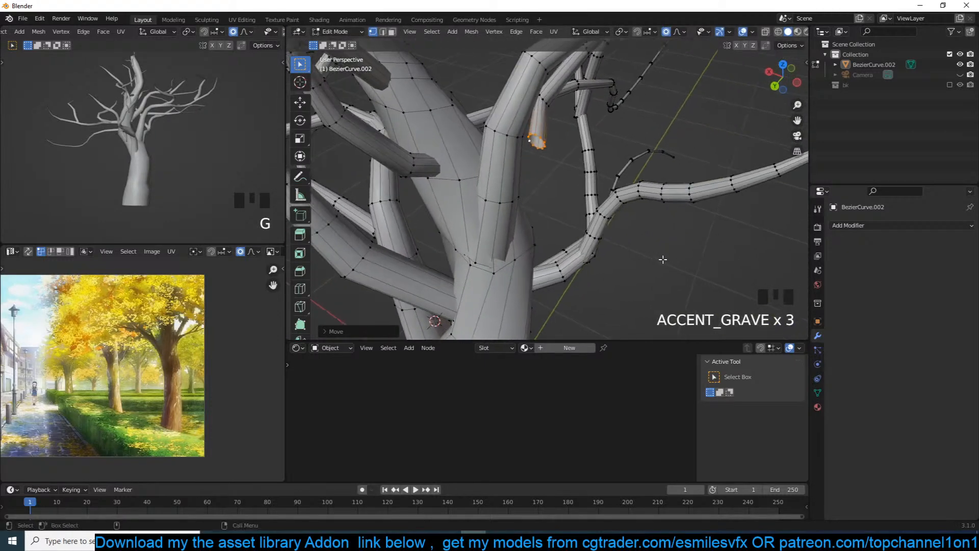
Return to Object Mode, look over the whole tree and select it.
key(Tab)
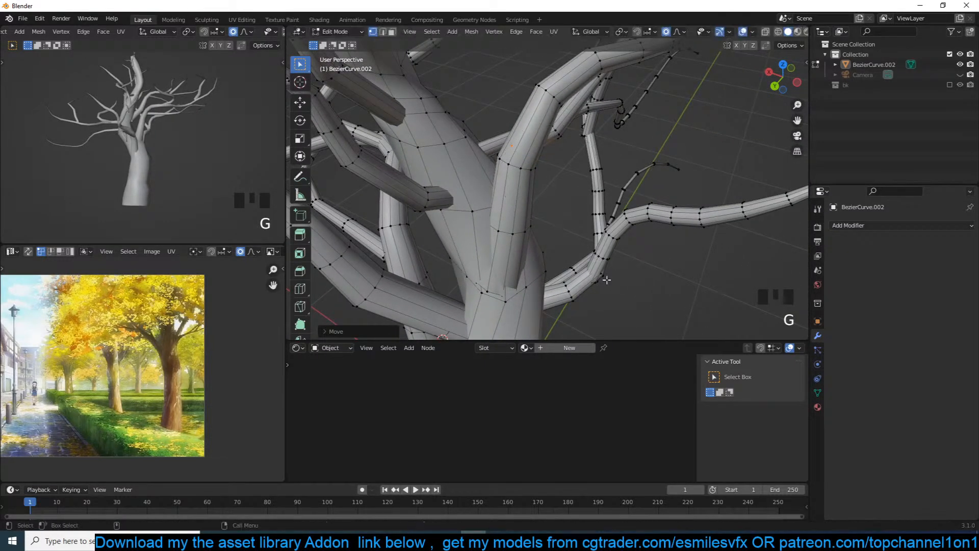
key(grave)
scroll(575, 261, down, 4)
scroll(575, 262, up, 3)
ctrl+click(571, 246)
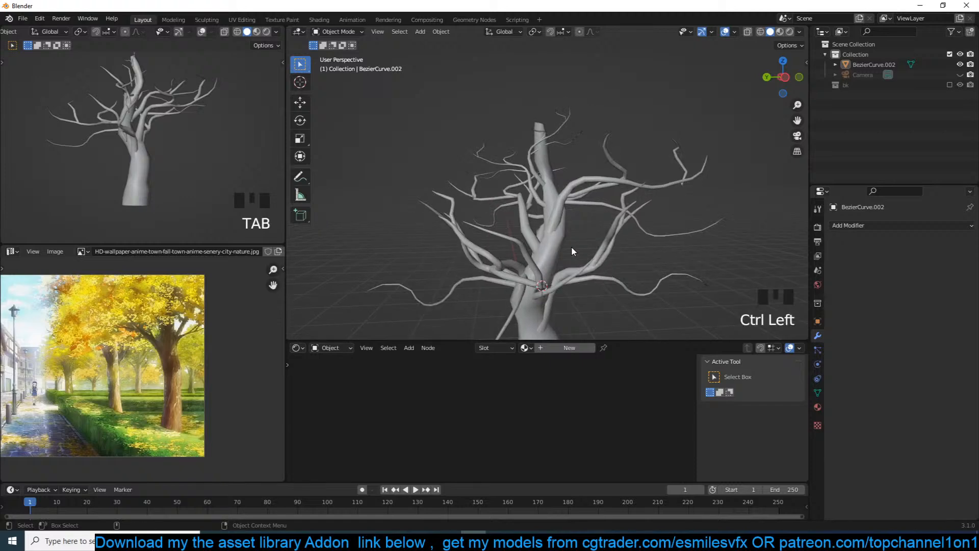
click(556, 233)
Start saving the file, create a folder named anime town 5 inside the may folder and open it.
key(ctrl+s)
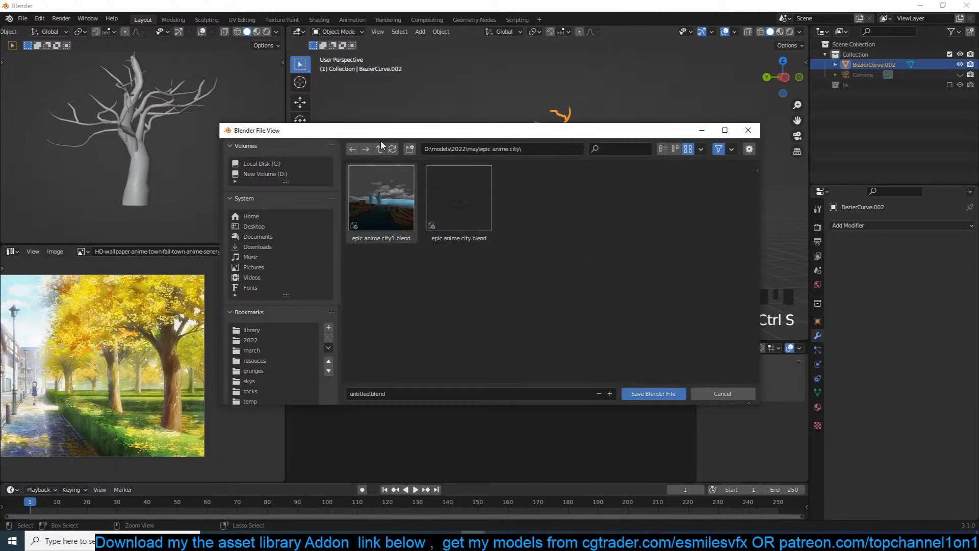
click(380, 147)
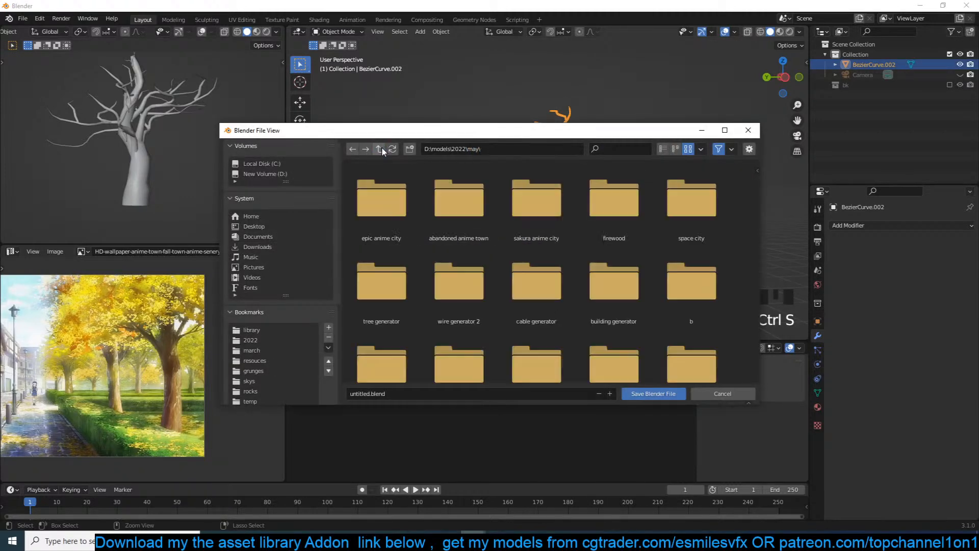
click(409, 150)
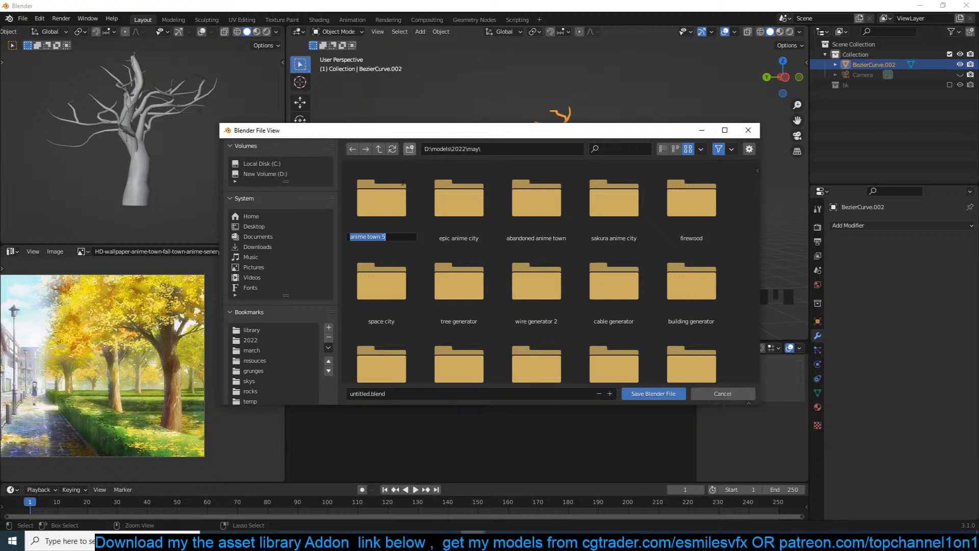
key(ctrl+c)
key(Return)
double_click(394, 210)
Name the file anime town 5.blend and save it in the new folder.
click(451, 394)
key(ctrl+v)
key(Return)
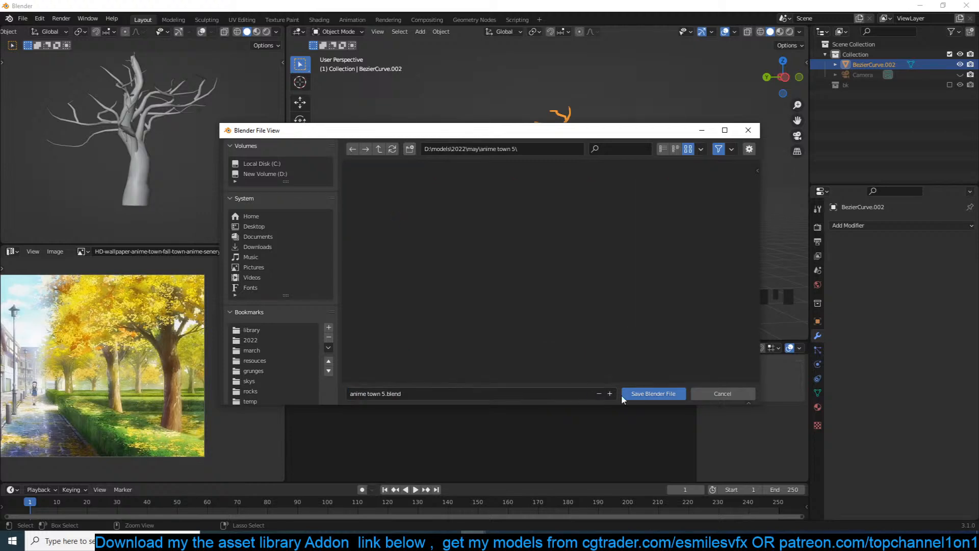
click(623, 394)
View the tree from the front and give it a new material.
scroll(605, 205, down, 2)
key(KP_1)
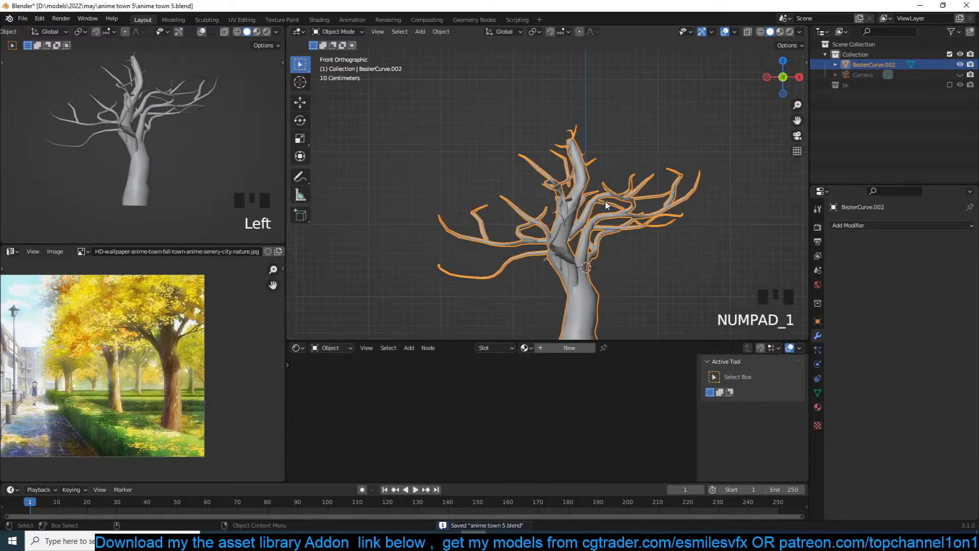
scroll(611, 153, down, 3)
scroll(611, 168, up, 3)
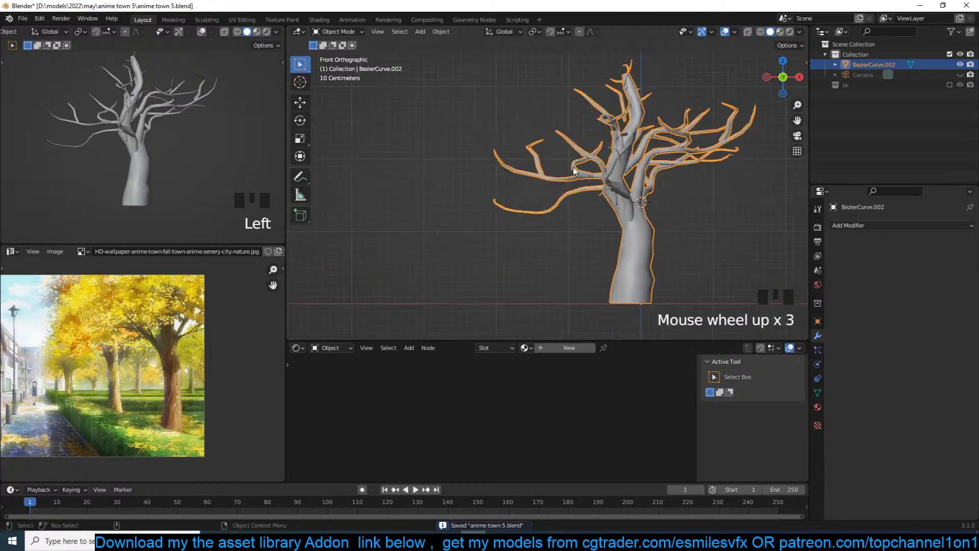
scroll(636, 192, down, 3)
click(586, 336)
click(569, 347)
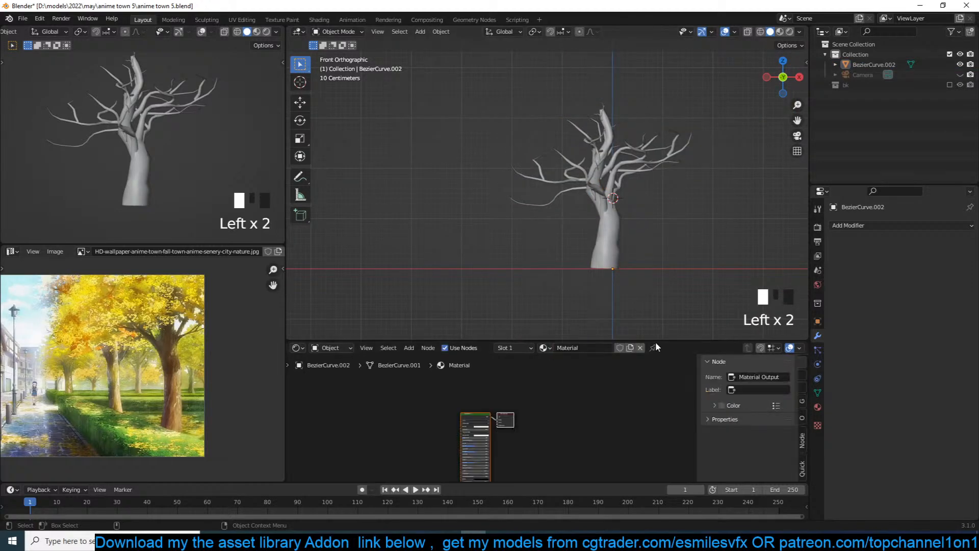
Enlarge the node editor area and select the material's Principled BSDF node.
drag(655, 340, 648, 293)
scroll(589, 353, up, 9)
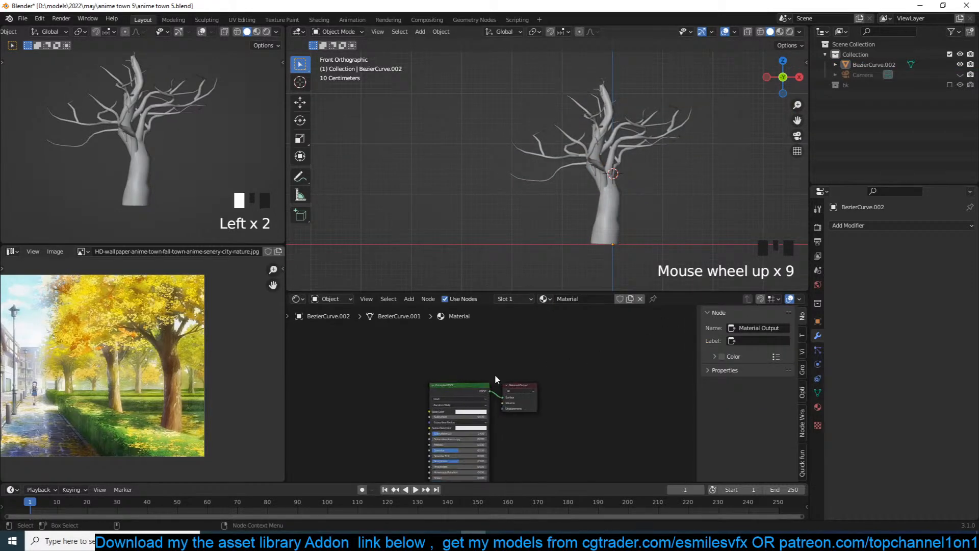
click(469, 396)
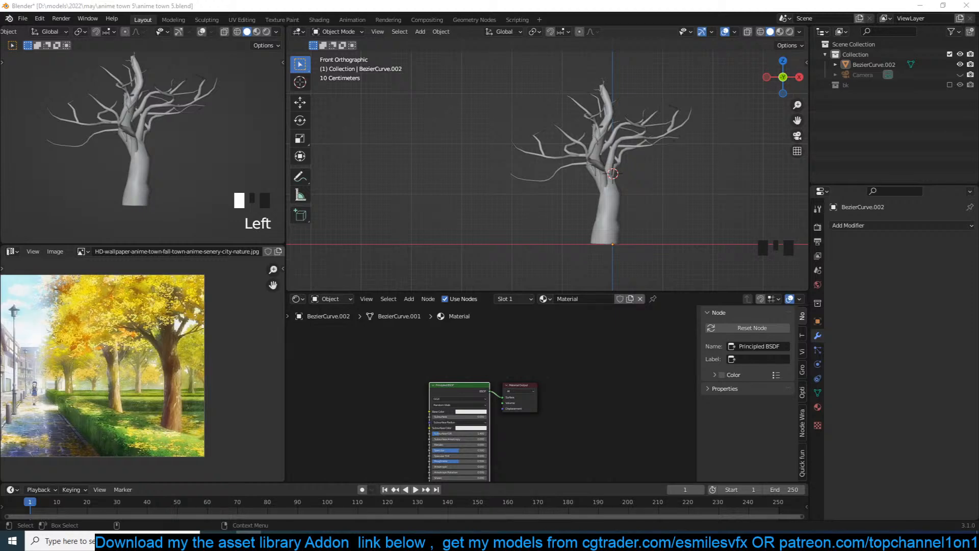
Switch to File Explorer, check the textures in the Bark001_2K-JPG folder and open the tree bark folder.
drag(978, 316, 468, 97)
double_click(468, 97)
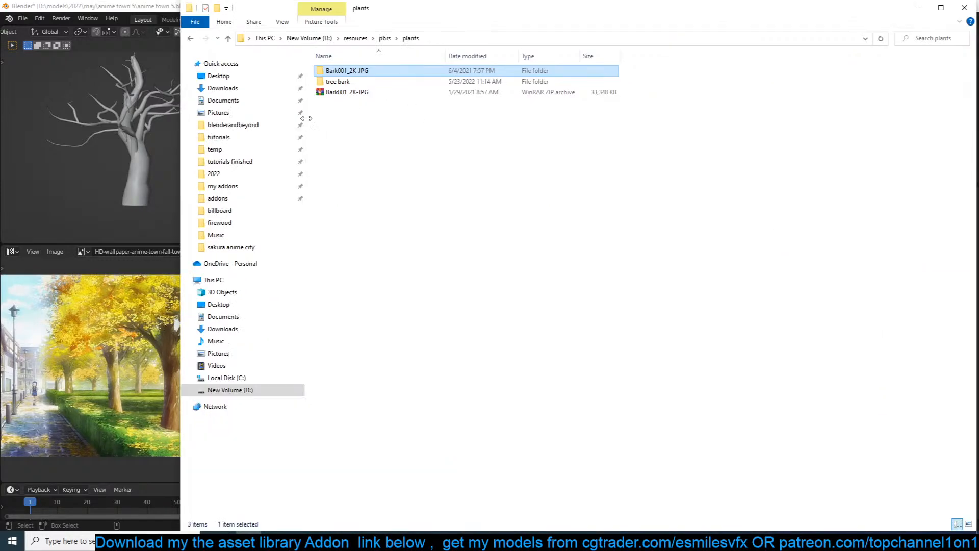
double_click(346, 71)
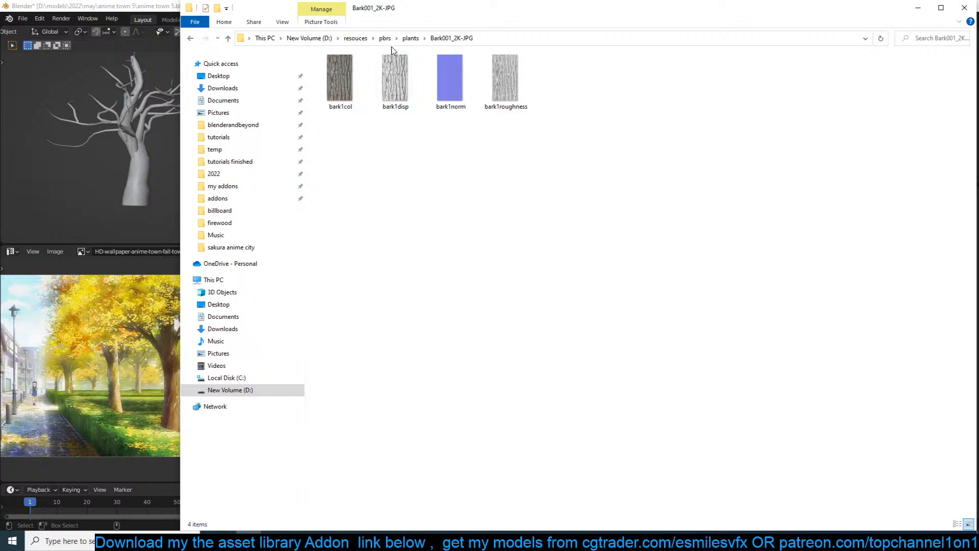
click(410, 39)
double_click(375, 81)
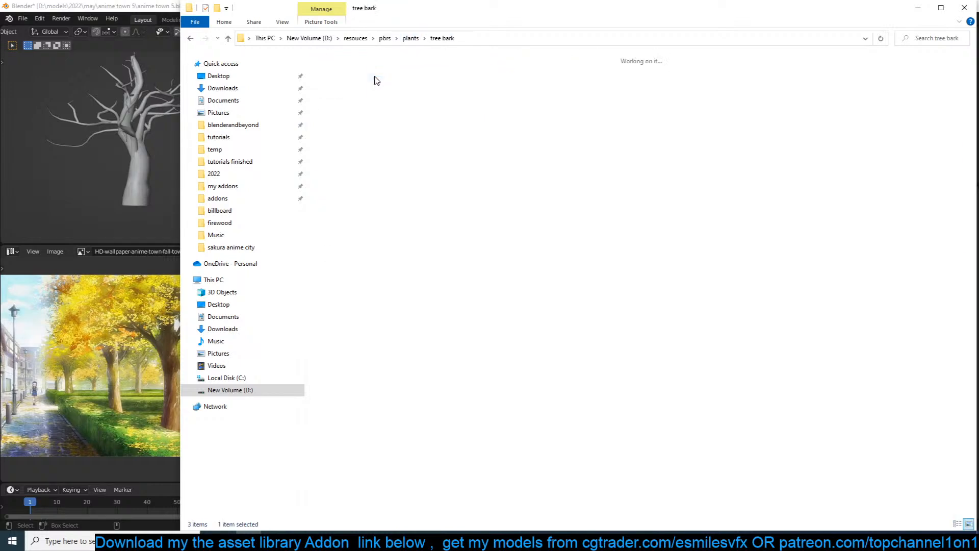
Select the five Bark001_2K texture maps from Color to Roughness and go back to the plants folder.
click(345, 98)
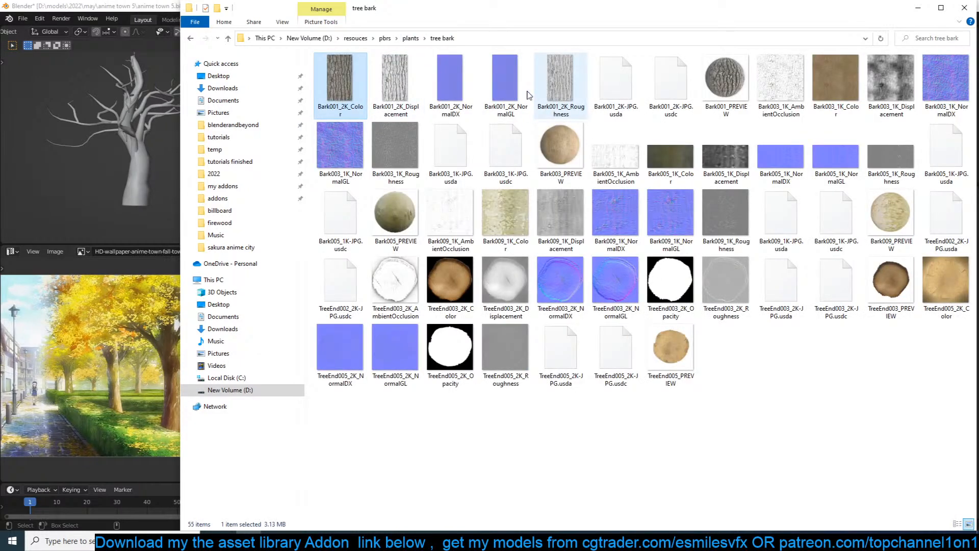
shift+click(572, 91)
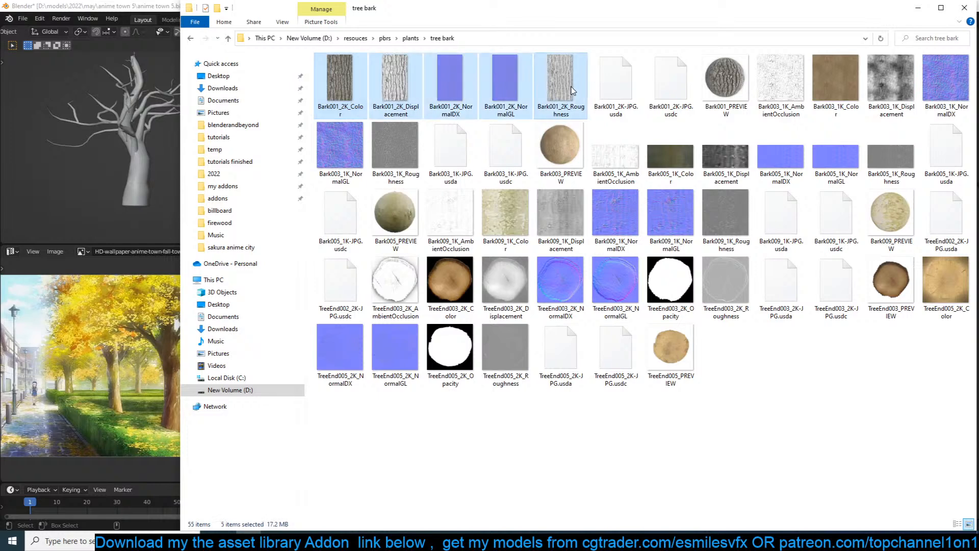
click(411, 39)
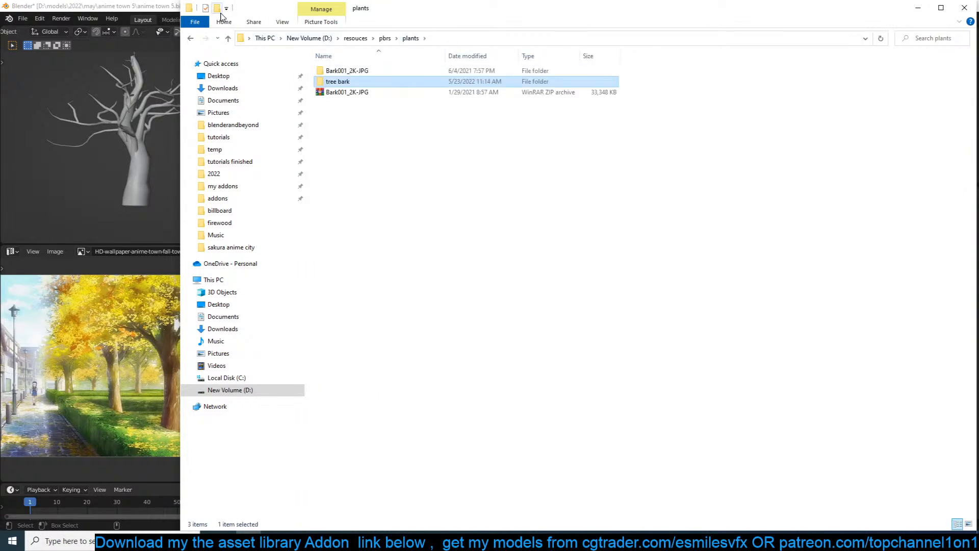
Create folders named 3 and 4 inside the tree bark folder for the separate bark texture sets.
double_click(338, 82)
right_click(595, 309)
click(715, 317)
text(3-4)
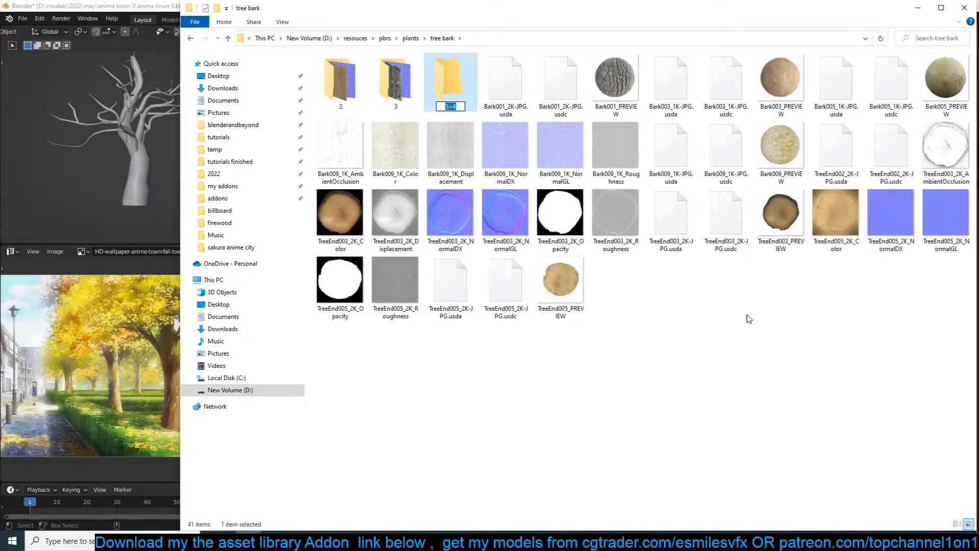
key(Return)
Move the Bark009_1K color, displacement, normal and roughness maps into folder 4 and return to the tree bark folder.
double_click(432, 79)
key(ctrl+v)
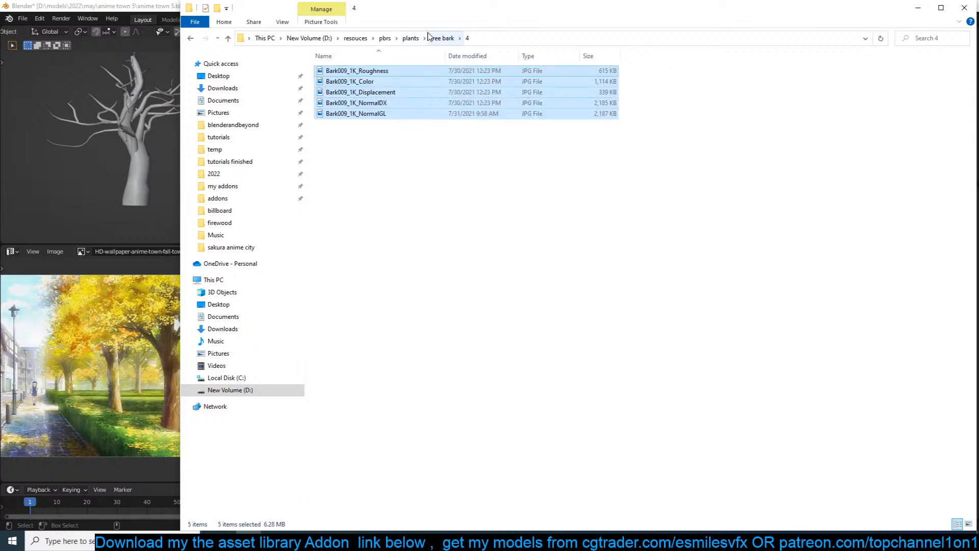
click(424, 39)
click(442, 38)
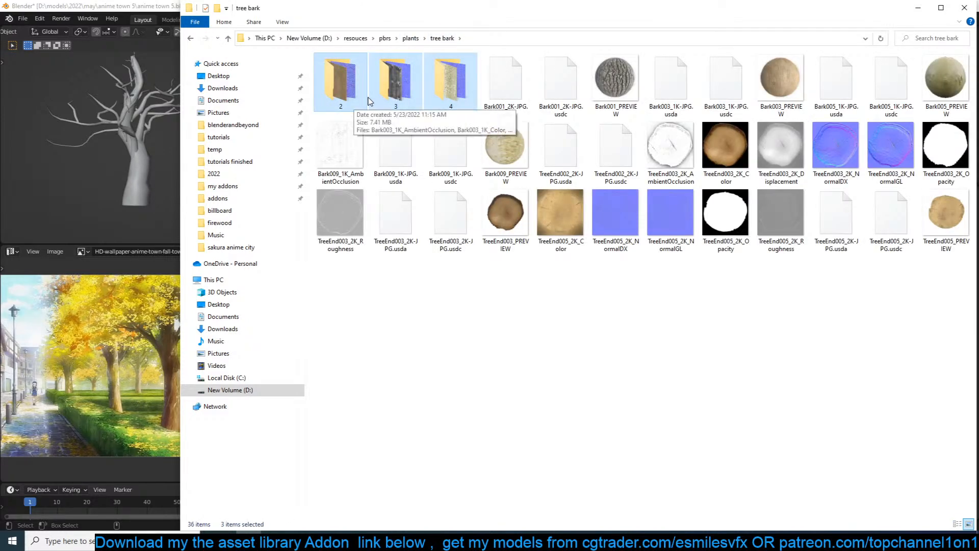
Move folders 2, 3 and 4 into the plants folder and switch back to Blender.
click(411, 38)
key(ctrl+v)
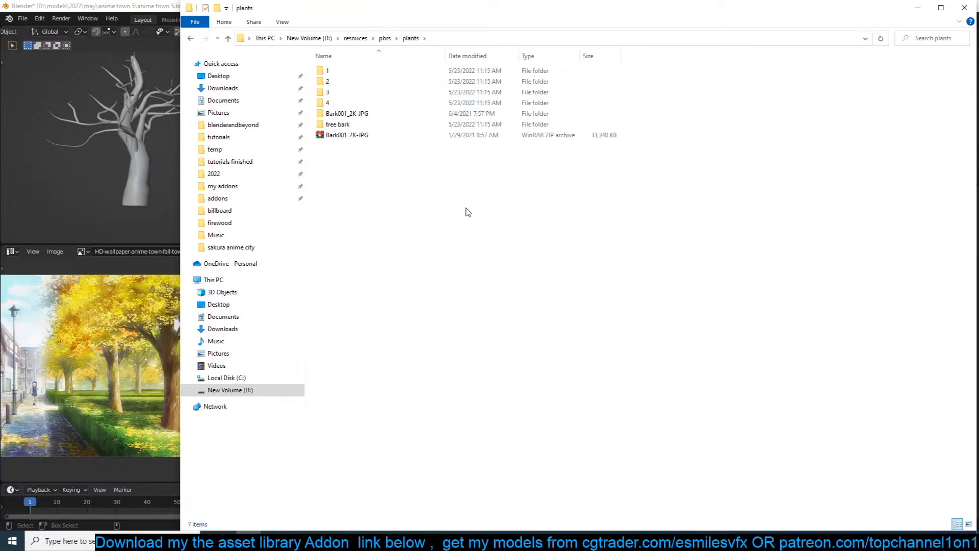
click(918, 8)
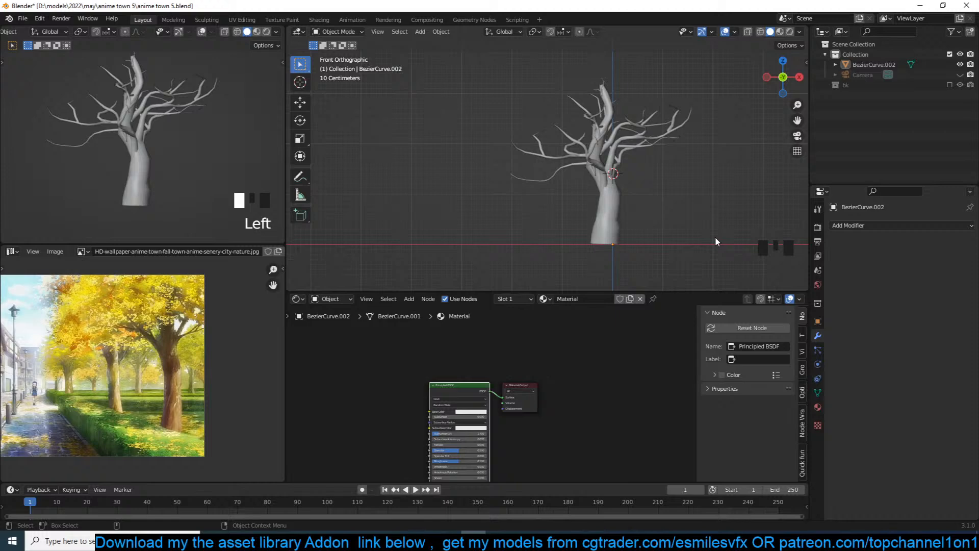
Select the tree mesh and open the Texture Folders v1.2 add-on.
click(587, 238)
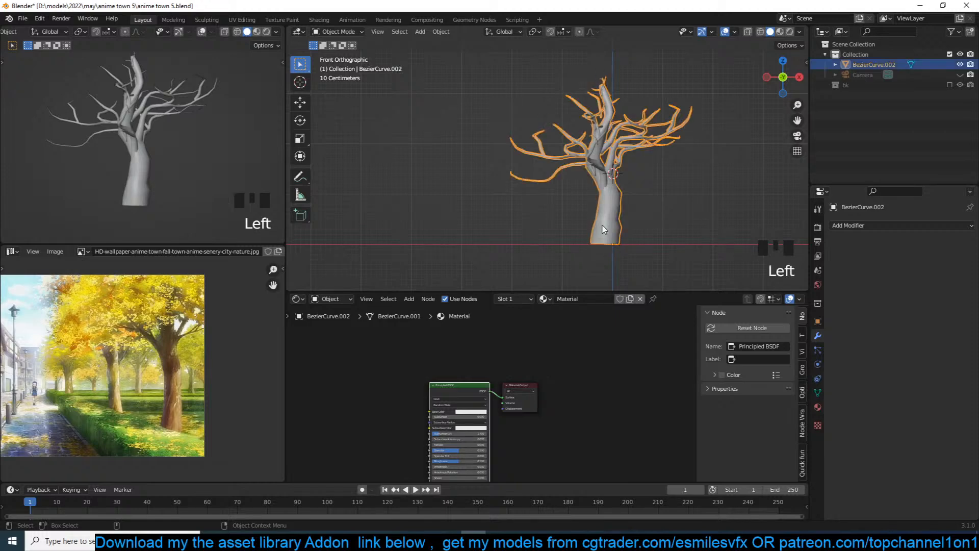
scroll(593, 236, up, 2)
middle_drag(494, 364, 519, 347)
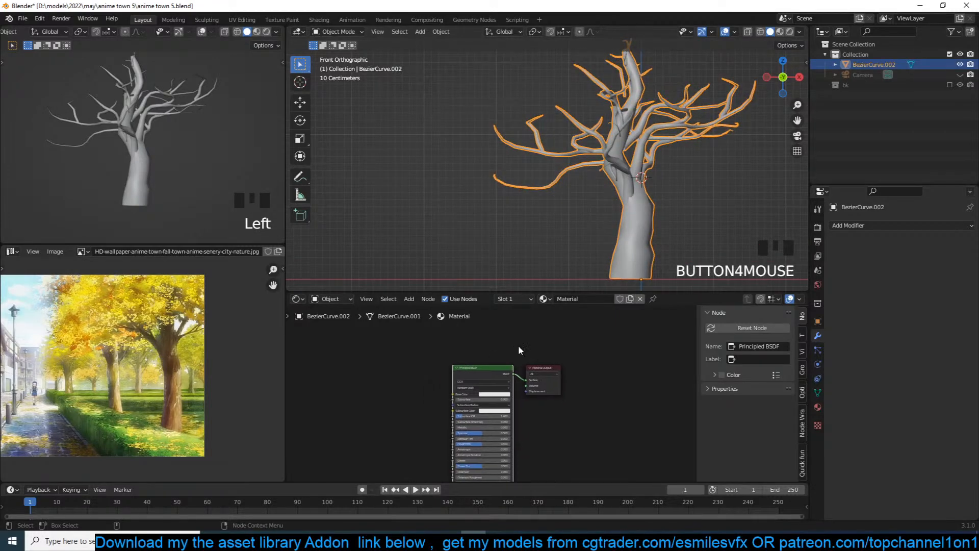
middle_drag(673, 168, 622, 165)
key(n)
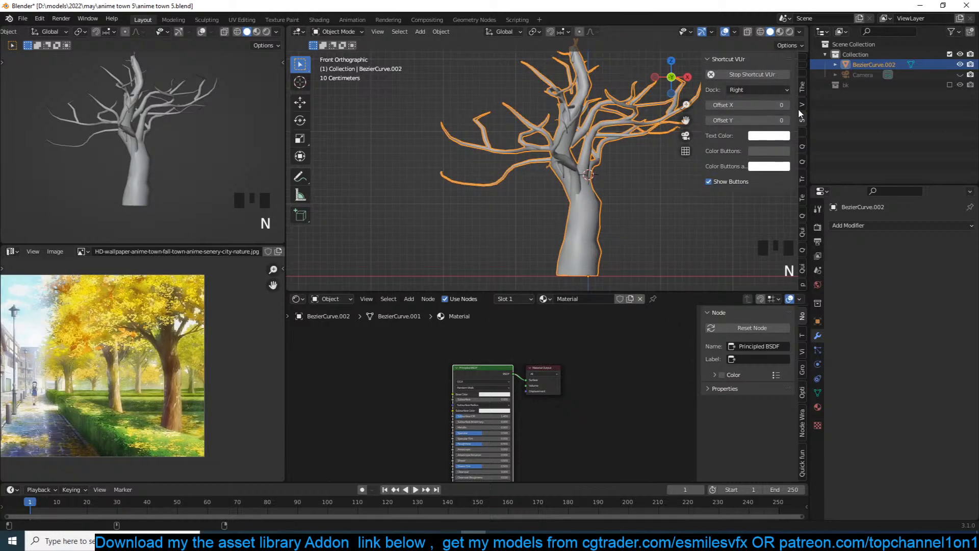
click(803, 92)
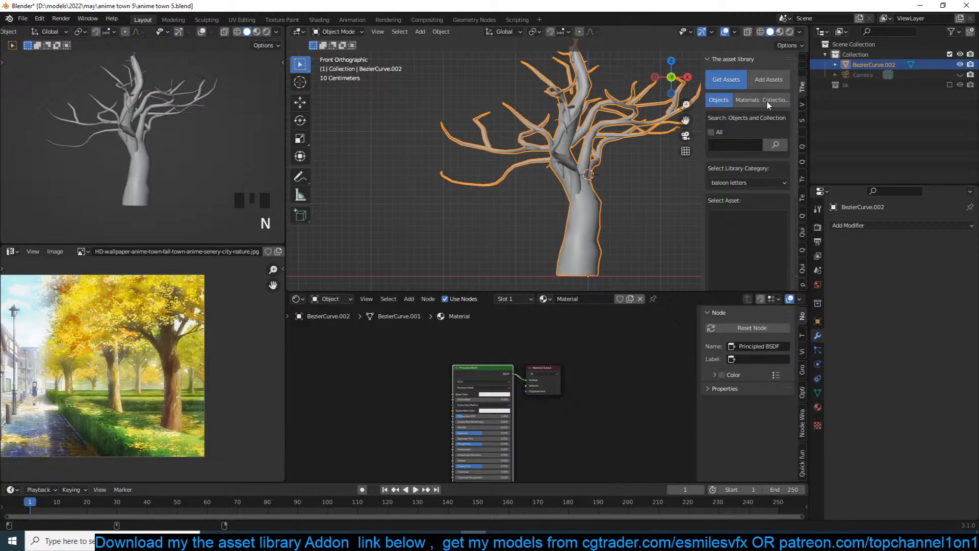
click(802, 198)
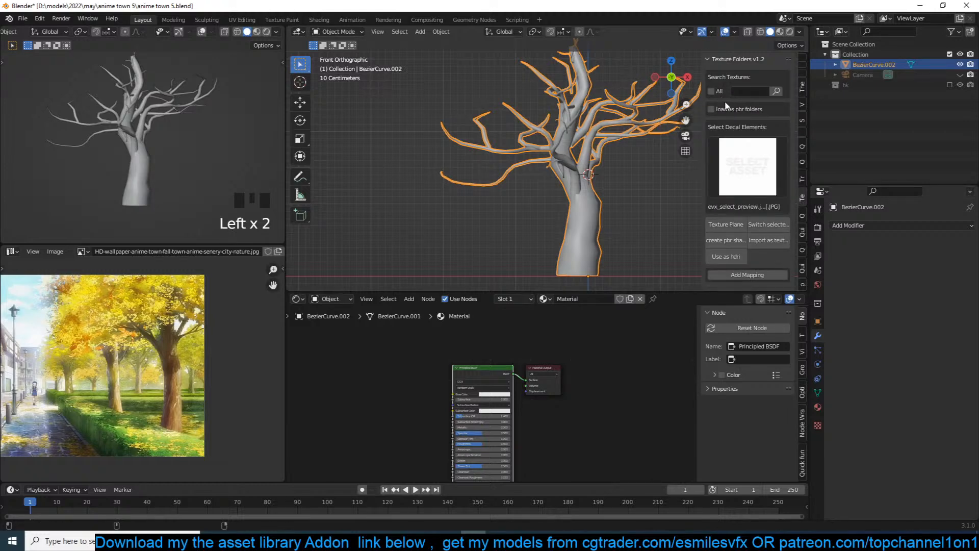
Load the textures in D:\resouces\plants\ as PBR folders and browse their thumbnails.
scroll(758, 206, down, 5)
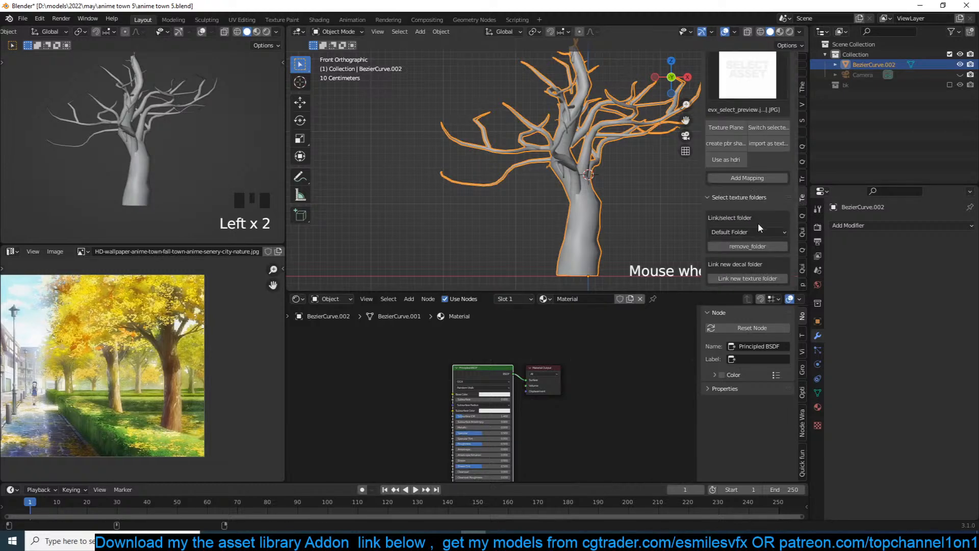
click(759, 232)
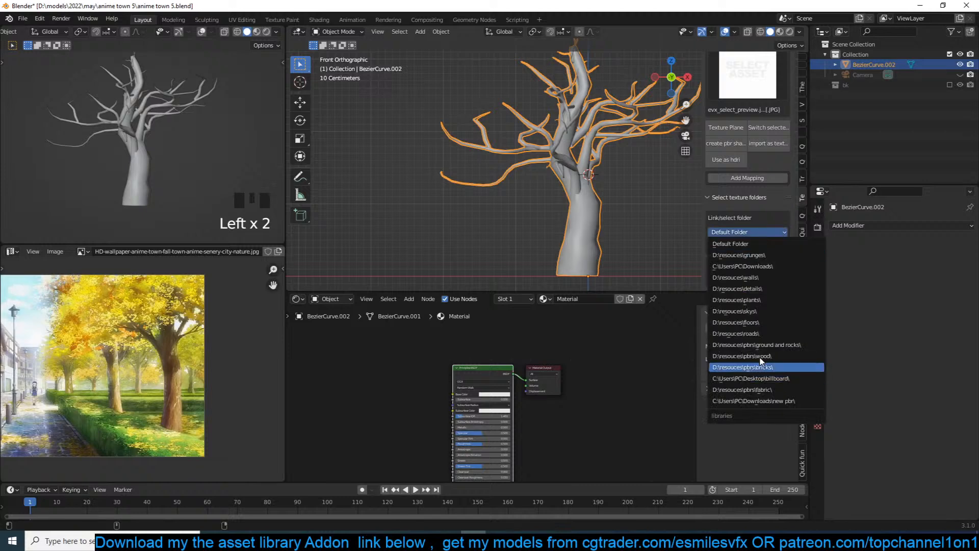
click(772, 300)
scroll(706, 123, up, 5)
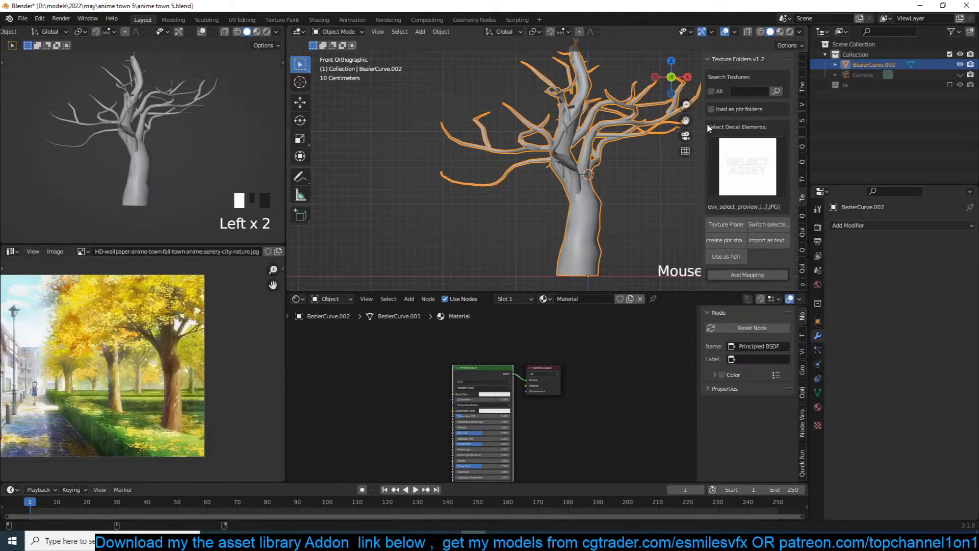
click(713, 109)
click(749, 169)
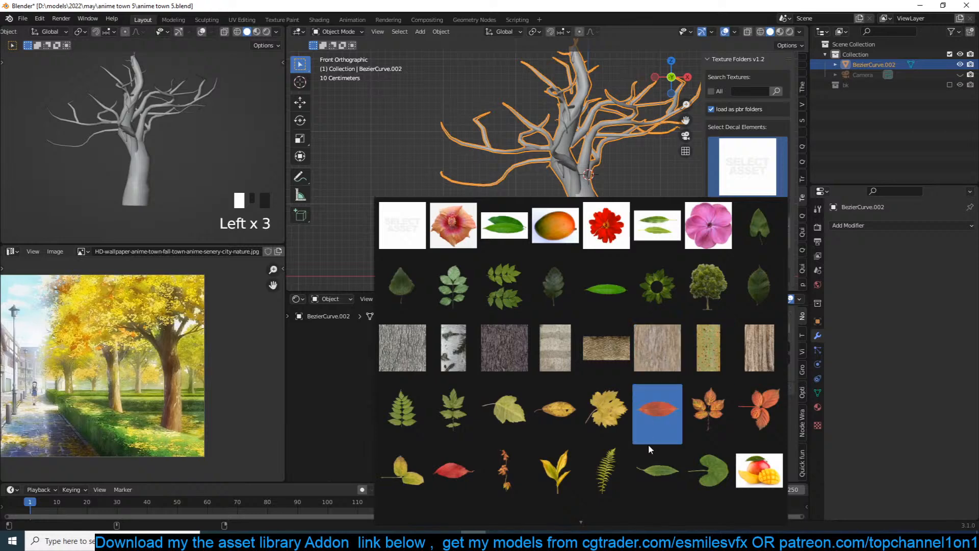
scroll(598, 516, down, 1)
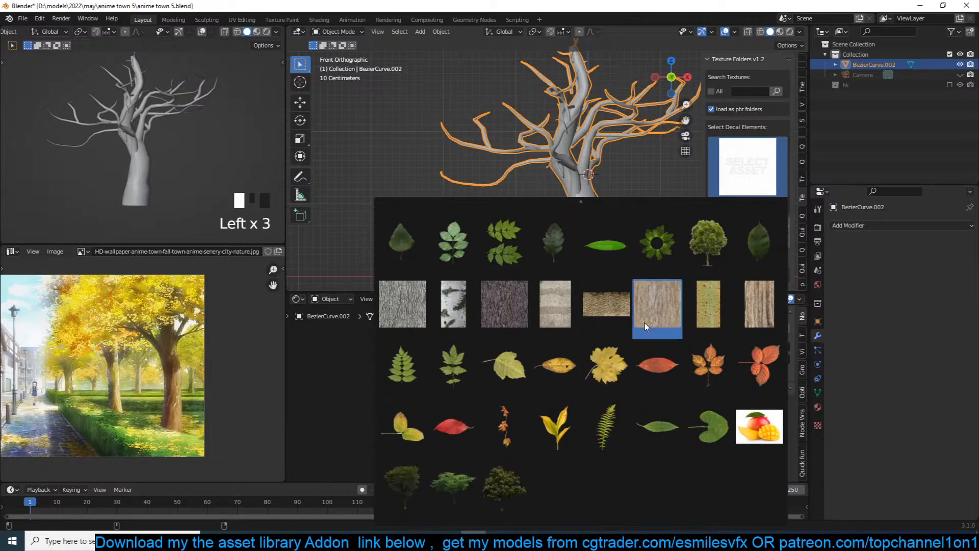
scroll(710, 245, up, 1)
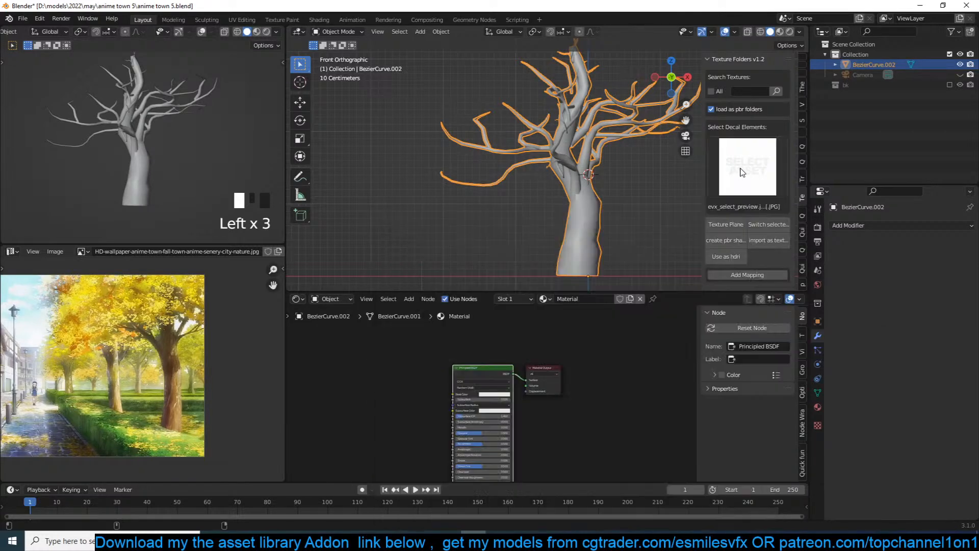
Switch to File Explorer and check where the plants texture folder sits inside D:\resouces\pbrs.
click(316, 540)
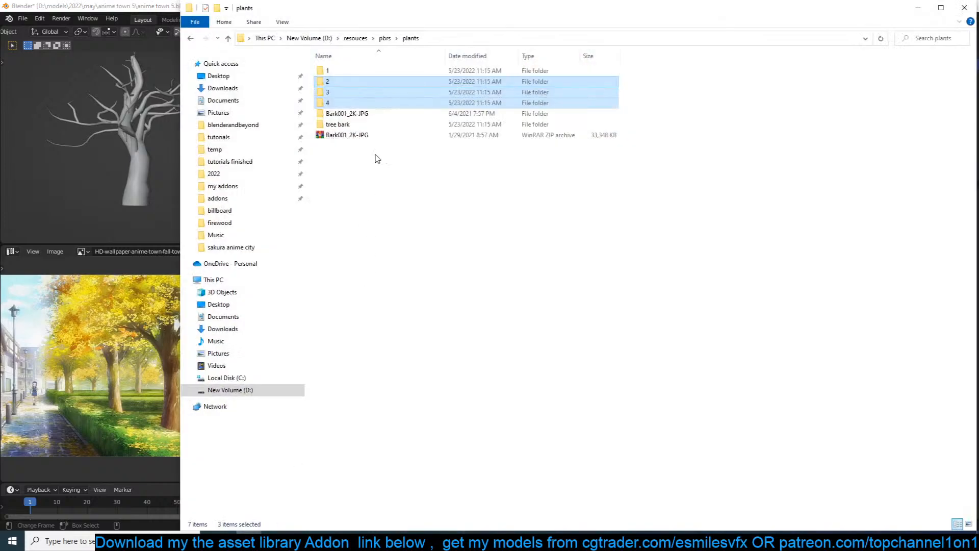
click(385, 39)
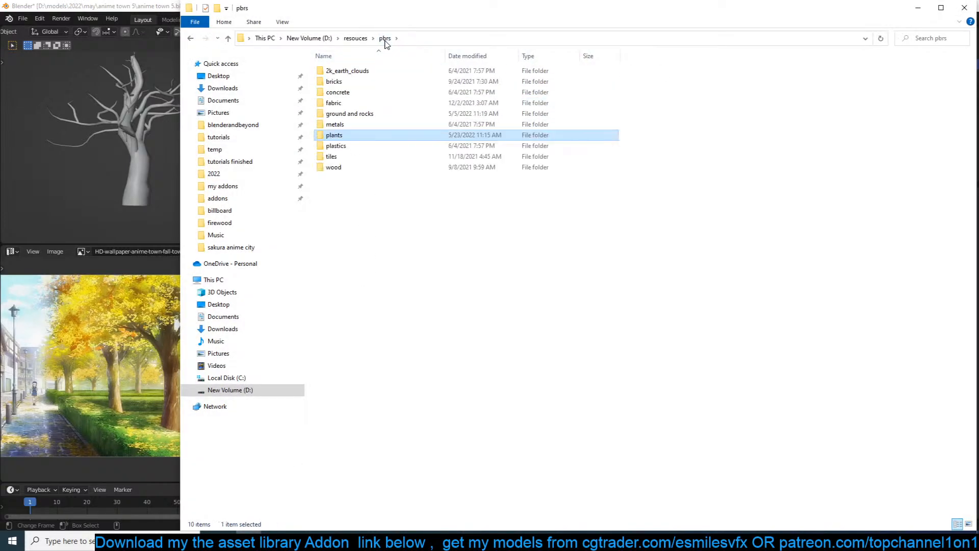
click(918, 8)
Link D:\resouces\pbrs\plants\ as a new texture folder in the Texture Folders add-on.
scroll(749, 214, down, 3)
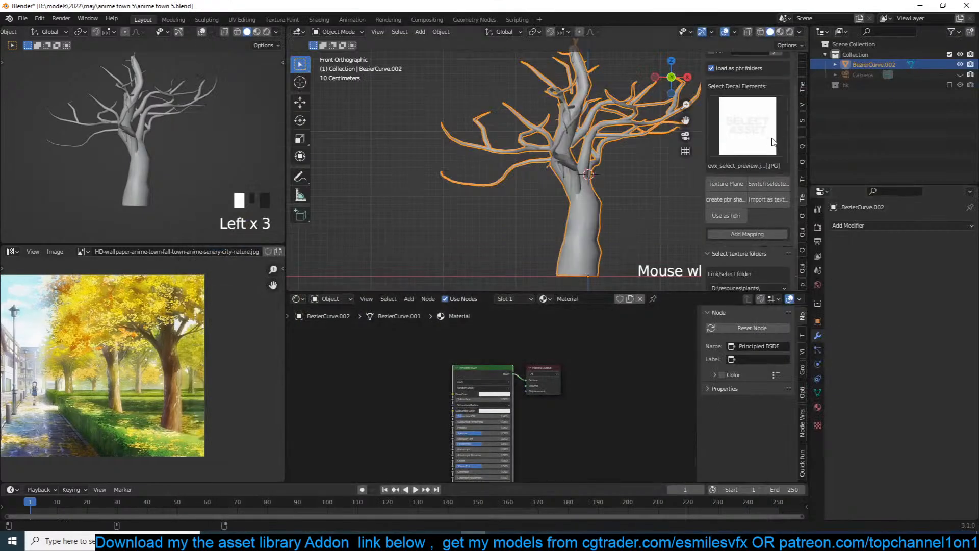
click(755, 234)
click(756, 233)
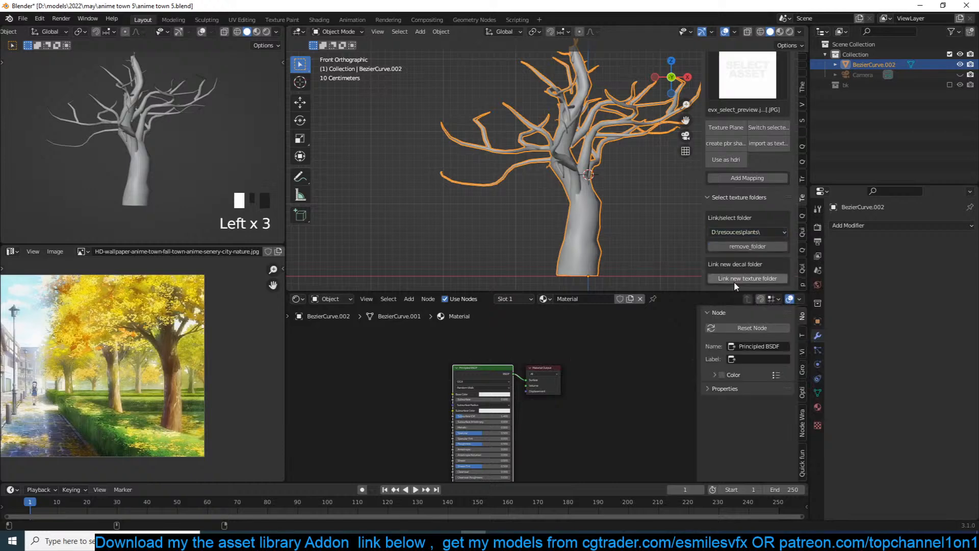
click(733, 280)
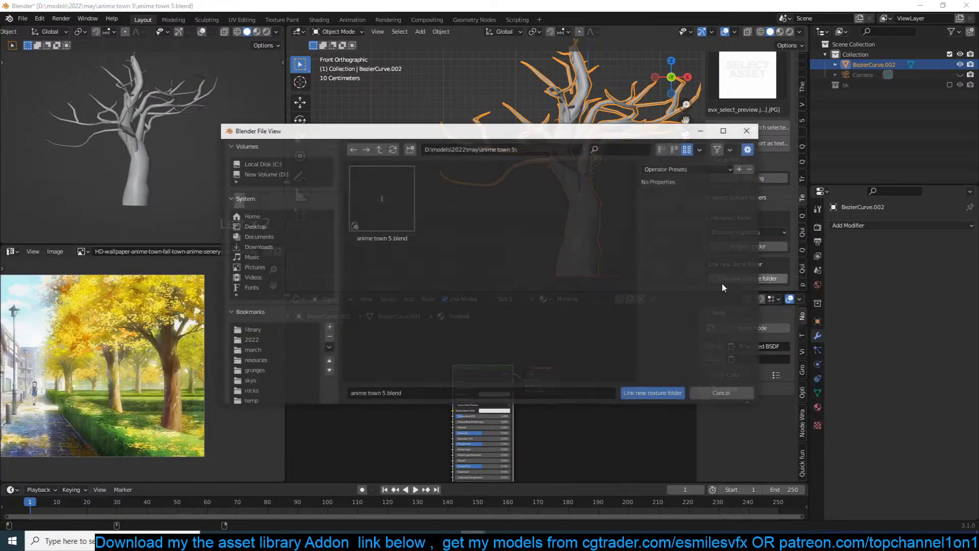
click(260, 361)
scroll(452, 316, down, 1)
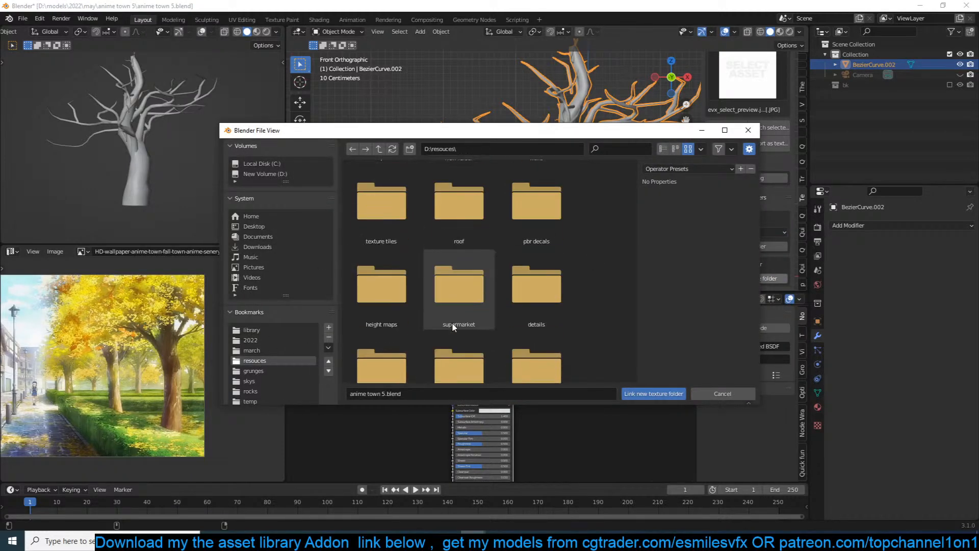
scroll(453, 327, down, 1)
scroll(387, 309, down, 4)
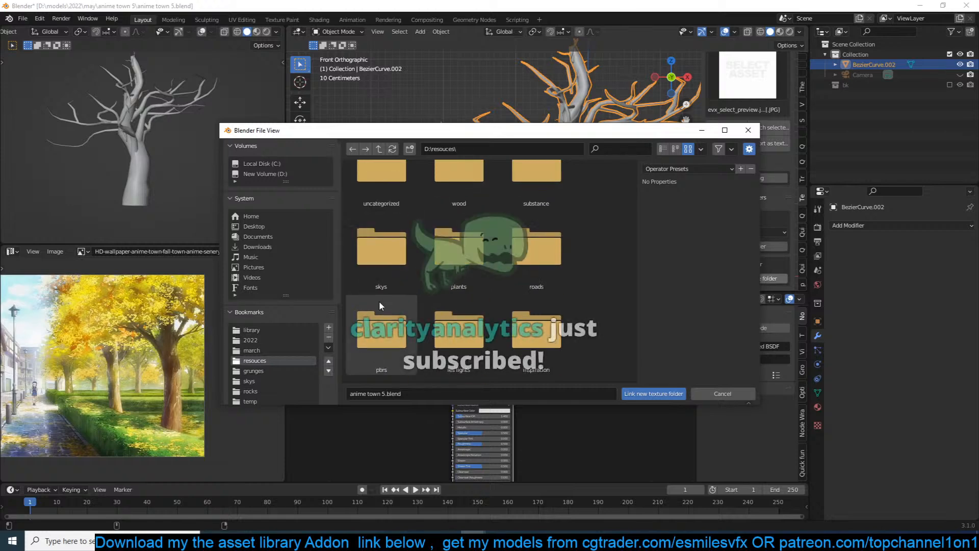
double_click(393, 288)
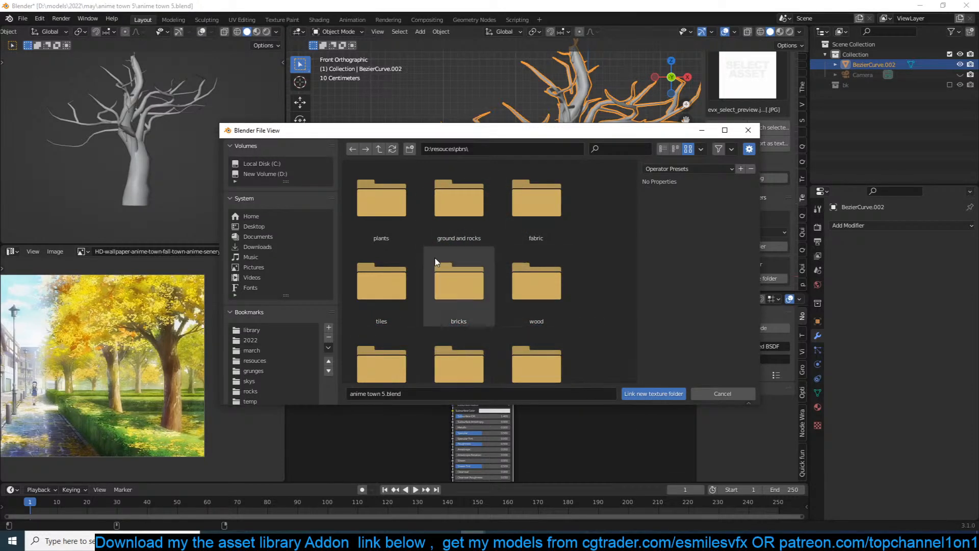
click(395, 235)
click(409, 228)
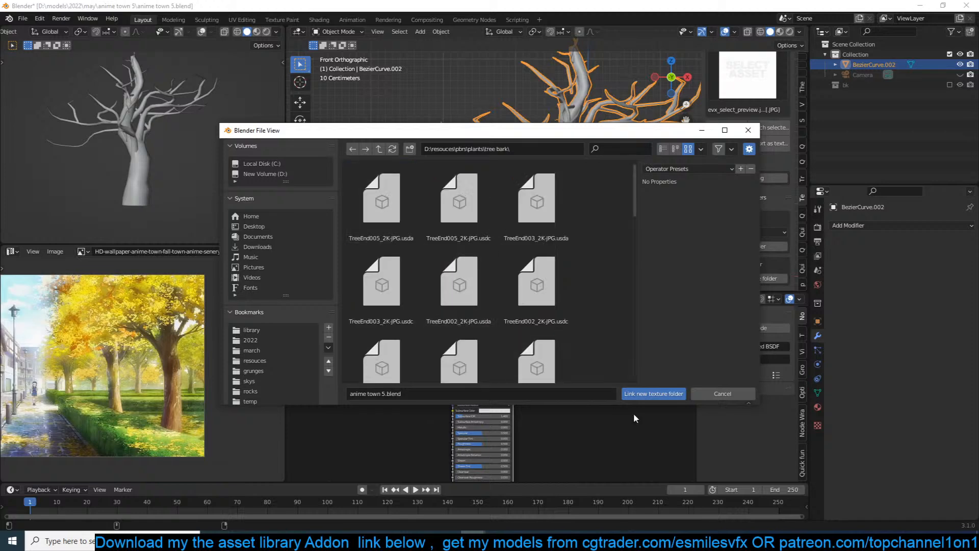
click(379, 150)
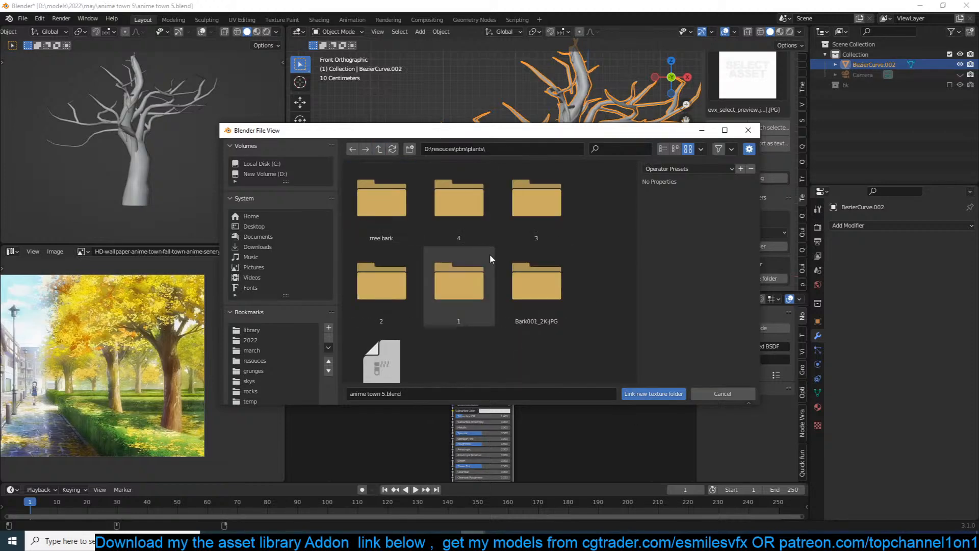
click(653, 393)
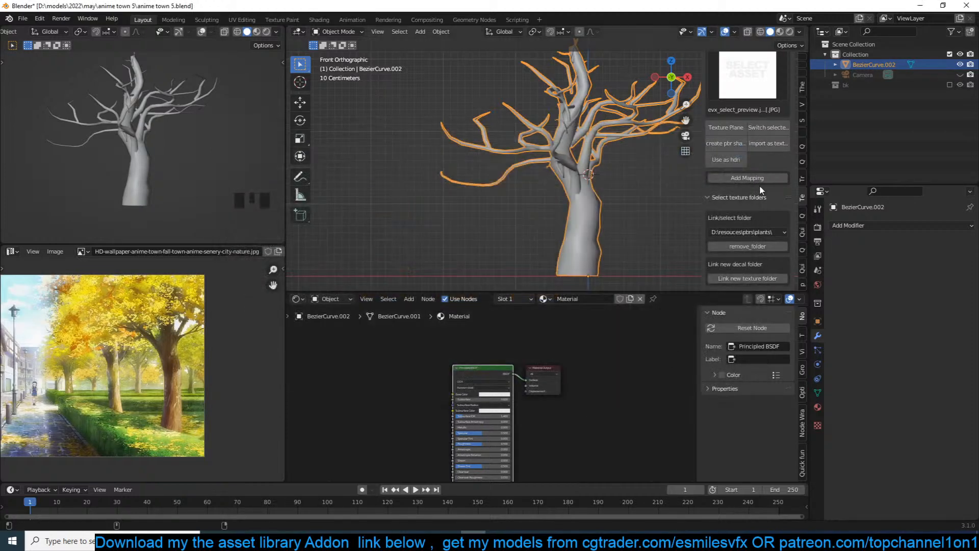
Pick Bark009_1K_Color.jpg from the D:\resouces\pbrs\plants\ folder and create a PBR shader from it on the tree.
click(748, 232)
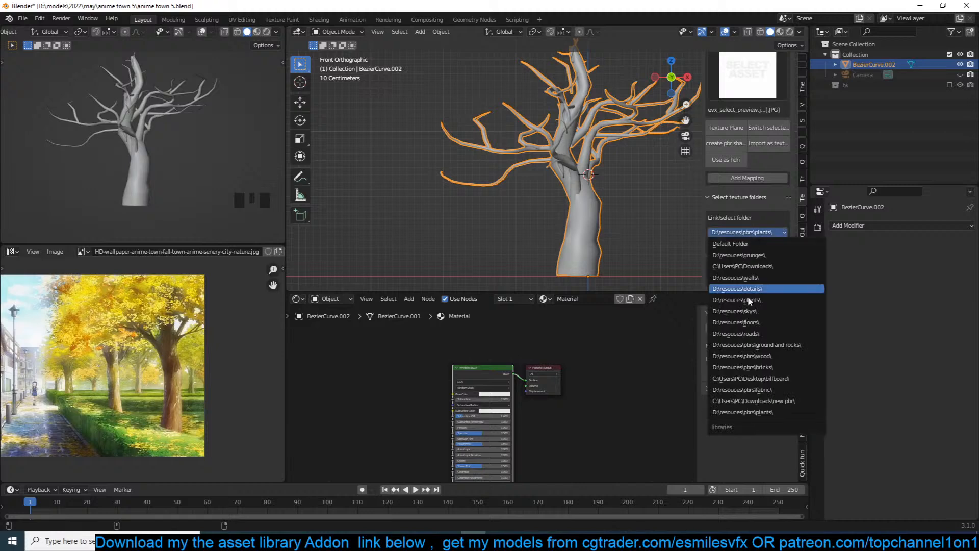
click(758, 411)
scroll(730, 203, up, 4)
click(736, 158)
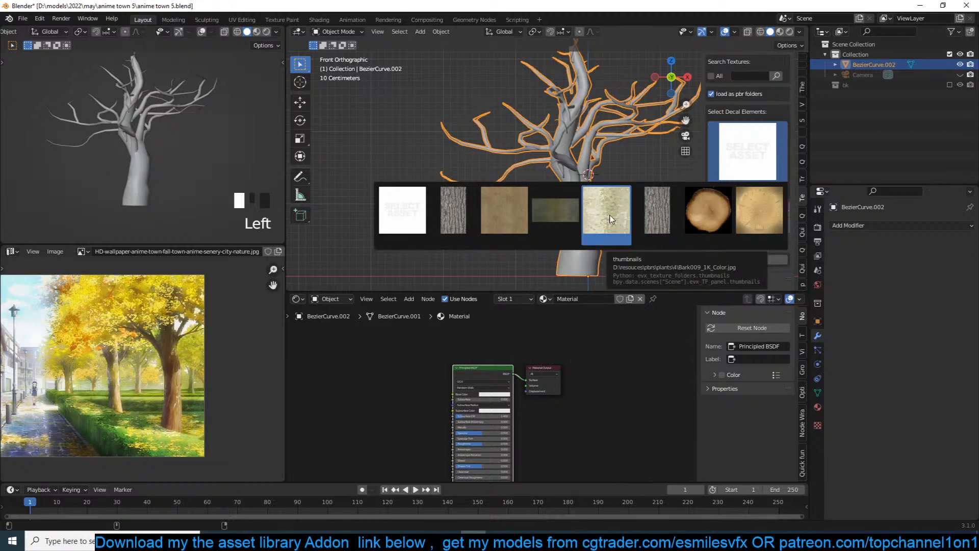
click(611, 218)
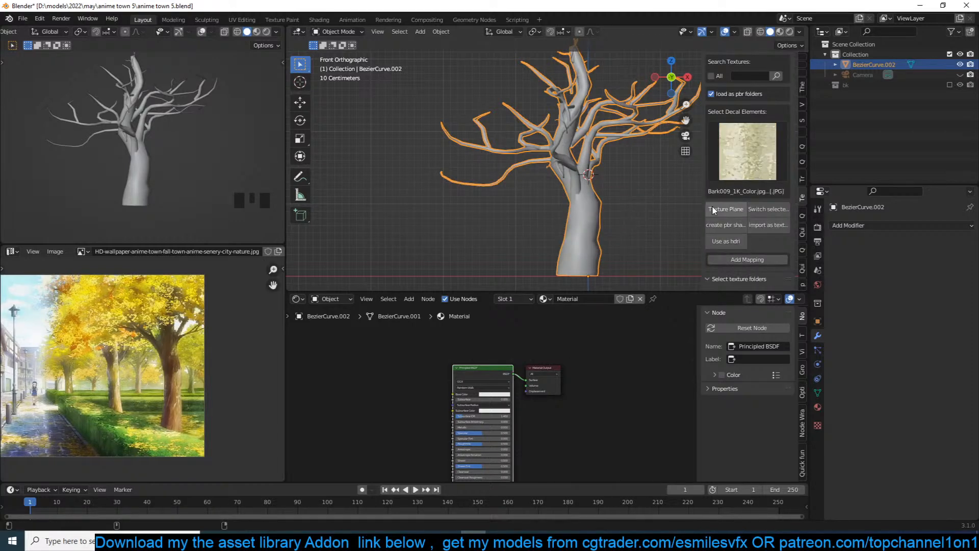
click(745, 225)
Switch the viewport to Material Preview, deselect the tree and inspect the bark on its trunk and branches.
click(669, 127)
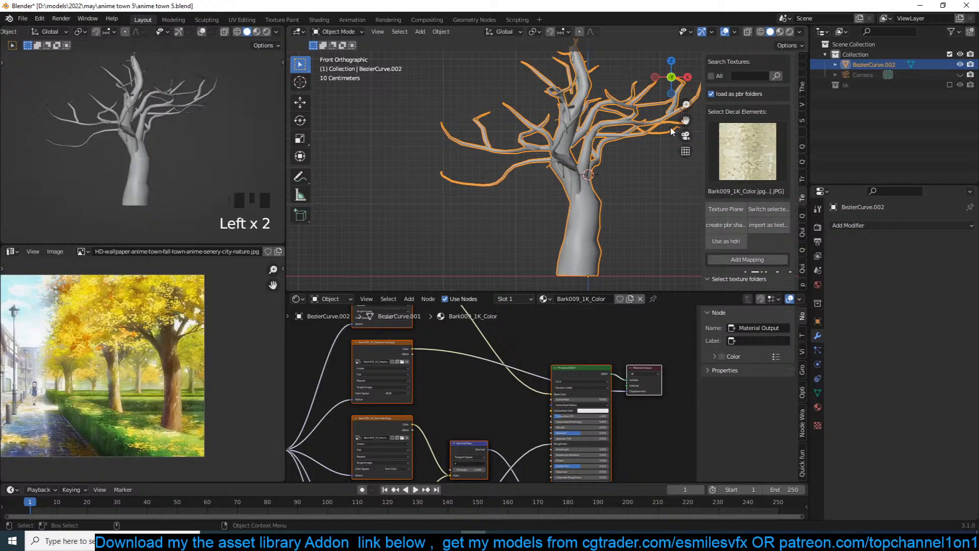
click(781, 32)
mouse_move(663, 158)
middle_down()
mouse_move(685, 152)
mouse_move(512, 154)
mouse_move(495, 174)
mouse_move(630, 238)
mouse_move(570, 241)
middle_up()
key(alt+a)
scroll(500, 228, up, 5)
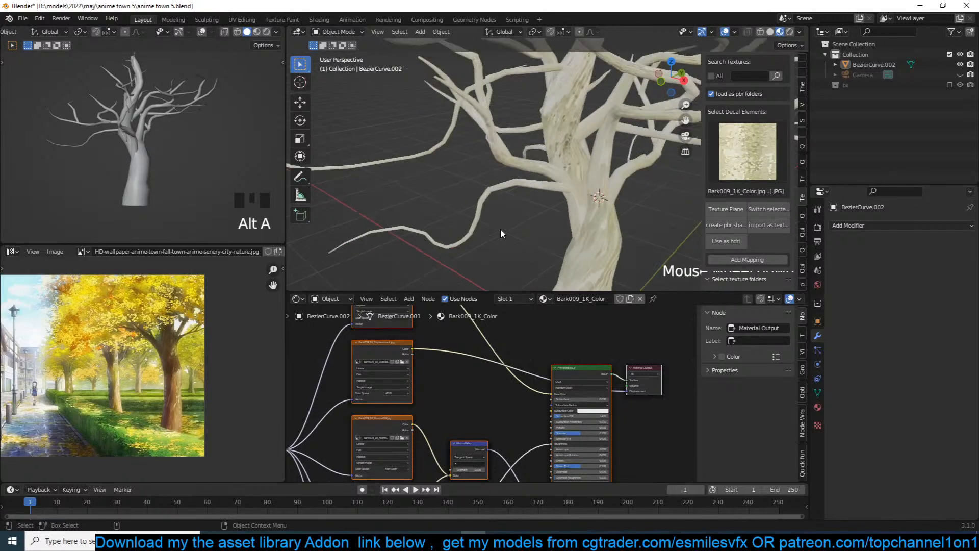
middle_drag(461, 206, 604, 198)
scroll(629, 183, down, 3)
key(KP_1)
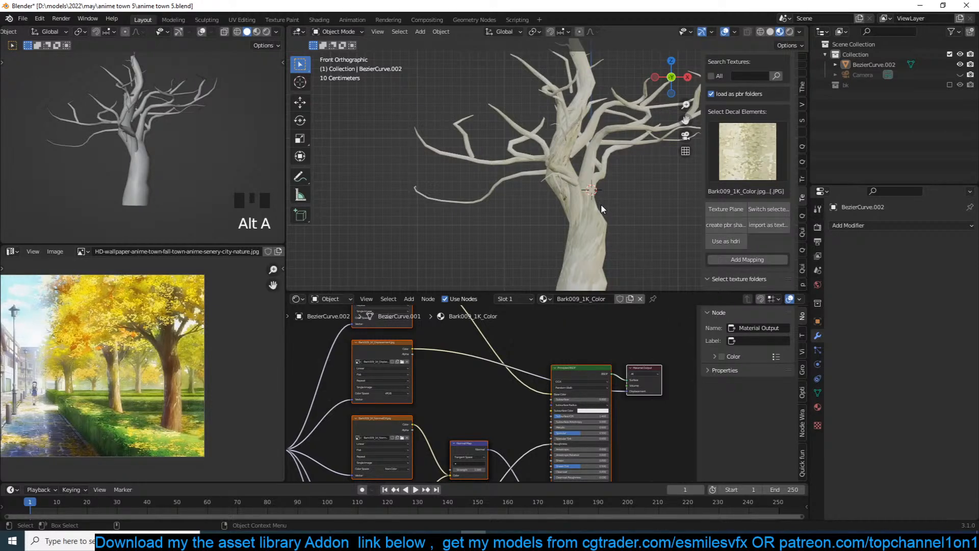
scroll(602, 219, up, 3)
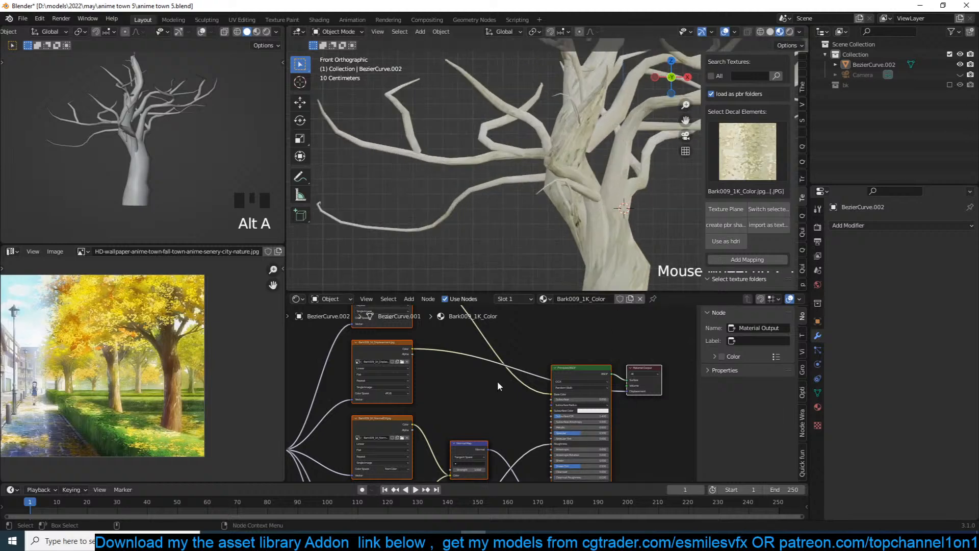
Save the file and move the Material Output node higher, to the upper right of the Principled BSDF node.
middle_drag(497, 386, 504, 426)
key(ctrl+s)
key(shift+a)
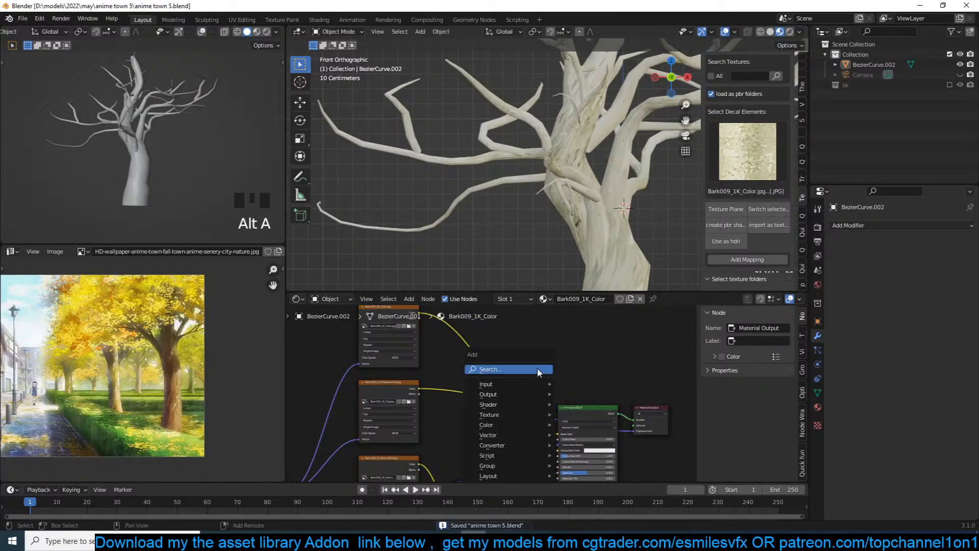
drag(640, 411, 646, 357)
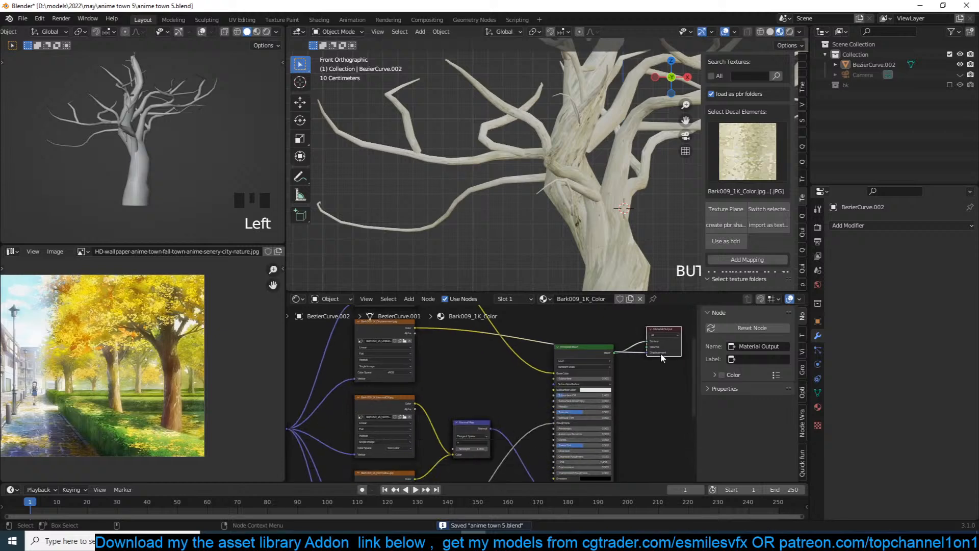
Add a mesh plane and move it to the right of the tree in the front view.
scroll(574, 187, down, 2)
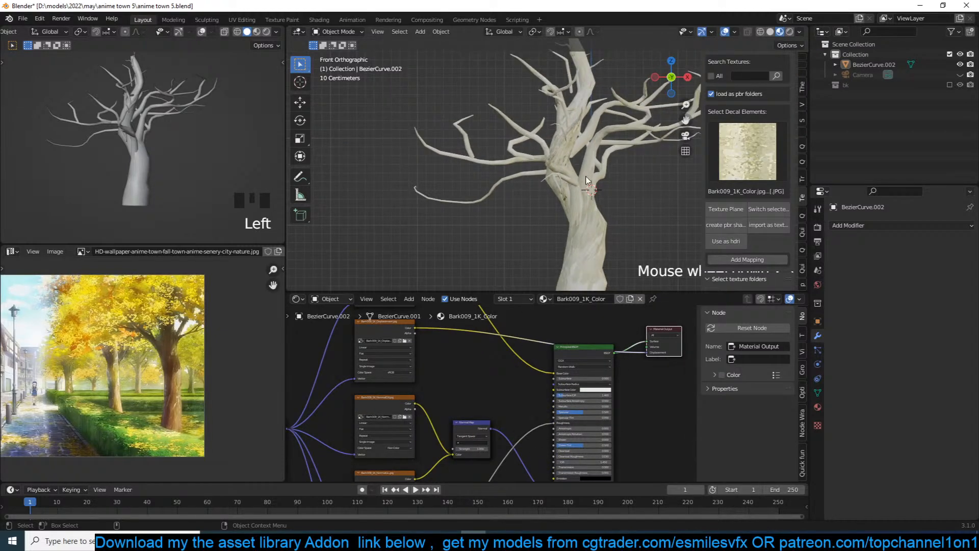
scroll(596, 171, up, 3)
key(shift+a)
mouse_move(489, 188)
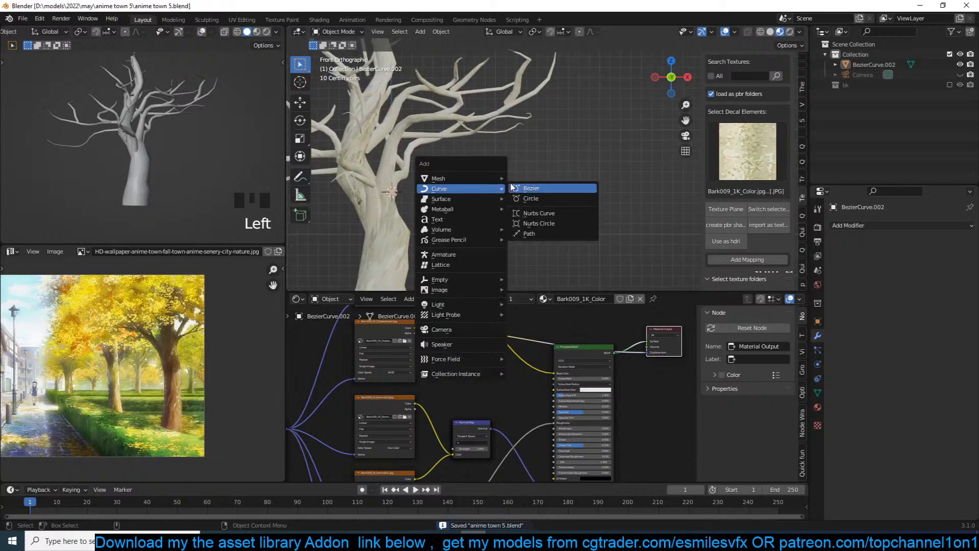
click(519, 179)
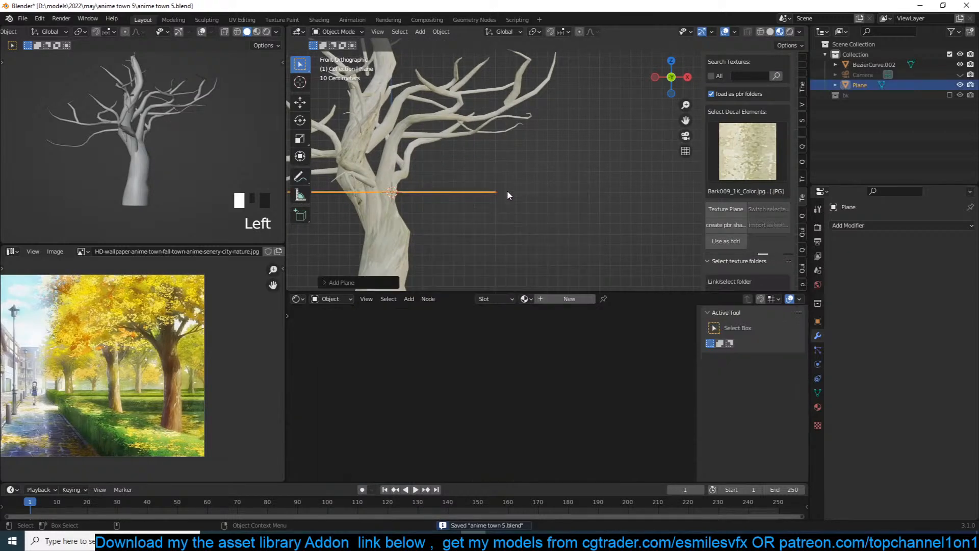
key(g)
click(672, 157)
Add a loop cut through the middle of the plane and pull one end vertex of the cut outward into a point.
middle_drag(663, 166, 576, 214)
scroll(577, 214, down, 4)
key(Tab)
key(ctrl+r)
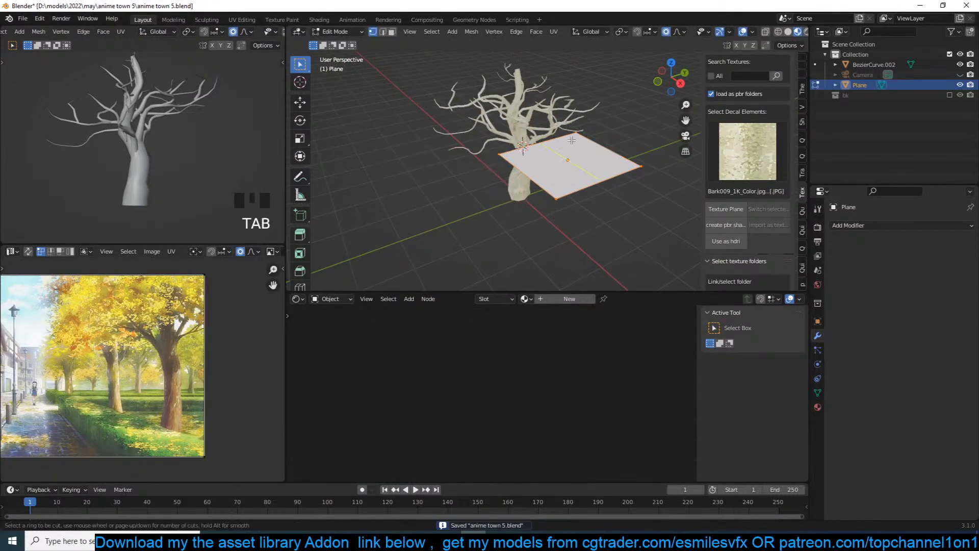
click(600, 184)
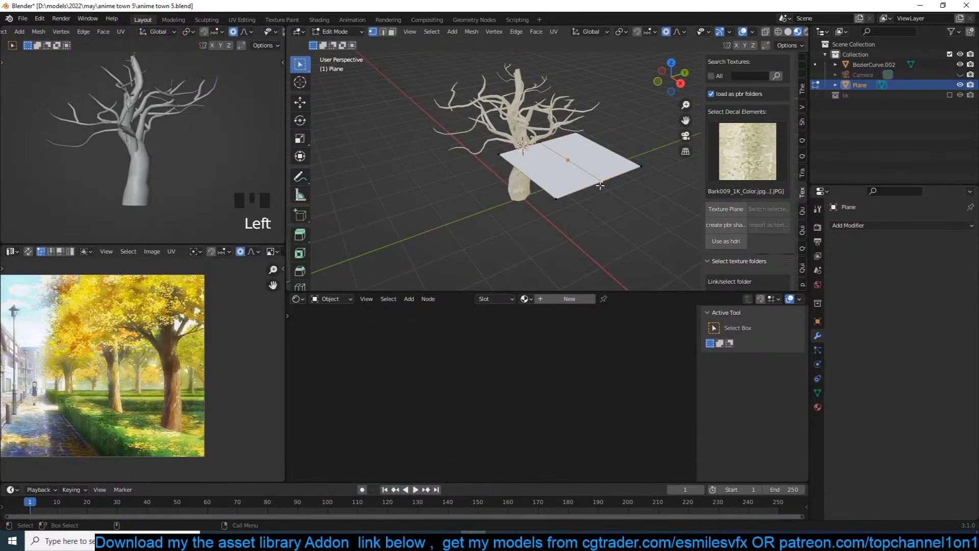
click(297, 101)
middle_drag(533, 166, 581, 184)
drag(617, 171, 667, 186)
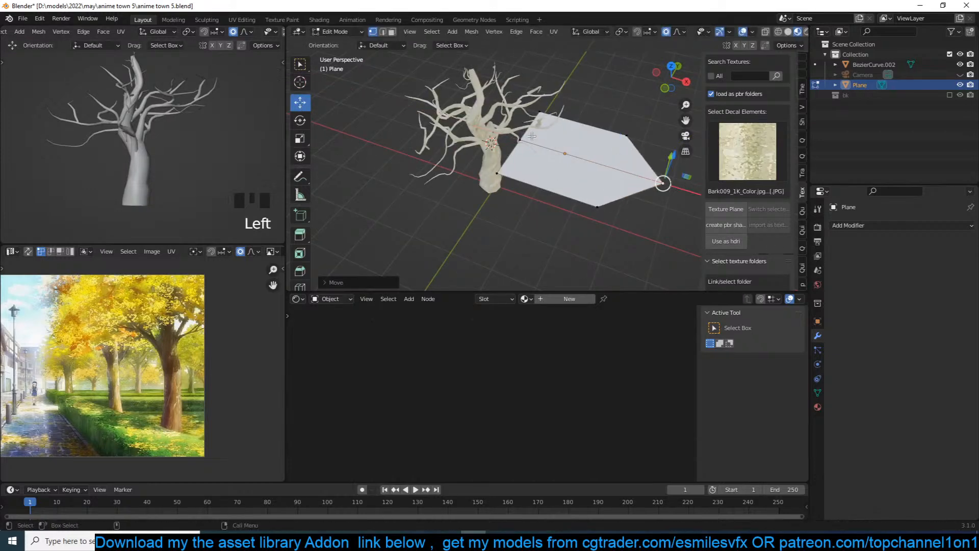
Turn off proportional editing, pull the cut's opposite end vertex outward to form a hexagon, and add a second loop cut crossing it.
middle_drag(532, 136, 525, 131)
key(o)
click(521, 138)
drag(558, 149, 531, 136)
key(grave)
double_click(574, 157)
middle_drag(584, 163, 549, 133)
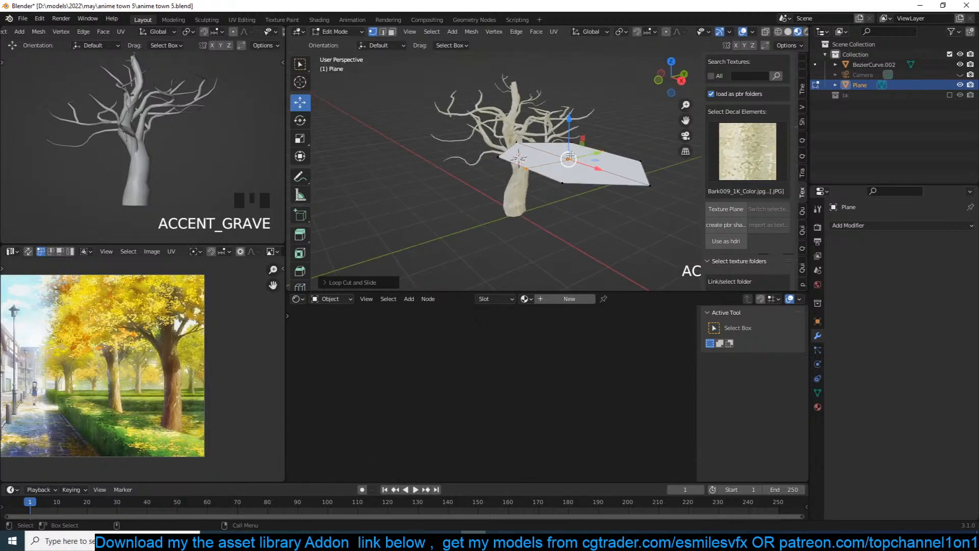
Raise the whole hexagon into a dome, scaling its top inward and lifting the centre vertex slightly.
key(a)
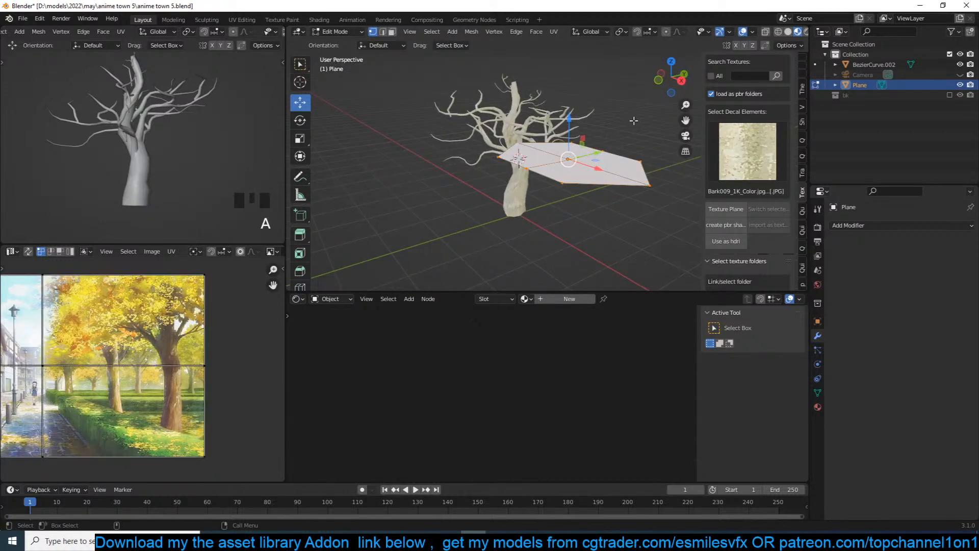
key(alt+s)
click(621, 125)
key(s)
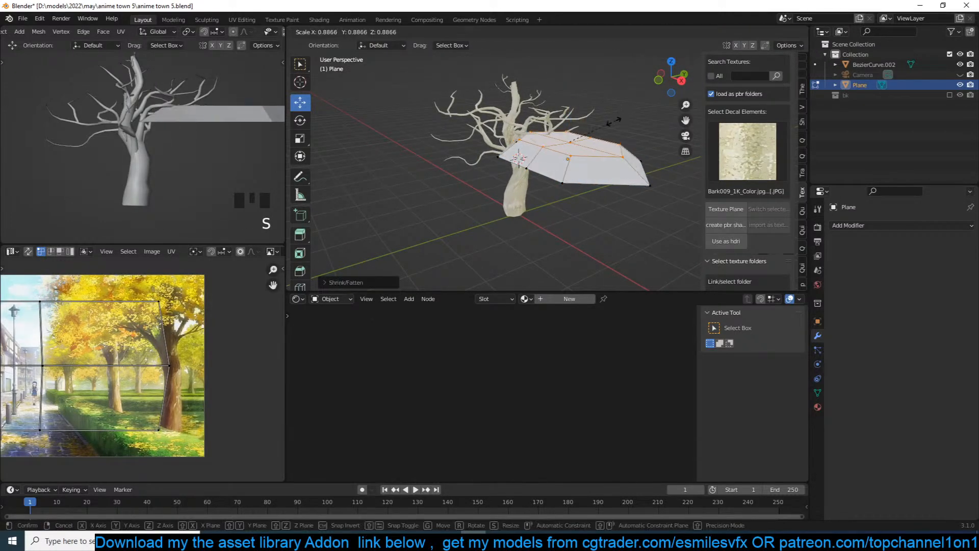
click(597, 130)
click(567, 139)
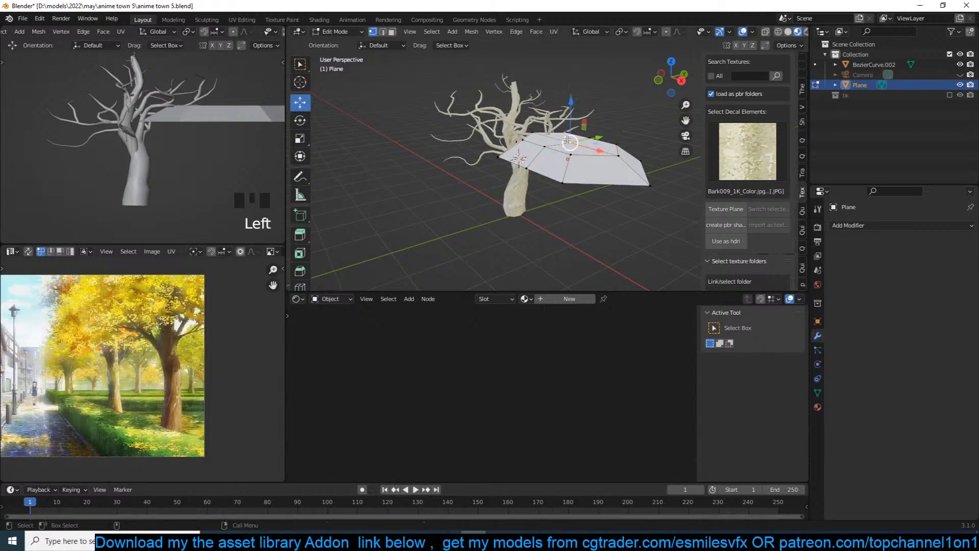
drag(570, 111, 570, 105)
Move the whole dome mesh farther to the right of the tree in the front view.
key(Tab)
middle_drag(598, 150, 503, 164)
key(Tab)
key(a)
key(g)
click(620, 149)
Add a loop cut around the dome's sloping sides and scale it slightly outward to round the profile.
key(ctrl+r)
click(613, 166)
click(615, 166)
key(s)
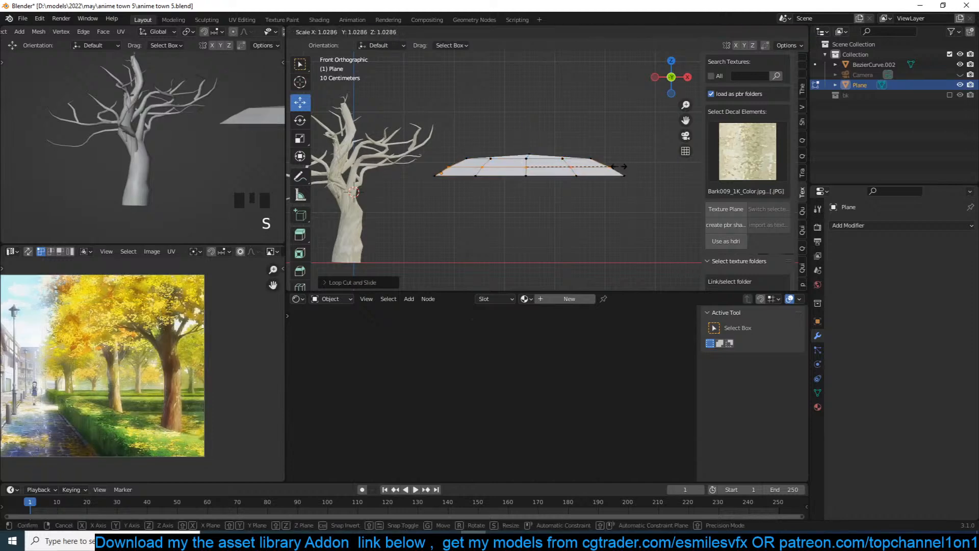
click(619, 166)
Return to Object Mode and give the dome a new material.
key(Tab)
middle_drag(620, 166, 625, 197)
right_click(577, 197)
key(grave)
scroll(625, 197, up, 2)
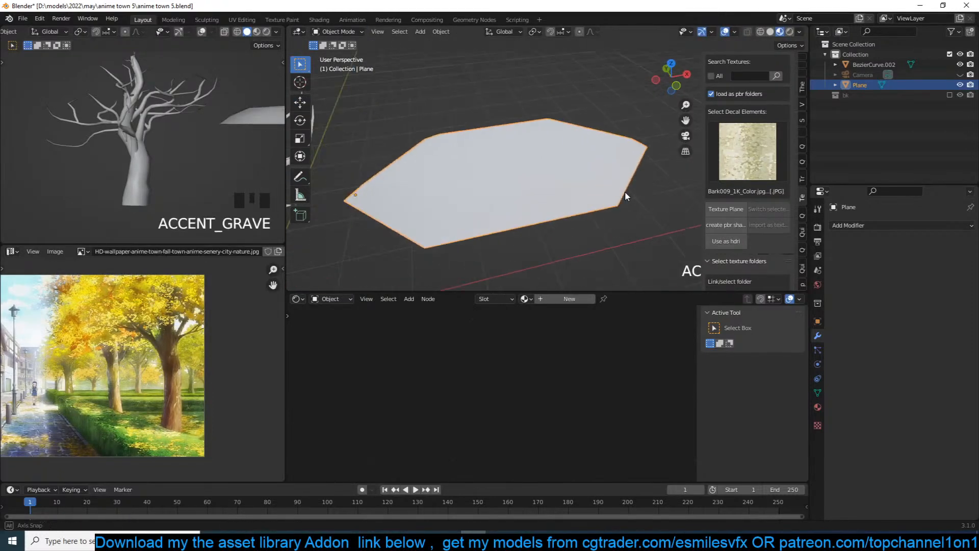
click(569, 299)
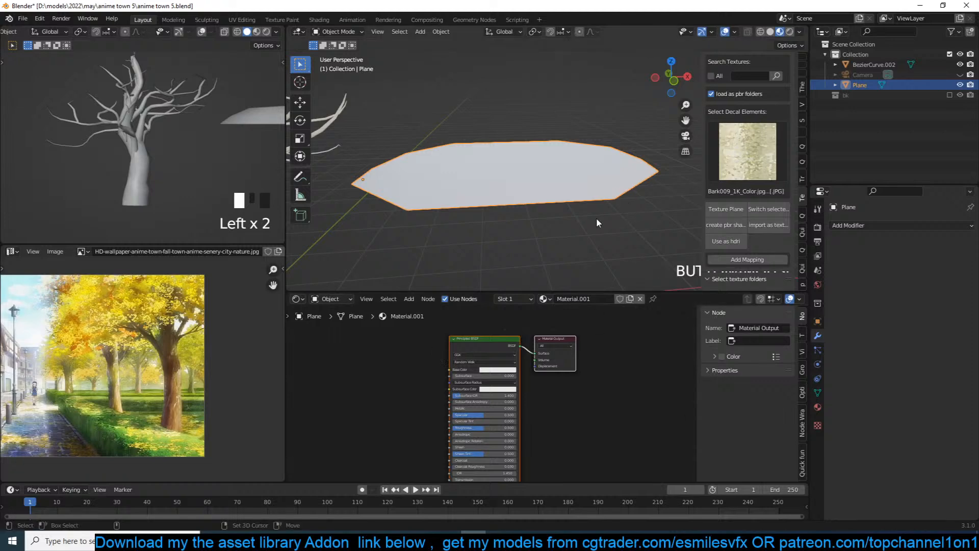
Place the 3D cursor in front of the dome, add a second plane there and scale it down.
shift+right_click(549, 237)
key(shift+a)
click(591, 236)
key(s)
click(597, 231)
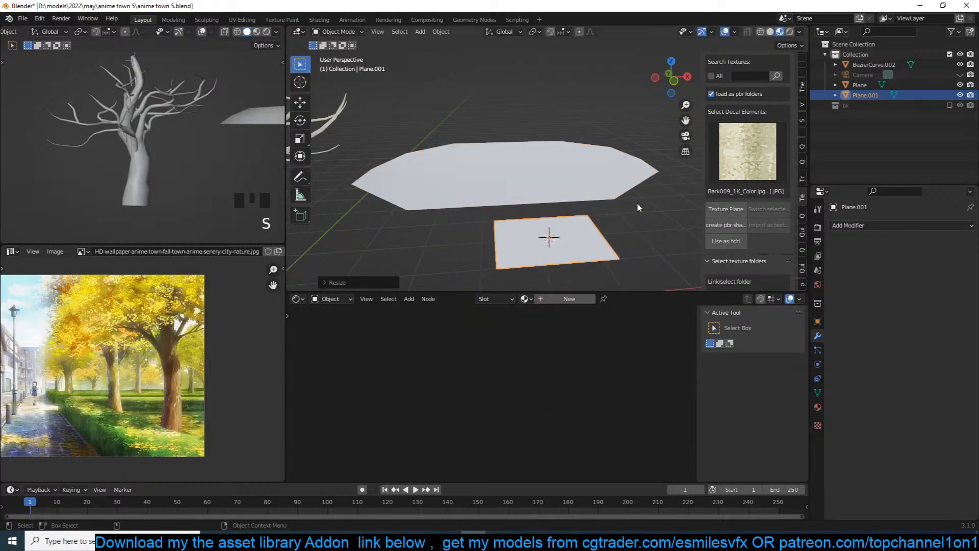
Switch the texture folder to D:\resouces\plants\, disable loading as PBR folders and pick the kisspng-leaf-texture PNG.
scroll(760, 250, down, 4)
click(763, 232)
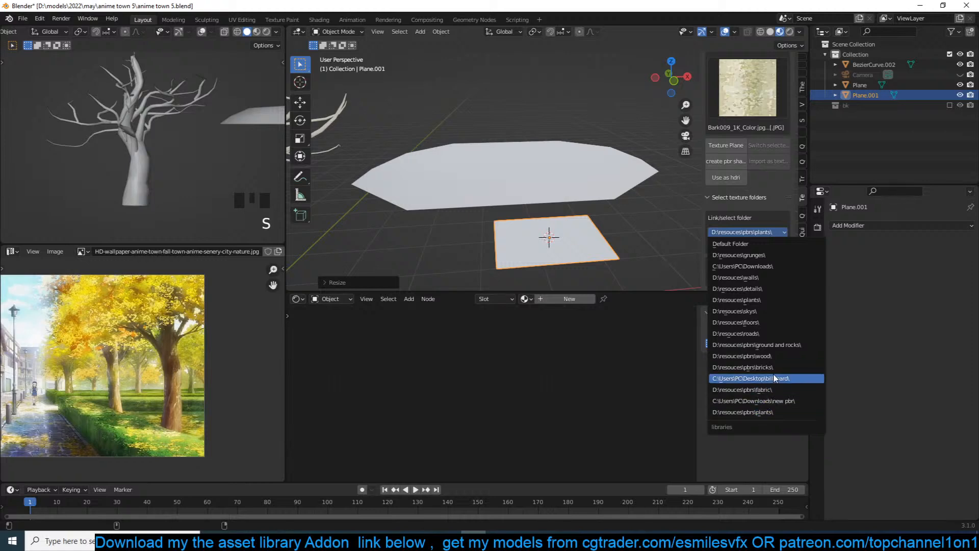
click(763, 299)
scroll(764, 149, up, 3)
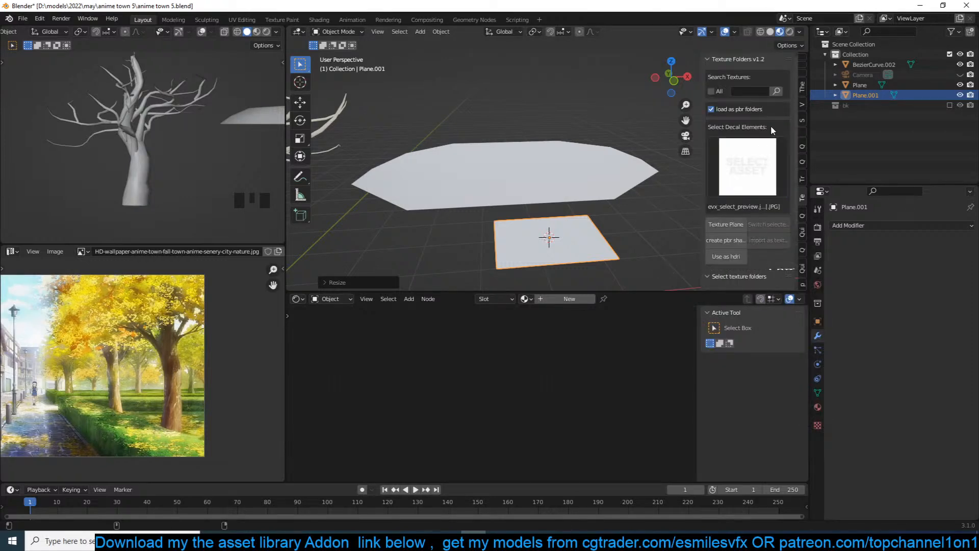
click(745, 153)
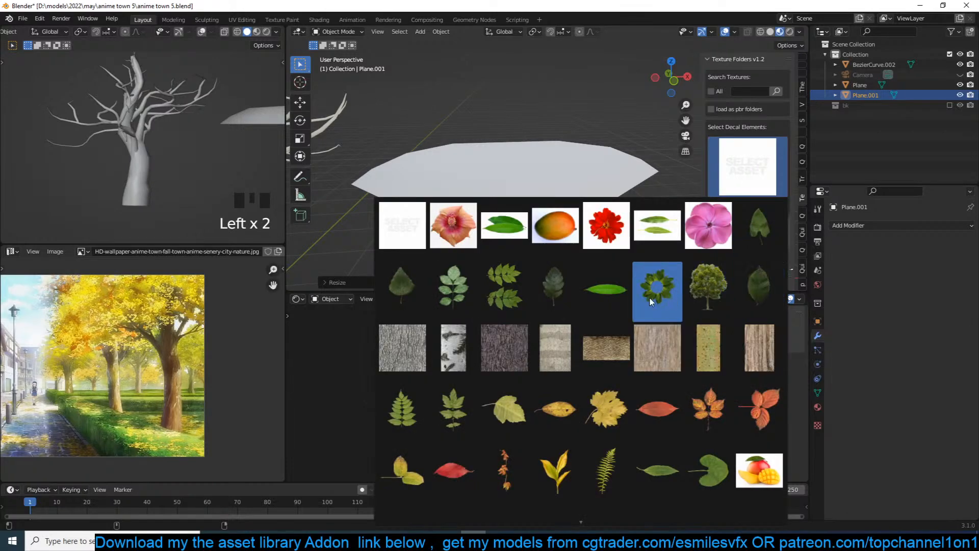
click(520, 312)
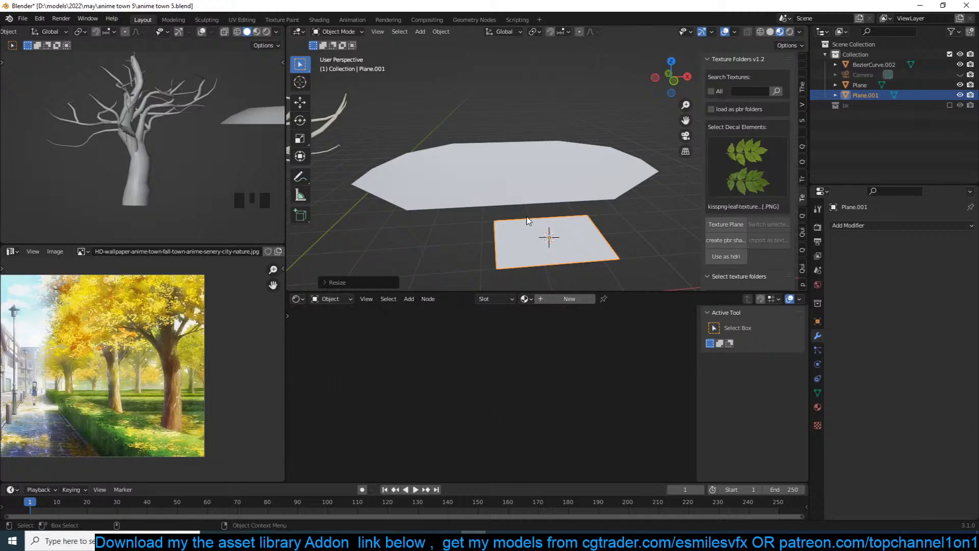
Move the small plane to the right of the dome in the top view and create a PBR shader from the leaf texture on it.
key(KP_7)
scroll(509, 219, down, 3)
key(g)
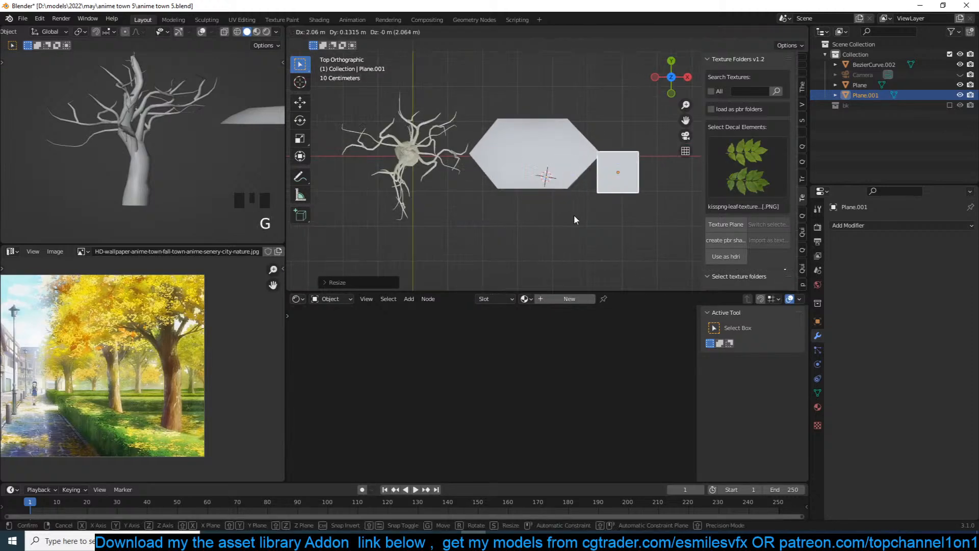
click(454, 203)
click(721, 241)
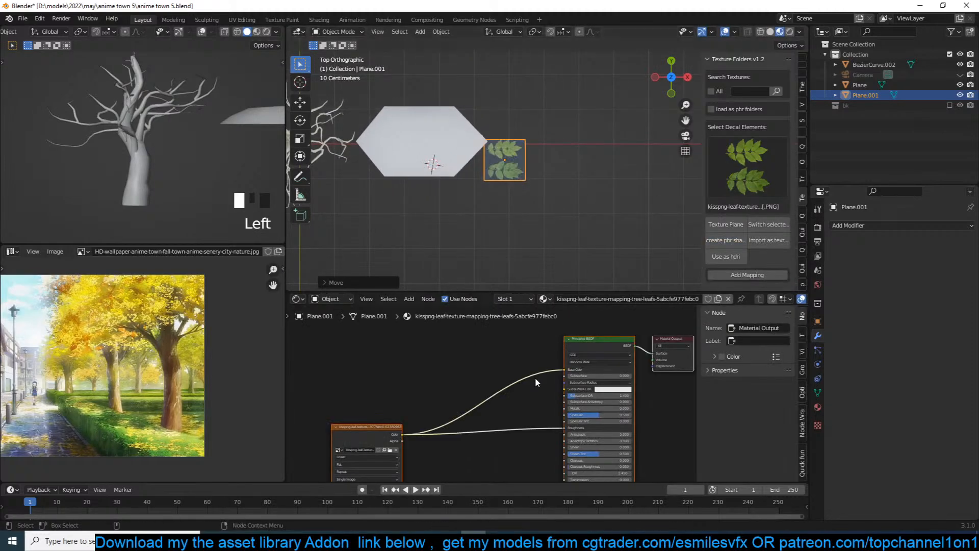
Connect the leaf image's Alpha output to the Principled BSDF's Alpha input and save the file.
scroll(479, 146, up, 2)
scroll(528, 371, down, 5)
middle_drag(528, 373, 535, 326)
scroll(510, 329, down, 2)
scroll(489, 341, up, 3)
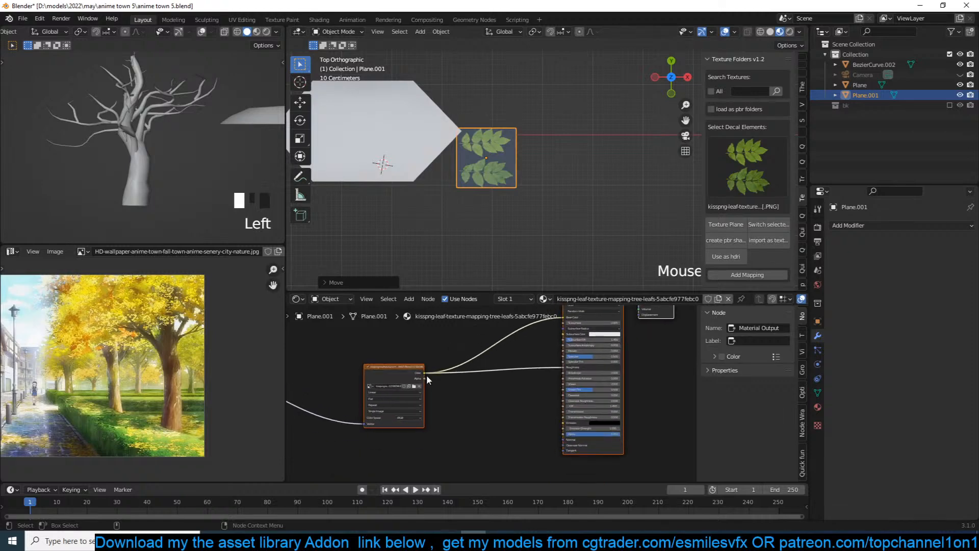
drag(425, 378, 563, 433)
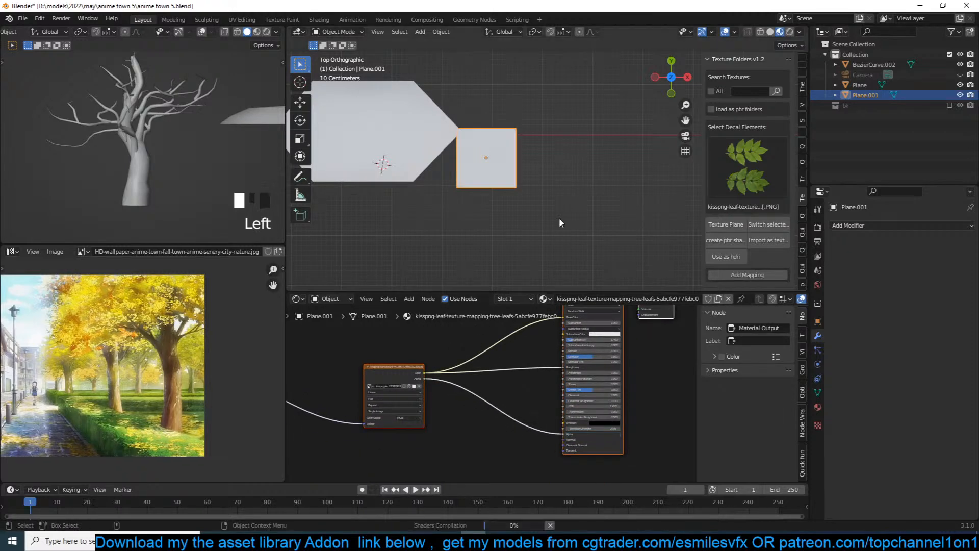
scroll(552, 172, up, 1)
scroll(552, 173, up, 1)
shift+middle_drag(526, 124, 526, 150)
scroll(538, 145, up, 3)
key(ctrl+s)
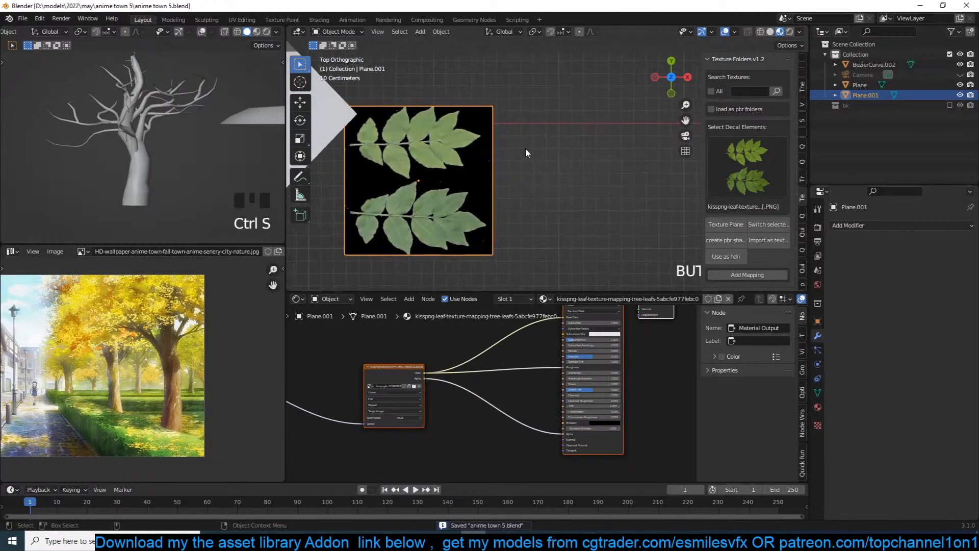
Set the leaf material's Eevee alpha blend method to Alpha Blend.
right_click(494, 181)
click(590, 185)
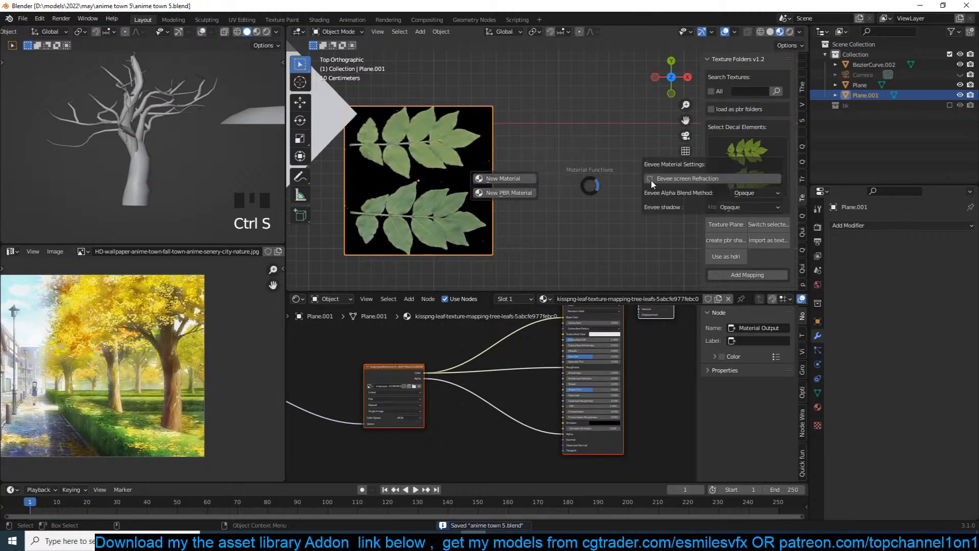
click(769, 195)
click(787, 224)
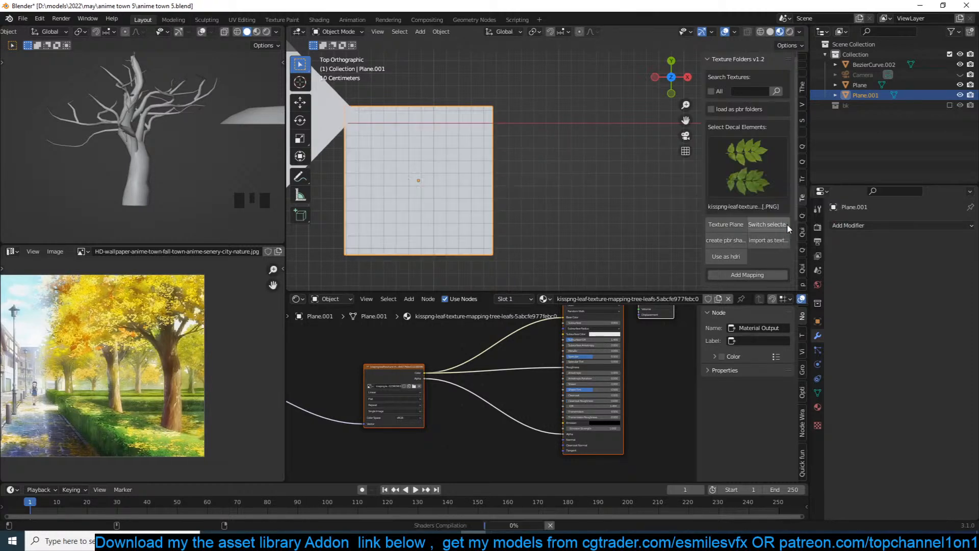
Set the leaf material's Eevee alpha blend method to Alpha Clip.
right_click(594, 191)
click(708, 194)
click(866, 204)
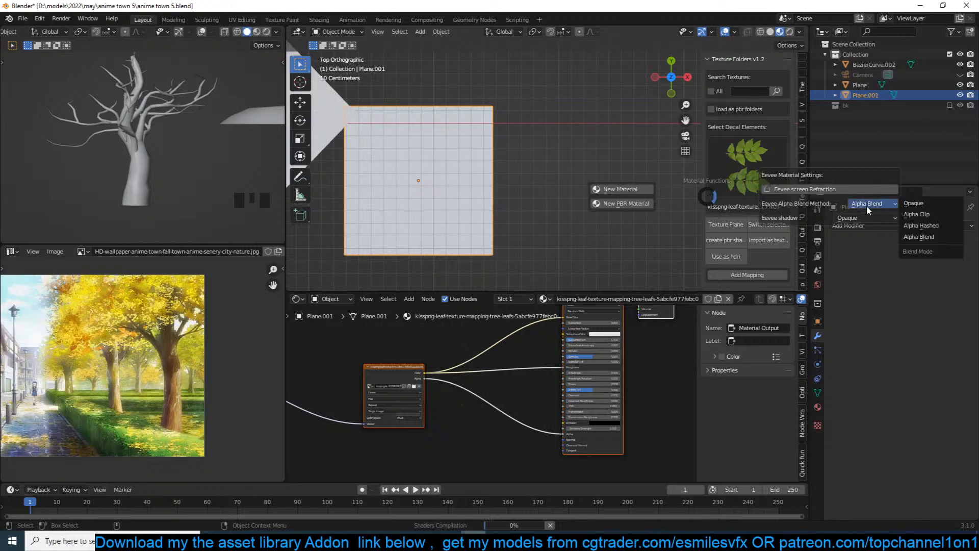
click(916, 215)
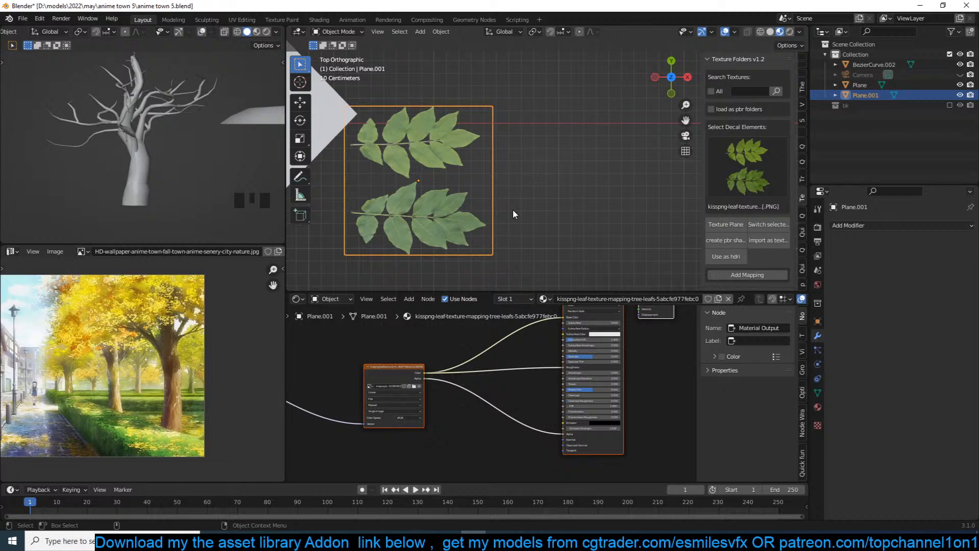
Split the leaf plane between its two sprigs with a horizontal loop cut and delete the face holding the upper sprig.
scroll(459, 199, up, 3)
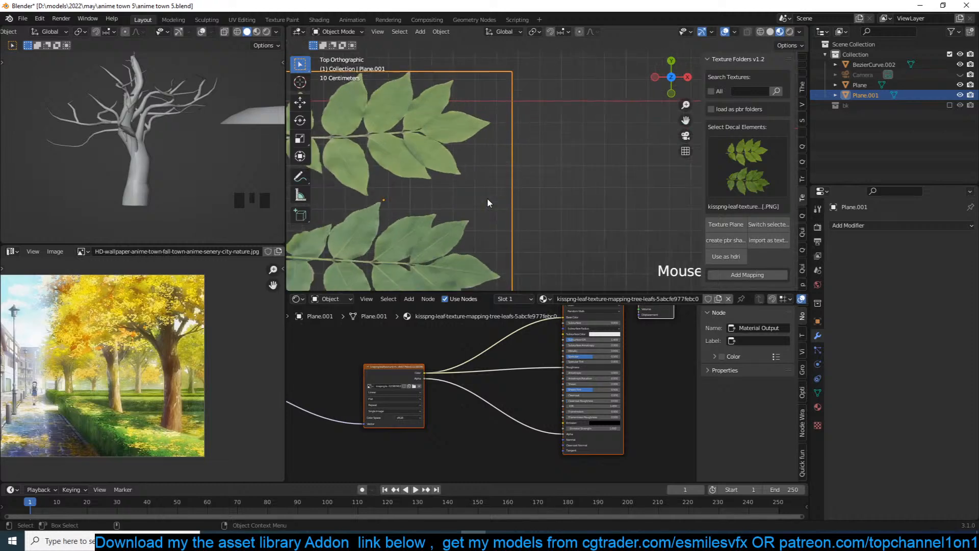
scroll(502, 193, down, 2)
key(Tab)
scroll(530, 183, down, 2)
key(ctrl+r)
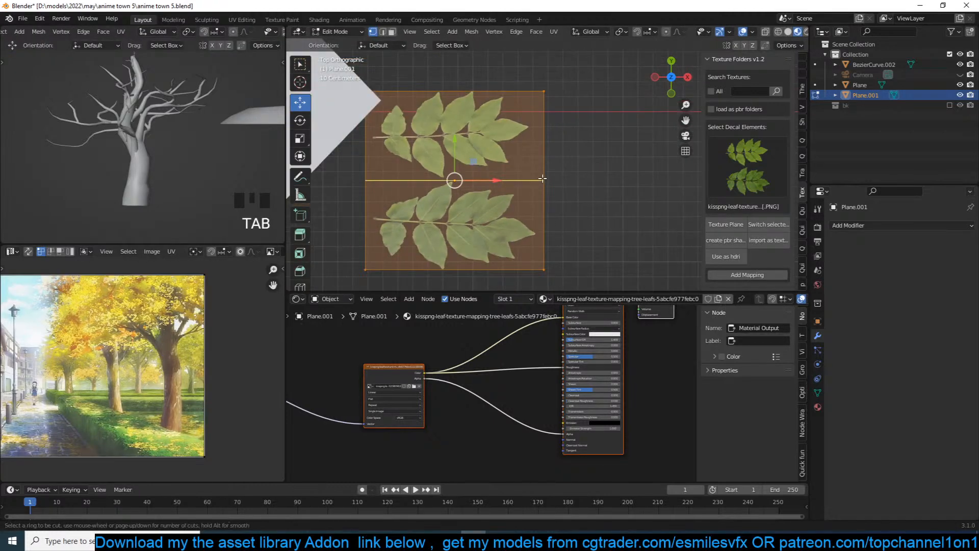
click(542, 178)
right_click(542, 178)
key(3)
click(480, 142)
key(x)
click(471, 164)
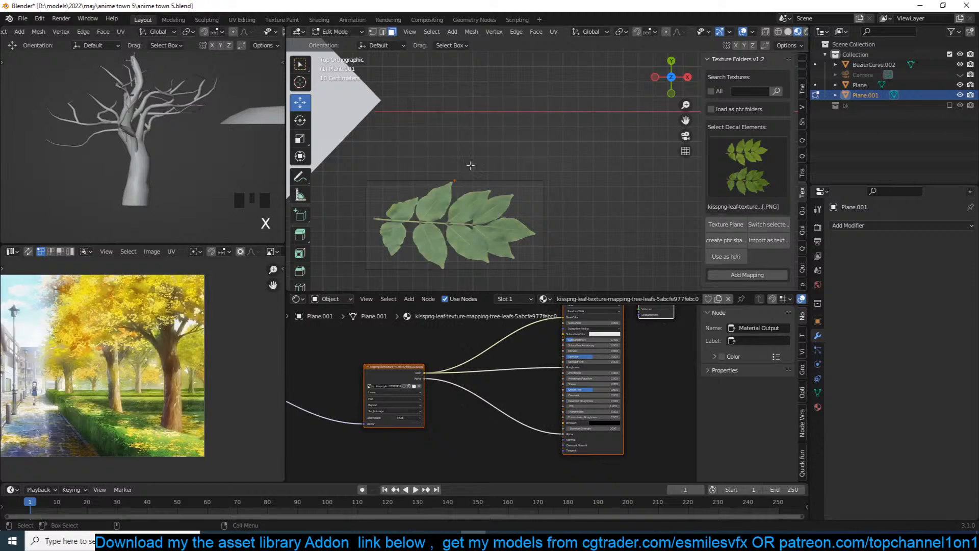
Move the whole remaining leaf mesh so that the base of its stem sits at the object's origin.
key(Tab)
key(a)
key(Tab)
key(g)
click(546, 168)
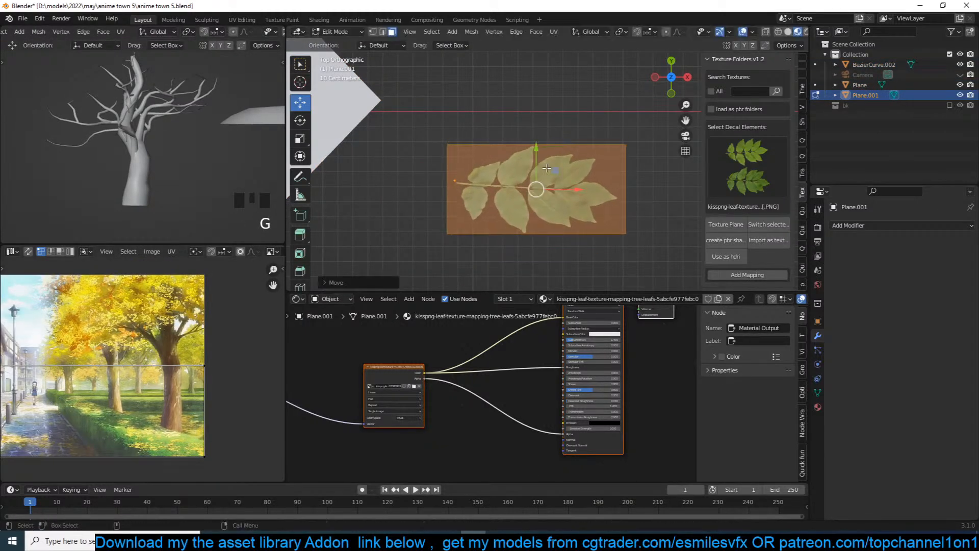
Slide the leaf plane's stem-side edge inward to meet the base of the stem.
scroll(500, 179, up, 2)
alt+click(408, 199)
key(g)
key(g)
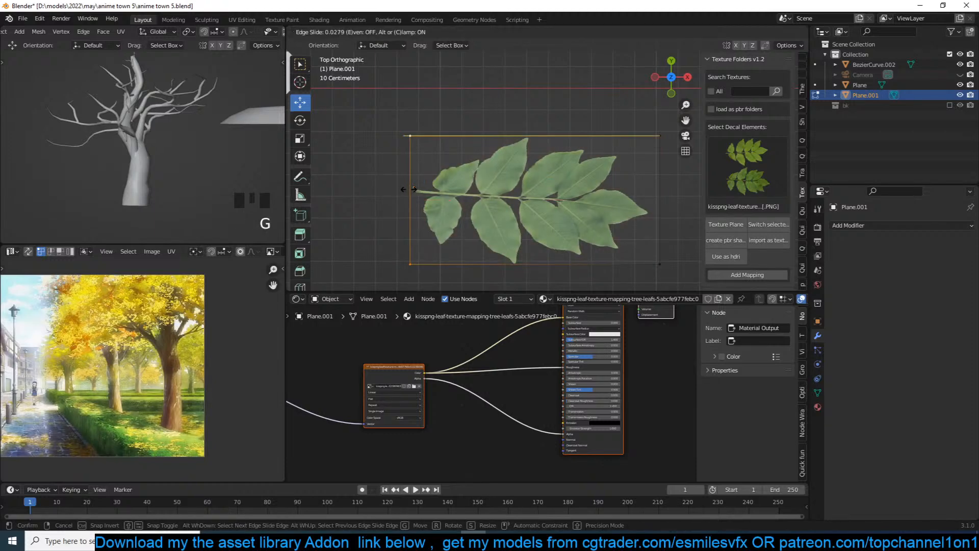
click(415, 190)
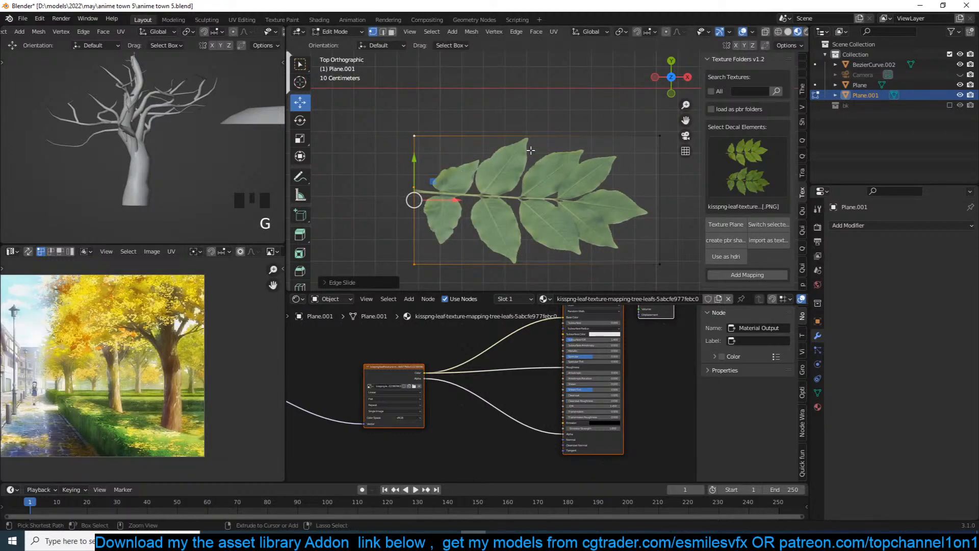
Add a lengthwise loop cut through the leaf plane and shift its two end vertices to line up with the stem and leaf tip.
key(ctrl+r)
click(675, 202)
click(673, 204)
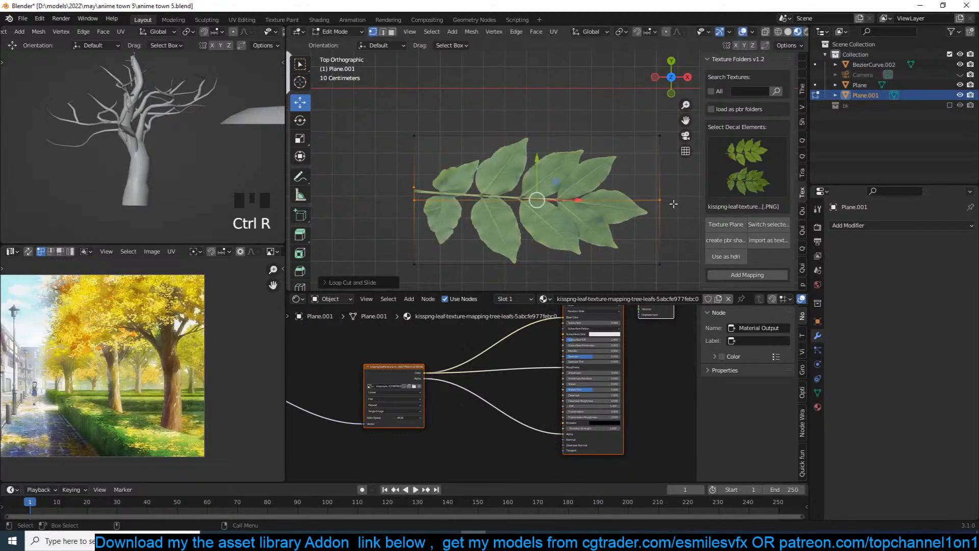
key(g)
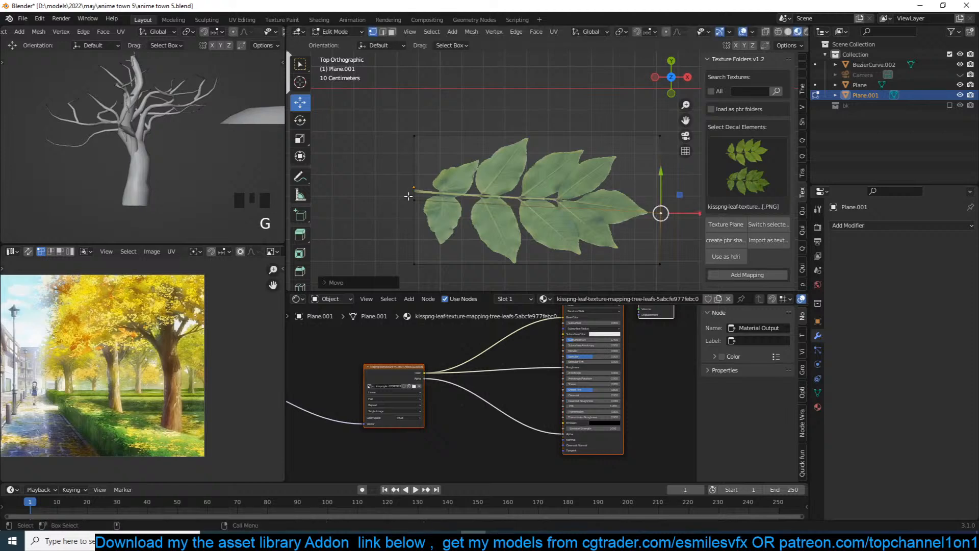
key(g)
key(g)
click(407, 187)
Add three evenly spaced crosswise loop cuts to the leaf plane: one at the middle and one in each half.
key(ctrl+r)
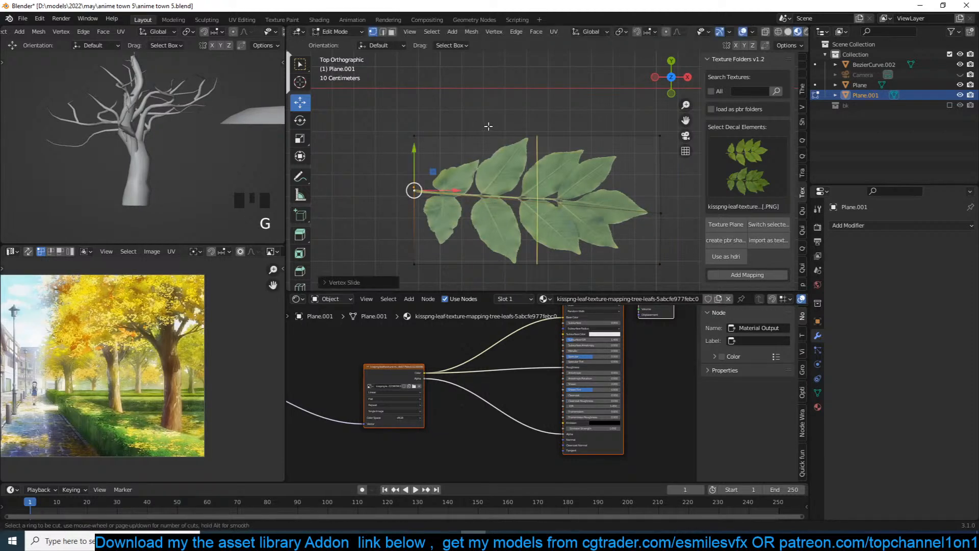
click(488, 134)
right_click(488, 126)
key(ctrl+r)
click(479, 133)
right_click(479, 133)
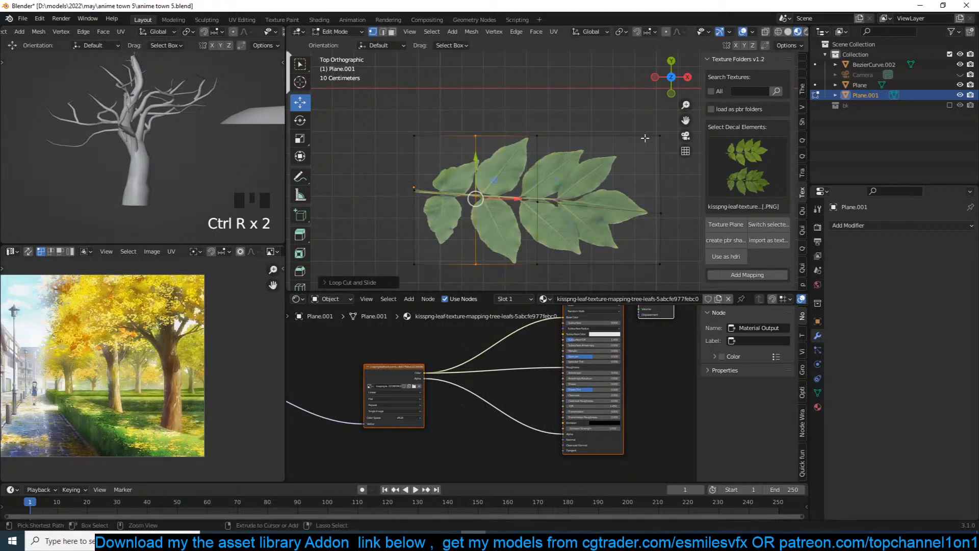
key(ctrl+r)
click(636, 139)
right_click(635, 140)
middle_drag(576, 171, 560, 153)
scroll(558, 190, down, 2)
middle_drag(558, 190, 564, 170)
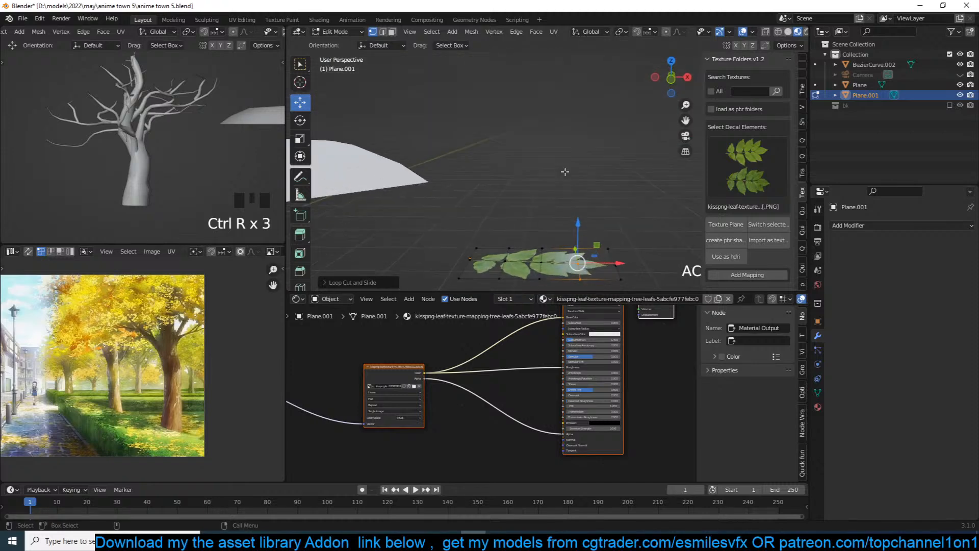
Lower the leaf plane's two long outer edges by about 0.04 m so the leaf folds down from its midrib.
alt+click(503, 267)
alt+shift+click(531, 260)
alt+shift+click(576, 257)
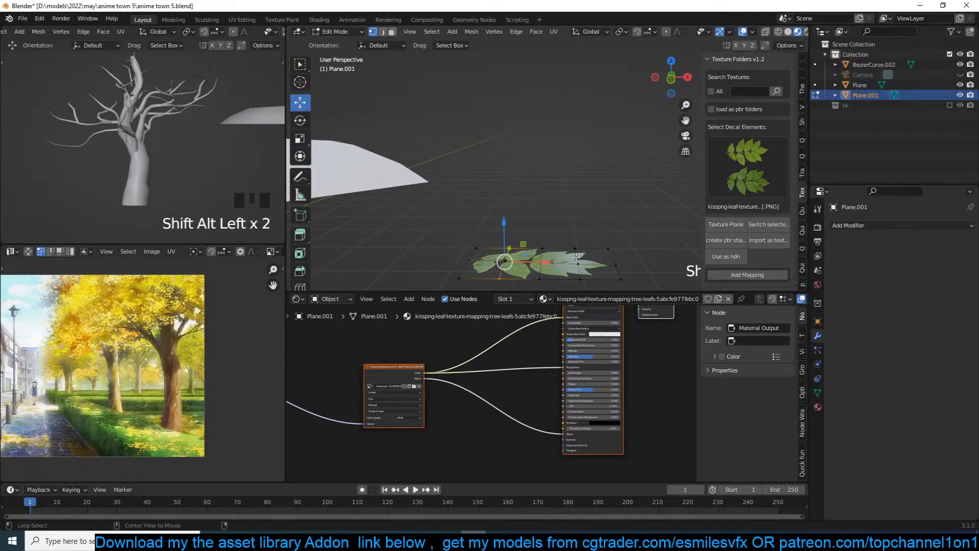
key(3)
alt+click(531, 262)
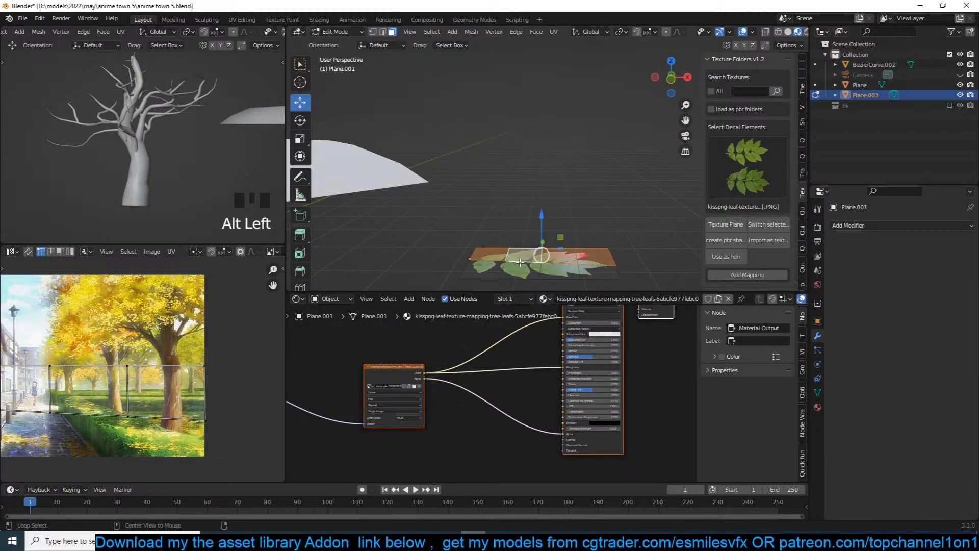
alt+shift+click(555, 263)
key(1)
alt+click(551, 248)
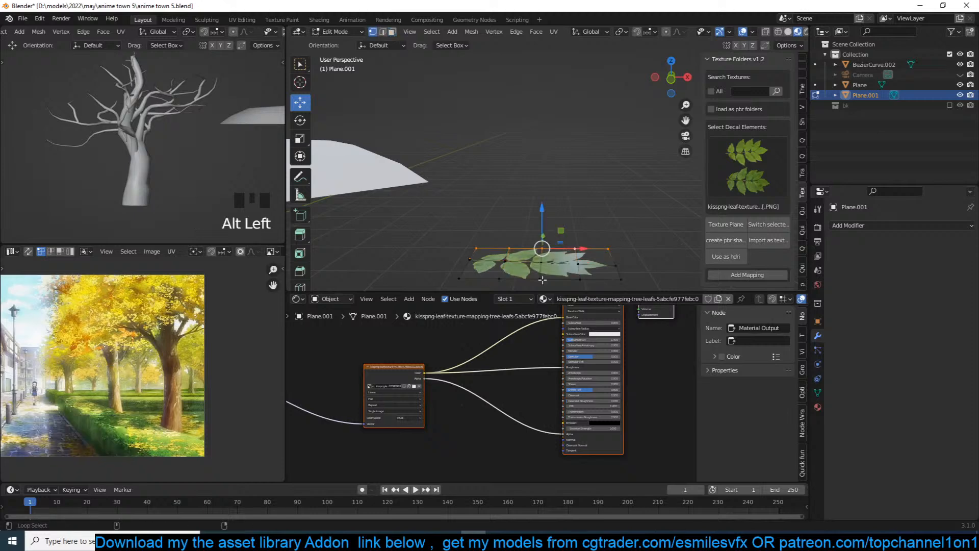
alt+shift+click(543, 279)
middle_drag(544, 237, 531, 220)
drag(536, 227, 538, 237)
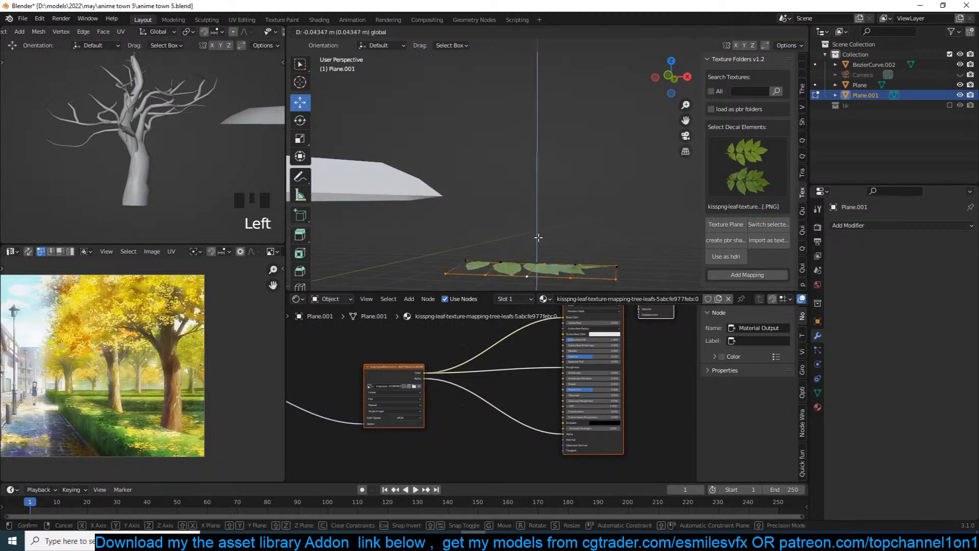
middle_drag(538, 237, 536, 249)
Raise the leaf plane's middle faces between the outer crosswise cuts to arch the leaf along its length.
key(3)
alt+click(522, 263)
shift+click(550, 265)
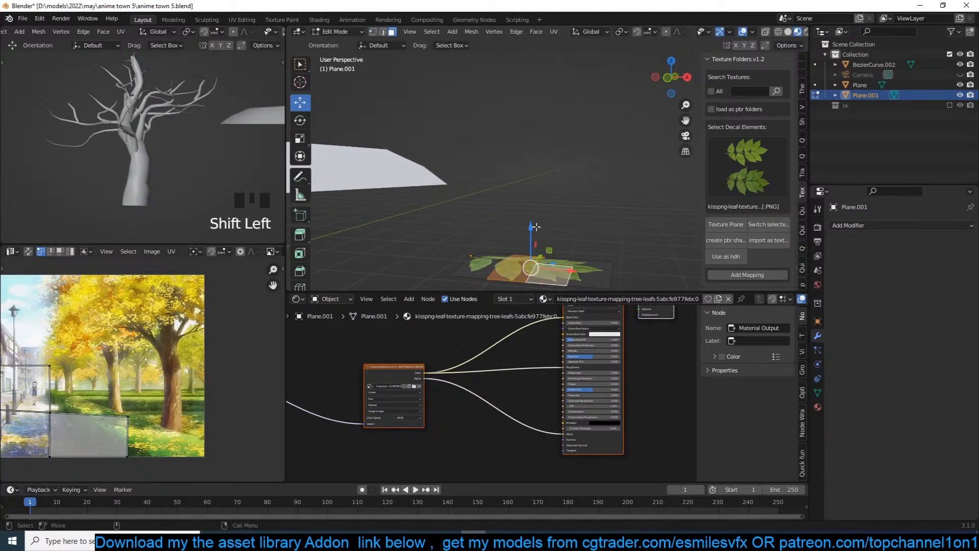
drag(530, 223, 528, 209)
shift+middle_drag(528, 210, 512, 156)
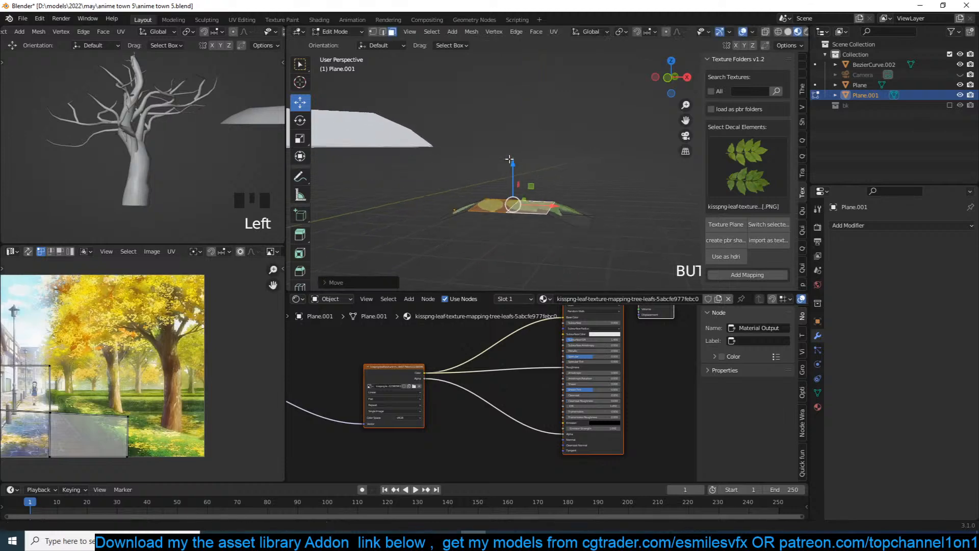
Lower the end edge at the leaf tip to make the leaf droop more strongly there.
key(1)
alt+click(590, 224)
drag(594, 203, 593, 218)
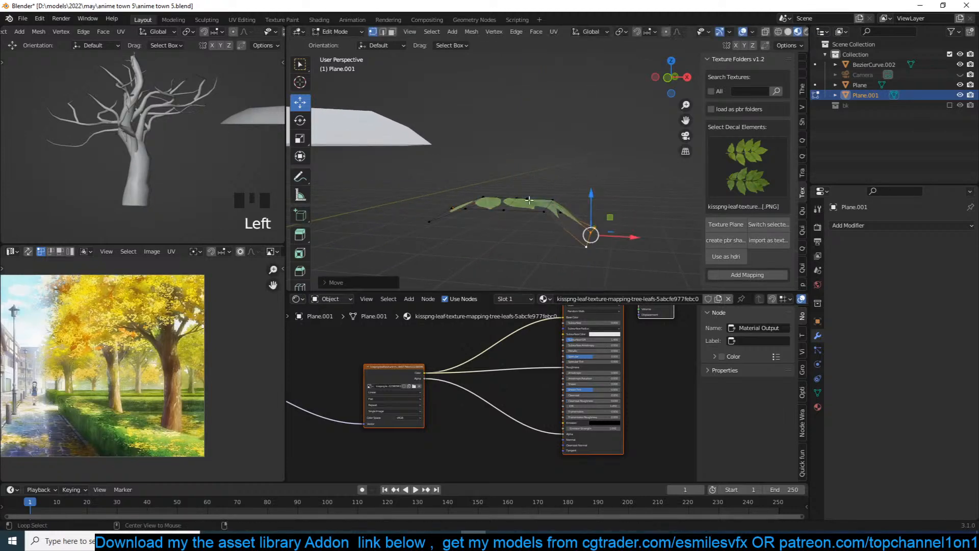
alt+click(514, 197)
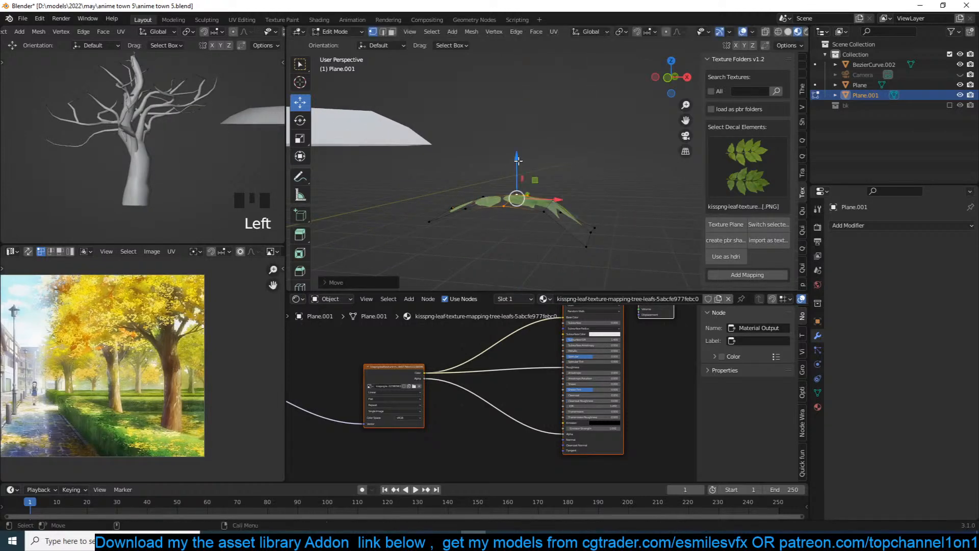
In front view, rotate the whole leaf mesh so its tip tilts down, and move its stem base back to the object's origin.
key(a)
key(KP_1)
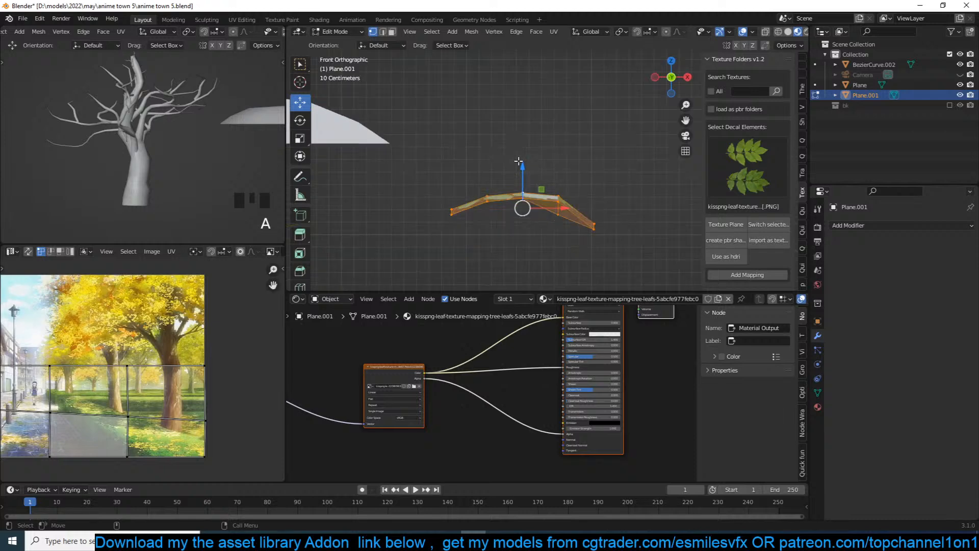
key(r)
key(r)
click(627, 180)
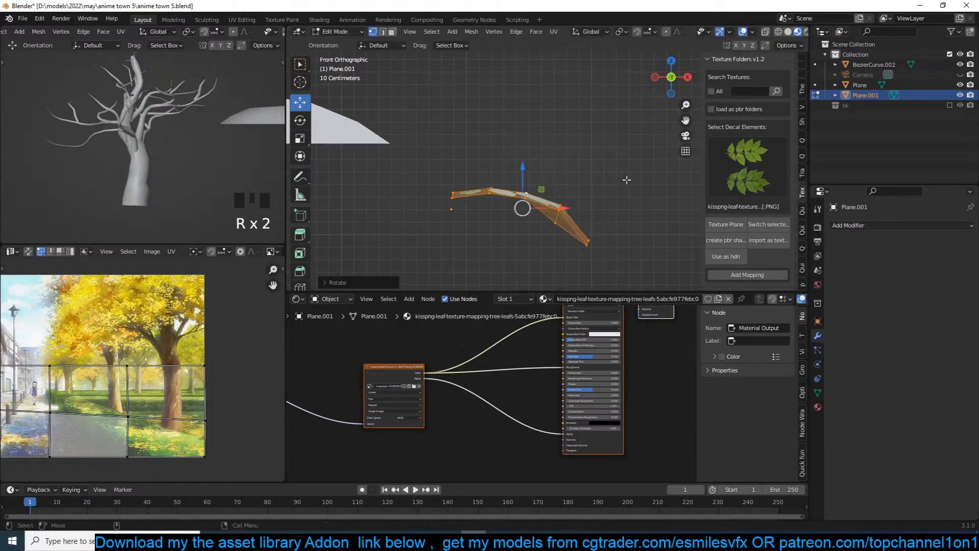
key(g)
click(626, 195)
Return to Object Mode and shade the bent leaf smooth.
key(Tab)
right_click(569, 168)
click(570, 165)
middle_drag(570, 166, 449, 122)
scroll(461, 190, up, 4)
scroll(552, 369, down, 1)
Replace the leaf material's Principled BSDF with a Diffuse BSDF node, leaving space before the Material Output.
middle_drag(552, 382, 462, 431)
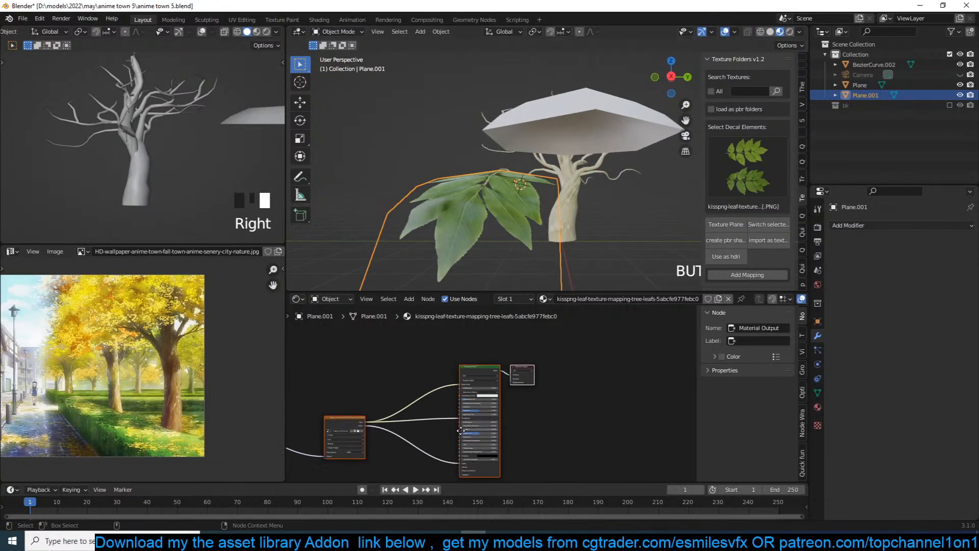
scroll(463, 432, up, 1)
click(543, 352)
drag(544, 351, 630, 345)
drag(471, 354, 489, 422)
key(shift+a)
mouse_move(475, 396)
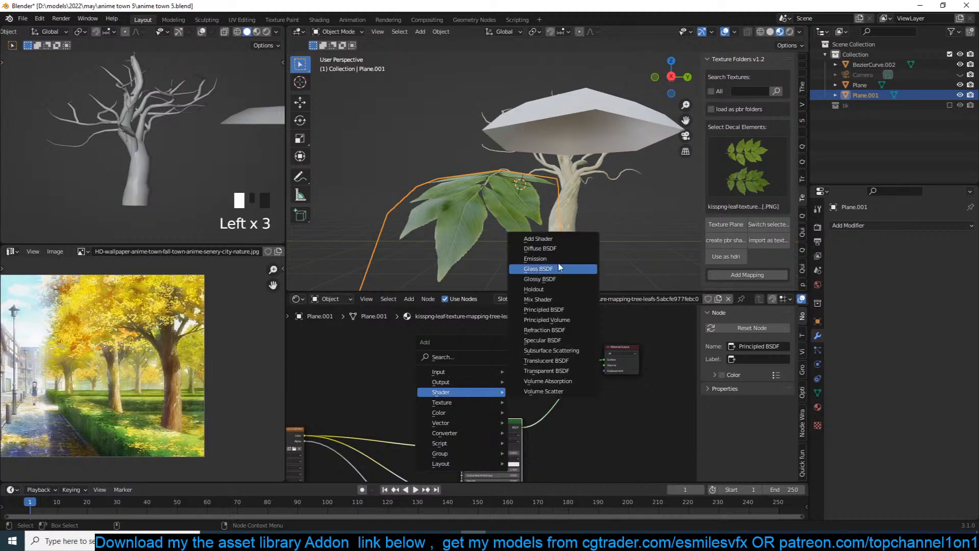
click(540, 248)
click(463, 356)
click(486, 417)
key(ctrl+x)
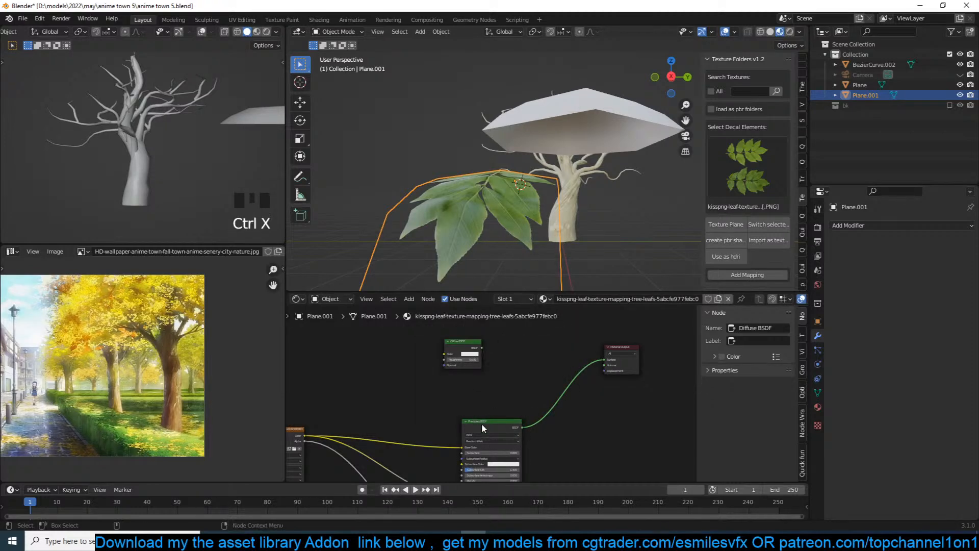
Add a Translucent BSDF and a Transparent BSDF to the leaf material, placing the Translucent node directly under the Diffuse BSDF.
key(shift+a)
mouse_move(429, 375)
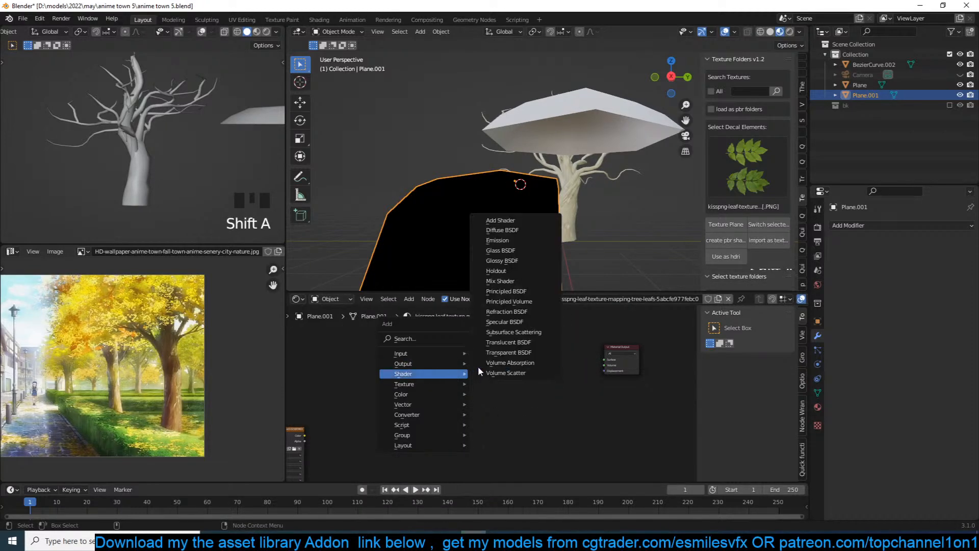
click(499, 352)
key(shift+a)
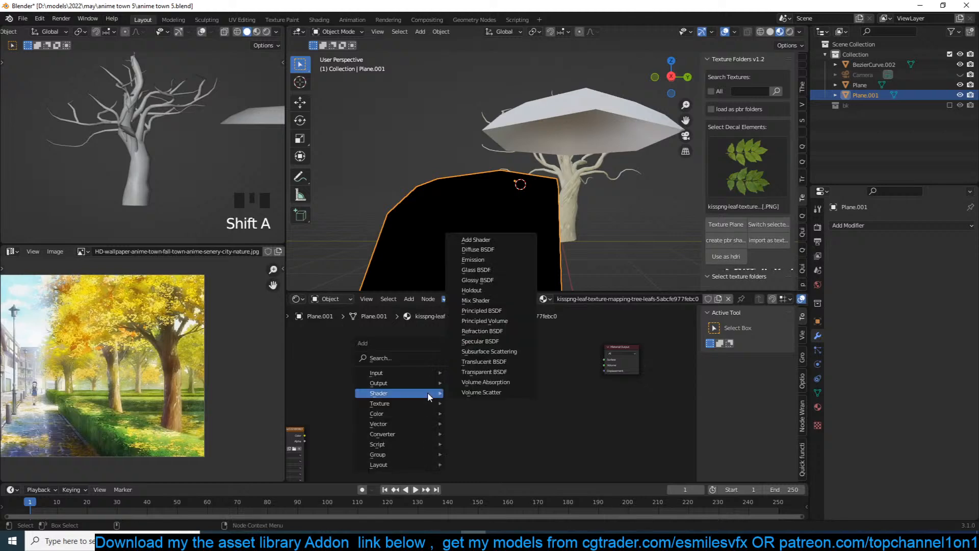
click(492, 360)
key(shift+a)
mouse_move(522, 355)
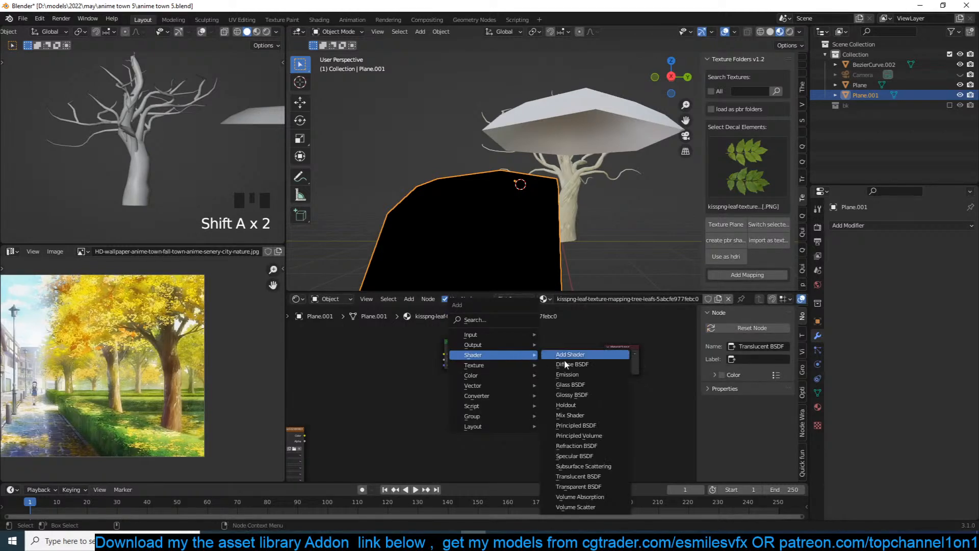
click(578, 486)
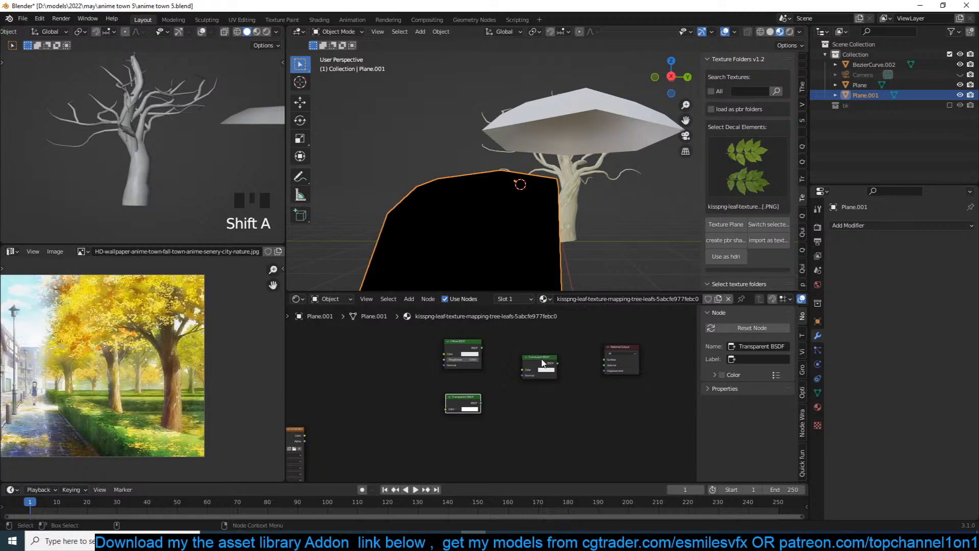
drag(542, 363, 465, 393)
Combine the Diffuse and Translucent BSDFs with a Mix Shader and set the Transparent BSDF aside.
ctrl+shift+right_drag(470, 377, 462, 352)
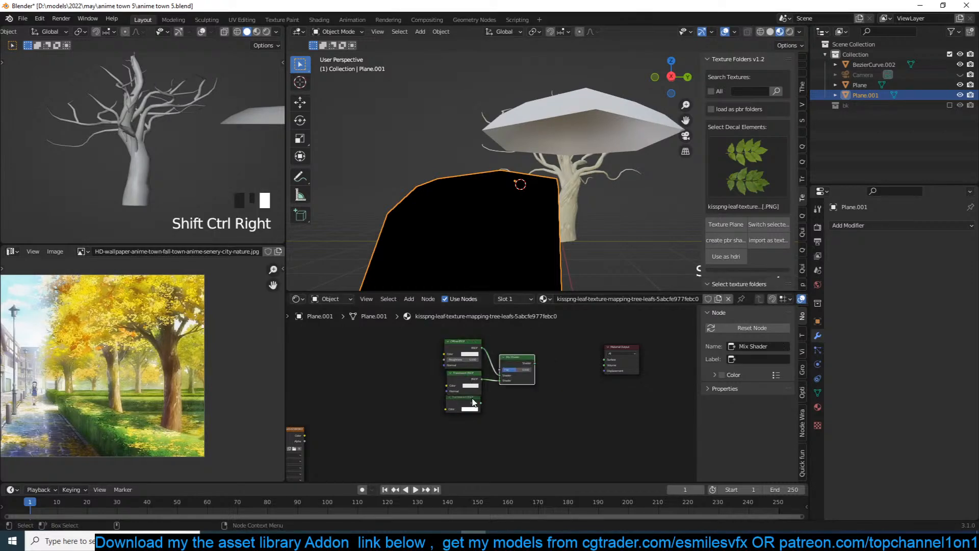
drag(469, 400, 584, 395)
scroll(561, 393, up, 3)
middle_drag(429, 392, 512, 374)
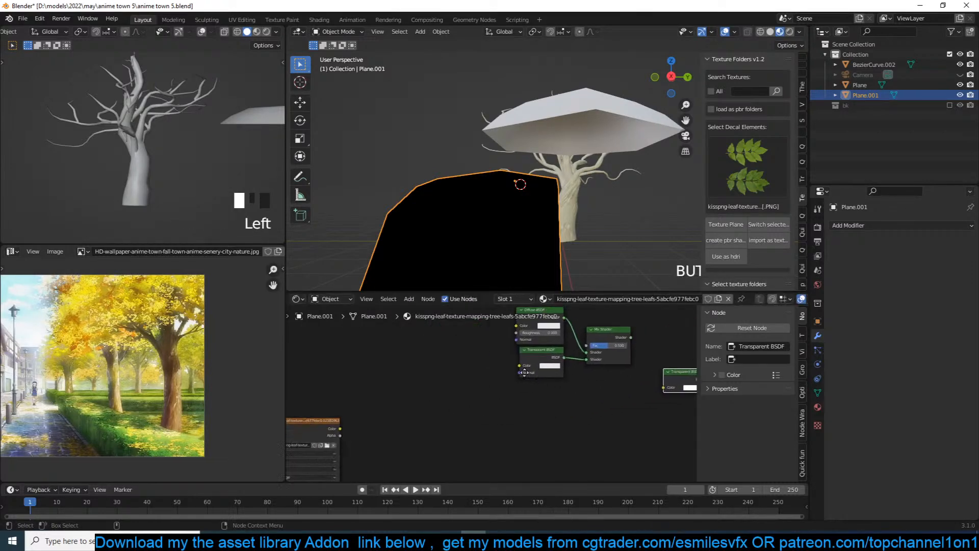
scroll(452, 389, up, 2)
Reposition the Diffuse, Translucent and Mix Shader nodes, and connect the leaf image's Color to the Diffuse BSDF's Color.
drag(522, 394, 607, 327)
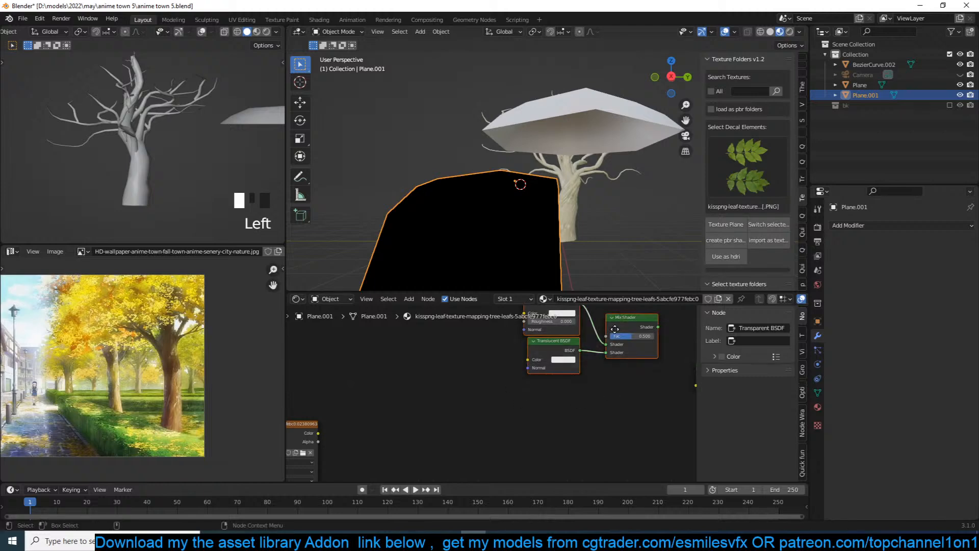
key(g)
click(531, 403)
click(530, 403)
drag(323, 431, 471, 376)
Move the Transparent BSDF below the Mix Shader and combine the two with a second Mix Shader.
middle_drag(484, 382, 403, 345)
drag(620, 336, 509, 402)
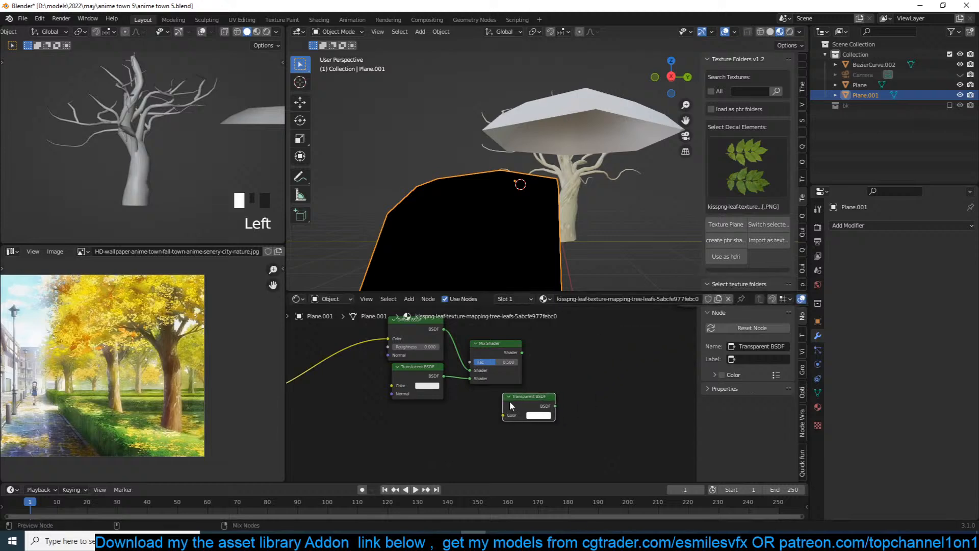
ctrl+shift+right_drag(510, 406, 504, 347)
scroll(465, 408, down, 2)
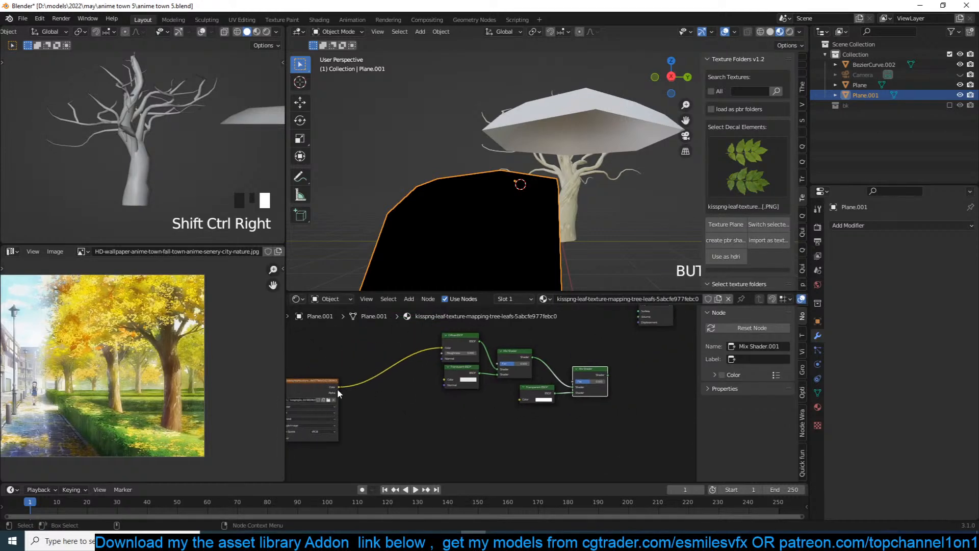
Connect the leaf image's Alpha to the second Mix Shader's Fac and link that shader to the Material Output.
drag(337, 390, 586, 394)
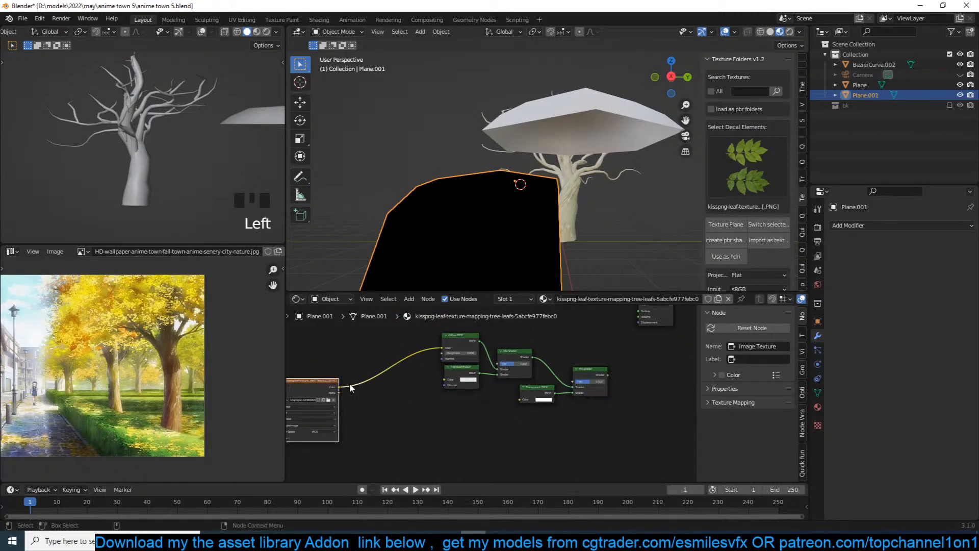
drag(335, 390, 572, 382)
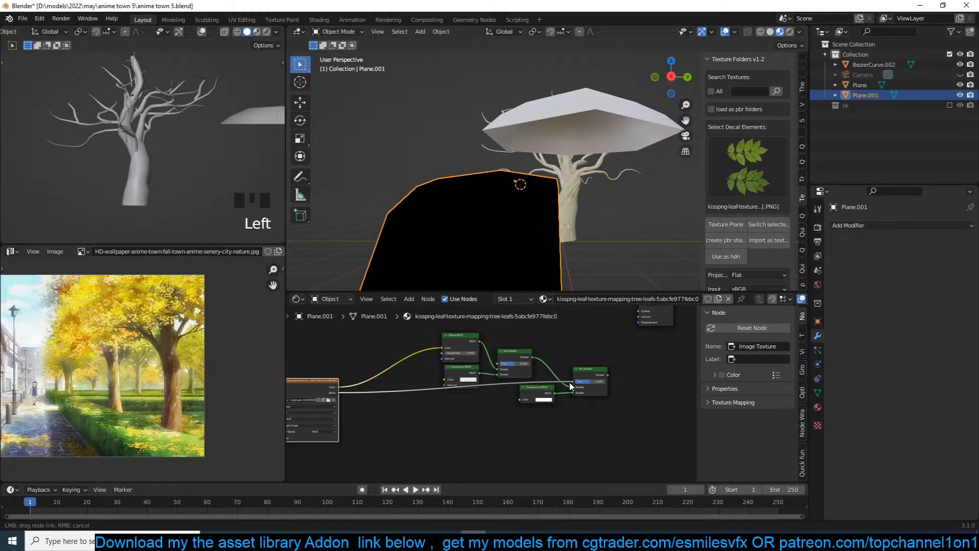
ctrl+shift+click(592, 370)
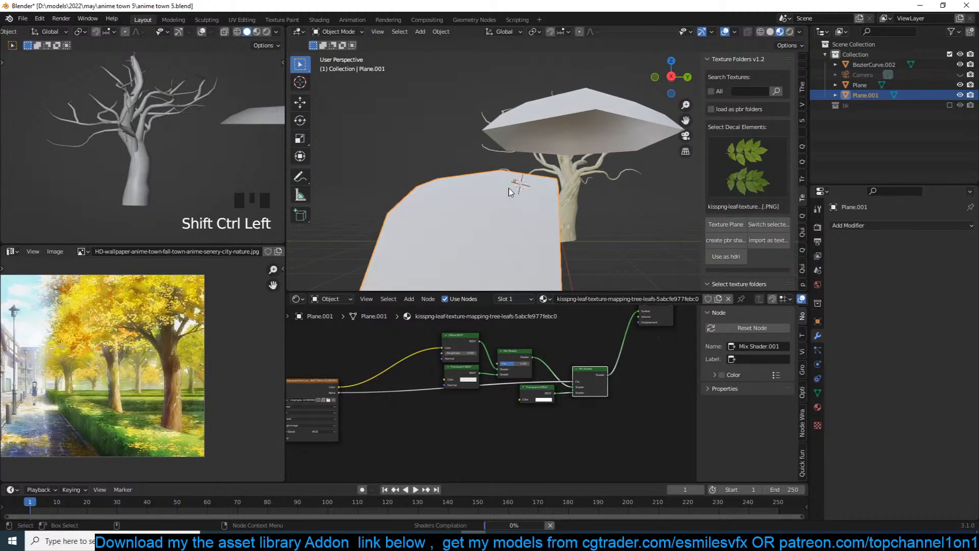
Swap the two shader inputs of the second Mix Shader so the transparency falls outside the leaf shape.
key(grave)
scroll(565, 391, up, 3)
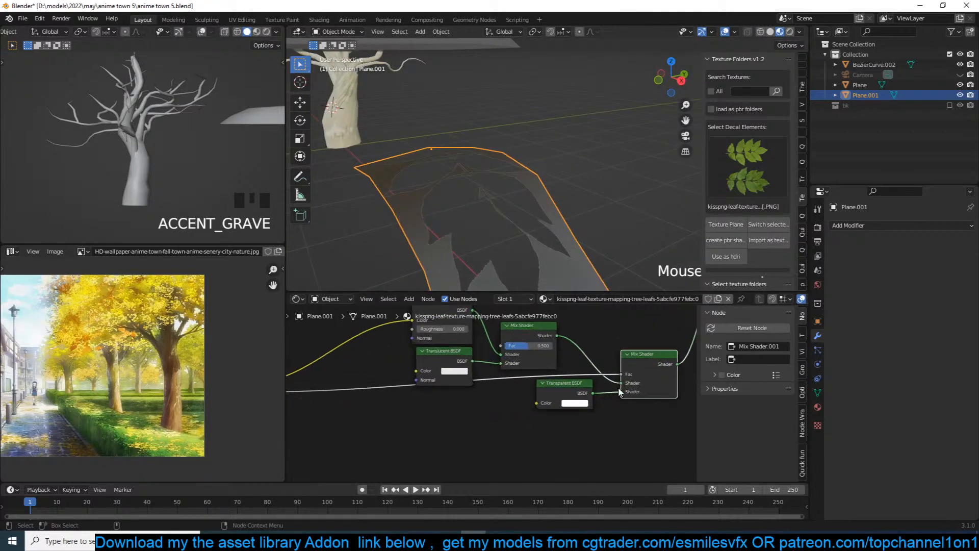
drag(618, 391, 622, 382)
Set the Translucent BSDF's color to yellow.
middle_drag(454, 372, 458, 384)
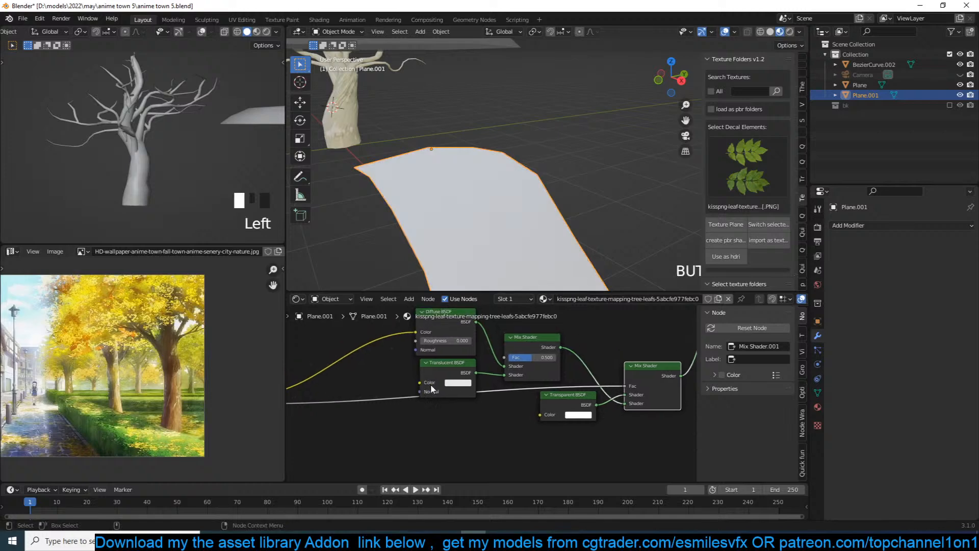
click(457, 383)
click(465, 305)
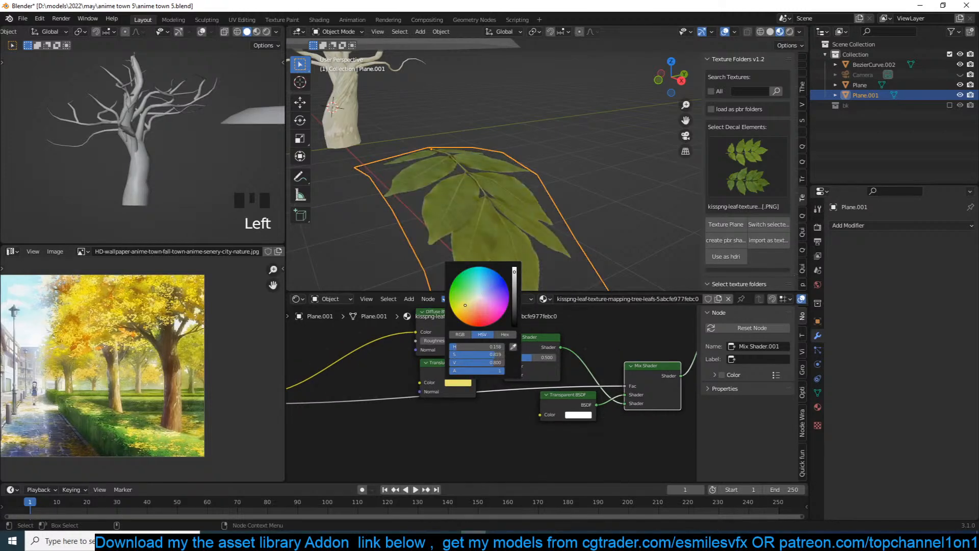
scroll(489, 204, down, 2)
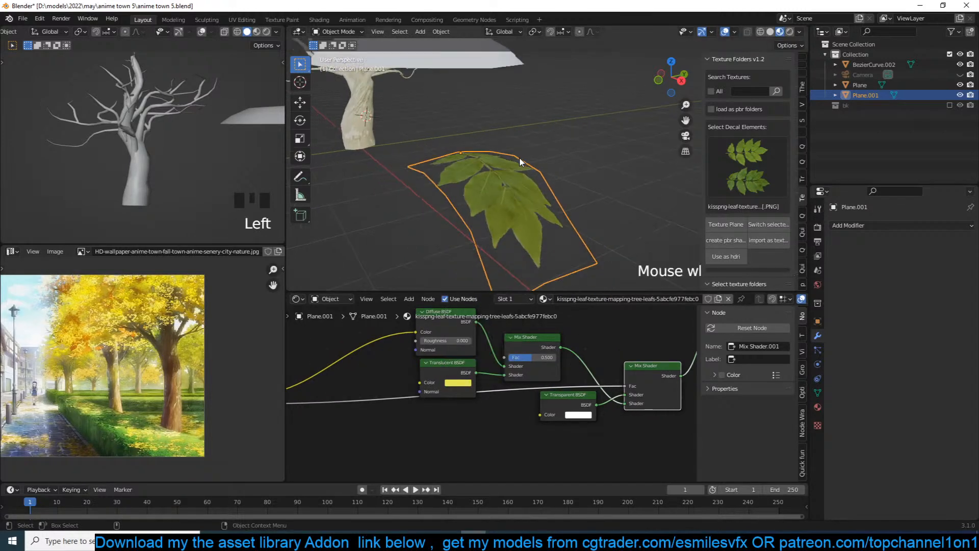
Add a Particle Info node above the leaf image texture and move the Translucent BSDF down to make room.
scroll(484, 385, down, 3)
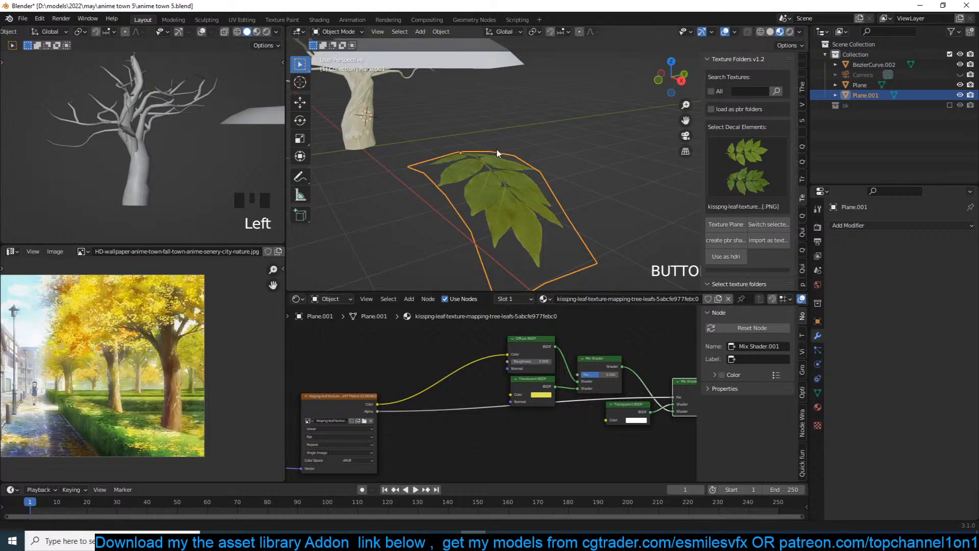
key(shift+a)
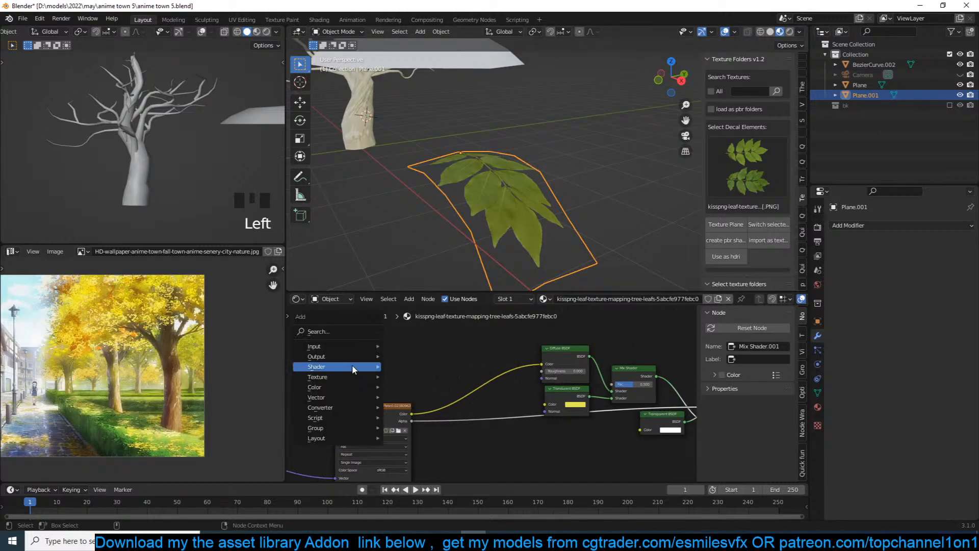
mouse_move(352, 364)
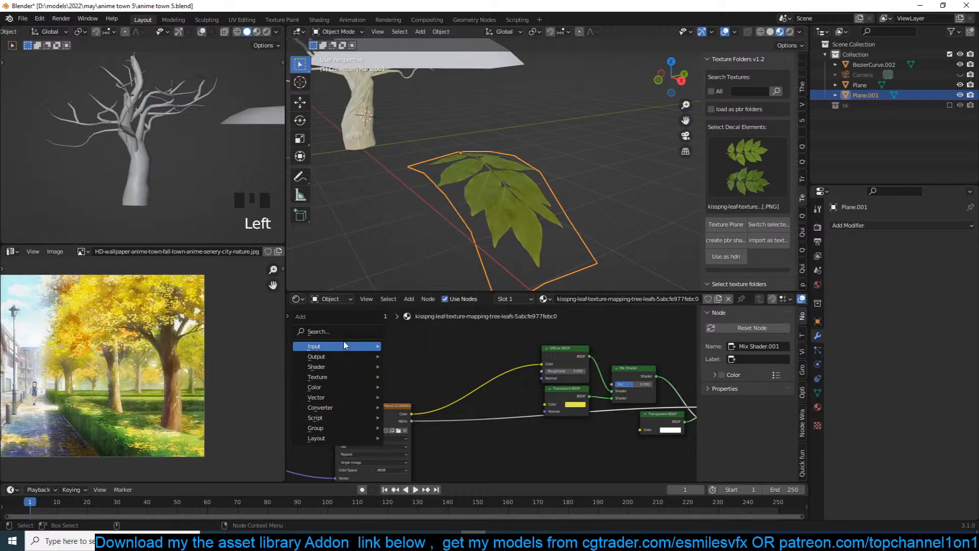
mouse_move(351, 346)
click(430, 253)
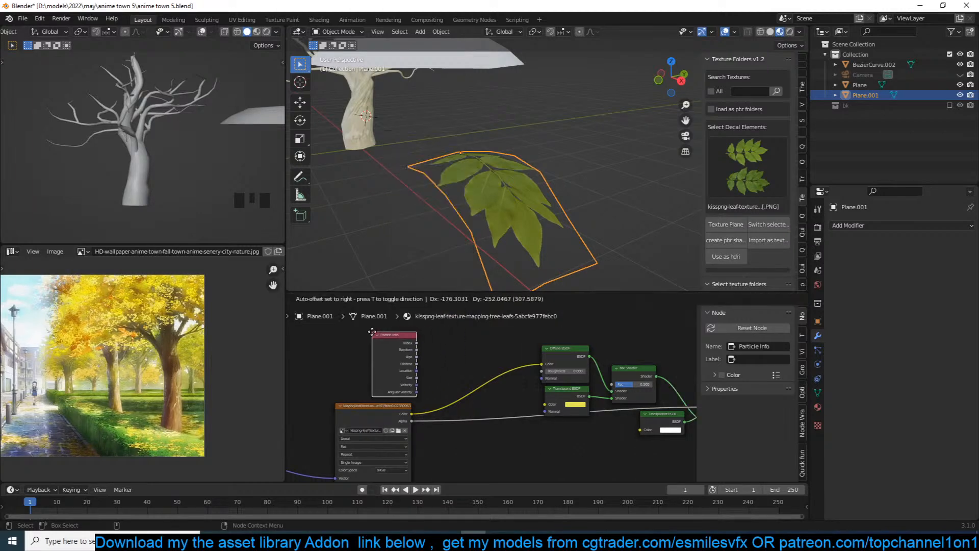
drag(576, 403, 580, 443)
middle_drag(352, 366, 410, 363)
drag(410, 363, 341, 348)
Add a ColorRamp node beside the Particle Info node.
key(shift+a)
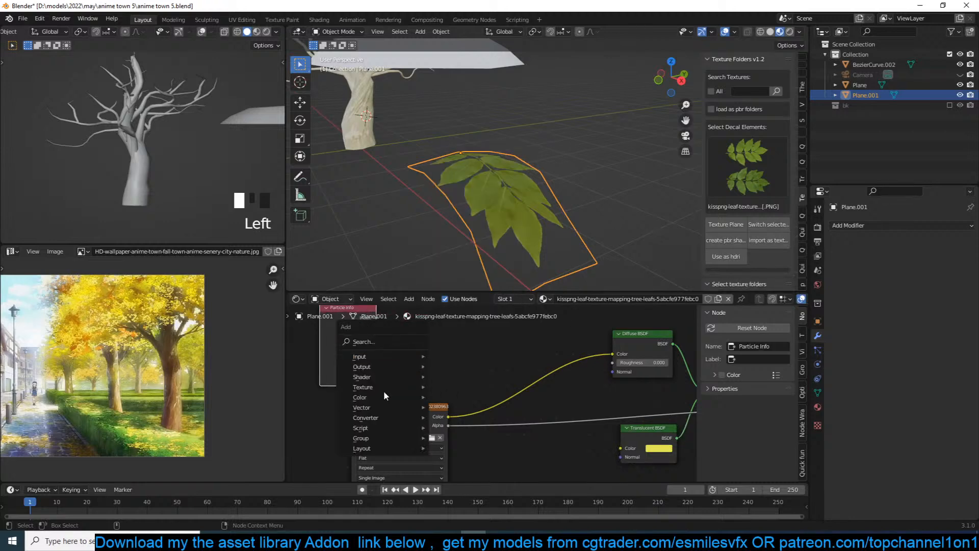
mouse_move(382, 417)
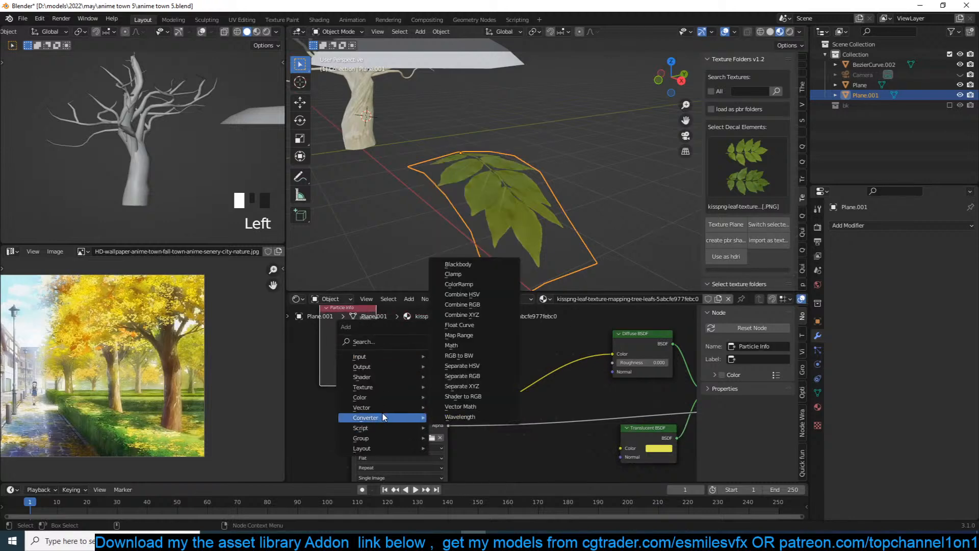
click(478, 286)
click(401, 347)
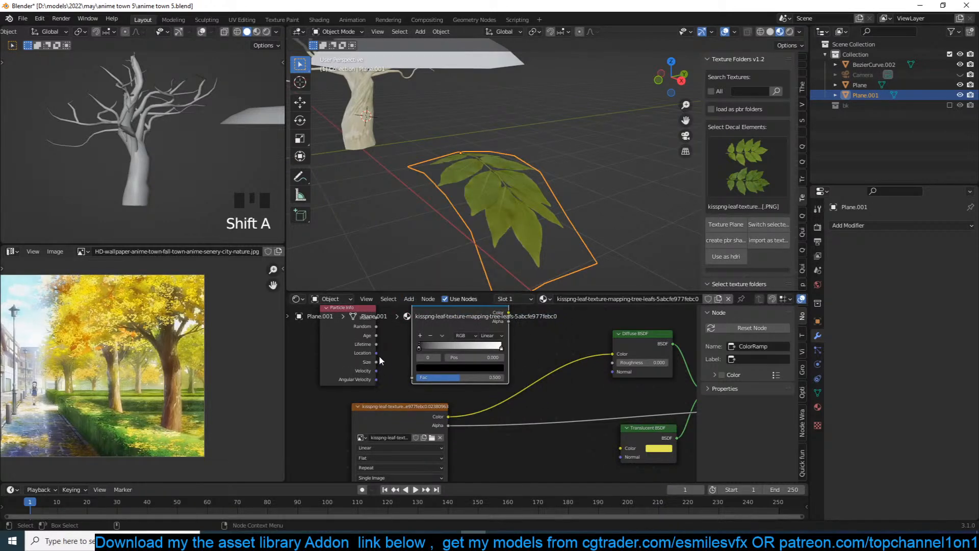
Replace the Particle Info node with an Object Info node, link its Random output to the ColorRamp's Fac and preview the ramp.
middle_drag(378, 356, 386, 365)
click(352, 373)
key(x)
key(shift+a)
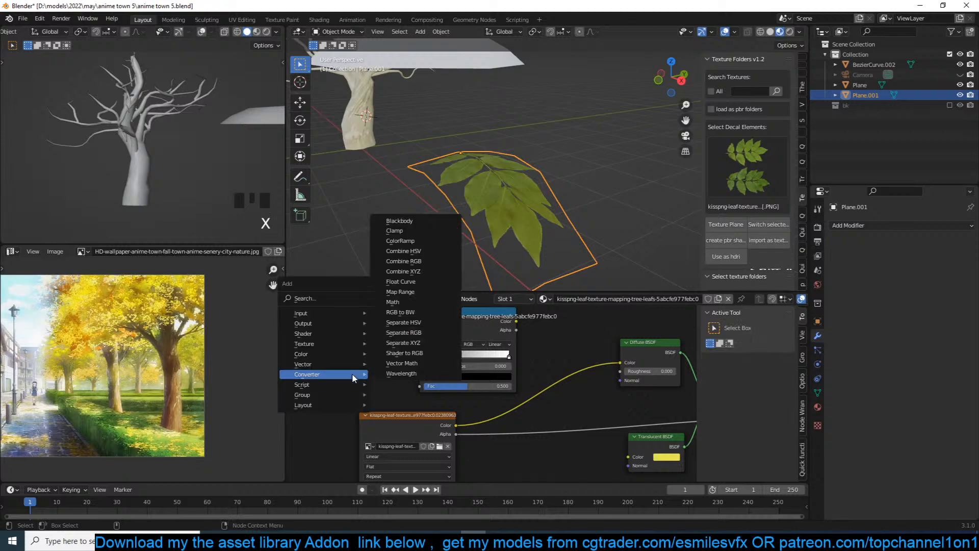
mouse_move(329, 312)
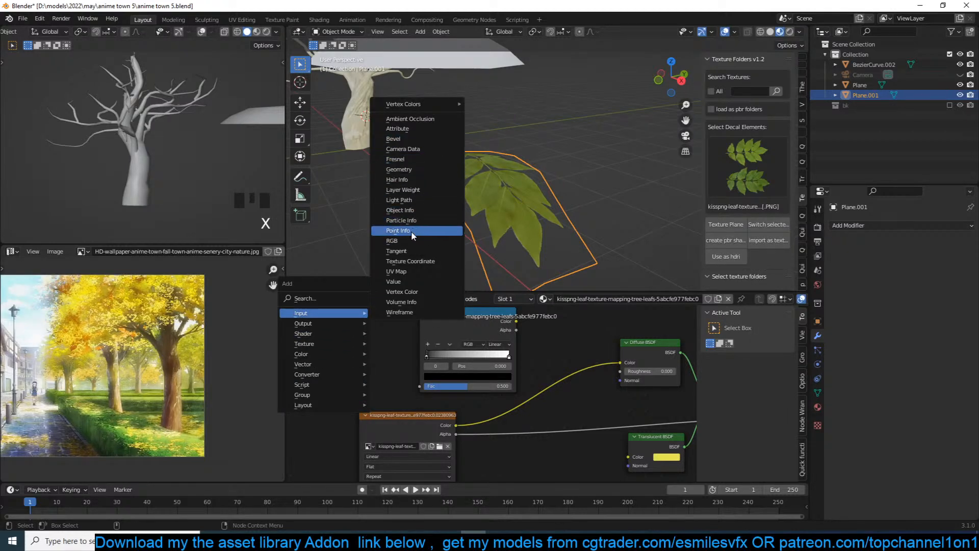
click(412, 210)
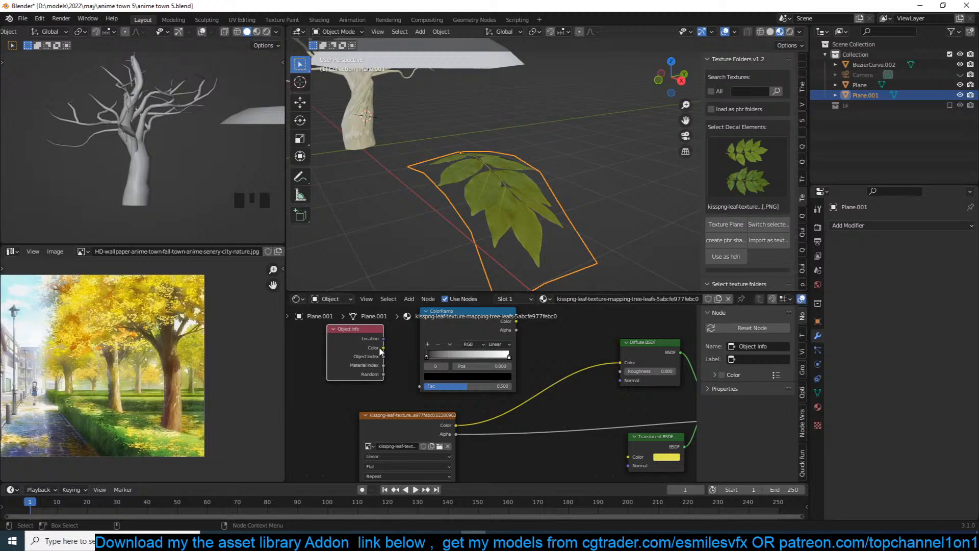
drag(383, 374, 419, 386)
ctrl+shift+click(496, 317)
Set the ColorRamp's white end stop to a pale cyan.
click(509, 356)
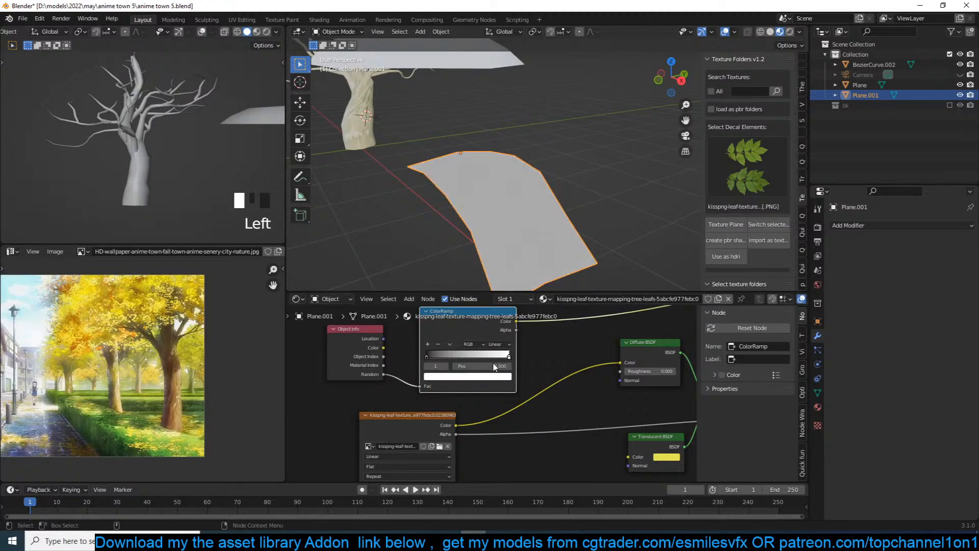
click(467, 377)
click(468, 276)
drag(468, 276, 459, 287)
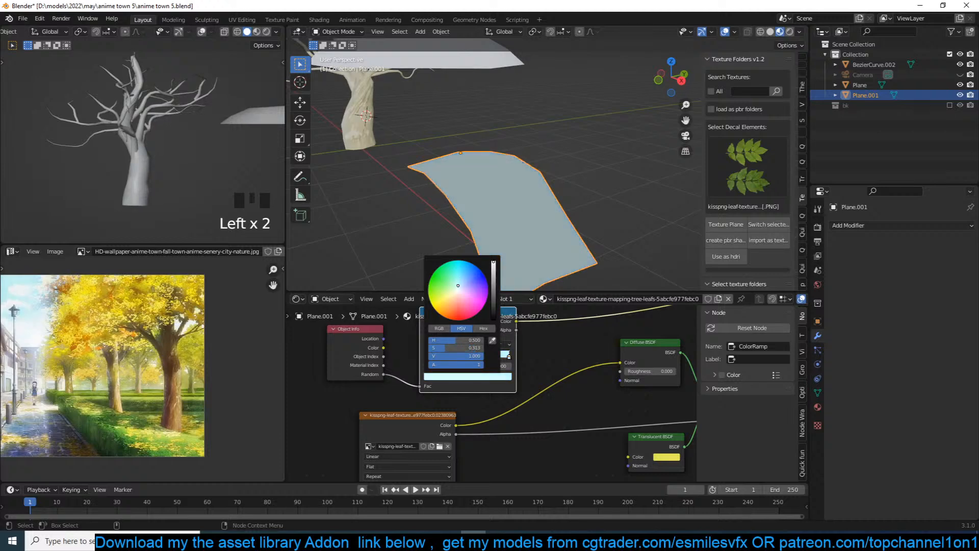
Add three stops to the ColorRamp and color the one at 0.368 green.
click(428, 343)
click(429, 343)
click(429, 343)
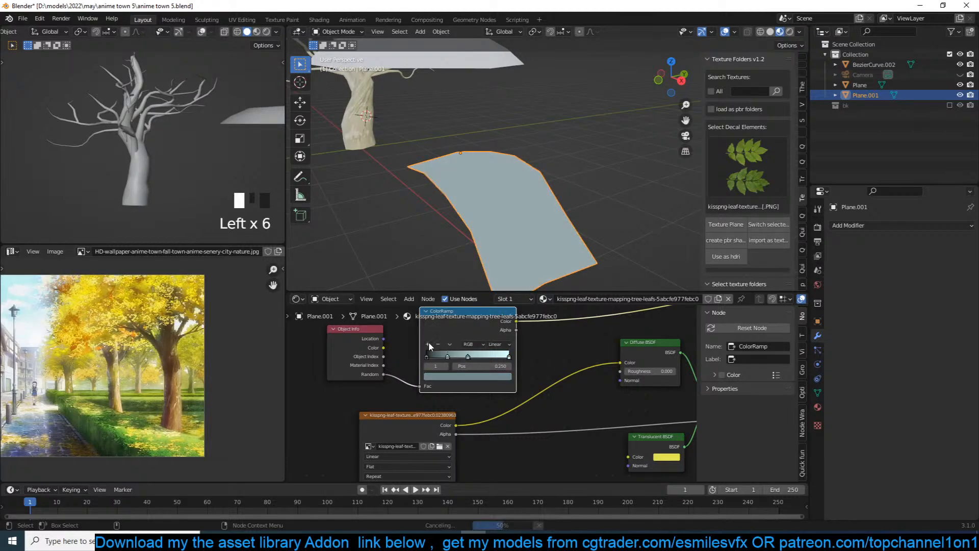
mouse_move(473, 358)
mouse_down()
mouse_move(489, 358)
mouse_move(460, 360)
mouse_up()
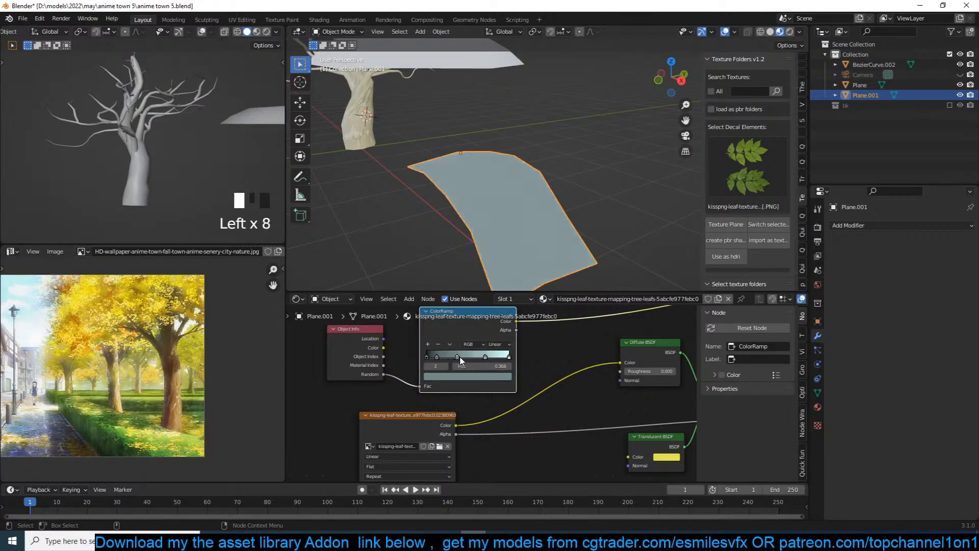
click(462, 378)
click(458, 290)
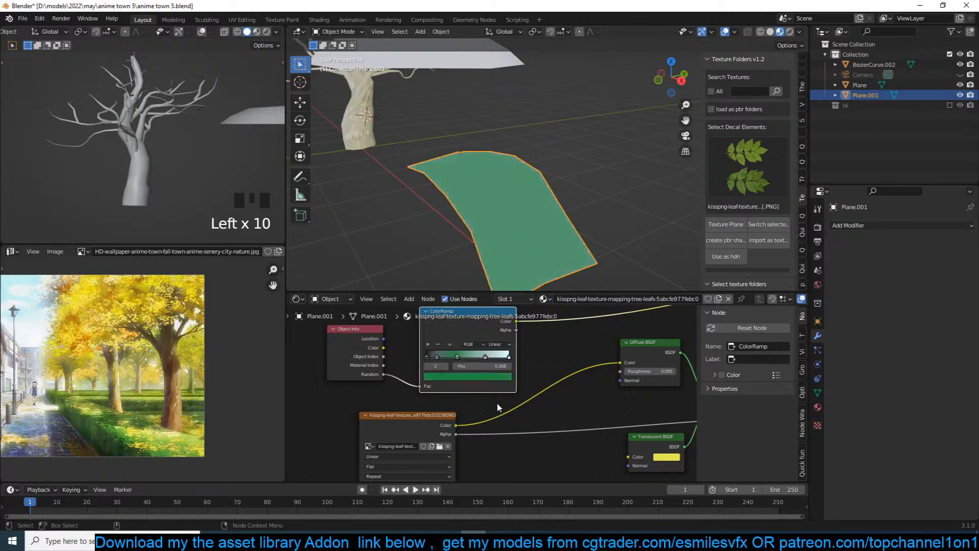
Set the ColorRamp stop at 0.125 to a bright orange.
click(429, 355)
click(452, 376)
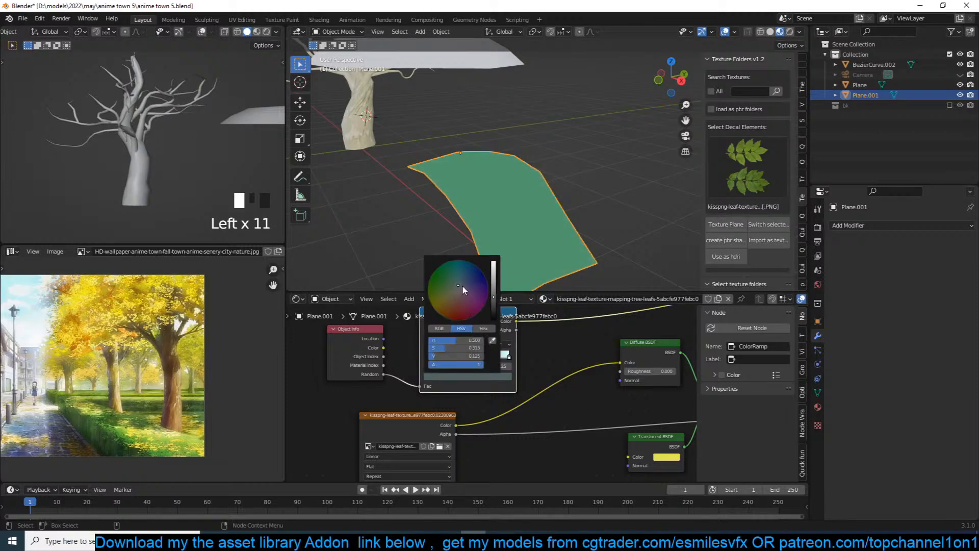
drag(433, 303, 439, 312)
drag(493, 277, 494, 262)
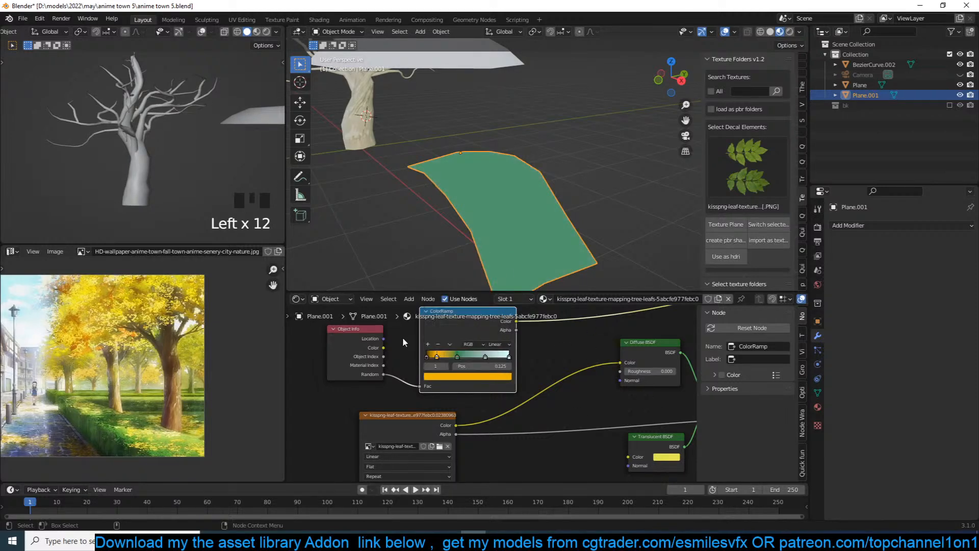
Set the ColorRamp stop at 0.750 to red.
drag(437, 352, 492, 354)
click(484, 377)
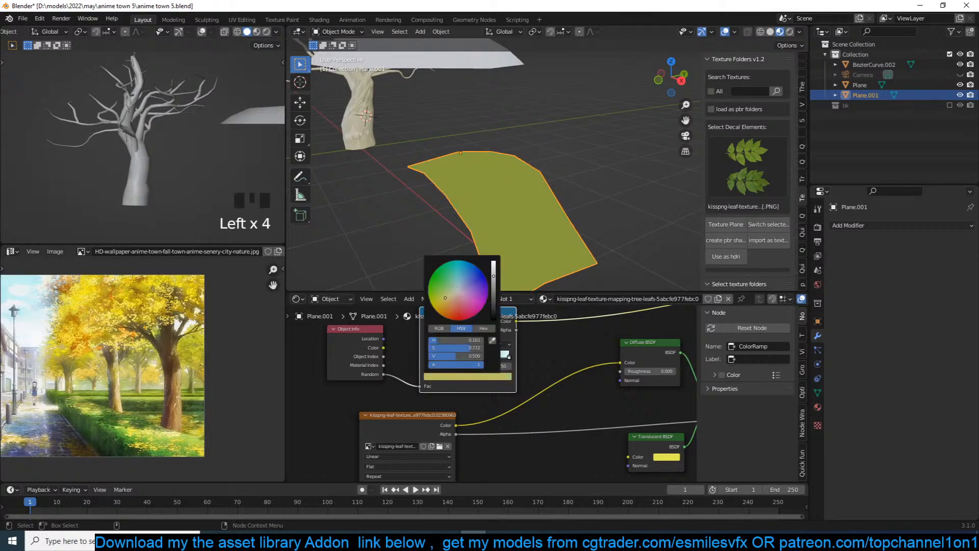
drag(440, 307, 461, 295)
scroll(578, 429, down, 2)
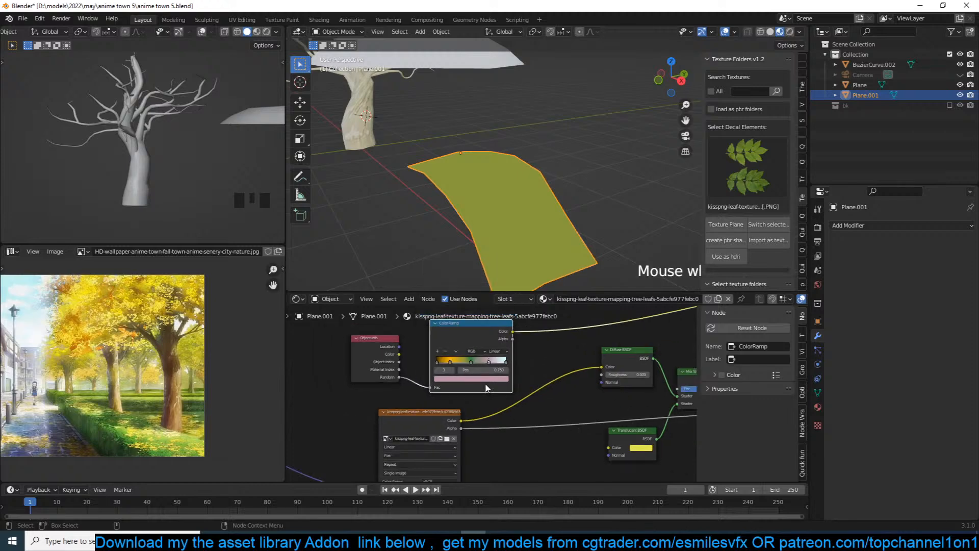
click(470, 378)
click(474, 319)
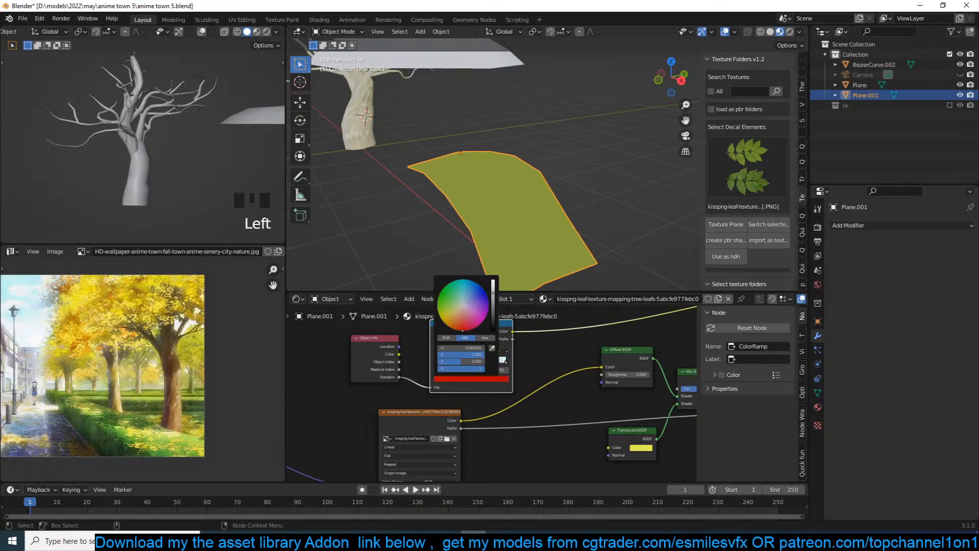
Link the ColorRamp's Color to the Translucent BSDF's Color, preview the final Mix Shader again and save the file.
middle_drag(526, 439, 504, 430)
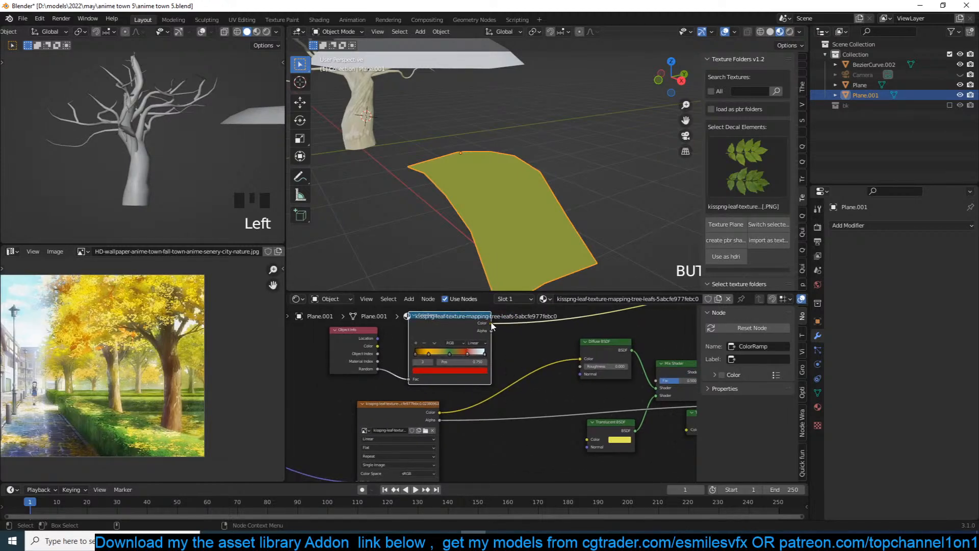
drag(491, 323, 588, 439)
middle_drag(595, 420, 484, 421)
ctrl+shift+click(671, 393)
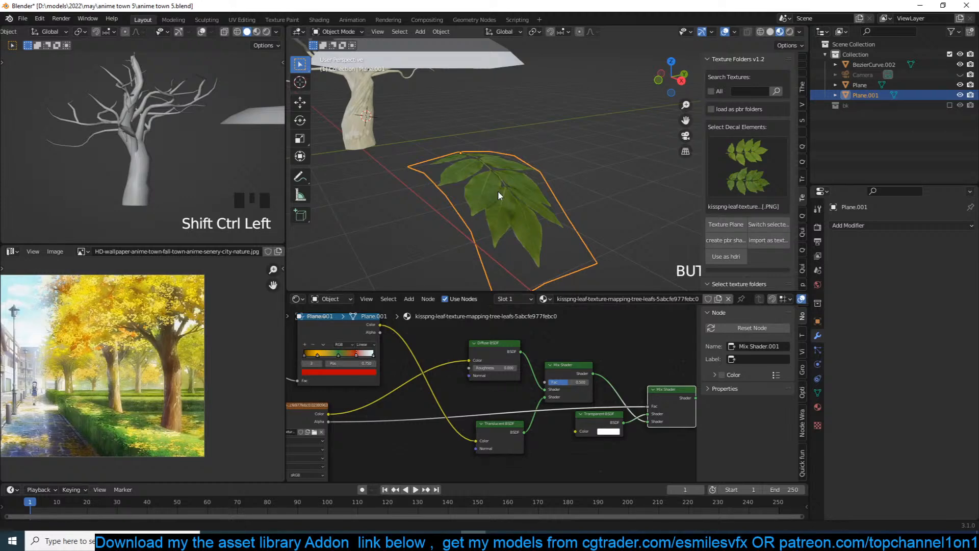
key(ctrl+s)
Select the dome mesh beside the tree and show its object properties.
middle_drag(497, 190, 547, 140)
scroll(454, 201, down, 3)
click(547, 140)
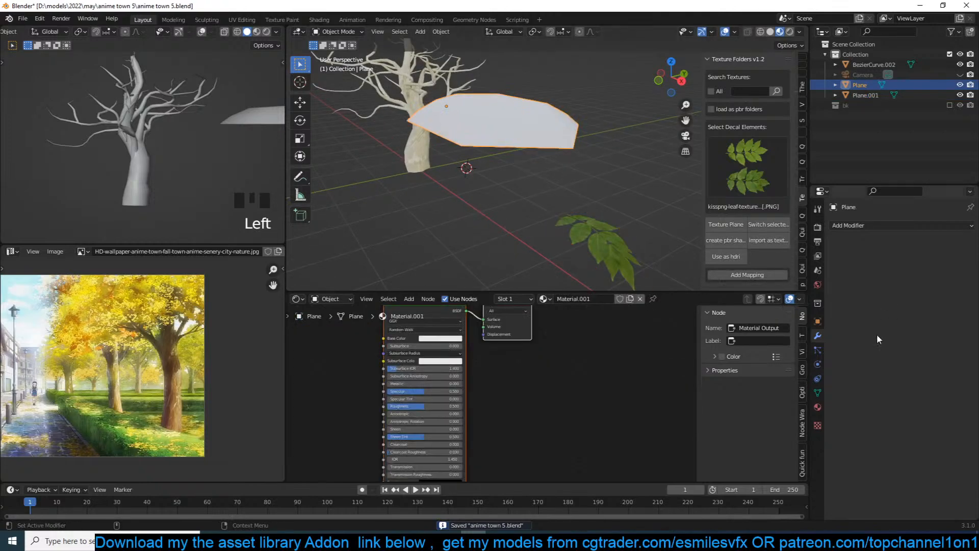
click(818, 349)
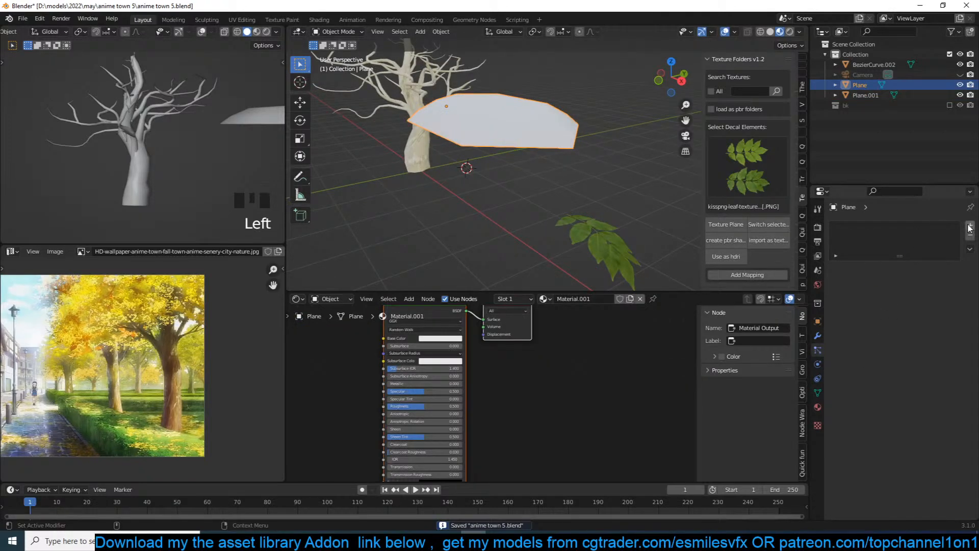
click(817, 322)
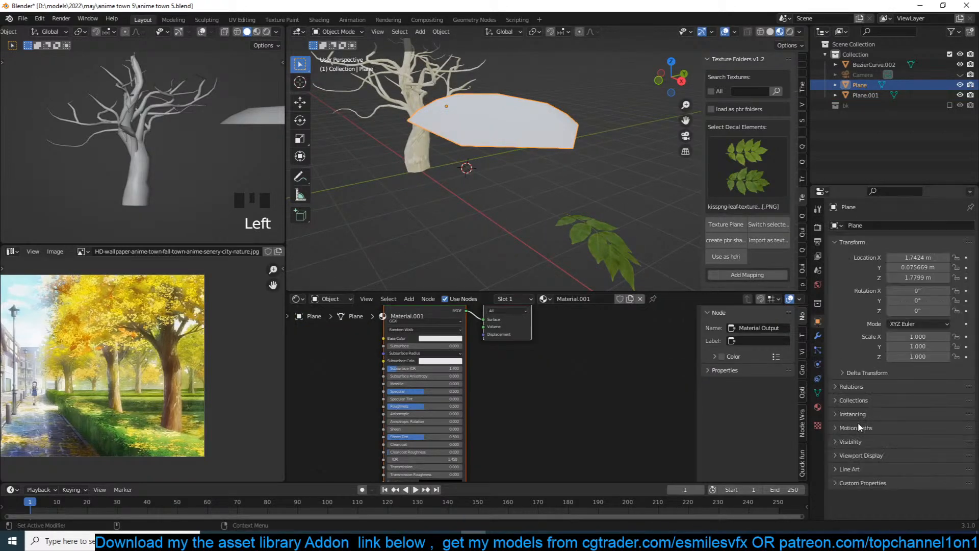
key(Tab)
key(a)
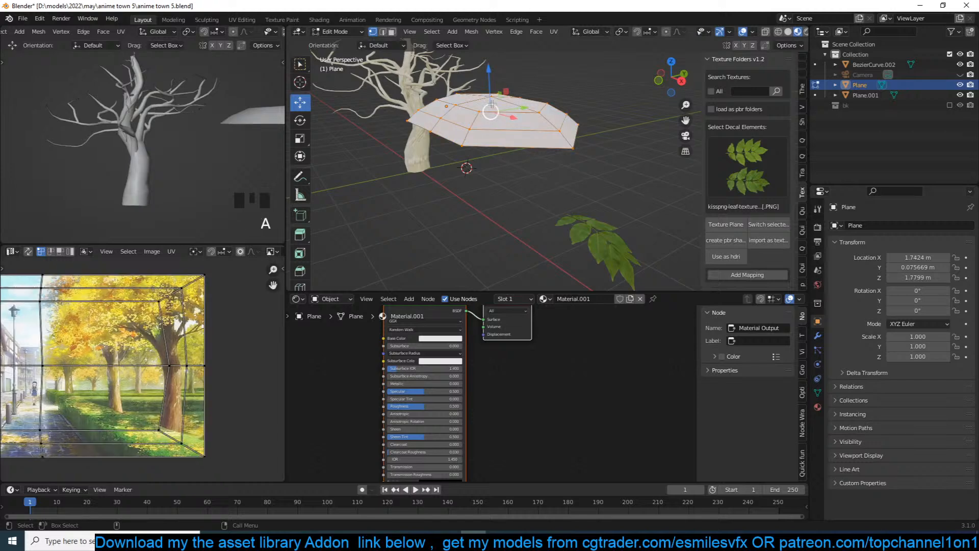
alt+click(529, 140)
key(s)
key(Tab)
Switch the texture library to the Desktop billboard folder and pick the example leaf and minor branch texture.
scroll(750, 246, down, 4)
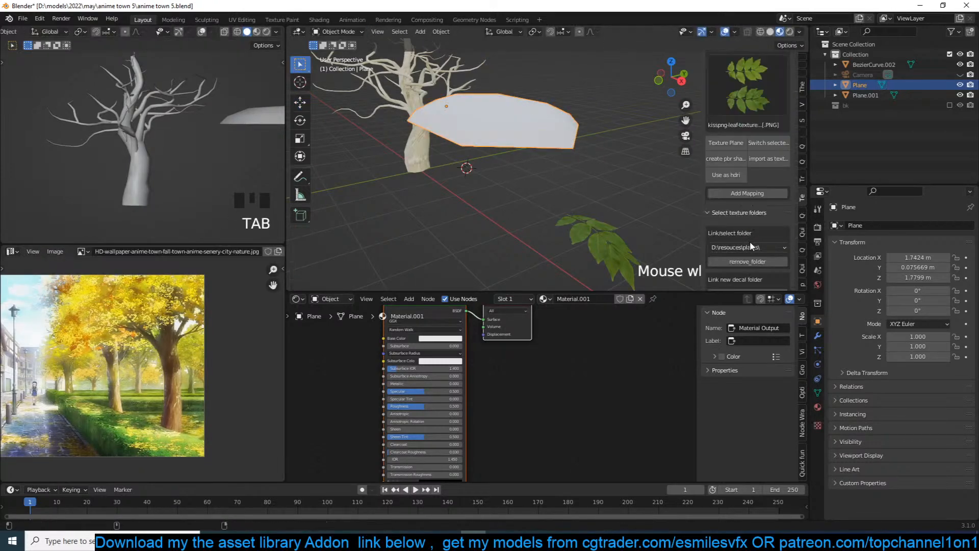
scroll(750, 246, down, 1)
click(749, 232)
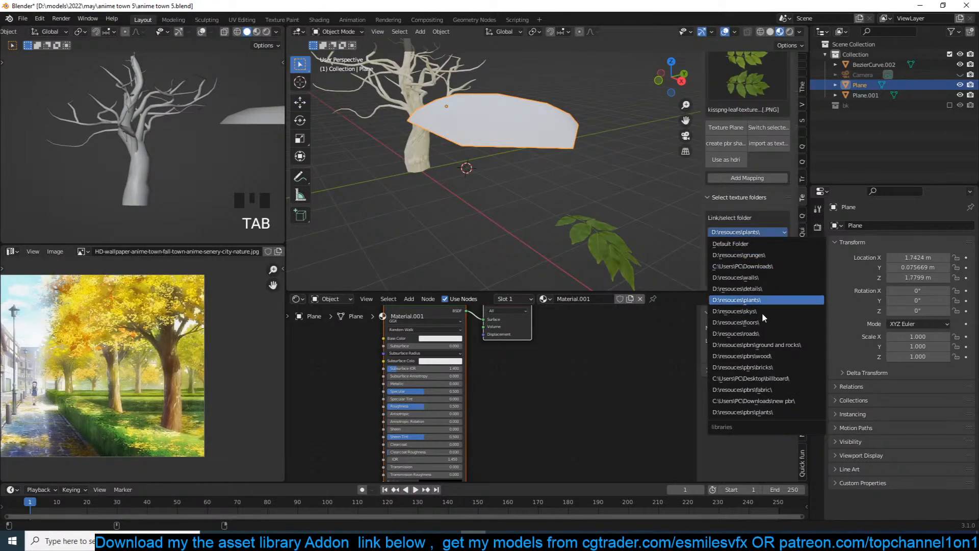
click(775, 380)
scroll(763, 102, up, 4)
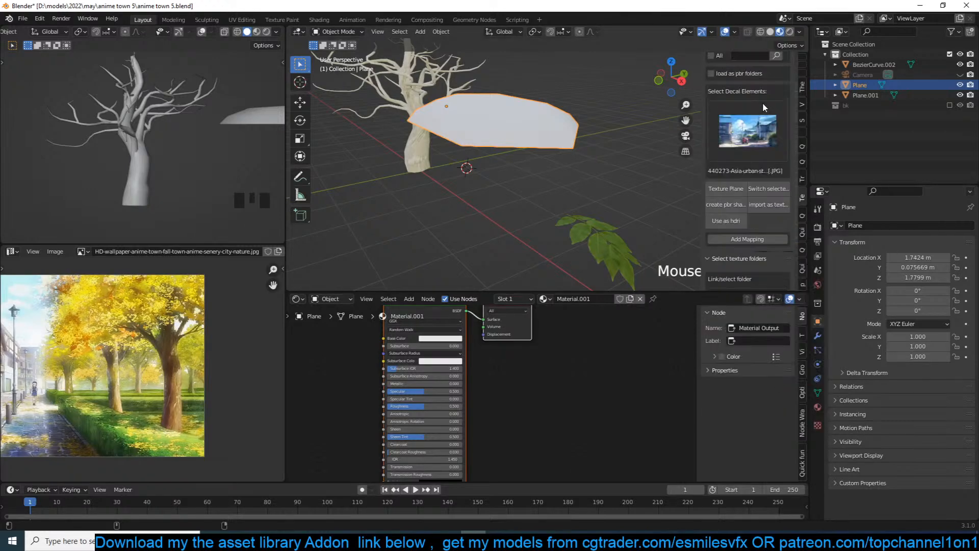
click(763, 128)
double_click(764, 130)
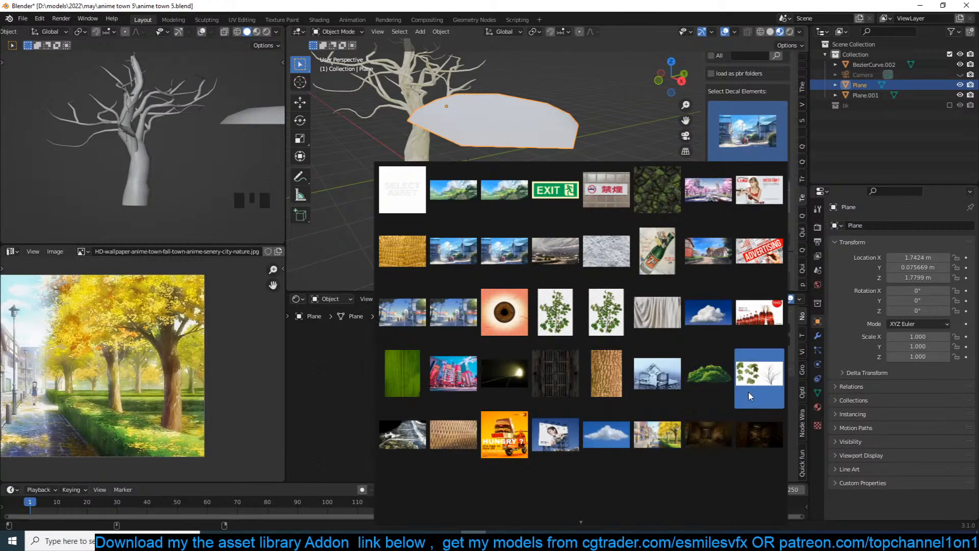
click(749, 395)
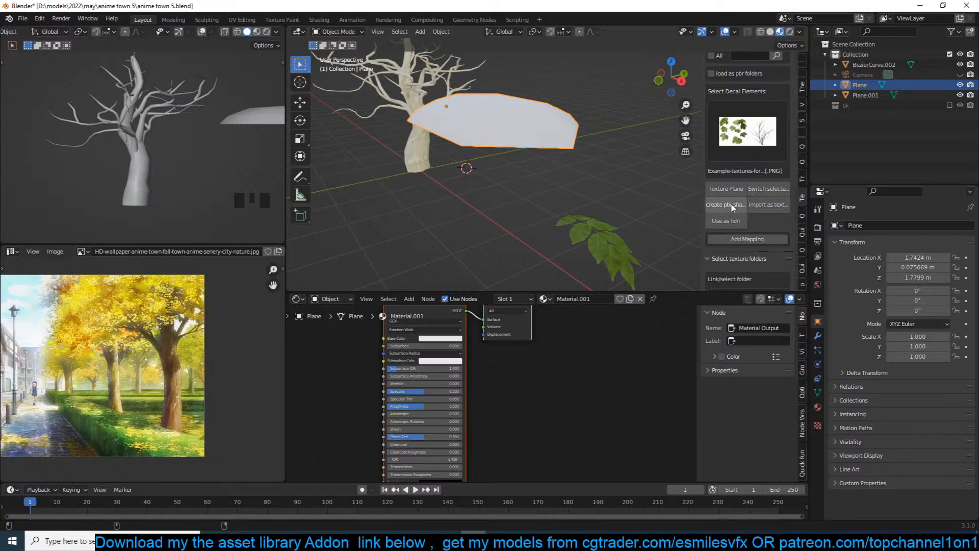
Create a PBR shader from the leaf and branch texture on the dome and disconnect the texture from the shader's Roughness.
click(732, 206)
scroll(620, 387, down, 2)
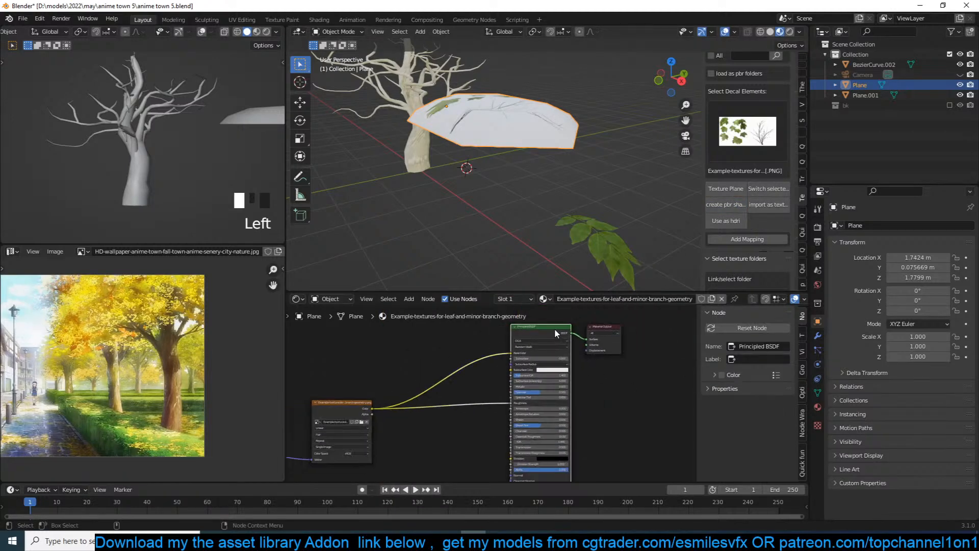
middle_drag(472, 430, 481, 394)
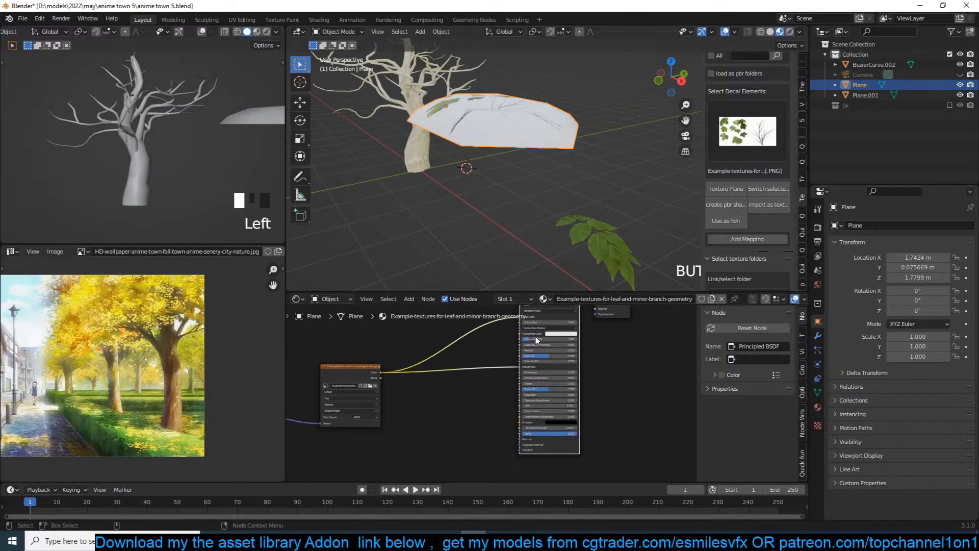
middle_drag(536, 340, 531, 366)
drag(518, 386, 479, 409)
text(A)
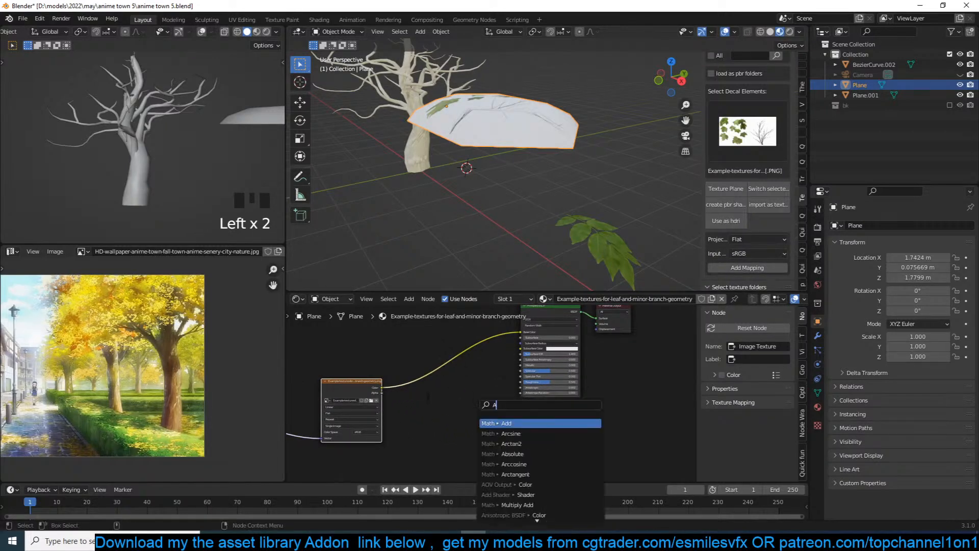
Add a ColorRamp, connect the image texture's Color to its Fac and preview the ramp on the dome.
key(shift+a)
mouse_move(442, 457)
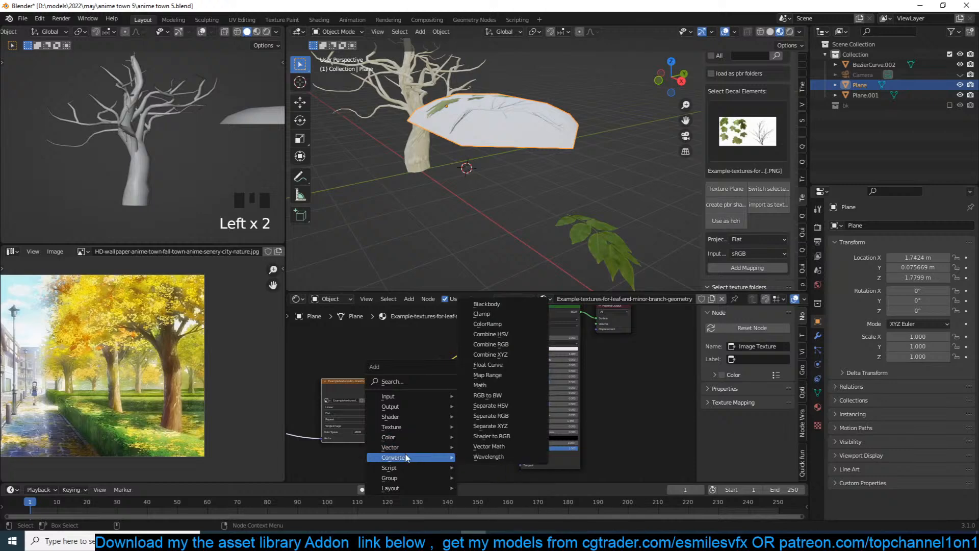
click(487, 323)
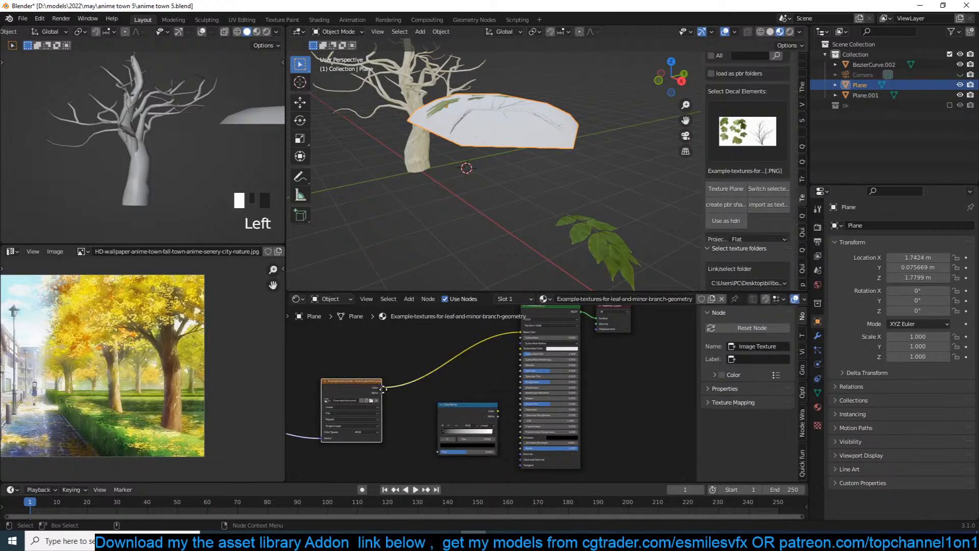
click(366, 371)
drag(368, 373, 411, 417)
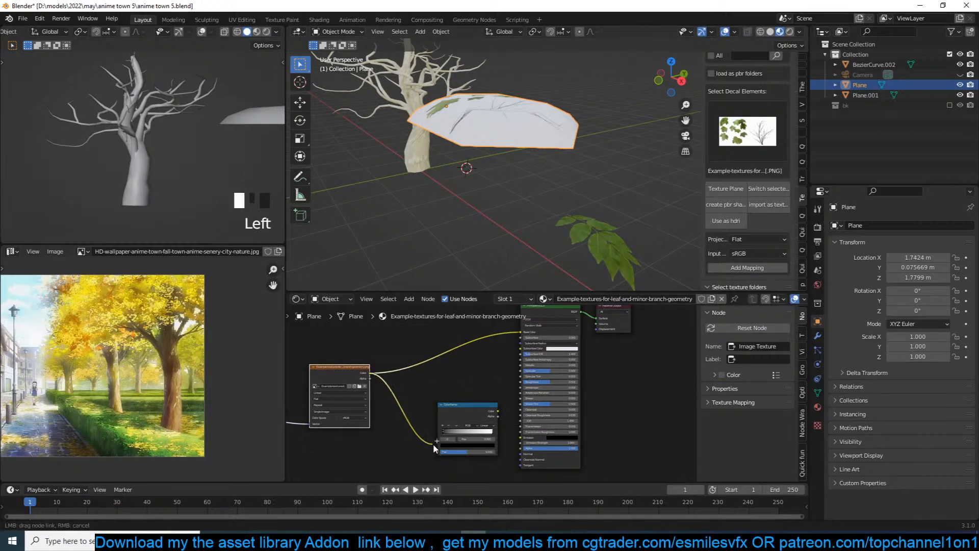
drag(439, 448, 438, 451)
click(479, 399)
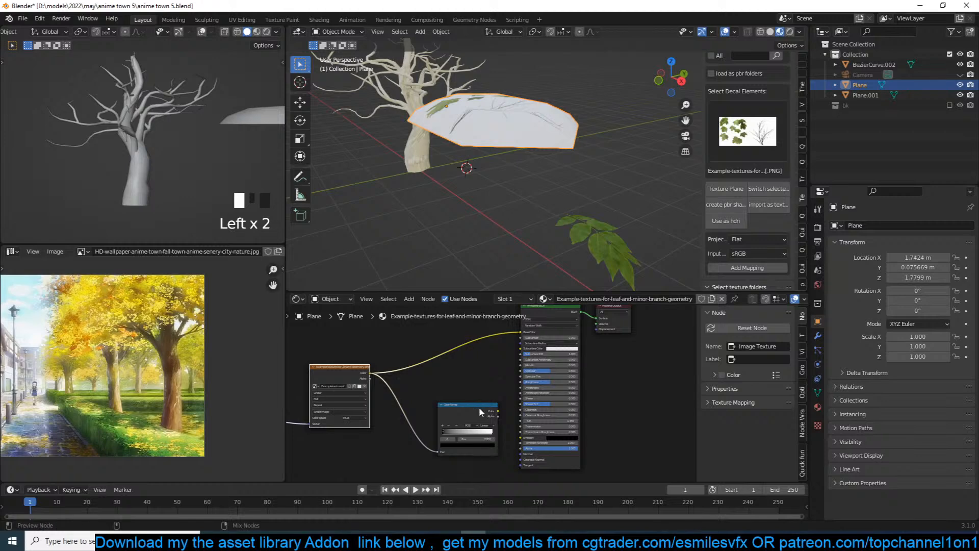
ctrl+shift+click(478, 406)
Unwrap the UVs of the whole dome mesh.
middle_drag(481, 115, 558, 167)
key(Tab)
shift+middle_drag(481, 149, 557, 160)
key(a)
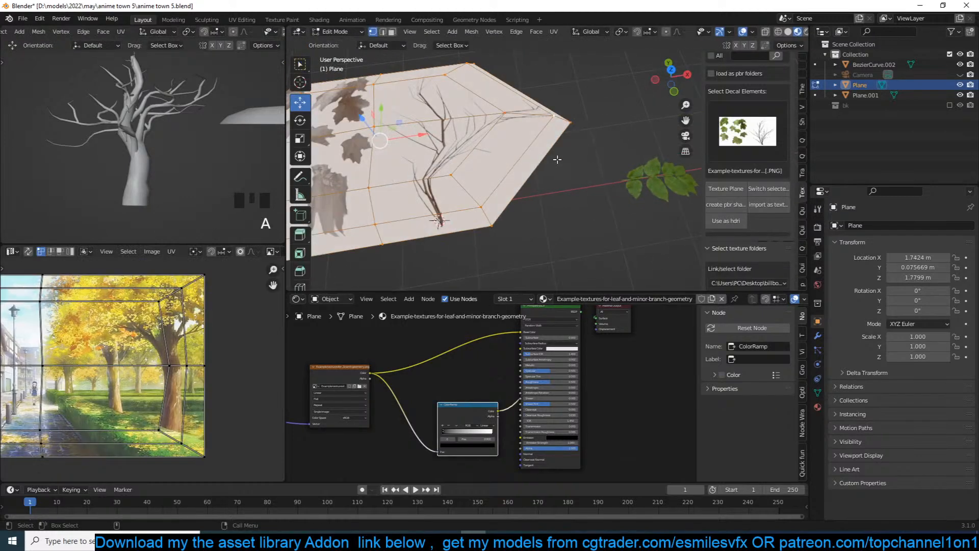
key(u)
click(513, 161)
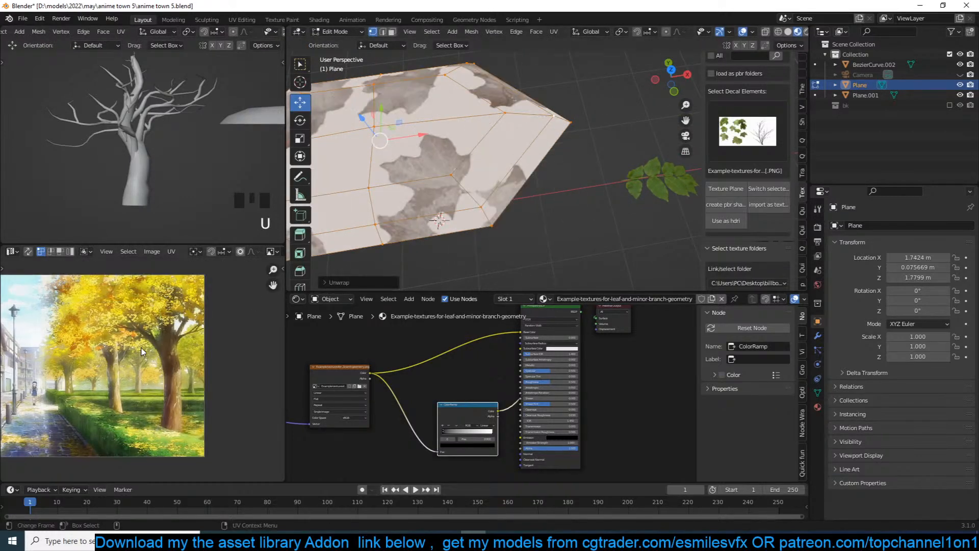
Move the dome's UVs onto the branch part of the leaf and branch texture.
scroll(142, 352, down, 3)
key(g)
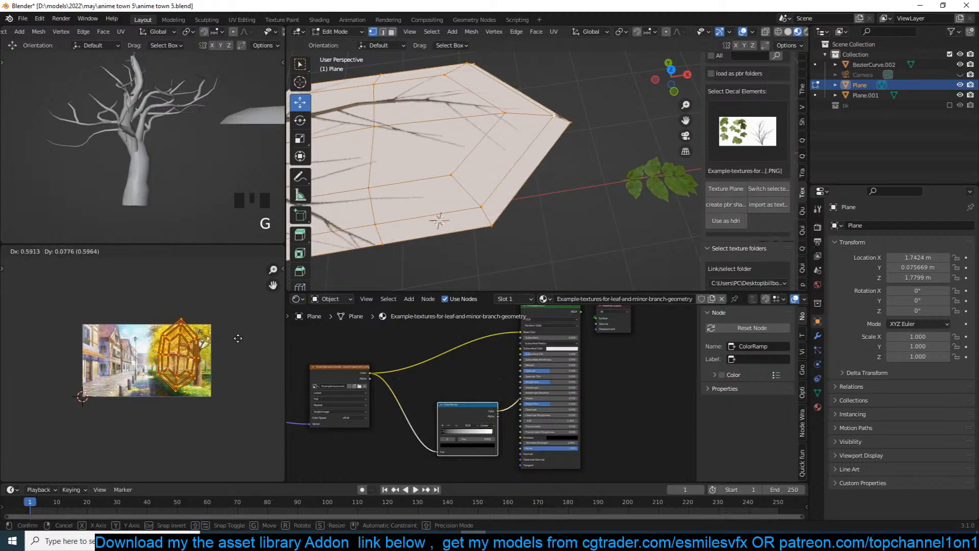
click(230, 342)
scroll(381, 216, down, 2)
shift+middle_drag(381, 216, 407, 217)
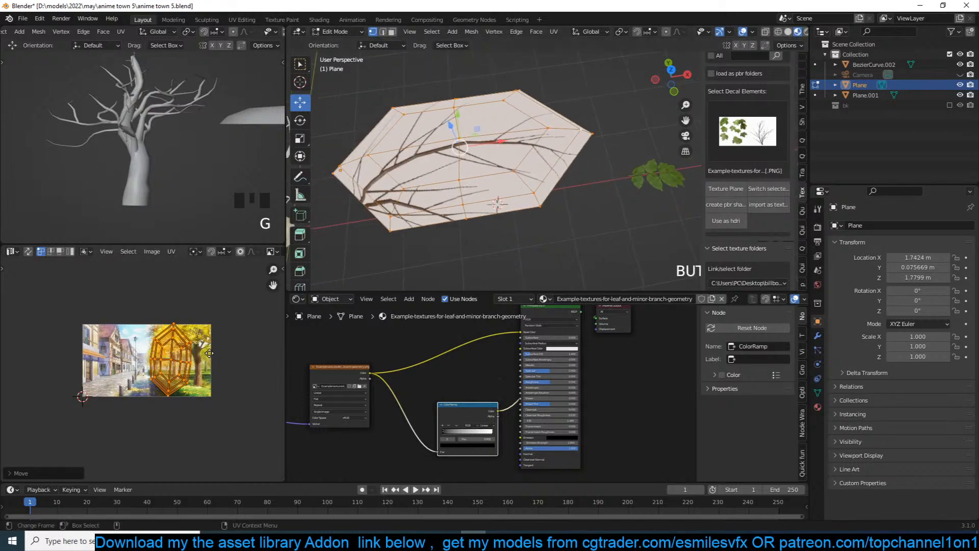
Fine-tune the position, rotation and scale of the UVs so the branch base starts at the dome's pointed end nearest the tree.
key(g)
key(r)
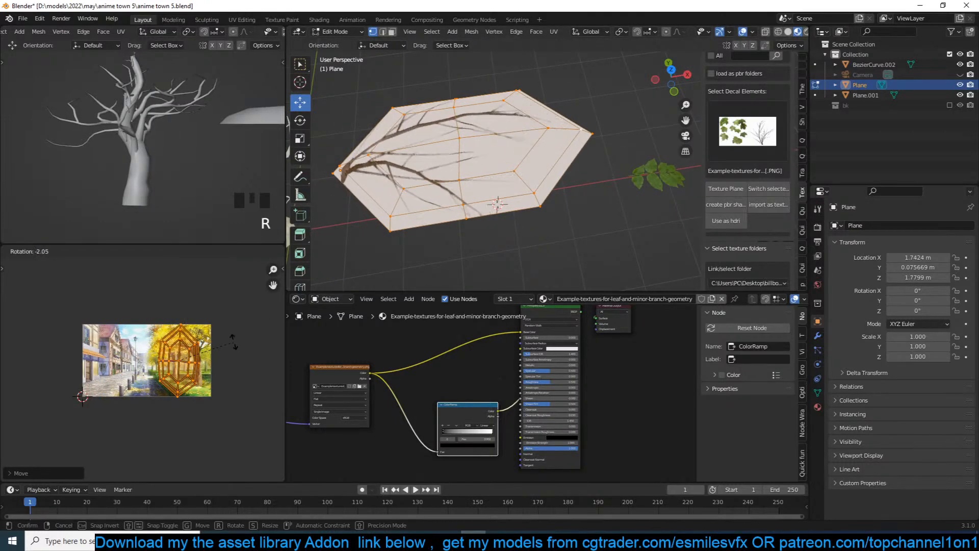
click(232, 342)
key(KP_7)
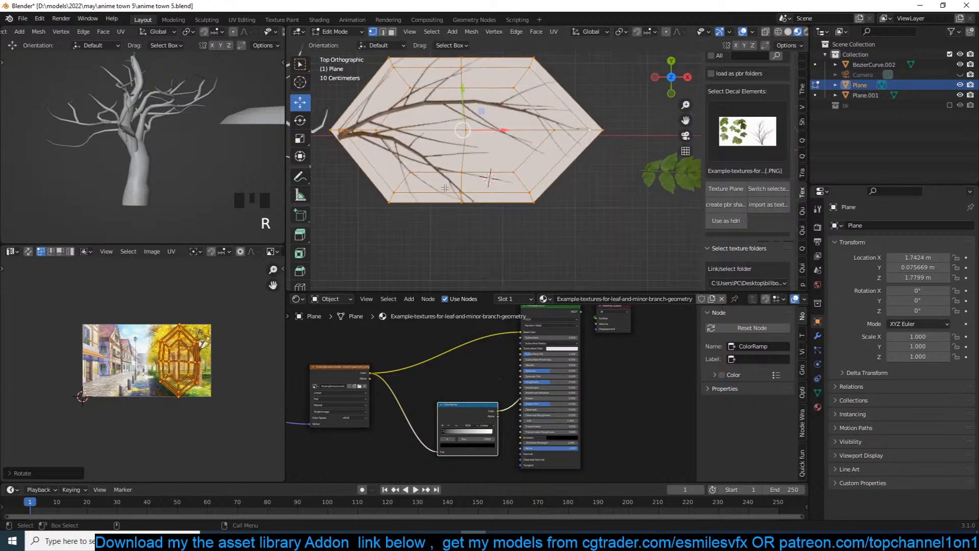
click(199, 365)
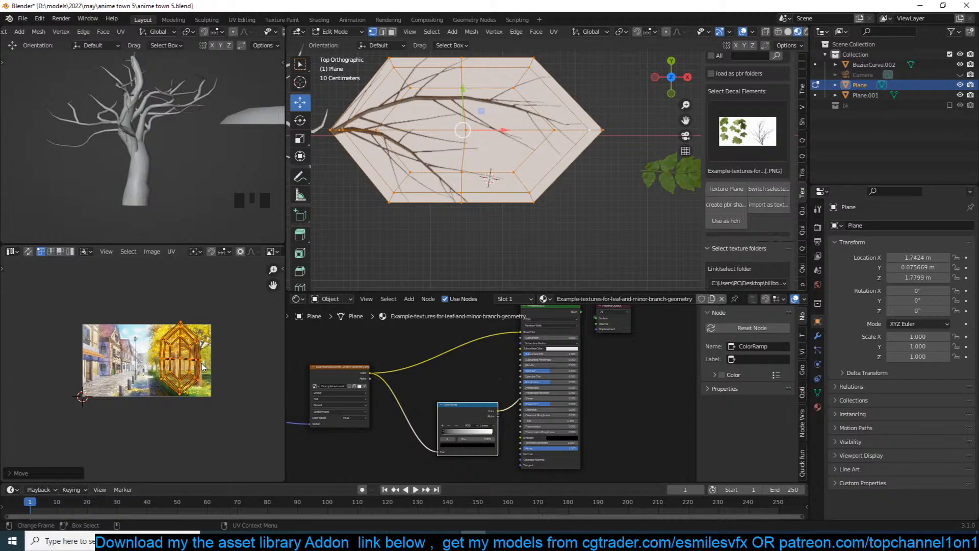
key(s)
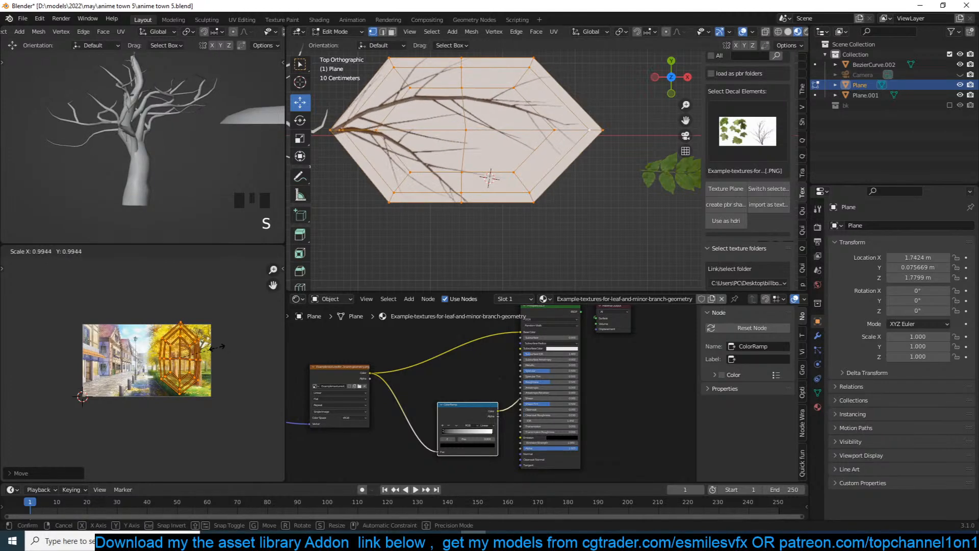
click(224, 347)
key(Tab)
Invert the ColorRamp by placing white at its start and black close after it, so the branches are white on black.
scroll(478, 441, up, 2)
drag(469, 427, 393, 399)
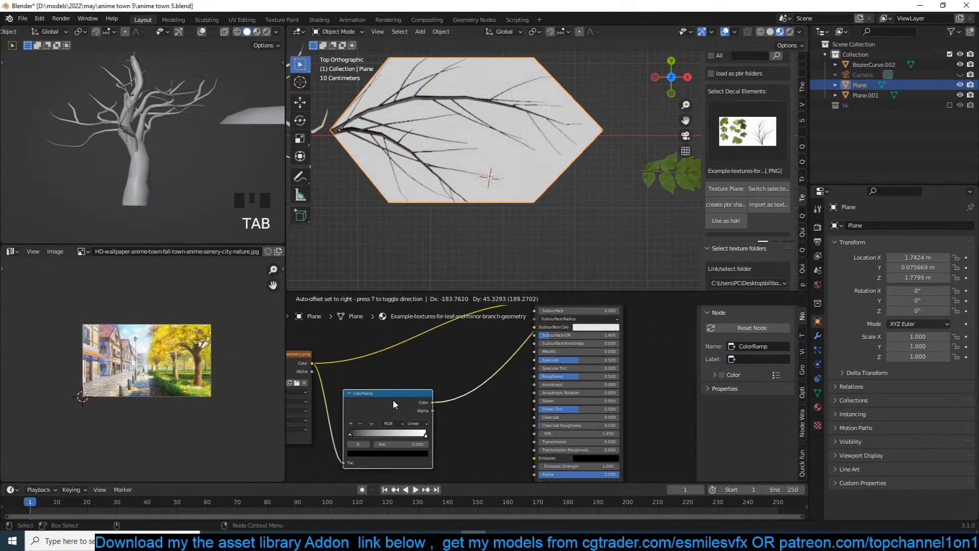
mouse_move(352, 433)
mouse_down()
mouse_move(388, 433)
mouse_move(335, 430)
mouse_up()
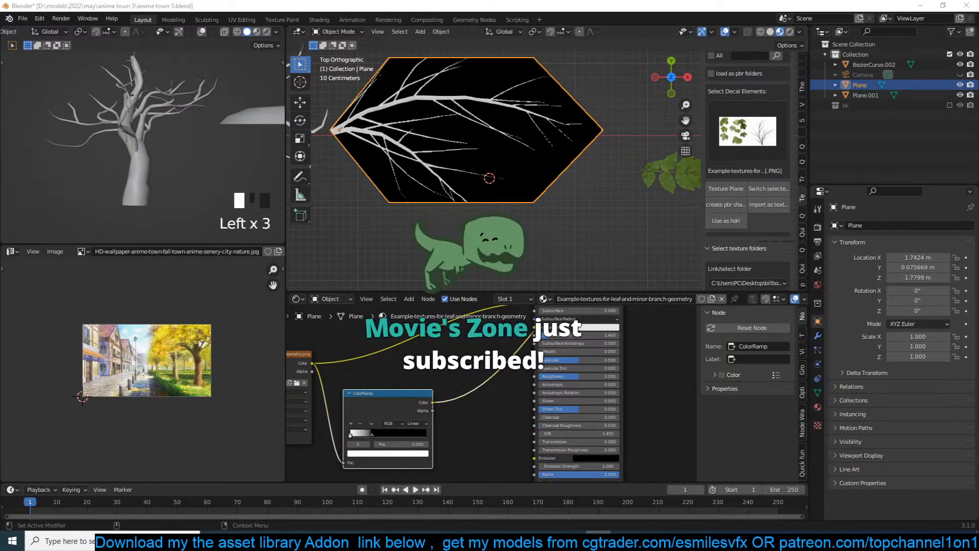
Connect the ColorRamp's Color to the Principled BSDF's Alpha, preview the full shader and save the file.
middle_drag(500, 337, 459, 314)
drag(440, 372, 543, 444)
middle_drag(563, 383, 557, 427)
middle_drag(574, 352, 559, 416)
ctrl+shift+click(574, 341)
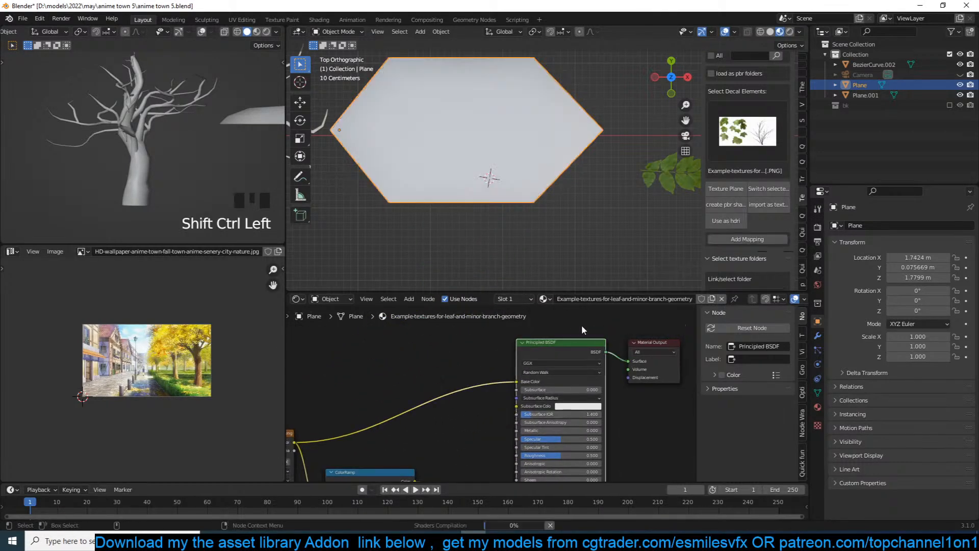
key(ctrl+s)
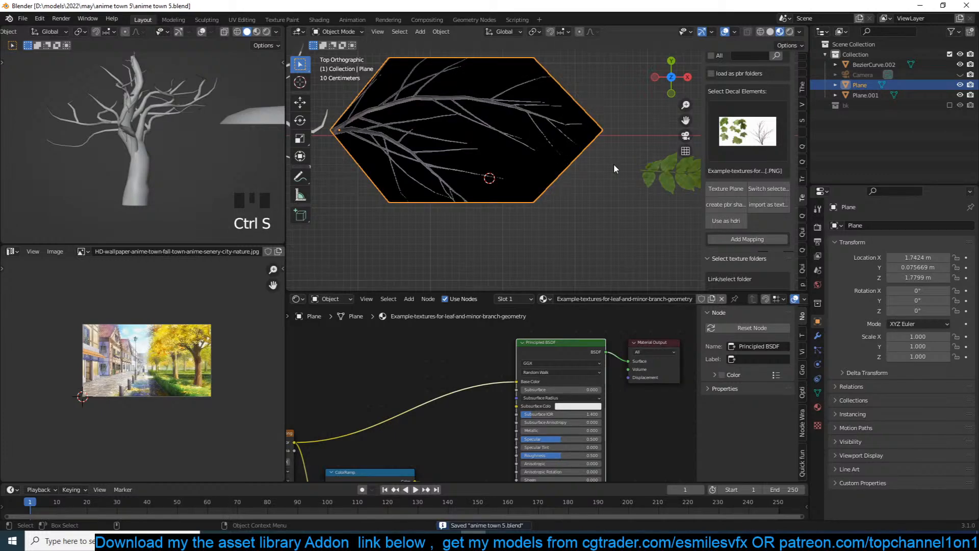
Set the dome material's Eevee alpha blend method to Alpha Clip and change its Eevee shadow mode from Opaque.
key(shift+q)
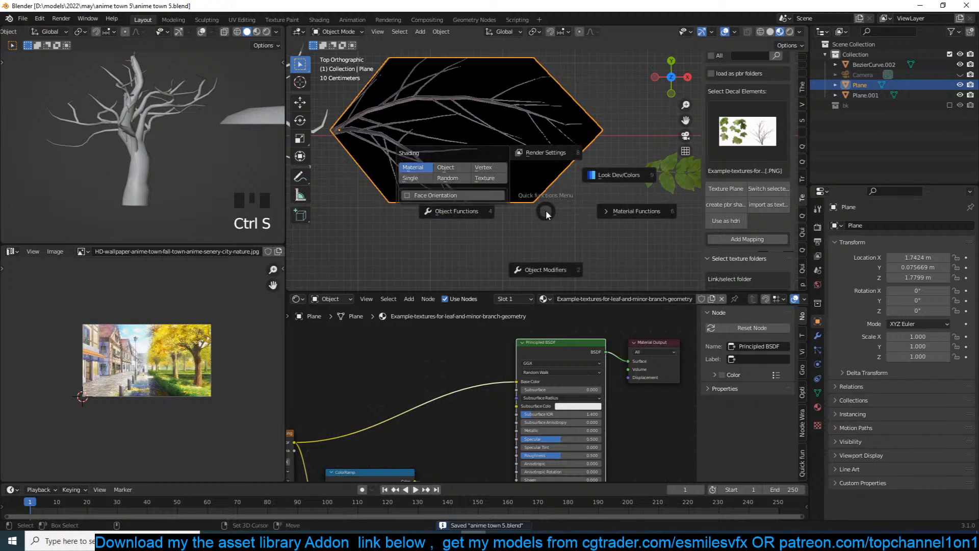
click(630, 214)
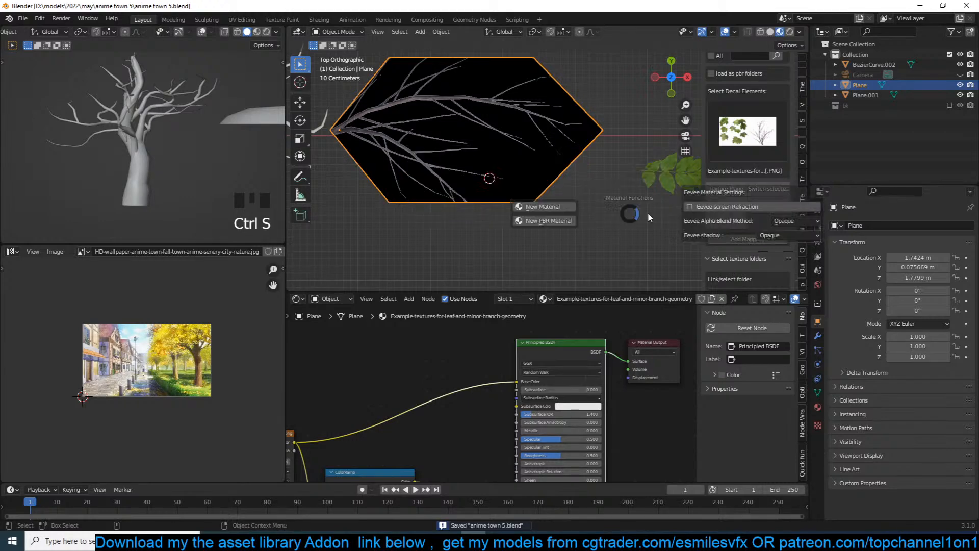
click(797, 221)
click(849, 228)
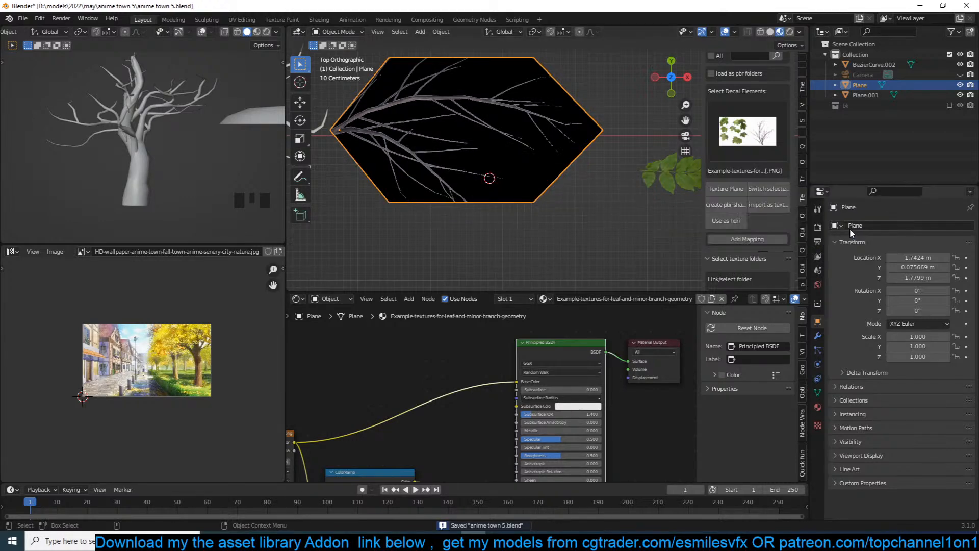
middle_drag(551, 181, 562, 62)
key(q)
click(657, 83)
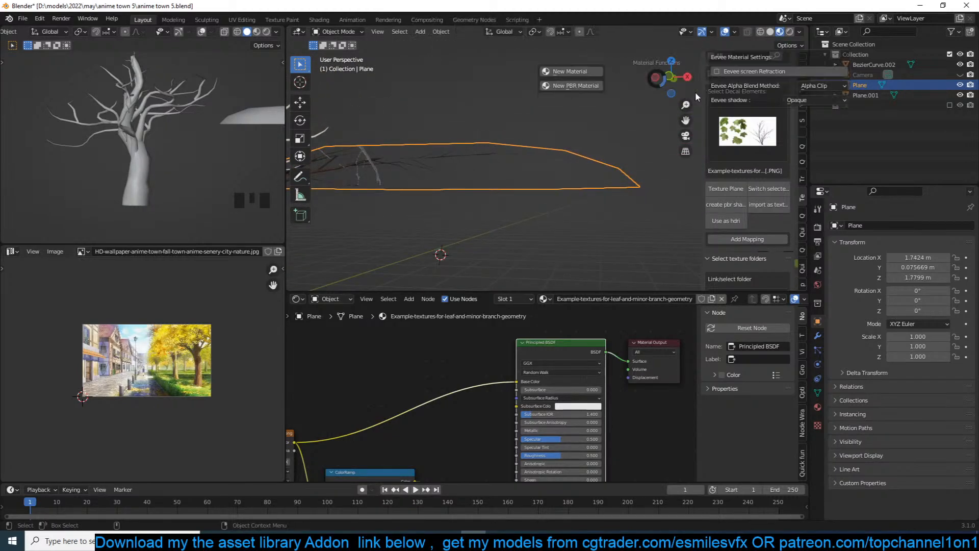
click(796, 100)
click(878, 122)
middle_drag(550, 205, 587, 267)
key(alt+a)
scroll(531, 218, down, 2)
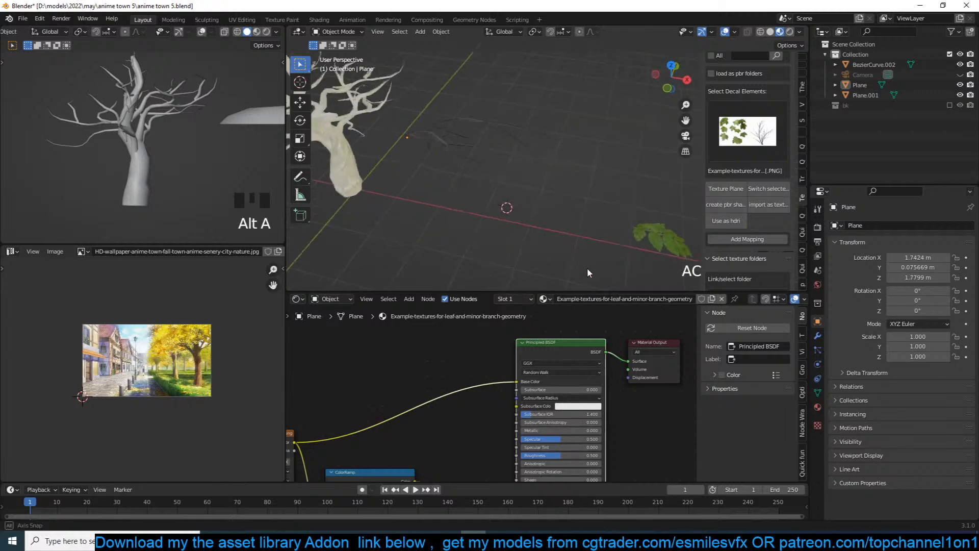
Add a particle system of type Hair to the dome mesh.
middle_drag(479, 178, 534, 173)
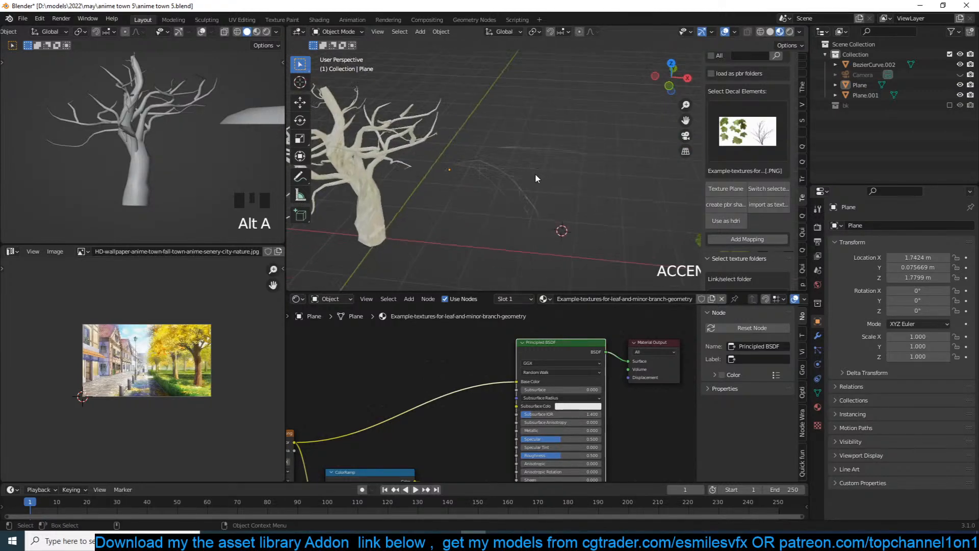
click(534, 173)
click(817, 350)
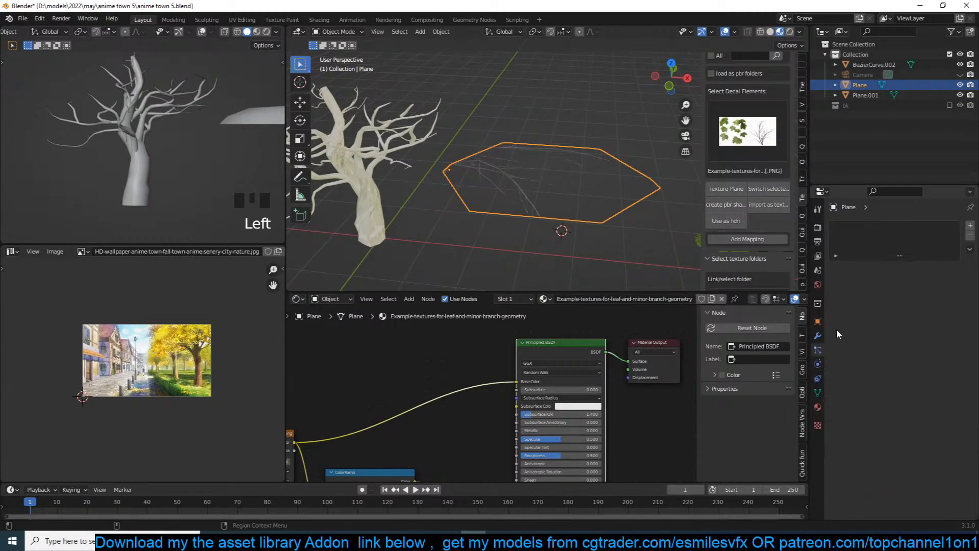
click(970, 225)
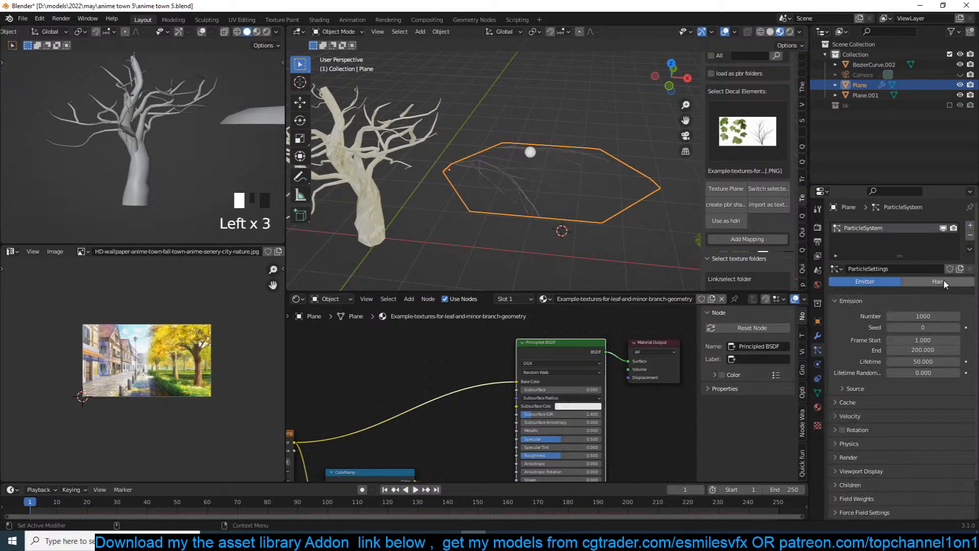
click(944, 281)
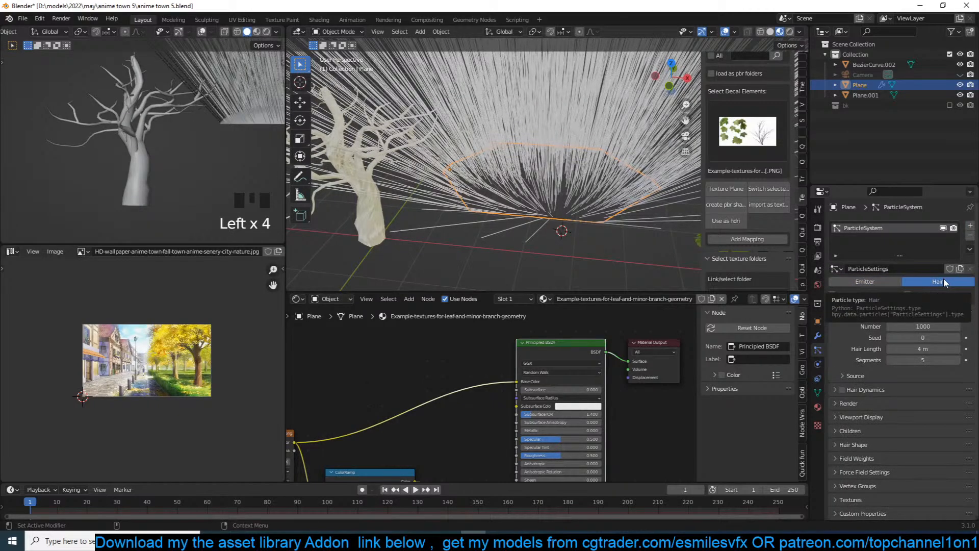
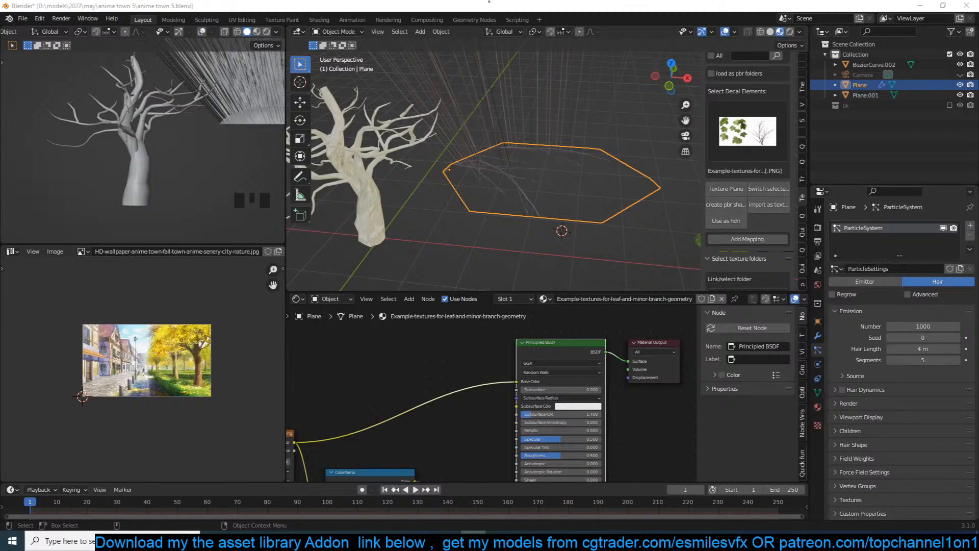
Turn on the Advanced options and Rotation for the dome's hair particles.
click(611, 176)
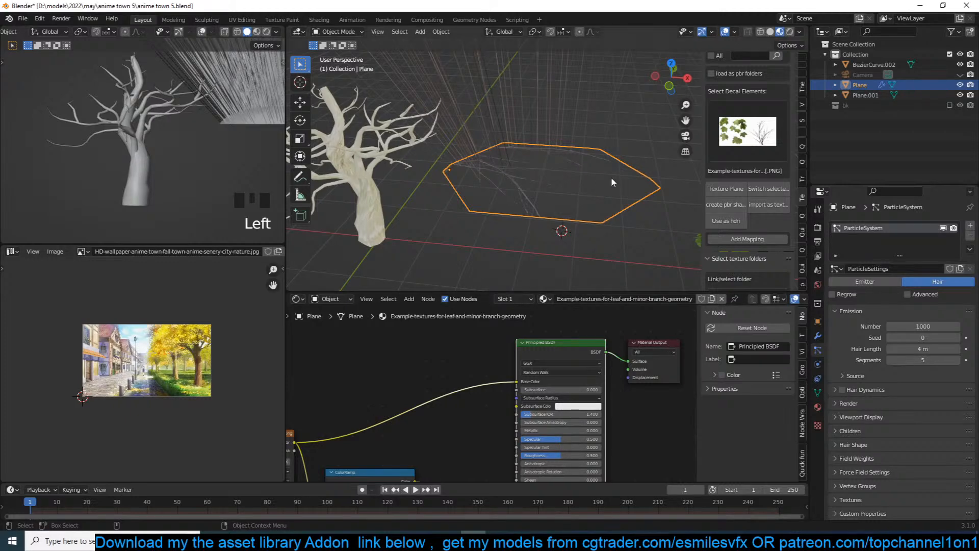
middle_drag(610, 176, 718, 232)
scroll(895, 351, down, 1)
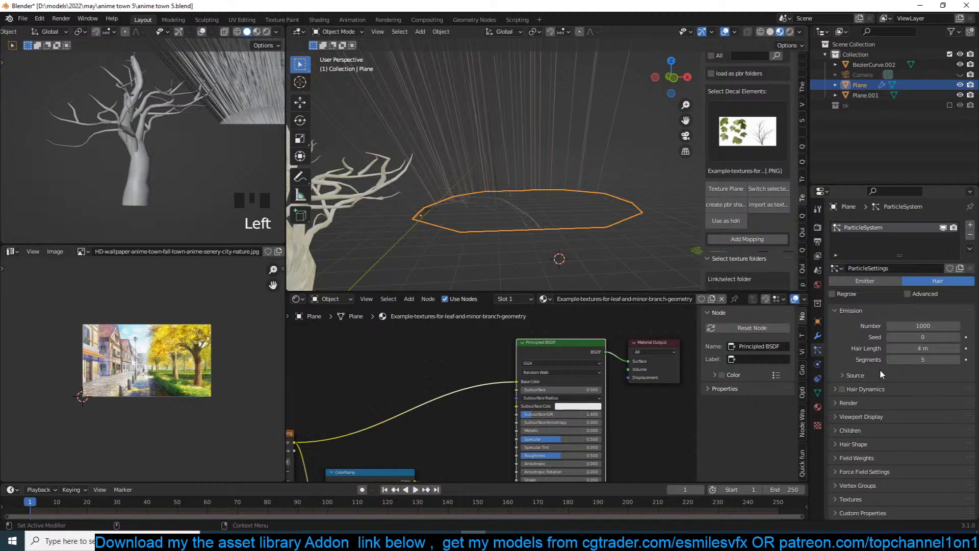
scroll(43, 419, up, 3)
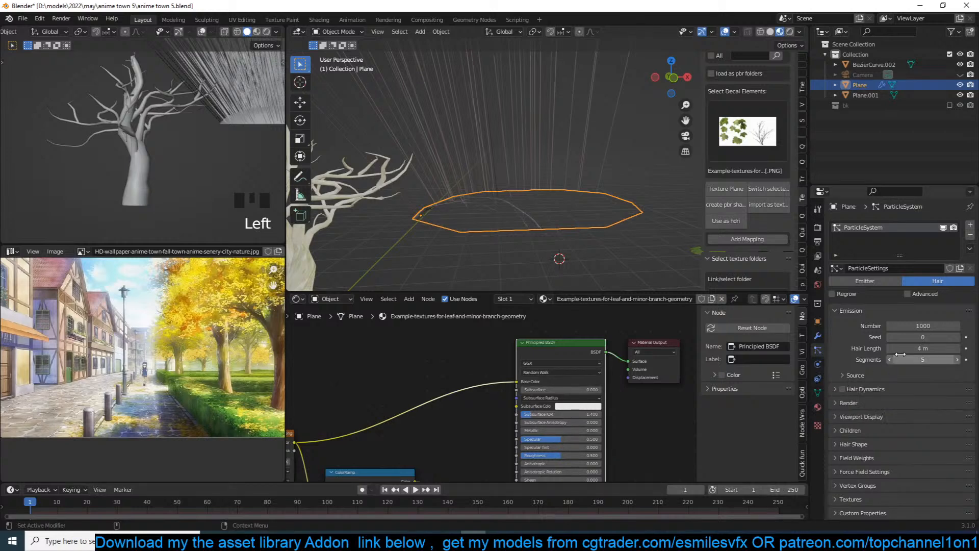
click(916, 296)
scroll(865, 413, down, 2)
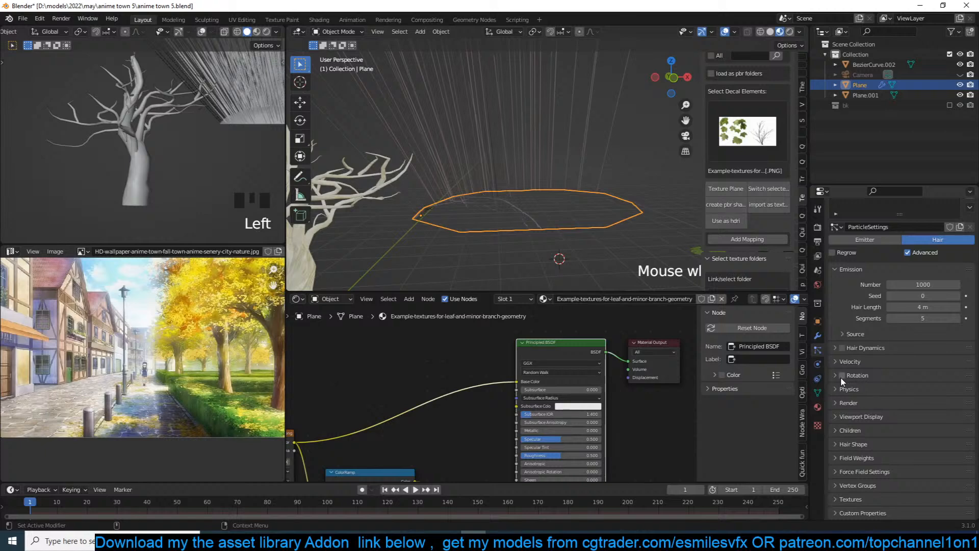
click(842, 375)
Render the hair particles as Object with the leaf plane Plane.001 as the instance object.
click(849, 403)
click(903, 418)
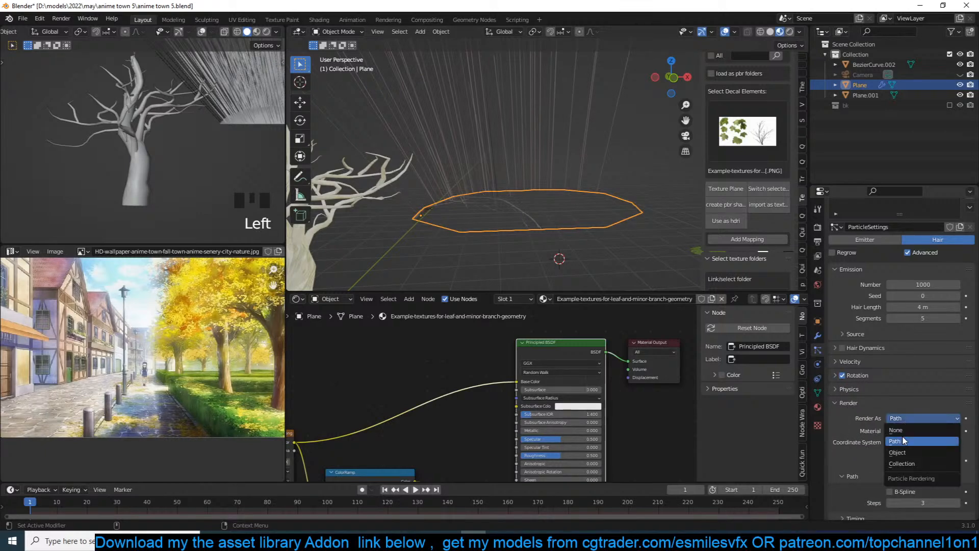
click(897, 452)
shift+middle_drag(546, 262, 472, 260)
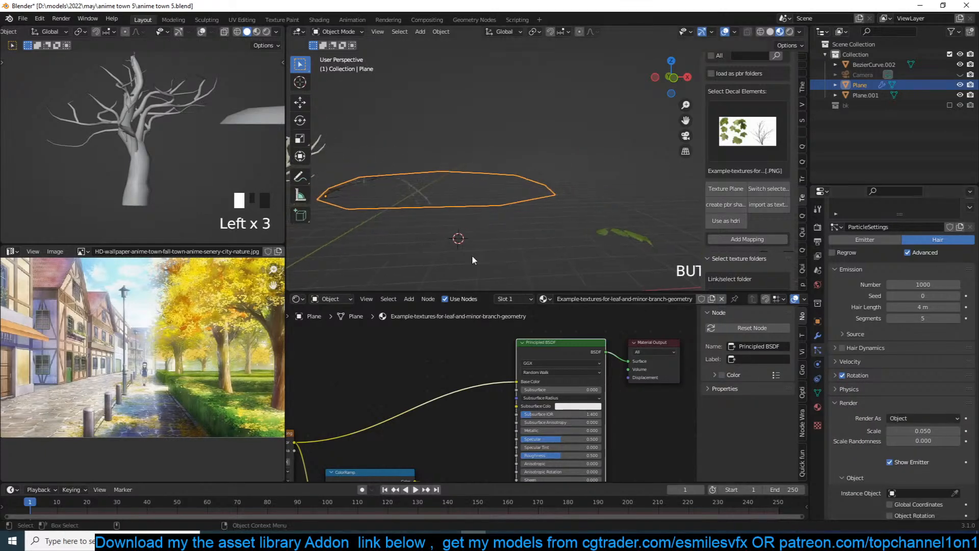
click(954, 492)
click(607, 231)
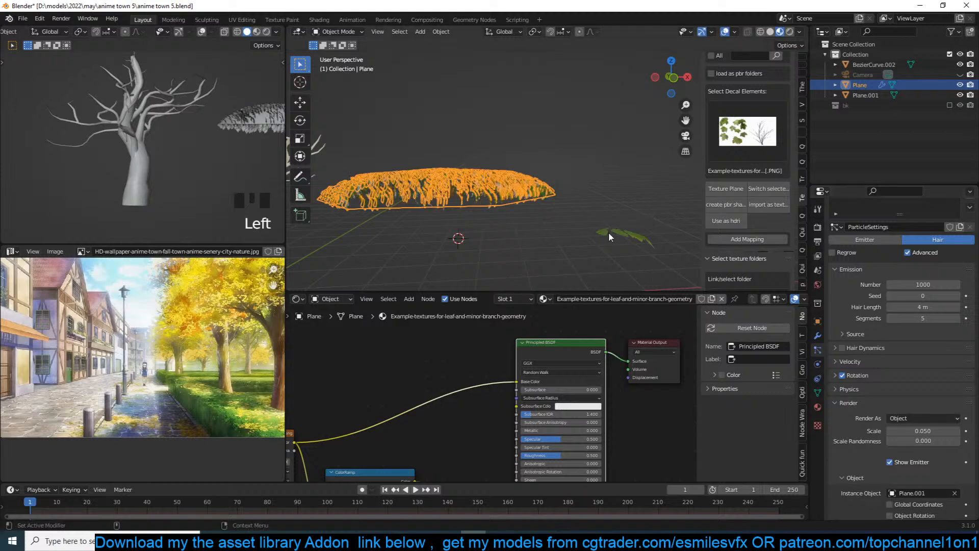
middle_drag(608, 231, 432, 187)
key(alt+a)
scroll(496, 148, down, 5)
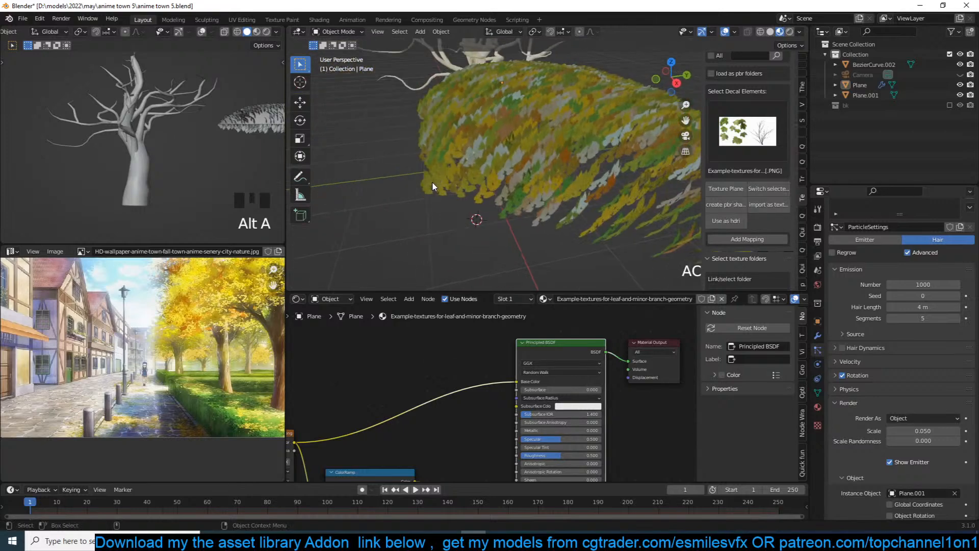
Set the particle render scale to 0.080 and the rotation's orientation axis to Normal.
drag(913, 431, 943, 430)
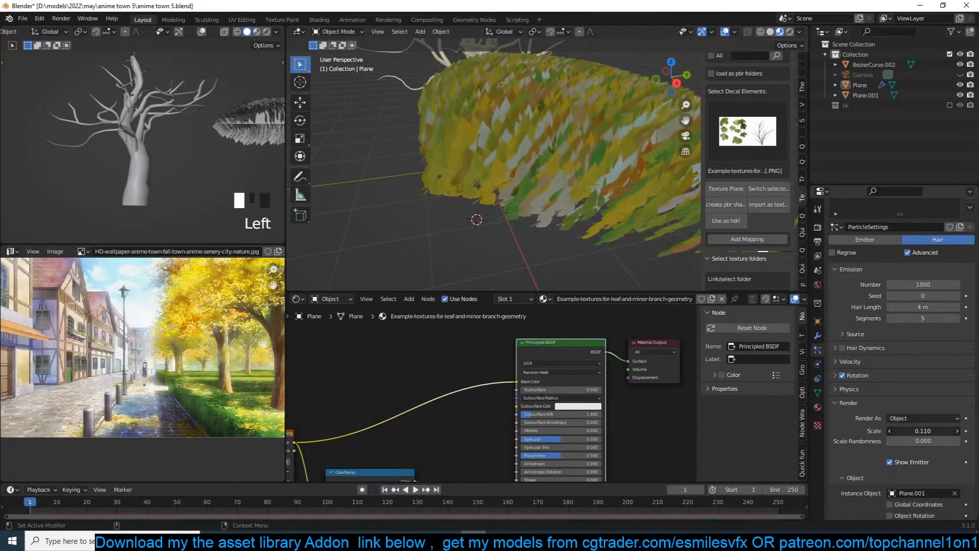
click(874, 376)
click(917, 391)
click(900, 414)
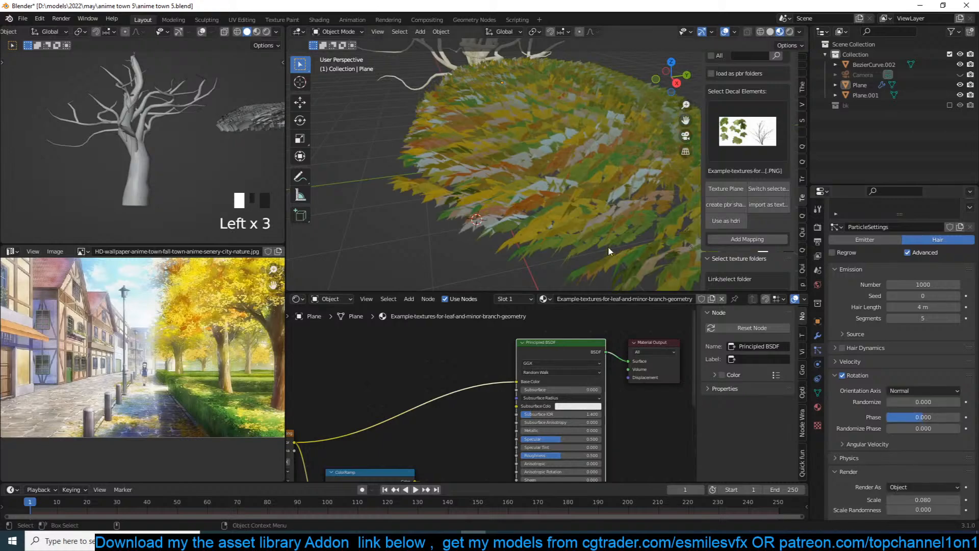
Set the number of hair particles to 1.
middle_drag(607, 245, 654, 201)
click(923, 284)
text(1)
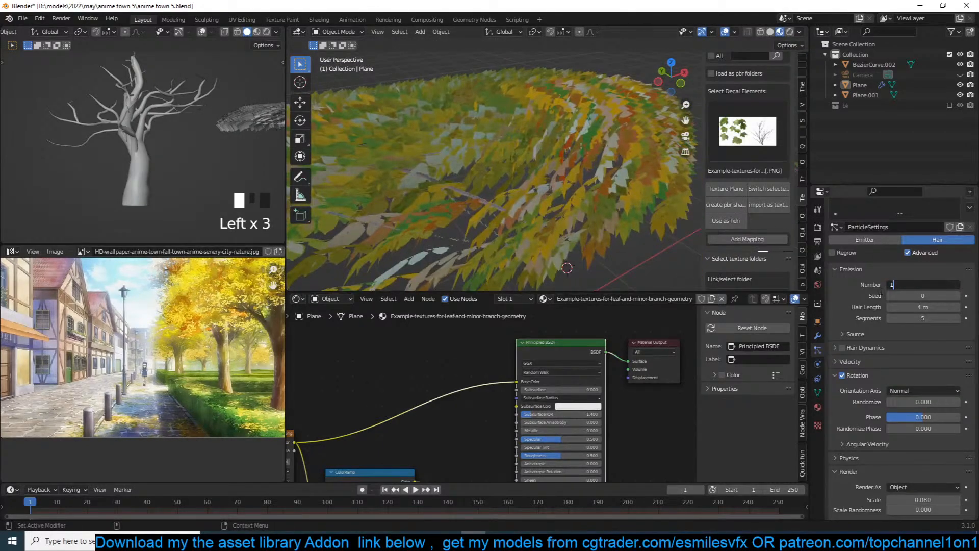
key(Return)
Try raising the rotation phase of the dome's hair particles to 0.612.
mouse_move(540, 193)
middle_down()
mouse_move(451, 201)
mouse_move(535, 161)
mouse_move(424, 196)
mouse_move(393, 185)
mouse_move(540, 179)
middle_up()
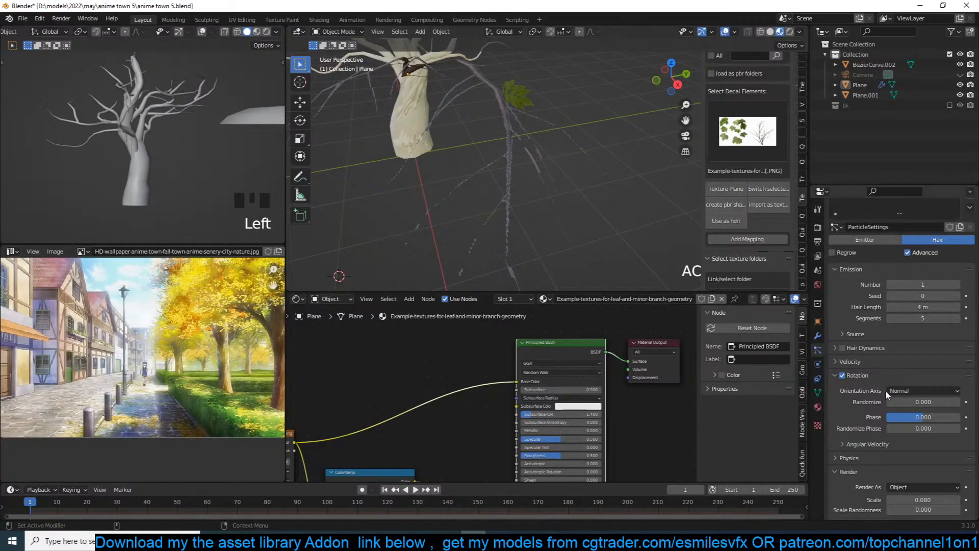
drag(900, 417, 945, 417)
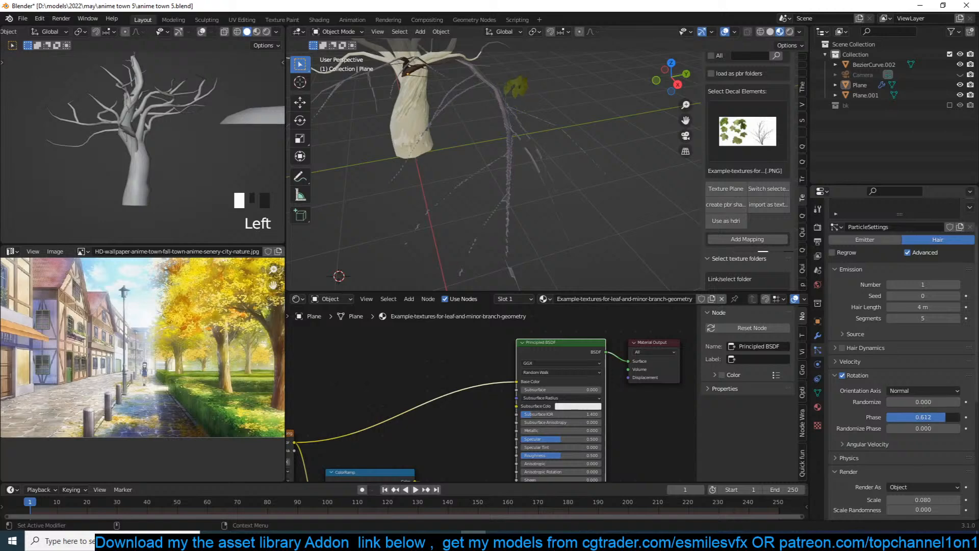
key(ctrl+z)
Select the dome and set its hair particles' length to 1 m and the render scale to 1.
scroll(602, 243, up, 4)
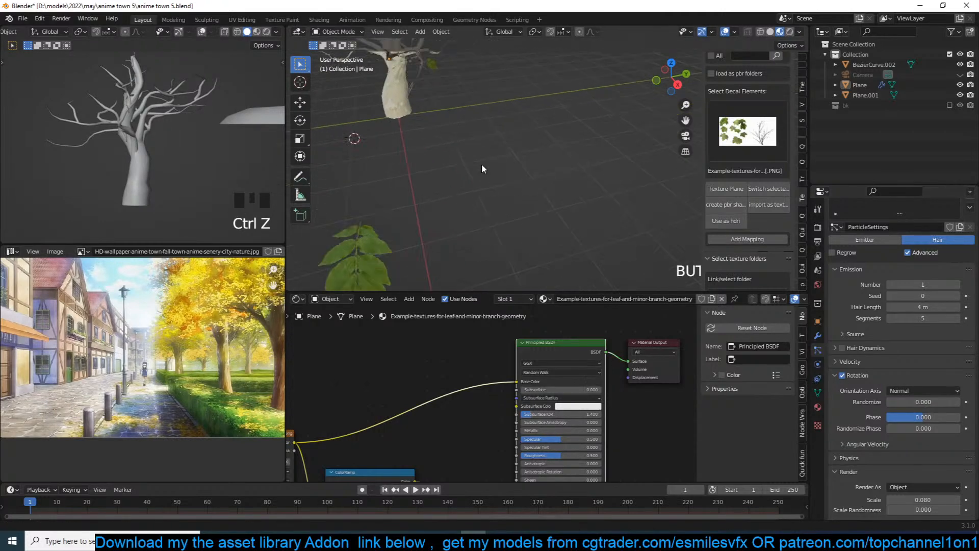
middle_drag(482, 168, 451, 213)
click(451, 214)
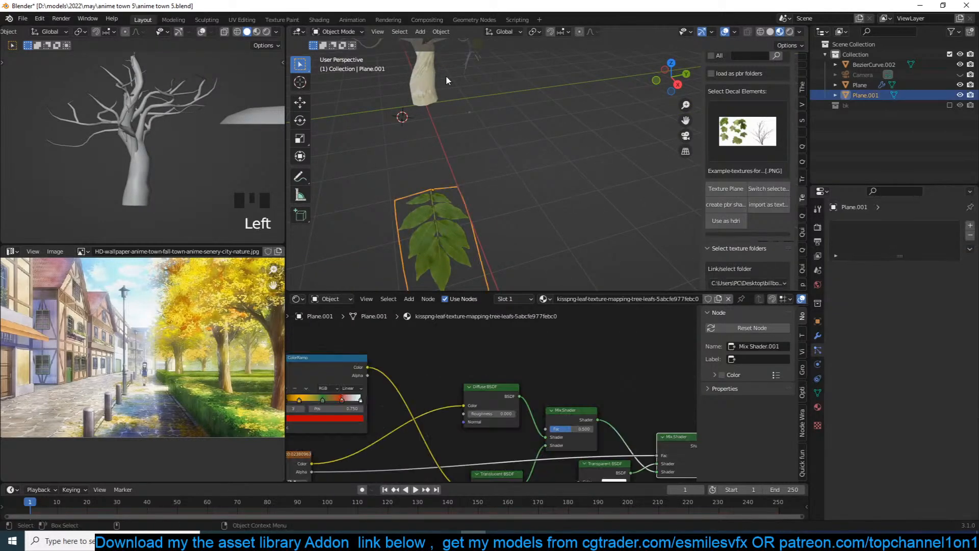
middle_drag(446, 75, 481, 94)
click(481, 94)
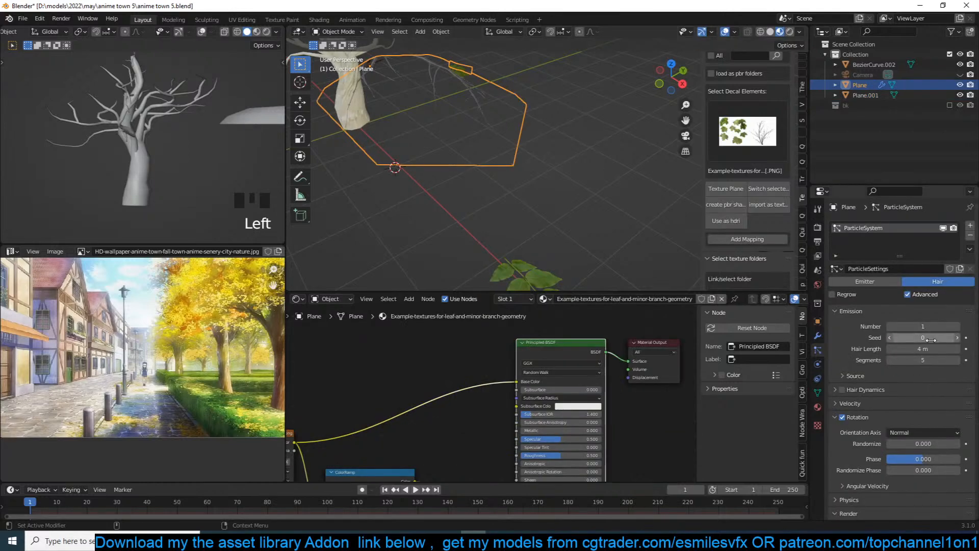
drag(922, 349, 900, 349)
scroll(910, 405, down, 5)
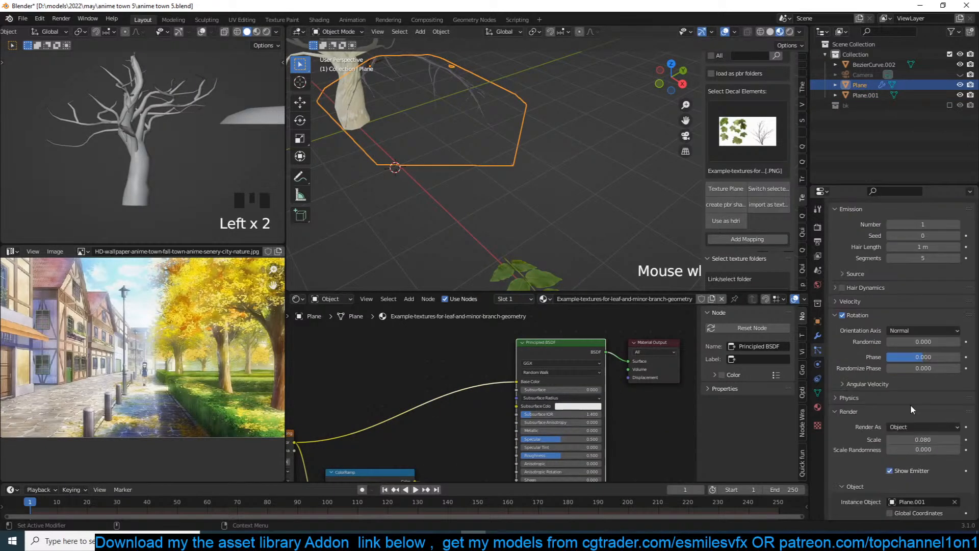
click(916, 439)
text(1)
key(Return)
Rotate the leaf plane's whole mesh -90° about the X axis in Edit Mode and return to Object Mode.
click(564, 221)
click(531, 261)
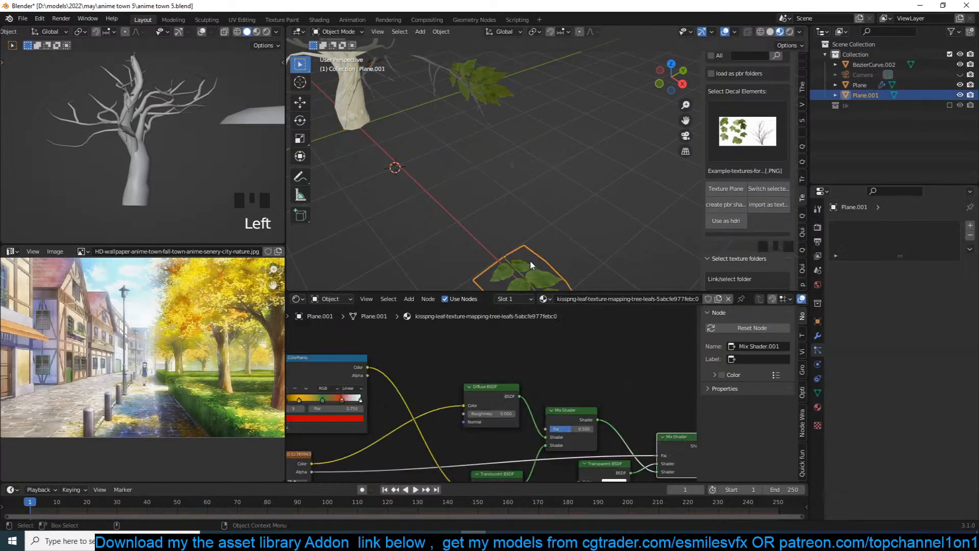
middle_drag(530, 264, 525, 202)
key(Tab)
key(r)
key(x)
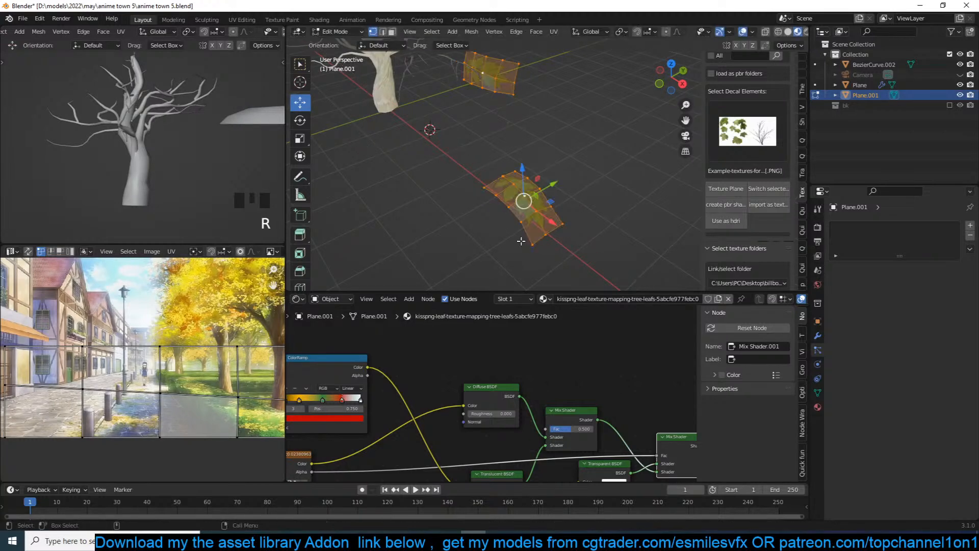
text(r90)
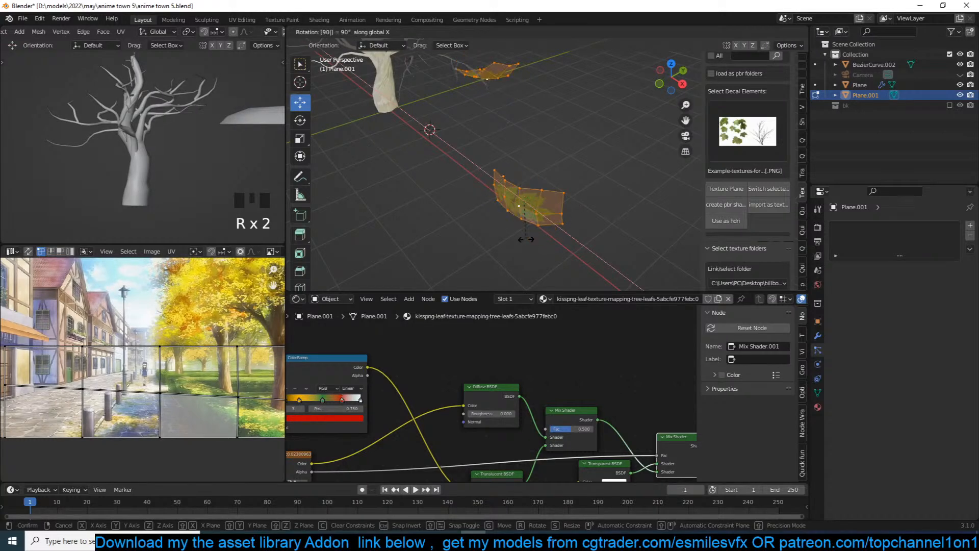
key(minus)
key(Return)
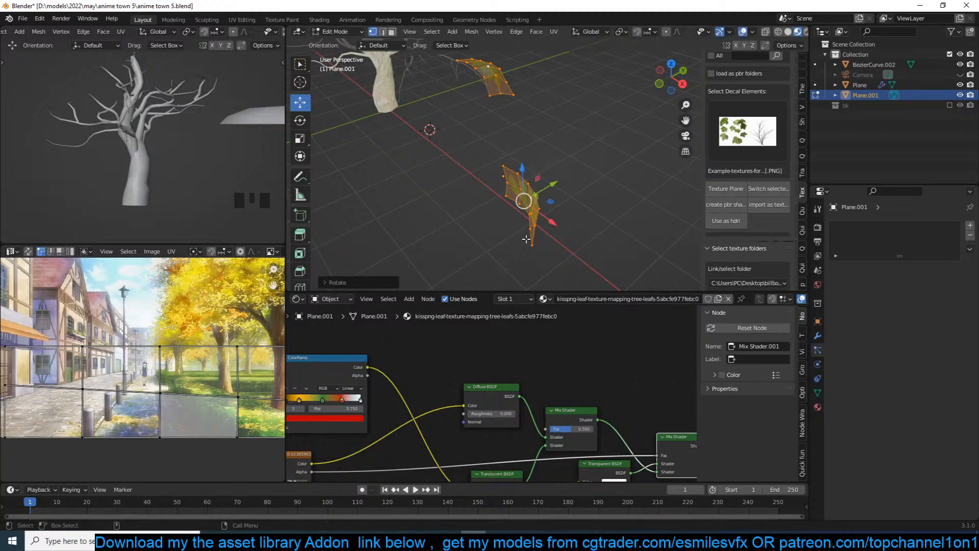
key(KP_7)
scroll(591, 255, up, 3)
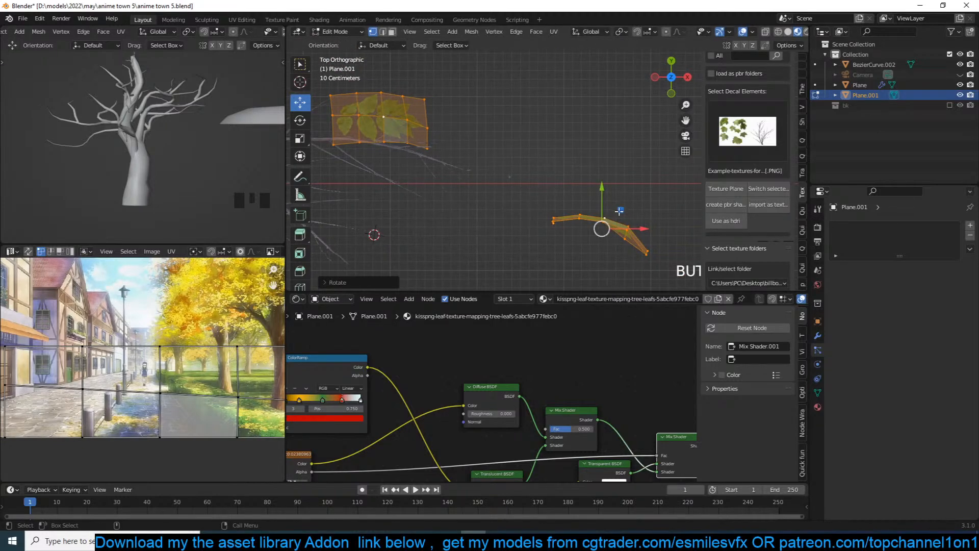
key(r)
key(Tab)
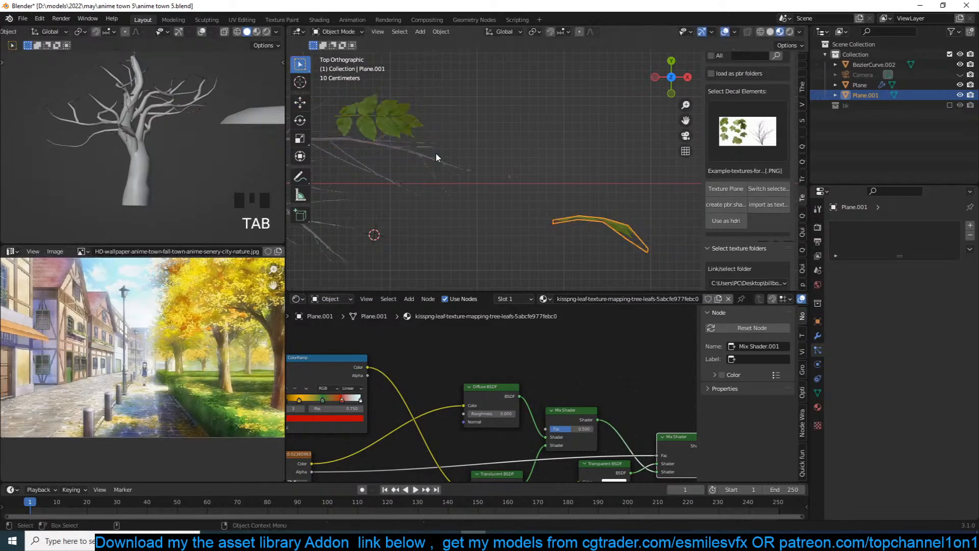
Set the dome particles' rotation Randomize to 0.259, Phase to 0.245, Randomize Phase to 0.190 and the particle number to 53.
click(552, 157)
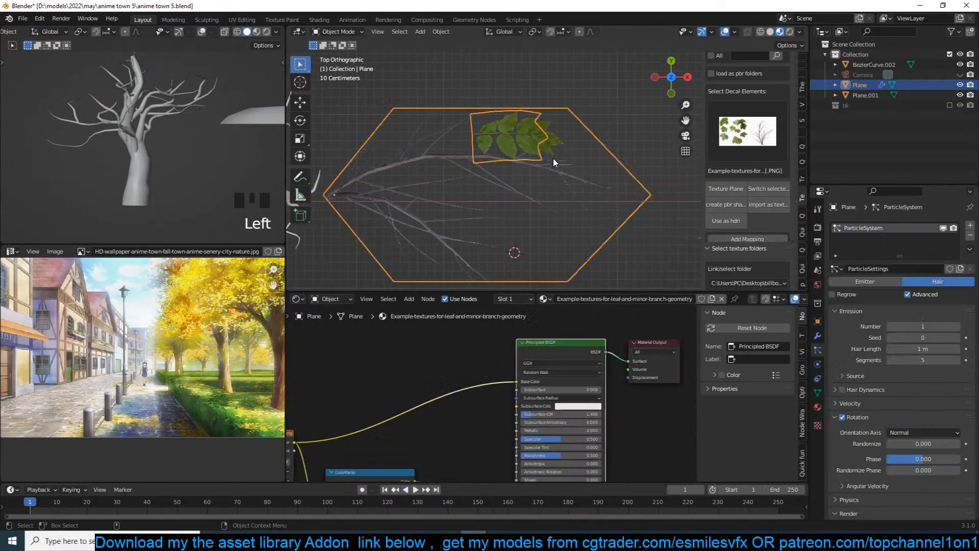
click(923, 452)
drag(924, 444, 953, 443)
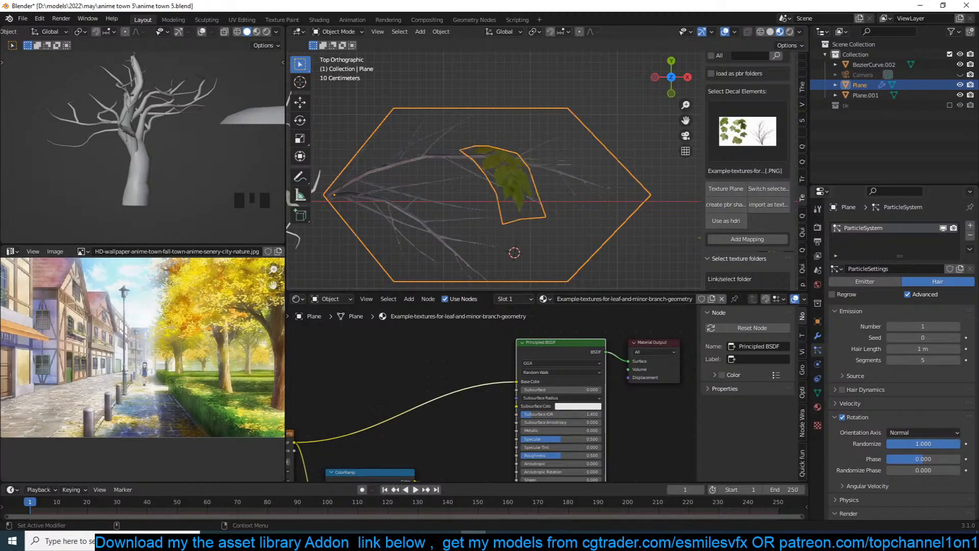
drag(898, 442, 931, 469)
drag(918, 326, 957, 326)
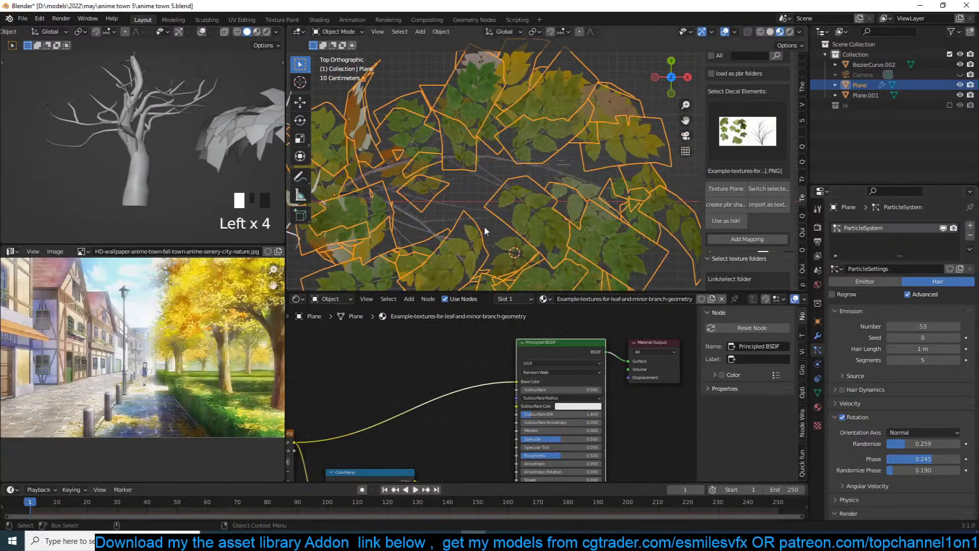
key(alt+a)
middle_drag(533, 189, 591, 194)
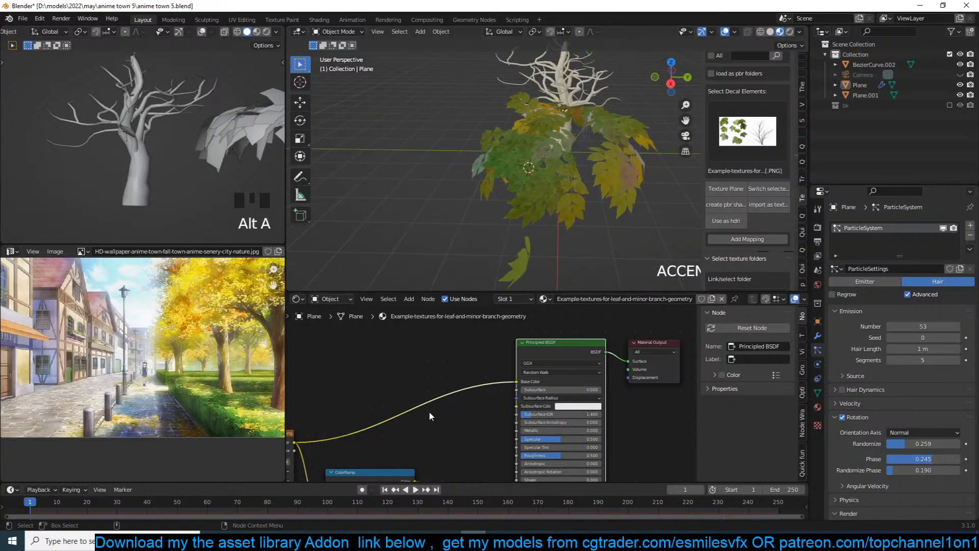
Insert a MixRGB node between the ColorRamp and the Translucent BSDF in the leaf plane's material.
scroll(430, 411, down, 2)
middle_drag(430, 411, 489, 378)
scroll(489, 377, up, 1)
middle_drag(613, 186, 602, 193)
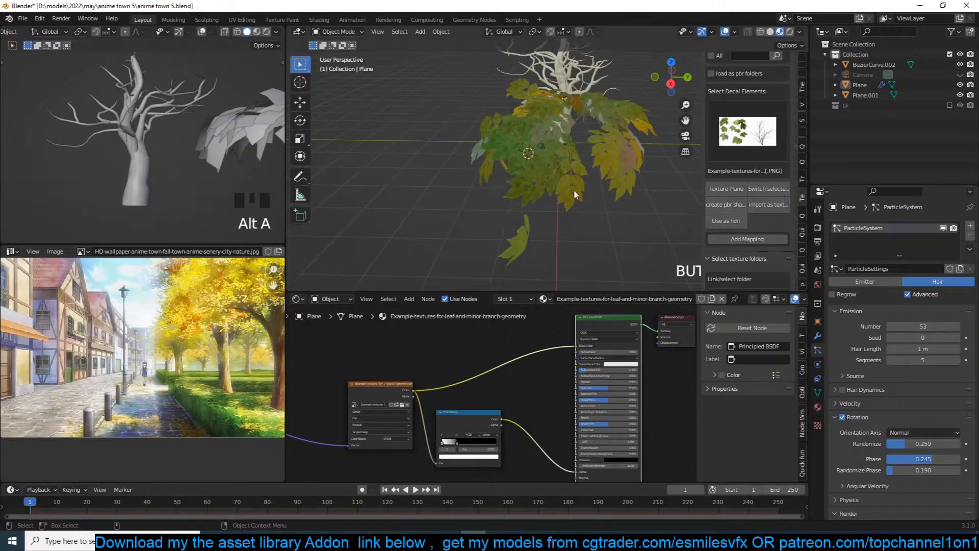
click(515, 240)
middle_drag(586, 382, 531, 360)
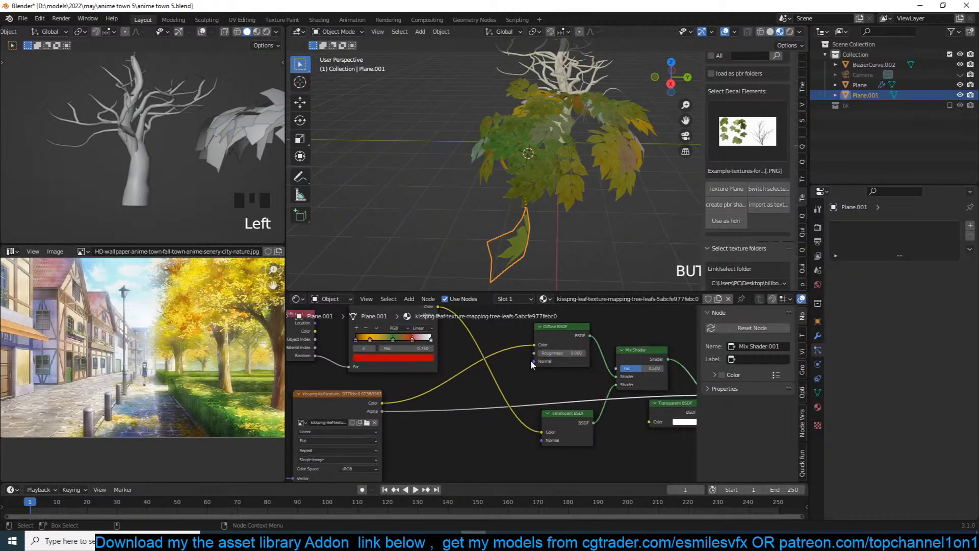
scroll(529, 379, up, 3)
scroll(528, 382, down, 3)
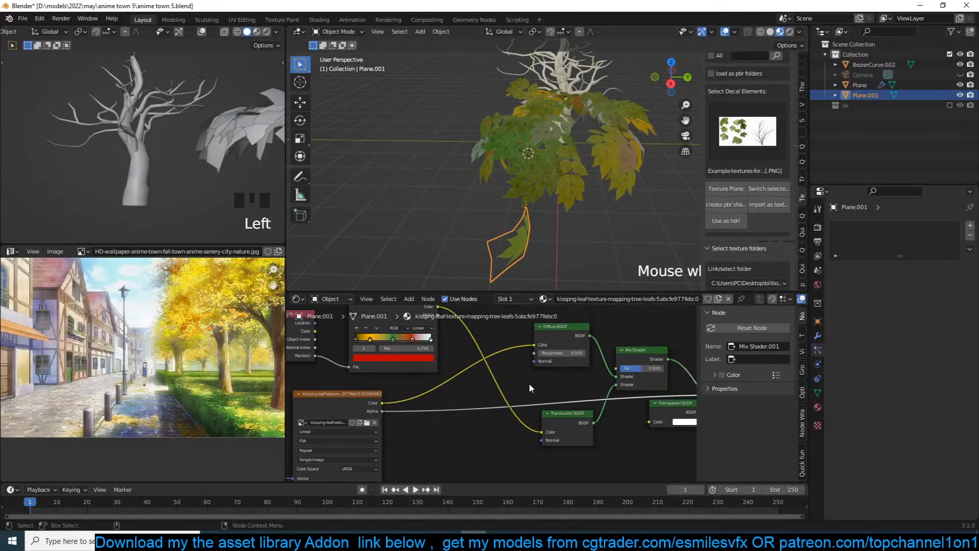
click(564, 419)
scroll(576, 387, down, 2)
key(shift+a)
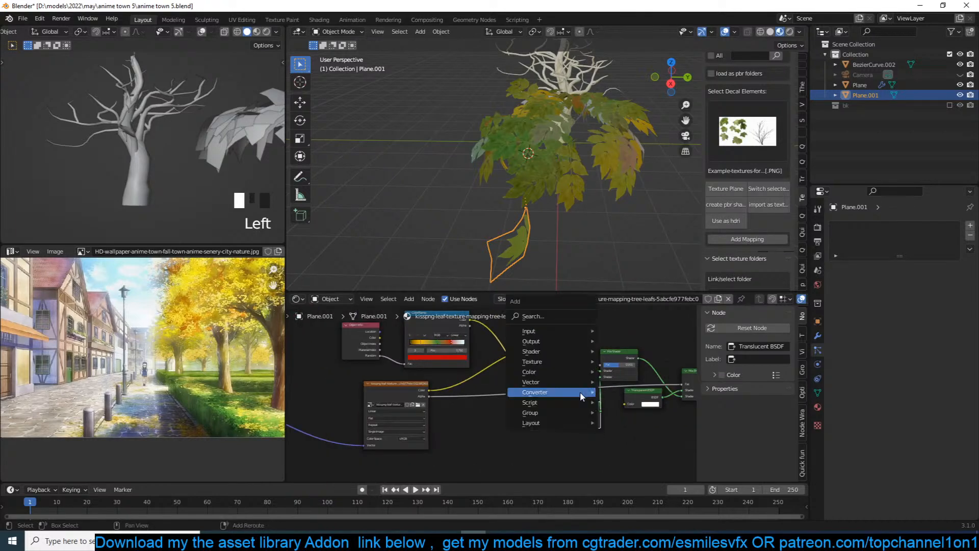
mouse_move(542, 373)
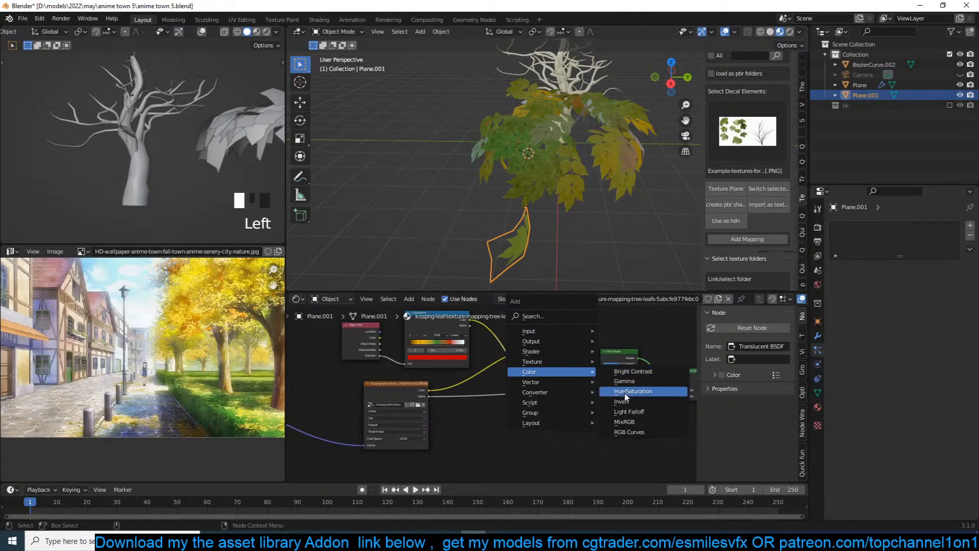
click(624, 422)
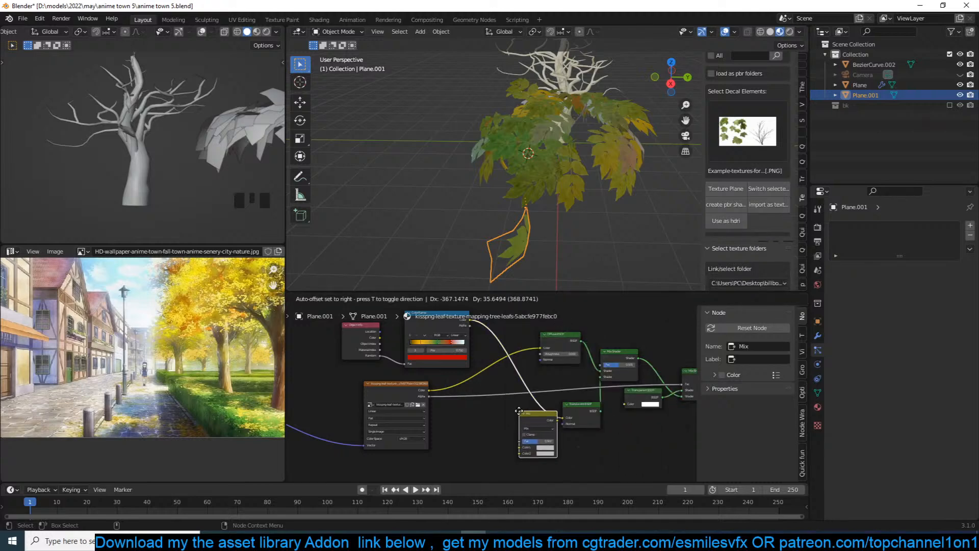
click(519, 410)
Raise the Mix node's factor to blend the ramp colour with the light grey Color2 in the leaf material.
scroll(527, 385, up, 2)
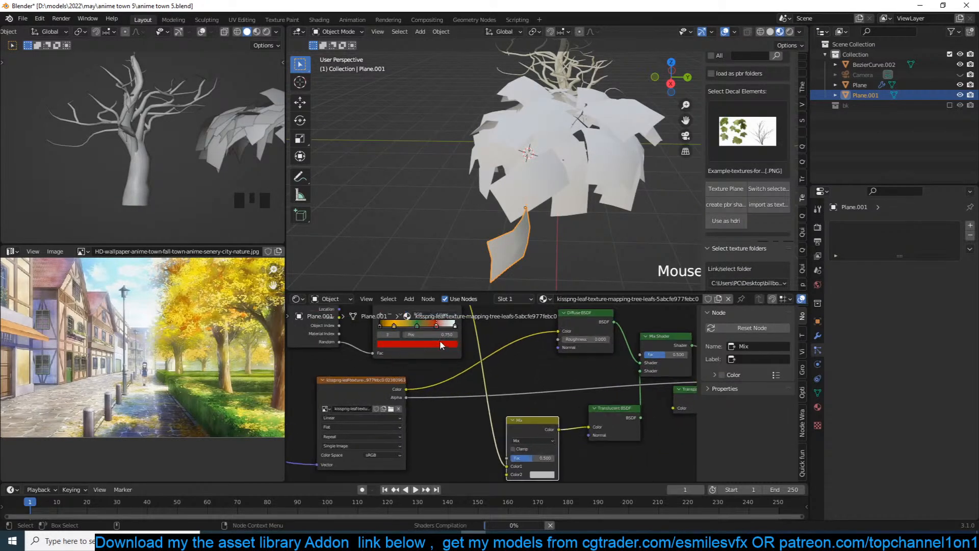
middle_drag(520, 434, 554, 380)
middle_drag(543, 384, 512, 397)
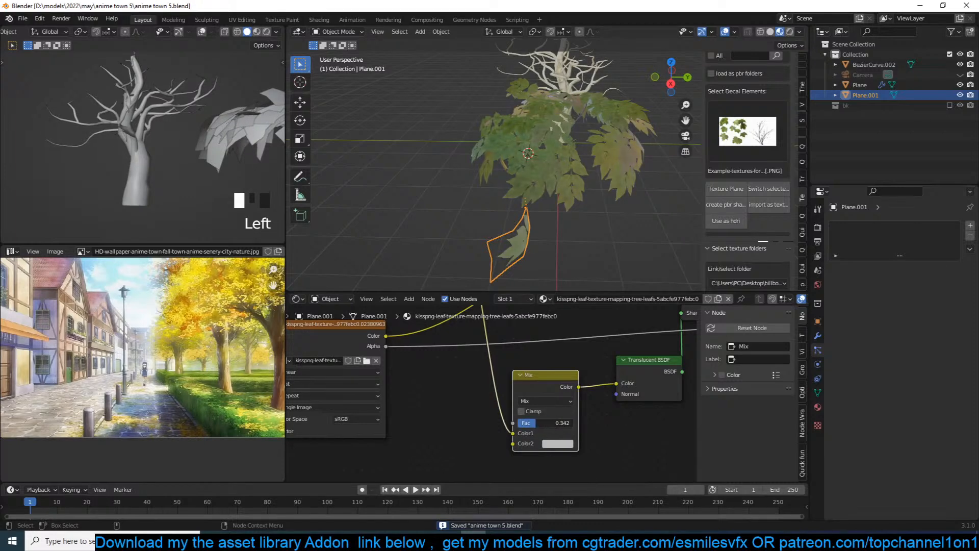
drag(536, 423, 572, 422)
click(590, 140)
key(grave)
middle_drag(589, 140, 522, 135)
key(alt+a)
Set the number of hair particles on the dome to 60.
click(542, 157)
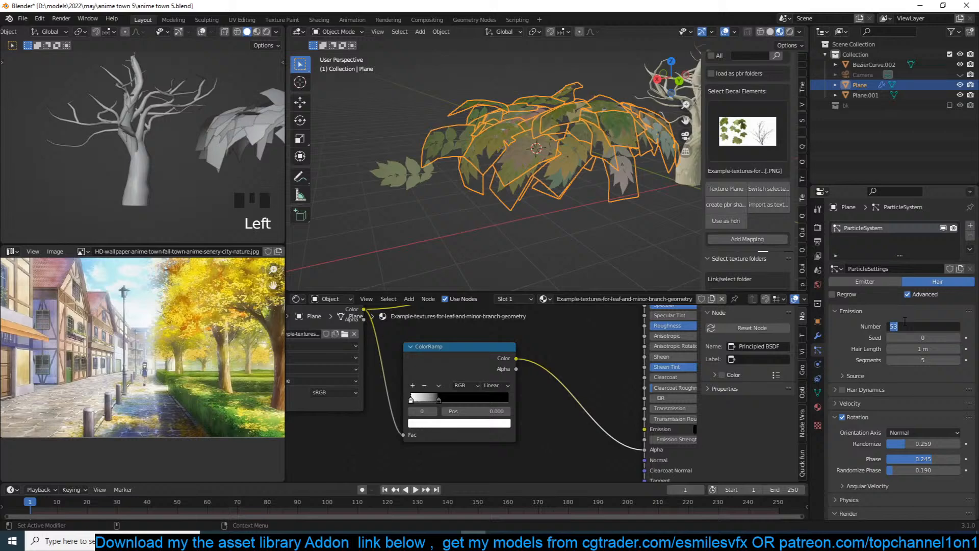
text(60)
key(Return)
key(grave)
middle_drag(498, 201, 569, 245)
key(alt+a)
Move the leaf-covered dome farther away from the tree and save the file.
shift+middle_drag(555, 170, 555, 219)
click(556, 221)
key(g)
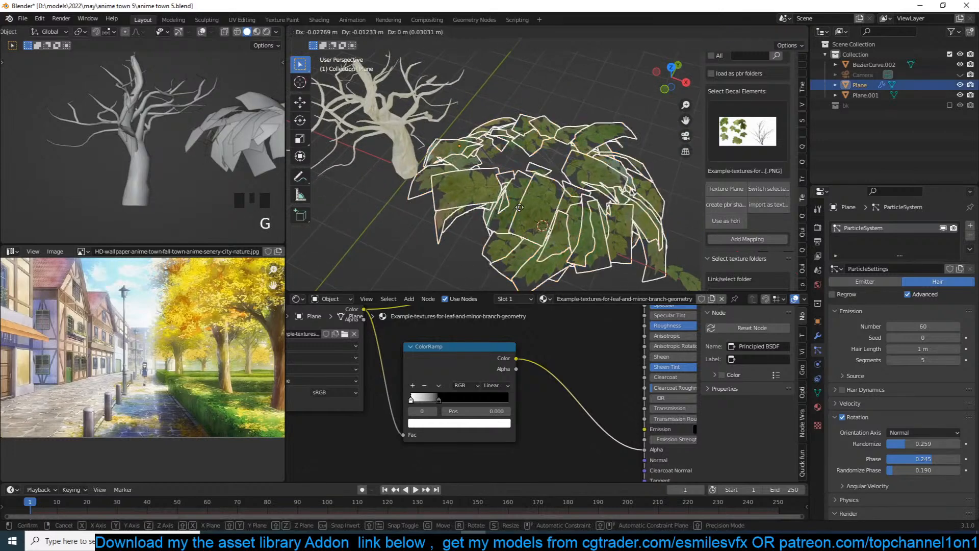
click(657, 228)
key(alt+a)
middle_drag(463, 166, 530, 171)
key(ctrl+s)
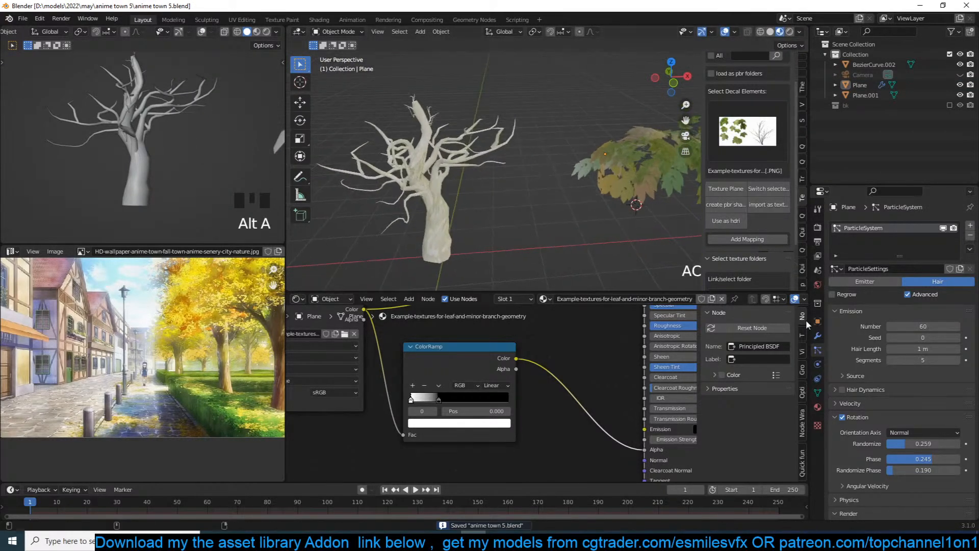
Add a new plane at a 3D cursor placed beside the tree's upper branches and scale it down.
double_click(503, 163)
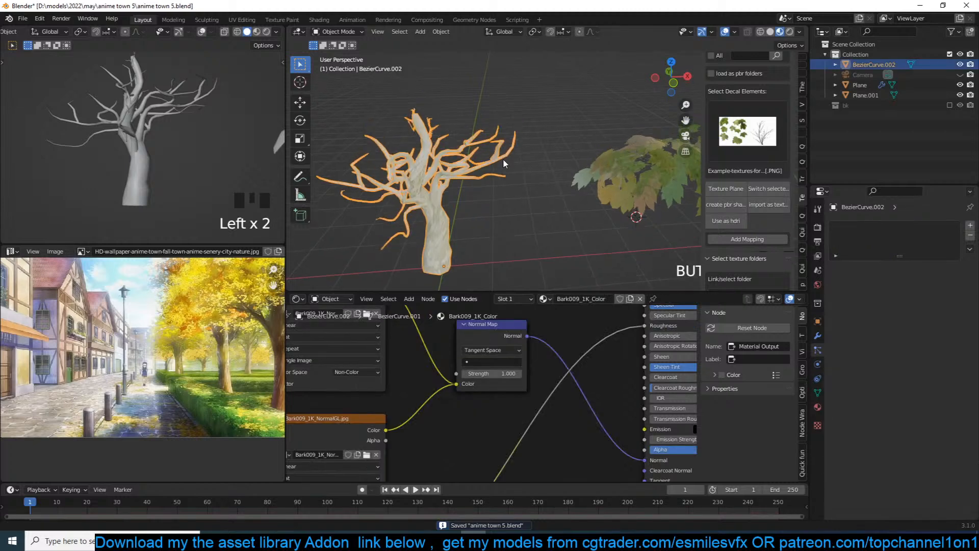
shift+right_click(544, 159)
key(shift+a)
click(620, 158)
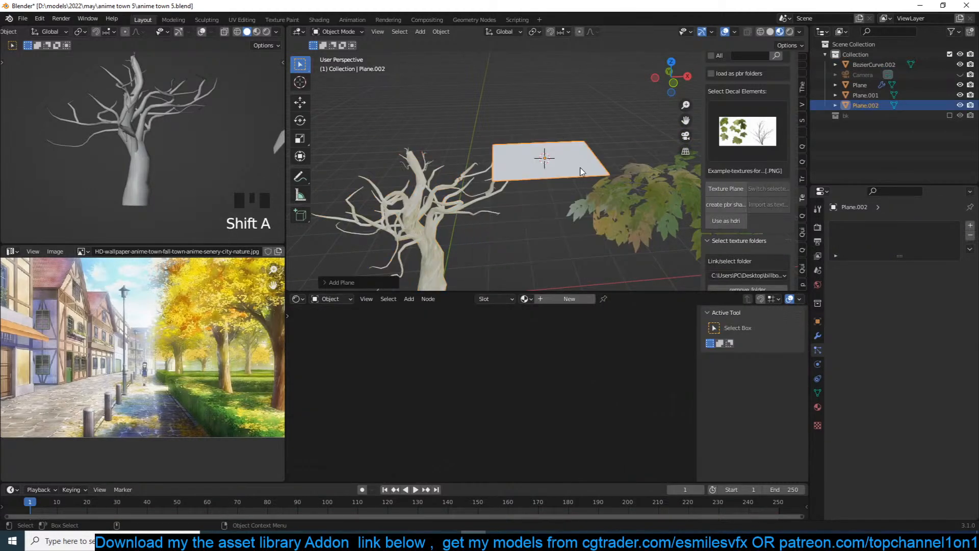
key(s)
click(570, 167)
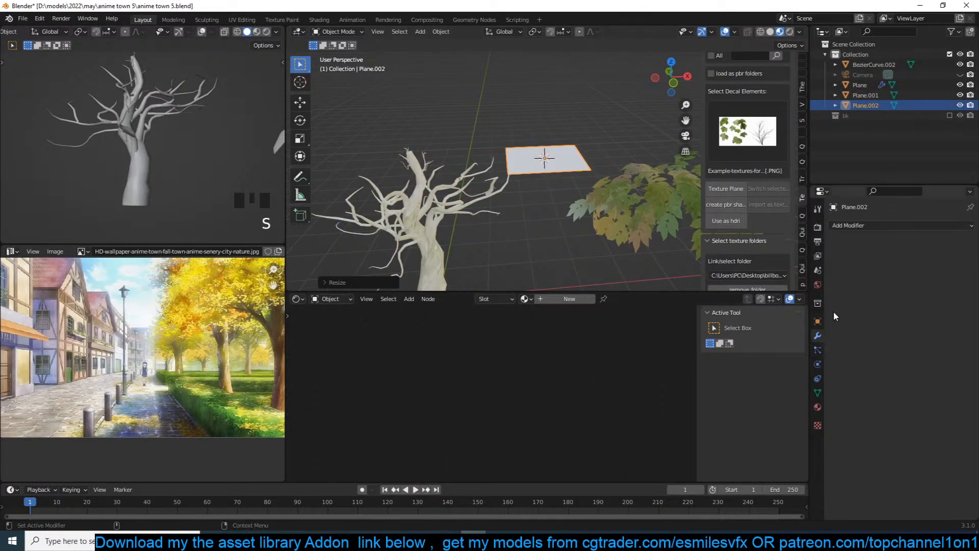
Add a Particle Instance modifier to the new plane with the dome Plane as its object.
click(924, 226)
click(927, 323)
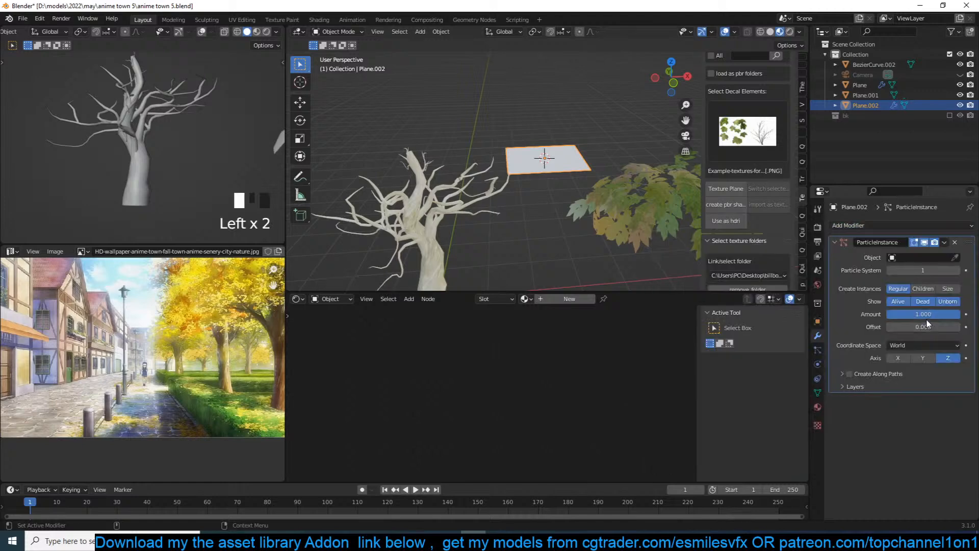
click(924, 257)
key(Escape)
click(651, 202)
middle_drag(604, 197, 472, 155)
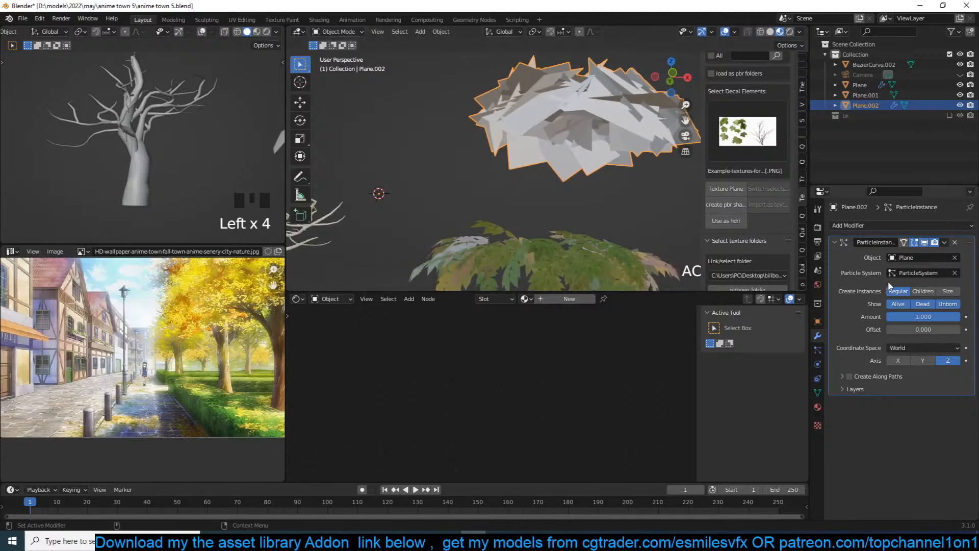
Set the Particle Instance modifier's coordinate space to Local.
middle_drag(575, 135, 500, 172)
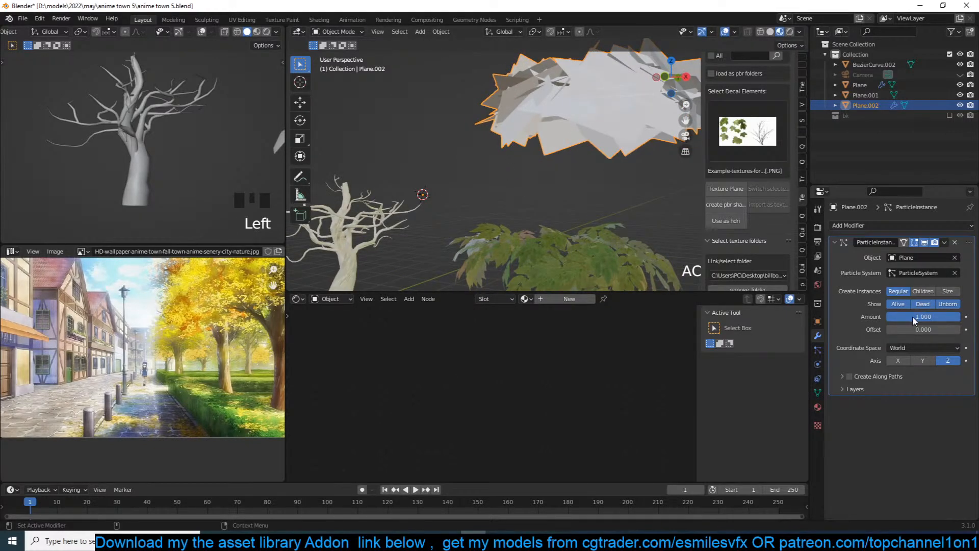
click(914, 349)
click(909, 359)
Delete the plane that carries the Particle Instance modifier.
key(grave)
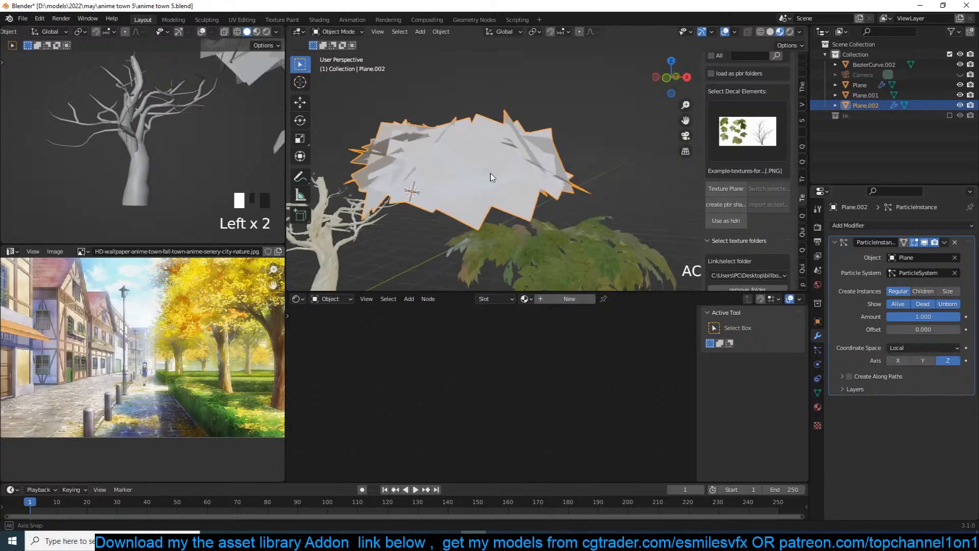
middle_drag(508, 199, 554, 205)
key(x)
click(499, 146)
Move the leaf-covered dome beside the tree's branches in top view and scale it down.
scroll(559, 175, up, 1)
click(546, 227)
key(KP_7)
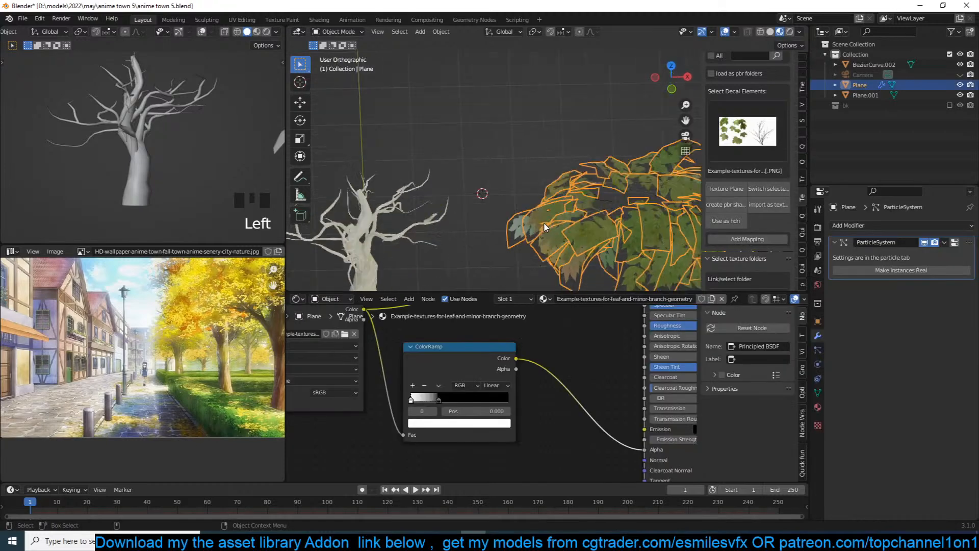
scroll(544, 222, down, 1)
key(g)
click(466, 227)
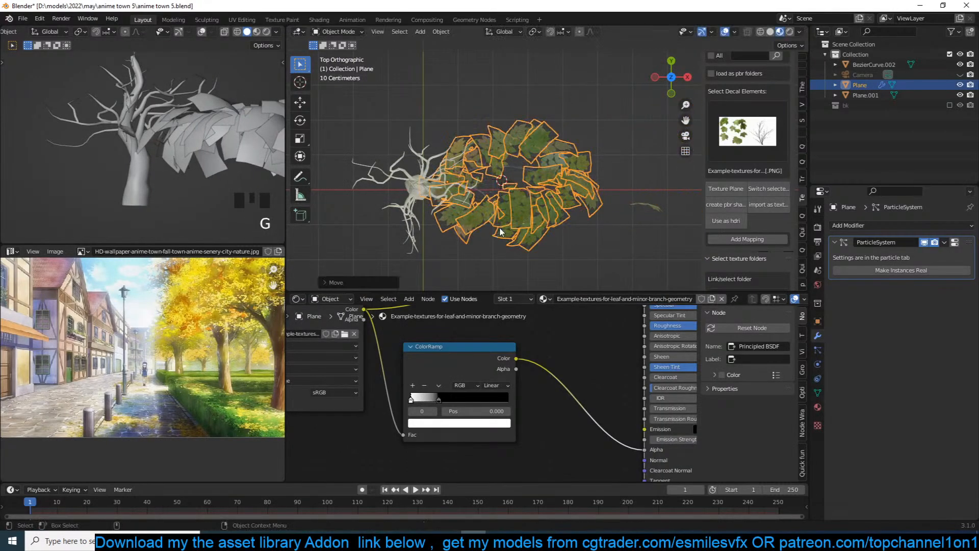
key(s)
click(530, 203)
View the tree and dome from the front and set the secondary viewport to Material Preview shading.
key(KP_1)
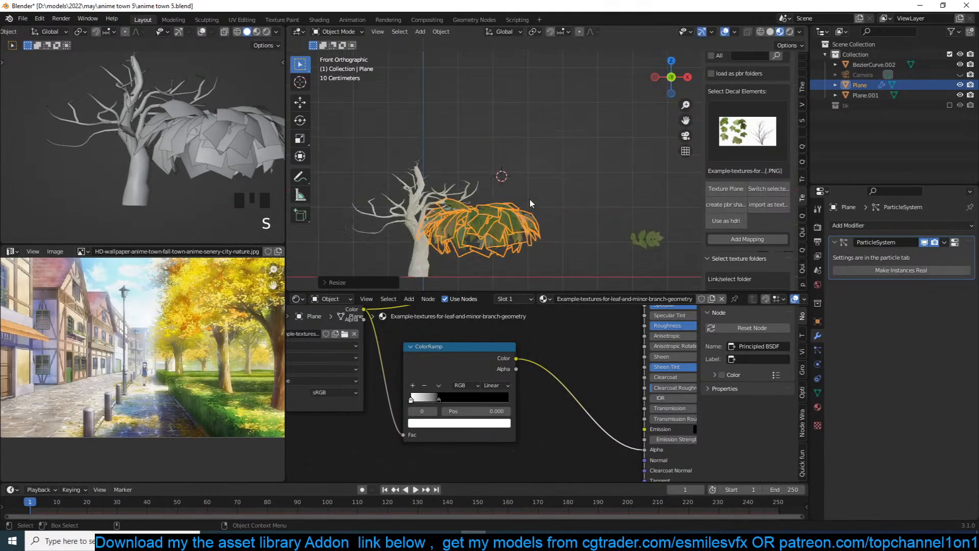
scroll(530, 198, up, 4)
shift+middle_drag(466, 166, 344, 171)
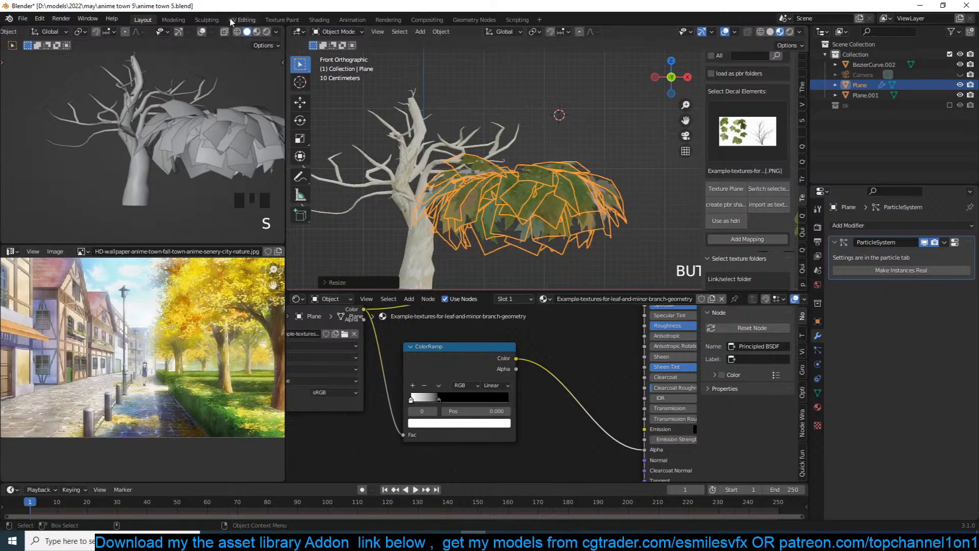
click(256, 32)
shift+middle_drag(166, 109, 159, 120)
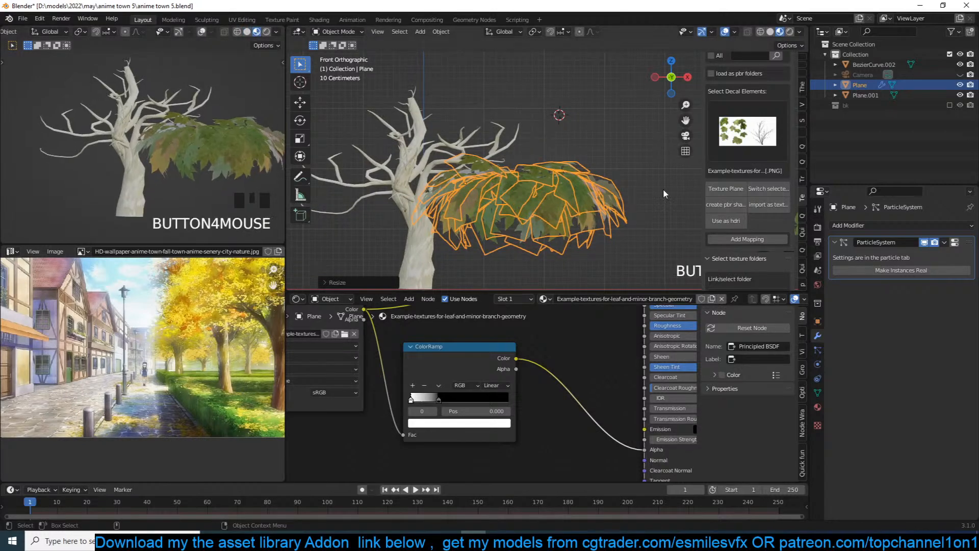
Set the dome's particle render scale to 0.790 and scale randomness to 0.803.
click(817, 350)
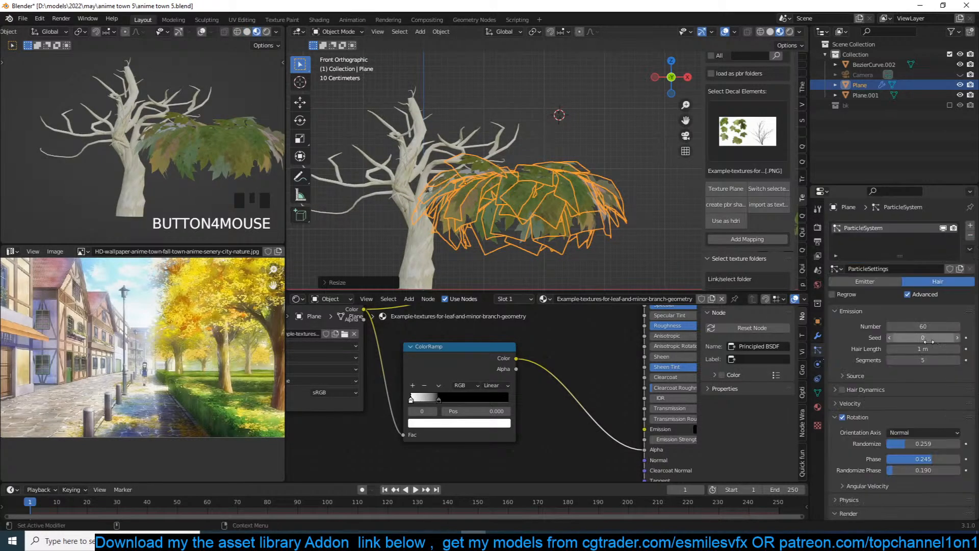
scroll(925, 360, down, 12)
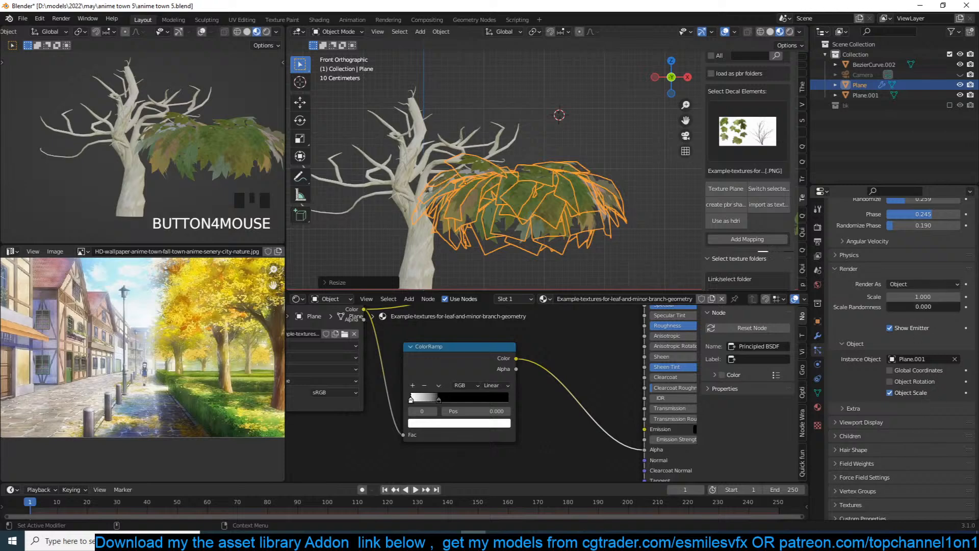
mouse_move(919, 307)
mouse_down()
mouse_move(958, 307)
mouse_move(908, 307)
mouse_move(936, 297)
mouse_move(925, 297)
mouse_up()
Tilt and move the leaf dome along the tree's right-hand branch, then bend its outer end downward using proportional editing.
key(r)
key(g)
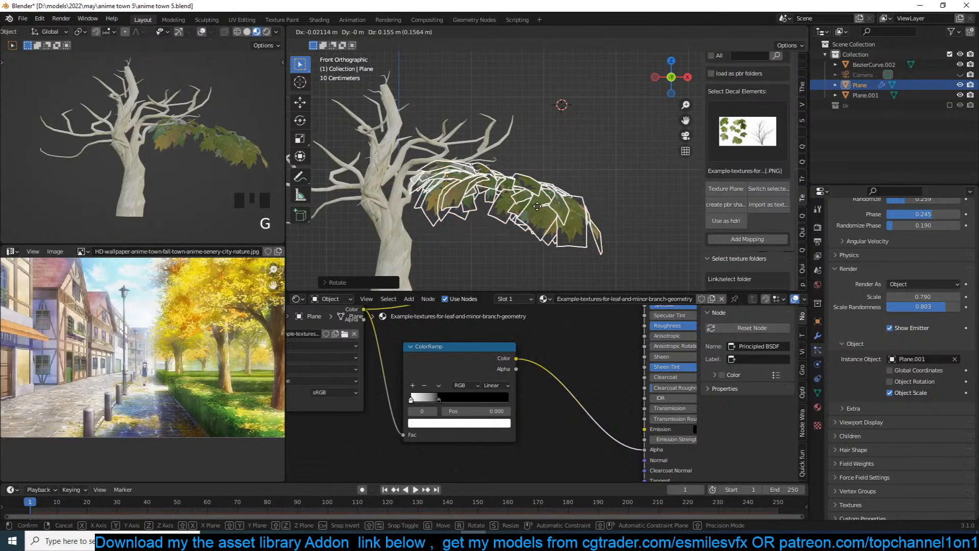
key(Tab)
key(alt+a)
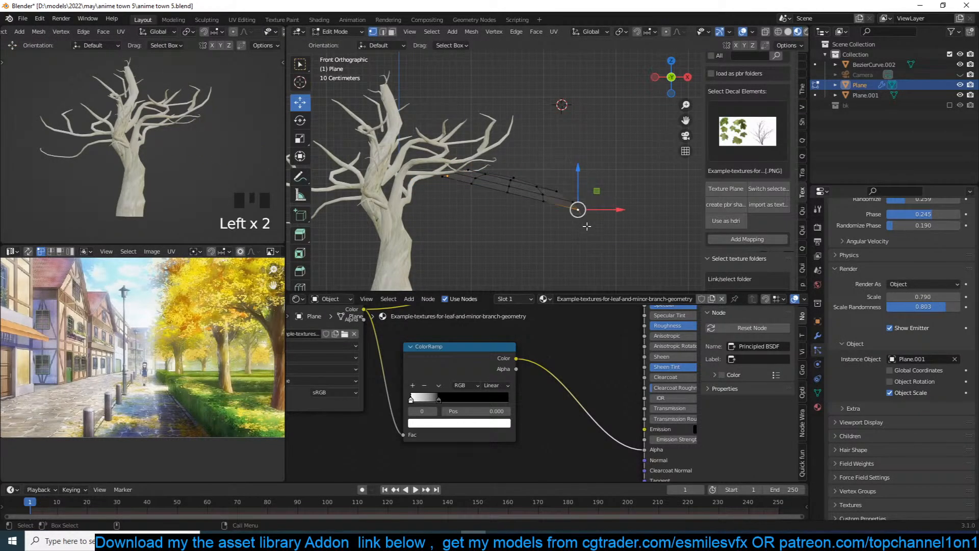
key(g)
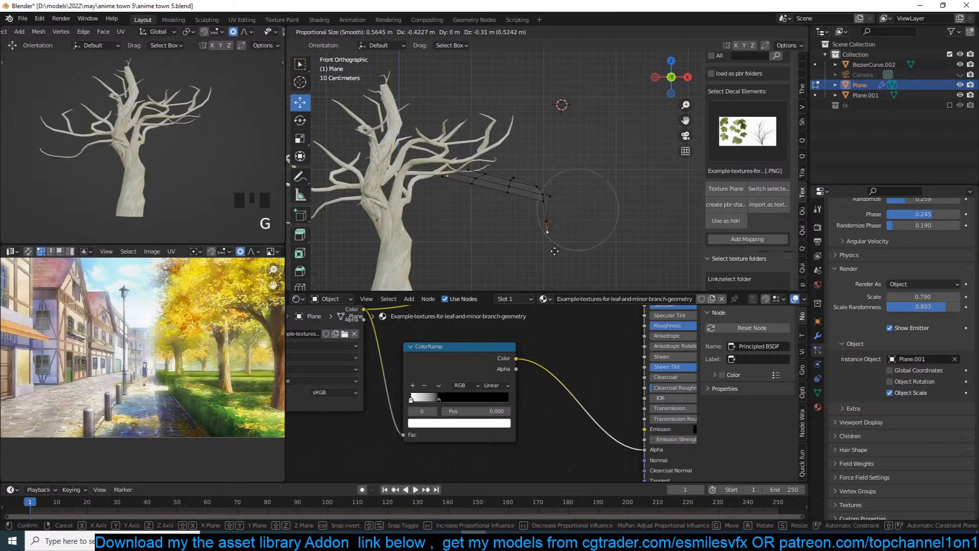
click(557, 250)
key(r)
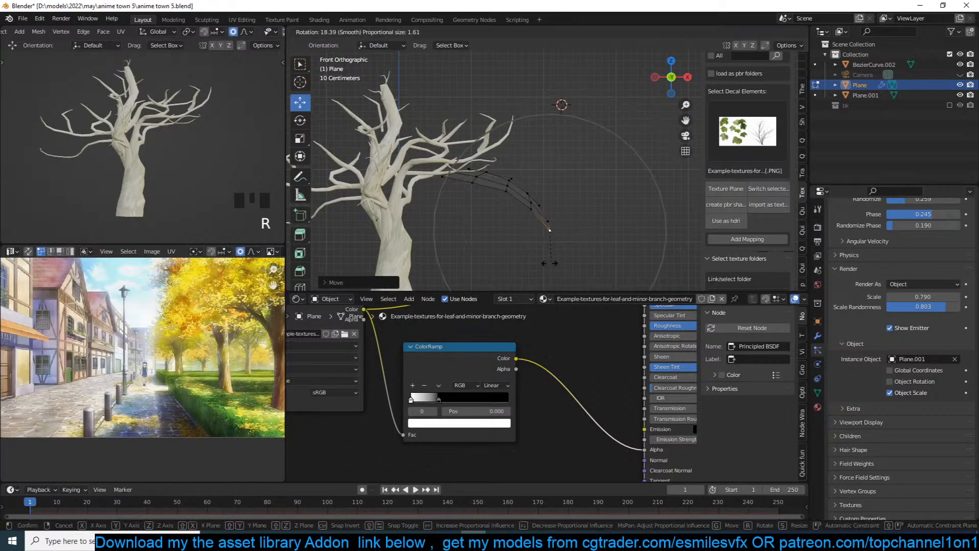
click(543, 266)
key(Tab)
key(alt+a)
Scale the drooping leaf dome down slightly and set its particle render scale to 0.240.
click(528, 208)
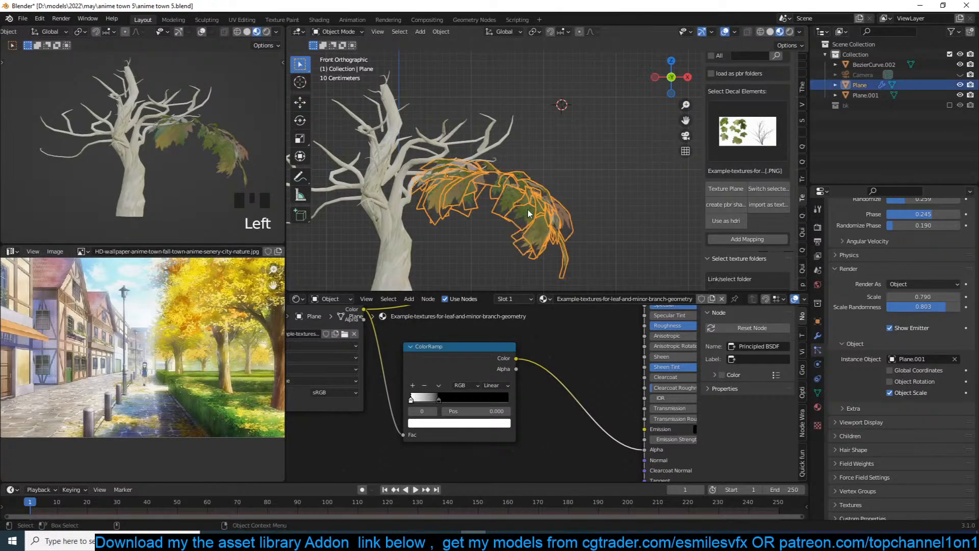
key(s)
click(521, 207)
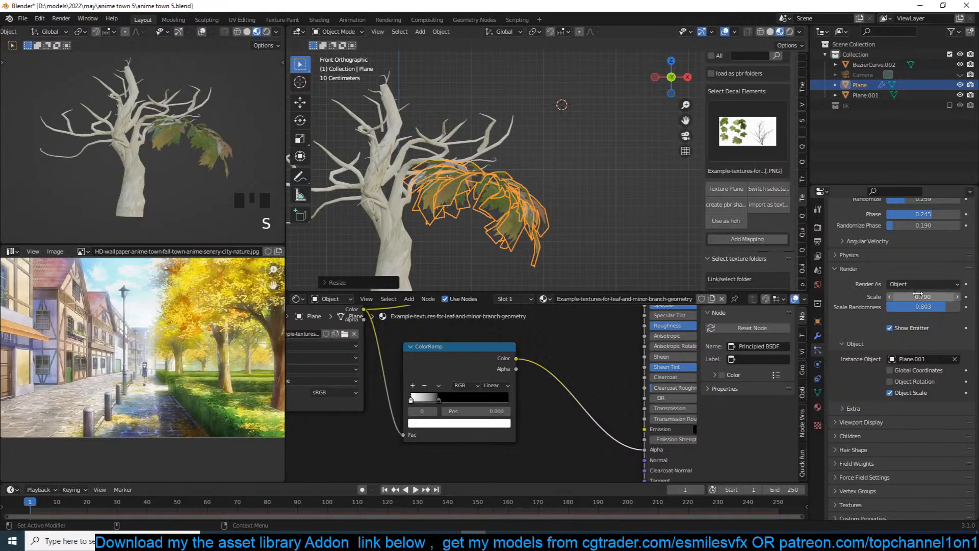
drag(918, 296, 882, 296)
scroll(916, 289, up, 4)
key(alt+a)
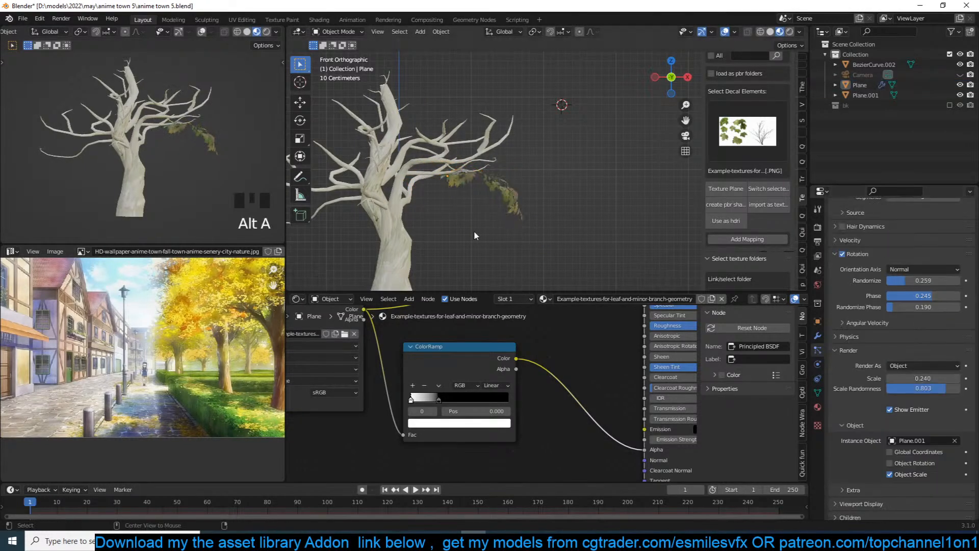
Increase the dome's particle number to 137 for denser leaves.
click(475, 225)
key(grave)
middle_drag(502, 249, 494, 255)
scroll(916, 277, up, 7)
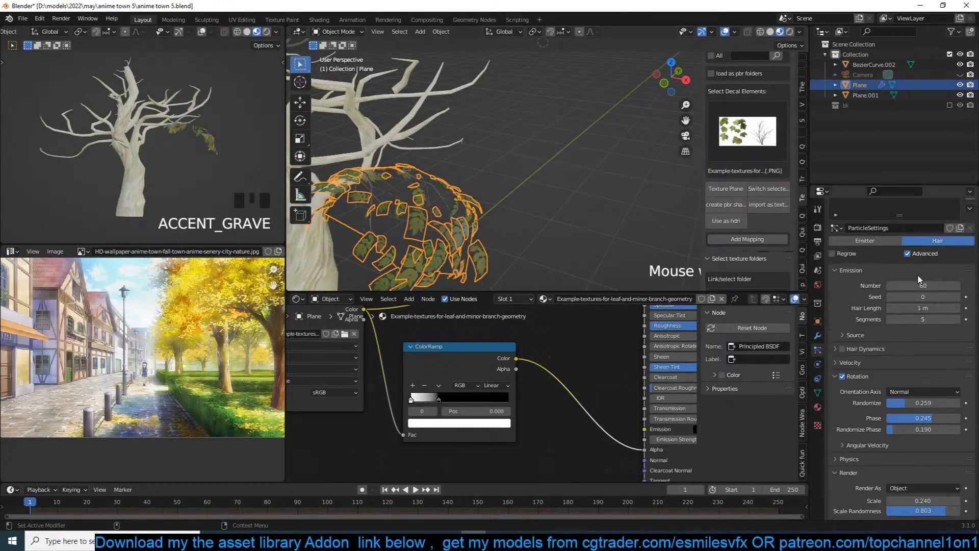
drag(918, 305, 941, 305)
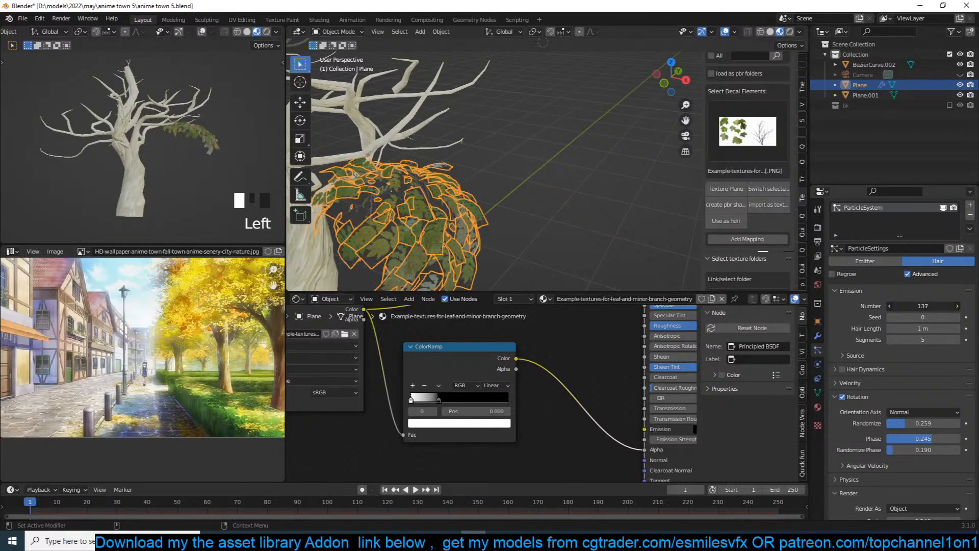
Duplicate the leaf cluster in front view, rotate the copy and place it on the upper right branch tips.
key(alt+a)
key(KP_1)
click(478, 214)
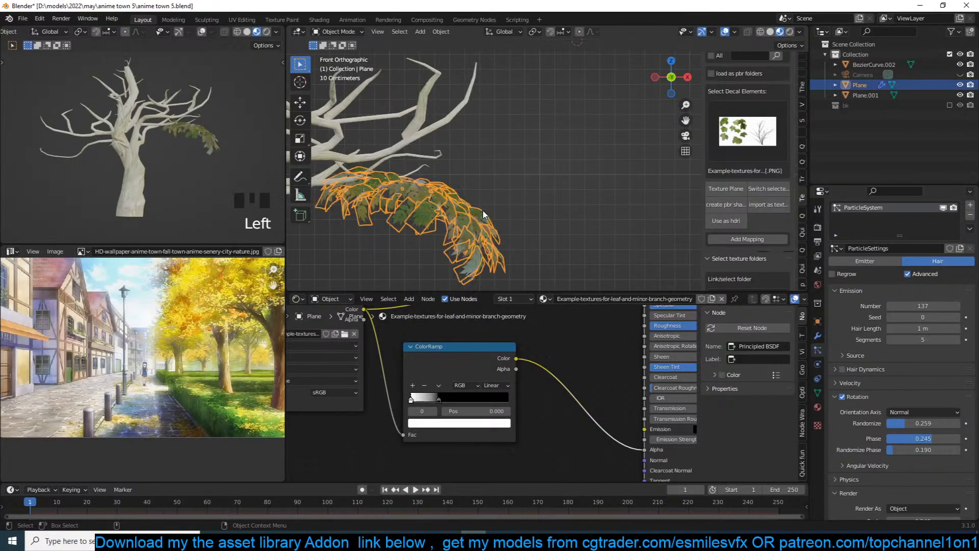
scroll(478, 212, down, 3)
key(shift+d)
key(r)
click(549, 122)
key(g)
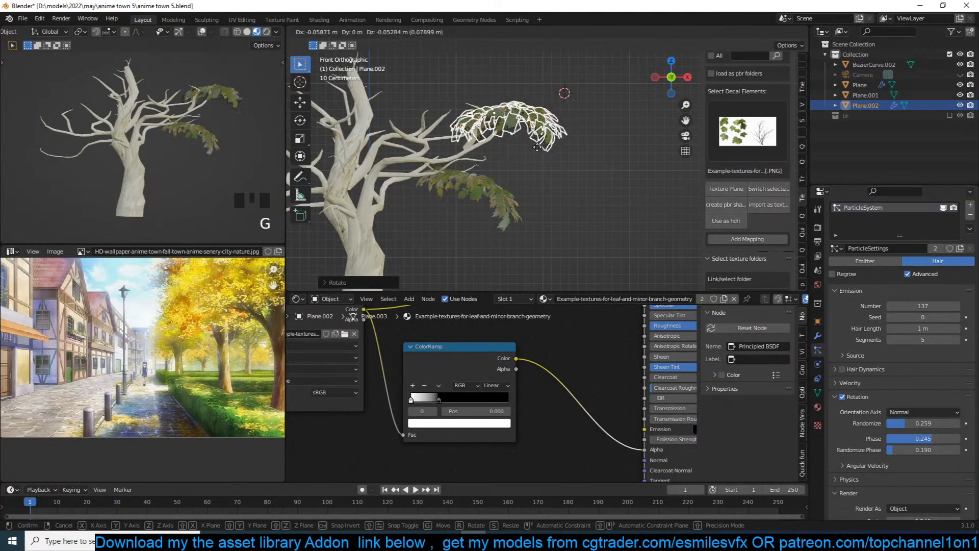
click(505, 164)
Duplicate the upper right cluster, move the copy across the trunk and turn it about the Z axis onto the left branches.
key(shift+d)
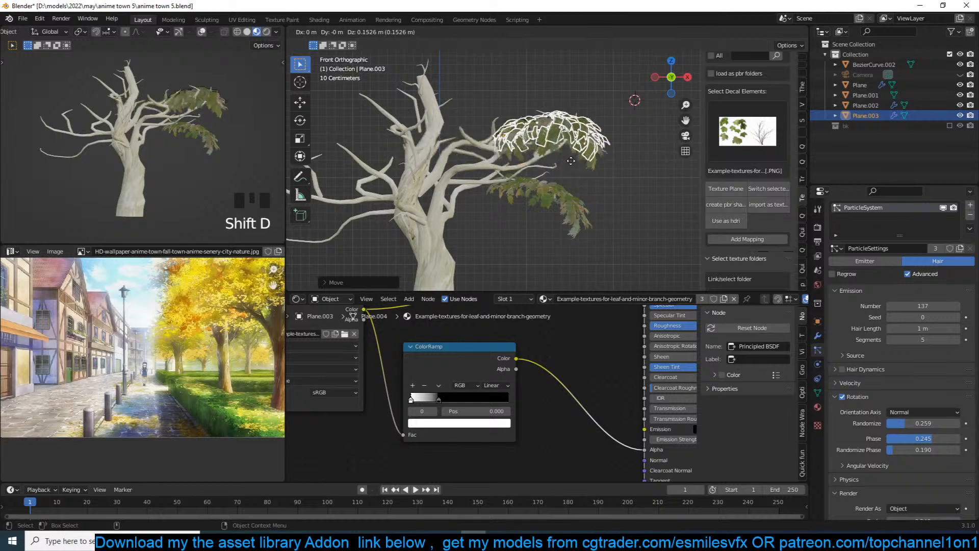
click(459, 148)
scroll(556, 182, up, 2)
key(r)
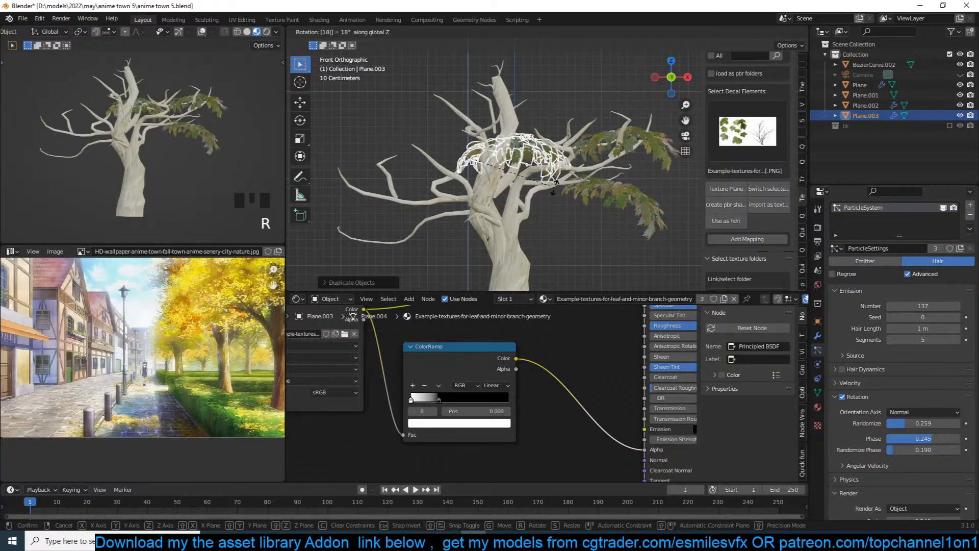
click(555, 182)
Add two more rotated copies of the leaf cluster, stepping down along the tree's lower left branches.
key(shift+d)
click(492, 204)
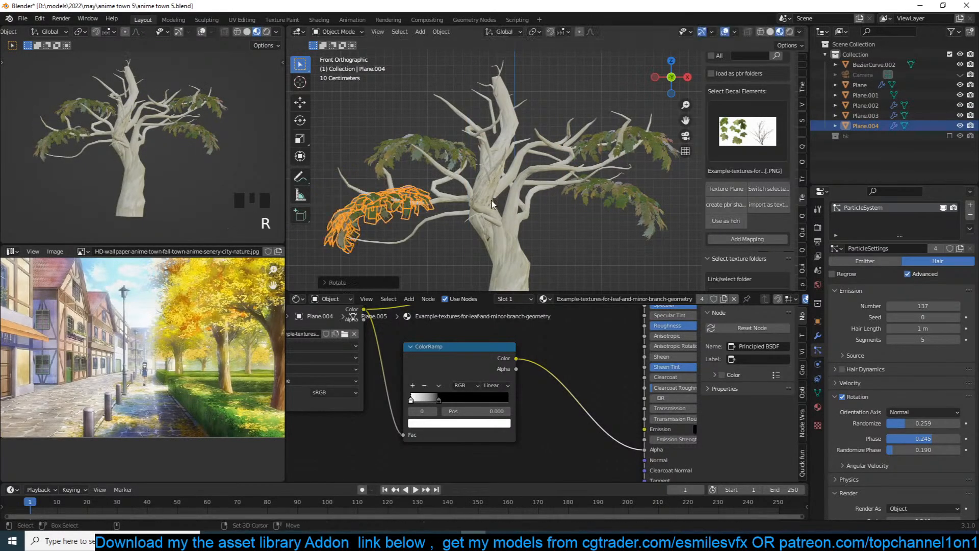
key(shift+d)
click(494, 238)
key(r)
click(492, 237)
Duplicate the lower left cluster, then move and rotate the copy onto the upper left branches.
key(shift+d)
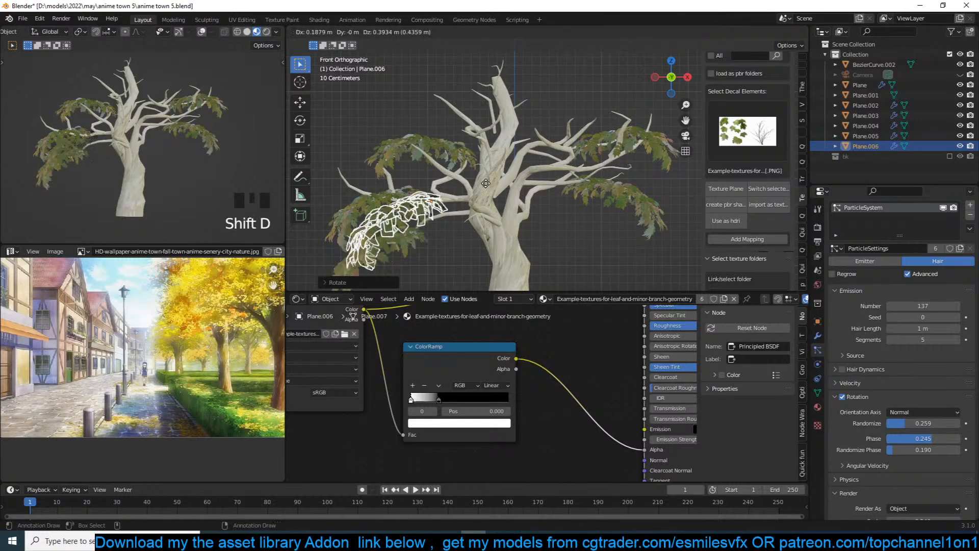
click(510, 71)
key(r)
key(g)
click(517, 156)
key(r)
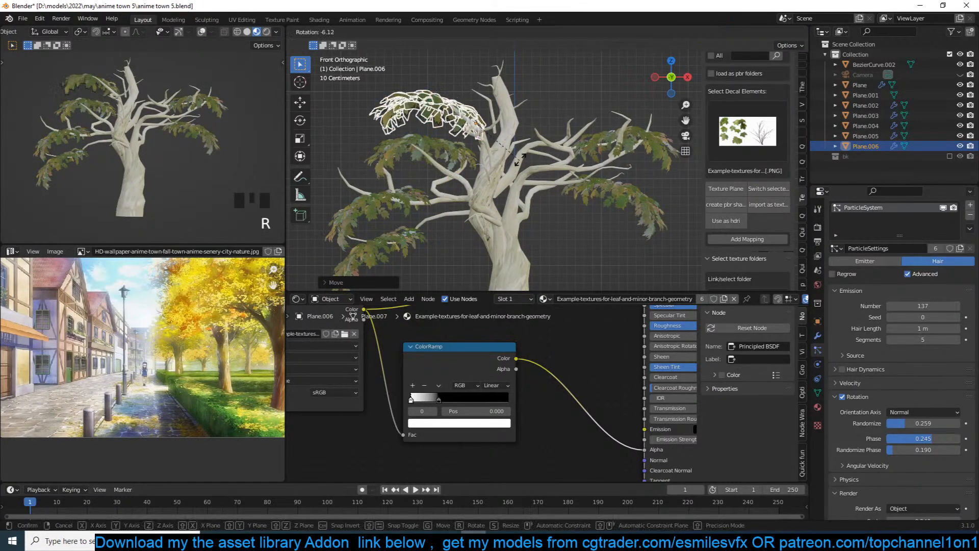
click(520, 159)
Duplicate the upper left cluster, then move and rotate the copy to fill the middle of the left branches.
key(shift+d)
click(437, 221)
key(r)
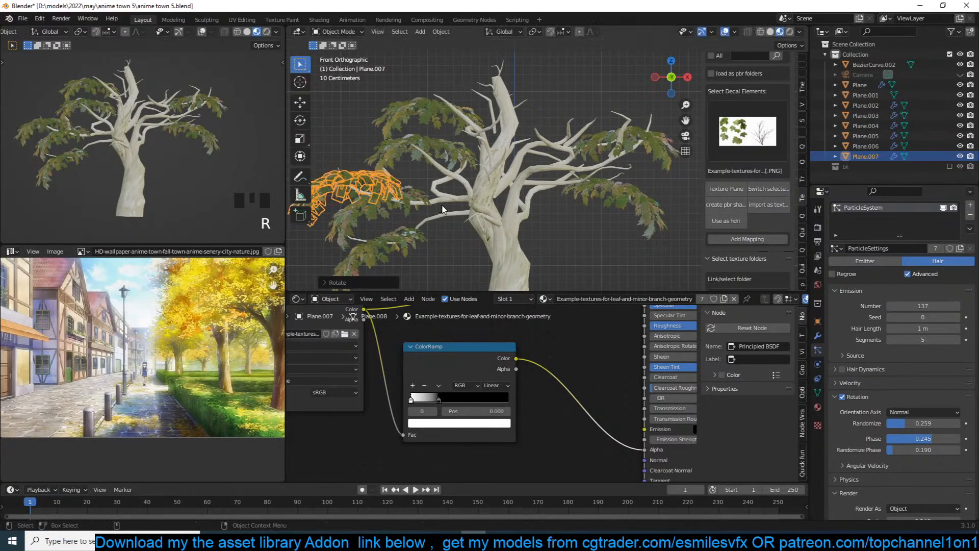
key(g)
key(r)
click(512, 205)
Add two rotated copies of the leaf cluster, one on the outermost left branch and one beside the trunk's top.
key(shift+d)
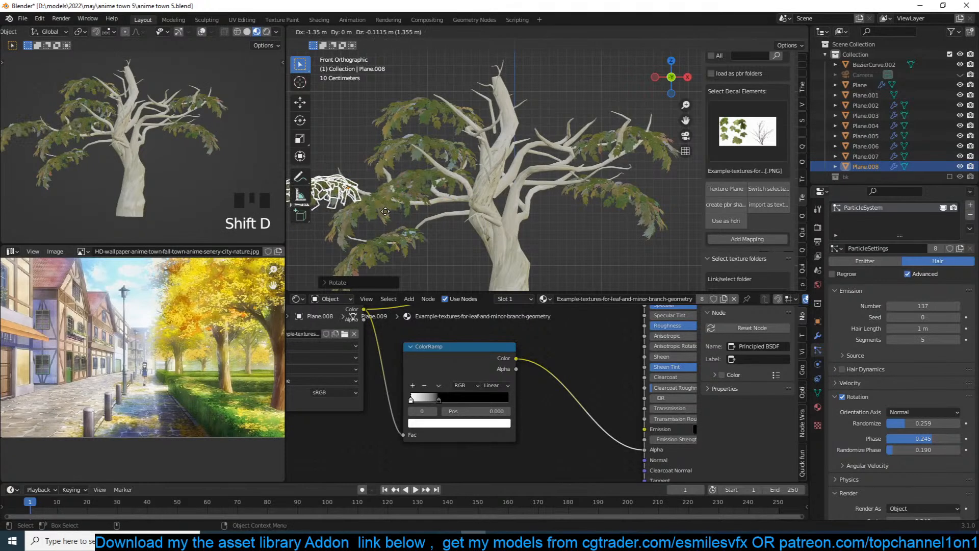
key(r)
click(392, 212)
key(shift+d)
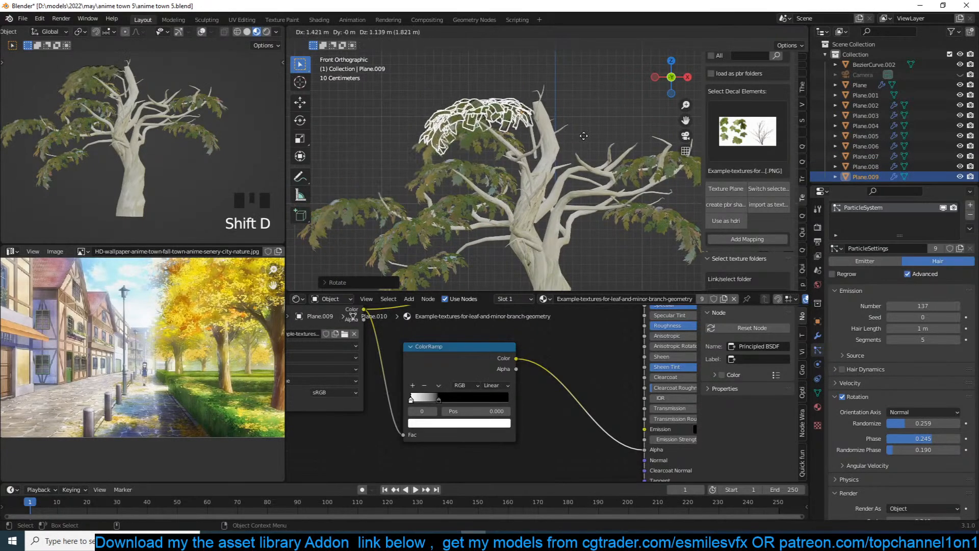
key(r)
click(586, 145)
Duplicate the treetop cluster, turn the copy about the Z axis and tilt it over the branches right of the trunk.
key(shift+d)
key(r)
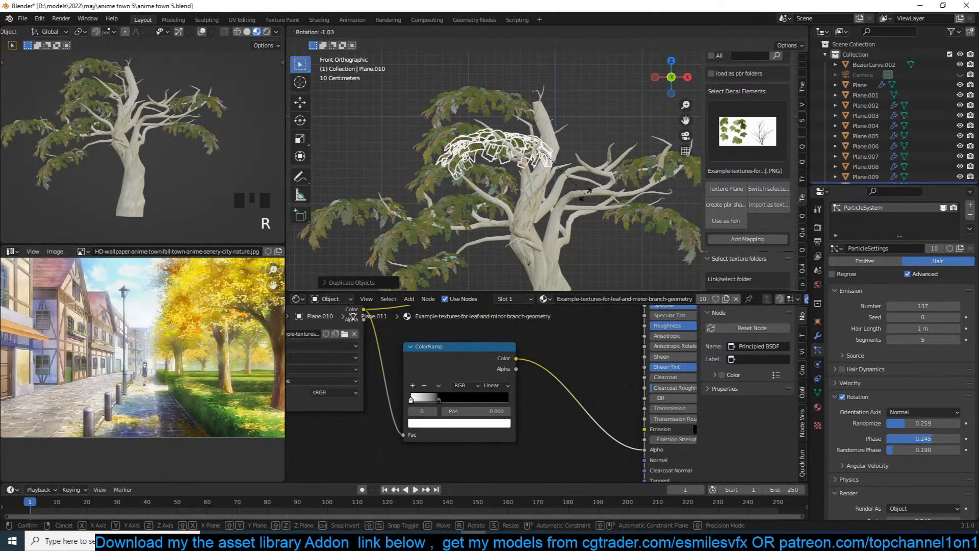
key(z)
key(r)
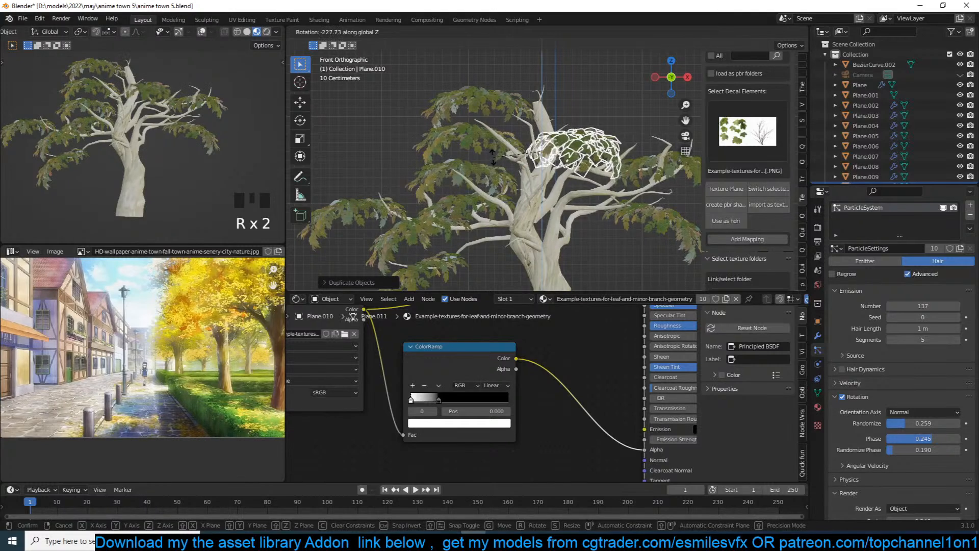
click(532, 162)
key(r)
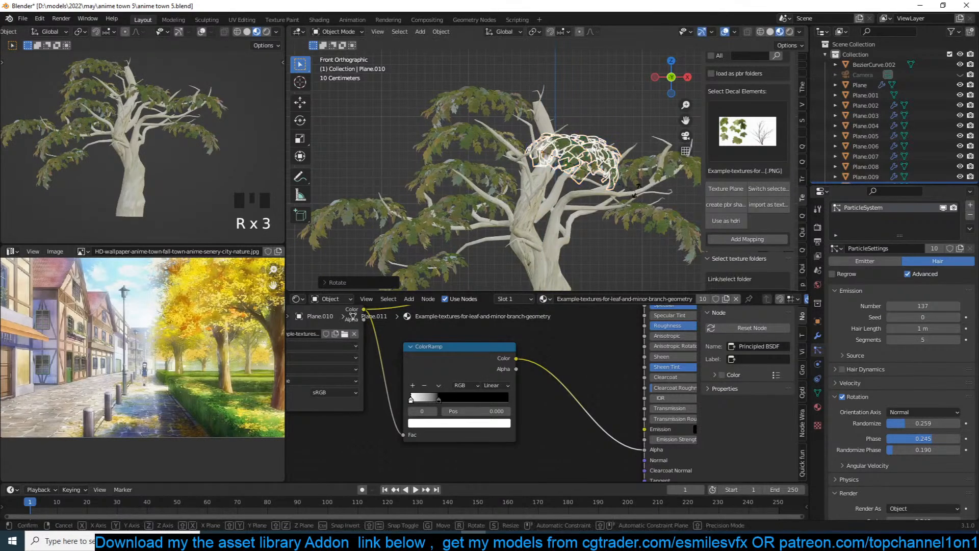
key(r)
click(652, 186)
Rotate the newest cluster and the treetop cluster in top view to spread the foliage around the trunk.
key(KP_7)
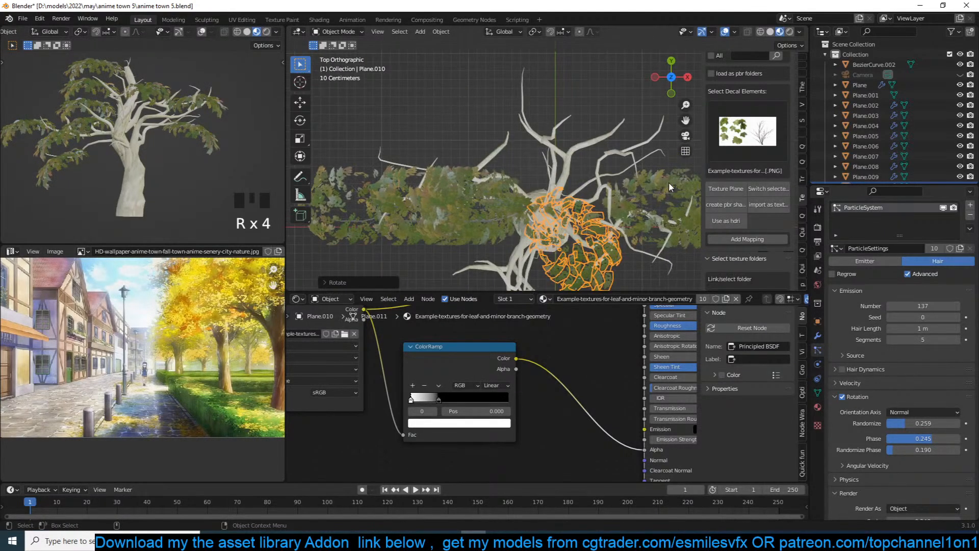
key(r)
click(623, 134)
click(461, 215)
key(r)
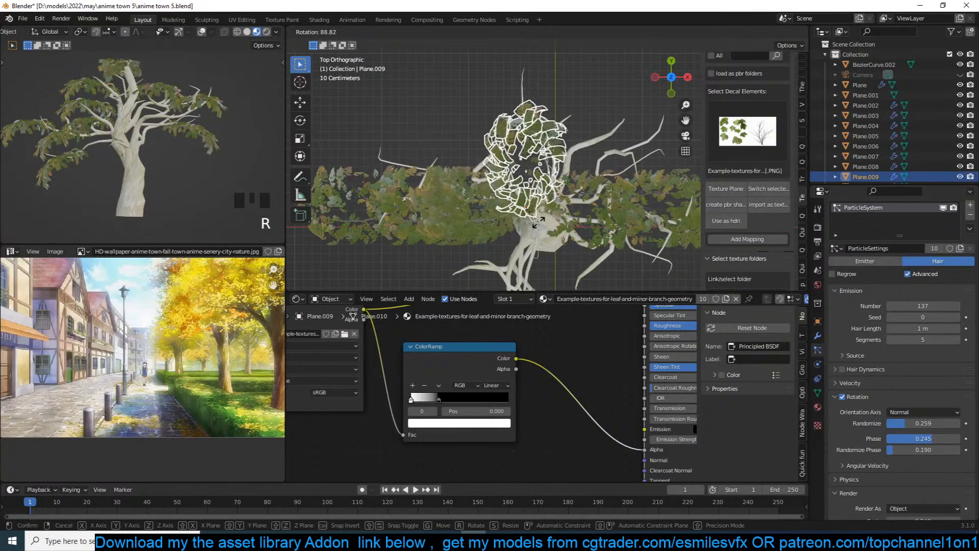
click(454, 227)
Rotate the upper left cluster Plane.006 and the outermost left cluster in top view to break up their alignment.
shift+middle_drag(454, 228, 478, 191)
click(479, 194)
key(r)
click(496, 236)
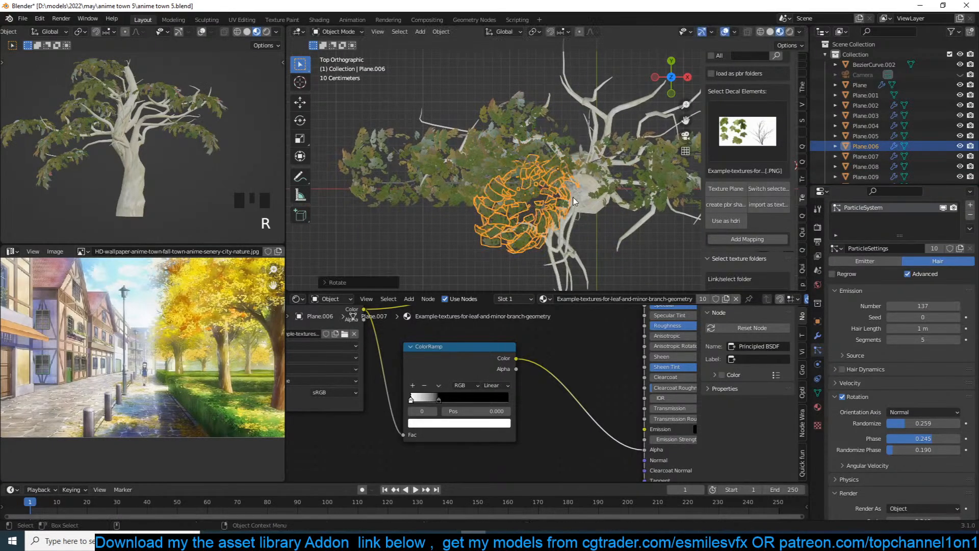
click(430, 185)
key(r)
click(513, 226)
Rotate clusters Plane.004 and Plane.003 in top view to widen the left side's foliage and return to the front view.
click(478, 186)
key(r)
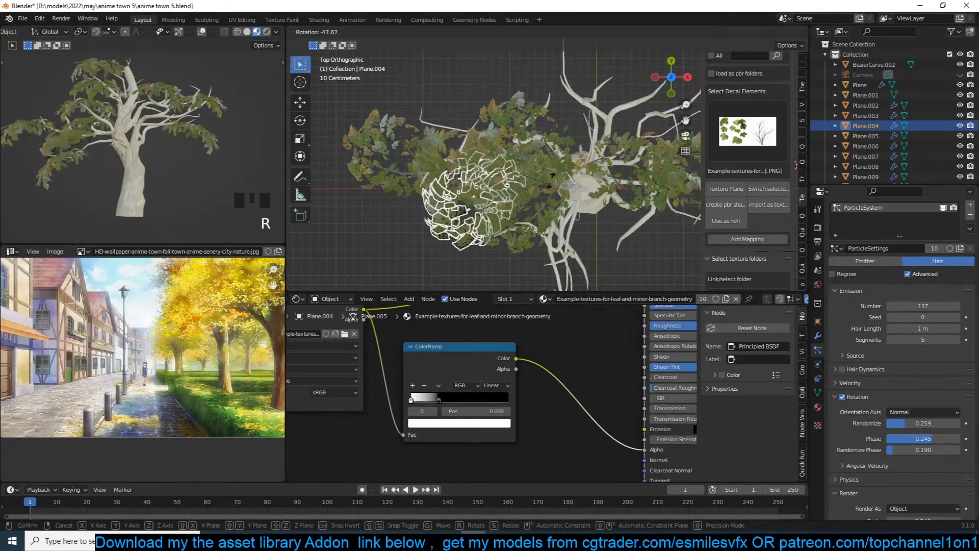
click(477, 206)
click(530, 170)
key(r)
click(561, 201)
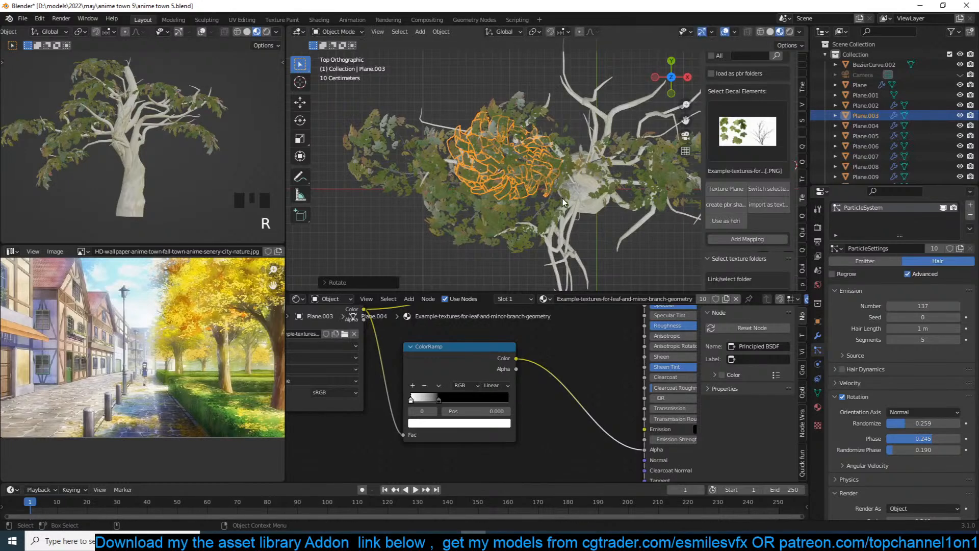
middle_drag(561, 201, 563, 201)
key(KP_1)
scroll(604, 186, down, 2)
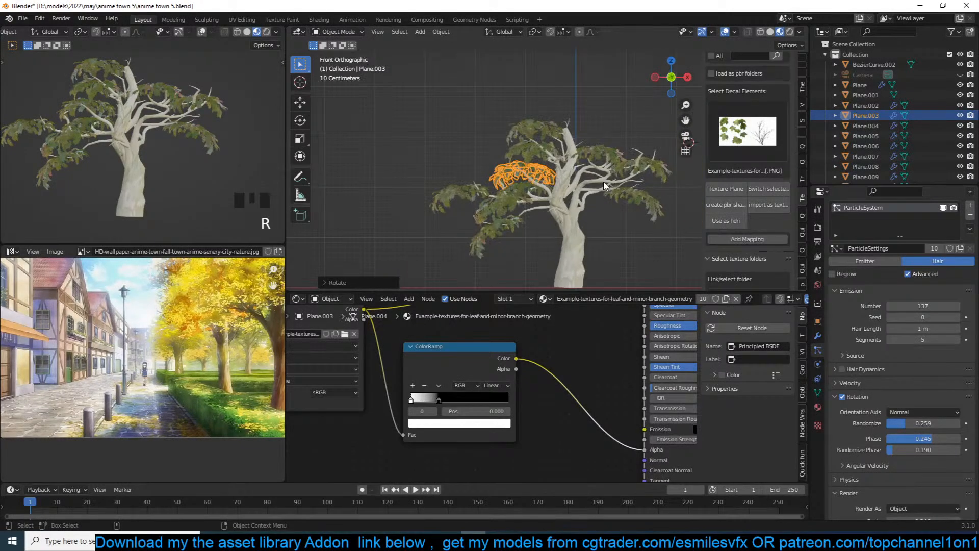
Duplicate the lower right leaf cluster, move the copy up to the upper right branch tip and rotate it level.
scroll(519, 193, up, 3)
click(540, 214)
key(shift+d)
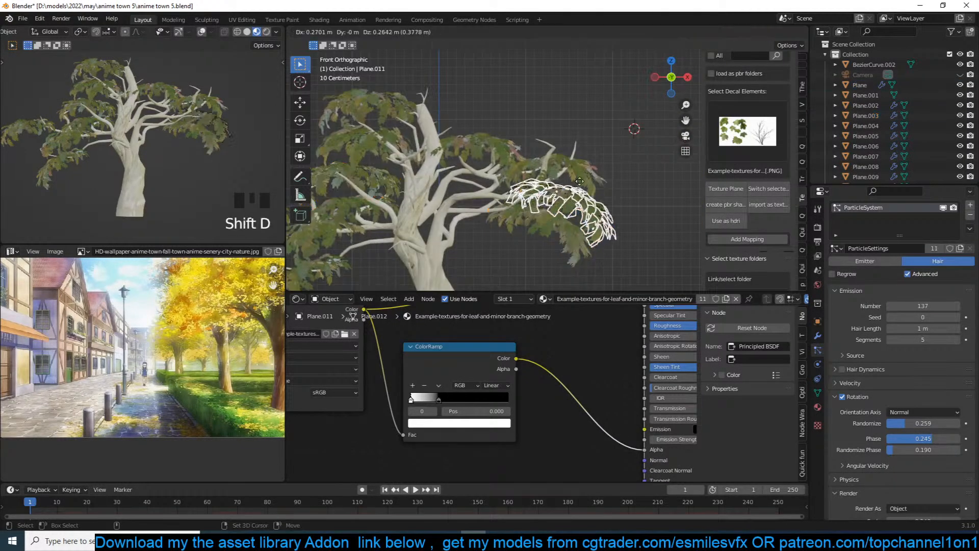
key(r)
click(608, 169)
key(g)
key(r)
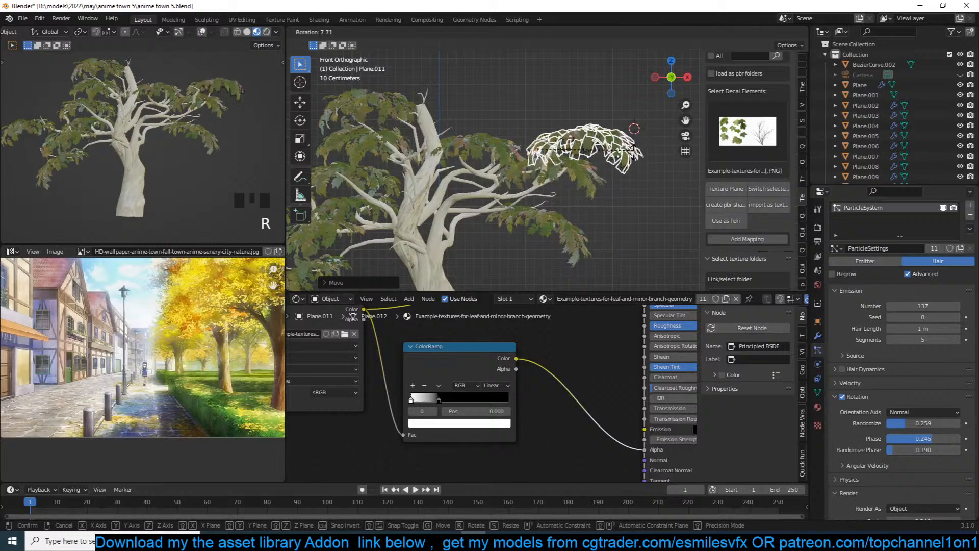
click(608, 166)
Duplicate the upper right cluster and place the copy over the treetop, just right of the trunk's tip.
key(shift+d)
click(510, 139)
key(g)
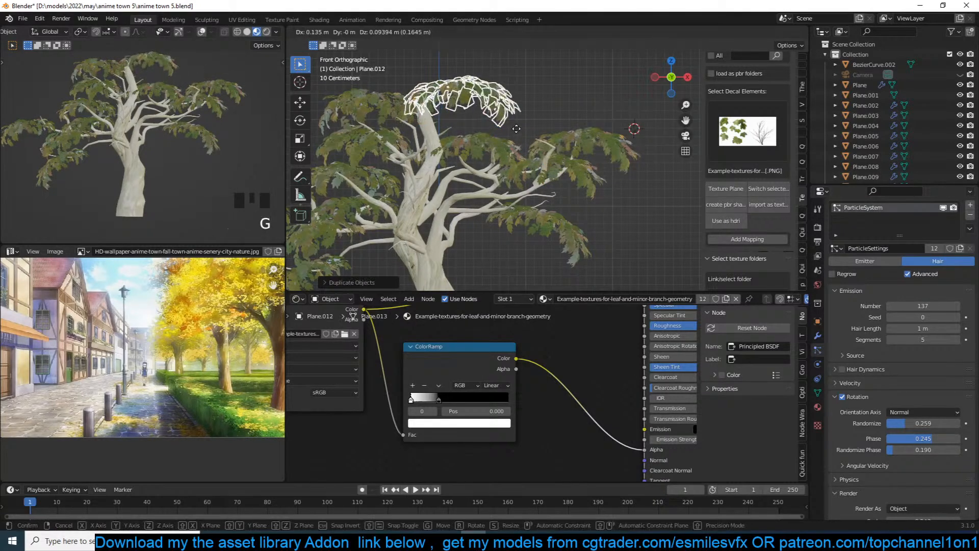
click(526, 153)
Place two more copies over the inner right branches, rotating the first and slightly enlarging the second, and save the file.
key(shift+d)
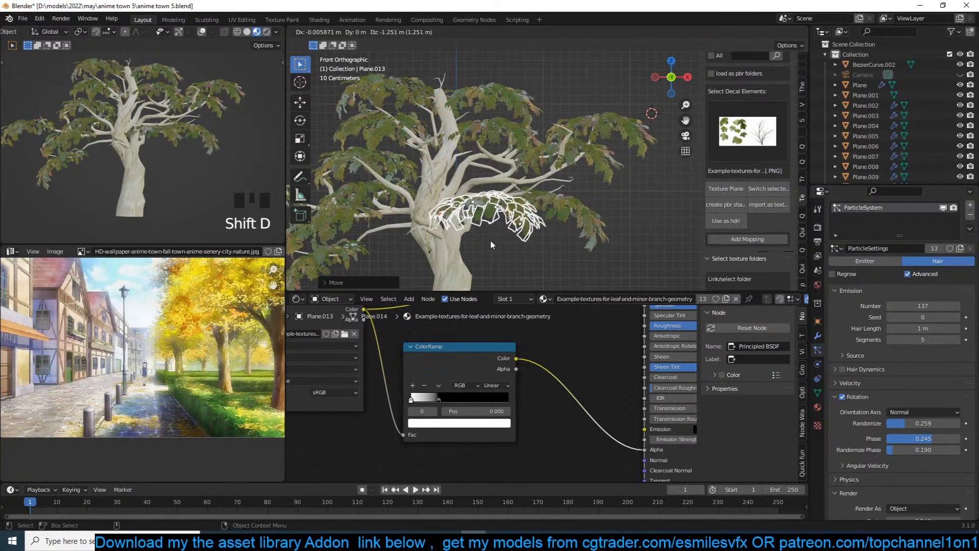
key(r)
click(498, 249)
key(shift+d)
key(s)
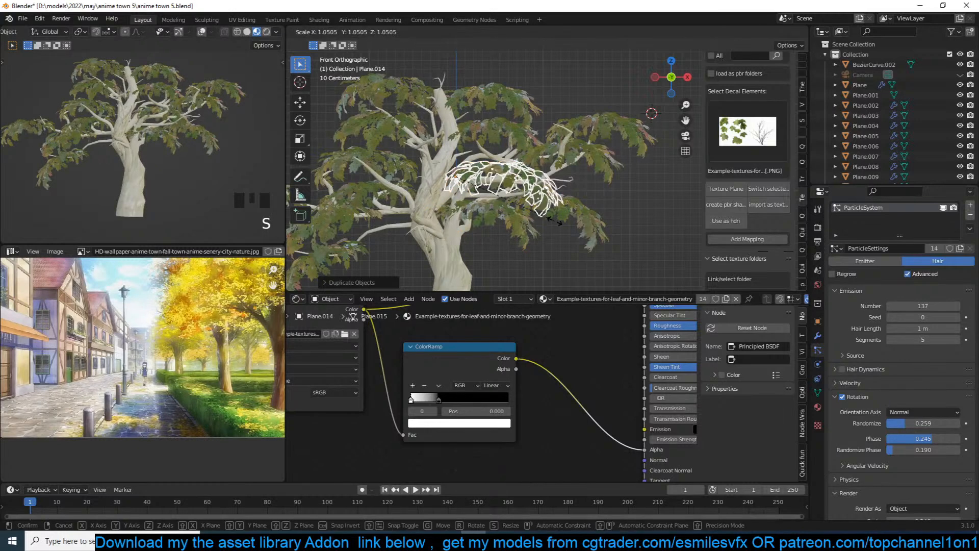
click(528, 212)
key(alt+a)
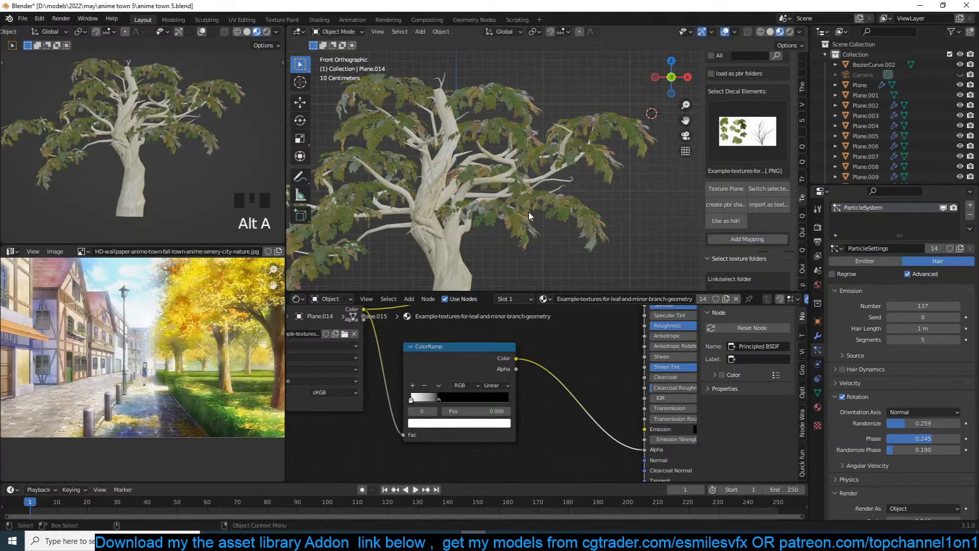
scroll(528, 211, down, 2)
key(ctrl+s)
Duplicate the inner right cluster twice, placing one copy beside it and one higher up, and rotate the higher copy in top view.
click(519, 204)
key(shift+d)
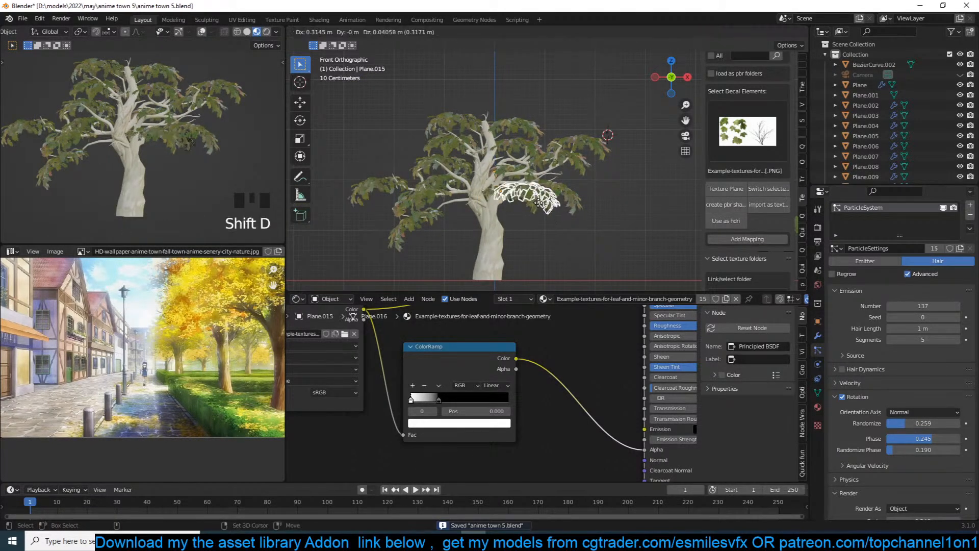
key(shift+d)
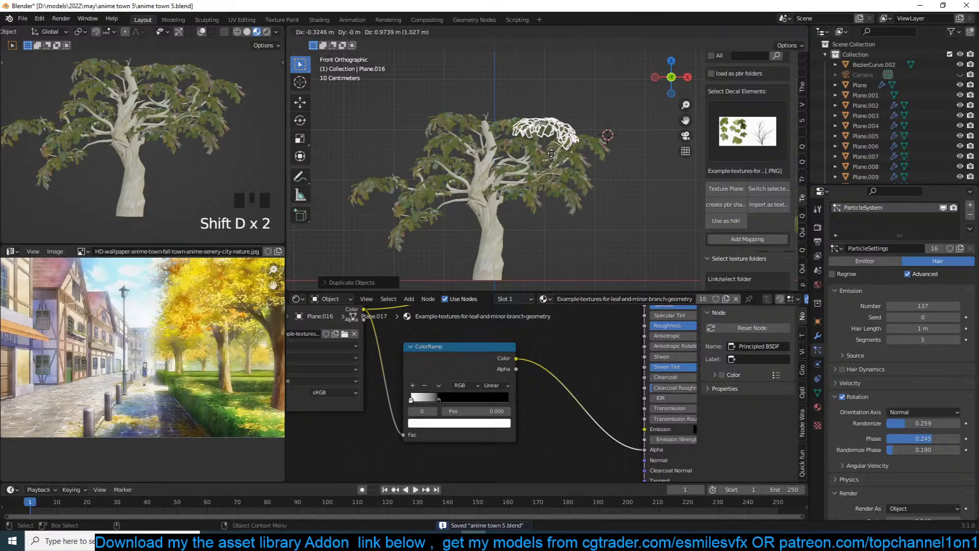
key(KP_7)
key(r)
click(567, 149)
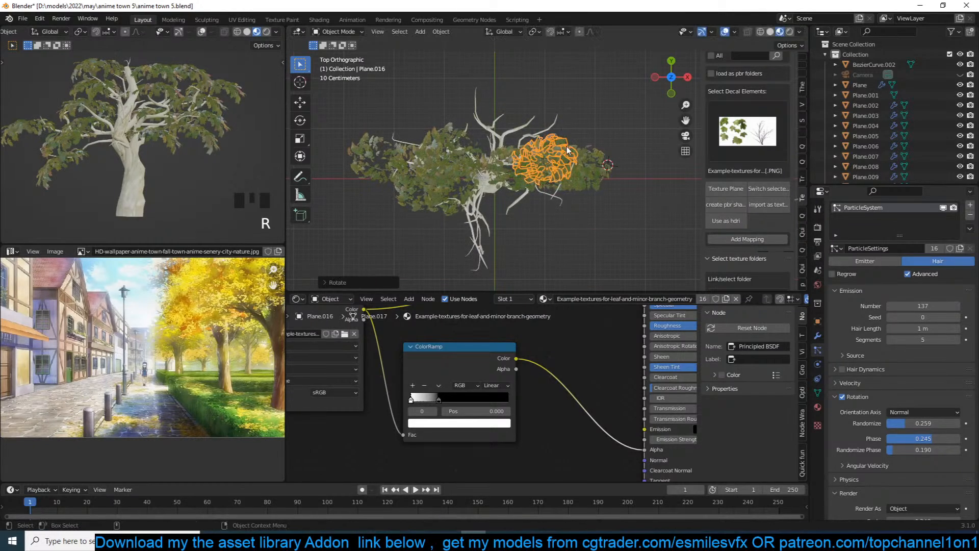
Duplicate all the left-side clusters as a group and rotate and move the copies onto the rear branches in top view.
click(388, 164)
shift+click(377, 163)
shift+click(393, 189)
shift+click(413, 165)
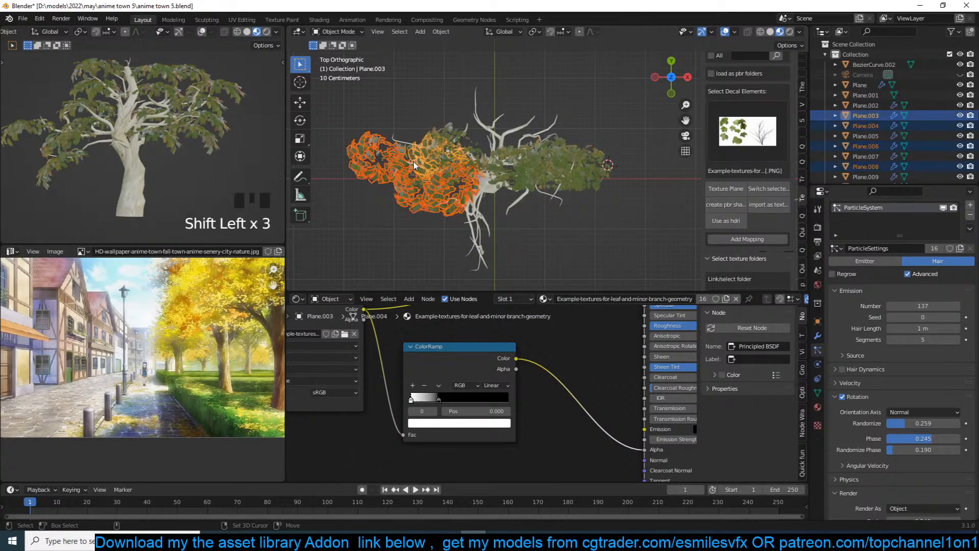
shift+click(436, 155)
shift+click(435, 182)
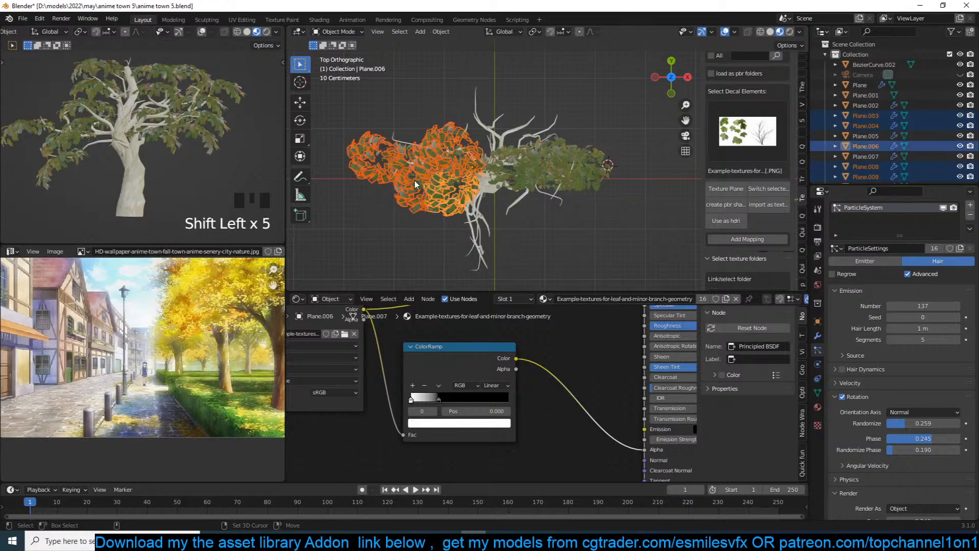
shift+click(426, 188)
shift+click(417, 192)
key(shift+d)
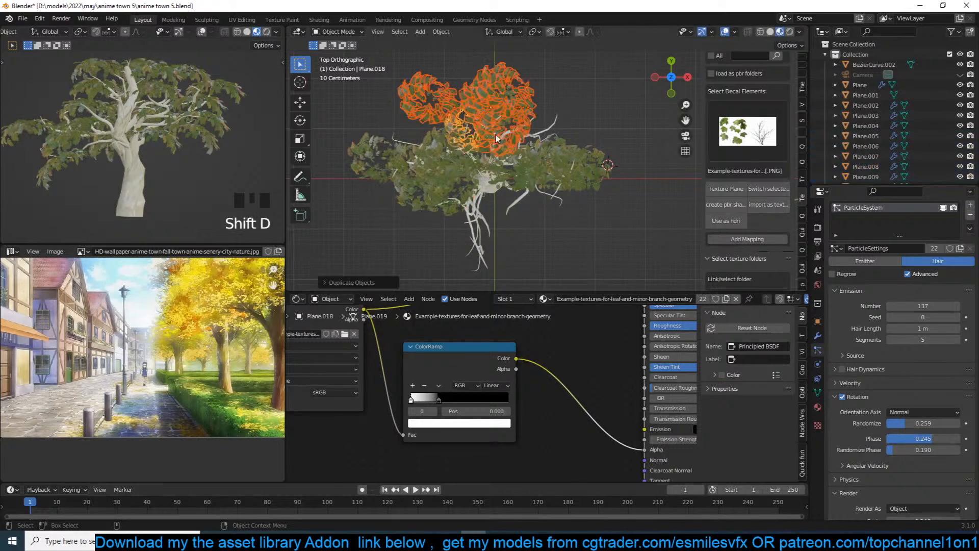
key(r)
key(g)
click(491, 159)
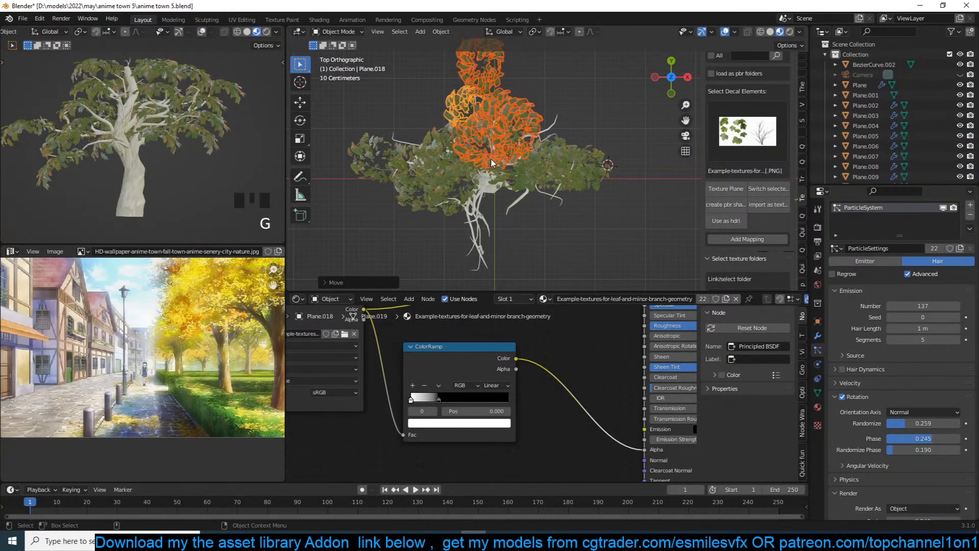
key(KP_3)
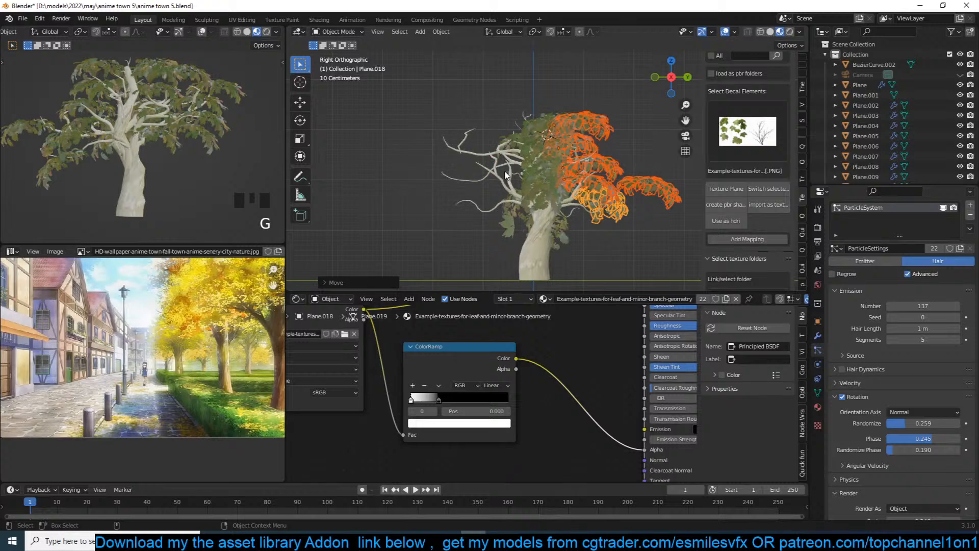
Duplicate the rear cluster group in top view and rotate and move the copies onto the rear right branches.
key(KP_7)
key(shift+d)
key(r)
click(544, 204)
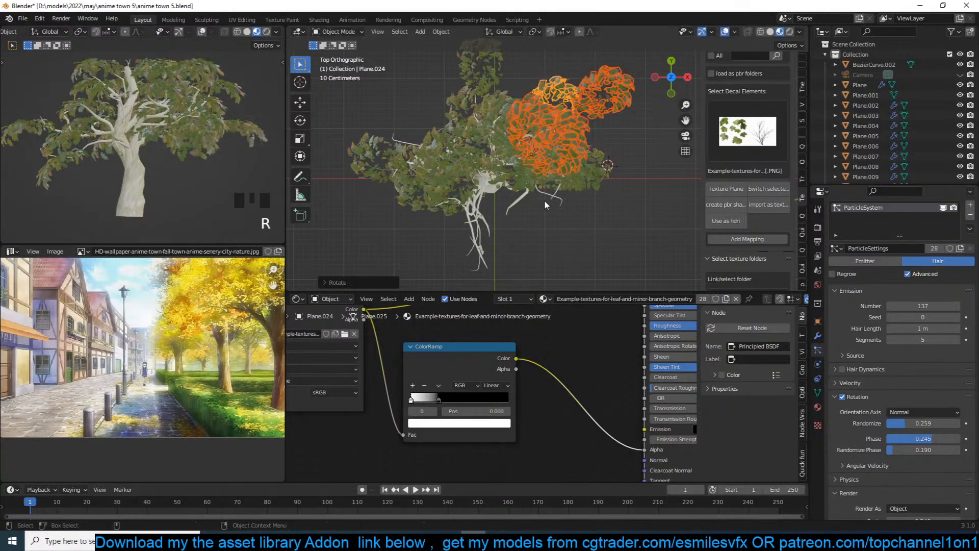
key(g)
click(499, 169)
Duplicate the rear right cluster group and rotate and move the copies over the rear left branches.
key(shift+d)
key(r)
click(446, 100)
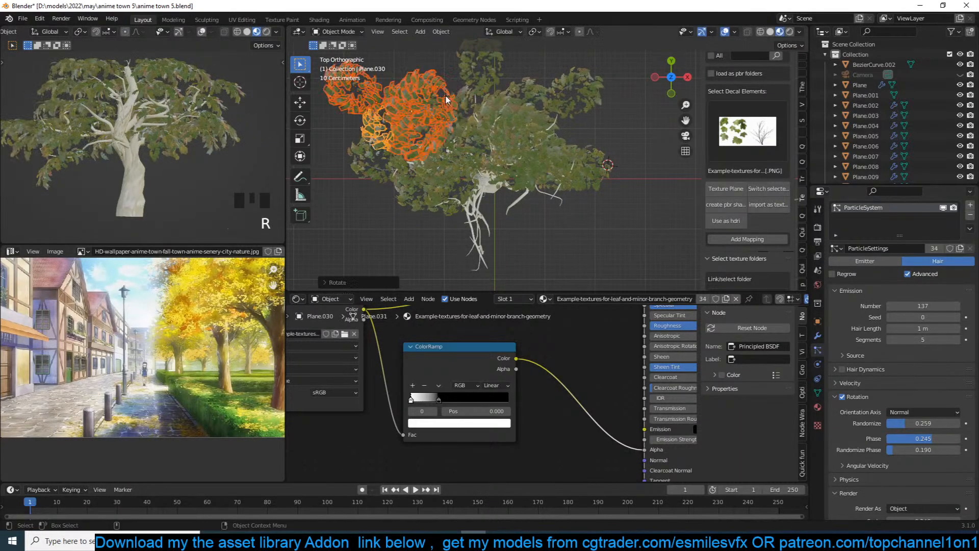
key(g)
click(474, 106)
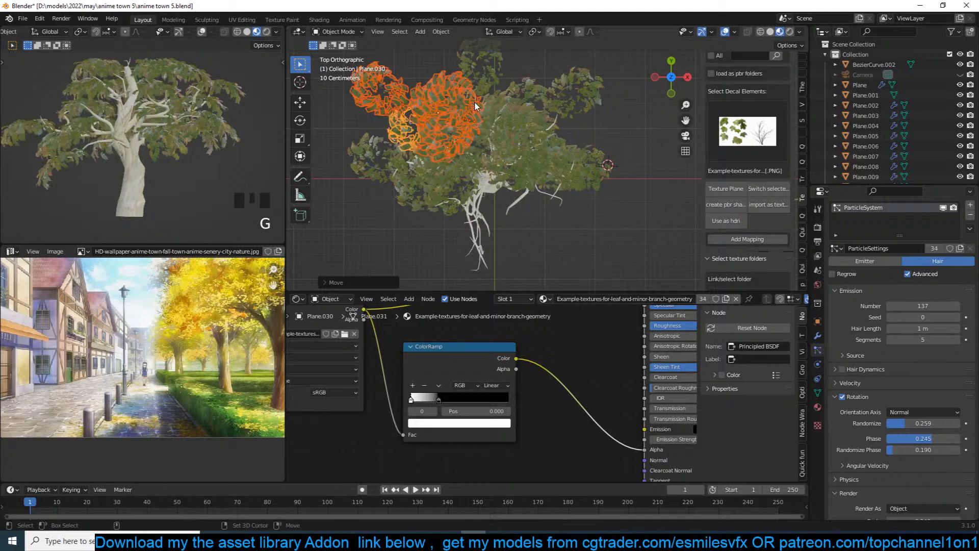
Duplicate the rear left cluster group and rotate and move the copies over the front left branches.
key(shift+d)
click(502, 152)
key(r)
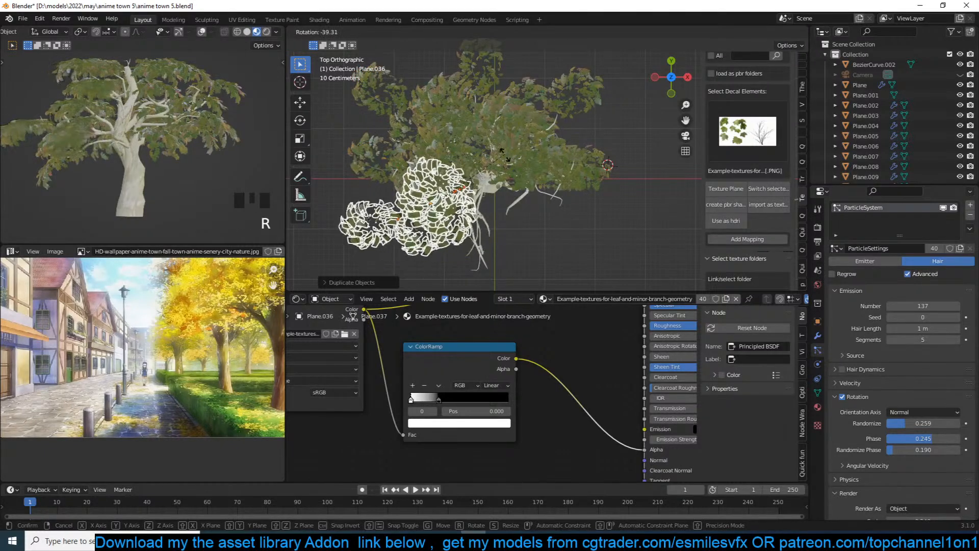
click(505, 156)
key(g)
click(489, 168)
Duplicate the front left cluster group and rotate and move the copies over the front right branches.
key(shift+d)
click(510, 184)
key(r)
click(474, 163)
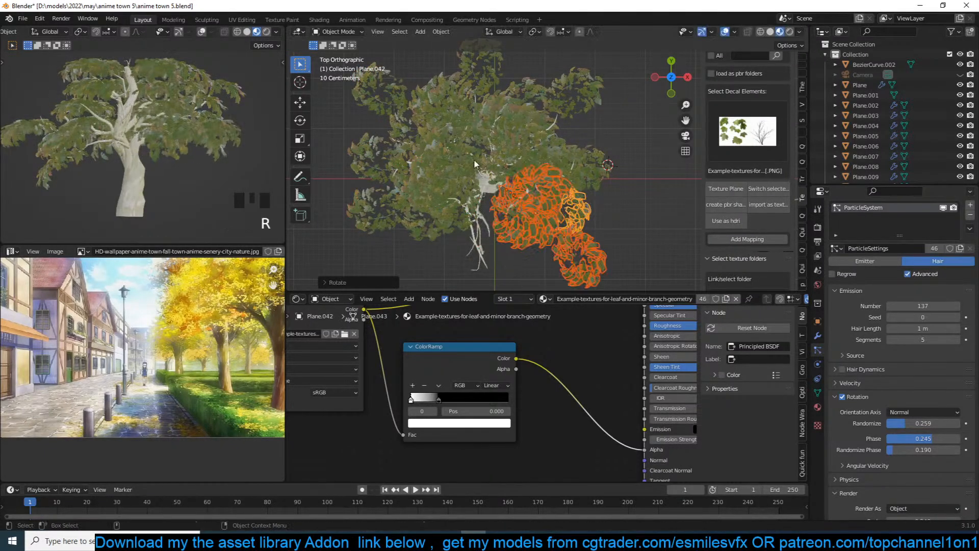
key(g)
click(507, 180)
Duplicate the front right cluster group and rotate the copies over the front branches to close the remaining gap in the crown.
key(shift+d)
click(497, 193)
key(r)
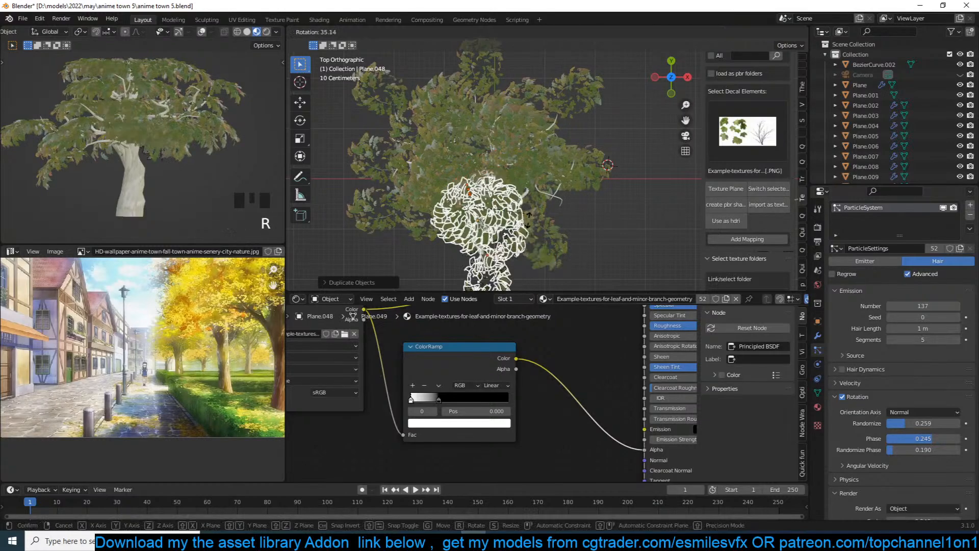
click(528, 219)
key(grave)
middle_drag(529, 219, 604, 166)
scroll(218, 117, down, 2)
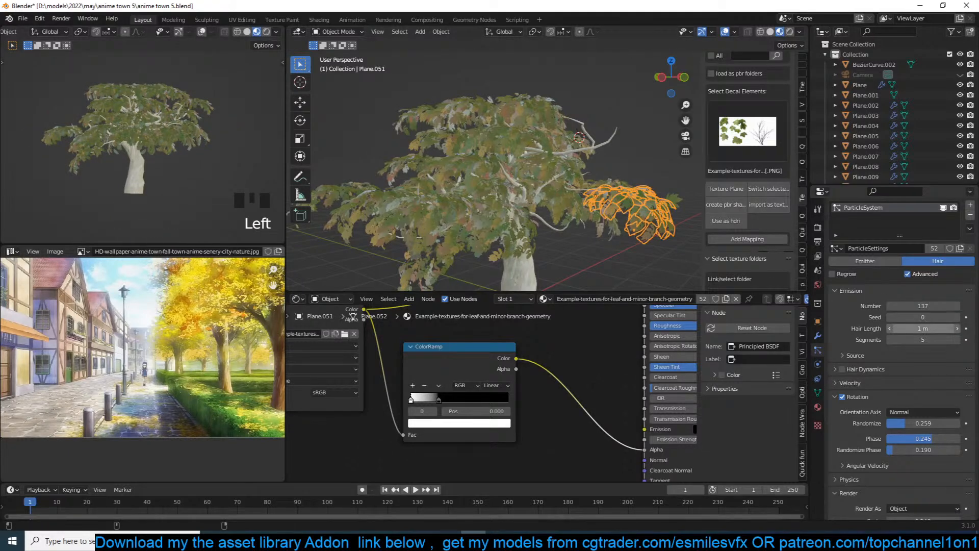
Set the leaf particles' hair length to 0.879 m and save the file.
mouse_move(923, 329)
shift+mouse_down()
mouse_move(897, 328)
mouse_move(919, 328)
shift+mouse_up()
click(612, 237)
shift+middle_drag(562, 250, 570, 206)
key(ctrl+s)
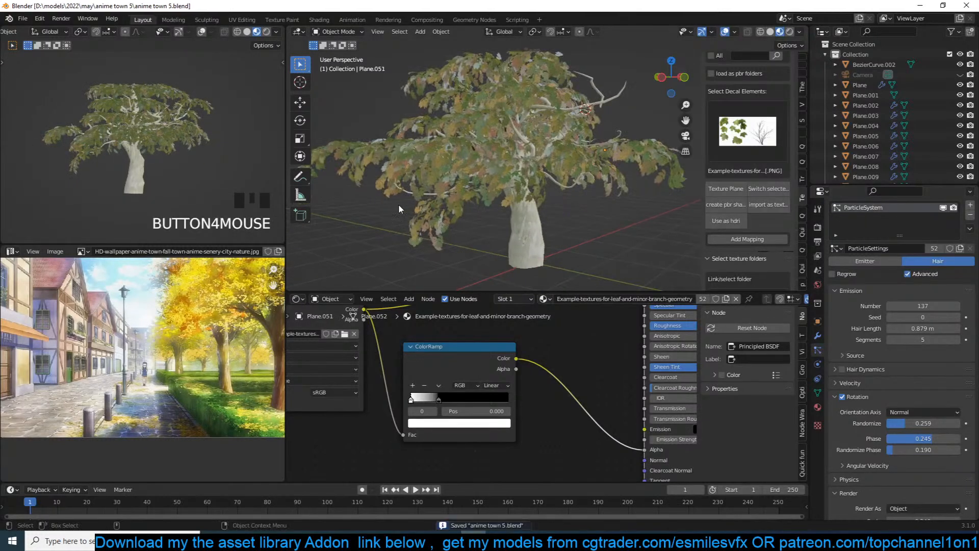
Insert a MixRGB node between the bark color texture and the Base Color of the trunk's material, and save the file.
scroll(504, 215, down, 8)
click(530, 218)
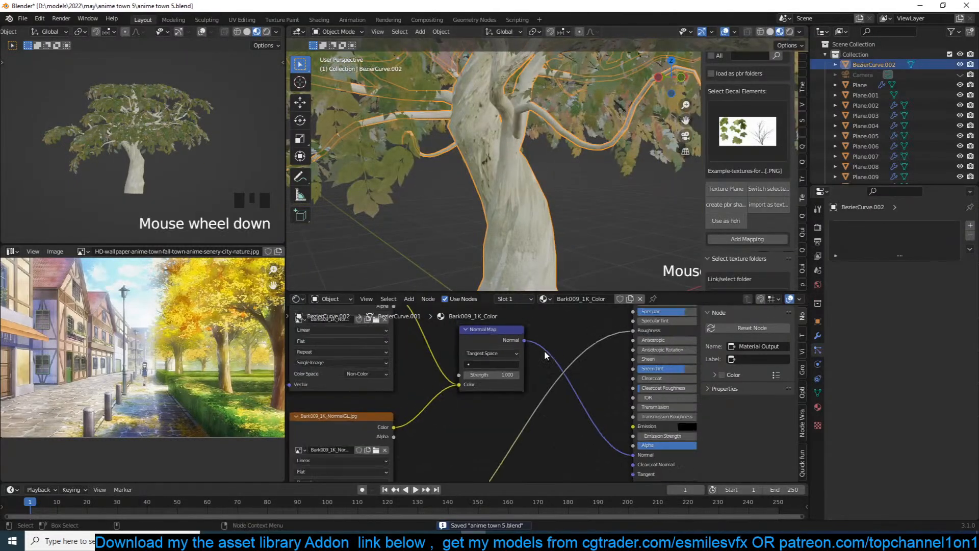
scroll(543, 350, down, 3)
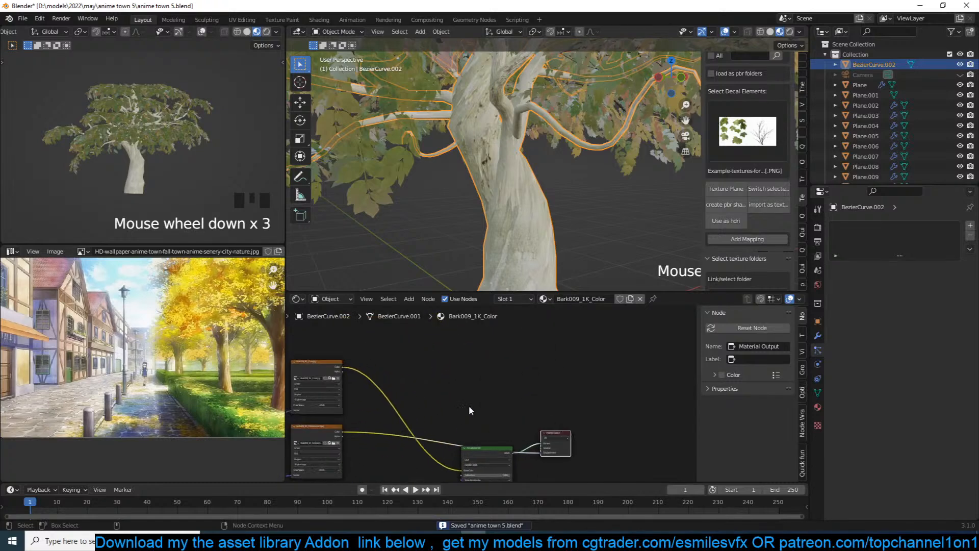
middle_drag(469, 405, 509, 378)
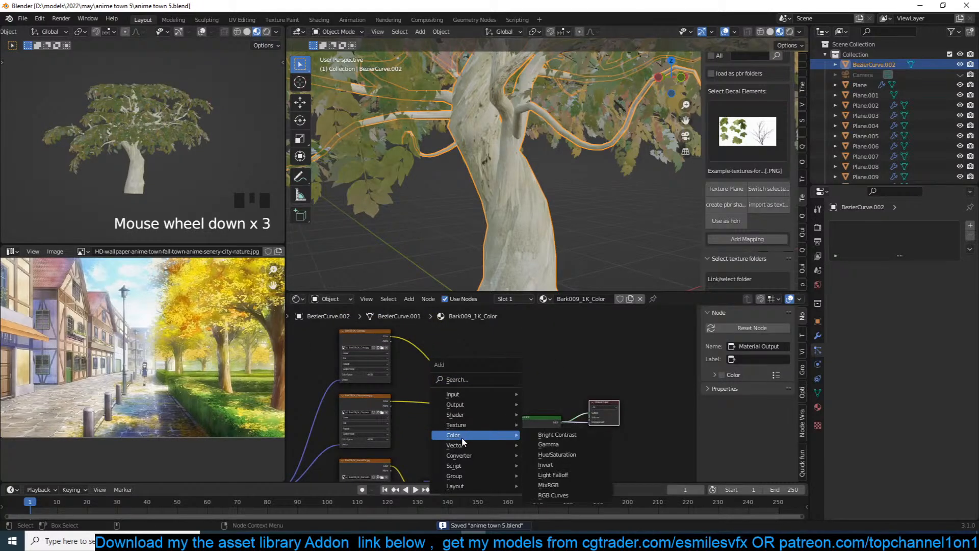
click(551, 477)
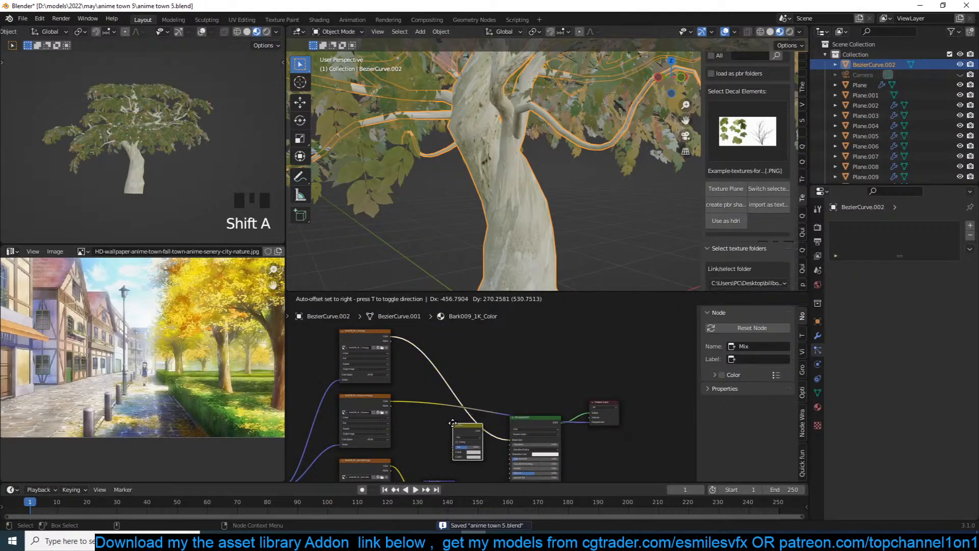
click(452, 422)
scroll(517, 404, up, 2)
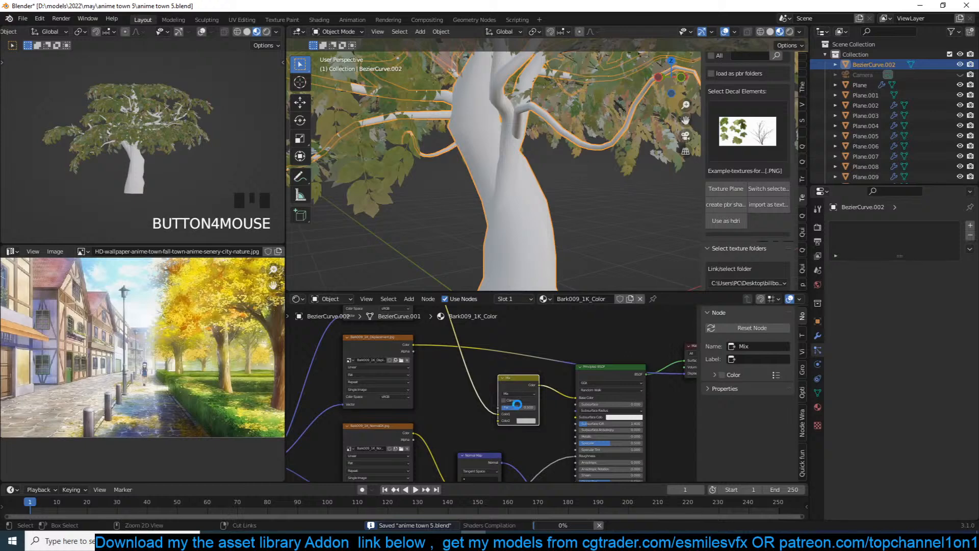
key(ctrl+s)
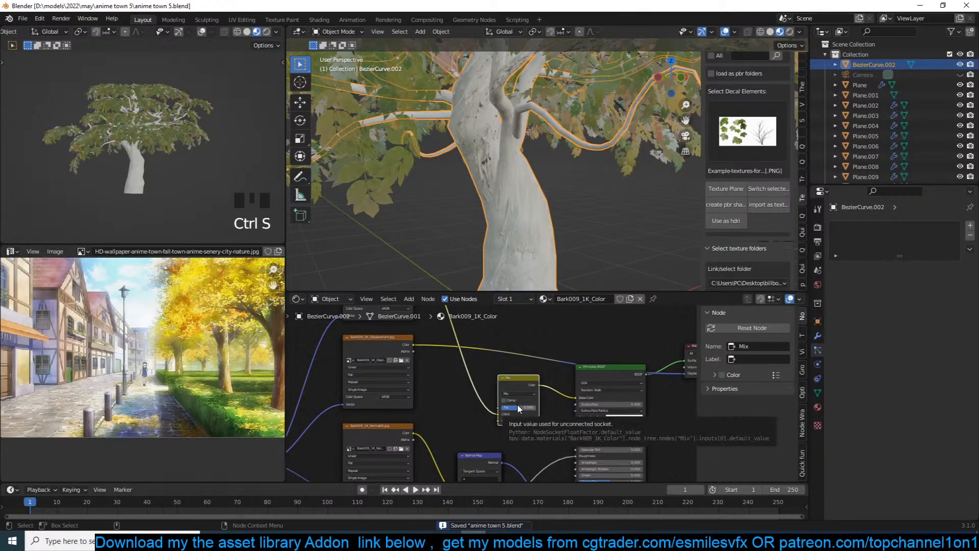
Set the trunk's mix node to Color blending with an orange-red Color2, and save the file.
scroll(521, 402, up, 2)
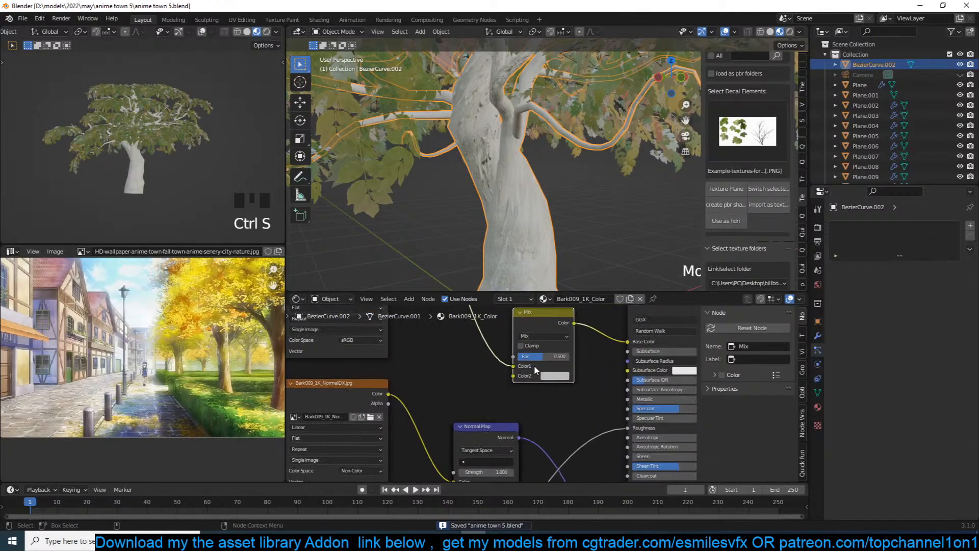
scroll(530, 364, up, 2)
click(539, 342)
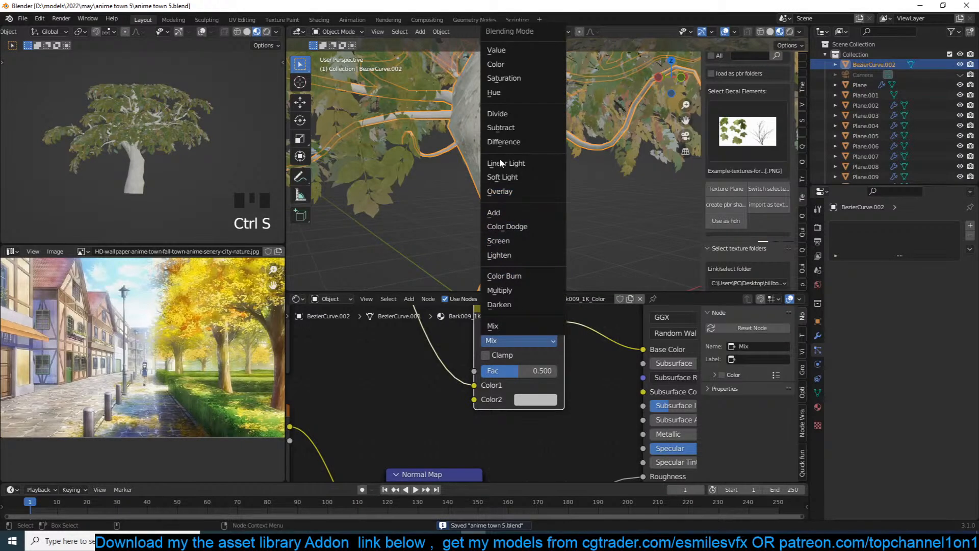
click(511, 66)
click(536, 399)
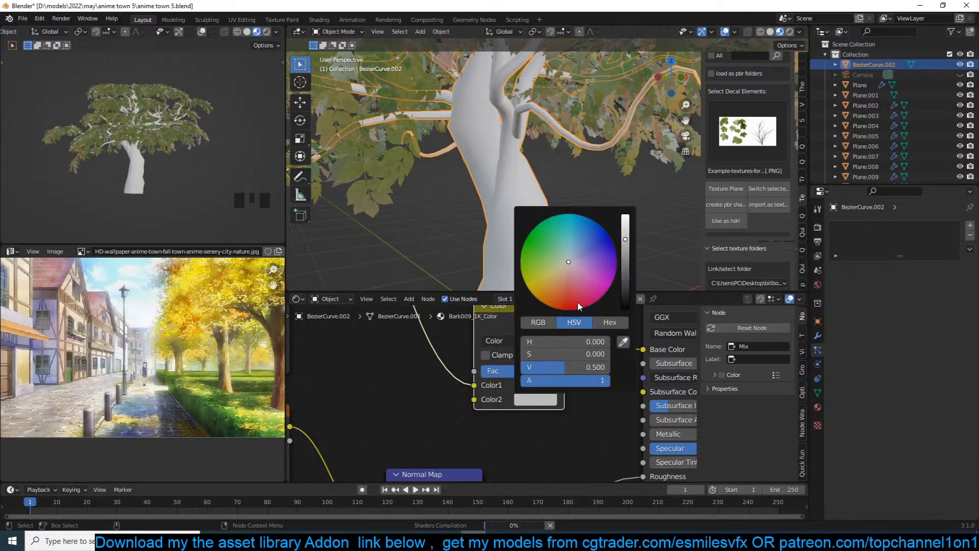
drag(570, 282, 559, 302)
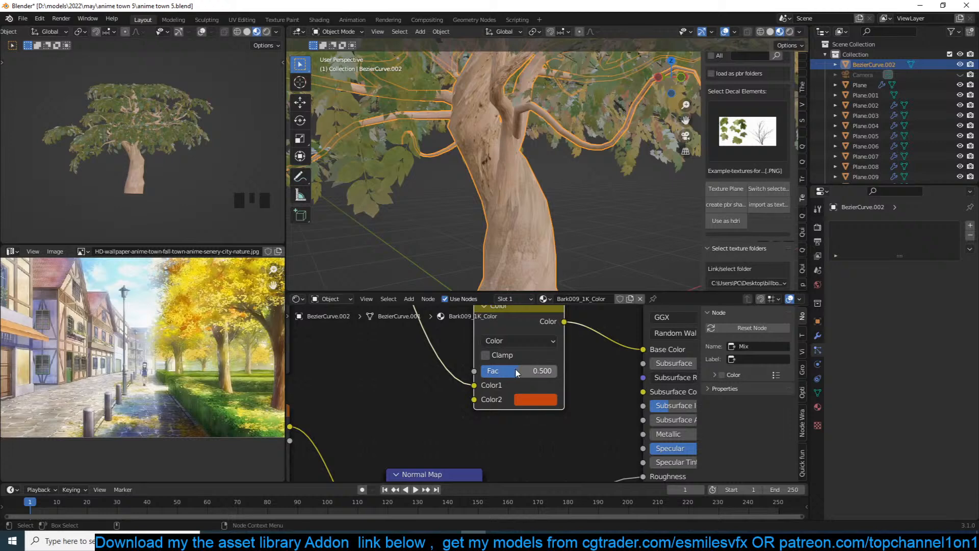
key(ctrl+s)
Set the bark mix factor to 0.750 and Color2 to dark brown (H 0.048, S 0.990, V 0.166).
drag(518, 375, 536, 374)
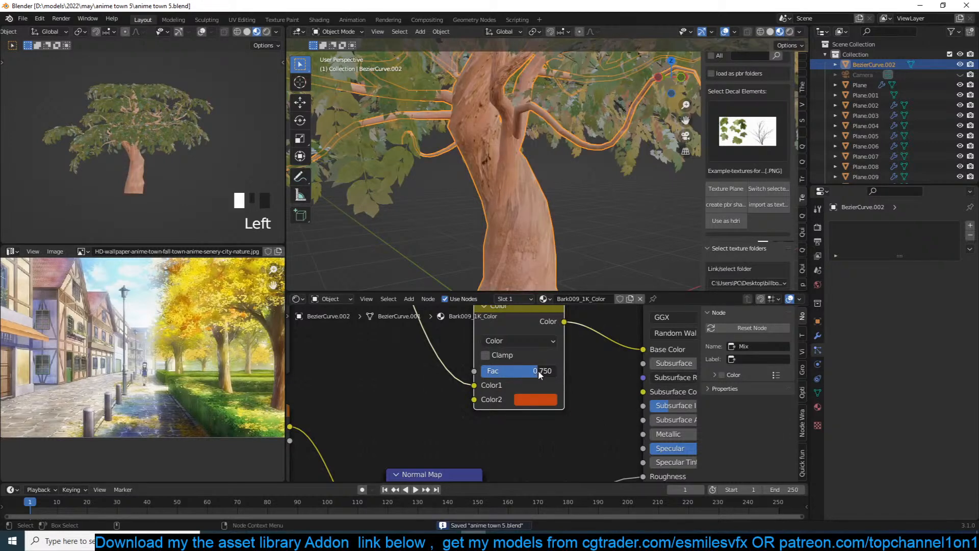
key(ctrl+s)
click(536, 398)
drag(568, 277, 545, 301)
drag(625, 238, 625, 267)
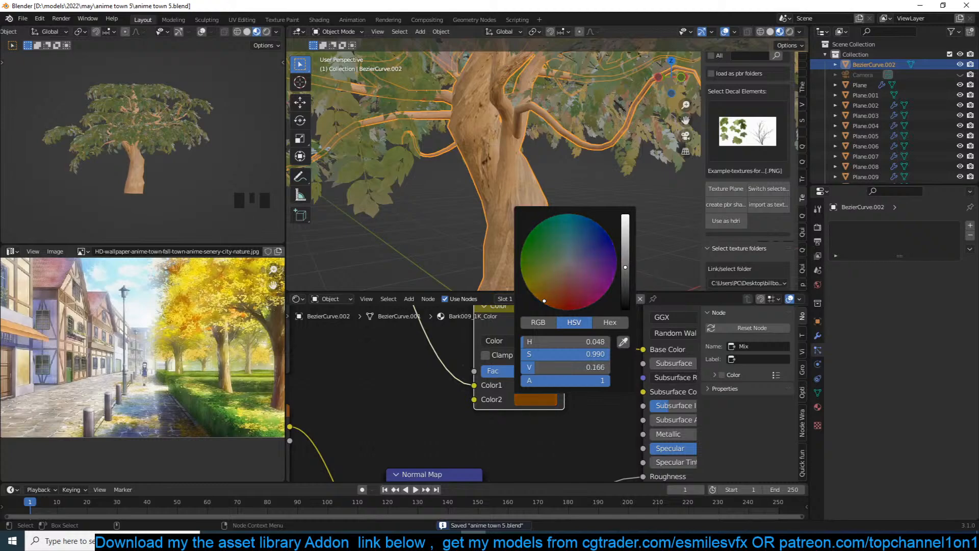
scroll(518, 220, down, 3)
key(alt+a)
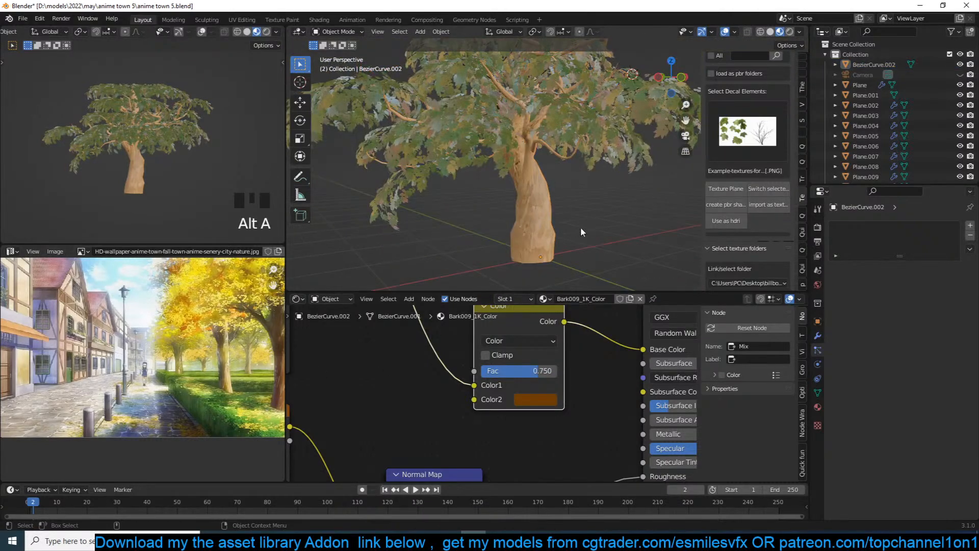
Set the trunk's bark mix Color2 to orange (H 0.057, S 0.983, V 0.541) and save the file.
scroll(454, 209, up, 3)
middle_drag(454, 209, 497, 227)
click(498, 227)
click(522, 401)
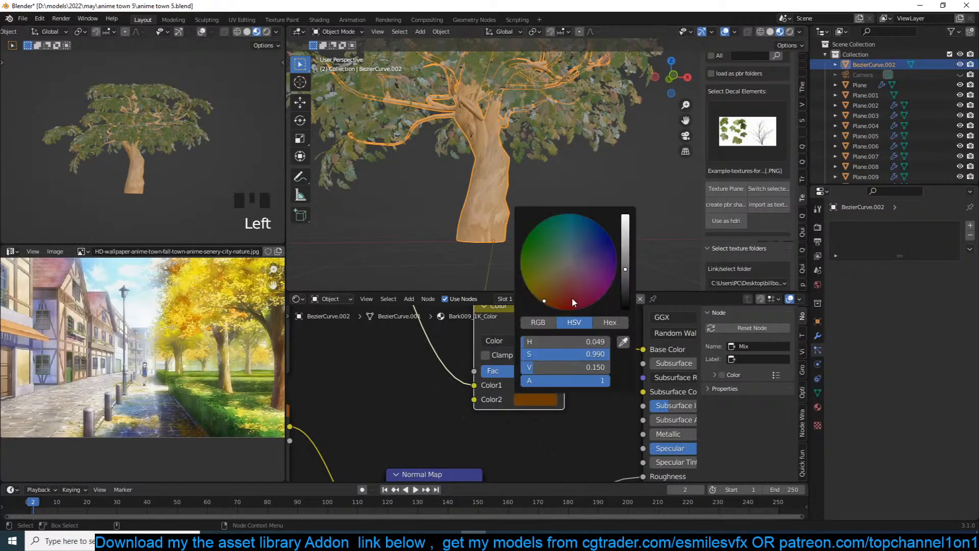
drag(546, 298, 537, 292)
mouse_move(627, 258)
mouse_down()
mouse_move(627, 283)
mouse_move(628, 219)
mouse_move(631, 240)
mouse_up()
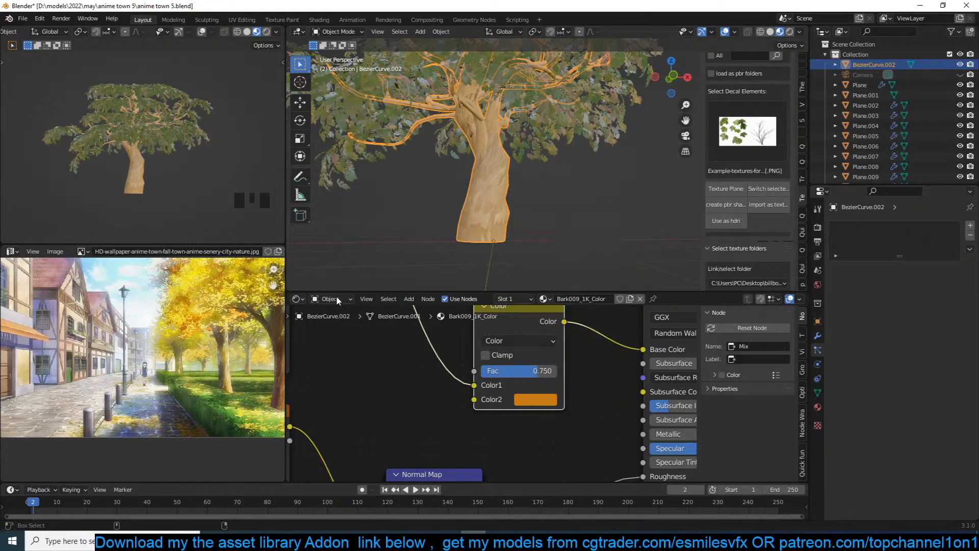
key(ctrl+s)
Brighten the bark mix Color2 to a vivid orange (H 0.033, S 0.990, V 1.000).
click(529, 404)
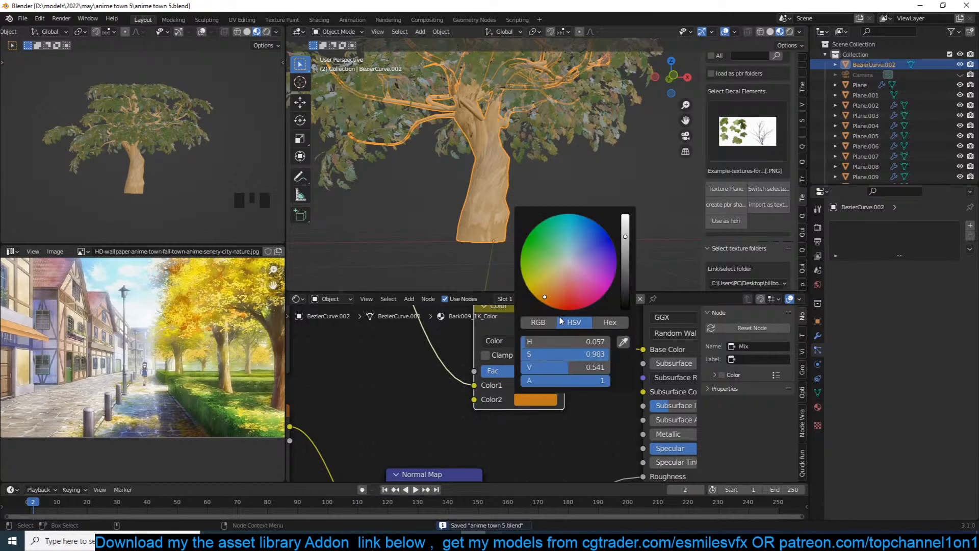
drag(543, 295, 547, 299)
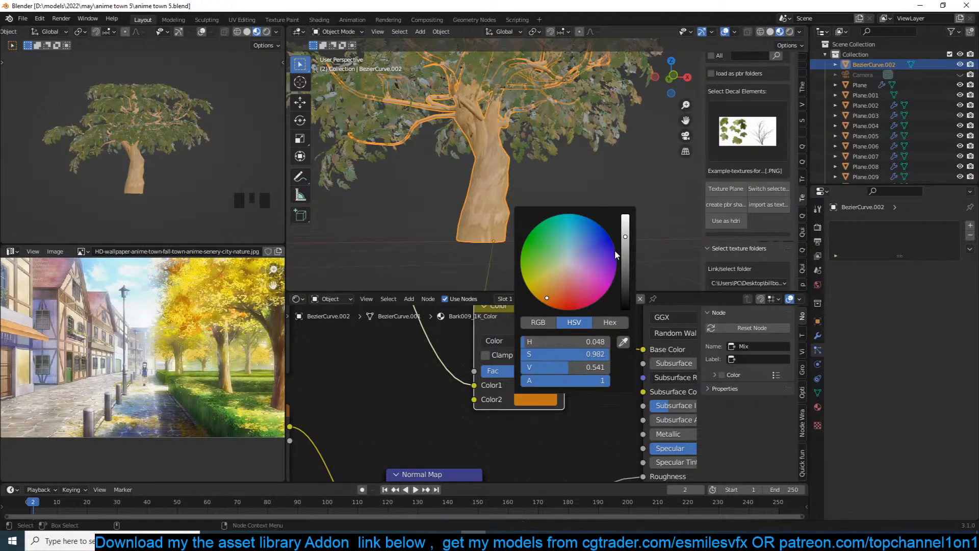
drag(625, 234, 625, 215)
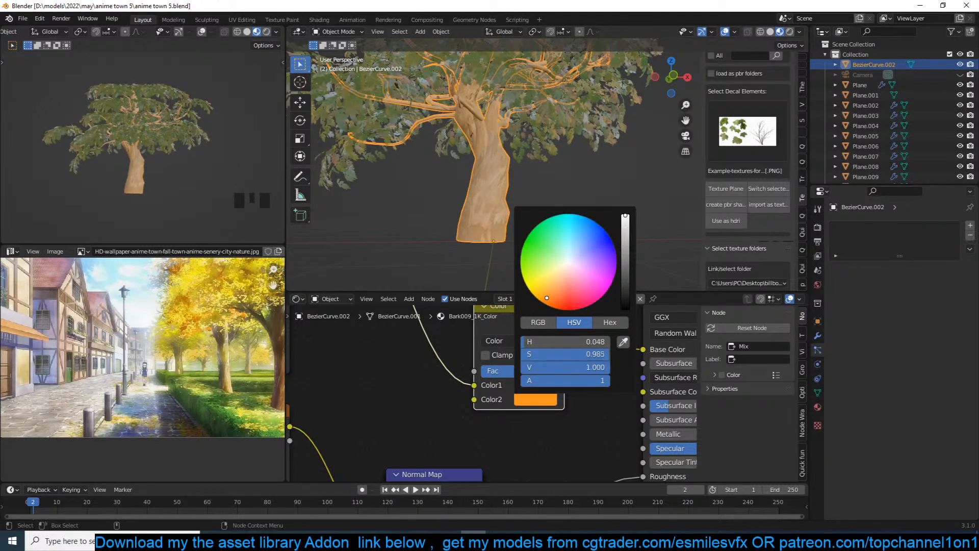
click(536, 184)
middle_drag(537, 186, 586, 197)
scroll(477, 197, up, 3)
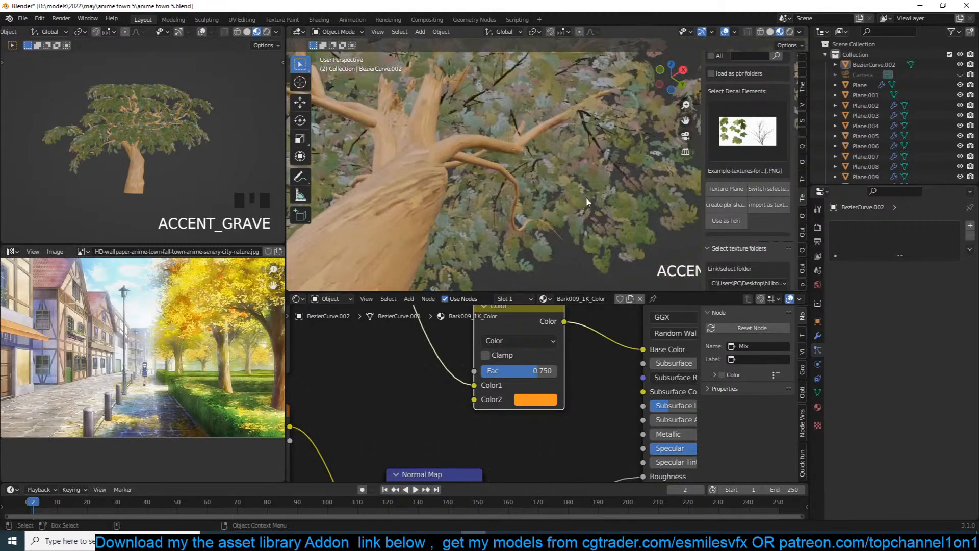
scroll(520, 281, down, 3)
click(529, 396)
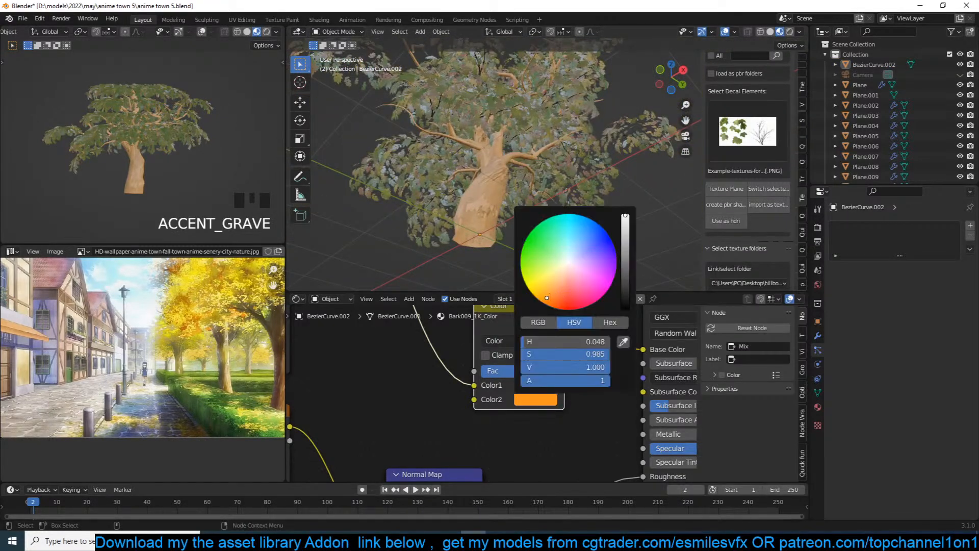
drag(546, 297, 394, 332)
Duplicate the bark mix node in front of Base Color and set the copy to Value blending with a dark brown Color2.
key(shift+d)
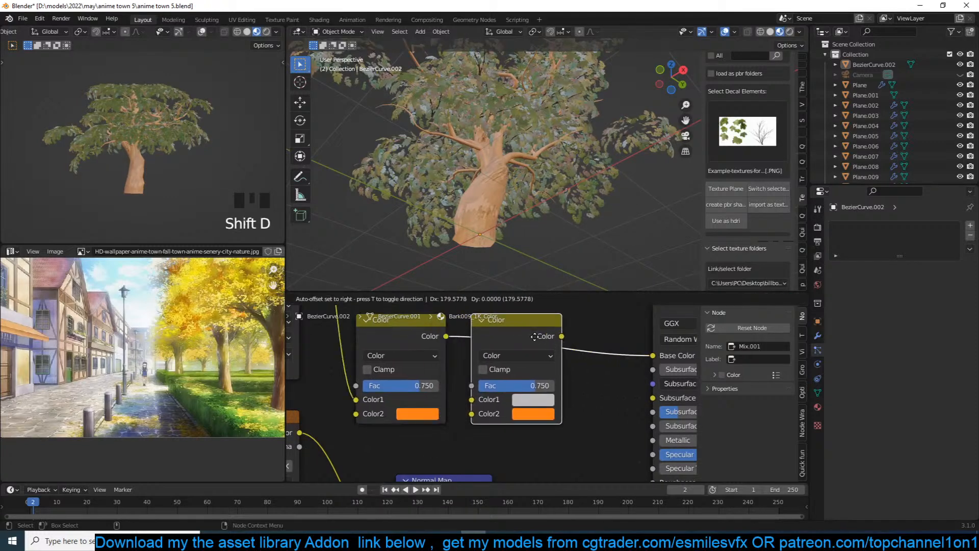
click(559, 334)
click(541, 353)
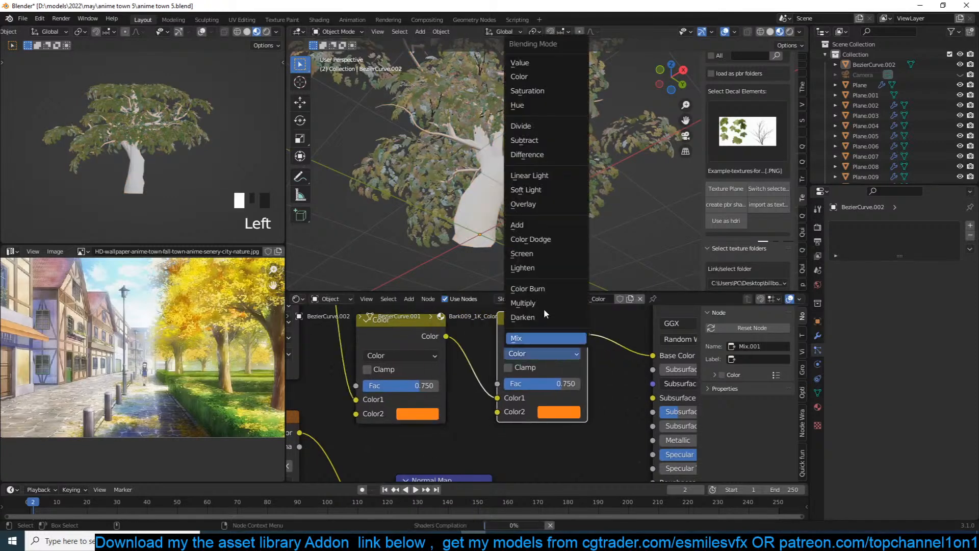
click(549, 352)
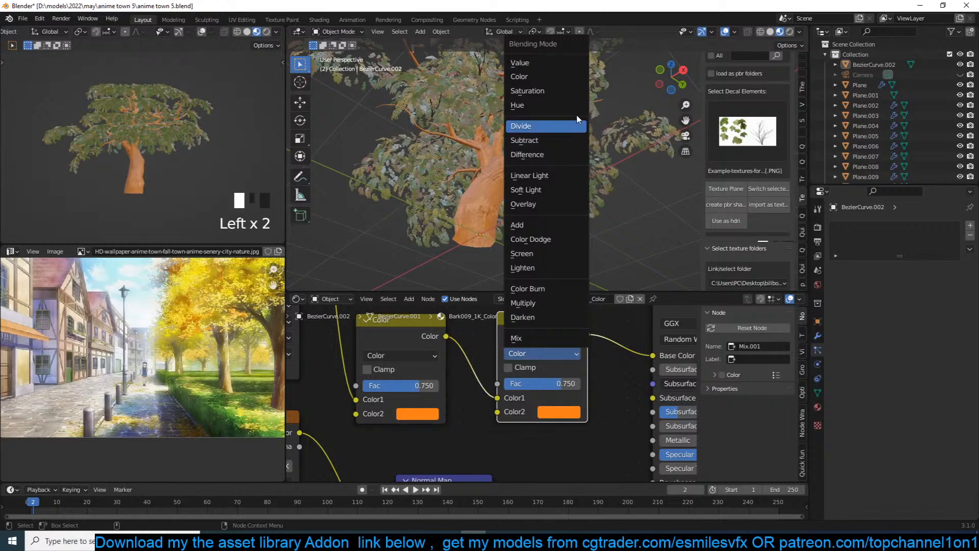
click(540, 63)
click(559, 412)
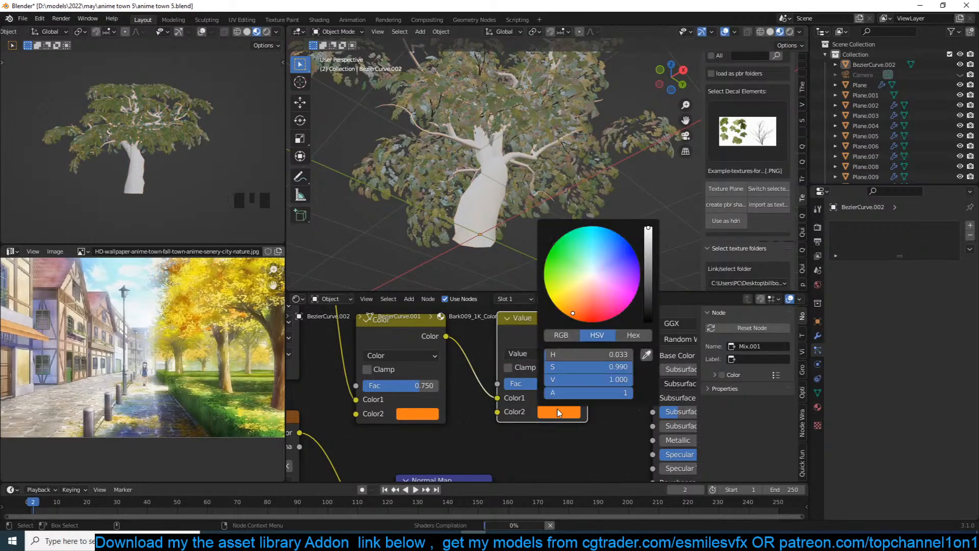
drag(648, 228, 648, 296)
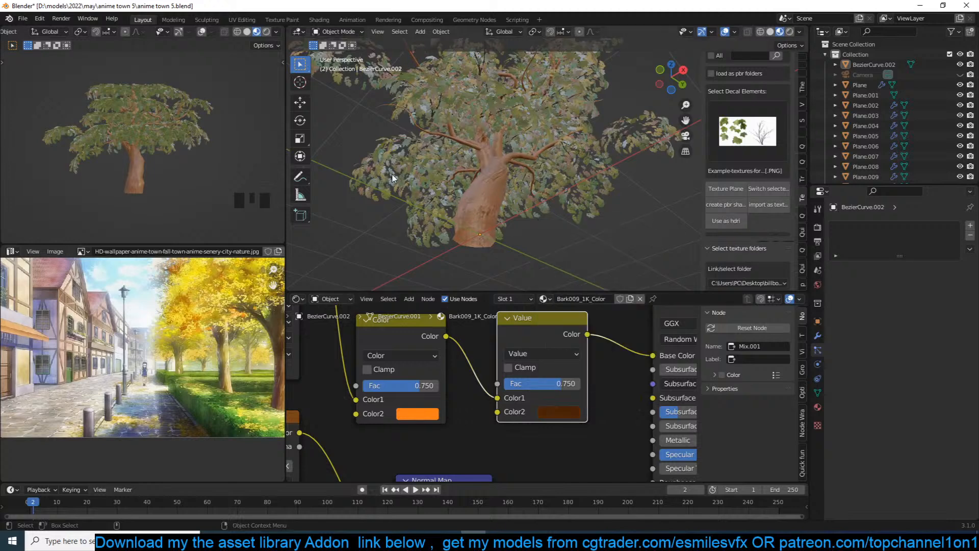
Set the first bark mix node to Overlay blending with a factor of 0.650 and adjust its orange Color2.
middle_drag(504, 191, 468, 176)
drag(428, 386, 378, 386)
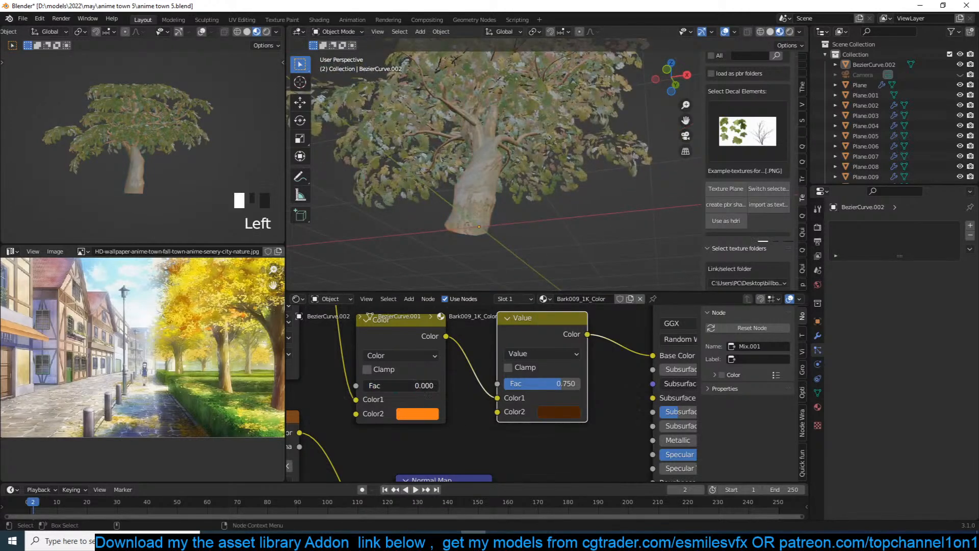
click(417, 414)
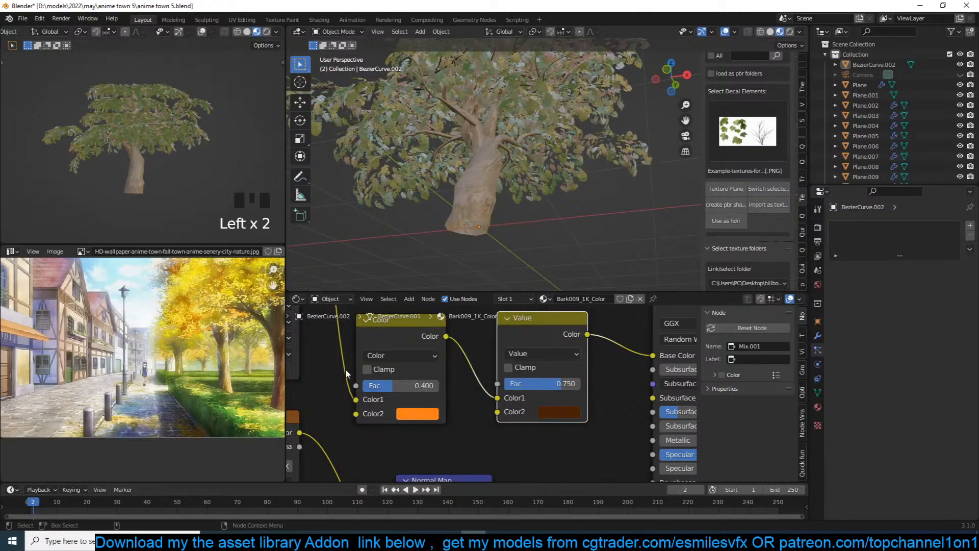
click(401, 356)
click(387, 206)
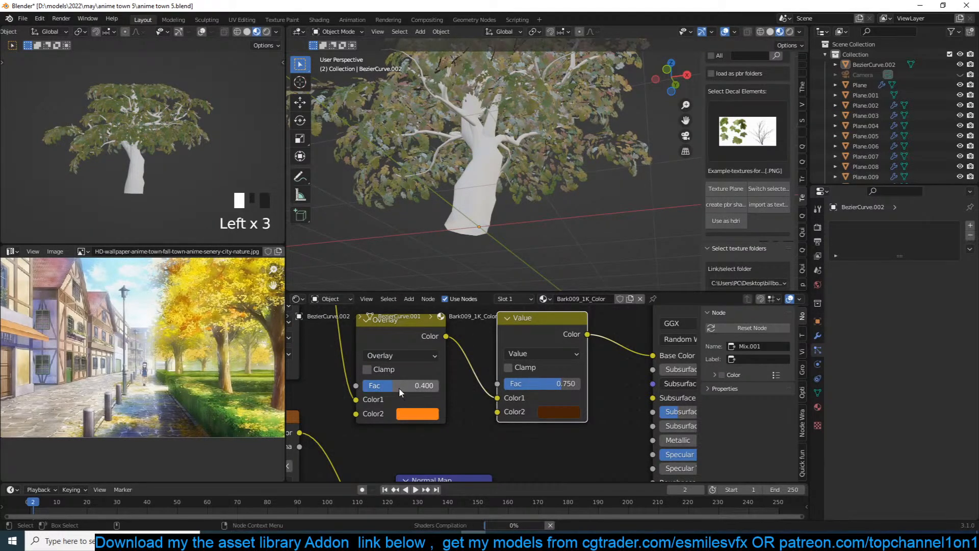
drag(400, 386, 418, 387)
click(411, 412)
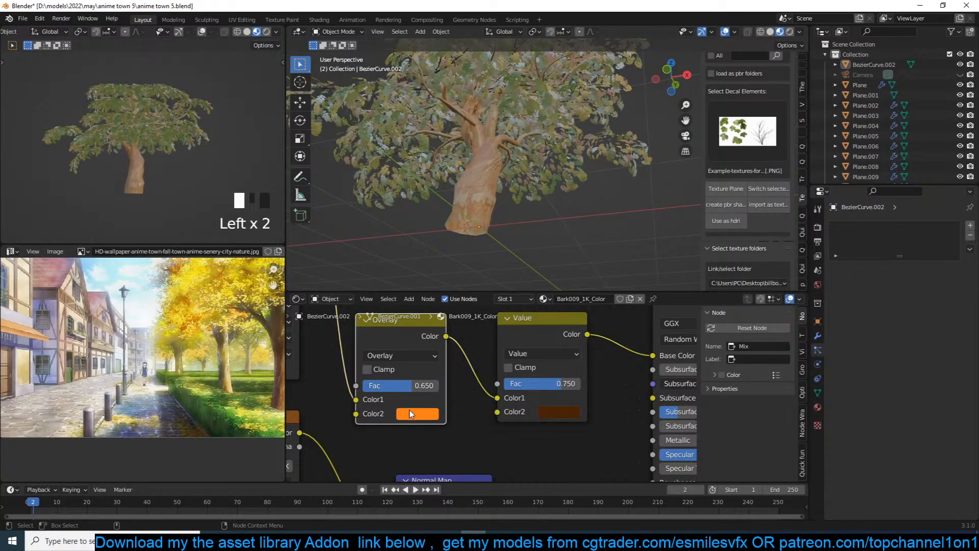
drag(445, 291, 440, 320)
Examine the trunk's retinted bark from several angles and distances, and save the file.
click(592, 179)
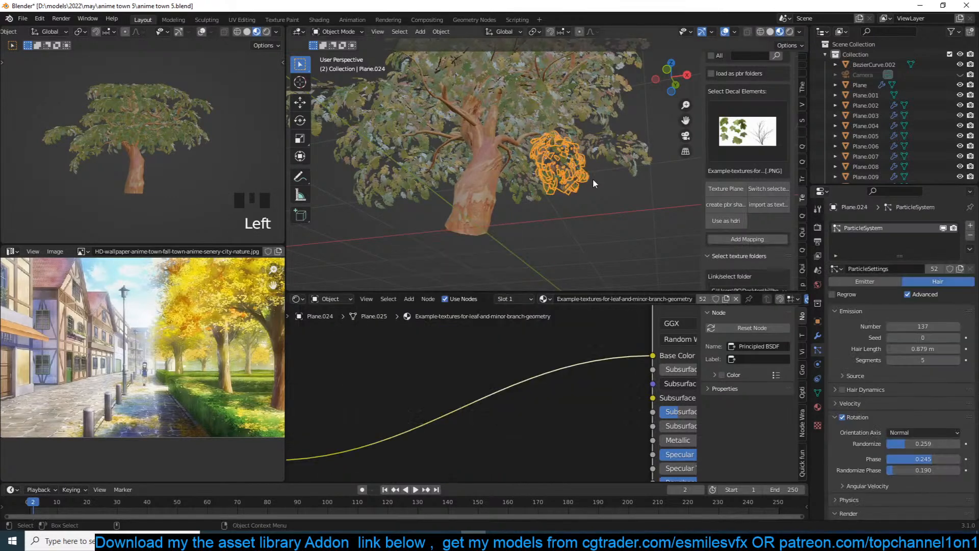
middle_drag(592, 178, 604, 229)
scroll(604, 228, down, 5)
key(grave)
scroll(578, 210, up, 5)
scroll(590, 197, down, 5)
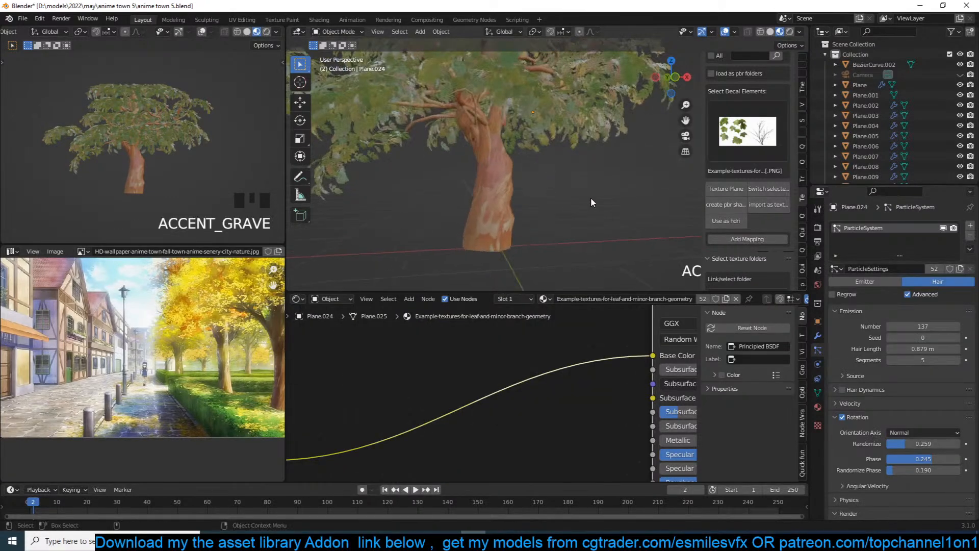
key(ctrl+s)
scroll(591, 197, up, 3)
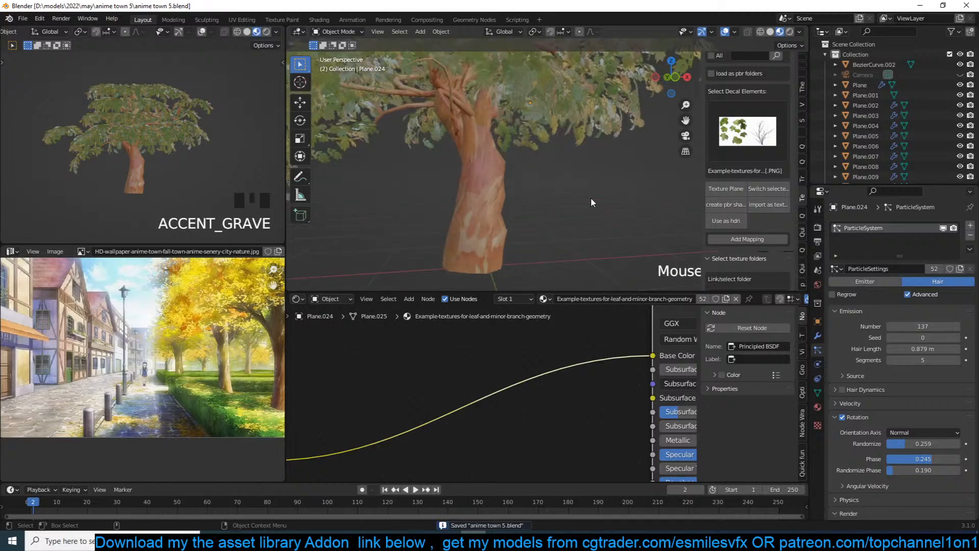
mouse_move(590, 198)
middle_down()
mouse_move(537, 227)
mouse_move(586, 217)
middle_up()
scroll(537, 226, down, 3)
Move the trunk and all its leaf clusters into a new collection named "tree".
key(KP_1)
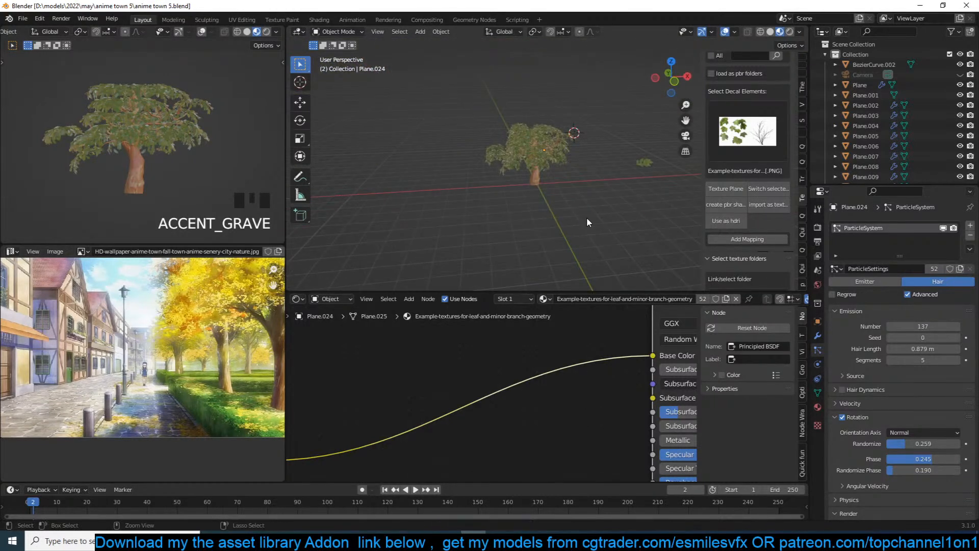
scroll(587, 217, down, 2)
drag(466, 109, 597, 218)
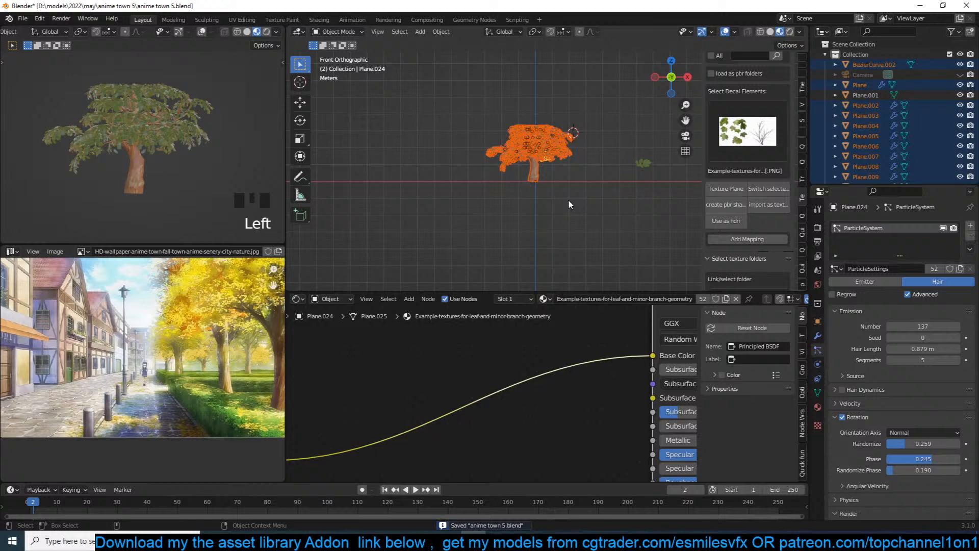
scroll(569, 200, up, 2)
key(n)
key(n)
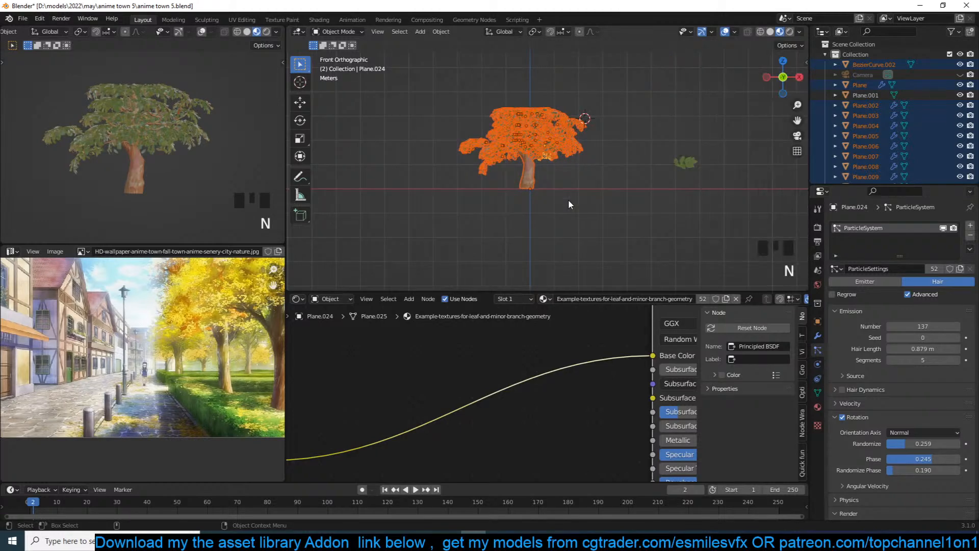
key(m)
click(567, 200)
text(tree)
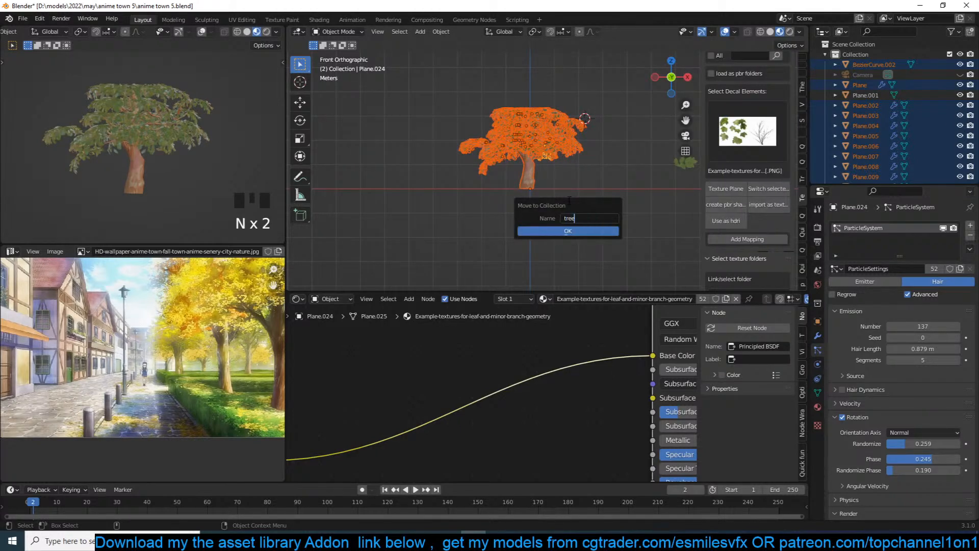
key(Return)
click(568, 232)
Exclude the tree collection from the view layer and save the file.
click(949, 96)
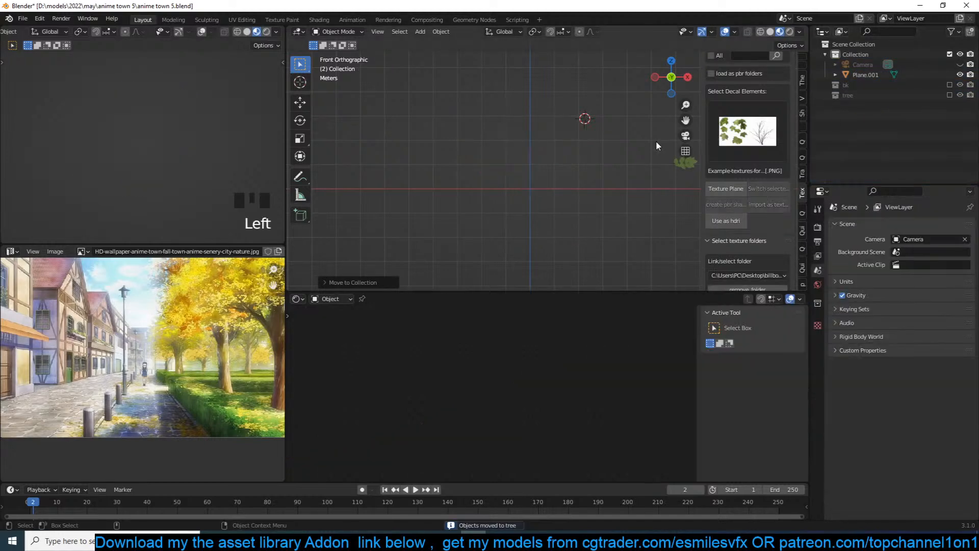
key(ctrl+s)
Add a plane at the centre of the camera view's ground, scale it up, and stretch it along Y into a long road strip.
key(KP_0)
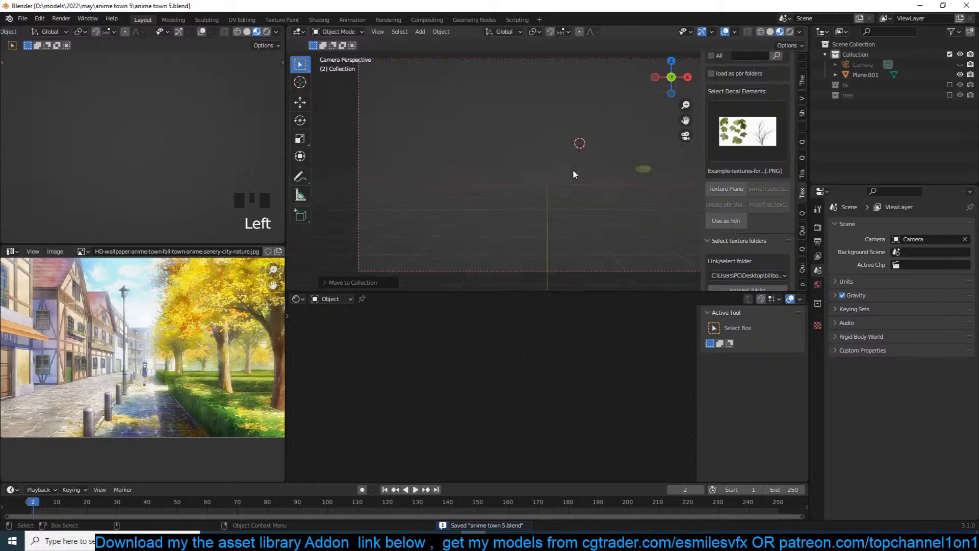
shift+right_click(547, 191)
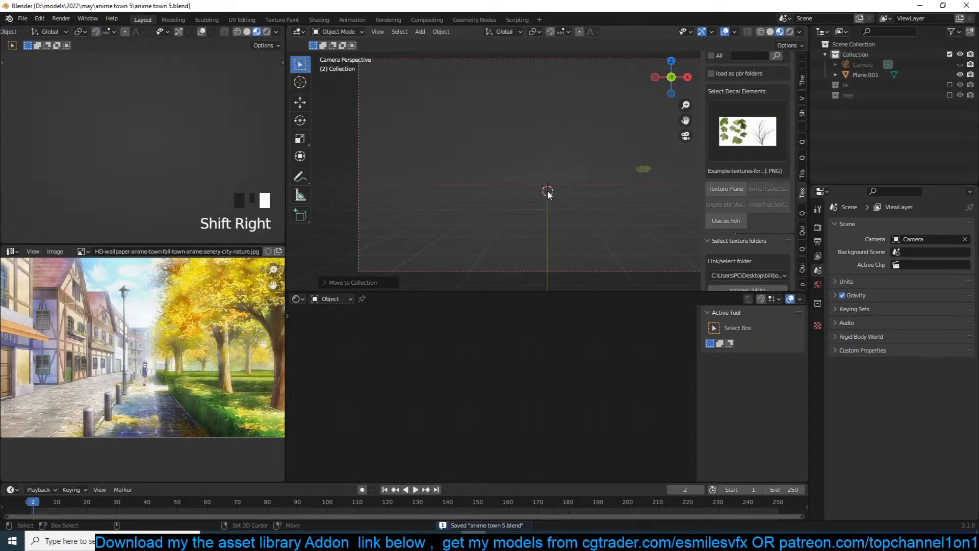
key(shift+a)
mouse_move(503, 192)
click(588, 192)
key(s)
click(623, 196)
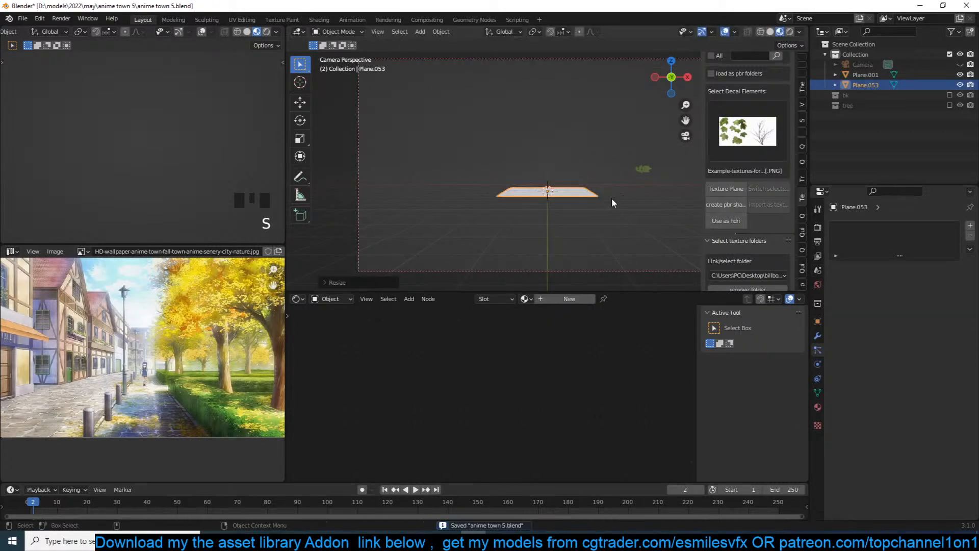
key(s)
click(629, 199)
key(s)
key(y)
click(349, 168)
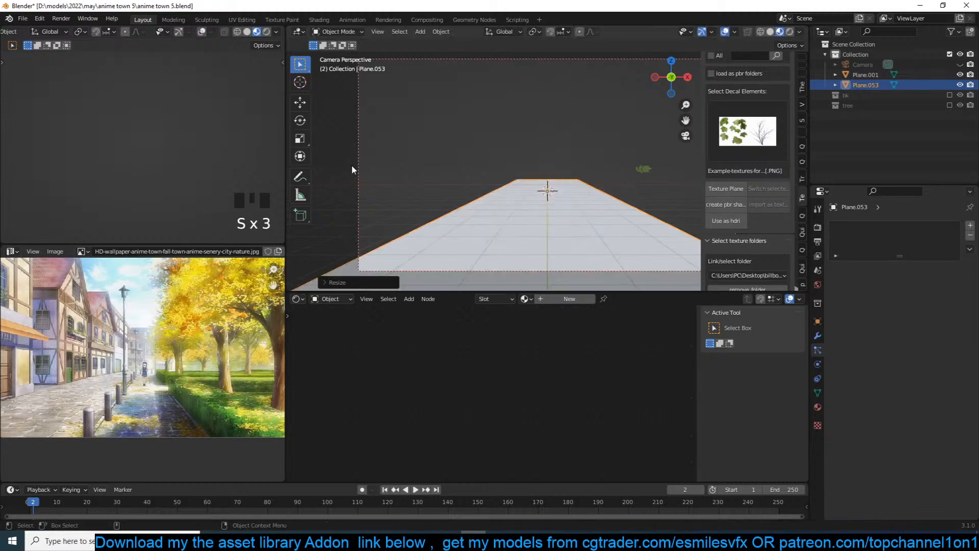
Shift the road plane toward negative X and widen it along the X axis.
key(g)
key(s)
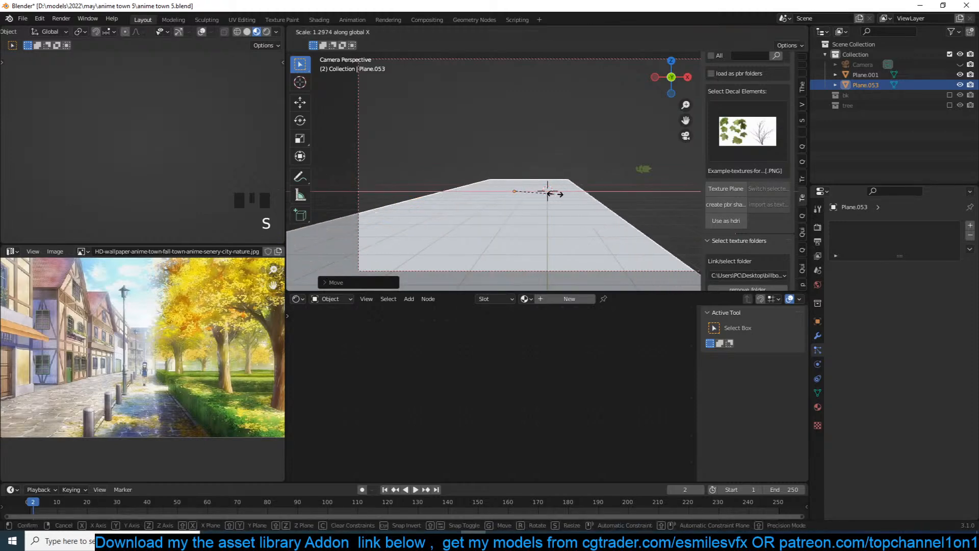
click(571, 192)
shift+middle_drag(580, 186, 523, 195)
key(alt+a)
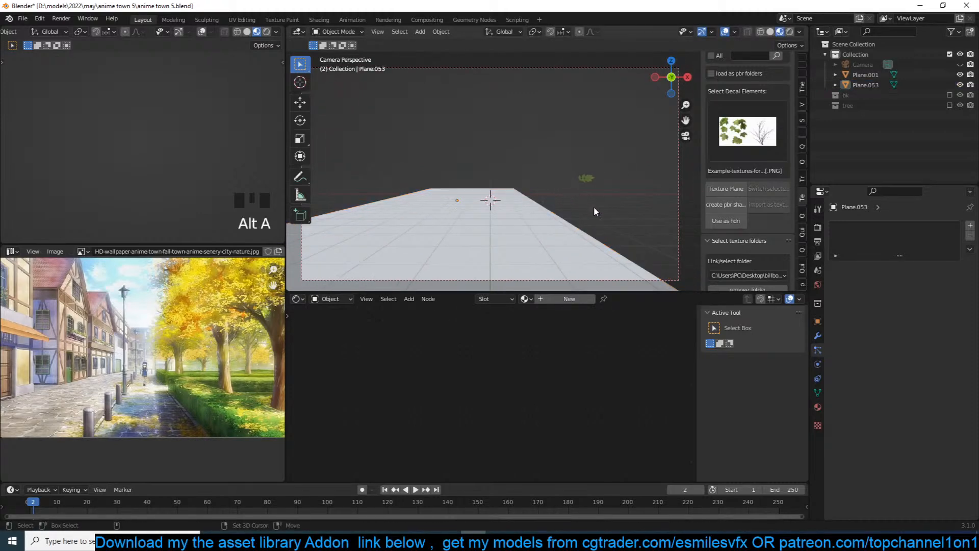
Add an instance of the tree collection beside the road plane's right edge and scale it uniformly to about 3.147.
shift+right_click(633, 236)
key(shift+a)
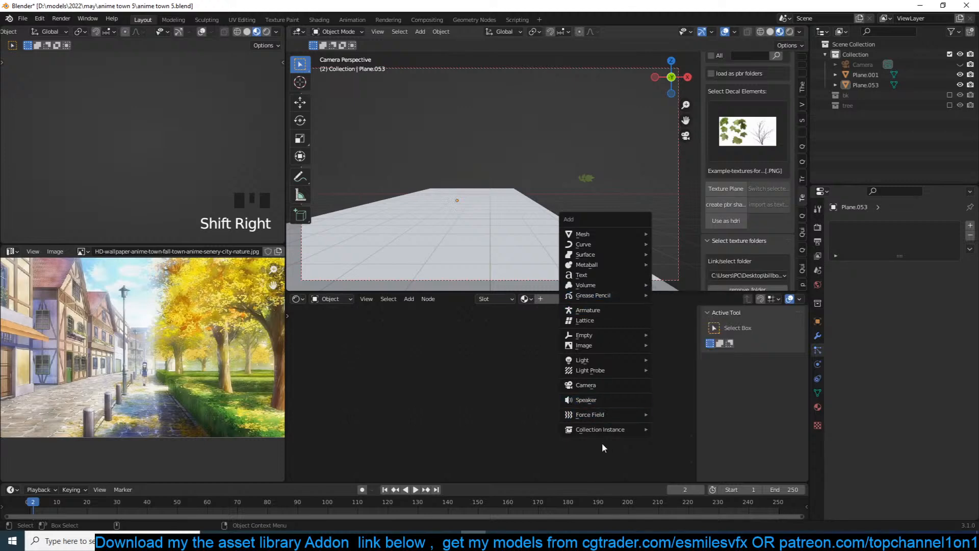
mouse_move(614, 430)
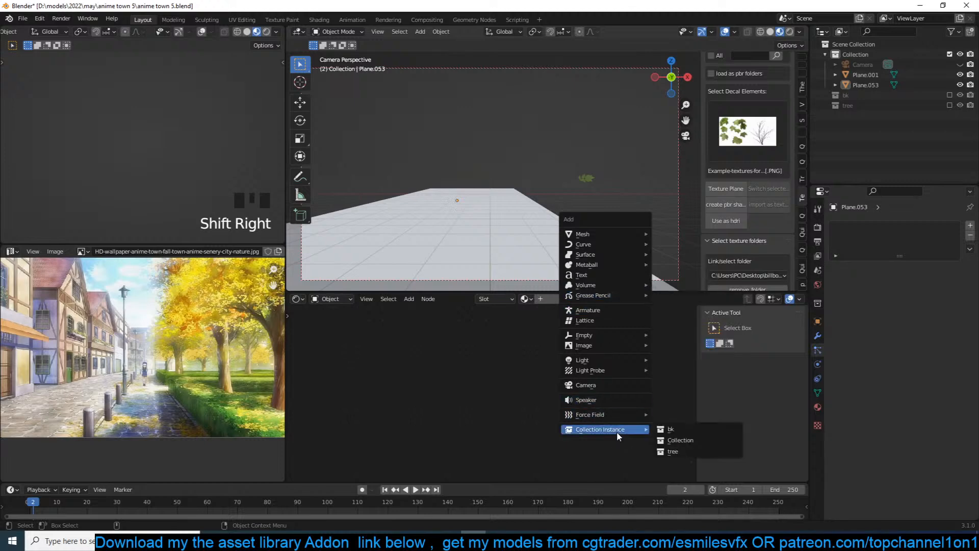
click(683, 451)
key(s)
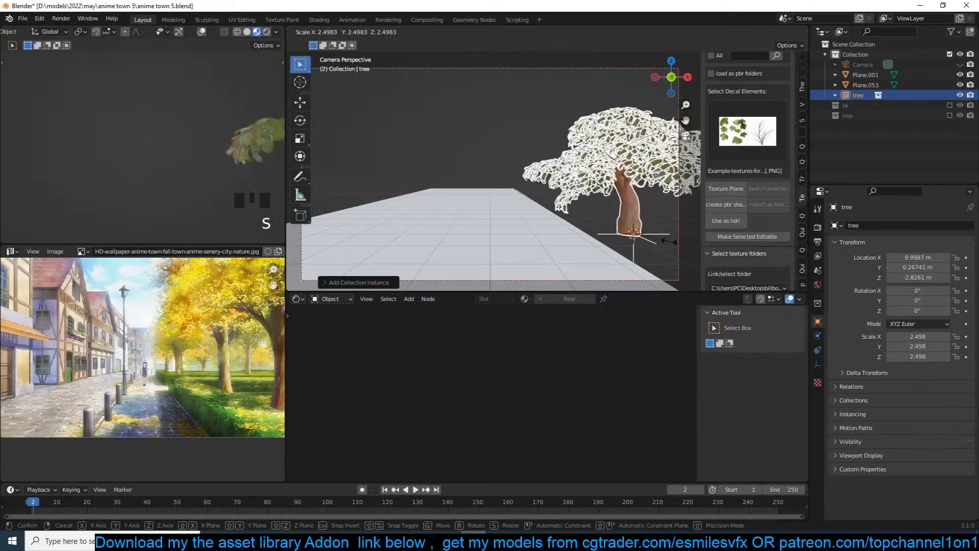
click(671, 243)
key(s)
click(678, 251)
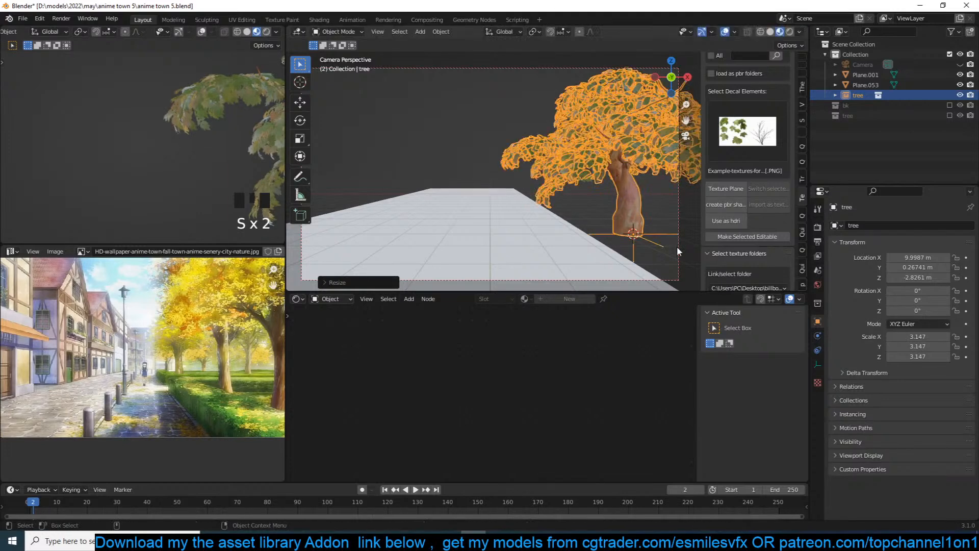
key(s)
right_click(680, 268)
Stretch the tree instance vertically along Z to a Z scale of about 4.585.
middle_drag(609, 225, 648, 188)
scroll(582, 224, down, 2)
key(s)
key(z)
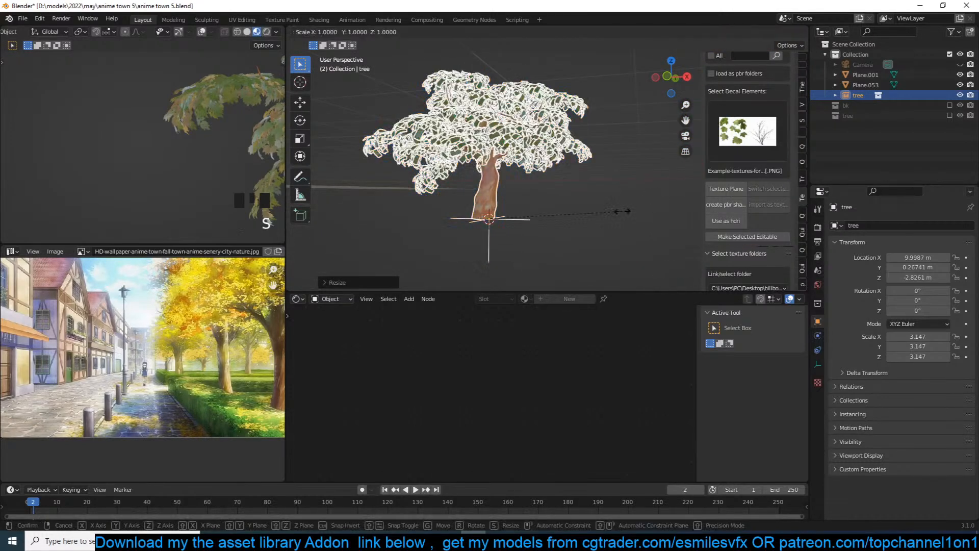
click(729, 221)
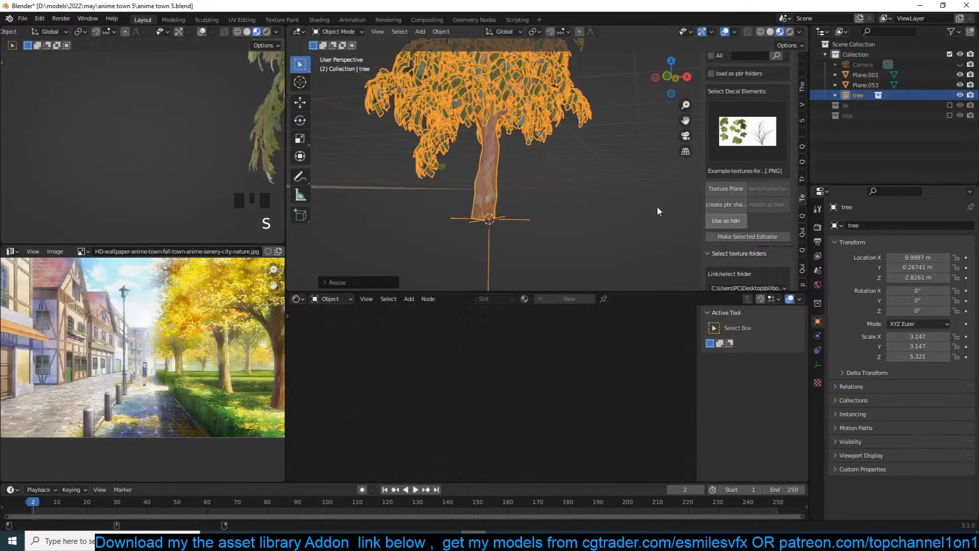
scroll(242, 152, down, 3)
scroll(243, 152, down, 4)
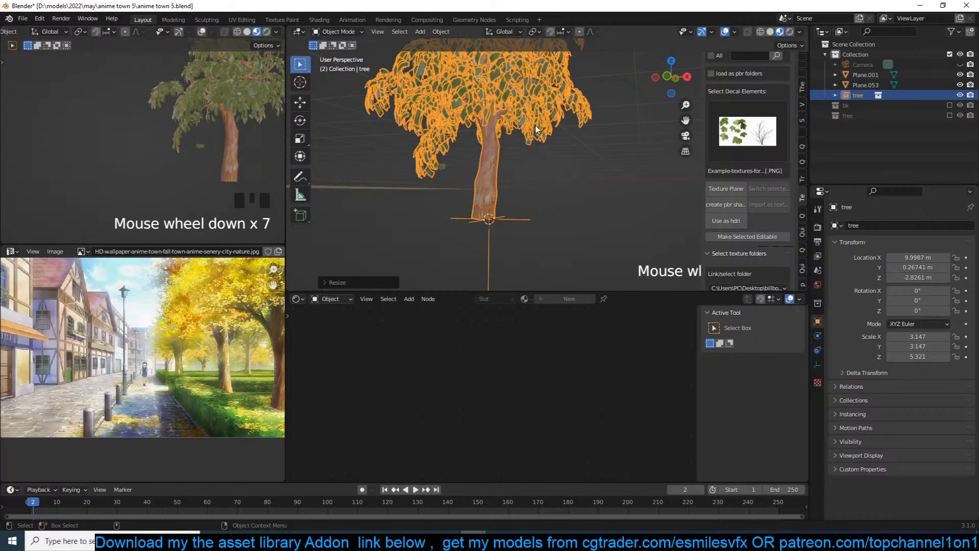
key(s)
key(z)
click(555, 127)
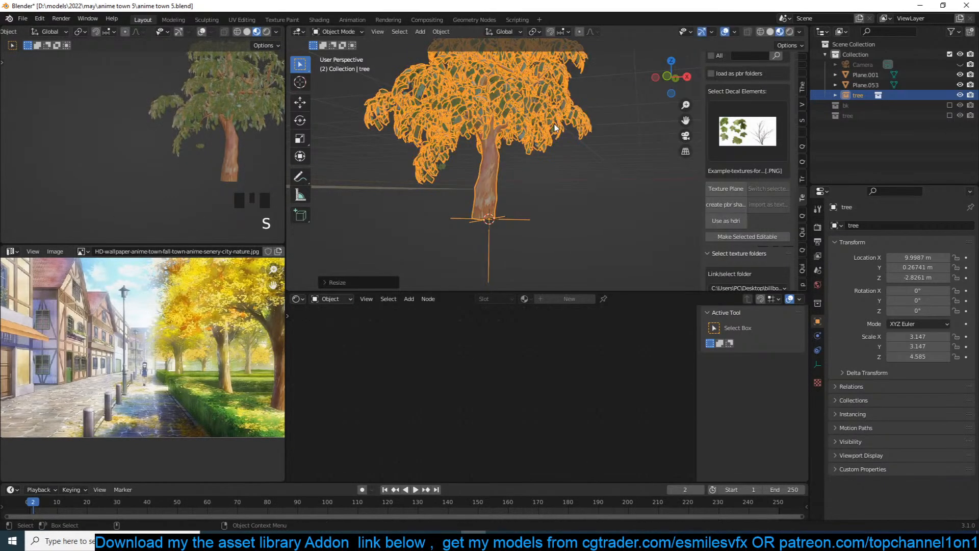
Place a linked duplicate of the tree farther along the road at about X 11 m, Y 30.7 m, rotated about -53° around Z.
key(KP_7)
scroll(554, 122, down, 7)
scroll(84, 132, down, 2)
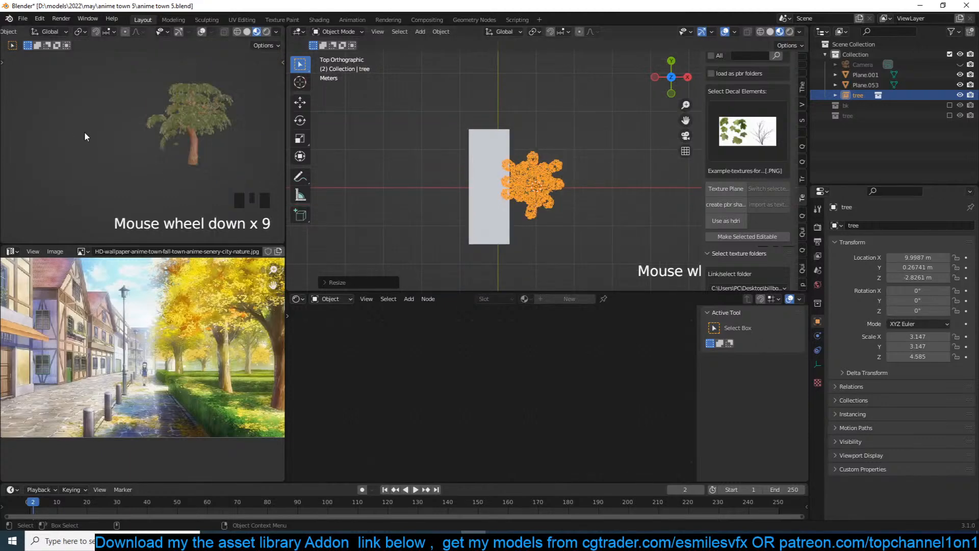
scroll(85, 132, down, 3)
key(KP_0)
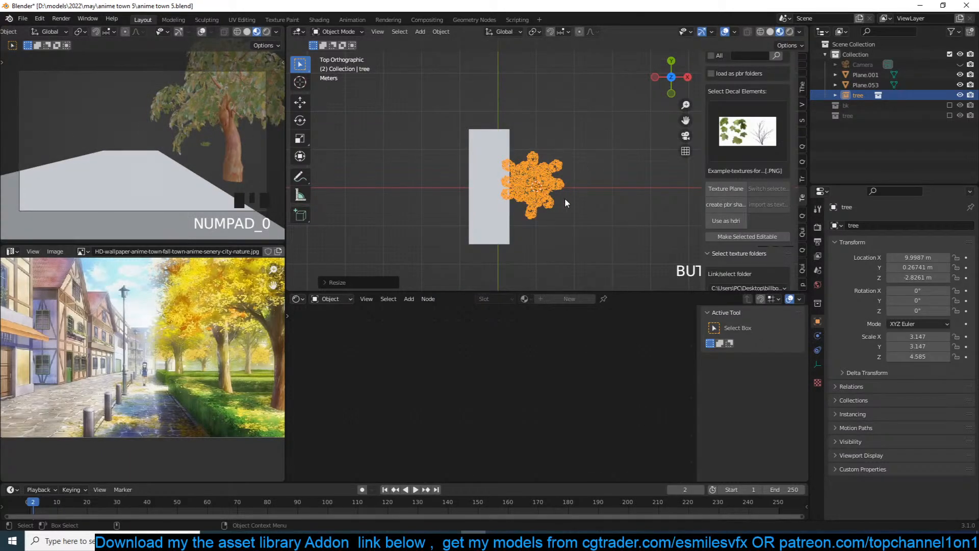
shift+middle_drag(564, 198, 565, 214)
key(alt+d)
click(553, 100)
key(r)
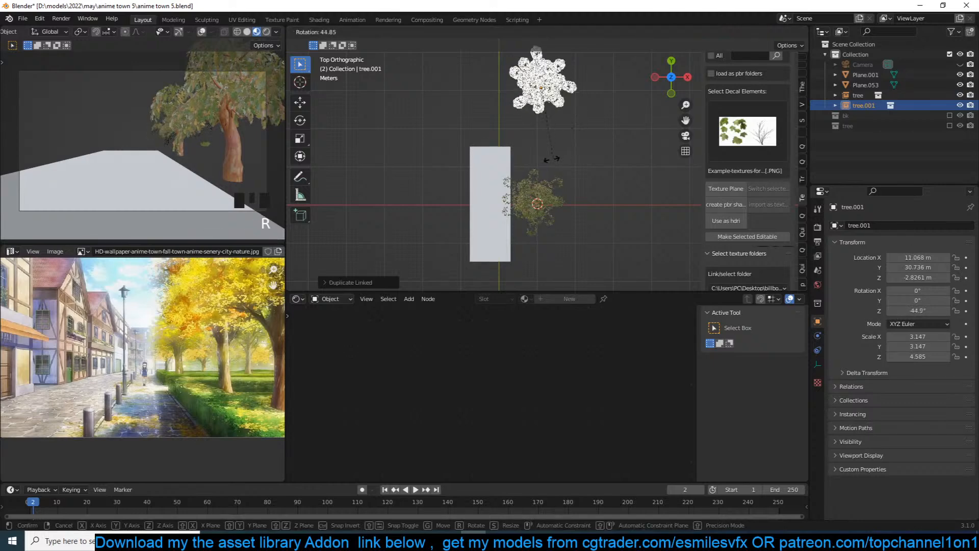
click(562, 160)
shift+middle_drag(564, 161, 572, 167)
scroll(234, 173, down, 3)
scroll(234, 170, up, 2)
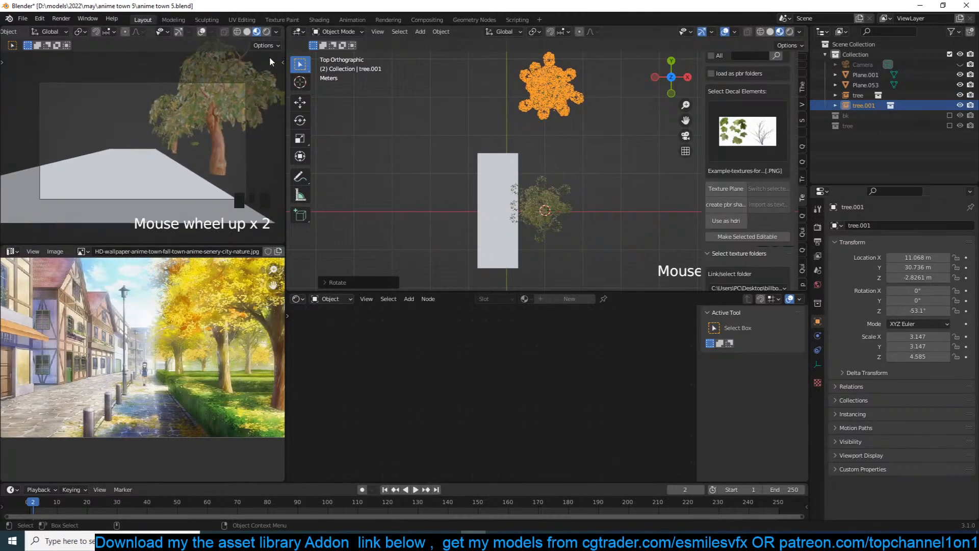
Switch the camera preview viewport to rendered shading, deselect everything, and save the file.
click(270, 31)
click(266, 31)
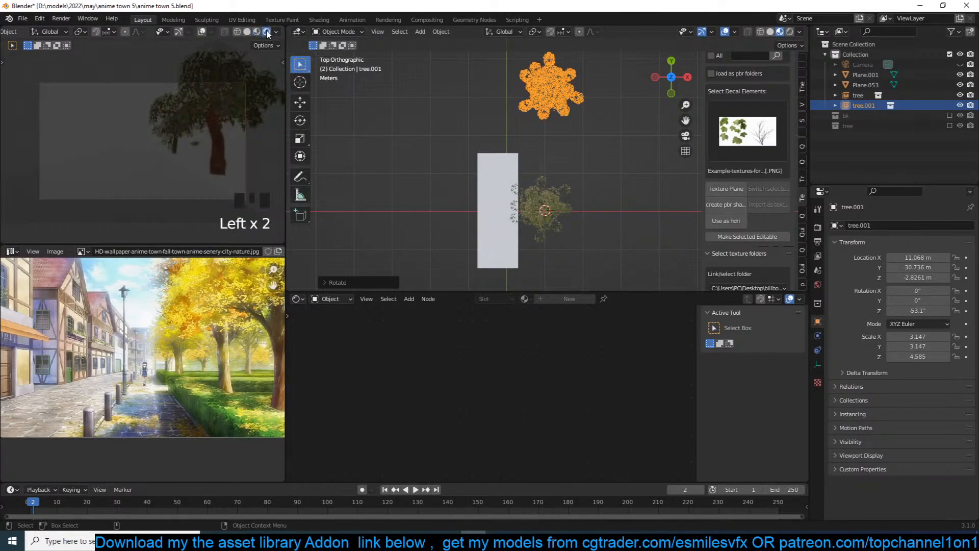
key(alt+a)
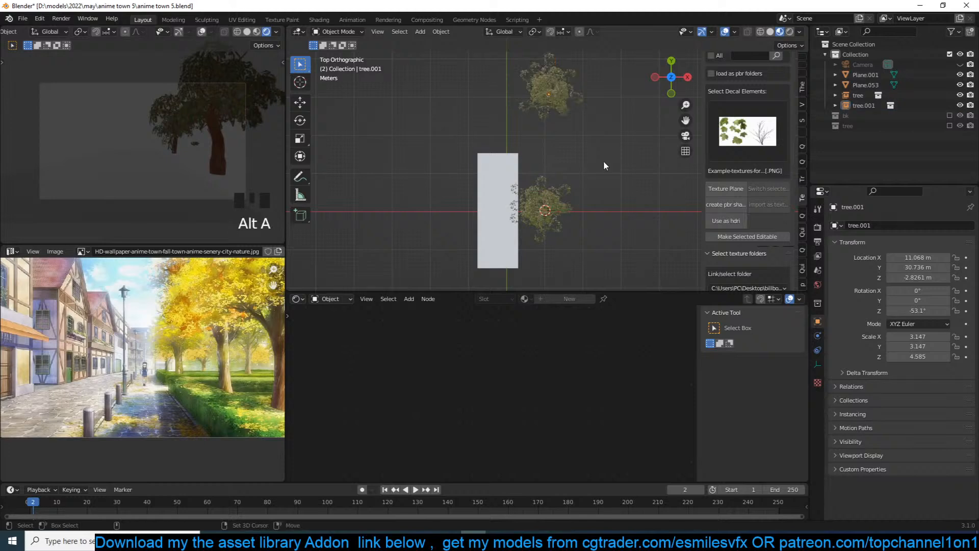
key(ctrl+s)
Set the render engine to Cycles on GPU Compute with viewport denoising enabled.
click(817, 284)
click(890, 293)
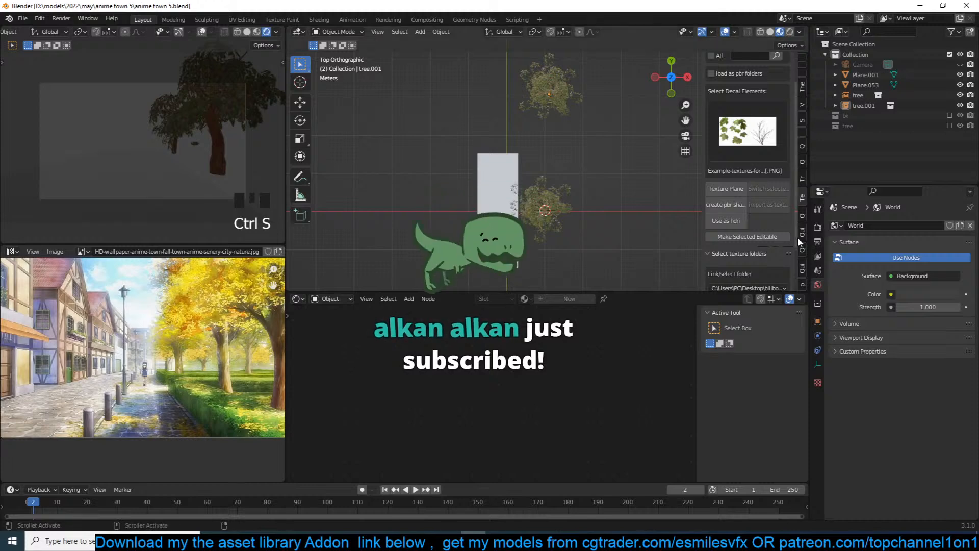
click(817, 227)
click(932, 225)
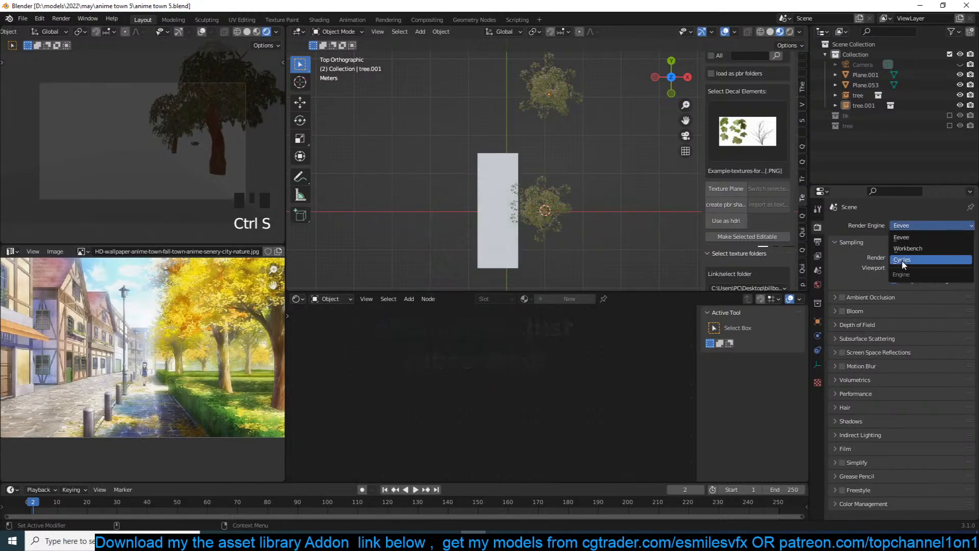
click(902, 259)
click(849, 346)
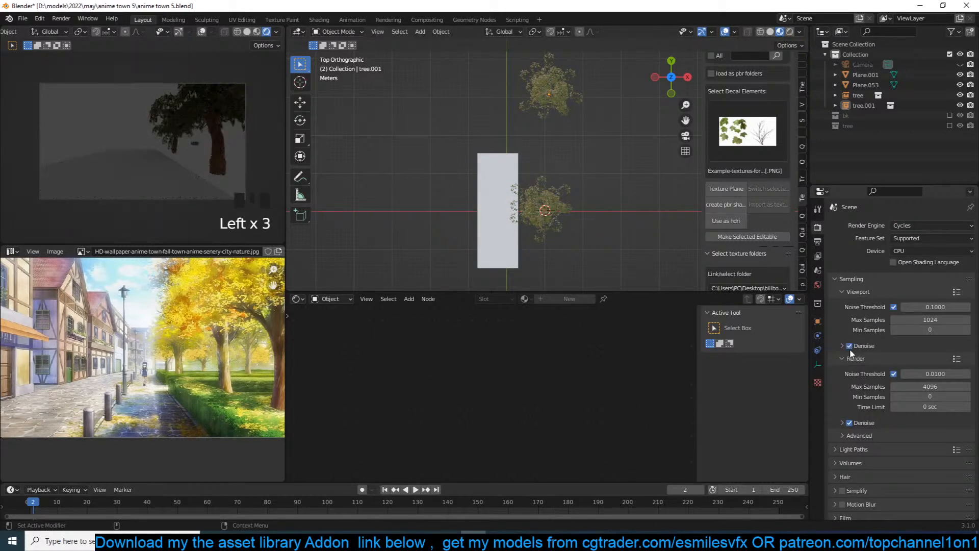
double_click(941, 262)
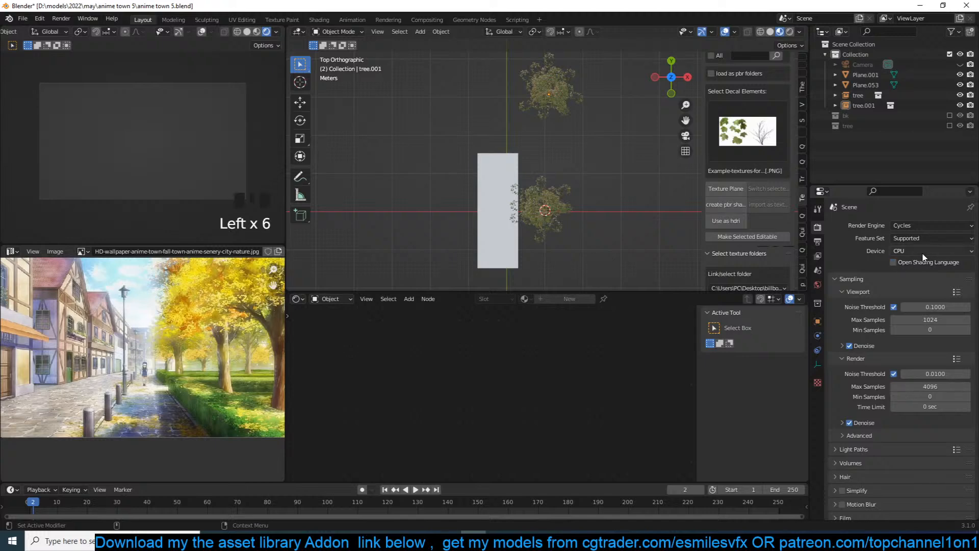
drag(924, 251, 912, 273)
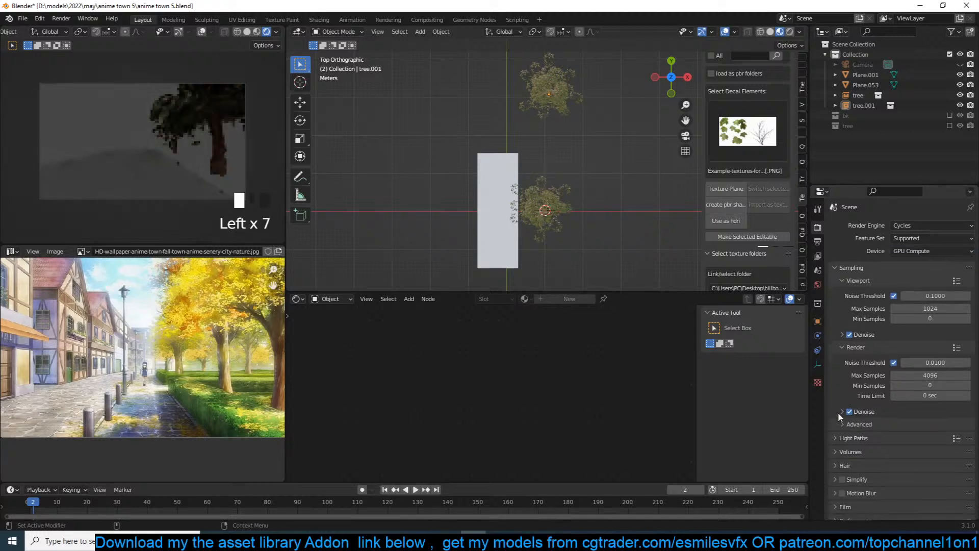
Assign a Sky Texture to the world background colour and save the file.
click(818, 284)
click(890, 289)
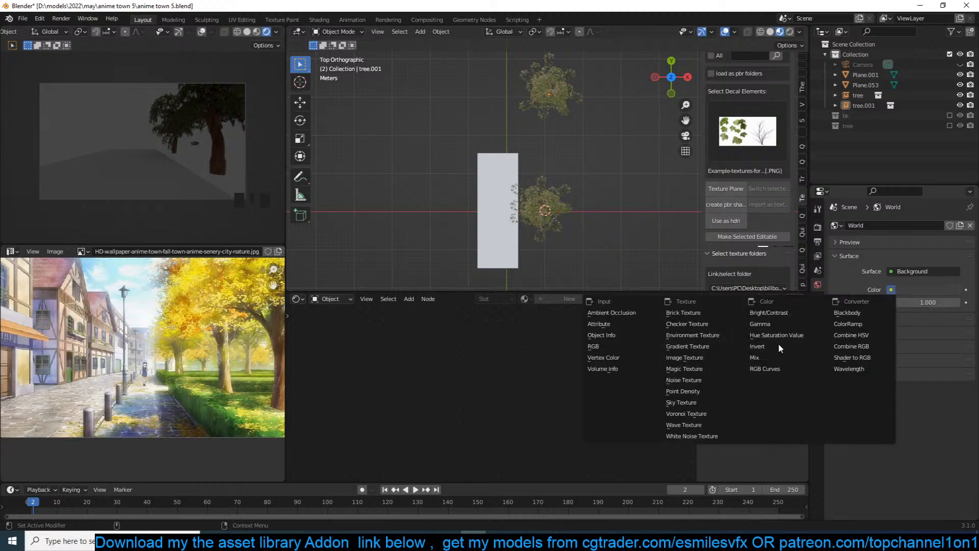
click(688, 406)
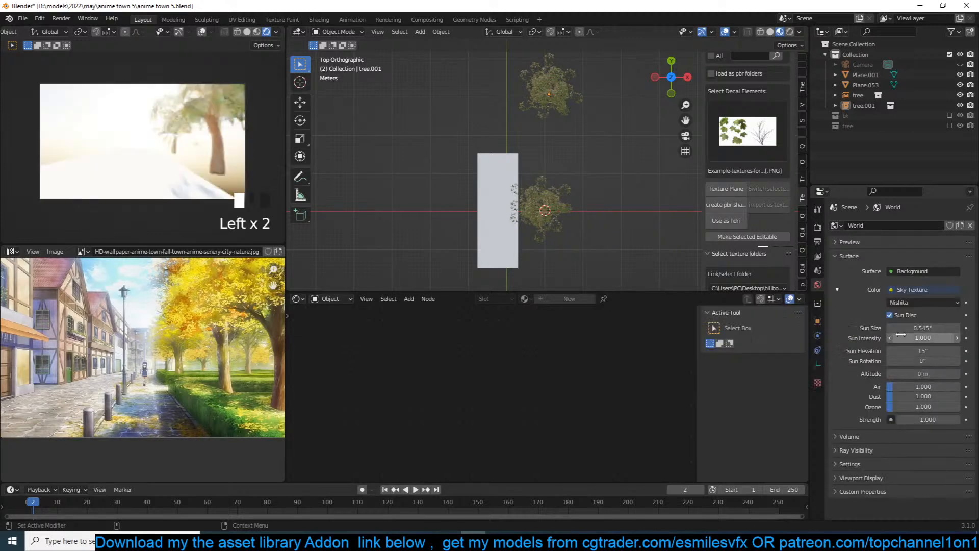
key(ctrl+s)
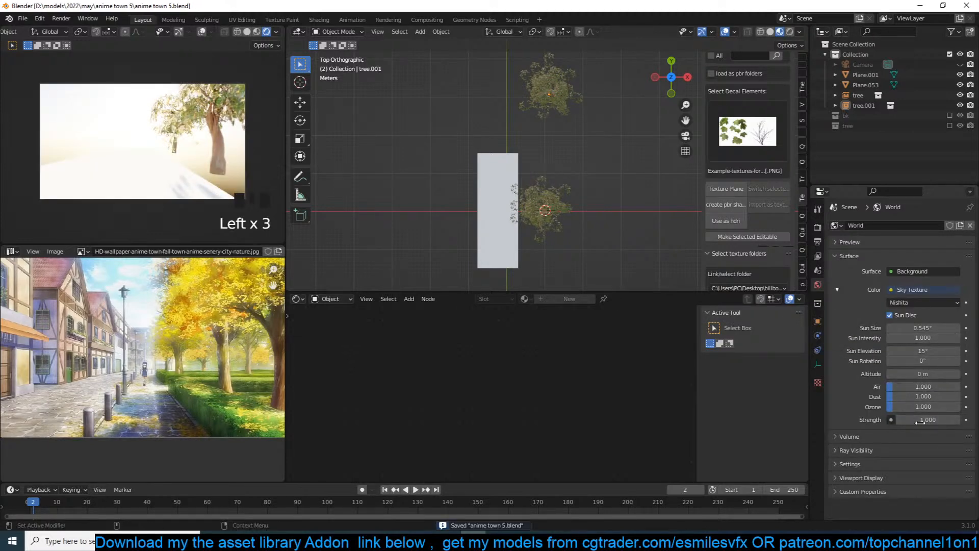
Set the world background strength to 0.1, raise the sky's ozone to about 8.279, and save the file.
click(919, 421)
key(Return)
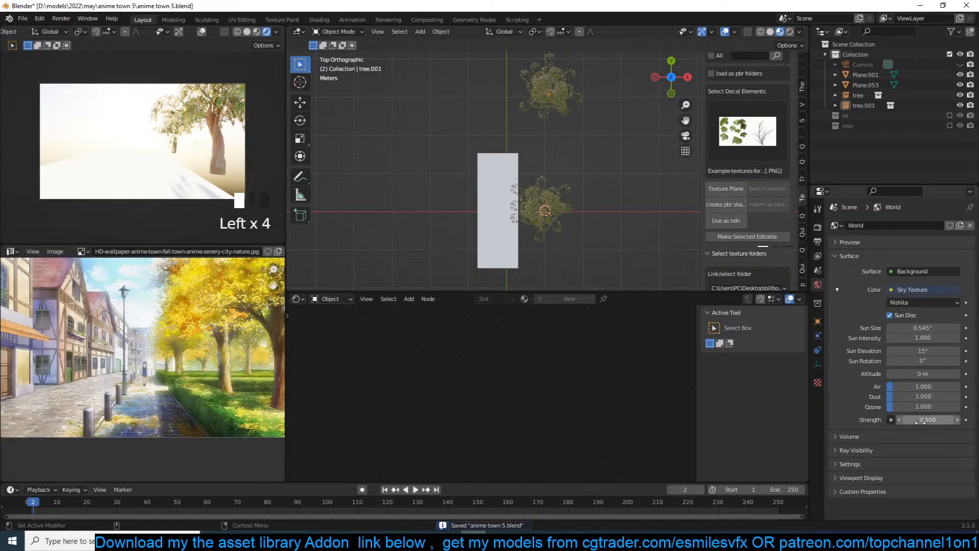
click(921, 419)
text(.1)
key(Return)
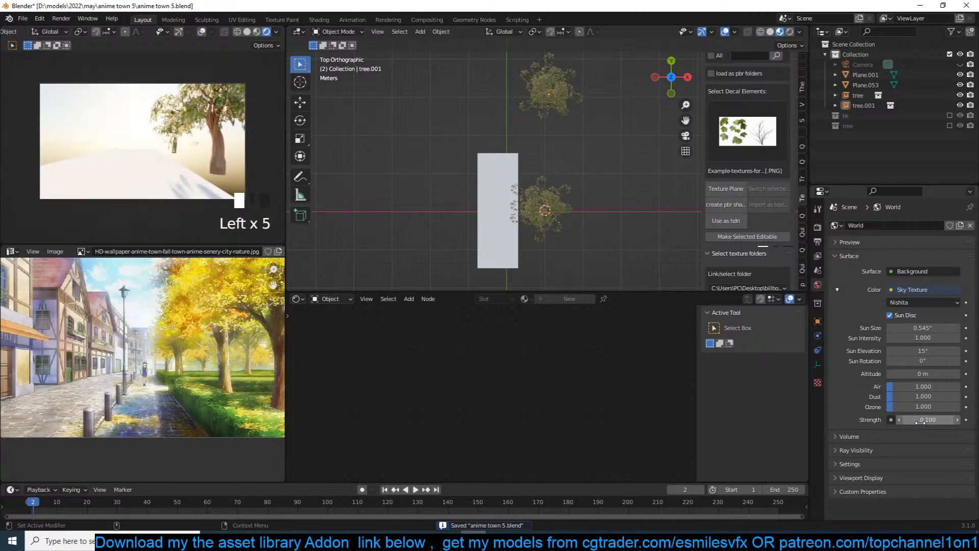
drag(906, 408, 941, 408)
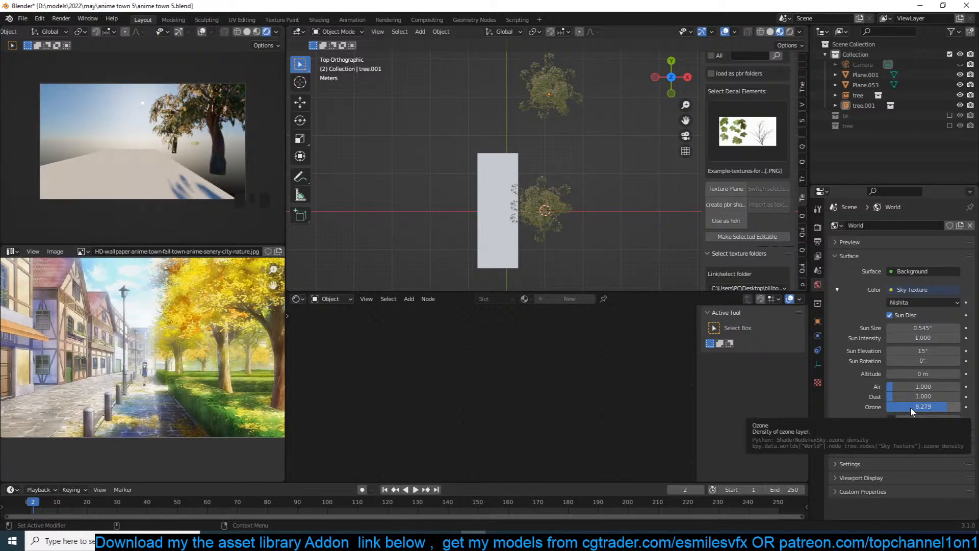
key(ctrl+s)
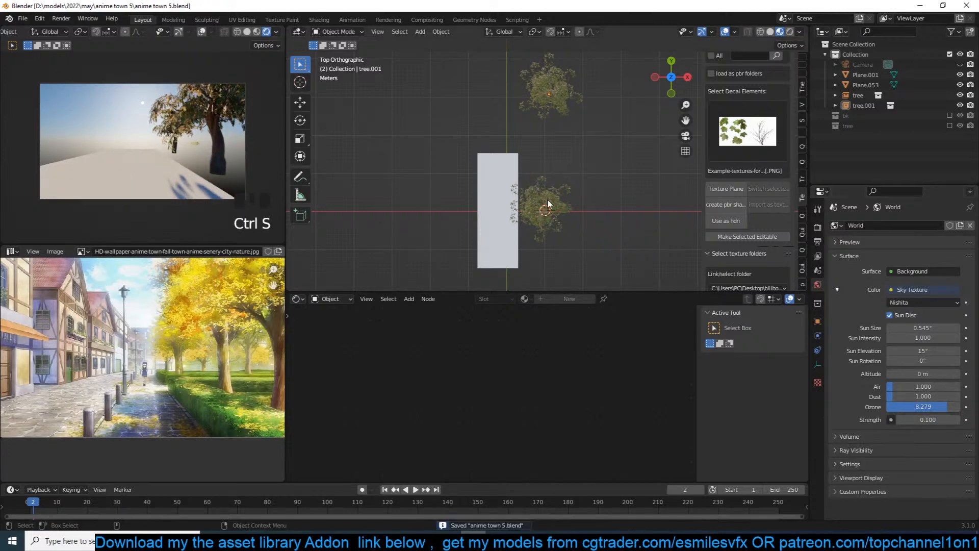
Select the small leaf plane beside the trees and move it well away toward positive X in front view.
click(546, 204)
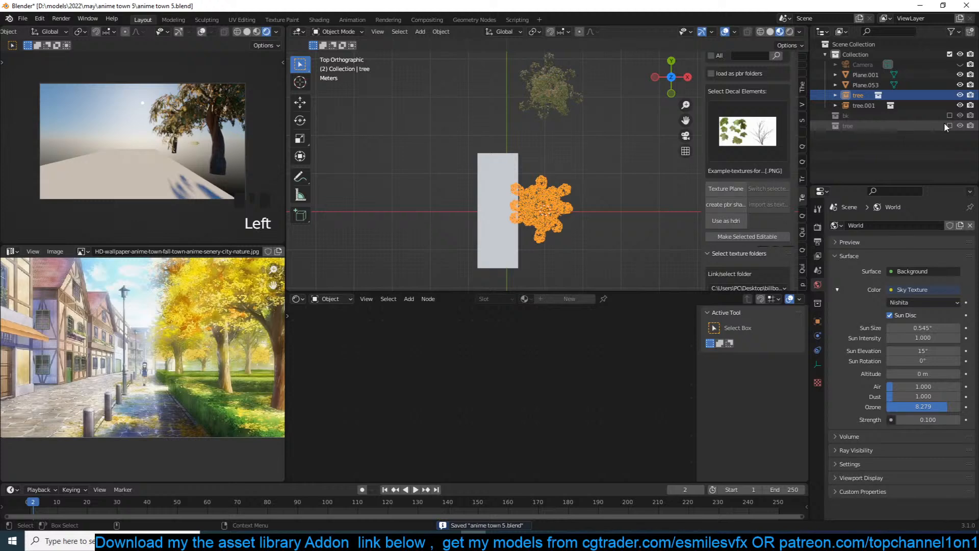
middle_drag(639, 198, 510, 171)
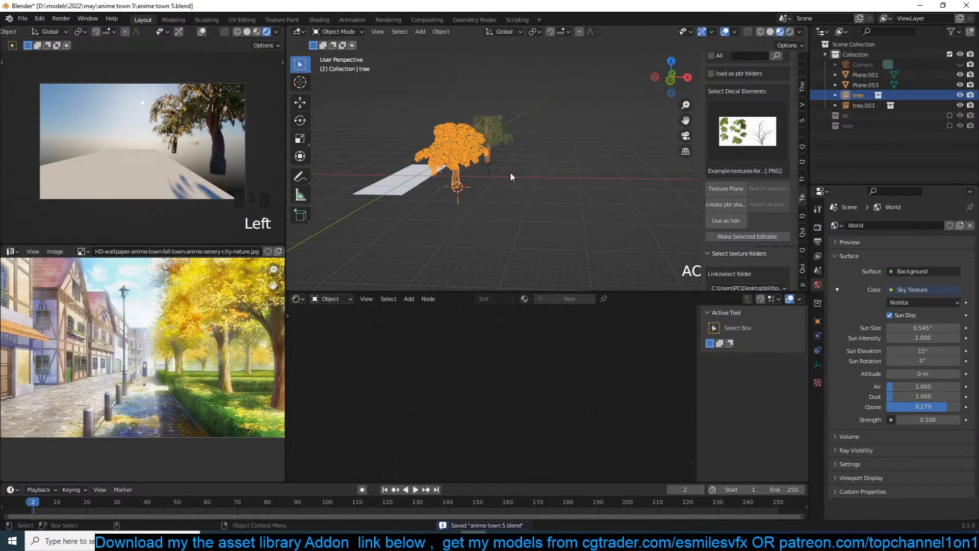
scroll(509, 173, up, 4)
click(386, 178)
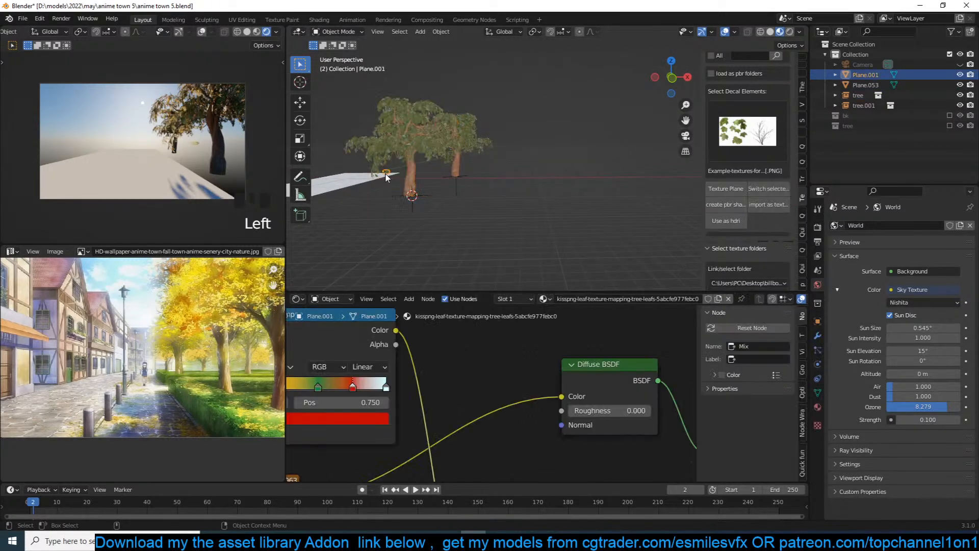
key(KP_1)
key(g)
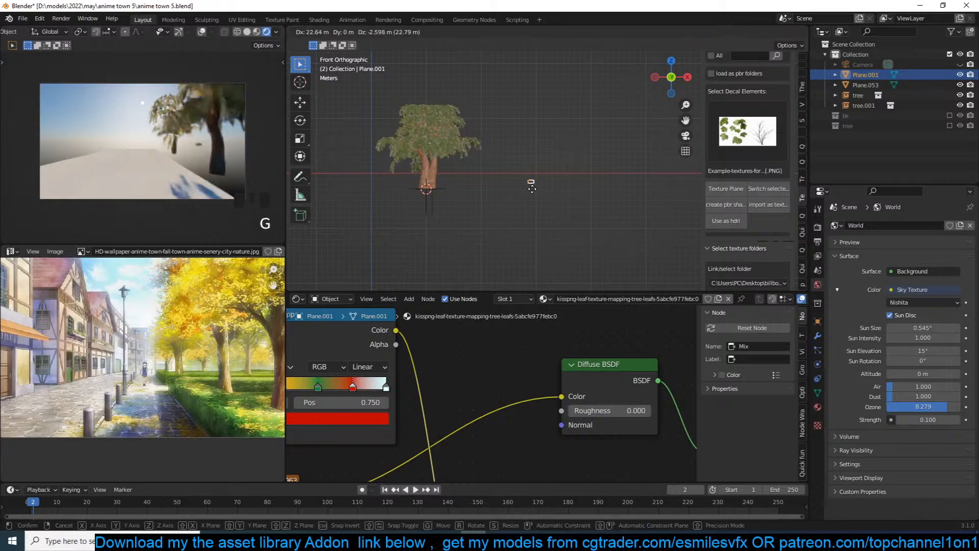
click(536, 184)
Raise the factor of the leaf material's diffuse-translucent Mix Shader to about 0.925, save the file, and deselect everything.
scroll(556, 408, down, 6)
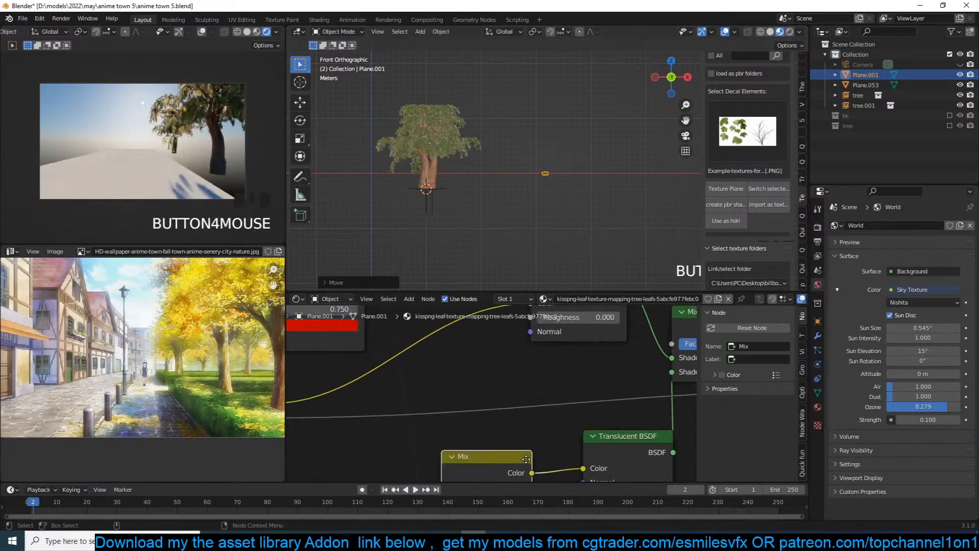
scroll(540, 433, up, 5)
middle_drag(531, 422, 506, 445)
drag(577, 368, 602, 368)
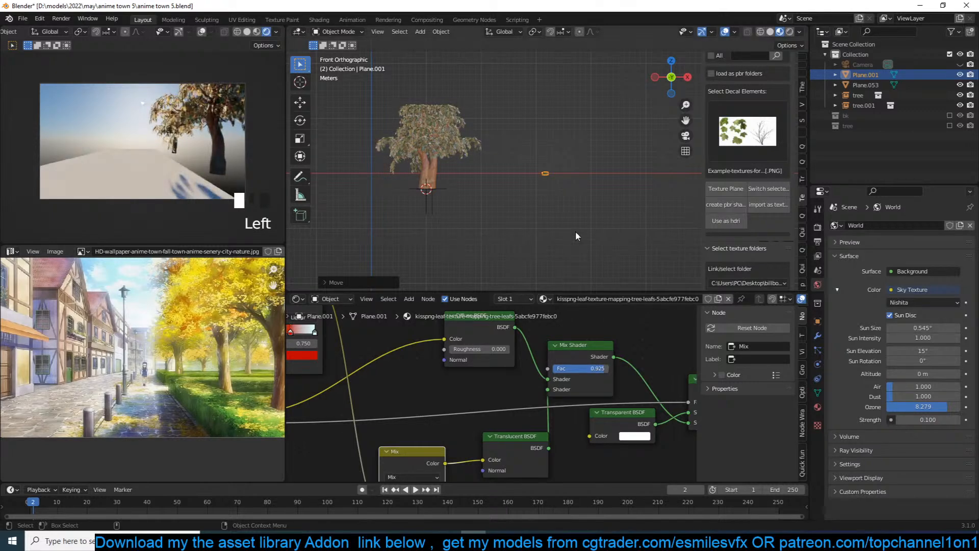
key(ctrl+s)
key(alt+a)
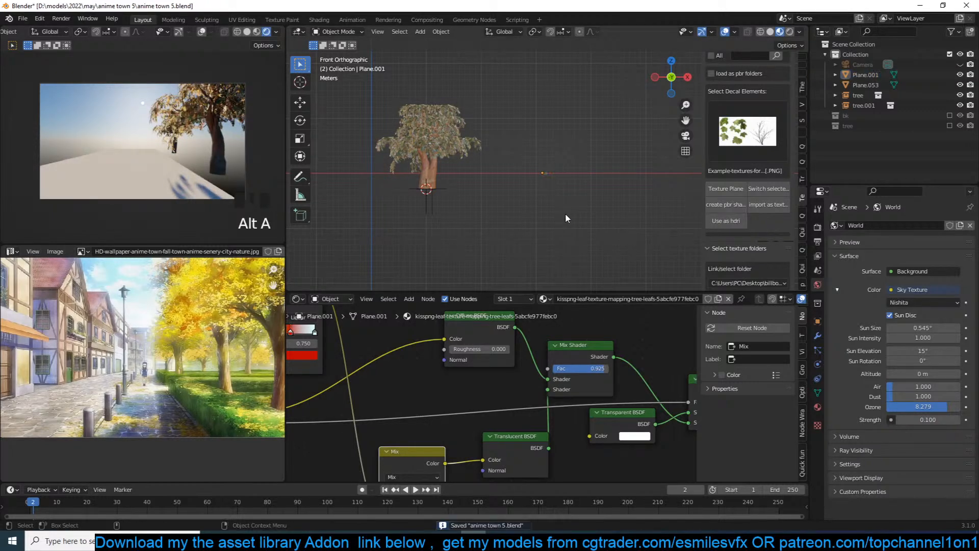
Raise the factor of the Mix colour node feeding the leaf's Translucent BSDF, set its Color2 to yellow, and save the file.
key(KP_Decimal)
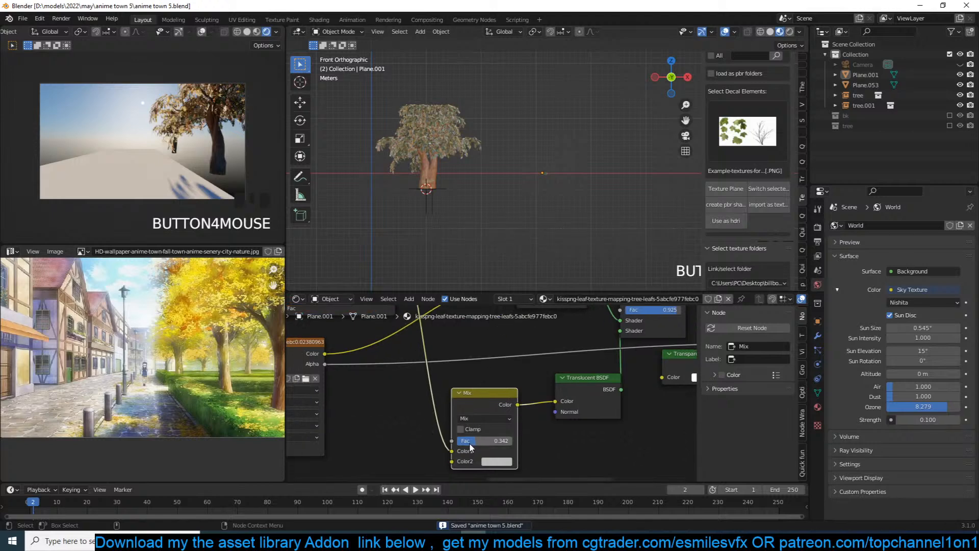
scroll(472, 446, down, 2)
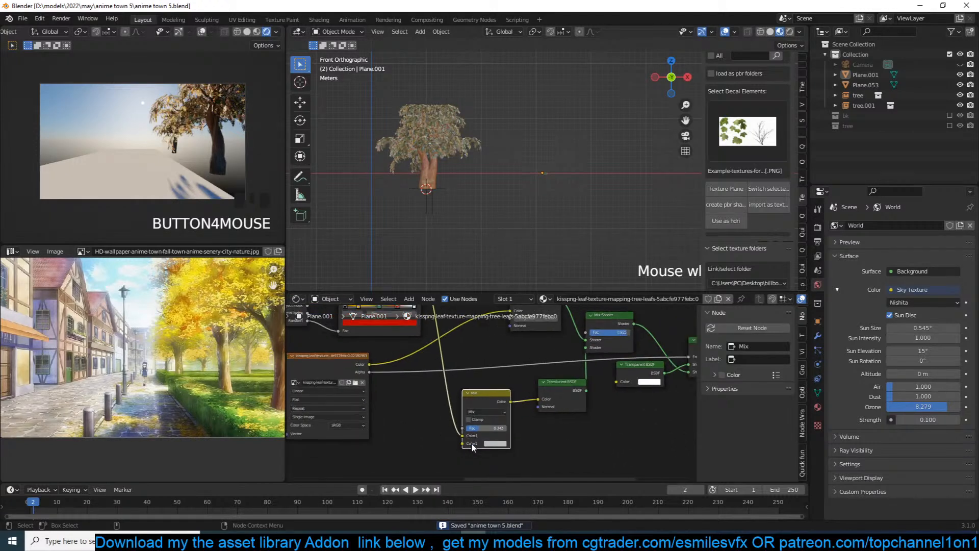
middle_drag(471, 442, 457, 460)
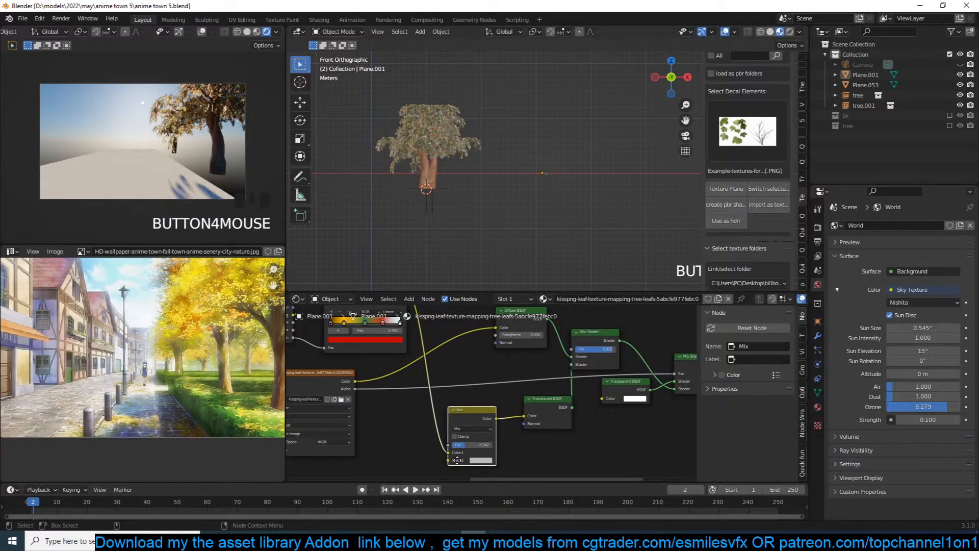
drag(470, 448, 465, 448)
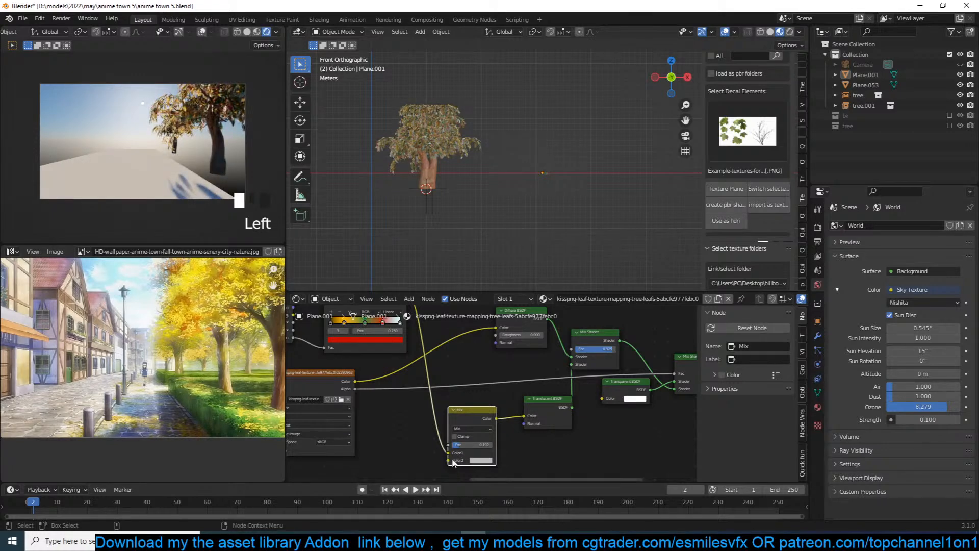
drag(462, 456, 518, 446)
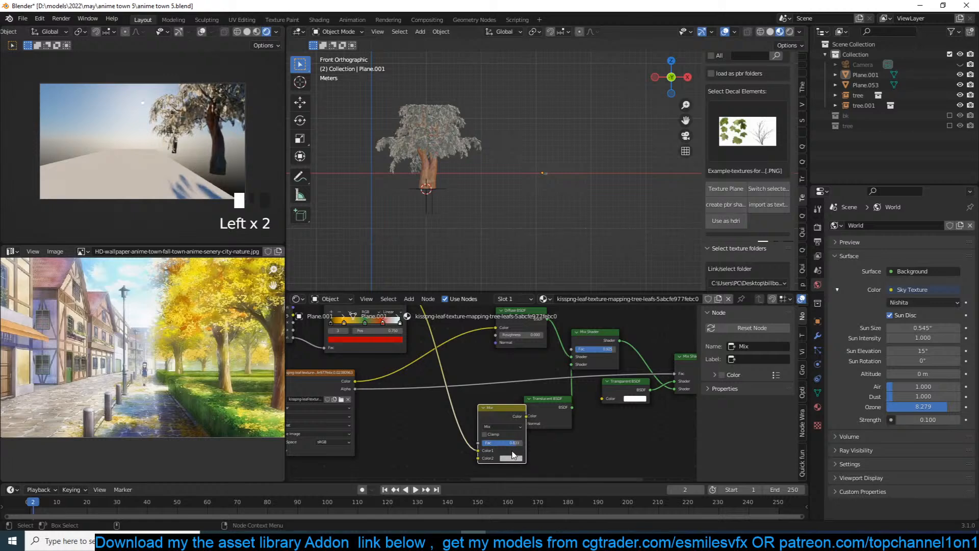
click(513, 458)
click(518, 391)
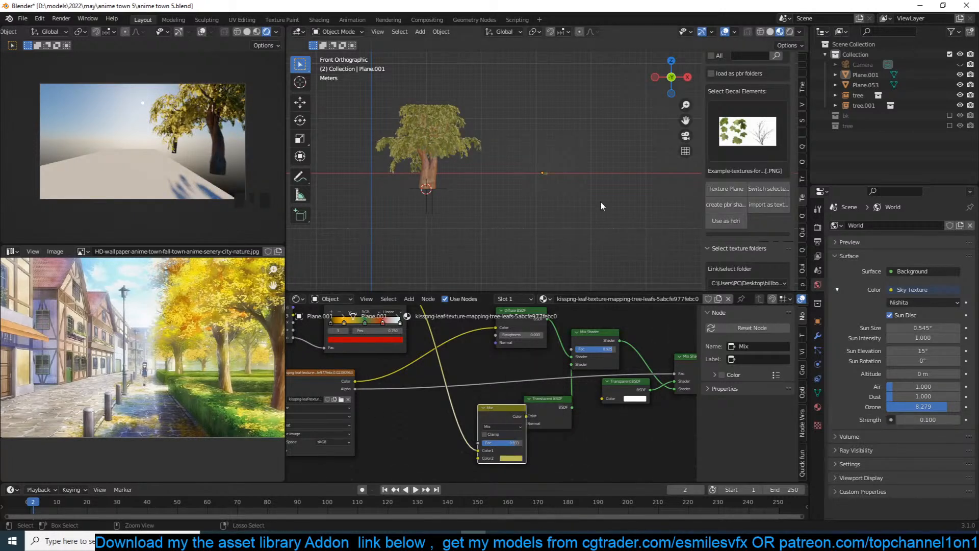
key(ctrl+s)
middle_drag(558, 165, 563, 182)
key(ctrl+s)
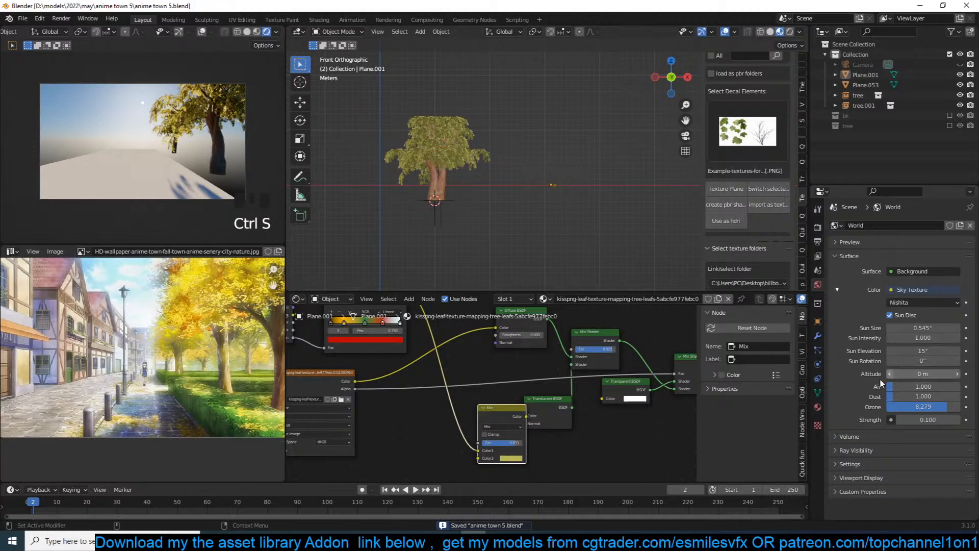
Set the sky texture's sun rotation to 45° and save the file.
click(919, 362)
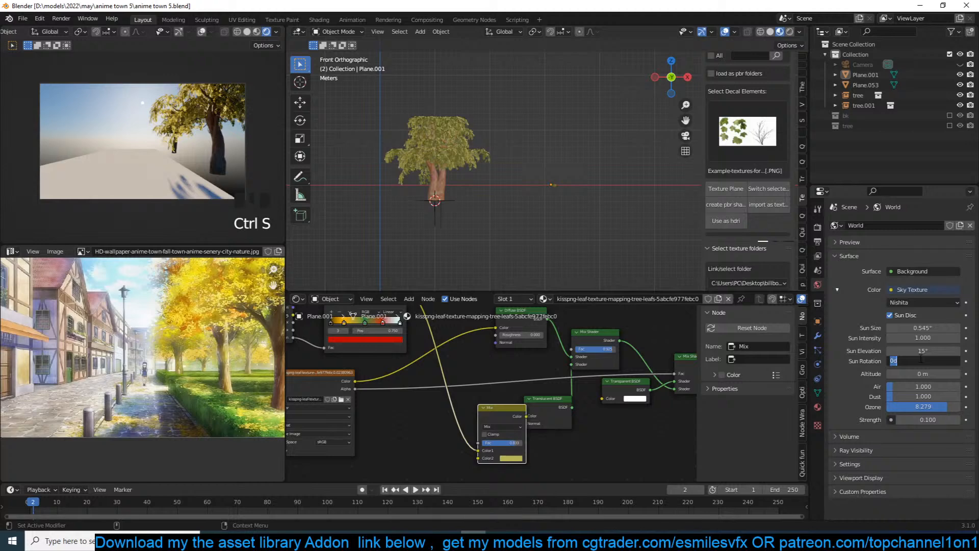
click(920, 359)
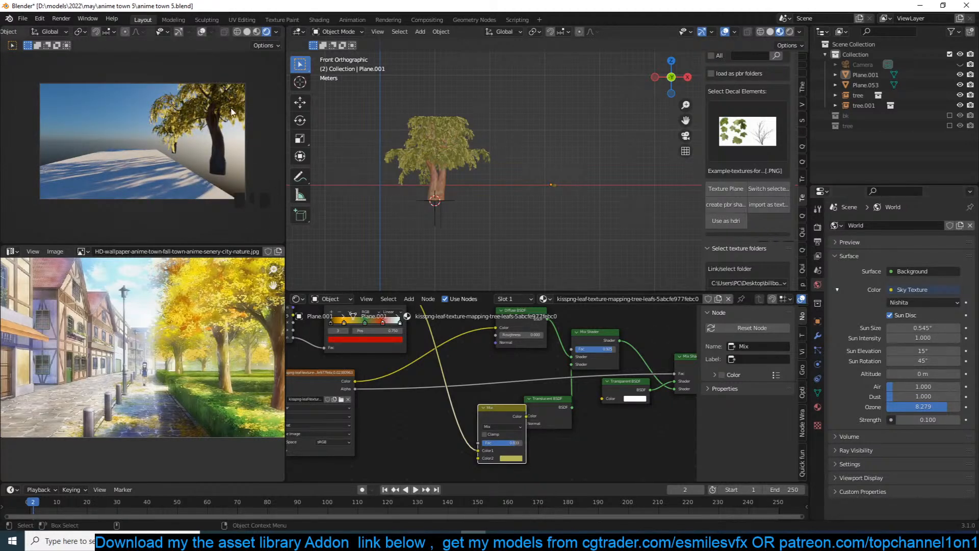
key(ctrl+s)
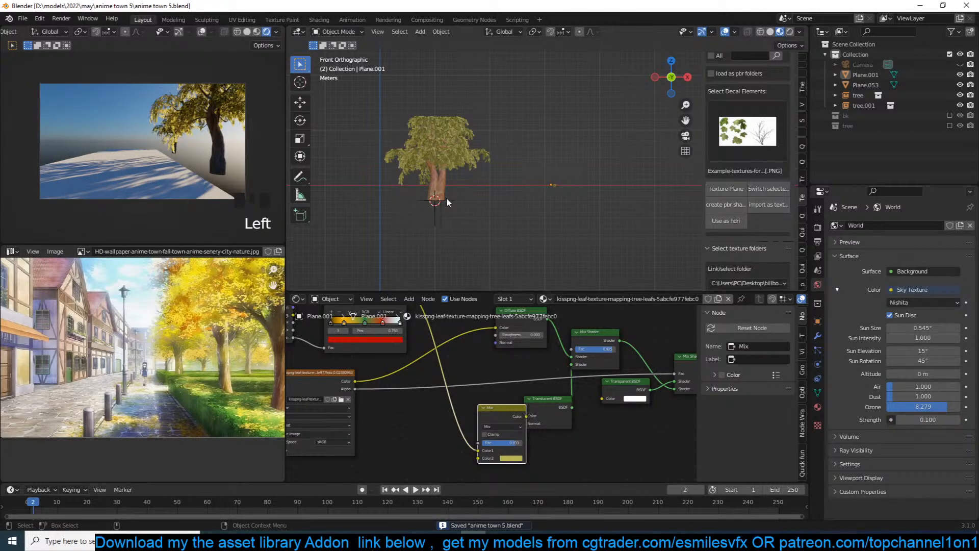
Enlarge and reposition the white ground plane in top view, widening it along the X axis.
key(KP_7)
shift+middle_drag(446, 198, 579, 147)
click(515, 169)
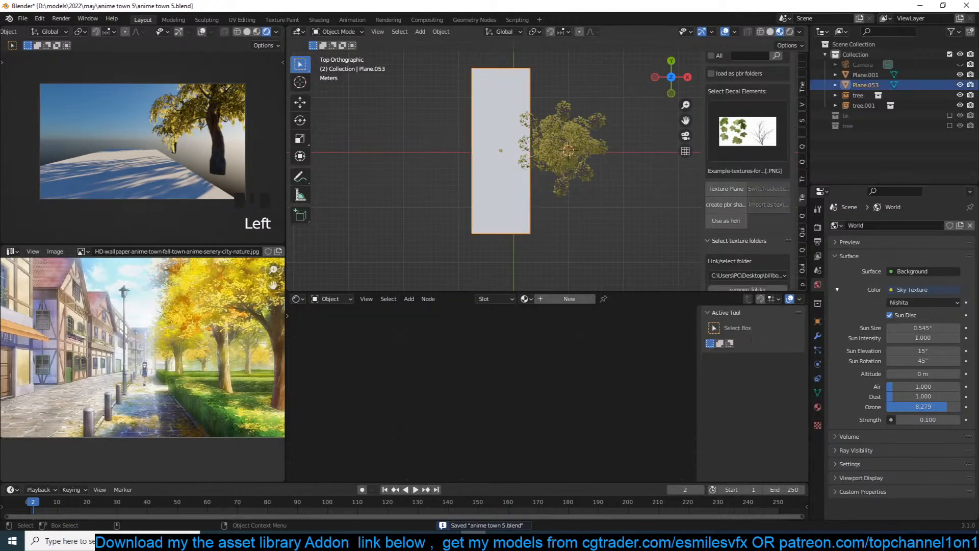
key(s)
click(579, 195)
key(g)
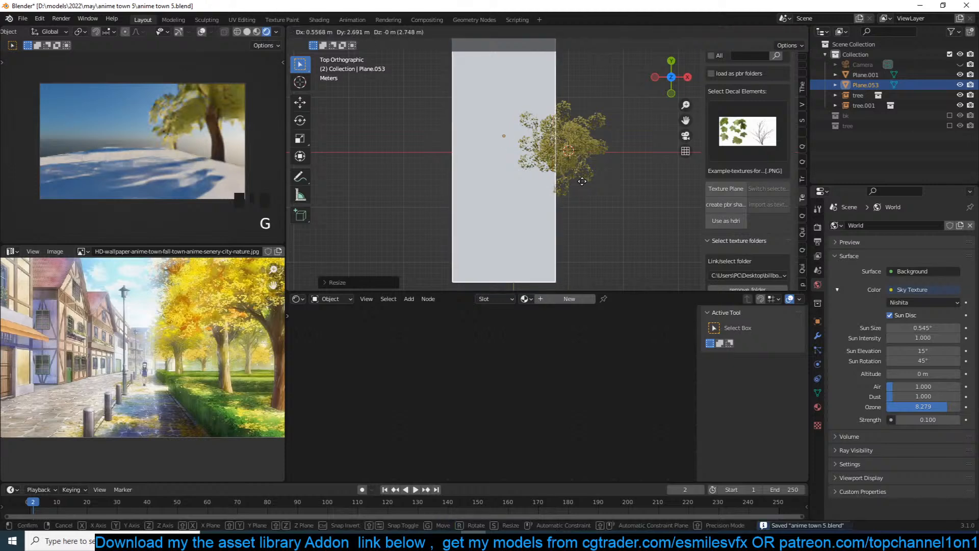
click(582, 181)
key(s)
key(x)
click(592, 188)
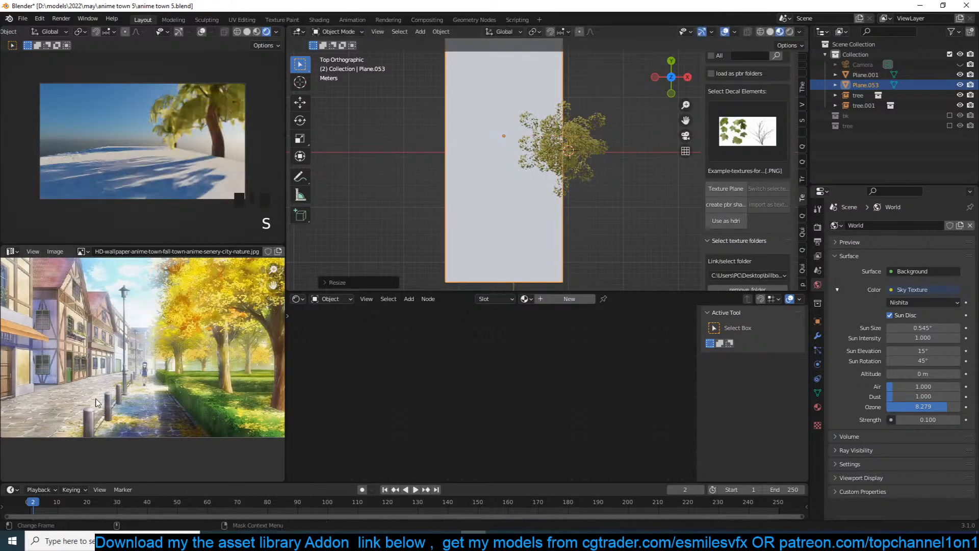
Select both trees in front view and raise them along Z until their trunk bases sit at ground level.
key(KP_1)
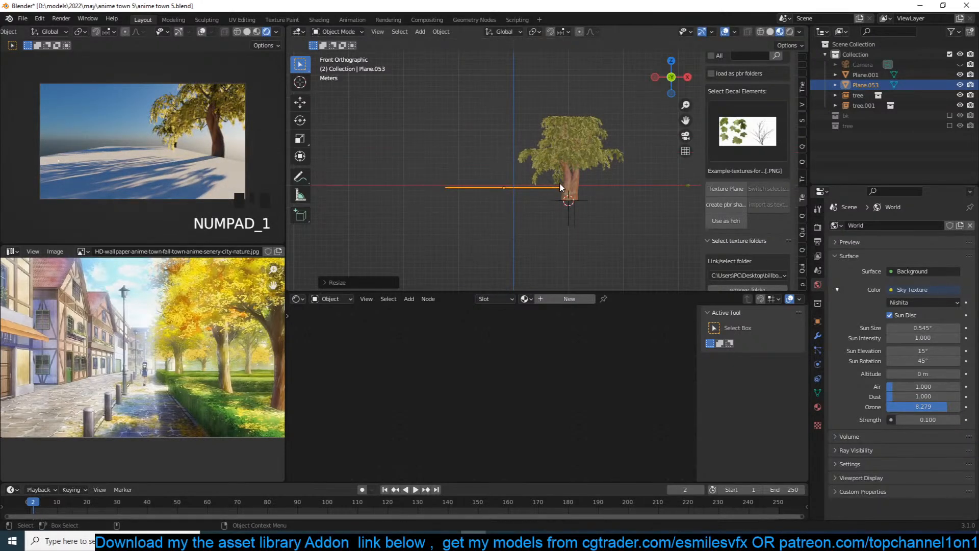
scroll(550, 185, up, 3)
drag(512, 86, 653, 176)
key(g)
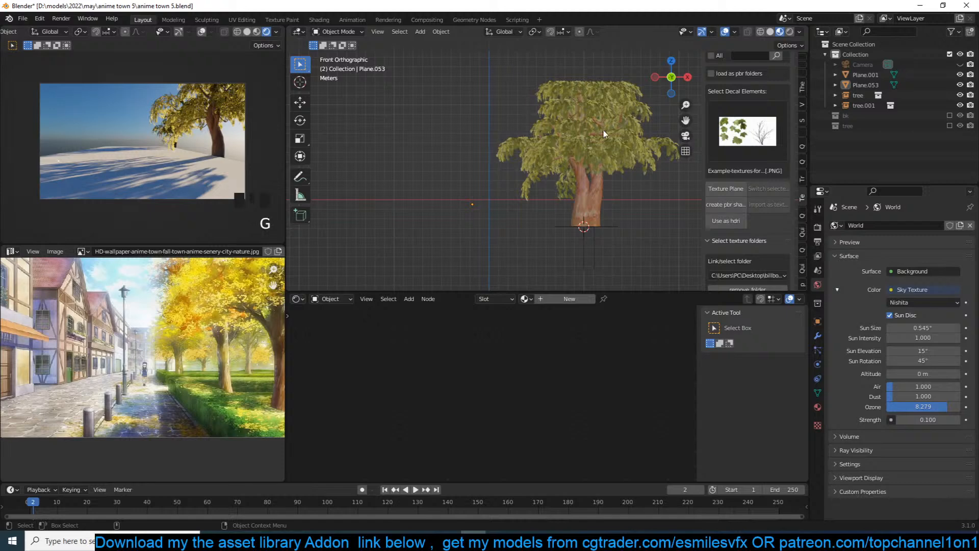
drag(656, 98, 609, 179)
key(g)
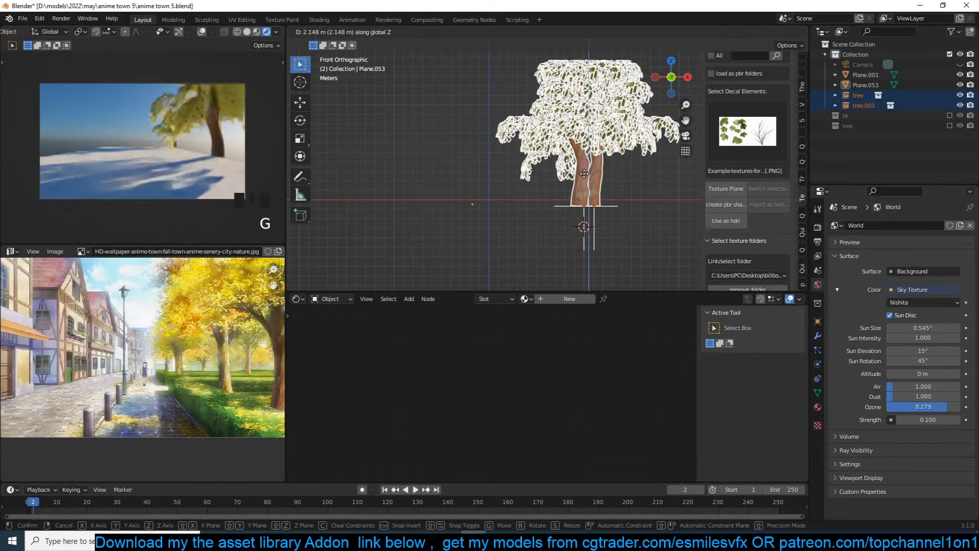
click(588, 169)
key(g)
click(590, 170)
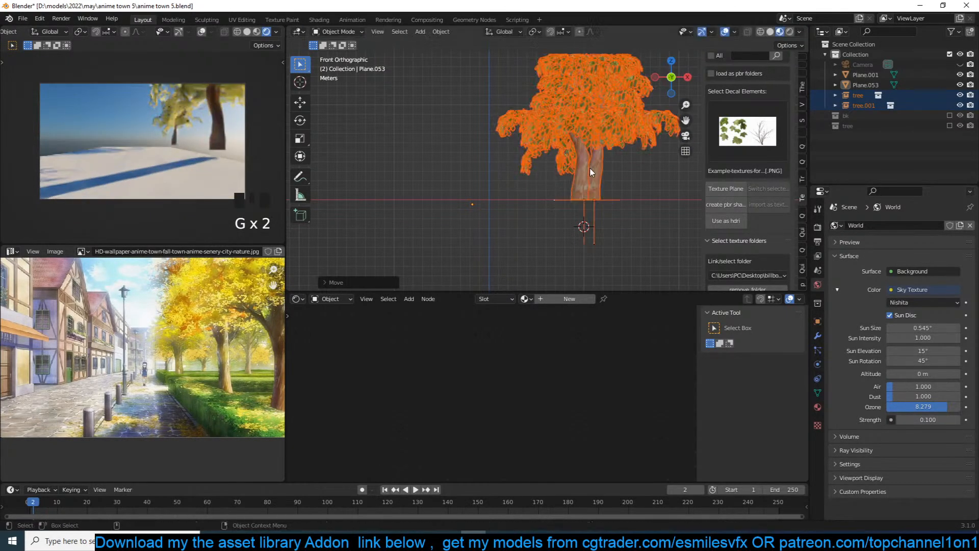
Scale the ground plane up slightly so its edge reaches the tree trunks, and save the file.
click(564, 182)
middle_drag(564, 185, 561, 204)
key(grave)
click(561, 204)
key(s)
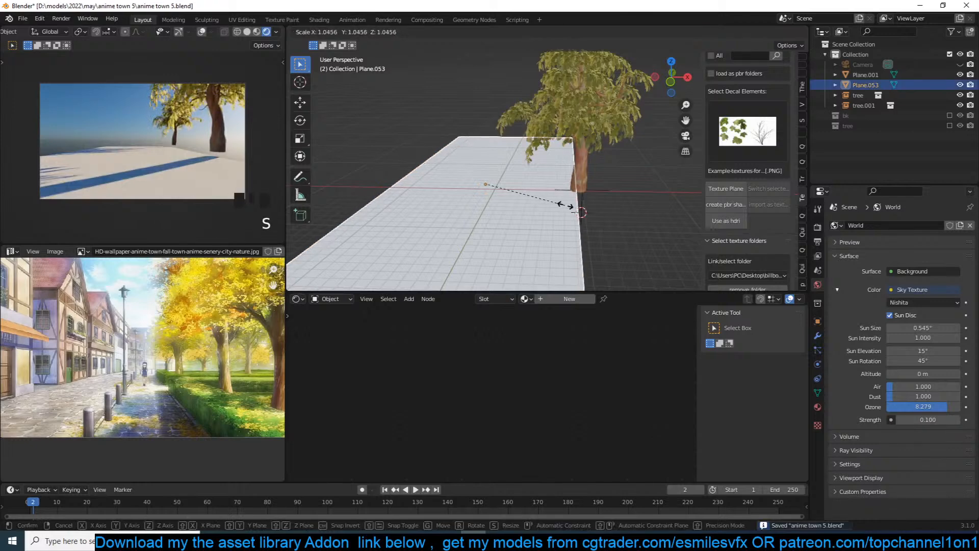
click(572, 204)
key(ctrl+s)
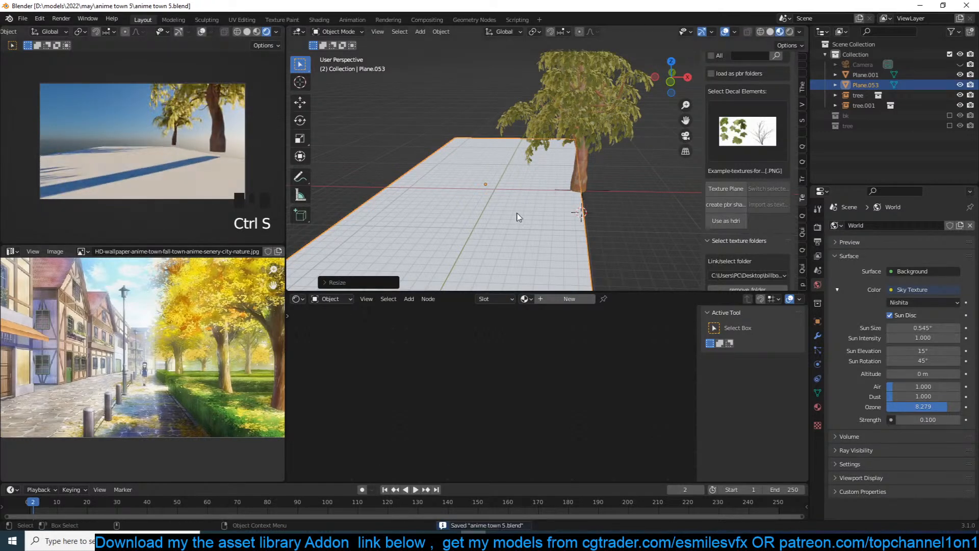
Switch the add-on's linked texture folder to D:\resouces\floors\.
scroll(756, 207, up, 7)
scroll(757, 209, down, 3)
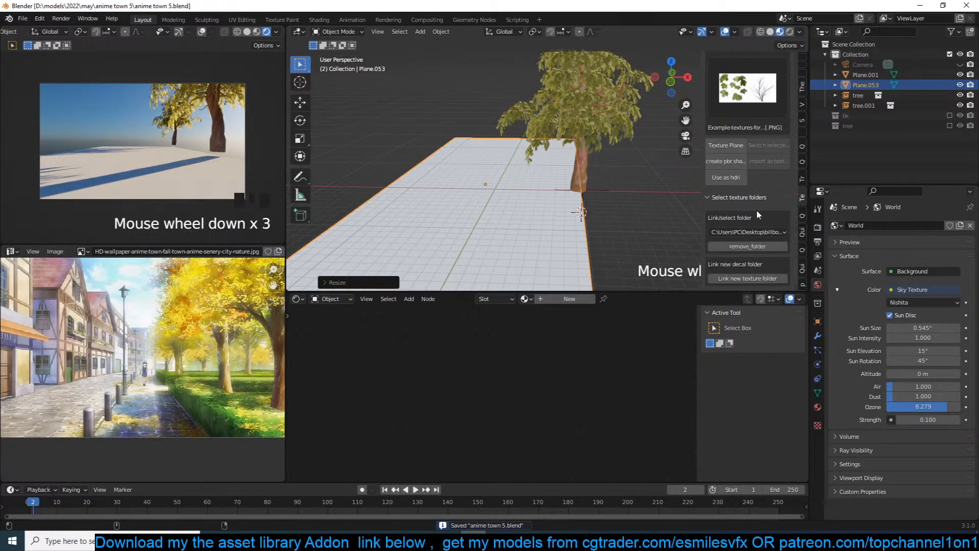
click(759, 232)
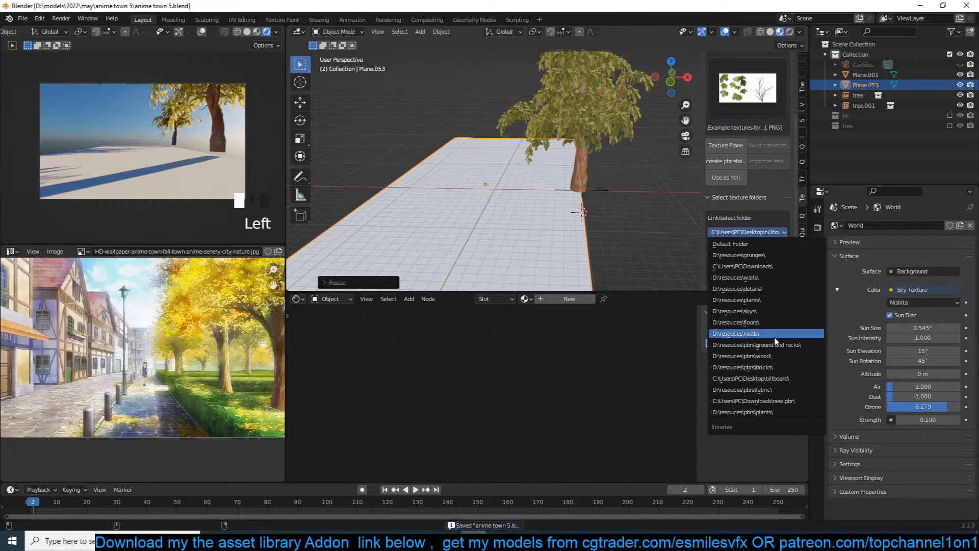
click(771, 322)
Choose the brown TexturesCom_MarbleTiles paving texture and create a PBR shader from it on the ground plane.
click(774, 109)
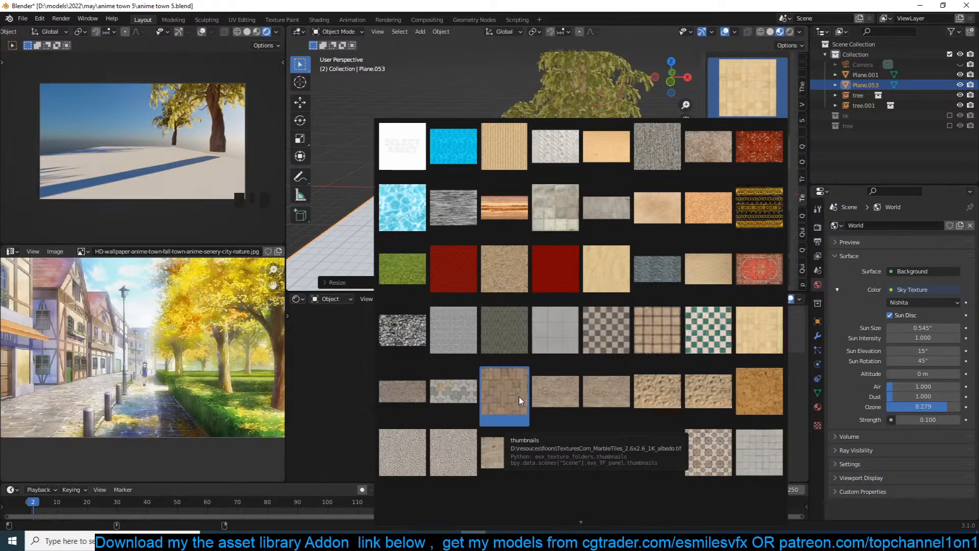
scroll(521, 474, down, 2)
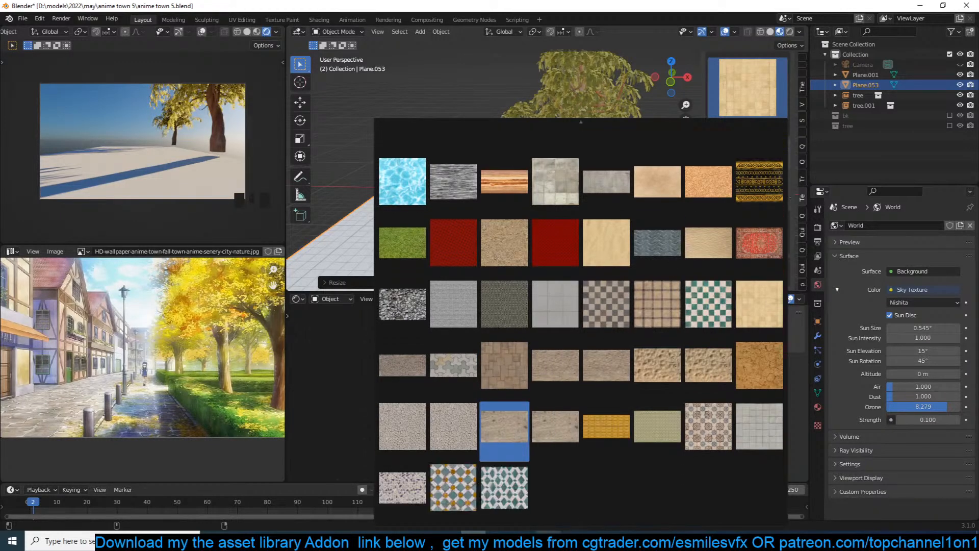
mouse_move(569, 524)
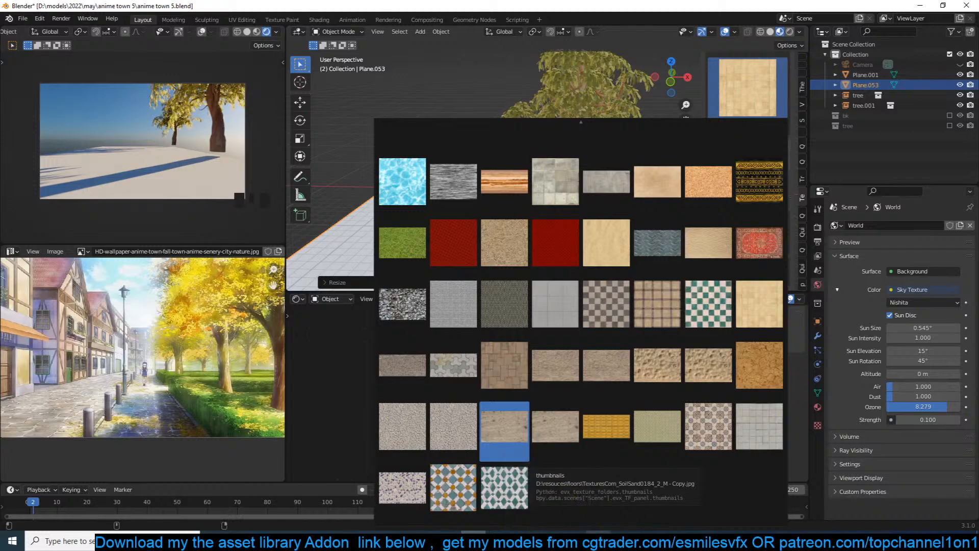
key(Left)
key(Left)
key(Left)
key(Left)
key(Left)
key(Left)
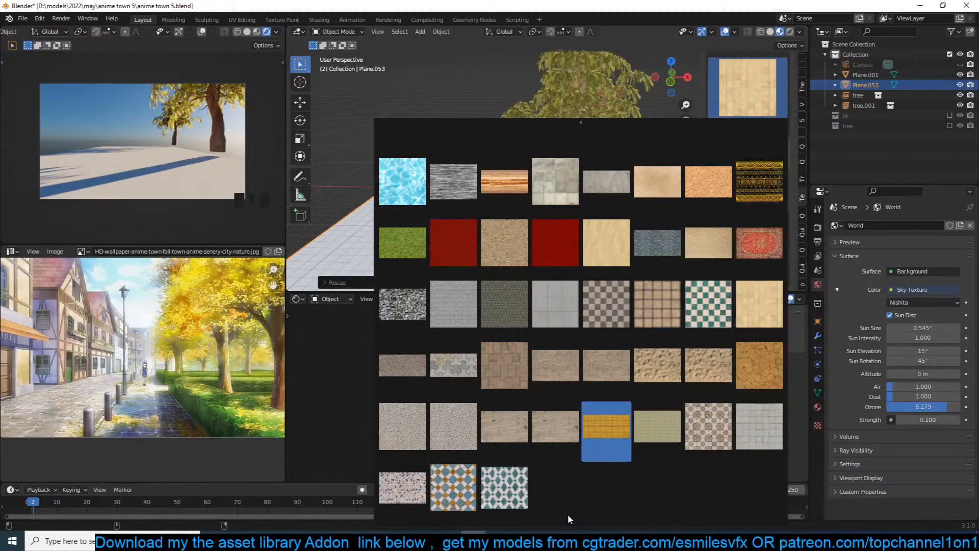
key(Right)
key(Right)
key(Right)
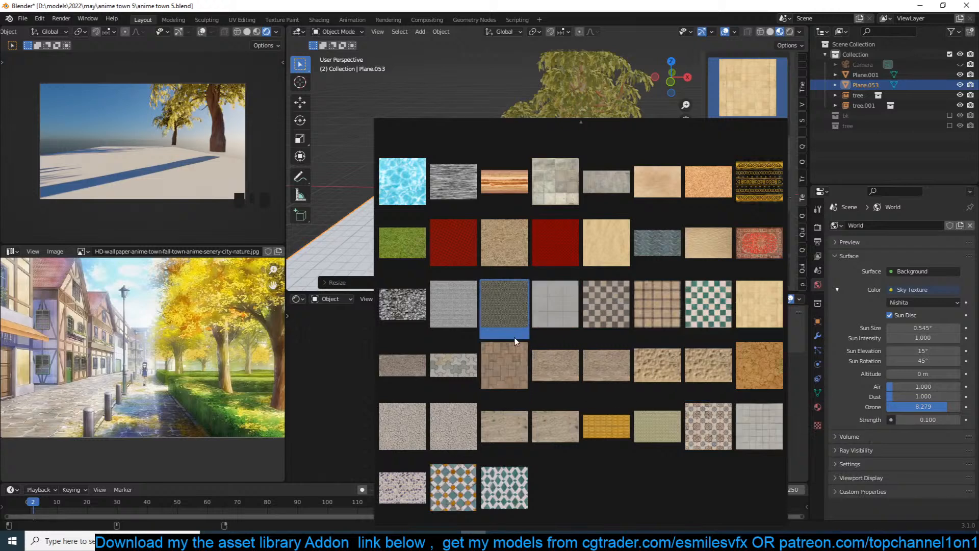
click(502, 369)
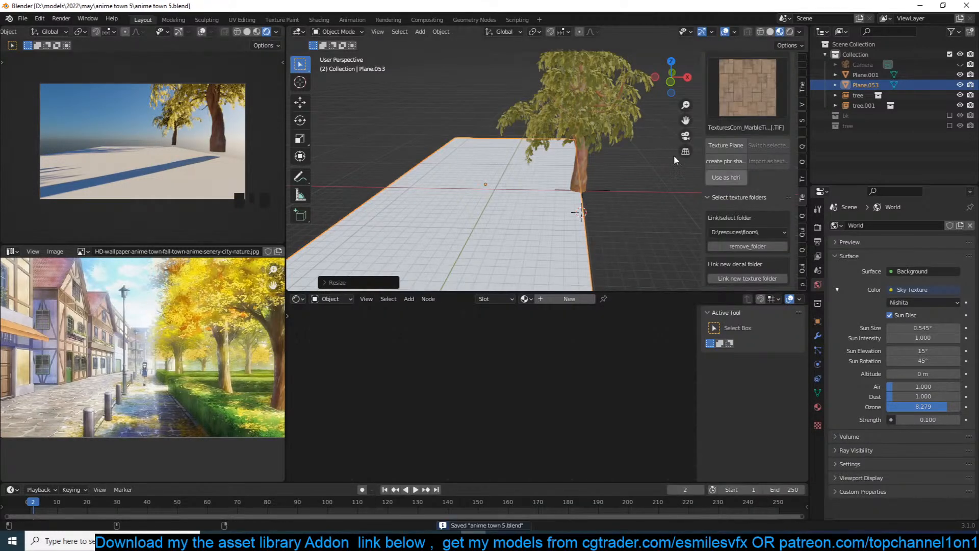
click(732, 161)
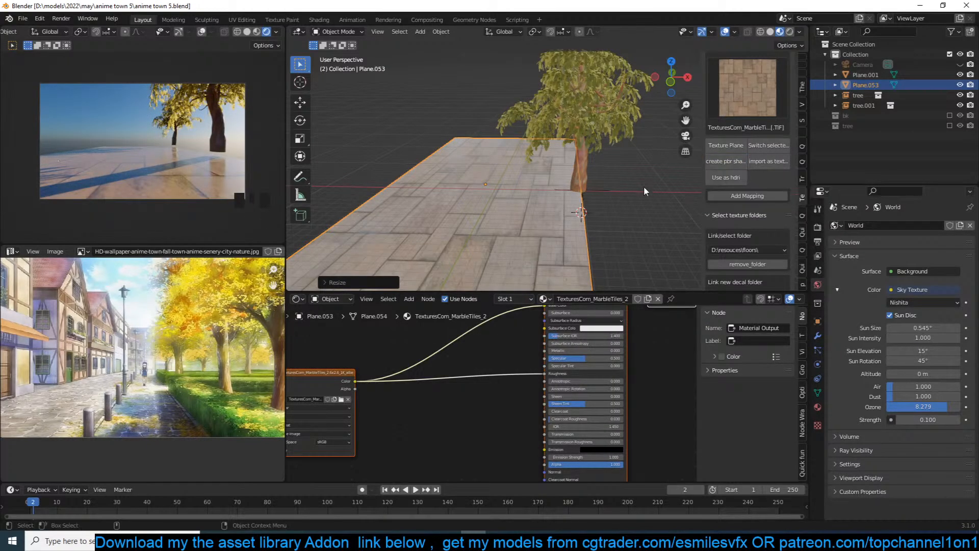
Apply the ground plane's object transform and unwrap the UVs of its whole mesh.
key(ctrl+a)
click(641, 205)
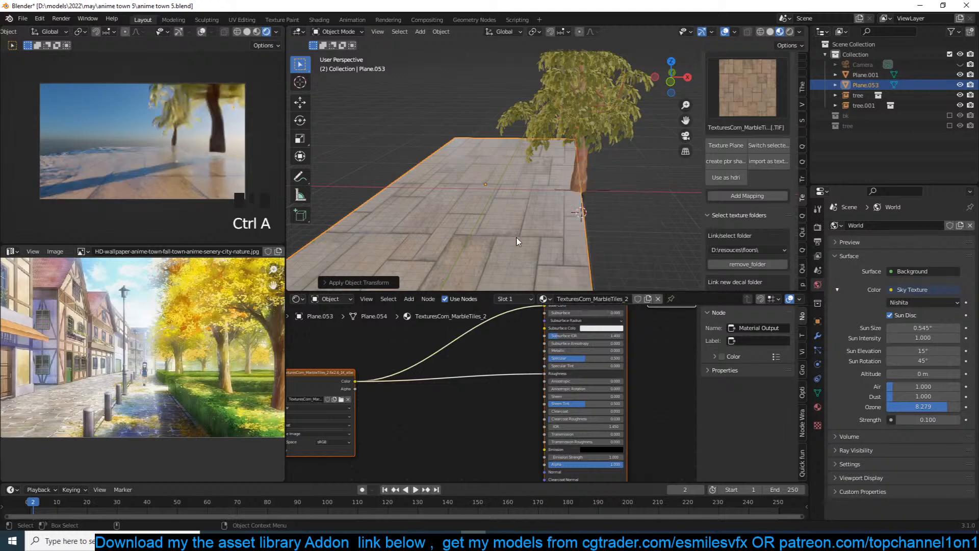
key(Tab)
key(a)
key(u)
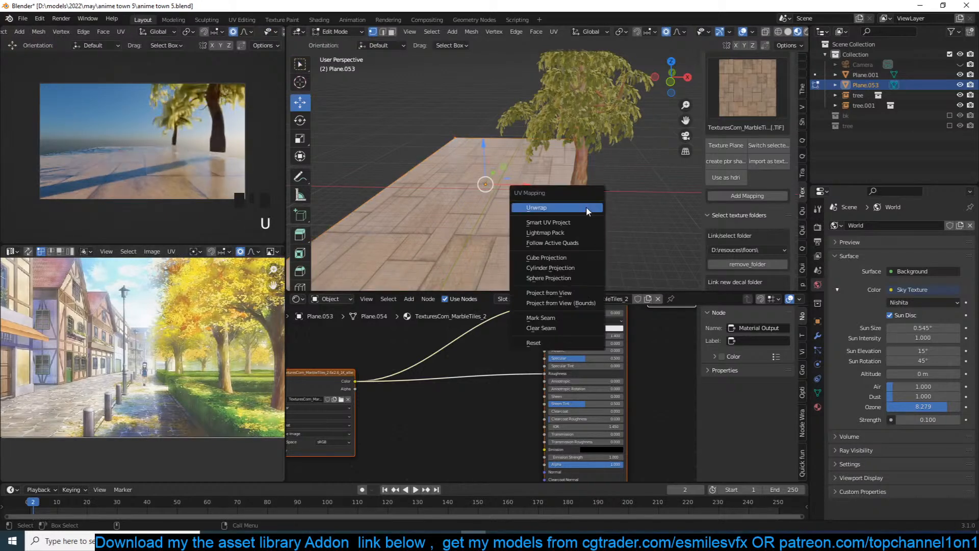
click(585, 206)
key(Tab)
key(ctrl+a)
click(586, 206)
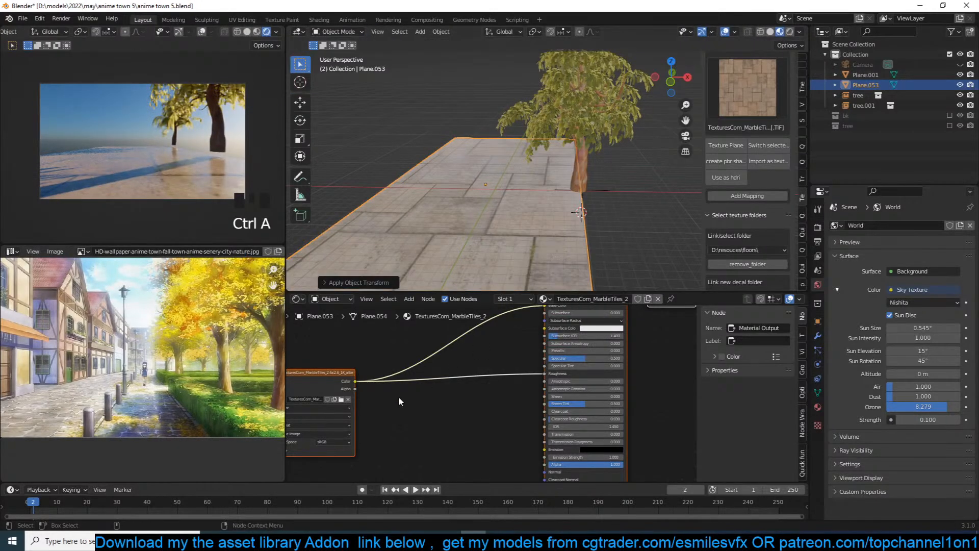
Set the X, Y and Z scale of the tile material's Mapping node to 5.4 and save the file.
middle_drag(399, 397, 656, 373)
middle_drag(368, 417, 496, 380)
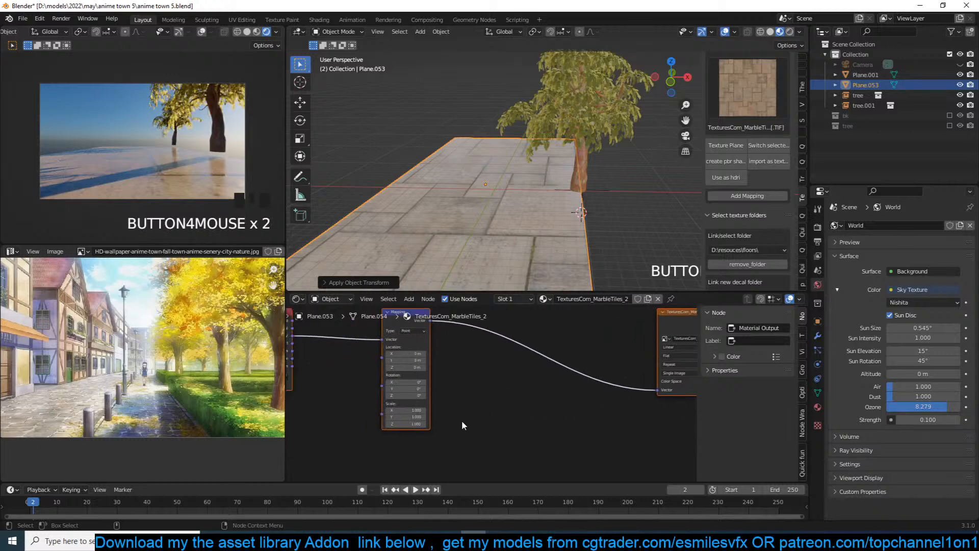
click(471, 395)
scroll(479, 394, down, 5)
key(ctrl+s)
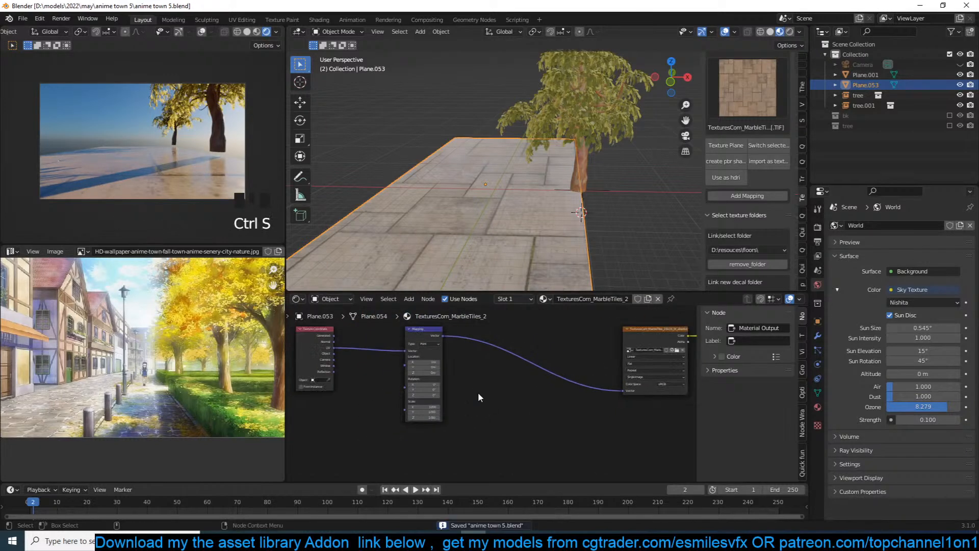
drag(429, 407, 498, 418)
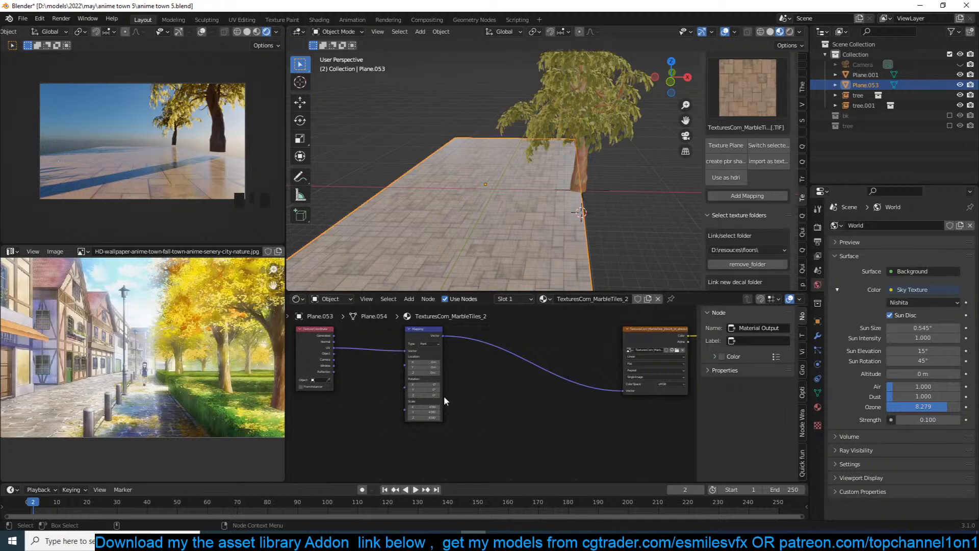
scroll(455, 385, up, 5)
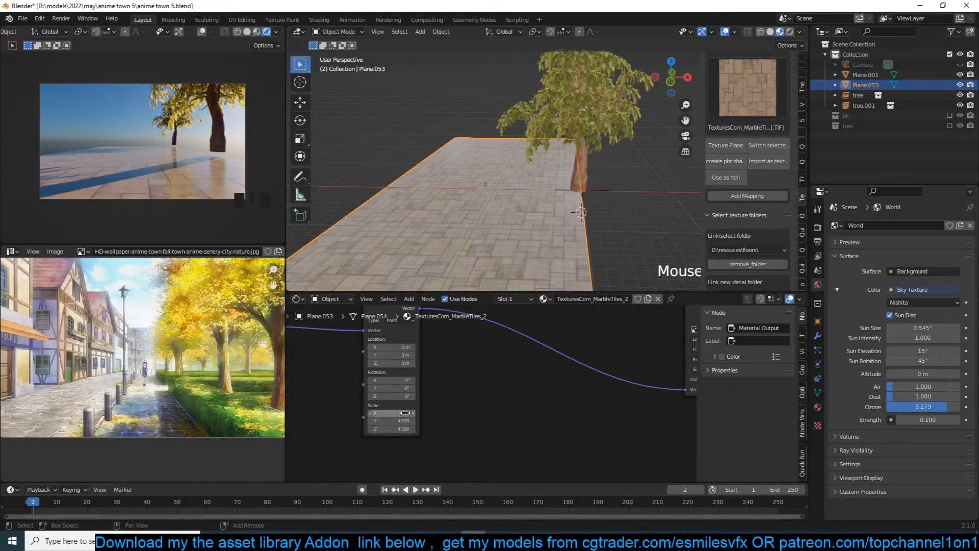
drag(406, 414, 446, 429)
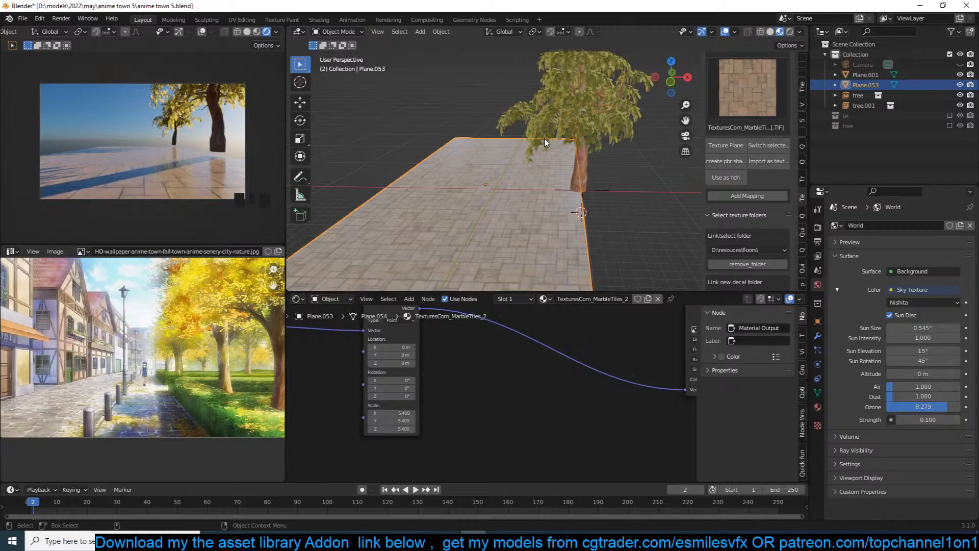
key(ctrl+s)
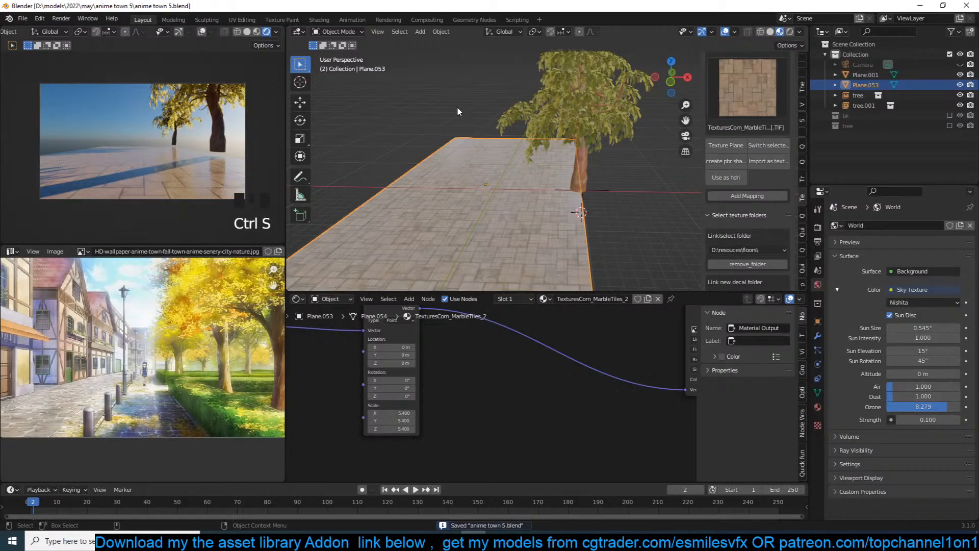
Pause the rendered camera preview and save the file.
scroll(271, 33, down, 2)
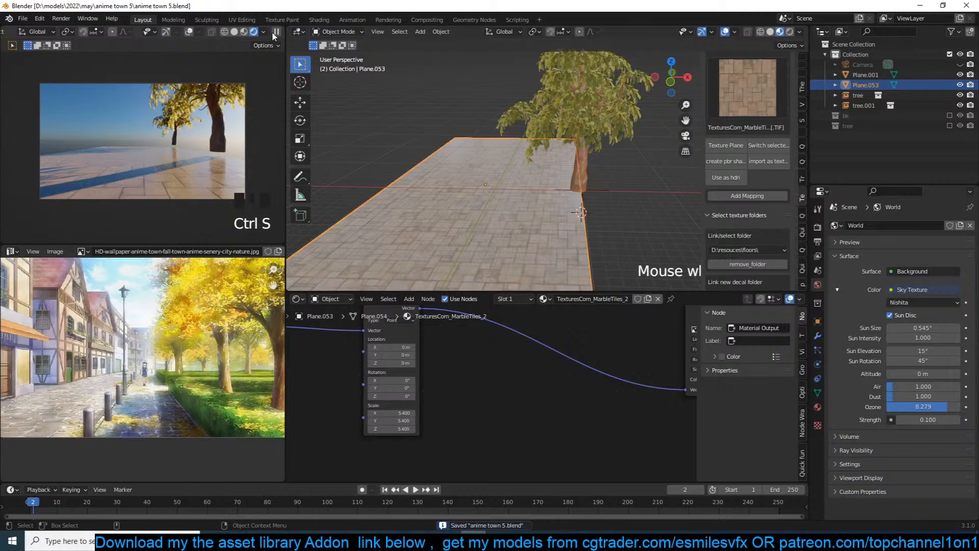
click(271, 32)
key(ctrl+s)
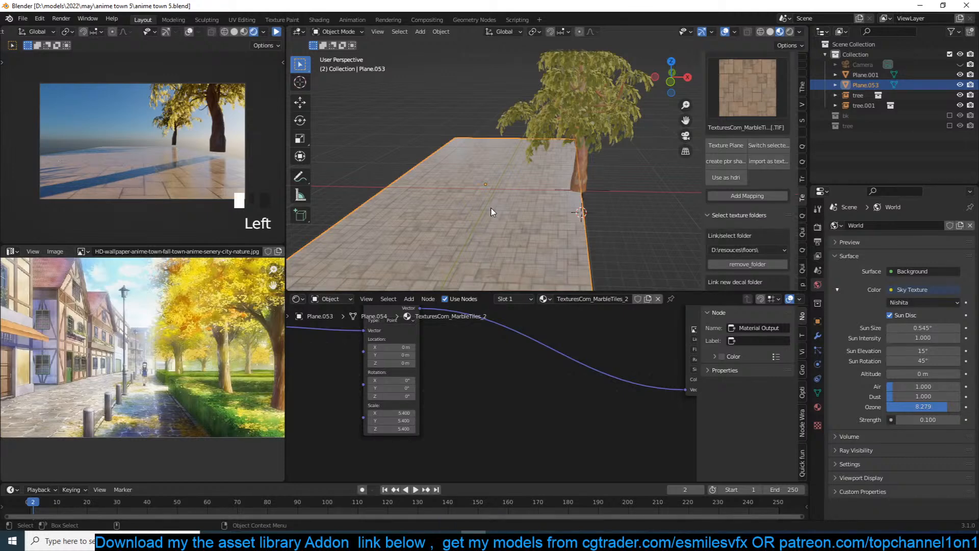
Examine the tiled ground's paving pattern up close and from several angles, saving the file meanwhile.
scroll(503, 203, up, 1)
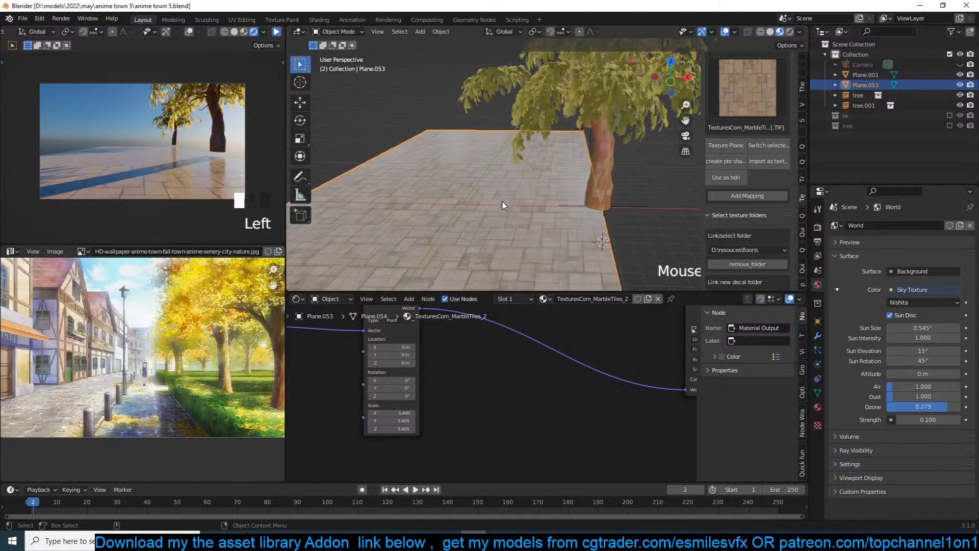
scroll(529, 190, up, 1)
scroll(553, 176, up, 2)
middle_drag(542, 181, 587, 137)
key(ctrl+s)
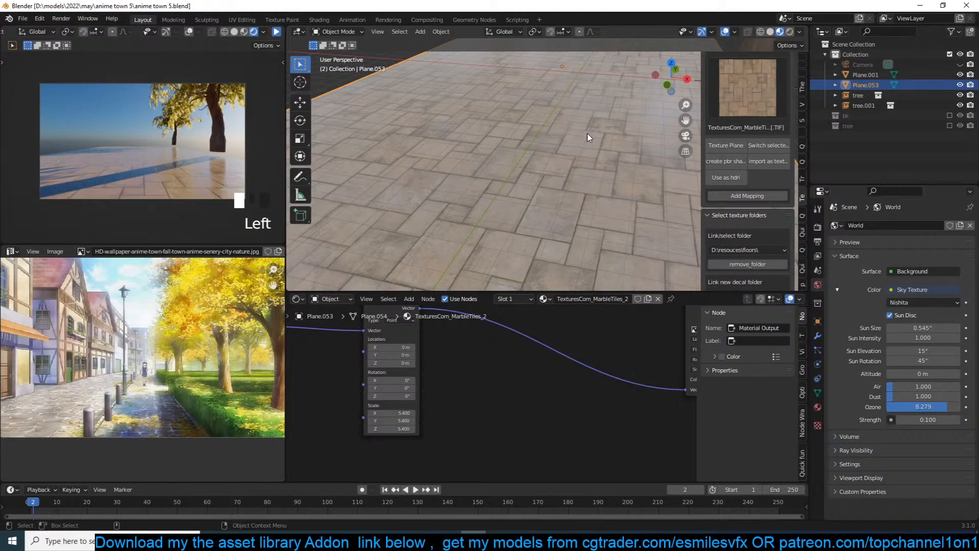
scroll(575, 151, down, 4)
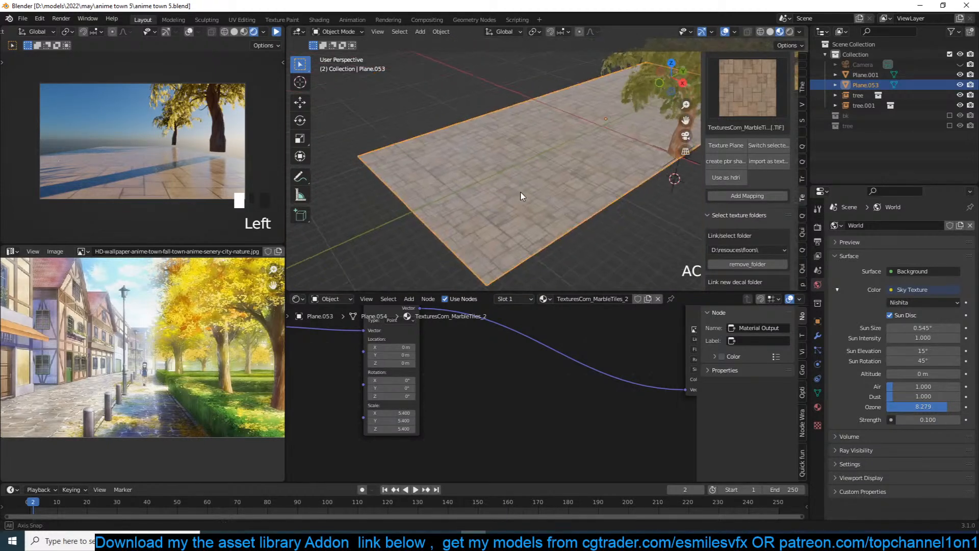
scroll(574, 151, up, 4)
middle_drag(575, 153, 582, 168)
Move the tile image texture node next to the Mapping node and show the ground from the top.
scroll(546, 390, down, 5)
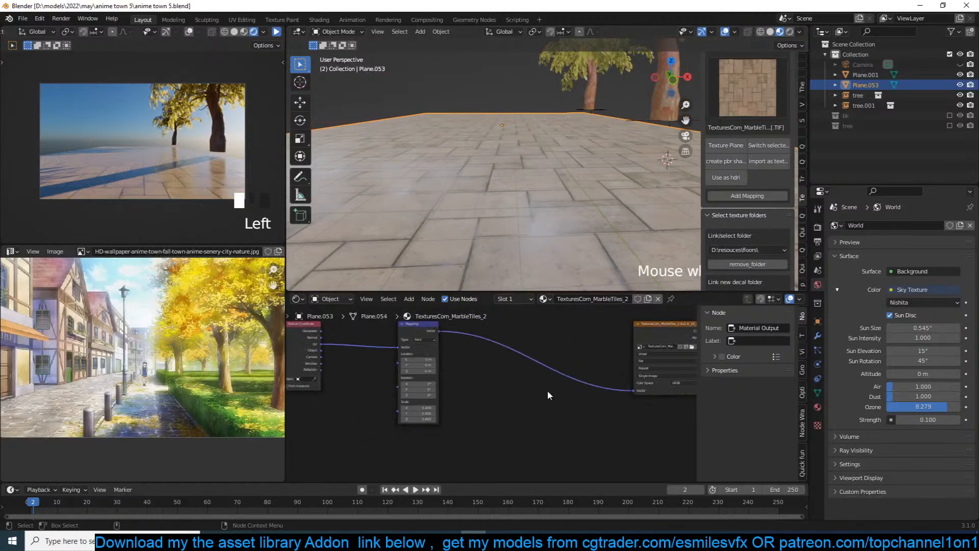
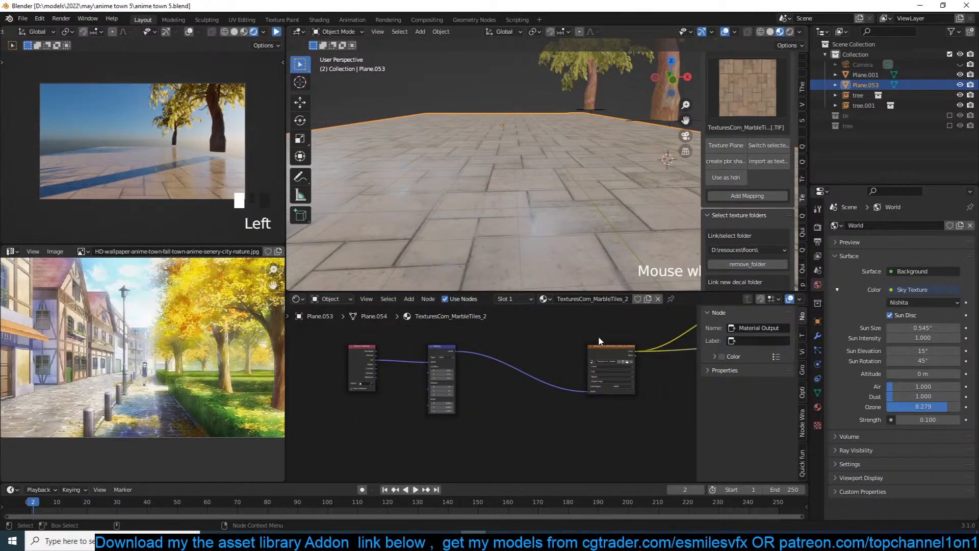
drag(600, 340, 497, 336)
scroll(485, 198, down, 3)
key(KP_7)
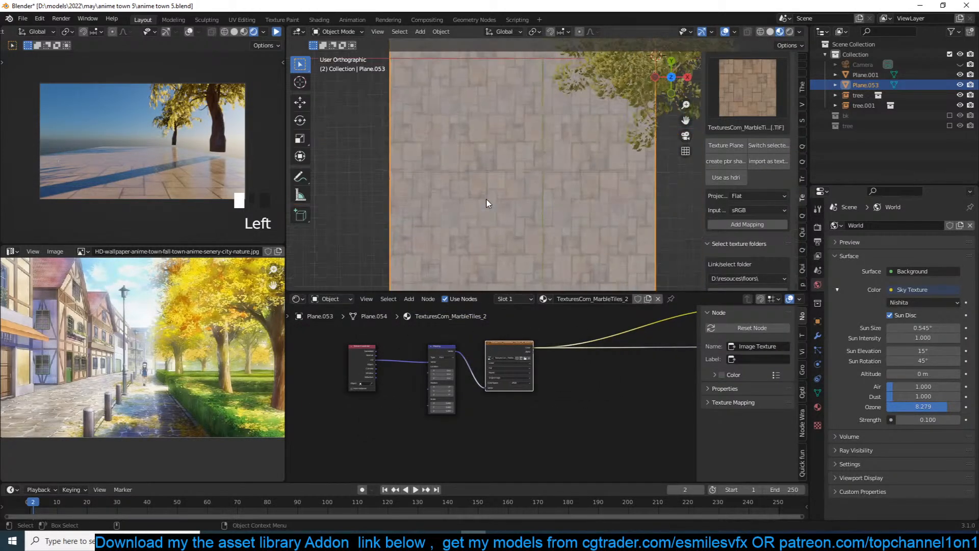
Add a mesh plane on the tiled ground and narrow it along X to approximate one paving stone.
scroll(490, 200, up, 6)
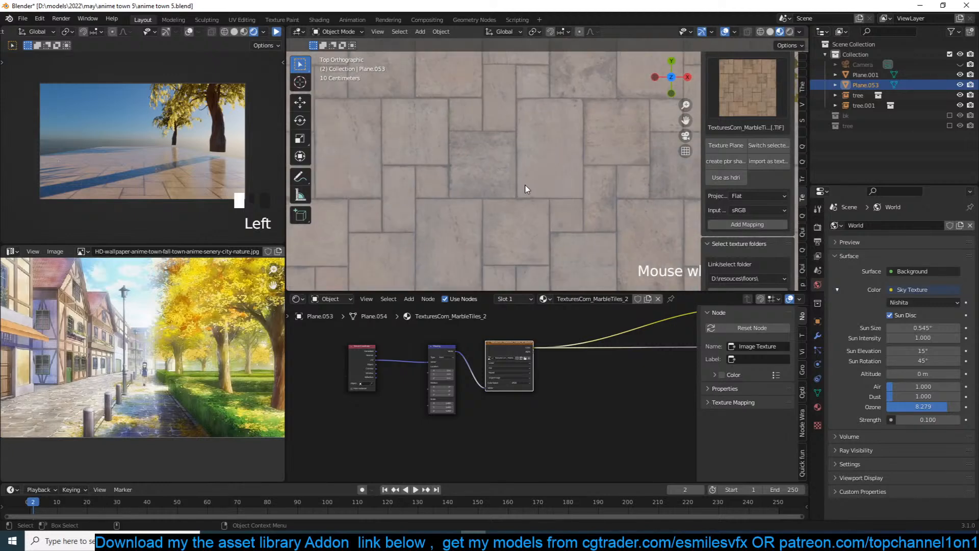
scroll(526, 189, up, 2)
key(Tab)
key(Tab)
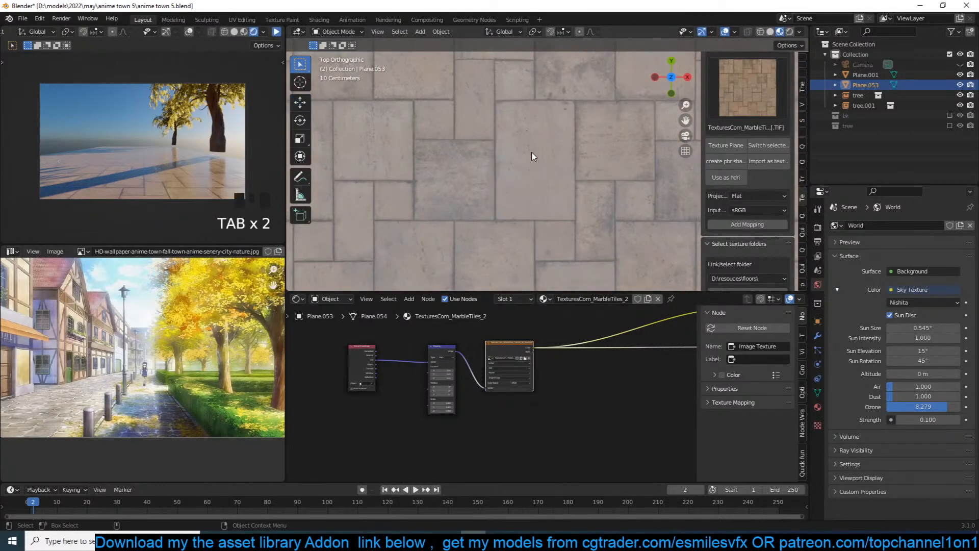
key(shift+a)
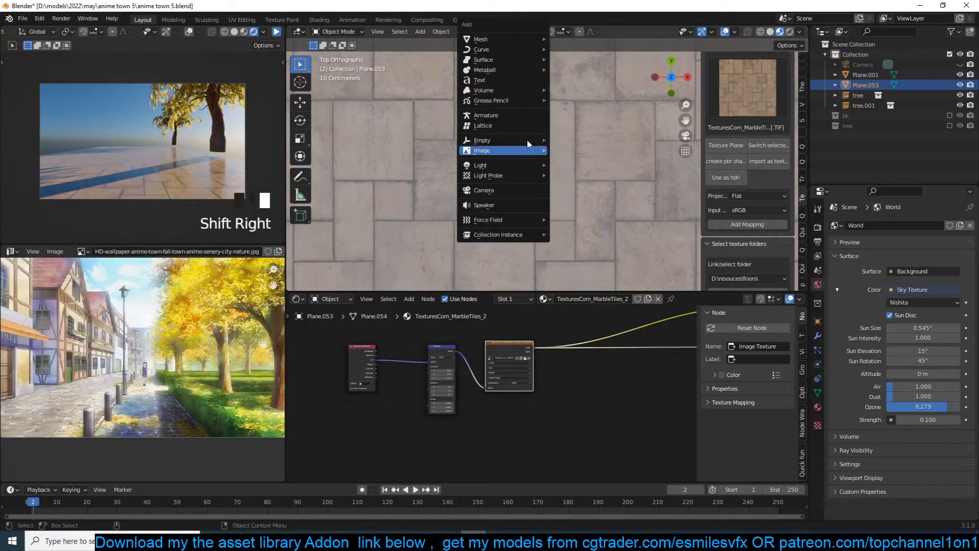
mouse_move(493, 39)
click(569, 40)
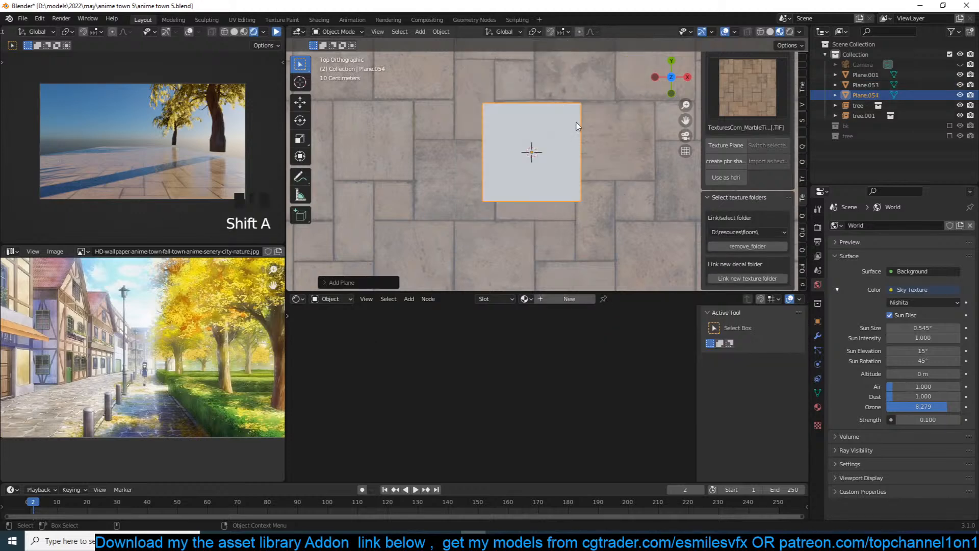
key(s)
key(y)
key(x)
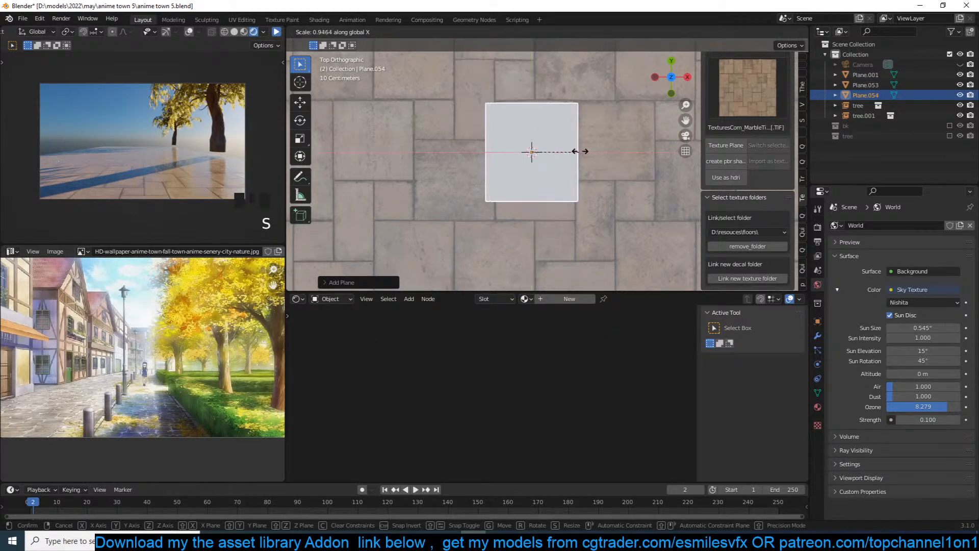
click(573, 161)
scroll(573, 173, down, 3)
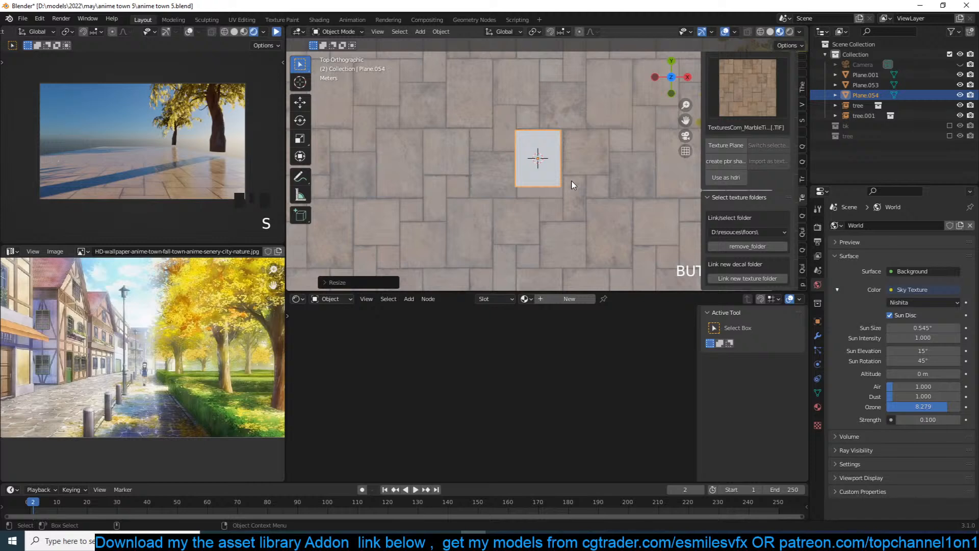
scroll(573, 183, down, 5)
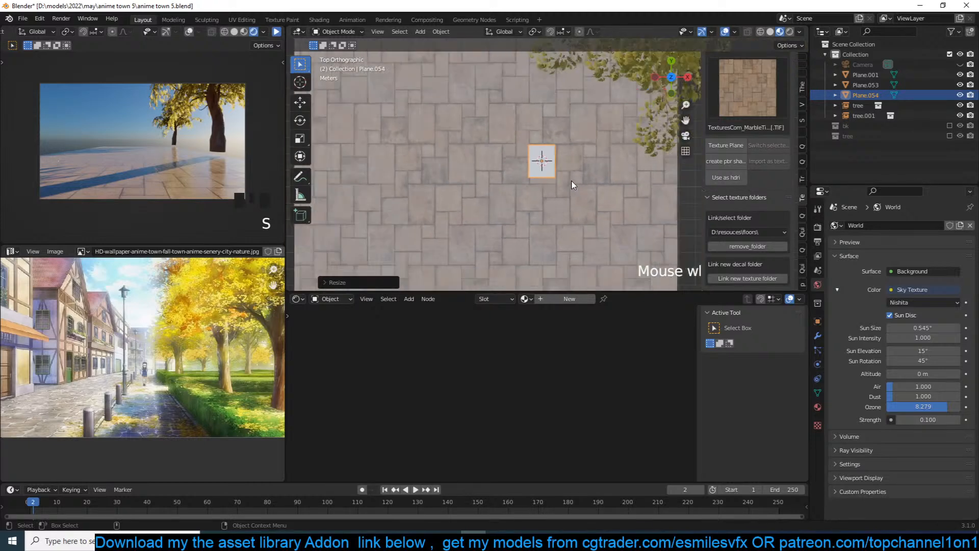
scroll(232, 252, down, 4)
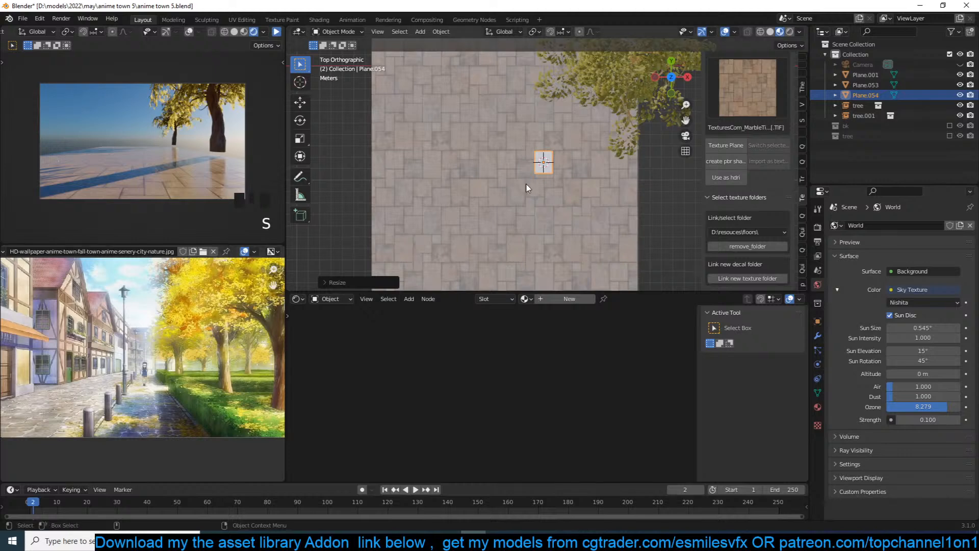
Link the ground plane's tile material to the small new plane.
key(Tab)
key(Tab)
click(509, 192)
key(Tab)
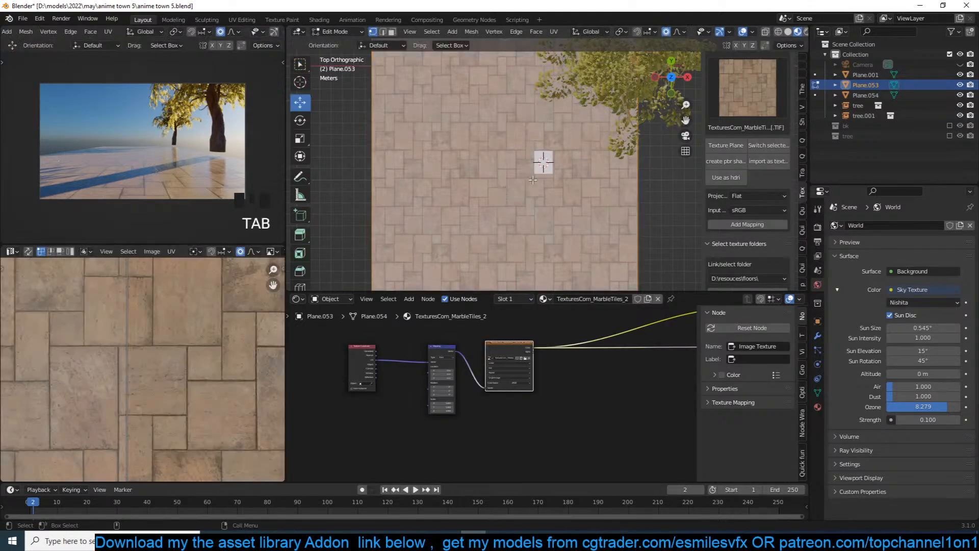
key(Tab)
click(550, 167)
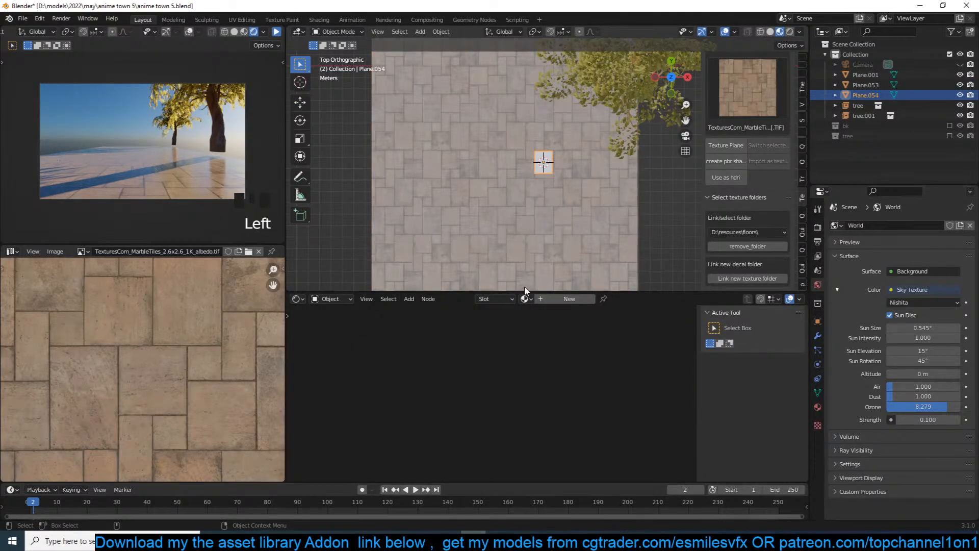
shift+click(534, 246)
key(ctrl+l)
mouse_move(534, 246)
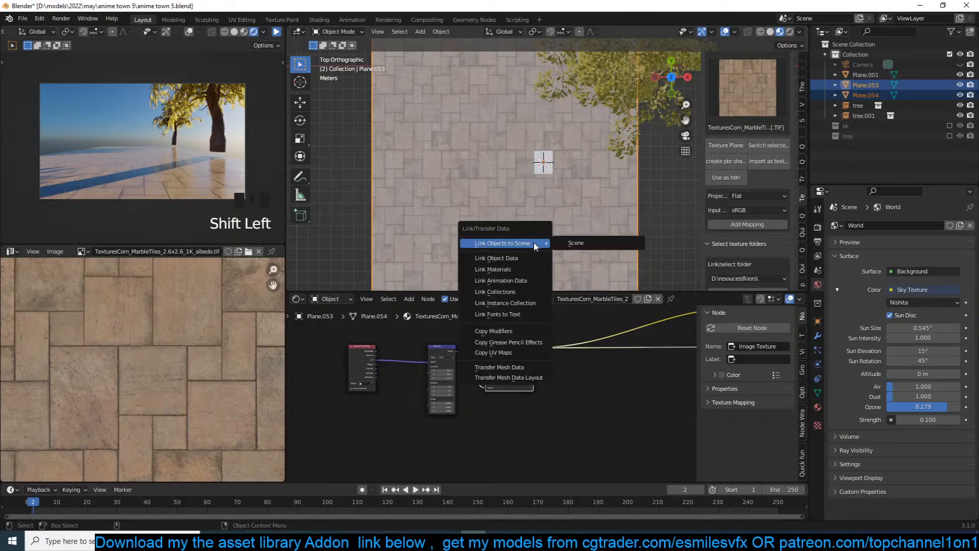
click(537, 269)
Apply the small plane's scale and unwrap its entire mesh.
click(551, 154)
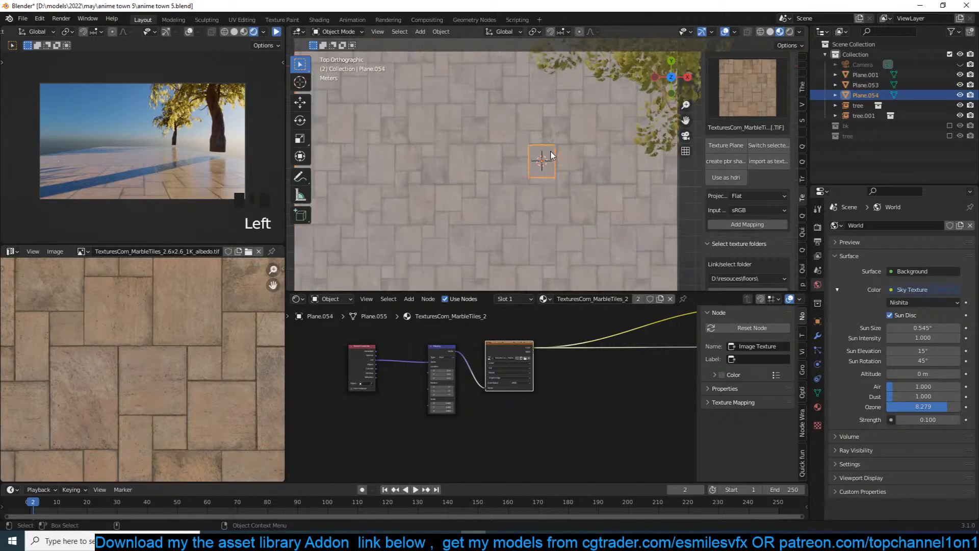
key(ctrl+a)
click(550, 159)
key(Tab)
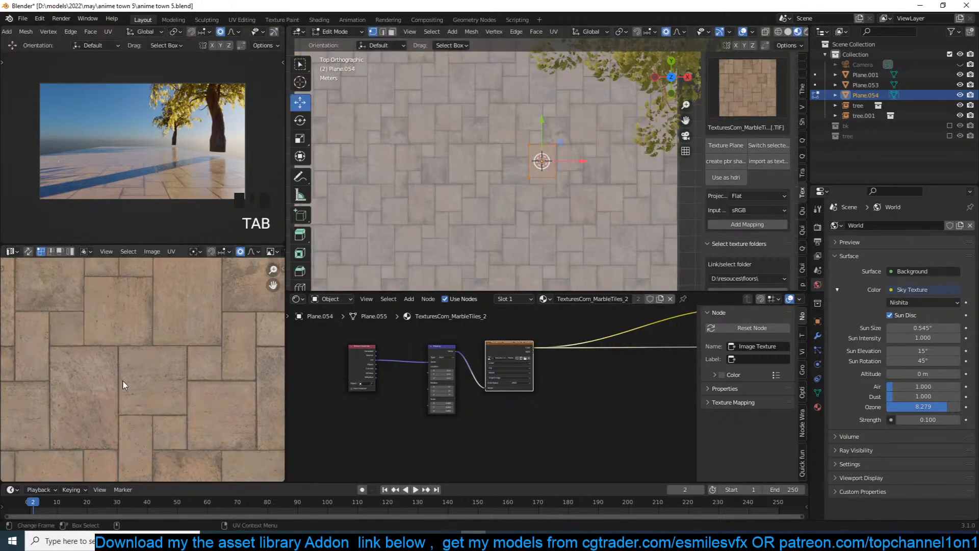
key(a)
key(u)
click(201, 343)
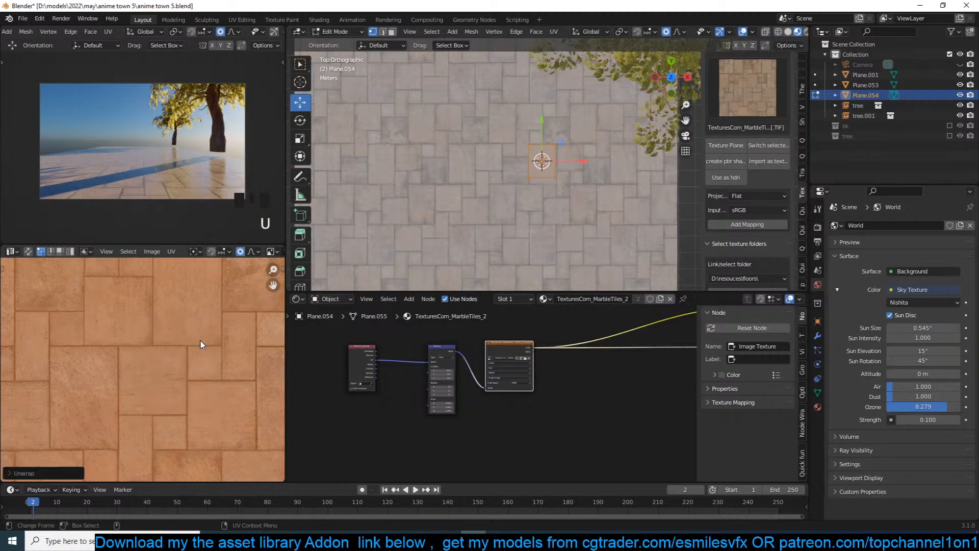
Shrink the small plane's UV island to about the size of one stone in the tile image.
scroll(203, 349, down, 3)
key(s)
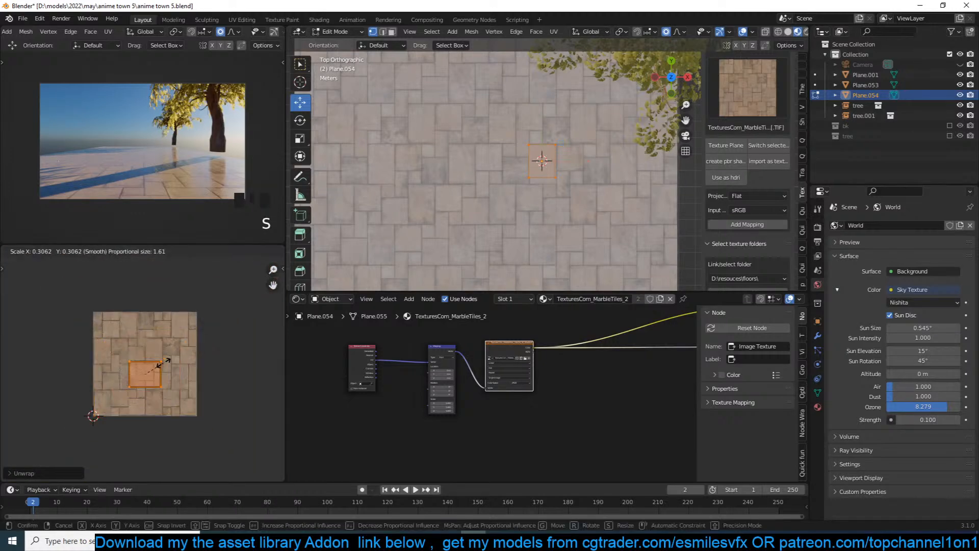
click(168, 367)
scroll(172, 368, up, 3)
scroll(189, 365, up, 2)
key(s)
click(184, 367)
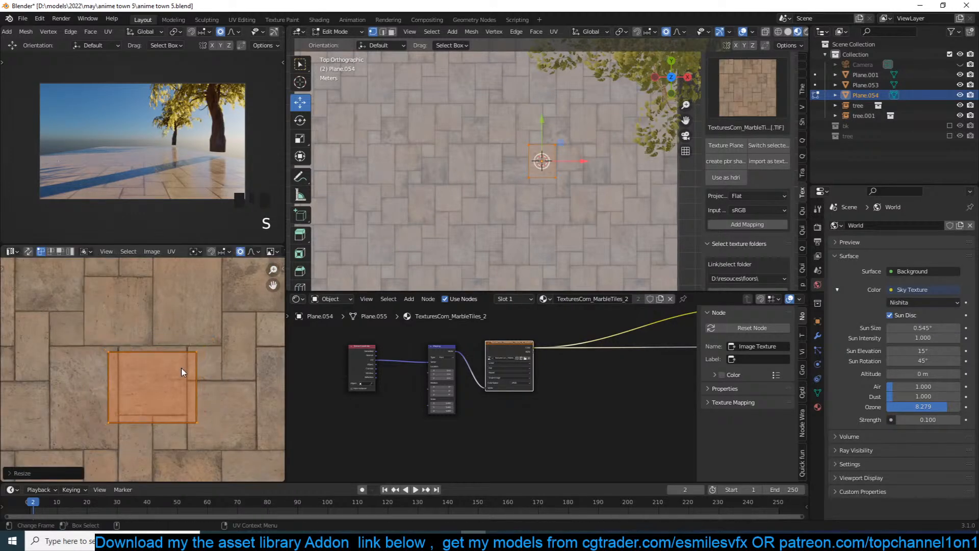
Move the UV island onto the central stone, narrow it along X and scale it slightly to fit the joints.
scroll(184, 373, up, 5)
key(g)
click(182, 357)
key(s)
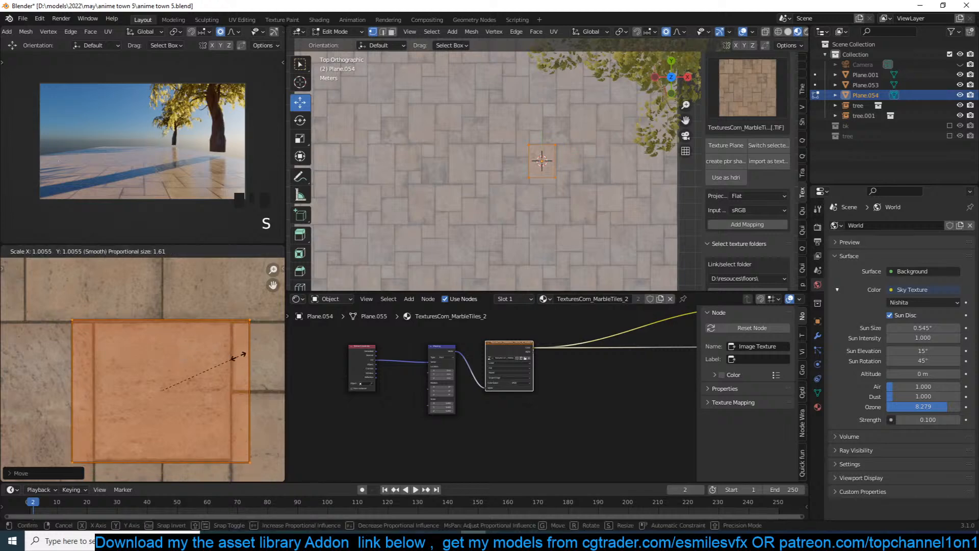
key(x)
click(216, 357)
key(g)
click(218, 359)
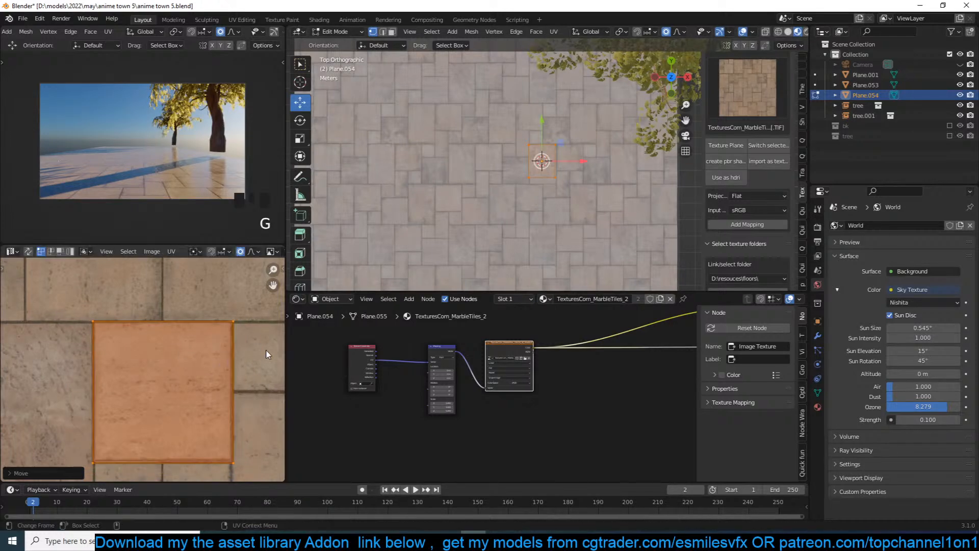
scroll(544, 169, up, 3)
scroll(526, 227, up, 5)
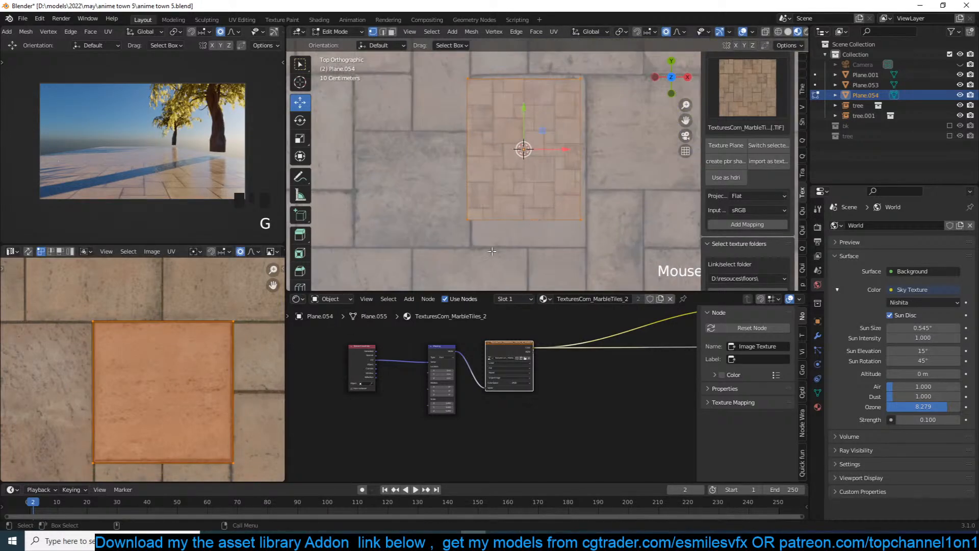
scroll(396, 375, up, 2)
key(s)
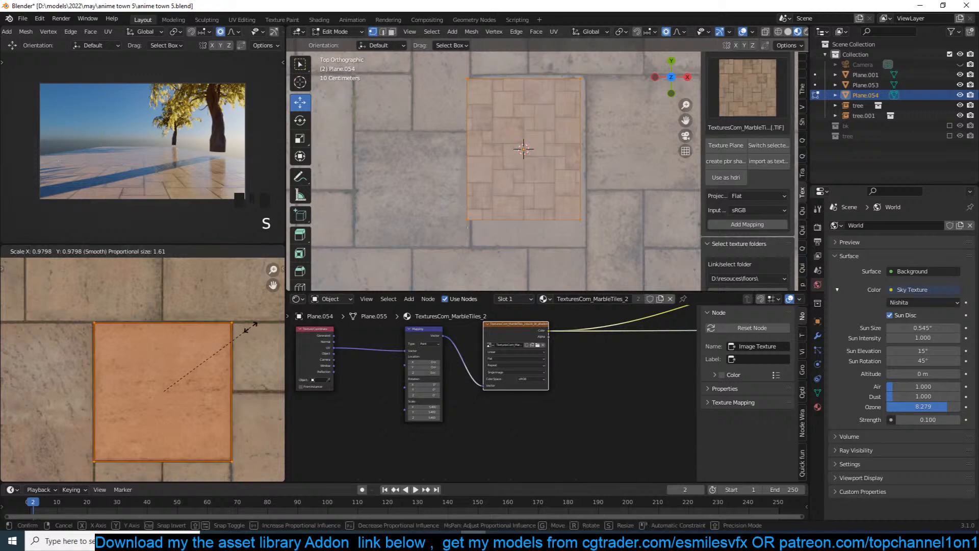
click(253, 326)
Leave mesh editing and move the small plane slightly above the tiled ground.
middle_drag(510, 163, 530, 120)
key(Tab)
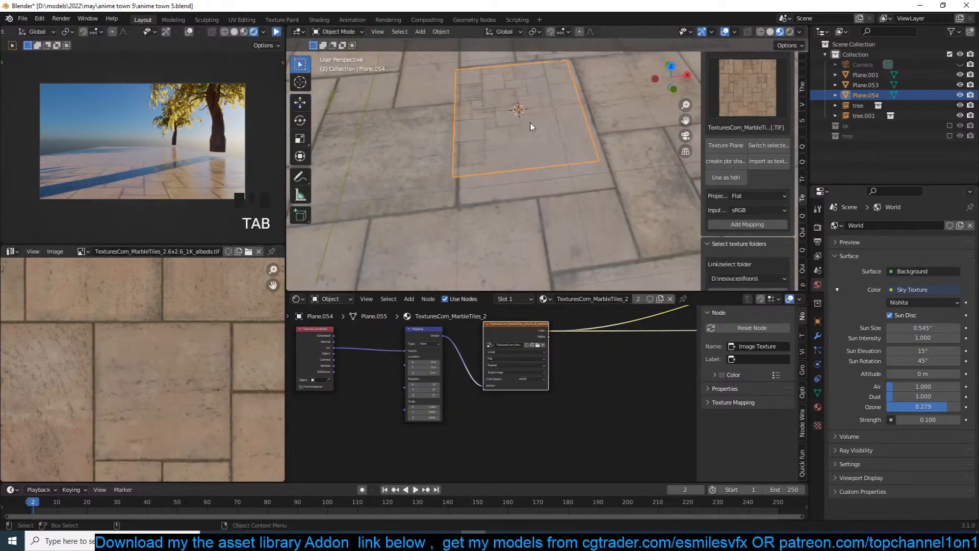
right_click(532, 134)
key(g)
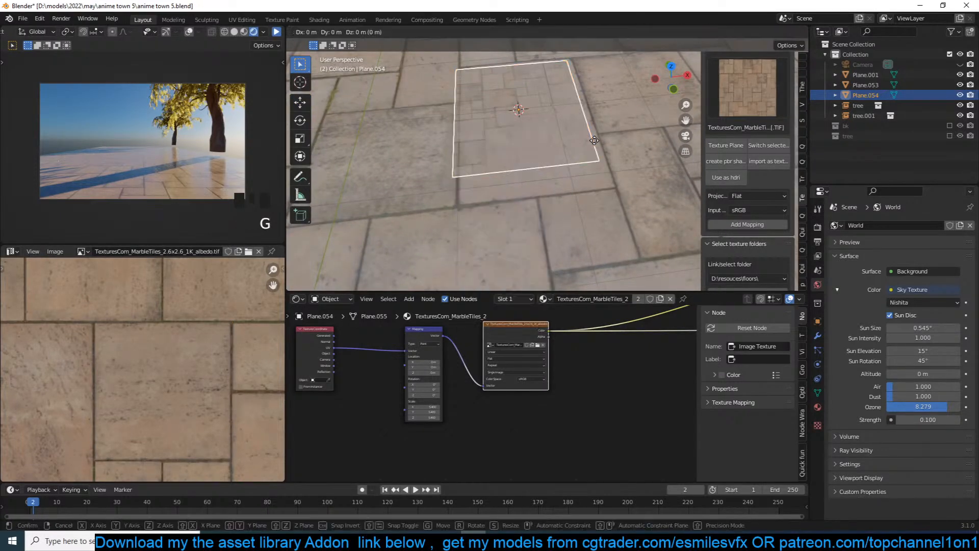
click(591, 131)
Assign the TexturesCom_MarbleTiles_2.001 material to the small plane.
scroll(576, 366, down, 1)
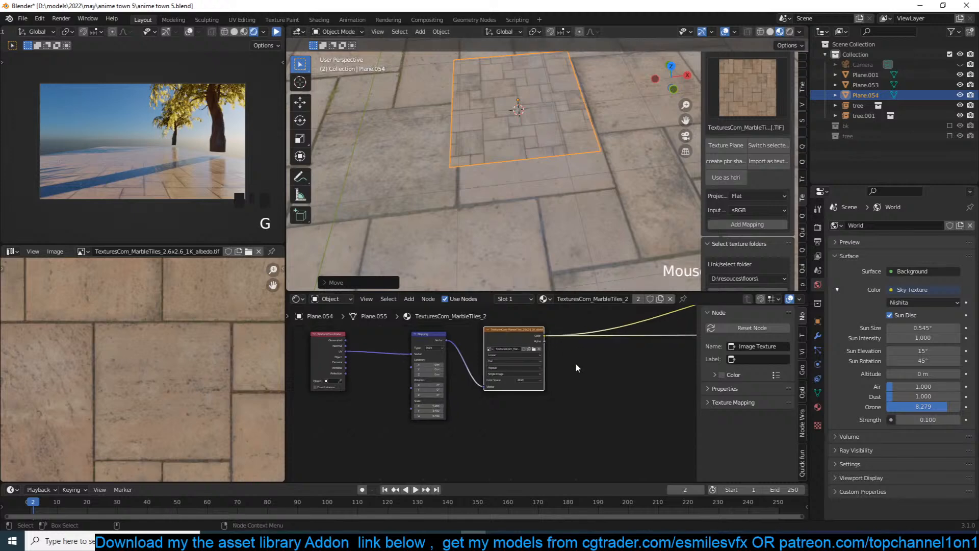
middle_drag(576, 366, 588, 390)
scroll(588, 390, up, 5)
scroll(527, 370, up, 4)
middle_drag(365, 372, 485, 373)
scroll(528, 370, down, 1)
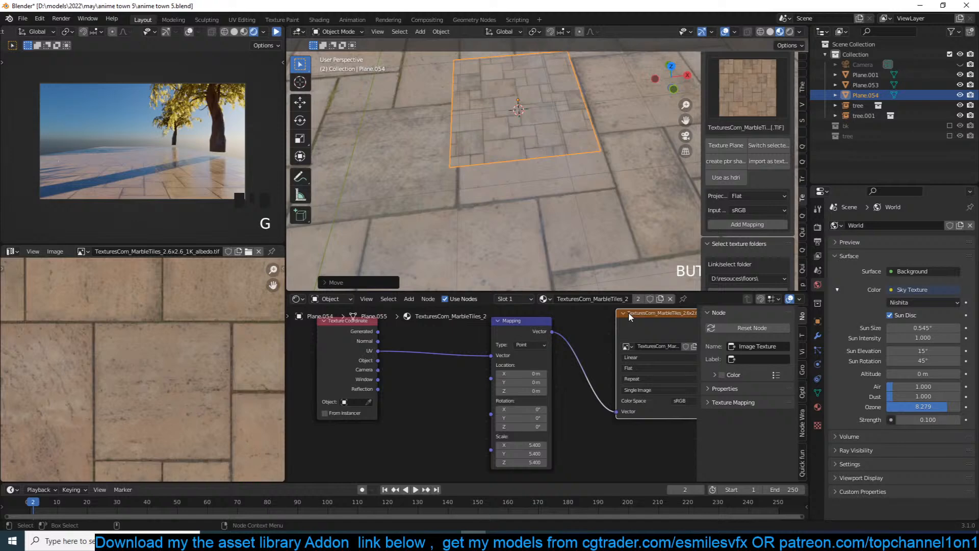
click(545, 299)
click(562, 338)
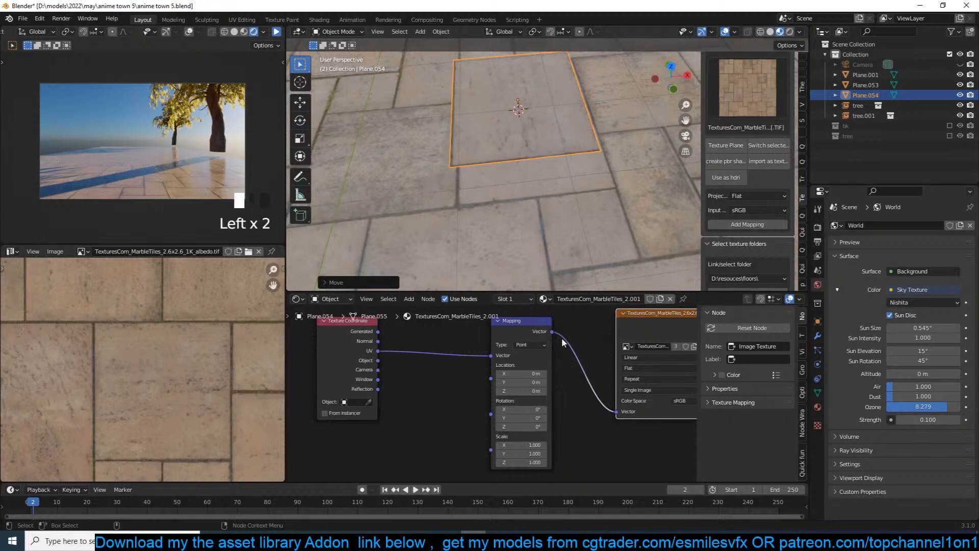
key(Tab)
key(Tab)
key(Tab)
key(Tab)
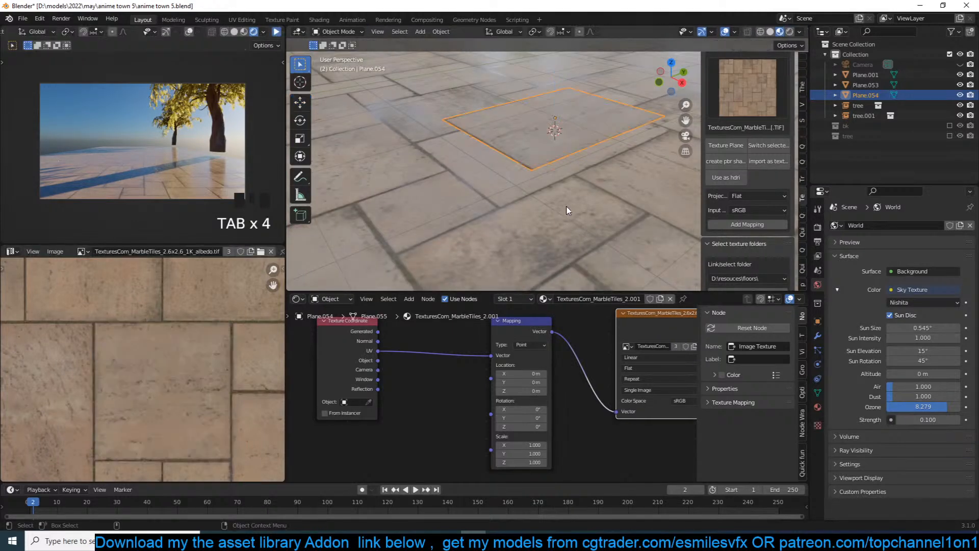
Add a Solidify modifier to the small plane with a thickness of 0.15 m.
click(818, 335)
click(904, 225)
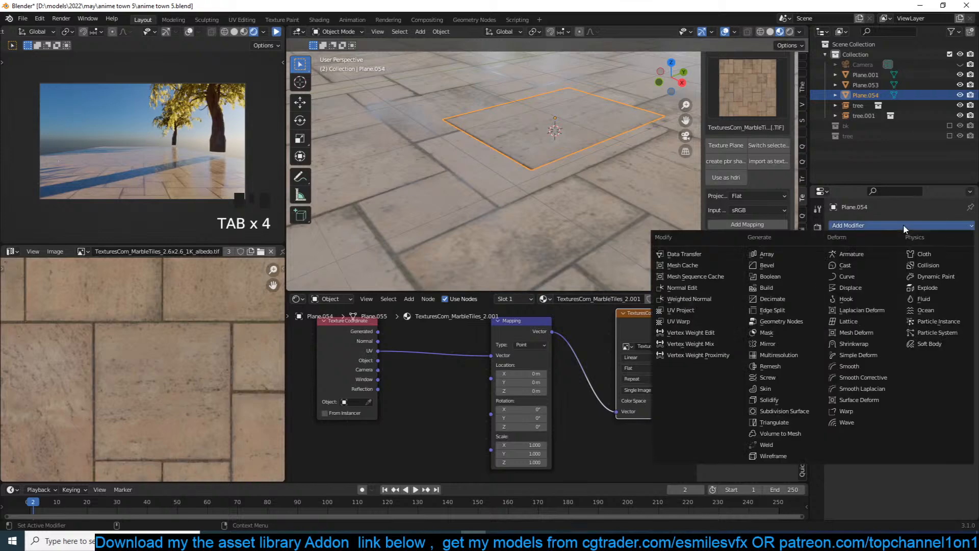
click(779, 397)
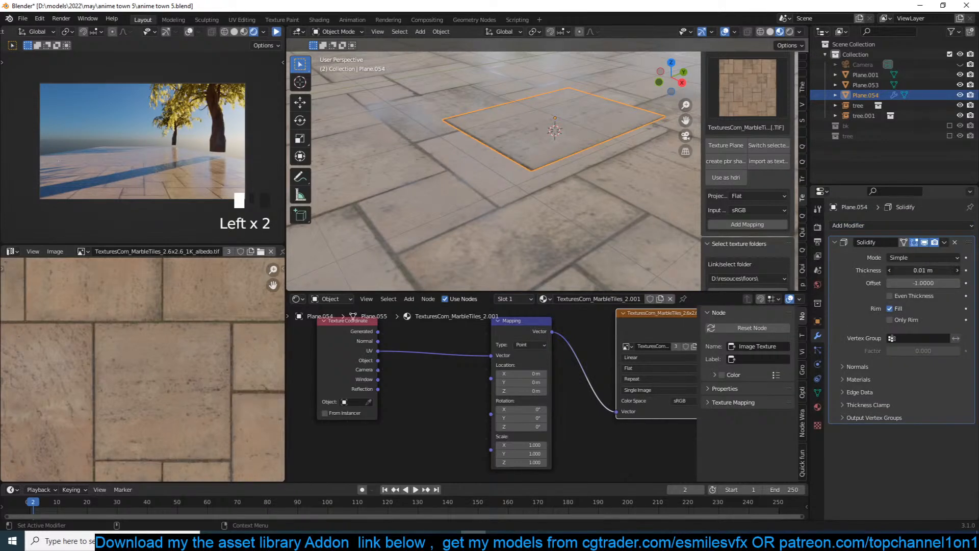
drag(920, 270, 948, 271)
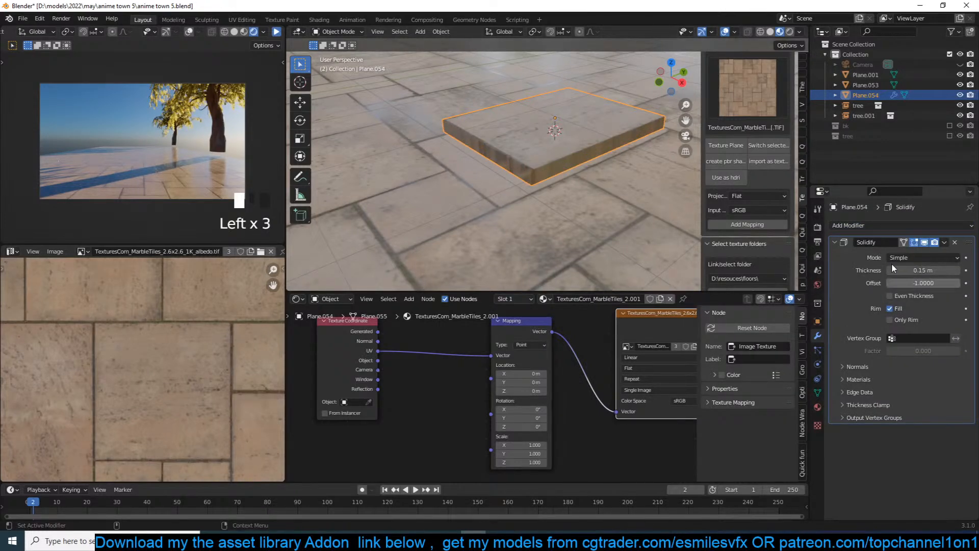
Add a Bevel modifier to the paving slab with an amount of 0.016 m.
drag(869, 219, 772, 262)
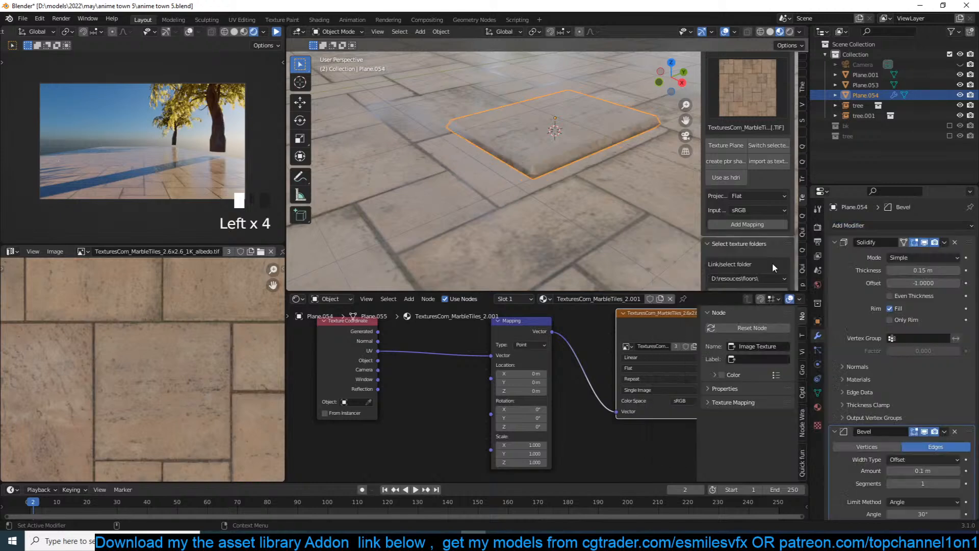
click(839, 242)
shift+drag(923, 296, 897, 295)
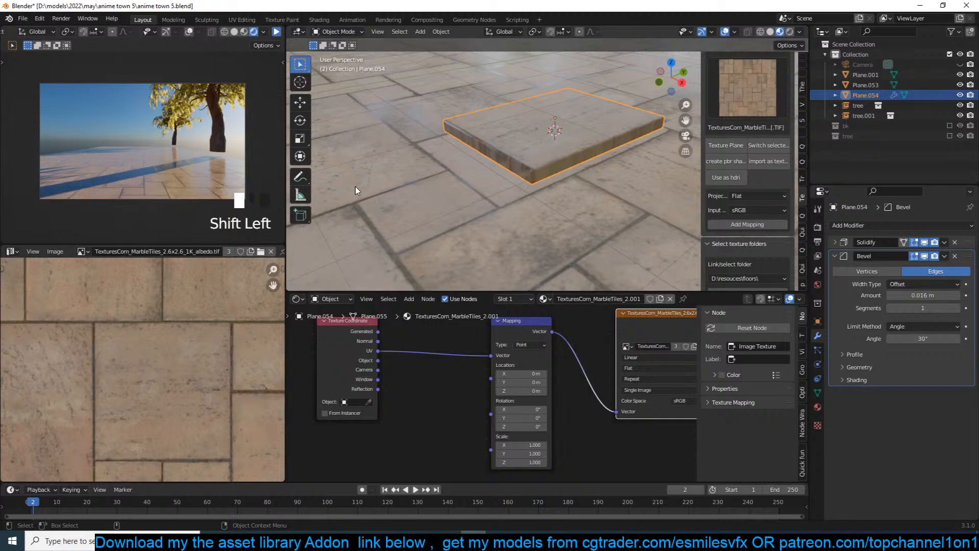
In mesh editing, duplicate the slab's face and place the copy directly beside the original along the X axis.
key(KP_7)
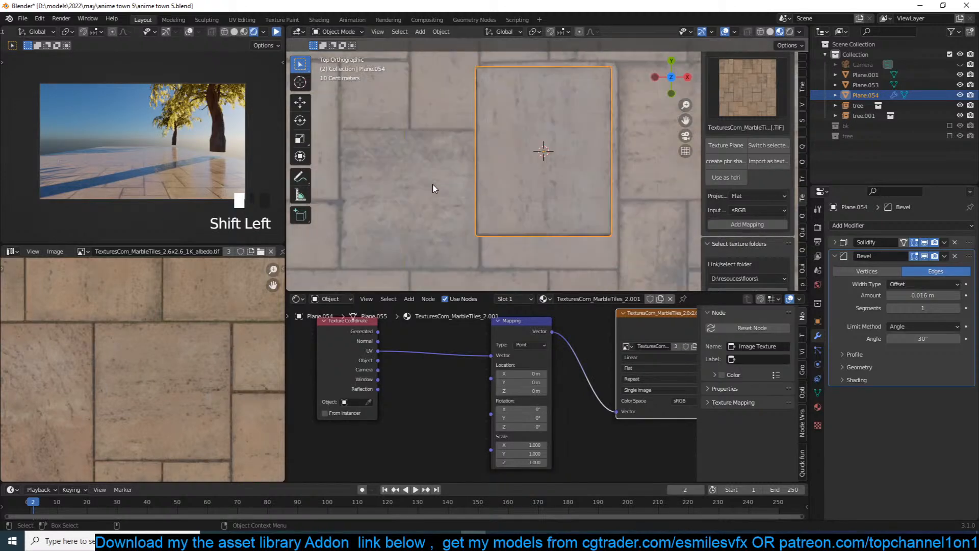
scroll(454, 192, down, 1)
key(g)
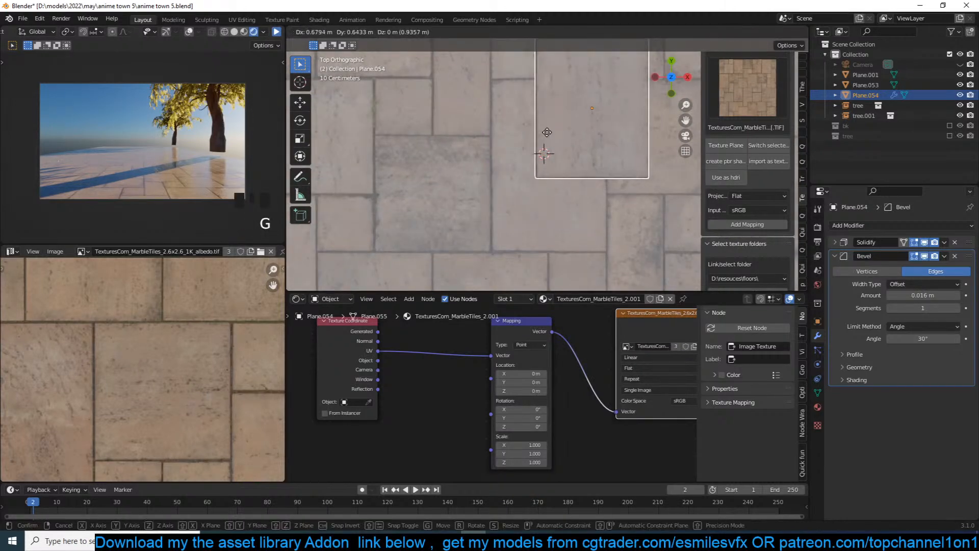
right_click(544, 148)
key(Tab)
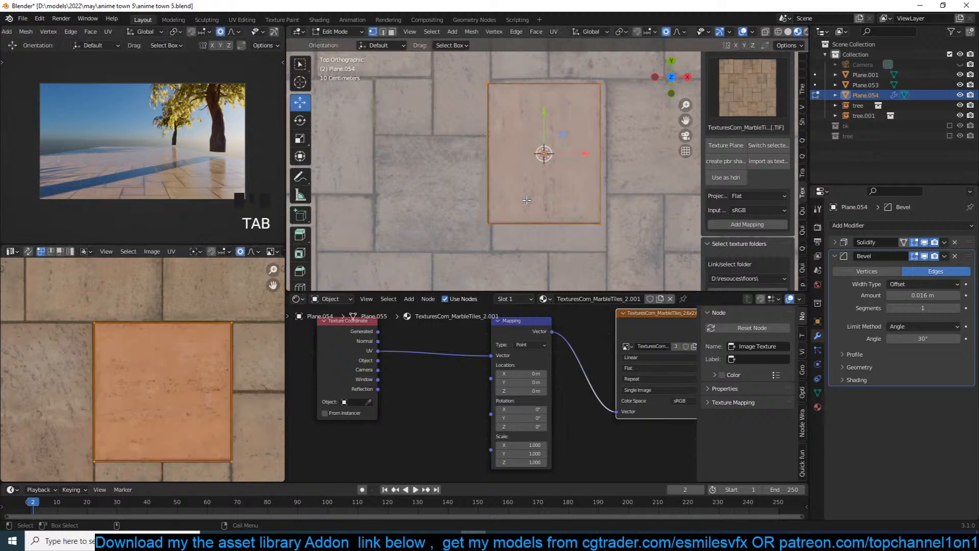
scroll(166, 398, down, 3)
shift+middle_drag(543, 175, 478, 190)
key(shift+d)
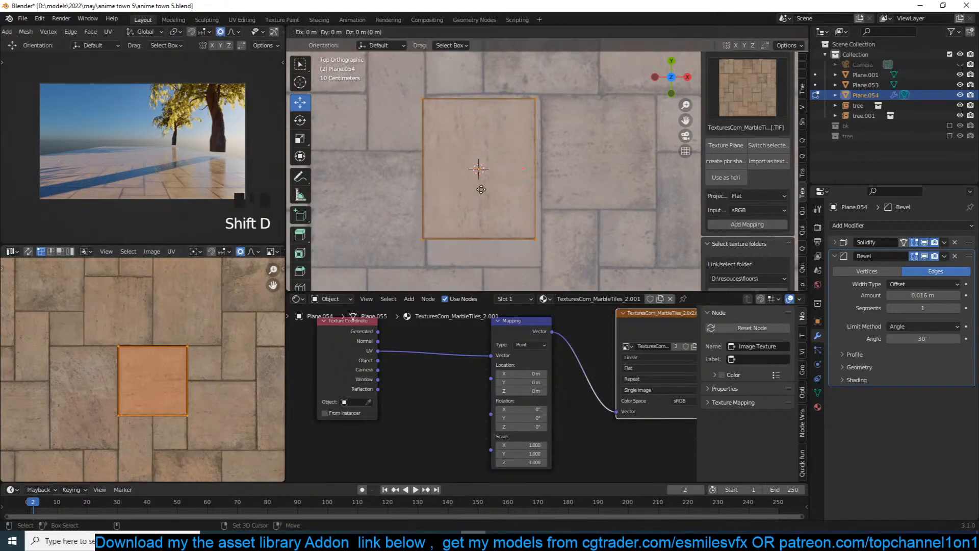
key(x)
click(594, 189)
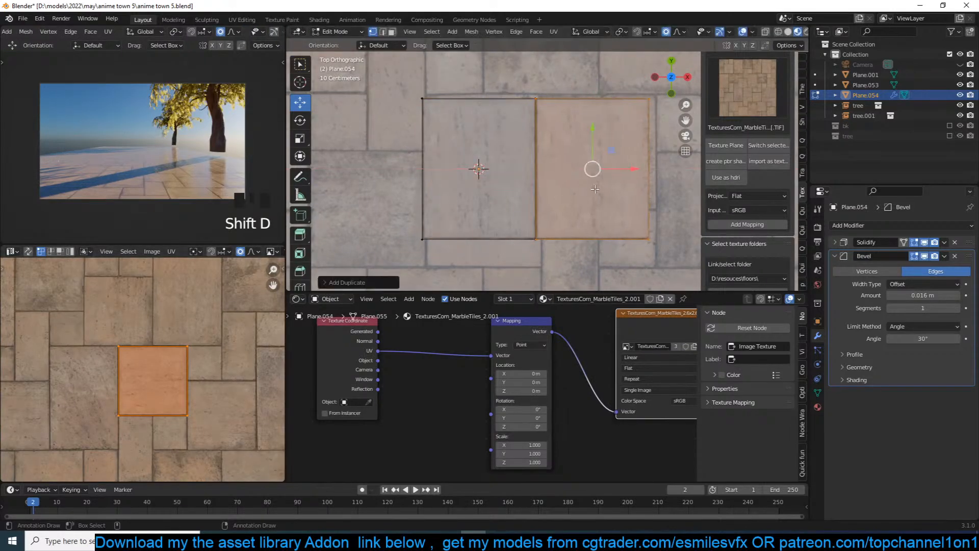
Move the copied slab's UVs to a different area of the tile texture and stretch them vertically into a tall rectangle.
key(g)
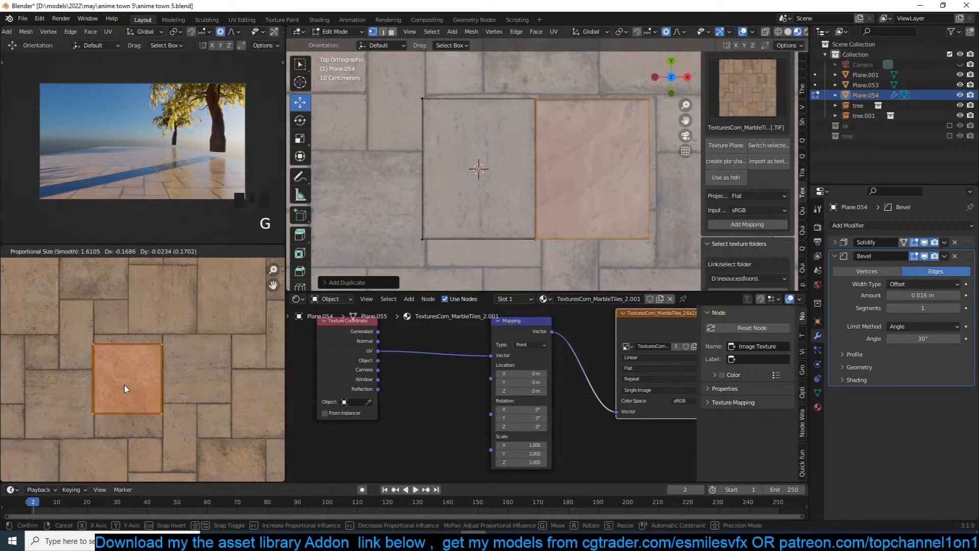
click(125, 389)
key(s)
click(131, 411)
key(g)
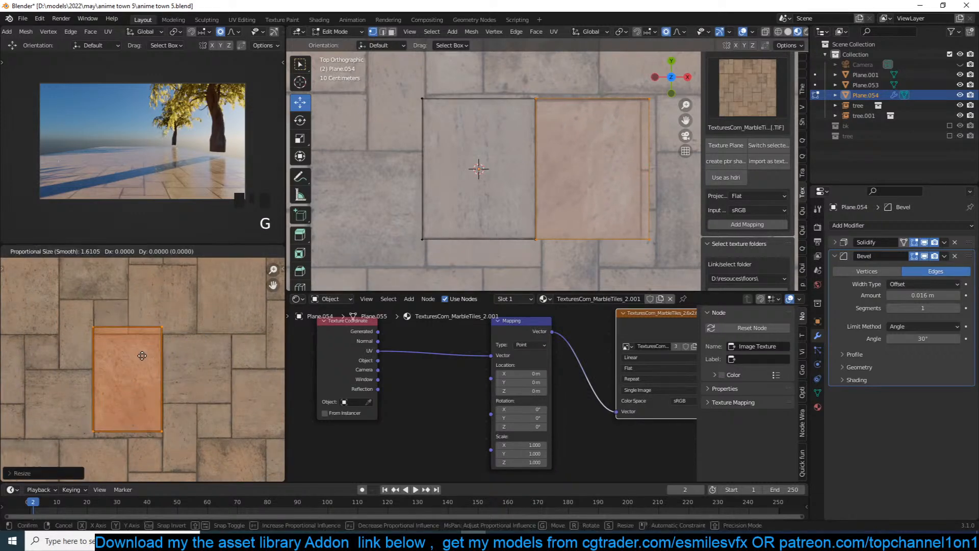
click(142, 360)
Turn off proportional editing, shrink the copied slab to about half its Y length, and move it about 0.54 m along Y, flush with the first slab.
key(s)
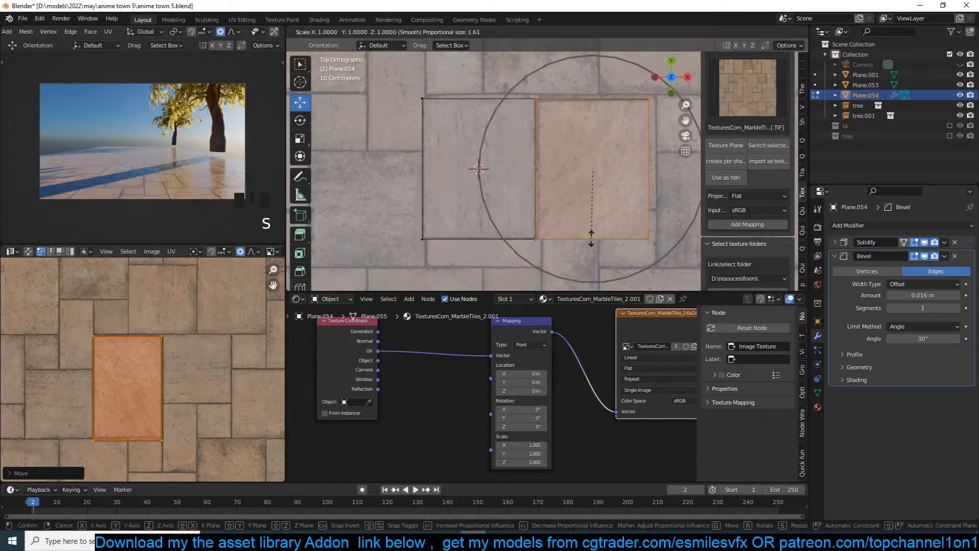
right_click(589, 235)
key(o)
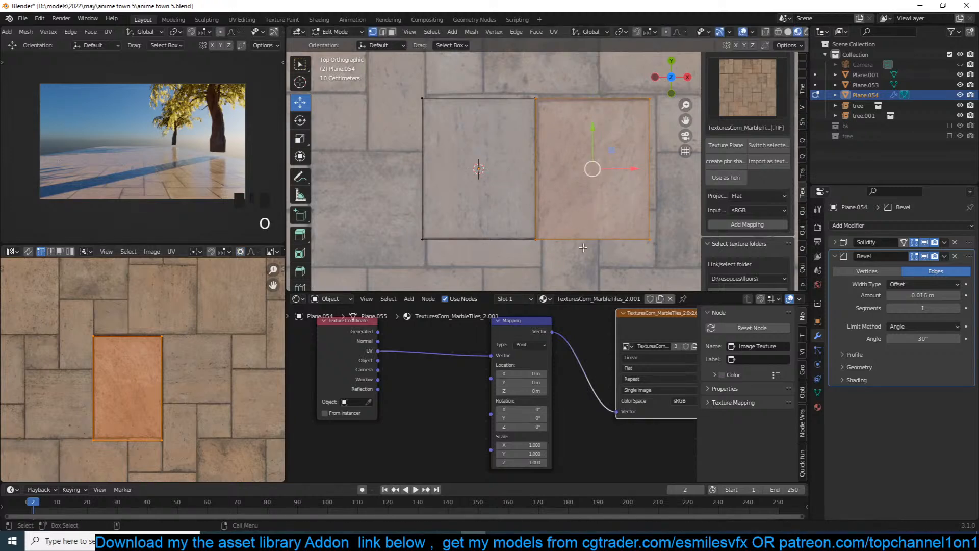
key(s)
click(584, 203)
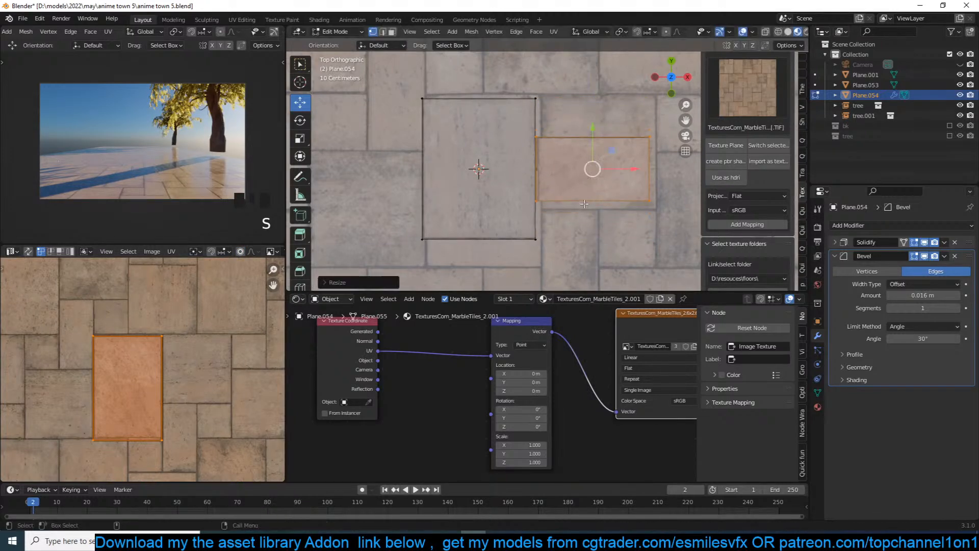
key(g)
key(y)
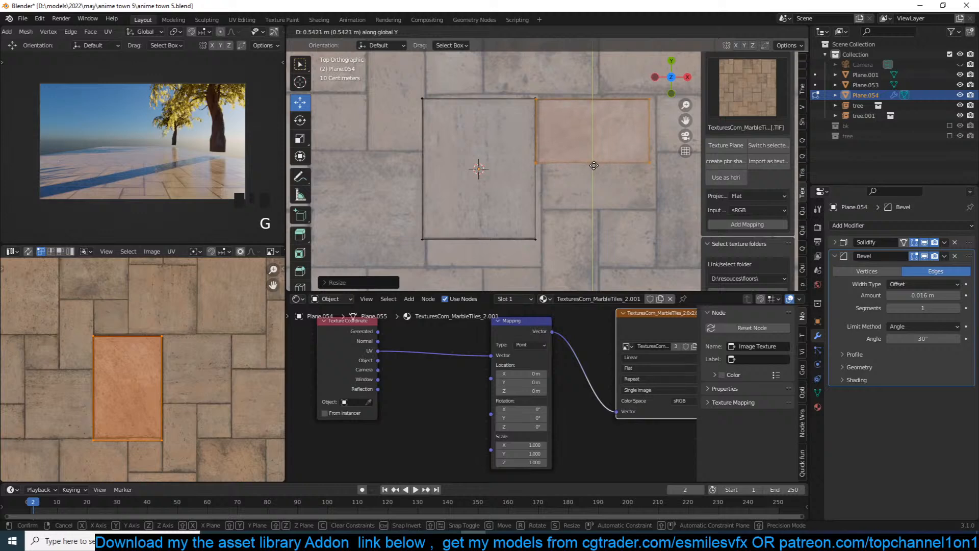
click(594, 165)
Move the half-height slab's UVs onto a single tall tile so that no joints cross its surface.
middle_drag(148, 340, 139, 370)
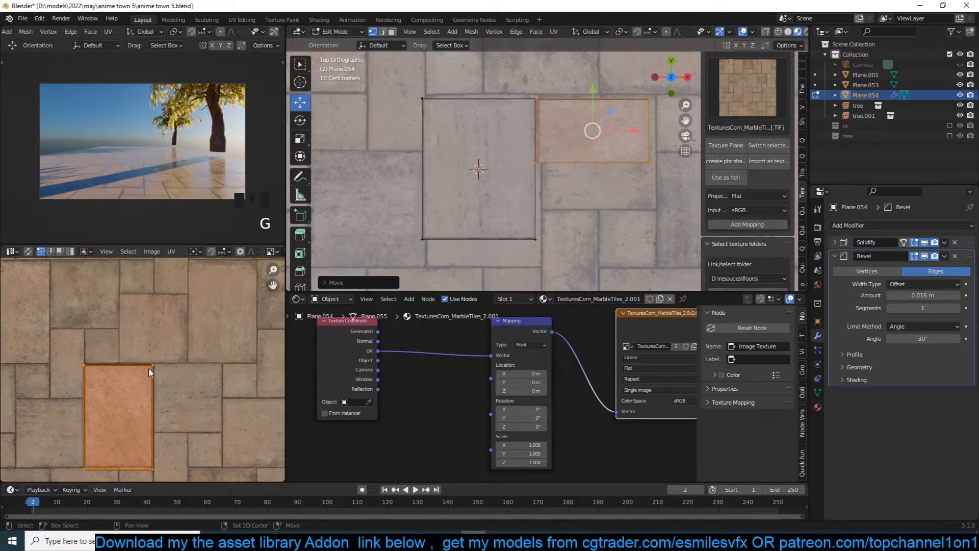
key(g)
click(254, 294)
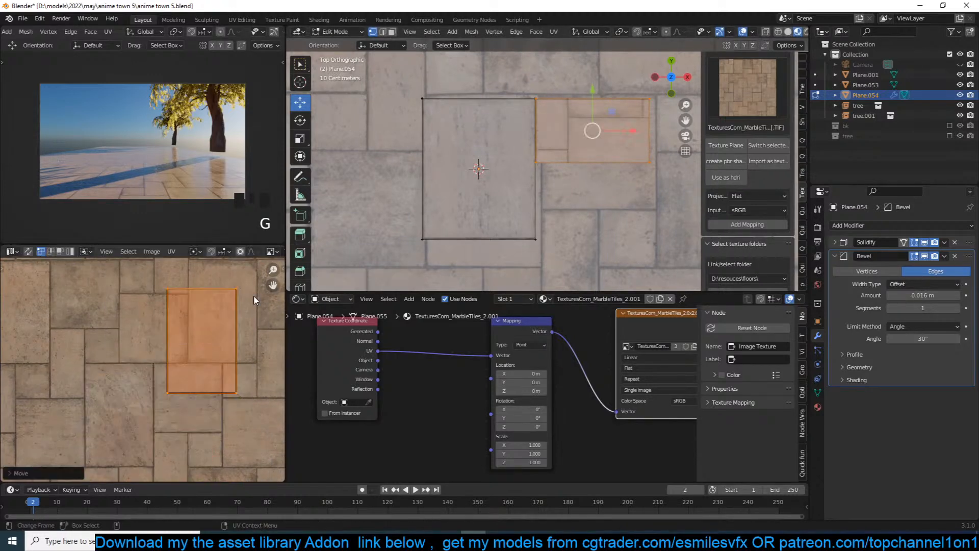
middle_drag(254, 294, 231, 311)
key(g)
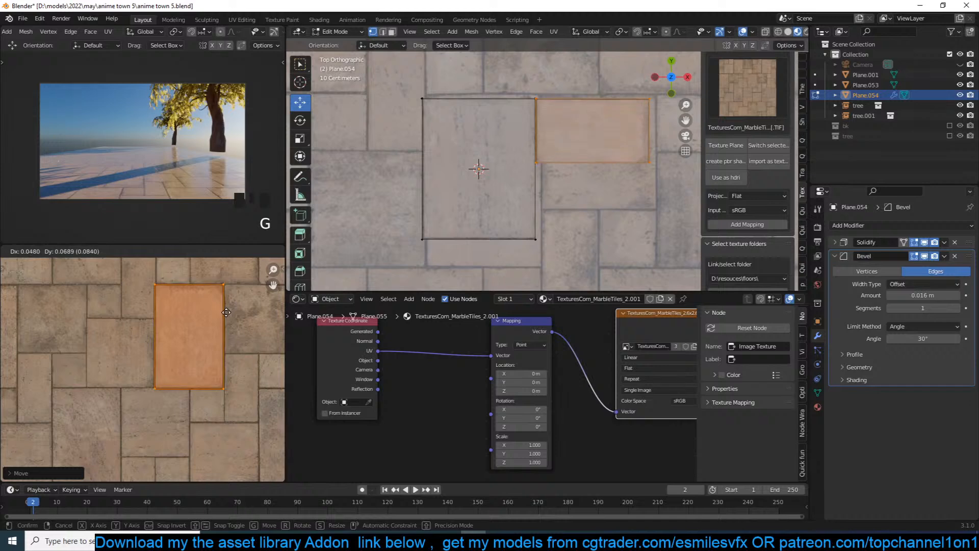
click(226, 312)
Duplicate the half-height slab, rotate the copy 90°, and fit it below the slab, against the large slab's side.
shift+middle_drag(574, 167, 576, 149)
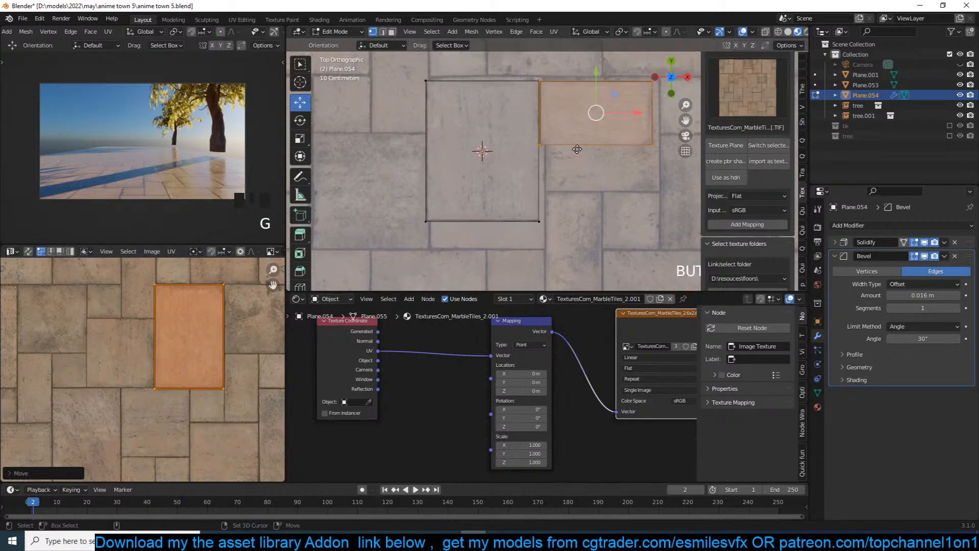
key(shift+d)
key(r)
key(9)
key(0)
key(Return)
key(g)
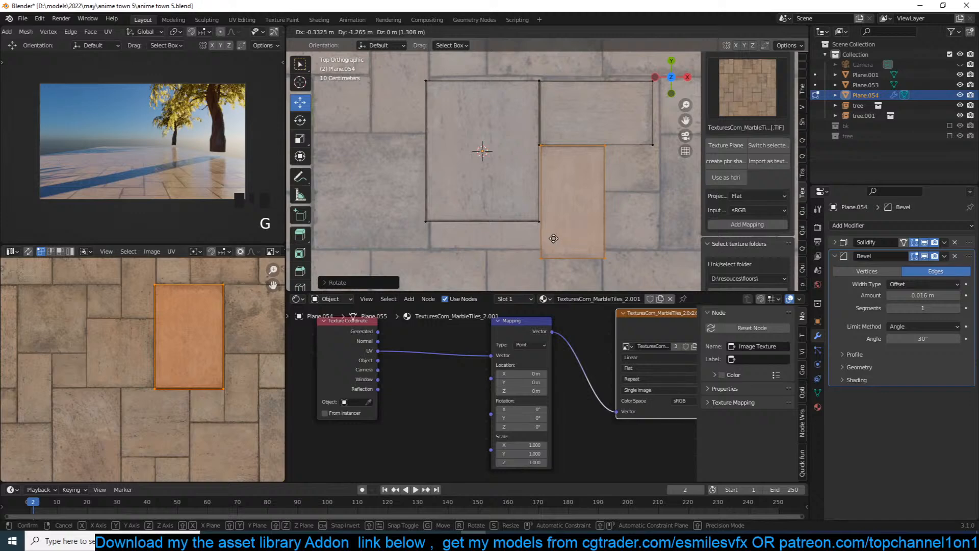
click(554, 238)
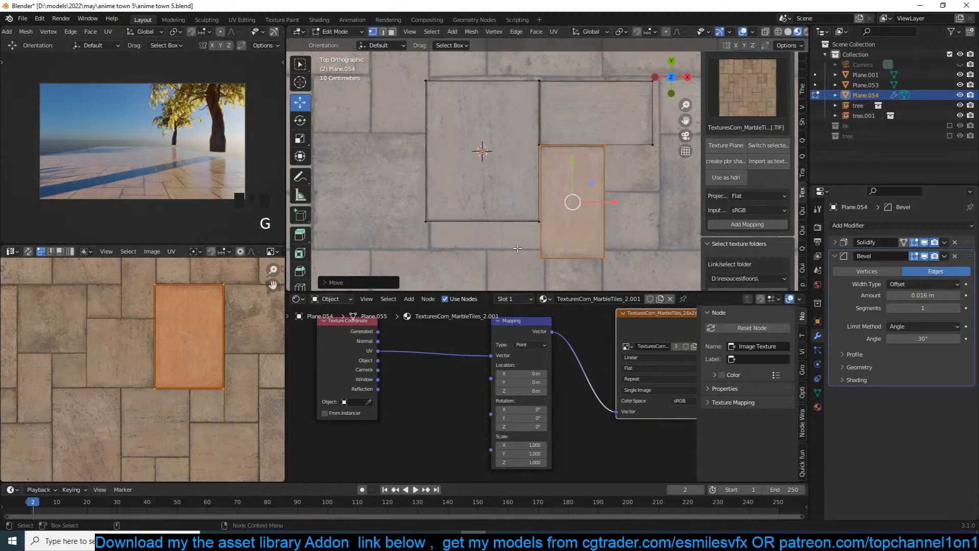
Duplicate all three slabs and fit the copy against the cluster, about 2.5 m along X and -0.9 m along Y.
key(a)
shift+middle_drag(517, 248, 442, 250)
key(shift+d)
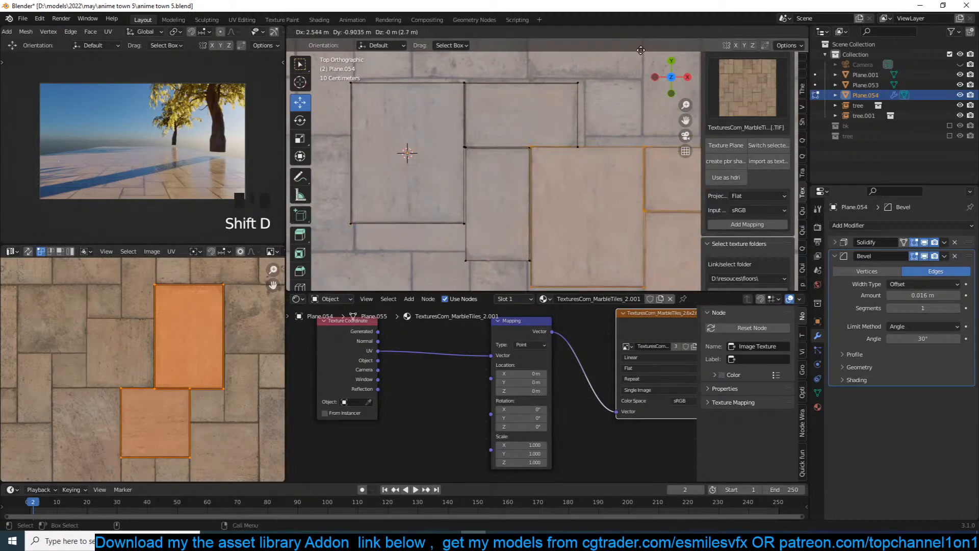
click(603, 97)
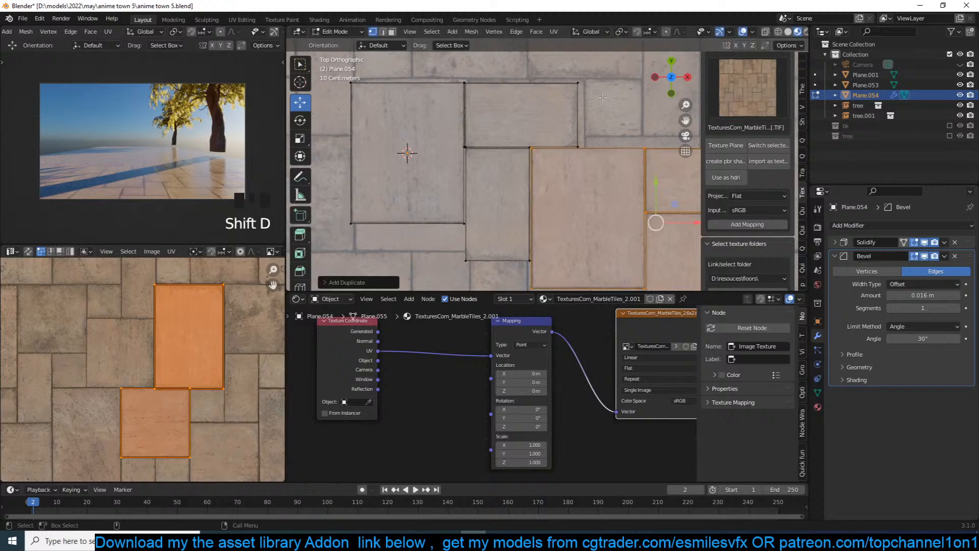
Duplicate the newly placed three-slab cluster again, about -0.75 m along X and 3 m along Y, above the existing slabs.
scroll(603, 97, down, 5)
key(shift+d)
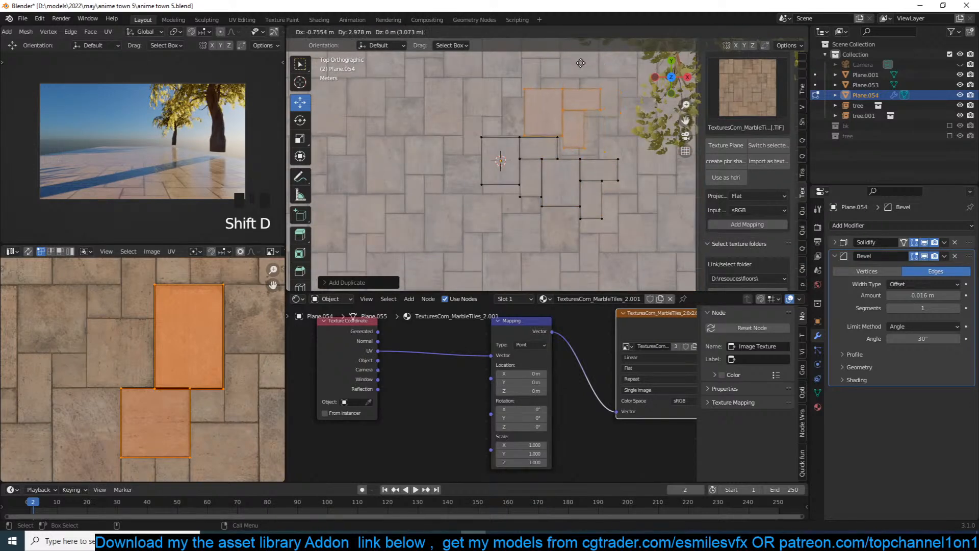
click(576, 63)
Extend the lower edge of the upper cluster's narrow slab to close the gap to the slabs below.
scroll(582, 140, up, 2)
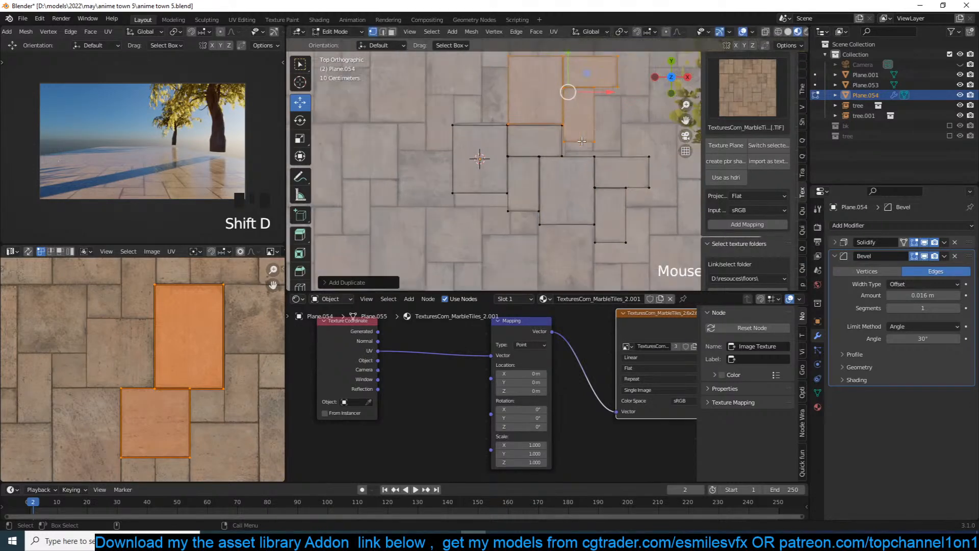
scroll(582, 140, up, 1)
alt+click(587, 135)
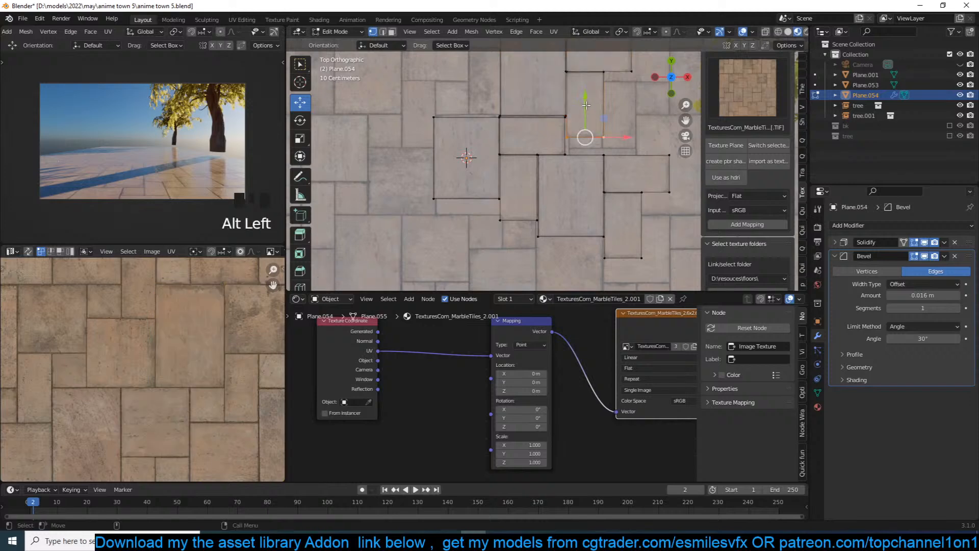
drag(586, 105, 588, 126)
Select all nine slabs and duplicate them diagonally, about -3.5 m along X and 4 m along Y, to enlarge the paving.
key(Tab)
middle_drag(589, 170, 531, 175)
key(alt+a)
scroll(550, 114, up, 4)
click(605, 143)
key(KP_7)
key(Tab)
key(a)
scroll(531, 175, down, 3)
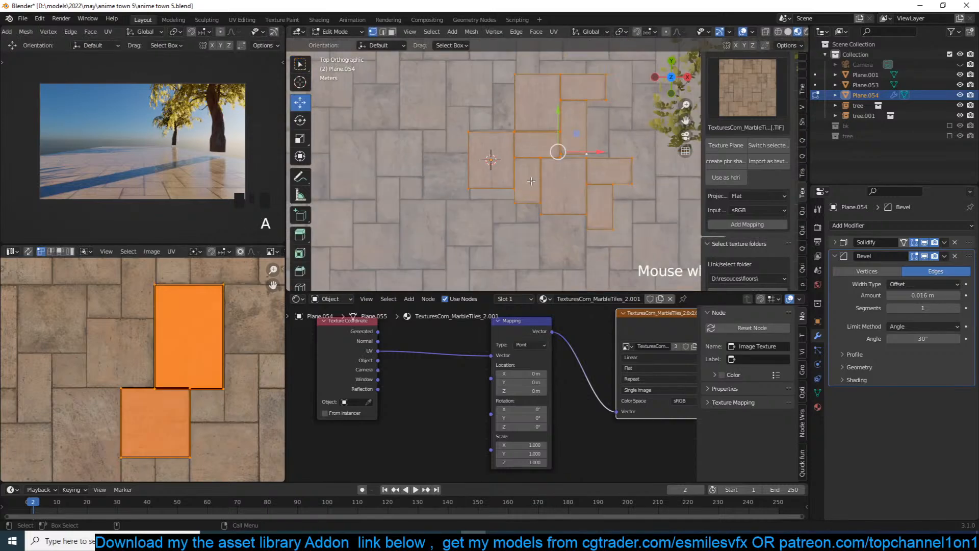
key(shift+d)
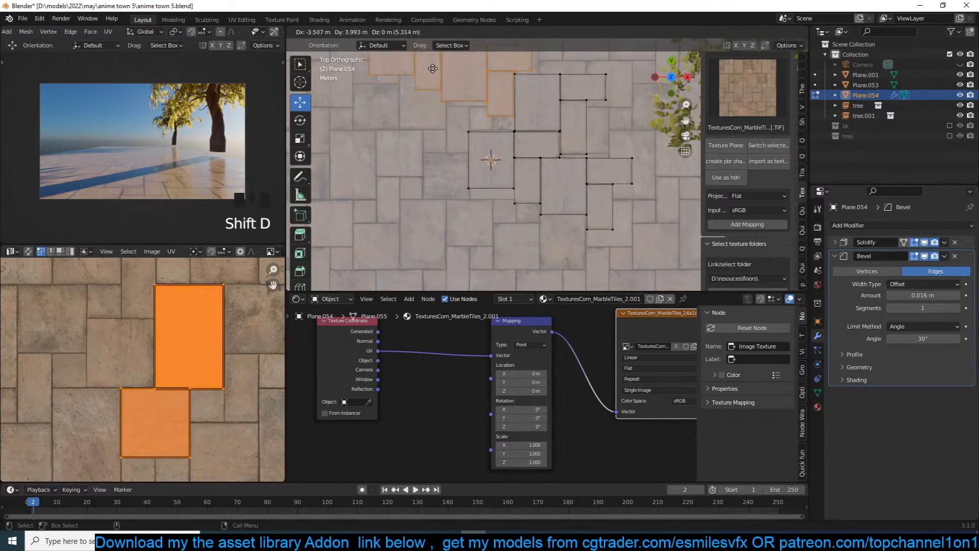
click(432, 70)
Extend the lower edge of the new group's narrow slab down toward the original large slab to fill the gap.
scroll(433, 178, up, 3)
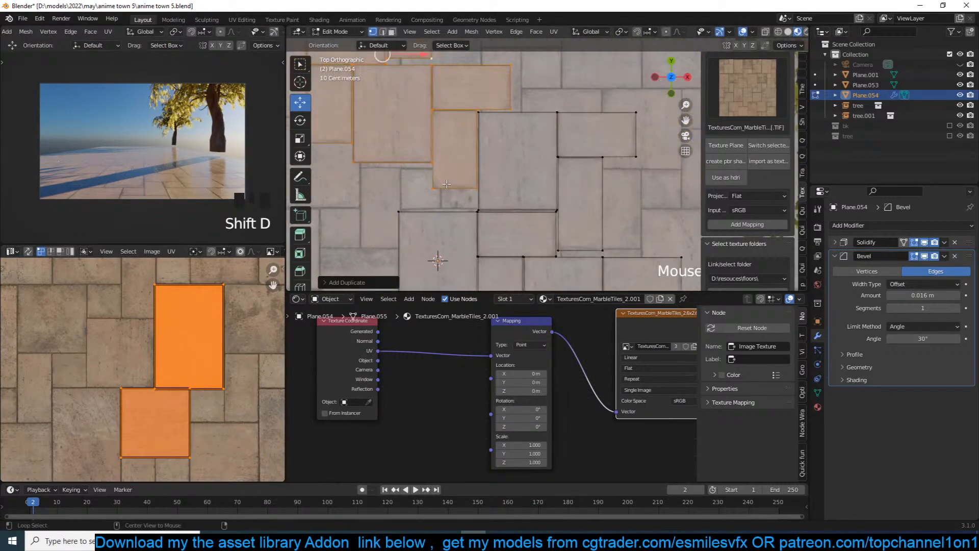
alt+click(446, 183)
drag(452, 162, 453, 188)
Duplicate the extended narrow slab's face, rotate the copy 90°, and place it in the gap on the slab's negative X side.
click(452, 173)
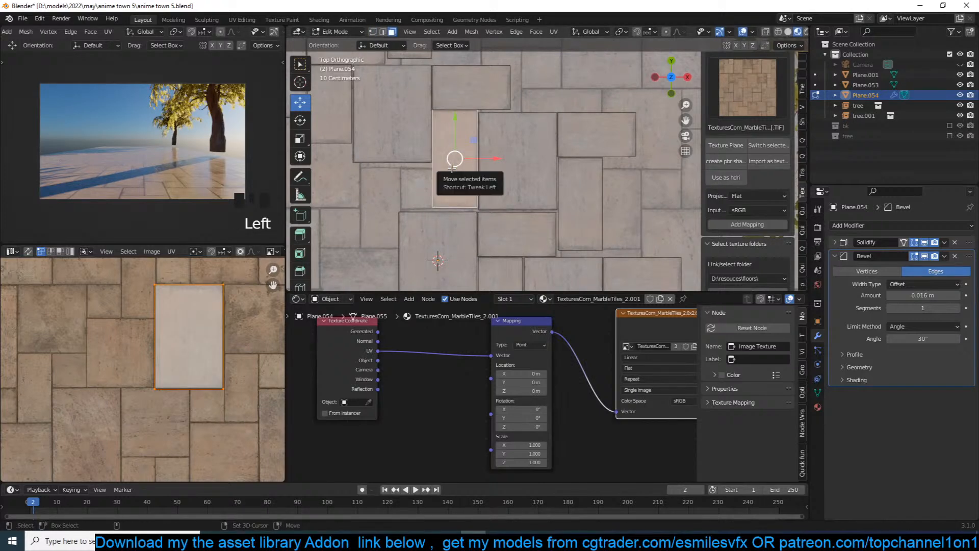
key(shift+d)
text(r)
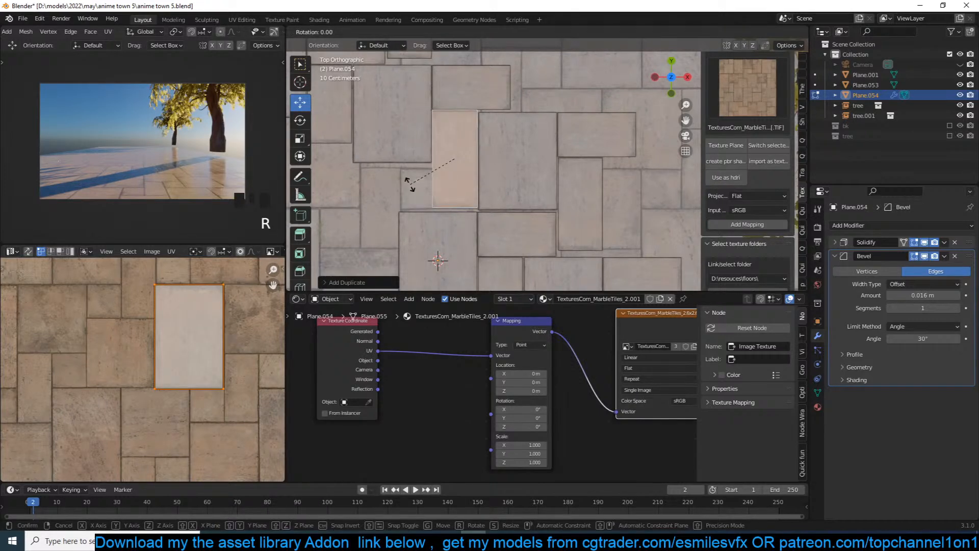
text(90)
key(Return)
key(g)
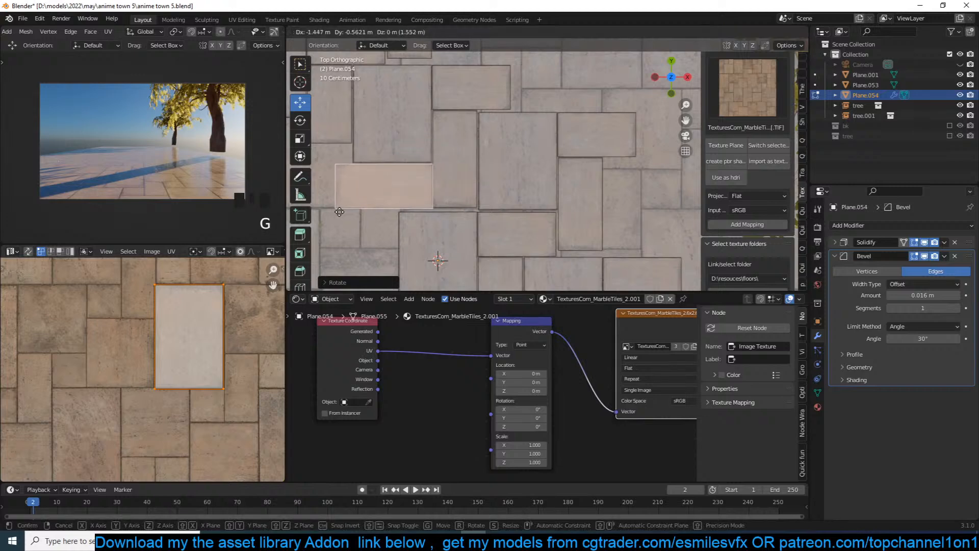
click(336, 212)
Lengthen the horizontal slab toward negative X and extend the narrow slab above it down to meet it.
shift+middle_drag(344, 170, 440, 170)
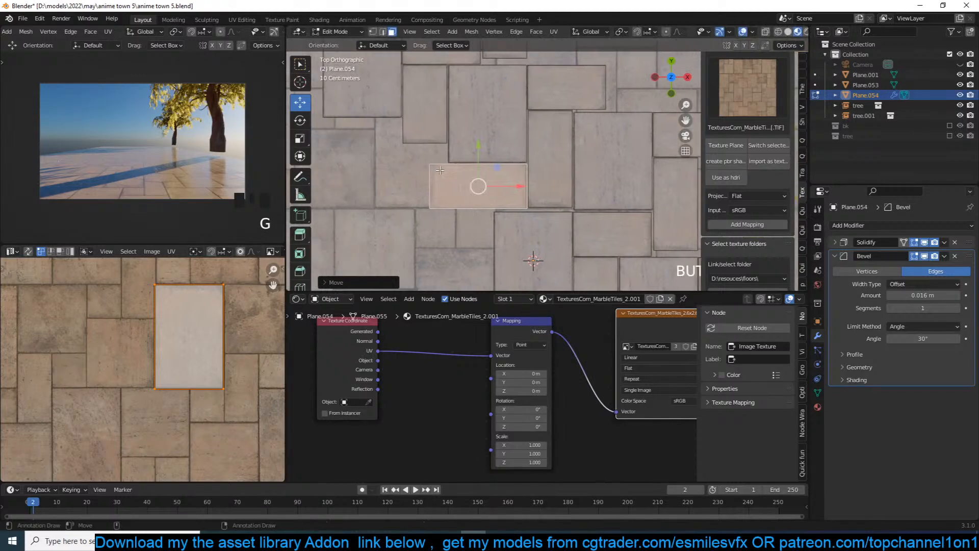
key(1)
alt+click(429, 185)
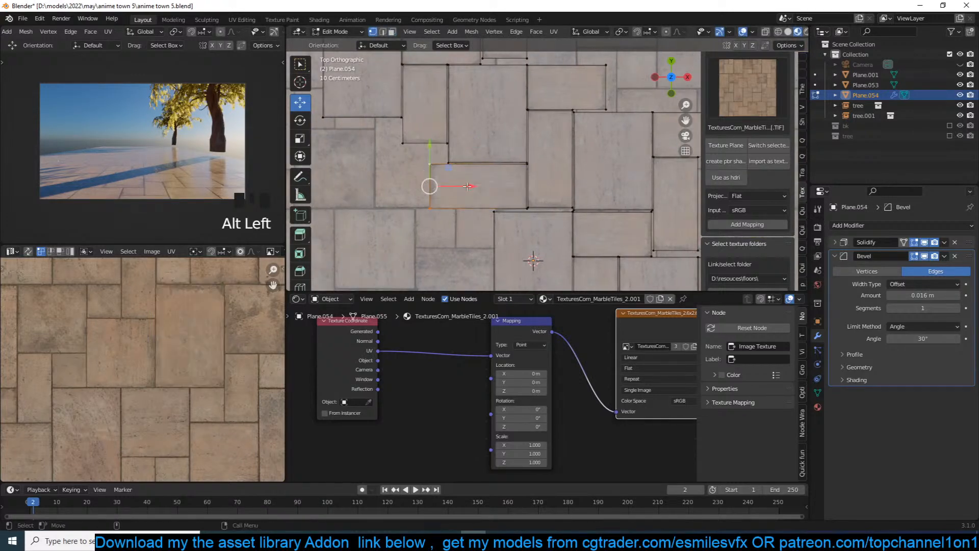
mouse_move(431, 184)
mouse_down()
mouse_move(444, 185)
mouse_move(426, 185)
mouse_up()
alt+click(426, 149)
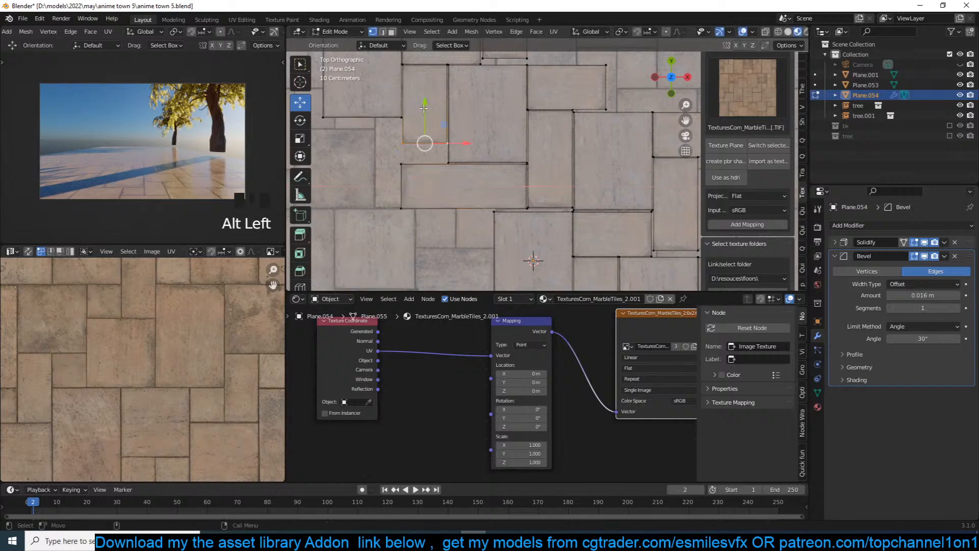
drag(426, 149, 423, 128)
Duplicate the large slab above the horizontal one, place the copy beside the horizontal slab's outer end, and leave mesh editing.
key(3)
click(488, 122)
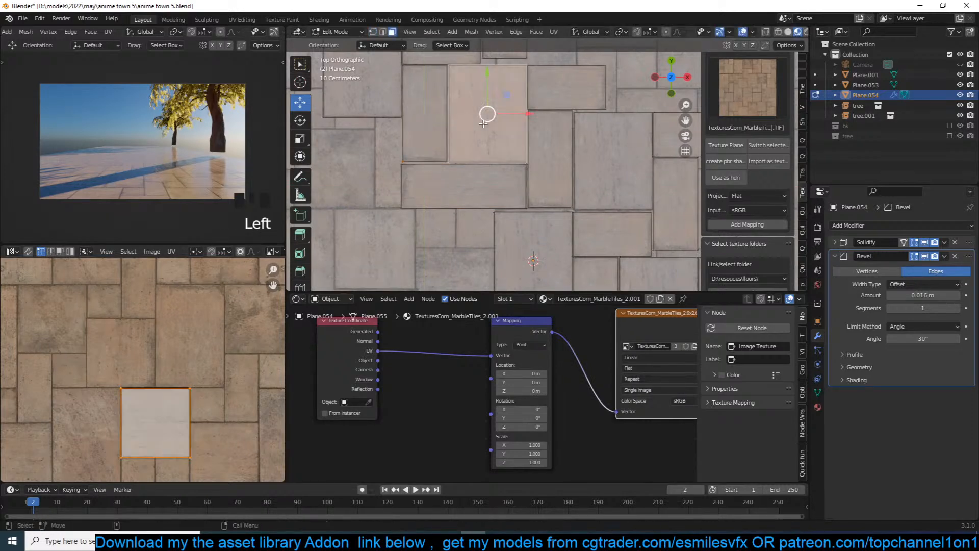
shift+middle_drag(488, 123, 549, 163)
key(shift+d)
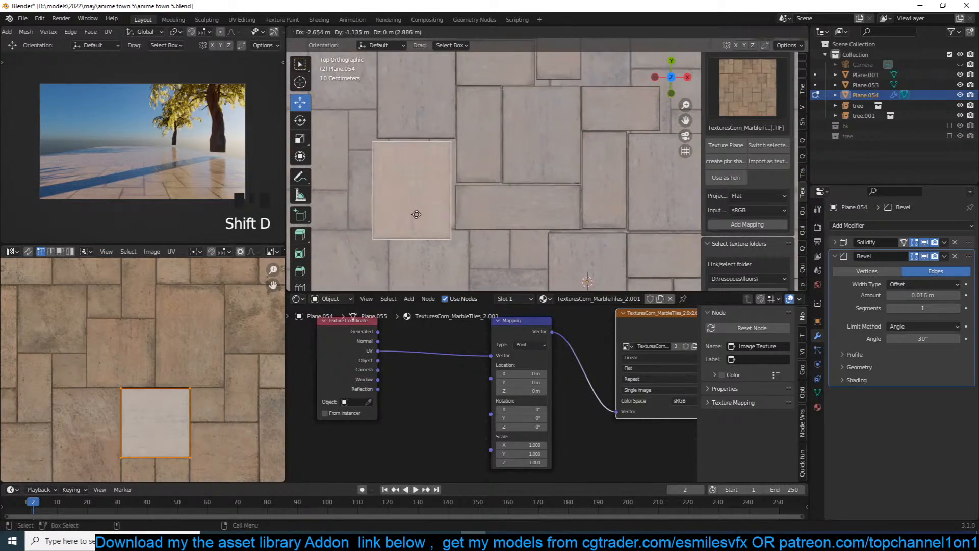
click(439, 204)
scroll(438, 204, down, 4)
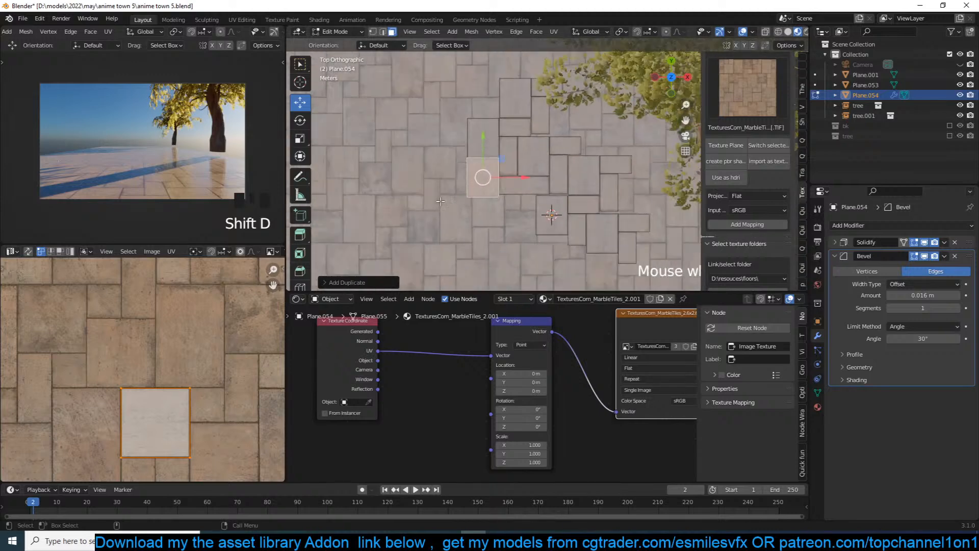
key(Tab)
Inspect the raised slabs on their own and against the tiled ground in perspective.
scroll(541, 151, down, 2)
shift+middle_drag(538, 212, 508, 143)
key(slash)
key(slash)
key(alt+a)
click(472, 164)
scroll(471, 163, up, 5)
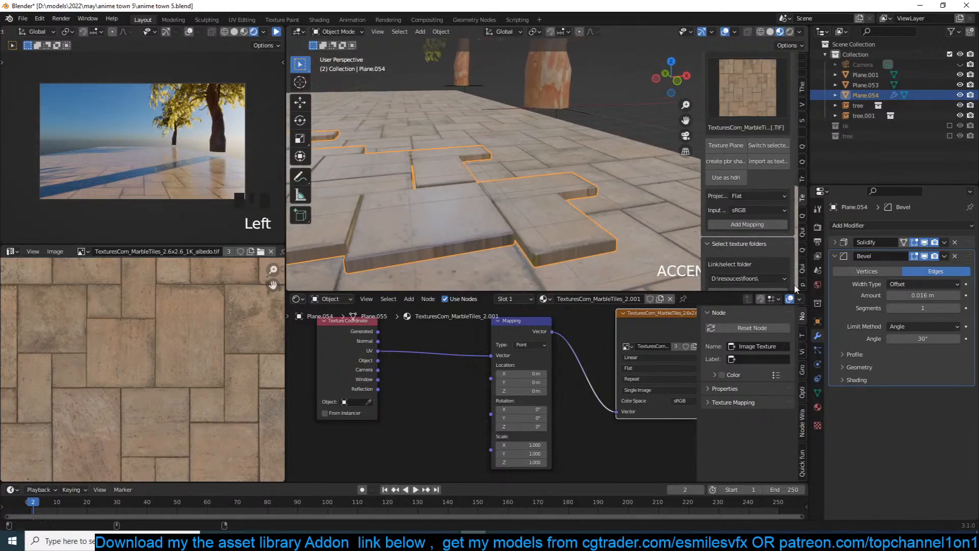
Add a Displace modifier to the raised slabs and give it a new Clouds texture.
click(898, 226)
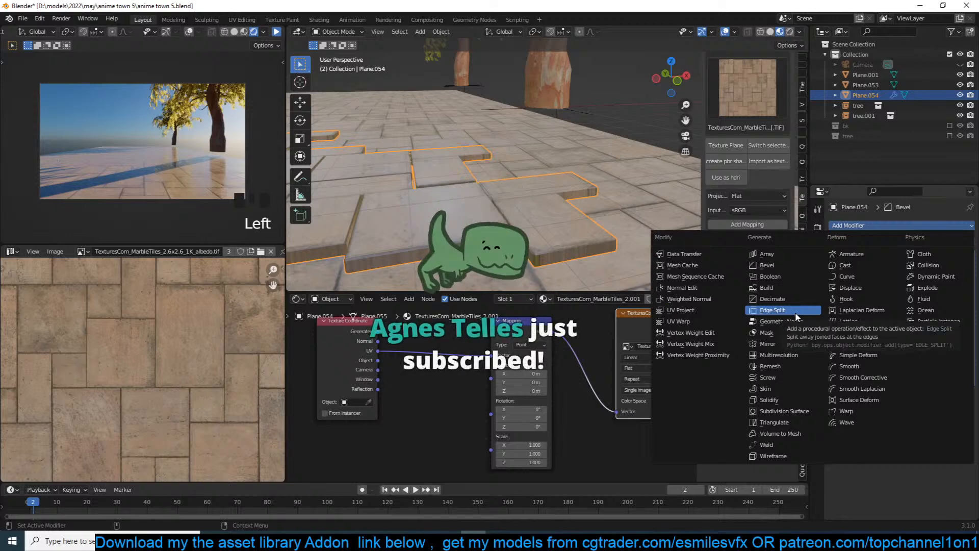
key(Escape)
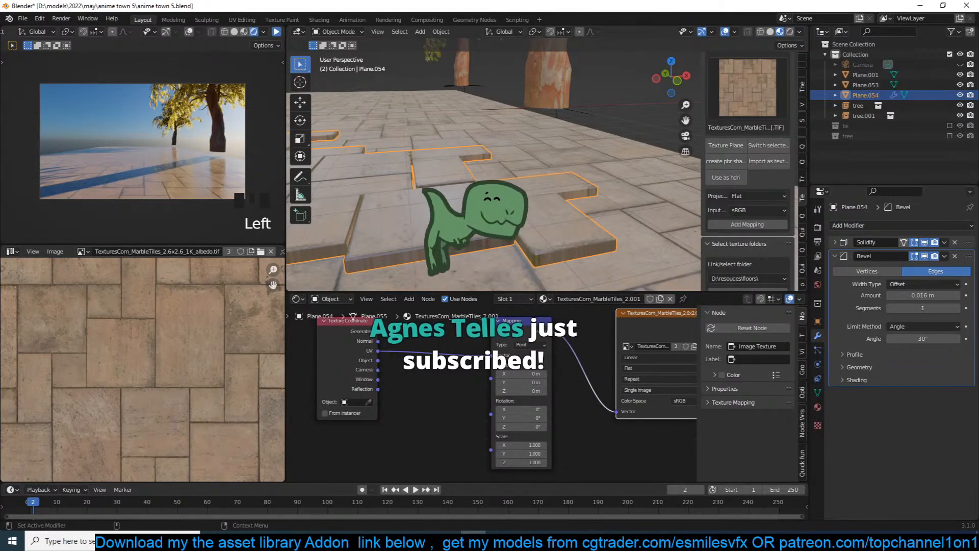
click(835, 256)
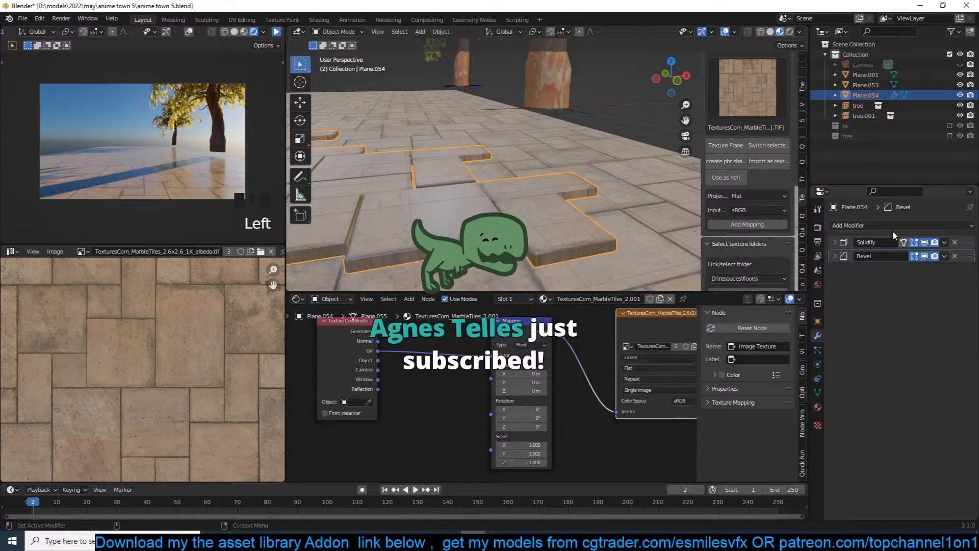
click(904, 225)
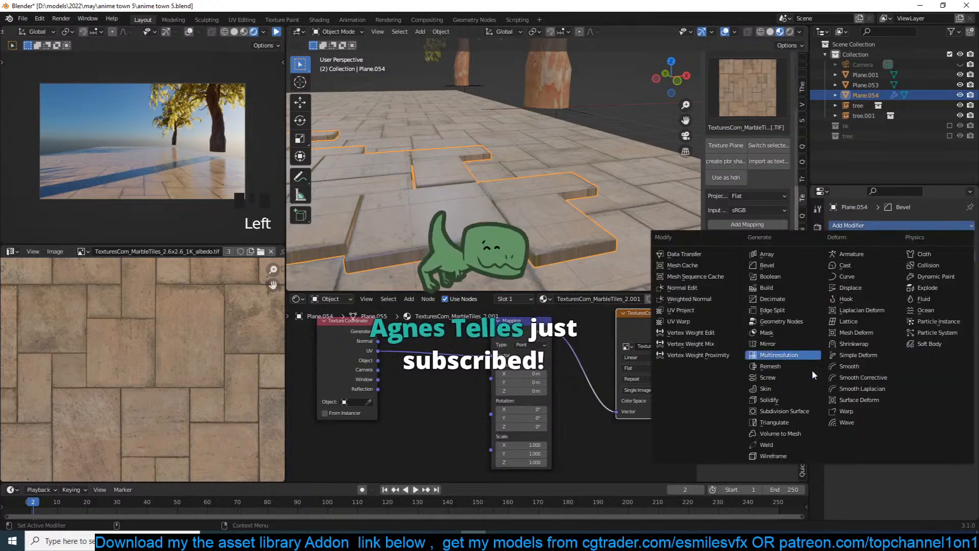
click(870, 287)
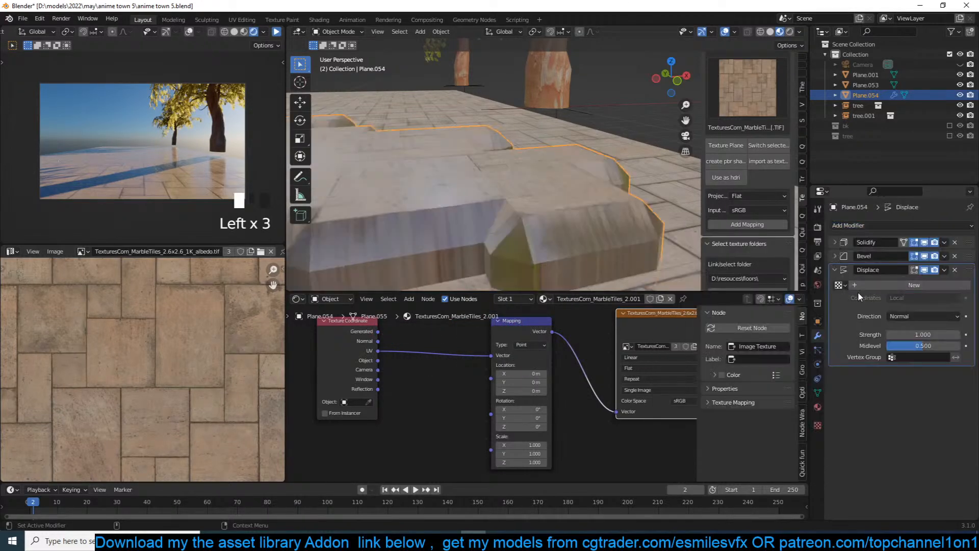
click(944, 285)
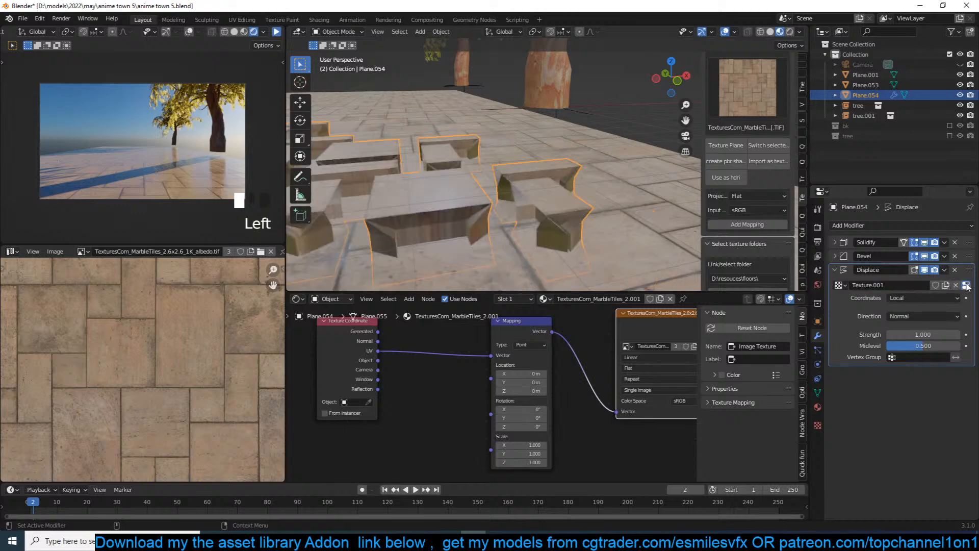
click(966, 285)
click(944, 257)
click(910, 290)
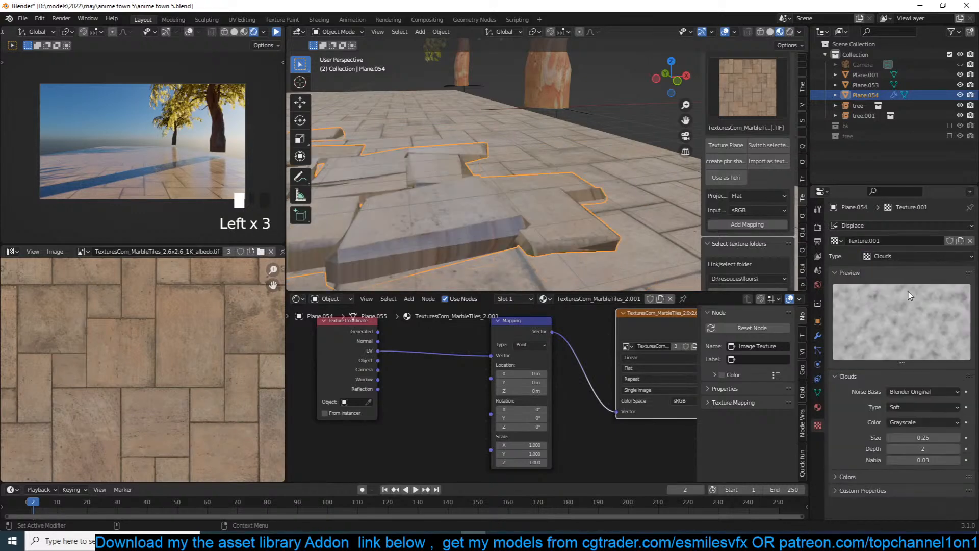
click(817, 336)
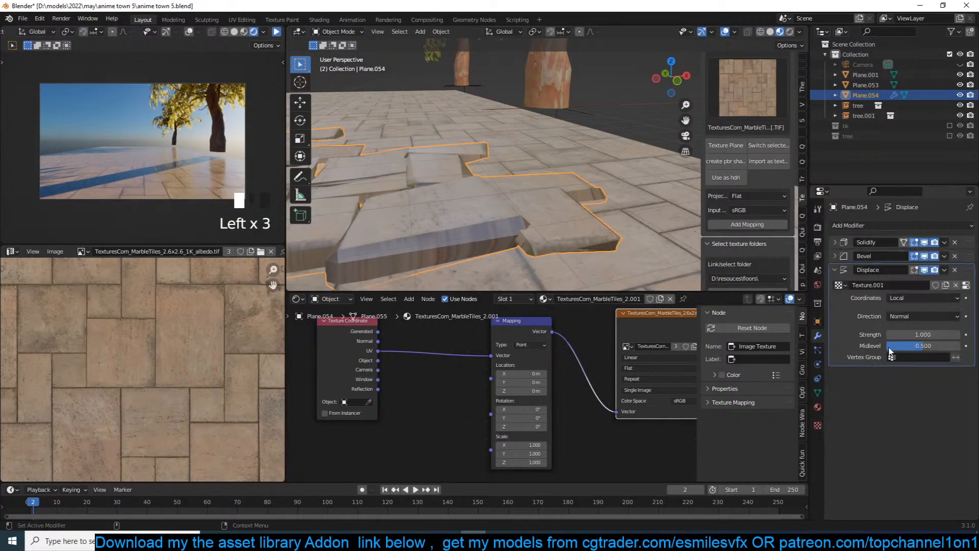
Set the Displace texture coordinates to UV and move the modifier above Solidify in the stack.
click(921, 298)
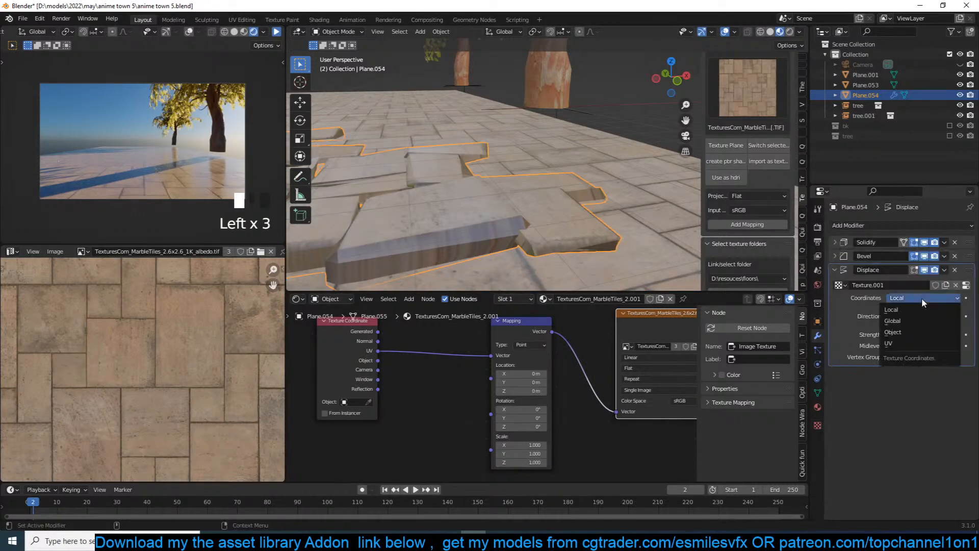
click(898, 341)
middle_drag(464, 194, 501, 240)
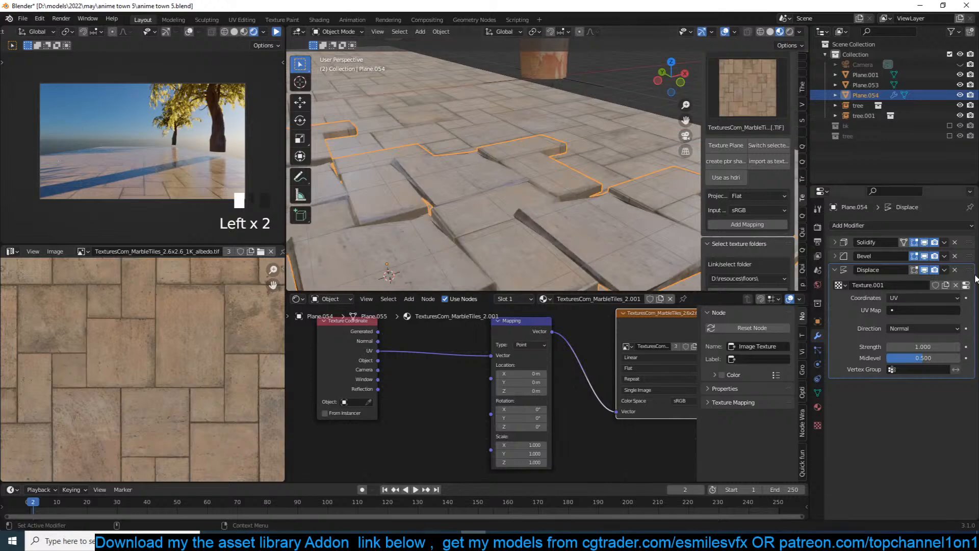
drag(973, 272, 971, 242)
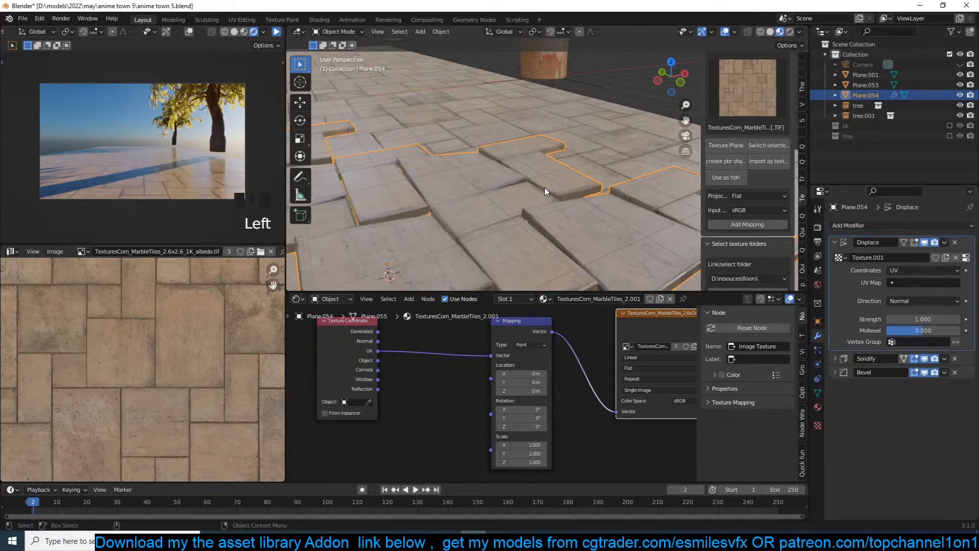
Inspect the displaced slabs in perspective, camera and top view, and set the Displace strength to 0.39.
middle_drag(502, 214, 502, 165)
key(alt+a)
click(502, 165)
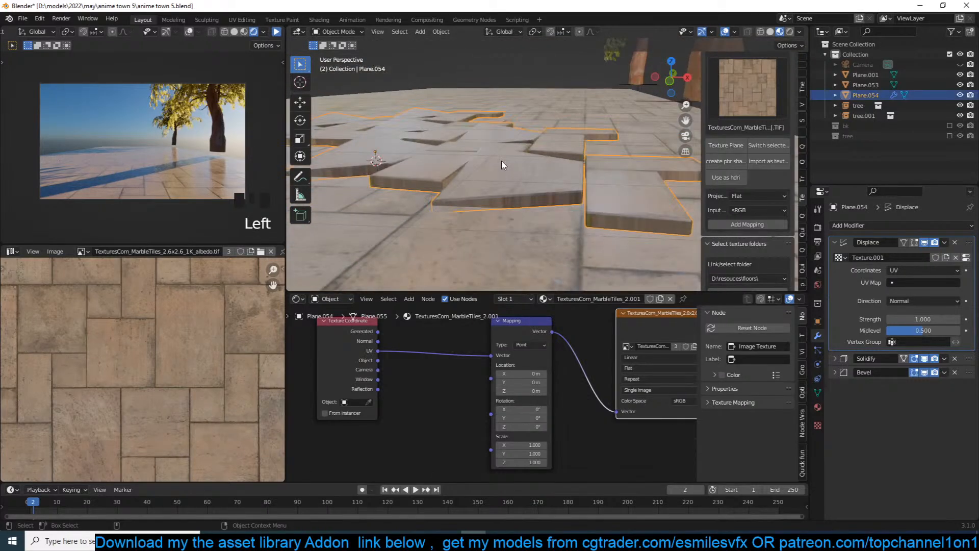
key(KP_0)
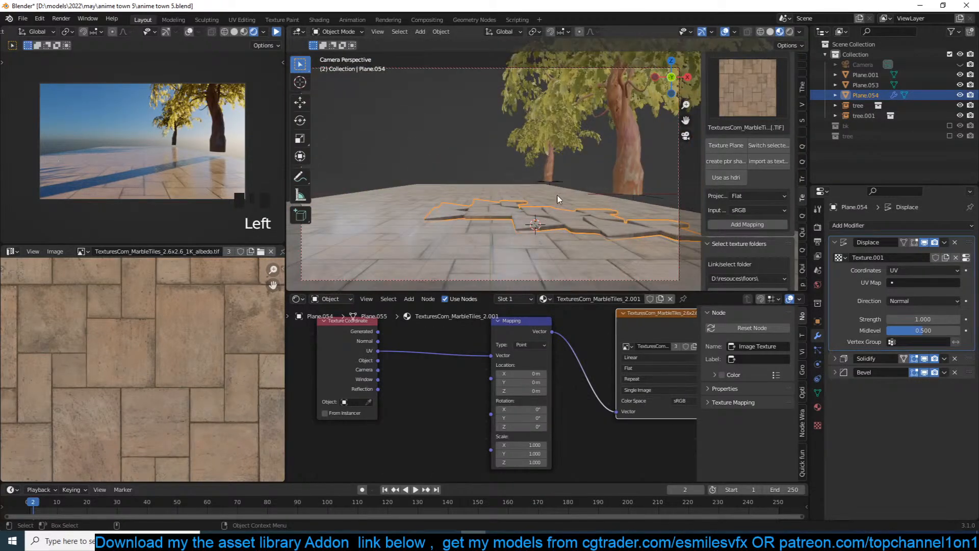
key(KP_7)
scroll(558, 194, up, 5)
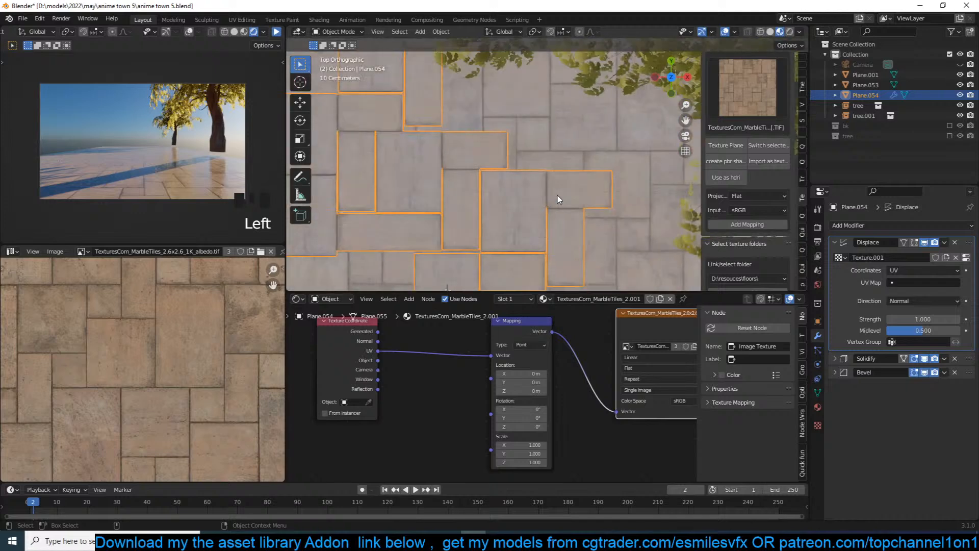
key(KP_0)
key(alt+a)
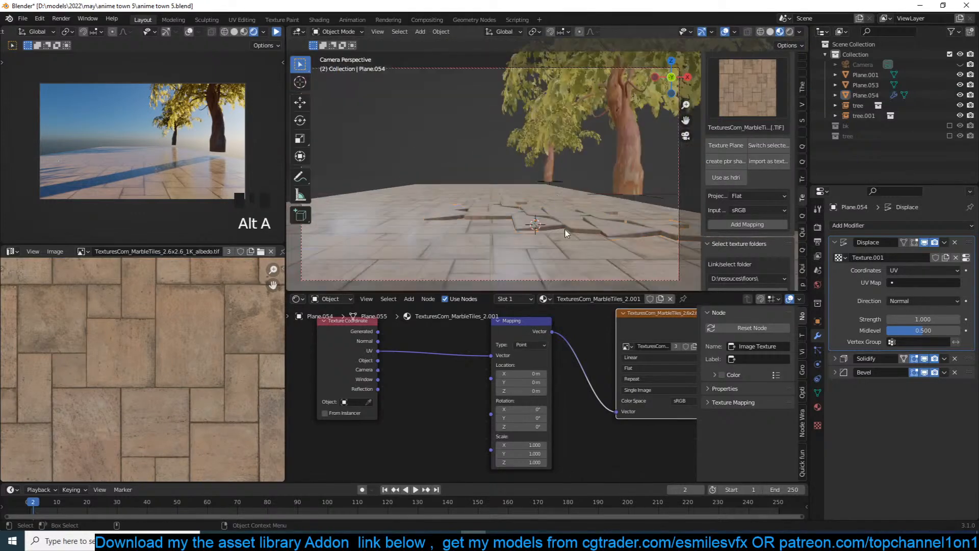
click(599, 220)
shift+drag(933, 319, 913, 320)
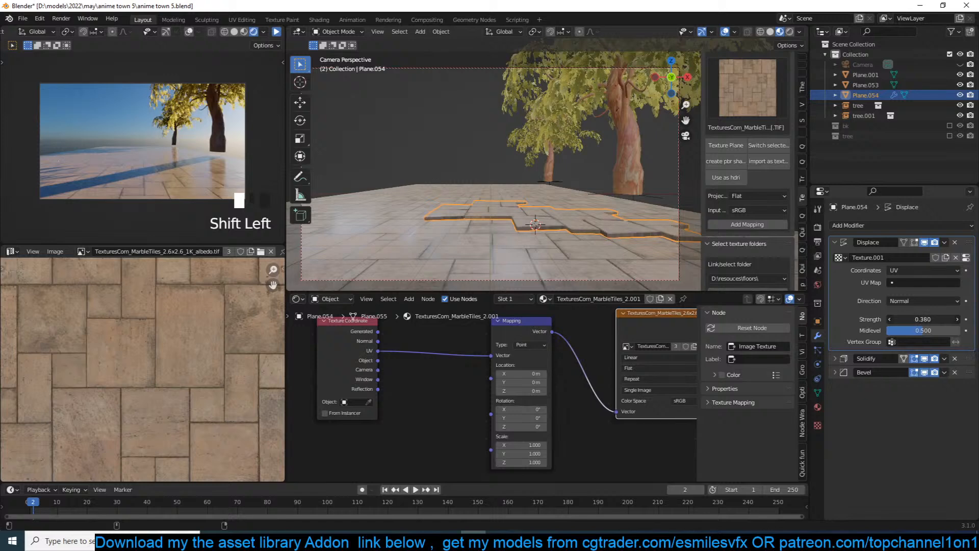
shift+drag(913, 319, 917, 319)
Duplicate the whole slab patch in top view, rotate the copy 180°, and fit it against the original's negative X side.
key(KP_7)
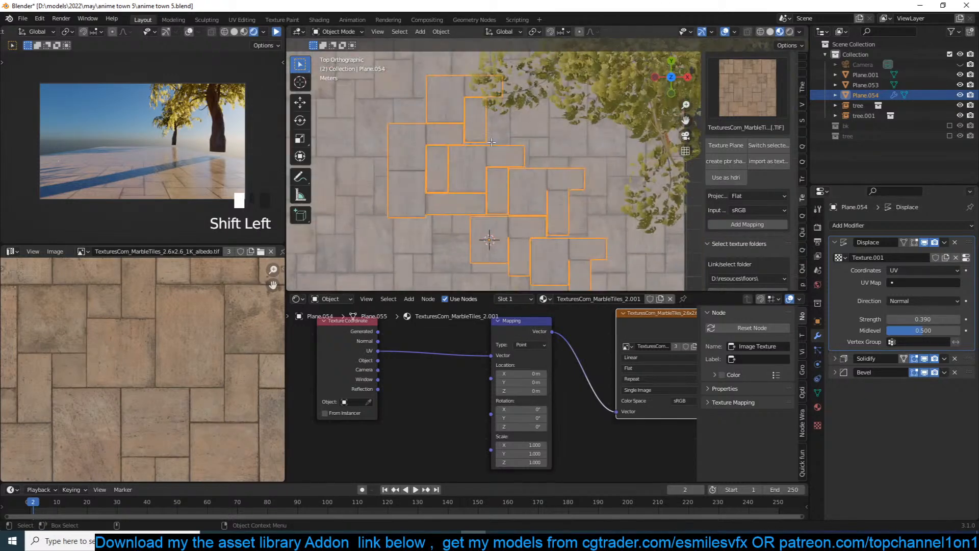
key(Tab)
shift+middle_drag(491, 220, 554, 141)
key(shift+d)
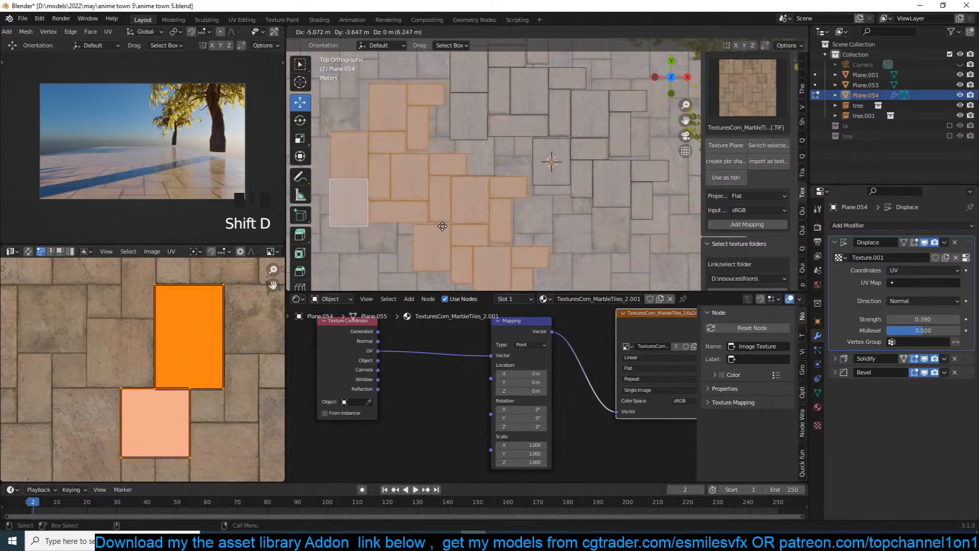
click(442, 225)
scroll(459, 214, down, 2)
text(r)
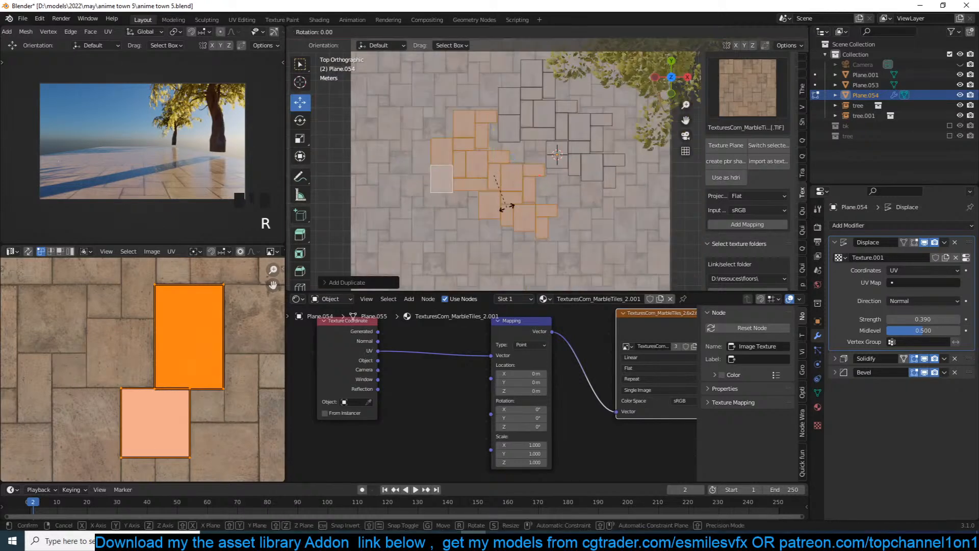
text(180)
key(Return)
key(g)
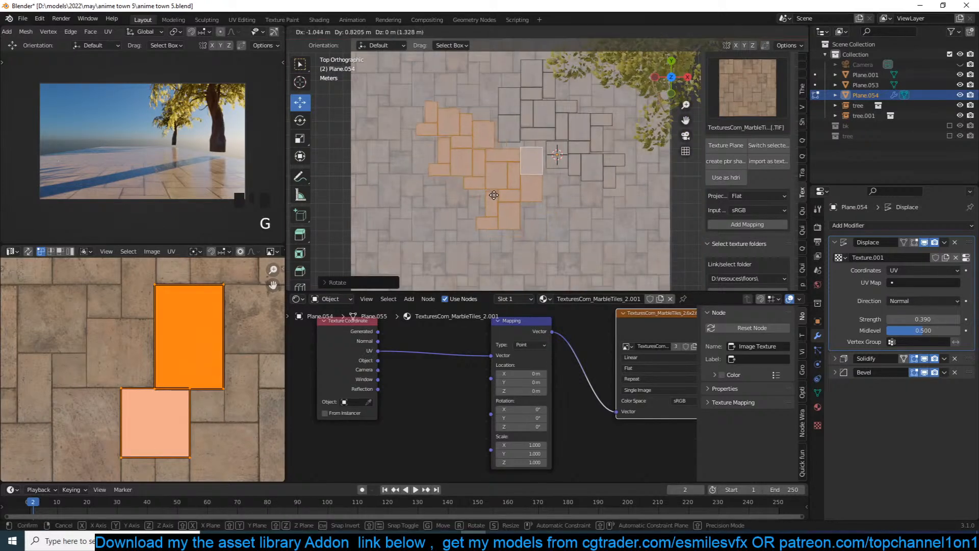
click(513, 216)
Duplicate the rotated patch three times, placing two copies toward negative Y and one toward positive Y, and leave mesh editing.
key(shift+d)
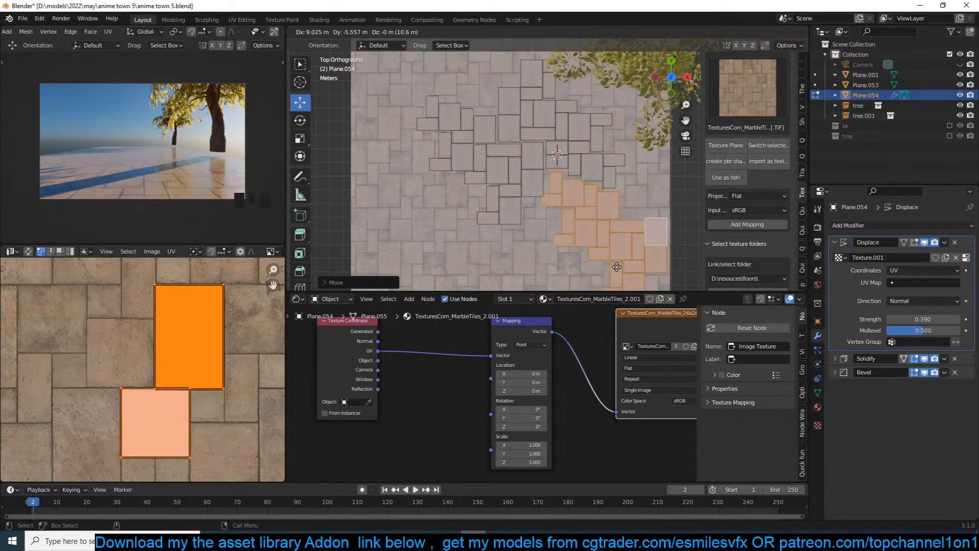
click(616, 266)
key(shift+d)
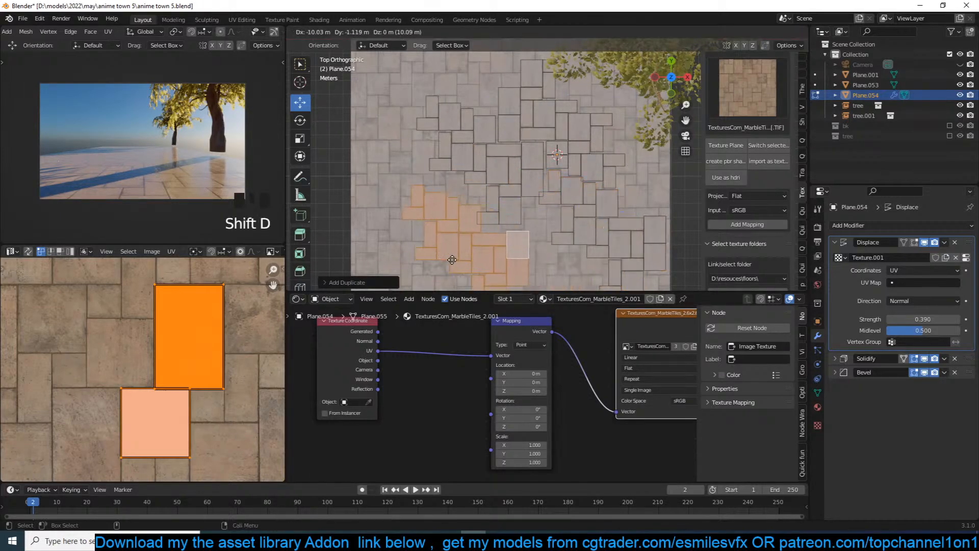
click(475, 200)
key(shift+d)
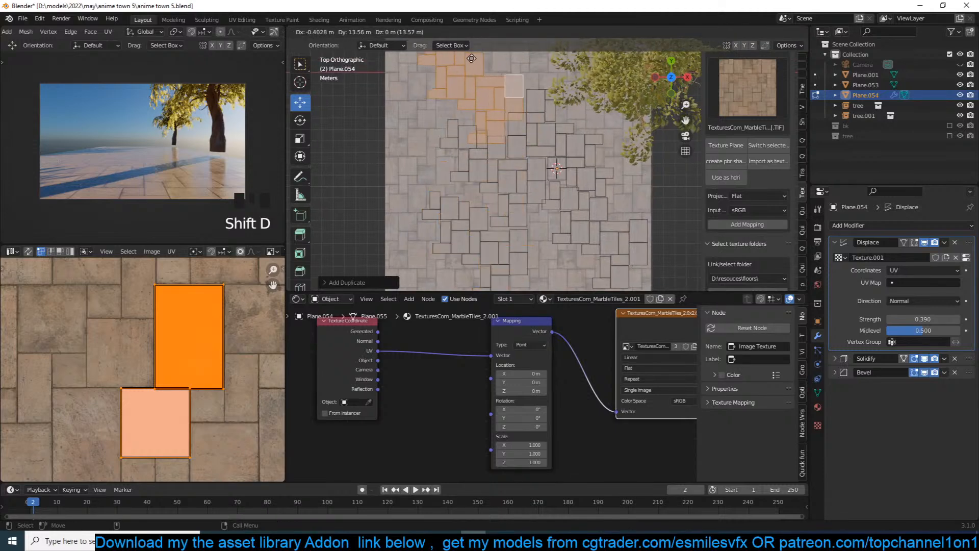
click(476, 289)
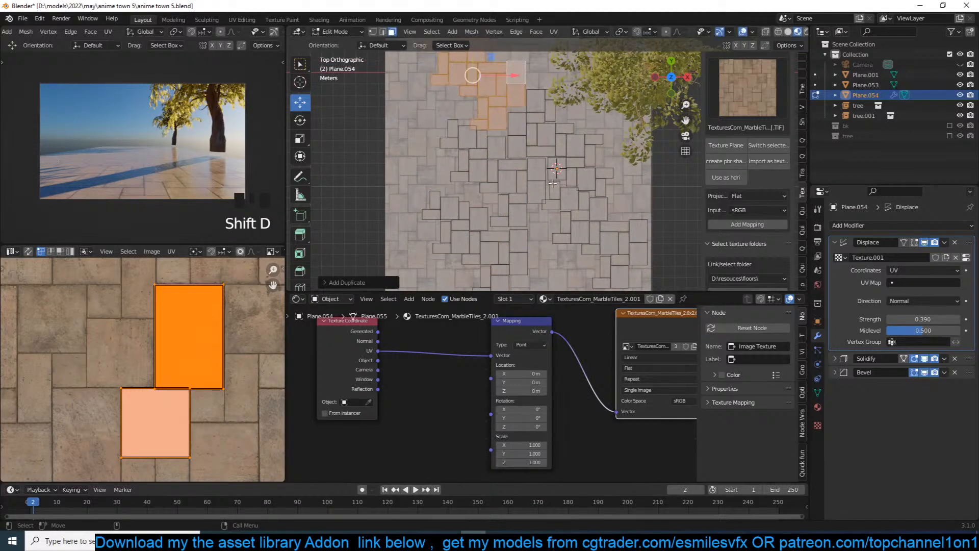
middle_drag(557, 168, 556, 113)
key(Tab)
Check the enlarged paving through the camera and set the Displace strength to 0.06.
key(KP_0)
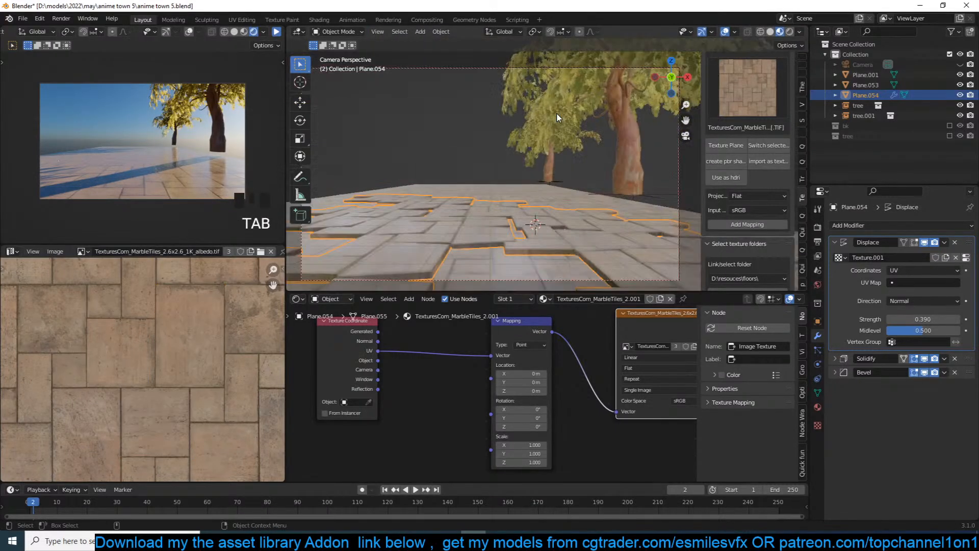
key(alt+a)
scroll(540, 179, down, 2)
click(502, 196)
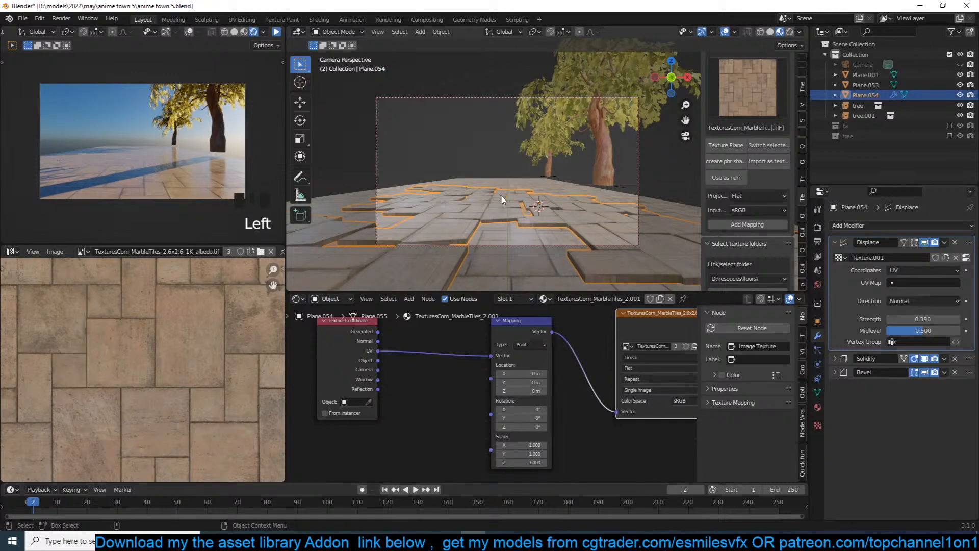
key(alt+a)
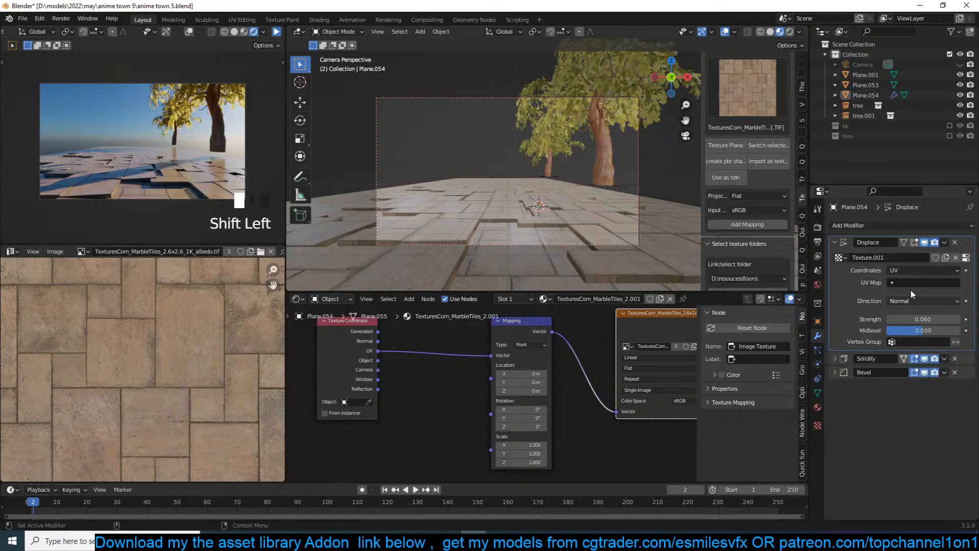
Add two empty vertex groups to the paving slab mesh.
click(817, 392)
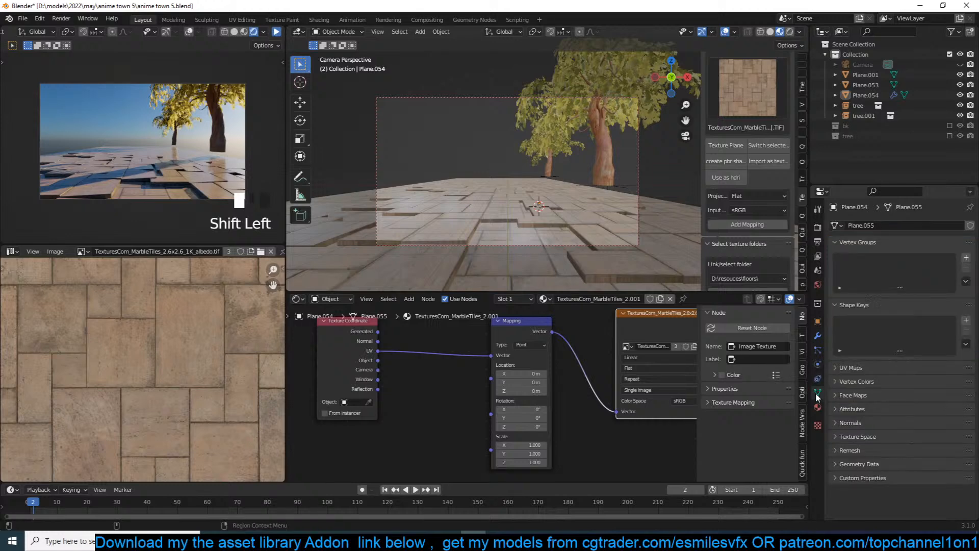
click(966, 257)
click(966, 257)
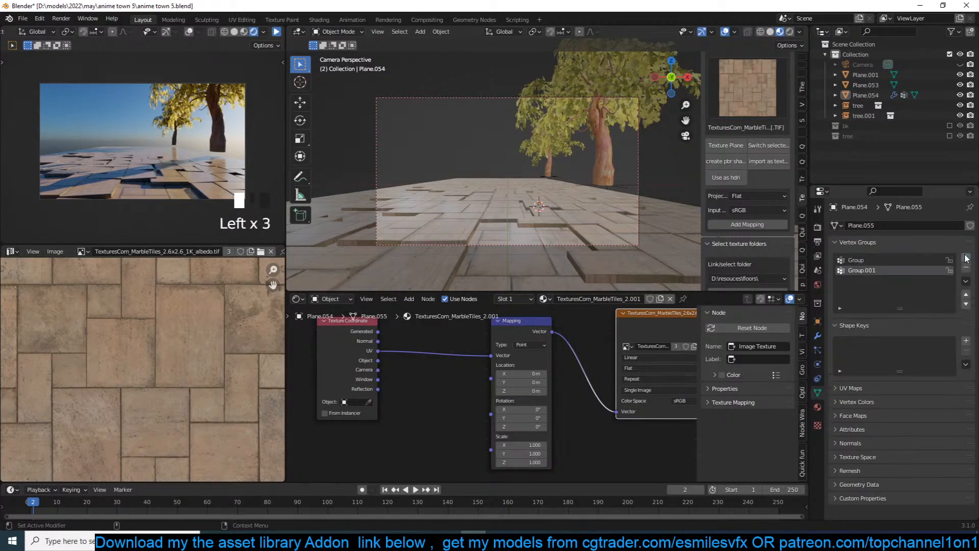
Unwrap all faces of the paving slabs with Smart UV Project and leave mesh editing.
key(Tab)
key(a)
key(u)
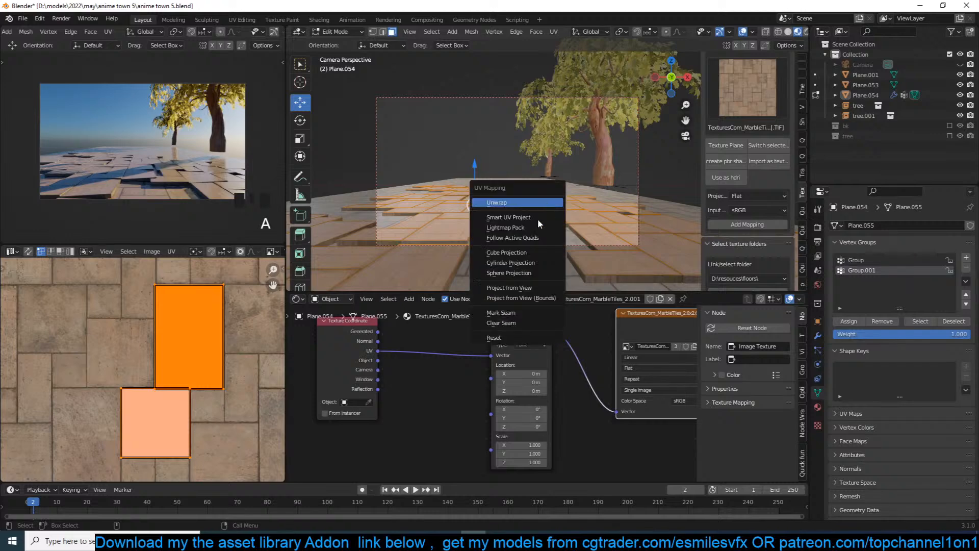
click(538, 217)
click(534, 299)
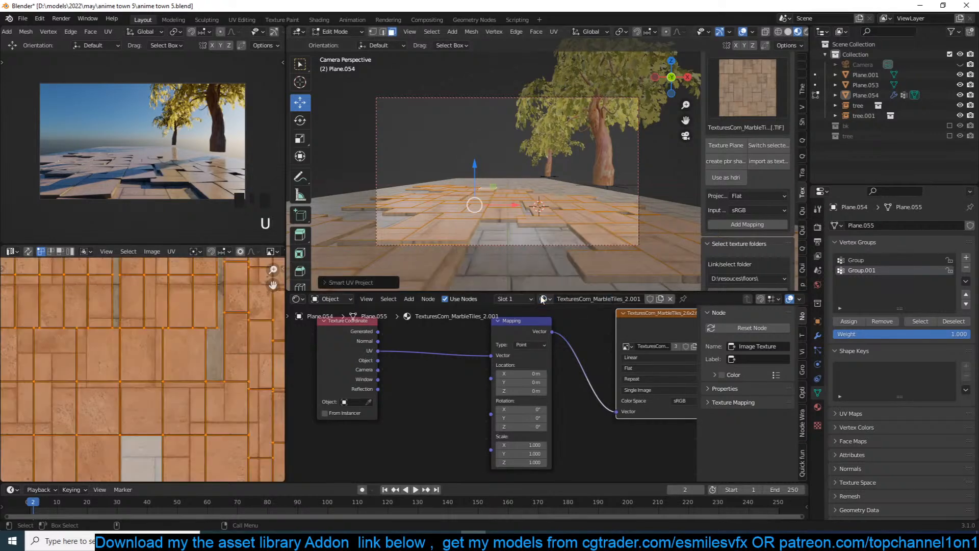
key(Tab)
Assign UVMap to the Displace modifier, set its strength to 0.46, and view the uneven slabs in perspective.
click(814, 335)
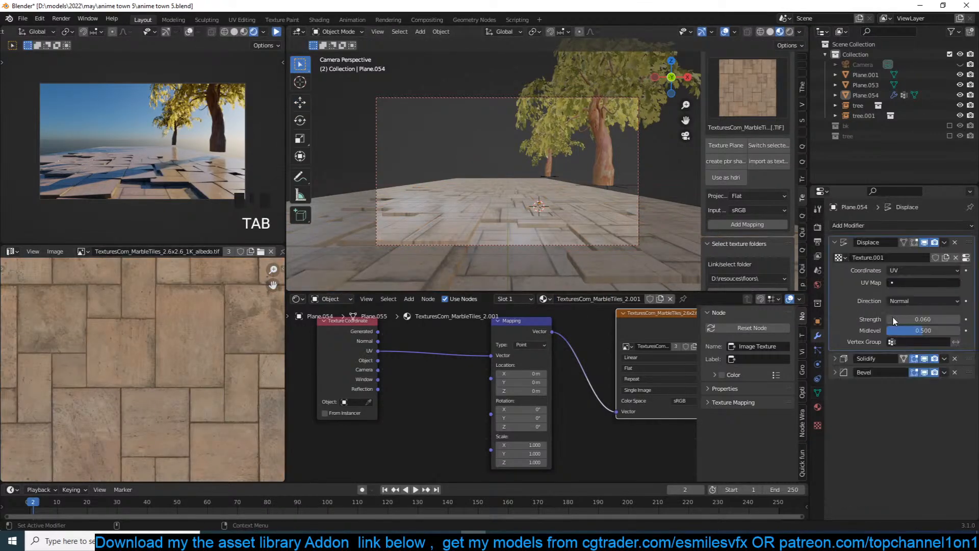
click(914, 282)
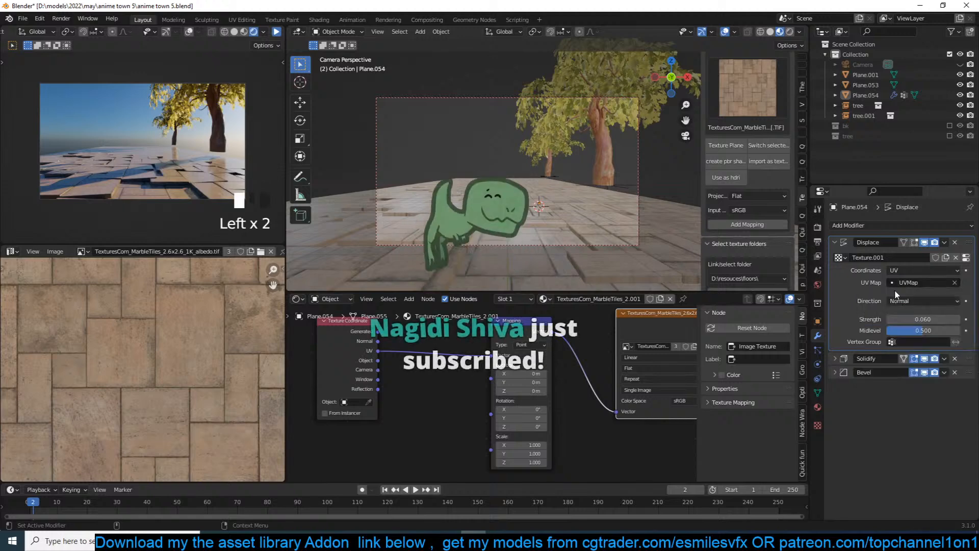
mouse_move(913, 319)
mouse_down()
mouse_move(944, 319)
mouse_move(917, 319)
mouse_up()
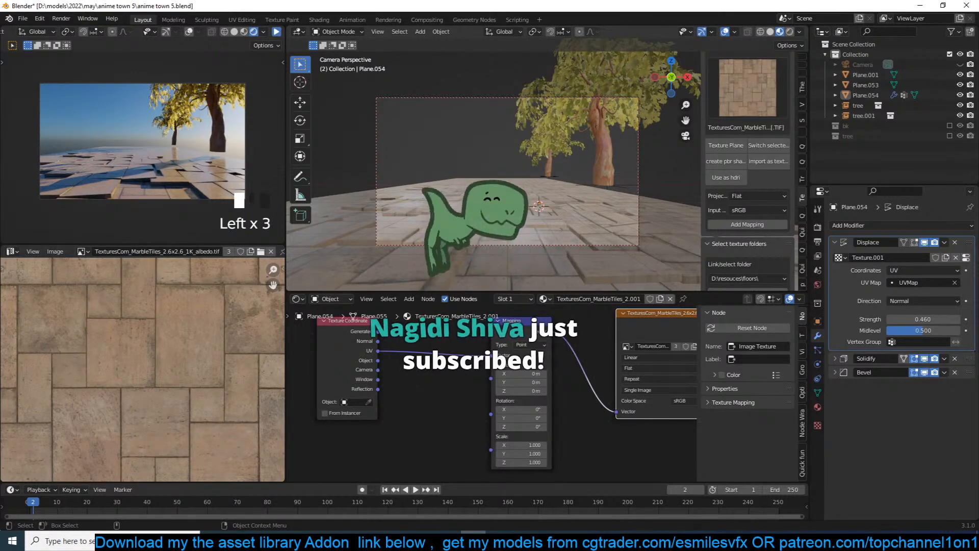
click(509, 206)
middle_drag(509, 206, 552, 171)
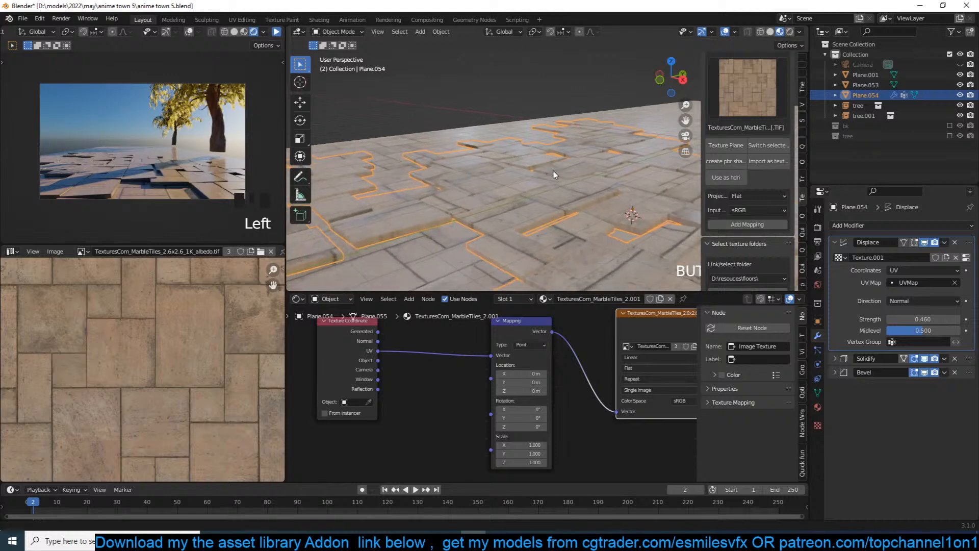
Set the Displace strength to -0.05 and reselect the paving slabs in the camera view.
shift+drag(940, 319, 921, 319)
key(KP_0)
key(alt+a)
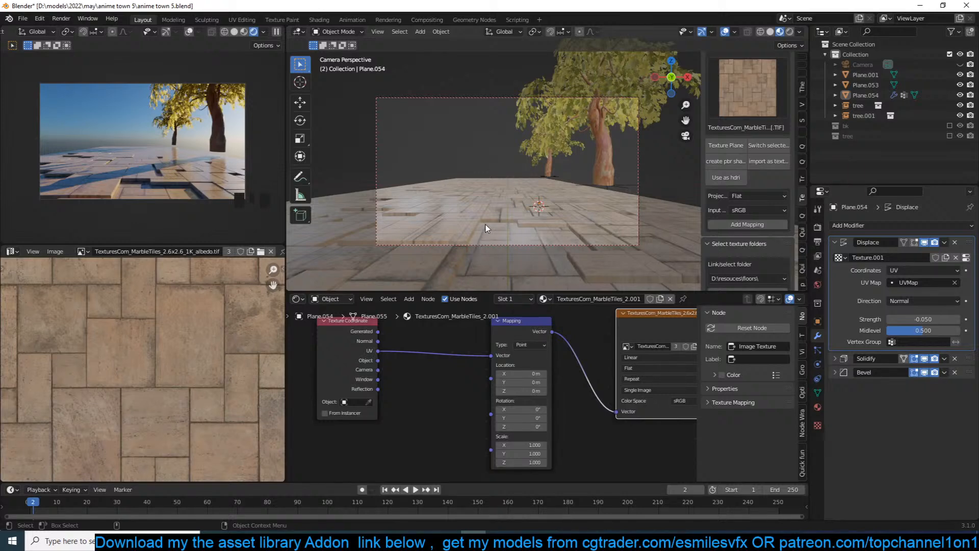
click(501, 208)
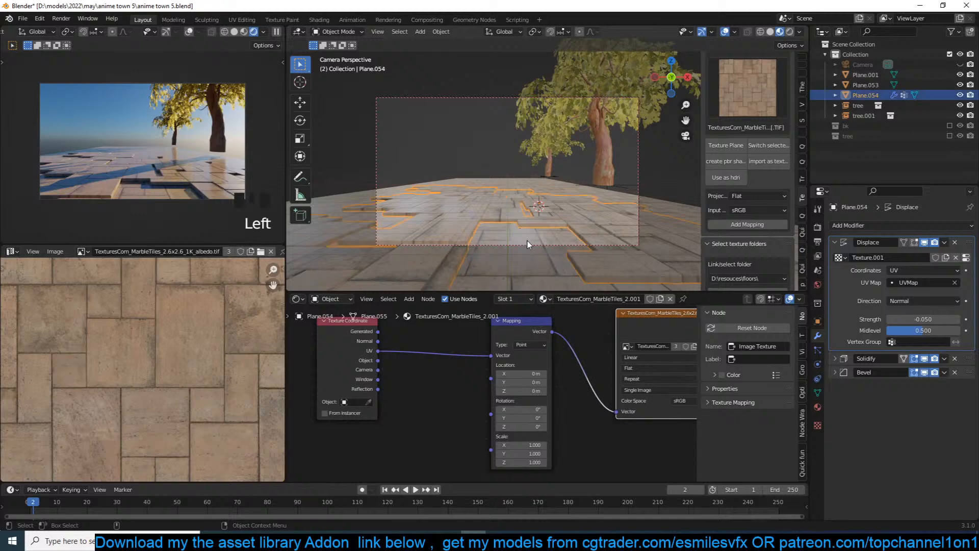
Switch the texture folder to D:\resouces\grunges\ and choose the grunge_map_004 image.
scroll(610, 350, down, 3)
middle_drag(600, 359, 341, 359)
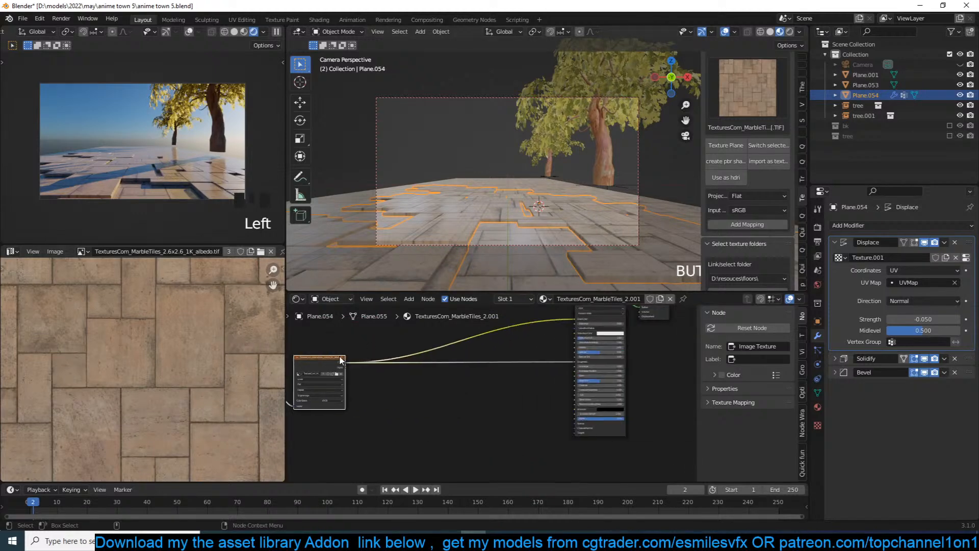
right_click(451, 361)
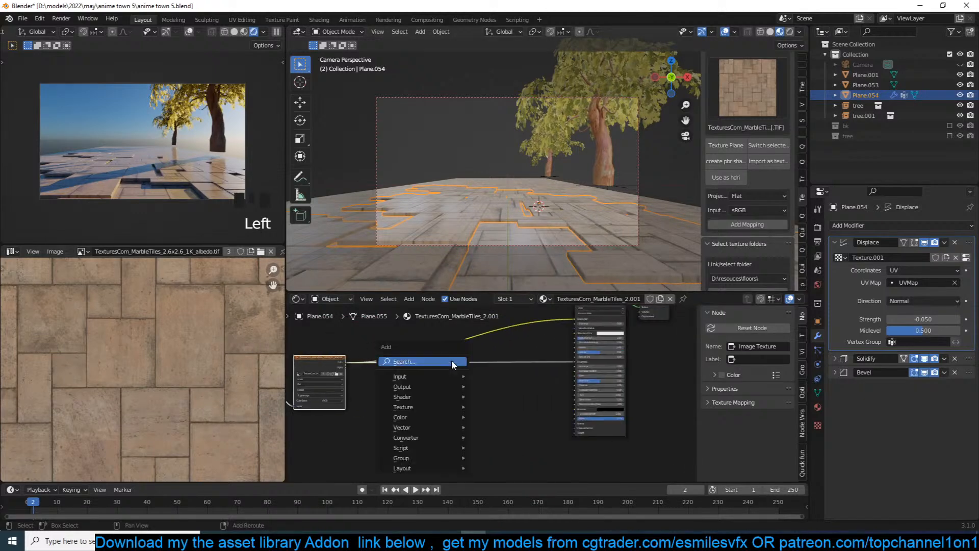
click(747, 102)
scroll(741, 292, down, 2)
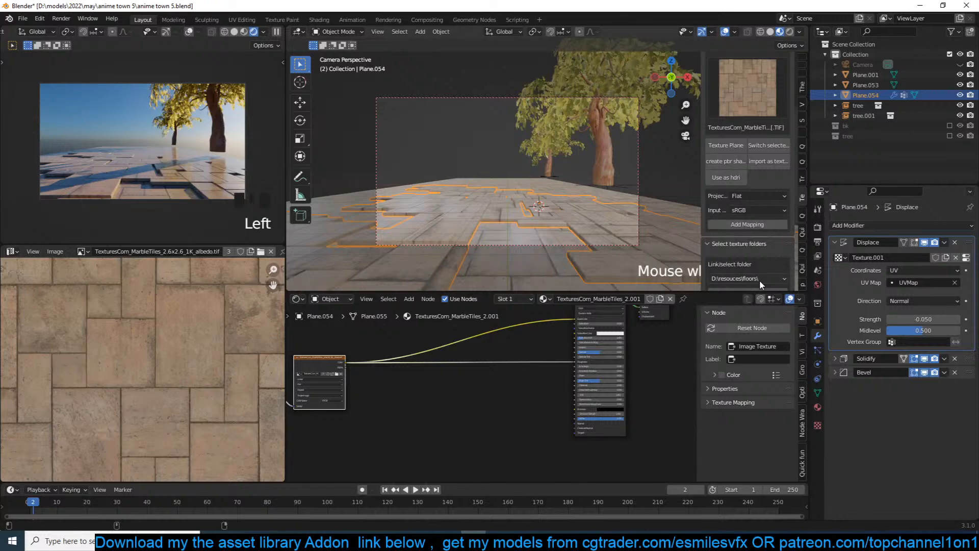
click(760, 280)
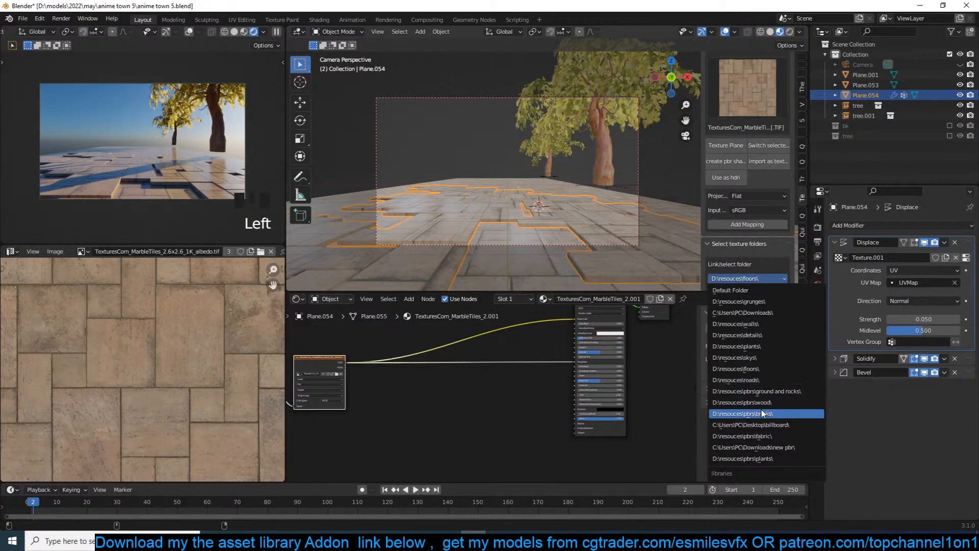
click(766, 301)
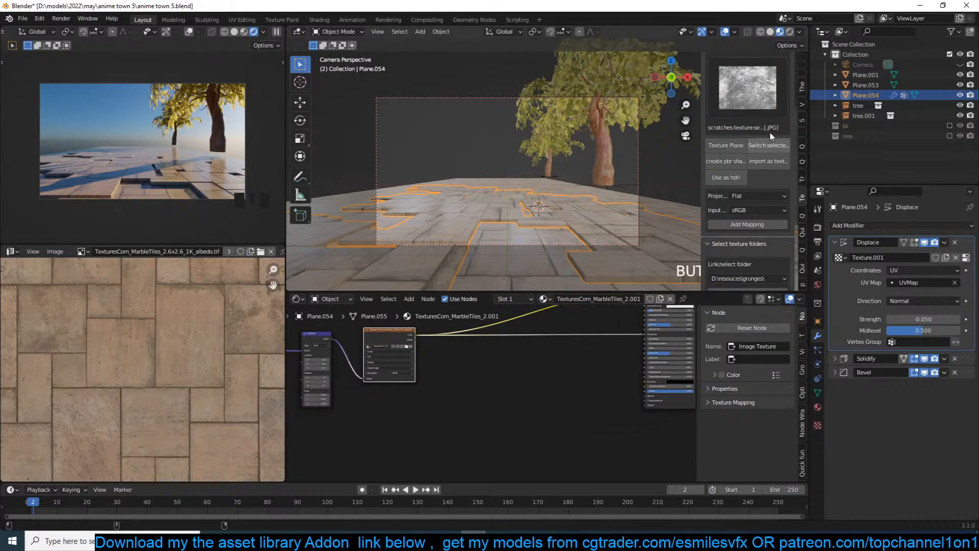
click(752, 100)
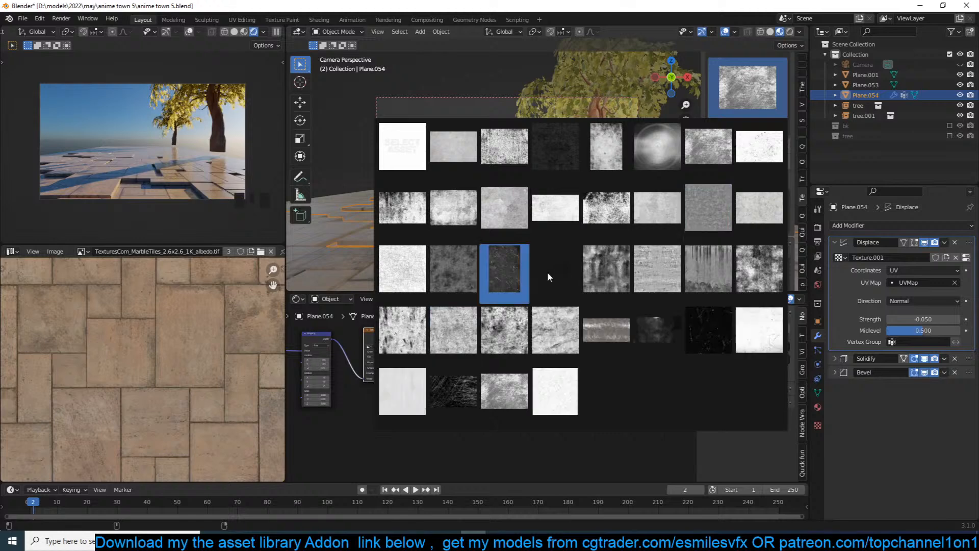
click(606, 269)
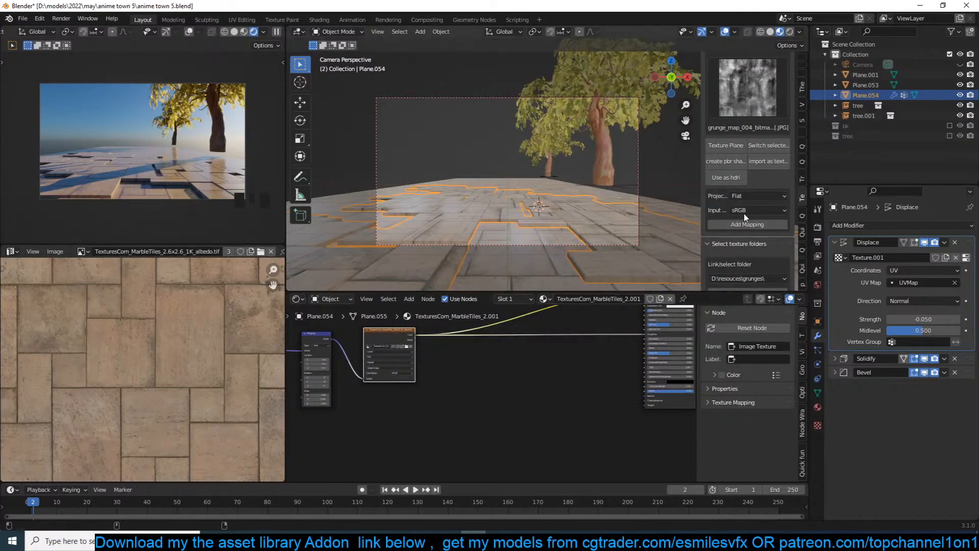
Import the grunge map as an image texture node and place it beside the marble tile texture node.
click(613, 340)
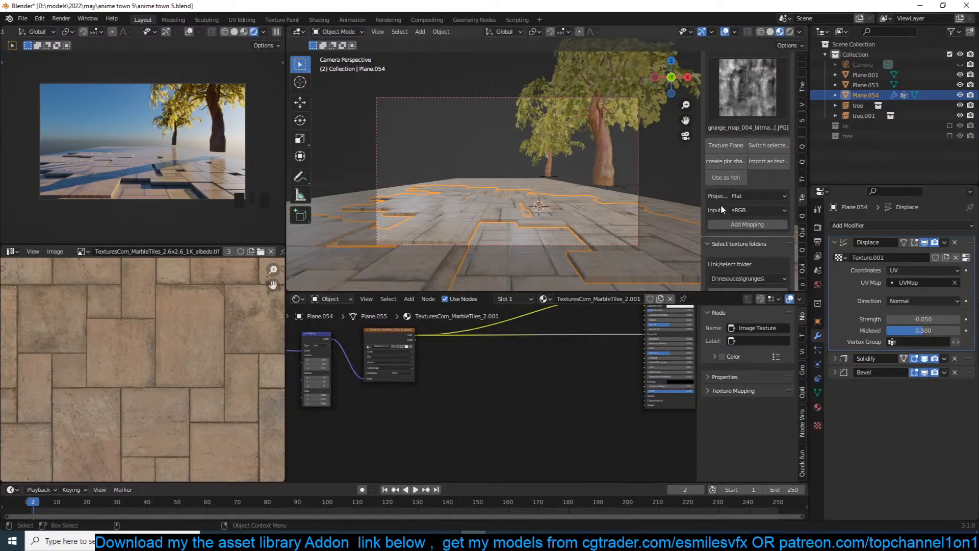
click(764, 163)
click(539, 391)
click(588, 340)
drag(590, 340, 513, 380)
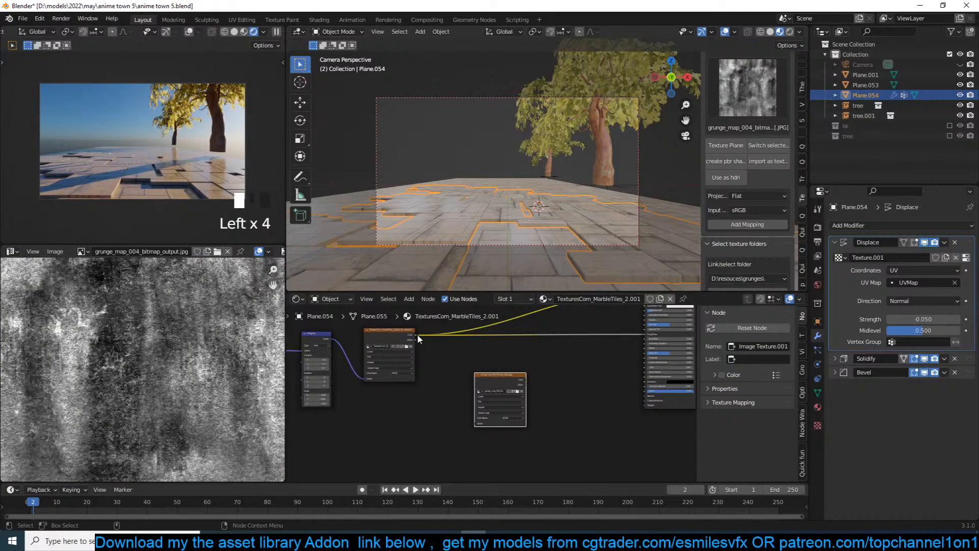
ctrl+shift+right_drag(471, 390, 430, 358)
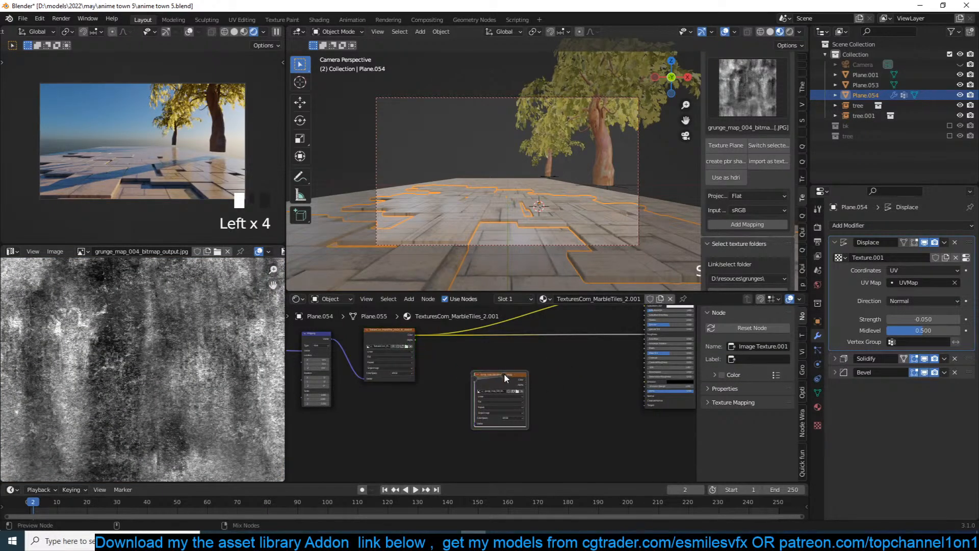
Add a MixRGB node to the tile material, rearrange the marble texture node, and save the file.
key(shift+a)
mouse_move(538, 418)
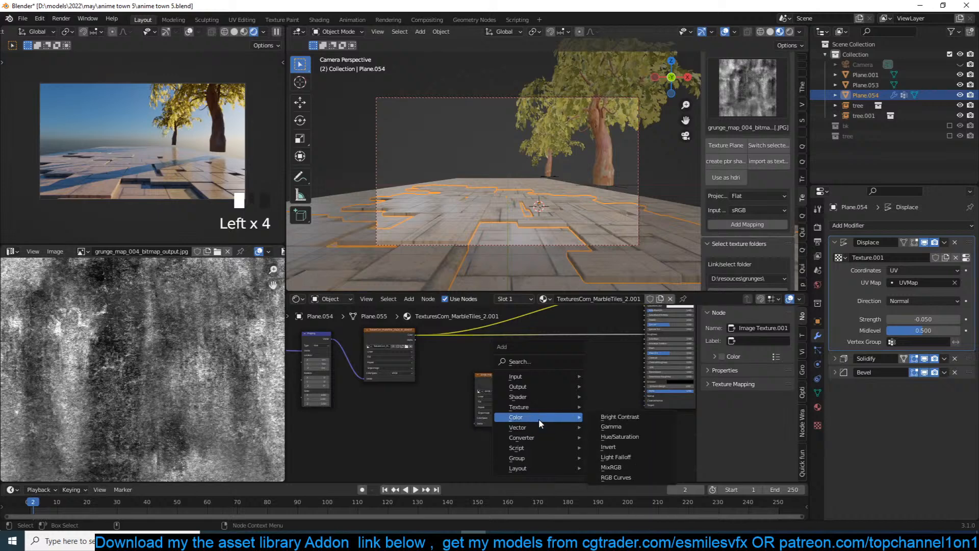
click(610, 462)
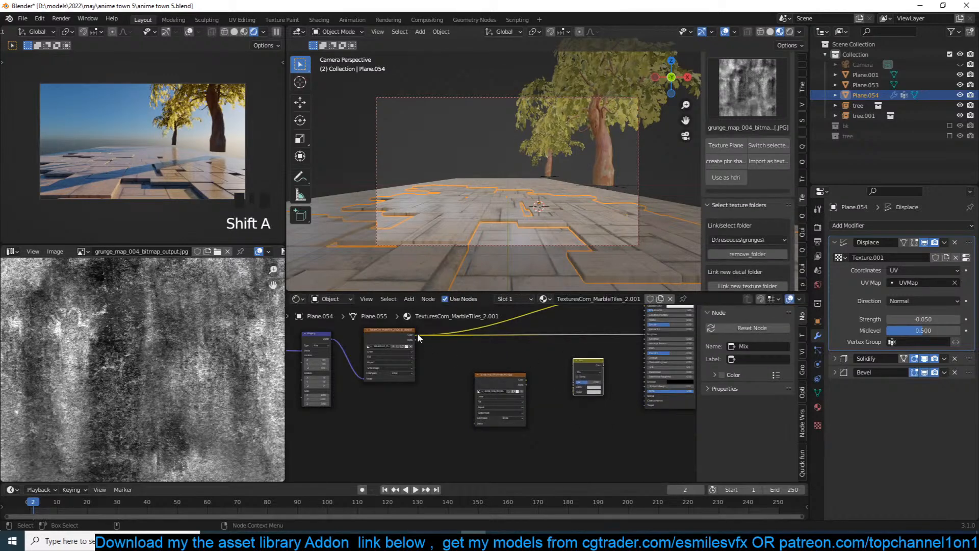
drag(413, 333, 431, 310)
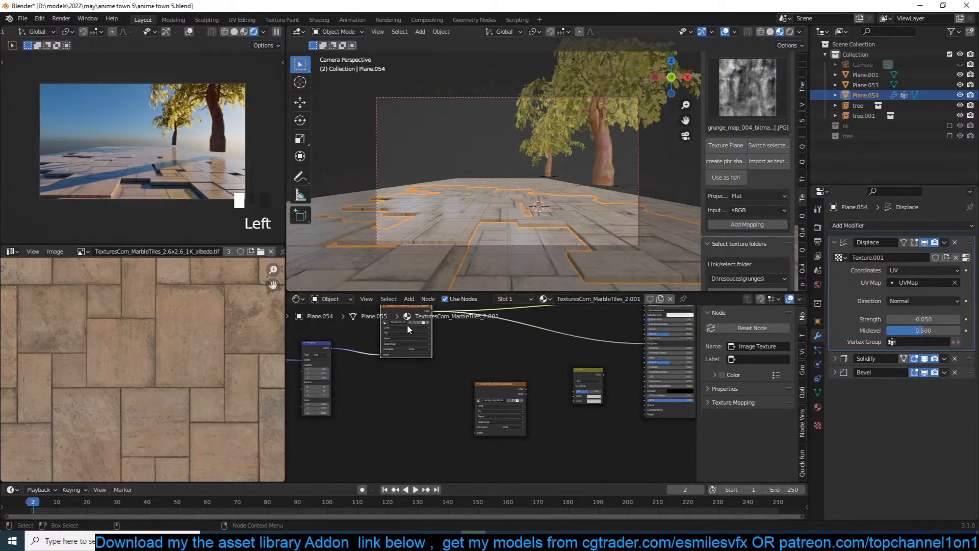
middle_drag(407, 323, 416, 351)
key(ctrl+s)
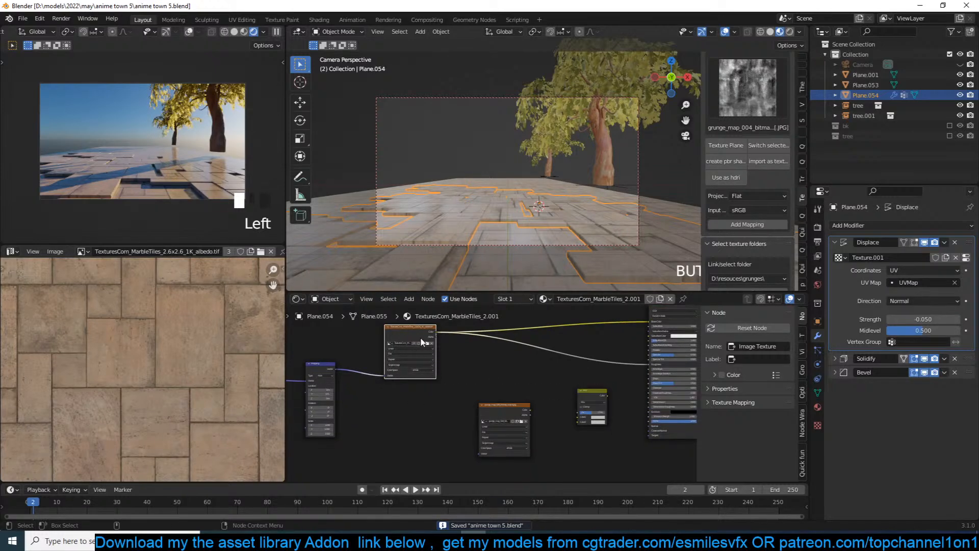
drag(422, 342, 459, 378)
scroll(459, 379, up, 2)
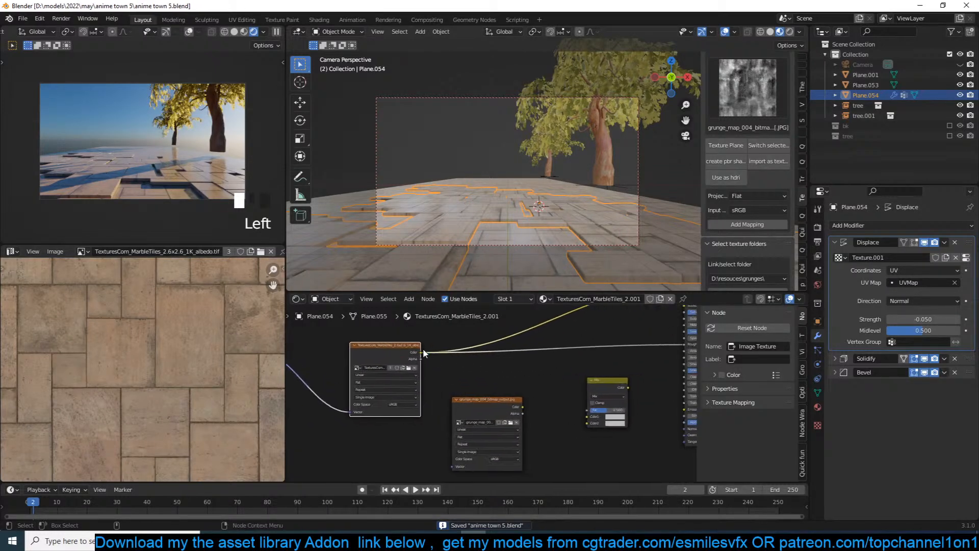
Connect the marble tile colour to the Mix node's Color1 and the grunge map colour to Color2.
drag(421, 352, 587, 416)
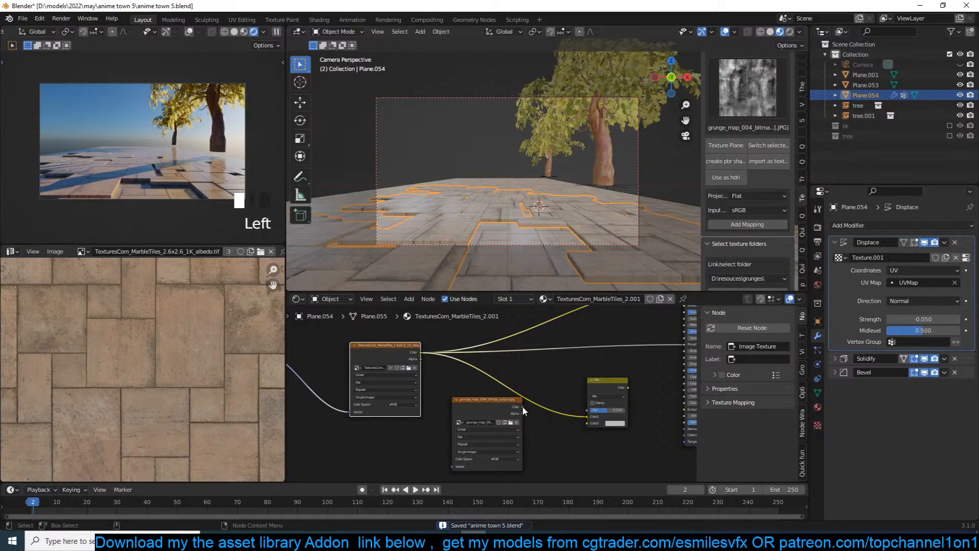
drag(522, 405, 586, 423)
middle_drag(586, 423, 678, 386)
Add a UV Map node, connect it to the grunge texture's Vector input, and save the file.
key(shift+a)
mouse_move(543, 377)
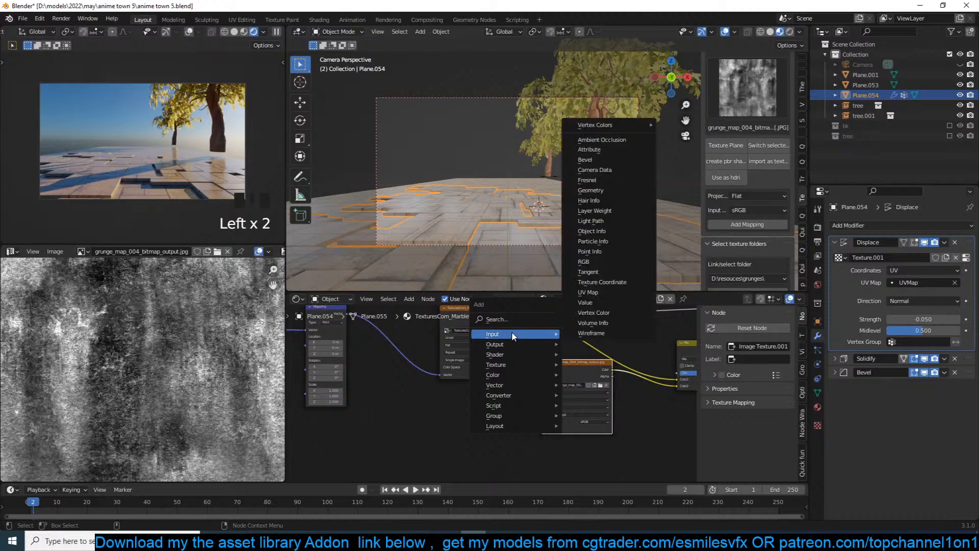
mouse_move(516, 336)
click(596, 292)
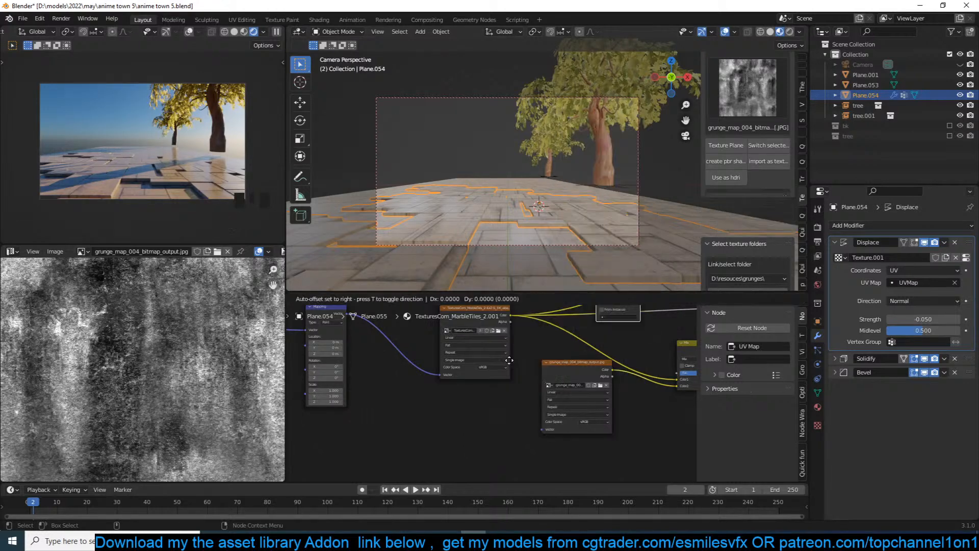
click(475, 427)
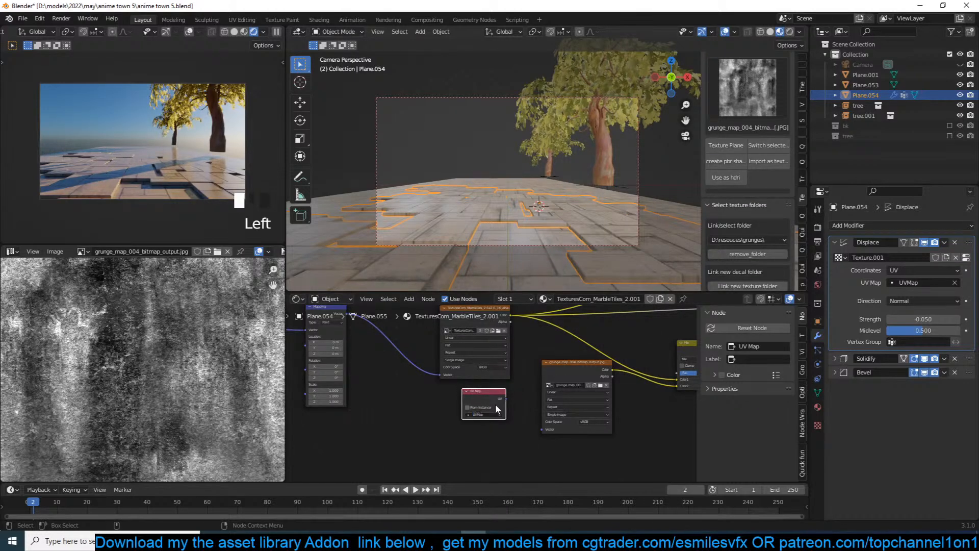
drag(506, 400, 541, 429)
scroll(514, 399, up, 2)
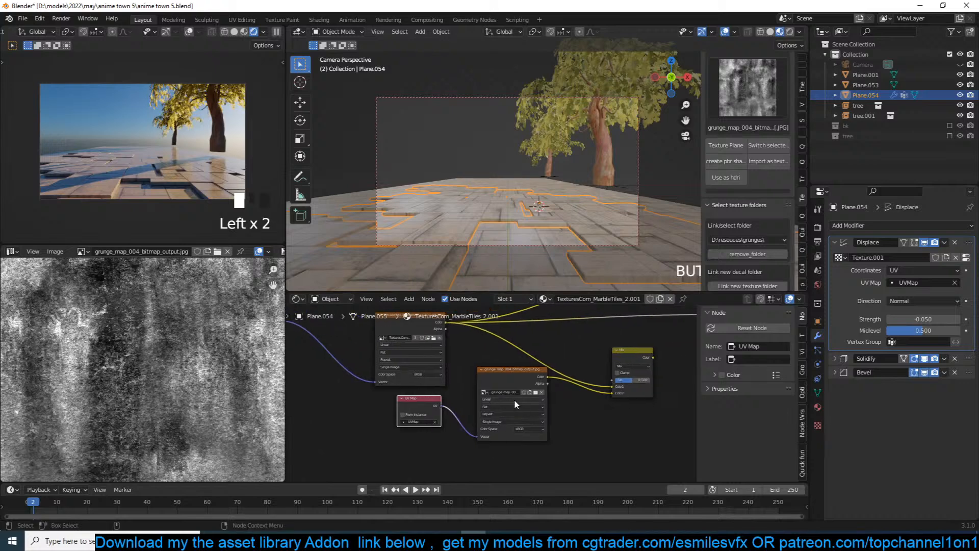
key(ctrl+s)
Connect the Mix node's Color output to the Principled BSDF's Roughness input.
middle_drag(538, 388, 464, 412)
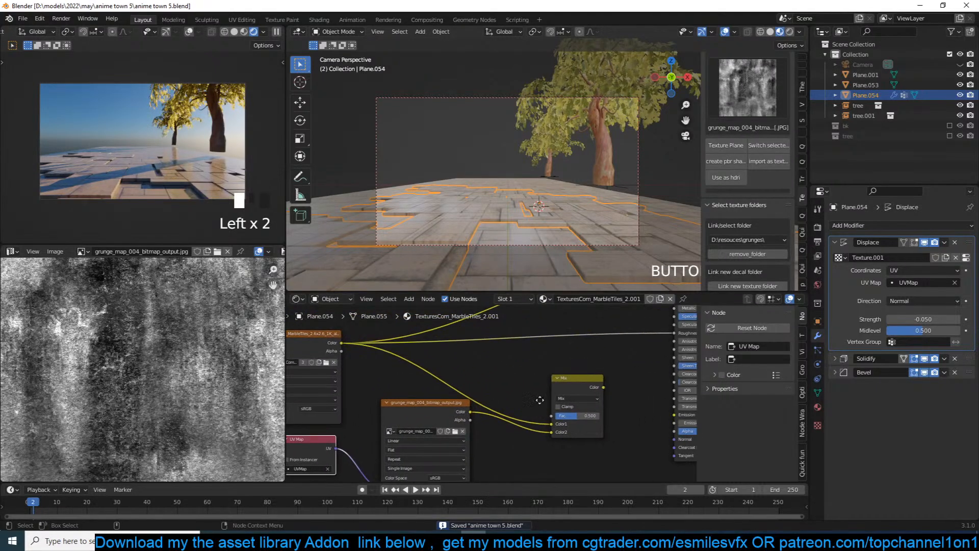
middle_drag(540, 400, 494, 418)
drag(558, 405, 629, 352)
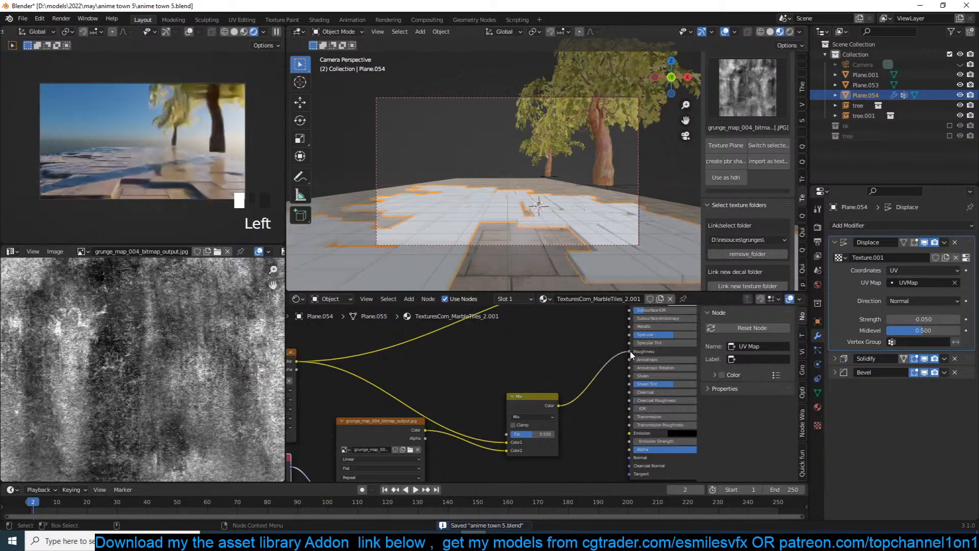
Show the slabs' mesh data settings and reset the selected faces' UVs so each fills the whole UV square.
click(817, 407)
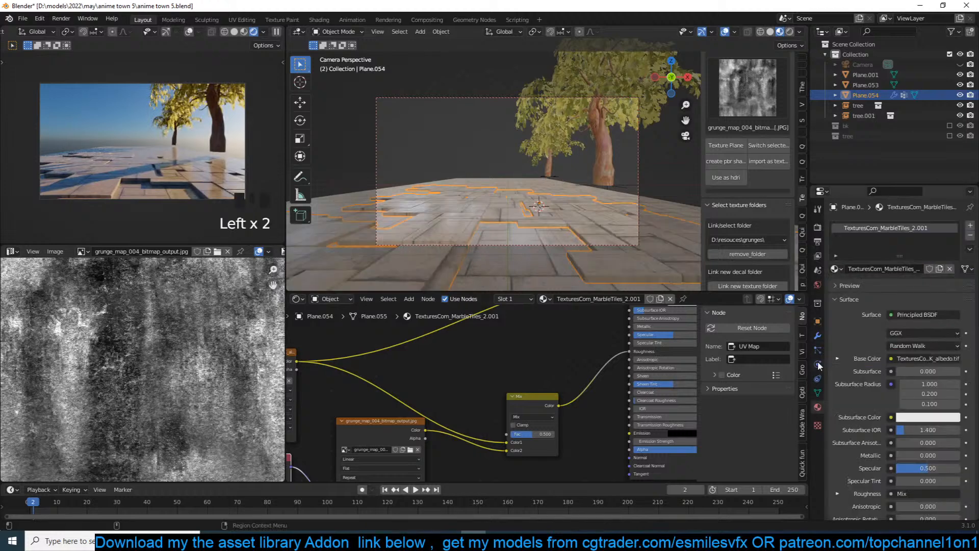
click(819, 390)
key(grave)
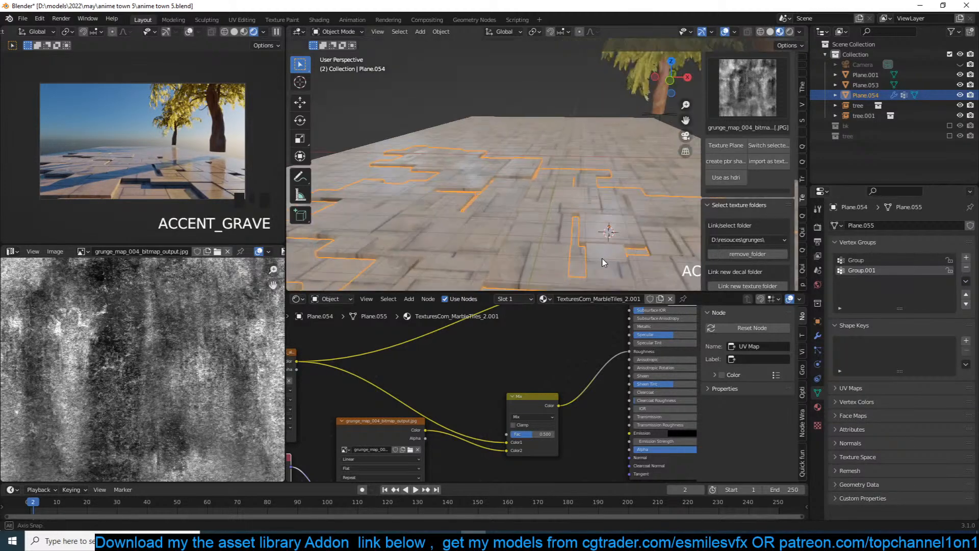
middle_drag(611, 290, 612, 288)
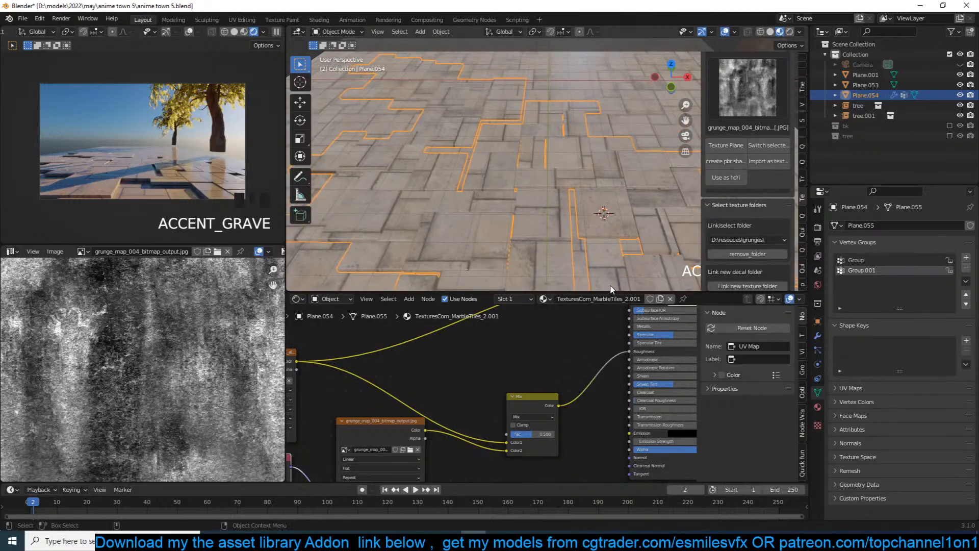
key(Tab)
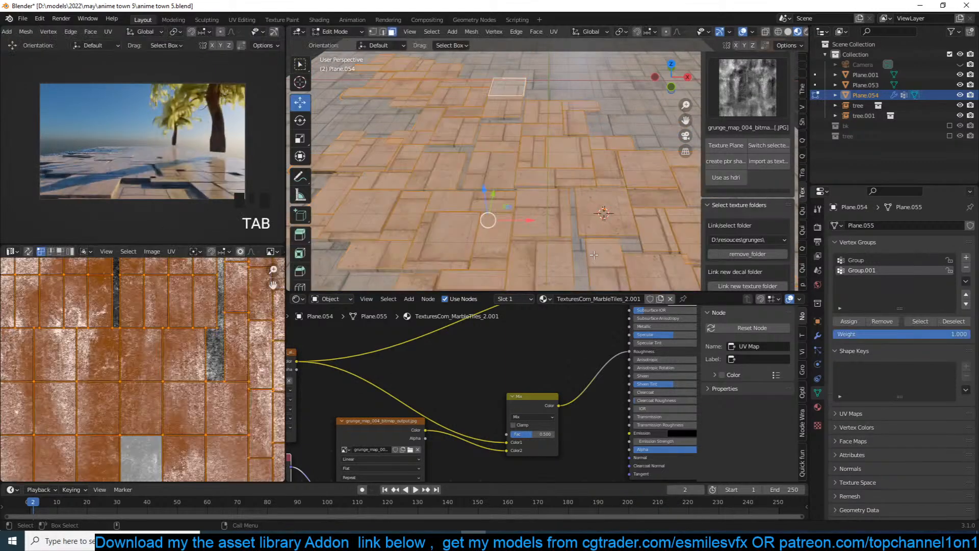
key(Tab)
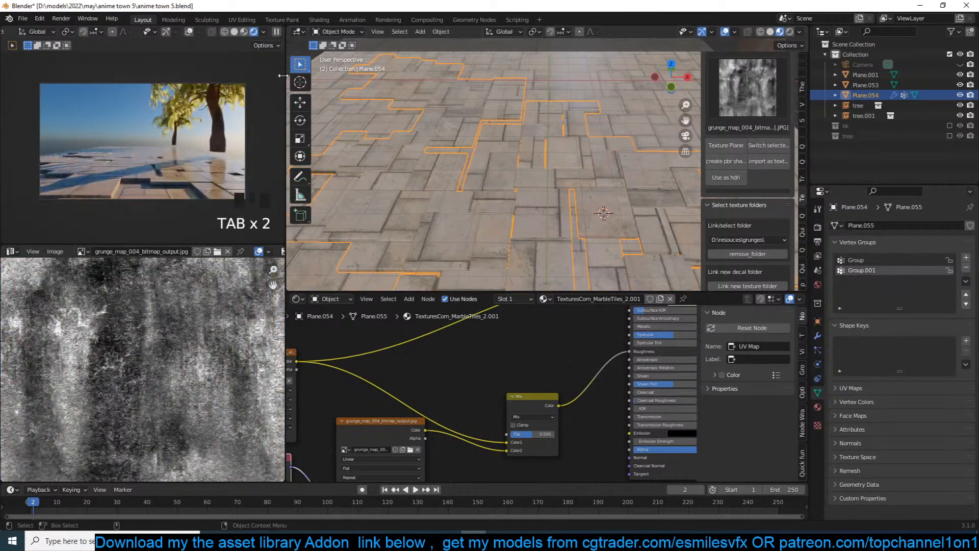
key(Tab)
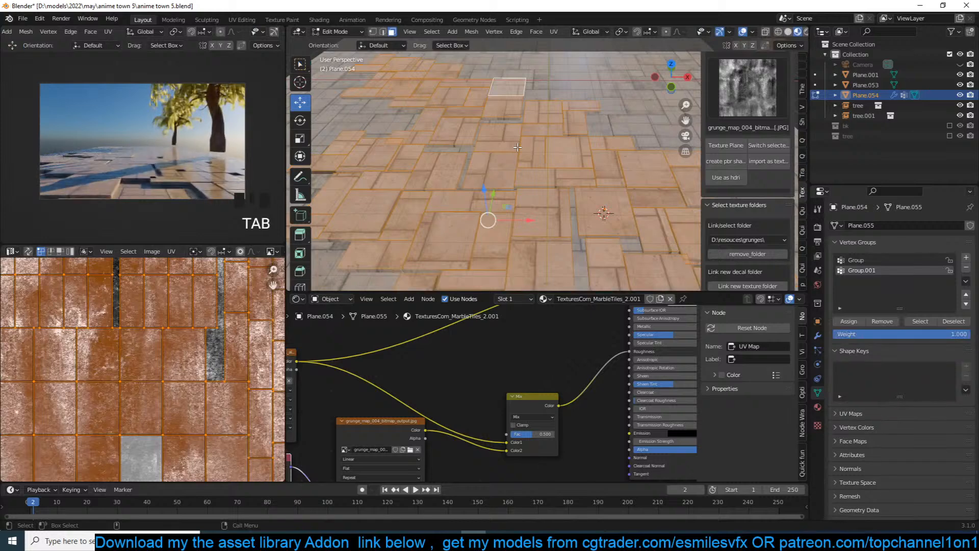
key(u)
click(515, 149)
click(489, 270)
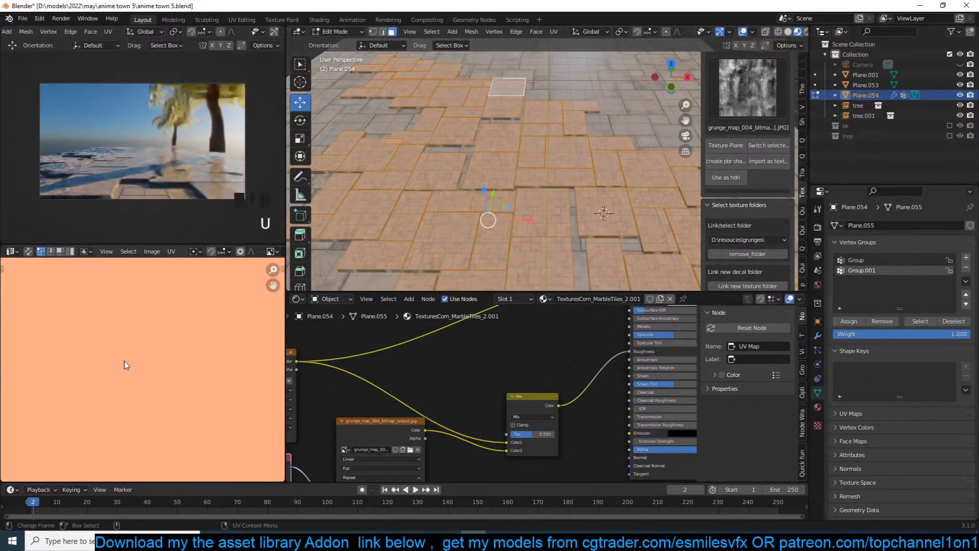
Pause the rendered camera preview and show the TexturesCom_MarbleTiles_2.6x2.6_1K_albedo.tif image behind the slab UVs.
scroll(128, 357, down, 6)
scroll(265, 30, down, 7)
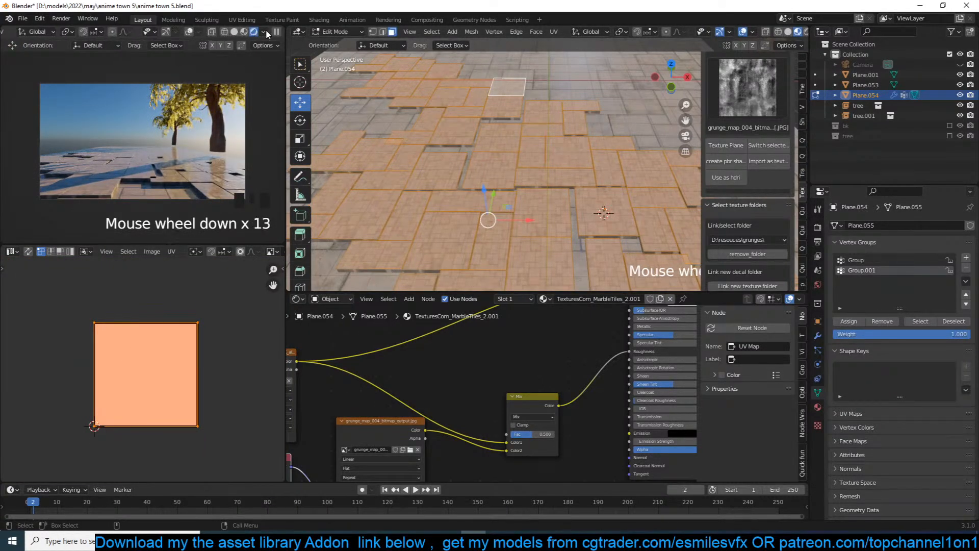
click(276, 32)
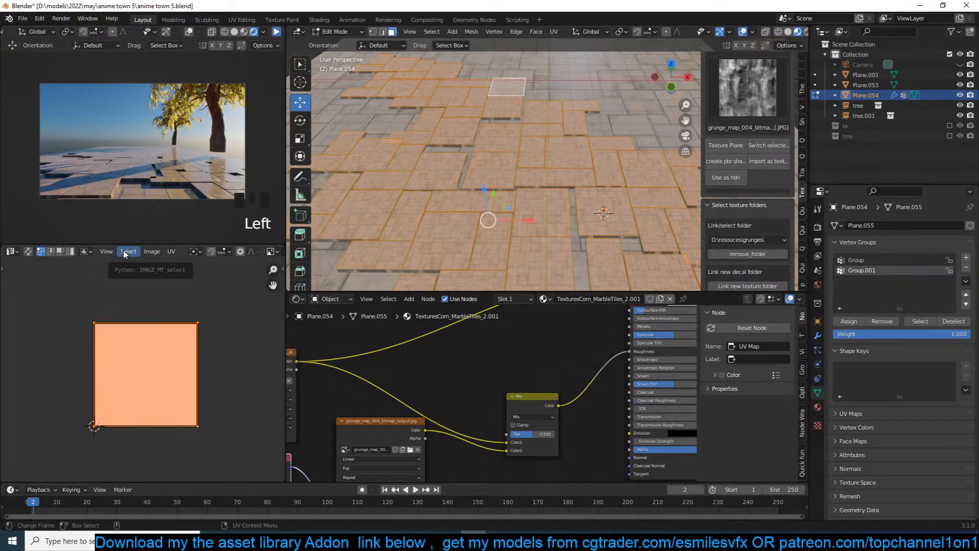
scroll(102, 252, down, 8)
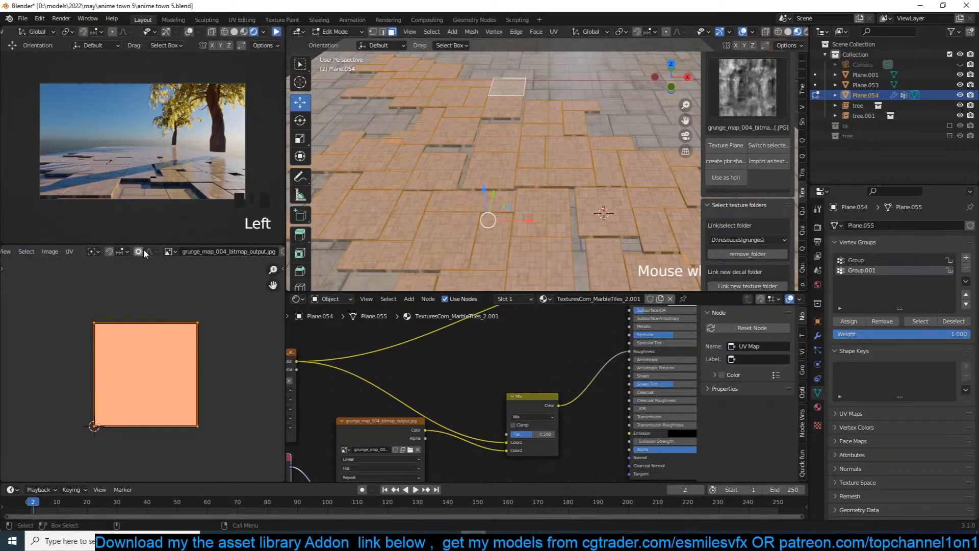
click(87, 252)
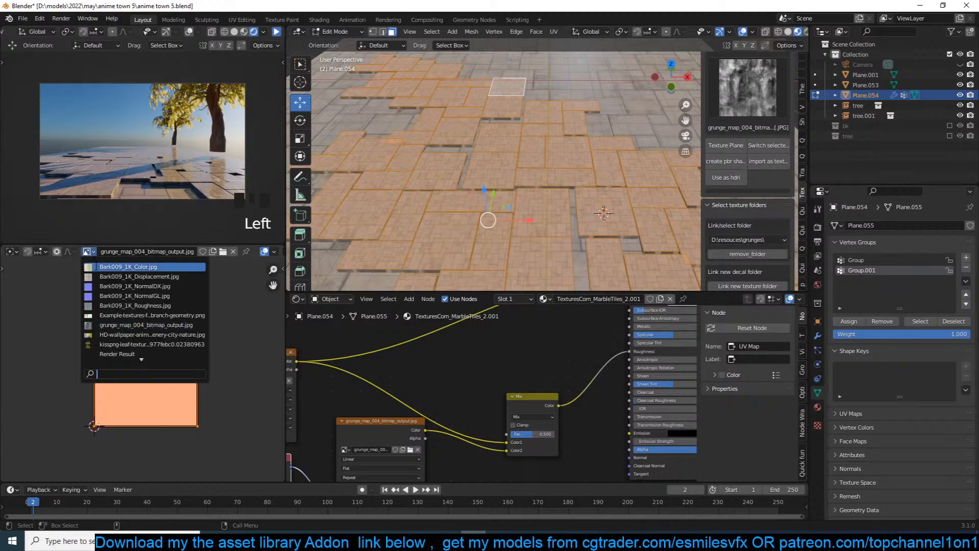
scroll(102, 357, down, 1)
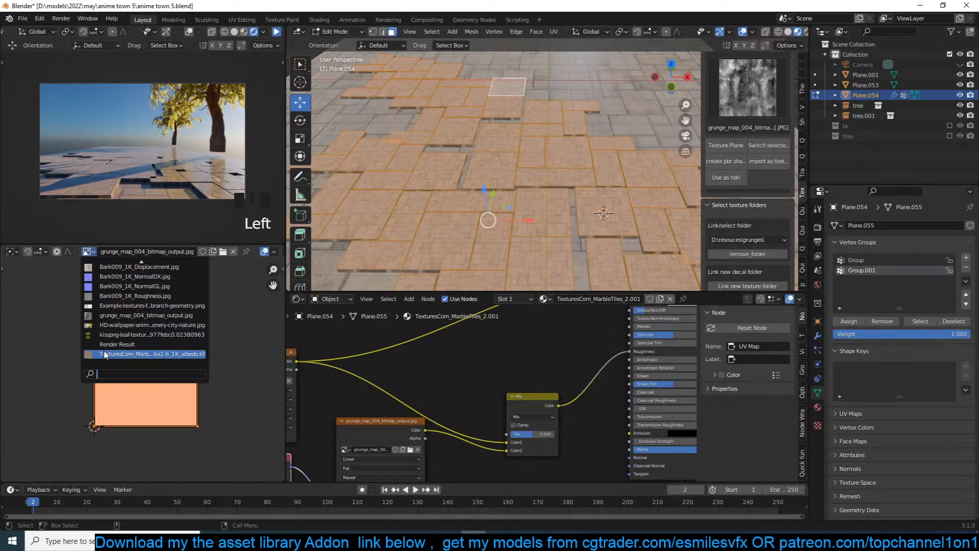
click(104, 354)
scroll(131, 351, up, 5)
scroll(131, 351, down, 5)
Scale down the stacked slab UV faces and move them roughly over a single tile of the marble tile image.
key(s)
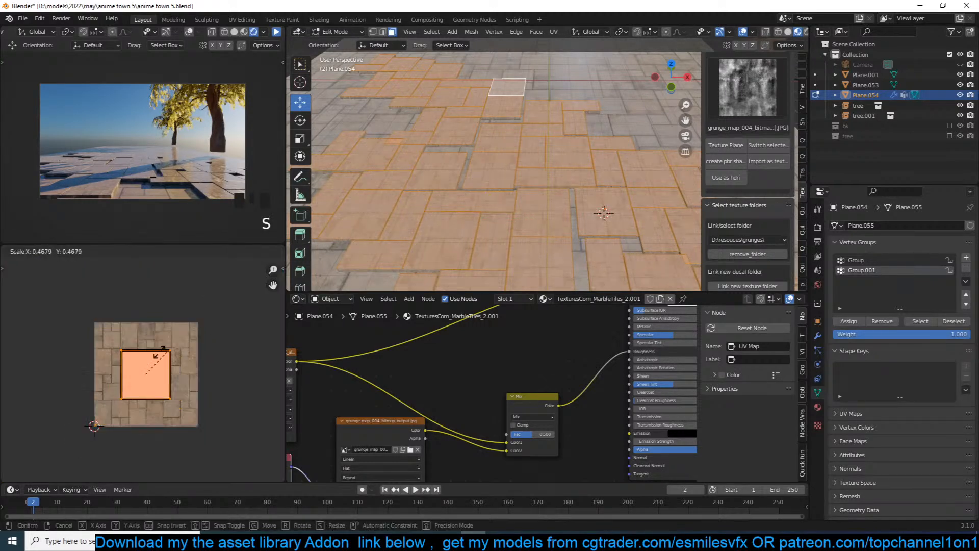
click(162, 348)
scroll(163, 354, up, 6)
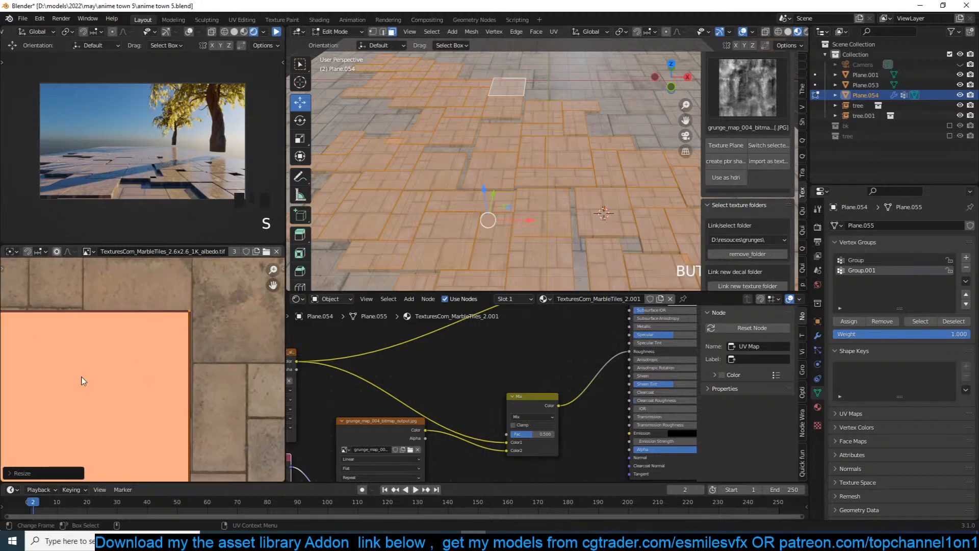
scroll(87, 377, down, 4)
key(g)
click(221, 385)
key(s)
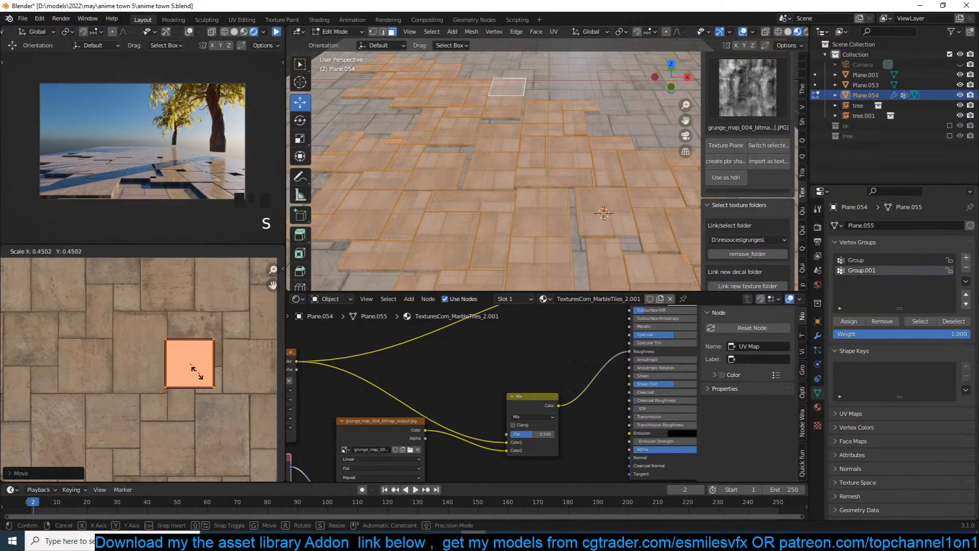
click(205, 380)
key(g)
click(216, 353)
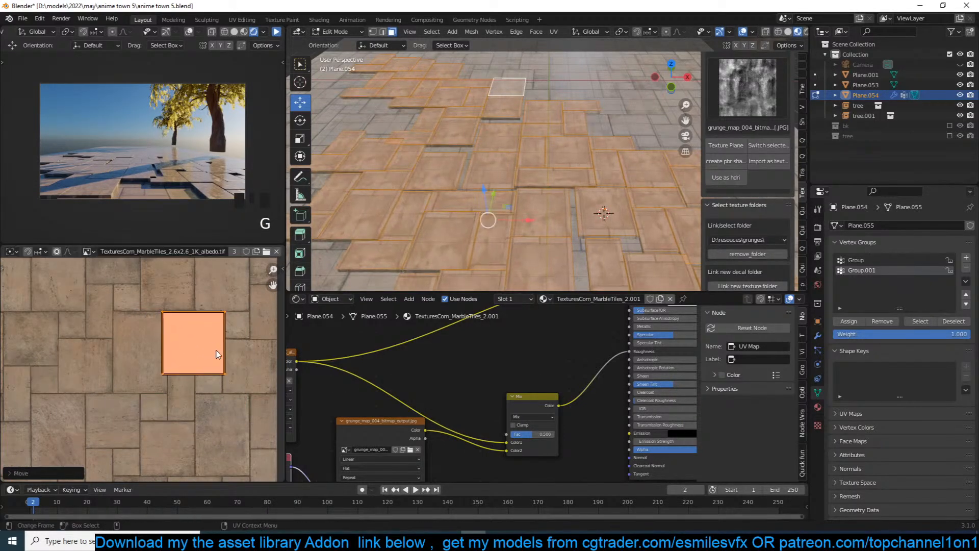
key(s)
click(219, 356)
Expand the mesh's UV Maps list and fit the stacked UV faces to the edges of one large square tile.
click(818, 336)
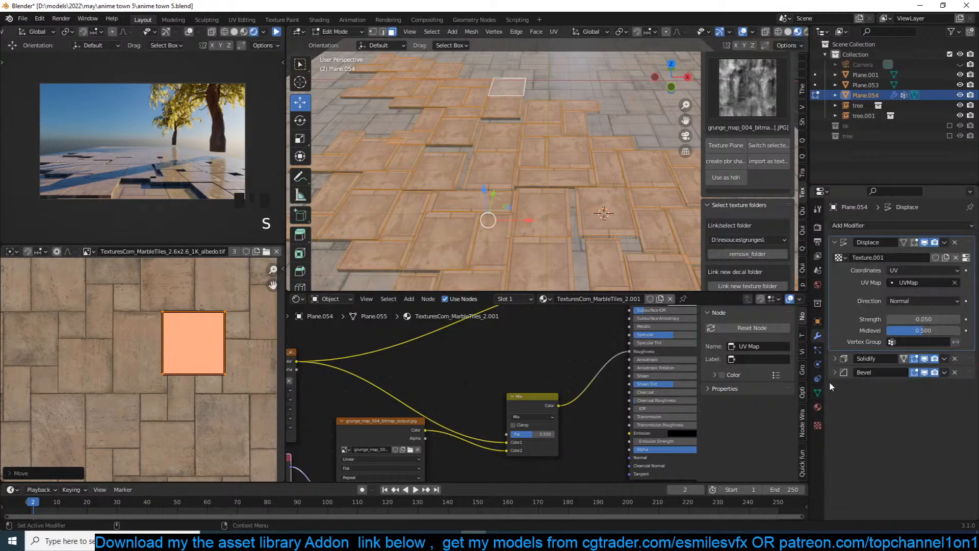
click(817, 393)
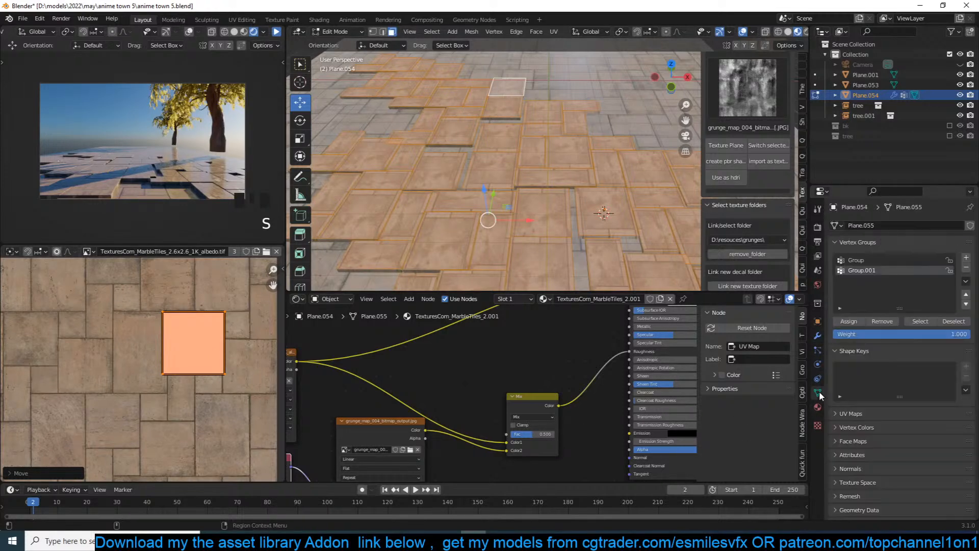
click(856, 414)
scroll(240, 358, up, 3)
middle_drag(217, 354, 174, 355)
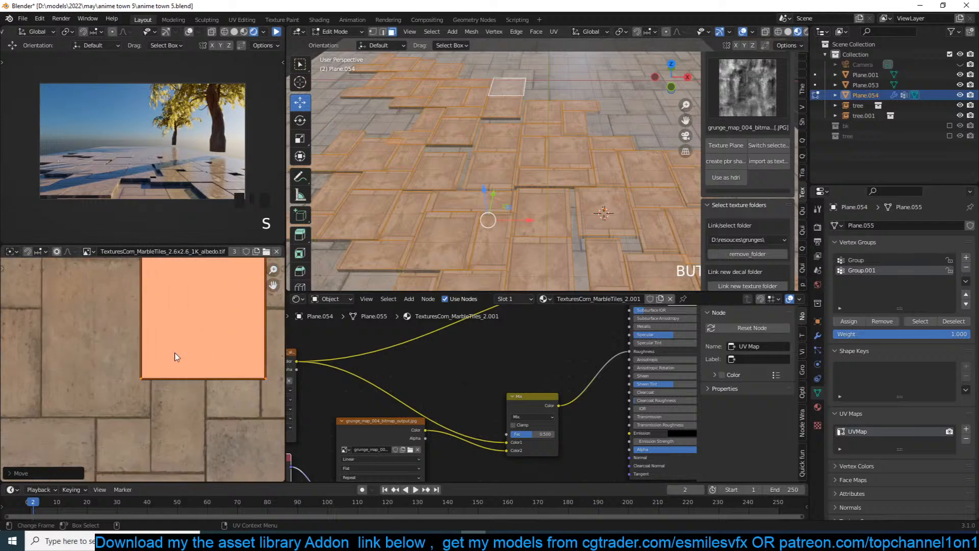
key(s)
click(216, 335)
scroll(153, 354, down, 2)
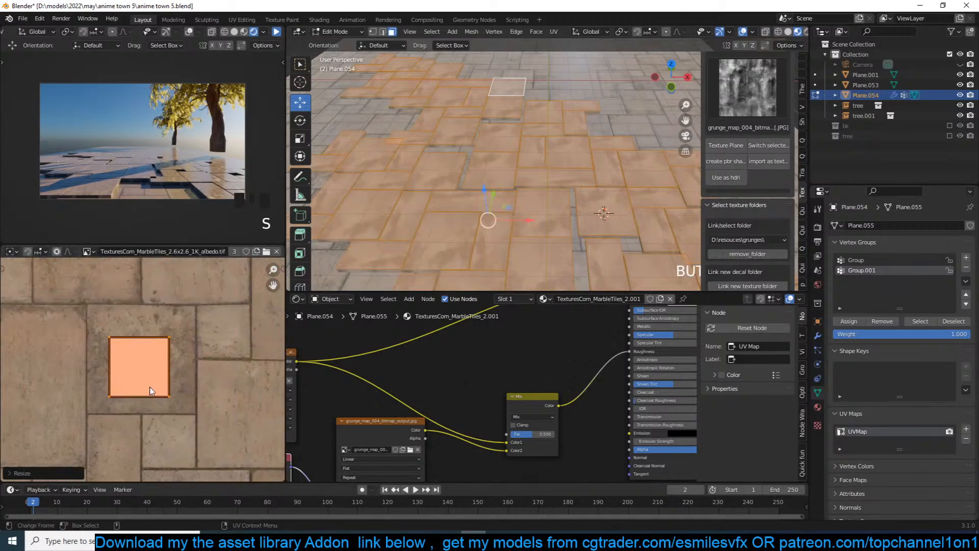
key(s)
click(187, 392)
key(g)
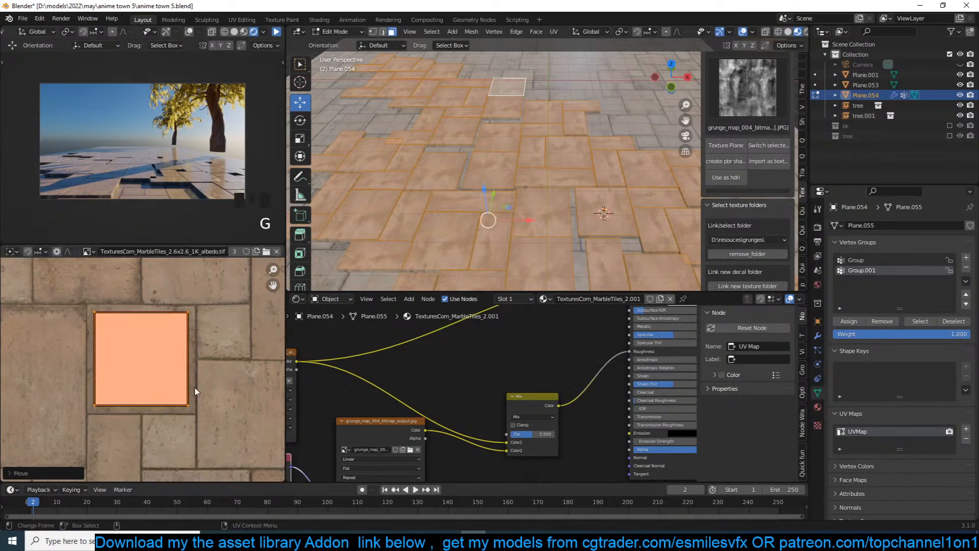
click(194, 393)
key(s)
click(201, 397)
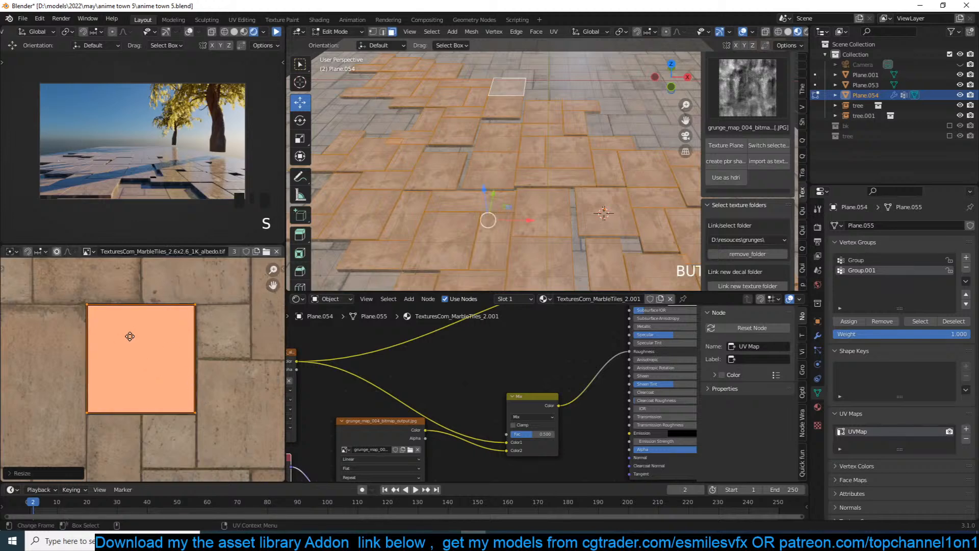
Move one slab's UV face off the stack onto the adjacent taller tile and stretch it vertically to fit.
scroll(153, 334, down, 3)
click(160, 335)
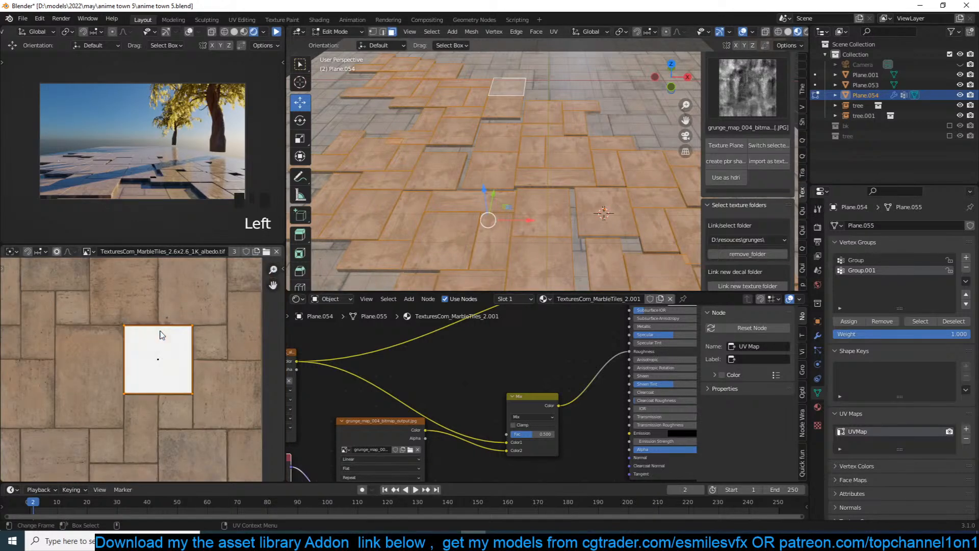
key(g)
click(66, 375)
key(g)
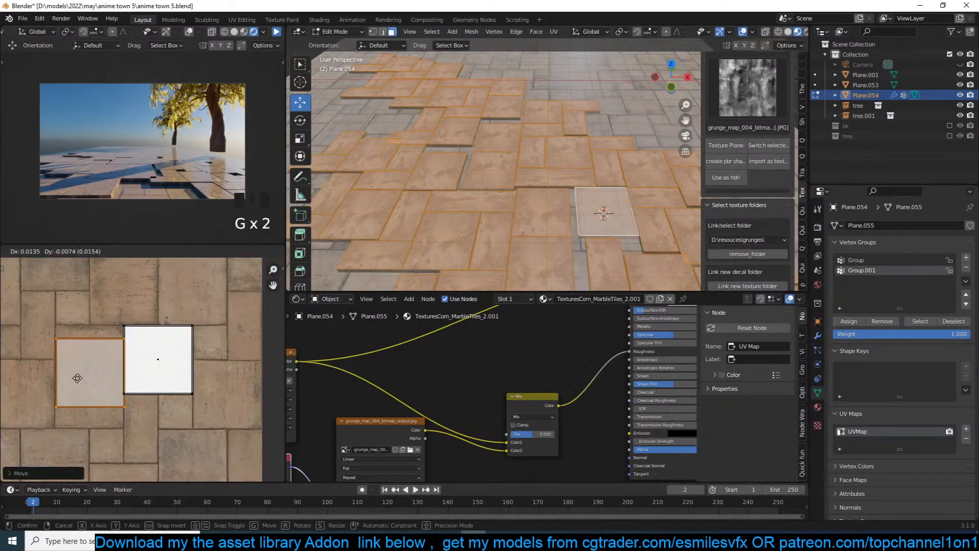
click(118, 397)
key(s)
click(127, 431)
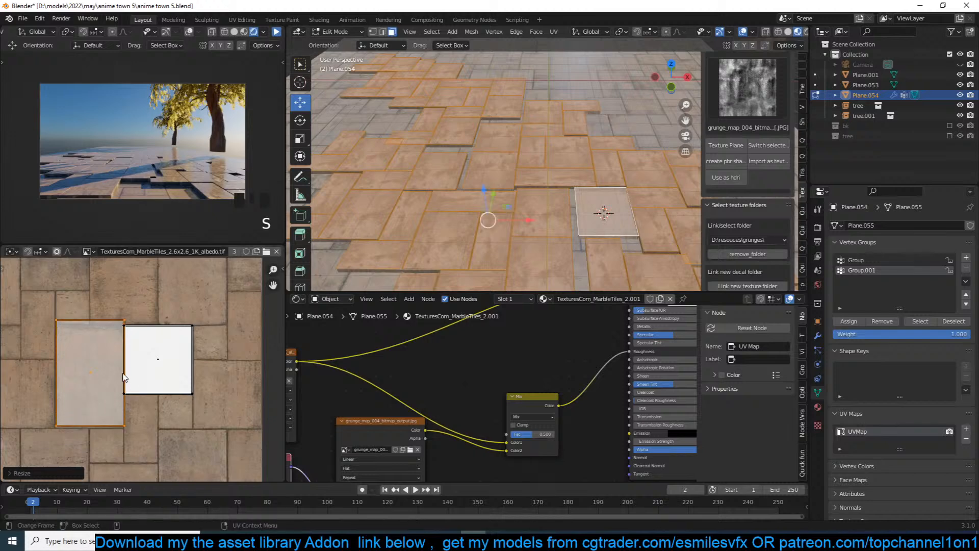
key(g)
key(s)
click(164, 365)
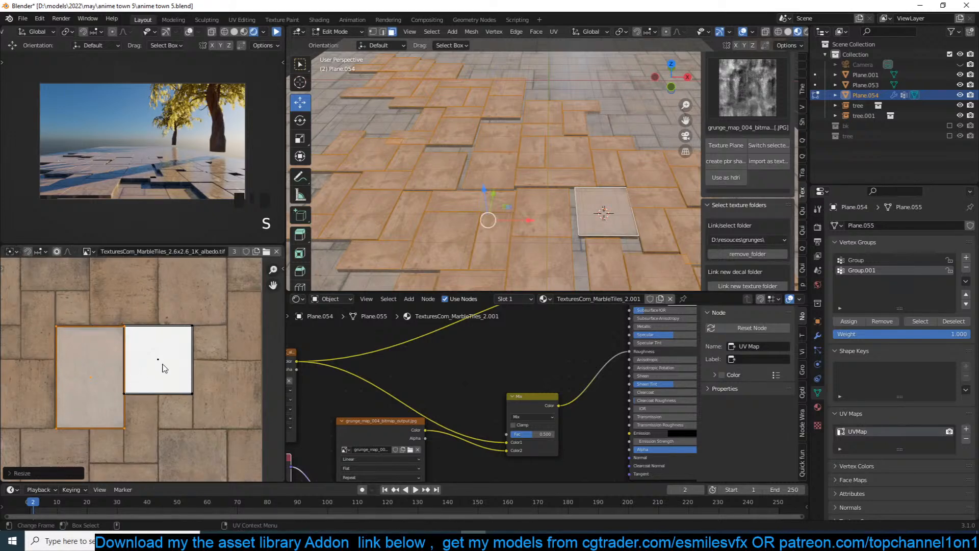
Move three more slabs' UV faces from the stack onto separate surrounding tiles of the image.
middle_drag(163, 365, 121, 358)
click(119, 355)
key(g)
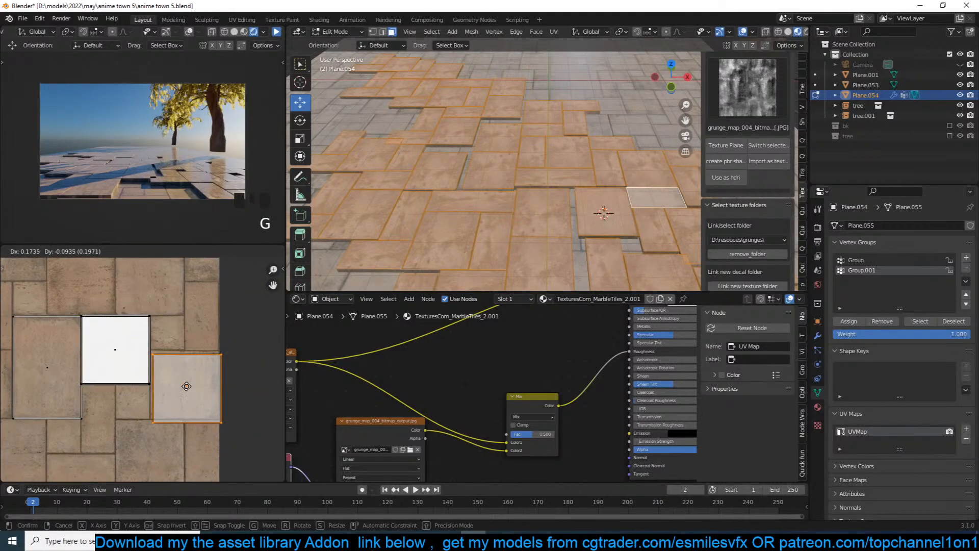
scroll(187, 389, down, 2)
click(177, 335)
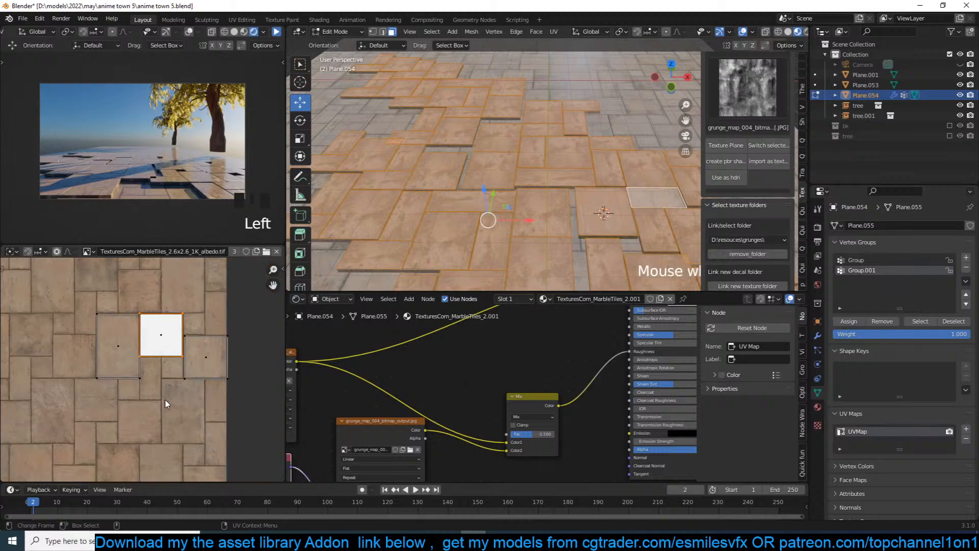
click(159, 417)
key(g)
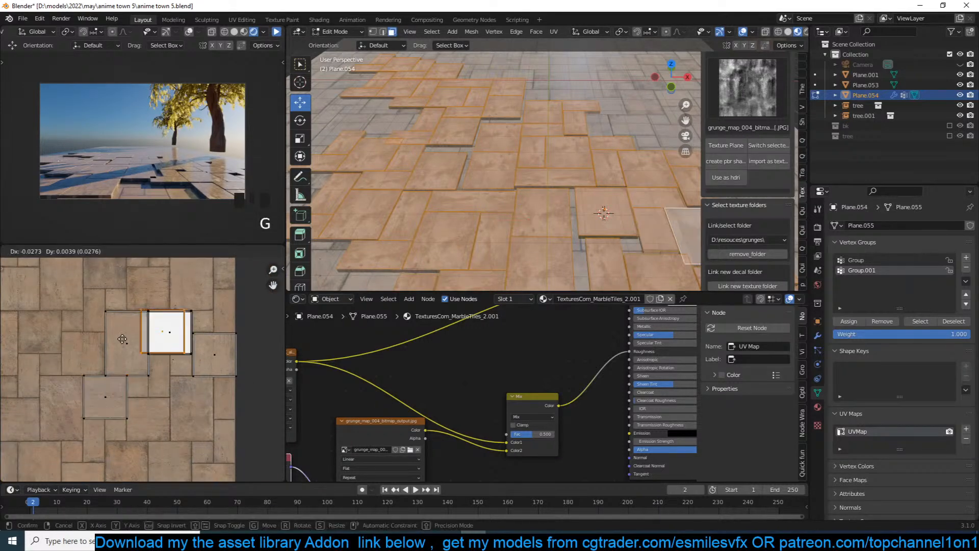
click(40, 346)
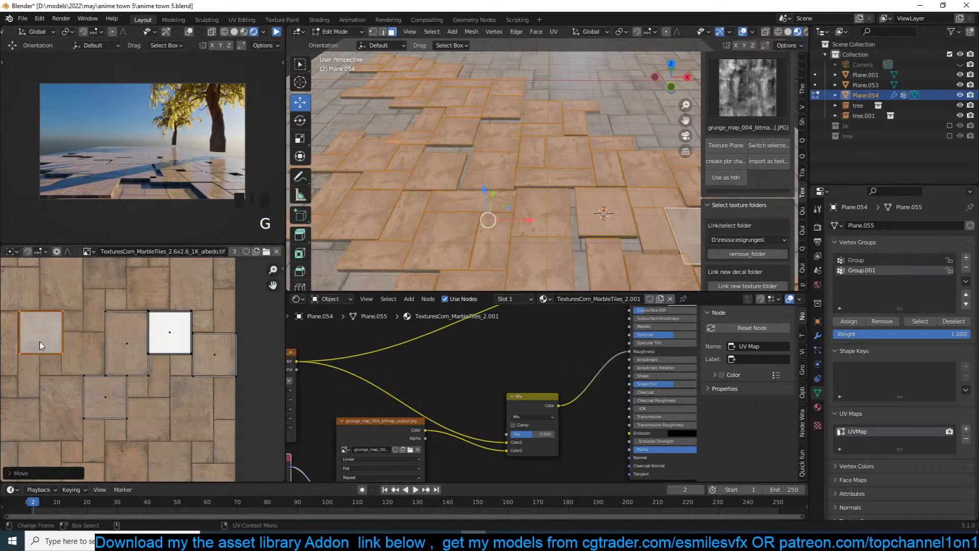
Move two further slabs' UV faces from the stack onto tiles in the lower part of the image.
click(135, 429)
key(g)
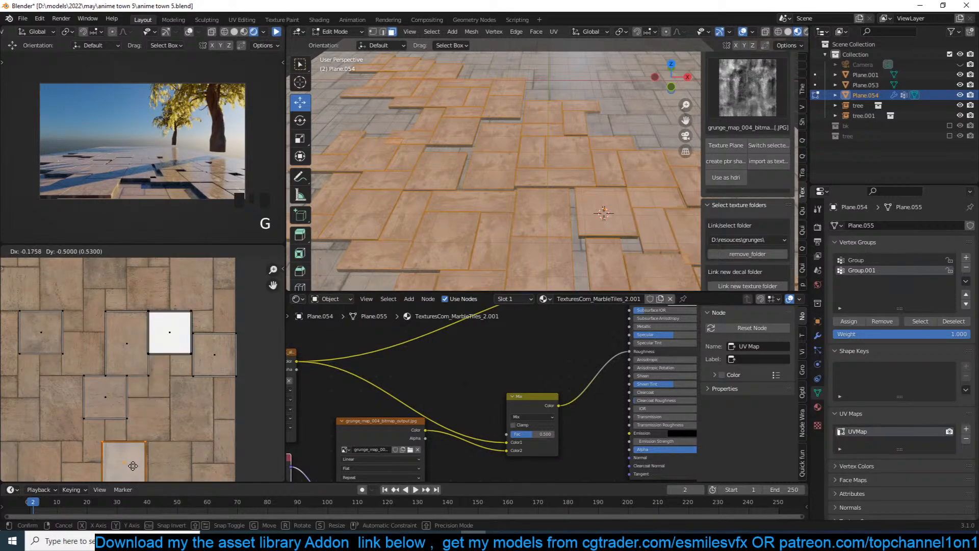
click(145, 437)
click(169, 332)
key(g)
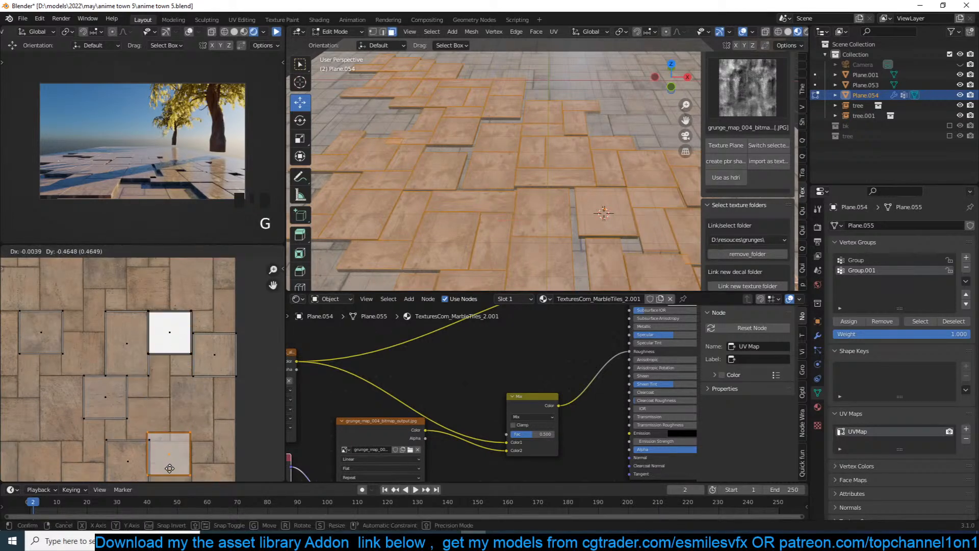
click(170, 474)
Return to Object Mode, deselect everything and examine the tile texture on the slabs.
key(Tab)
scroll(481, 222, down, 4)
middle_drag(479, 223, 562, 199)
key(alt+a)
scroll(542, 210, up, 3)
scroll(561, 198, down, 3)
scroll(510, 387, down, 3)
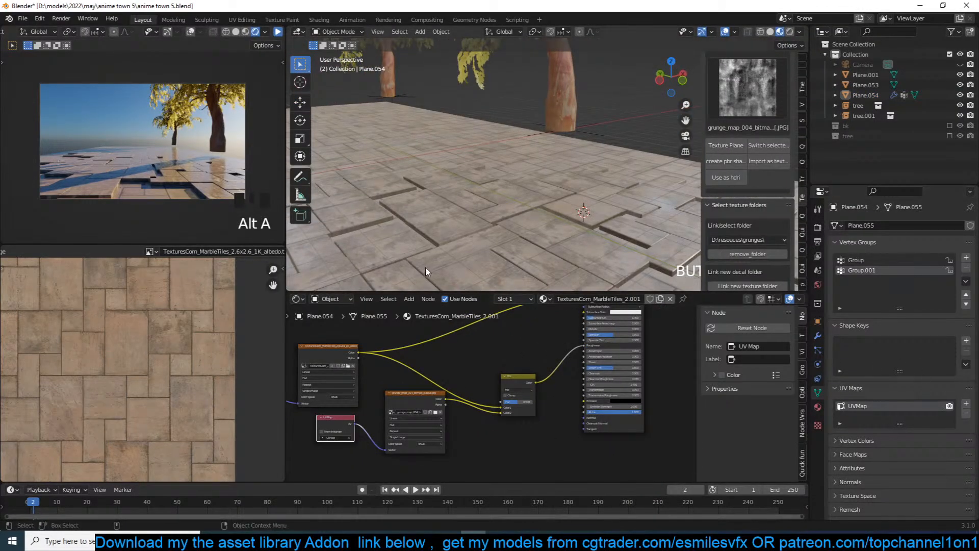
Add a second UV map to the slabs and unwrap the selected faces into it with Smart UV Project.
click(966, 403)
key(Tab)
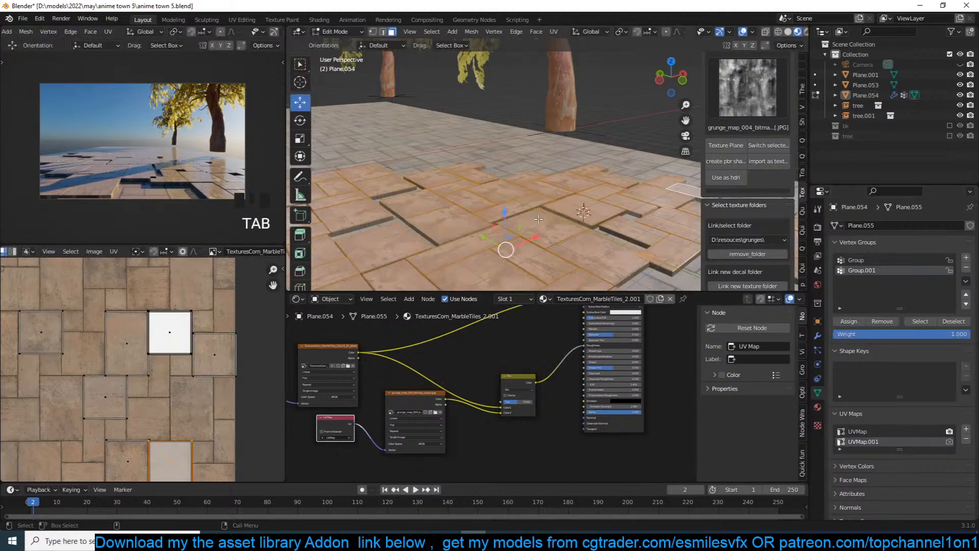
key(u)
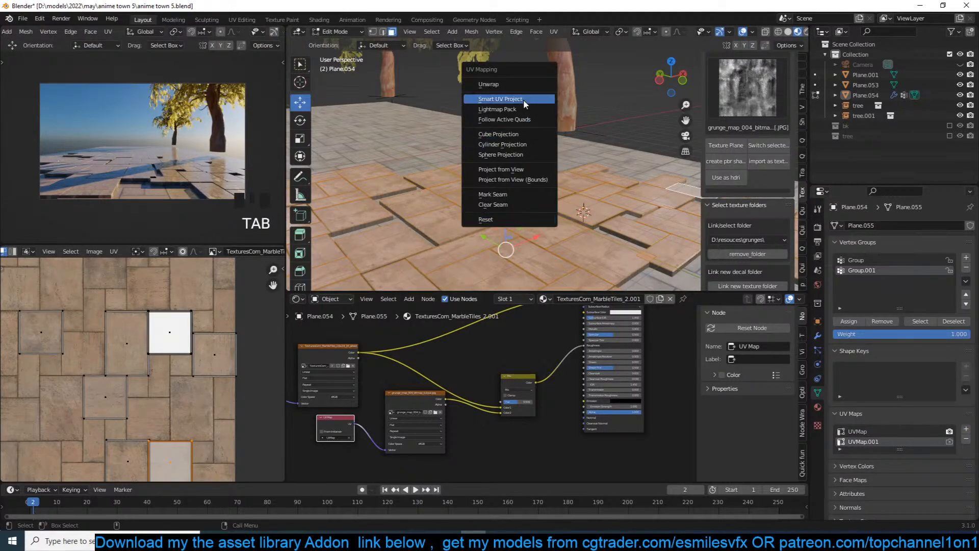
click(523, 99)
click(520, 185)
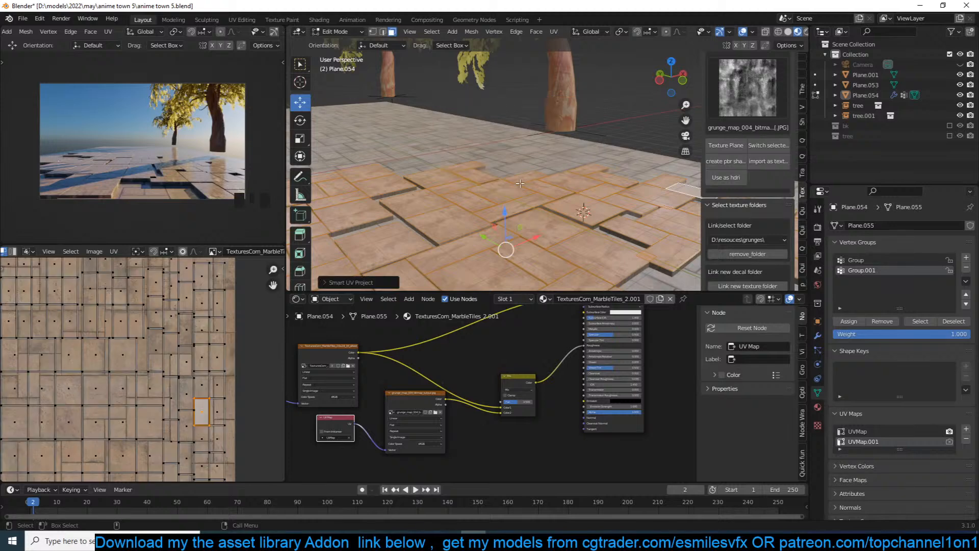
key(Tab)
key(grave)
middle_drag(483, 213, 724, 304)
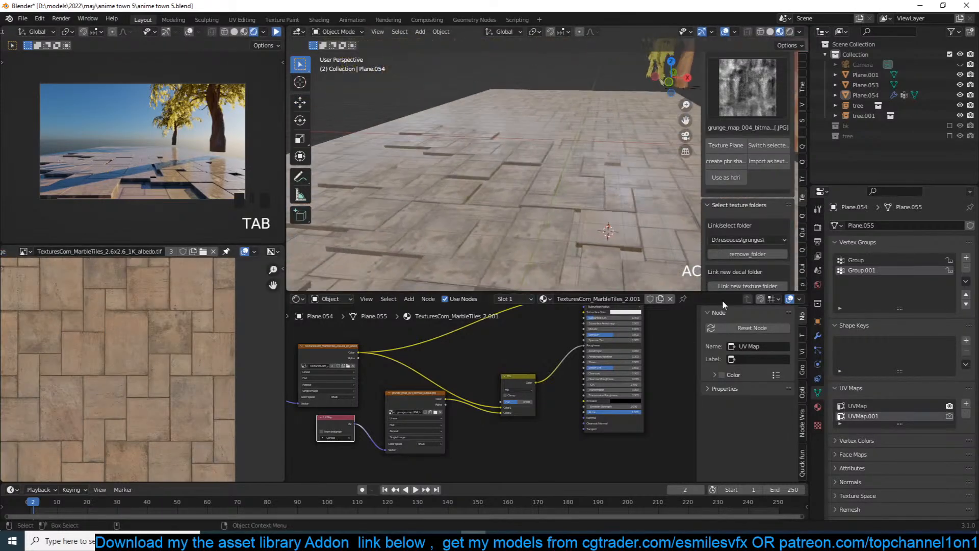
Set the slabs' Displace modifier to use UVMap.001 with a strength of 0.180.
click(817, 336)
click(909, 284)
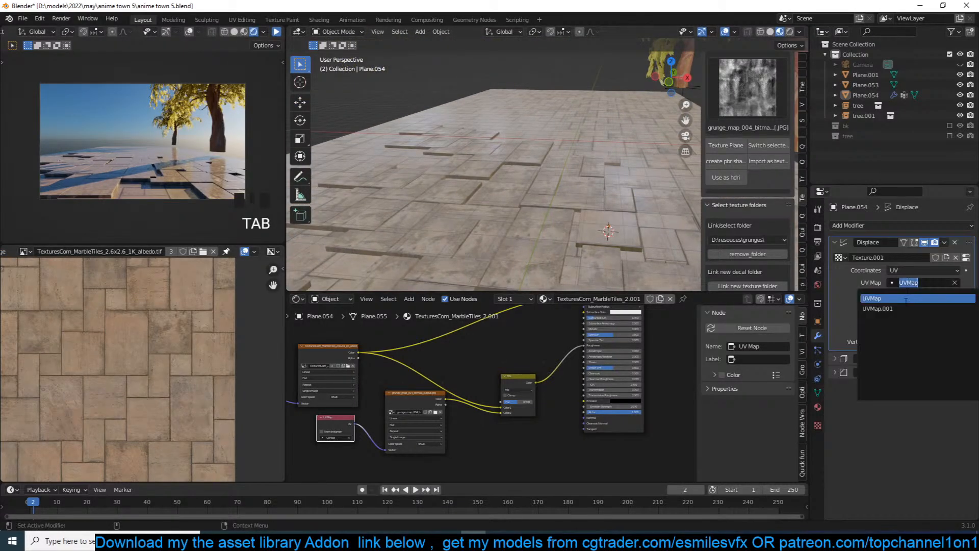
click(903, 303)
mouse_move(906, 317)
shift+mouse_down()
mouse_move(948, 318)
mouse_move(917, 320)
shift+mouse_up()
Set the grunge texture's UV Map node to UVMap.001 and save the file.
click(332, 437)
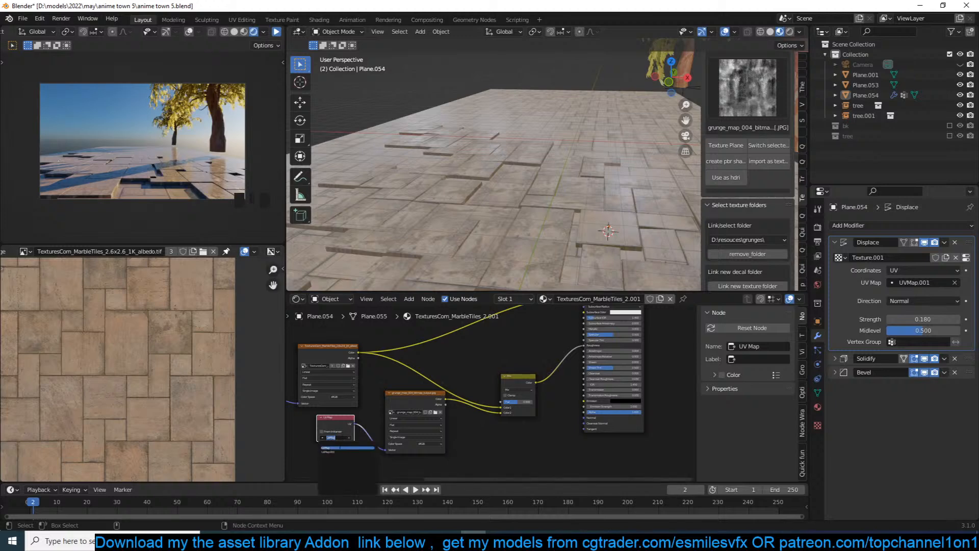
click(338, 452)
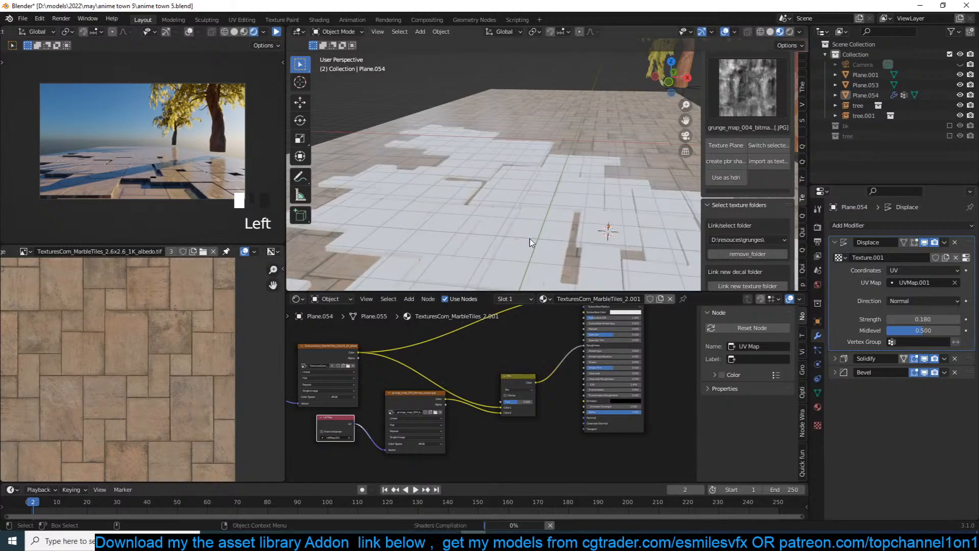
scroll(530, 243, up, 1)
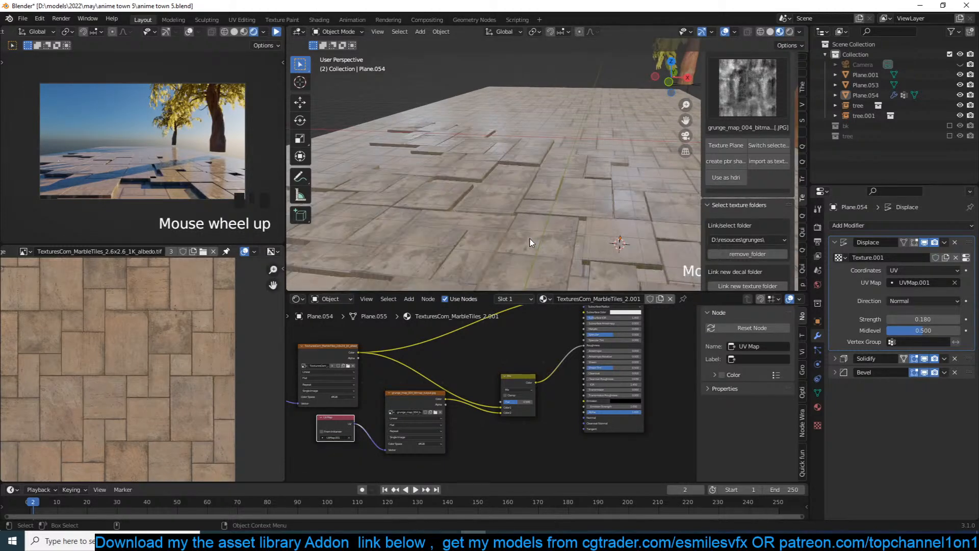
scroll(530, 243, up, 1)
key(ctrl+s)
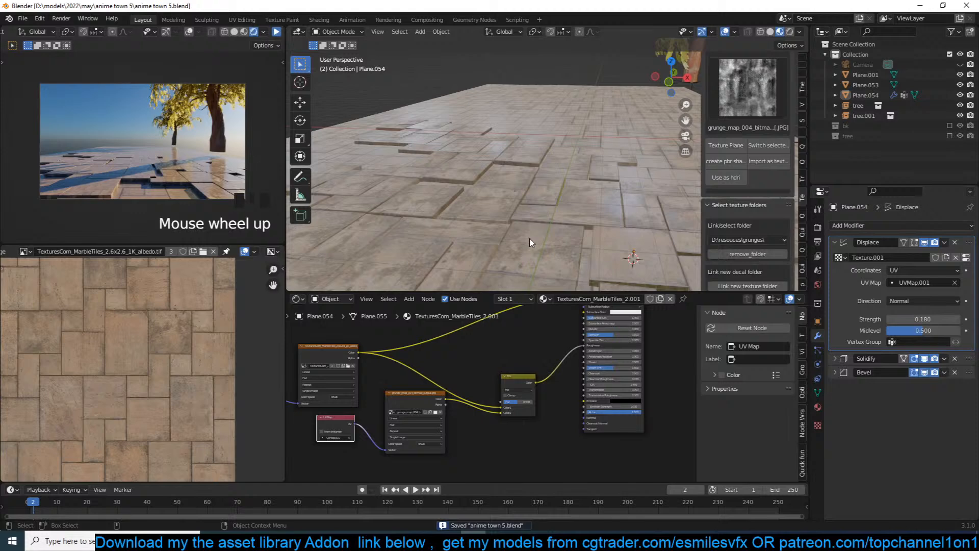
In the camera view, lower the raised slabs about 0.12 m along Z, refresh the render preview and save the file.
key(KP_0)
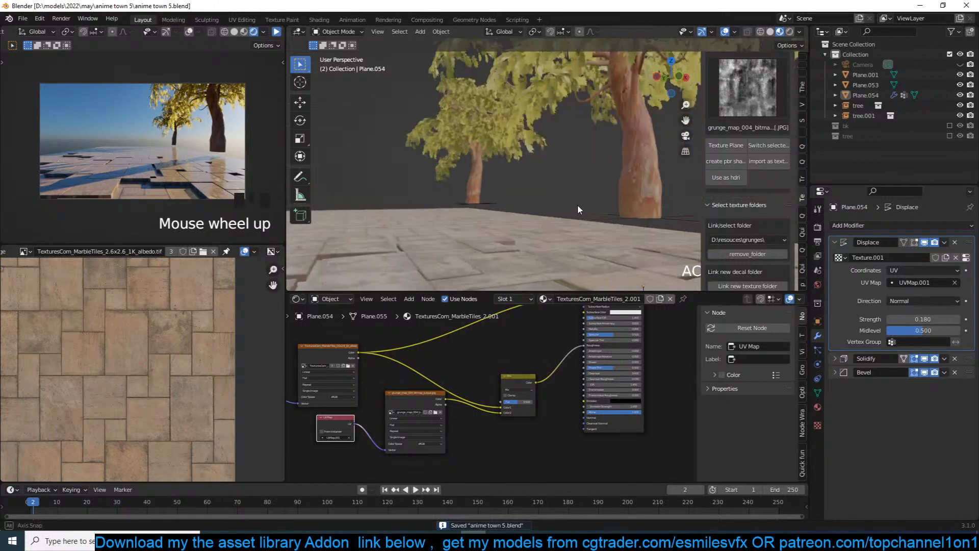
scroll(580, 205, down, 2)
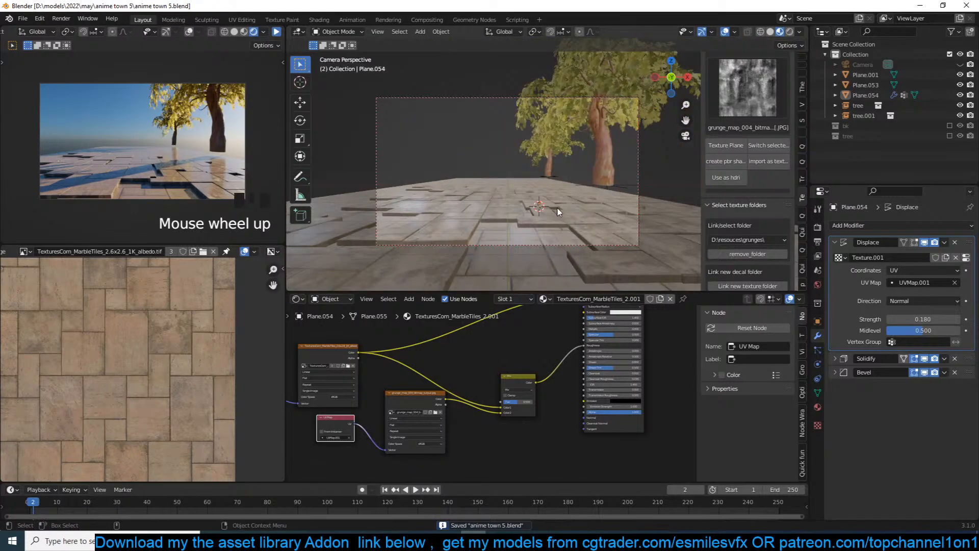
click(558, 212)
key(g)
key(z)
click(562, 216)
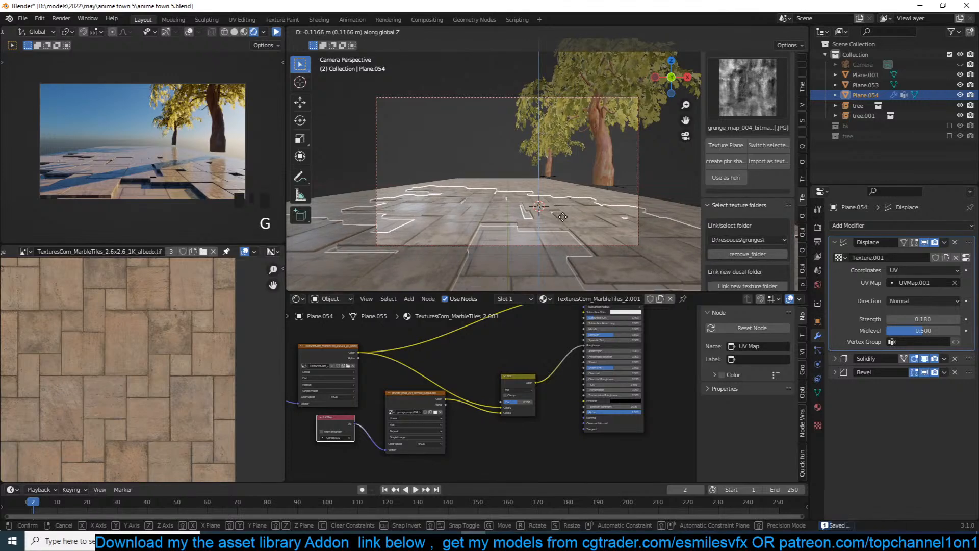
key(alt+a)
click(275, 32)
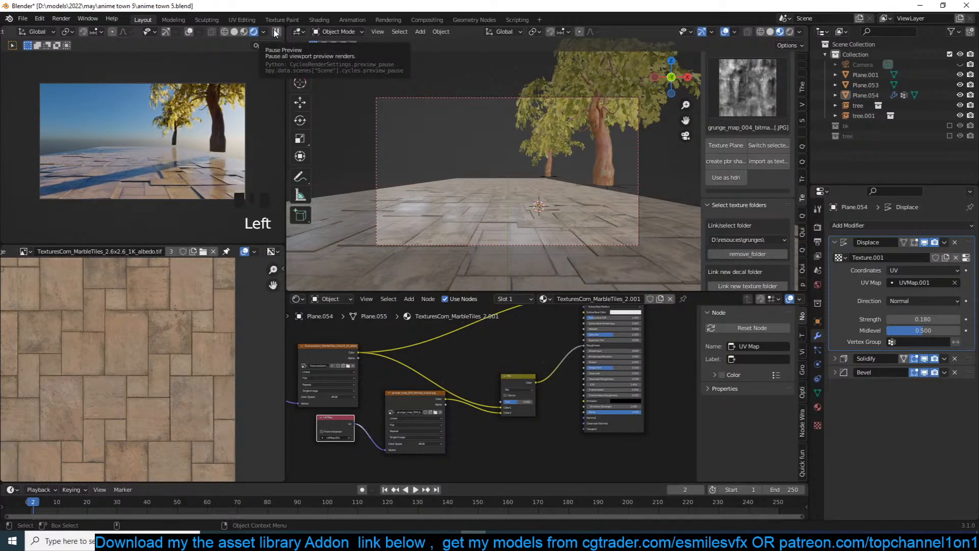
click(275, 32)
key(ctrl+s)
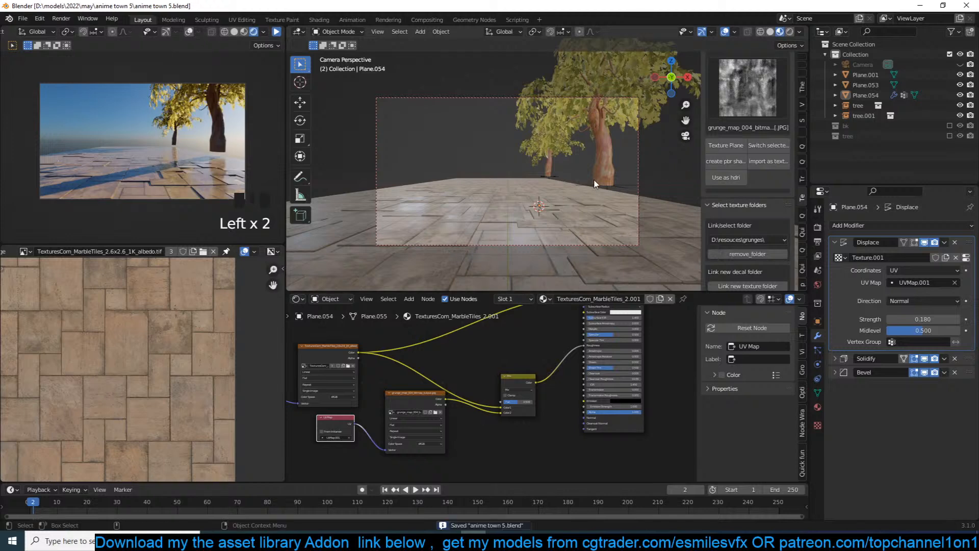
Lower the raised slabs slightly further along Z and deselect everything.
click(572, 190)
click(542, 218)
key(g)
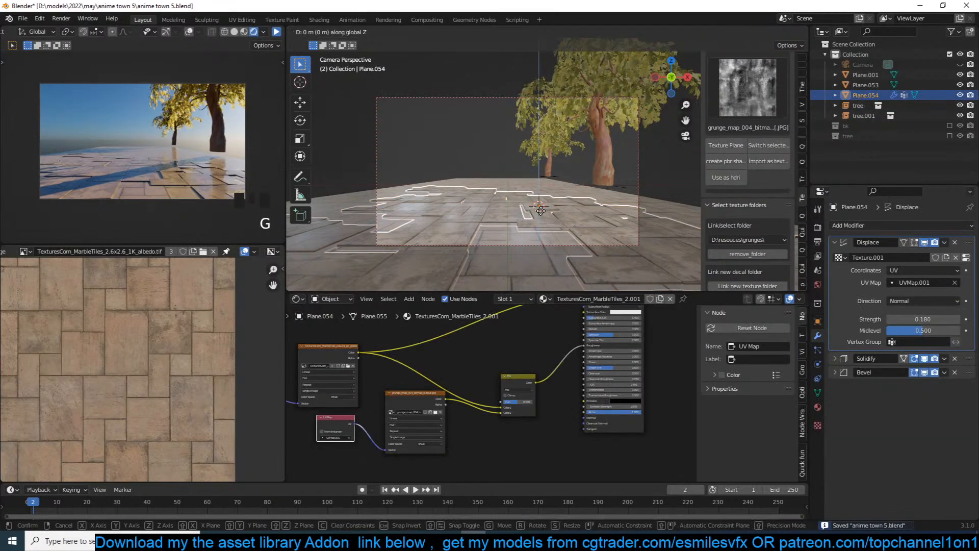
key(z)
click(540, 212)
key(alt+a)
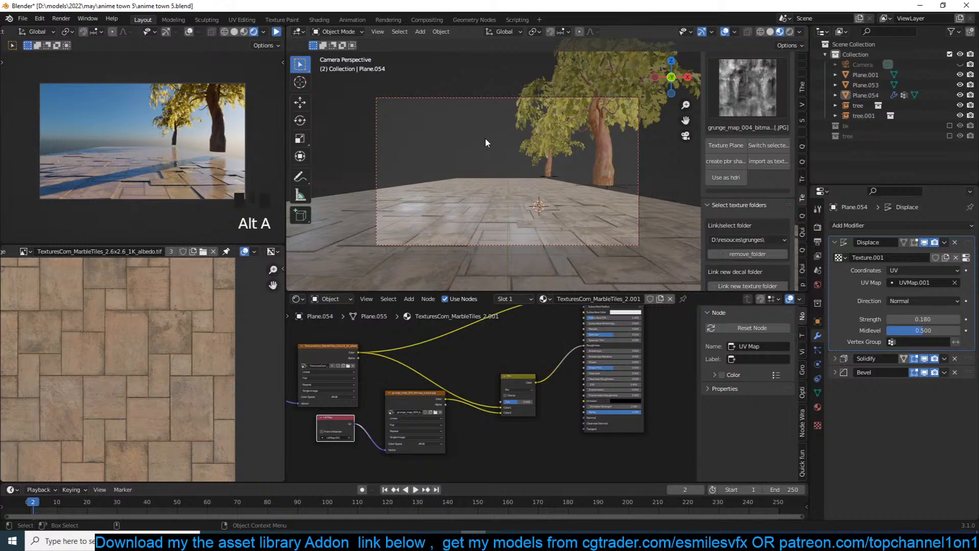
From the top view, duplicate the raised slabs and place the copy across the near corner of the street in +X and -Y.
key(KP_7)
scroll(486, 143, down, 5)
key(z)
scroll(564, 168, down, 2)
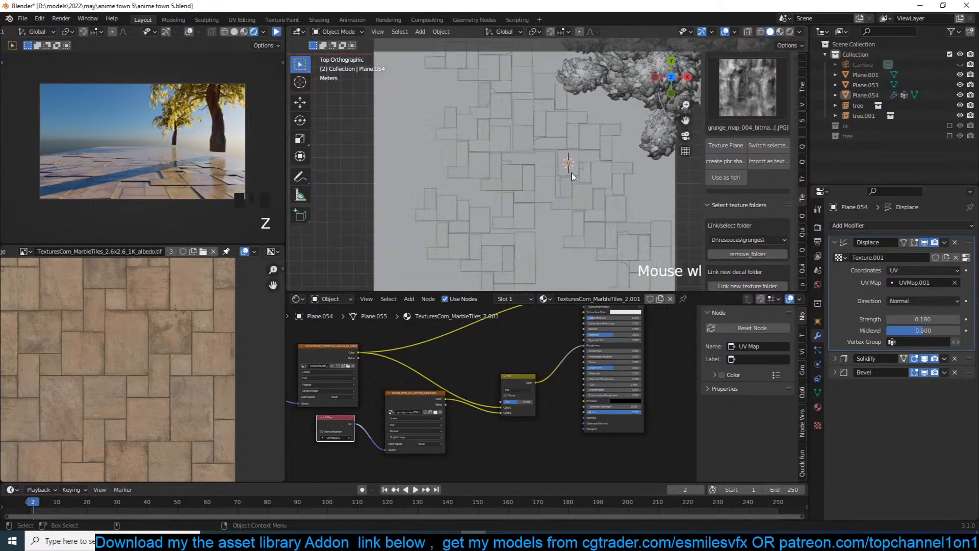
click(559, 166)
key(shift+d)
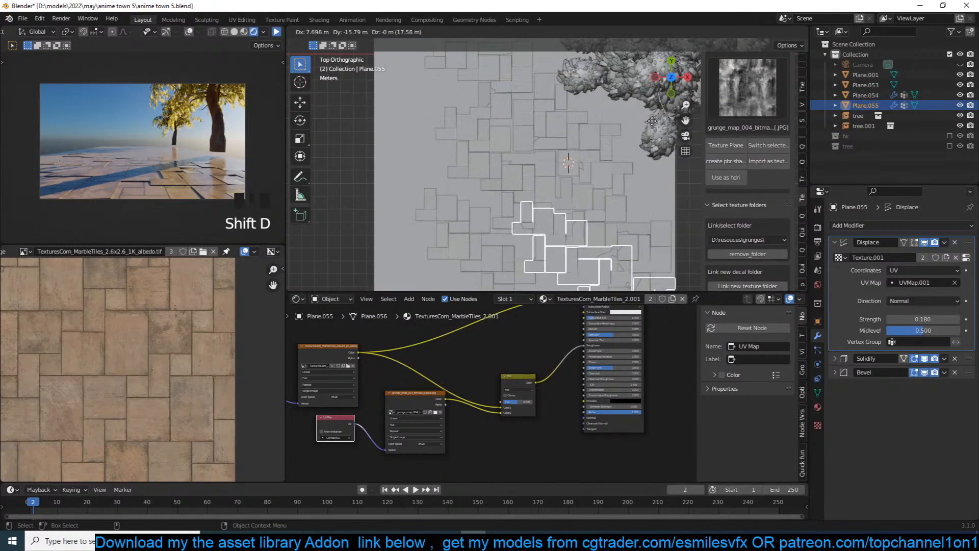
click(669, 123)
scroll(580, 135, down, 3)
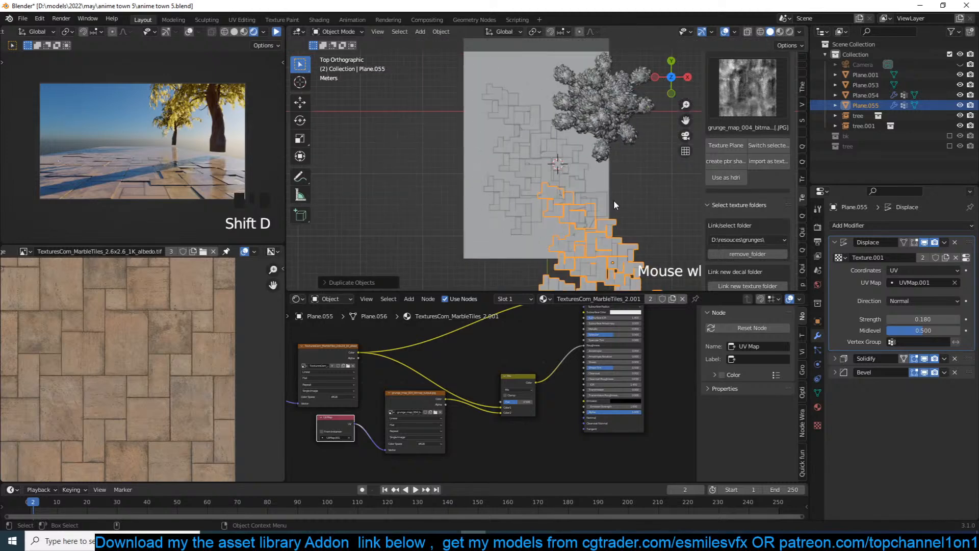
Place two more copies of the slabs, one at the far end of the street and one beside the tree, and deselect everything.
scroll(613, 200, down, 3)
key(shift+d)
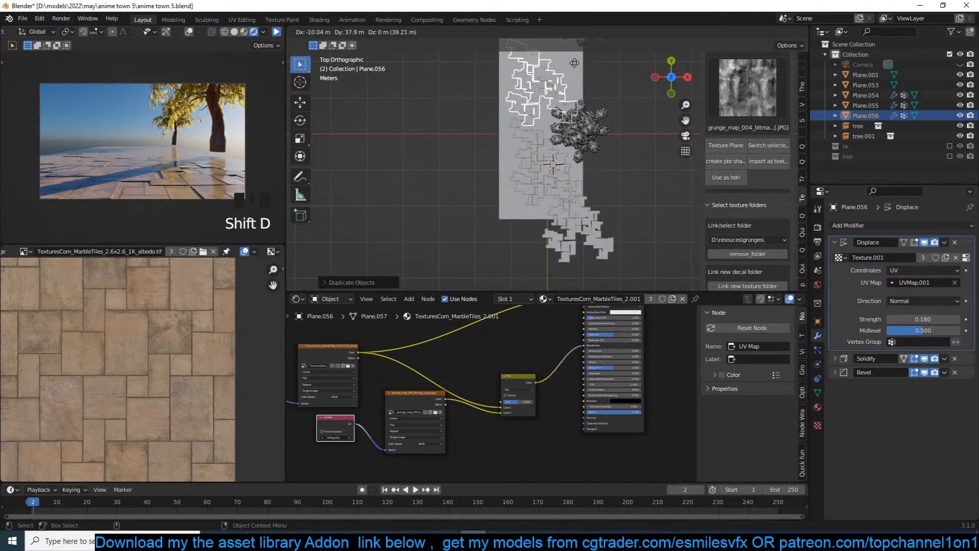
click(571, 60)
key(shift+d)
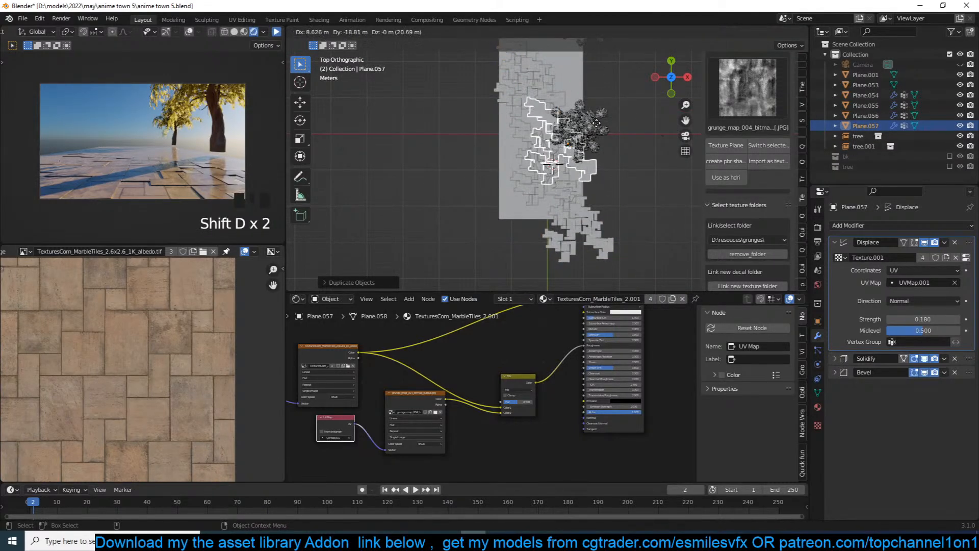
click(601, 128)
key(alt+a)
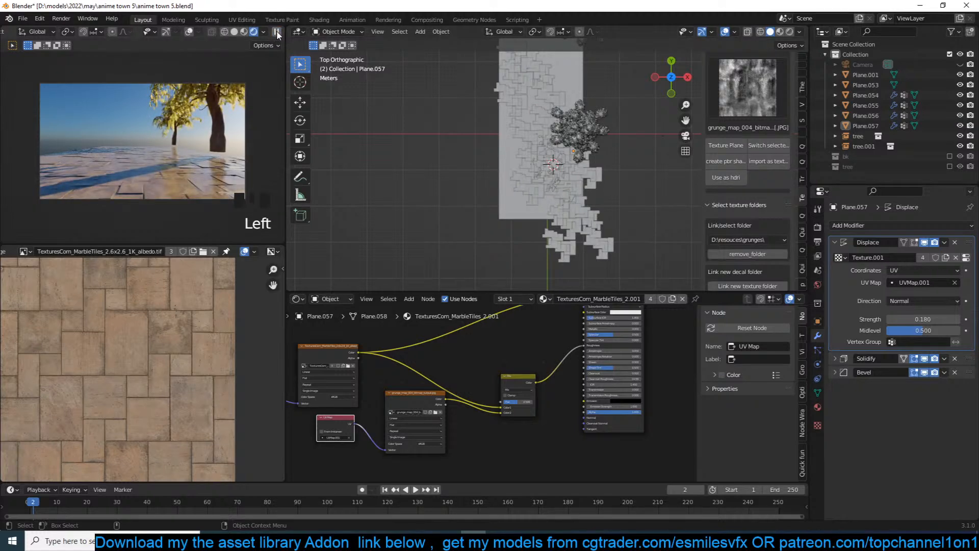
Delete the two slab copies overhanging the street's edge, Plane.055 and Plane.057, and save the file.
middle_drag(522, 119, 535, 92)
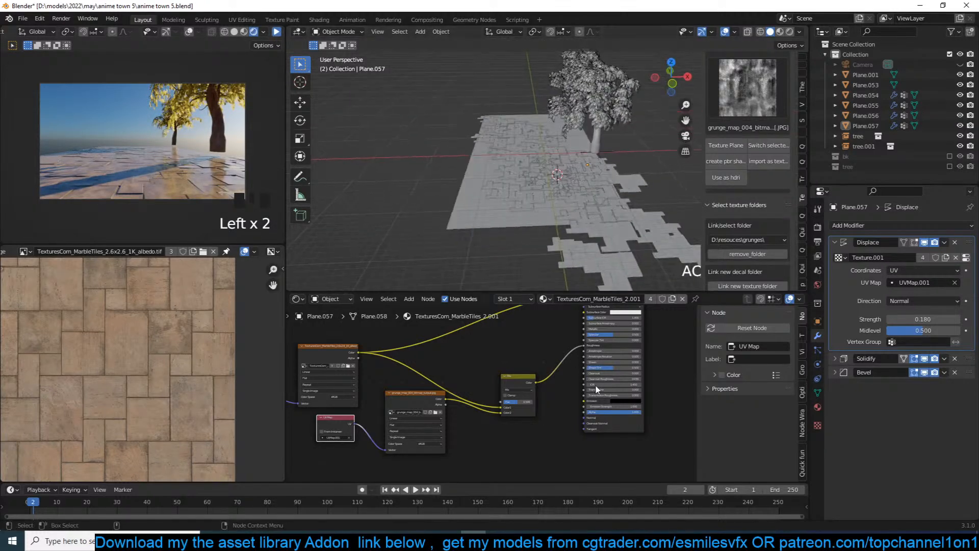
key(x)
click(632, 226)
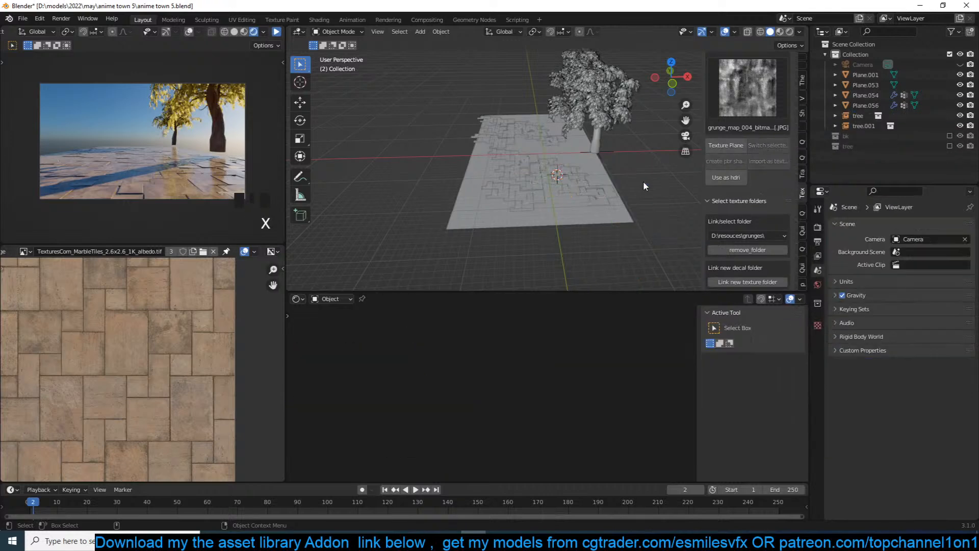
key(ctrl+s)
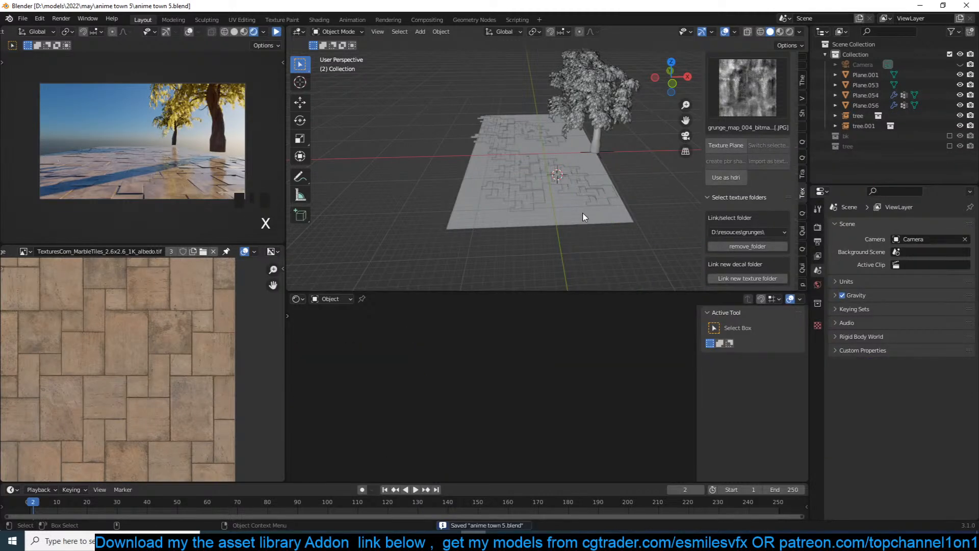
Show the HD-wallpaper anime town reference picture in the image editor, frame its houses and save the file.
middle_drag(621, 205, 585, 208)
scroll(585, 207, up, 3)
middle_drag(467, 207, 730, 125)
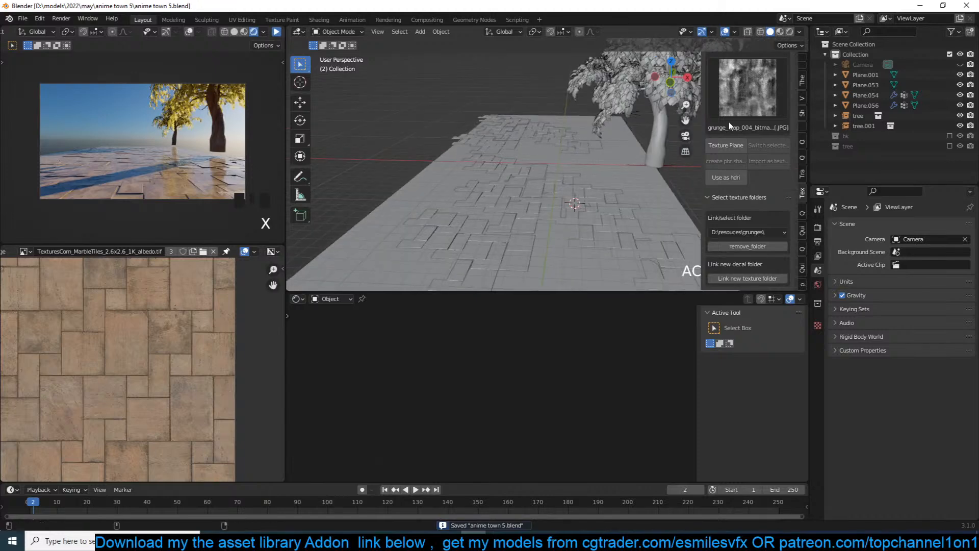
click(30, 255)
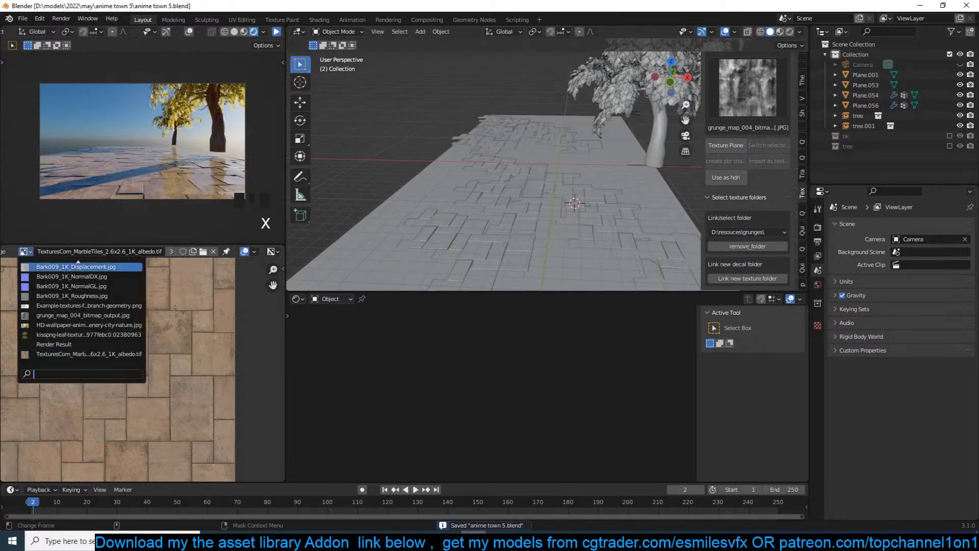
click(36, 327)
key(Home)
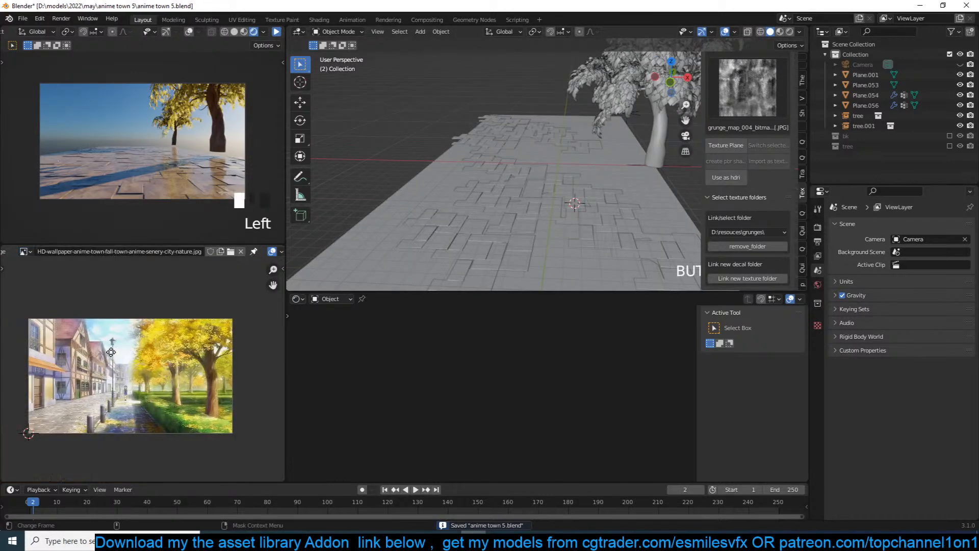
scroll(209, 339, up, 2)
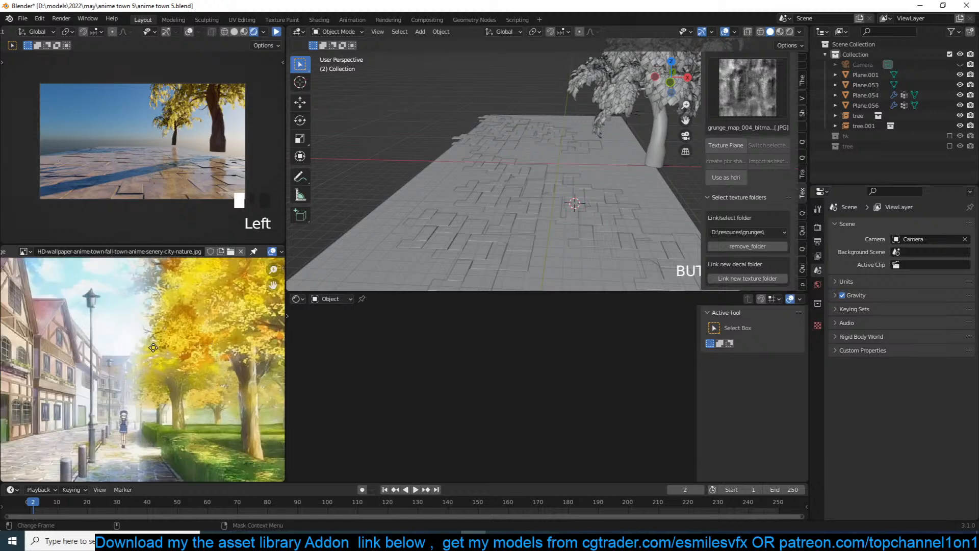
scroll(153, 347, up, 1)
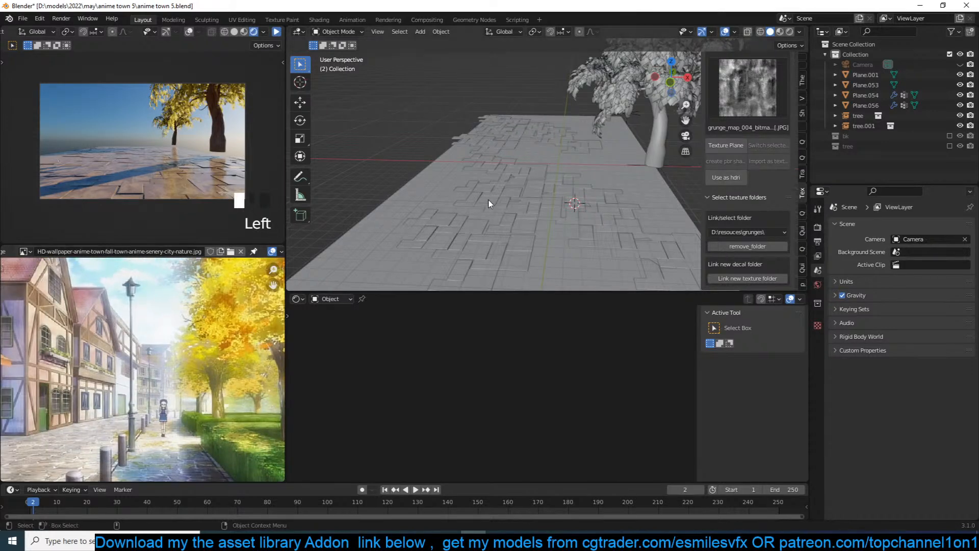
key(ctrl+s)
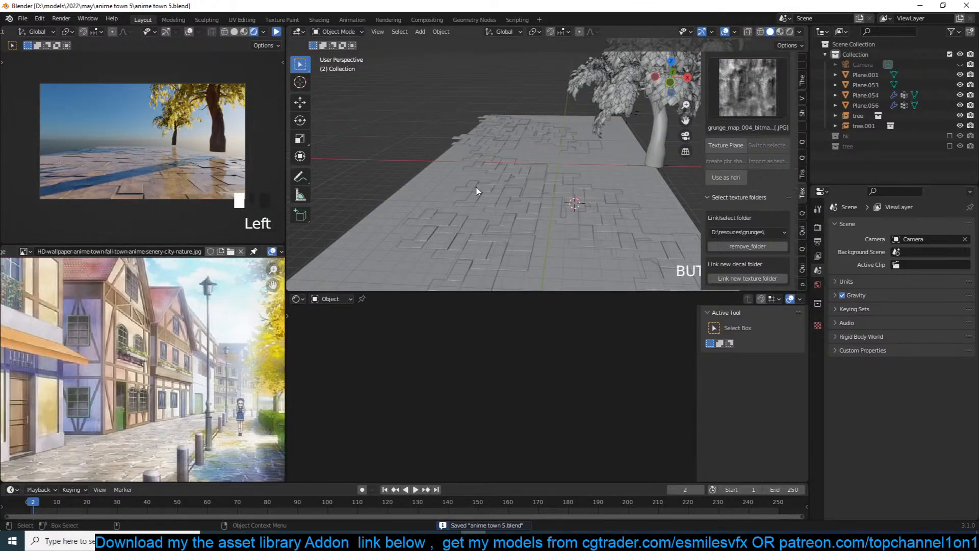
Add a cube on the paving and color the viewport objects individually.
key(shift+a)
mouse_move(479, 194)
click(530, 205)
key(s)
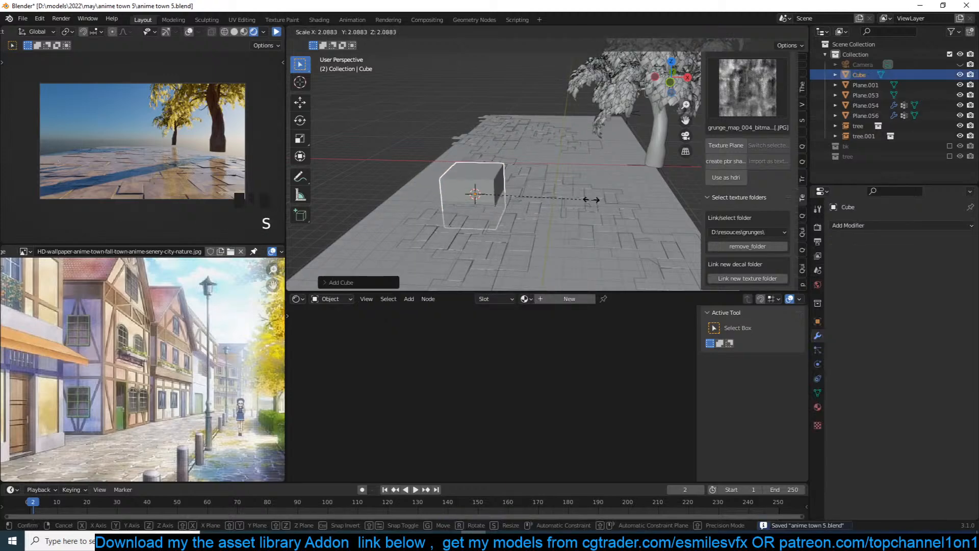
right_click(591, 199)
key(shift+q)
click(493, 167)
Stretch the cube into a wide box along X and move it up on the paving.
key(s)
key(x)
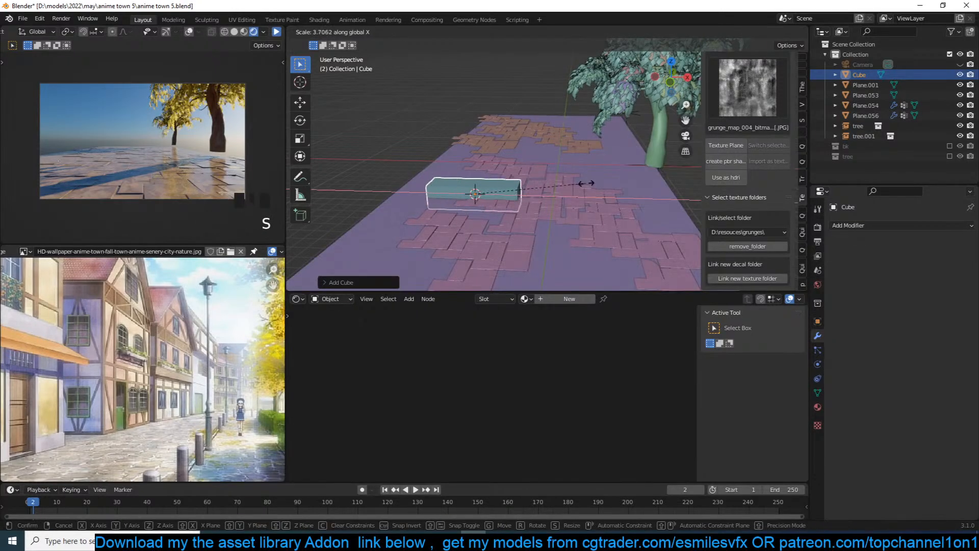
key(s)
click(563, 147)
key(g)
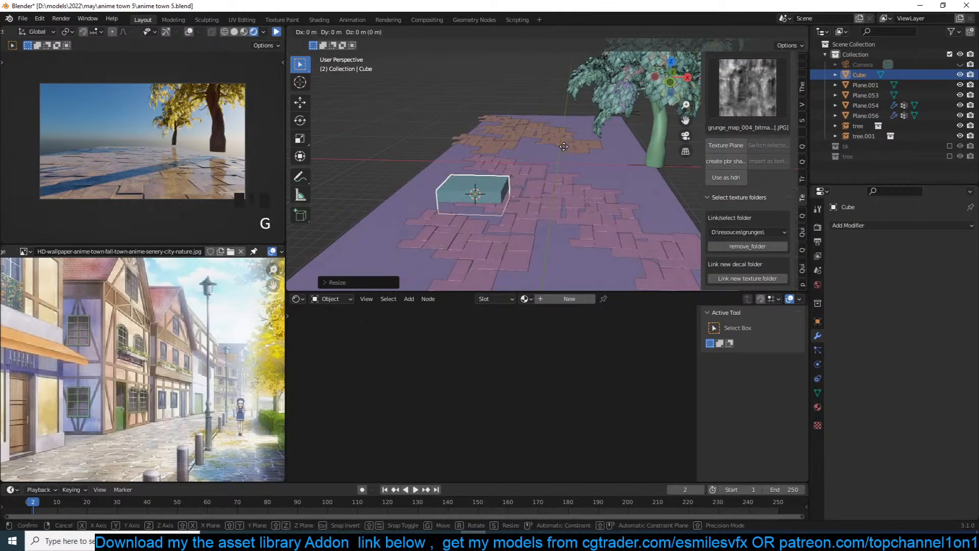
middle_drag(564, 147, 567, 136)
click(567, 136)
shift+middle_drag(522, 172, 571, 184)
scroll(569, 182, up, 2)
Enter Edit Mode and raise the box's top face to make the box taller.
key(Tab)
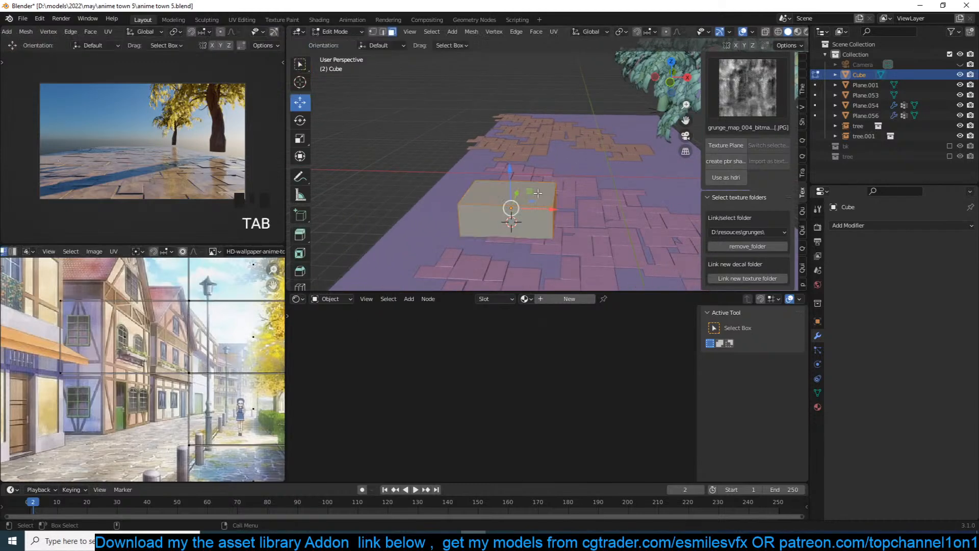
click(538, 192)
key(g)
click(525, 173)
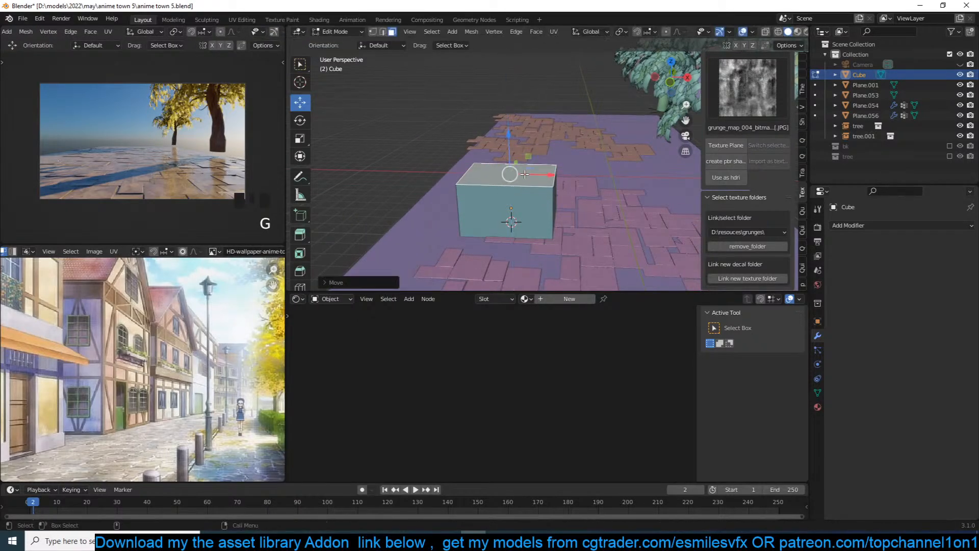
Scale the whole box mesh, widen it slightly along X and return to Object Mode.
key(KP_Decimal)
scroll(551, 198, down, 4)
key(a)
right_click(551, 198)
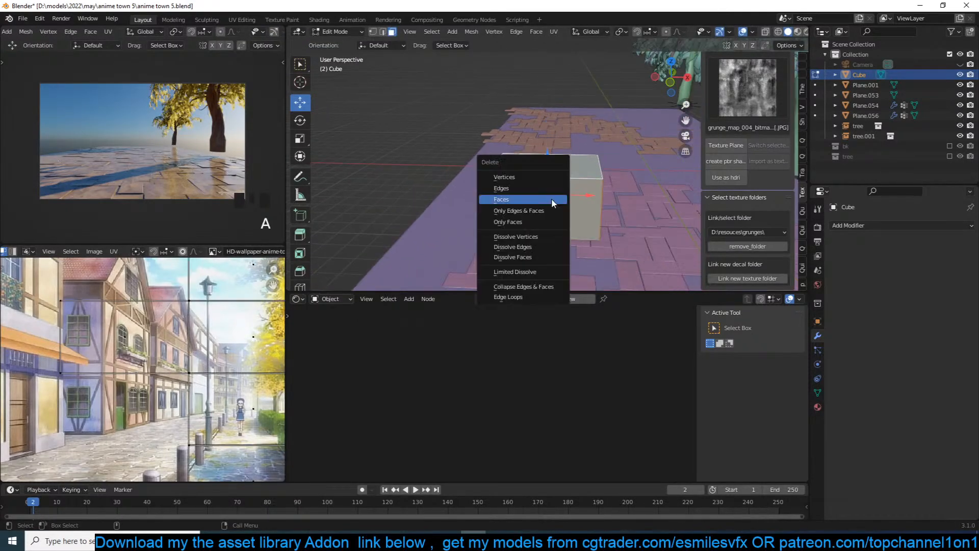
key(s)
click(621, 193)
key(s)
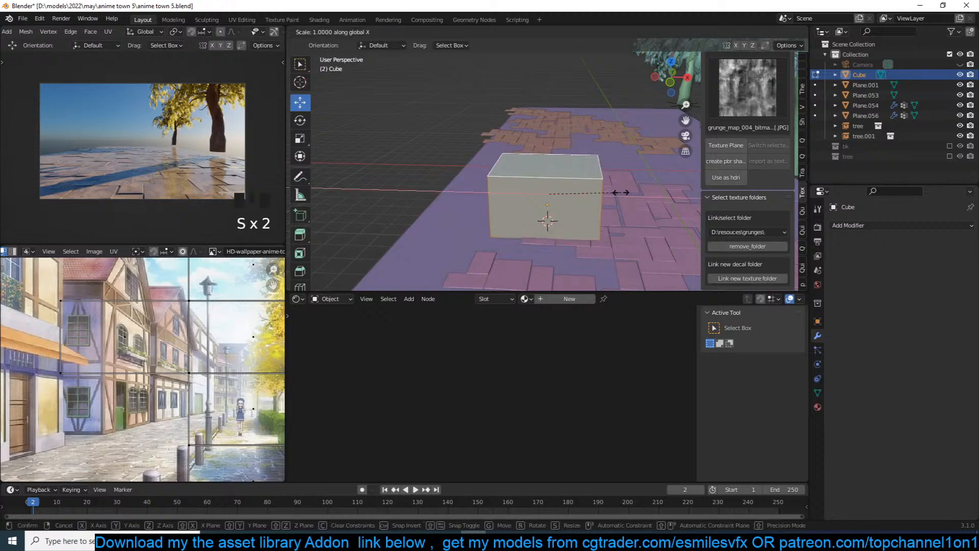
click(750, 171)
key(Tab)
Search all texture folders for "wall" and choose the blank-concrete-white image.
scroll(749, 170, up, 4)
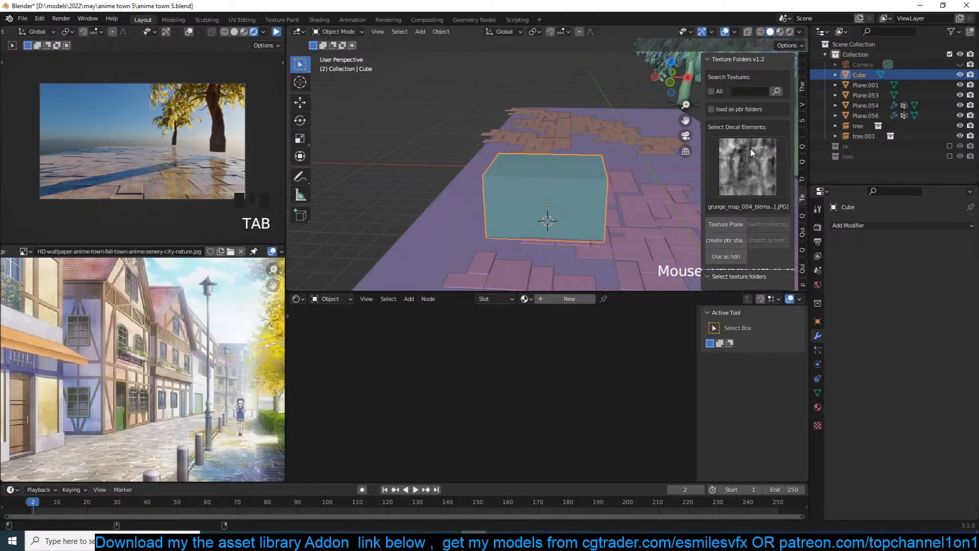
click(717, 91)
click(739, 92)
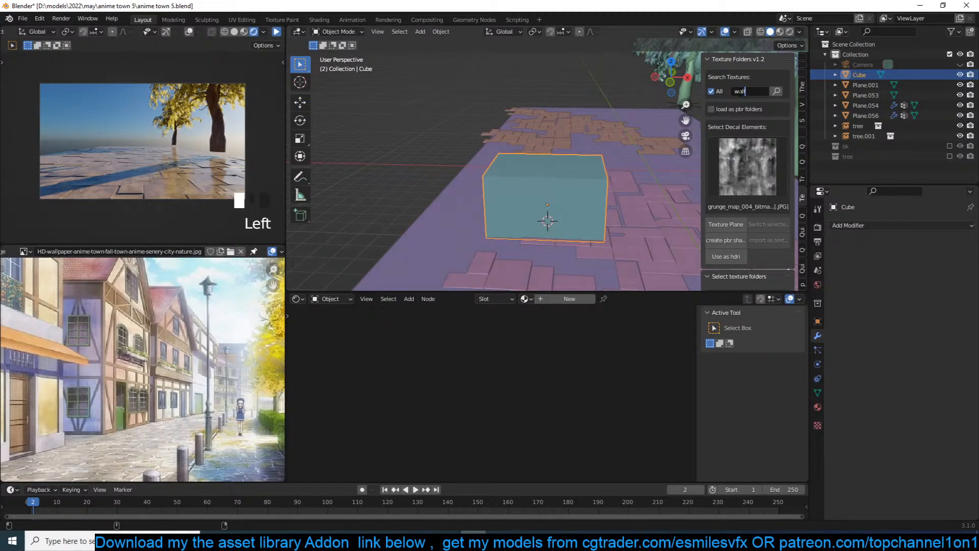
text(wall)
key(Return)
click(742, 197)
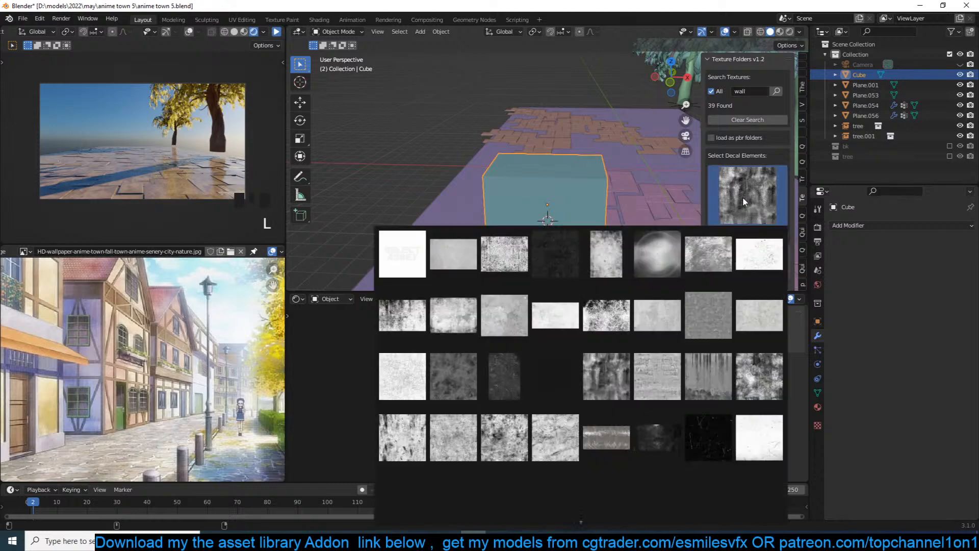
click(776, 91)
click(751, 206)
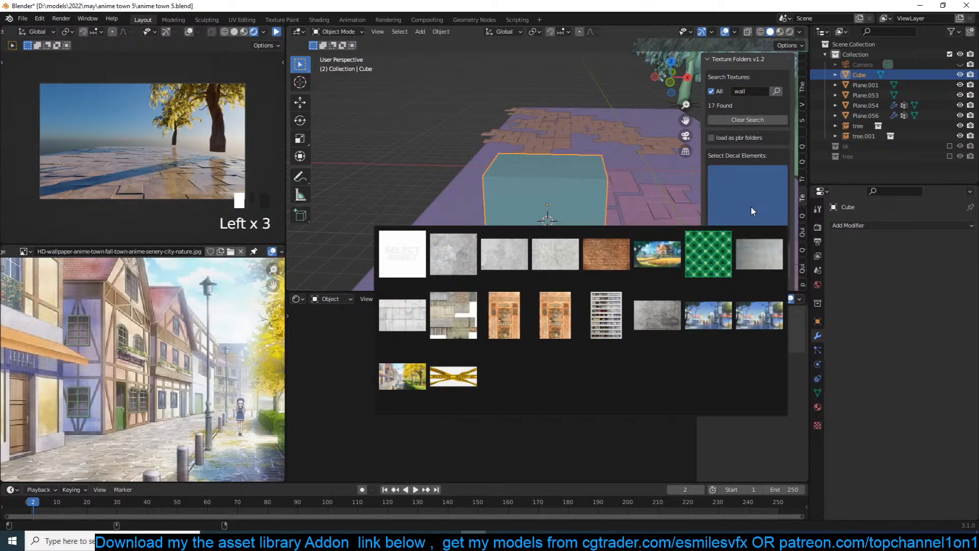
click(504, 253)
Check the box mesh in Edit Mode, return to Object Mode and display the scene in Material Preview.
key(Tab)
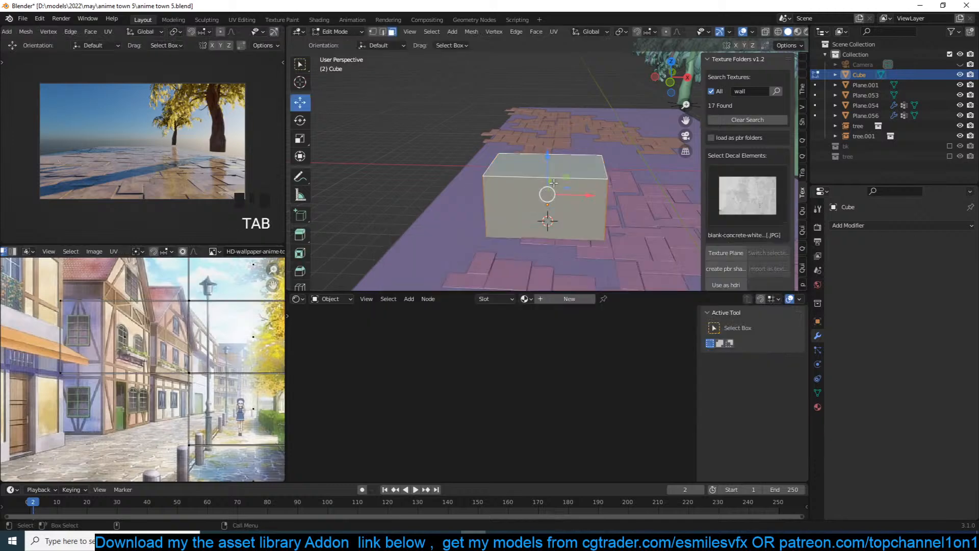
key(Tab)
click(780, 31)
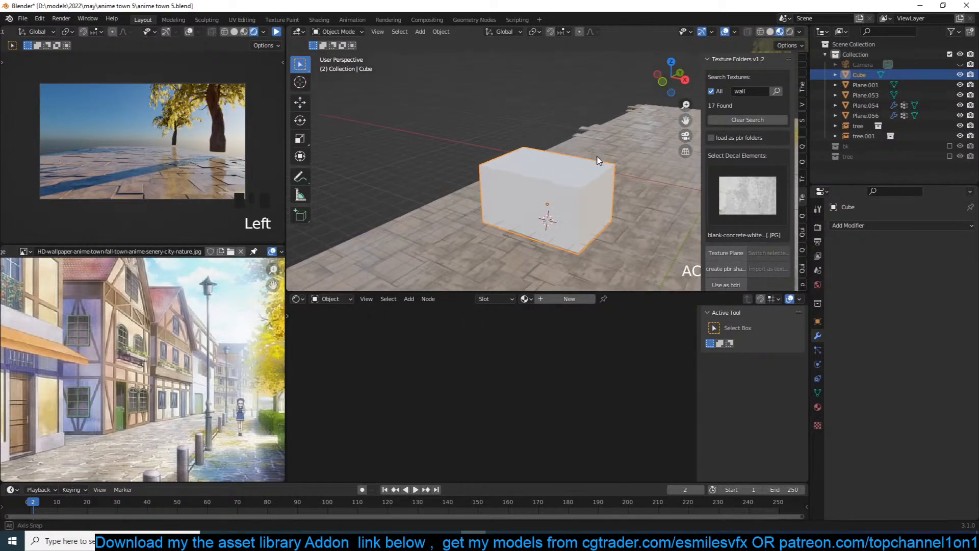
Create a material on the box from the selected concrete texture and UV-unwrap its faces with Cube Projection.
scroll(586, 209, up, 3)
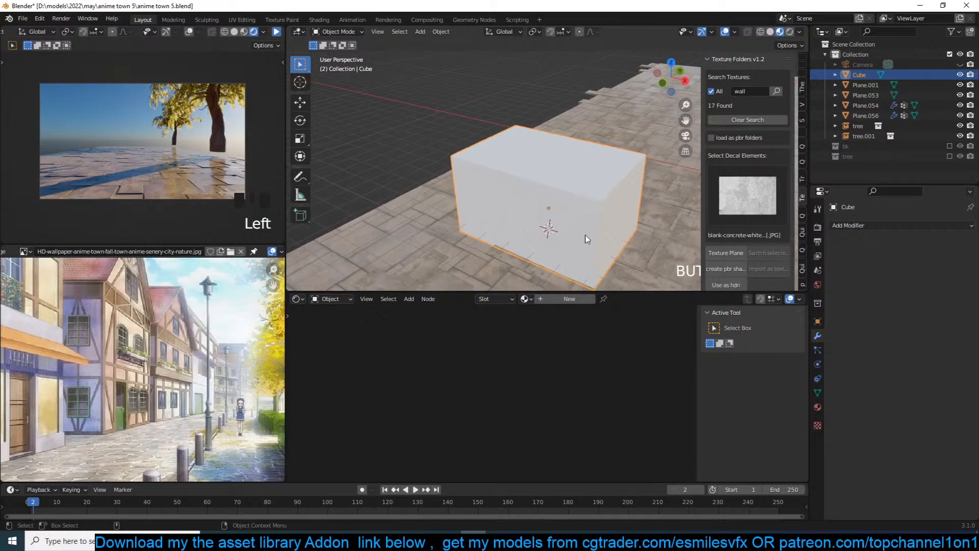
middle_drag(588, 239, 619, 208)
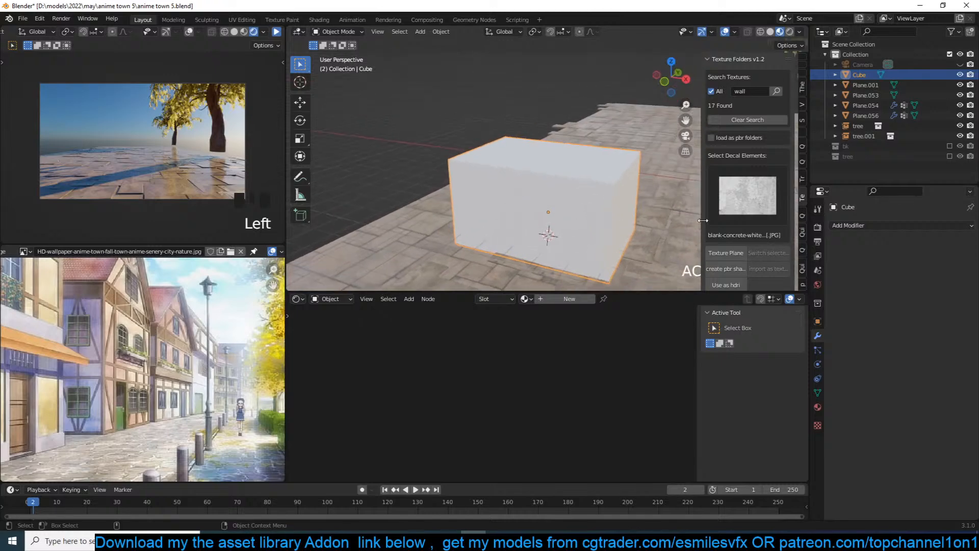
click(721, 273)
key(Tab)
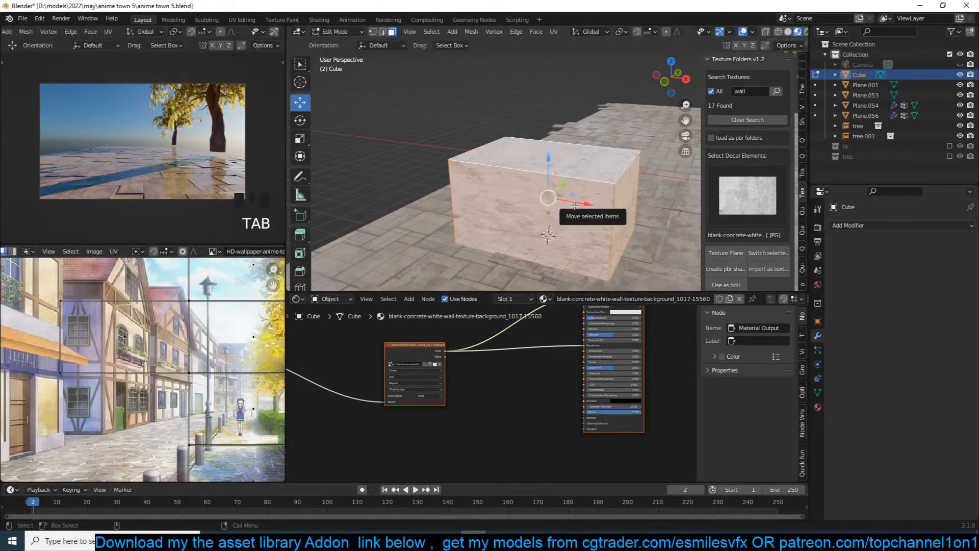
key(u)
click(535, 240)
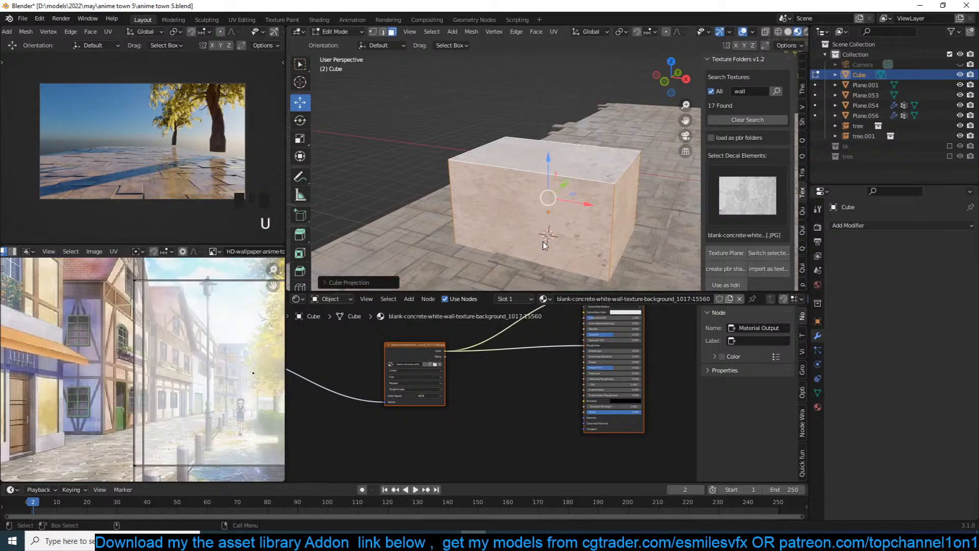
key(Tab)
Move the concrete image node away from the Principled BSDF and insert a ColorRamp node on the Base Color link.
middle_drag(544, 240, 575, 258)
scroll(475, 357, down, 2)
middle_drag(472, 350, 495, 367)
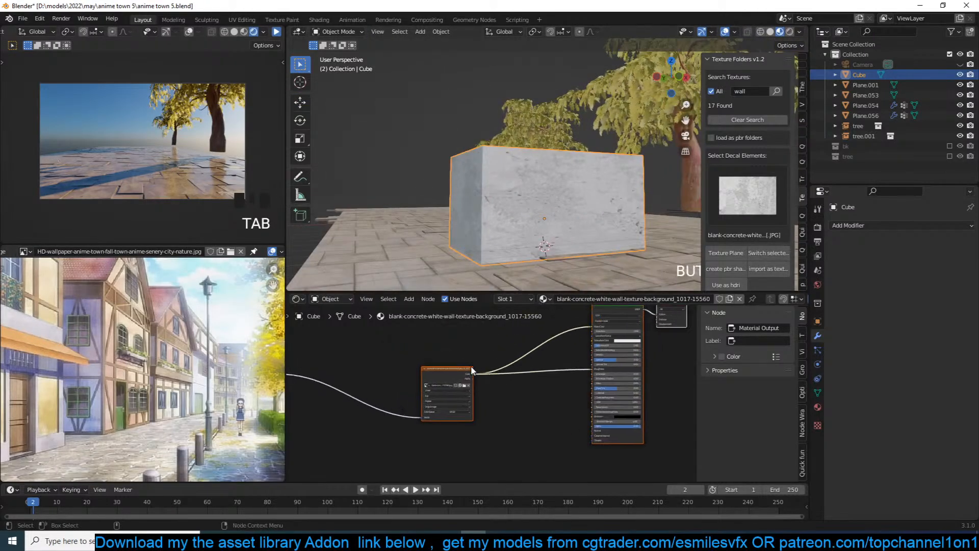
drag(458, 368, 384, 348)
click(525, 414)
middle_drag(451, 399, 531, 460)
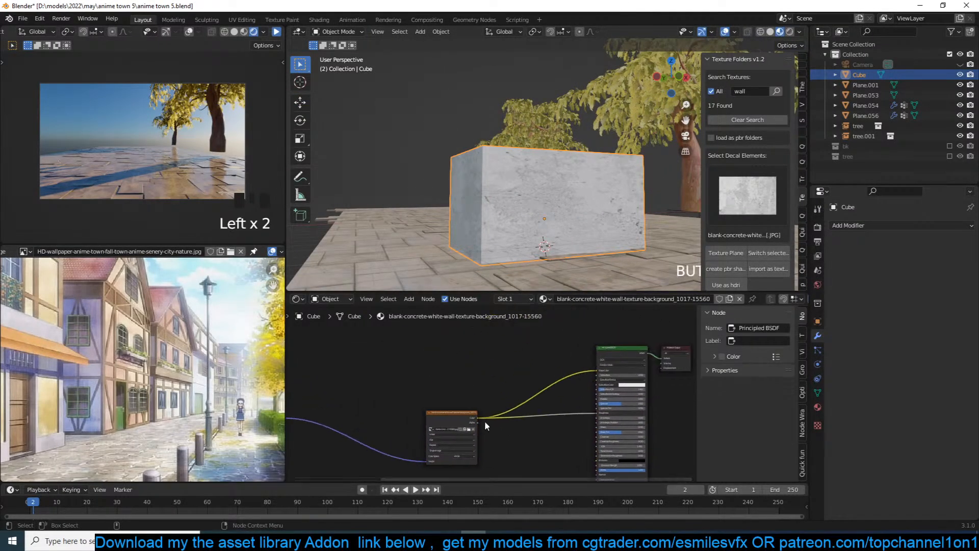
drag(447, 412, 370, 386)
scroll(454, 382, up, 1)
key(shift+a)
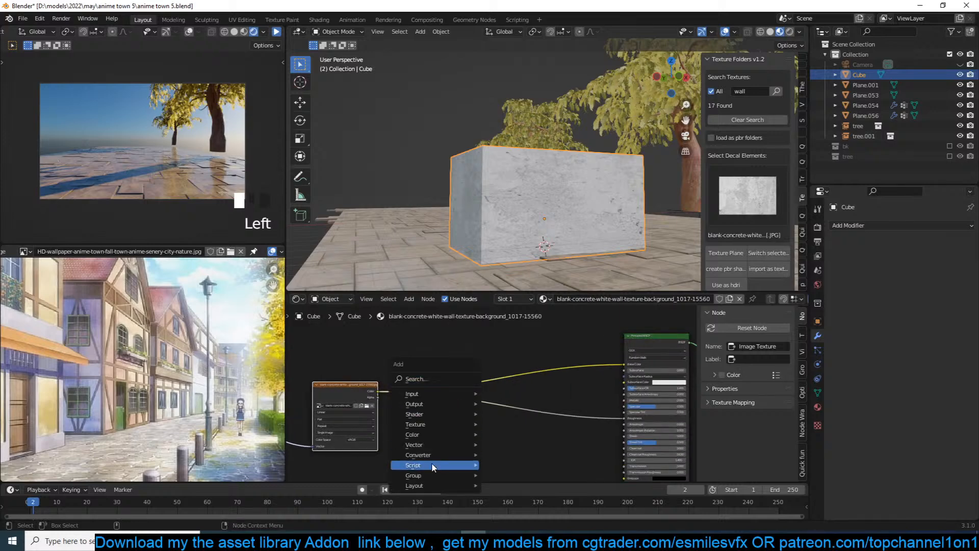
mouse_move(436, 455)
click(511, 332)
click(530, 367)
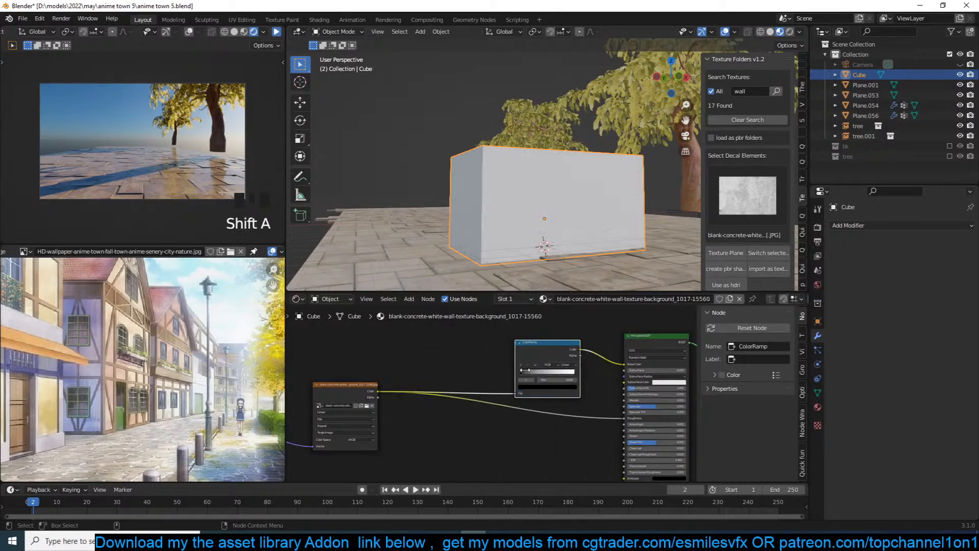
Change the ColorRamp's white stop to a pale cream colour to tint the box's concrete texture.
scroll(527, 381, up, 2)
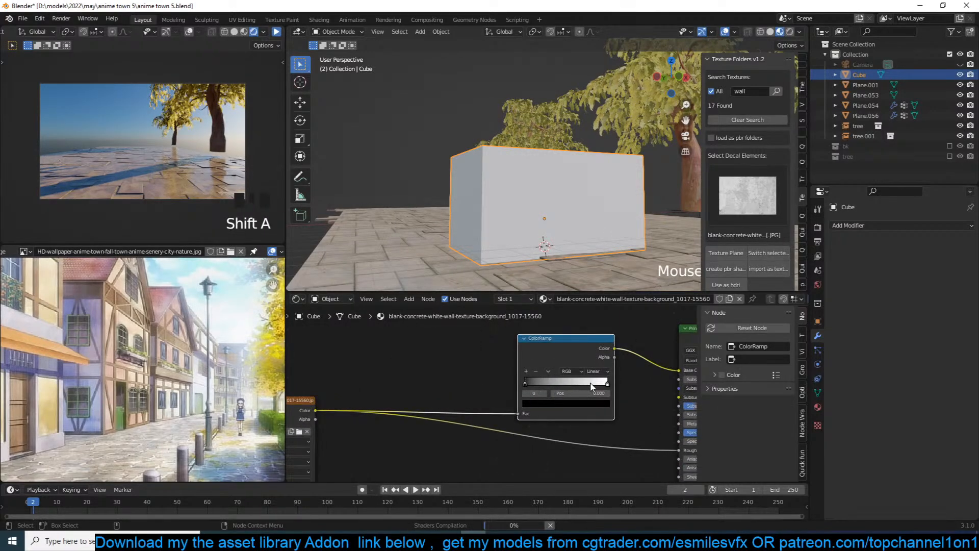
click(598, 385)
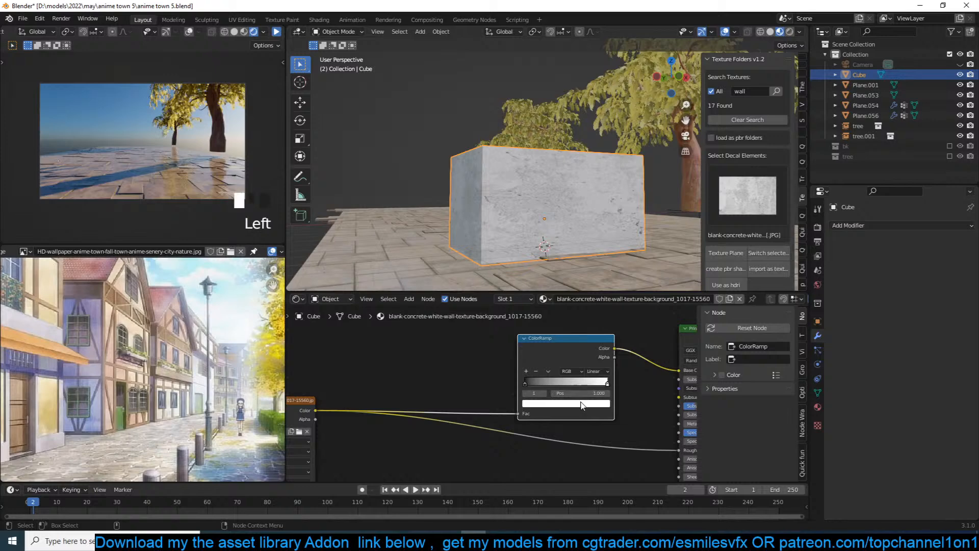
click(566, 403)
click(551, 316)
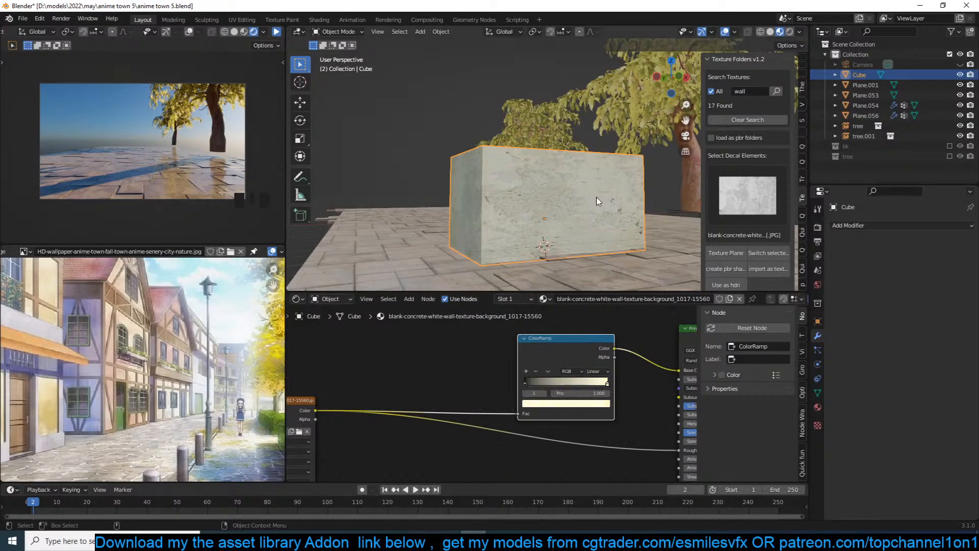
middle_drag(545, 214, 518, 199)
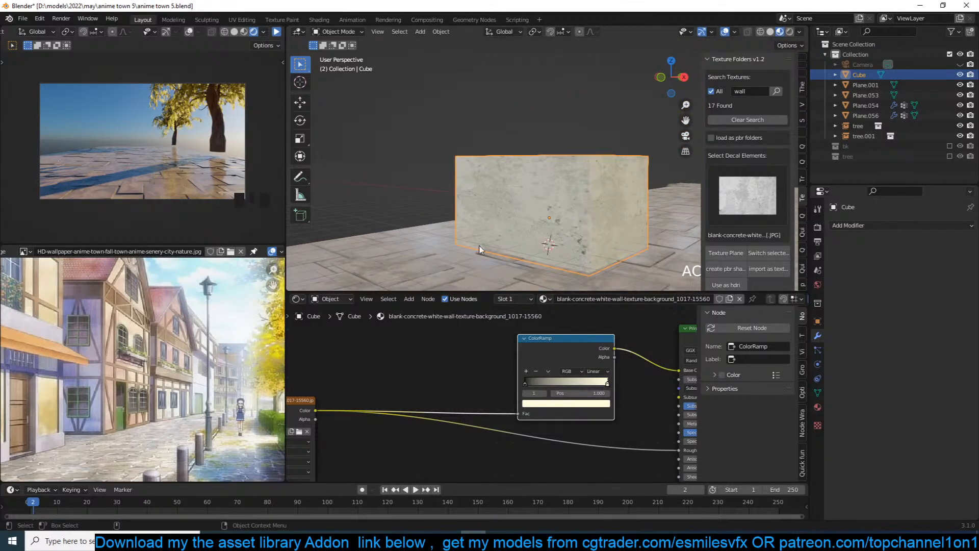
Move the Texture Coordinate node above the Mapping node to make room for additional nodes.
middle_drag(527, 381, 550, 429)
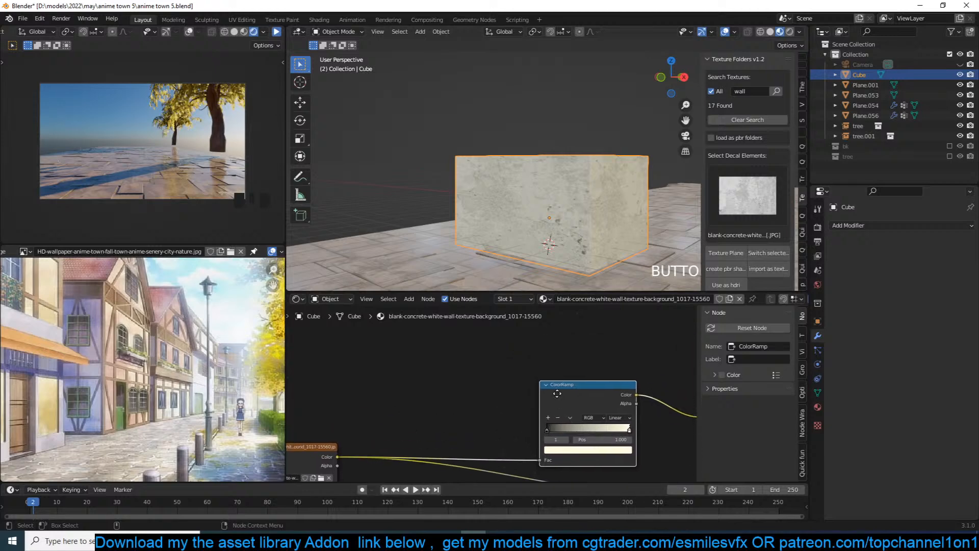
key(shift+a)
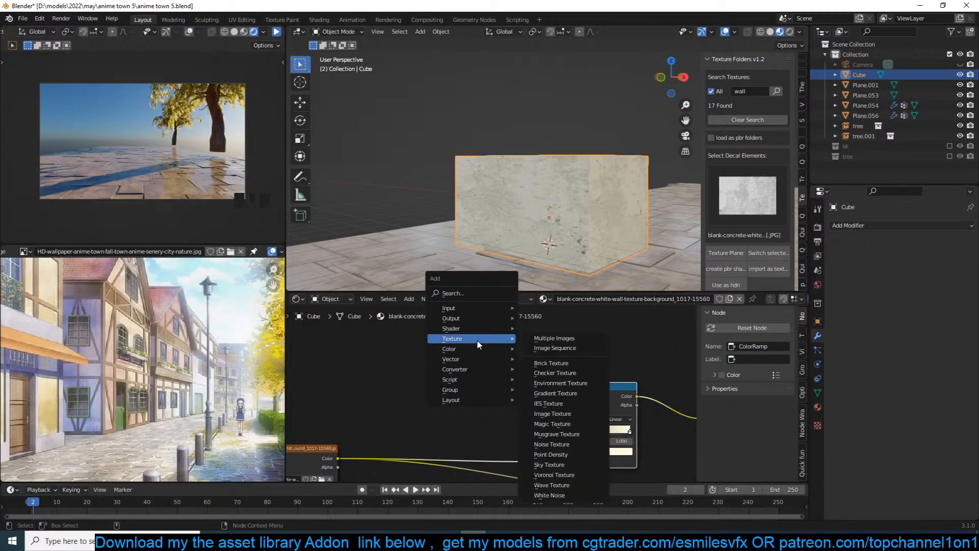
middle_drag(432, 416, 642, 346)
scroll(553, 389, down, 1)
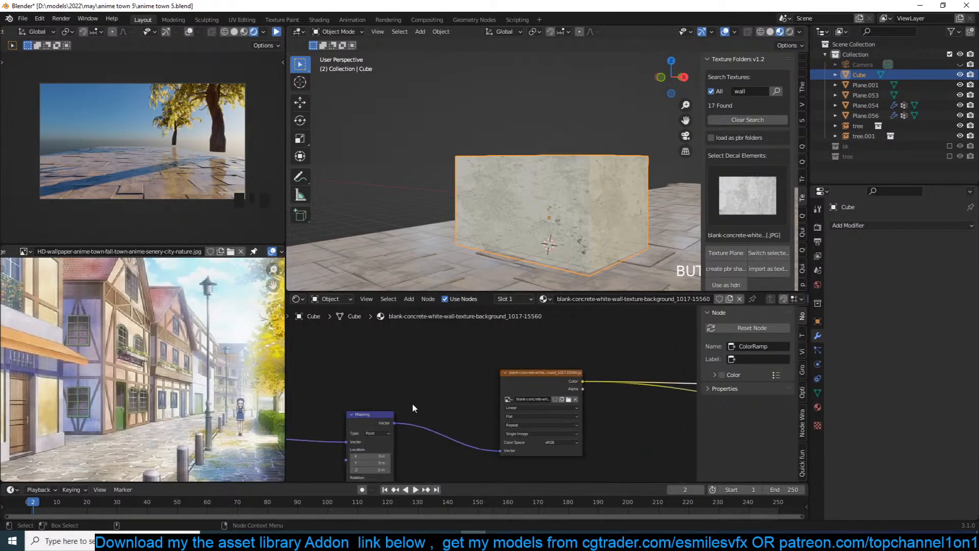
middle_drag(344, 434, 459, 413)
drag(358, 395, 408, 319)
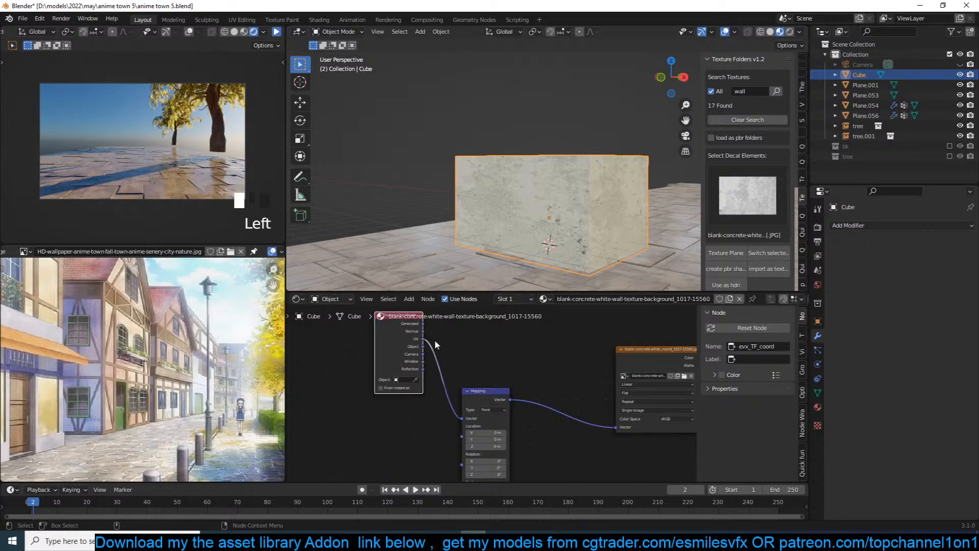
middle_drag(434, 340, 362, 386)
Add a Separate XYZ node fed by the Texture Coordinate's Object output and preview its Z output on the box.
key(shift+a)
click(348, 312)
text(x)
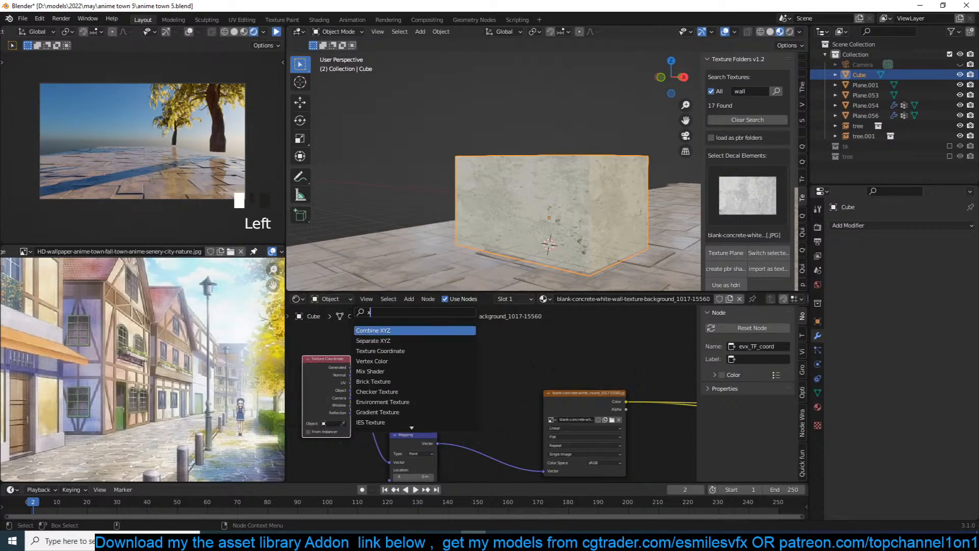
click(377, 341)
click(426, 342)
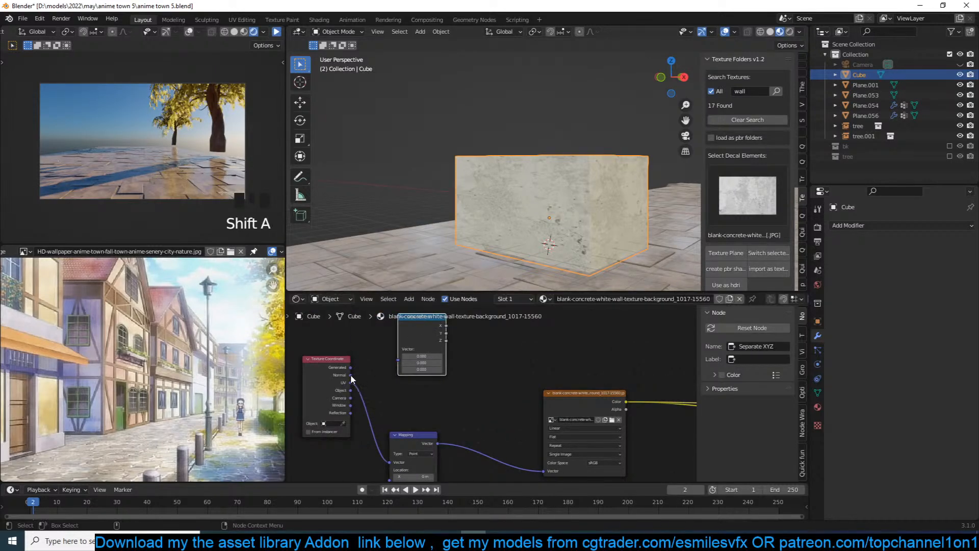
drag(351, 390, 398, 360)
middle_drag(464, 386, 401, 428)
ctrl+shift+click(369, 372)
ctrl+shift+click(369, 371)
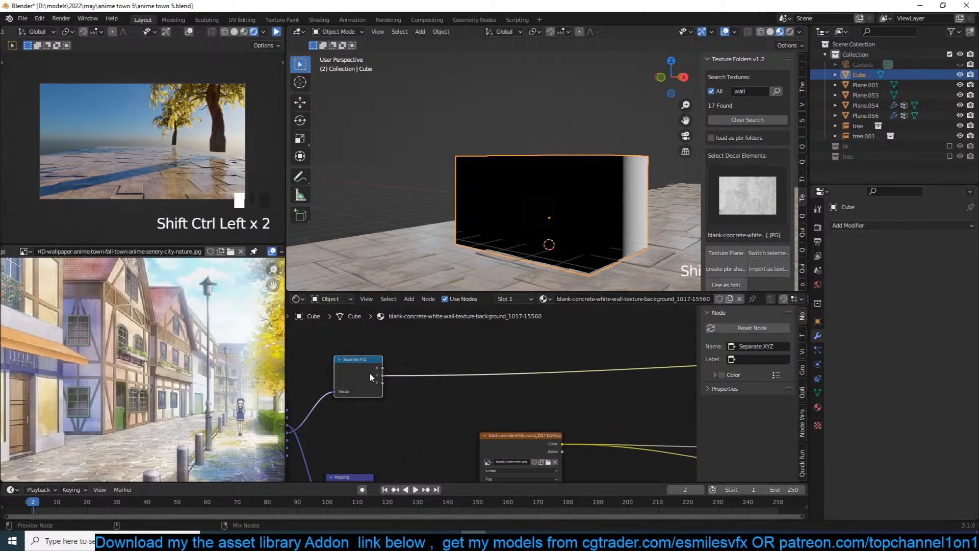
ctrl+shift+click(369, 372)
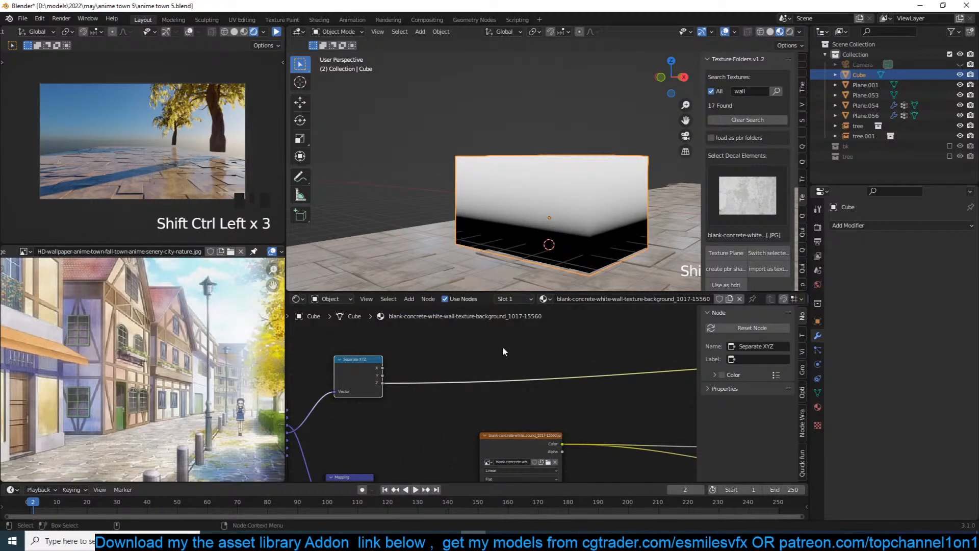
key(shift+a)
mouse_move(474, 424)
click(544, 361)
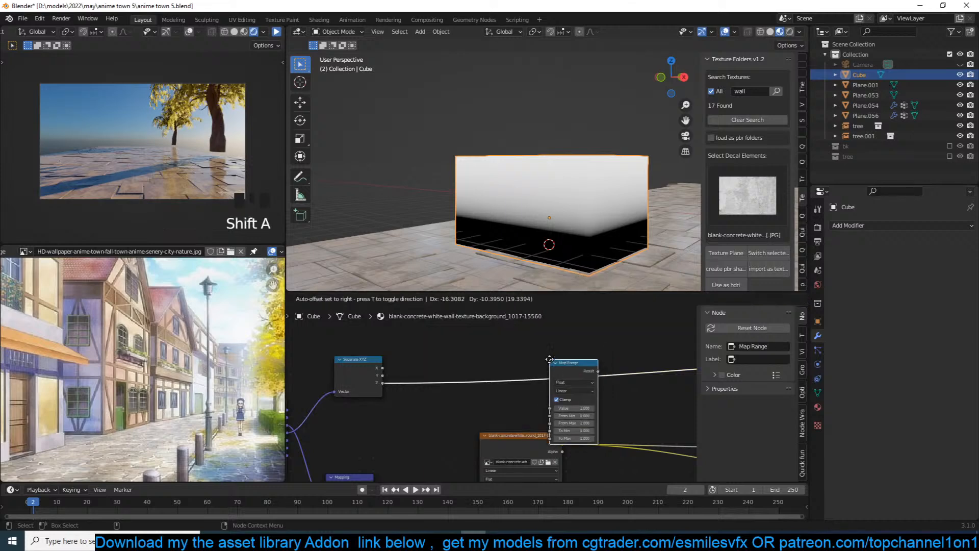
click(430, 395)
key(x)
Insert a Math node set to Add after the Separate XYZ's Z output and set its value to 1.010.
key(shift+a)
mouse_move(430, 394)
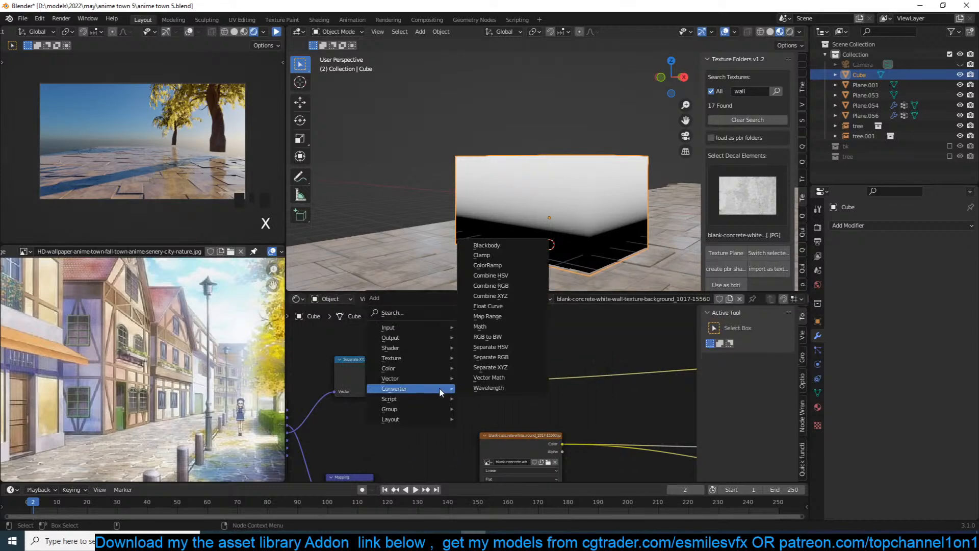
click(502, 327)
click(480, 404)
scroll(480, 405, up, 2)
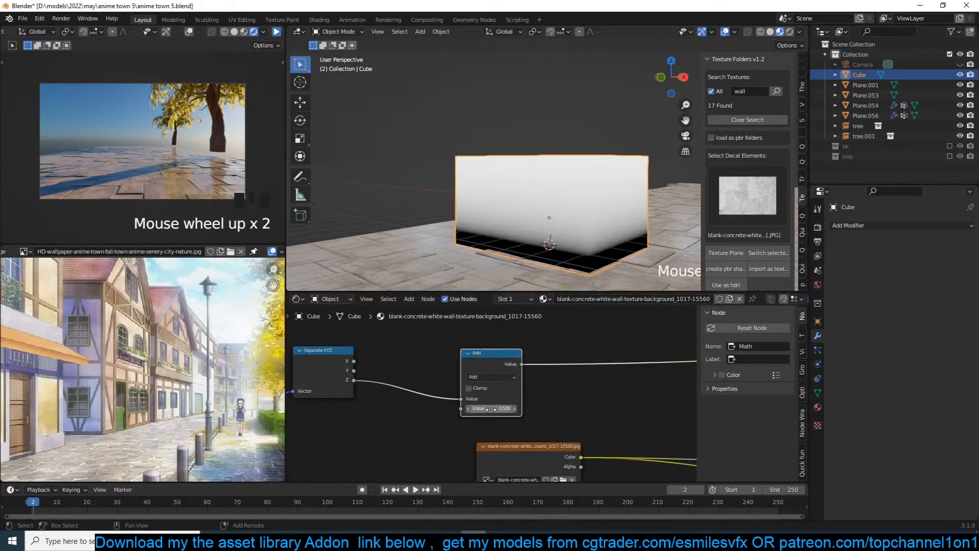
shift+drag(480, 406, 531, 406)
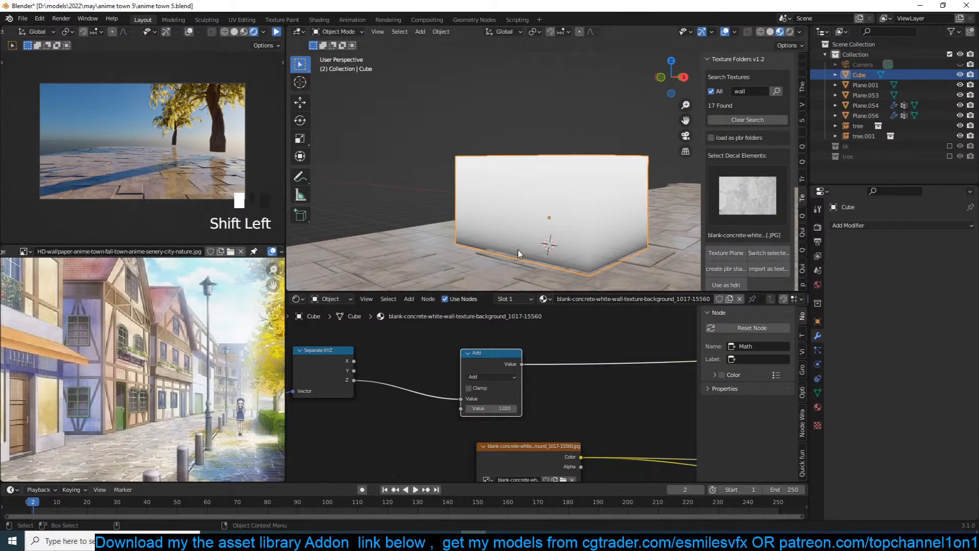
Insert a Vector Math node set to Reflect before Separate XYZ, with its second vector at 0, 0, 1.
middle_drag(485, 345, 526, 335)
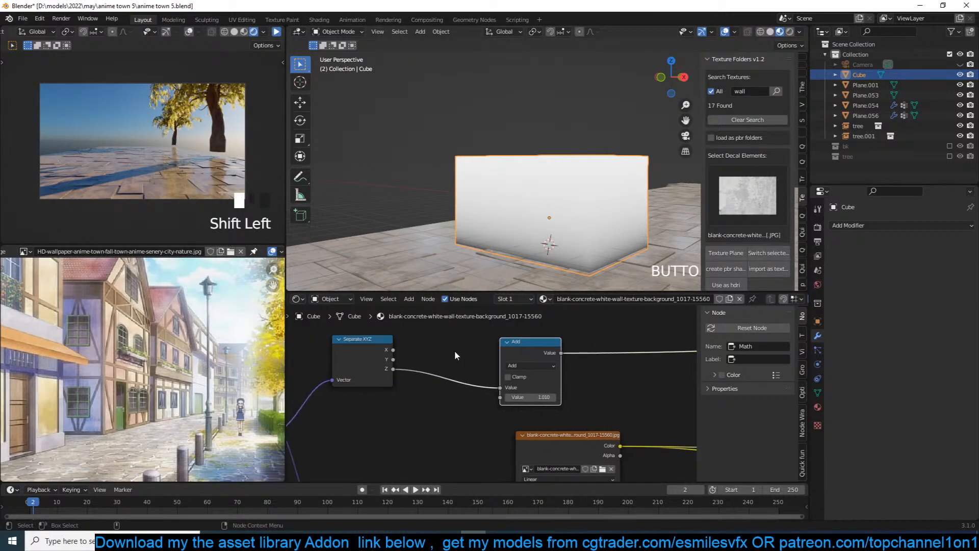
middle_drag(454, 350, 481, 343)
drag(373, 347, 433, 345)
middle_drag(372, 366, 400, 347)
key(shift+a)
mouse_move(382, 359)
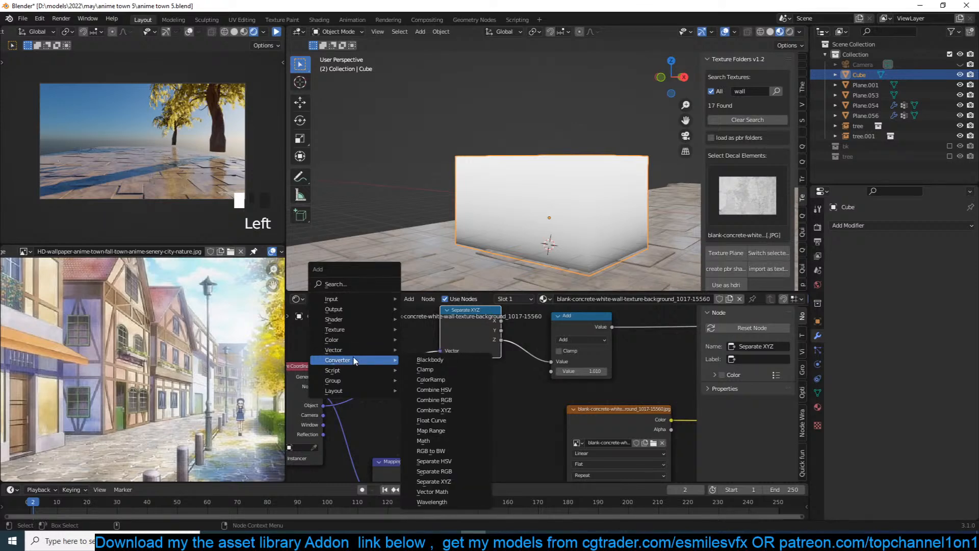
click(457, 492)
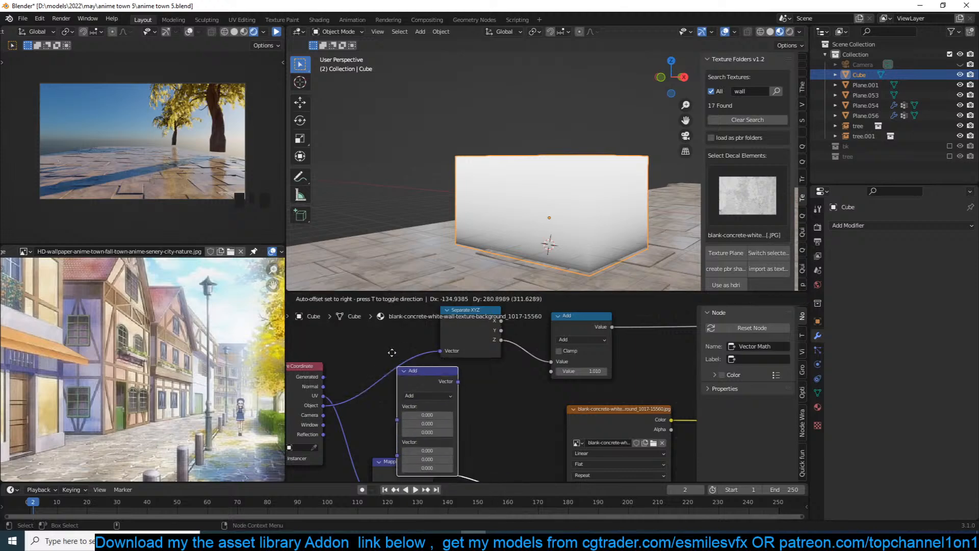
click(416, 357)
click(420, 361)
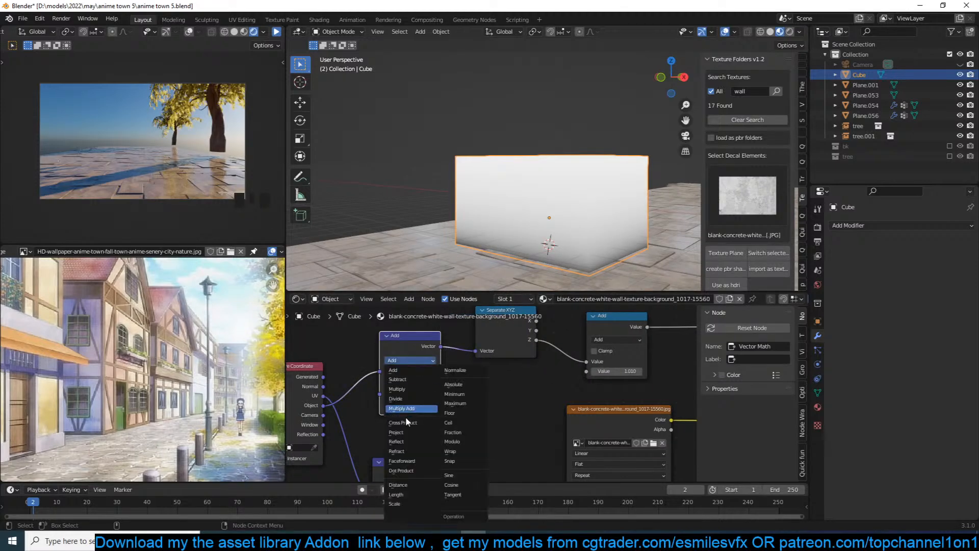
click(402, 440)
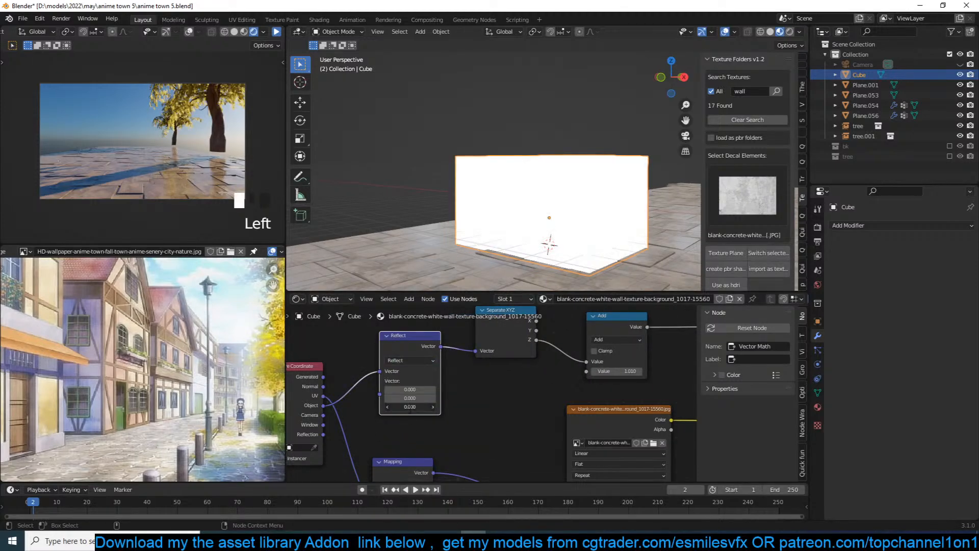
click(458, 400)
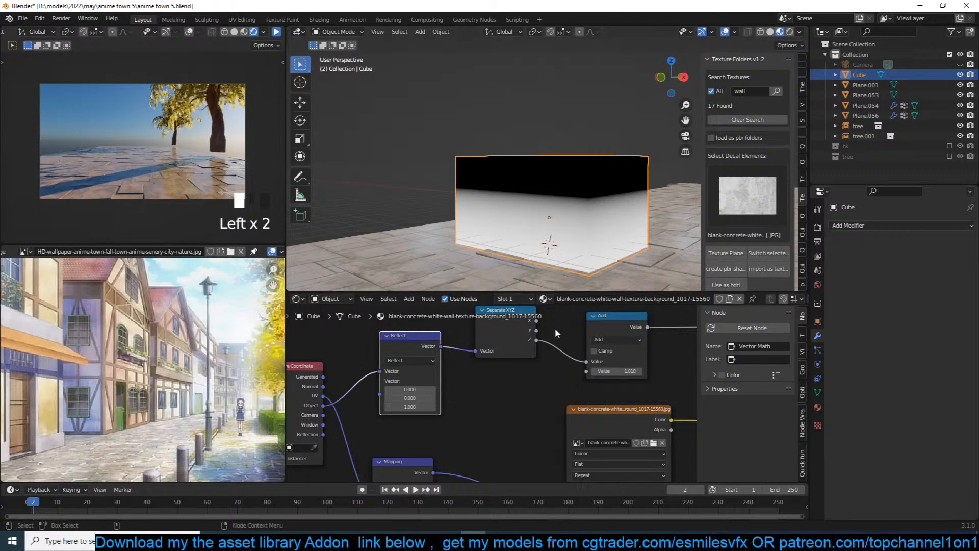
Set the Add node's value to 2.130 to shift the gradient on the box upward.
middle_drag(554, 328, 490, 368)
shift+drag(569, 385, 624, 385)
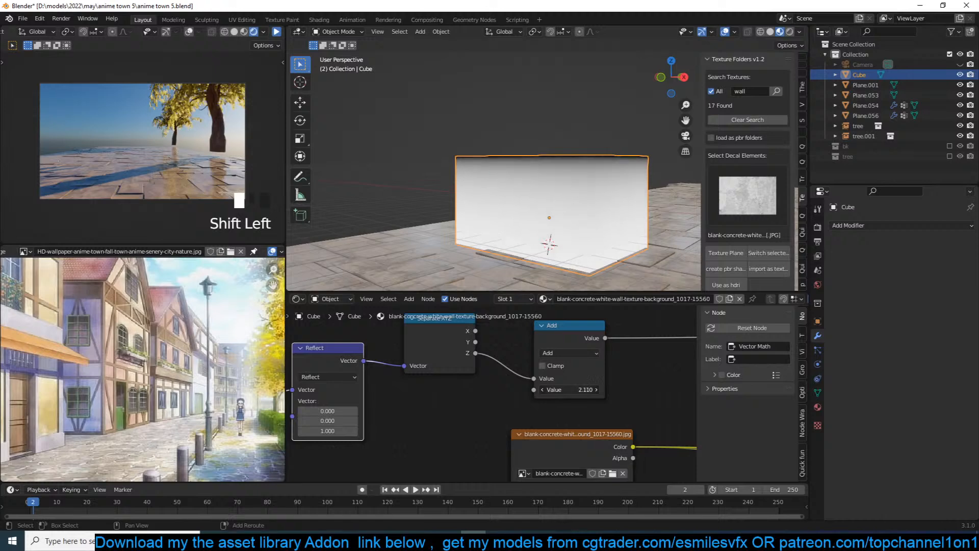
middle_drag(550, 389, 420, 418)
Duplicate the Add node onto its outgoing link, change the copy to Multiply and adjust its multiplier.
key(shift+d)
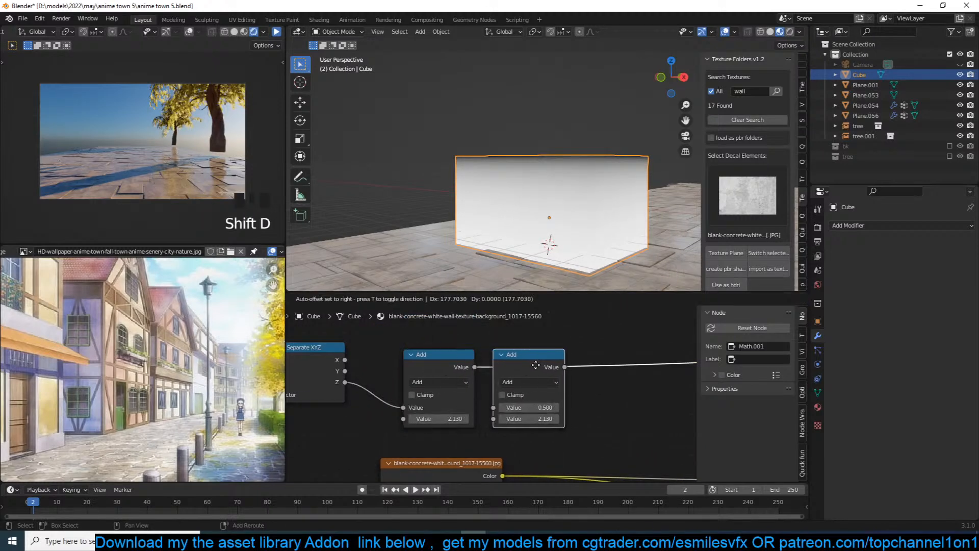
click(544, 377)
click(545, 380)
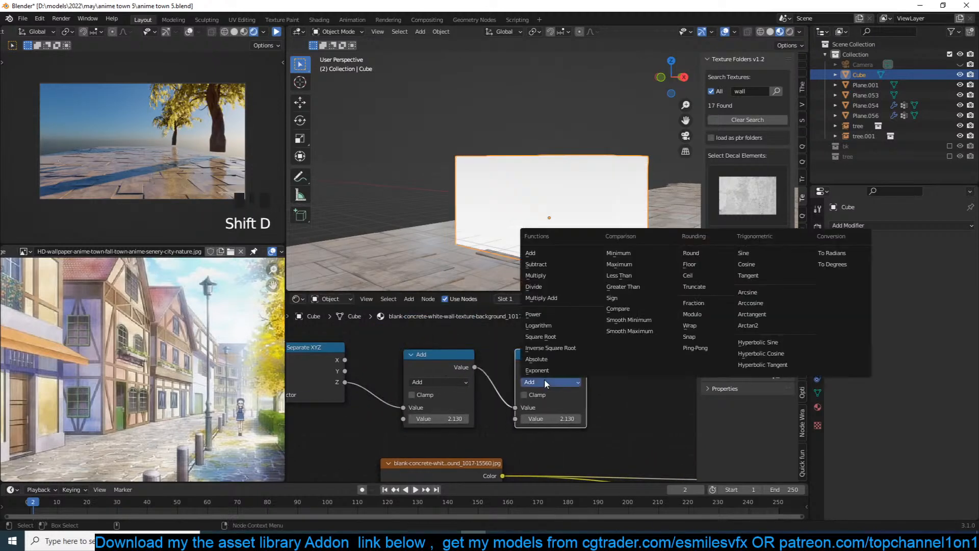
click(554, 275)
mouse_move(550, 419)
mouse_down()
mouse_move(566, 419)
mouse_move(541, 418)
mouse_move(551, 419)
mouse_up()
scroll(576, 336, down, 1)
scroll(566, 387, down, 2)
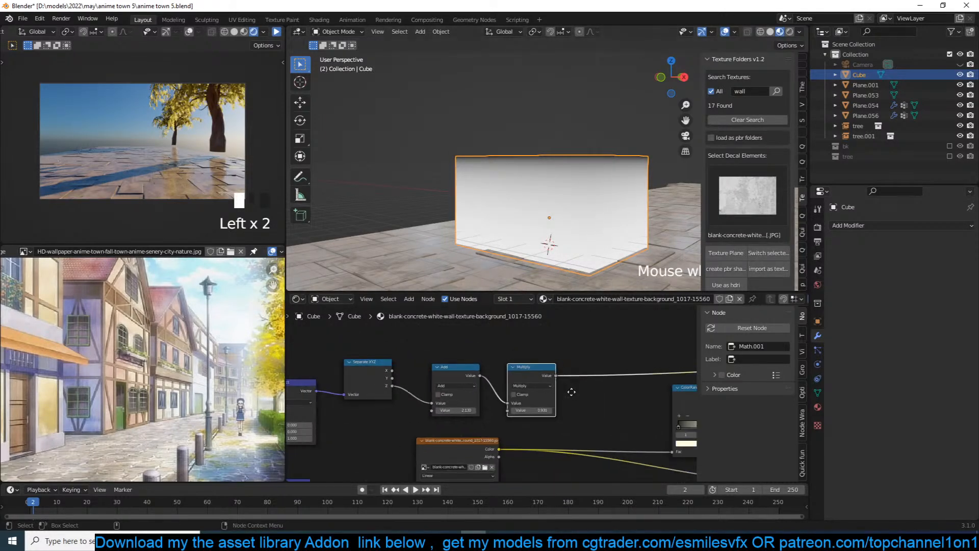
Move the ColorRamp node next to the concrete image texture node.
key(shift+a)
click(615, 389)
click(511, 440)
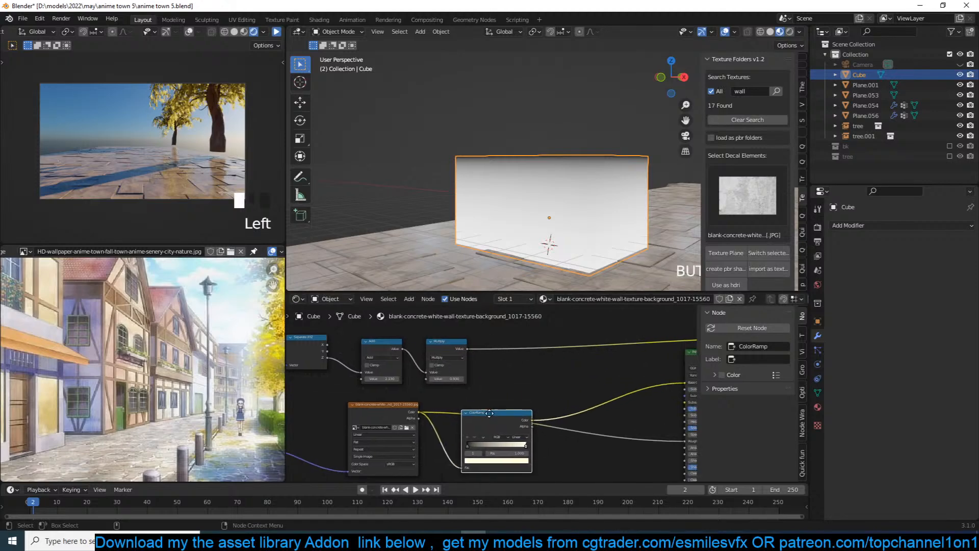
Mix the height gradient's Multiply output with the ColorRamp color in a new Mix node, place it beside them and save the file.
ctrl+shift+right_drag(488, 412, 449, 357)
scroll(576, 390, up, 2)
click(579, 392)
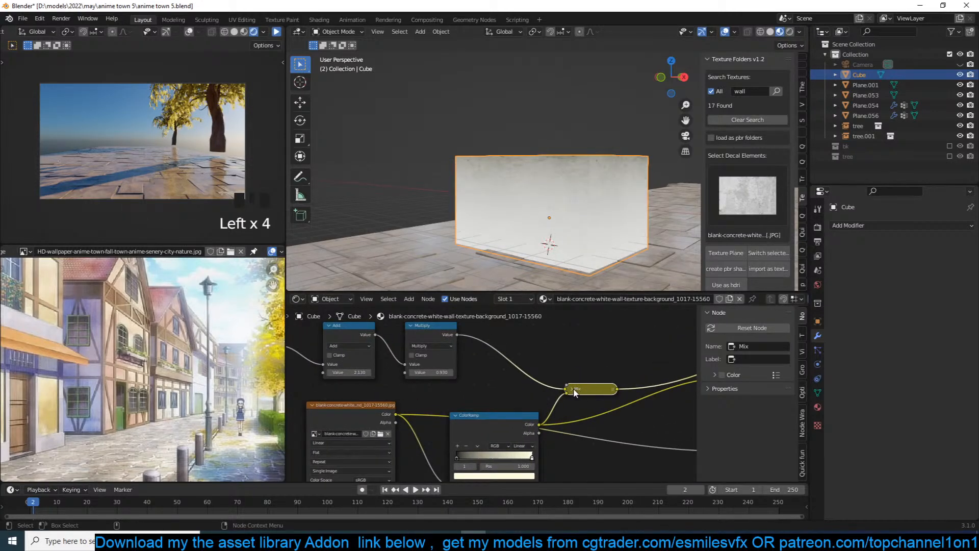
click(573, 390)
key(ctrl+s)
drag(589, 390, 598, 345)
scroll(597, 345, up, 2)
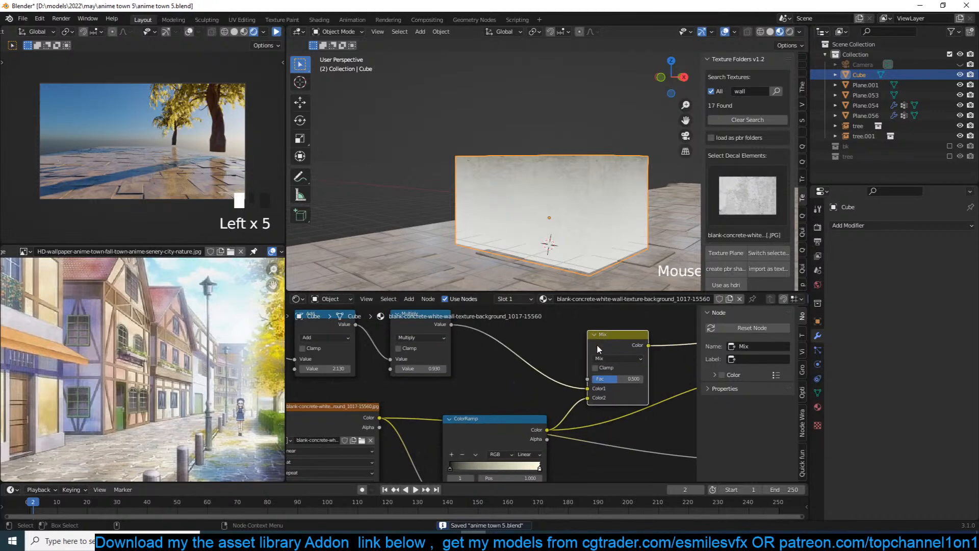
Set the Mix node's blending mode to Multiply and its factor to 0.992.
scroll(597, 345, up, 2)
middle_drag(597, 346, 492, 340)
click(520, 354)
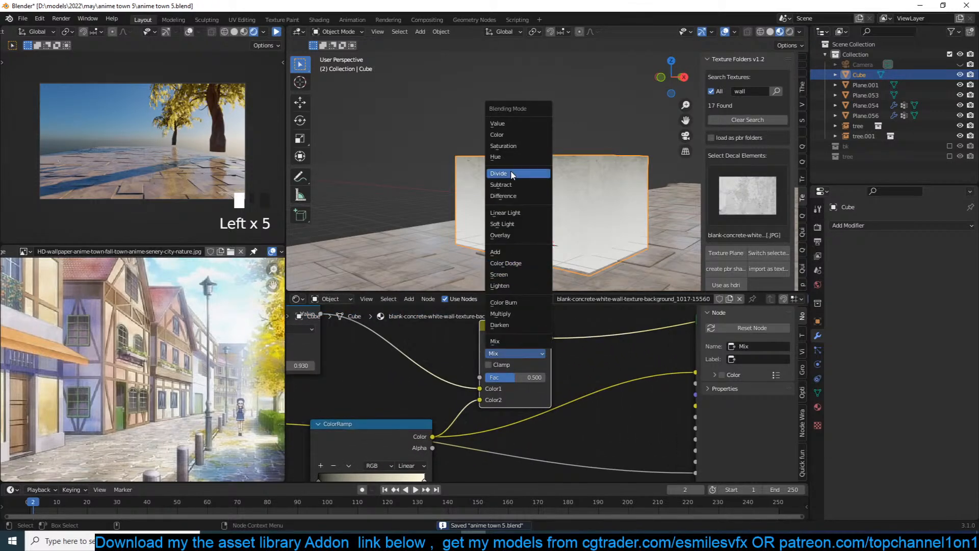
click(513, 313)
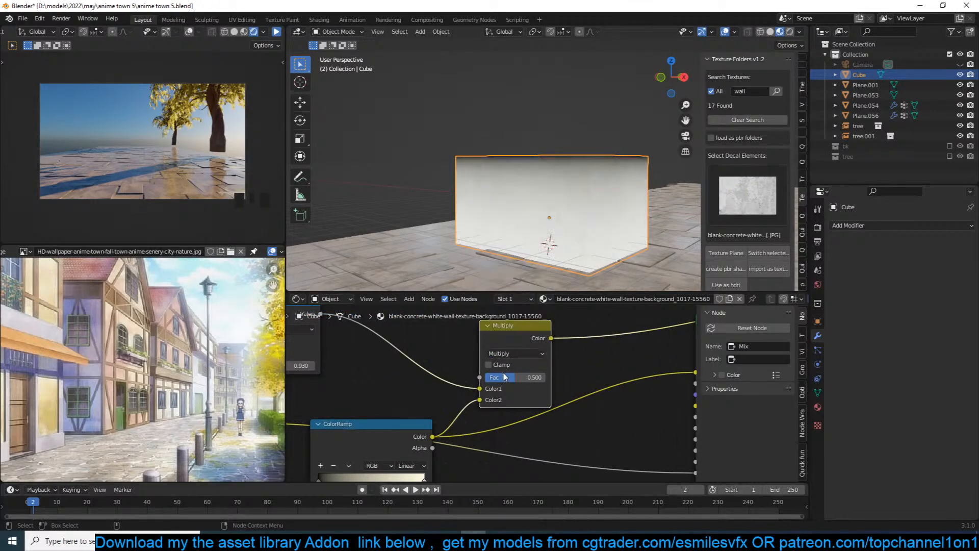
drag(509, 376, 536, 376)
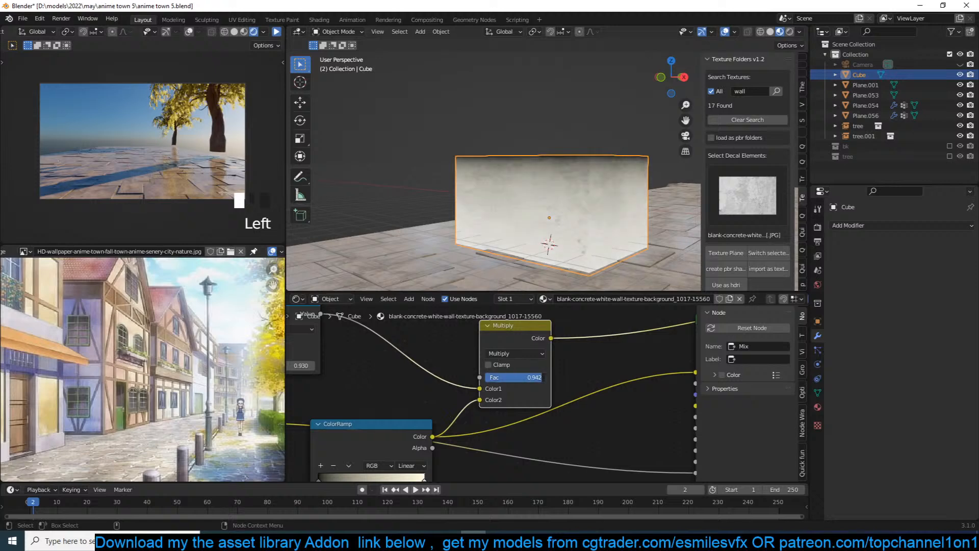
Swap the color Multiply node's two inputs, set its factor to 0.892 and save the file.
drag(481, 400, 479, 390)
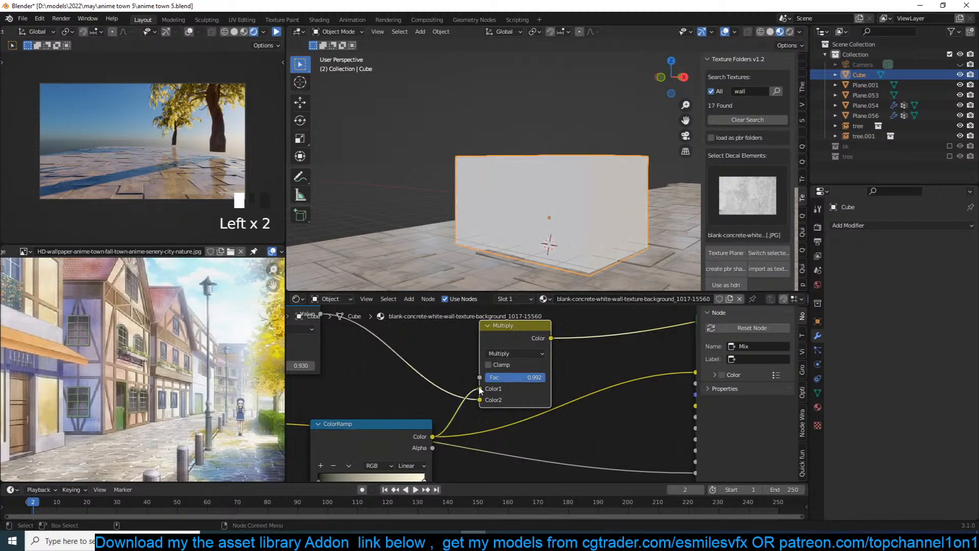
drag(536, 378, 533, 378)
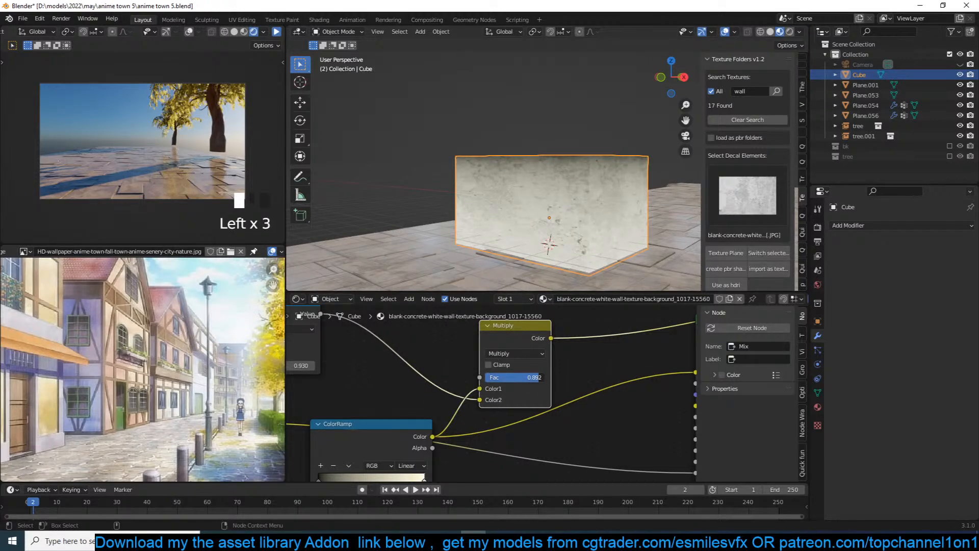
middle_drag(630, 225, 654, 214)
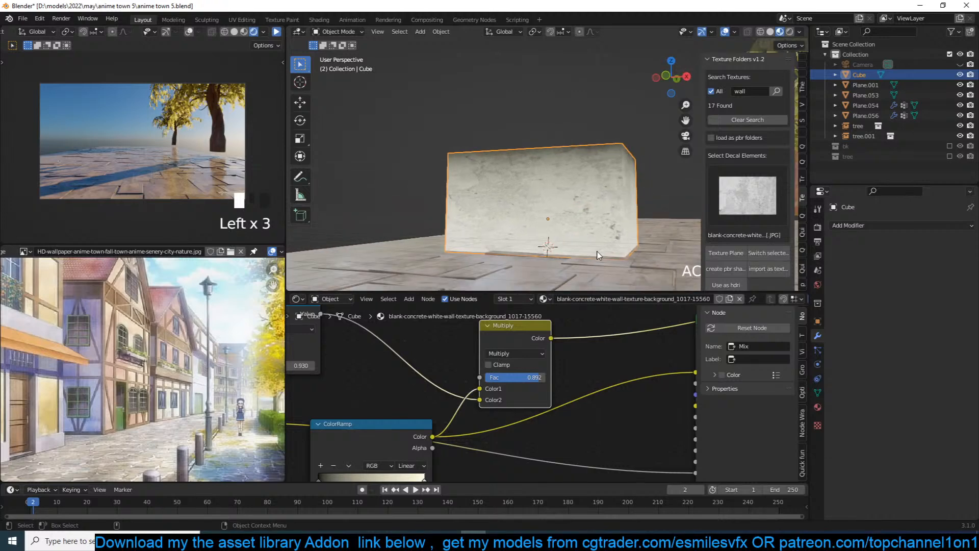
key(ctrl+s)
middle_drag(600, 255, 546, 268)
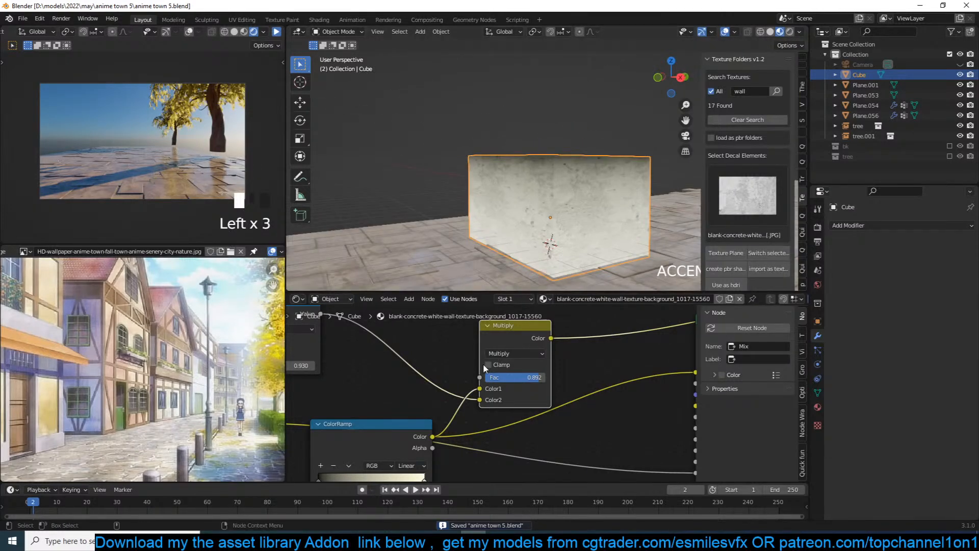
Recolor the ColorRamp's light stop to a darker tan with hue 0.096, saturation 0.553 and value 0.635.
key(alt+a)
middle_drag(587, 204, 618, 220)
middle_drag(487, 389, 541, 349)
click(455, 465)
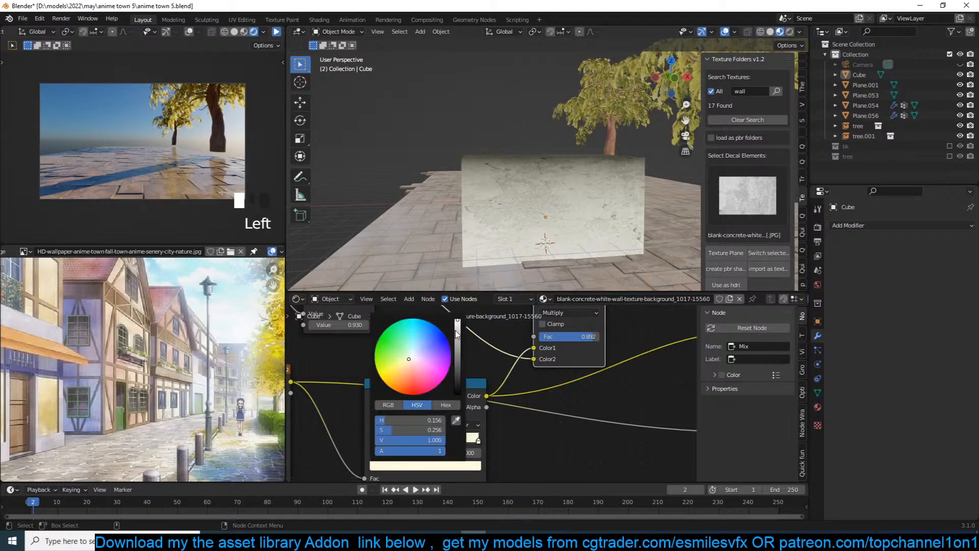
drag(457, 334, 457, 332)
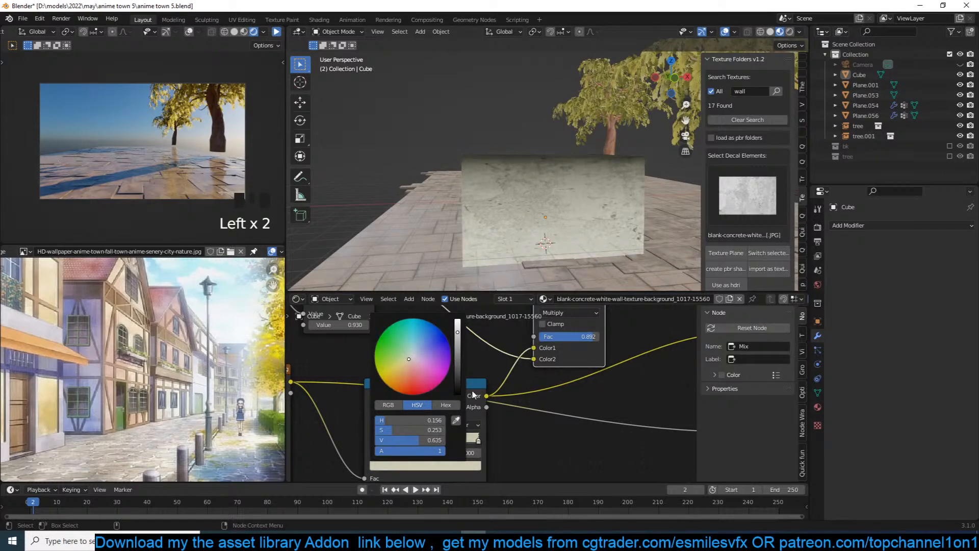
click(475, 446)
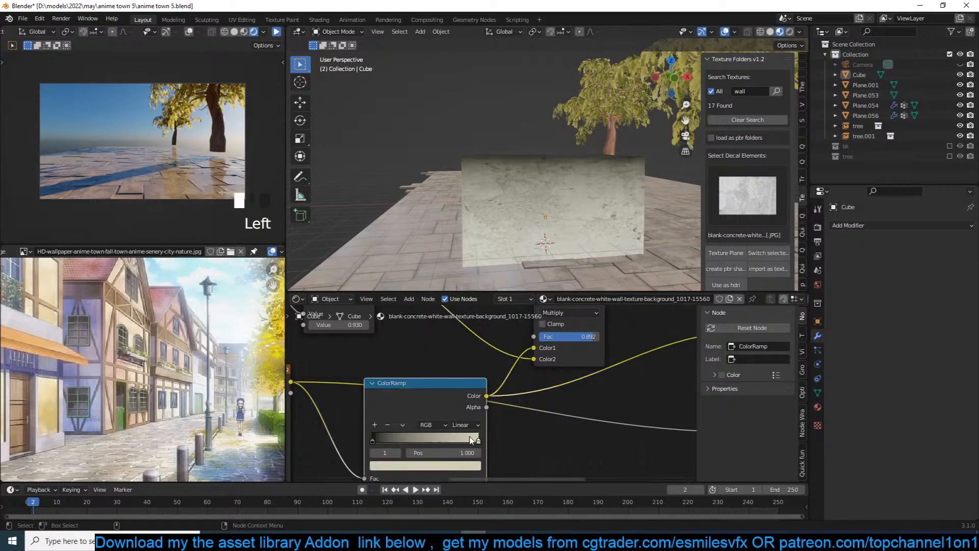
click(442, 468)
drag(439, 369, 406, 364)
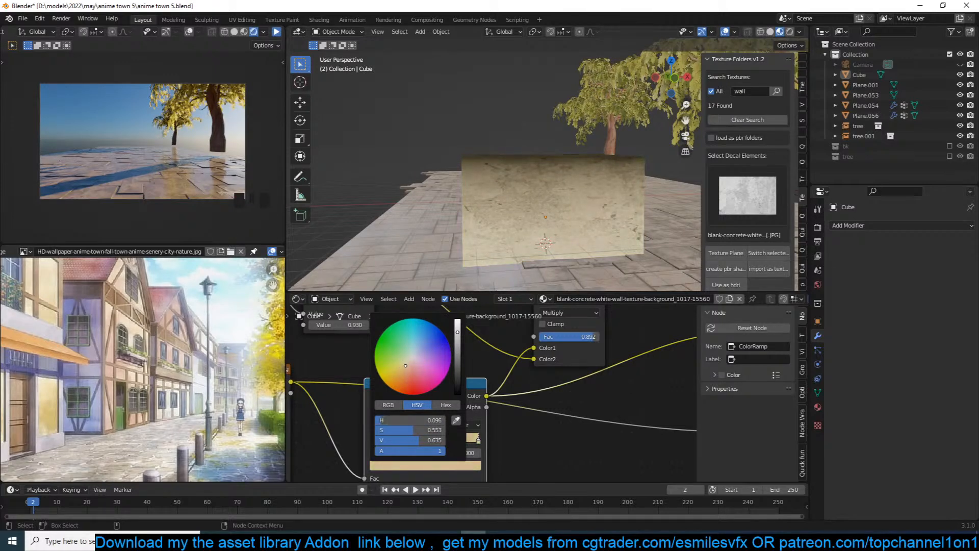
scroll(543, 408, up, 3)
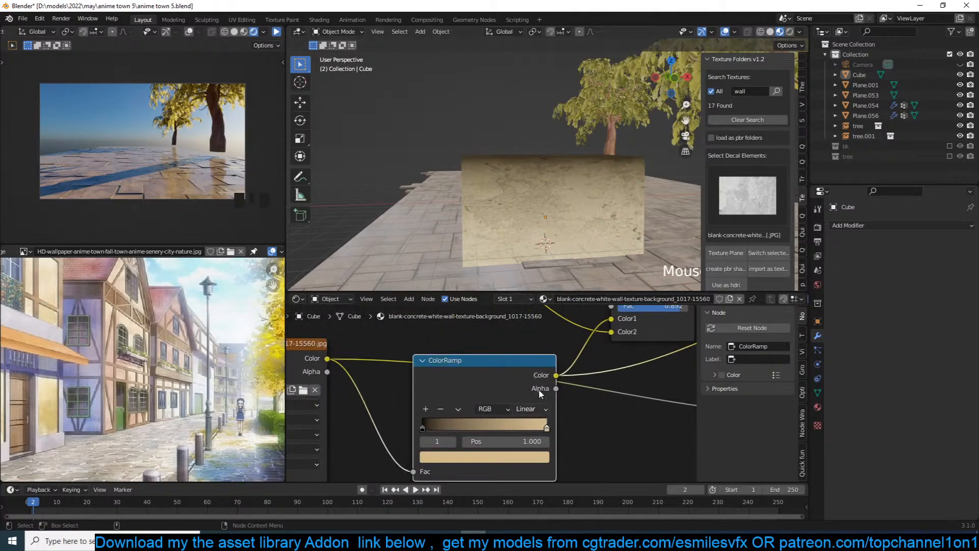
Connect the color Multiply node to the Principled BSDF's Base Color, link the shader back to the material output and save.
middle_drag(538, 389, 451, 421)
scroll(451, 421, down, 5)
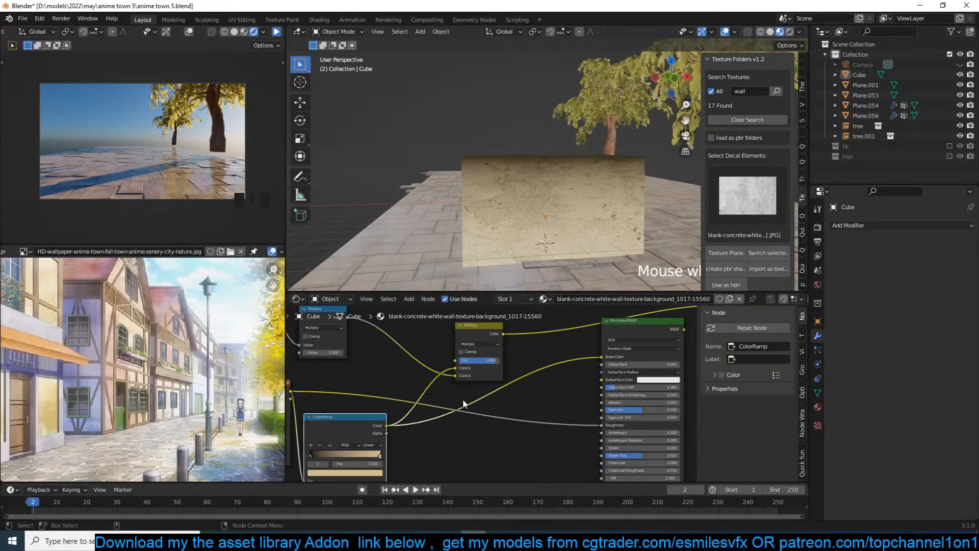
key(shift+a)
mouse_move(423, 400)
mouse_move(412, 379)
click(510, 431)
drag(503, 333, 601, 356)
ctrl+shift+click(642, 328)
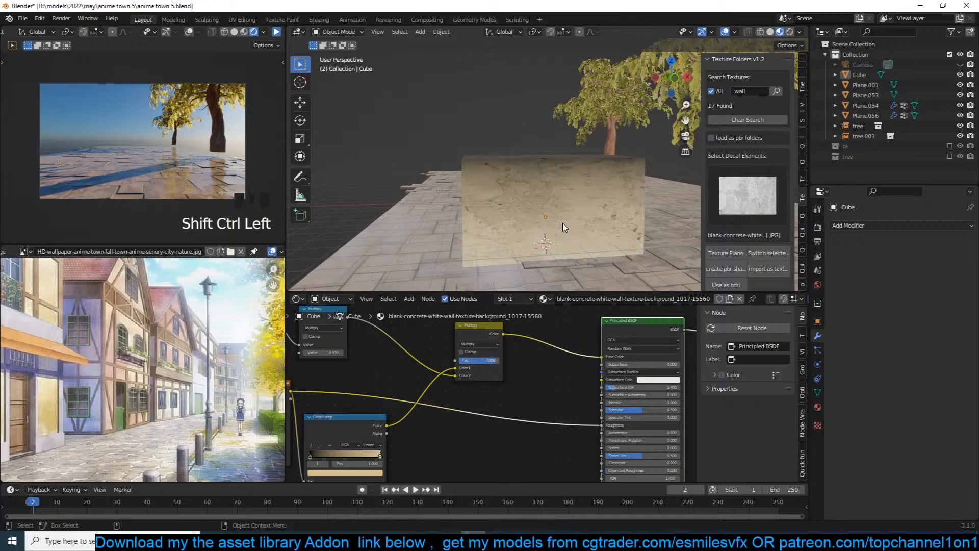
middle_drag(564, 230, 487, 216)
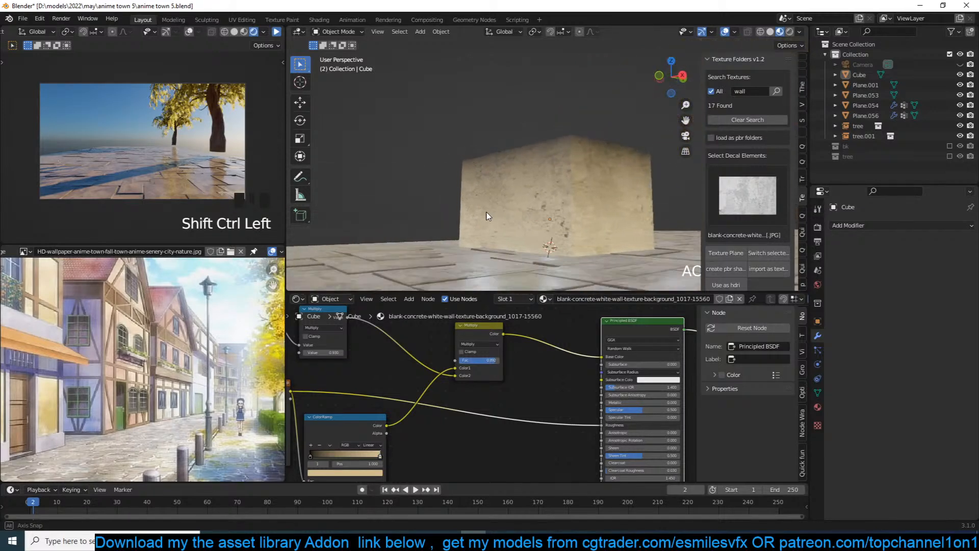
key(ctrl+s)
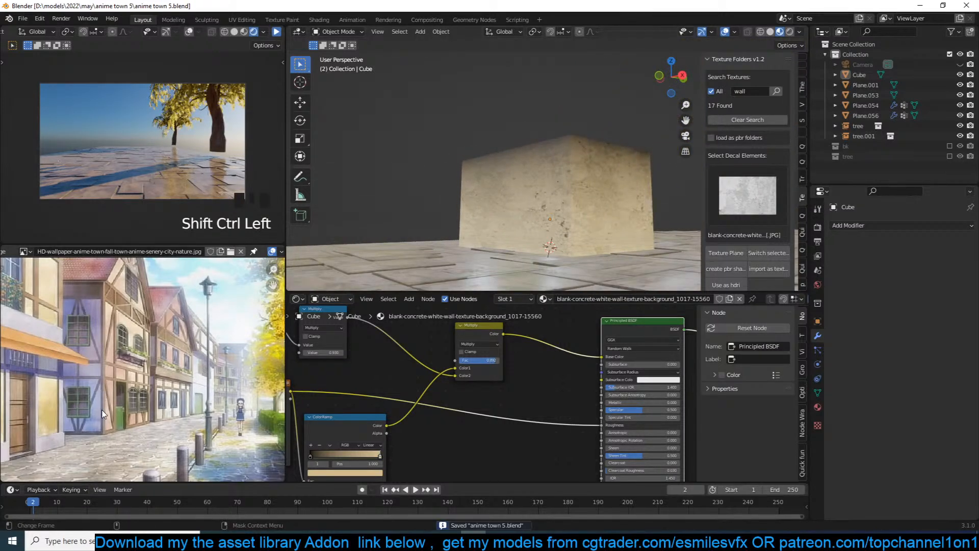
Scale the concrete box's geometry wider along the Y axis in Edit Mode and save the file.
middle_drag(552, 237, 560, 214)
click(561, 214)
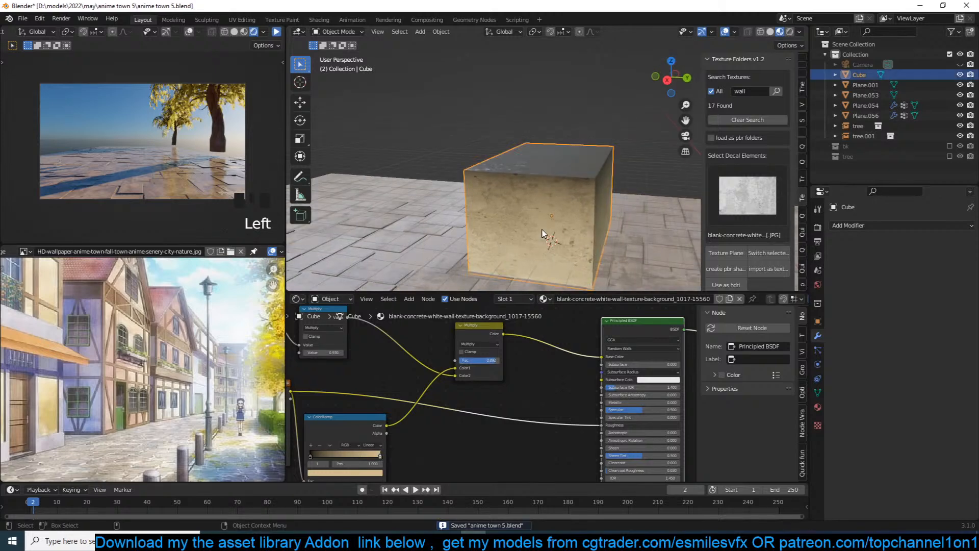
key(Tab)
key(s)
key(y)
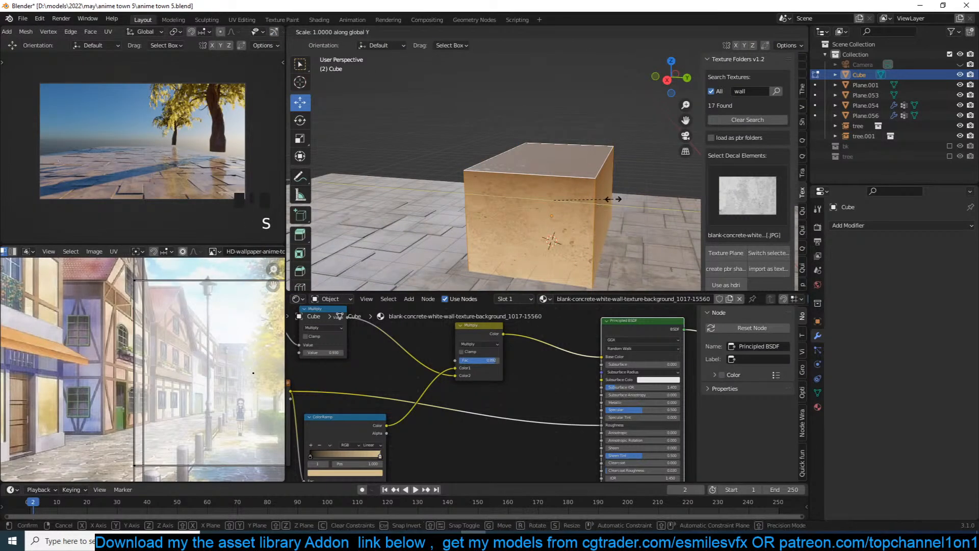
click(625, 200)
key(Tab)
middle_drag(573, 210, 538, 255)
key(ctrl+s)
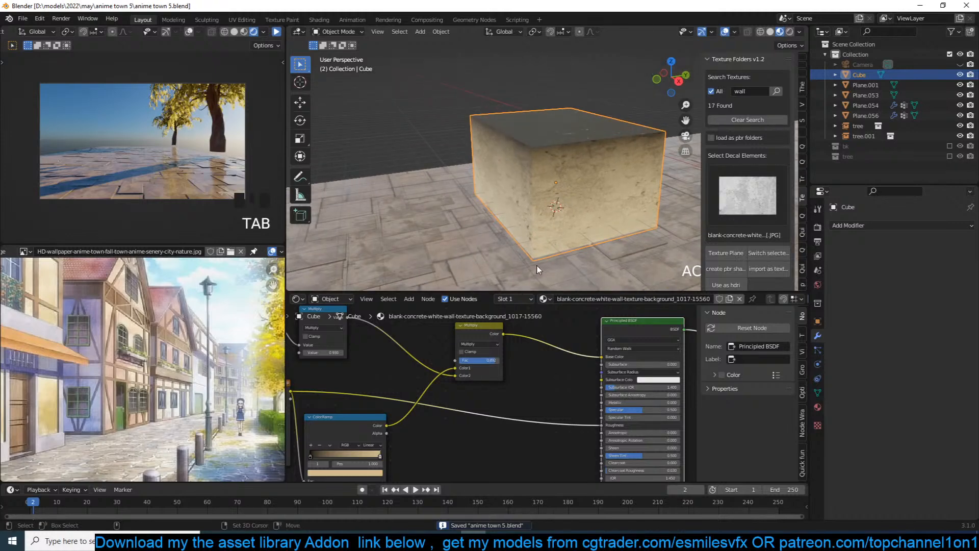
Place the 3D cursor on the ground at the box's nearest lower corner.
shift+right_click(539, 255)
shift+right_click(539, 255)
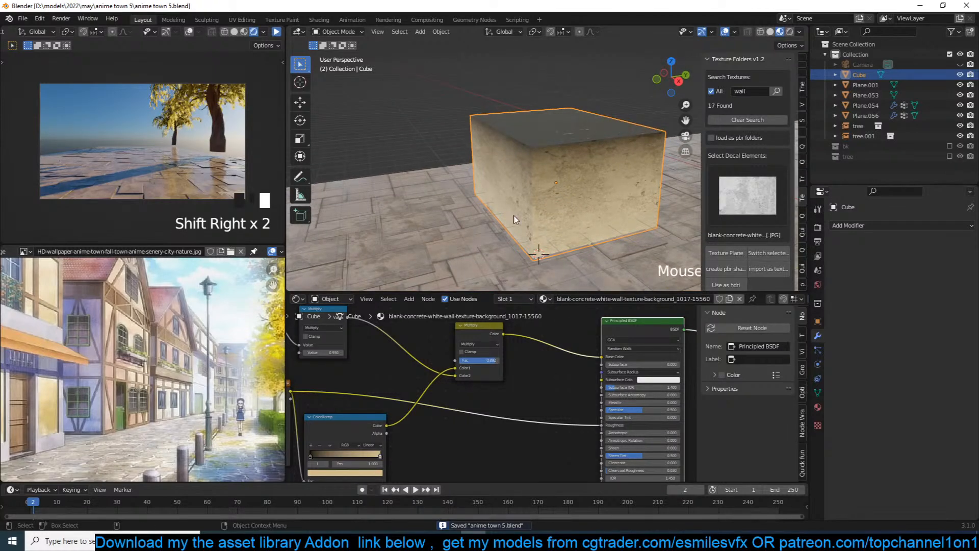
key(shift+a)
click(574, 261)
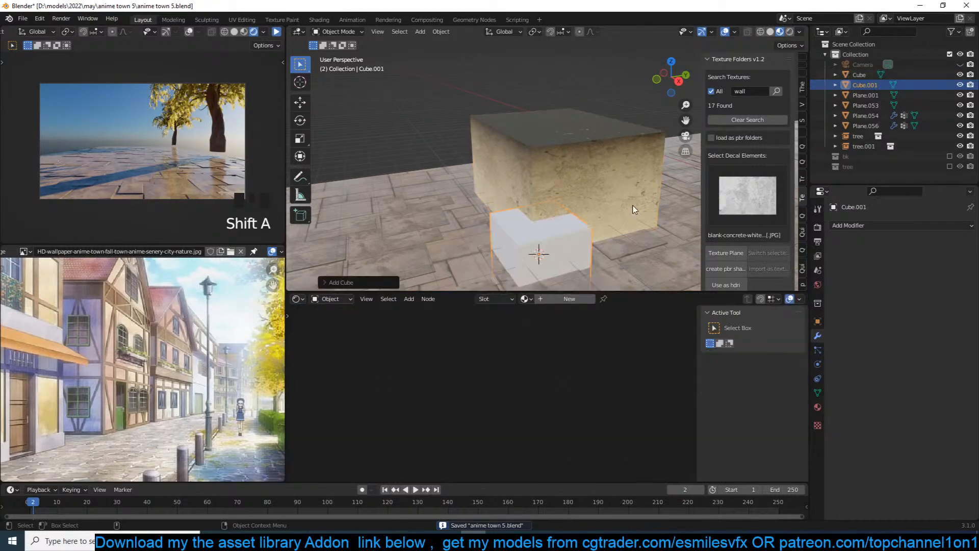
key(x)
Add a plane at the 3D cursor and rotate it 90 degrees about the Y axis so it stands upright.
key(shift+a)
mouse_move(553, 250)
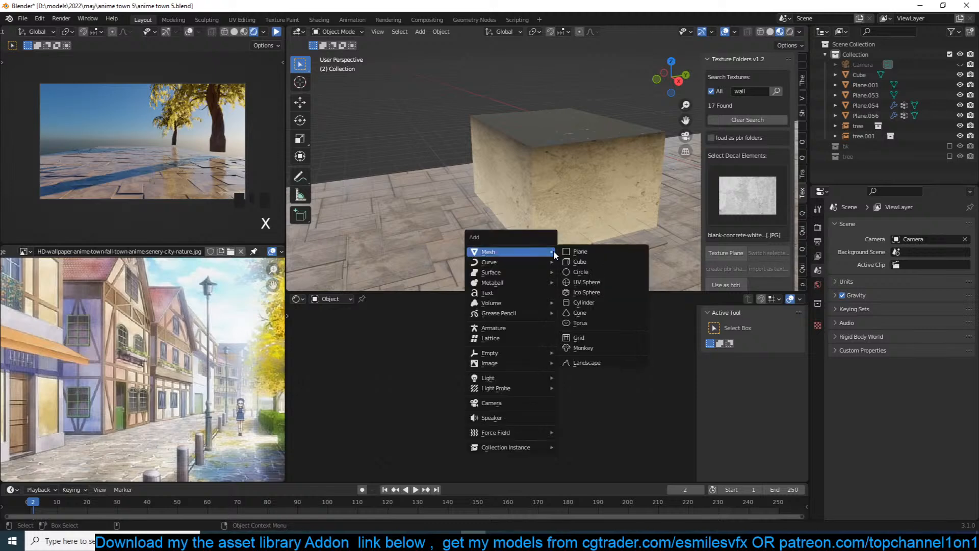
click(591, 251)
text(rx)
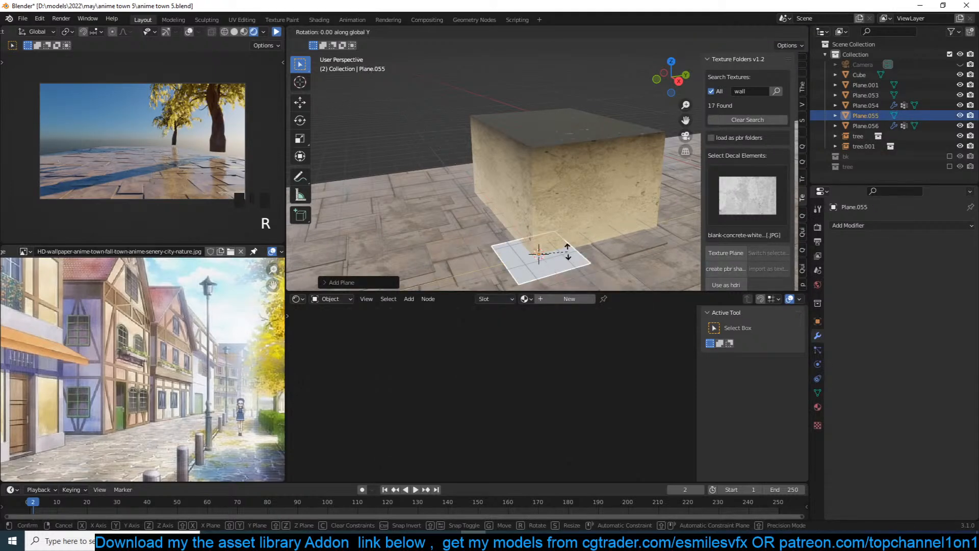
text(90)
key(Return)
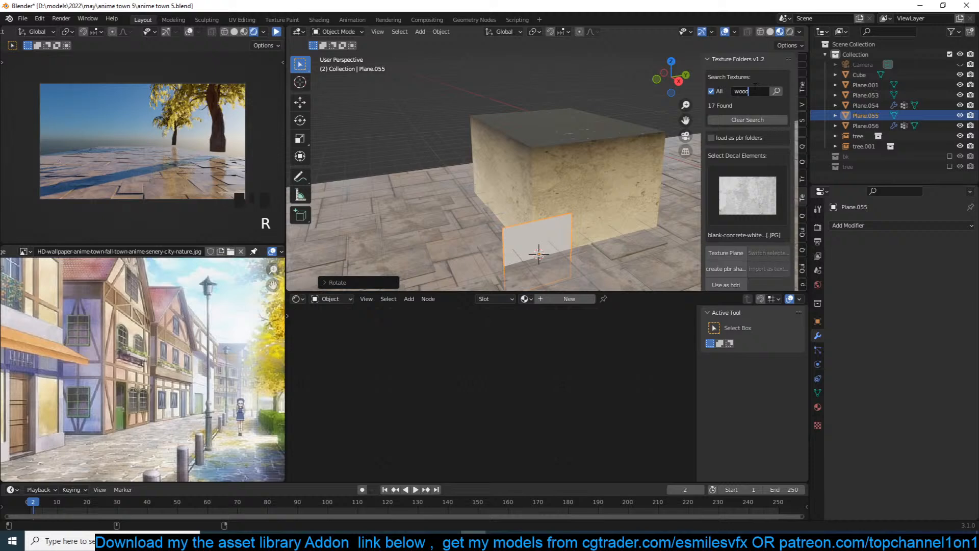
Search all texture folders for wood and browse the matching textures.
click(747, 195)
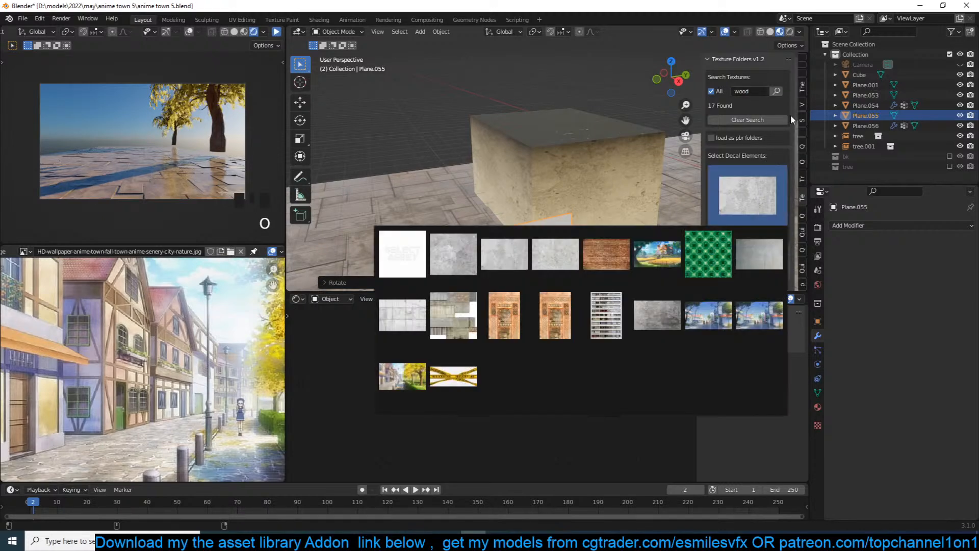
click(776, 91)
click(752, 178)
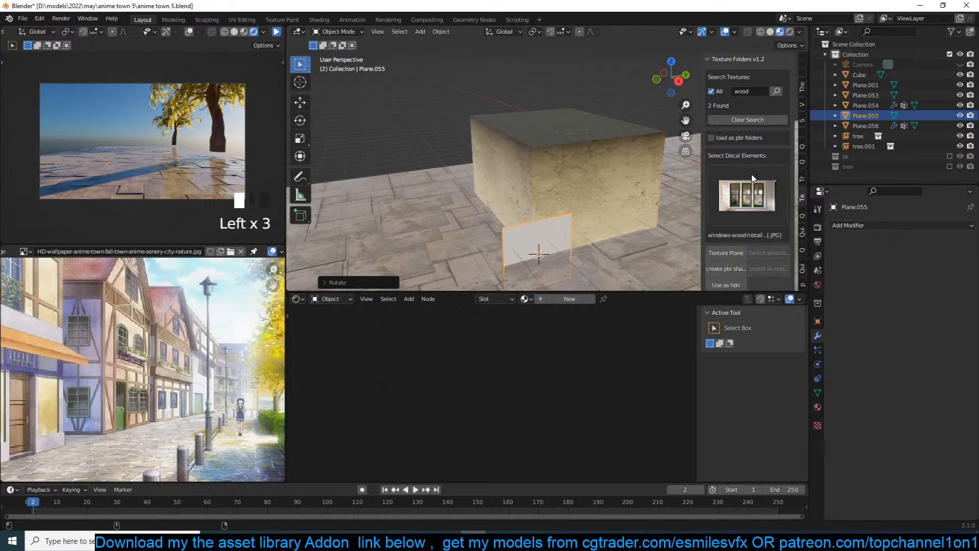
click(752, 178)
Select the texture folder D:\resouces\pbrs\wood\ and enable loading as pbr folders.
scroll(761, 235, down, 5)
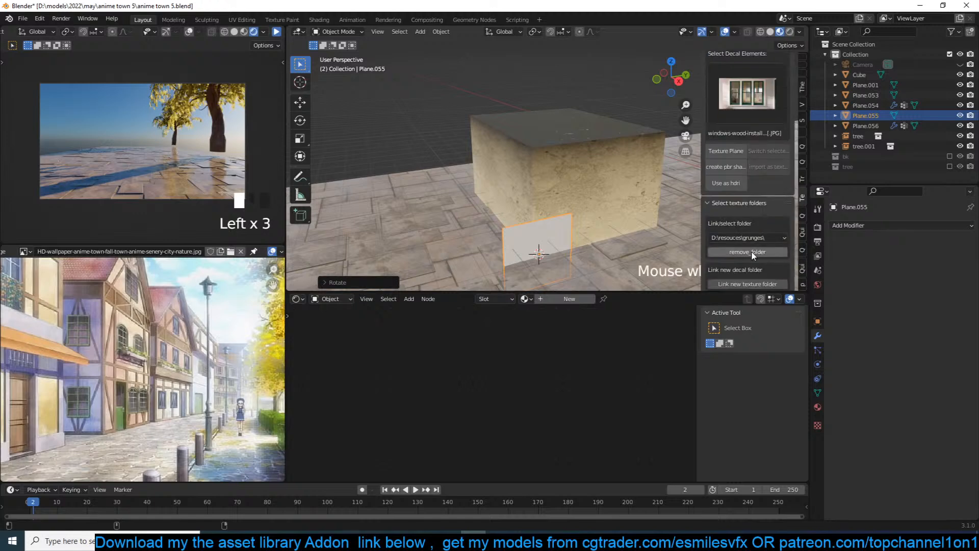
click(764, 238)
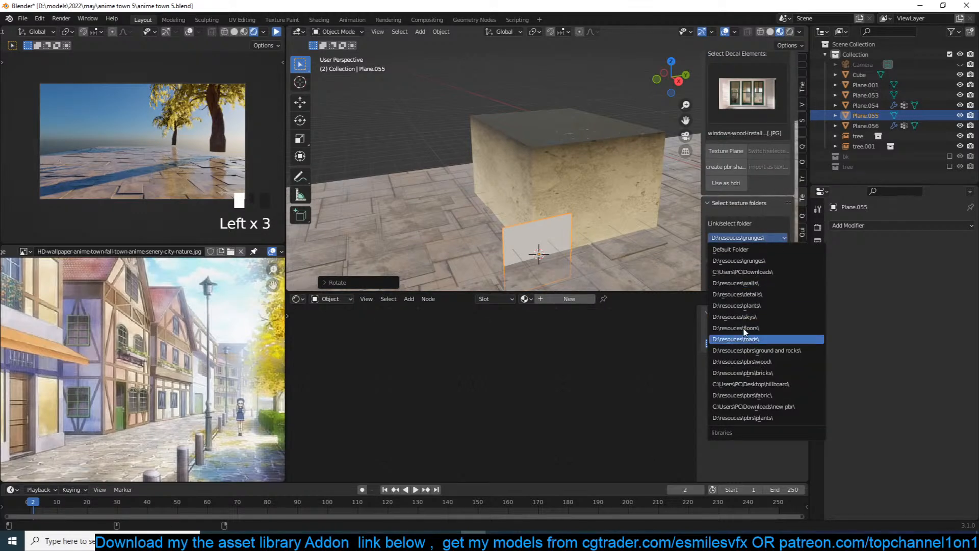
click(756, 361)
scroll(727, 98, up, 5)
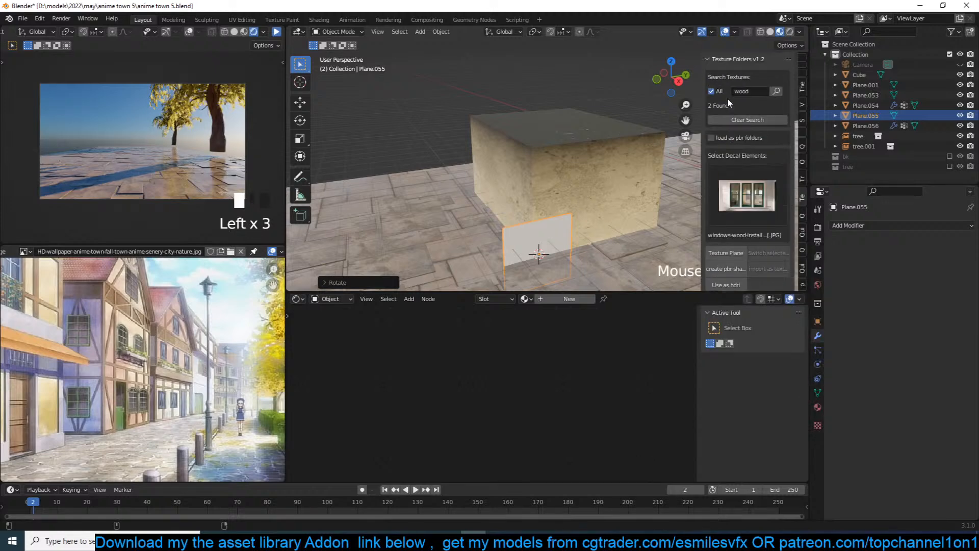
click(712, 137)
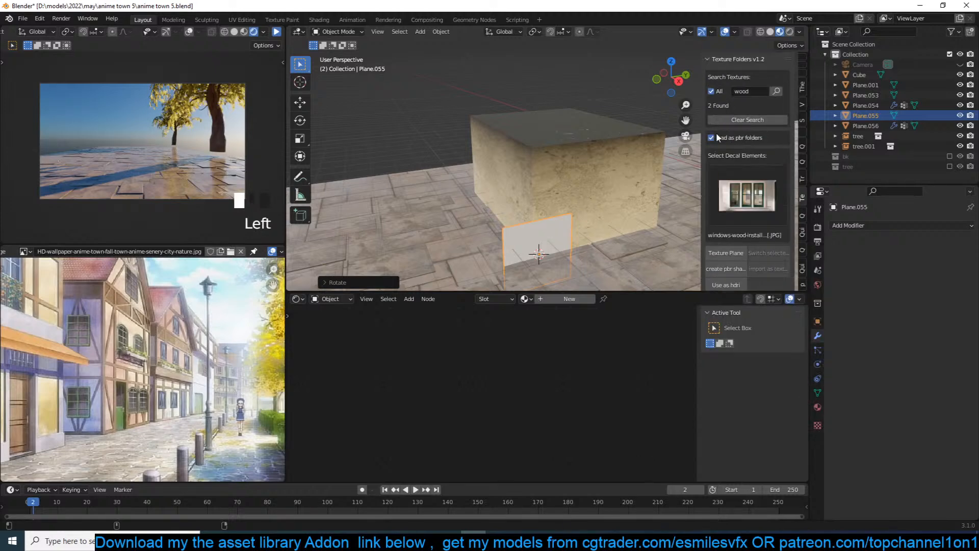
Refresh the wood search and choose the dark brown Wood27_col texture from the pbr results.
click(745, 179)
click(745, 181)
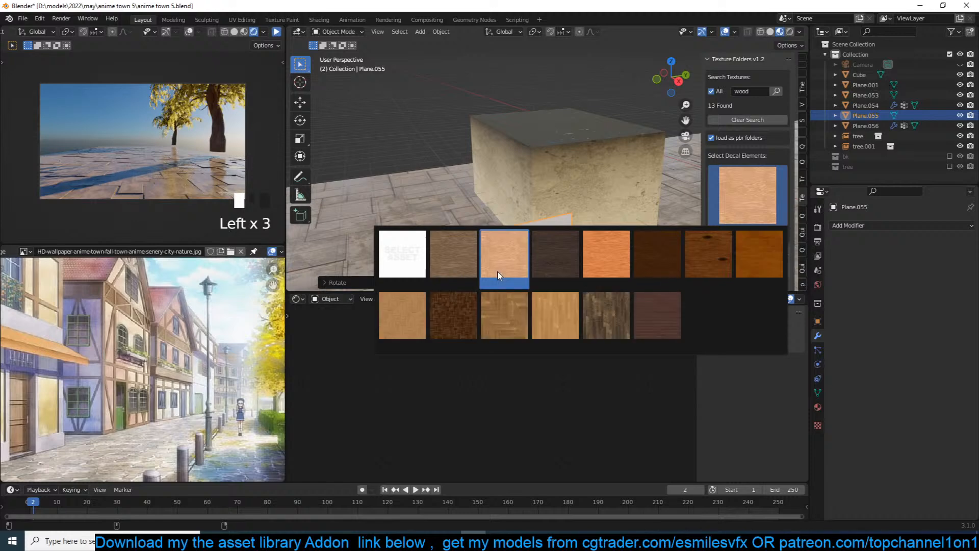
click(554, 259)
click(727, 194)
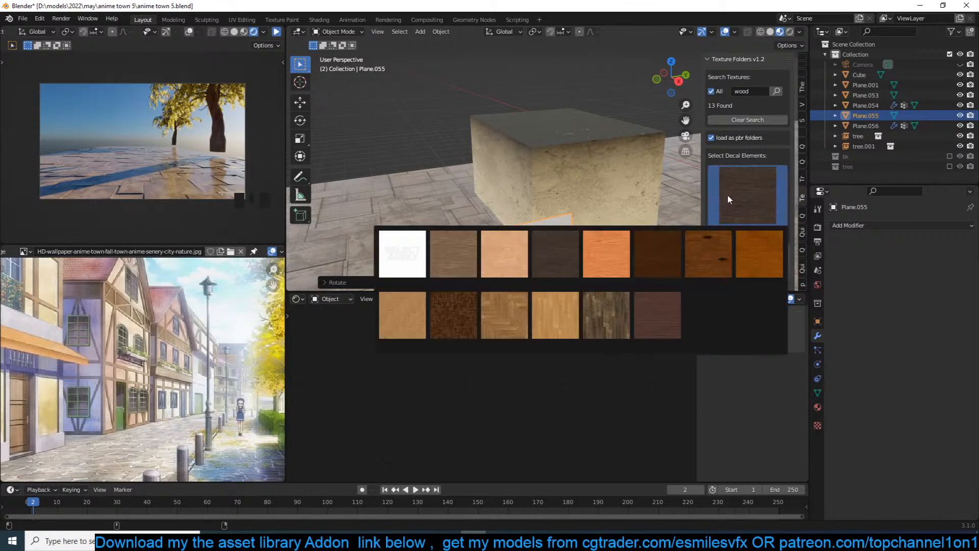
click(640, 258)
scroll(717, 215, down, 1)
scroll(729, 224, down, 3)
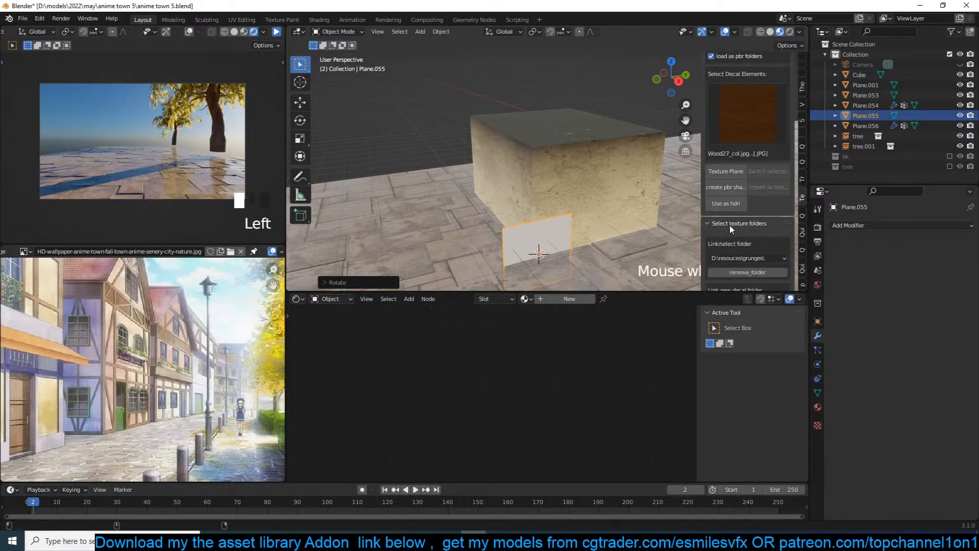
Create a PBR shader from the Wood27_col texture on the upright plane.
click(733, 188)
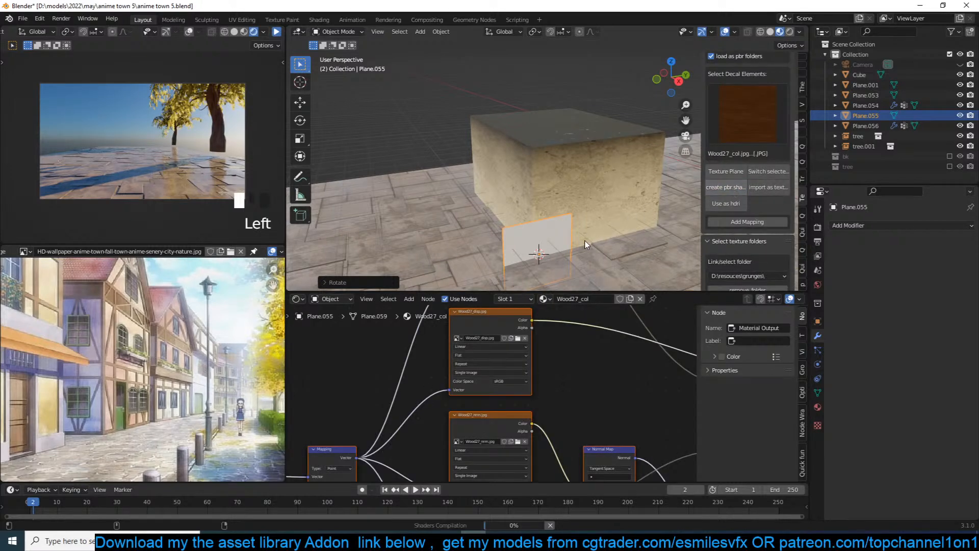
scroll(585, 243, up, 2)
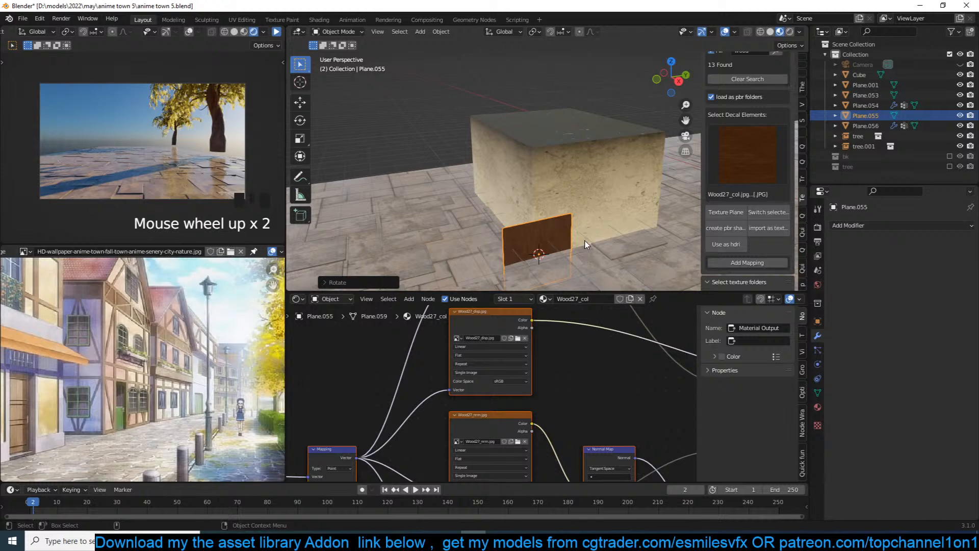
scroll(584, 241, up, 2)
Raise the wood plane along Z, shrink it to a small square near the wall corner, and save the file.
key(g)
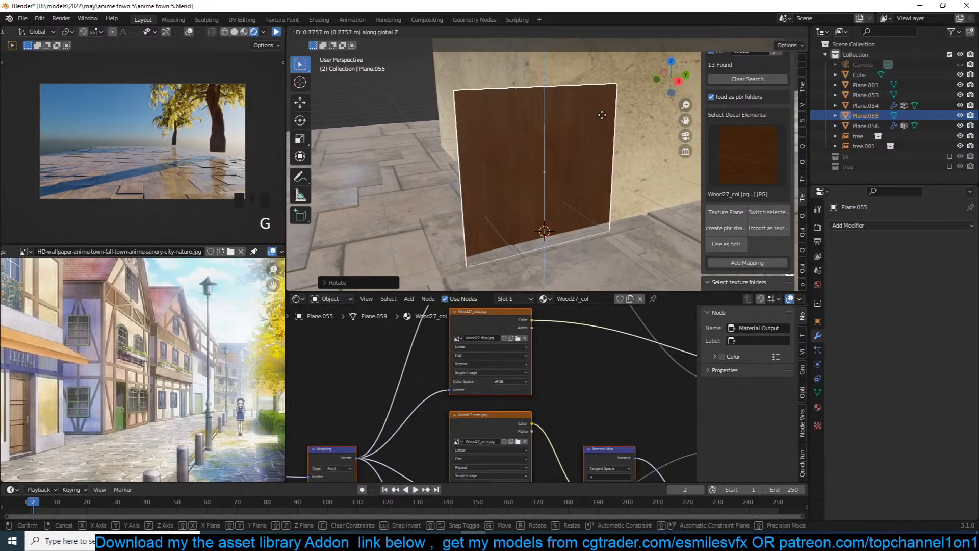
click(615, 127)
key(s)
click(550, 136)
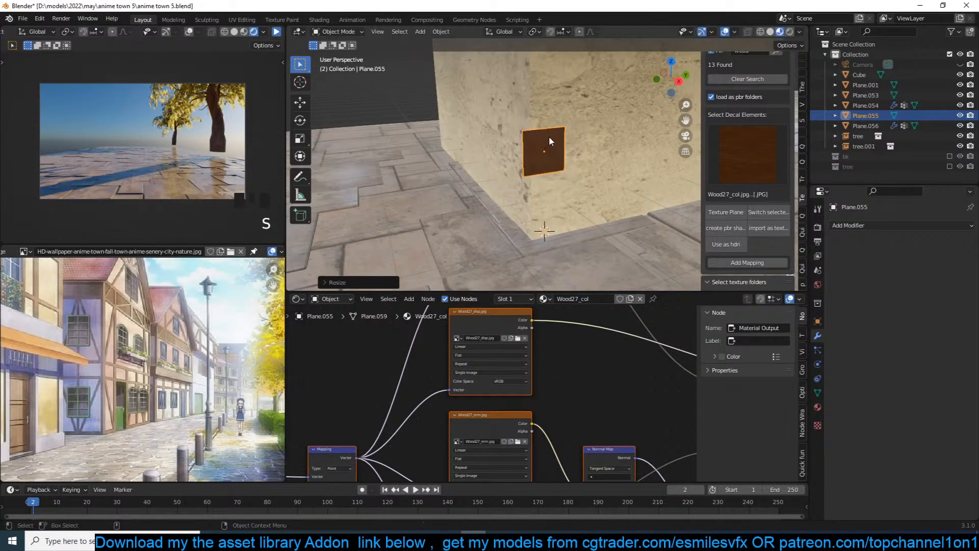
scroll(554, 163, up, 1)
scroll(455, 420, down, 3)
key(ctrl+s)
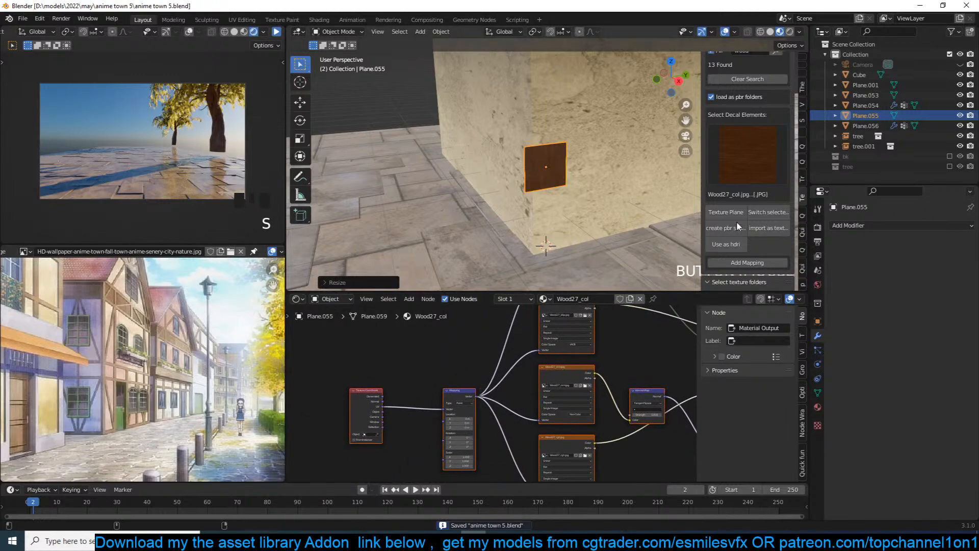
scroll(736, 227, down, 4)
middle_drag(427, 410, 456, 369)
scroll(457, 368, up, 6)
click(393, 370)
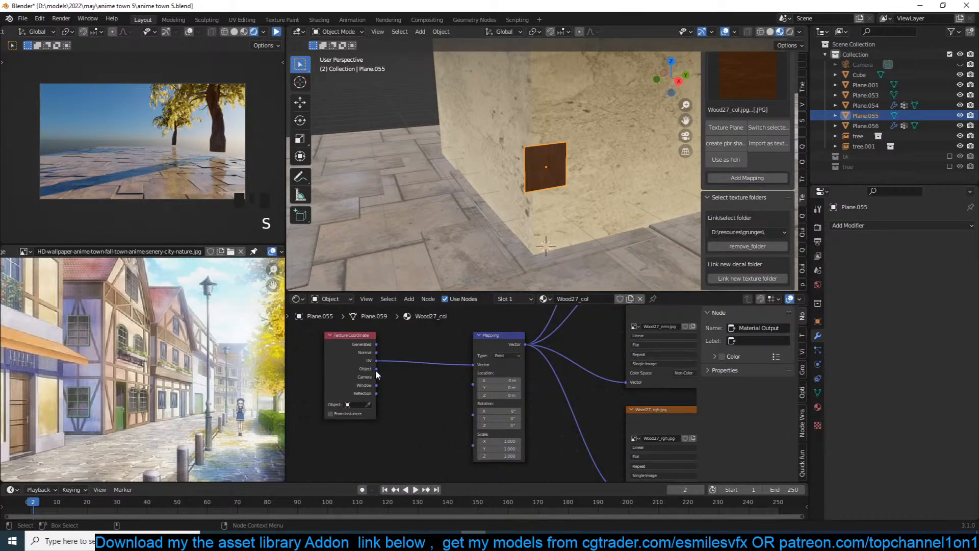
scroll(560, 188, down, 3)
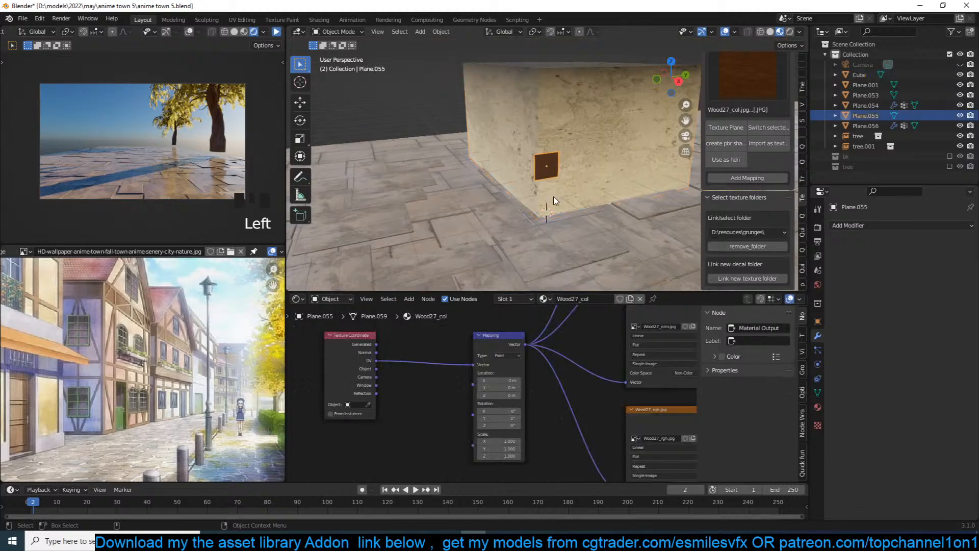
key(s)
key(z)
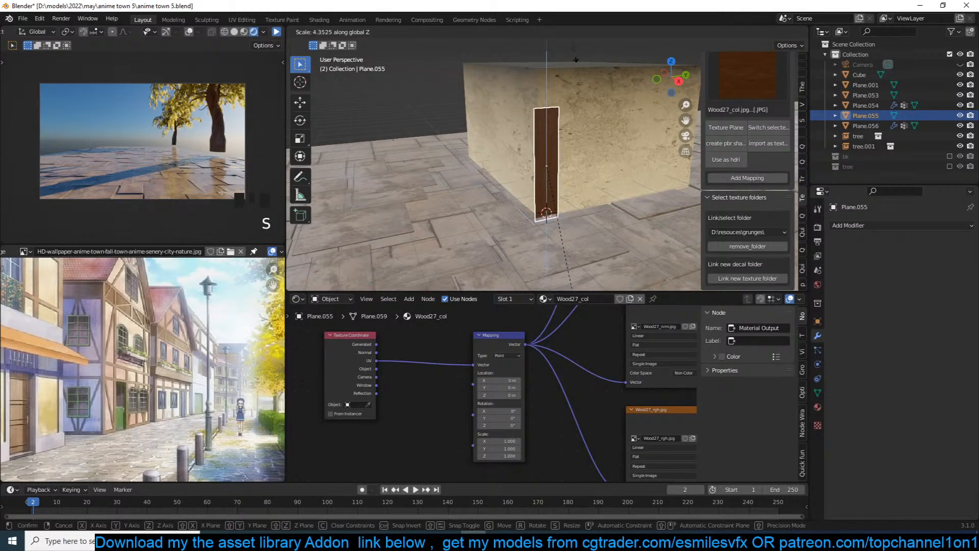
right_click(576, 58)
In Edit Mode, stretch the wood plane along Z into a tall, slim strip and raise it to the wall's height.
key(Tab)
key(s)
key(z)
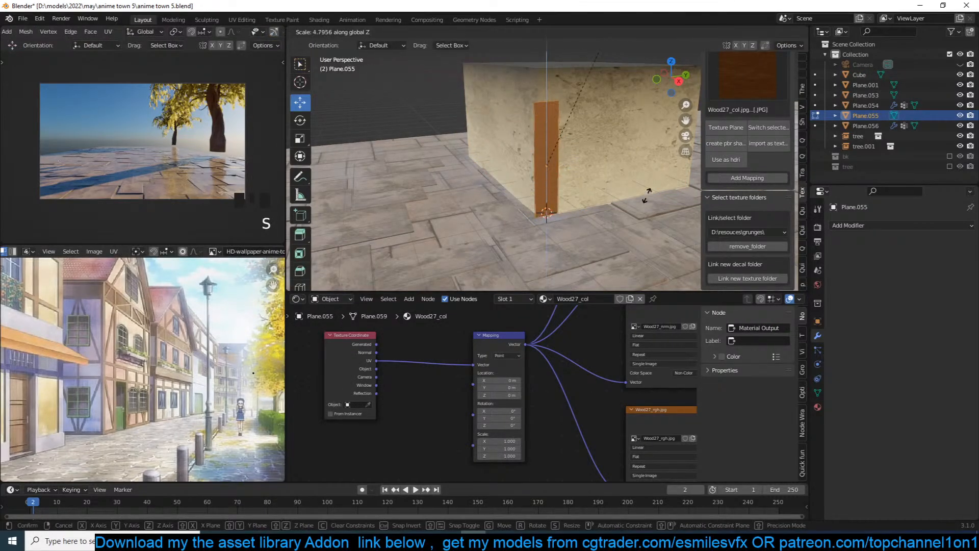
click(646, 194)
key(s)
click(591, 187)
key(s)
key(z)
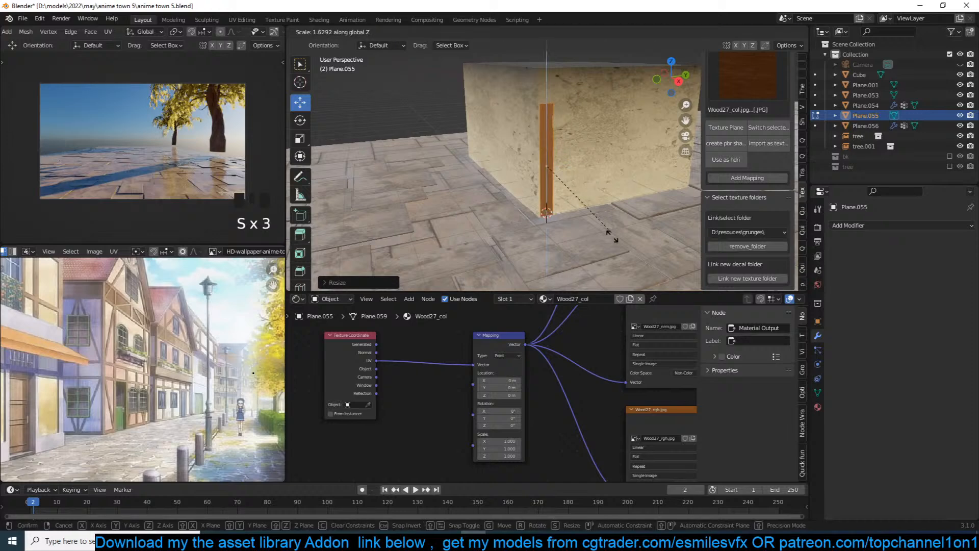
click(614, 247)
key(g)
middle_click(614, 242)
click(620, 228)
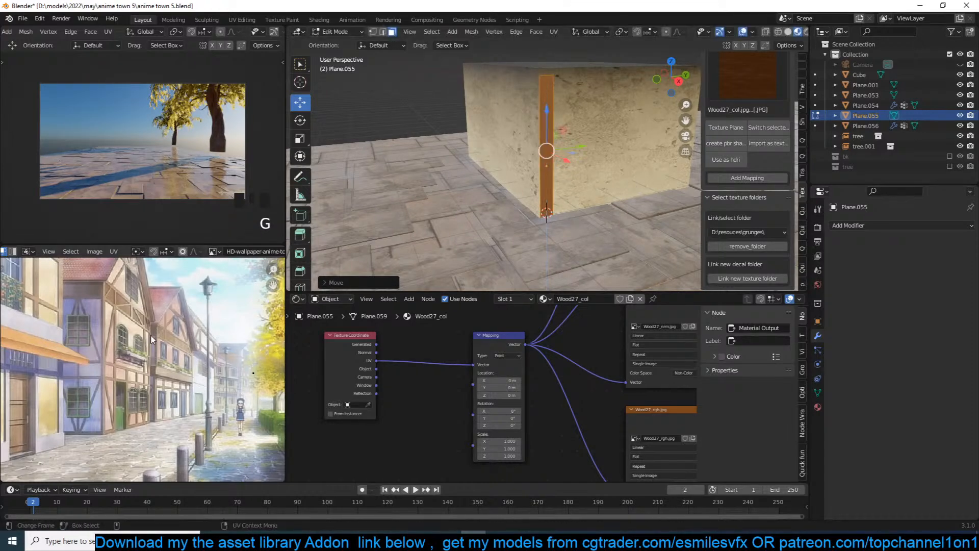
Narrow the strip's mesh further along the X and Y axes and return to Object Mode.
key(s)
key(x)
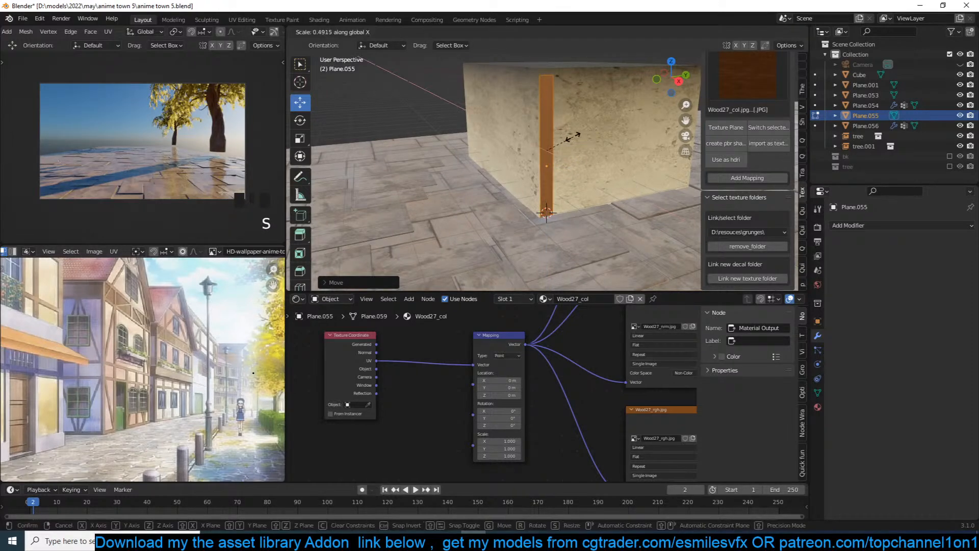
click(573, 137)
middle_drag(572, 137, 561, 173)
key(s)
key(y)
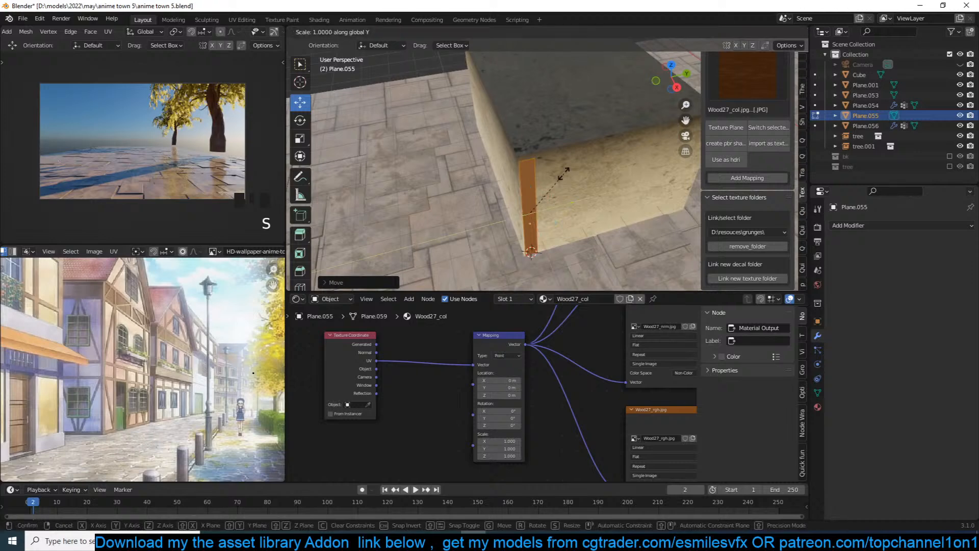
click(536, 184)
key(Tab)
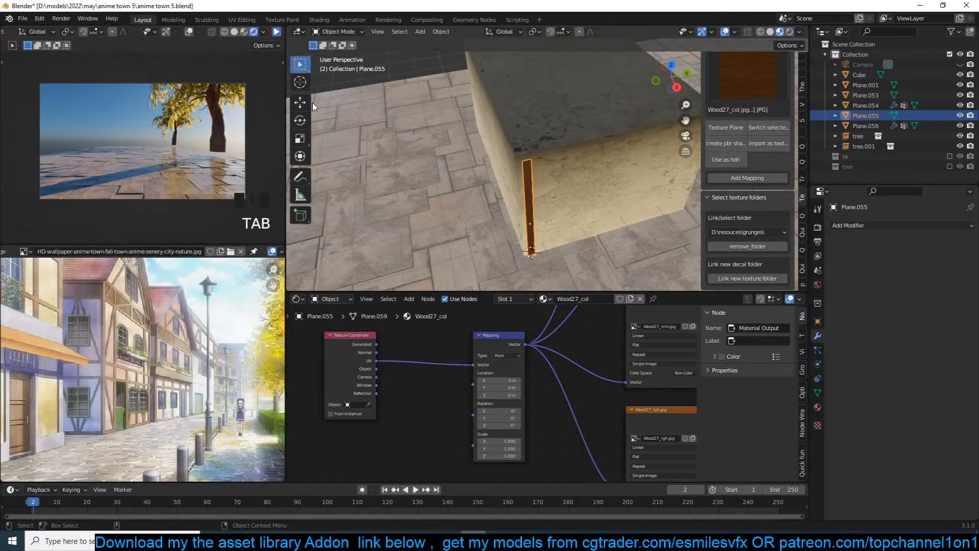
Move the strip along Y onto the corner edge of the cream block and lower it slightly along Z.
click(300, 103)
drag(565, 217, 561, 214)
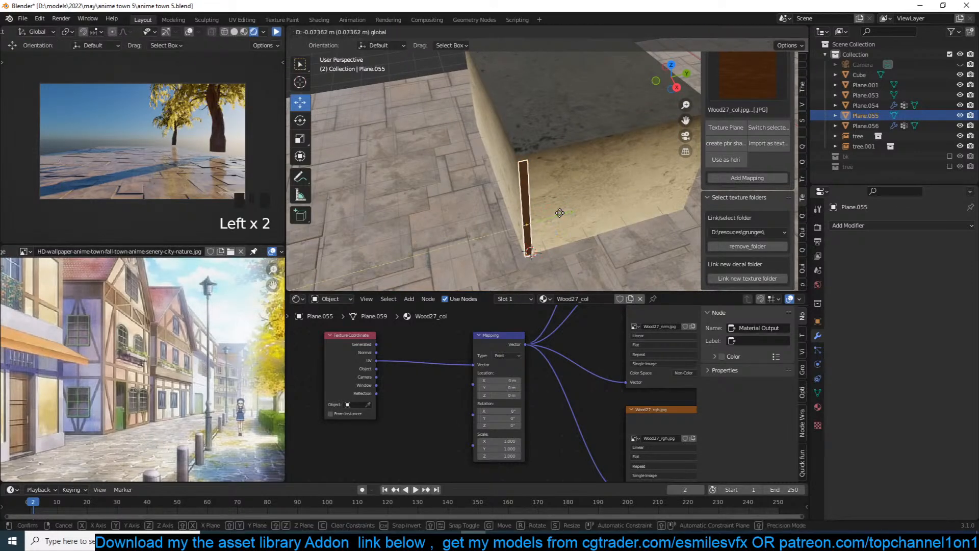
middle_drag(560, 215, 604, 208)
key(s)
click(604, 209)
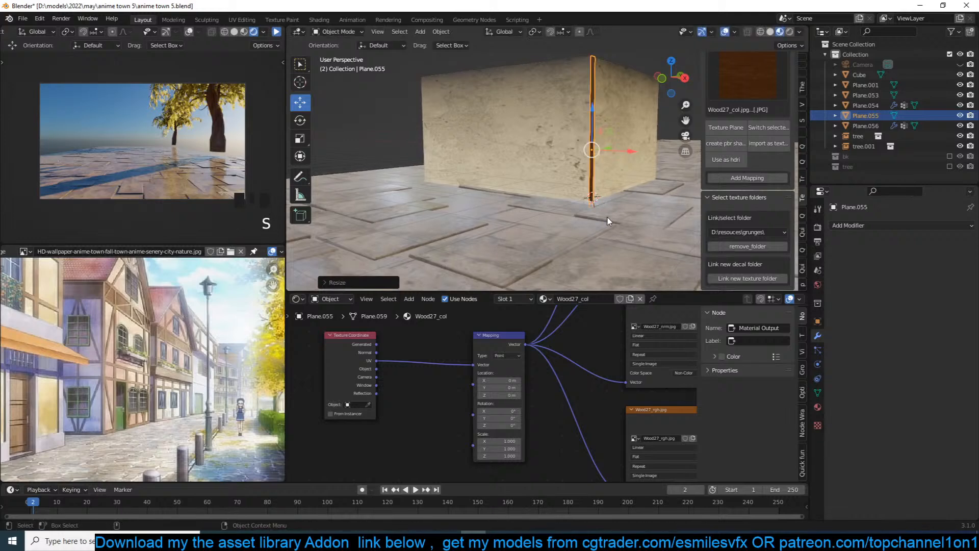
middle_drag(593, 358, 387, 450)
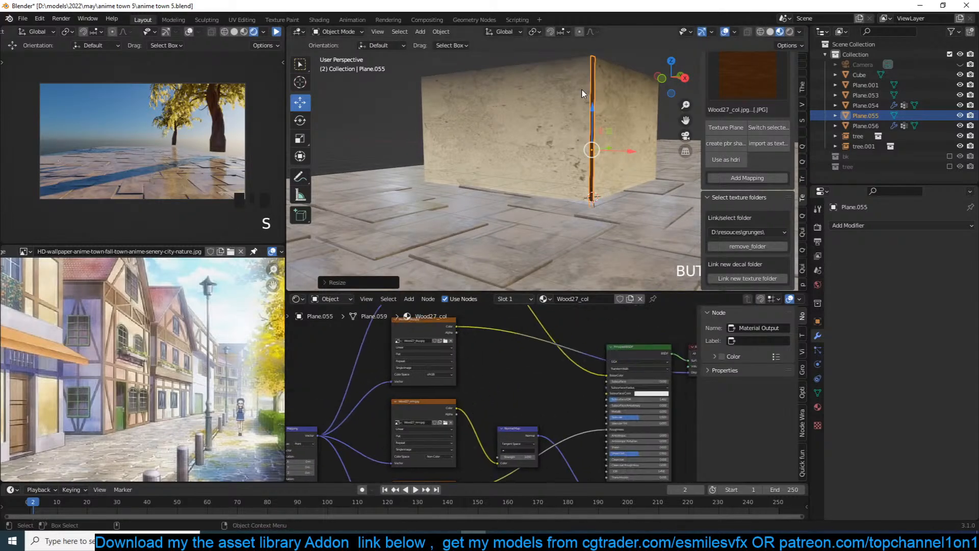
middle_drag(584, 96, 590, 87)
drag(594, 118, 594, 120)
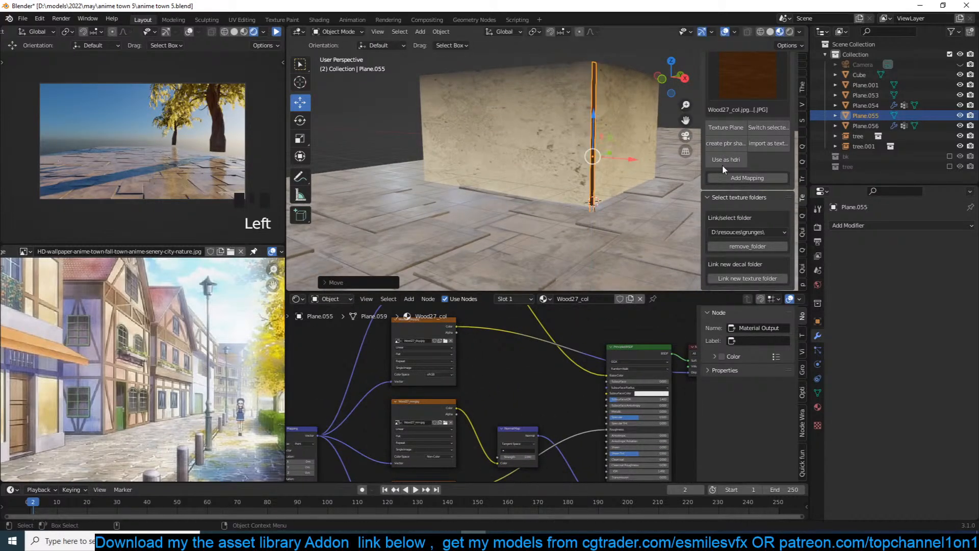
Thicken the strip into a beam with a 0.18 m Solidify modifier and nudge it along Y over the corner.
click(849, 225)
click(779, 399)
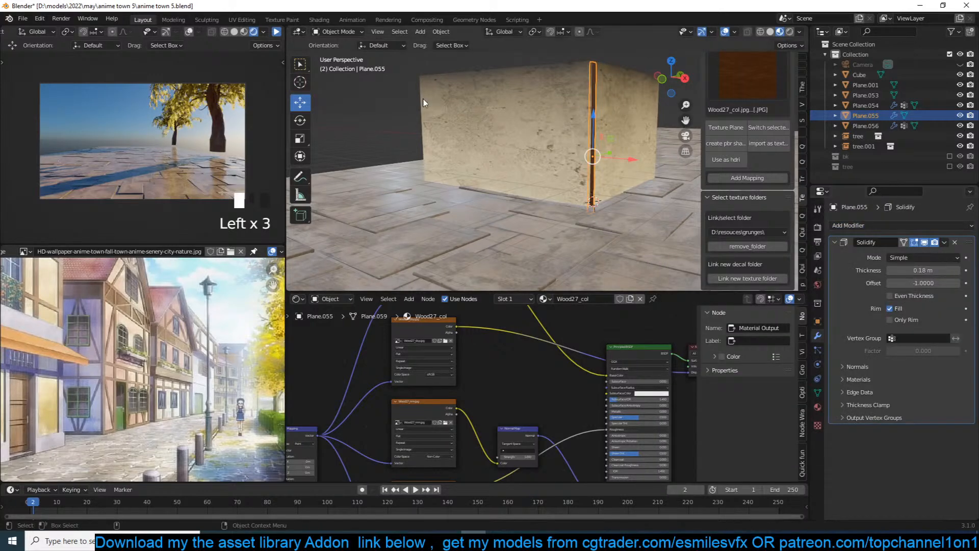
scroll(430, 137, up, 5)
middle_drag(577, 201, 542, 211)
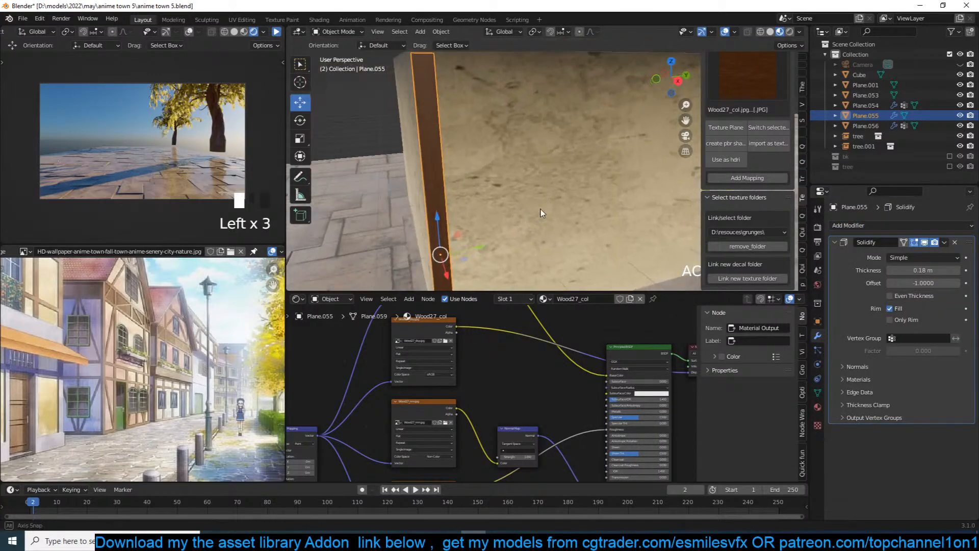
drag(480, 249, 475, 248)
Add a Bevel modifier to the beam and apply its object transform.
key(shift+q)
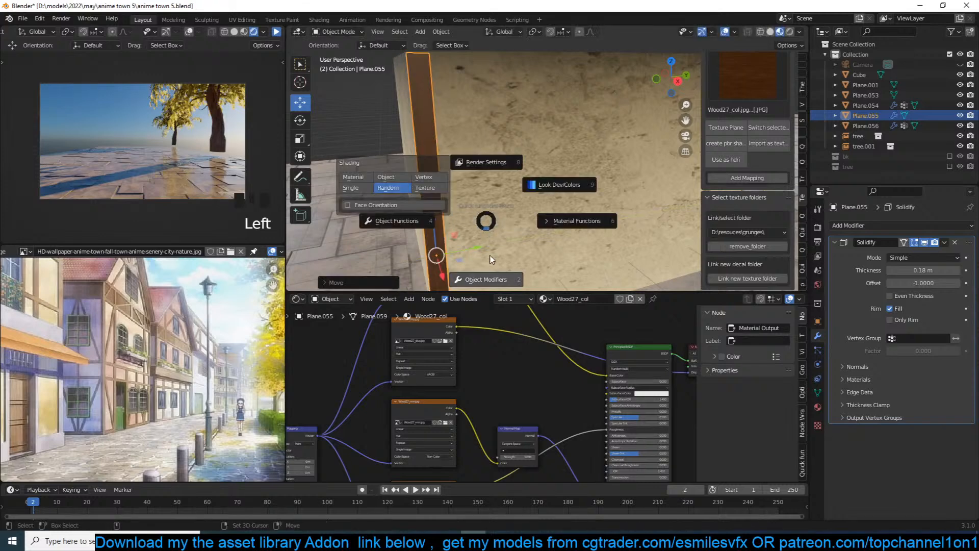
click(491, 278)
click(342, 277)
middle_drag(441, 205, 558, 197)
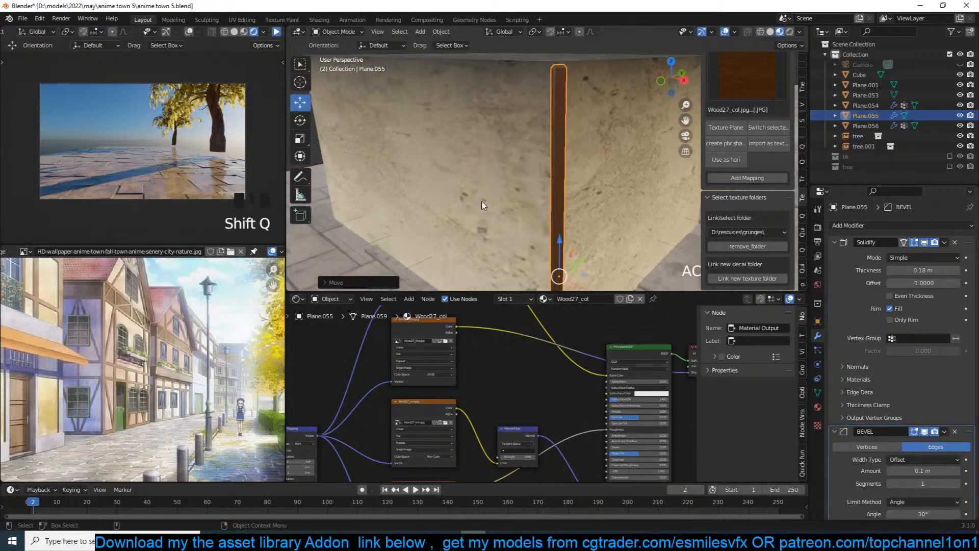
key(ctrl+a)
click(558, 197)
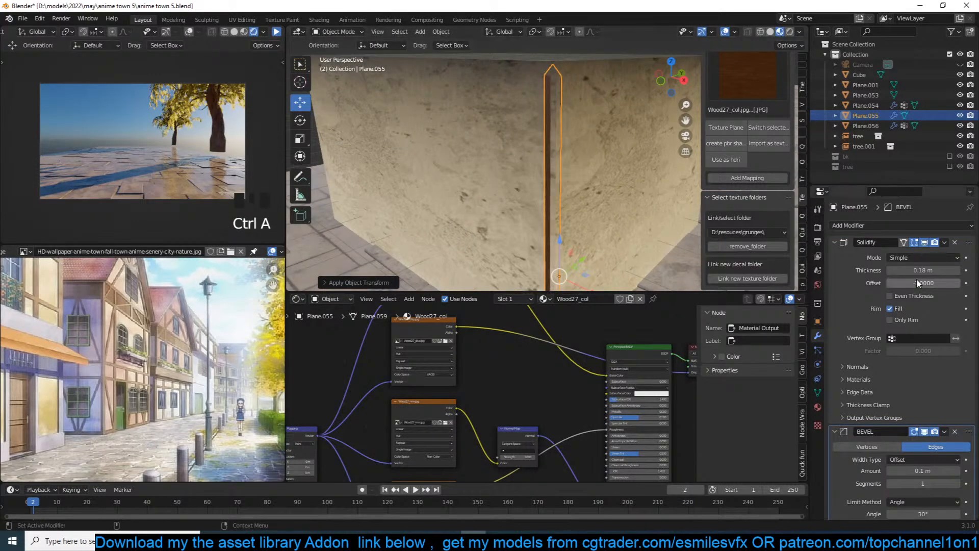
Set the beam's Solidify thickness to 0.148 m and its Bevel amount to 0.035 m.
shift+drag(922, 271, 910, 245)
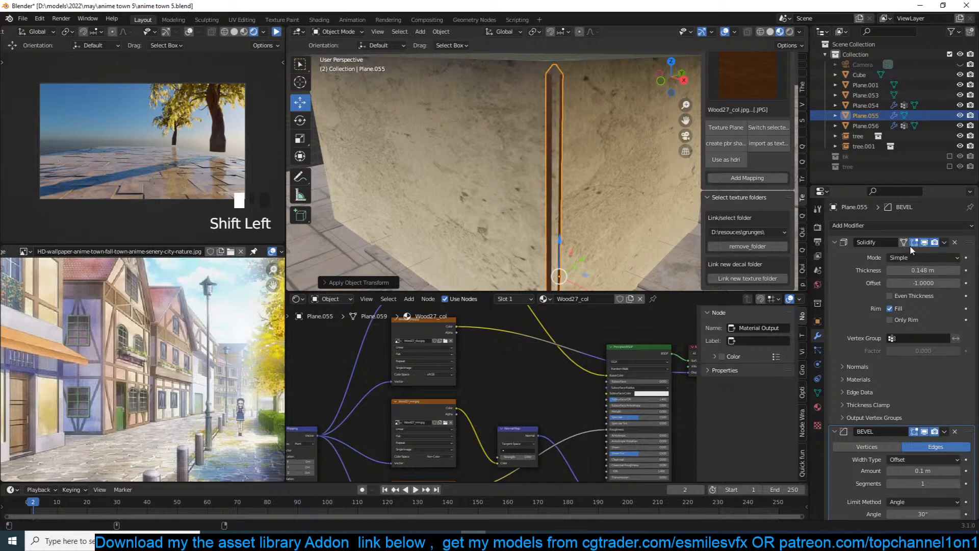
click(835, 242)
shift+drag(931, 295, 904, 295)
Reposition the beam so it wraps the block's corner, and save the file.
middle_drag(596, 194, 558, 191)
key(g)
click(525, 203)
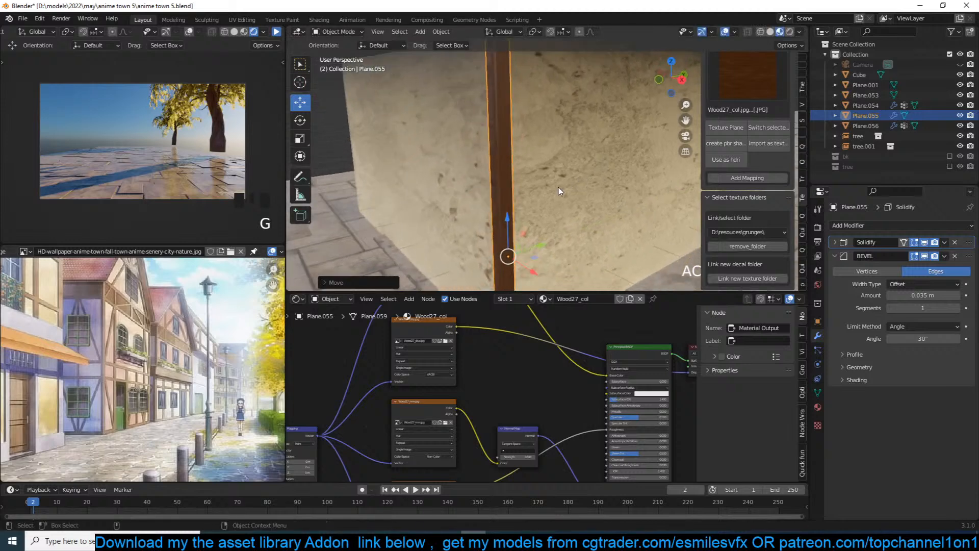
scroll(559, 190, down, 5)
key(ctrl+s)
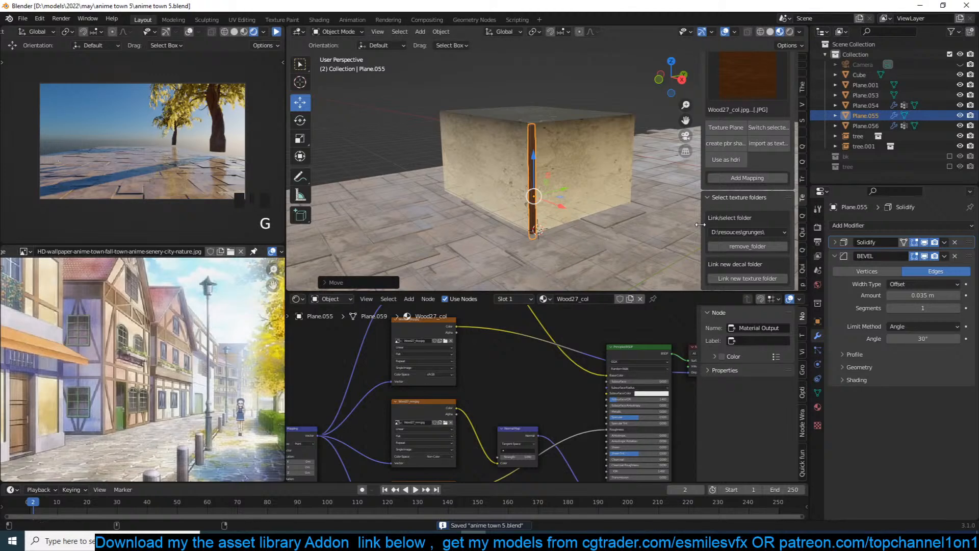
In Edit Mode, select the beam's lower end in wireframe and shift it about 0.1 m along Z at the paving.
mouse_move(505, 232)
middle_down()
mouse_move(519, 212)
mouse_move(474, 224)
middle_up()
key(Tab)
key(1)
key(z)
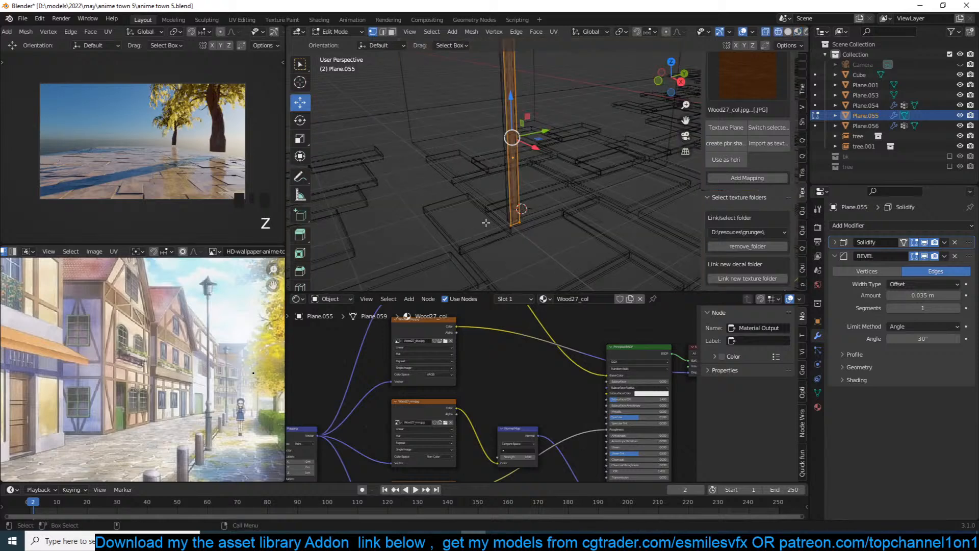
click(514, 225)
key(z)
click(798, 31)
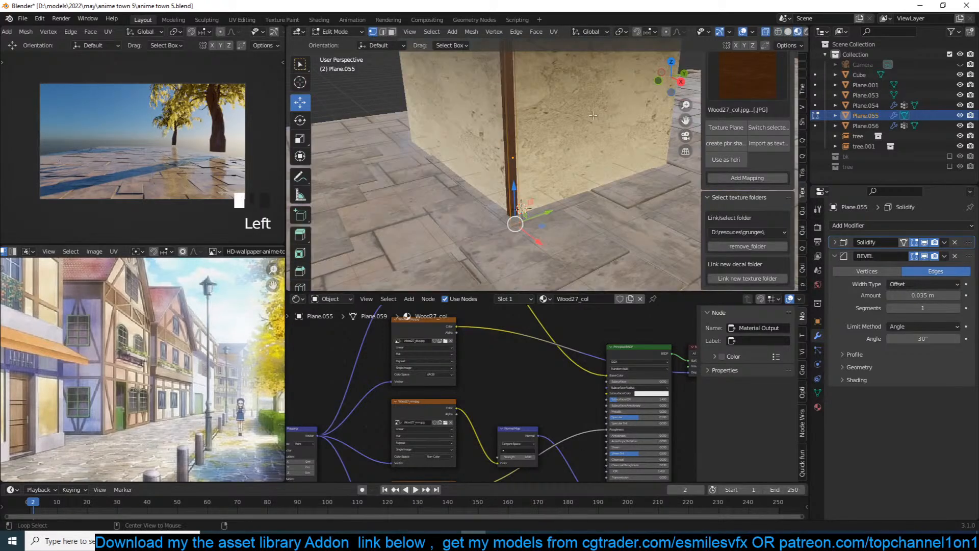
key(g)
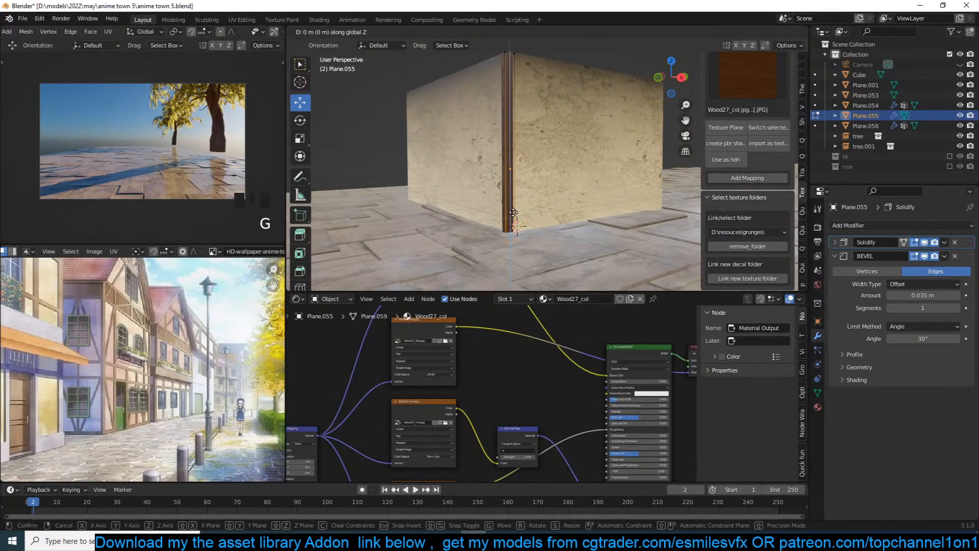
key(z)
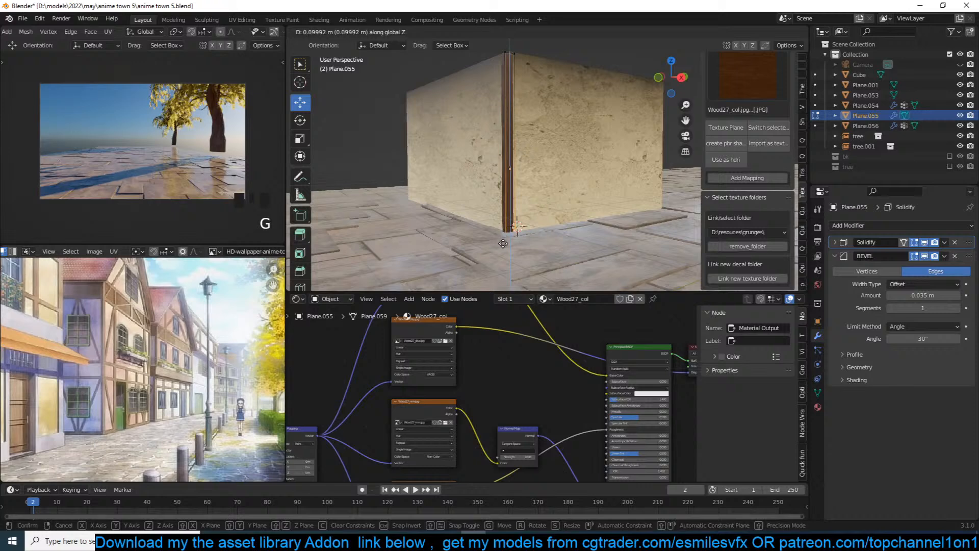
click(503, 244)
Move the whole beam mesh along X against the wall and place a duplicate a short way along Y.
key(a)
middle_drag(503, 244, 470, 202)
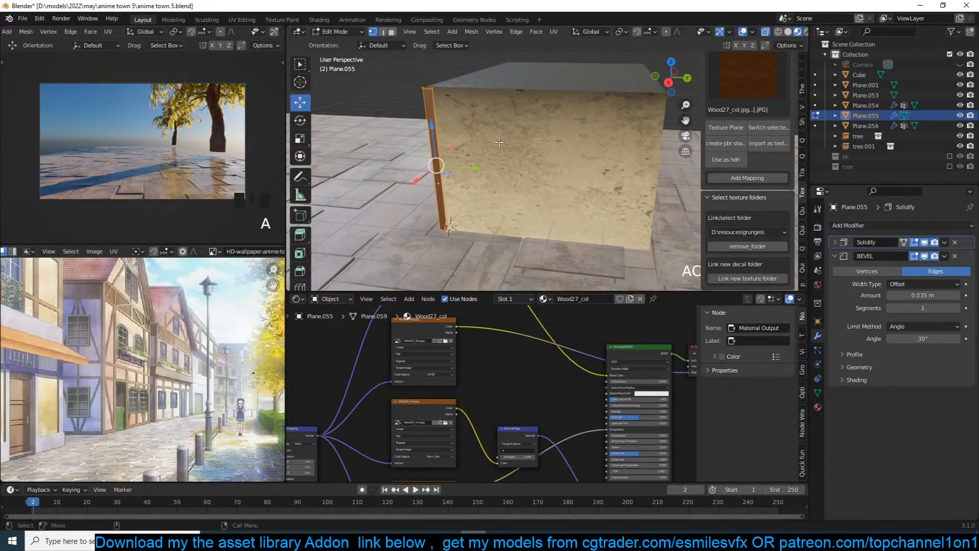
middle_drag(499, 142, 548, 216)
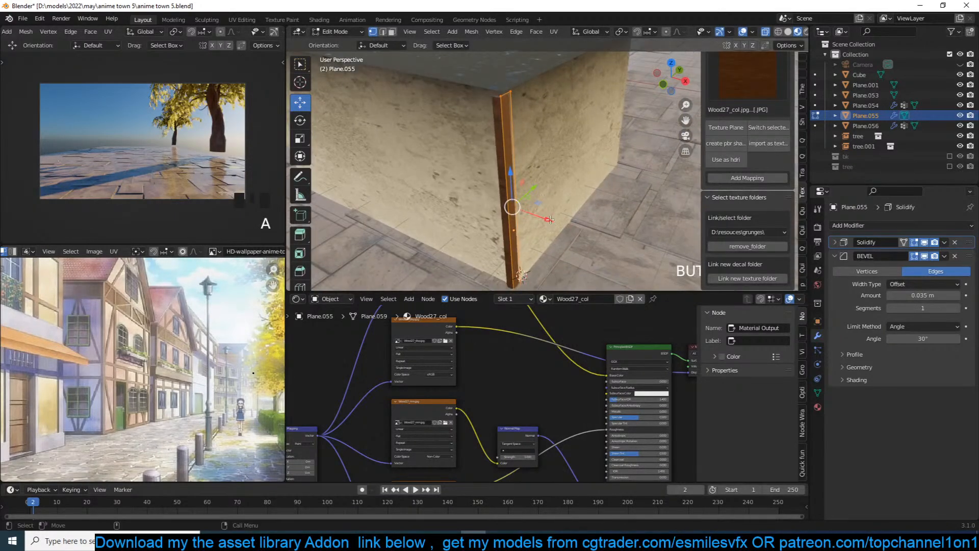
drag(549, 220, 538, 219)
middle_drag(538, 220, 494, 184)
key(shift+d)
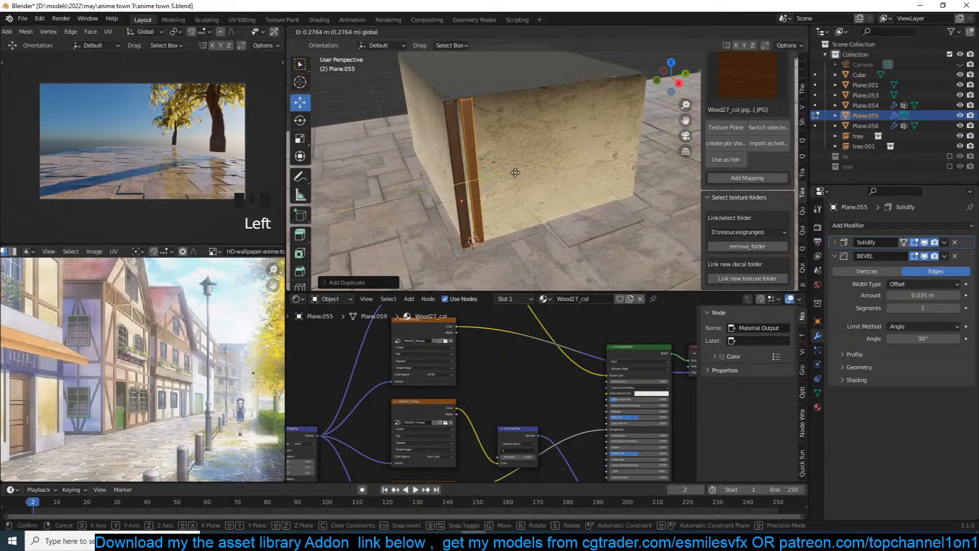
click(540, 164)
Narrow both beams along Y, each around its own centre using the Individual Origins pivot.
key(a)
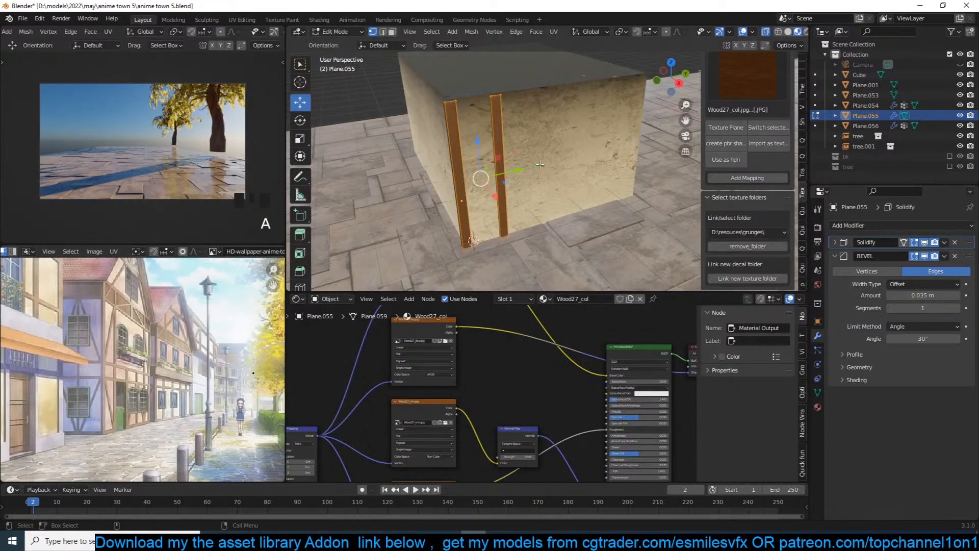
key(period)
click(530, 224)
key(s)
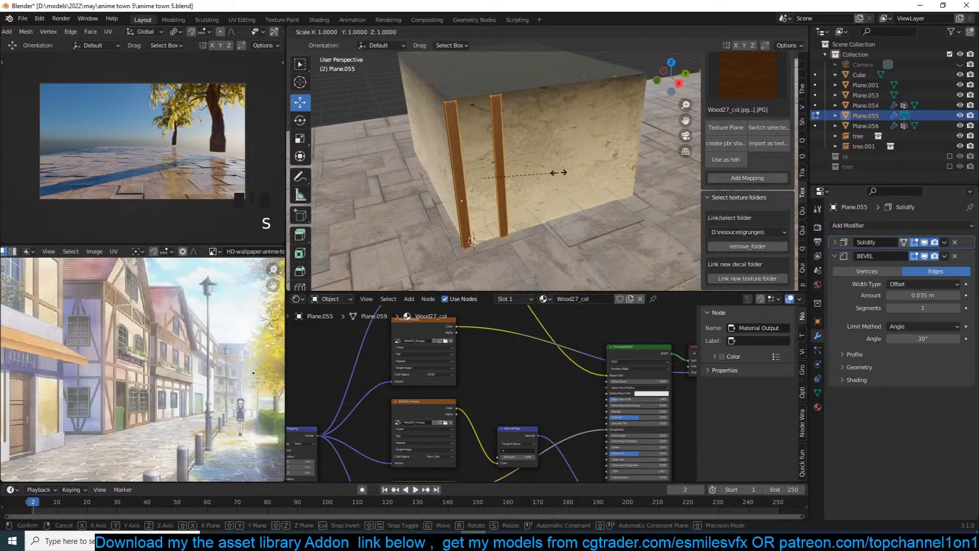
key(x)
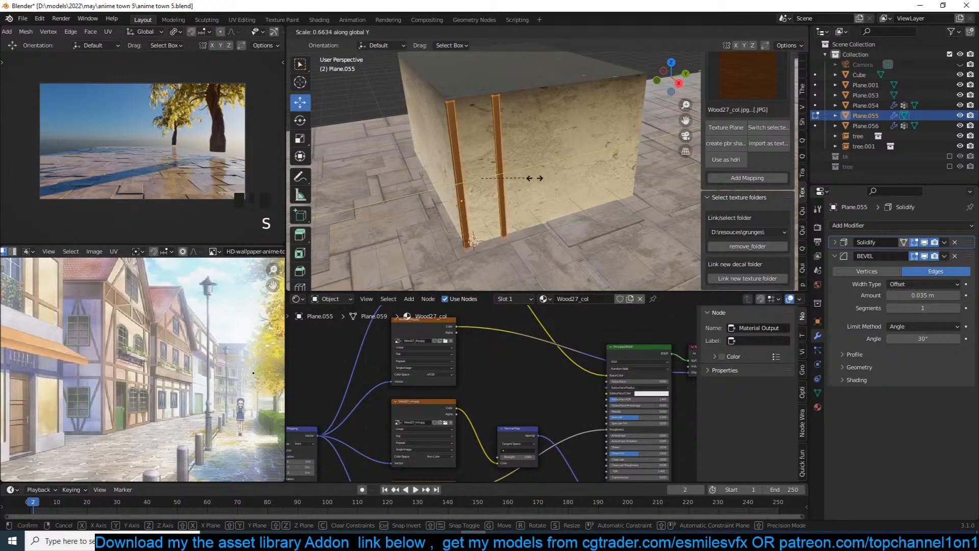
click(520, 177)
Duplicate the second beam's face along Y to the far edge of the same wall.
key(3)
click(501, 182)
middle_drag(501, 182, 510, 204)
key(shift+d)
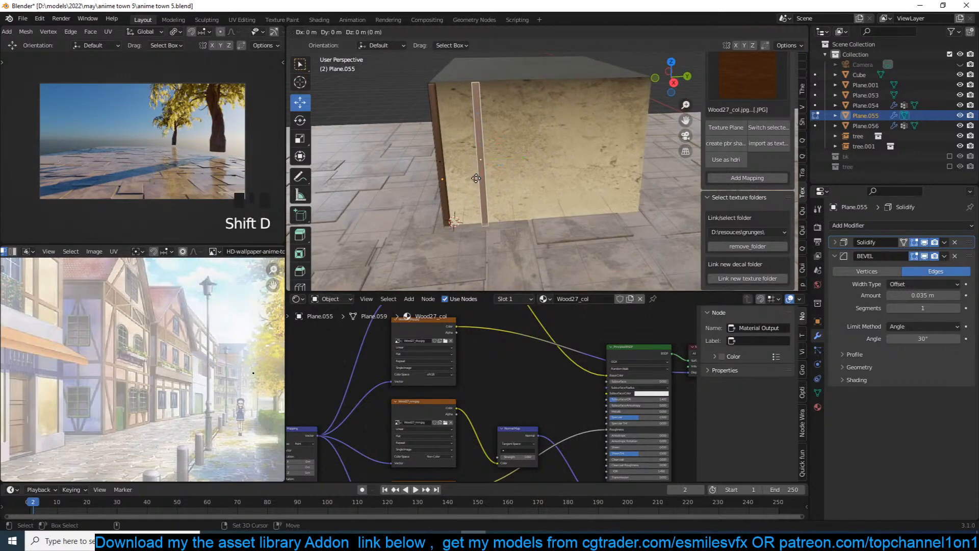
key(x)
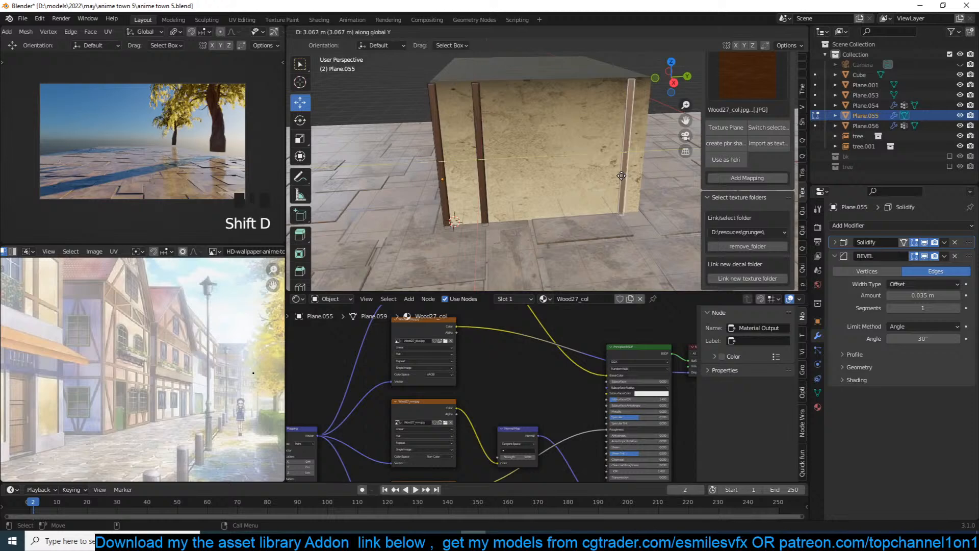
click(639, 175)
middle_drag(639, 175, 536, 176)
key(Tab)
key(Tab)
Select the corner beam's face and start placing a duplicate of it.
click(535, 180)
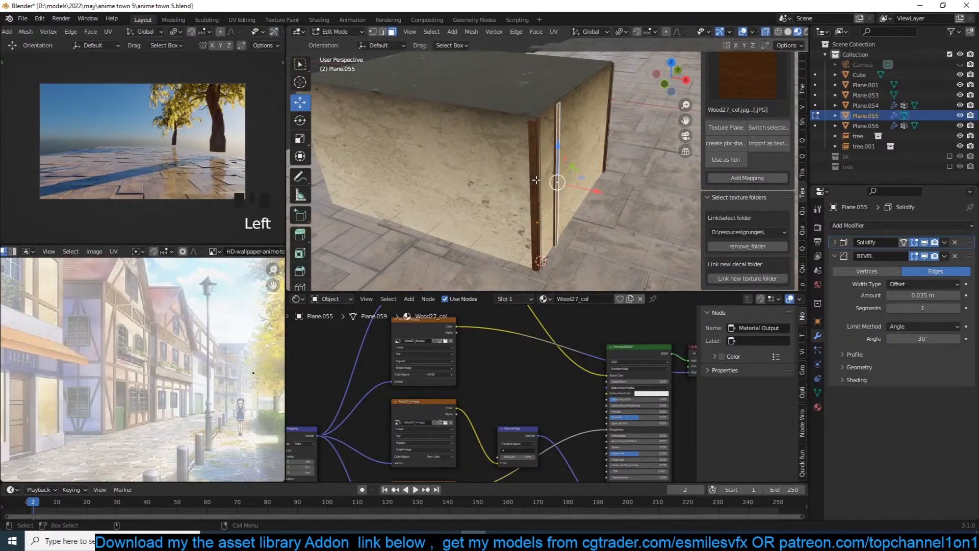
click(536, 184)
key(shift+d)
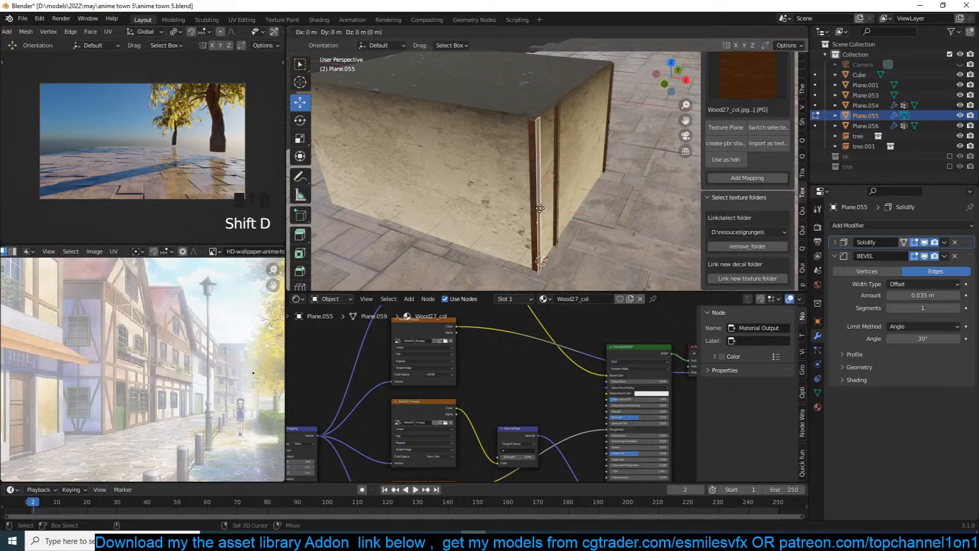
Place the duplicated wooden post on the long wall, rotated about the Z axis to lie flat against that wall.
drag(538, 207, 484, 197)
click(484, 196)
key(r)
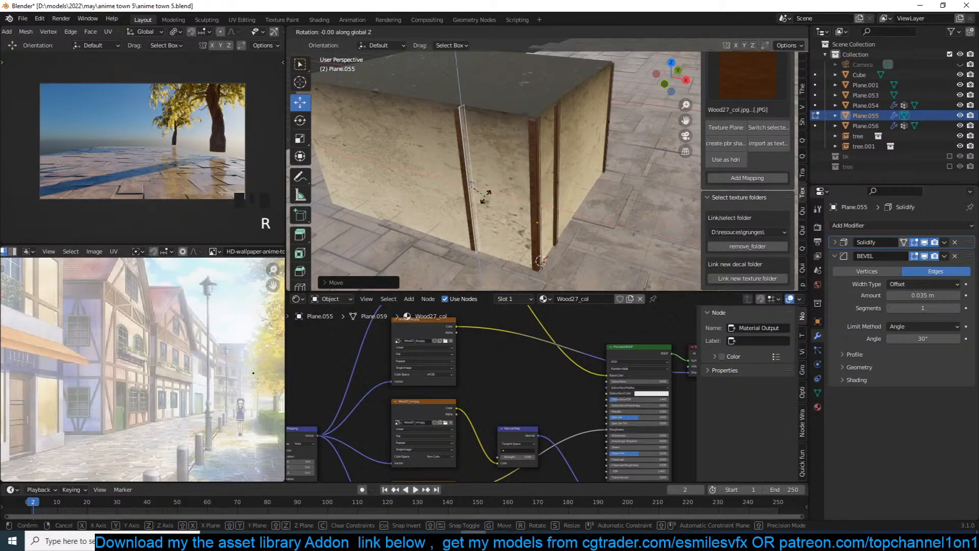
click(485, 196)
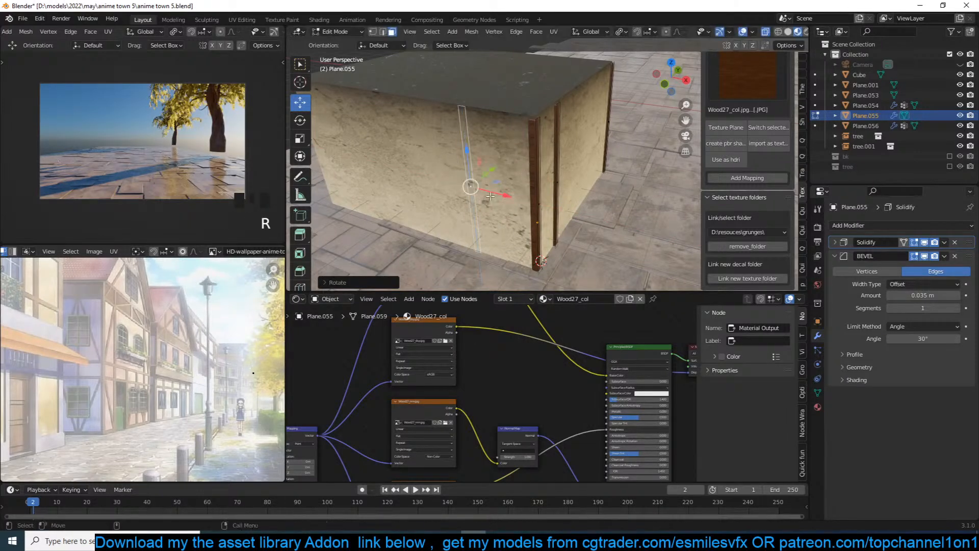
key(g)
click(487, 198)
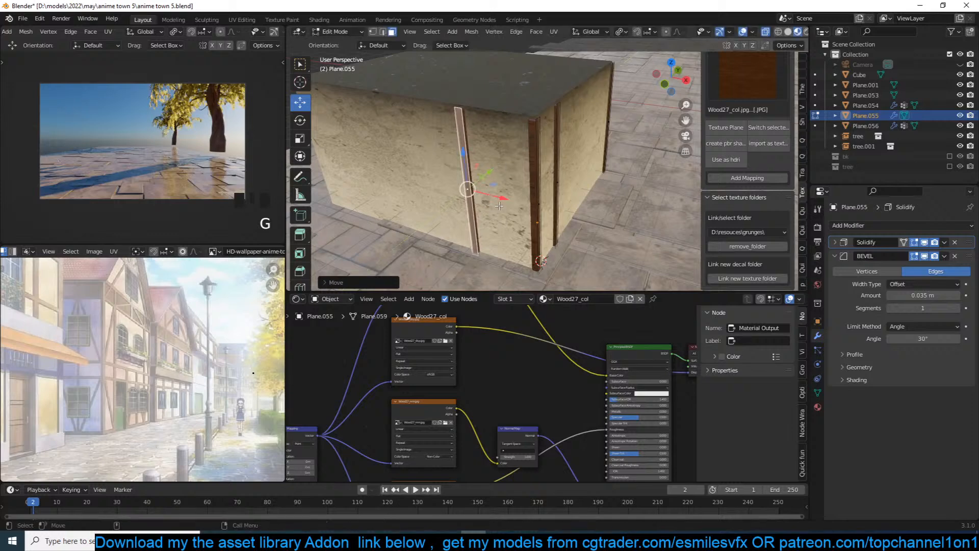
drag(503, 199, 511, 199)
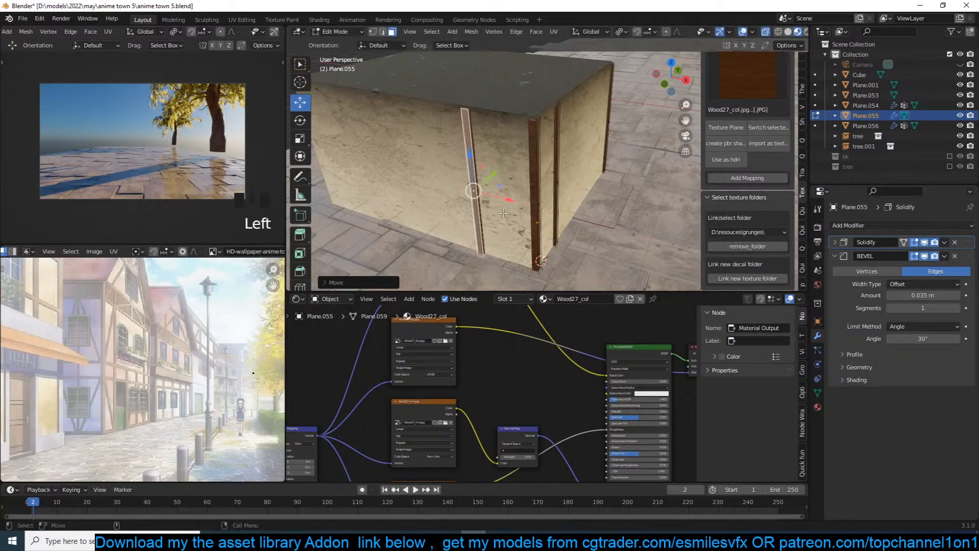
Duplicate the post three times along the X axis, spacing the copies across the long wall to its far corner.
shift+middle_drag(512, 199, 536, 200)
key(shift+d)
key(x)
click(481, 202)
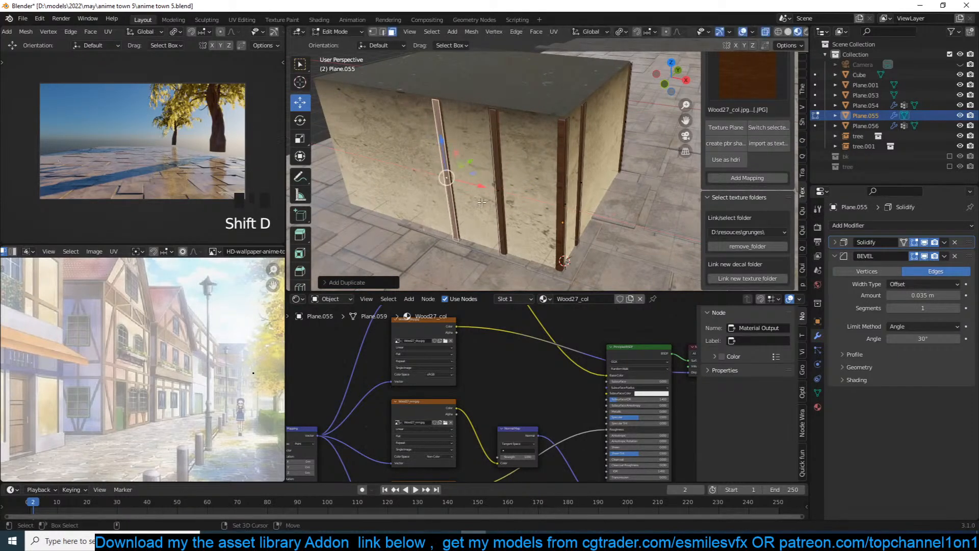
key(shift+d)
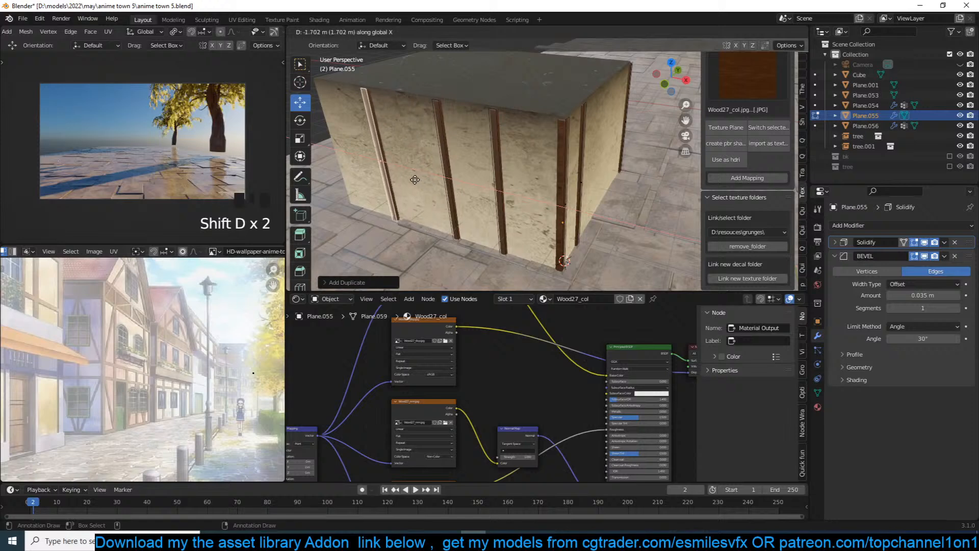
click(414, 180)
key(shift+d)
key(x)
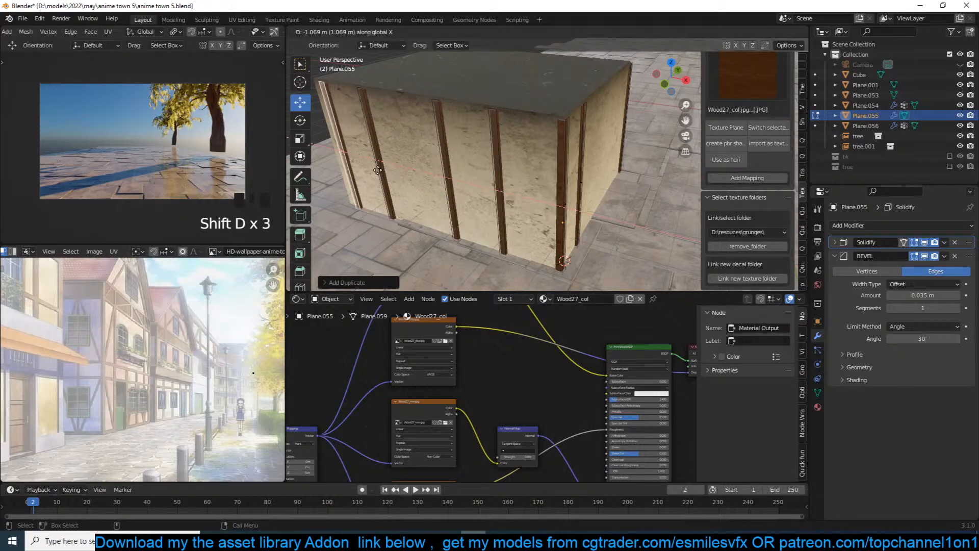
click(374, 168)
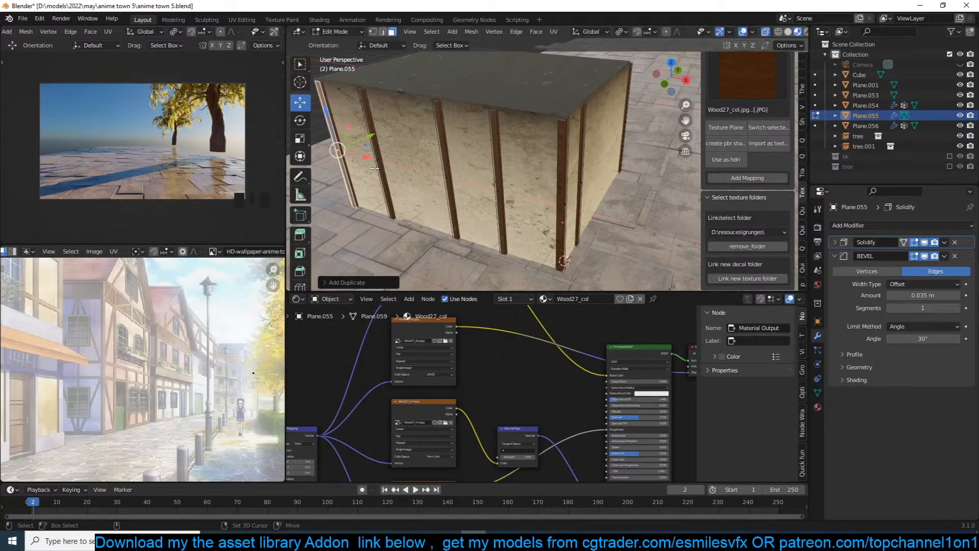
Duplicate the far corner post, offset the copy slightly along X and rotate it 90 degrees about the Y axis.
key(shift+d)
key(r)
right_click(377, 185)
key(e)
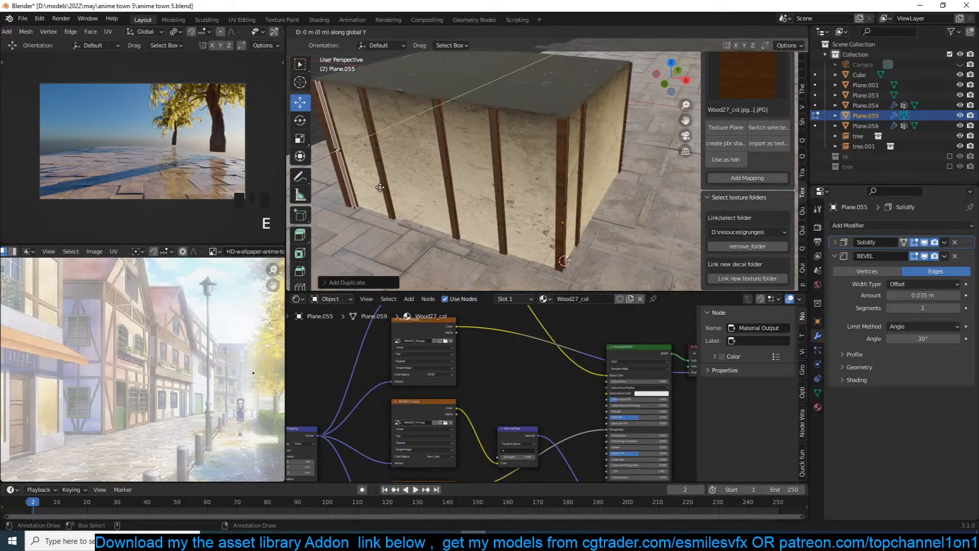
text(90)
right_click(380, 188)
key(ctrl+z)
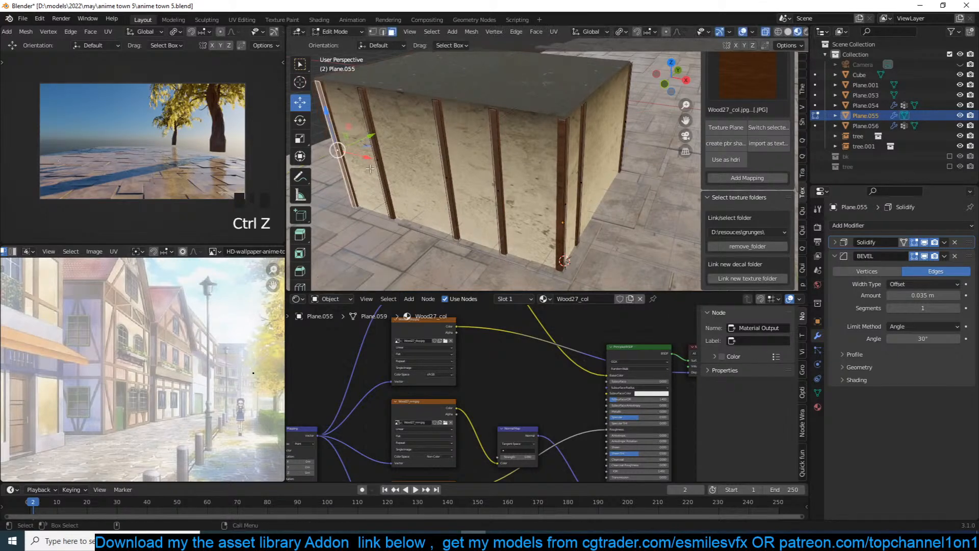
drag(362, 157, 375, 161)
text(ry)
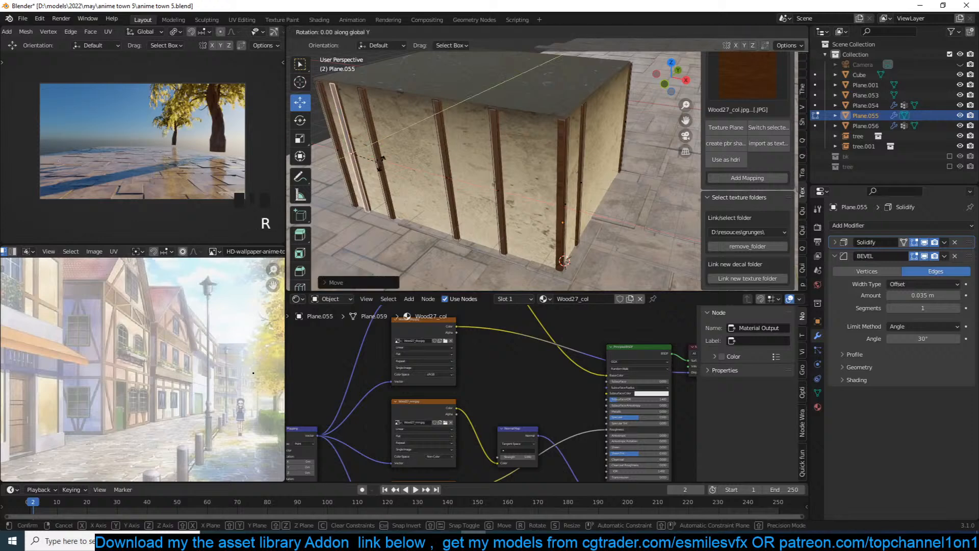
text(90)
click(380, 165)
middle_drag(380, 164, 437, 153)
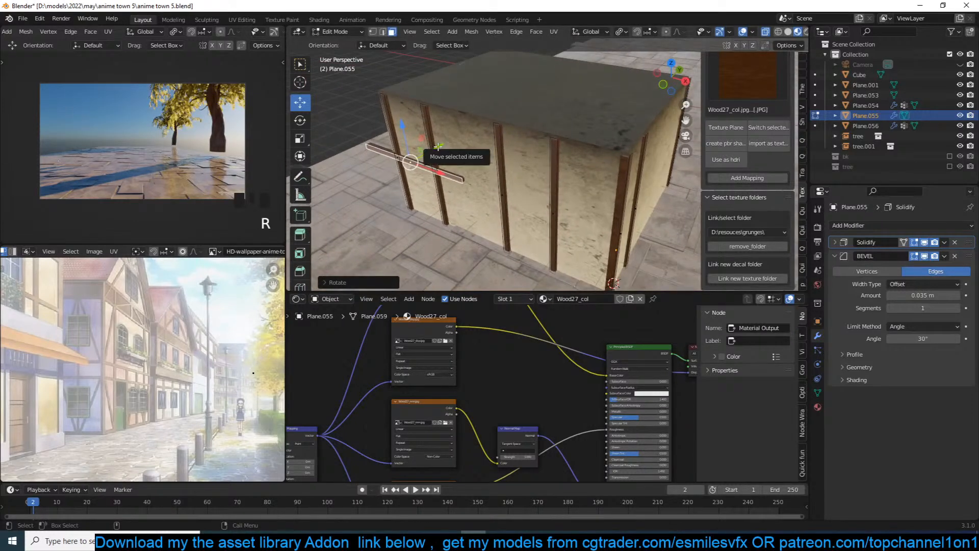
Slide the horizontal beam along X and lengthen it to span the long wall from corner to corner.
click(440, 149)
key(ctrl+z)
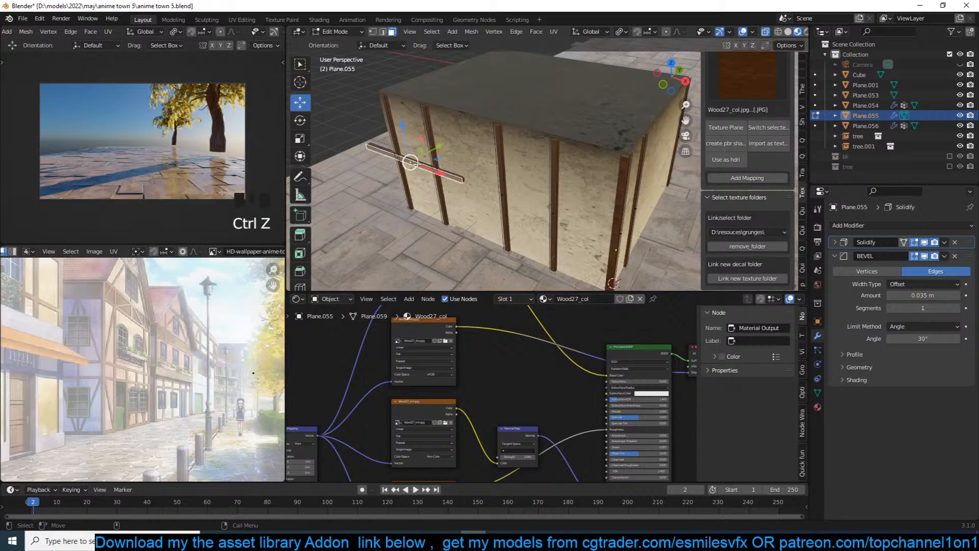
drag(437, 168, 546, 189)
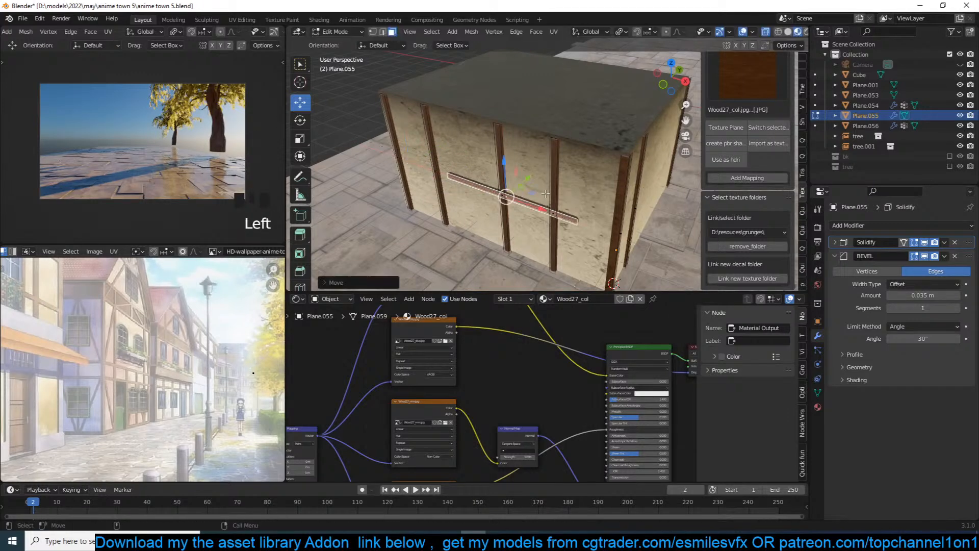
middle_drag(546, 190, 581, 168)
key(s)
click(600, 175)
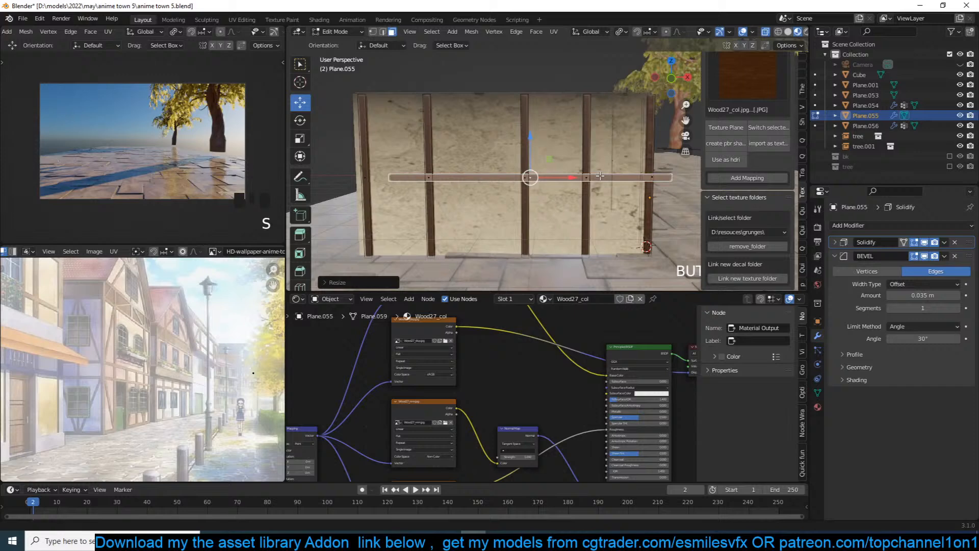
drag(557, 176, 534, 175)
Raise the horizontal beam along the Z axis to the top edge of the long wall.
key(g)
key(z)
click(550, 113)
key(Tab)
Duplicate the top beam, lower the copy along Z to form a crossbeam in the wall's upper part, and save the file.
middle_drag(551, 114, 568, 168)
key(Tab)
key(shift+d)
click(482, 172)
key(g)
key(z)
click(484, 201)
key(Tab)
key(alt+a)
key(ctrl+s)
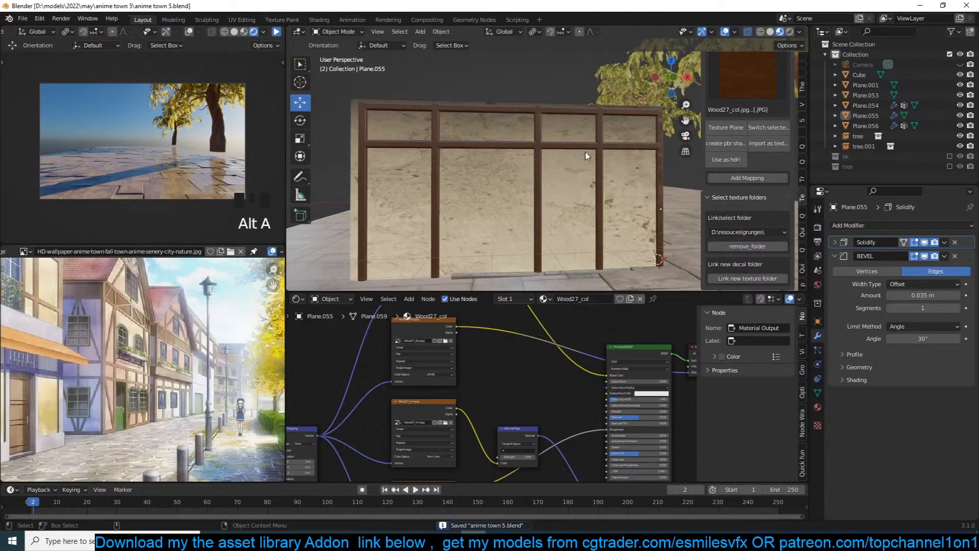
View the scene through the camera, refresh the rendered preview and save the file.
key(KP_0)
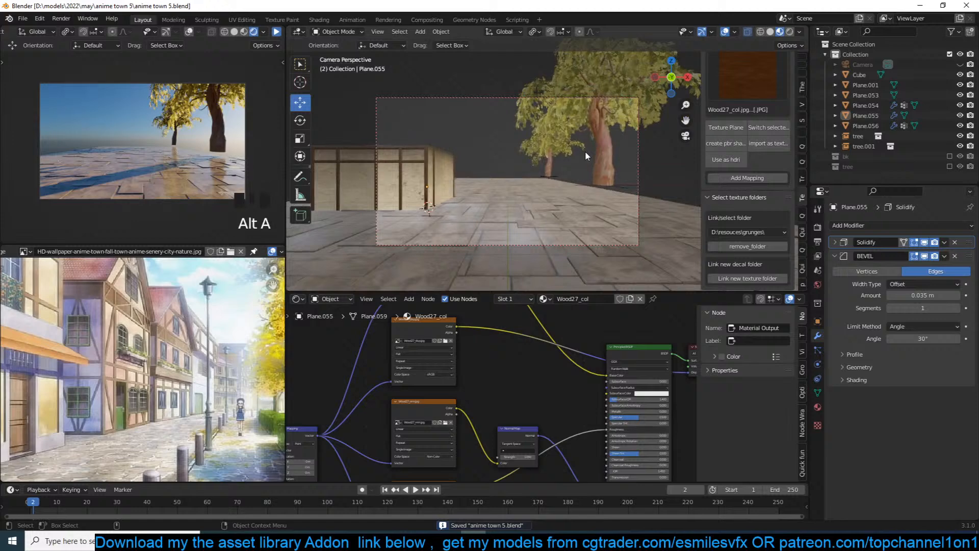
click(277, 32)
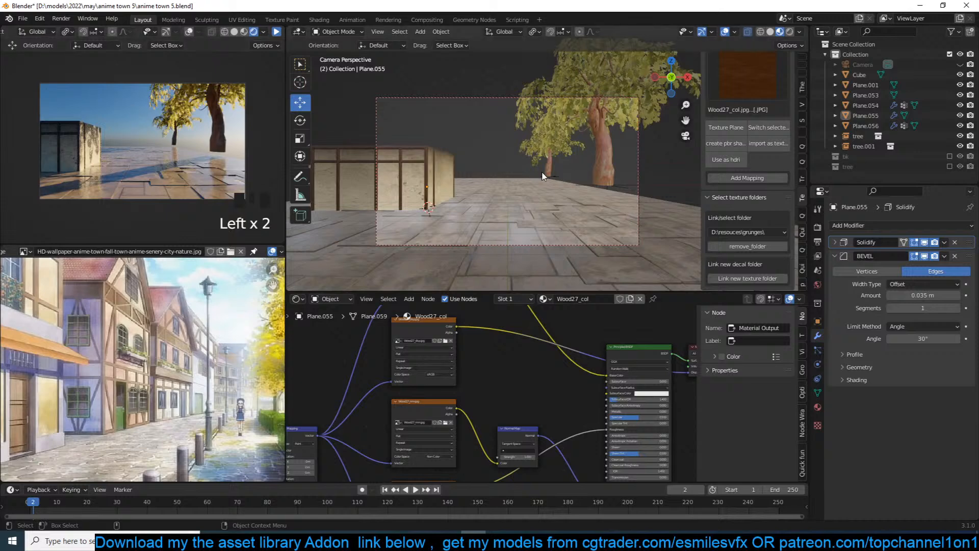
key(ctrl+s)
shift+right_click(522, 173)
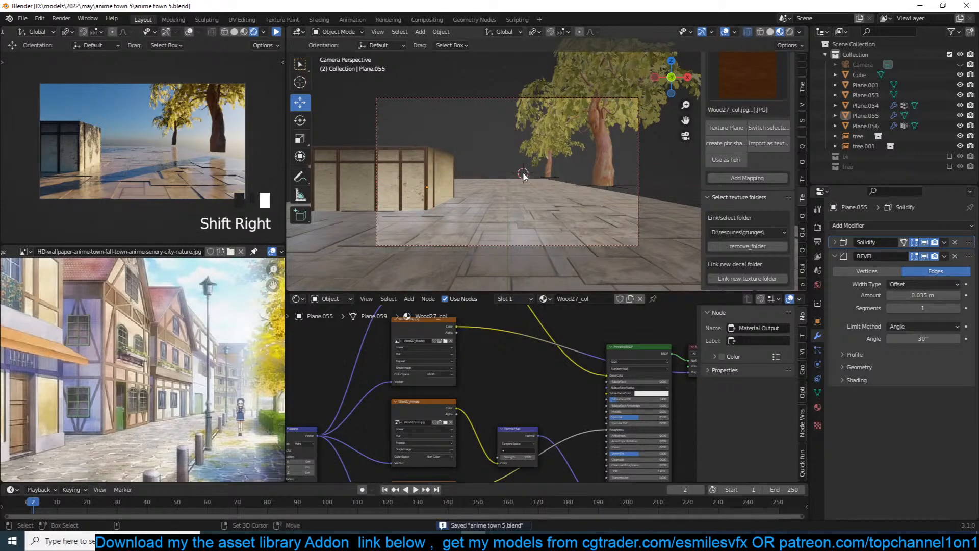
Delete the two separate wooden posts on the building's side wall from the timber frame mesh.
click(431, 175)
key(KP_Decimal)
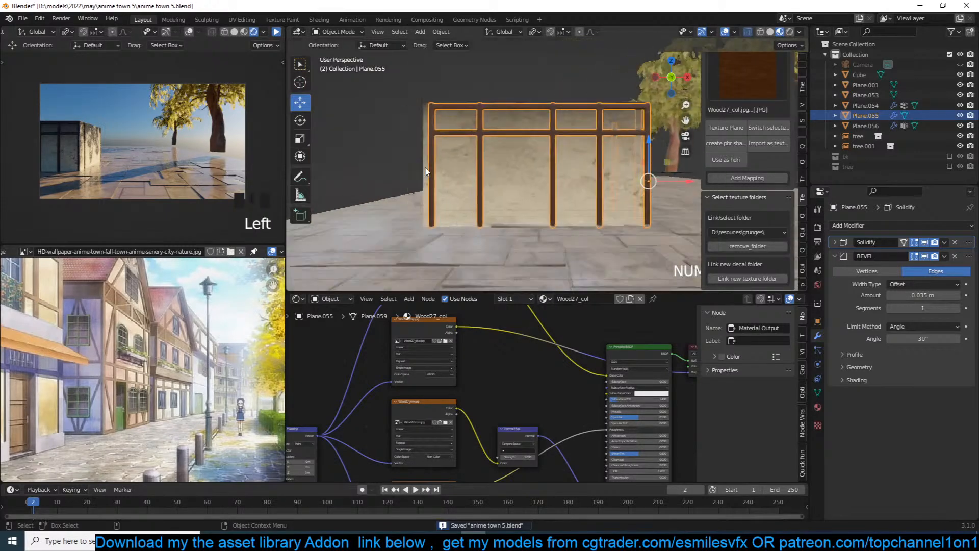
middle_drag(426, 172, 510, 167)
key(Tab)
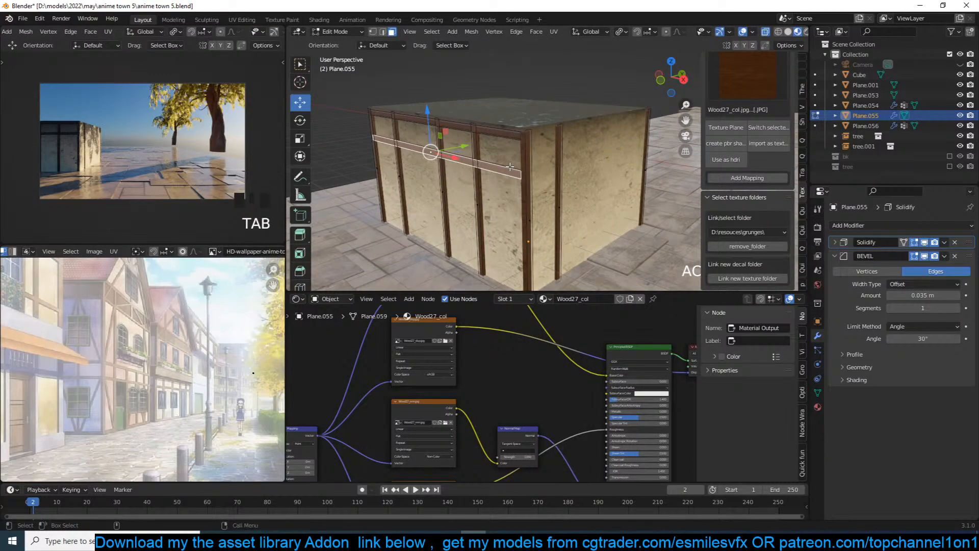
mouse_move(510, 167)
middle_down()
mouse_move(532, 166)
mouse_move(506, 169)
middle_up()
click(500, 179)
shift+click(648, 163)
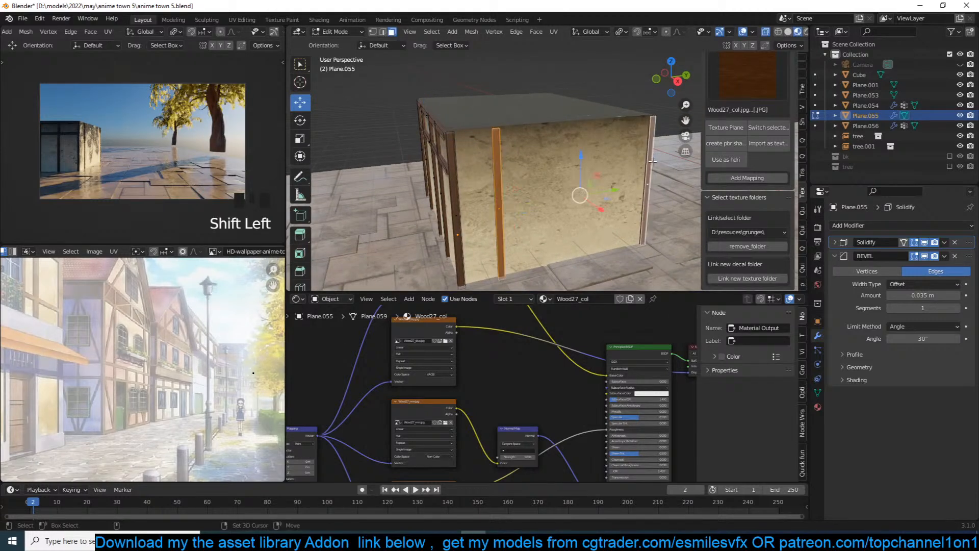
key(x)
click(652, 160)
Stretch the corner post's side edge along the Y axis so the wood covers the whole side wall.
key(1)
alt+click(471, 198)
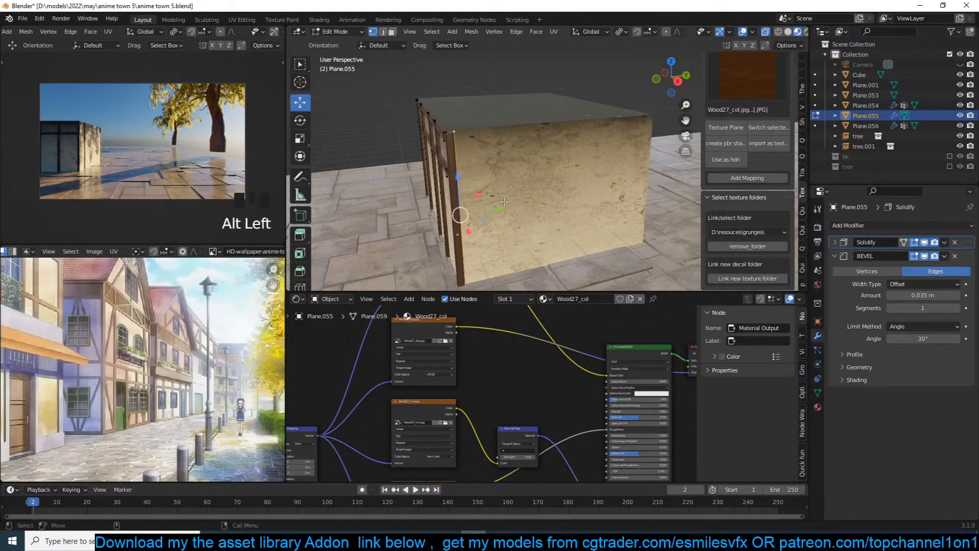
drag(494, 207, 508, 148)
Add three evenly spaced vertical loop cuts and one horizontal loop cut in the upper part of the wooden side panel.
key(ctrl+r)
scroll(508, 146, up, 4)
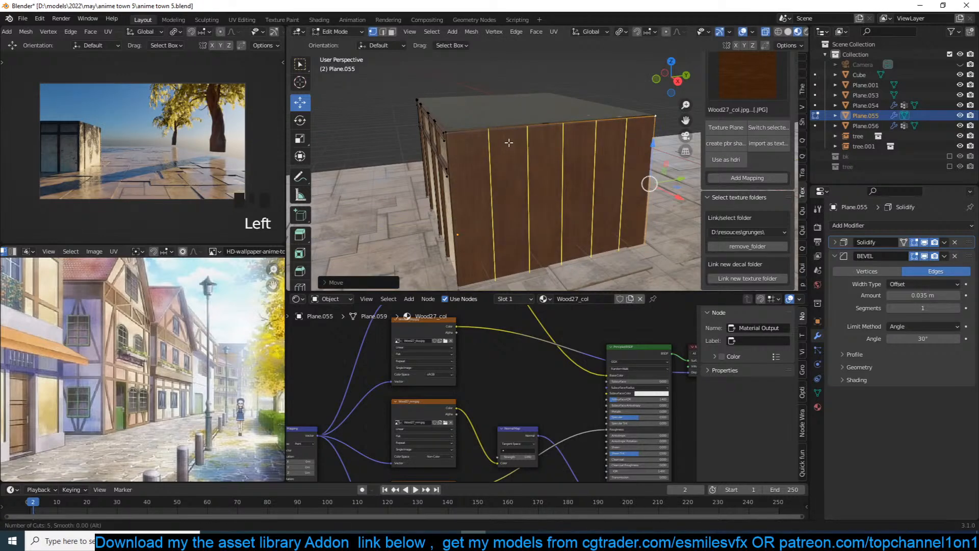
scroll(508, 142, down, 2)
click(508, 142)
right_click(508, 142)
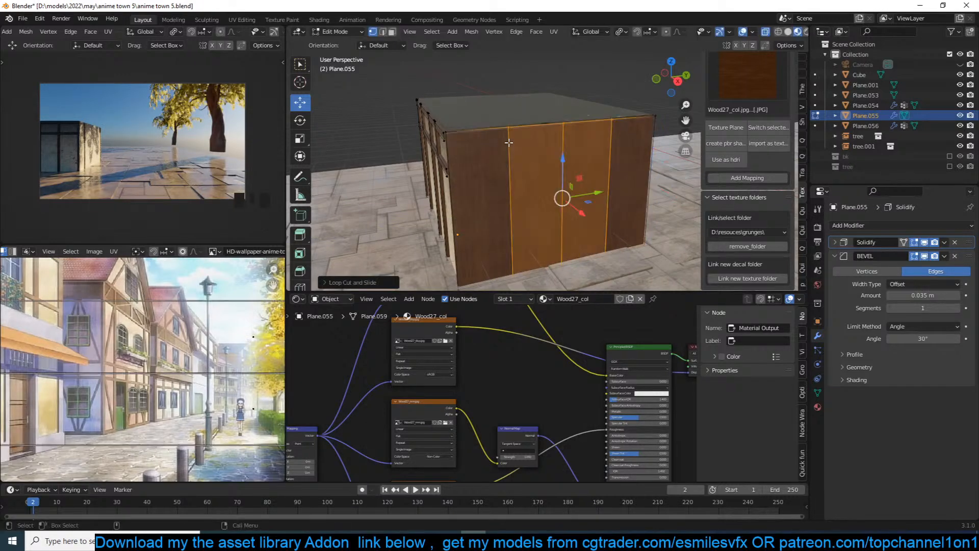
key(ctrl+r)
click(505, 158)
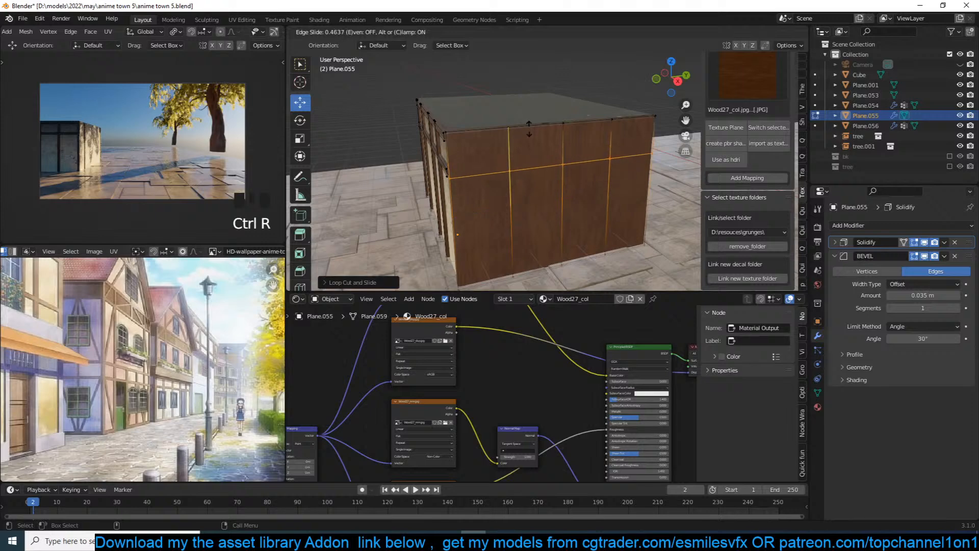
click(496, 151)
Inset all eight faces of the wooden side panel individually by about 0.05 m.
key(3)
click(496, 151)
shift+click(557, 151)
ctrl+click(625, 146)
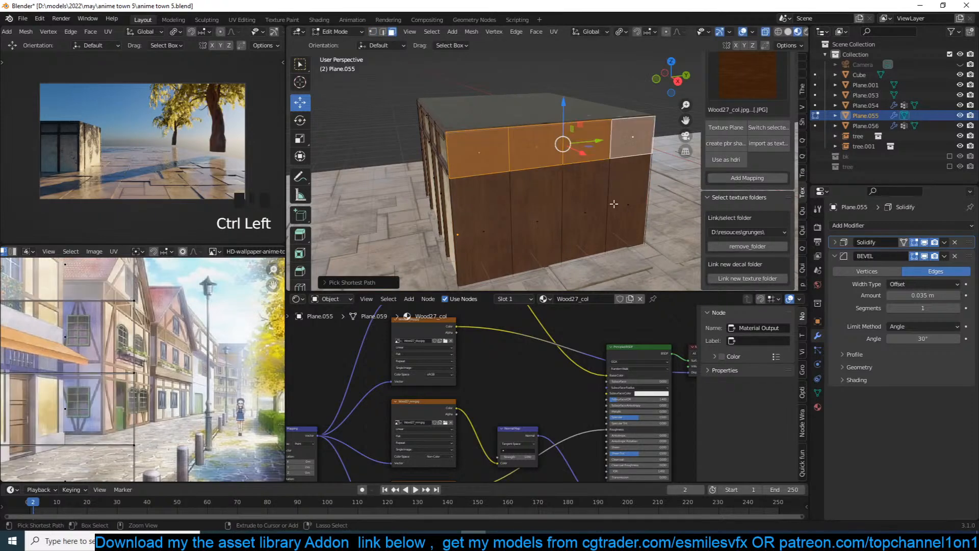
ctrl+click(615, 204)
ctrl+click(479, 219)
key(i)
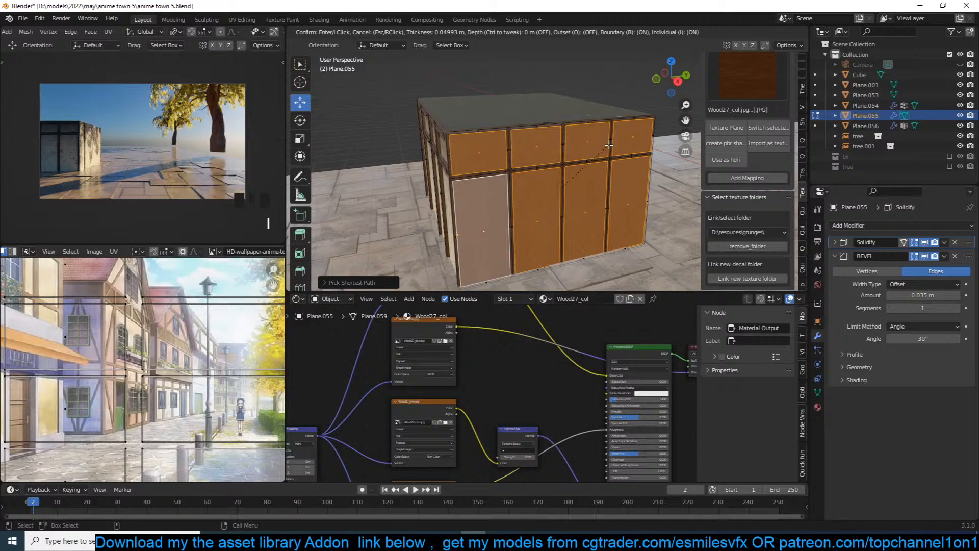
click(608, 145)
Delete the inset faces of the side panel to leave an open timber grid, and return to Object Mode.
key(x)
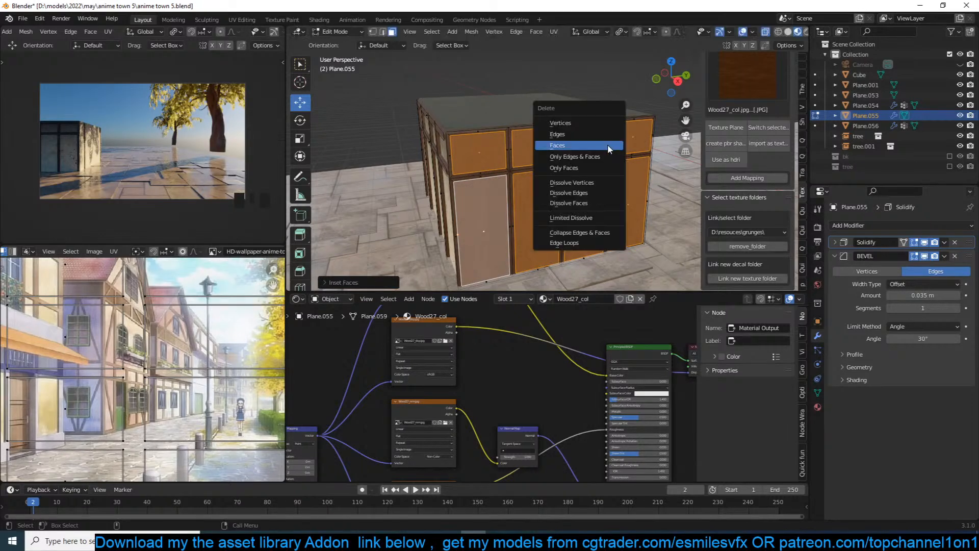
click(607, 145)
key(Tab)
middle_drag(594, 152, 639, 130)
key(alt+a)
click(525, 134)
key(alt+a)
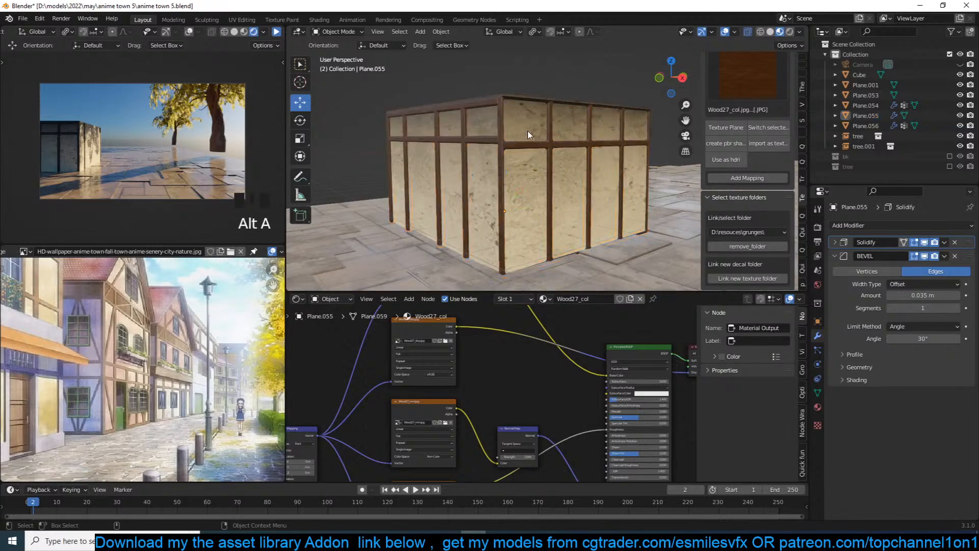
Move the side frame's top outer edges along the Z axis to line up with the adjoining wall's top beam, and save the file.
middle_drag(527, 135, 507, 195)
key(Tab)
scroll(507, 195, up, 6)
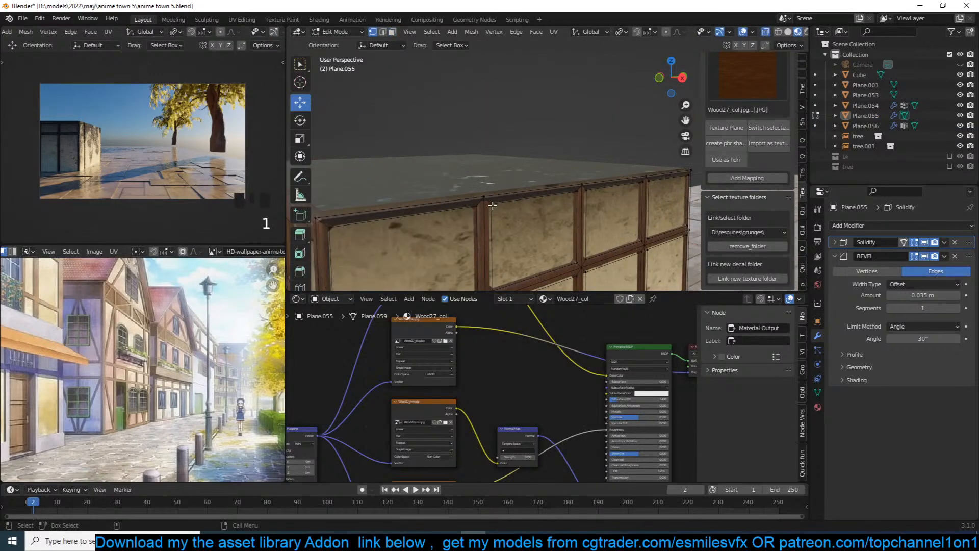
alt+click(641, 171)
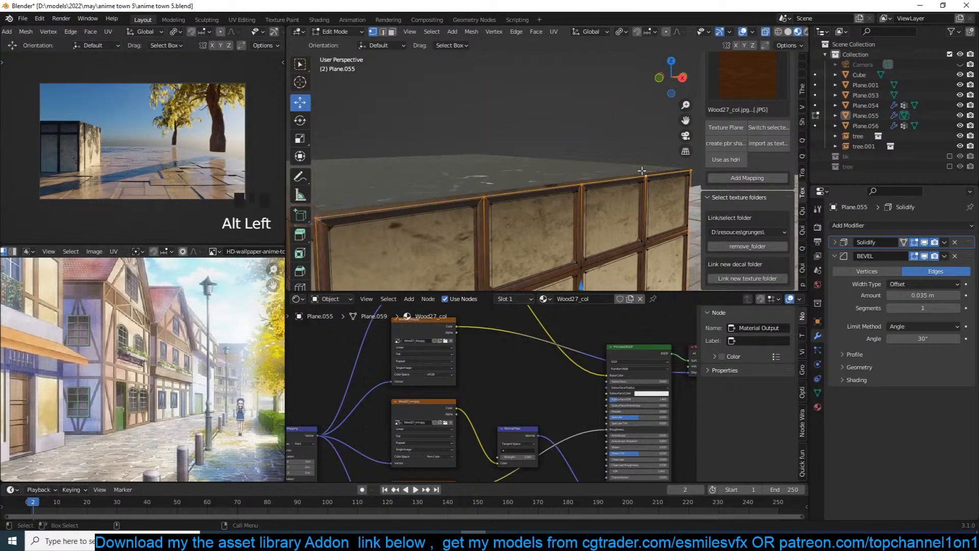
click(672, 170)
ctrl+click(581, 182)
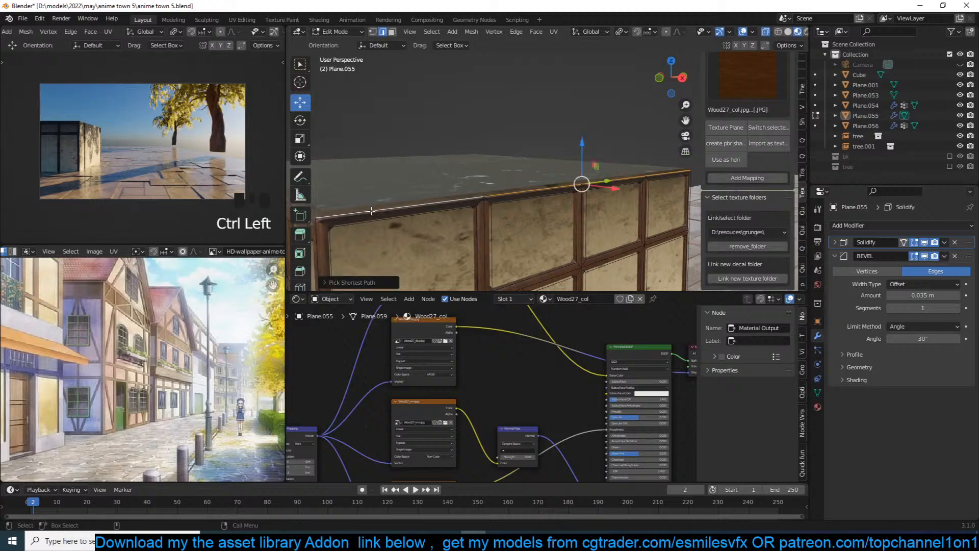
key(g)
key(z)
click(371, 209)
key(Tab)
middle_drag(371, 209, 448, 179)
key(ctrl+s)
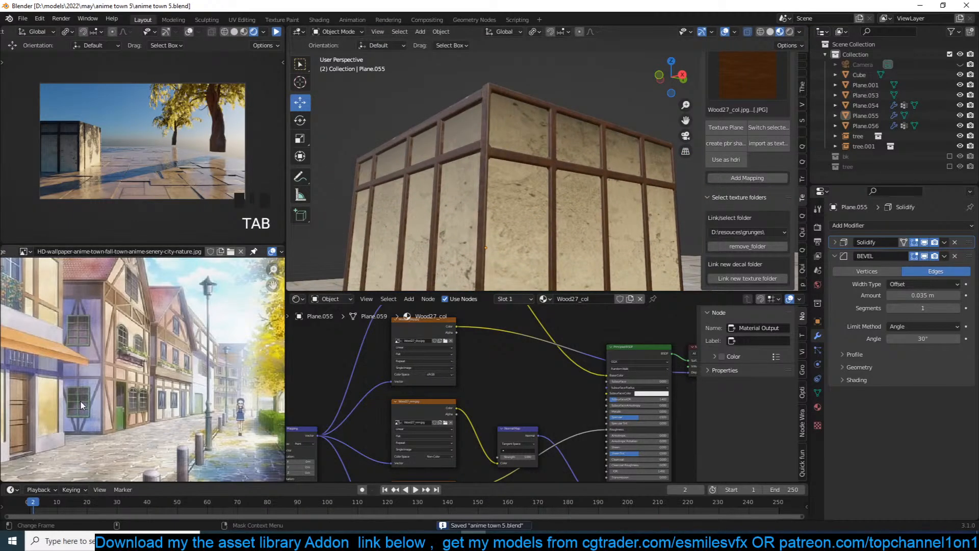
middle_drag(388, 234, 360, 254)
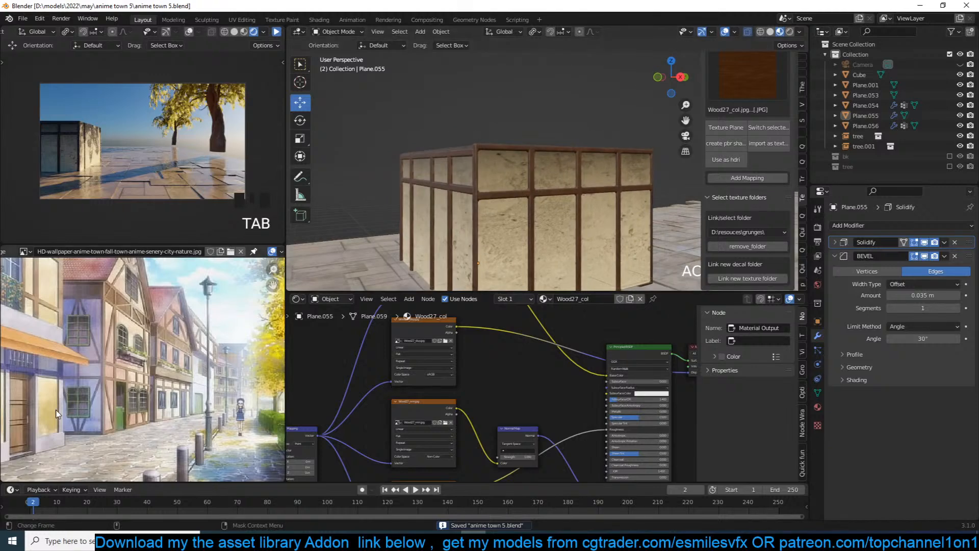
Duplicate the post beside the lower corner bay and move the copy about -0.51 m along Y to the middle of that bay.
middle_drag(490, 174, 586, 99)
key(Tab)
key(3)
click(537, 201)
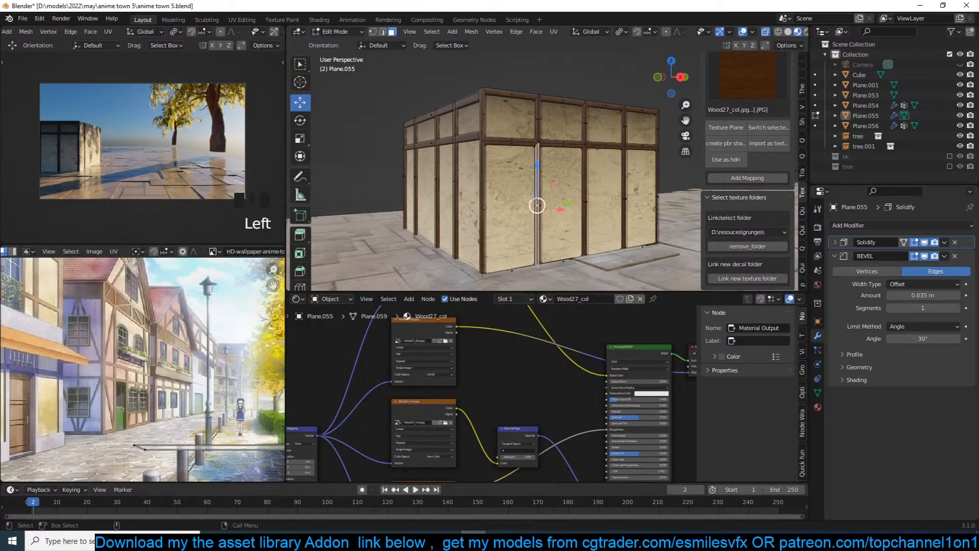
key(shift+d)
drag(563, 207, 535, 203)
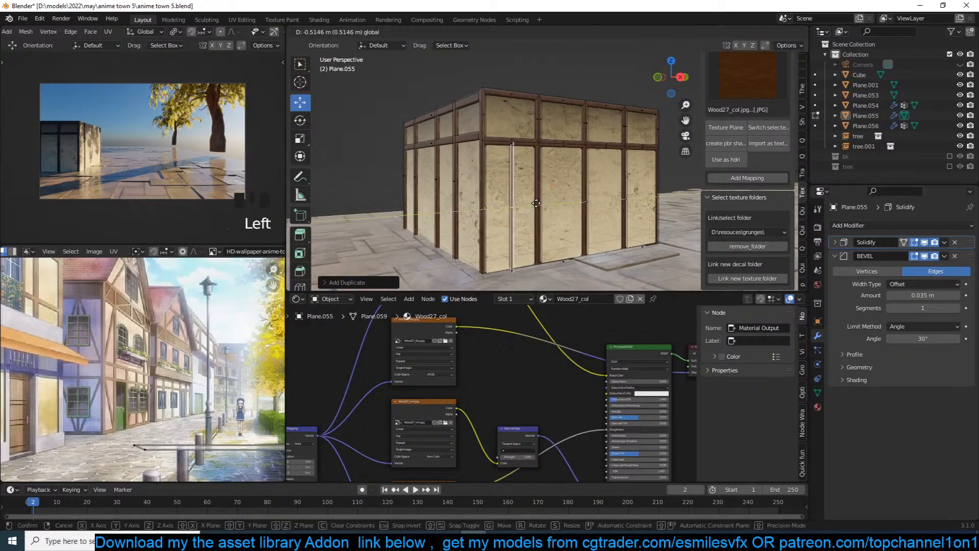
Shear the copied post into a diagonal brace spanning the lower corner bay.
key(1)
scroll(302, 267, down, 5)
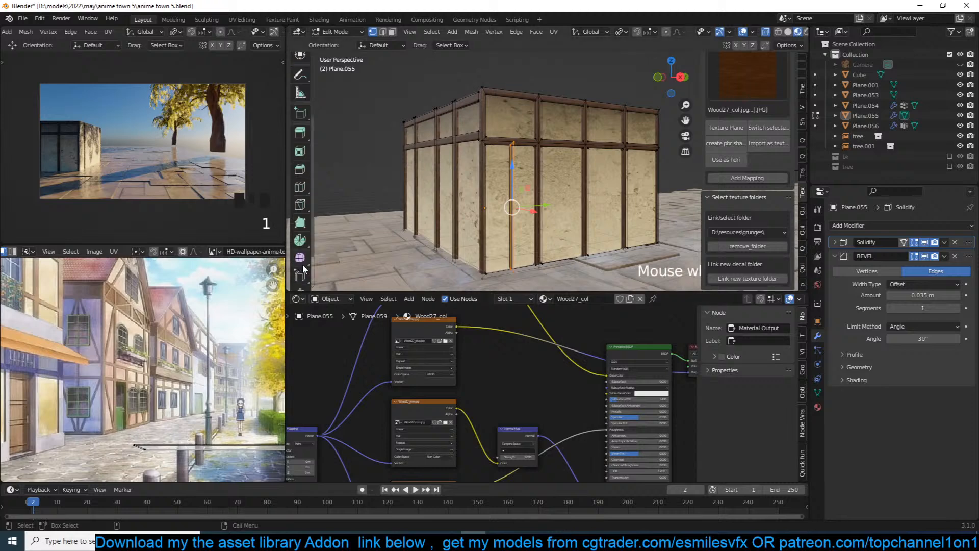
click(301, 261)
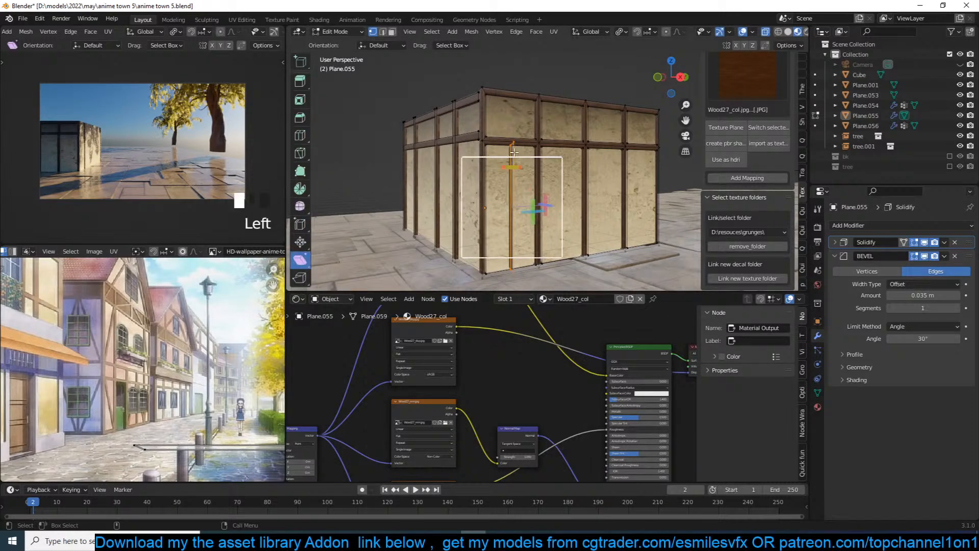
middle_drag(514, 152, 465, 190)
drag(466, 190, 388, 196)
Widen the diagonal brace by moving its long edge outward along the wall.
key(2)
click(473, 212)
click(473, 213)
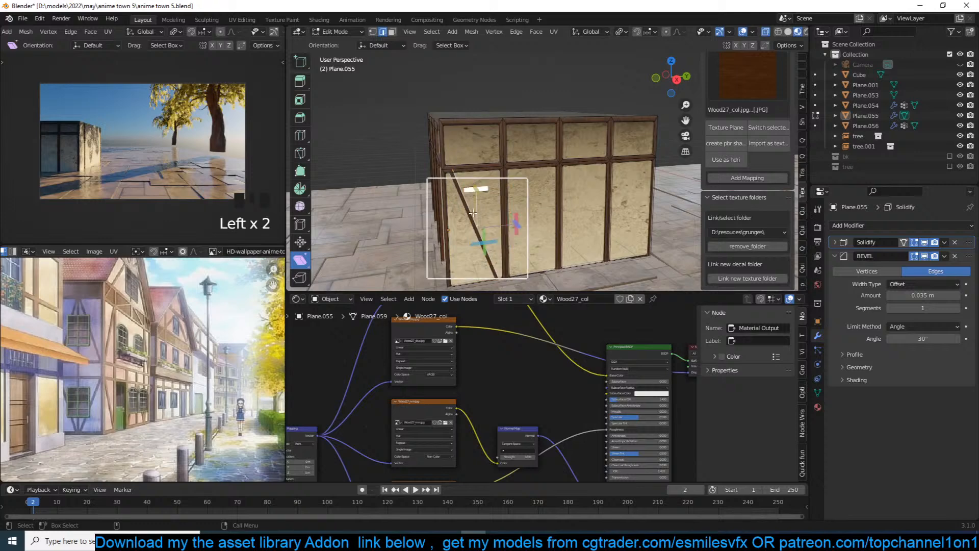
scroll(303, 87, up, 5)
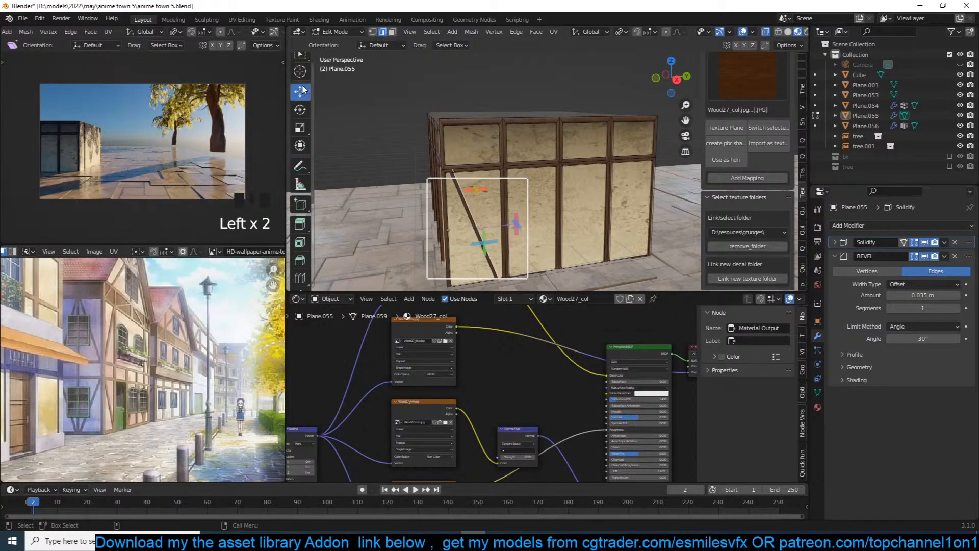
click(478, 220)
click(479, 220)
key(3)
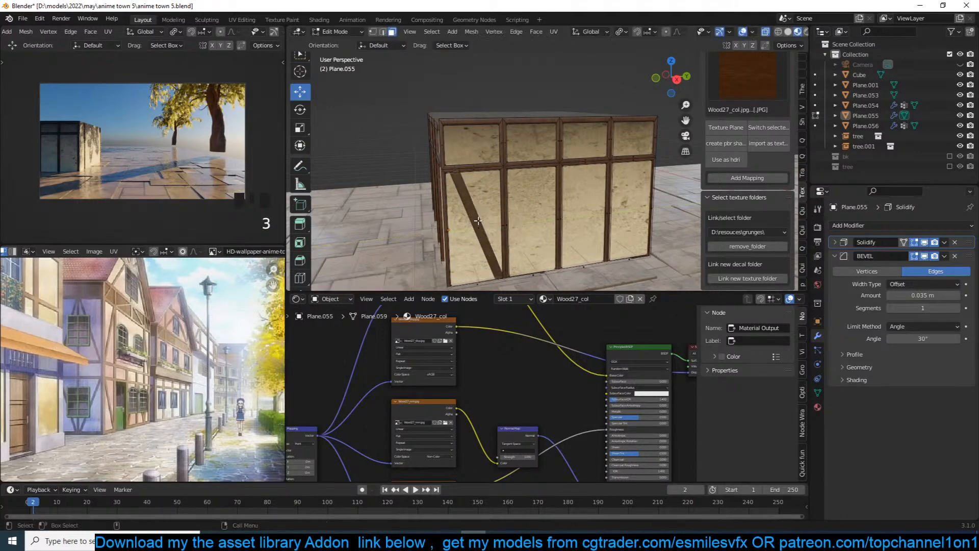
Duplicate the diagonal brace along Y towards the third lower bay and mirror the copy so it slants the opposite way.
click(478, 220)
key(shift+d)
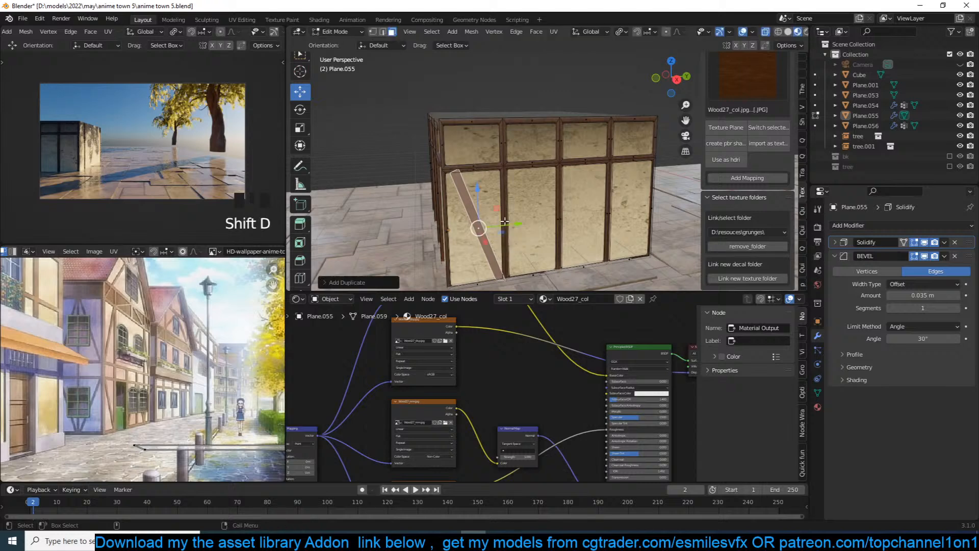
drag(504, 221, 572, 220)
key(ctrl+m)
key(x)
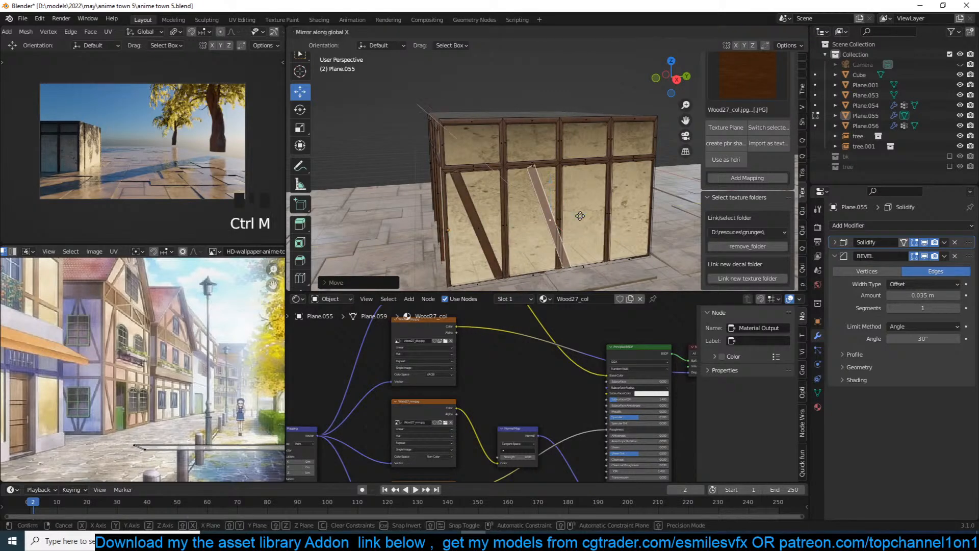
click(580, 215)
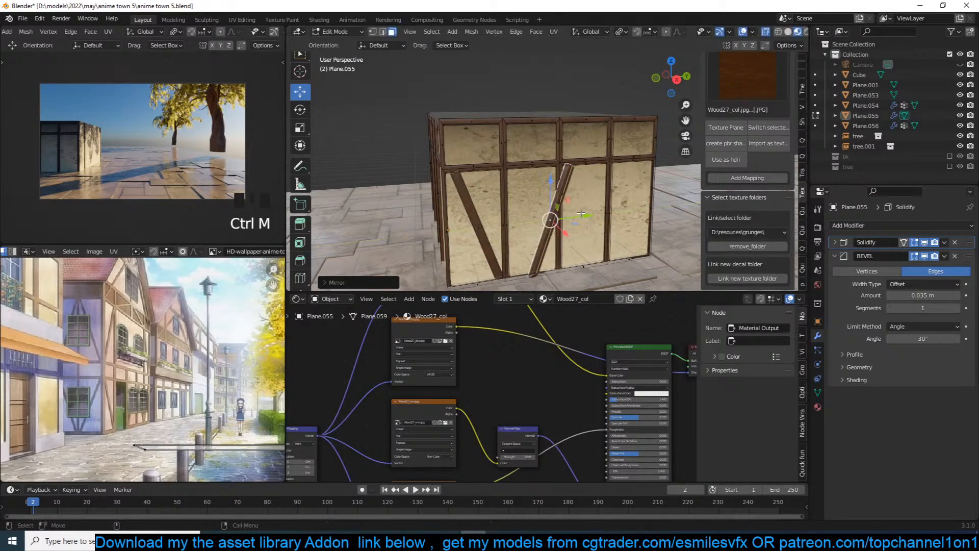
drag(580, 213, 603, 209)
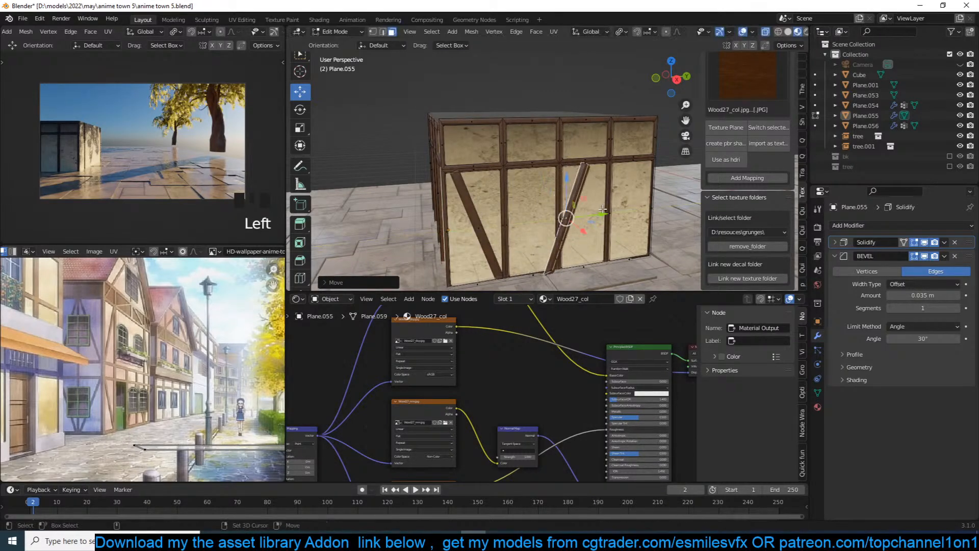
Recalculate the mirrored brace's normals to the inside and move the brace along Y into the third bay.
click(379, 278)
click(381, 279)
scroll(535, 168, up, 3)
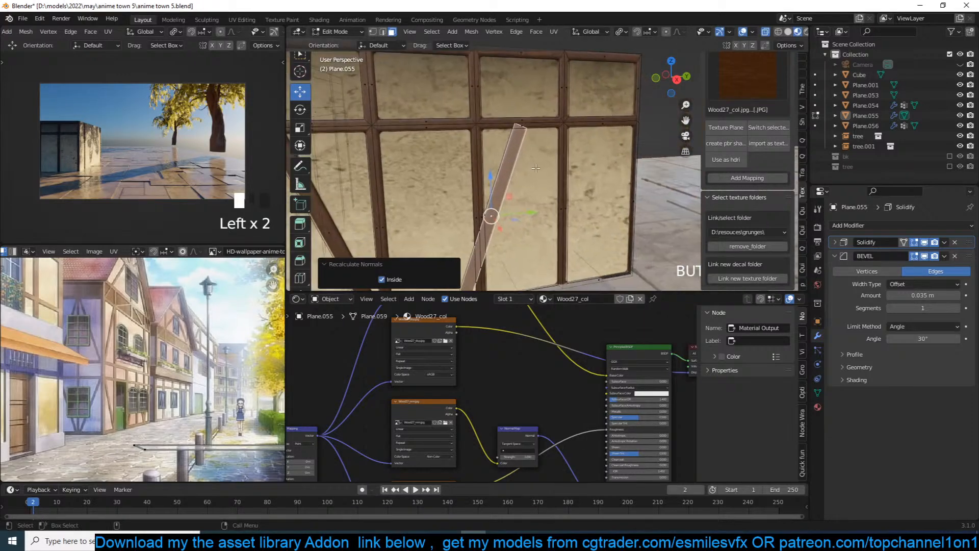
drag(524, 208, 562, 206)
shift+middle_drag(562, 206, 521, 181)
Duplicate the third-bay brace along Y into the last lower bay and mirror the copy's slant.
key(shift+d)
drag(536, 182, 603, 174)
key(ctrl+m)
key(y)
click(590, 177)
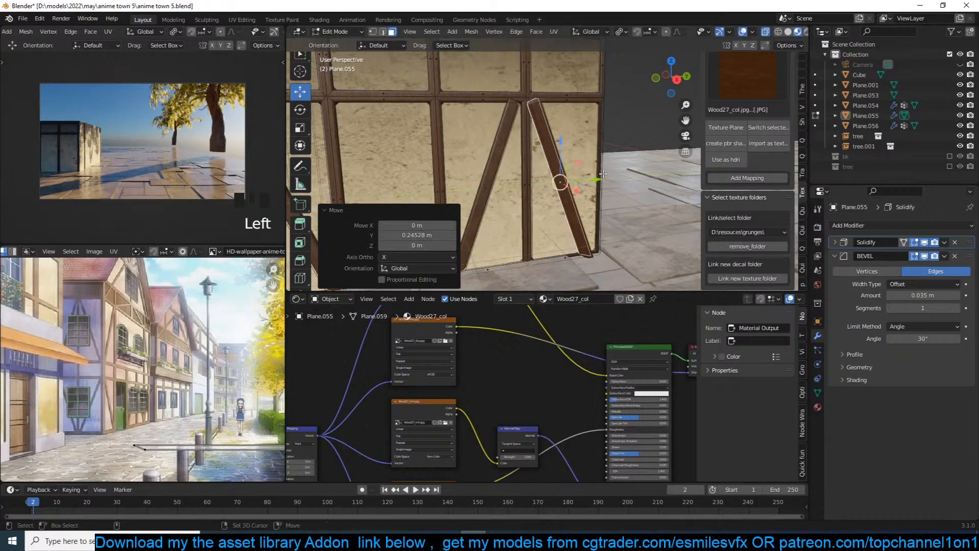
Recalculate the last bay's brace normals to the inside and move the brace about 0.06 m along Y.
key(shift+n)
click(396, 280)
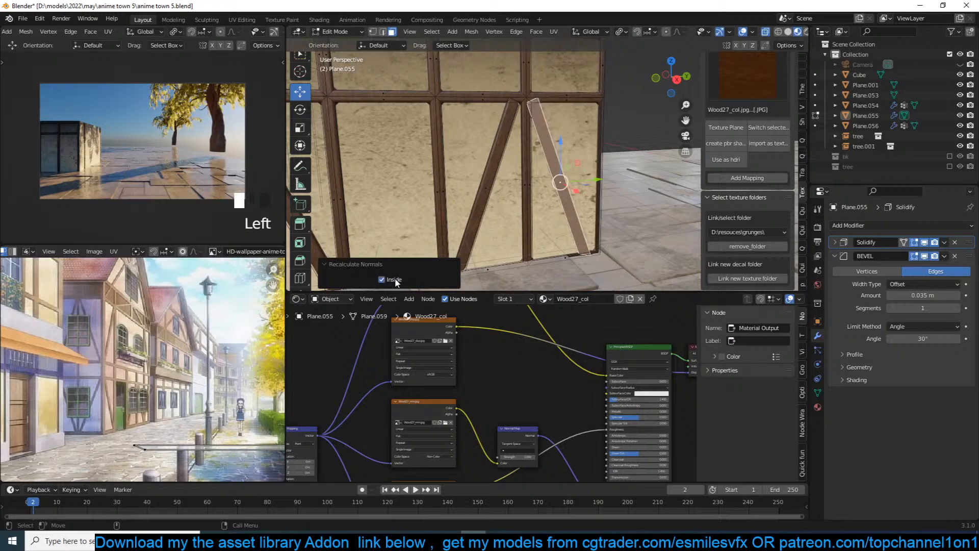
click(599, 181)
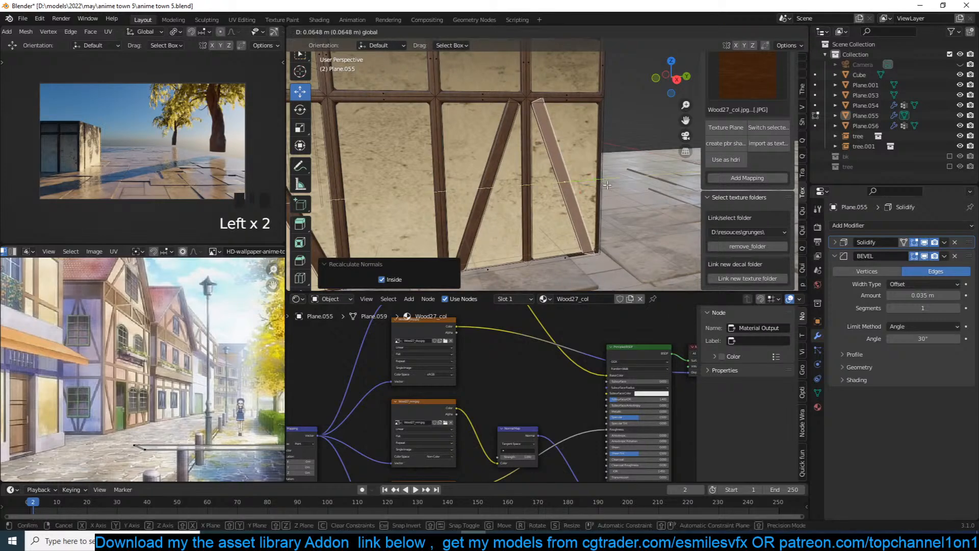
Duplicate the brace in the corner bay and move the copy about -1.18 m along Y, out past the building corner.
key(Tab)
scroll(497, 174, down, 5)
scroll(497, 173, up, 5)
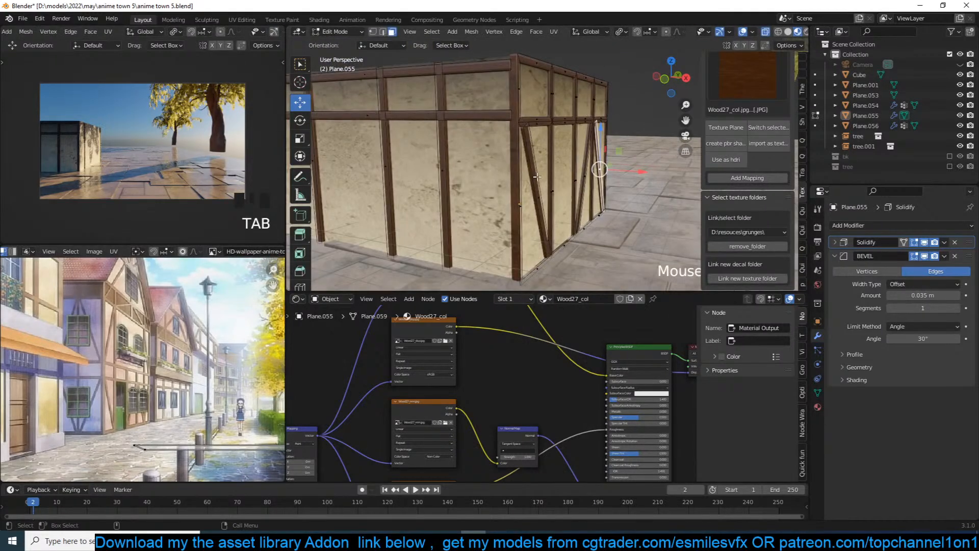
click(548, 176)
key(Tab)
key(shift+d)
key(g)
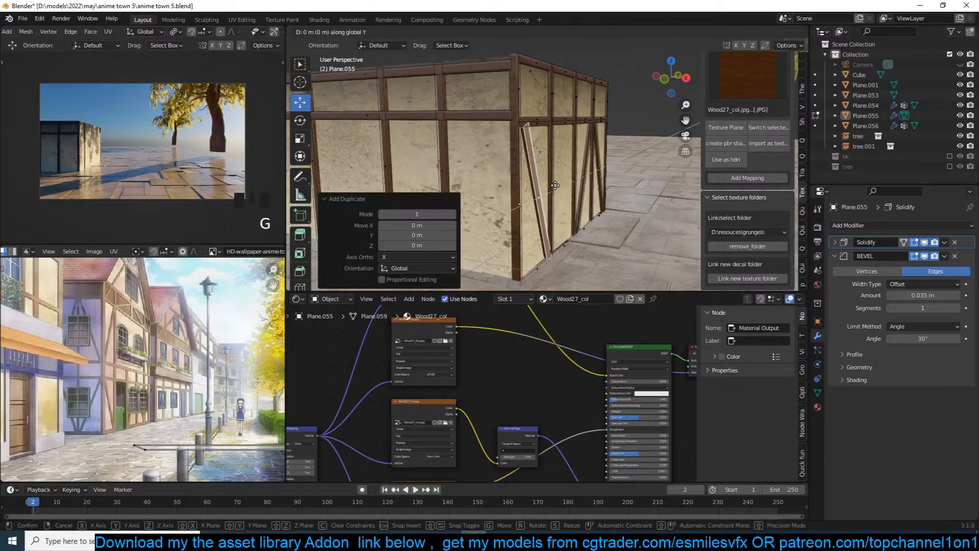
click(521, 185)
key(ctrl+m)
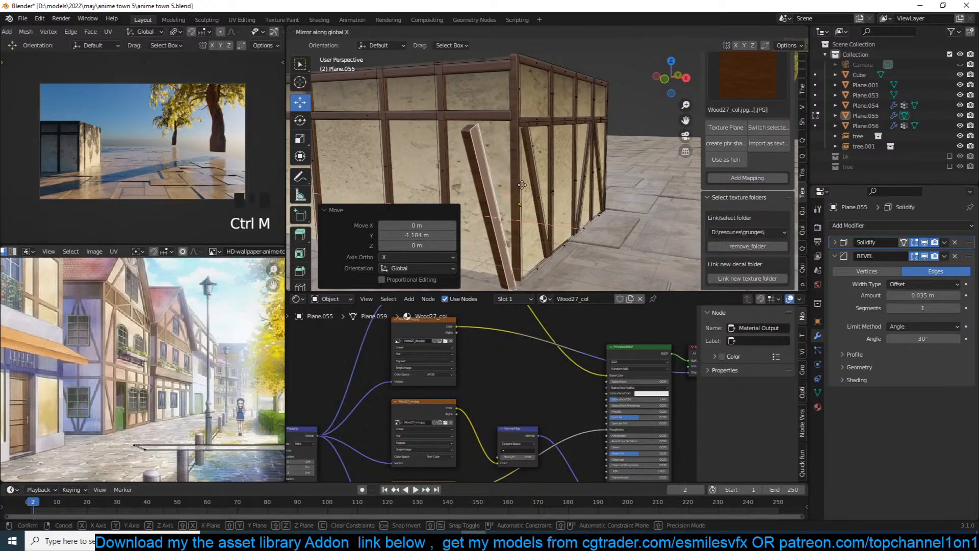
right_click(522, 184)
key(t)
key(r)
right_click(521, 185)
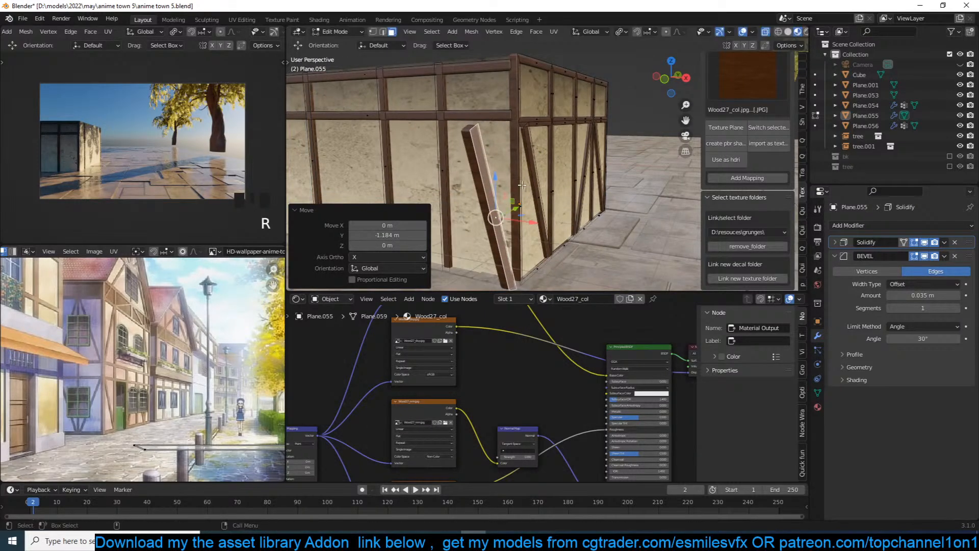
Rotate the copied brace 90° about the Z axis to match the adjoining wall.
text(rz)
text(90)
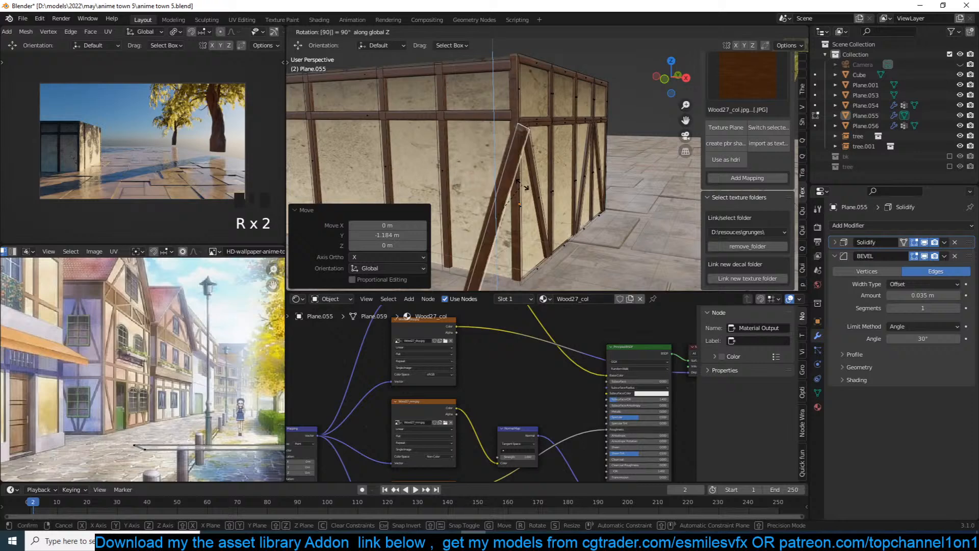
key(Return)
Recalculate the rotated brace's normals to the inside and save the file.
key(shift+n)
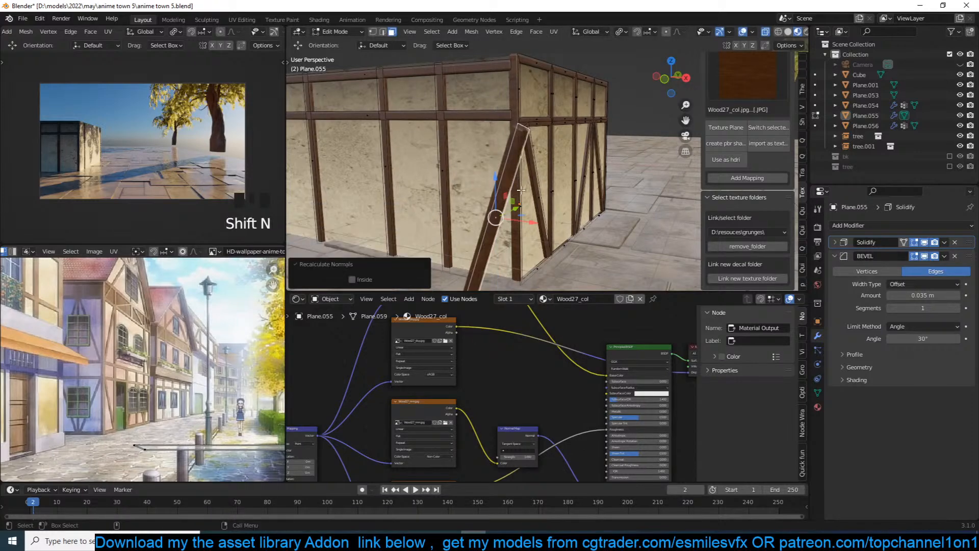
click(353, 280)
middle_drag(408, 227, 376, 218)
key(ctrl+s)
Move the rotated brace about 0.55 m along Y against the adjoining wall and along X into its lower corner bay.
key(g)
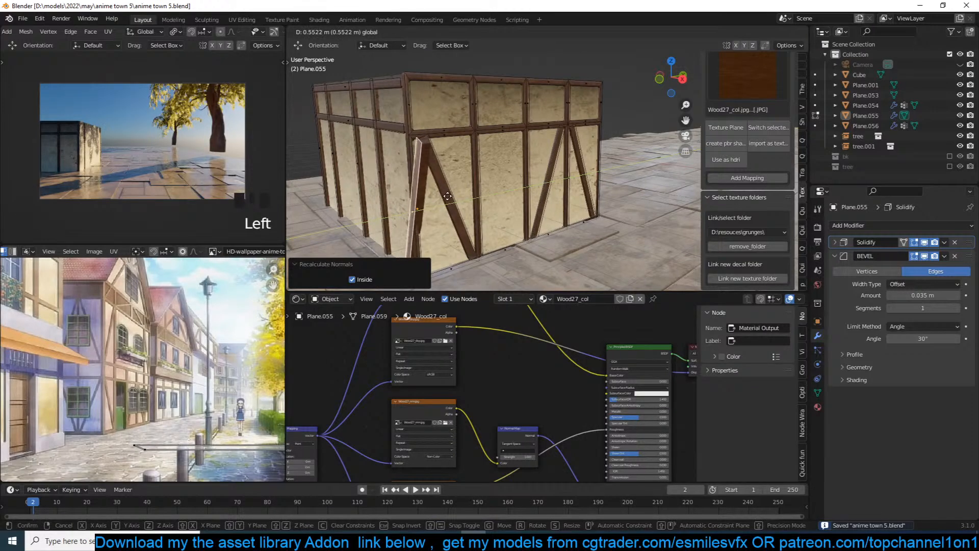
click(444, 194)
middle_drag(445, 194, 509, 169)
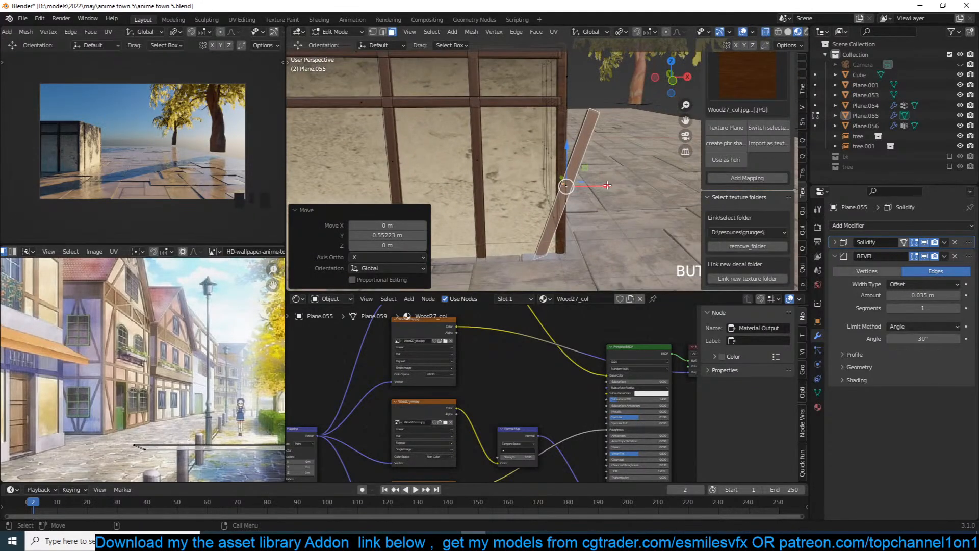
drag(607, 185, 559, 192)
Tilt the brace slightly about Y and scale it to about 1.052 so it spans the corner bay diagonally.
key(r)
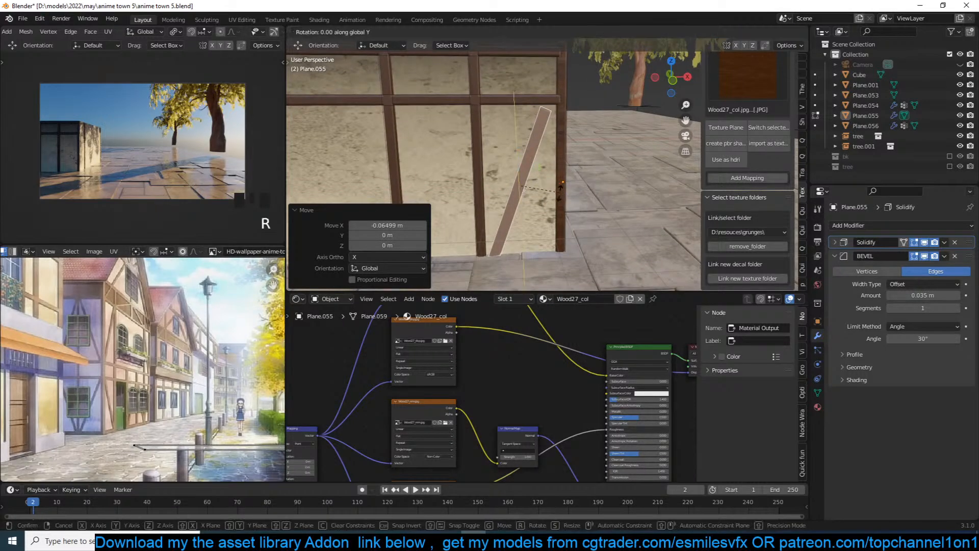
click(560, 195)
key(s)
click(563, 186)
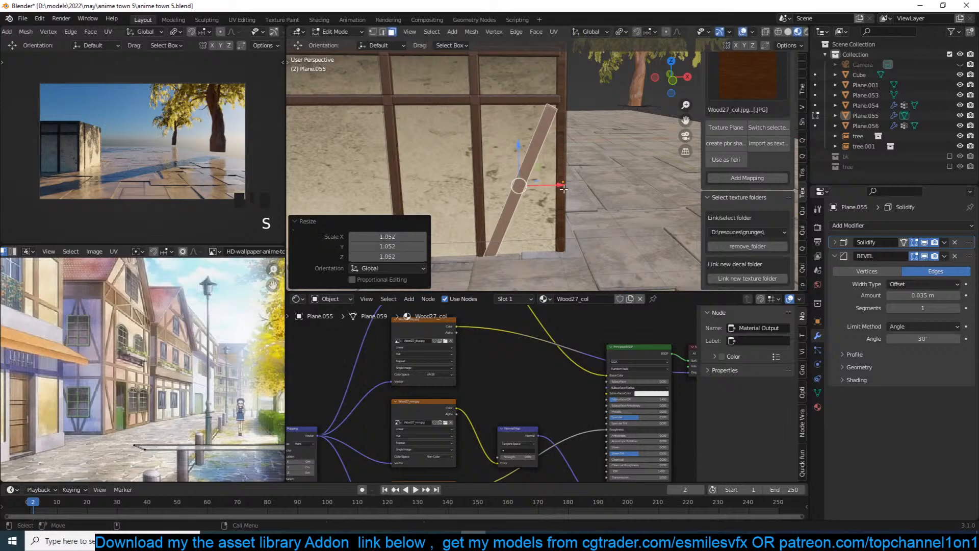
Duplicate the corner-bay brace about -0.80 m along X and mirror the copy along the Z axis.
shift+middle_drag(561, 186, 581, 186)
key(shift+d)
right_click(577, 186)
drag(585, 179, 525, 178)
key(ctrl+n)
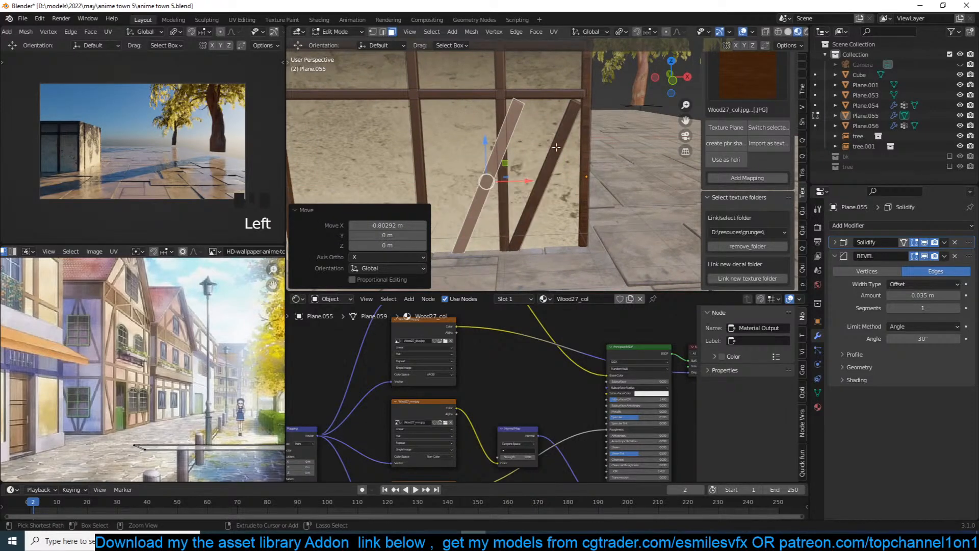
key(ctrl+m)
key(z)
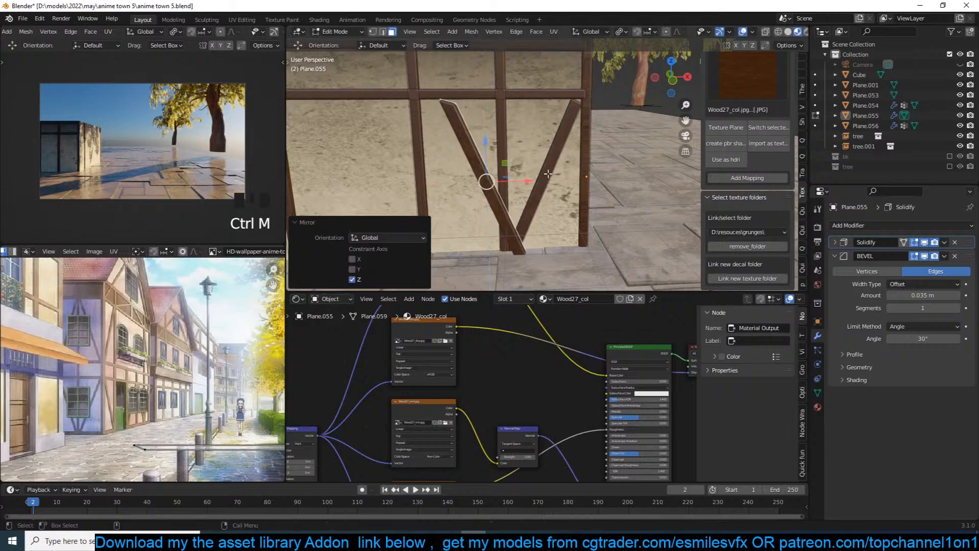
Move the mirrored brace along X into the second bay to form a V, and recalculate its normals.
click(545, 176)
drag(544, 176, 506, 174)
key(shift+n)
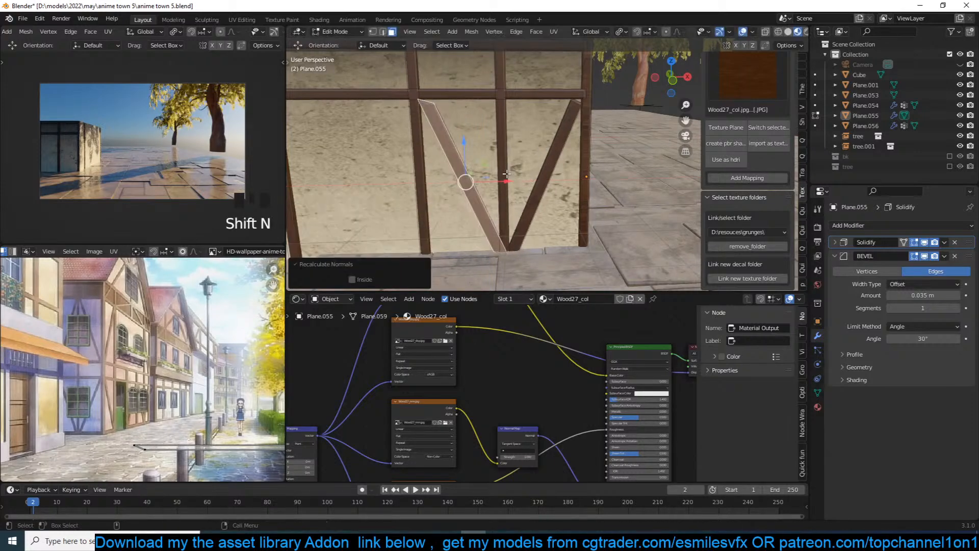
key(y)
Adjust the brace's depth along Y against the wall and select both braces of the V.
middle_drag(506, 174, 480, 189)
click(376, 211)
key(g)
key(y)
click(406, 190)
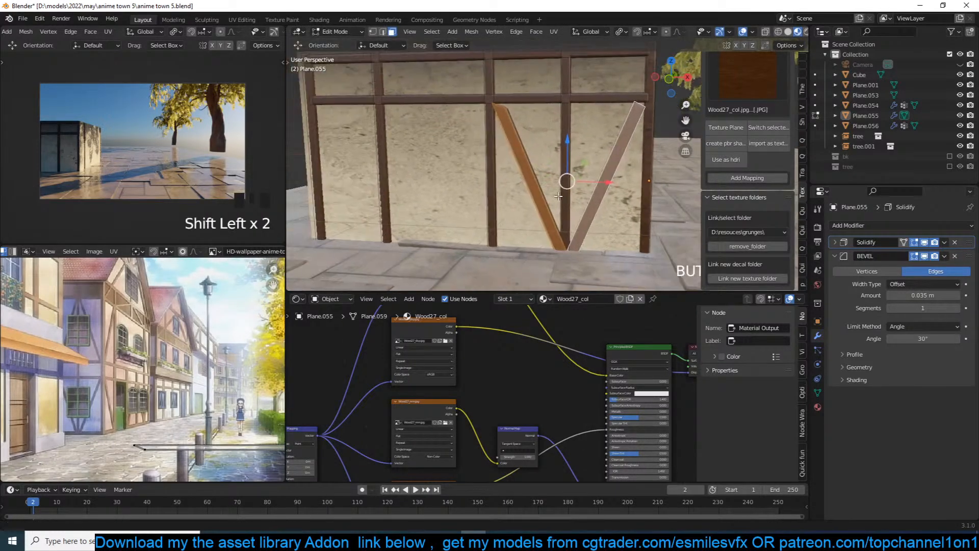
Duplicate the V-shaped brace pair along negative X to the far end of the same wall.
scroll(479, 191, down, 2)
key(shift+d)
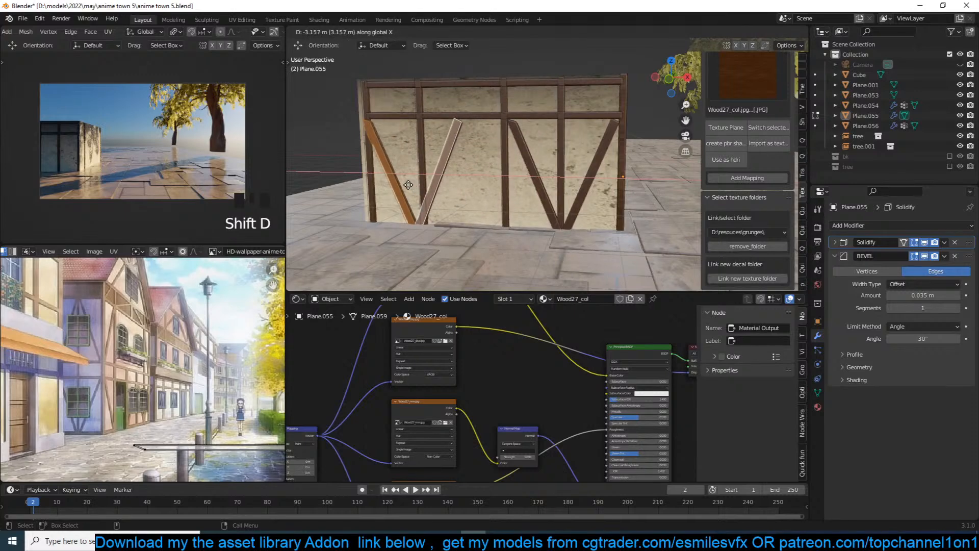
click(361, 179)
Delete the faces of the duplicated brace that sticks out beyond the wall's far end.
key(Tab)
key(x)
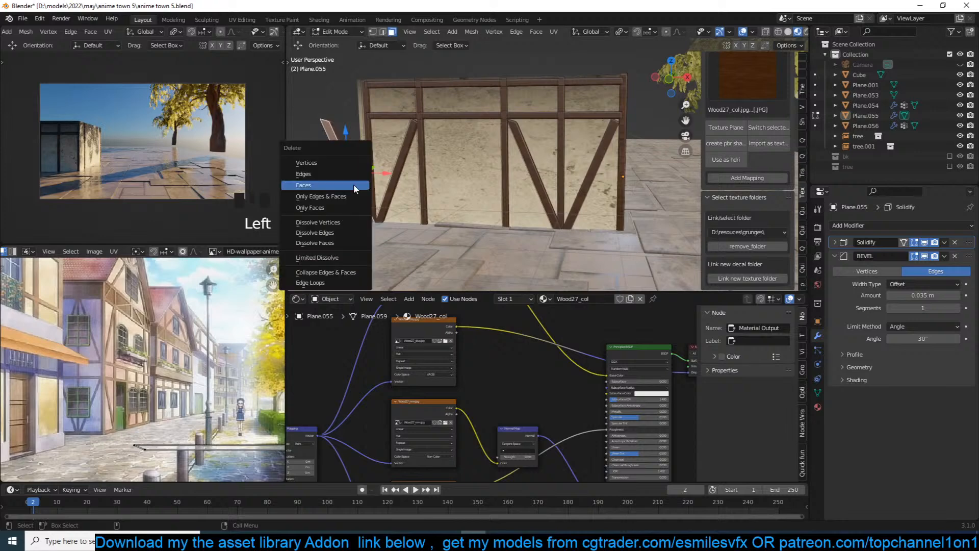
click(353, 184)
Move the far end post slightly outward along X to the wall's edge.
click(367, 163)
drag(391, 155, 383, 154)
key(1)
alt+click(365, 117)
key(2)
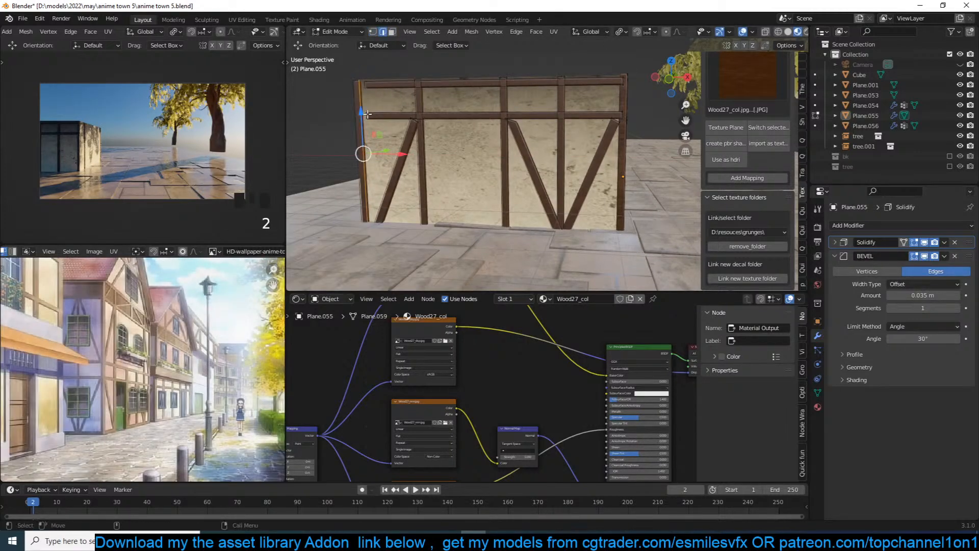
Move the horizontal beams' end edges along X to meet the far end post, and save the file.
click(367, 115)
shift+click(363, 83)
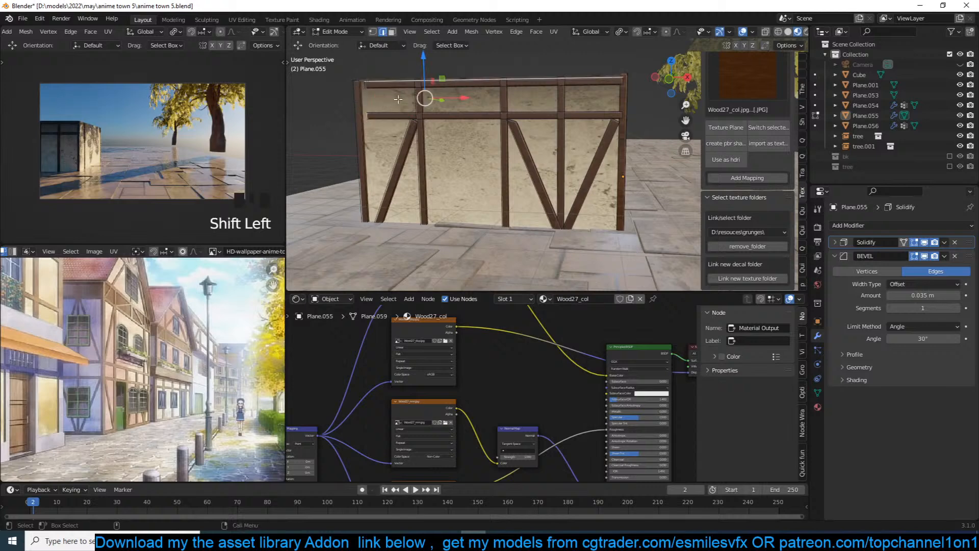
key(ctrl+z)
shift+click(375, 98)
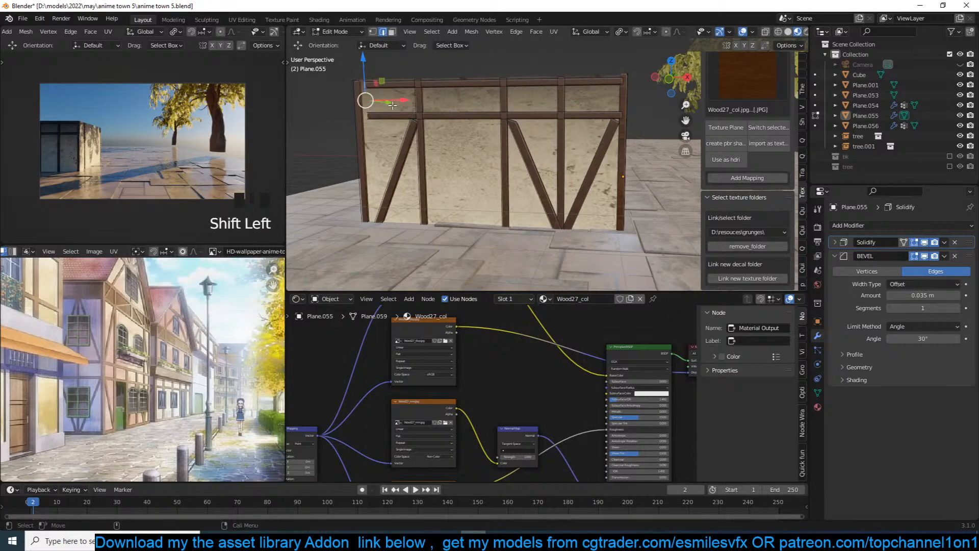
drag(392, 105, 387, 105)
key(Tab)
key(ctrl+s)
shift+middle_drag(464, 123, 549, 125)
key(Tab)
click(483, 153)
key(Tab)
click(521, 127)
key(alt+a)
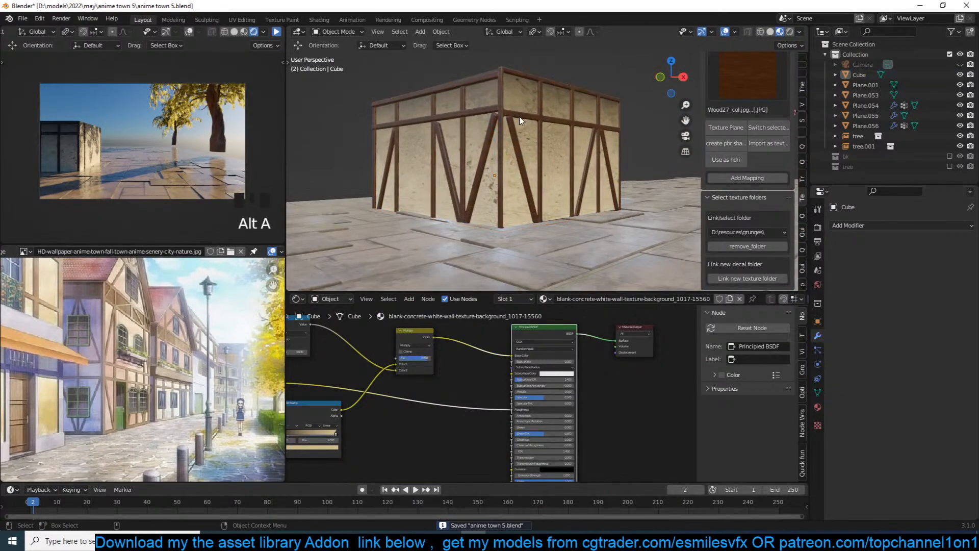
Select the wall cube with its timber frame and move both in the top view so the building sits at the world origin.
key(shift+a)
click(545, 124)
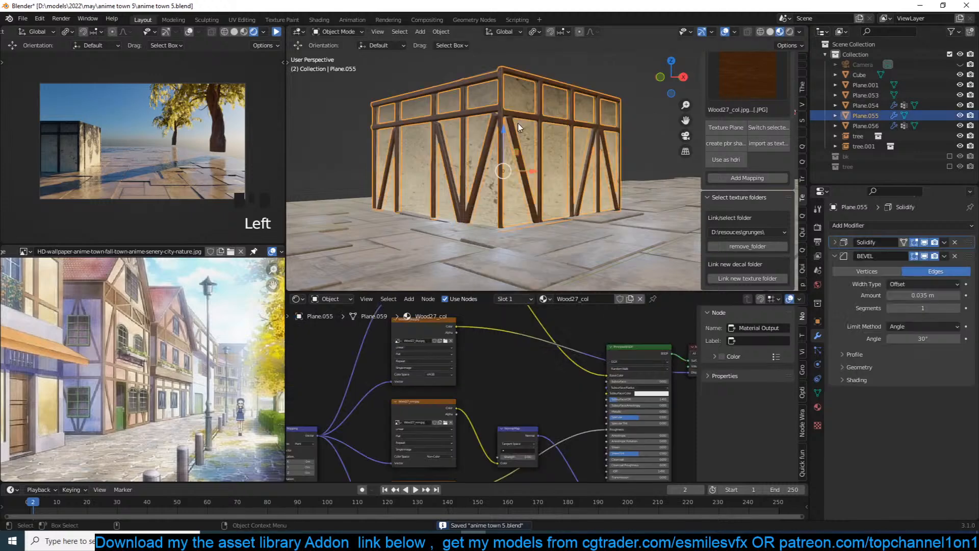
shift+click(545, 124)
key(m)
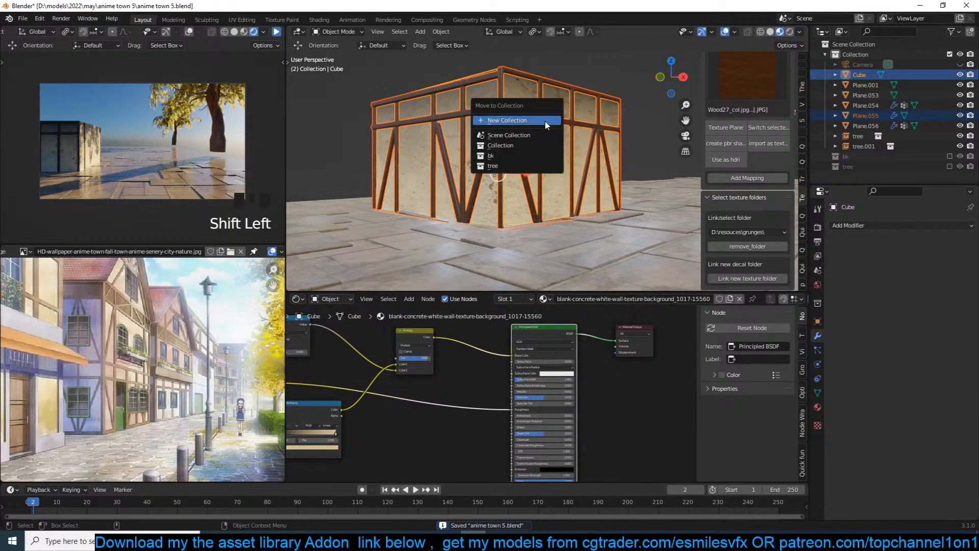
middle_drag(616, 124, 599, 125)
key(KP_7)
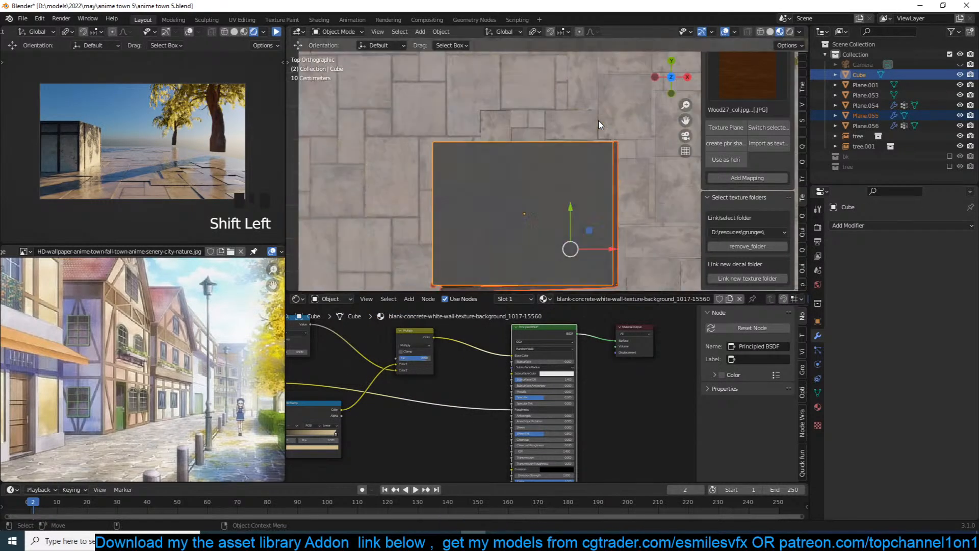
scroll(604, 153, down, 5)
key(z)
click(450, 169)
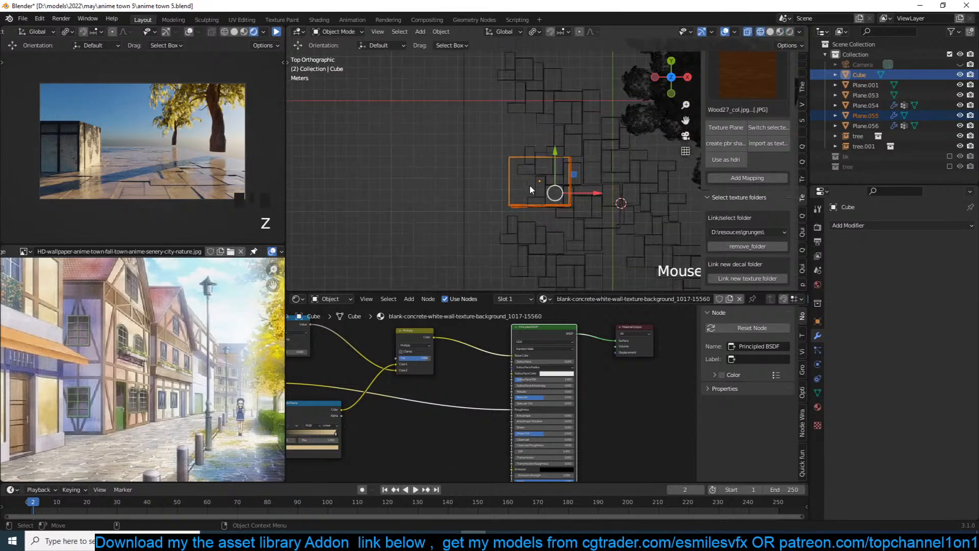
key(g)
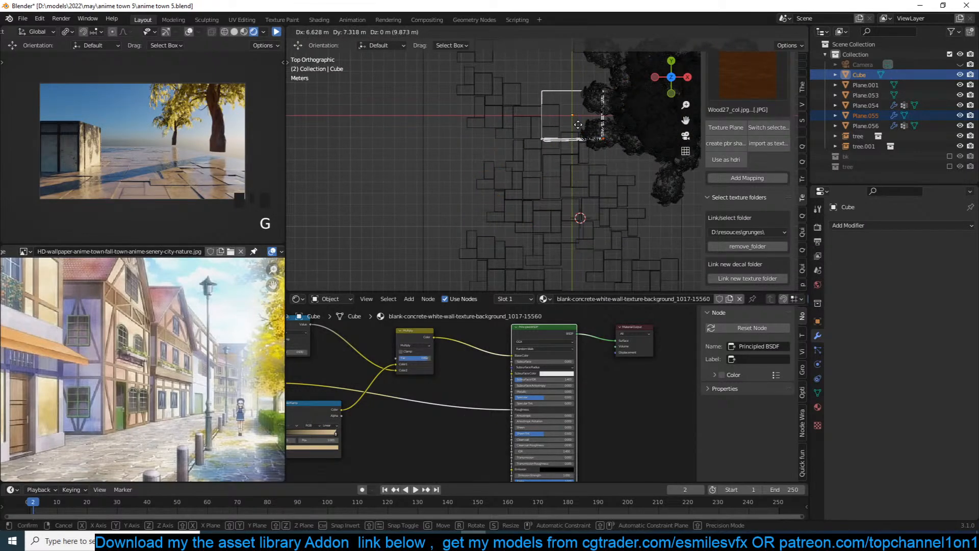
click(586, 125)
Move the selected wall cube and timber frame into a new collection named building, and save the file.
key(m)
click(586, 125)
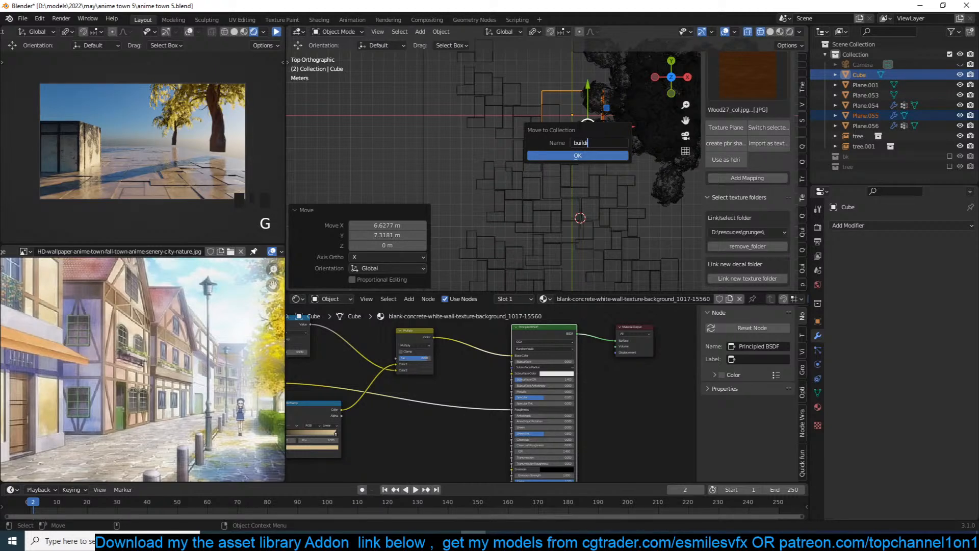
click(581, 155)
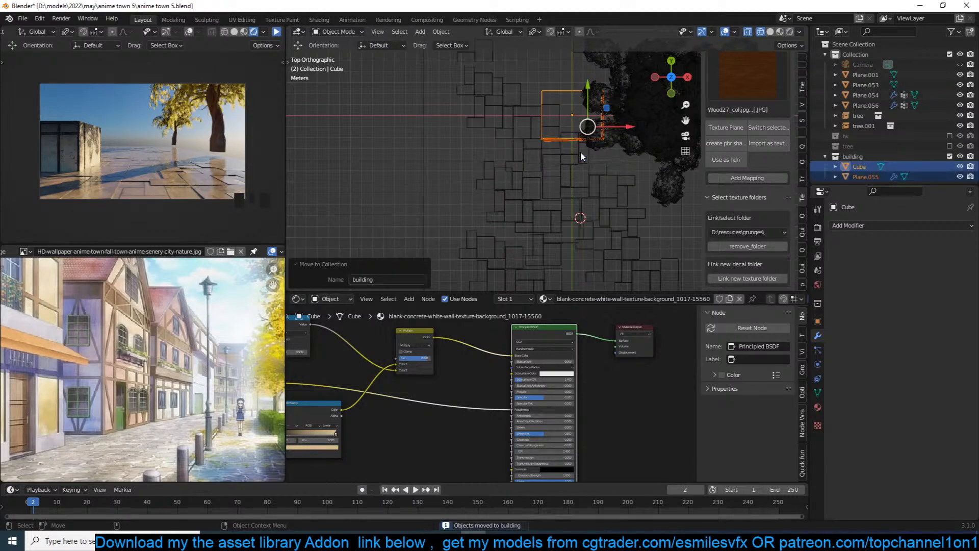
key(ctrl+s)
Add a collection instance of building and place it at the street's near end along its negative X edge.
key(z)
click(683, 160)
middle_drag(597, 204, 541, 162)
key(alt+a)
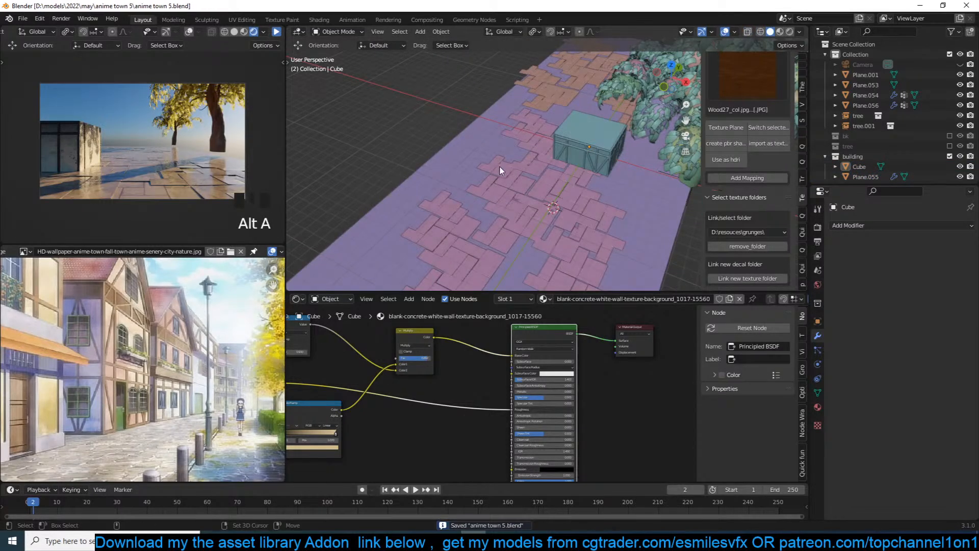
key(shift+a)
mouse_move(476, 362)
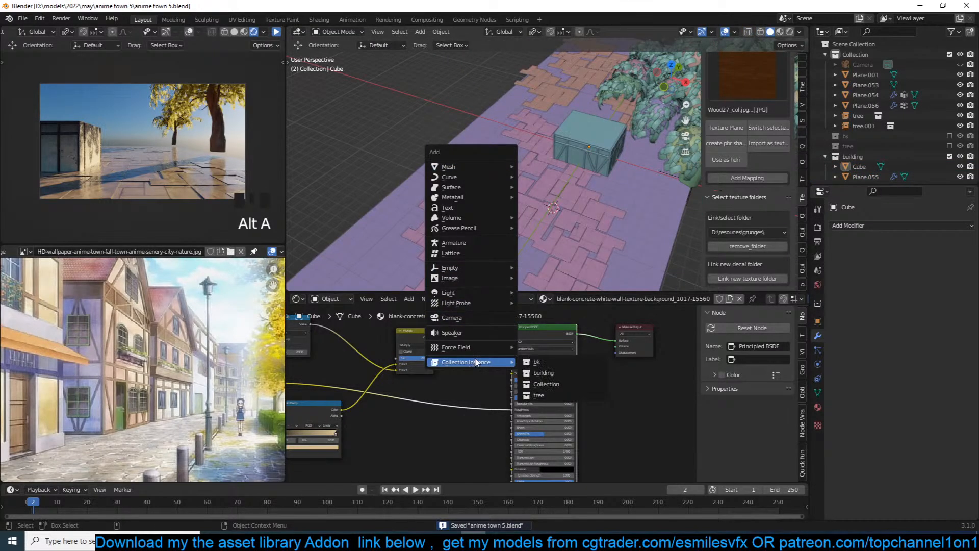
click(549, 372)
key(KP_7)
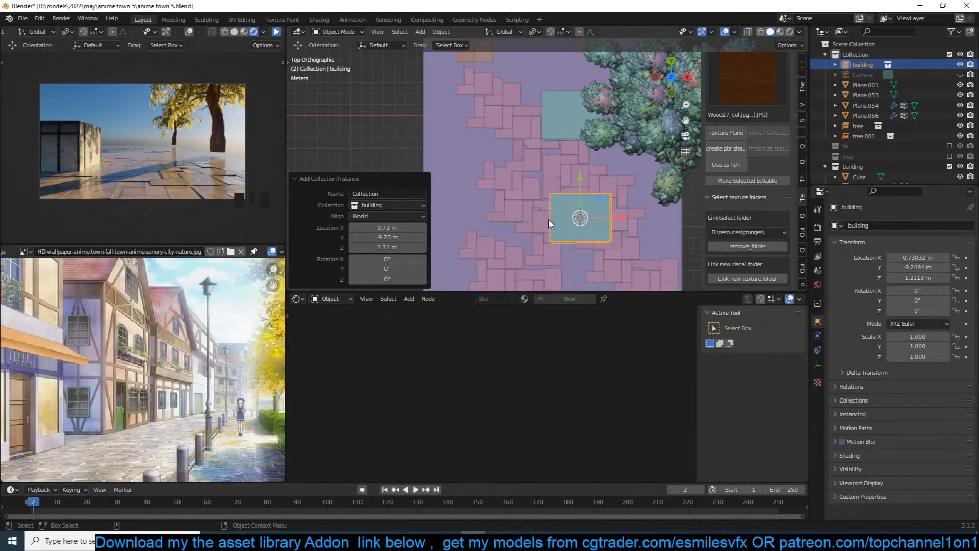
scroll(548, 219, down, 3)
key(g)
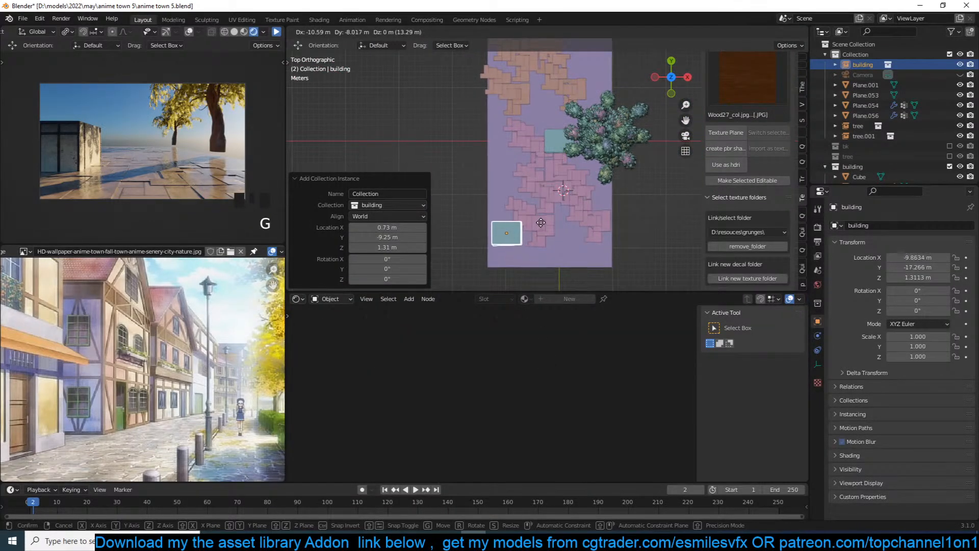
click(541, 230)
Make three linked duplicates of the building instance in a row towards positive Y, keeping them aligned along the street's negative X edge.
key(alt+d)
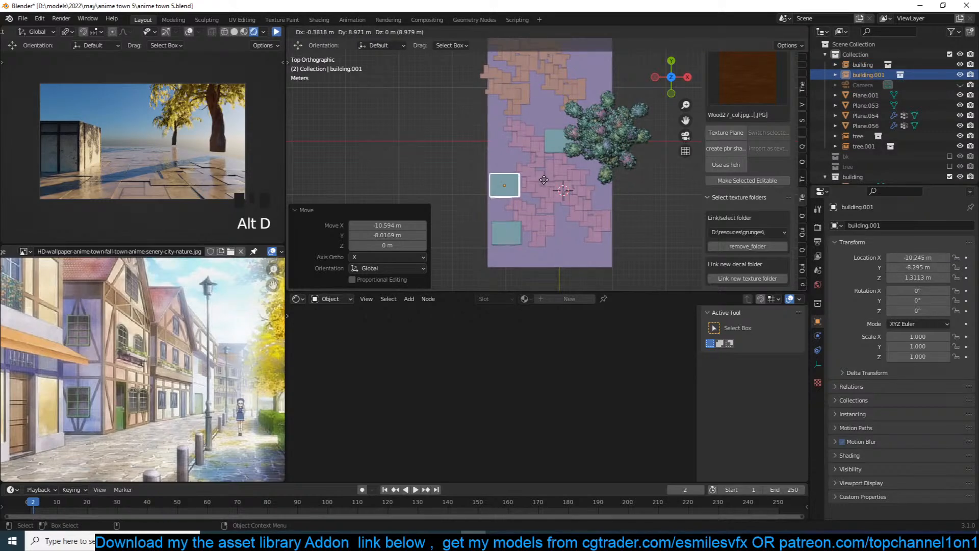
click(545, 195)
key(alt+d)
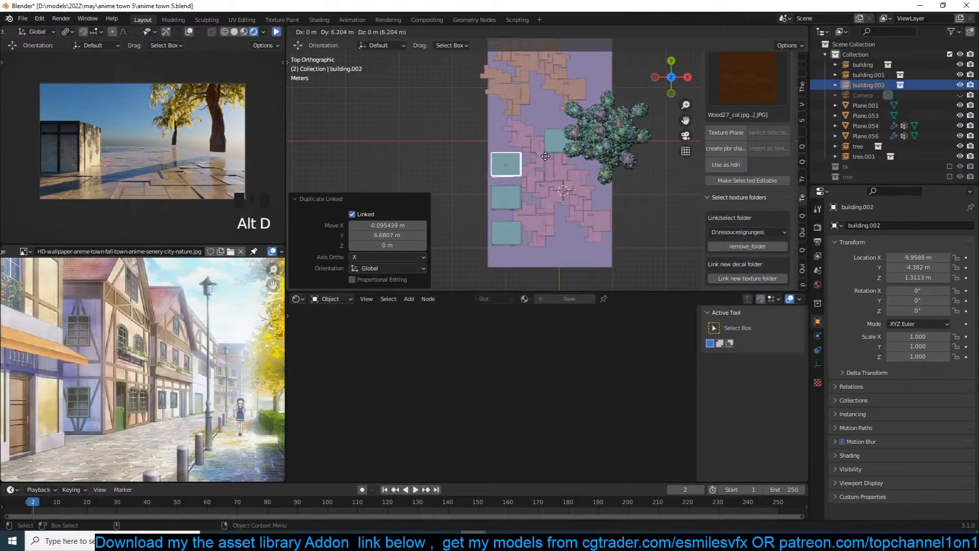
click(545, 155)
key(alt+d)
click(548, 107)
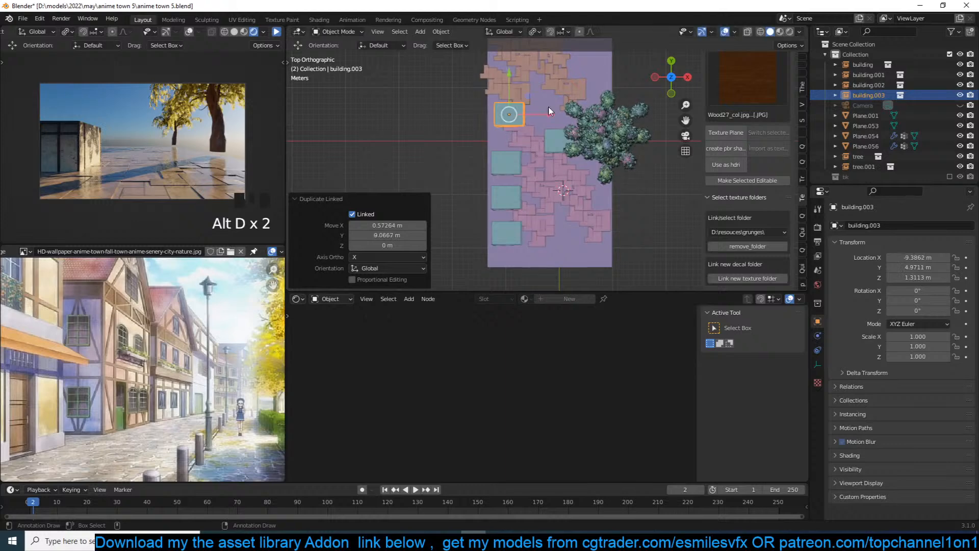
shift+middle_drag(550, 118, 547, 157)
key(g)
key(x)
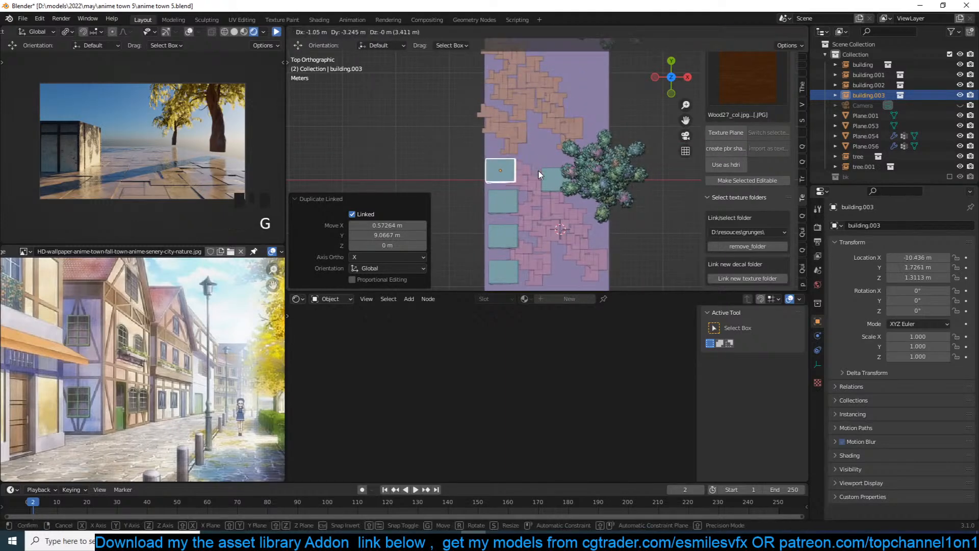
click(537, 169)
Add a linked duplicate at the row's far end, rotate it about -16.3° around Z and adjust its position.
key(alt+d)
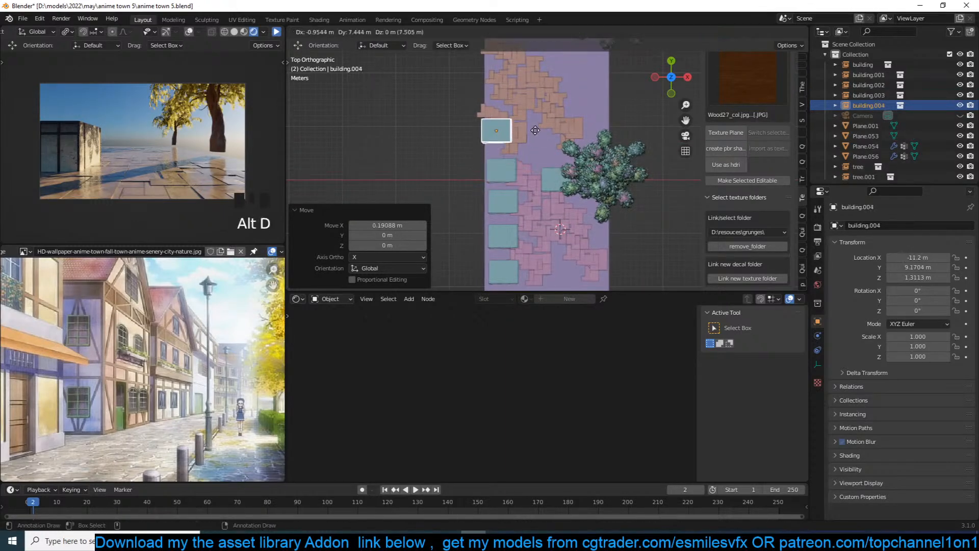
click(540, 140)
key(r)
click(542, 156)
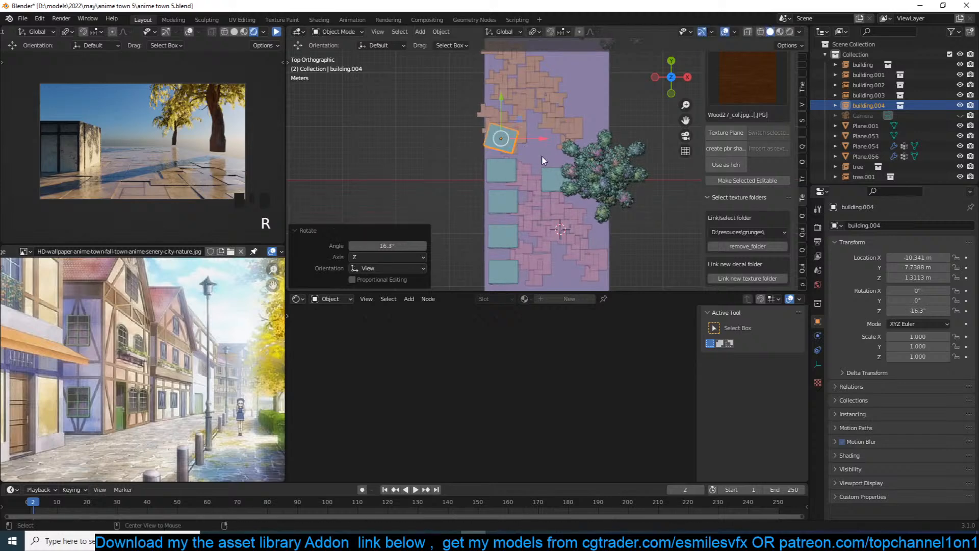
key(g)
click(543, 153)
Add two more linked duplicates curving inward across the street, turned to about -31.7° and -44.5° around Z.
key(alt+d)
click(554, 118)
key(r)
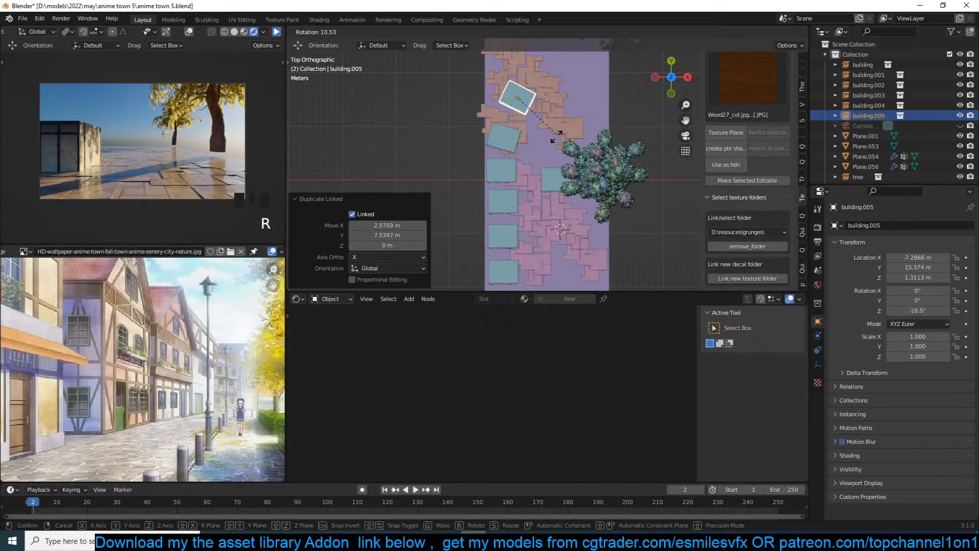
click(554, 121)
key(alt+d)
click(577, 115)
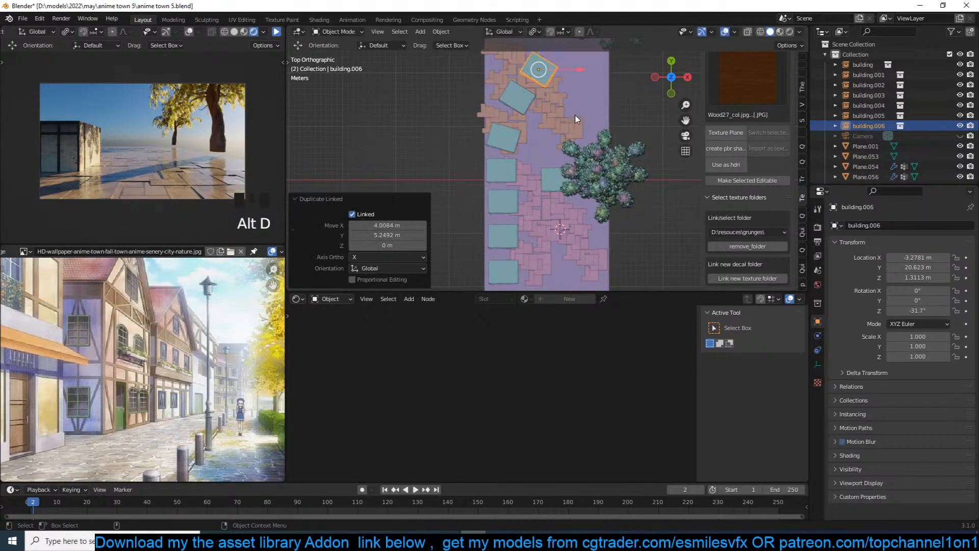
key(r)
click(564, 126)
Place one more linked duplicate at the far end of the curved row, check the camera view and save the file.
shift+middle_drag(563, 126, 559, 160)
key(alt+d)
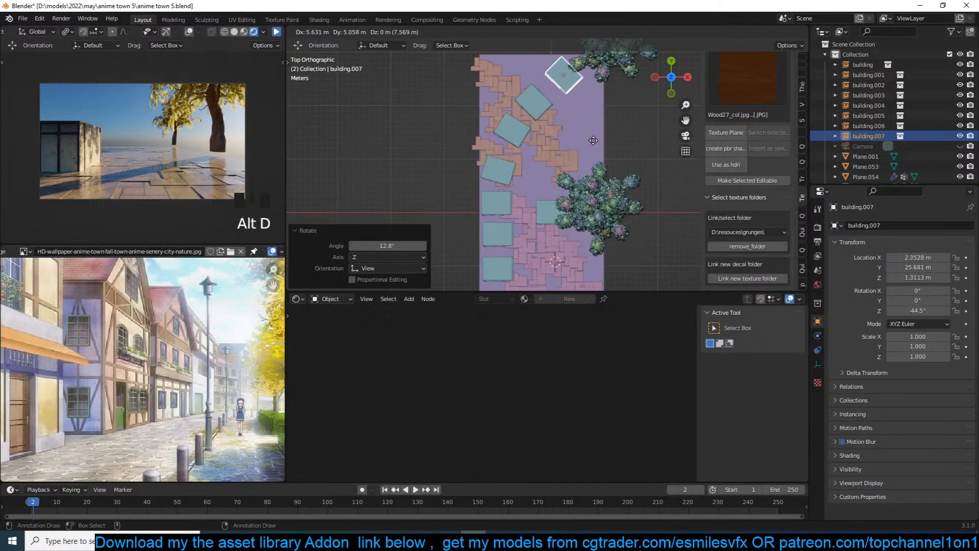
click(592, 145)
key(KP_0)
key(alt+a)
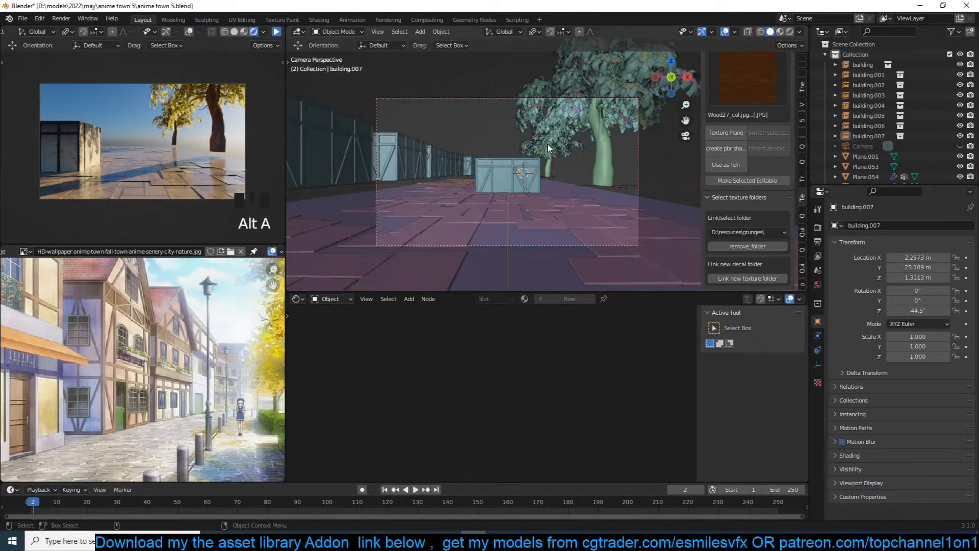
key(ctrl+s)
Select all eight building instances in the row and set the pivot point to Individual Origins.
key(KP_0)
scroll(482, 178, down, 2)
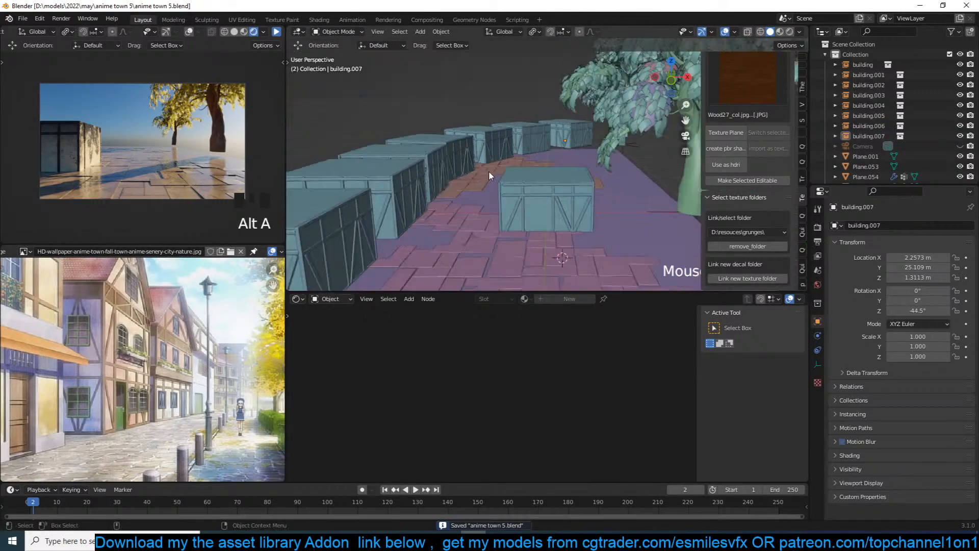
middle_drag(488, 173, 505, 156)
click(536, 145)
shift+click(558, 137)
shift+click(459, 147)
shift+click(417, 177)
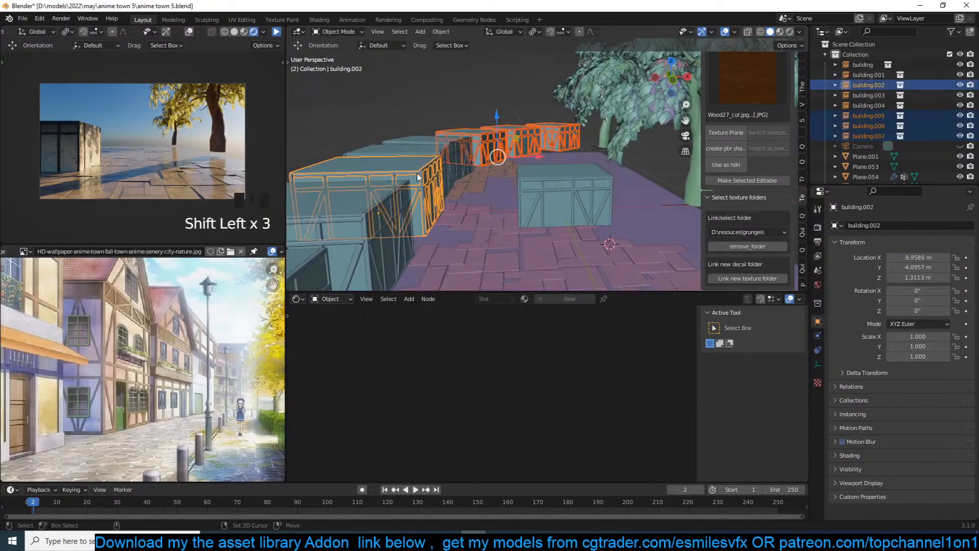
shift+click(434, 149)
shift+click(426, 151)
middle_drag(387, 211, 383, 225)
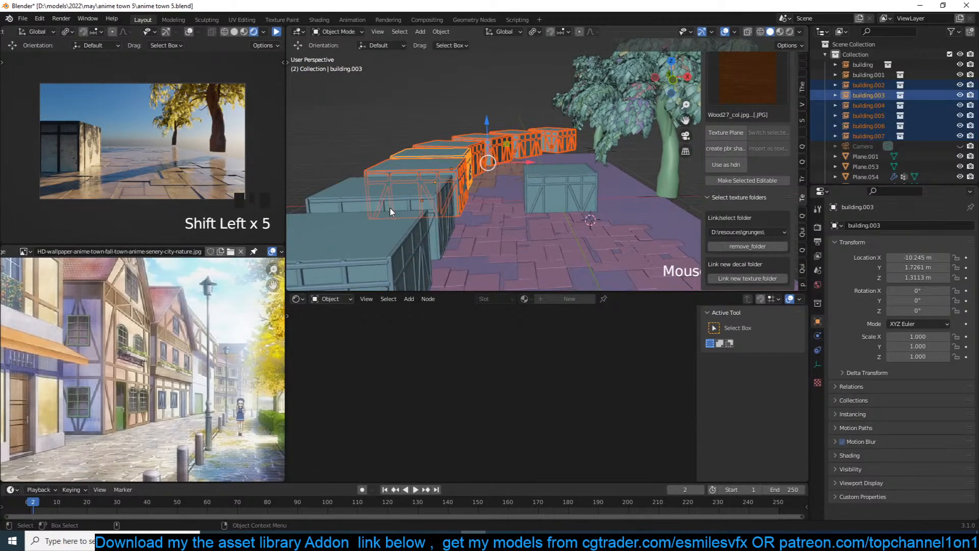
shift+click(388, 193)
shift+click(380, 237)
key(period)
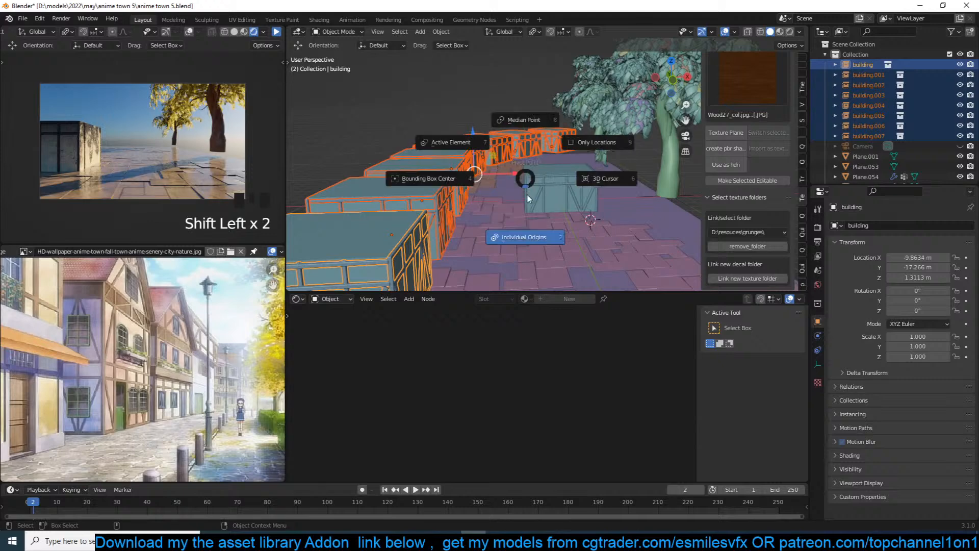
click(527, 202)
Scale the selected building instances to about 1.205, lower them about 1.35 m along Z in camera view, and save.
key(KP_0)
key(s)
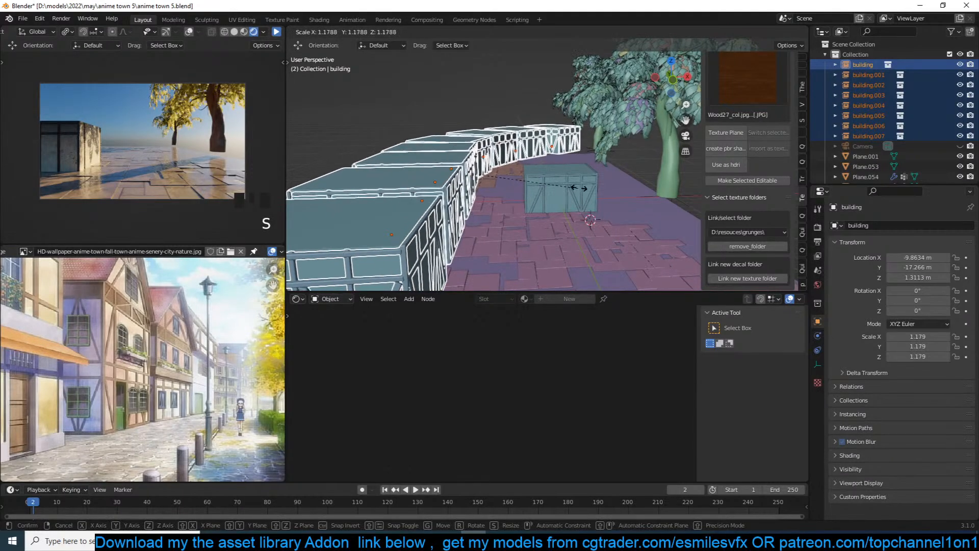
click(582, 191)
key(g)
key(z)
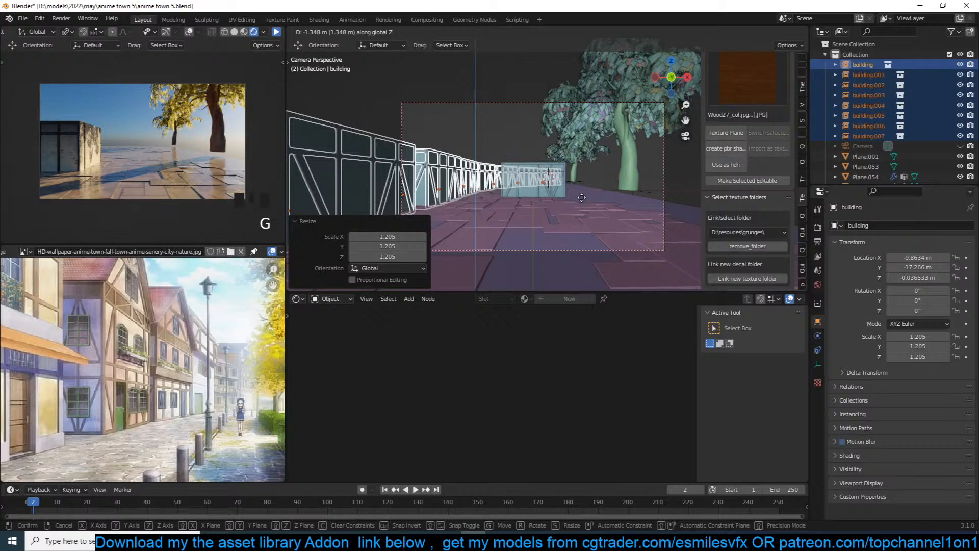
click(582, 197)
key(ctrl+s)
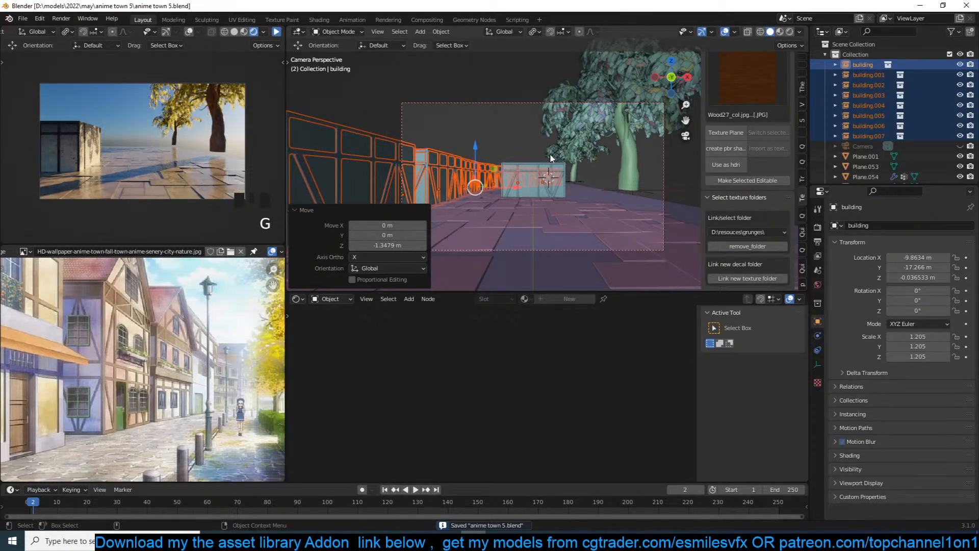
Deselect the buildings and refresh the rendered camera preview to check the row, pausing it again.
click(515, 145)
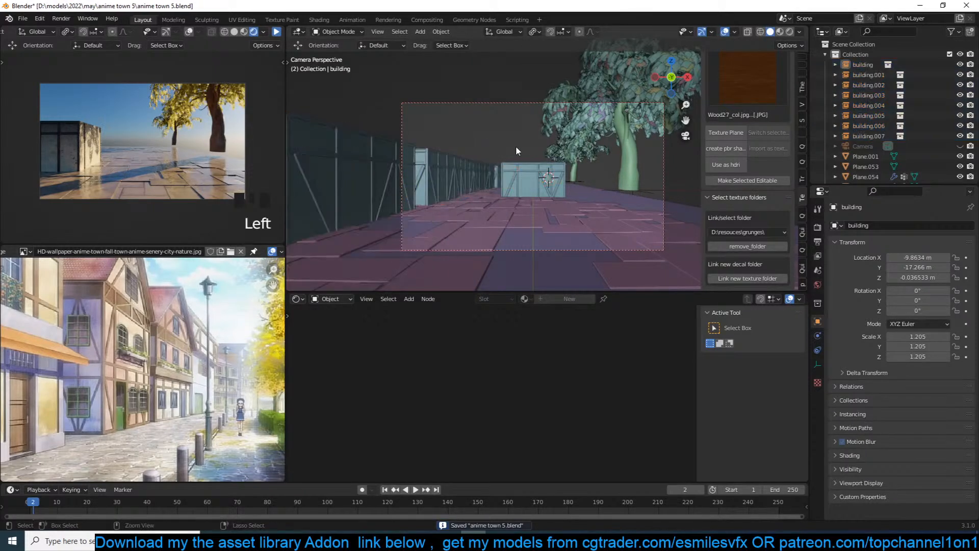
click(276, 33)
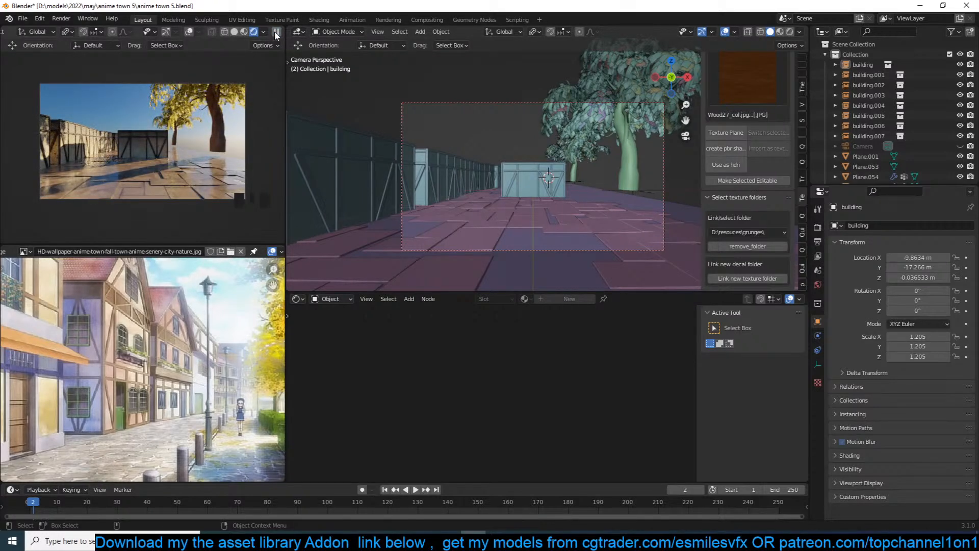
click(276, 32)
Delete the raised paving stones object in the foreground of the street.
click(497, 206)
key(x)
click(498, 206)
Insert a Math Add node between the image texture and Roughness in the ground plane's material, save, and resume the rendered preview.
click(536, 225)
scroll(557, 343, down, 3)
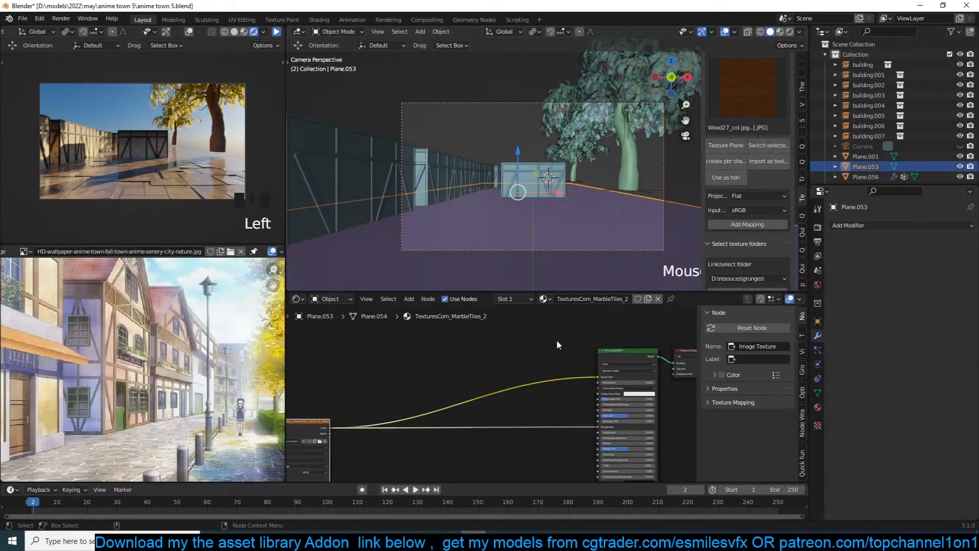
middle_drag(562, 359, 582, 348)
scroll(510, 376, up, 2)
key(shift+a)
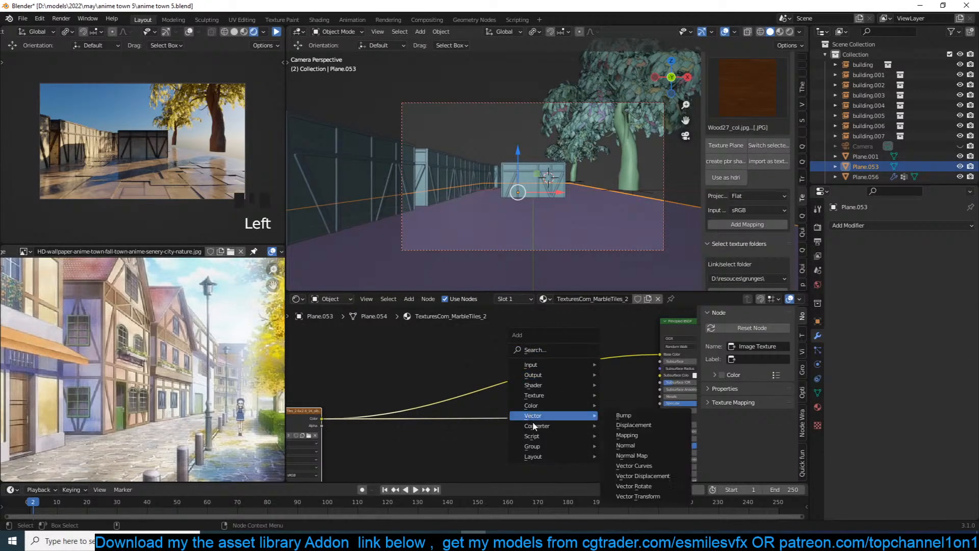
mouse_move(540, 427)
click(623, 363)
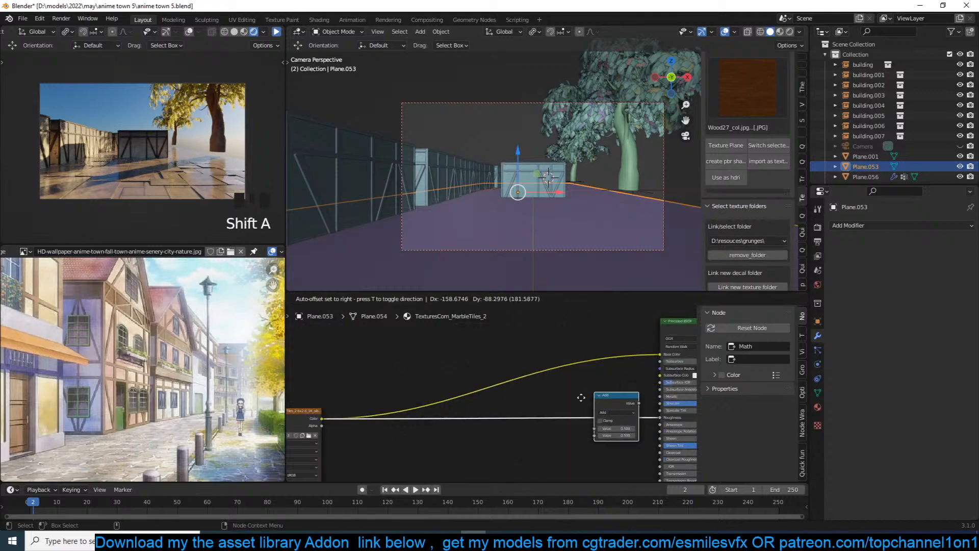
click(571, 415)
key(ctrl+s)
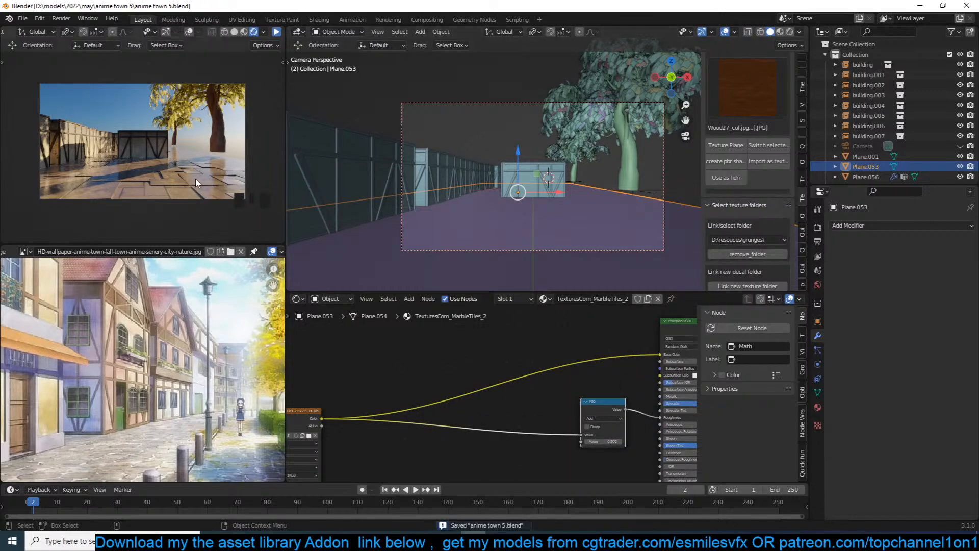
click(276, 33)
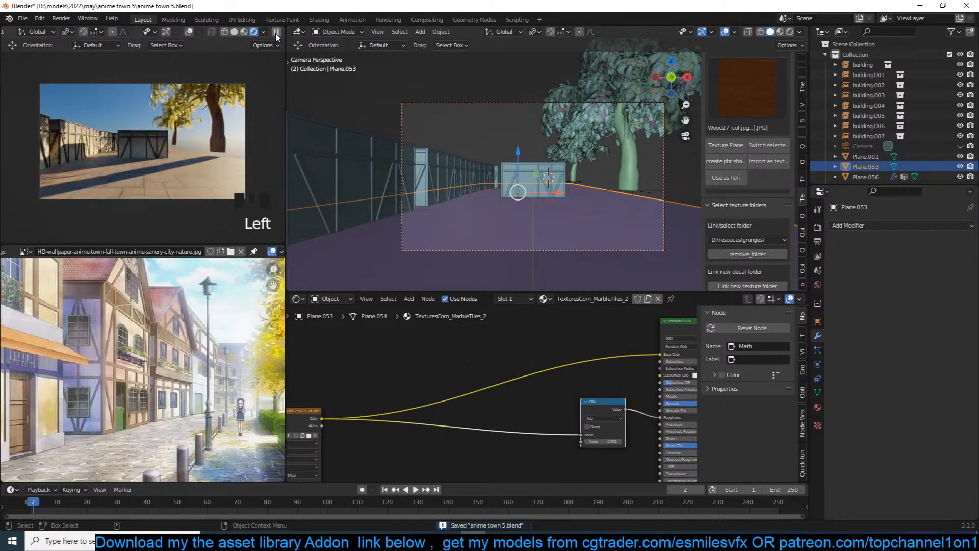
Pause the rendered camera preview and select the separate timber-framed building in front of the row.
click(275, 34)
middle_drag(453, 148, 525, 202)
click(505, 213)
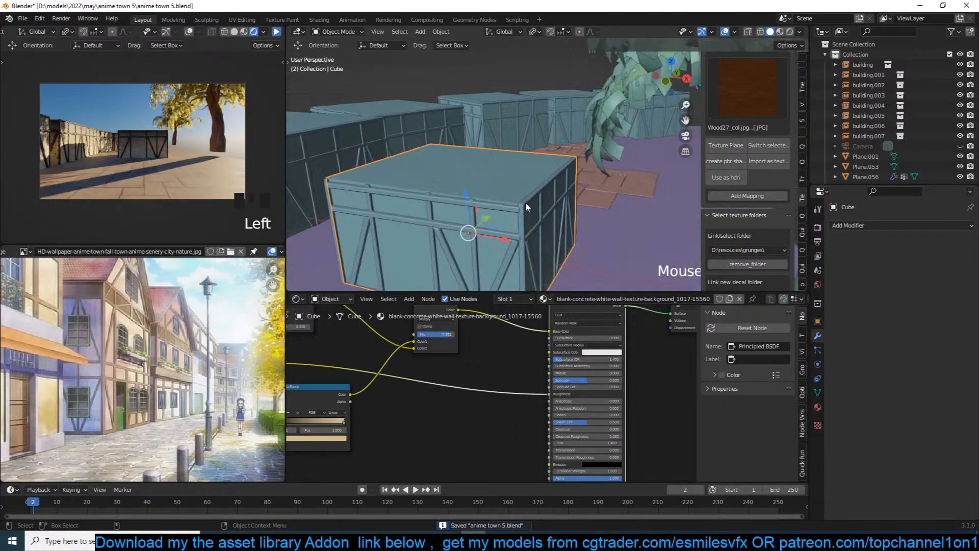
Search all asset library categories for "window" and choose the white two-pane sash window asset.
scroll(785, 97, up, 4)
click(801, 90)
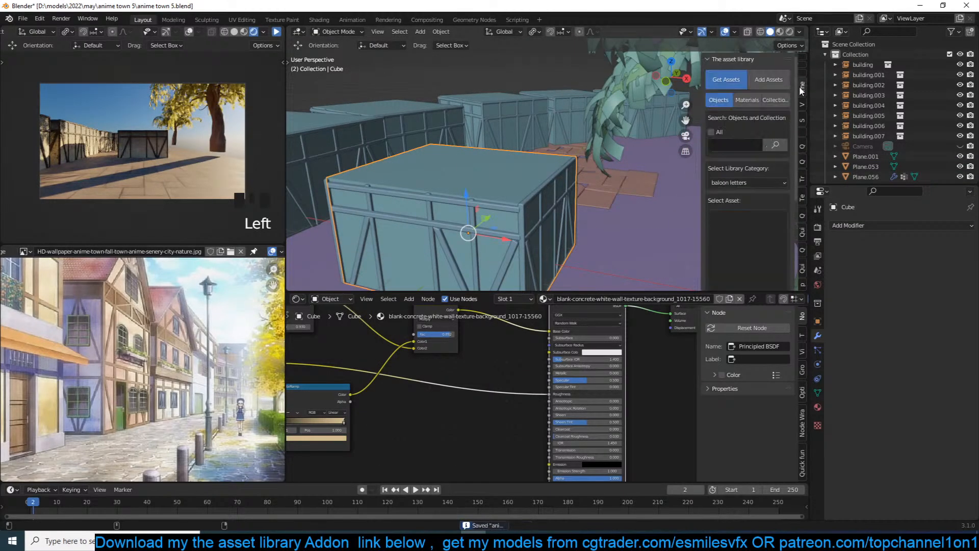
click(712, 132)
click(720, 144)
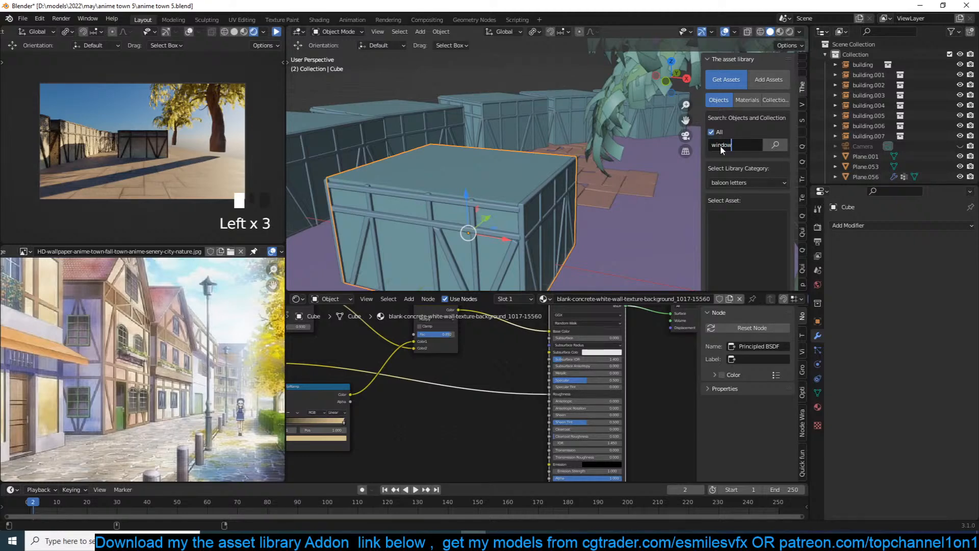
text(window)
key(Return)
click(730, 231)
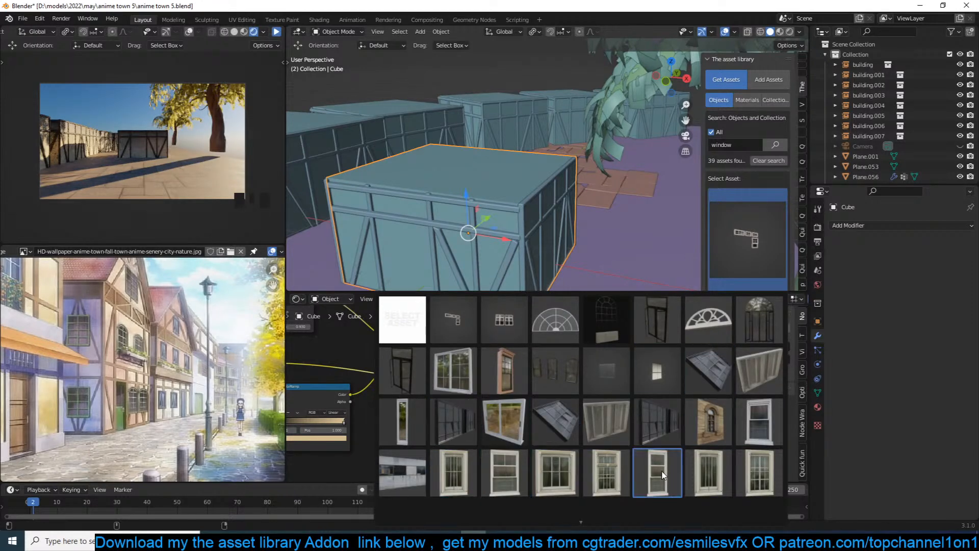
scroll(588, 515, down, 1)
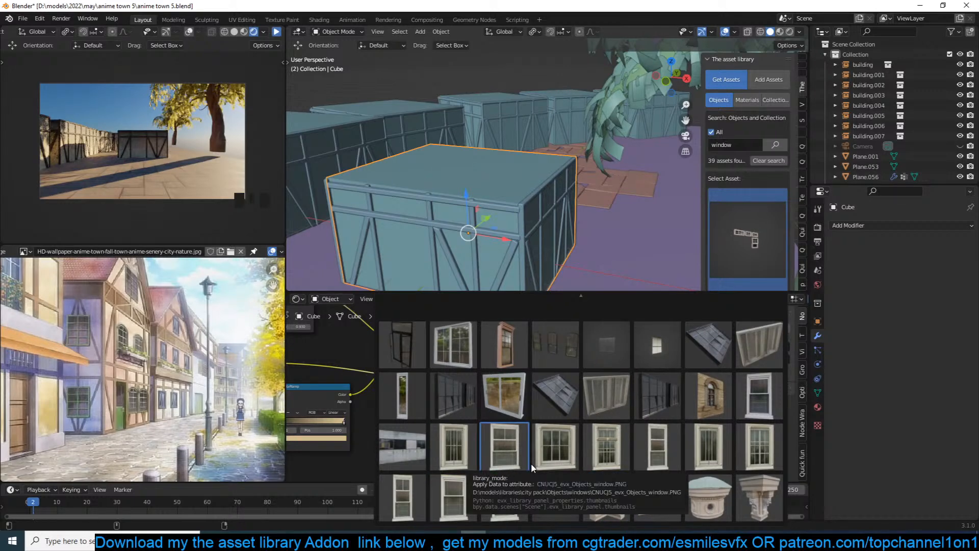
click(756, 386)
Place the 3D cursor on the separate building's front wall and add the chosen window asset there.
key(KP_Decimal)
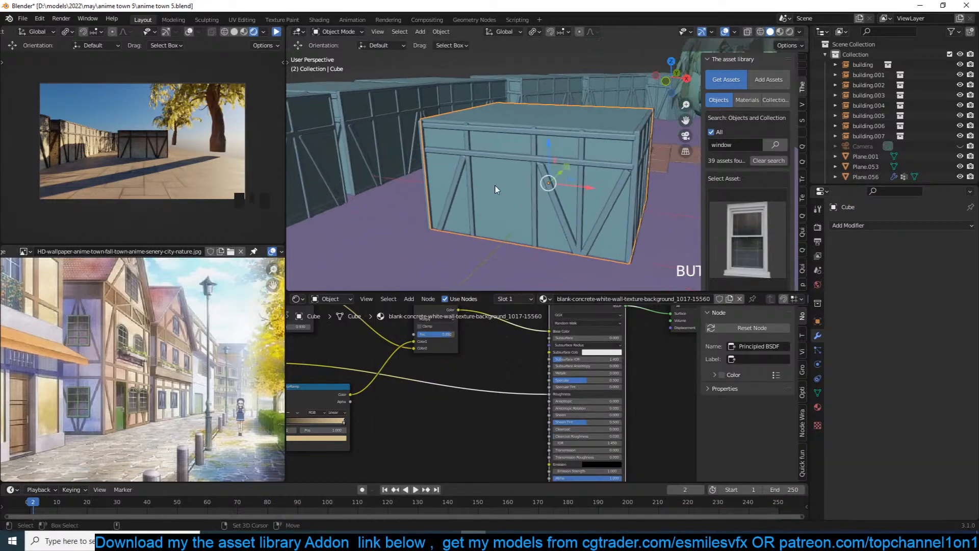
shift+right_click(528, 191)
shift+right_click(528, 191)
middle_drag(658, 229, 618, 203)
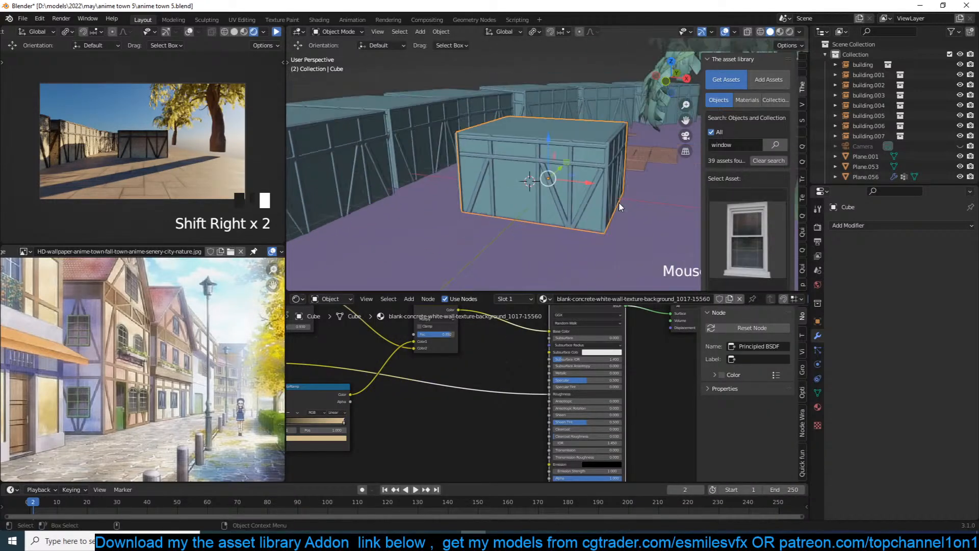
scroll(729, 261, down, 3)
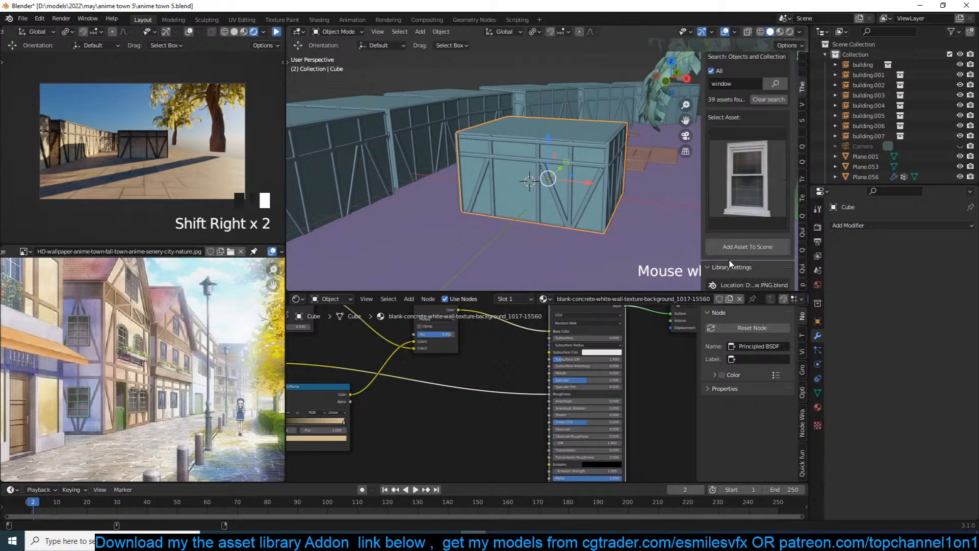
click(755, 247)
Scale the new window to about 0.681 and show the main viewport in material preview shading.
key(s)
click(582, 179)
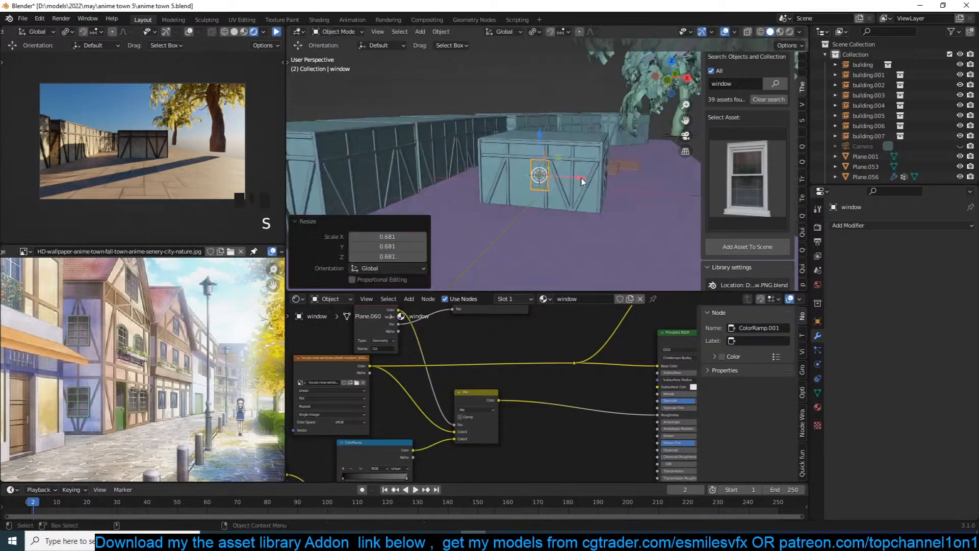
key(KP_Decimal)
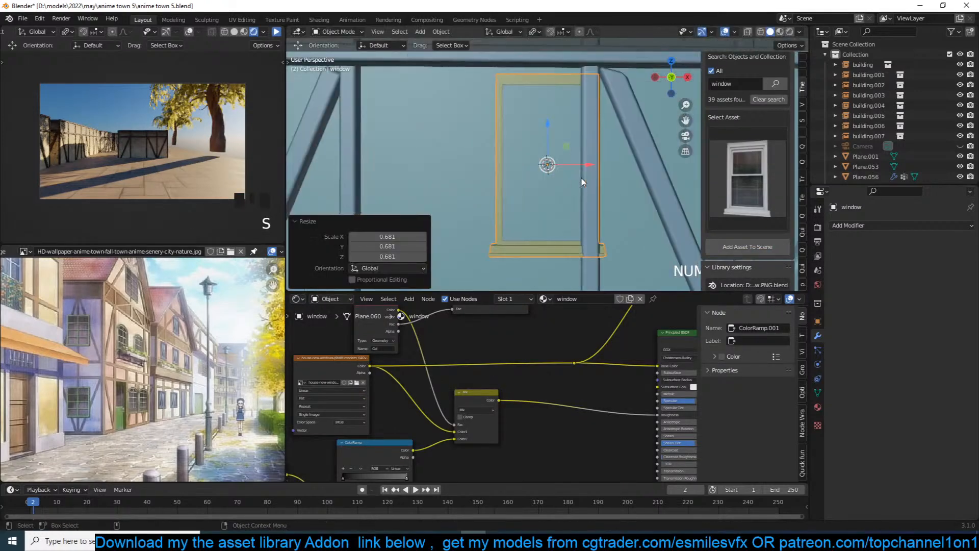
click(781, 32)
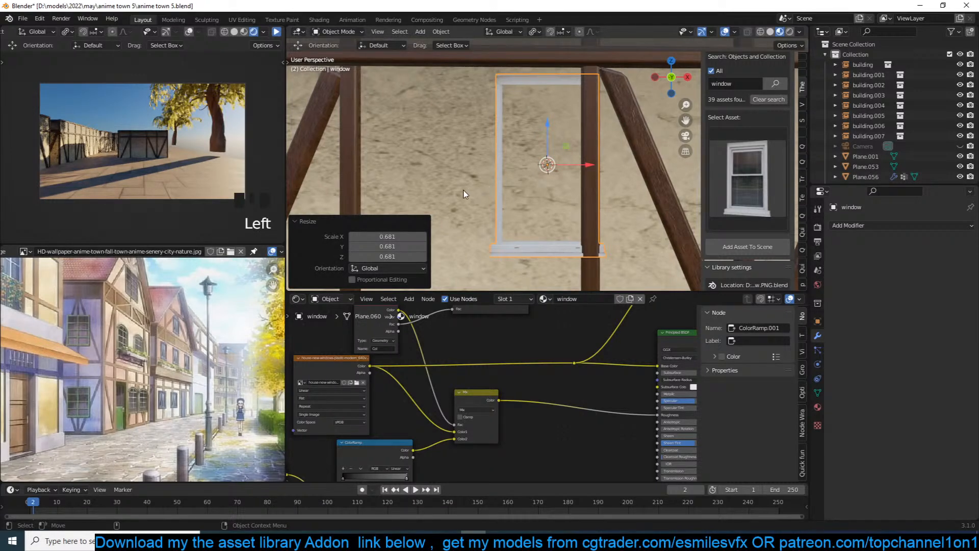
Move the window about 0.061 m out of the wall along negative Y and shift it along X clear of the vertical beam.
middle_drag(463, 194, 590, 163)
key(g)
click(567, 152)
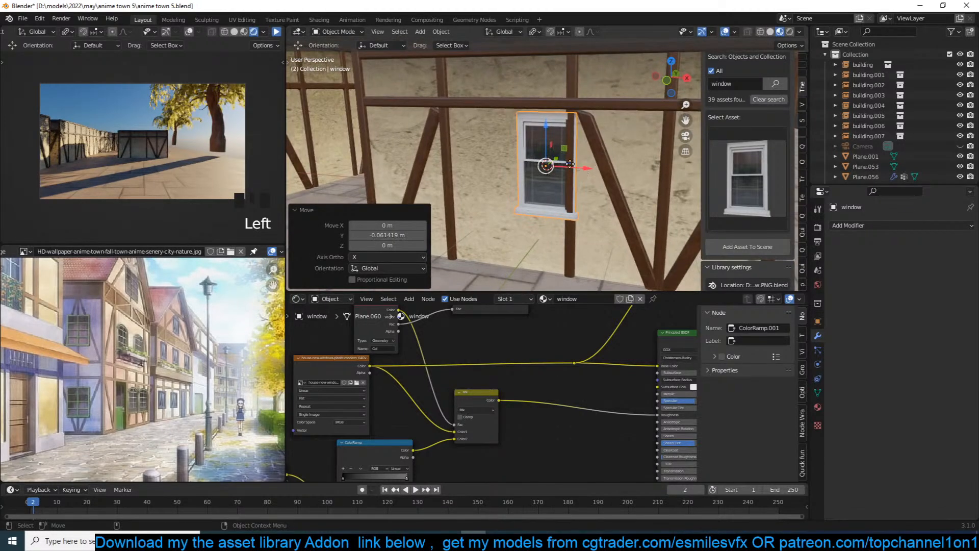
drag(569, 163, 533, 163)
Widen the window to about 1.24 along X.
middle_drag(533, 163, 553, 175)
scroll(582, 145, up, 2)
key(s)
key(x)
click(569, 148)
Select the upper sash and lower glass faces of the window mesh, and invert the selection to get the outer frame.
scroll(552, 175, down, 4)
scroll(550, 181, up, 6)
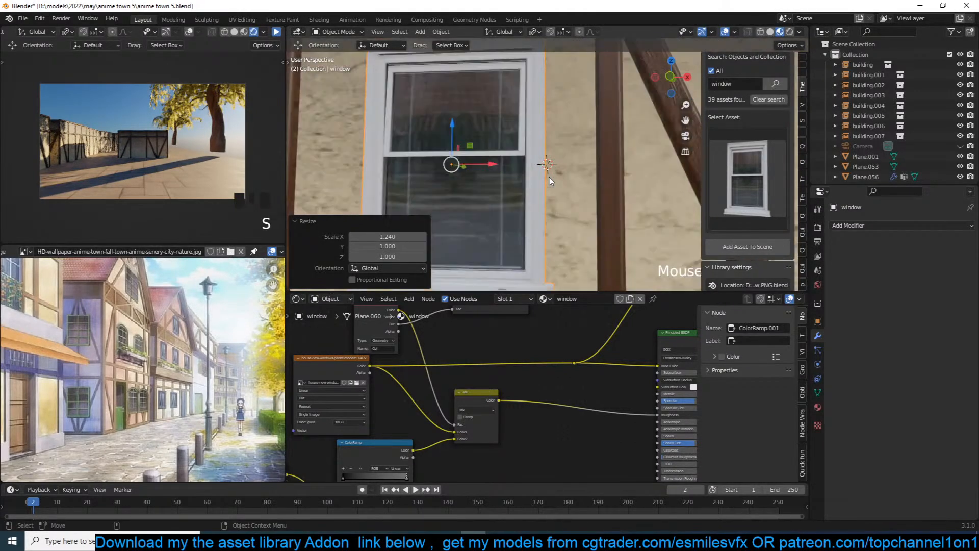
key(Tab)
key(Tab)
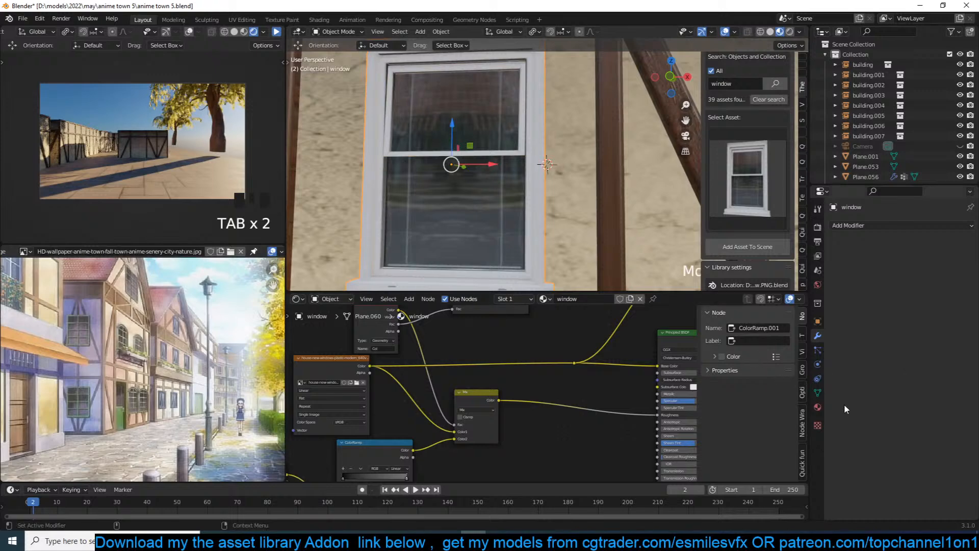
click(817, 407)
key(Tab)
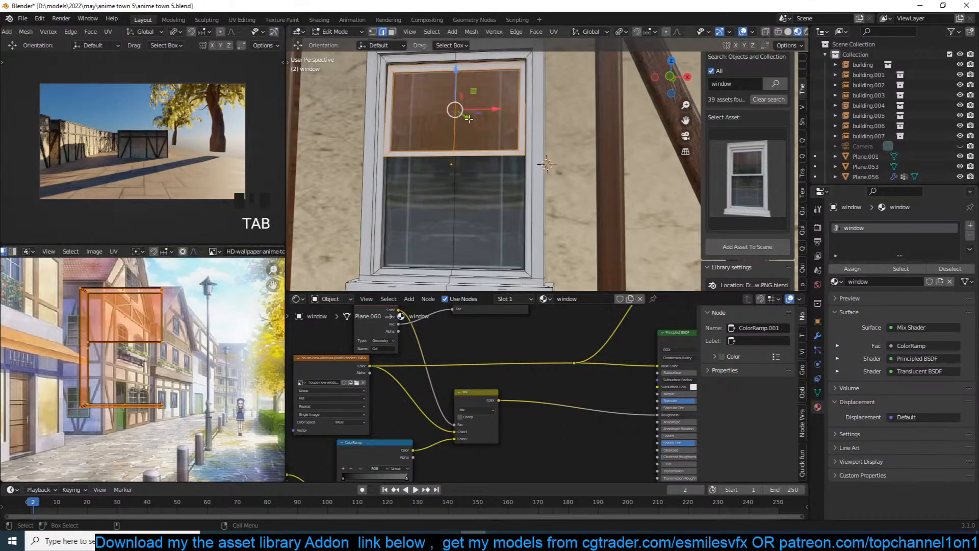
key(3)
shift+click(443, 208)
shift+click(478, 204)
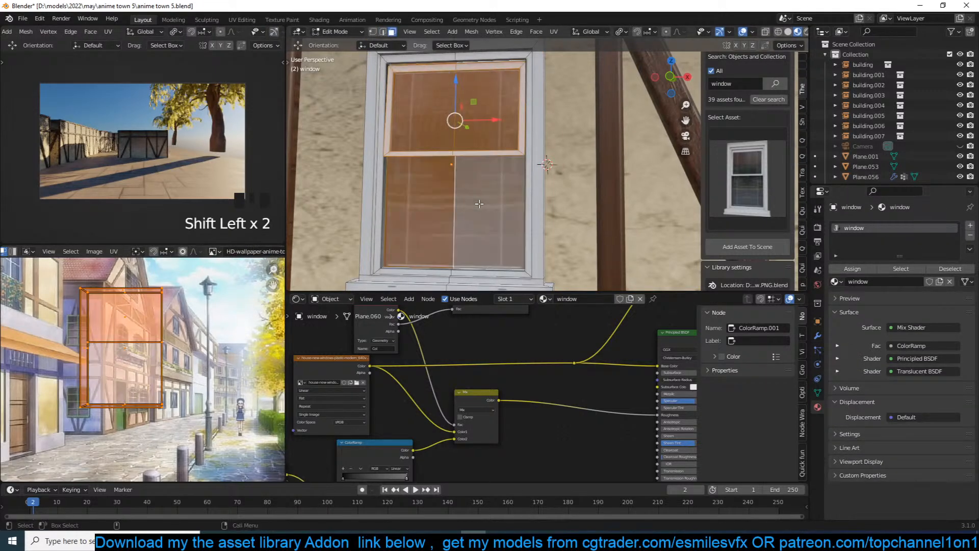
key(ctrl+i)
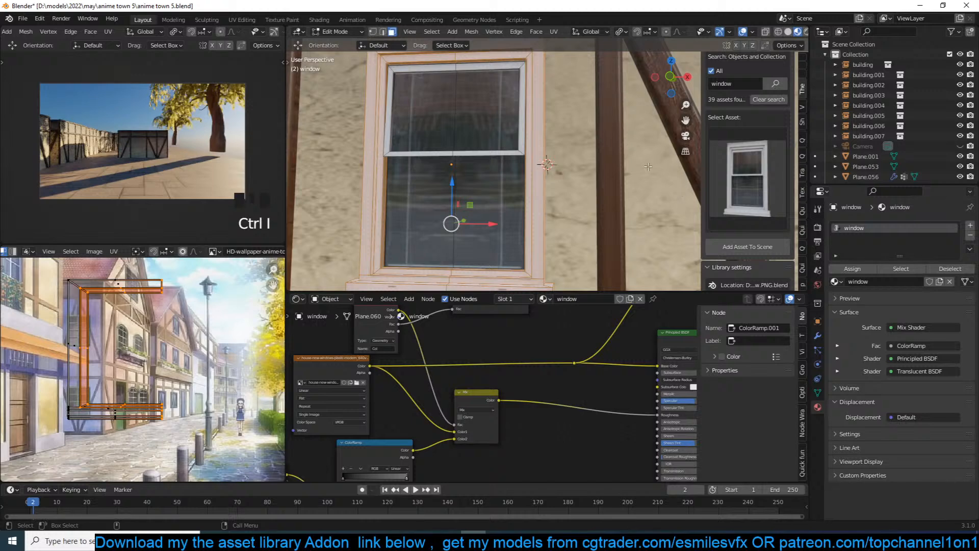
Add a second material slot with Wood27_col to the window and assign it to the selected frame faces.
click(970, 225)
click(835, 298)
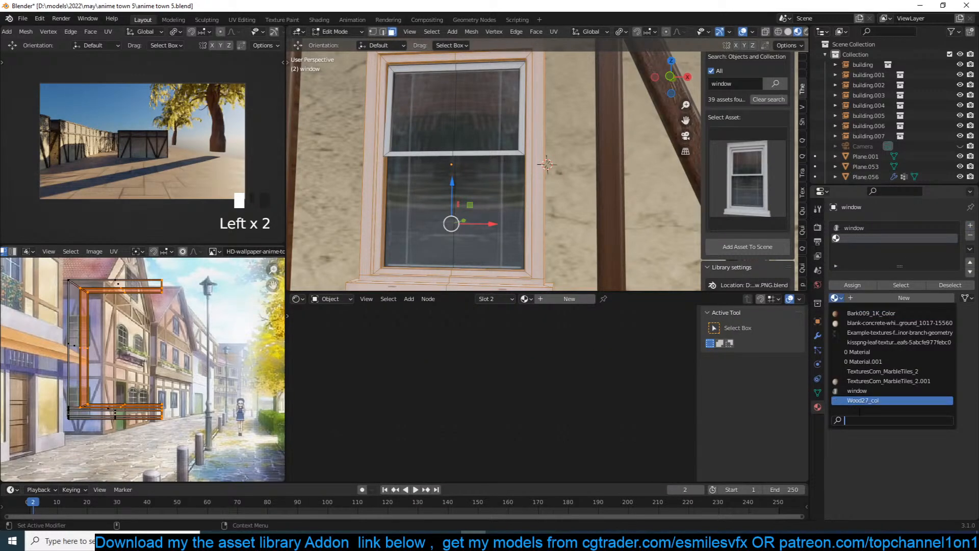
text(w)
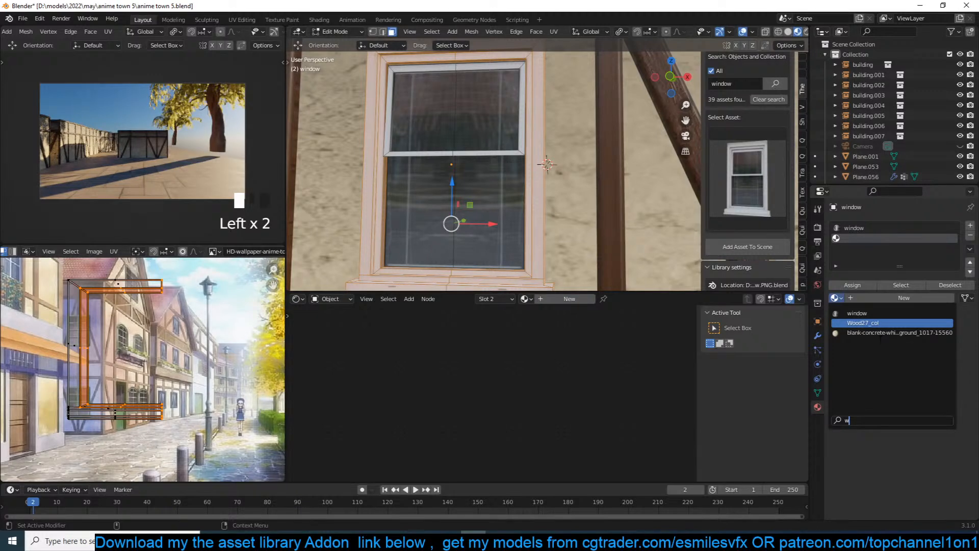
key(Tab)
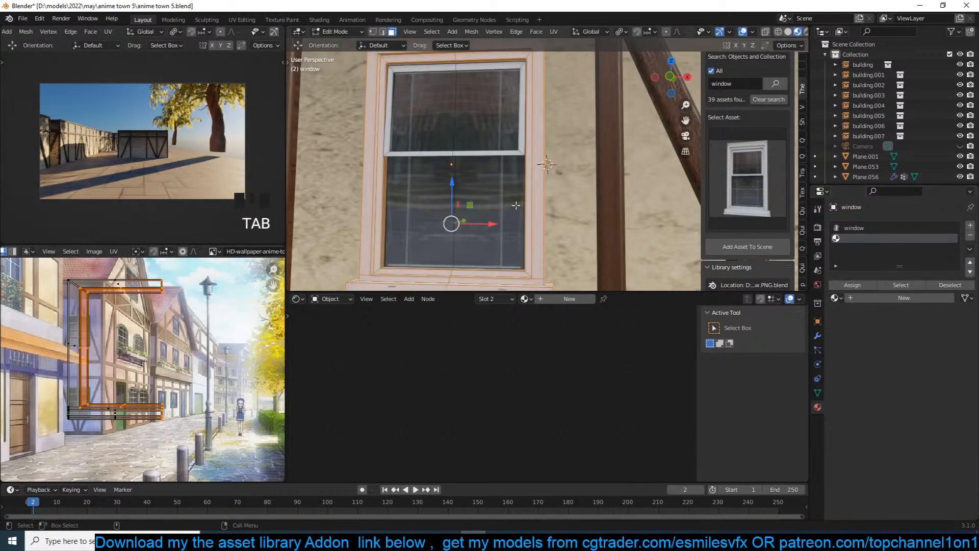
double_click(827, 269)
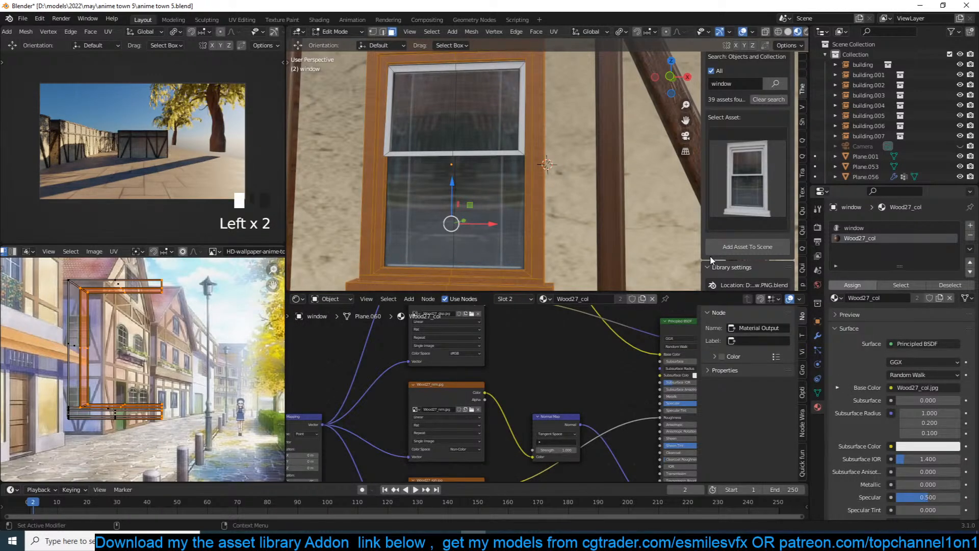
Assign the Wood27_col material to the upper sash's white border faces, leave mesh editing, and deselect the window.
middle_drag(683, 225, 525, 149)
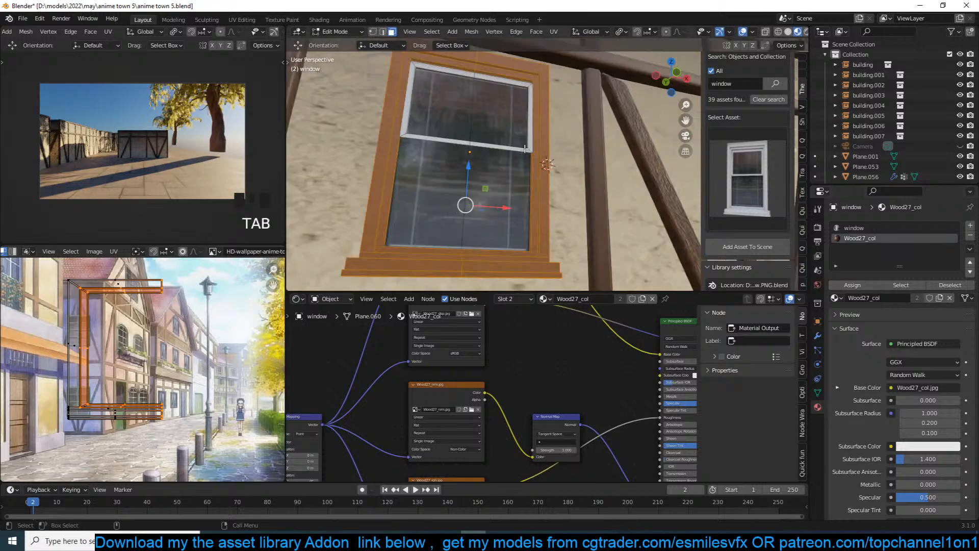
click(525, 148)
alt+click(529, 149)
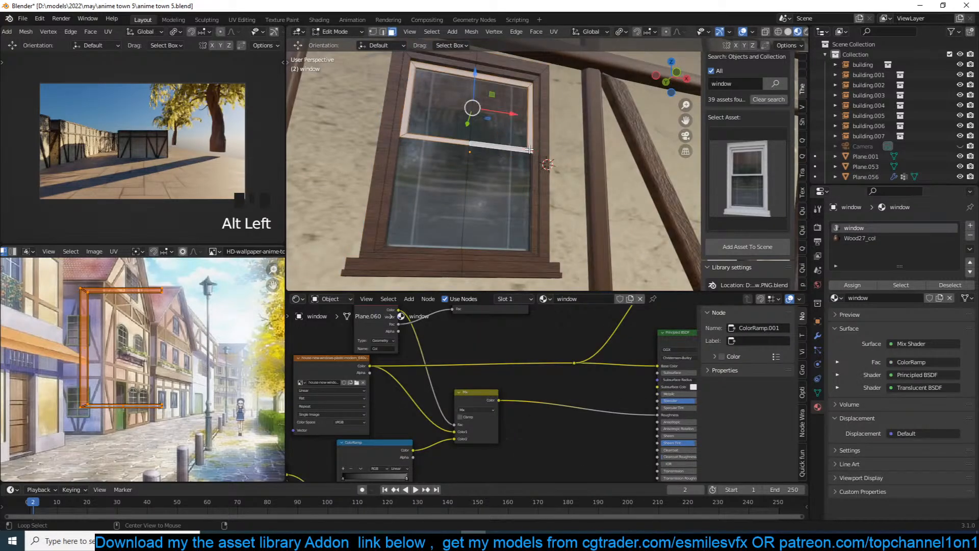
click(862, 238)
click(852, 285)
key(Tab)
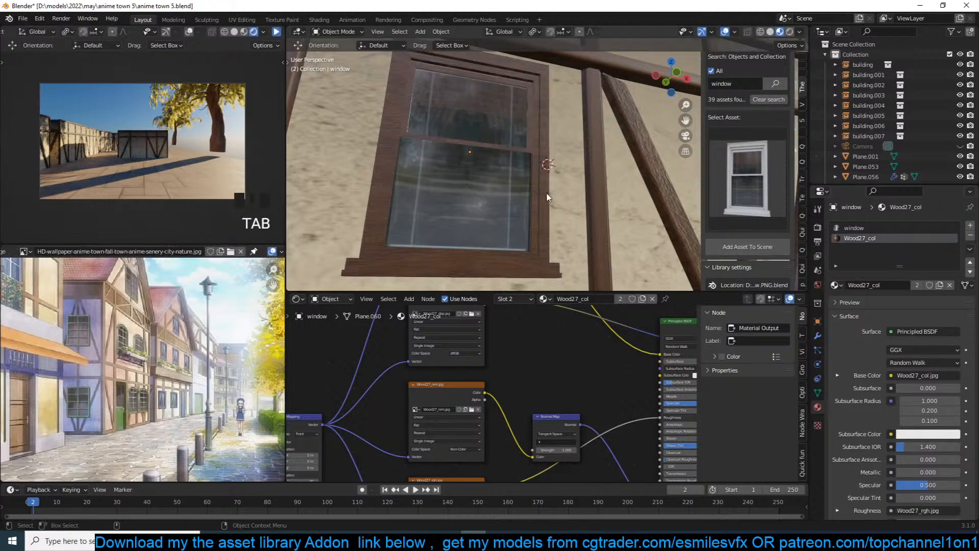
click(546, 196)
key(alt+a)
Adjust the wood-framed window's overall scale between the wall timbers and deselect it.
scroll(518, 248, down, 5)
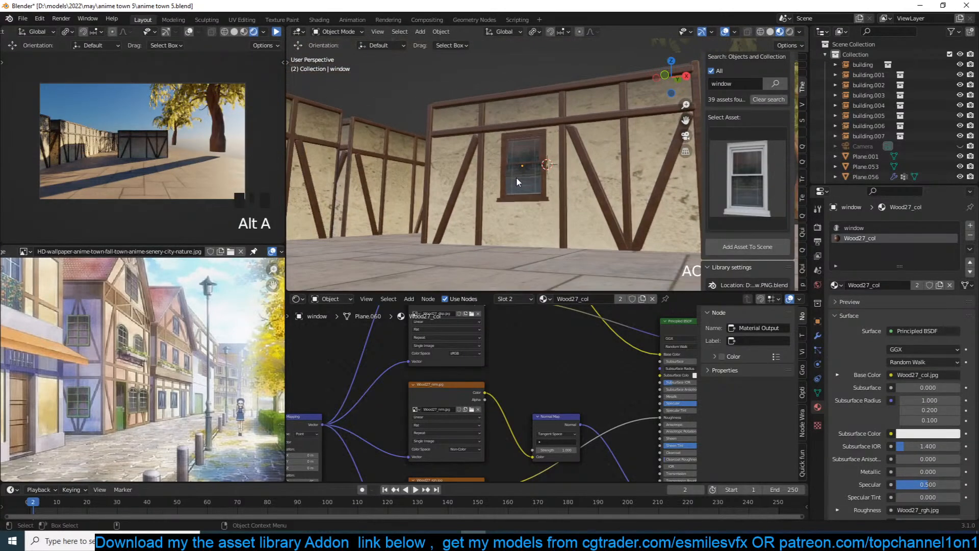
scroll(518, 176, up, 4)
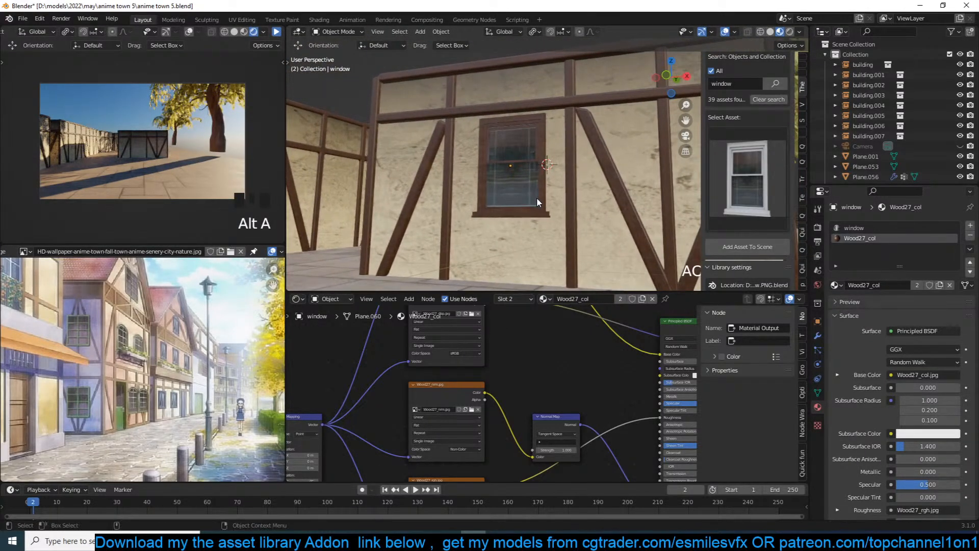
middle_drag(538, 196, 612, 192)
click(544, 183)
key(s)
click(546, 187)
key(alt+a)
Reposition the window along Z and fine-tune its placement on the wall, deselect it, and save the file.
click(525, 156)
key(g)
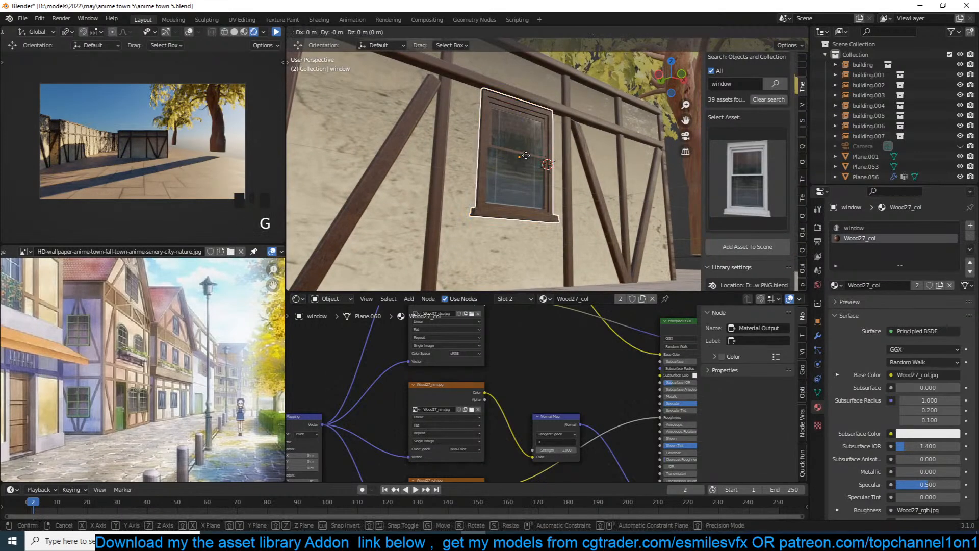
key(z)
click(525, 164)
middle_drag(526, 164, 490, 163)
drag(525, 168, 518, 164)
key(alt+a)
key(ctrl+s)
Duplicate the vertical side strip of the window's upper sash and move the copy about 0.303 m along negative X.
scroll(546, 194, down, 3)
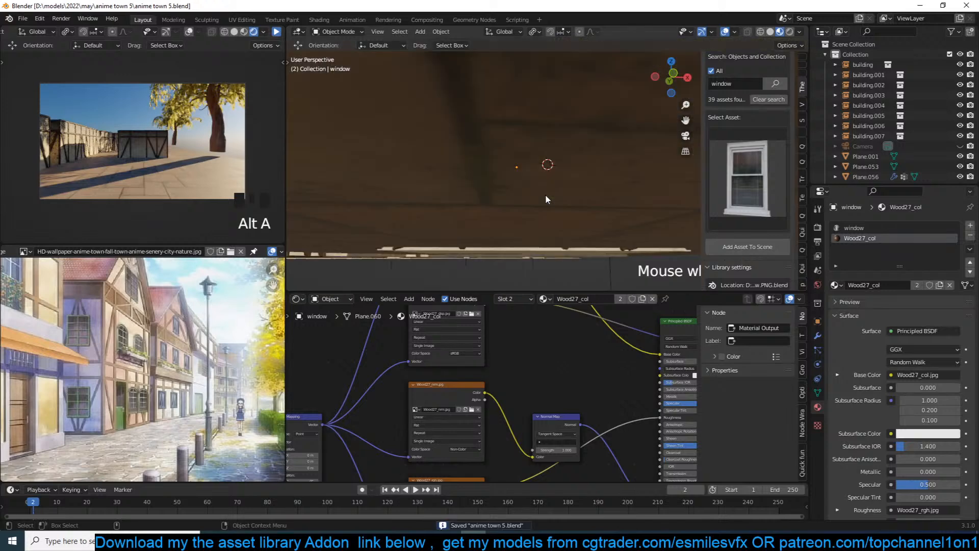
shift+middle_drag(578, 179, 553, 187)
click(514, 183)
scroll(553, 187, up, 1)
key(Tab)
scroll(553, 187, up, 4)
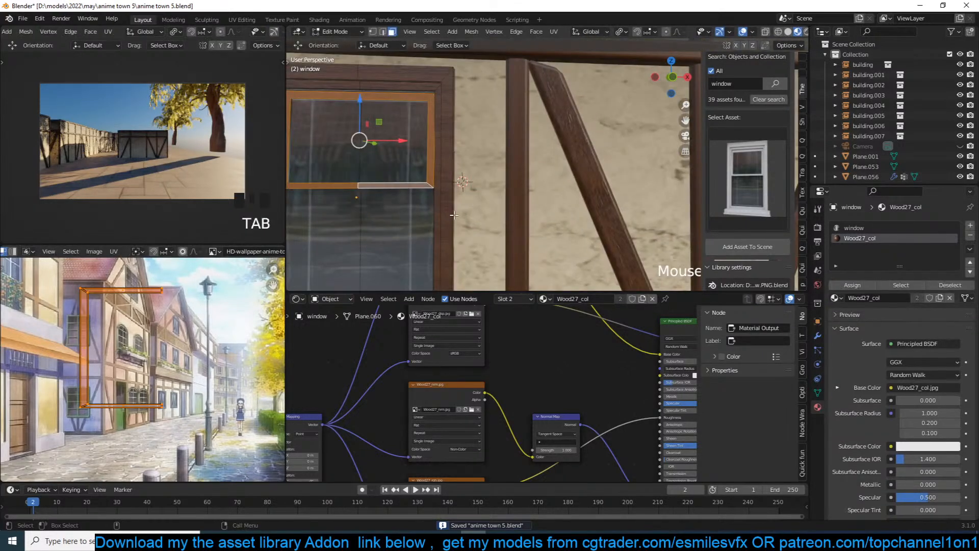
alt+click(434, 212)
alt+click(437, 162)
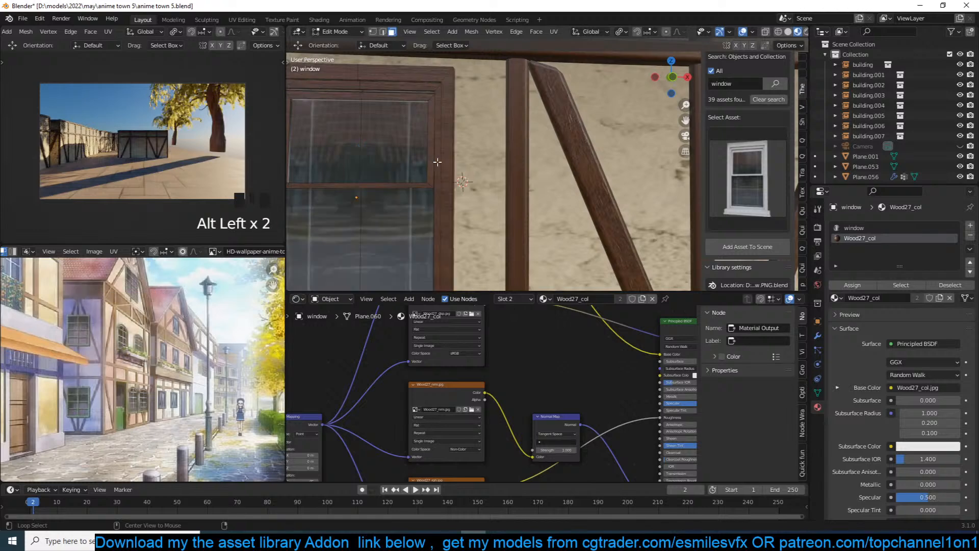
alt+click(433, 184)
alt+click(428, 149)
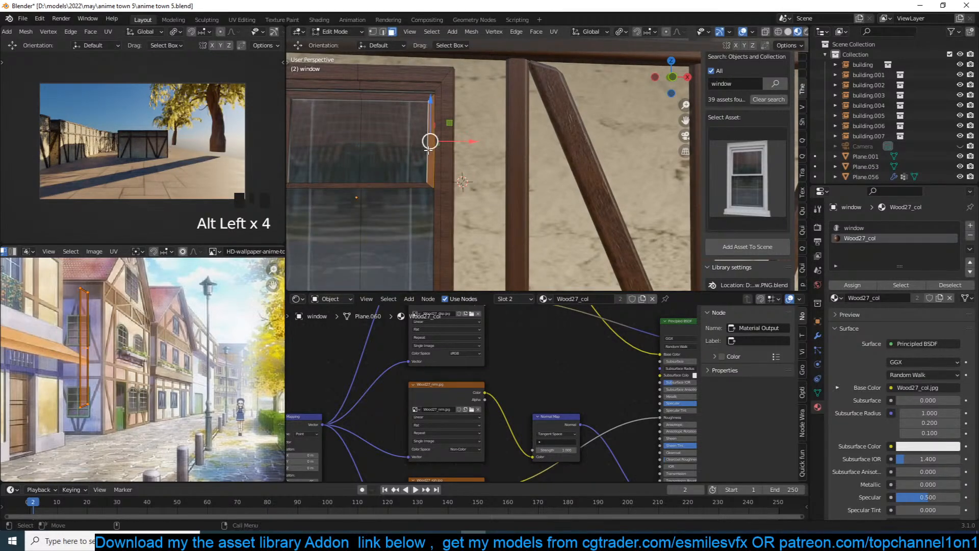
key(shift+d)
click(392, 153)
Stretch the duplicated strip to about 1.973 along Z and lower it about 0.329 m across both panes.
key(s)
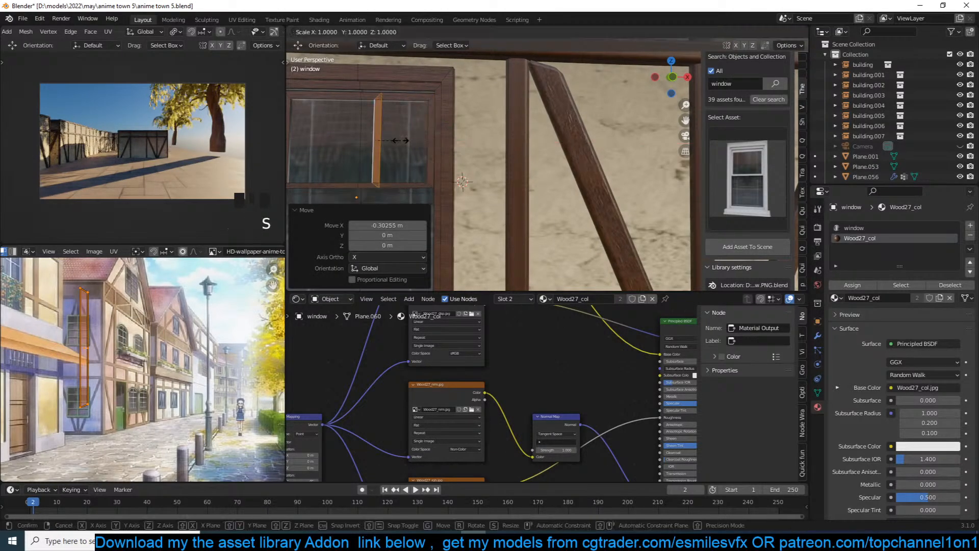
key(z)
scroll(421, 134, down, 3)
click(433, 162)
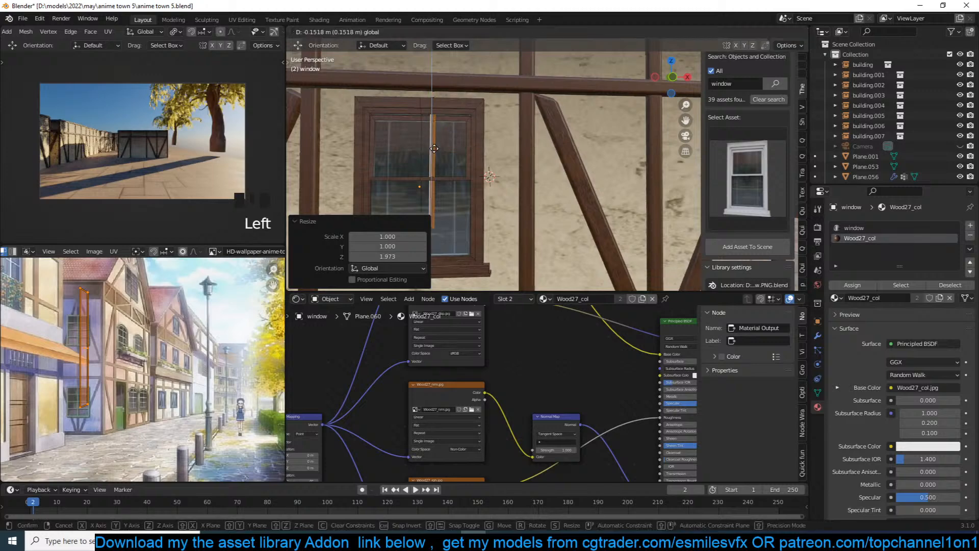
Deepen the duplicated vertical strip by scaling it to about 1.361 along Y.
middle_drag(433, 162, 490, 162)
key(s)
key(x)
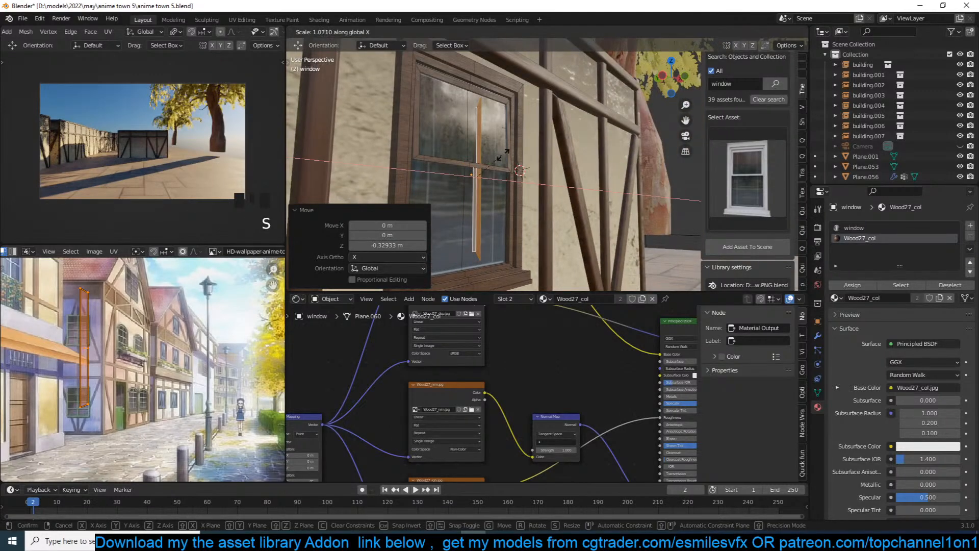
key(y)
click(494, 154)
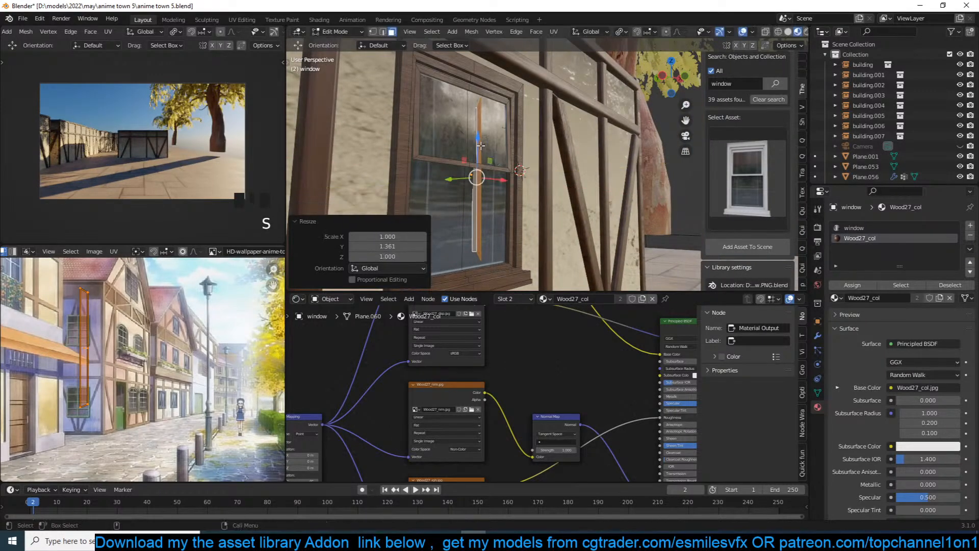
Reposition the vertical strip along Z and rescale it along Z to fit across both window panes.
key(g)
key(z)
click(482, 143)
key(s)
key(z)
click(502, 126)
key(Tab)
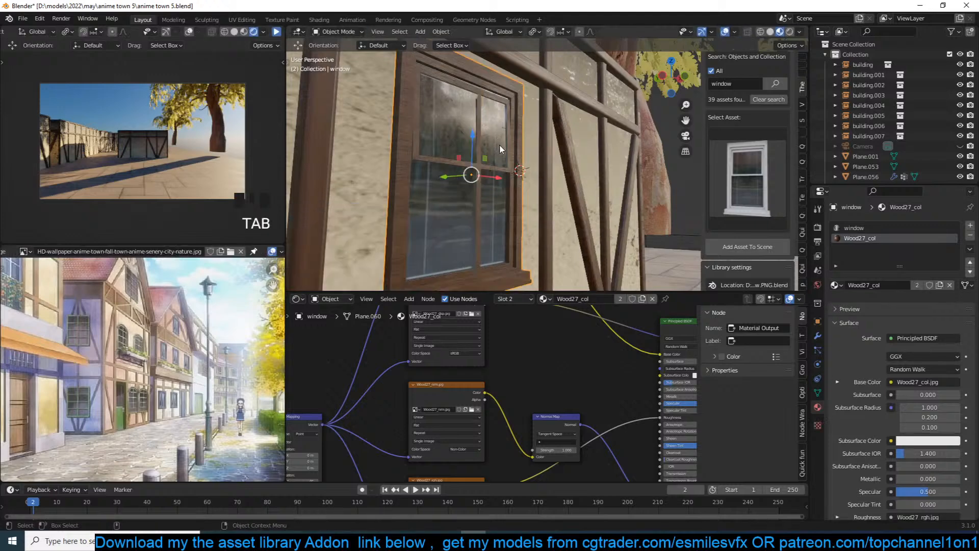
Shift the vertical strip about 0.075 m along negative X and fine-tune its depth in the window frame.
middle_drag(500, 145, 436, 143)
drag(457, 193, 445, 193)
middle_drag(444, 193, 515, 197)
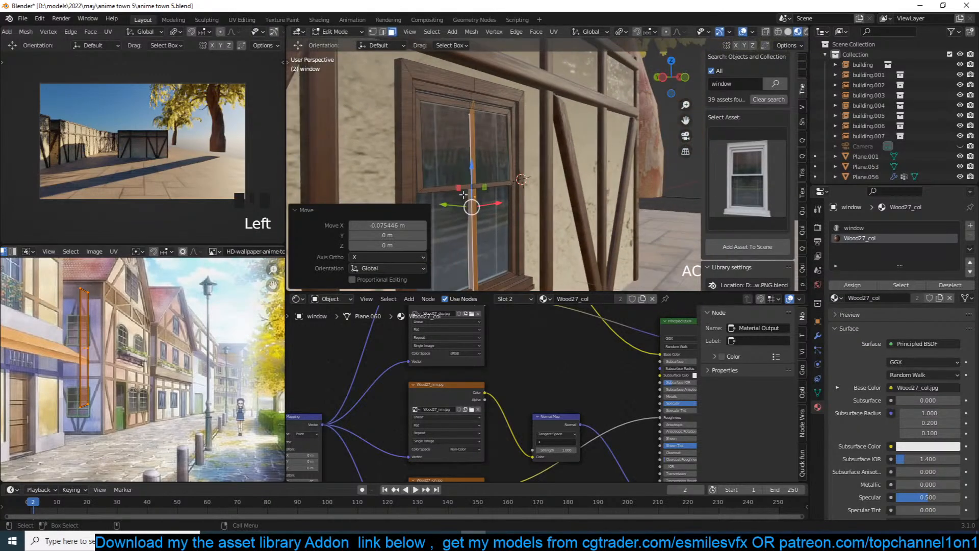
drag(455, 206, 451, 204)
Duplicate the vertical strip in place and rotate the copy 90° about Y to form a horizontal bar.
key(shift+d)
key(r)
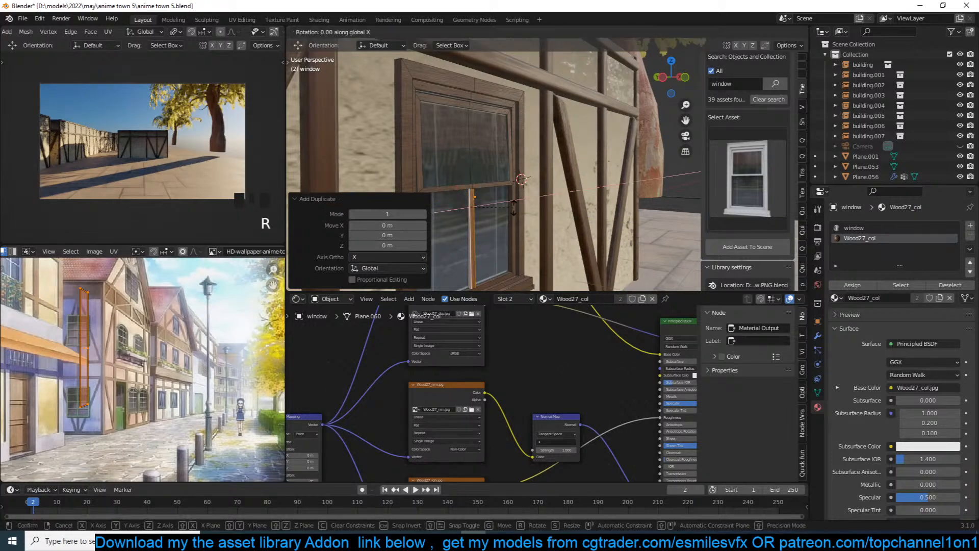
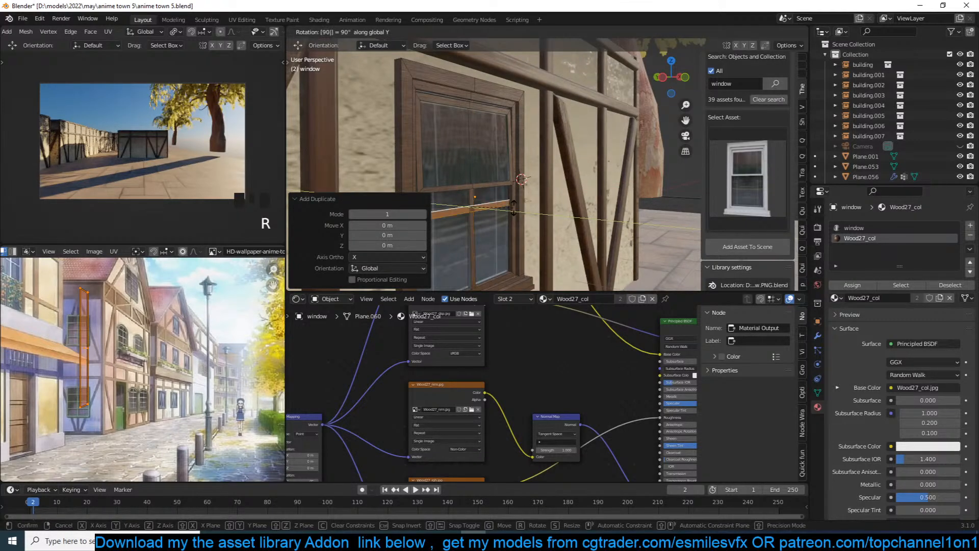
click(513, 204)
Duplicate the horizontal bar down across the lower pane, deselect everything, and save the file.
key(shift+d)
key(z)
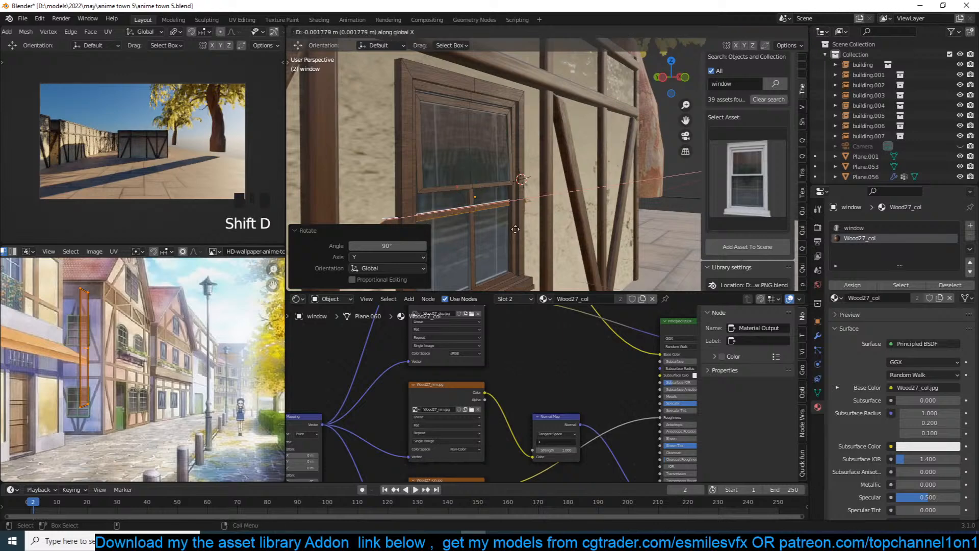
click(515, 255)
key(Tab)
middle_drag(515, 254, 463, 213)
key(Tab)
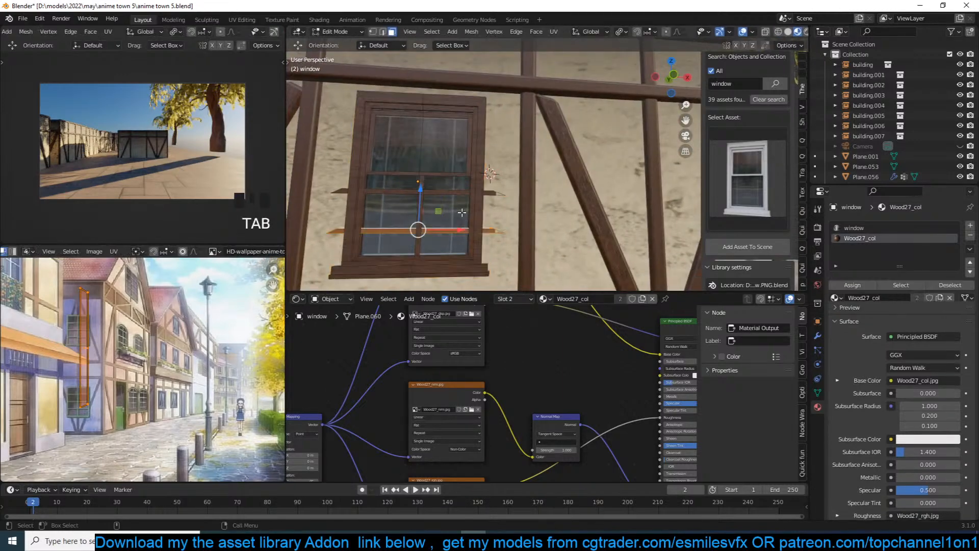
key(Tab)
scroll(520, 215, down, 3)
scroll(522, 215, down, 4)
key(alt+a)
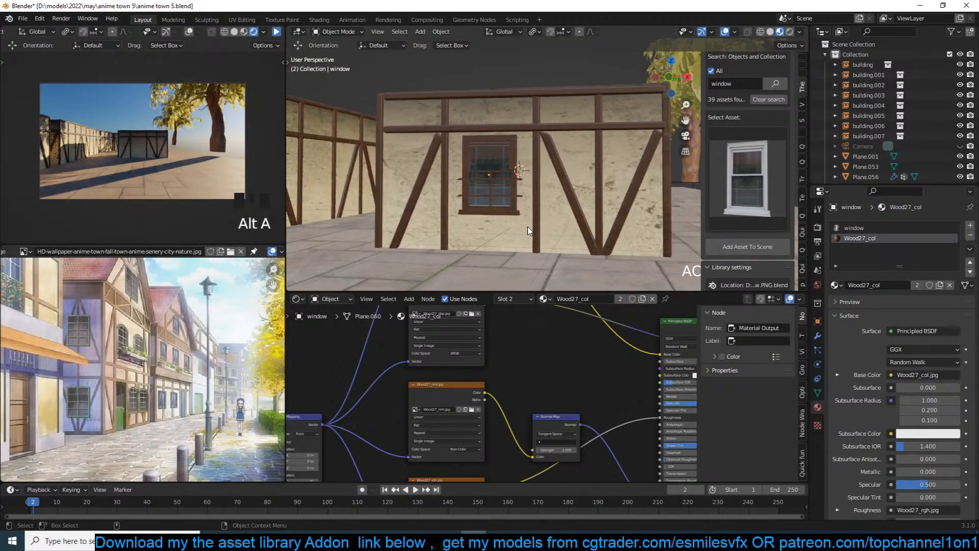
key(ctrl+s)
Select both horizontal window bars with their linked geometry and scale them to 0.784 along X.
click(525, 196)
scroll(530, 199, up, 3)
key(Tab)
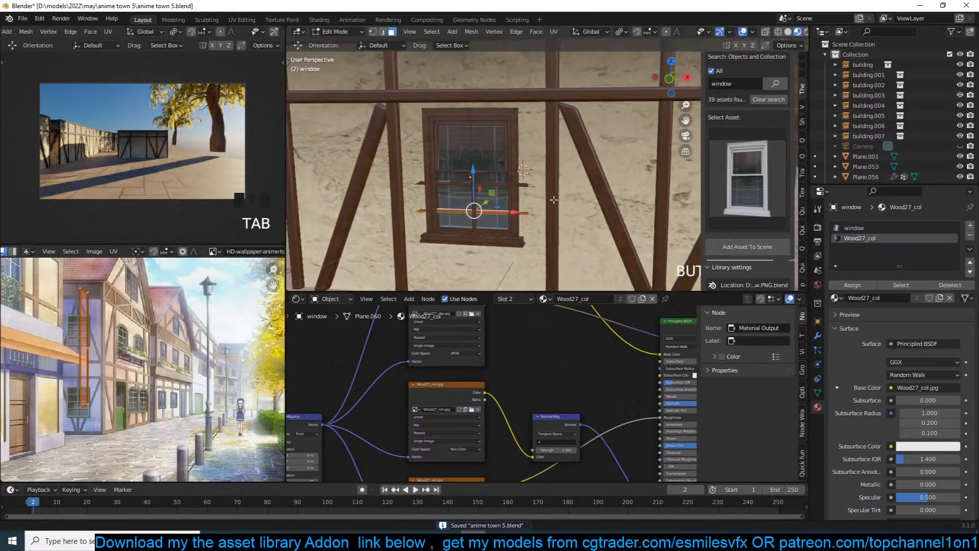
scroll(532, 192, up, 2)
shift+click(527, 191)
key(ctrl+l)
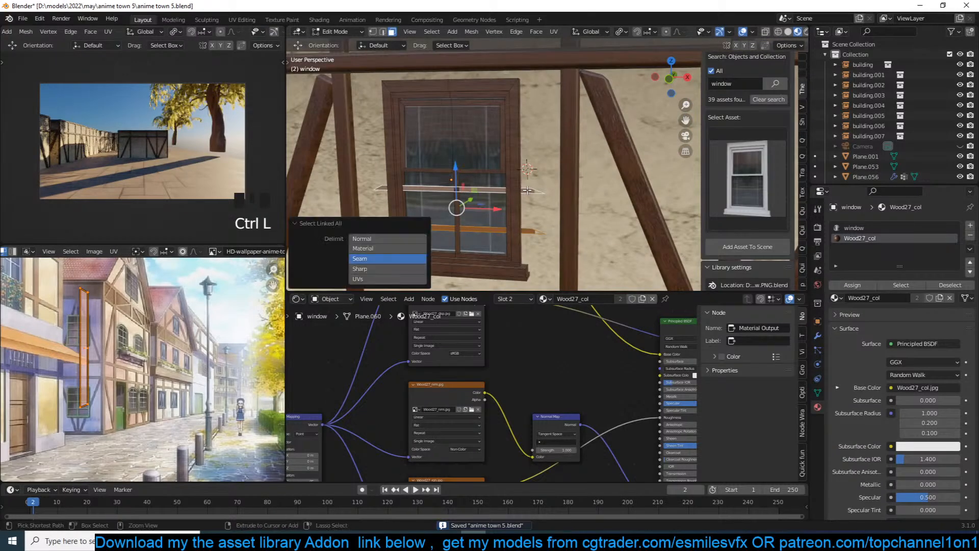
key(s)
click(565, 188)
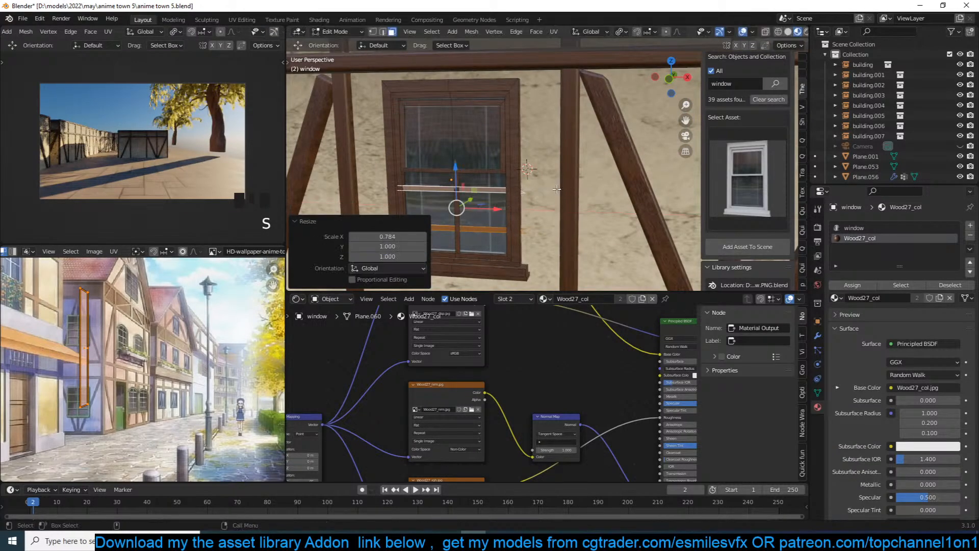
key(Tab)
Duplicate the finished window and snap the copy to the 3D cursor placed on the building's adjacent wall.
middle_drag(565, 188, 546, 199)
key(shift+d)
right_click(515, 196)
scroll(546, 199, down, 4)
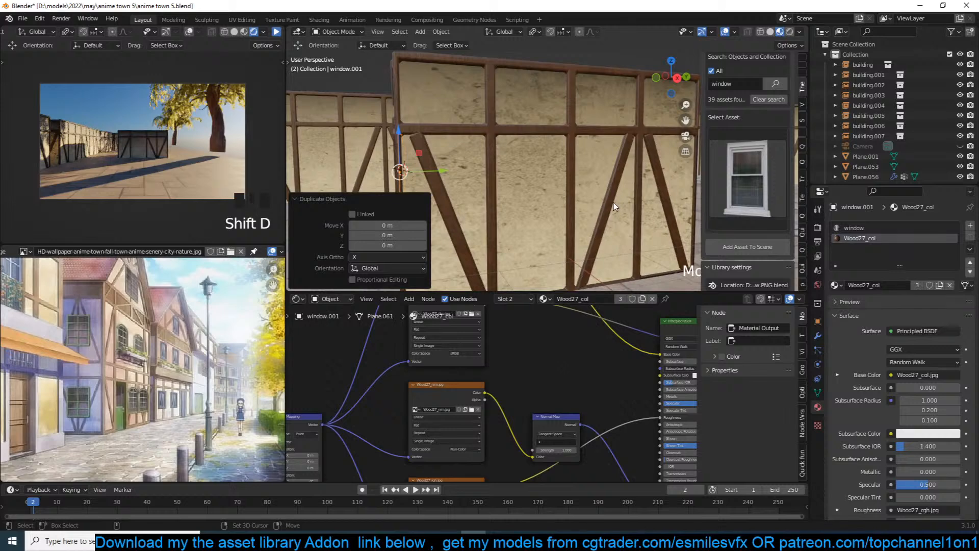
key(shift+s)
click(607, 103)
Rotate the window copy 90° about Z and rescale it to fit the wall.
text(r)
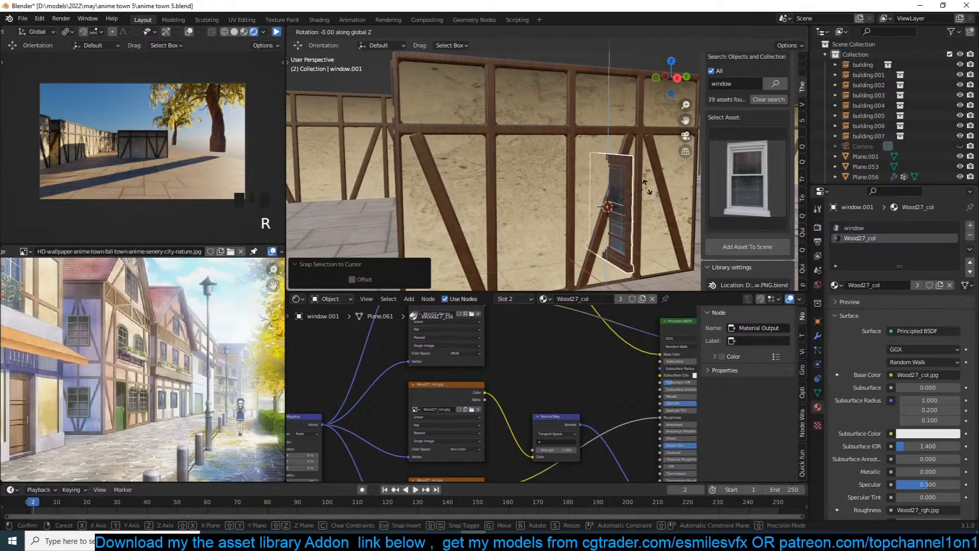
text(z90)
key(Return)
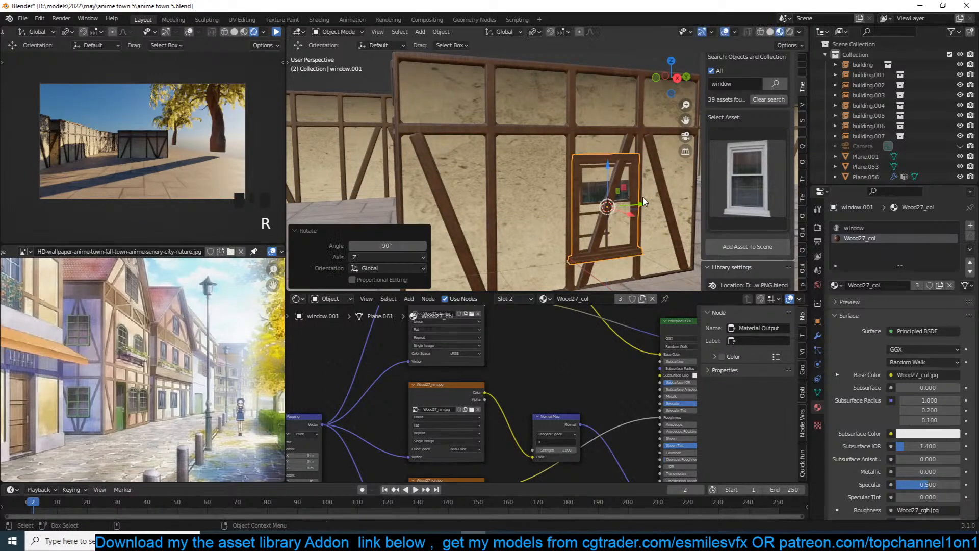
key(KP_Decimal)
key(KP_4)
key(s)
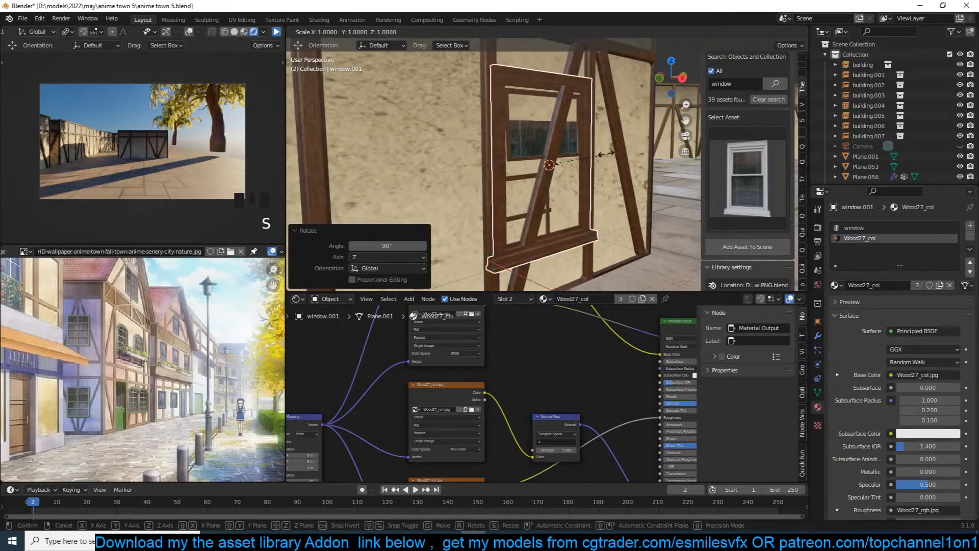
click(591, 155)
Raise the window copy about 0.147 m, adjust its depth against the wall, and raise it about another 0.059 m.
key(g)
key(z)
click(614, 159)
scroll(614, 160, down, 2)
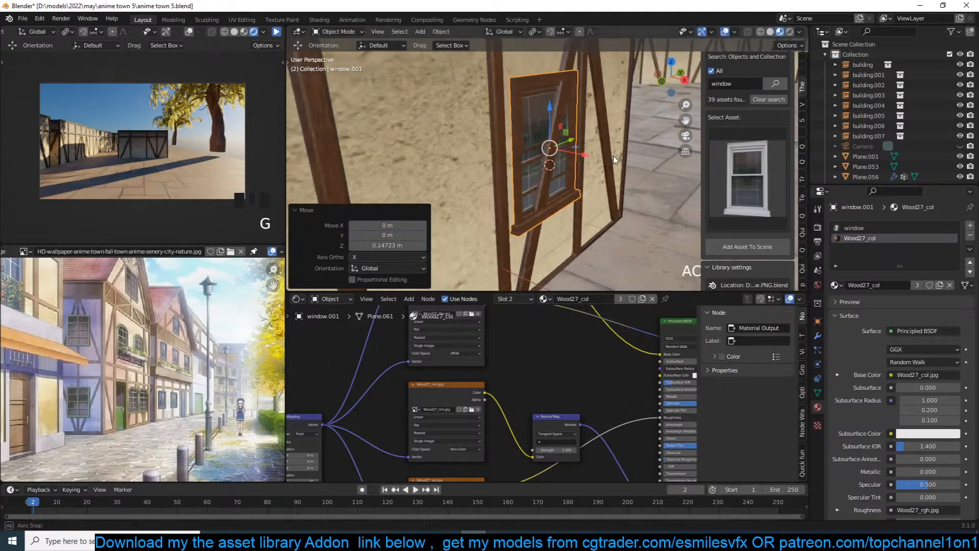
drag(585, 154, 585, 153)
middle_drag(586, 152, 560, 109)
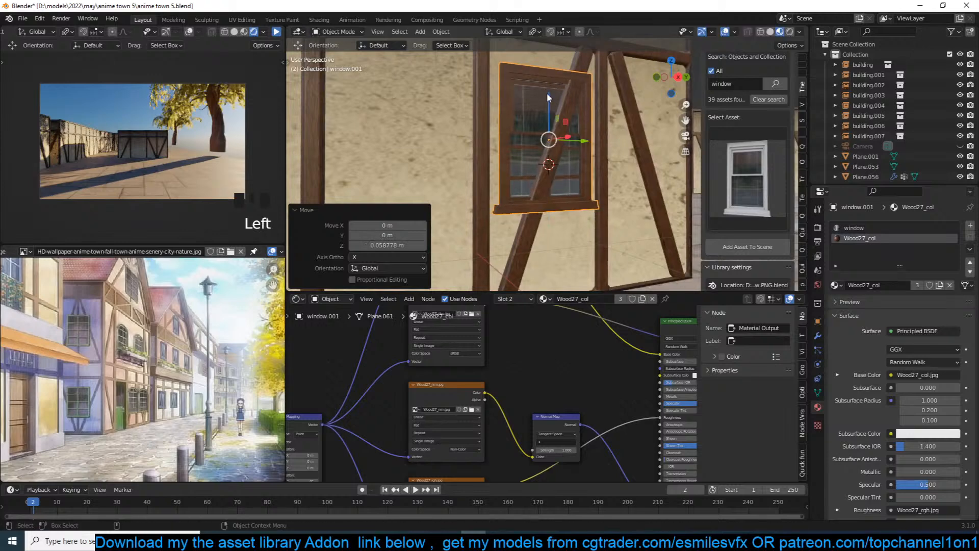
Add a loop cut to the diagonal beam crossing the window copy and bevel it into two edge loops.
click(555, 165)
key(Tab)
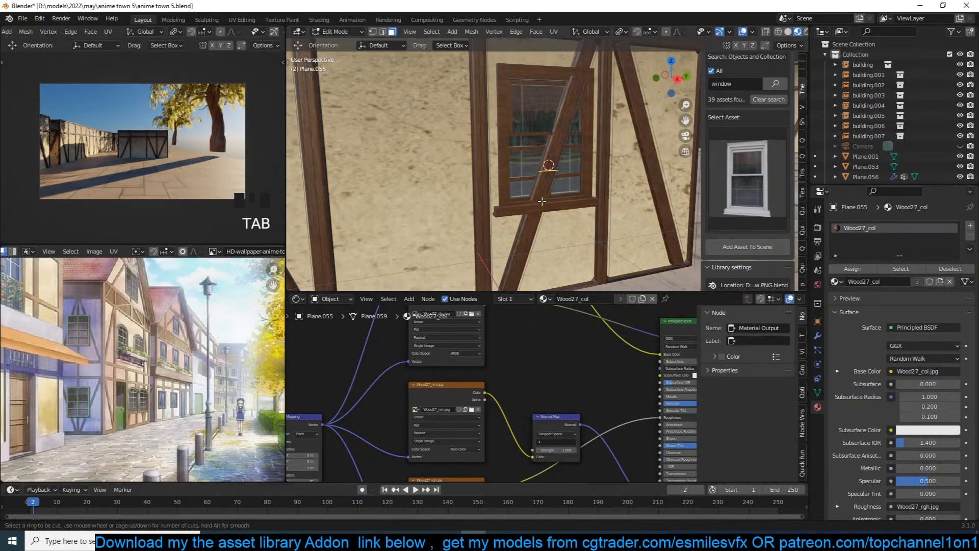
key(ctrl+r)
click(541, 201)
key(ctrl+b)
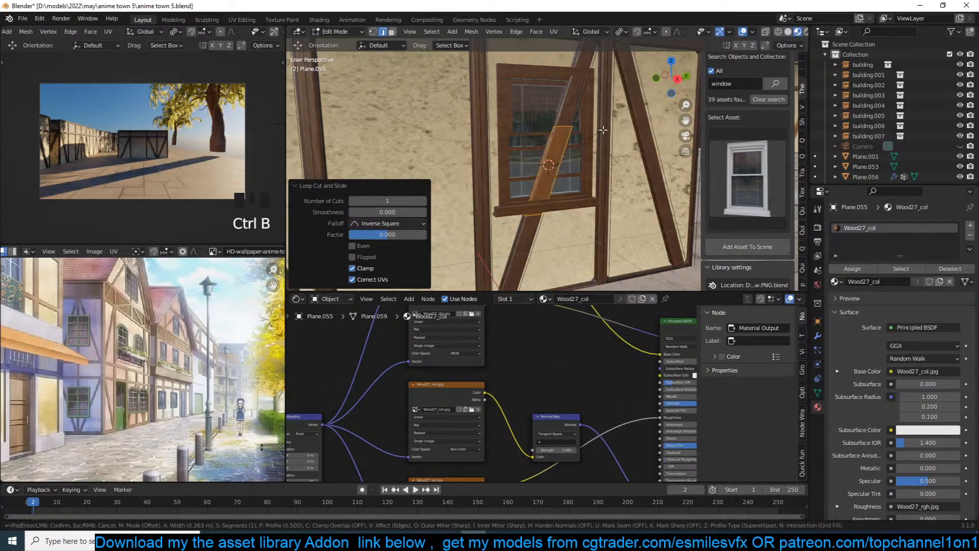
click(602, 135)
Slide the beam's upper edge loop along the beam toward the top of the window.
alt+click(559, 130)
key(g)
key(g)
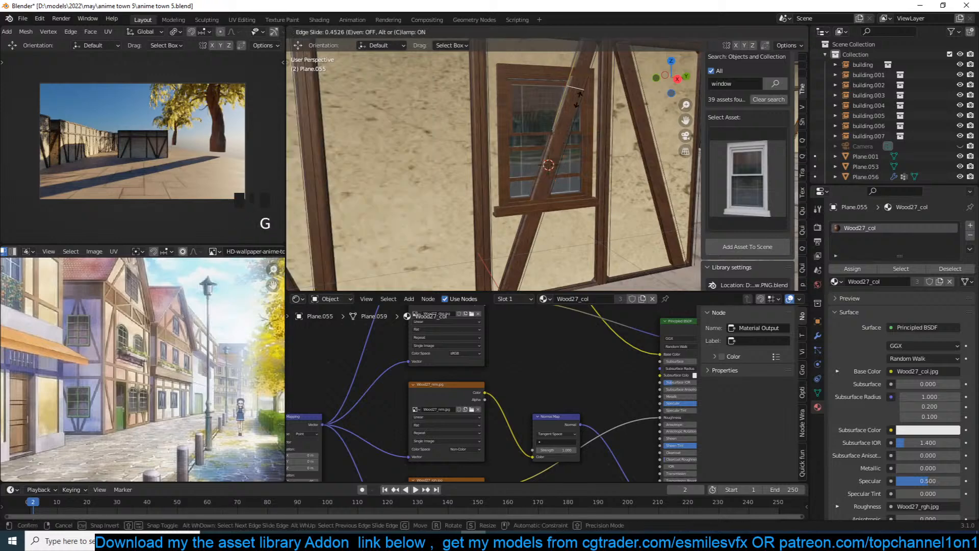
click(583, 88)
Delete the beam faces covering the window, deselect everything, and save the file.
click(558, 139)
key(x)
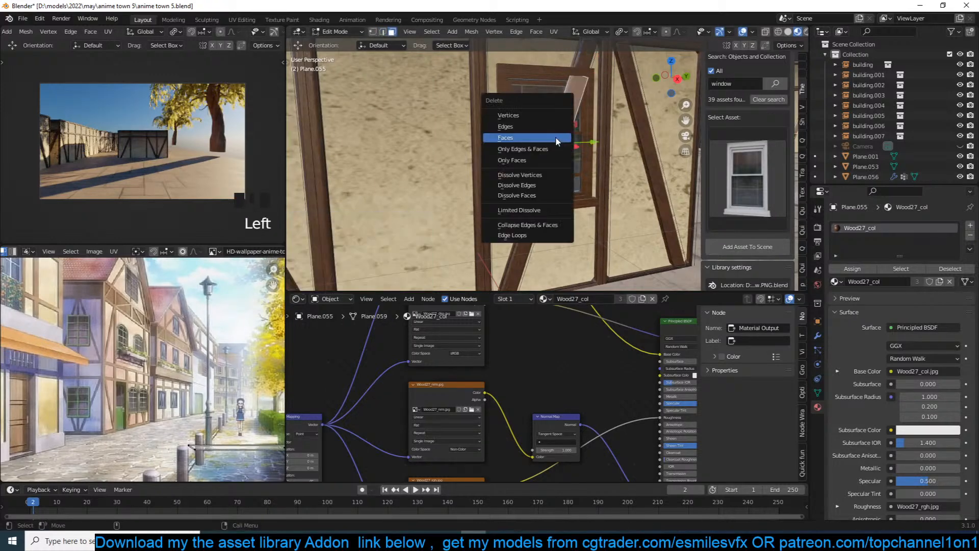
click(582, 126)
key(Tab)
scroll(585, 202, down, 3)
key(alt+a)
middle_drag(586, 203, 590, 142)
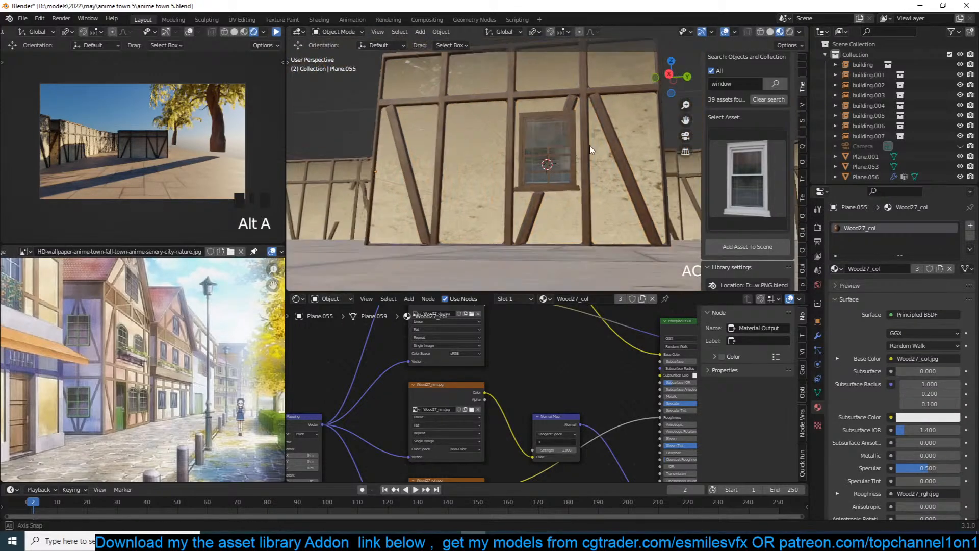
scroll(548, 169, down, 5)
middle_drag(548, 168, 536, 180)
key(ctrl+s)
Duplicate the window on this wall and move the copy along Y into the neighbouring end panel.
click(536, 181)
key(shift+d)
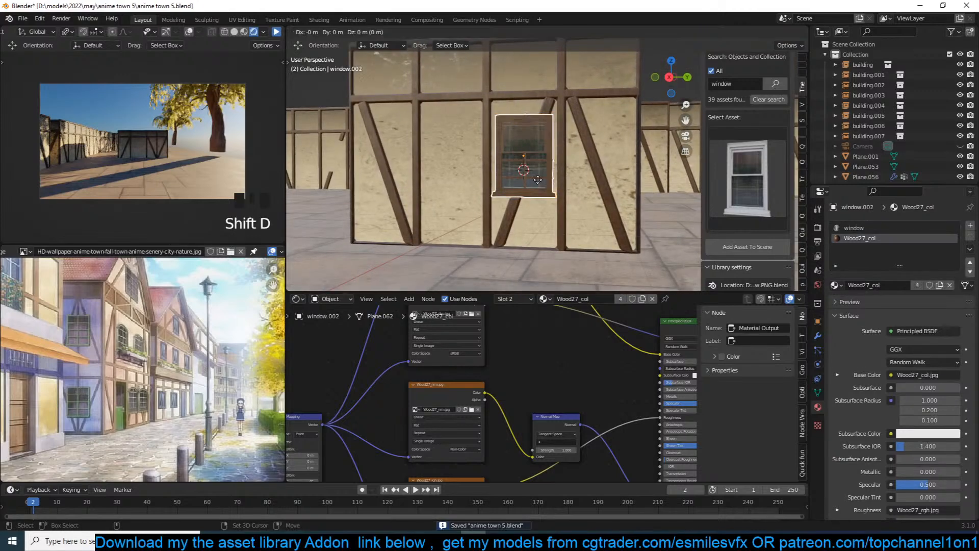
right_click(558, 163)
drag(559, 164, 639, 160)
Add a centred loop cut to the diagonal beam crossing the new window and bevel it into two loops.
click(613, 225)
key(Tab)
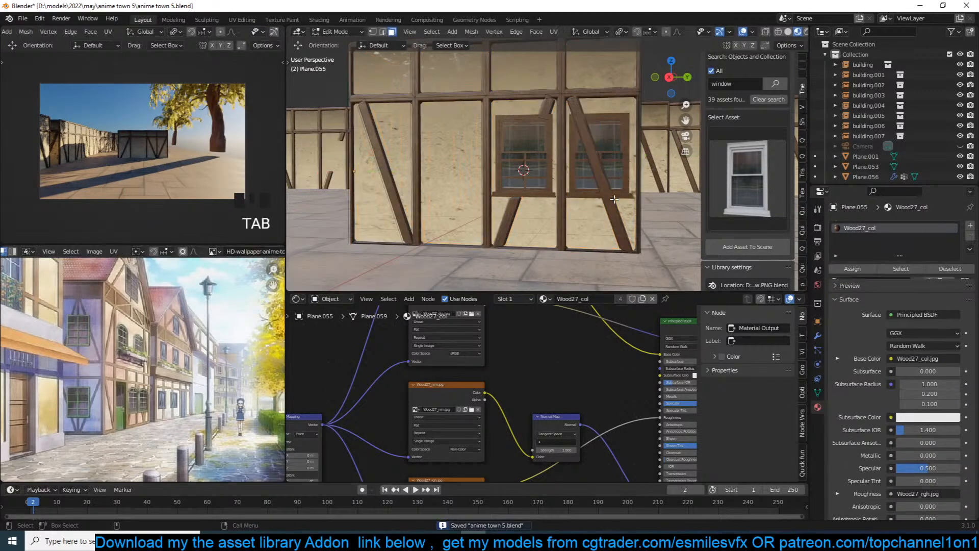
key(ctrl+r)
click(643, 208)
right_click(643, 208)
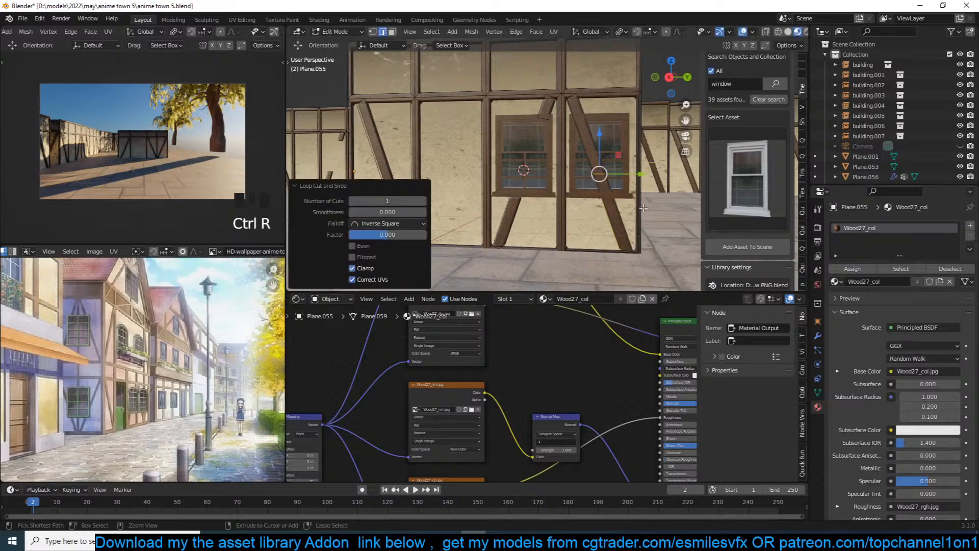
key(ctrl+b)
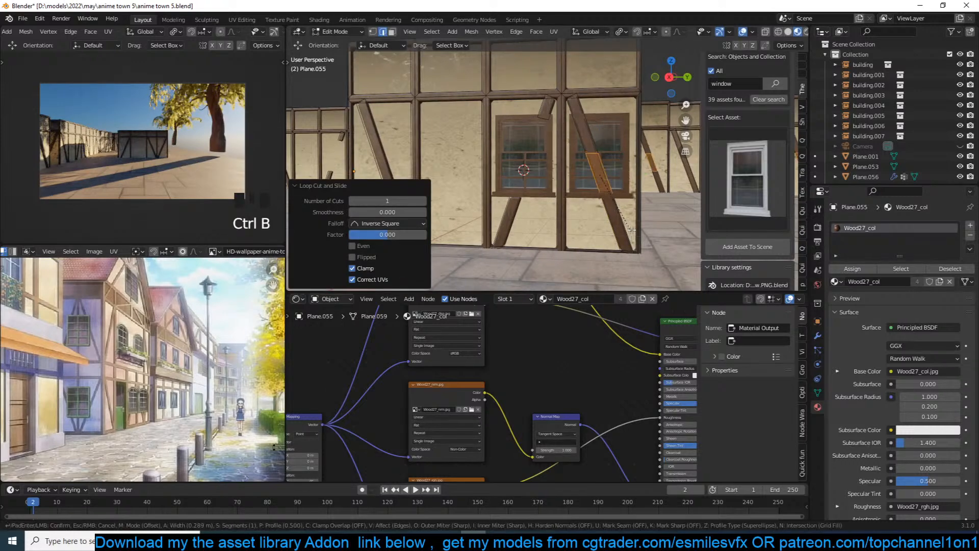
click(615, 171)
Slide the upper edge loop of the second diagonal beam up toward the window's top edge.
click(589, 161)
key(g)
key(g)
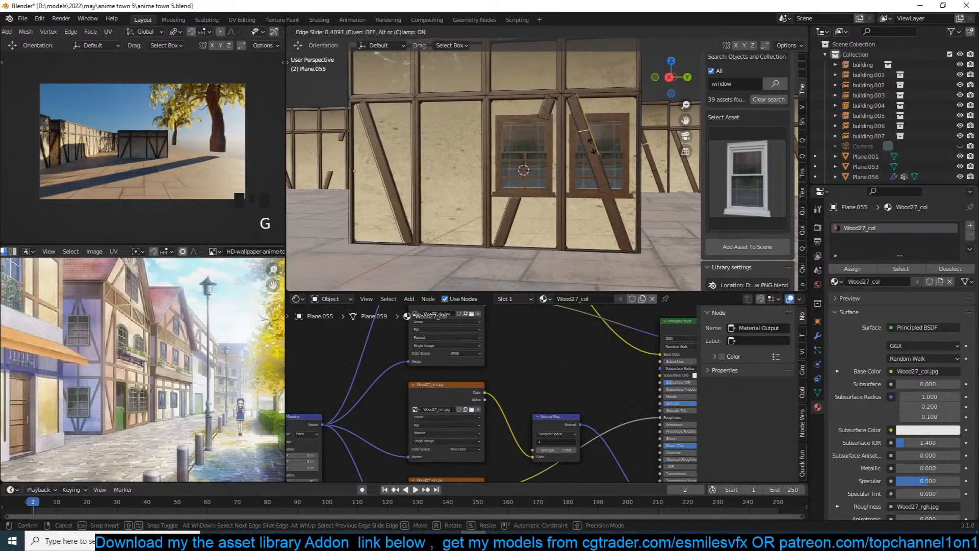
click(588, 131)
Delete the faces of the second diagonal beam that cover the end-panel window.
key(3)
click(589, 142)
key(x)
click(589, 143)
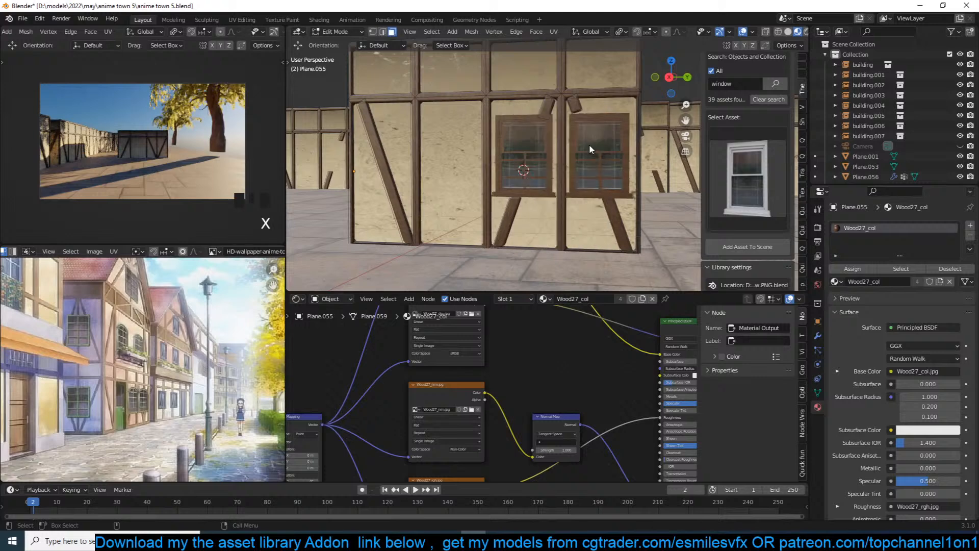
key(Tab)
Lower the end vertices of the beam stub above the end-panel window about 0.08 m, and deselect.
key(Tab)
key(1)
key(g)
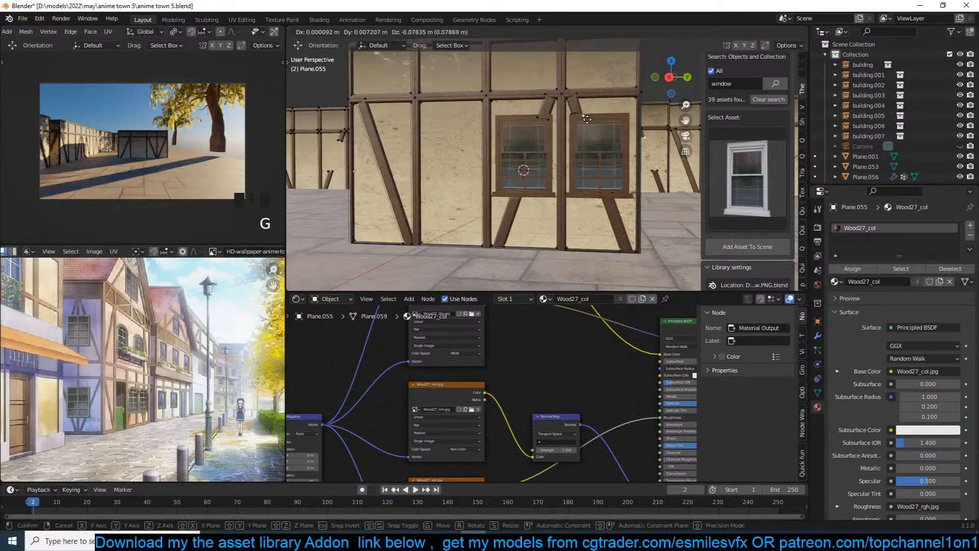
click(588, 118)
key(Tab)
key(alt+a)
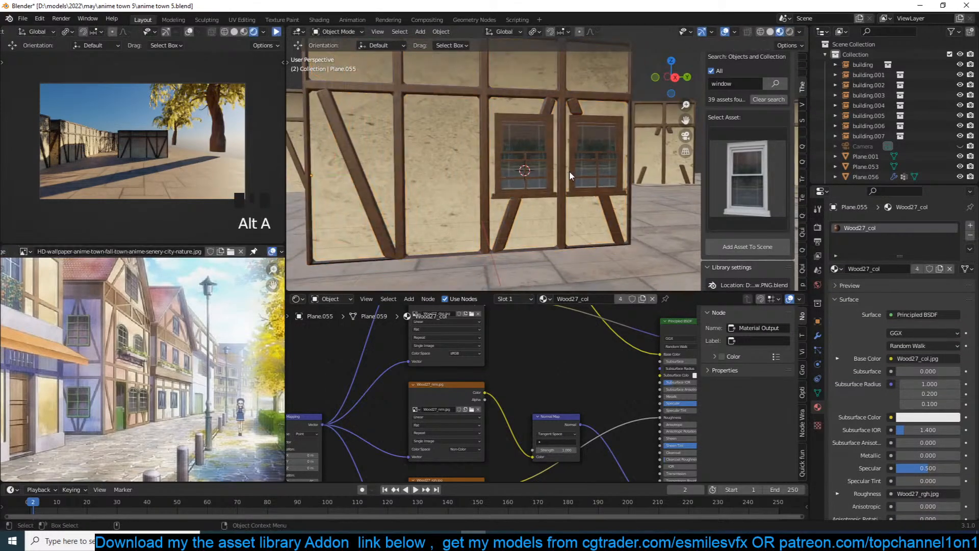
Duplicate the end-panel window and move the copy about 2.117 m along negative Y into the empty panel.
click(589, 172)
key(shift+d)
click(590, 173)
drag(638, 158, 482, 164)
Rotate the third window on this wall 180° about X so it is upside down.
text(r)
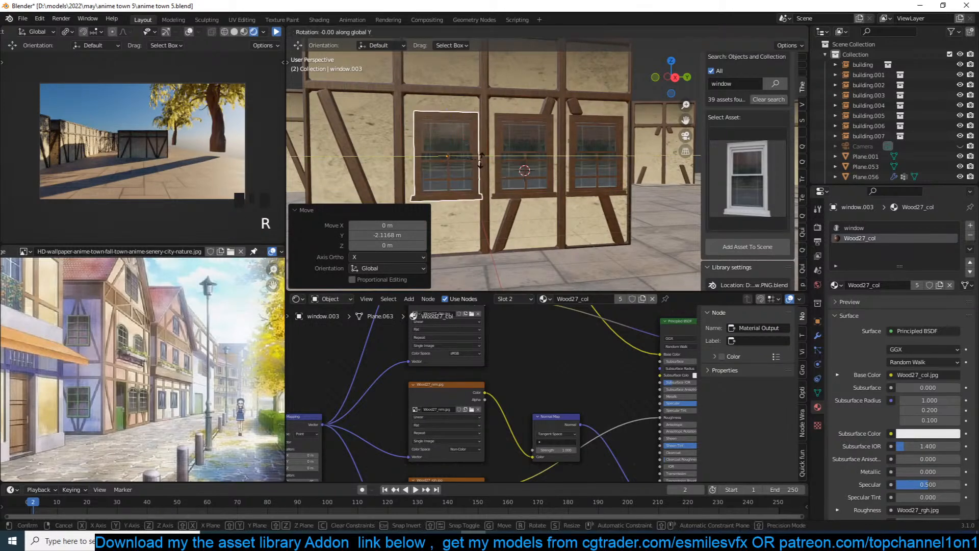
text(90)
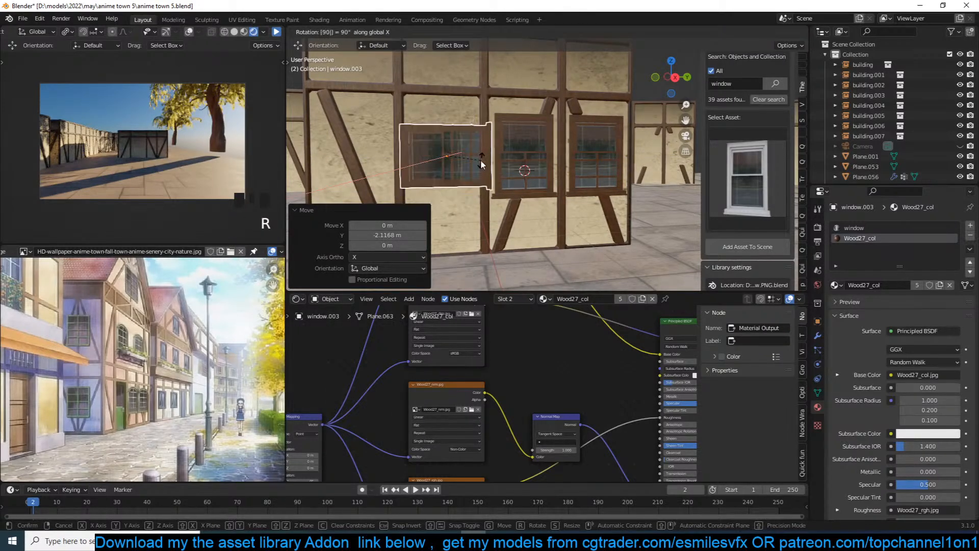
text(r)
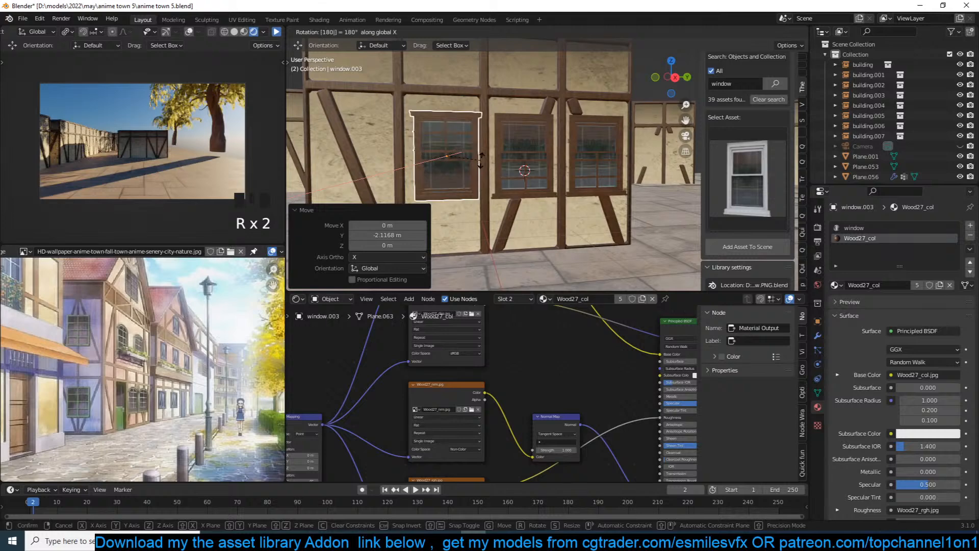
key(Return)
Scale the flipped window to 1.131, centre it in its panel, and shift it about 0.014 m along X.
key(s)
click(489, 157)
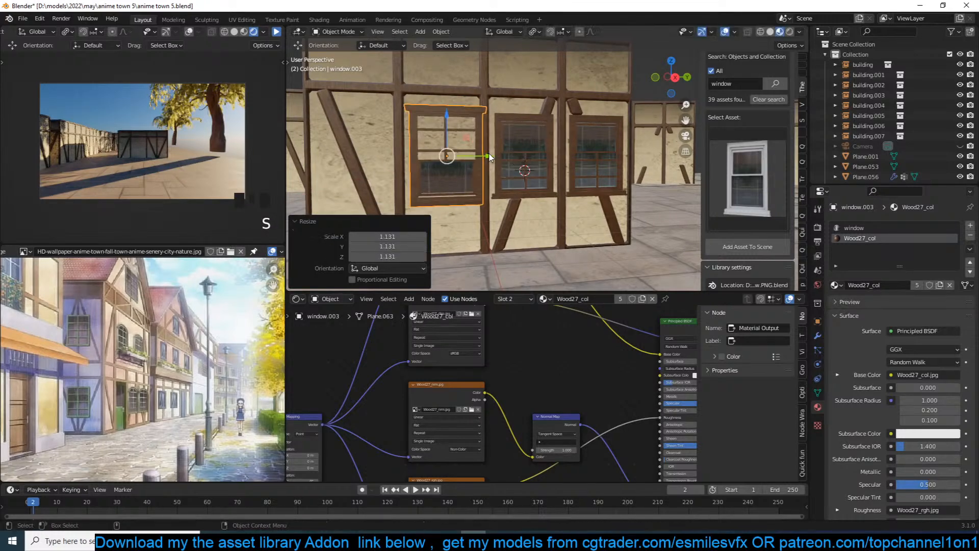
drag(489, 157, 482, 157)
middle_drag(483, 157, 448, 157)
key(g)
click(490, 181)
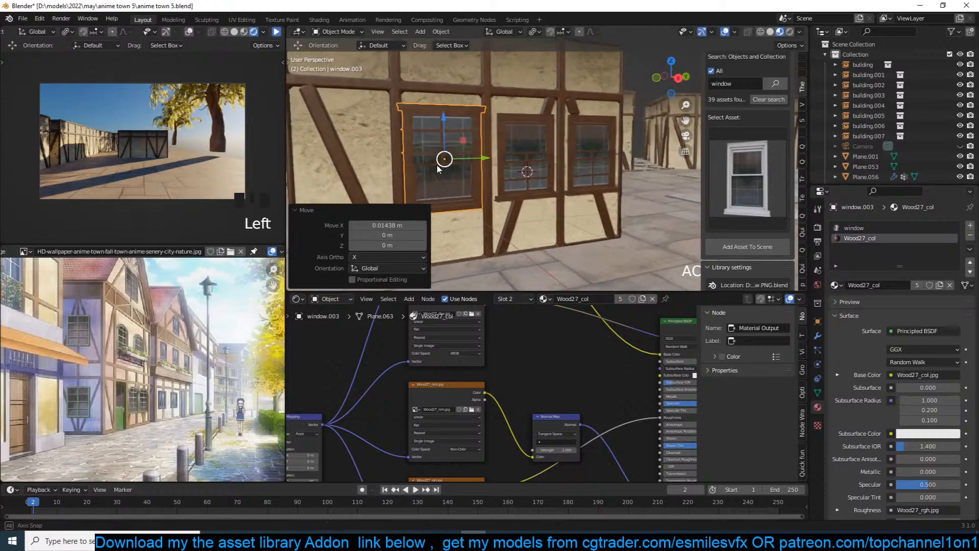
Stretch the flipped window into a door by moving its lower vertices straight down along Z to ground level.
key(Tab)
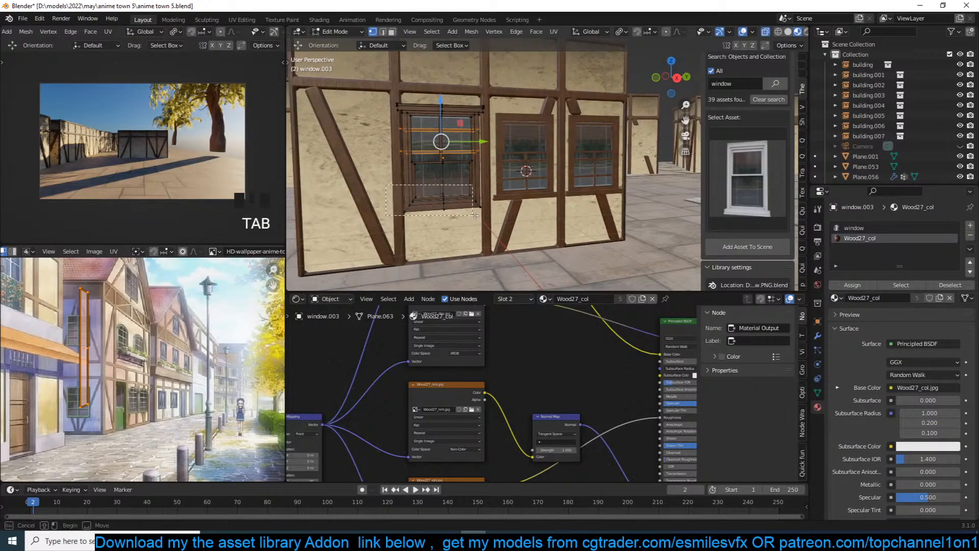
drag(475, 214, 477, 215)
key(g)
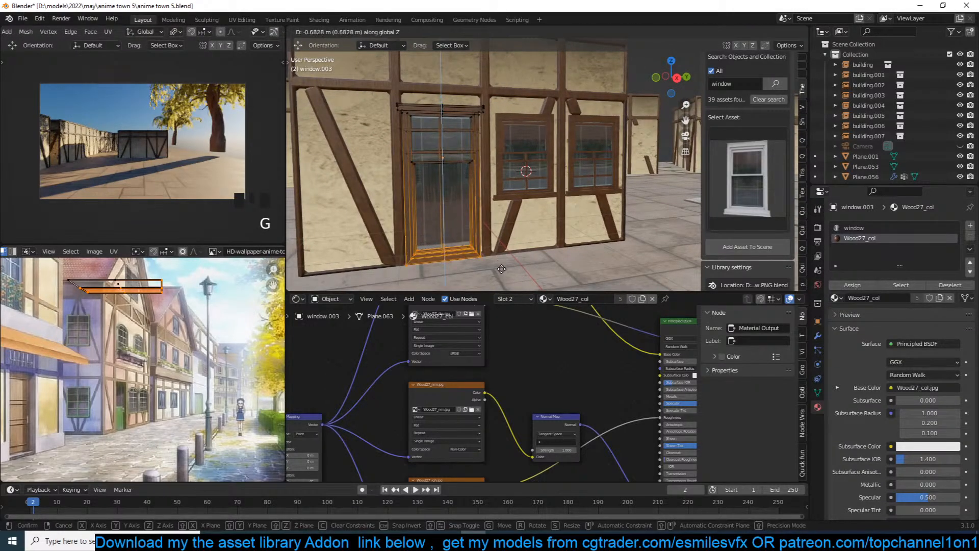
click(504, 277)
key(Tab)
key(alt+a)
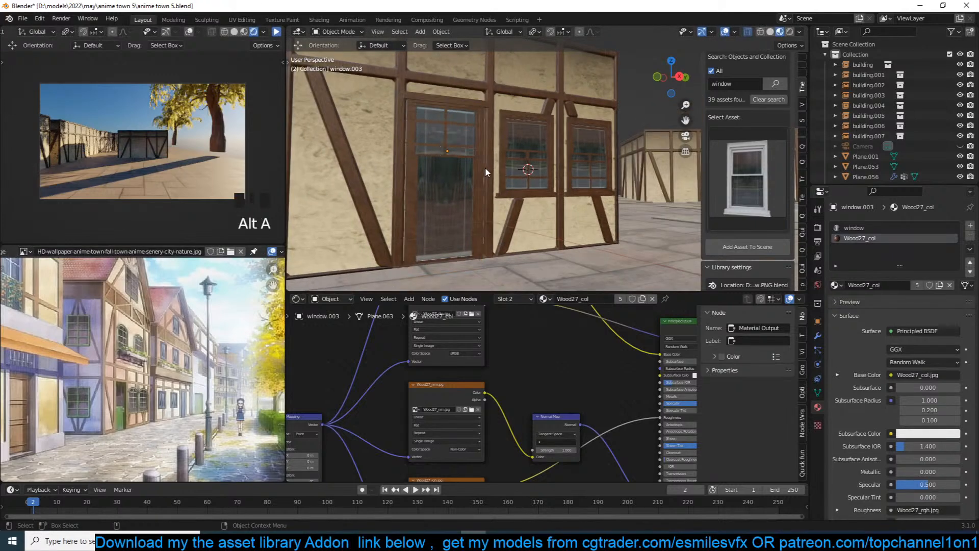
Nudge the door-height window slightly along negative Y within its panel, and deselect it.
middle_drag(484, 167, 526, 182)
click(489, 162)
key(alt+a)
drag(502, 161, 500, 162)
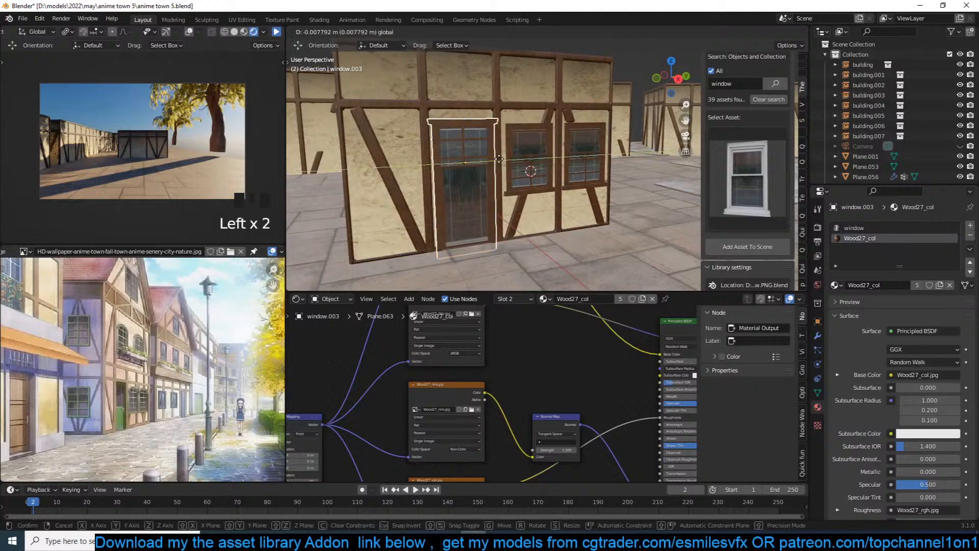
key(alt+a)
Duplicate the window on the adjacent wall and move the copy about 2.07 m along X into the panel with two diagonal beams.
scroll(485, 173, down, 3)
scroll(485, 173, up, 2)
middle_drag(428, 176, 446, 185)
click(421, 178)
key(shift+d)
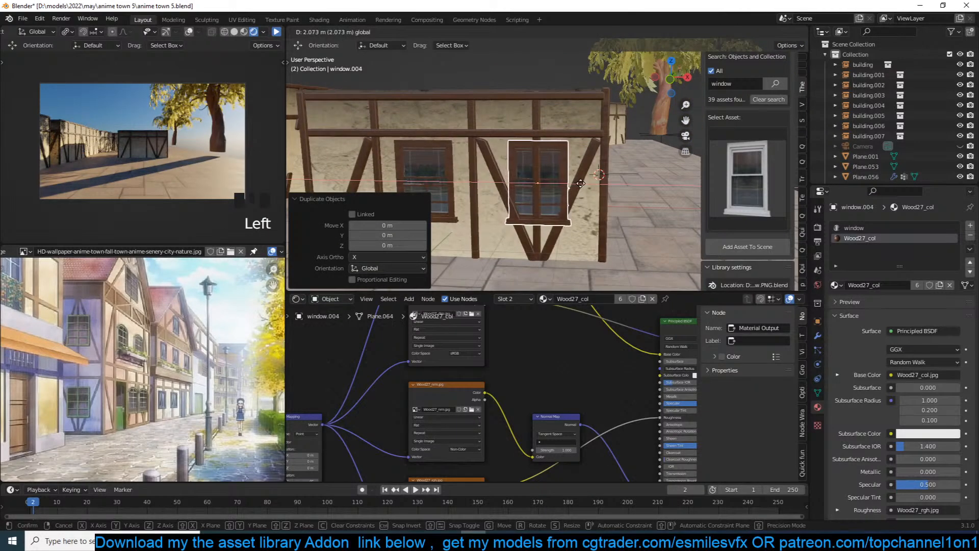
click(580, 184)
Scale the copied window to 0.741, raise it between the diagonal beams, and scale it again to 0.884.
scroll(580, 184, up, 2)
key(s)
click(586, 188)
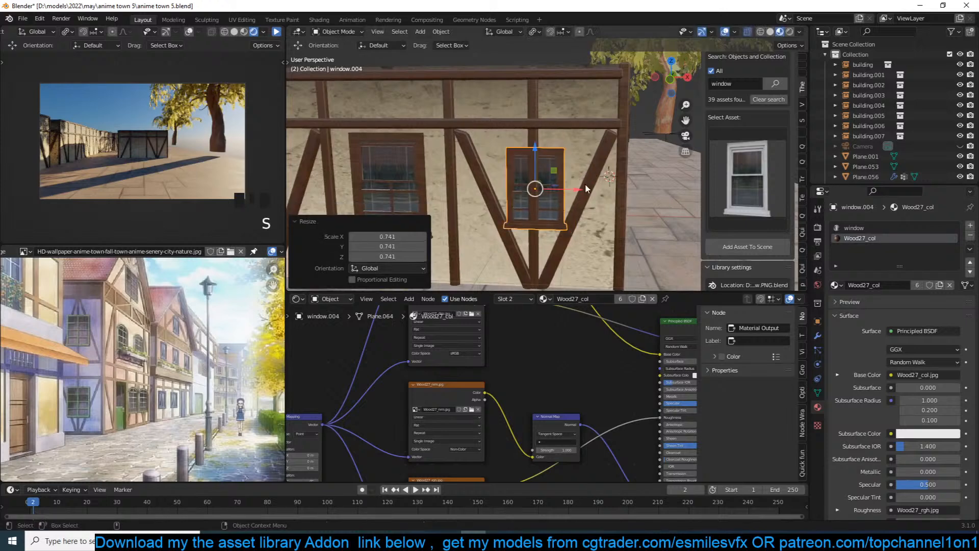
drag(535, 159, 535, 134)
key(s)
click(536, 132)
scroll(538, 131, up, 2)
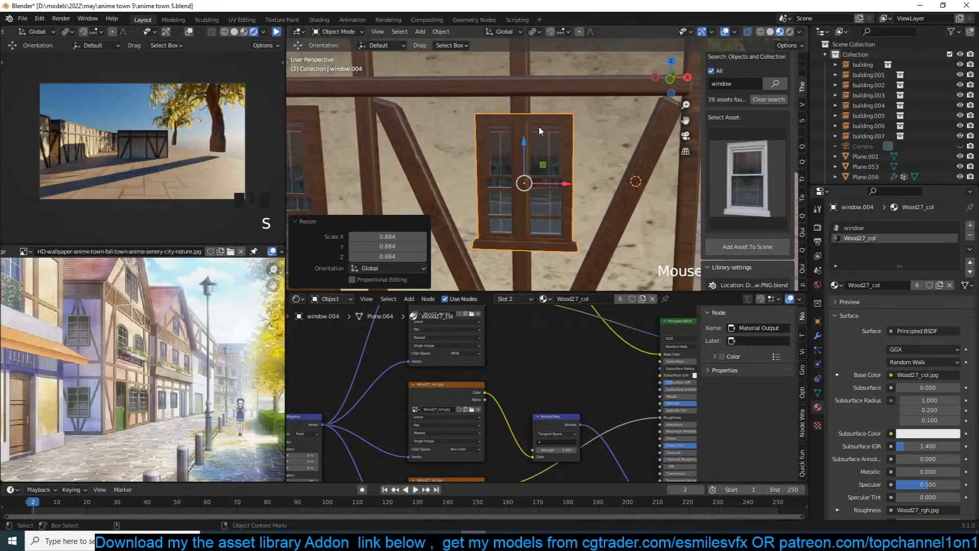
Add a centred edge loop across the vertical beam crossing the small window and bevel it 0.363 m wide.
click(528, 106)
scroll(527, 106, down, 2)
key(Tab)
key(ctrl+r)
click(550, 217)
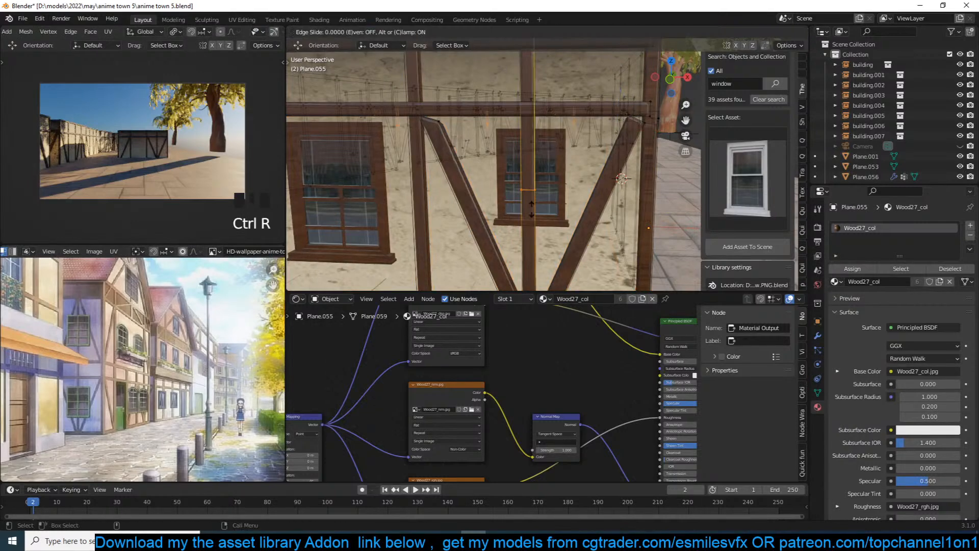
click(549, 217)
key(ctrl+b)
click(532, 153)
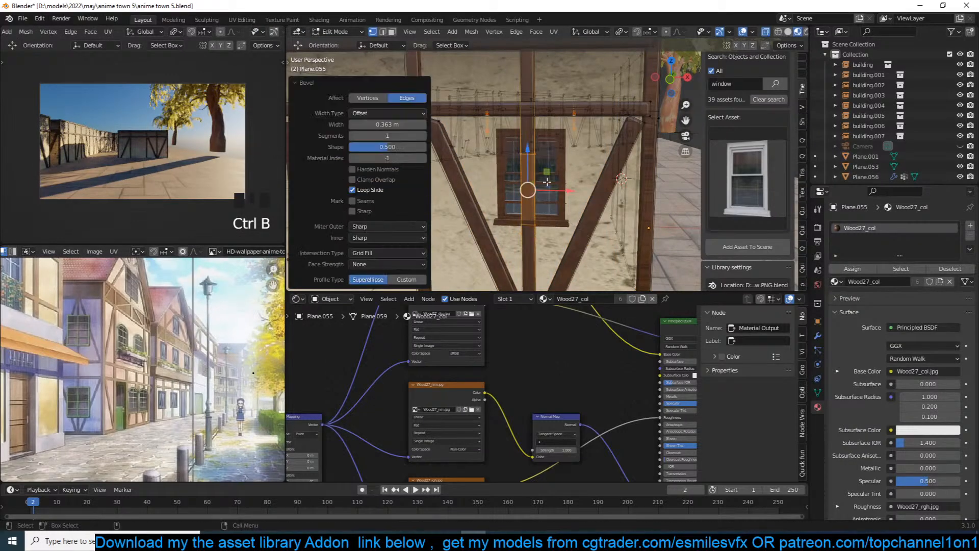
Slide the upper edge of the beveled beam section up to the top of the small window's frame.
key(2)
click(531, 153)
key(g)
key(g)
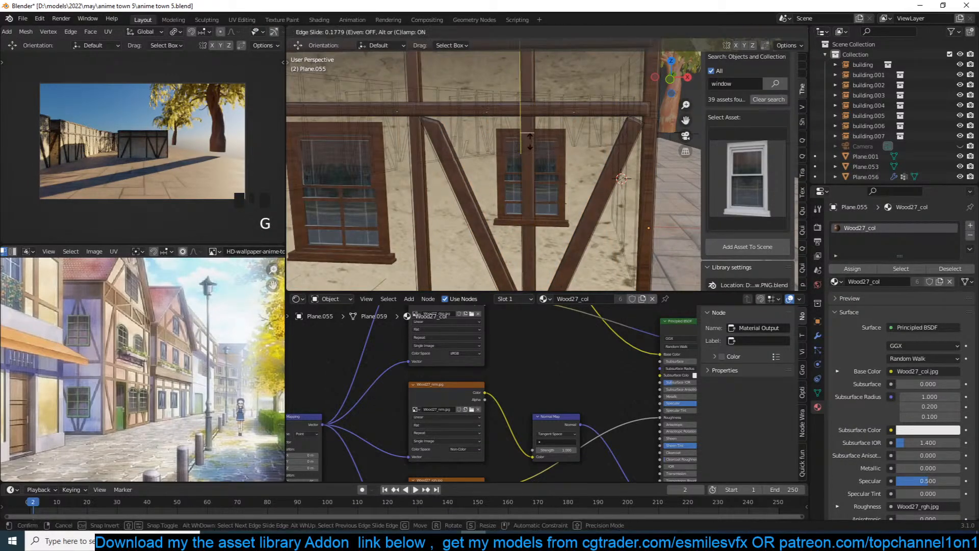
click(530, 142)
Delete the beam face that crosses the small window, leave mesh editing, and deselect the timber frame.
key(3)
click(528, 164)
key(x)
click(537, 184)
key(Tab)
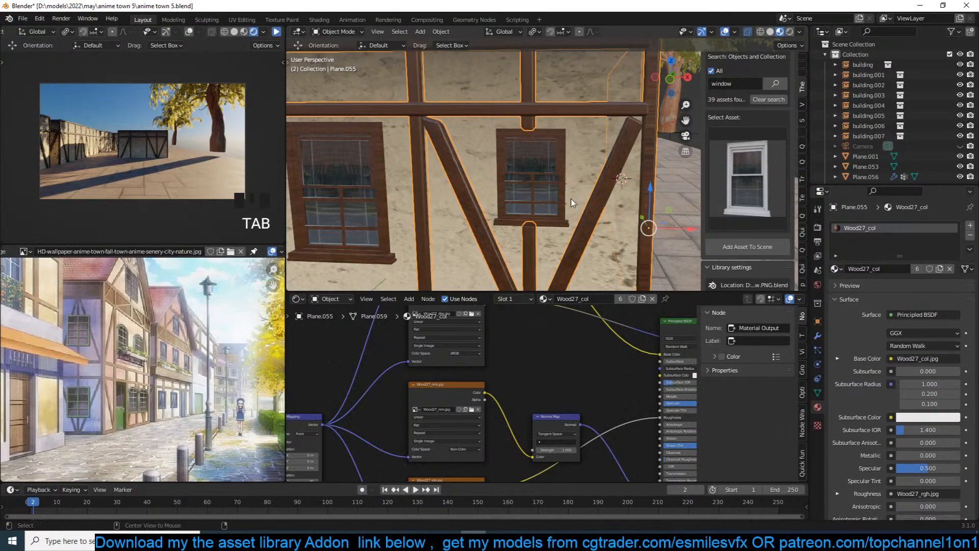
key(alt+z)
key(alt+a)
View both finished walls of the building from its corner and save the file.
scroll(582, 218, down, 6)
middle_drag(583, 218, 526, 211)
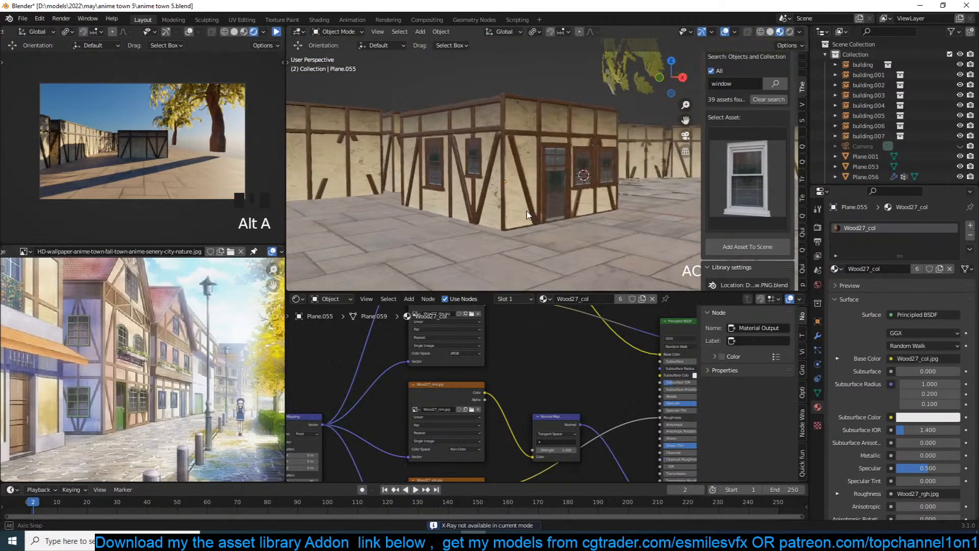
scroll(527, 214, up, 3)
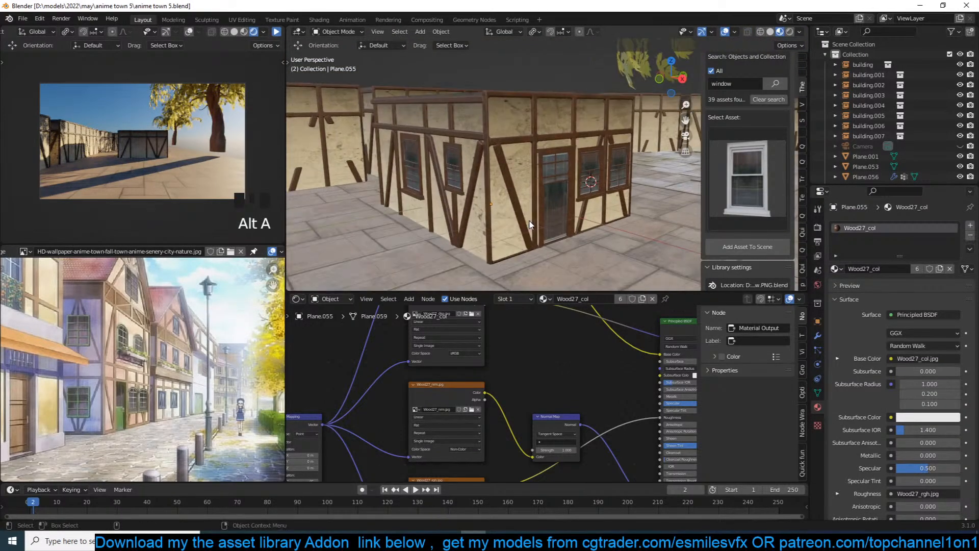
key(ctrl+s)
scroll(530, 219, up, 2)
scroll(535, 212, down, 1)
middle_drag(535, 212, 560, 213)
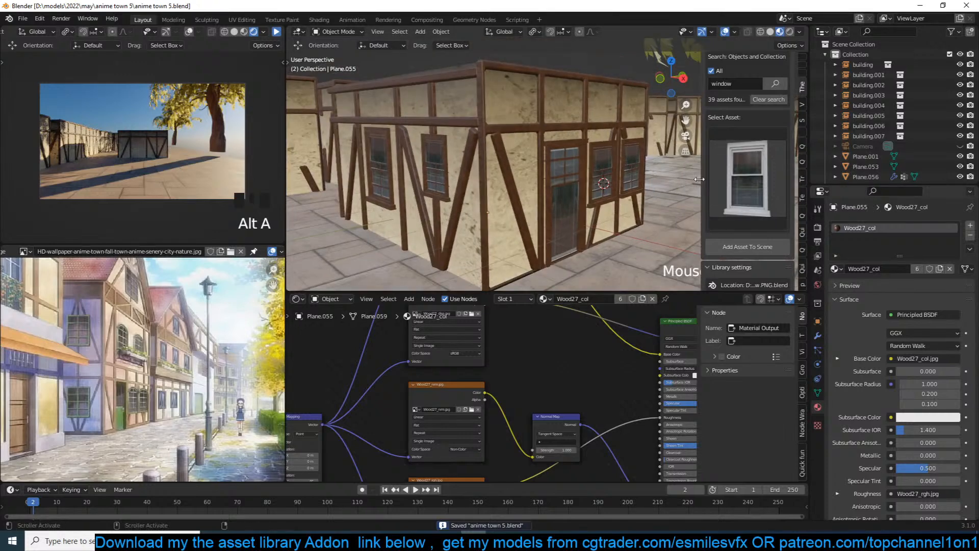
Move the four regular windows on both walls, without the door, into the building collection, and deselect.
click(632, 168)
shift+click(602, 174)
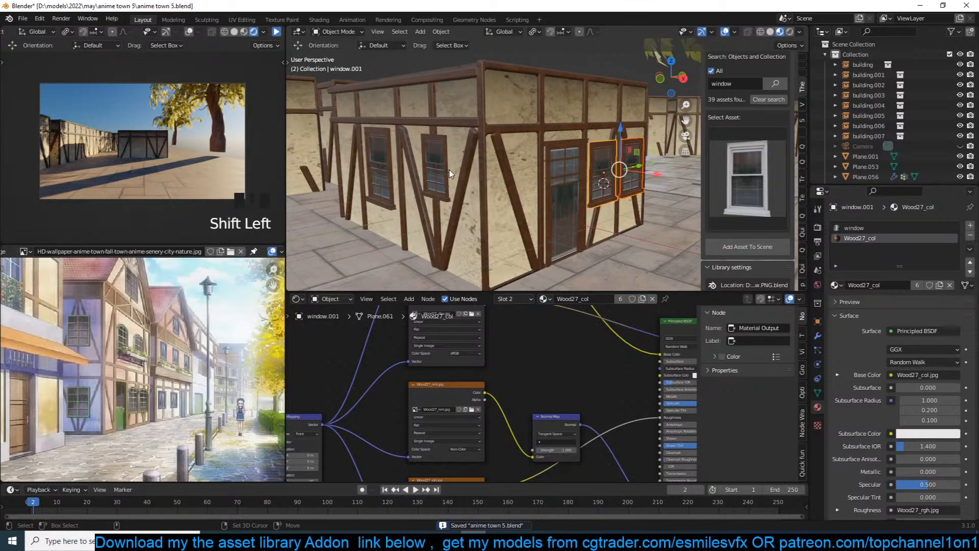
shift+click(433, 169)
shift+click(388, 168)
key(n)
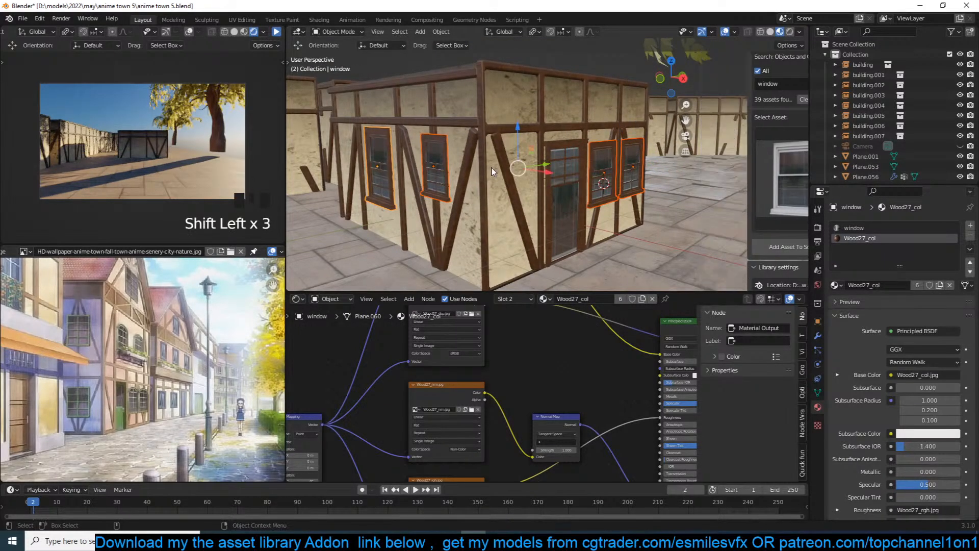
key(n)
key(m)
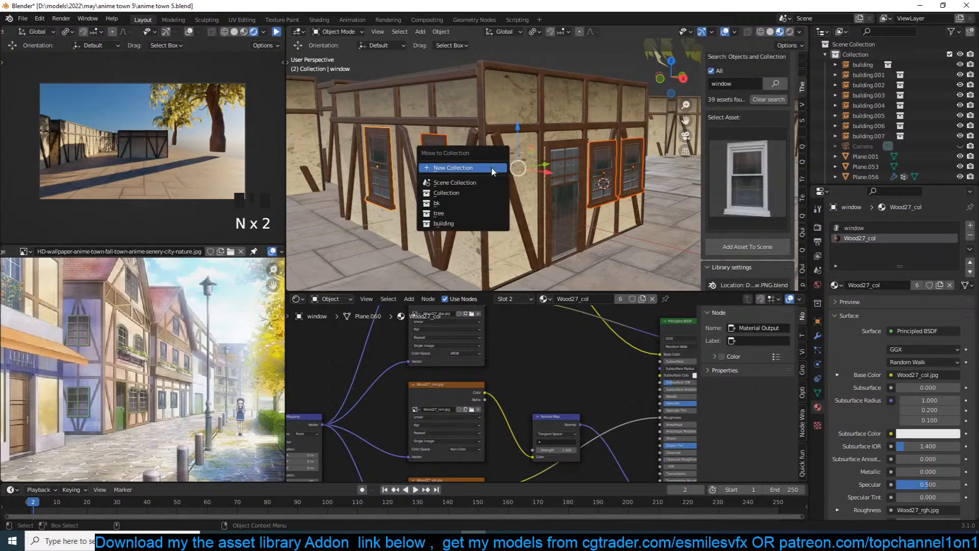
click(458, 223)
key(alt+a)
scroll(496, 189, down, 2)
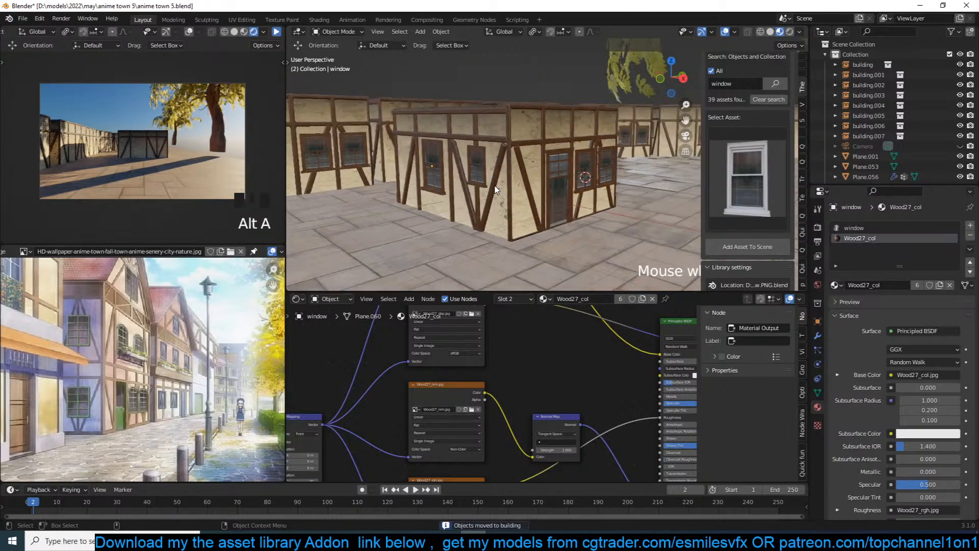
Save the scene, inspect the building's corner from another angle, and clear the selection.
key(ctrl+s)
click(518, 179)
middle_drag(520, 180, 555, 177)
key(alt+a)
key(ctrl+s)
click(554, 191)
key(alt+a)
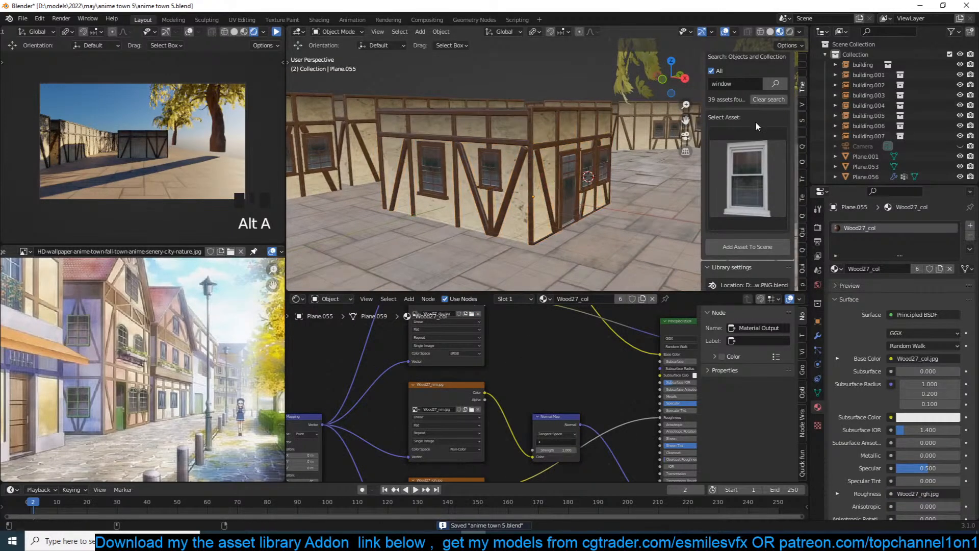
Examine the building instances through the camera view and zoom in on the small window of the original building.
click(549, 164)
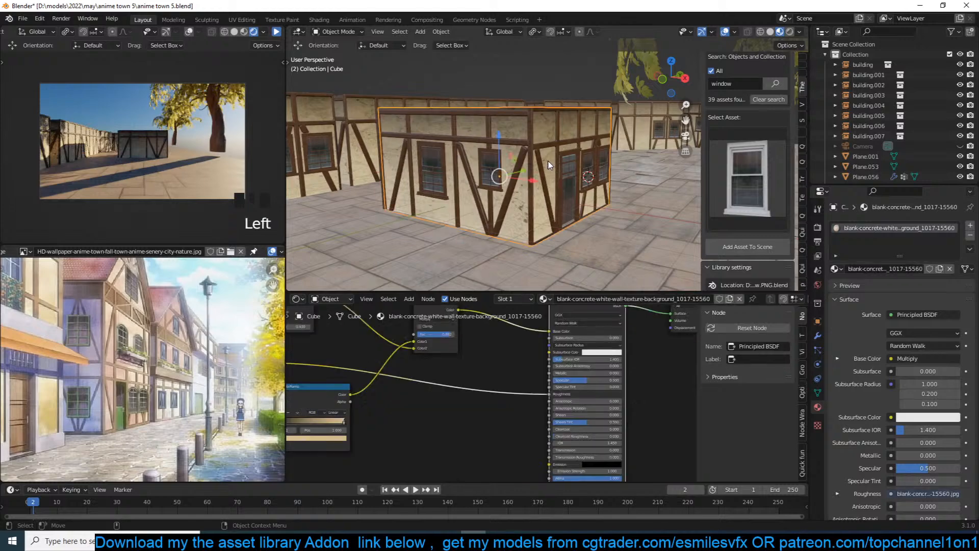
scroll(532, 179, down, 2)
key(alt+a)
key(KP_0)
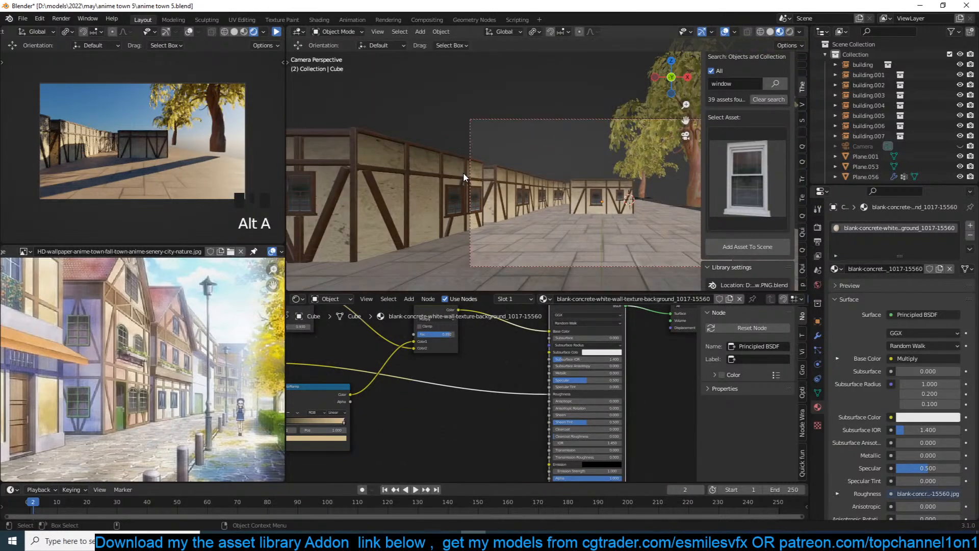
click(522, 219)
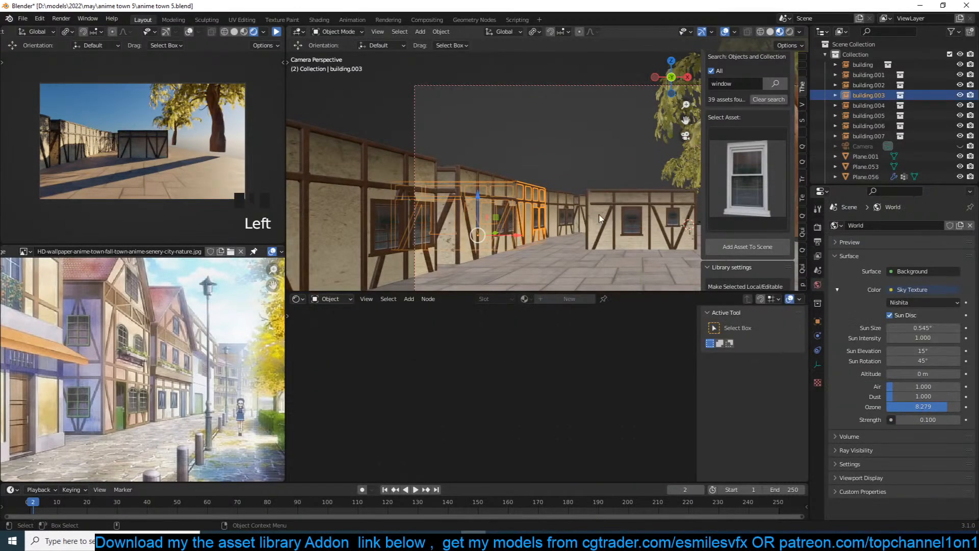
key(alt+a)
click(579, 210)
key(KP_Decimal)
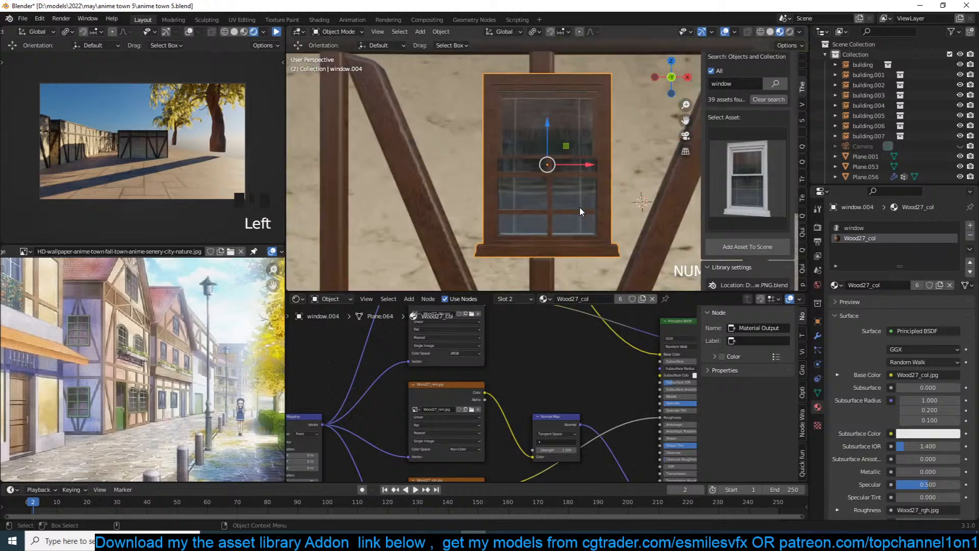
Duplicate the building collection in the outliner, save the file, and select the copied collection.
scroll(861, 135, down, 5)
click(824, 113)
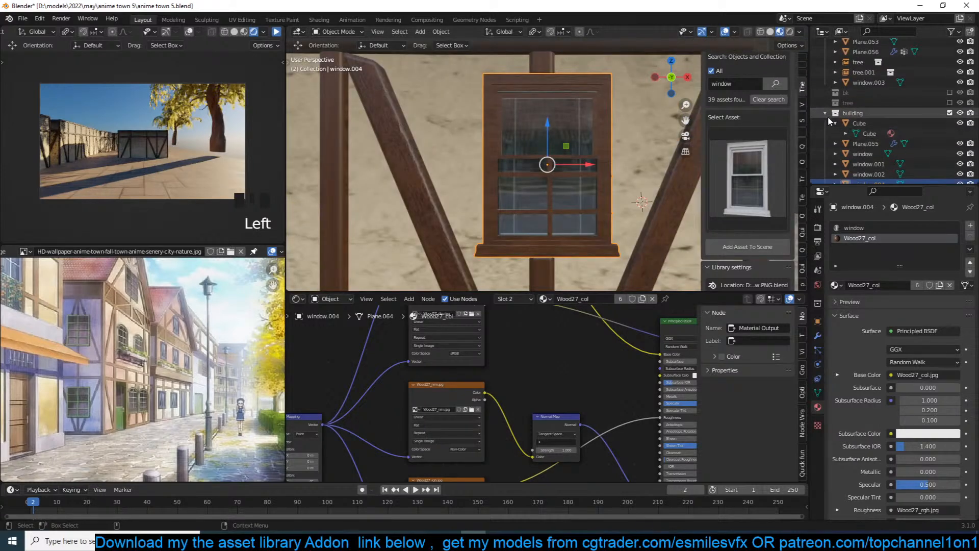
click(856, 174)
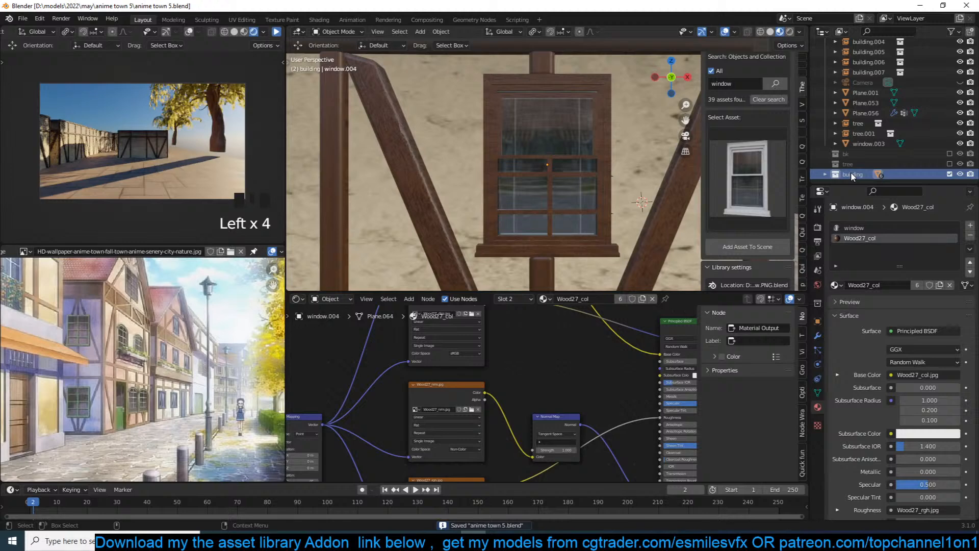
right_click(851, 173)
click(824, 185)
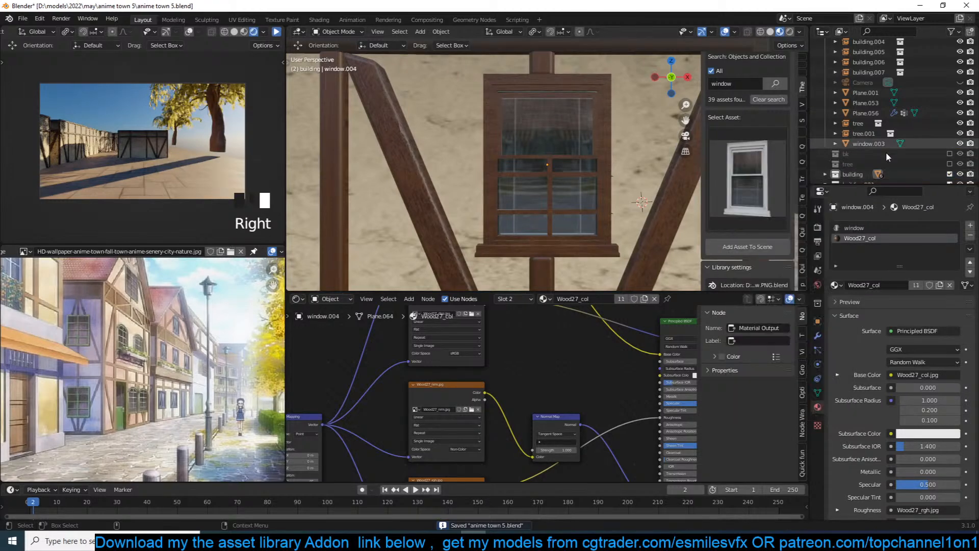
scroll(882, 167, down, 6)
key(ctrl+s)
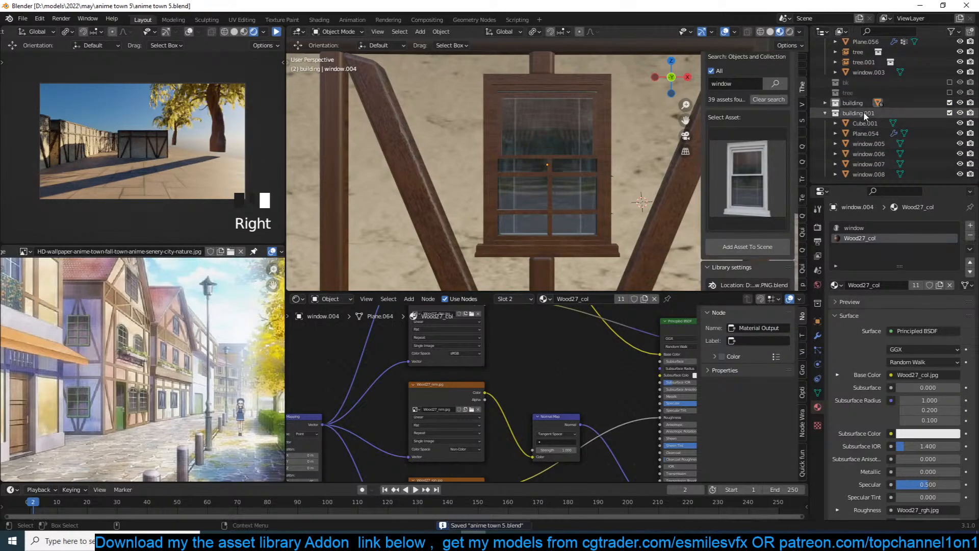
click(865, 113)
Delete the door-height window from the building's side wall.
scroll(637, 148, down, 5)
middle_drag(637, 147, 561, 184)
click(561, 173)
click(559, 172)
Move the middle window about 1 m along negative Y into the emptied door panel and delete the overlapping duplicate left in the middle panel.
click(612, 184)
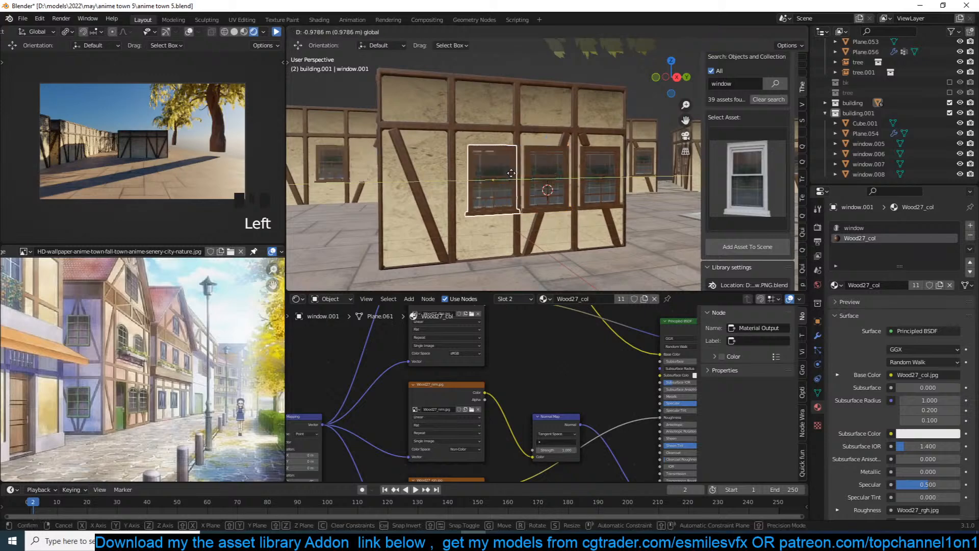
drag(586, 181, 523, 181)
click(545, 171)
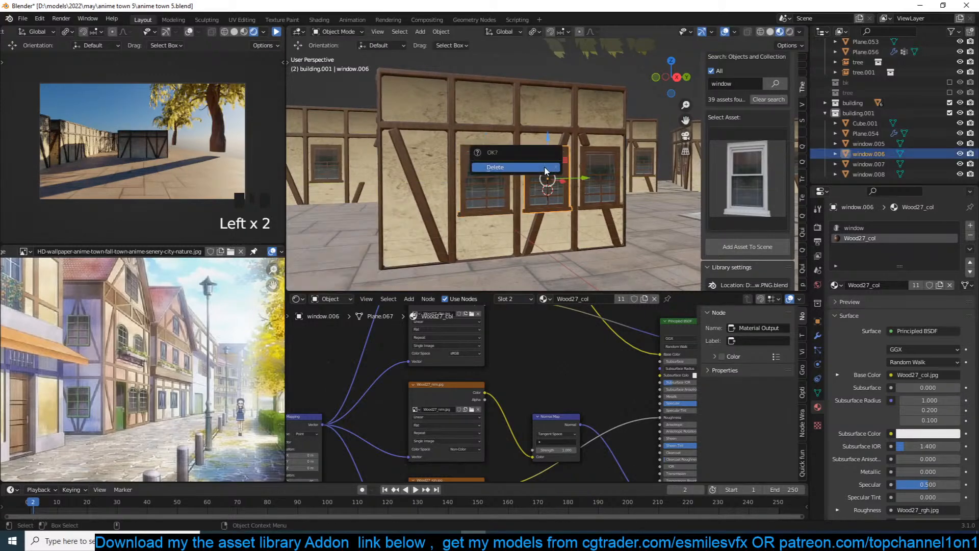
click(544, 167)
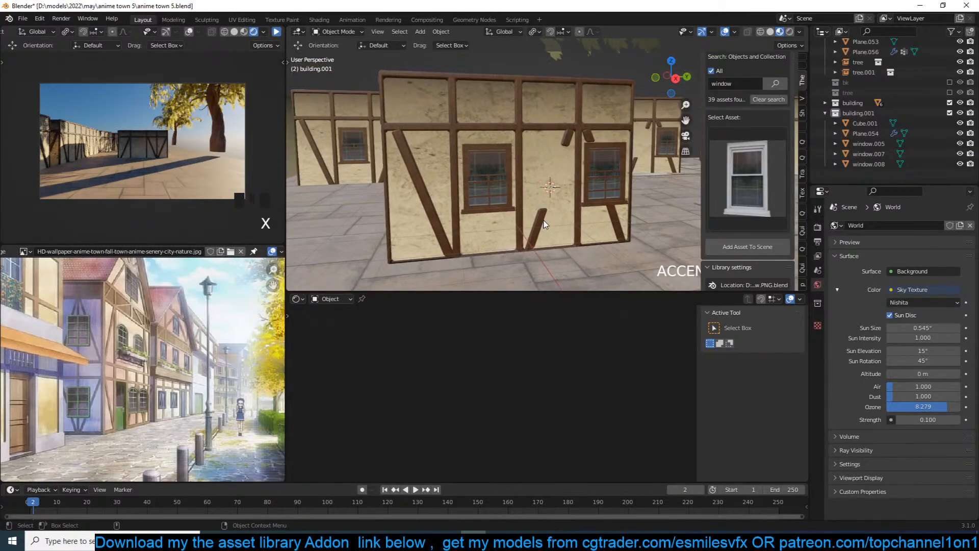
Rejoin the two diagonal beam stubs in the windowless middle panel into one continuous beam, save the file, and deselect.
click(541, 219)
key(Tab)
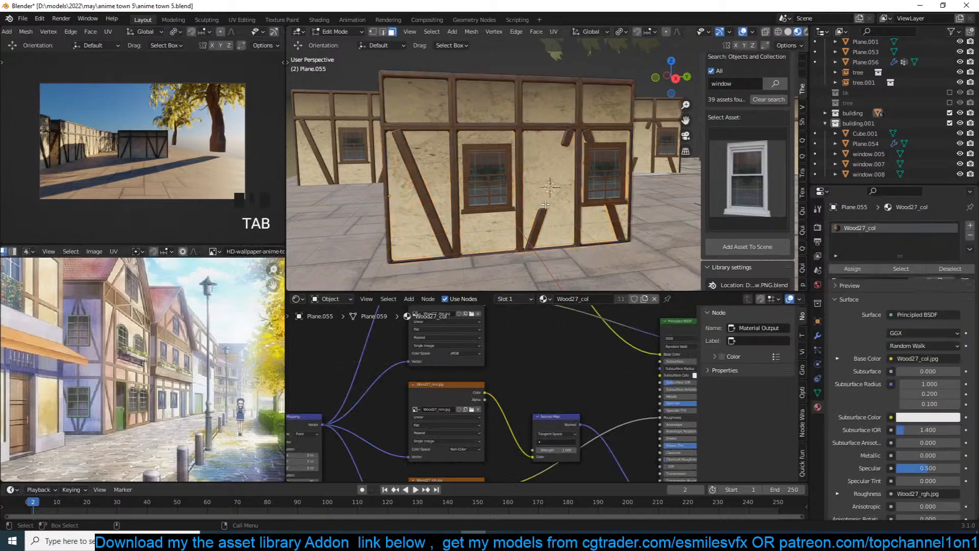
scroll(545, 213, up, 1)
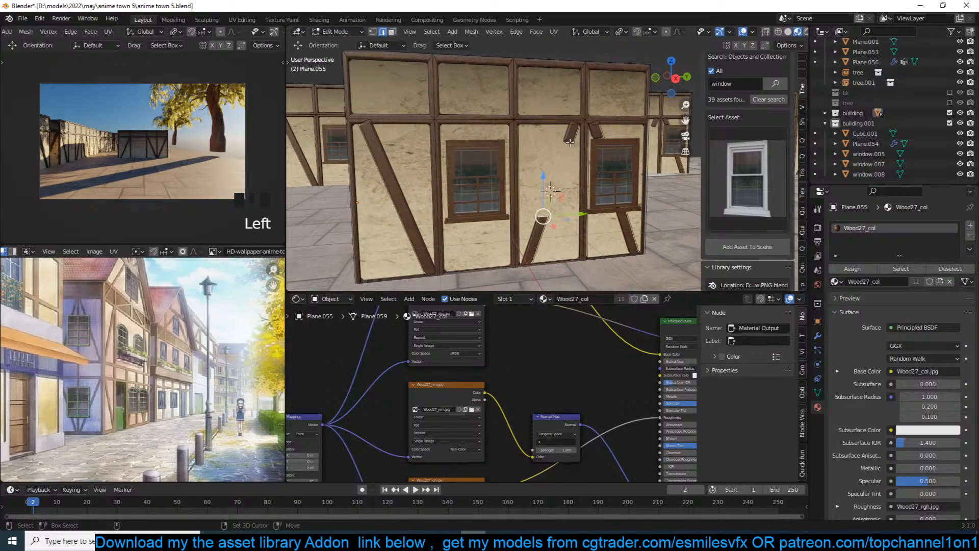
key(Tab)
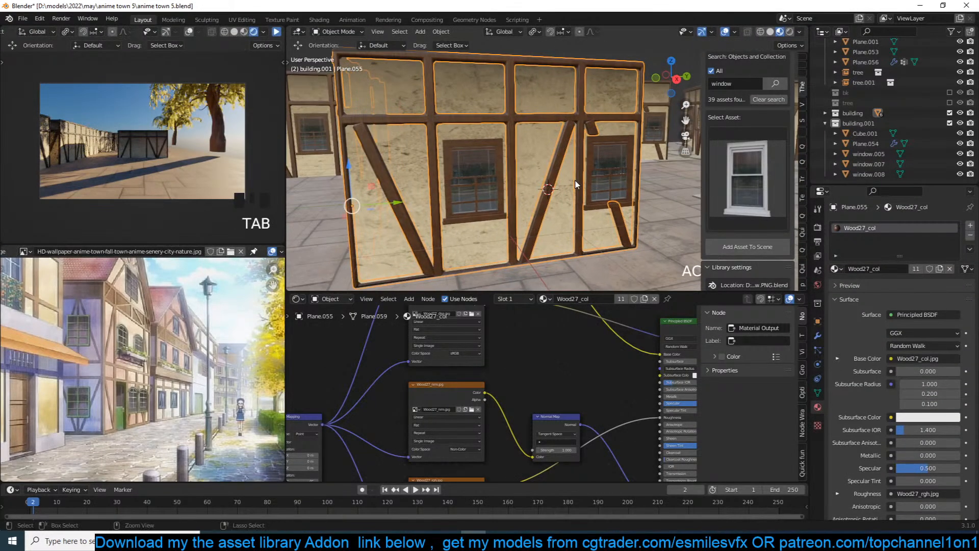
key(ctrl+s)
key(alt+a)
middle_drag(575, 184, 569, 149)
middle_drag(512, 222, 313, 248)
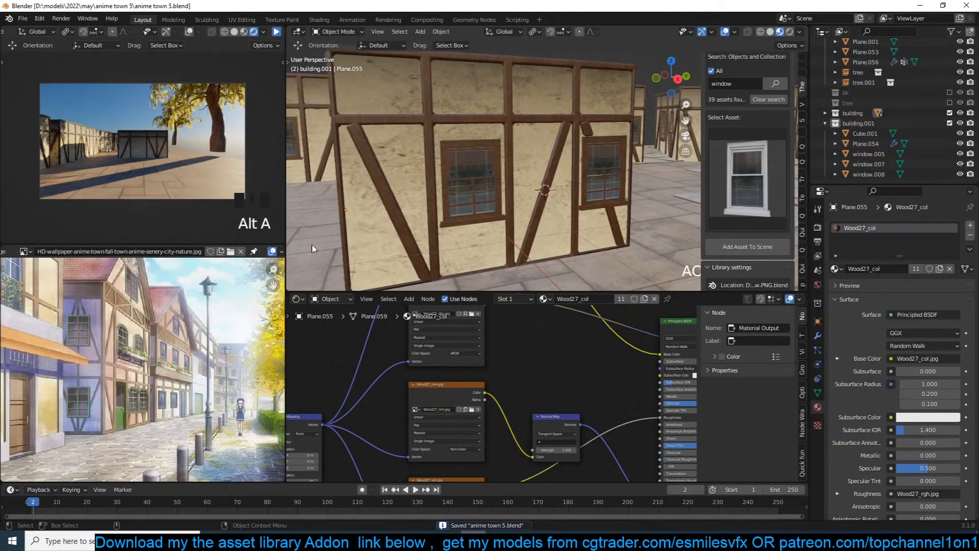
middle_drag(469, 231, 485, 220)
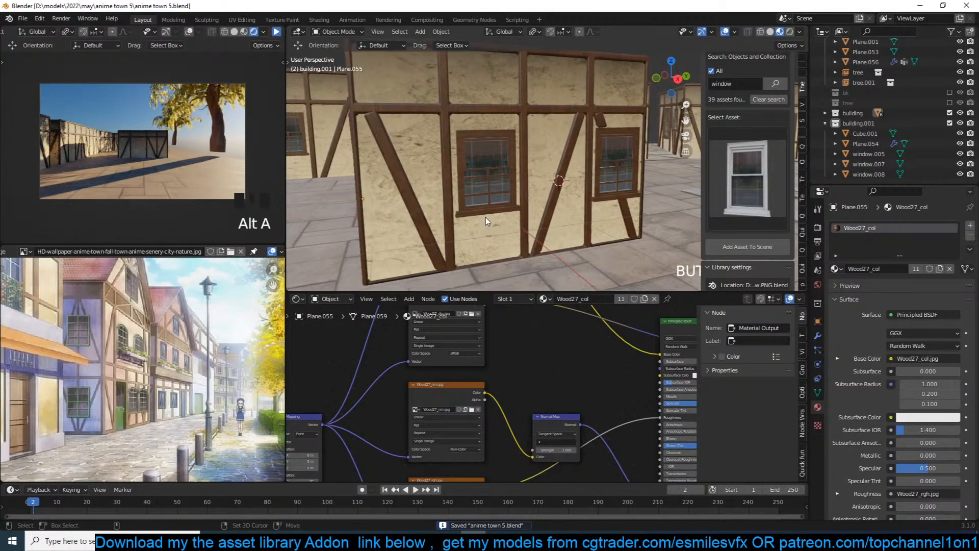
Place the 3D cursor just below the side wall's first window and duplicate the building's wall box in place.
key(shift+a)
mouse_move(485, 220)
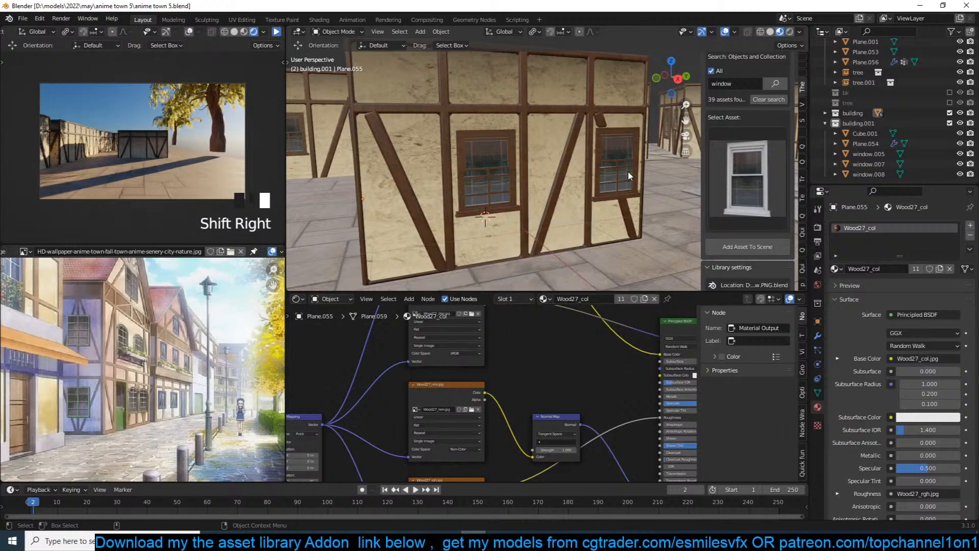
click(531, 167)
scroll(542, 166, down, 1)
key(shift+d)
right_click(562, 175)
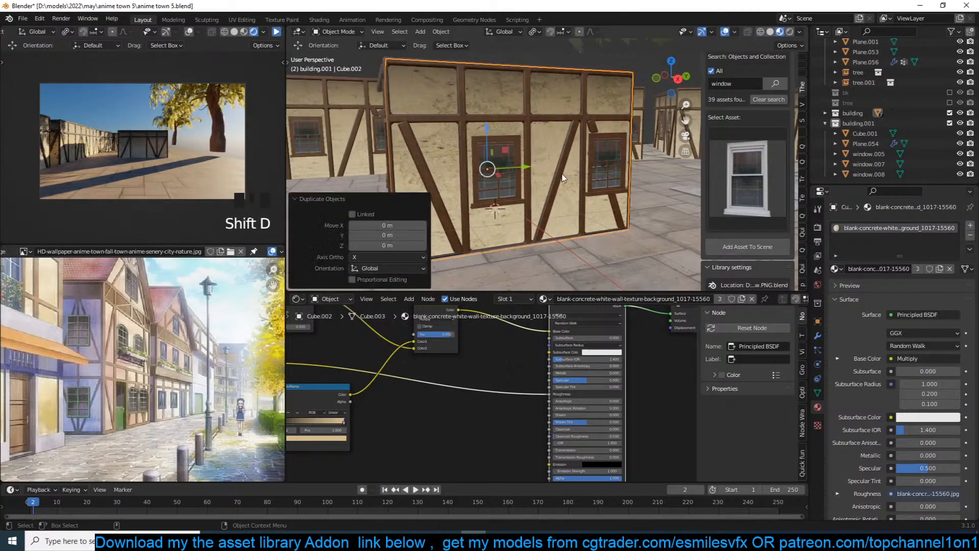
Shrink the duplicated box, flatten it along Z and lower it about 0.45 m to form a ledge below the window.
key(s)
click(534, 174)
mouse_move(560, 182)
middle_down()
mouse_move(594, 192)
mouse_move(571, 183)
middle_up()
drag(455, 168, 477, 165)
key(s)
key(z)
click(492, 170)
Scale the ledge to about 0.207 along X and move it about 1.28 m along X onto the side wall's face.
middle_drag(477, 167, 612, 204)
key(s)
key(x)
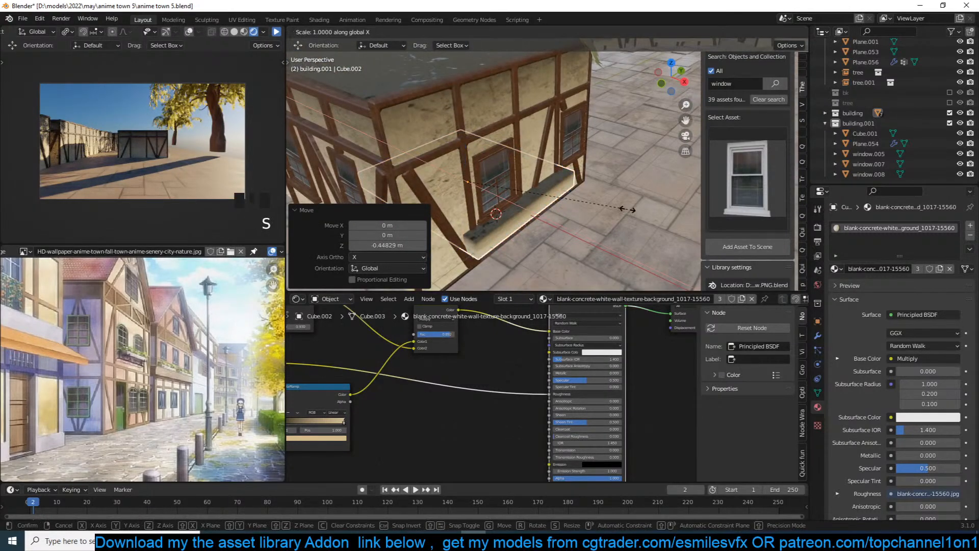
click(501, 190)
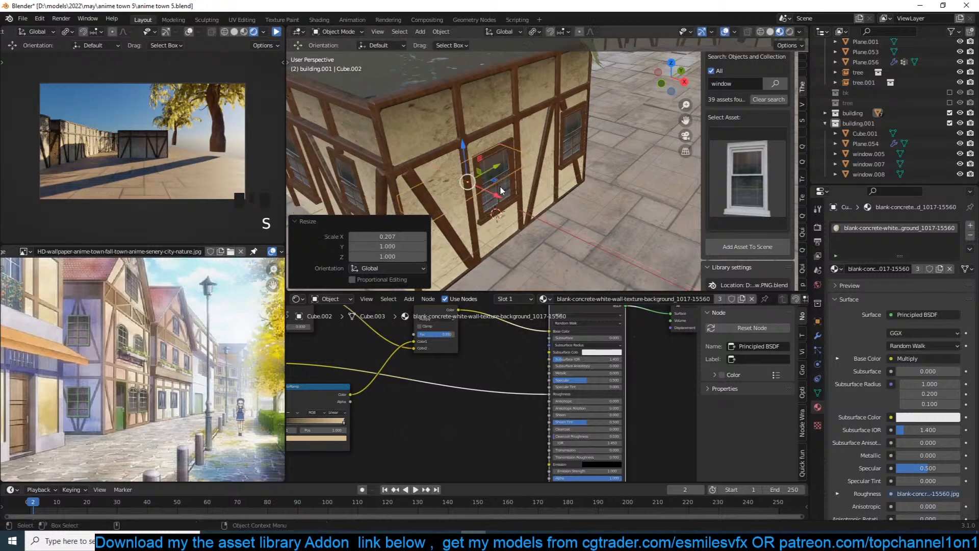
drag(493, 197, 548, 215)
middle_drag(548, 215, 496, 195)
Shift the ledge about 0.46 m along Y and lengthen it along Y so it spans beneath both windows.
scroll(549, 213, down, 5)
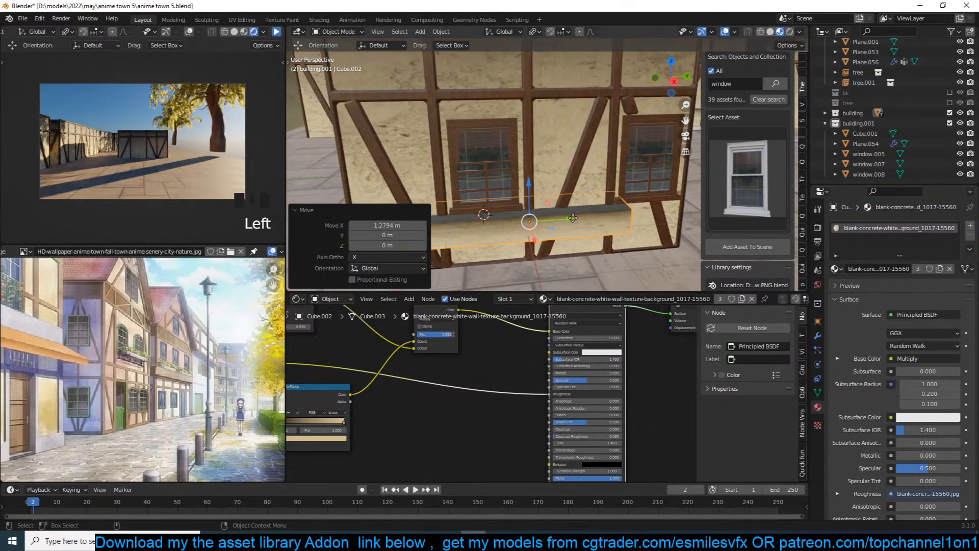
key(g)
key(s)
key(x)
key(y)
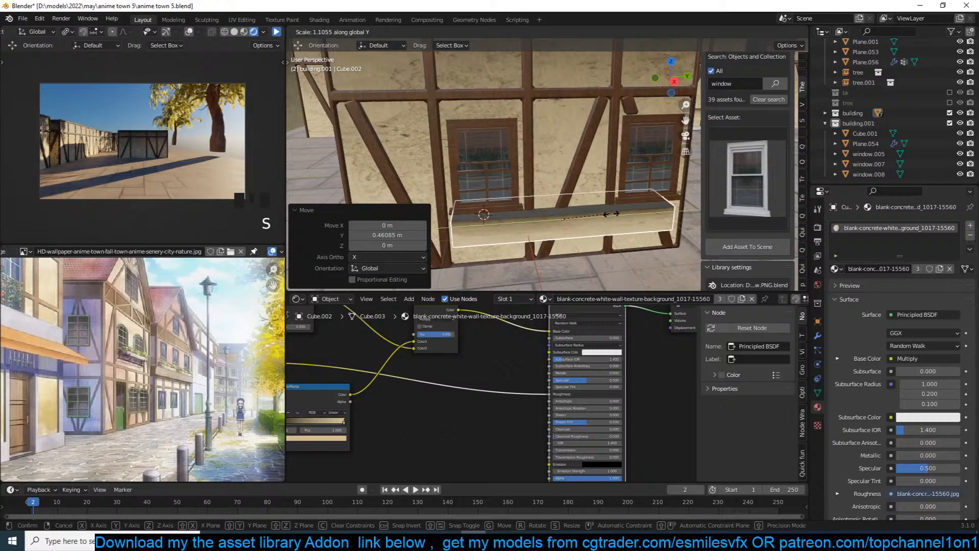
click(614, 215)
Deselect the ledge, save the file, and compare the ledge with the flower boxes in the reference picture.
key(alt+a)
middle_drag(586, 214, 596, 183)
key(ctrl+s)
scroll(138, 352, up, 1)
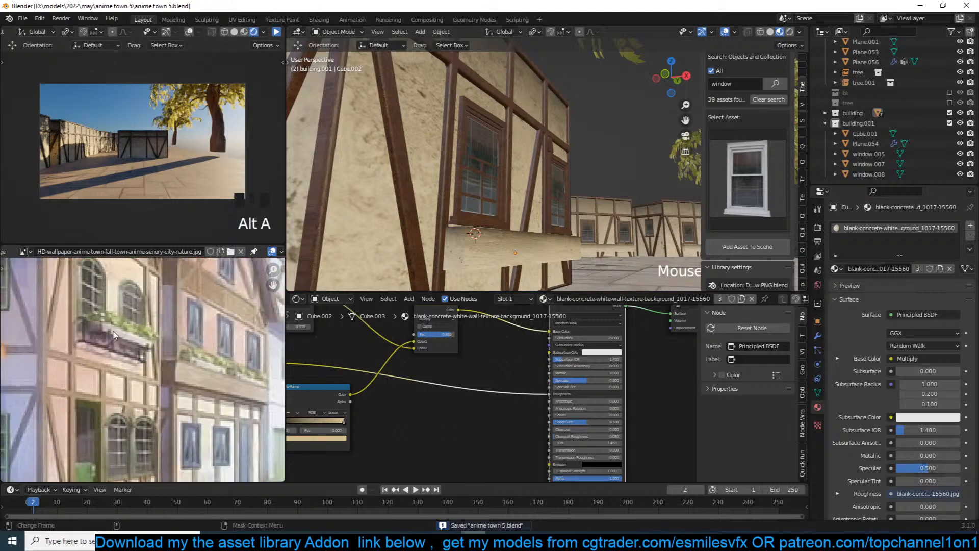
scroll(114, 331, down, 2)
scroll(575, 228, down, 2)
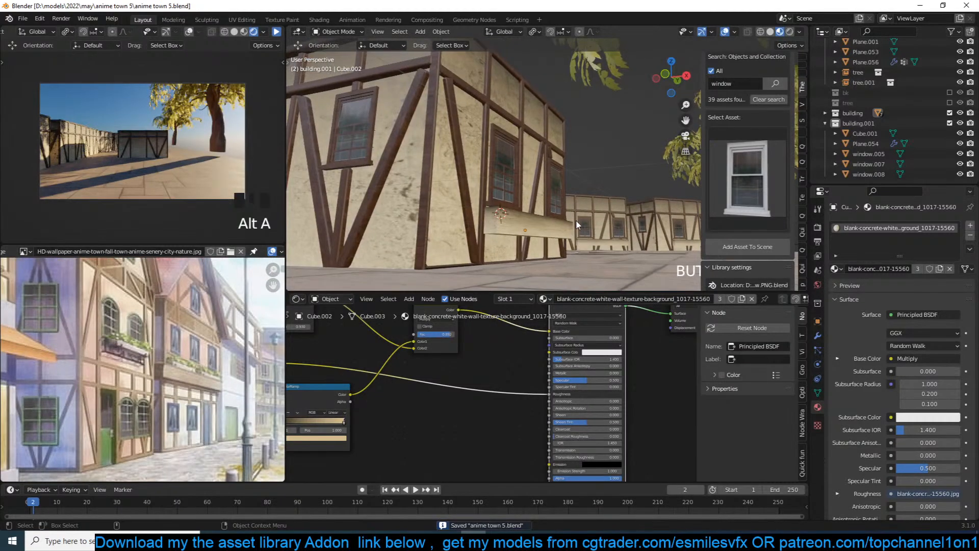
middle_drag(576, 219, 550, 238)
key(ctrl+s)
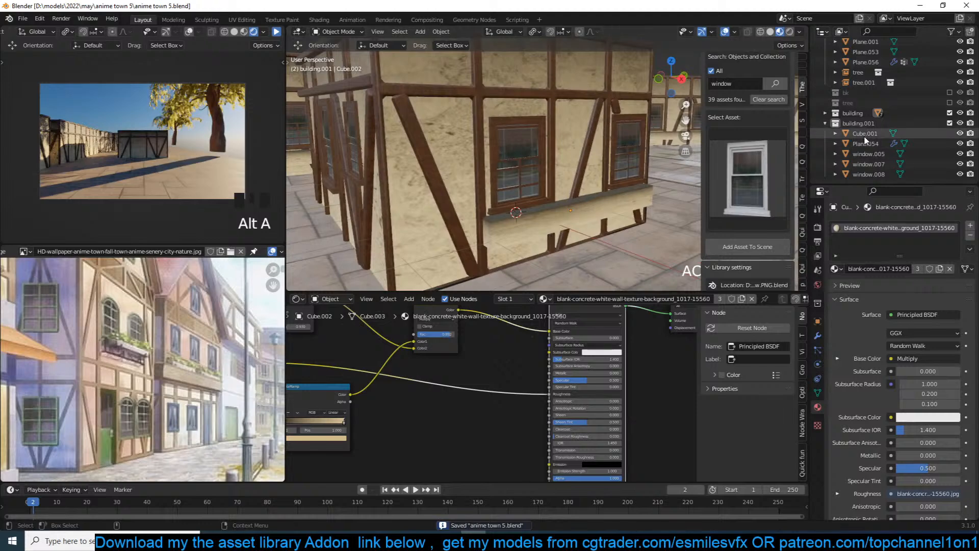
scroll(855, 101, up, 4)
click(949, 144)
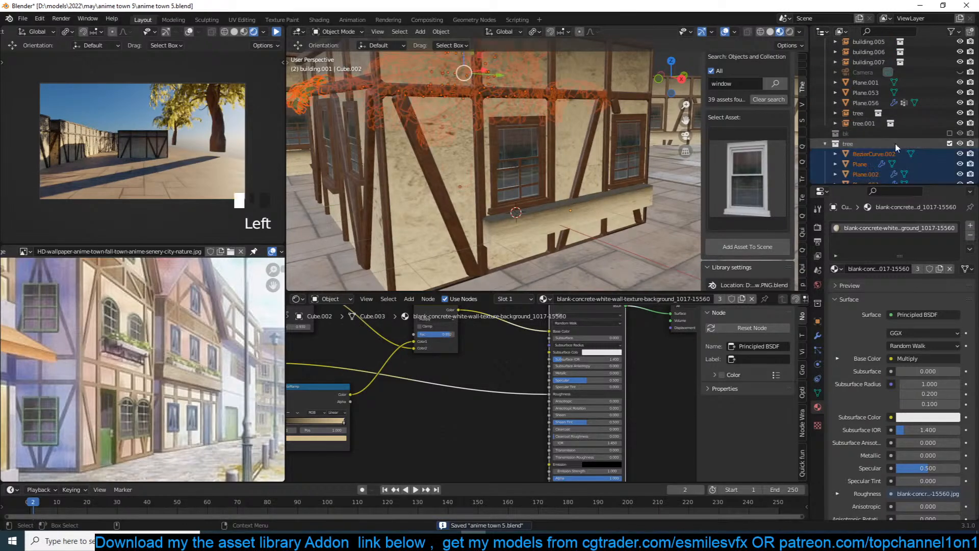
click(851, 153)
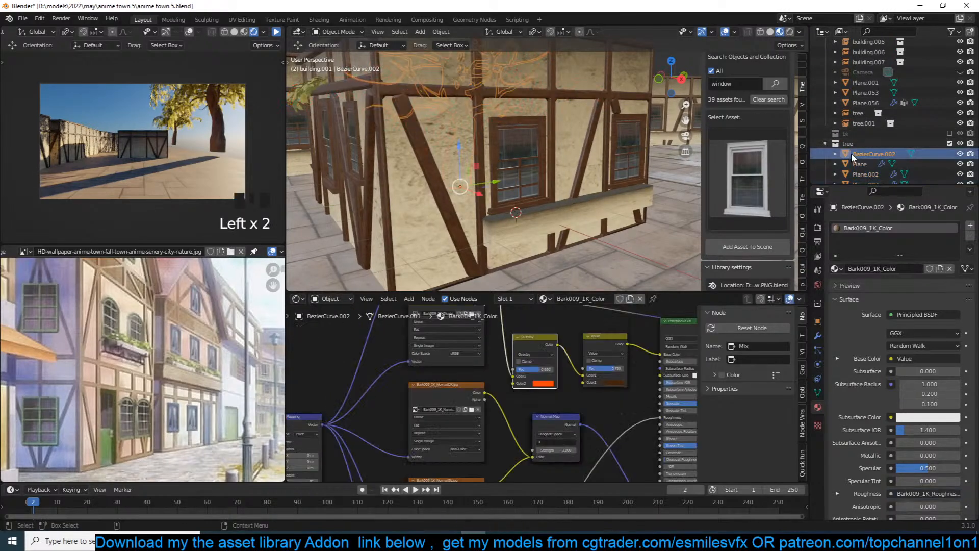
click(949, 143)
scroll(656, 151, down, 6)
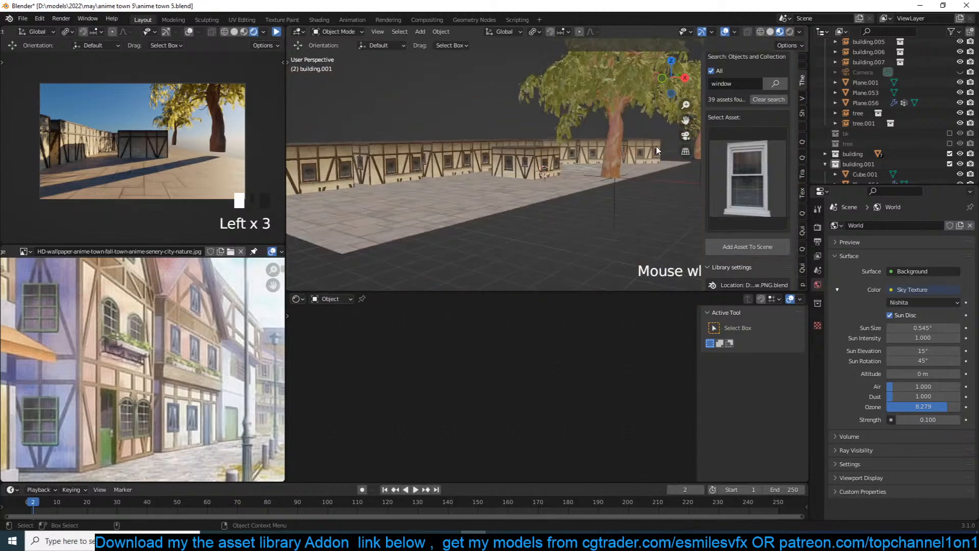
middle_drag(656, 150, 722, 184)
key(a)
key(alt+a)
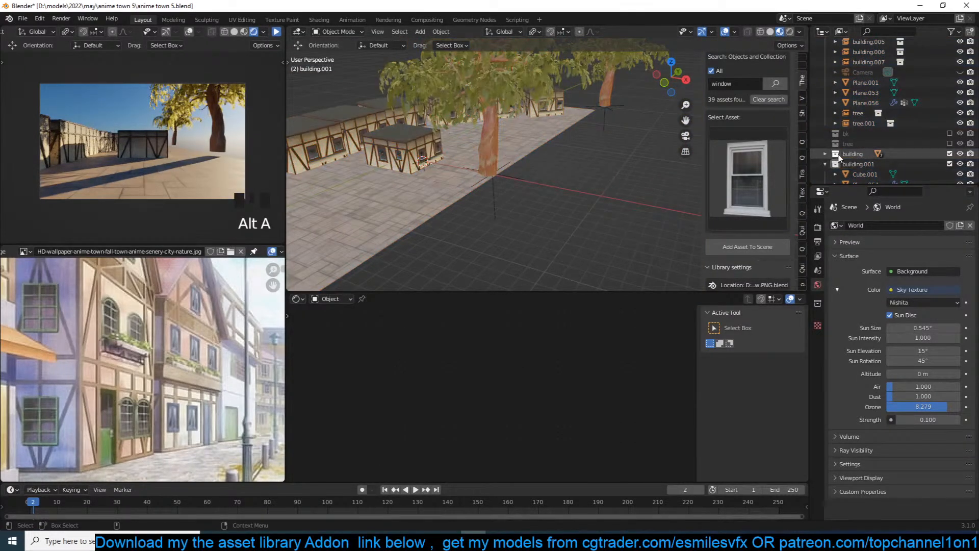
Enable the tree collection, duplicate one of its leaf clusters, and snap the copy to the 3D cursor below the window.
click(950, 144)
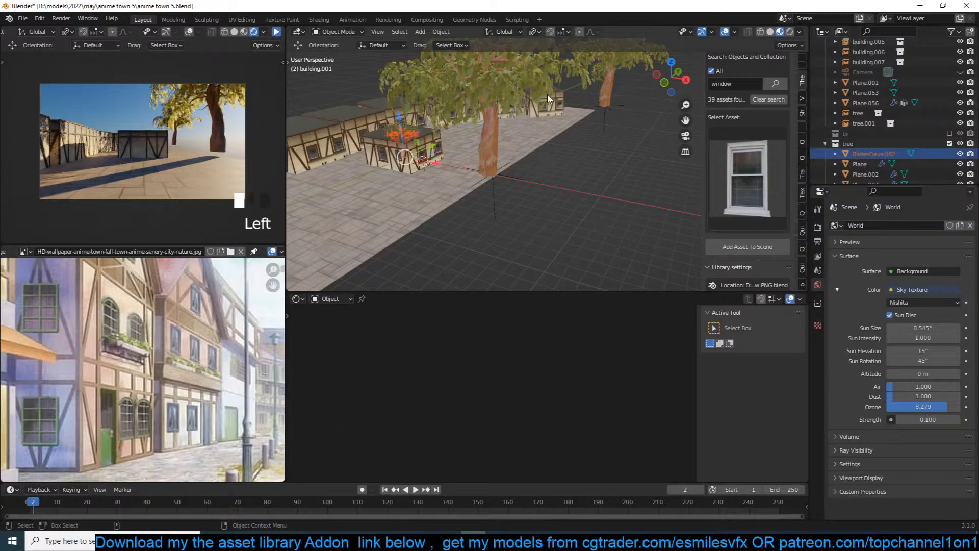
click(488, 107)
click(400, 128)
scroll(418, 157, up, 3)
shift+middle_drag(427, 171, 540, 189)
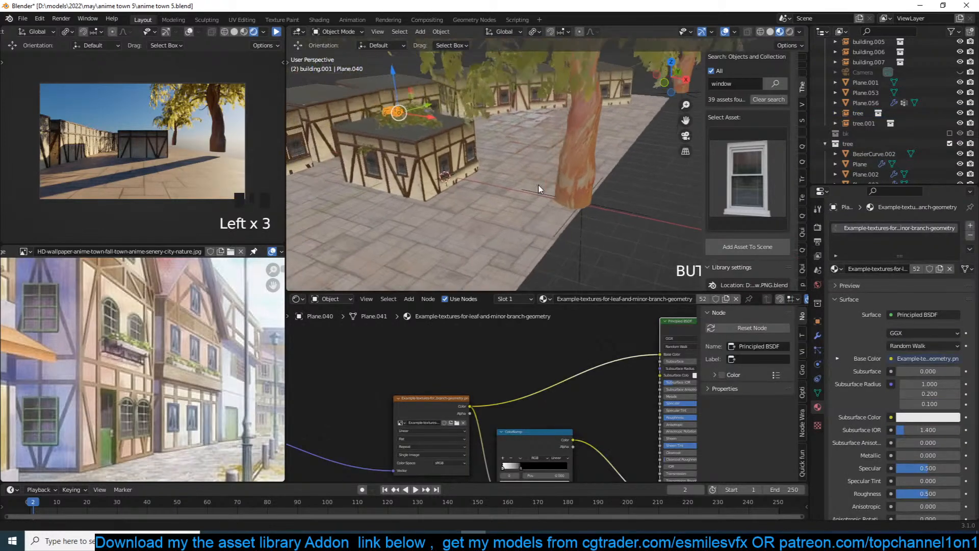
scroll(540, 189, up, 2)
key(shift+d)
right_click(392, 141)
key(shift+s)
click(384, 101)
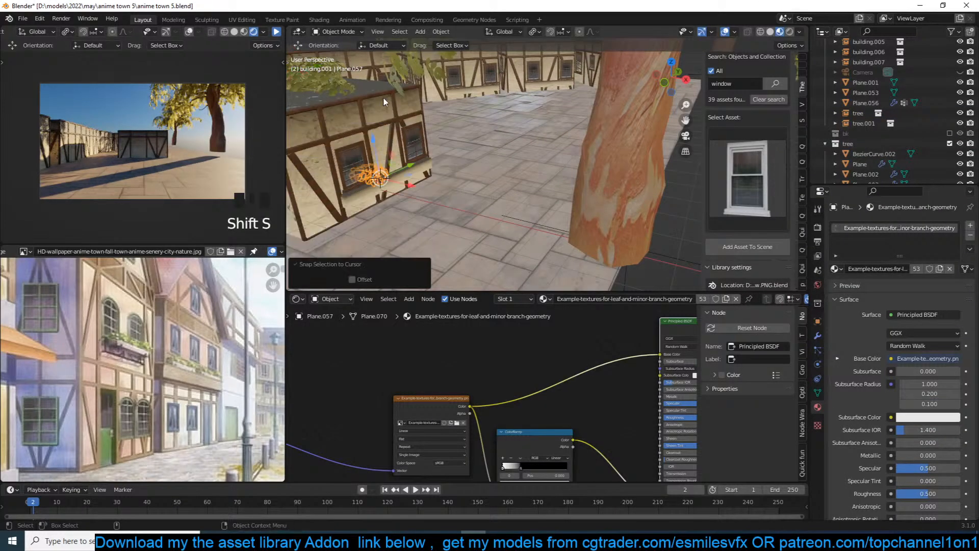
Move the copied leaf cluster to the building.001 collection and disable the tree collection.
key(m)
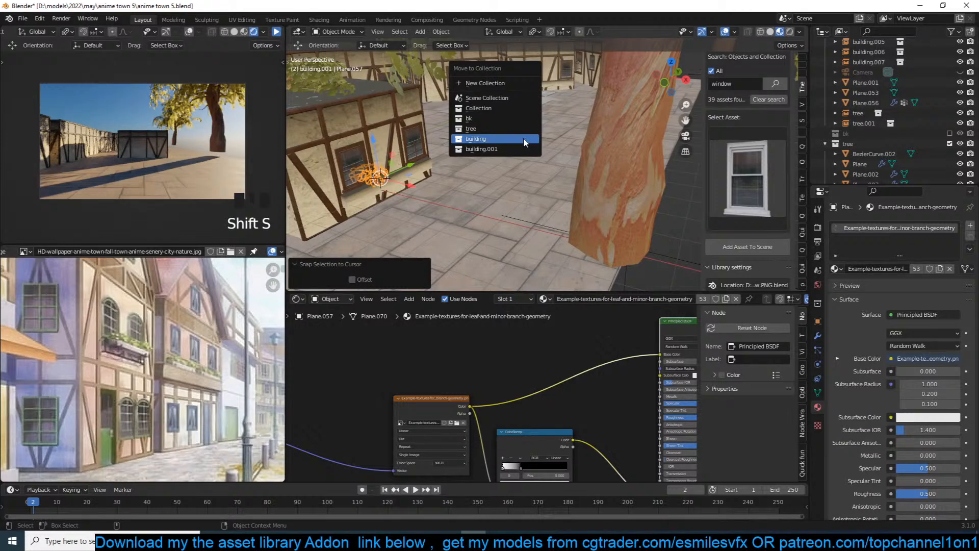
click(495, 150)
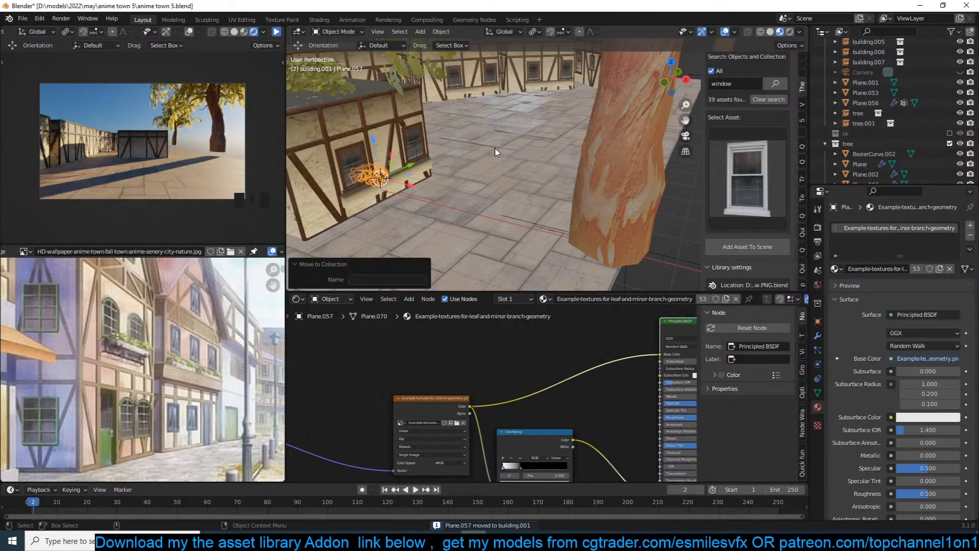
click(949, 143)
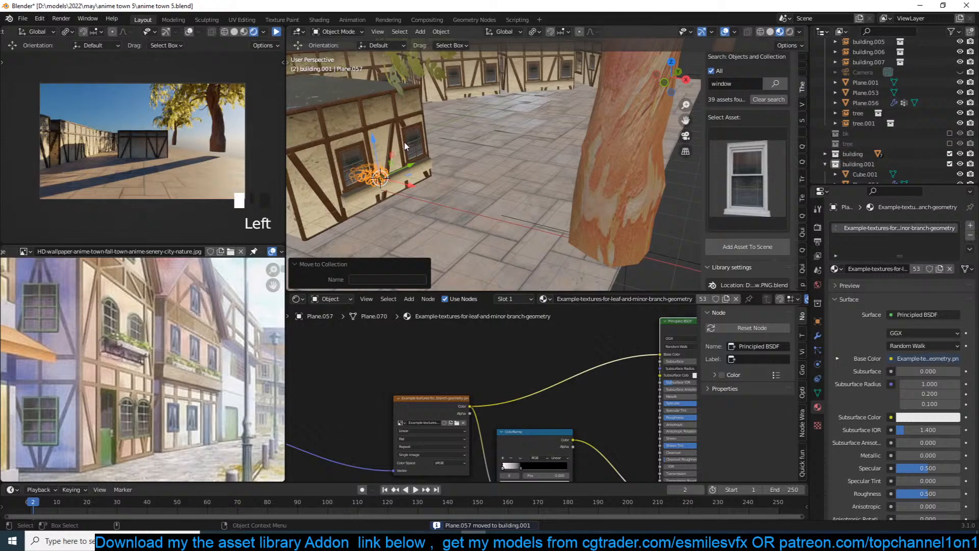
Rotate the leaf cluster about 102° around Z so it faces outward from the wall.
key(KP_Decimal)
middle_drag(409, 167, 554, 166)
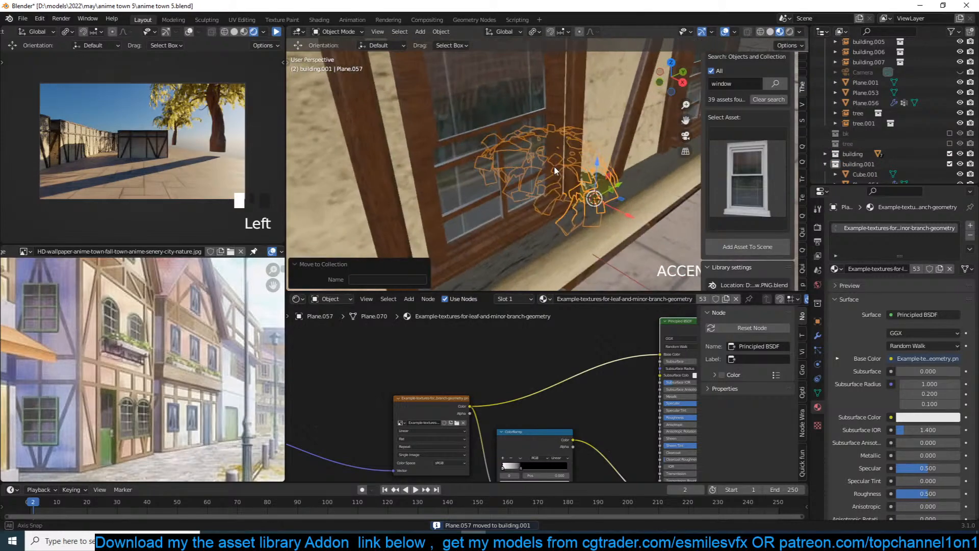
key(r)
click(510, 204)
mouse_move(510, 204)
middle_down()
mouse_move(476, 181)
mouse_move(497, 206)
middle_up()
key(s)
key(x)
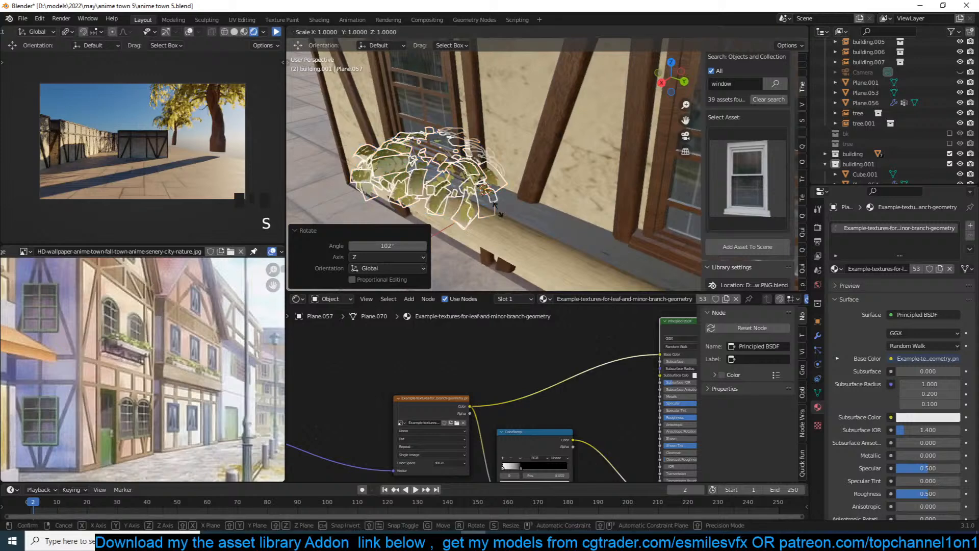
right_click(510, 215)
scroll(511, 215, down, 3)
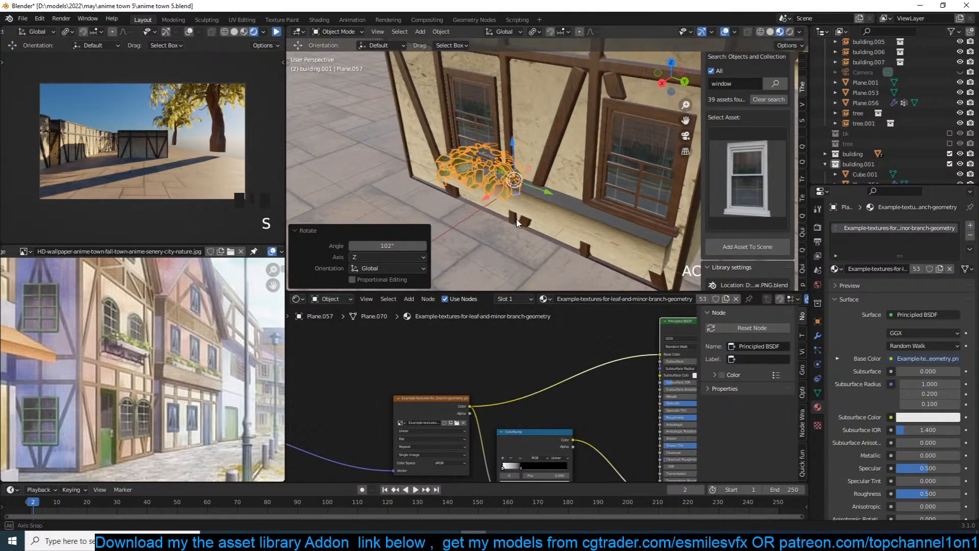
Move the leaf cluster about 0.64 m along Y and stretch it to about 2.69 times its length along Y.
middle_drag(530, 197, 542, 192)
drag(540, 188, 597, 200)
key(s)
key(y)
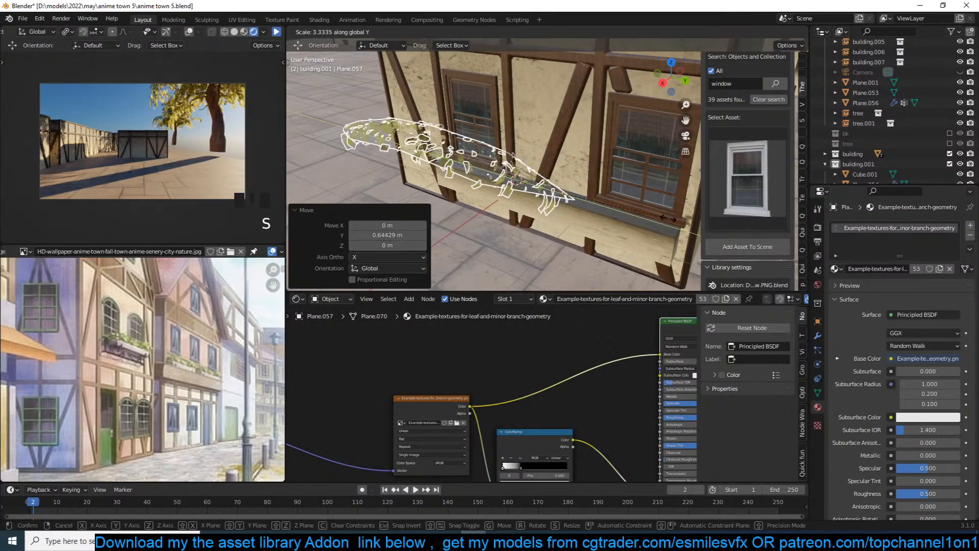
click(652, 217)
Set the leaf cluster's origin to its geometry and move it about 1.3 m along Y to center it on the ledge.
right_click(646, 215)
mouse_move(637, 251)
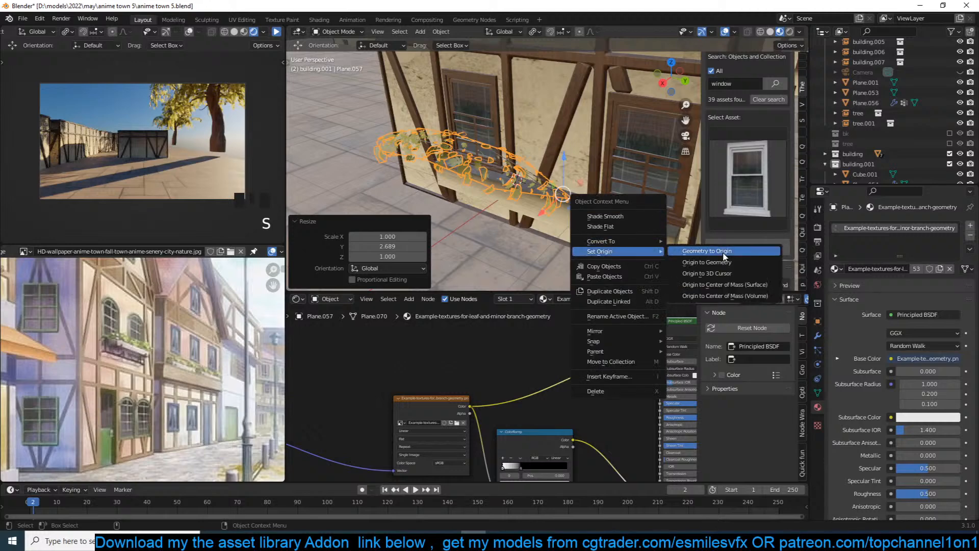
click(720, 265)
drag(506, 171, 599, 198)
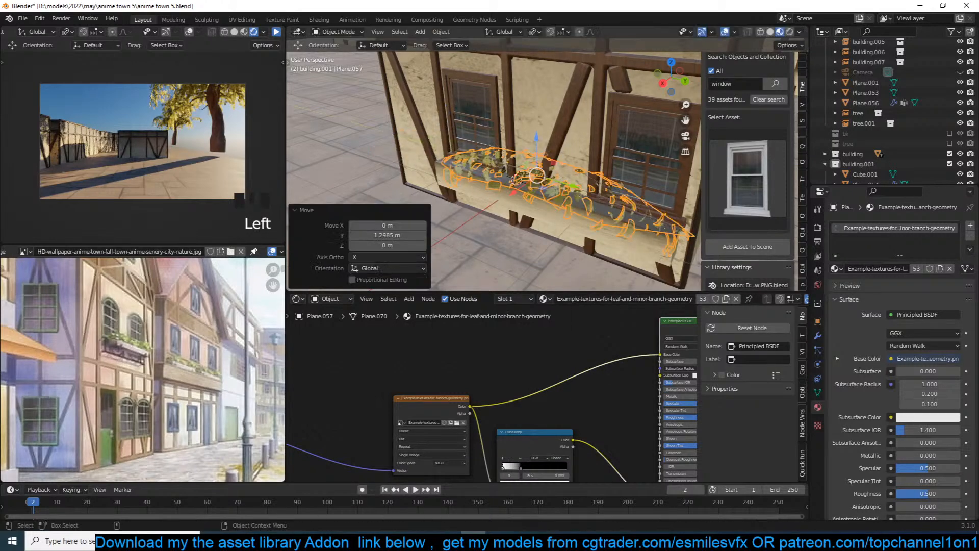
Shorten the leaf cluster along Y, first to about 0.795 and then a little more, to fit within the ledge.
key(s)
key(y)
click(561, 186)
key(s)
key(y)
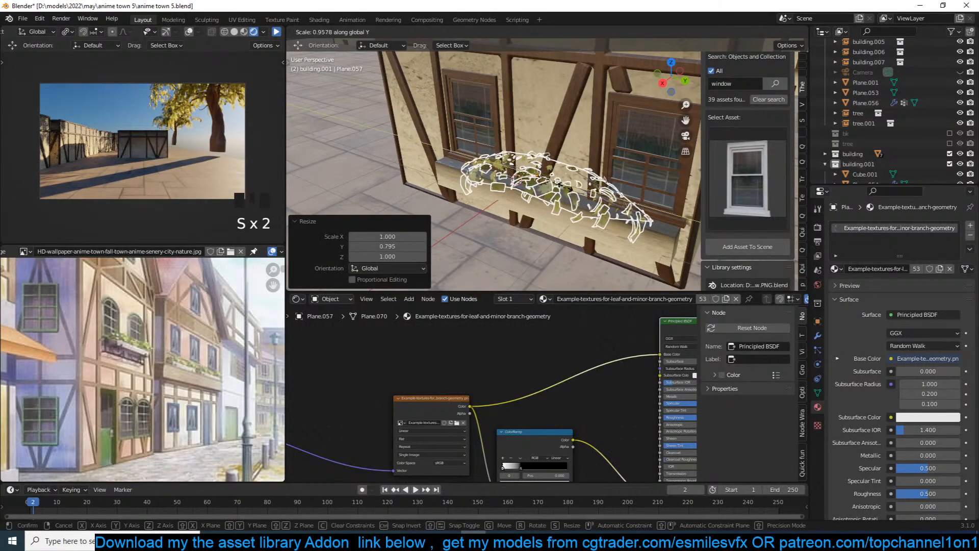
click(556, 180)
middle_drag(556, 180, 506, 219)
Delete the faces on the positive X half of the leaf cluster's base mesh, working in wireframe top view.
key(Tab)
key(a)
key(KP_7)
key(z)
click(456, 218)
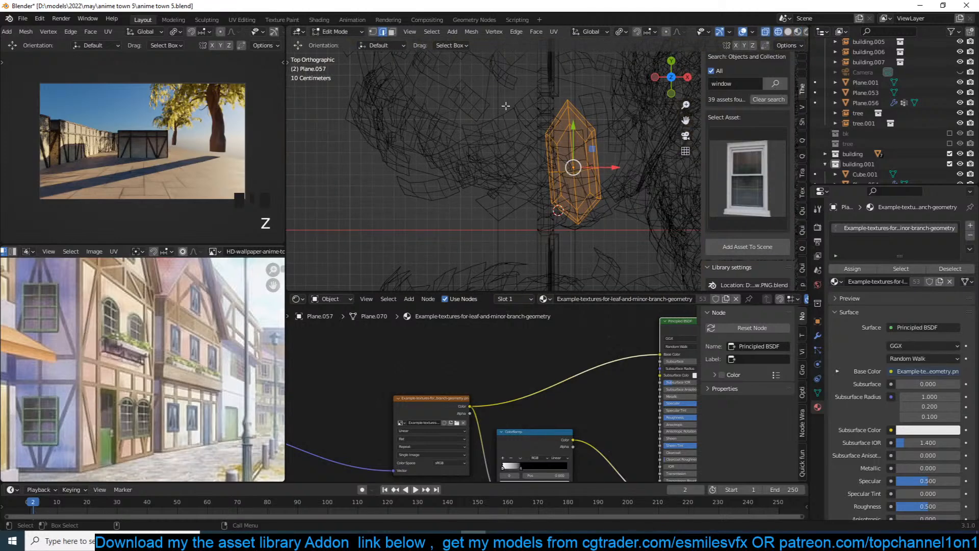
key(3)
click(583, 95)
key(alt+a)
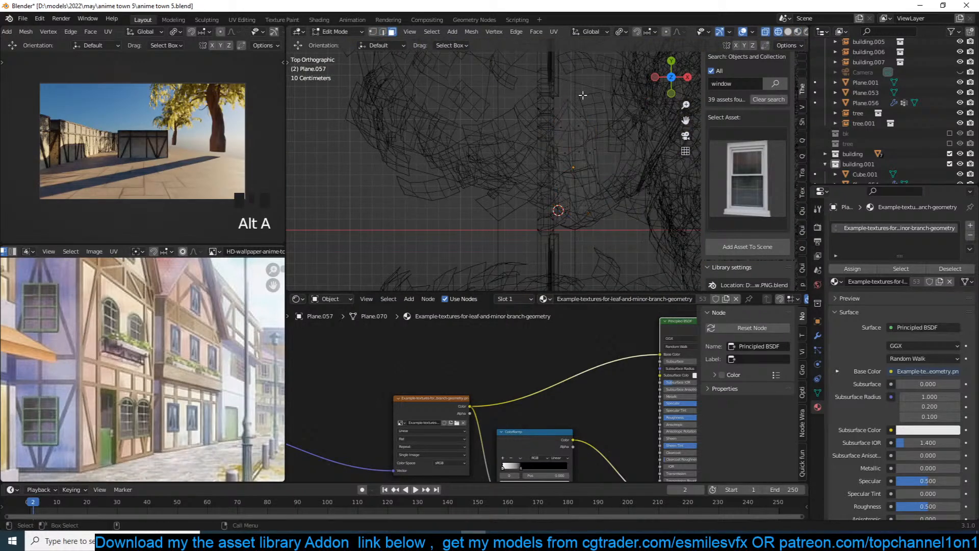
drag(578, 105, 624, 224)
key(x)
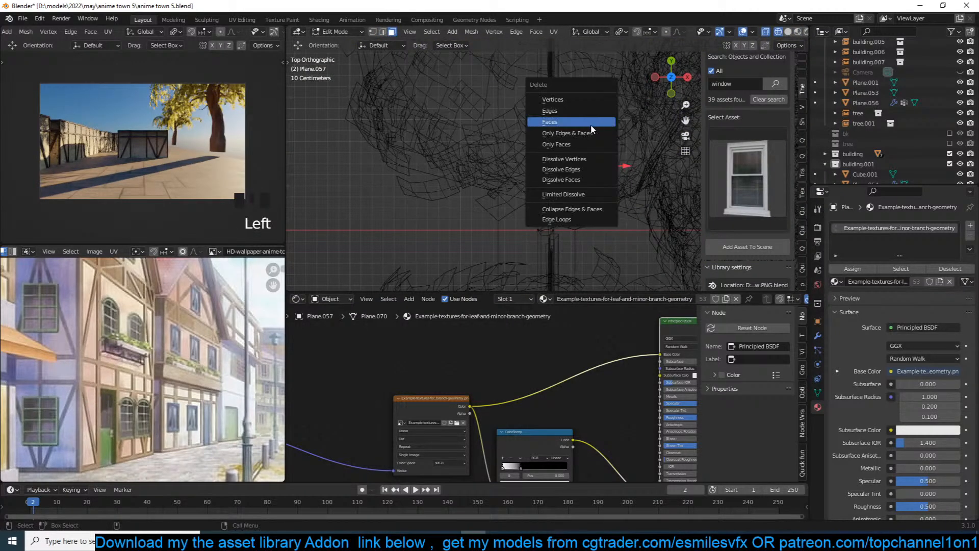
click(590, 124)
Rotate the remaining base mesh about 3.84° in top view and adjust its position.
key(a)
key(r)
click(613, 182)
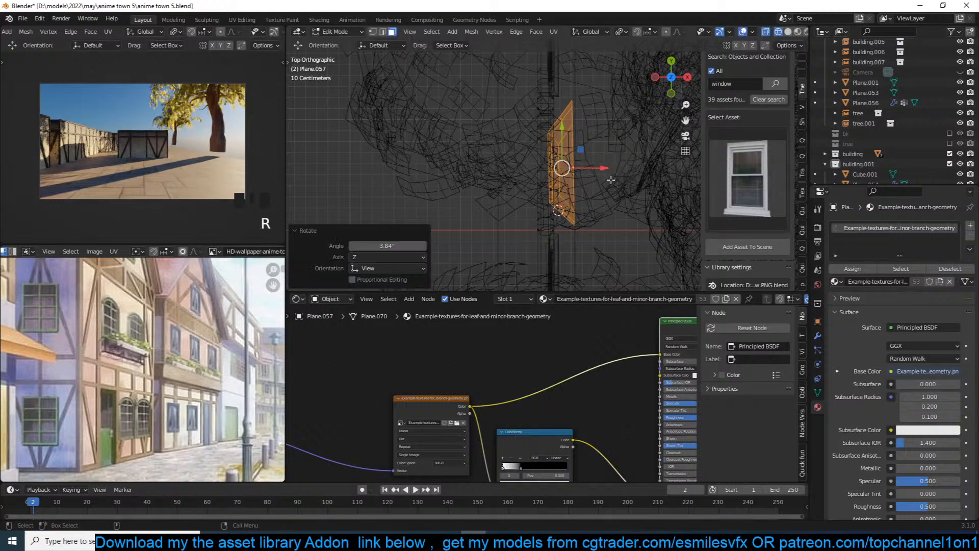
key(g)
click(609, 182)
Return to Object Mode with solid shading and move the leaf cluster about -0.14 m along Y and -0.22 m along Z.
key(Tab)
key(z)
mouse_move(541, 144)
middle_down()
mouse_move(560, 135)
mouse_move(597, 77)
mouse_move(630, 151)
middle_up()
drag(524, 131, 538, 145)
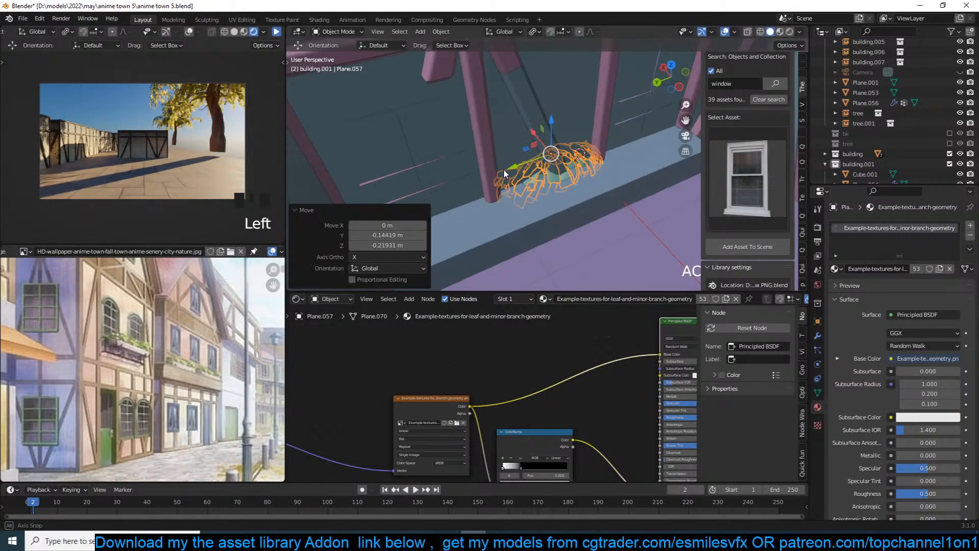
Rotate the leaf cluster 180° around Z and move it about -0.21 m along X onto the ledge.
scroll(522, 167, down, 8)
middle_drag(522, 167, 620, 158)
scroll(620, 158, up, 7)
text(r)
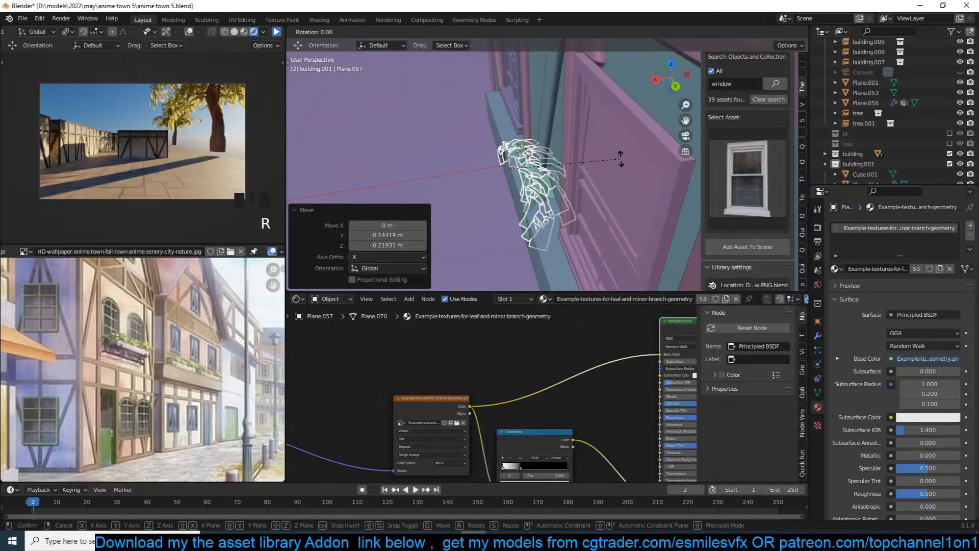
text(z180)
click(621, 159)
middle_drag(620, 159, 663, 115)
middle_drag(540, 168, 592, 194)
drag(593, 197, 570, 188)
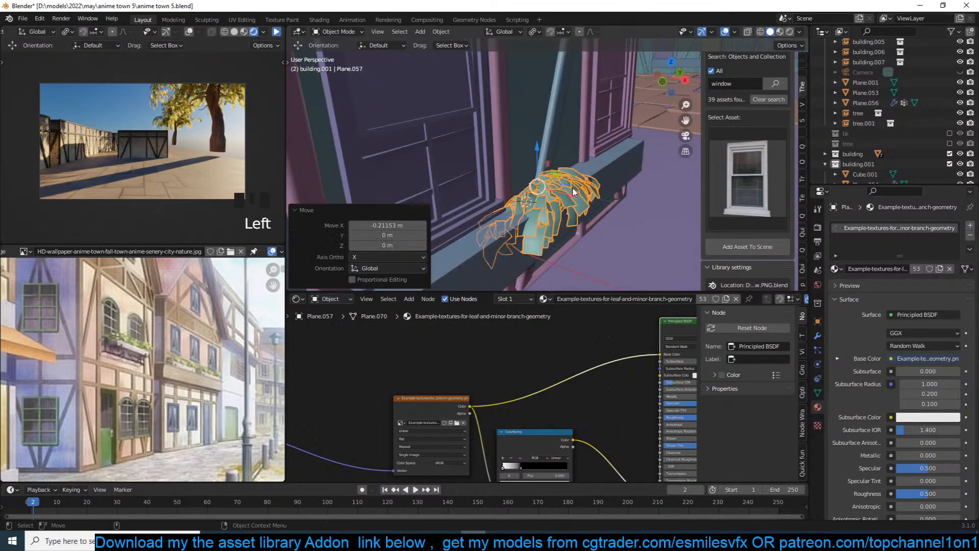
Adjust the leaf cluster's height on the ledge and duplicate its base mesh along the ledge, entering a Y offset of about 0.88 m.
key(Tab)
middle_drag(564, 195, 546, 171)
key(Tab)
drag(533, 150, 535, 158)
key(Tab)
middle_drag(596, 193, 546, 193)
key(shift+d)
key(x)
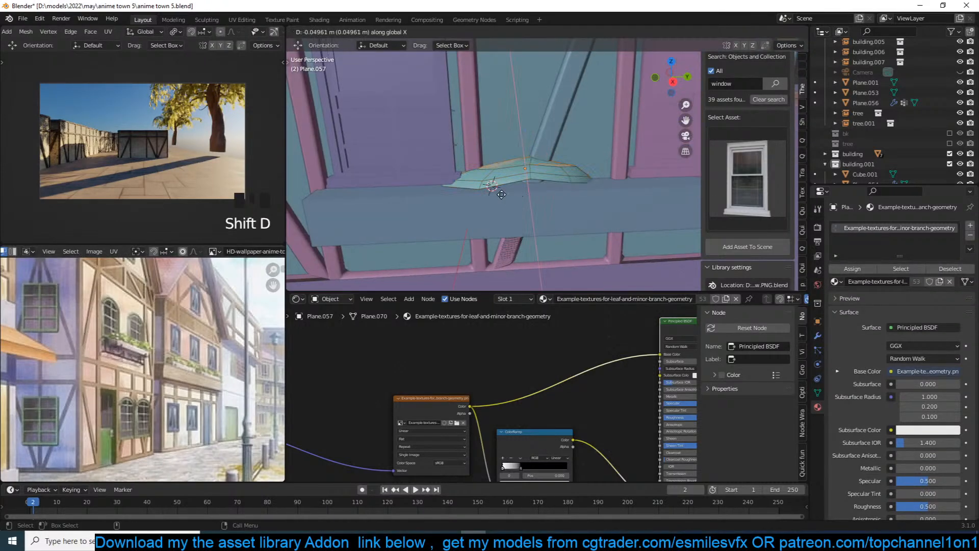
key(y)
click(416, 194)
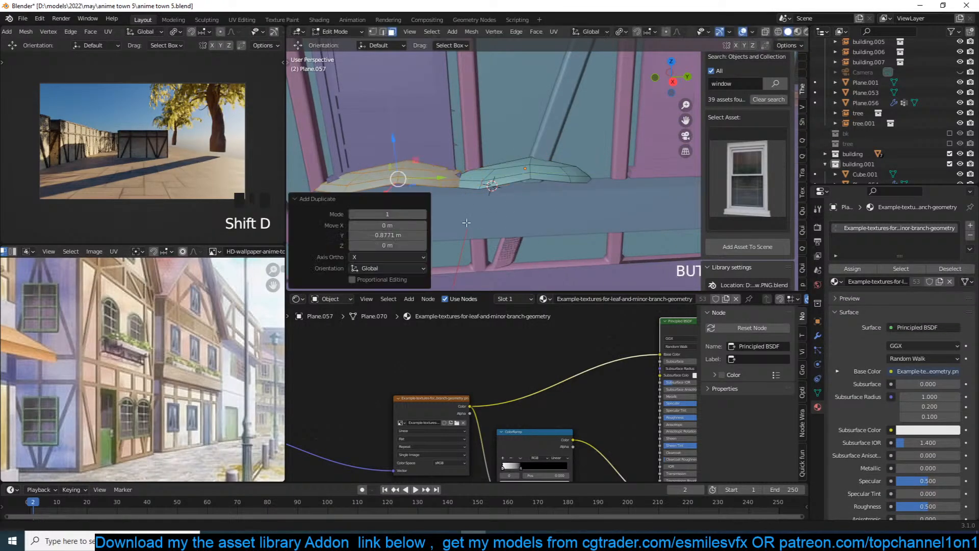
Duplicate the leaf cluster's base mesh once more along Y to fill the ledge, return to Object Mode and save the file.
shift+middle_drag(528, 186, 442, 191)
key(shift+d)
key(y)
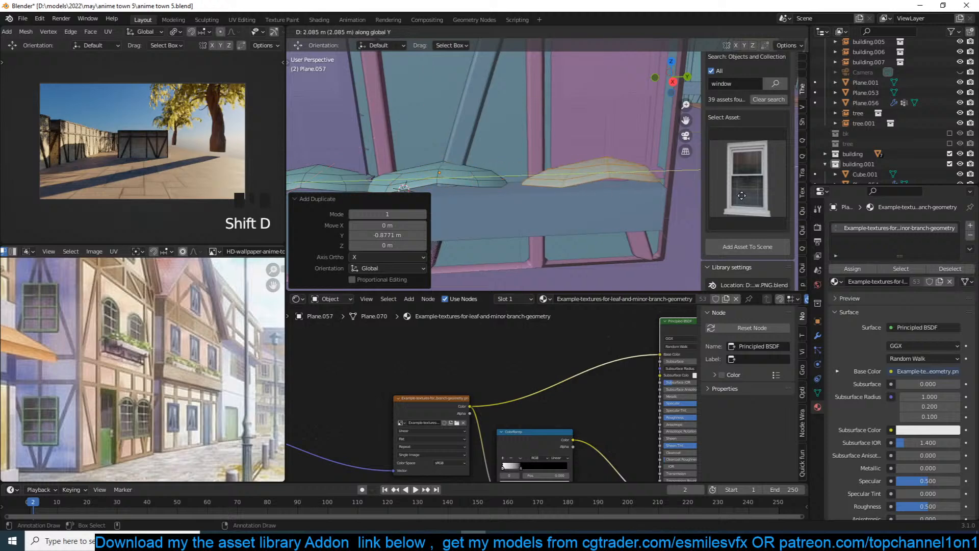
click(715, 198)
key(Tab)
scroll(548, 220, down, 3)
middle_drag(551, 219, 598, 224)
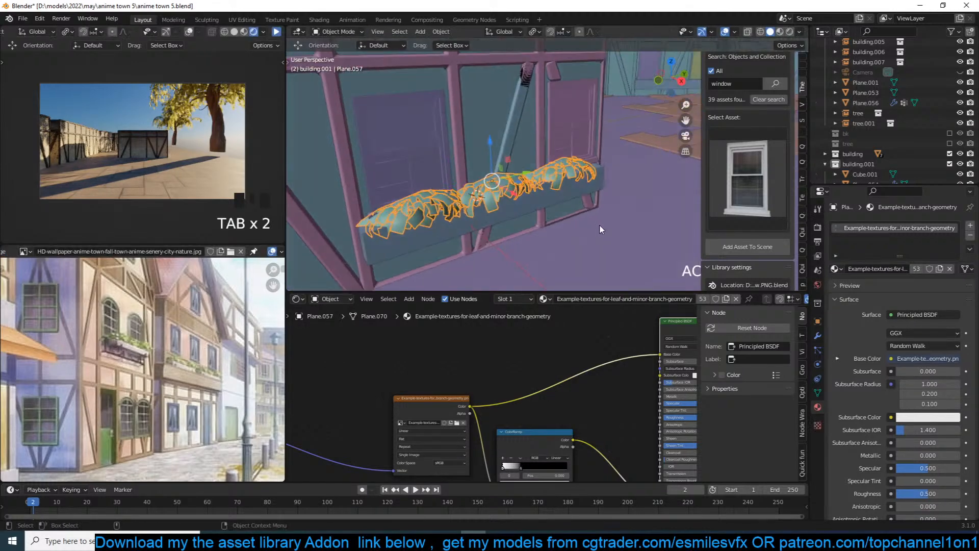
key(alt+a)
scroll(597, 224, down, 3)
middle_drag(543, 199, 568, 184)
scroll(567, 183, up, 1)
key(ctrl+s)
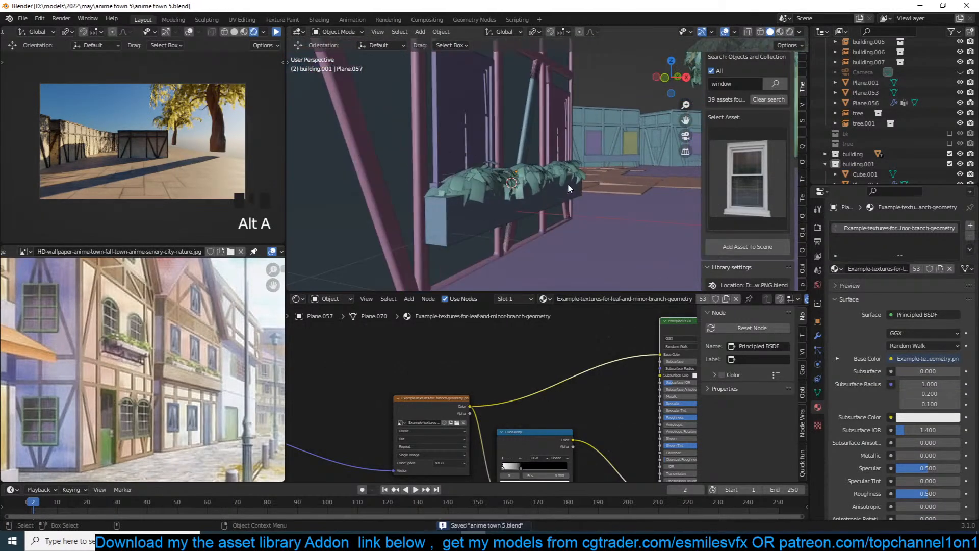
Duplicate the ledge planter together with its foliage in place.
scroll(568, 182, down, 1)
scroll(564, 180, up, 3)
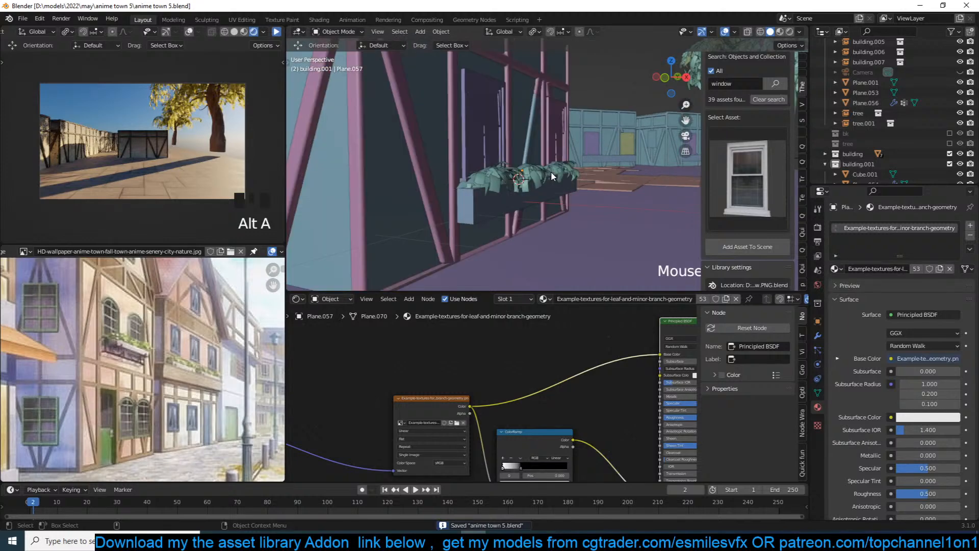
click(524, 194)
key(shift+d)
right_click(525, 194)
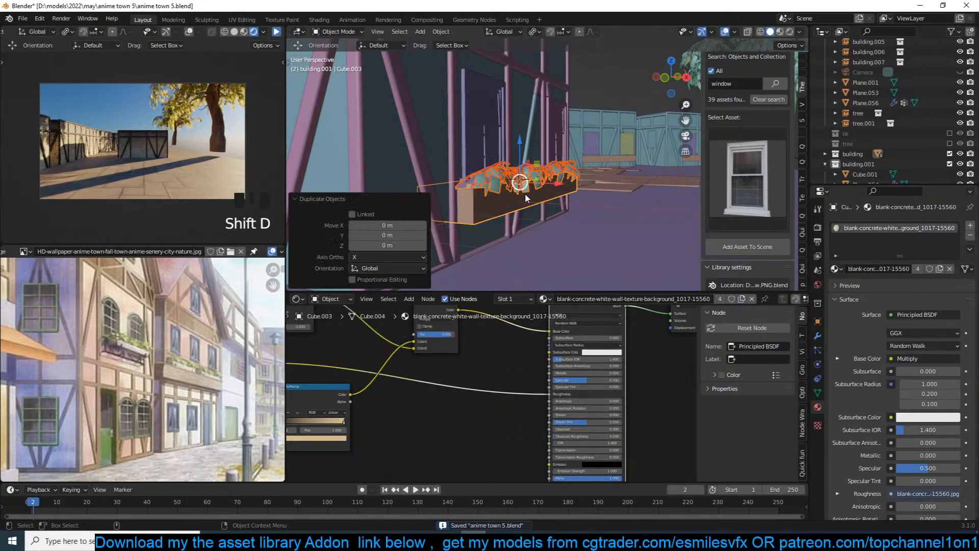
In top view, move the duplicated planter about -1.86 m along X and -2.21 m along Y and rotate it 90°.
key(KP_7)
scroll(527, 197, up, 2)
scroll(548, 164, down, 5)
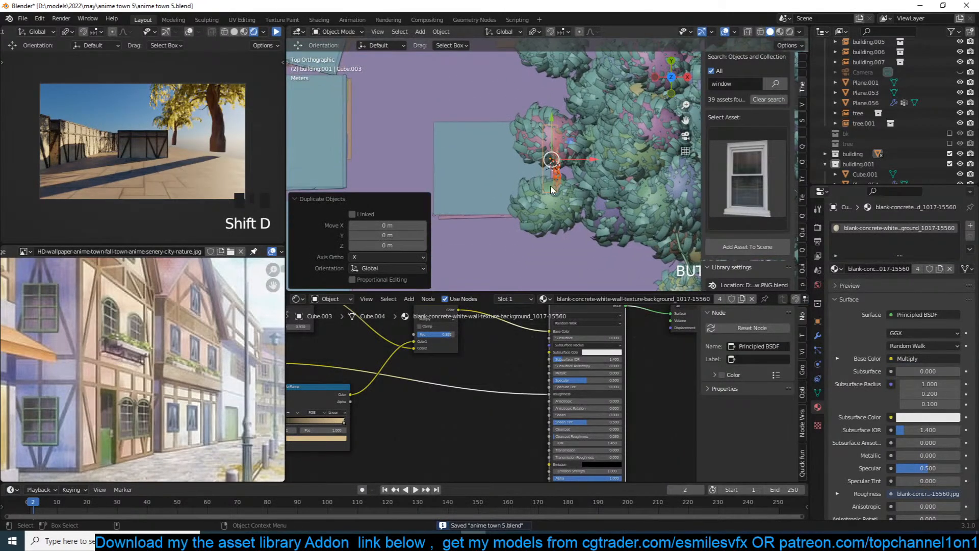
key(g)
click(508, 236)
key(r)
key(9)
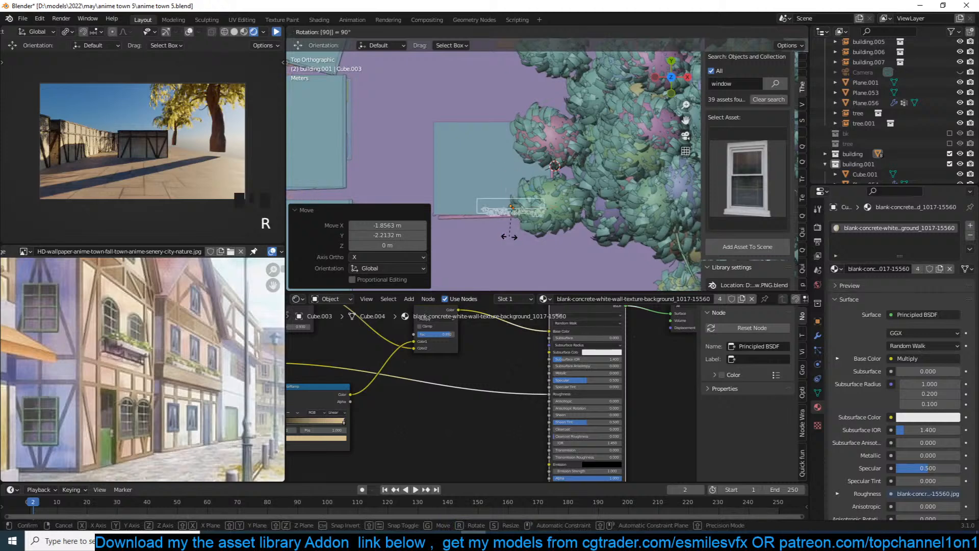
key(Return)
Move the rotated planter about 0.14 m along X and -0.62 m along Y to the outside of the adjacent wall.
key(g)
click(514, 257)
key(KP_Decimal)
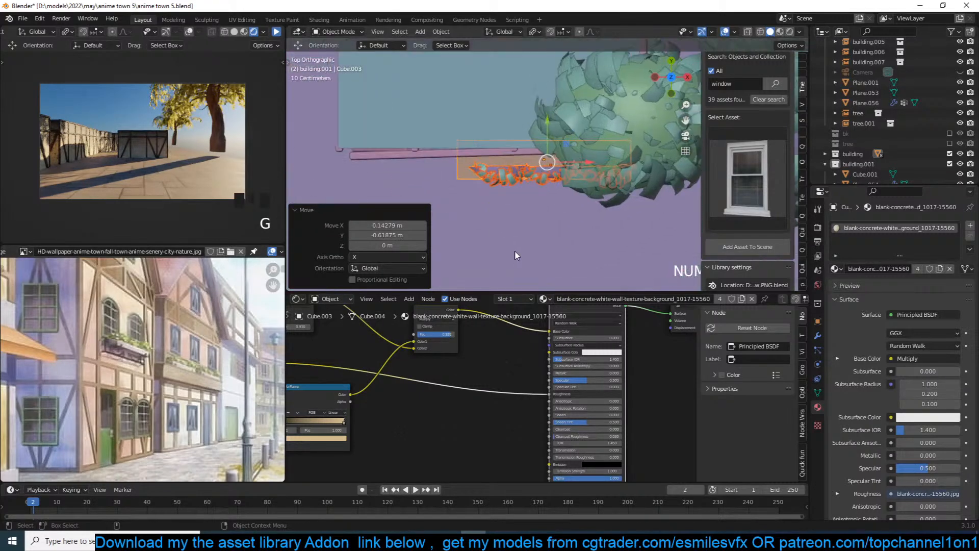
middle_drag(513, 257, 760, 179)
middle_drag(658, 187, 560, 132)
Scale the planter down along X, reposition it under the adjacent wall's window and save the file.
key(s)
key(x)
click(574, 170)
key(g)
click(559, 131)
key(alt+a)
middle_drag(630, 156, 542, 186)
key(ctrl+s)
scroll(626, 163, down, 2)
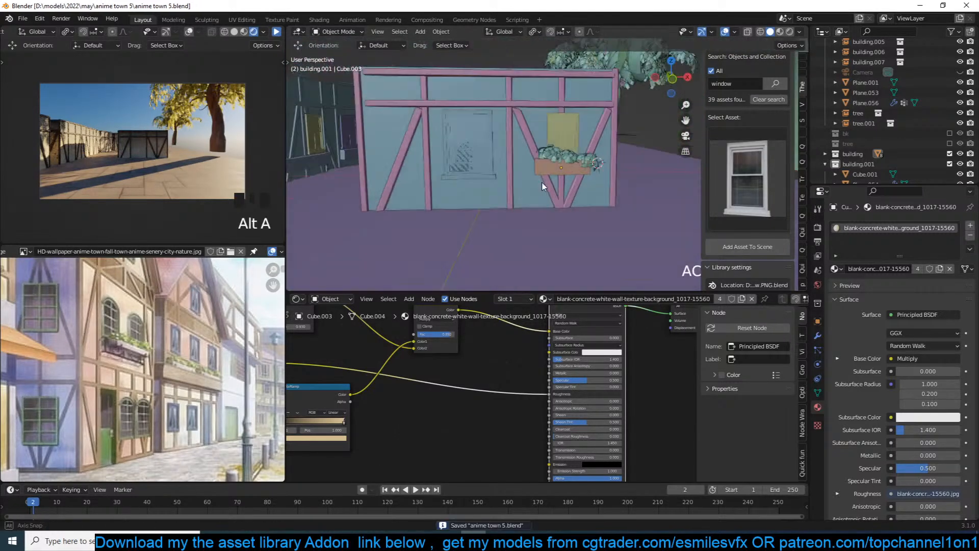
Switch the viewport to Material Preview and view the textured buildings with their planters.
click(780, 31)
mouse_move(700, 64)
middle_down()
mouse_move(523, 157)
mouse_move(502, 133)
mouse_move(455, 190)
middle_up()
scroll(551, 178, down, 3)
middle_drag(598, 165, 537, 176)
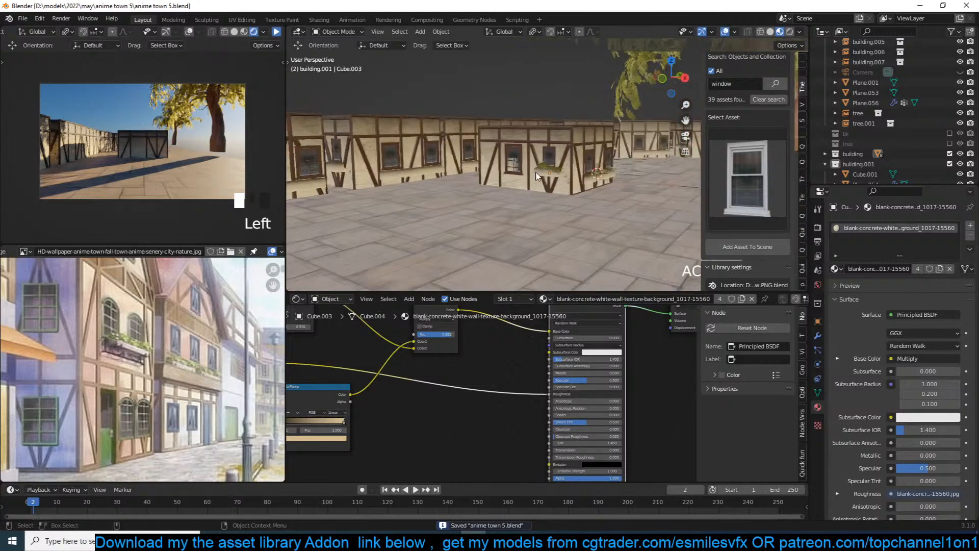
scroll(884, 139, down, 3)
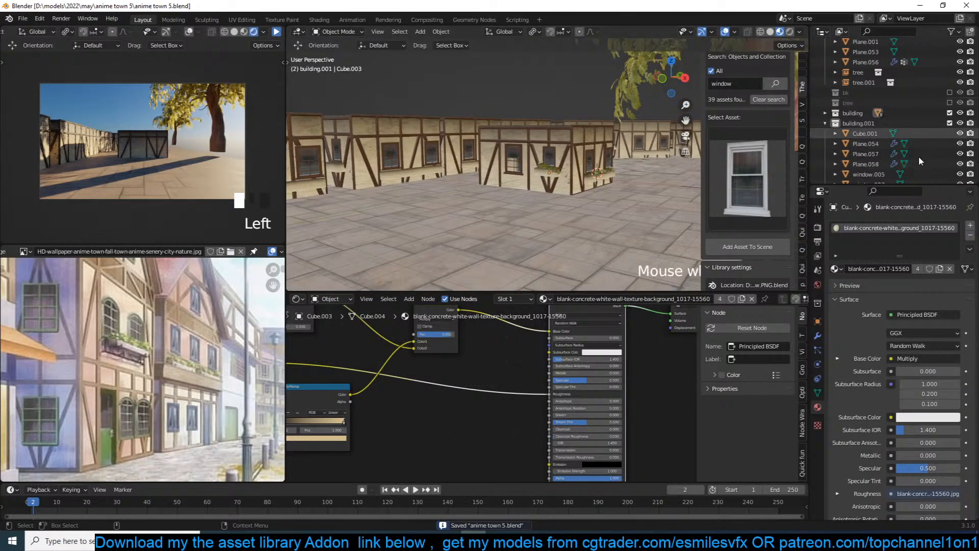
Toggle the building.001 and building collections off and on to check which objects belong to each.
click(948, 123)
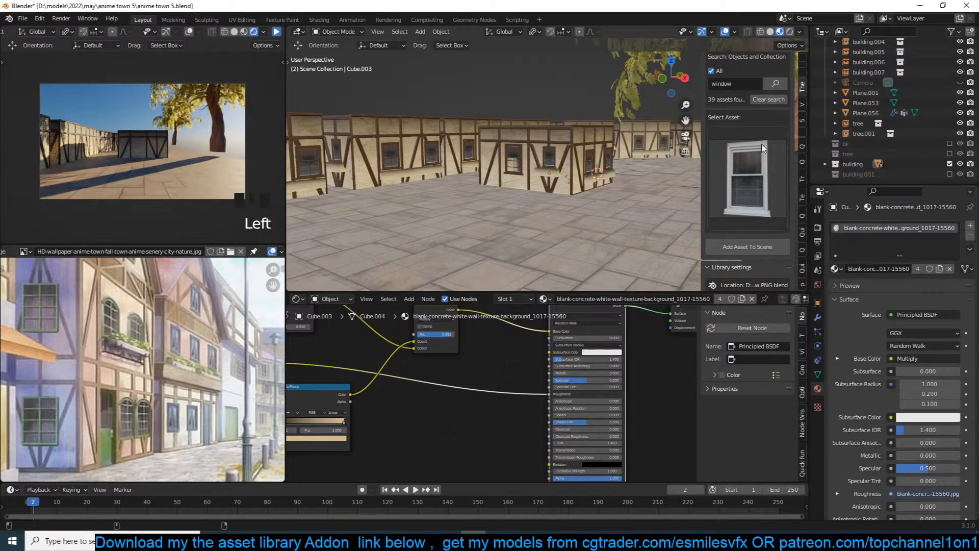
scroll(526, 185, up, 3)
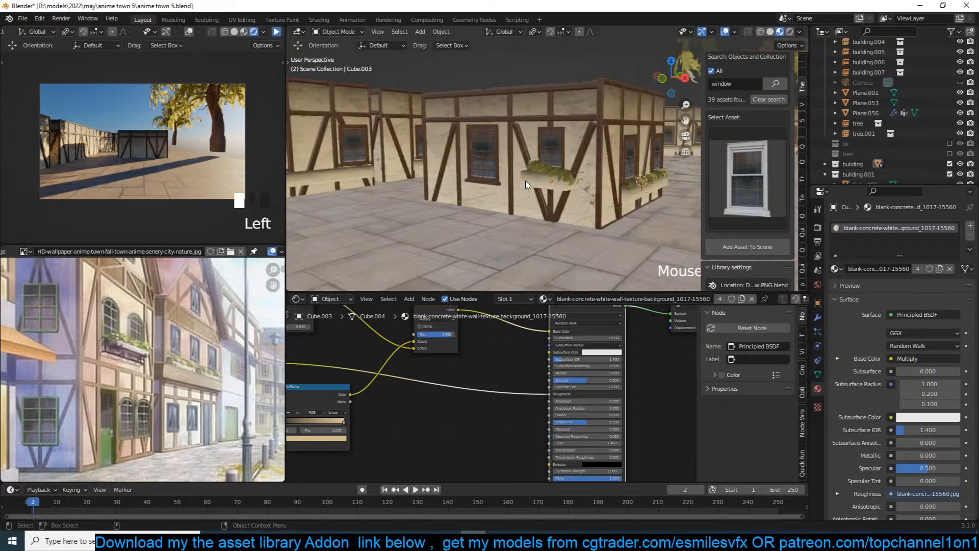
scroll(873, 164, down, 3)
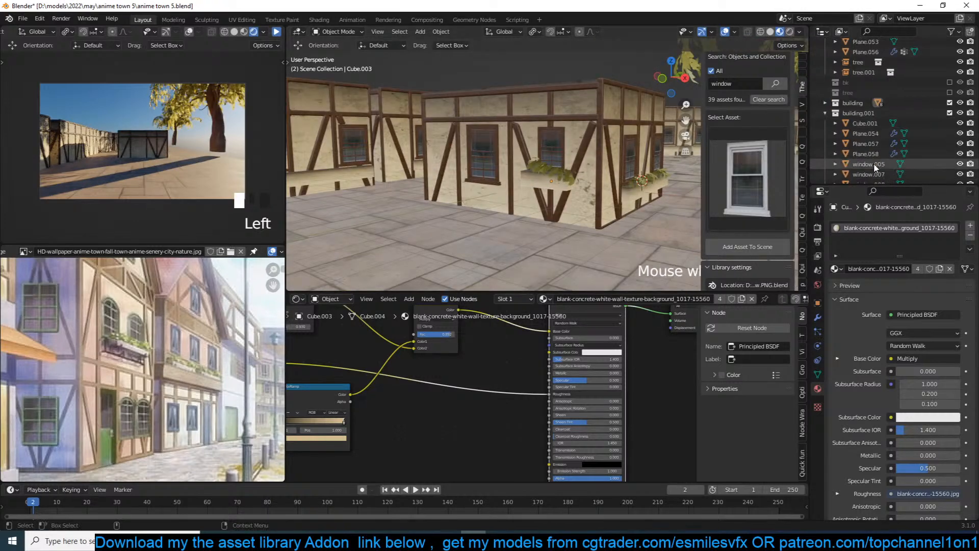
click(949, 103)
click(949, 104)
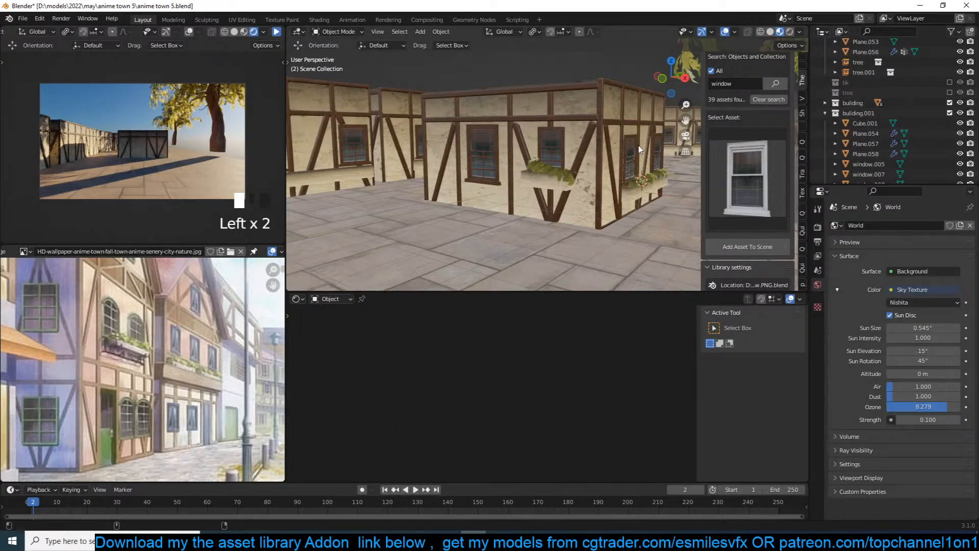
Move the planter ledges and foliage into the building.001 collection and exclude the building collection to check the result.
click(552, 189)
key(m)
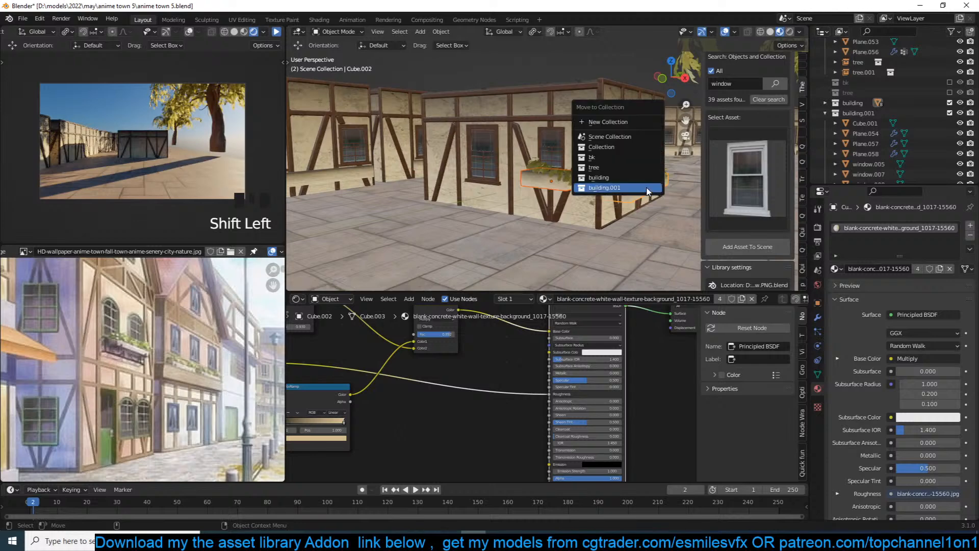
click(645, 188)
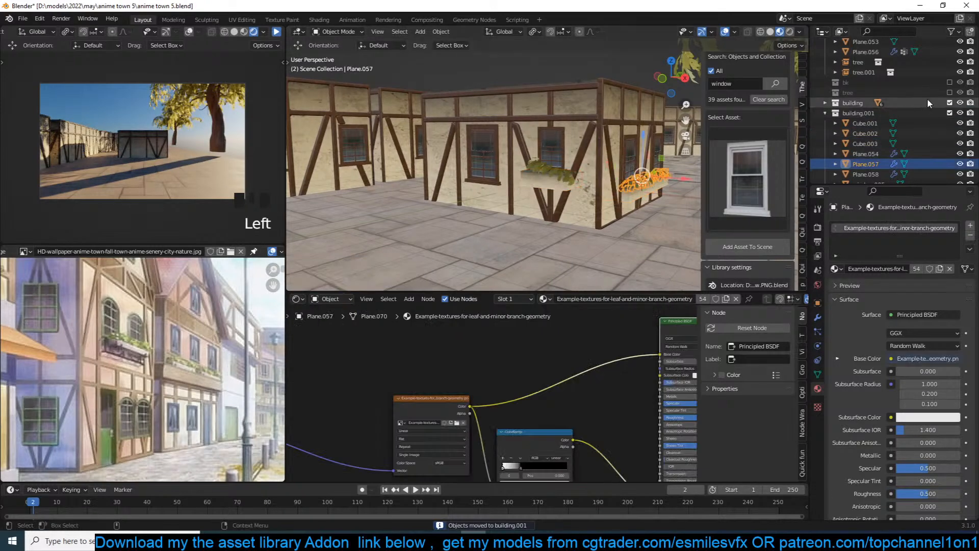
click(949, 103)
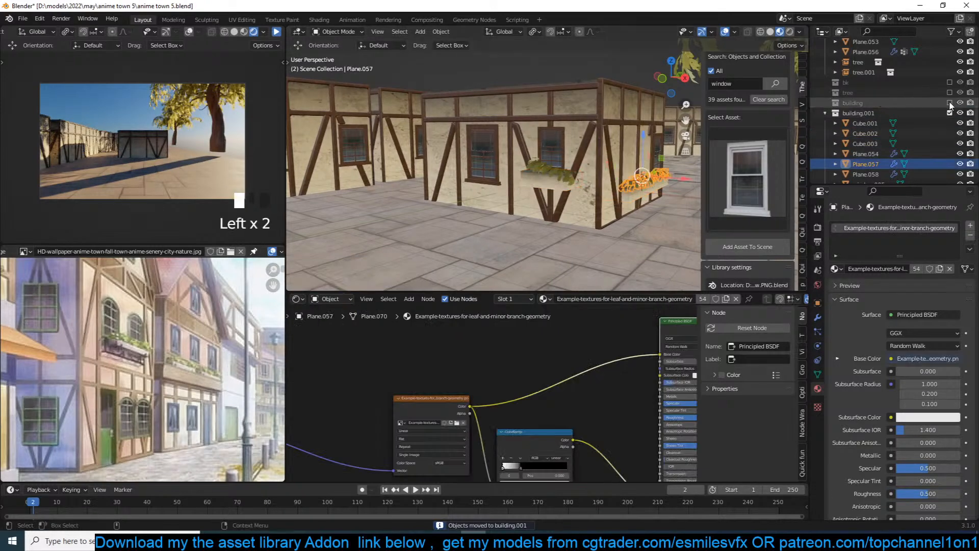
Move the side wall's window beside the planter into the building.001 collection and exclude the building collection.
click(627, 158)
shift+click(628, 160)
click(630, 161)
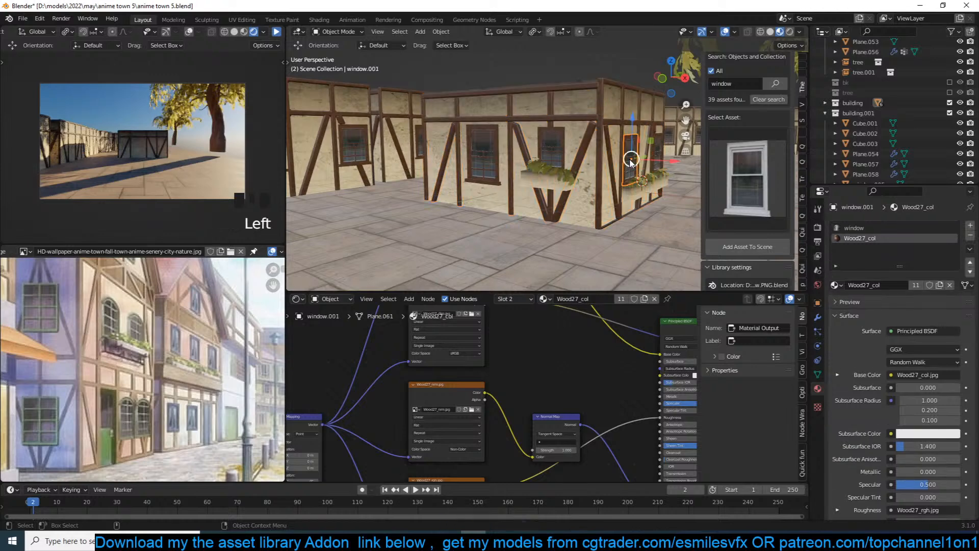
key(m)
click(629, 159)
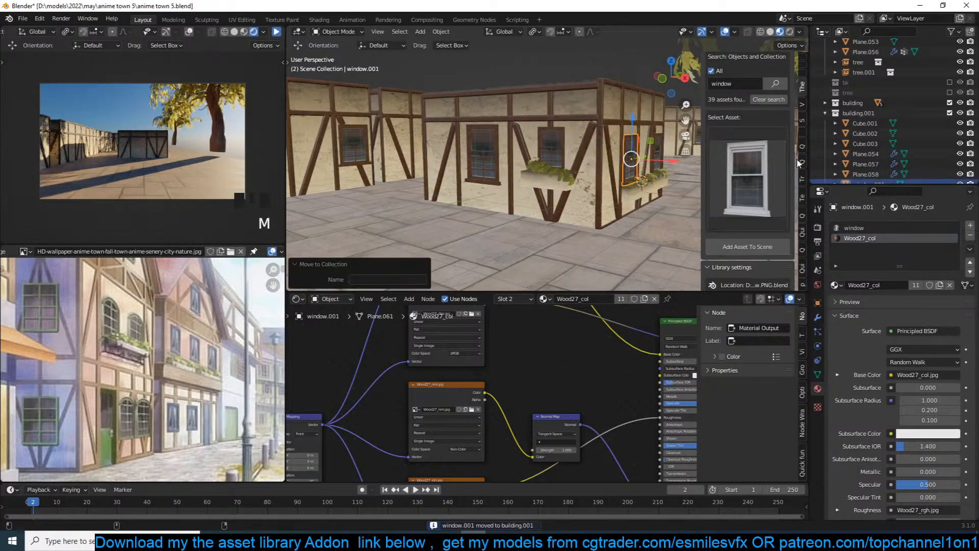
click(949, 102)
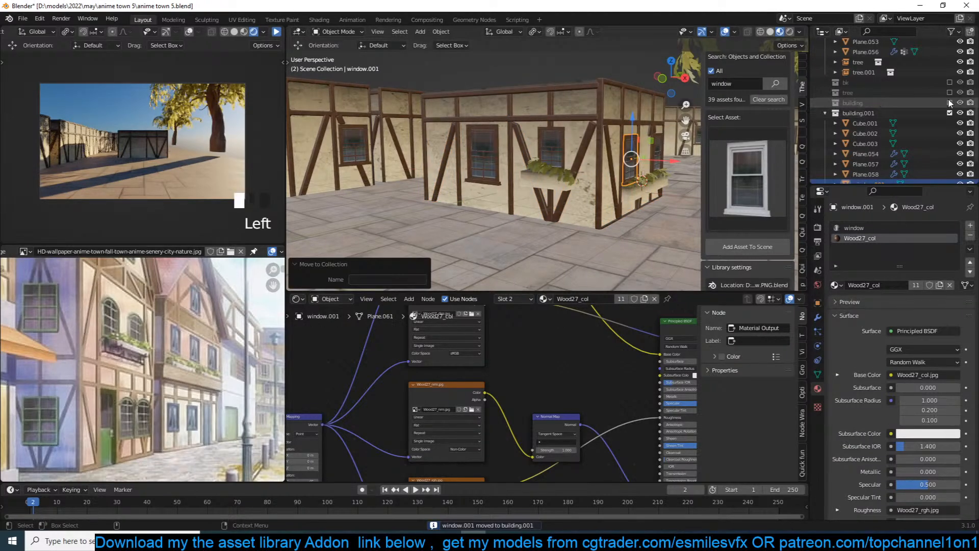
key(alt+a)
Delete the faces of the timber beams crossing the planter wall's window area, return to Object Mode and save the file.
middle_drag(650, 157, 541, 149)
click(541, 149)
key(Tab)
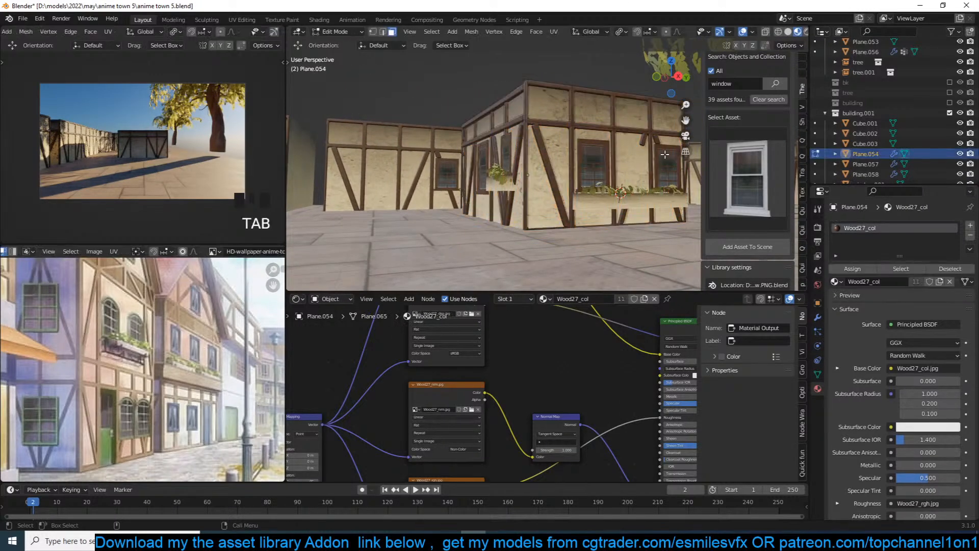
shift+click(622, 219)
key(x)
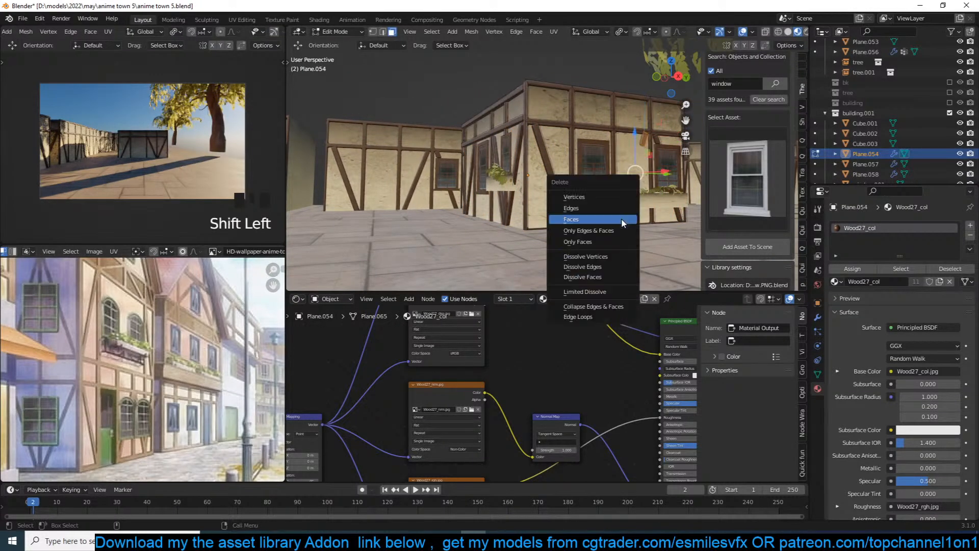
click(623, 221)
key(Tab)
mouse_move(621, 204)
middle_down()
mouse_move(582, 192)
mouse_move(612, 192)
middle_up()
key(alt+a)
key(ctrl+s)
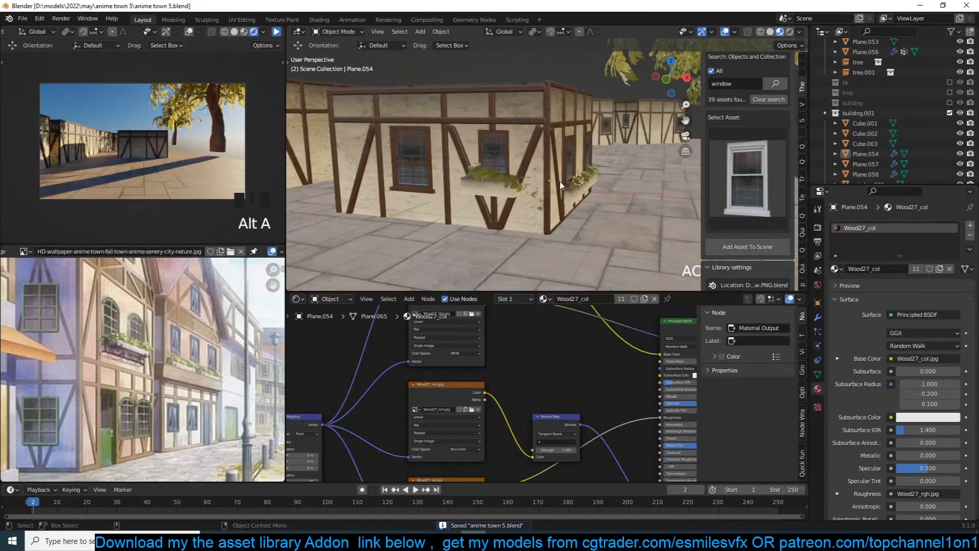
Exclude the building.001 collection and snap the 3D cursor to the building instance at the end of the row.
click(949, 113)
middle_drag(561, 168, 465, 204)
scroll(464, 207, up, 2)
click(413, 199)
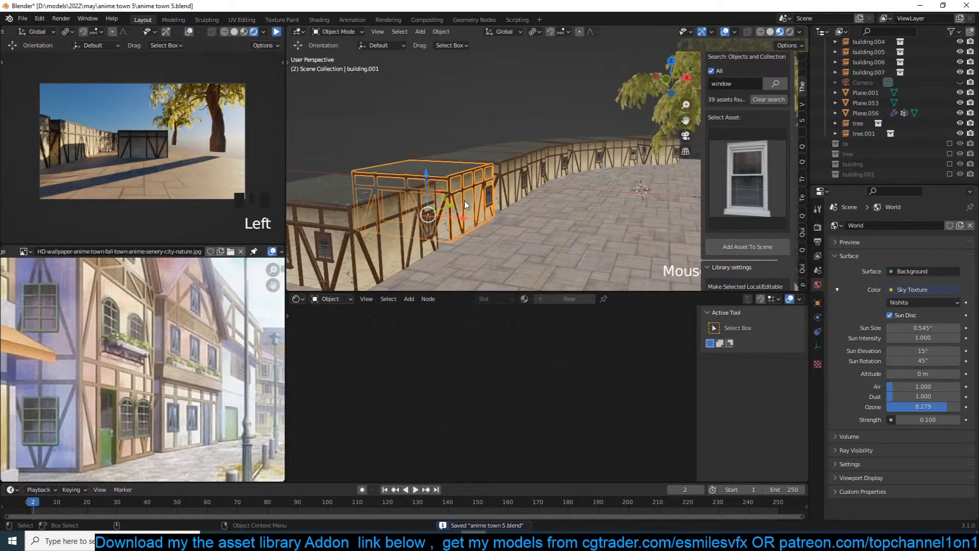
click(382, 216)
shift+right_click(367, 196)
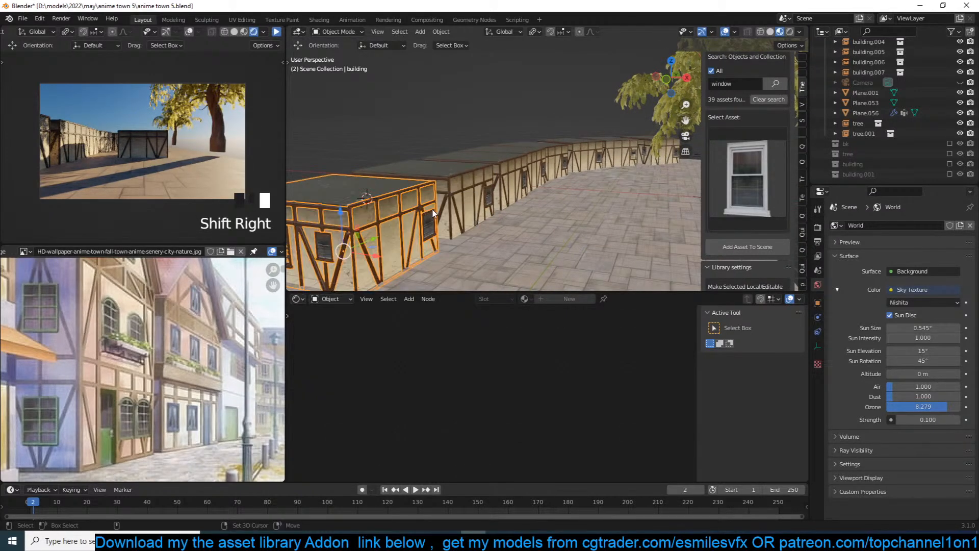
key(shift+s)
click(432, 253)
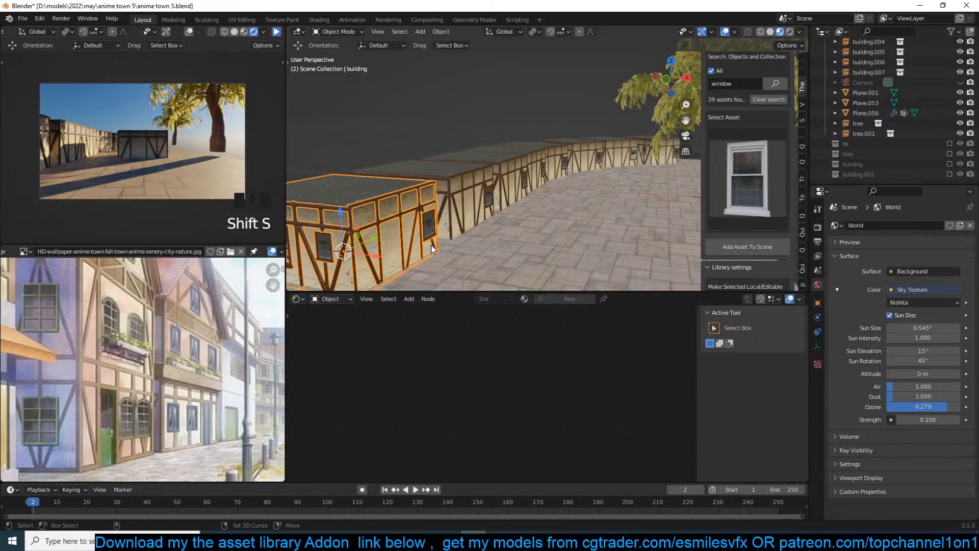
Add a collection instance of building.001 at the 3D cursor and raise it along Z as the end building's upper storey.
key(shift+a)
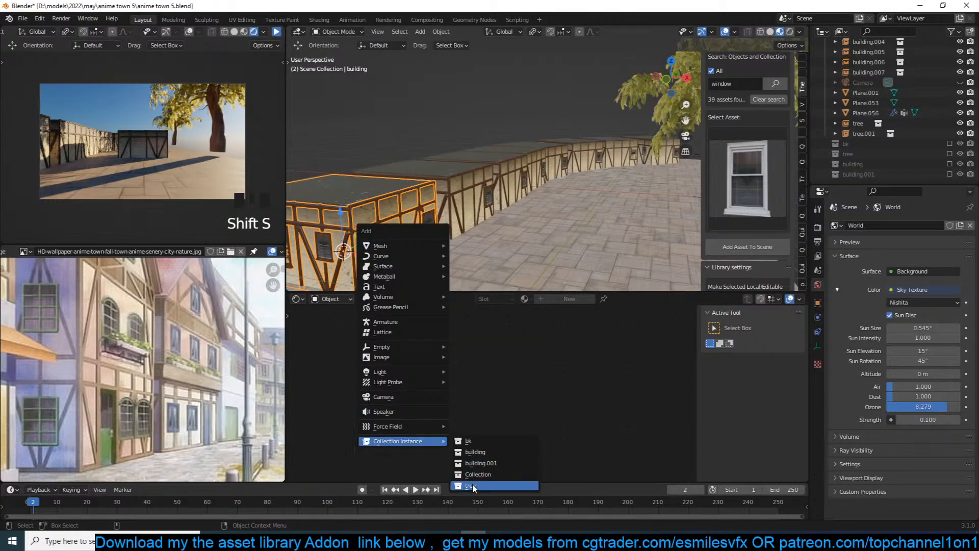
click(485, 463)
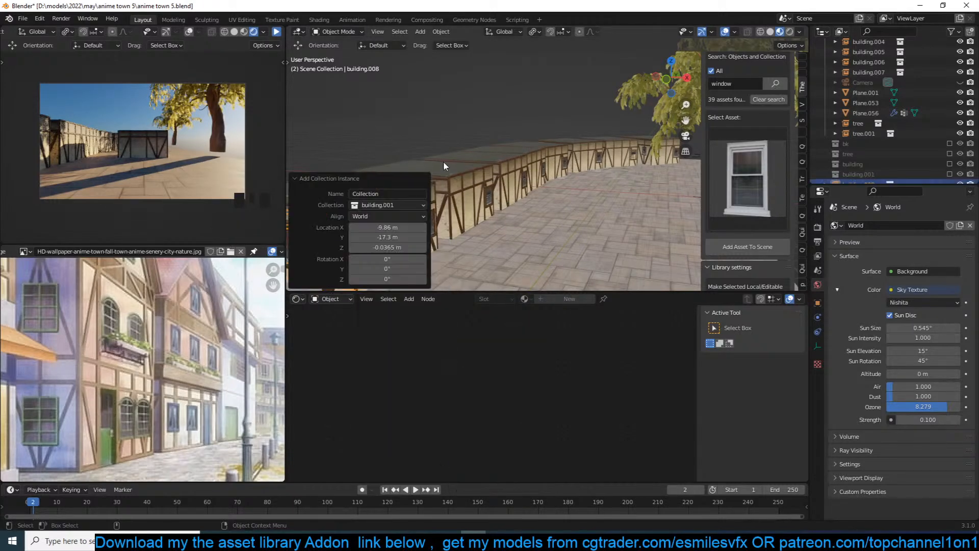
scroll(332, 155, up, 2)
click(302, 179)
key(g)
key(z)
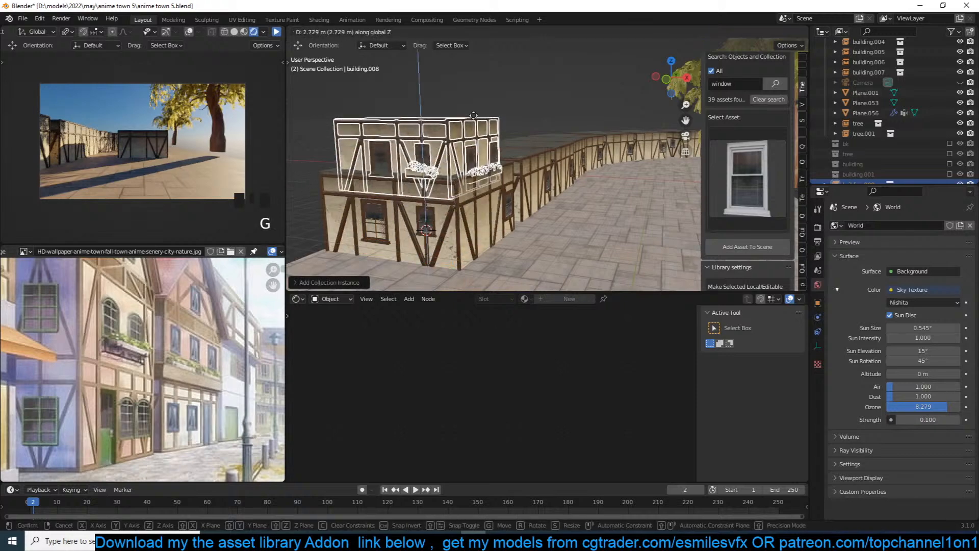
click(480, 106)
Scale the upper storey up slightly so that it overhangs the ground floor.
key(s)
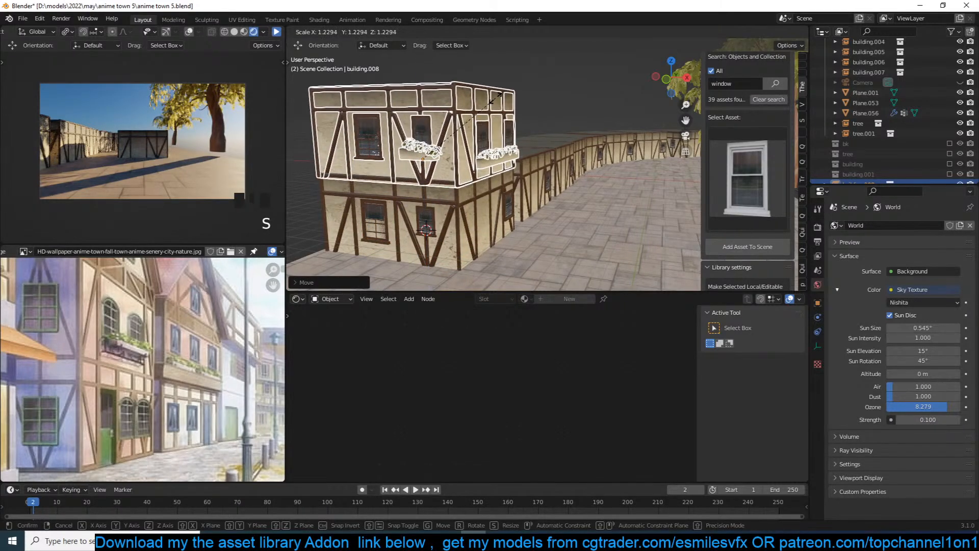
click(492, 101)
key(alt+a)
middle_drag(492, 101, 463, 99)
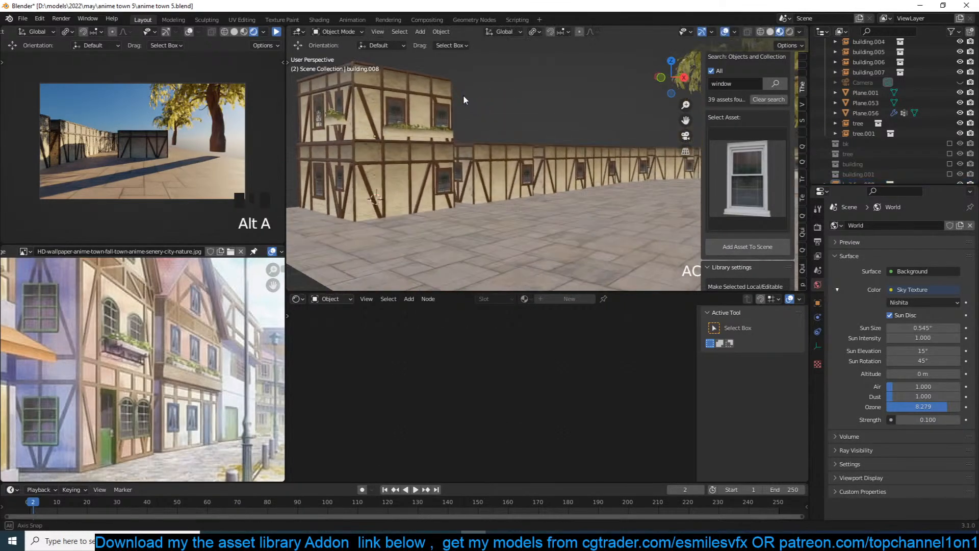
Delete every single-storey building instance in the row, leaving only the two-storey end building, and save the file.
key(ctrl+KP_3)
key(KP_7)
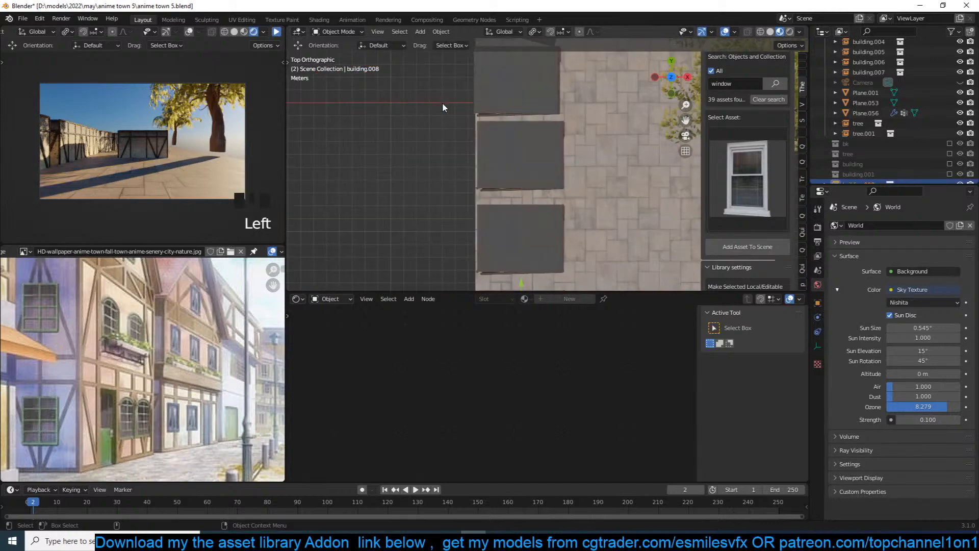
middle_drag(572, 198, 469, 121)
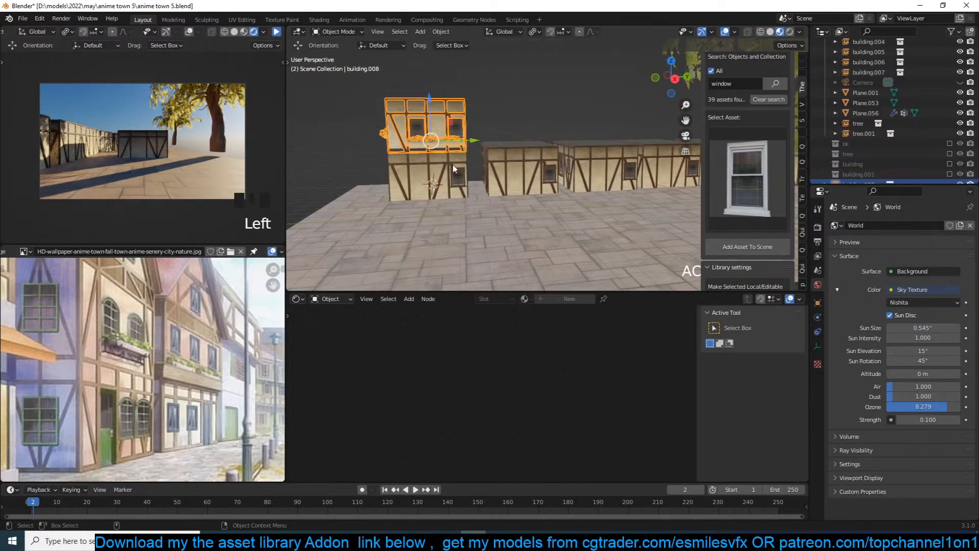
click(525, 168)
shift+click(591, 160)
shift+middle_drag(590, 159, 566, 162)
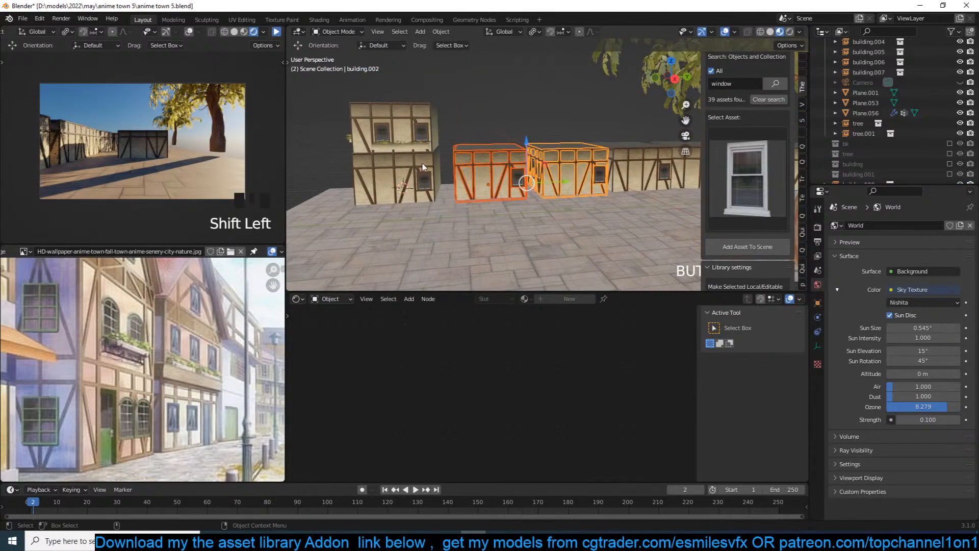
middle_drag(422, 166, 490, 164)
middle_drag(453, 202, 413, 228)
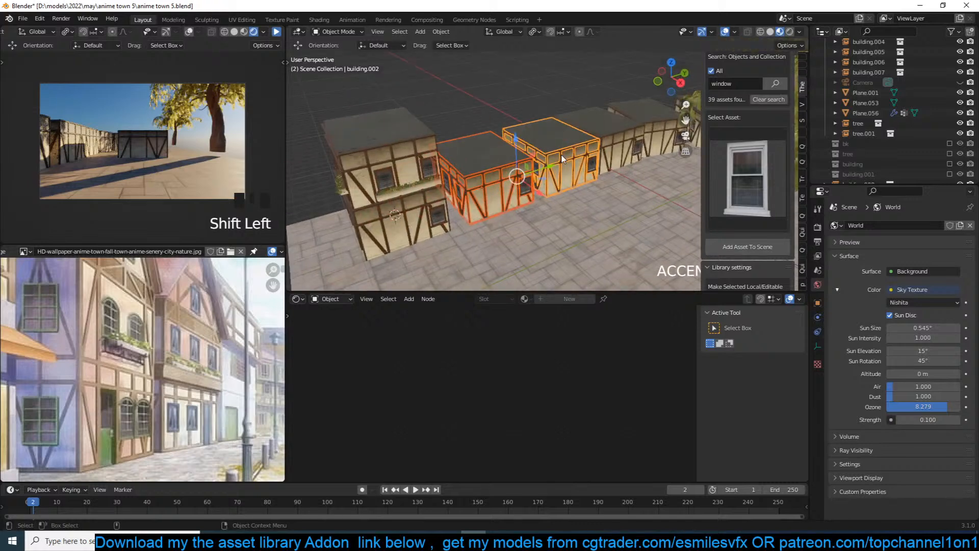
middle_drag(562, 159, 660, 134)
shift+click(597, 148)
shift+click(624, 139)
shift+click(587, 120)
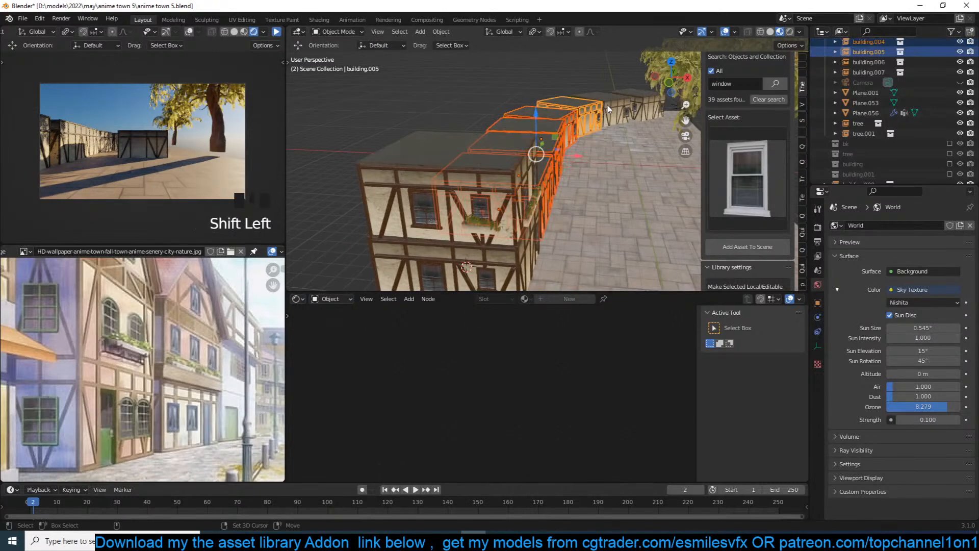
shift+click(609, 108)
shift+click(630, 102)
click(629, 101)
key(ctrl+z)
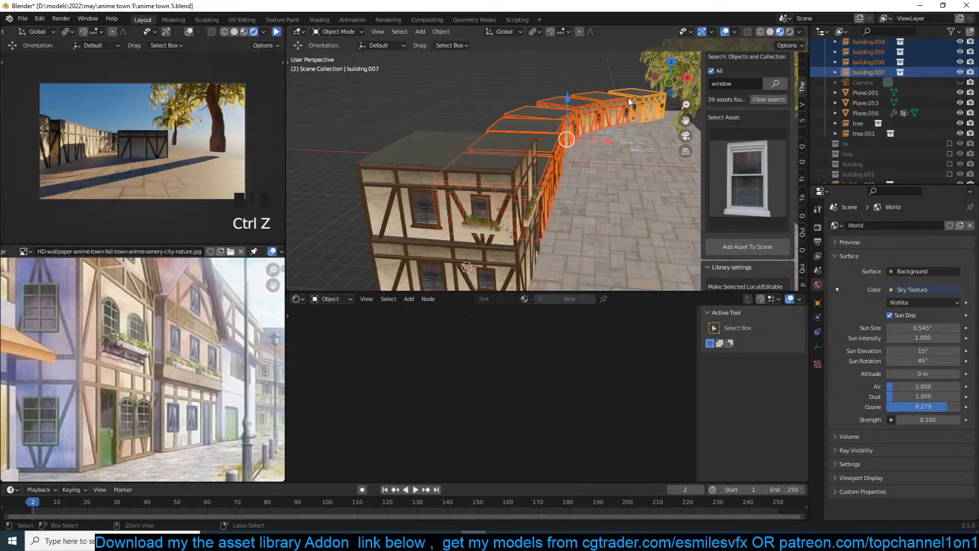
key(x)
click(629, 99)
key(ctrl+s)
Select both storeys of the end building, move them inward onto the pavement and scale them up together.
middle_drag(477, 150, 455, 150)
middle_drag(441, 236, 437, 221)
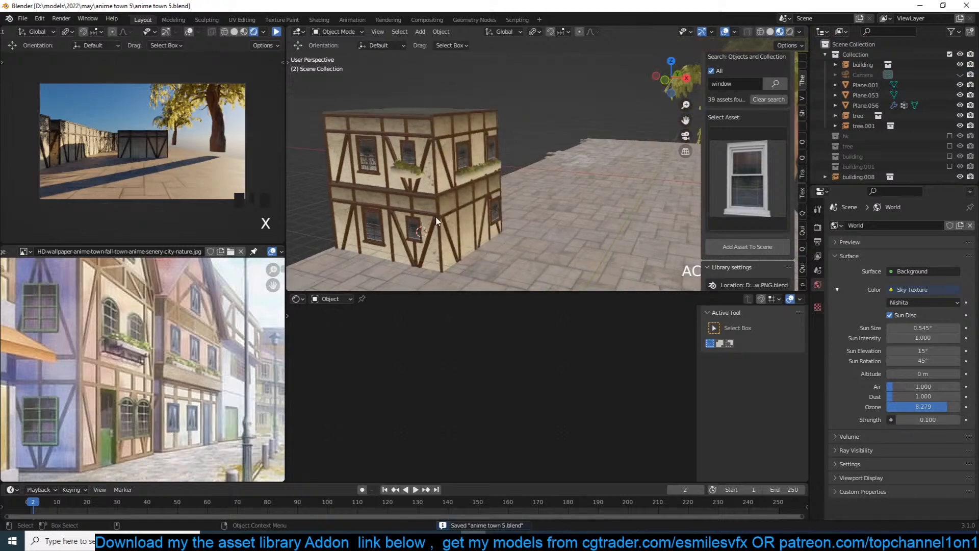
shift+click(447, 175)
key(KP_7)
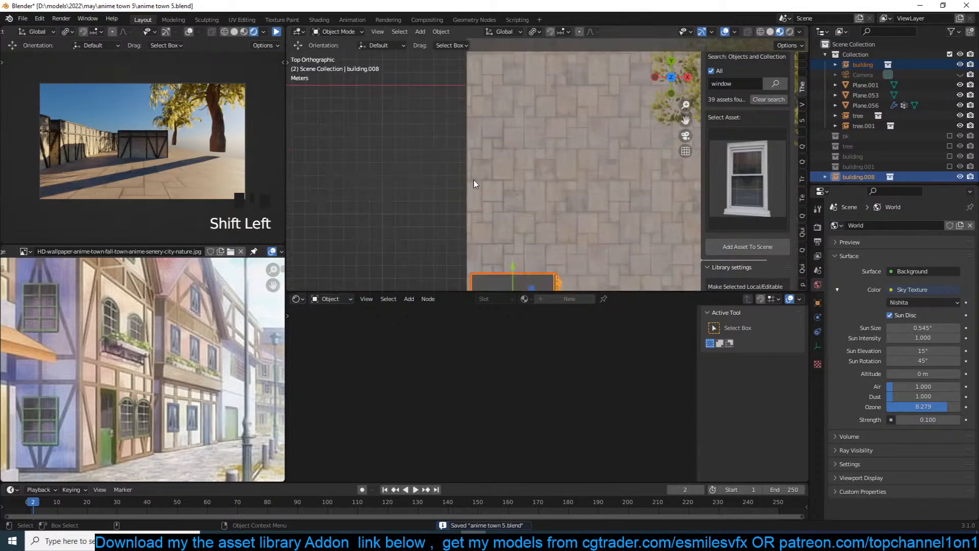
scroll(477, 185, down, 2)
key(g)
click(551, 188)
key(s)
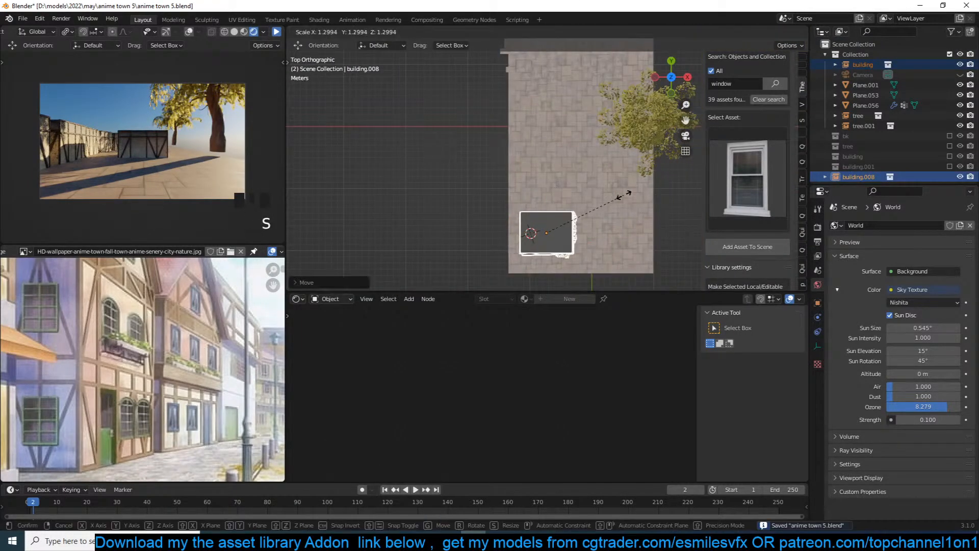
click(612, 199)
Place three linked duplicates of the two-storey building one after another along the street.
key(alt+d)
click(615, 144)
shift+middle_drag(615, 144, 560, 206)
key(alt+d)
click(587, 152)
key(alt+d)
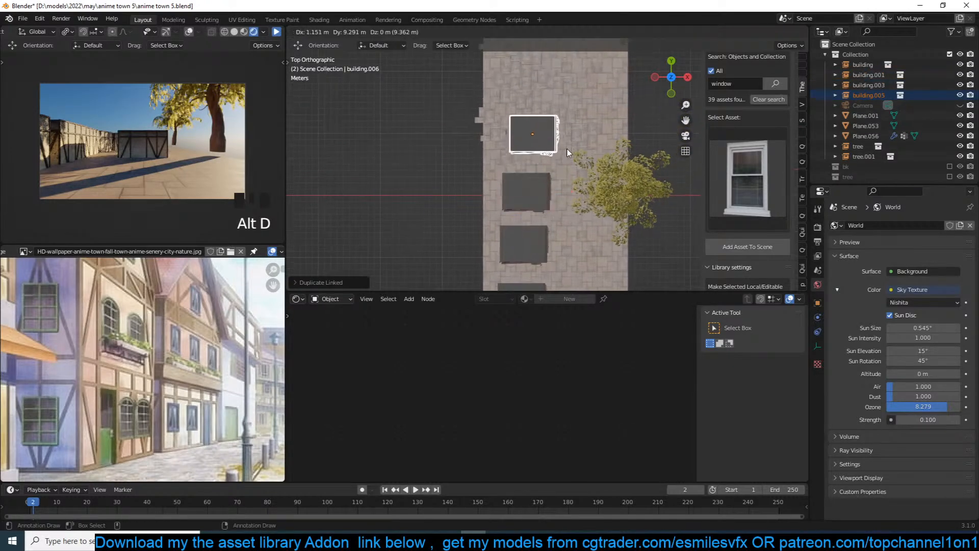
click(568, 149)
Rotate the farthest copy a quarter turn, mirror it along X and shift it into line with the row.
key(r)
key(Return)
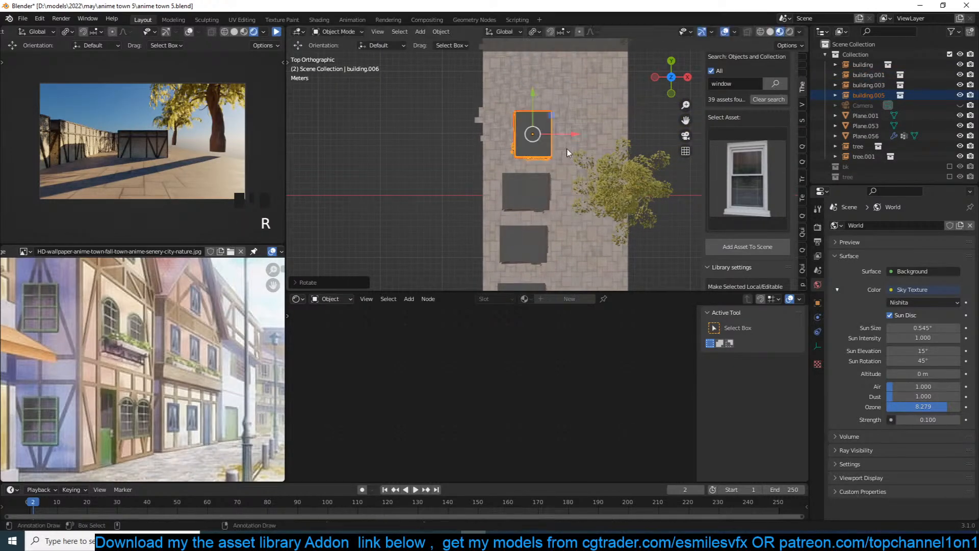
key(ctrl+m)
key(x)
key(Return)
shift+middle_drag(569, 151, 554, 211)
key(g)
click(568, 187)
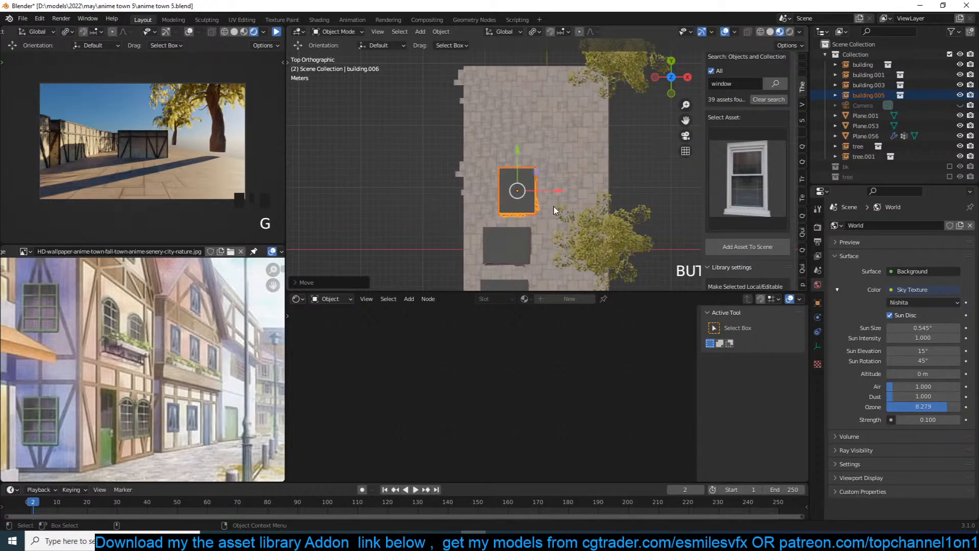
Add another linked duplicate beyond the mirrored building, turned slightly clockwise to start the street's bend.
key(alt+d)
key(r)
key(g)
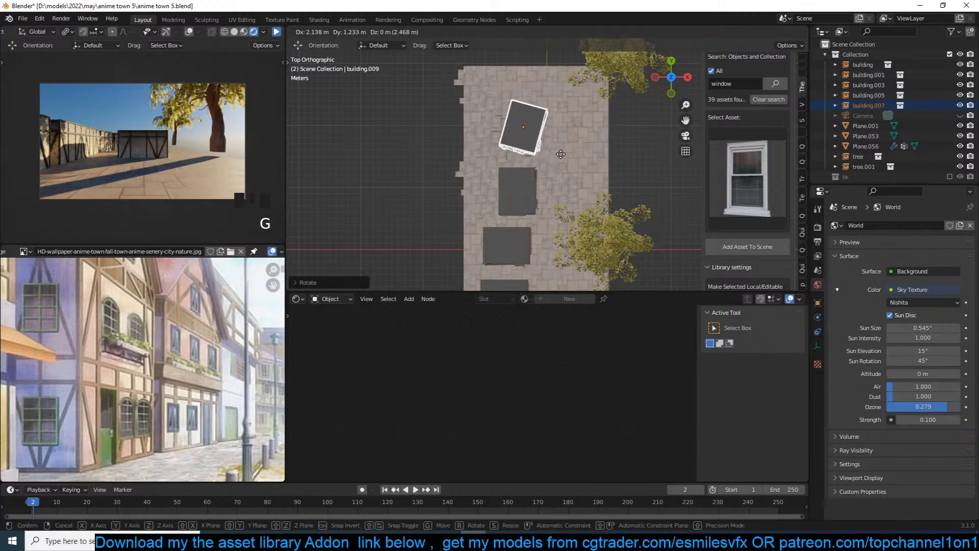
click(561, 154)
Add a linked duplicate at the far end of the street, rotating and moving it to continue the bend.
key(alt+d)
click(598, 123)
key(r)
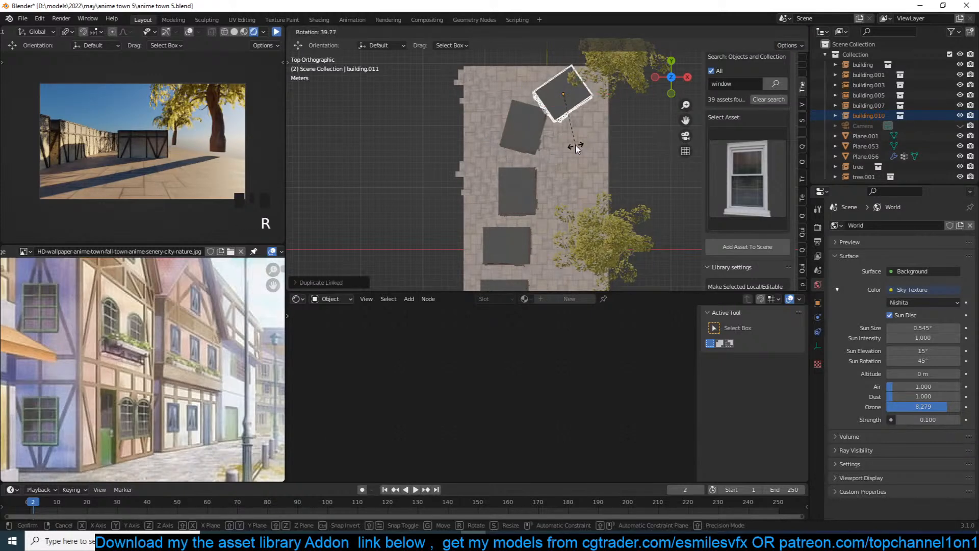
click(576, 146)
key(g)
click(586, 131)
key(r)
click(575, 144)
Compare the street seen through the camera with the full reference image, pausing the rendered preview.
middle_drag(576, 148, 575, 143)
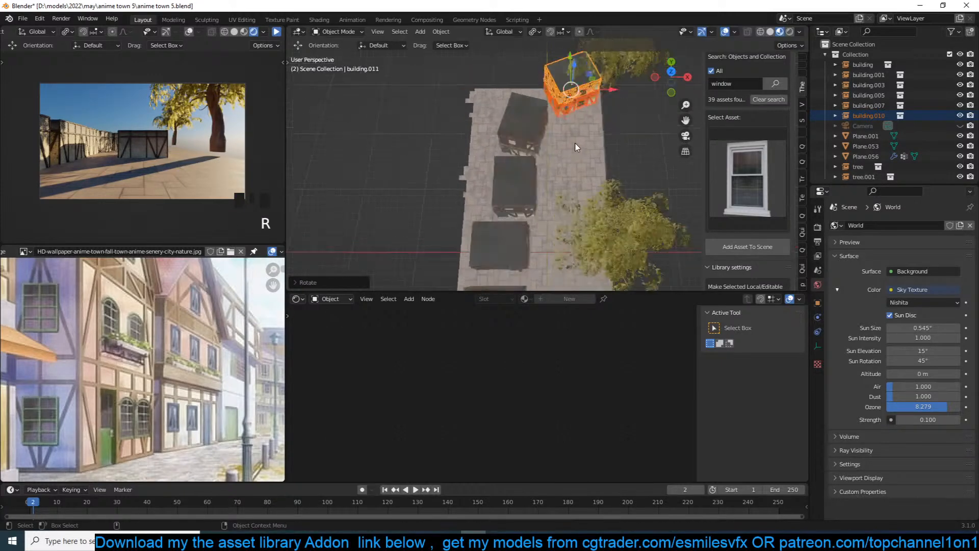
key(KP_0)
key(alt+a)
scroll(576, 148, down, 3)
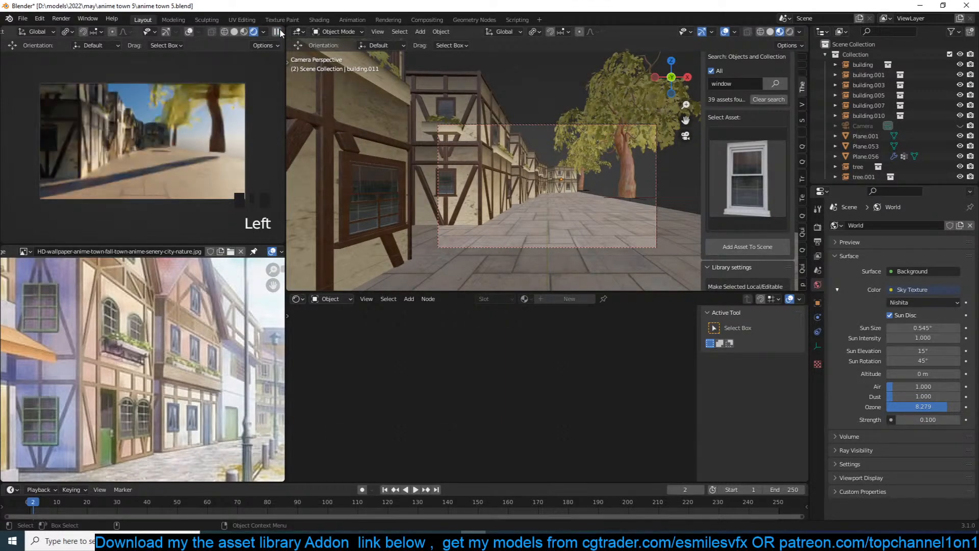
click(279, 32)
scroll(224, 188, down, 5)
scroll(146, 371, down, 4)
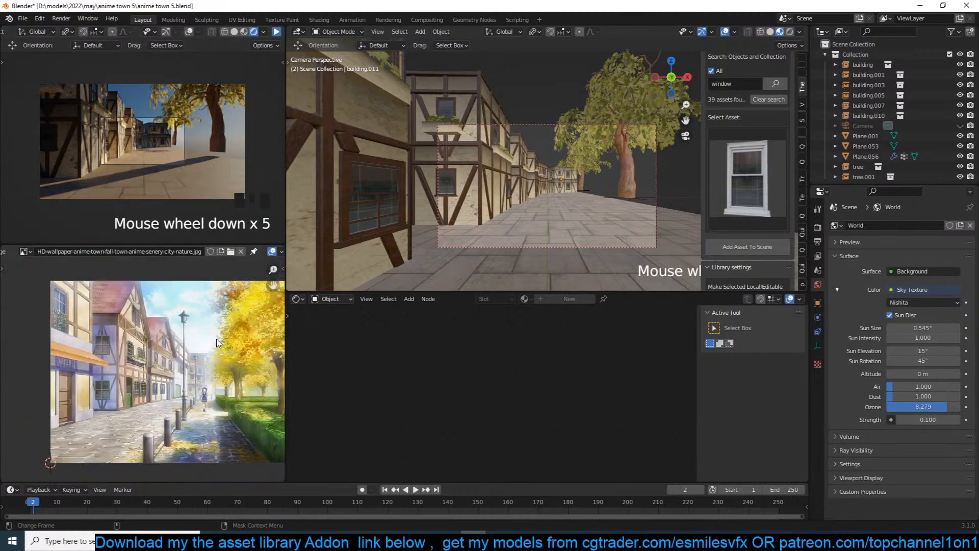
scroll(150, 150, up, 1)
scroll(150, 151, up, 4)
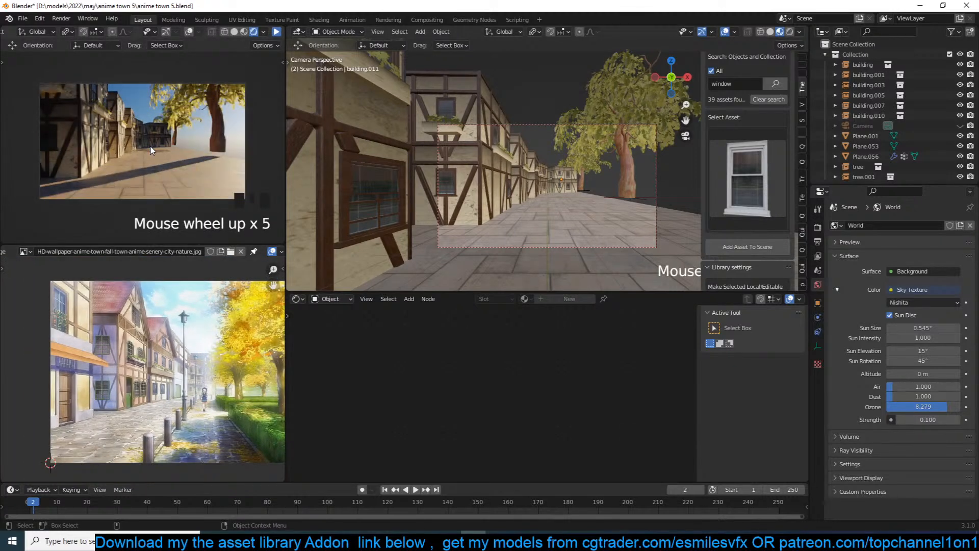
scroll(586, 179, down, 1)
scroll(587, 179, up, 2)
shift+middle_drag(567, 183, 472, 206)
scroll(527, 207, down, 2)
Unhide the camera and set its focal length to 20 mm.
click(451, 140)
click(414, 130)
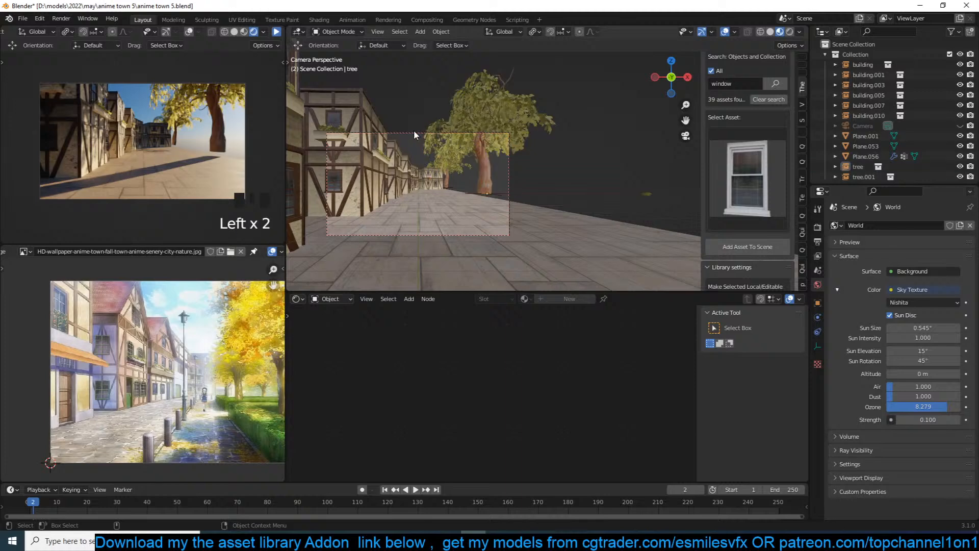
click(863, 126)
click(888, 126)
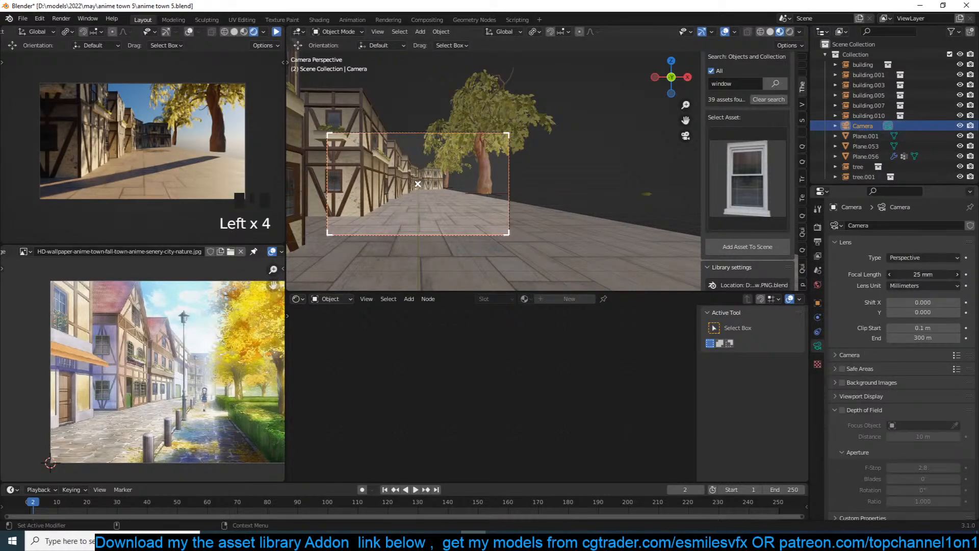
click(924, 271)
text(20)
click(923, 271)
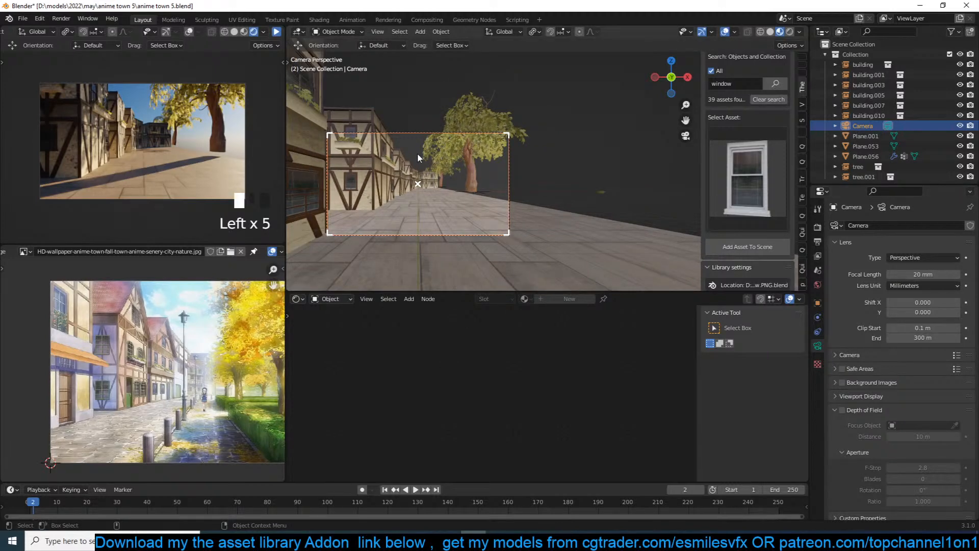
Clear the object selection and save the file.
click(501, 194)
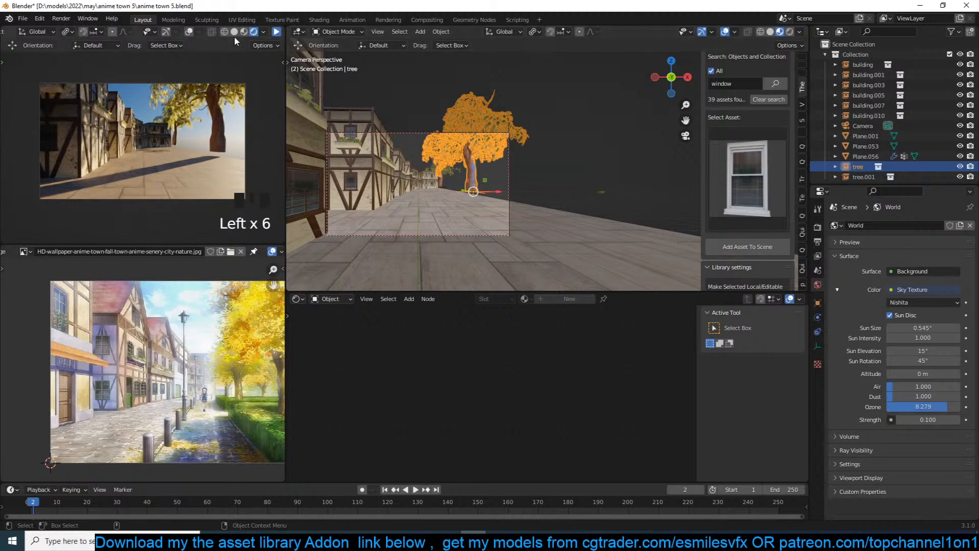
key(alt+a)
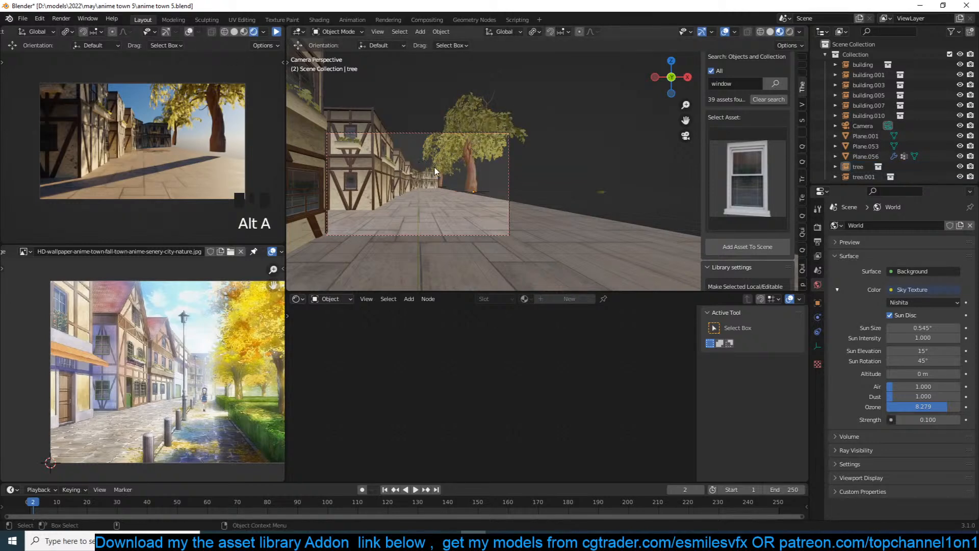
key(KP_7)
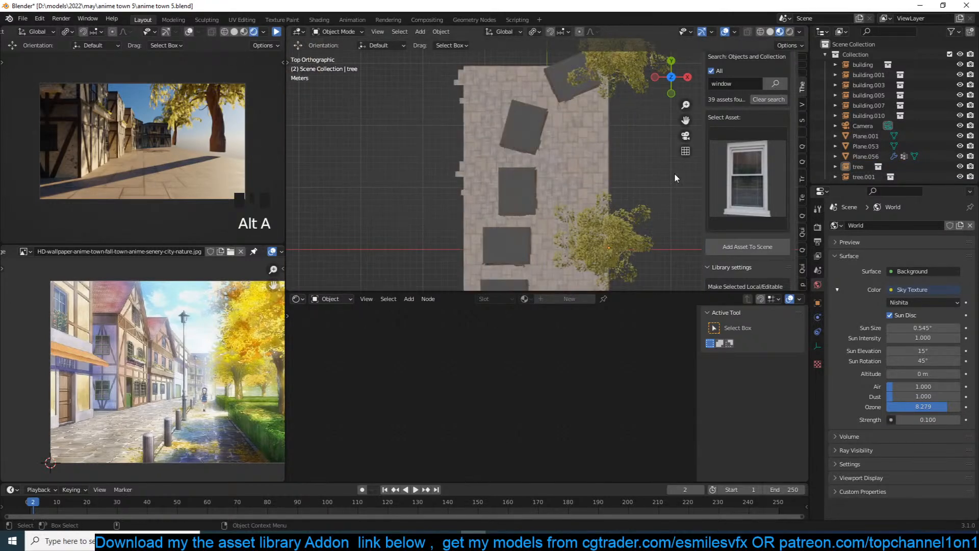
key(ctrl+s)
Search the asset library for "roof" and look through the available roof assets.
click(748, 84)
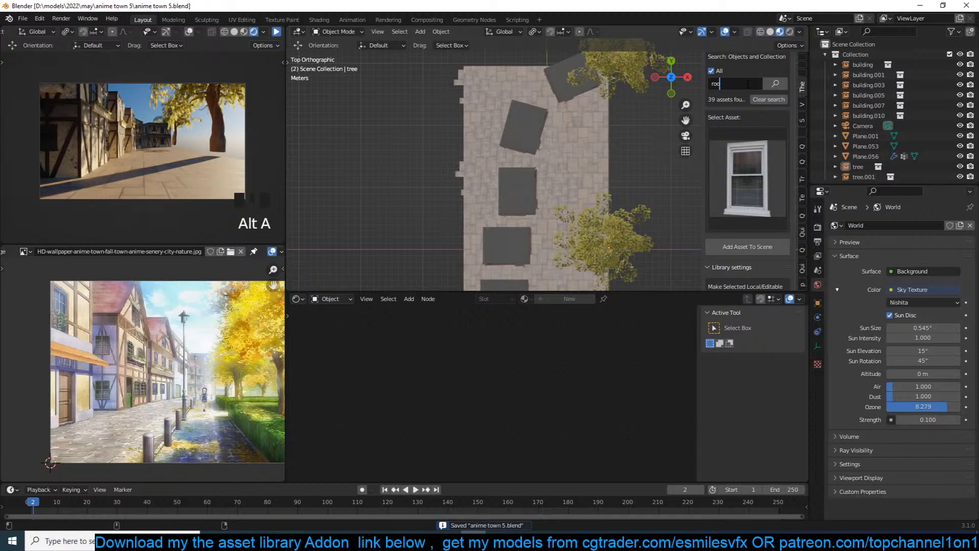
text(roof)
key(Return)
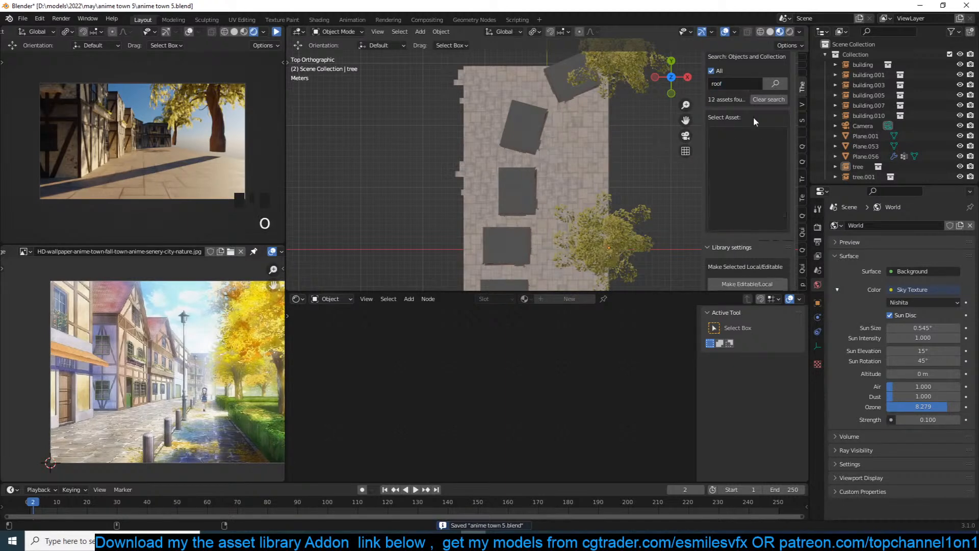
click(755, 148)
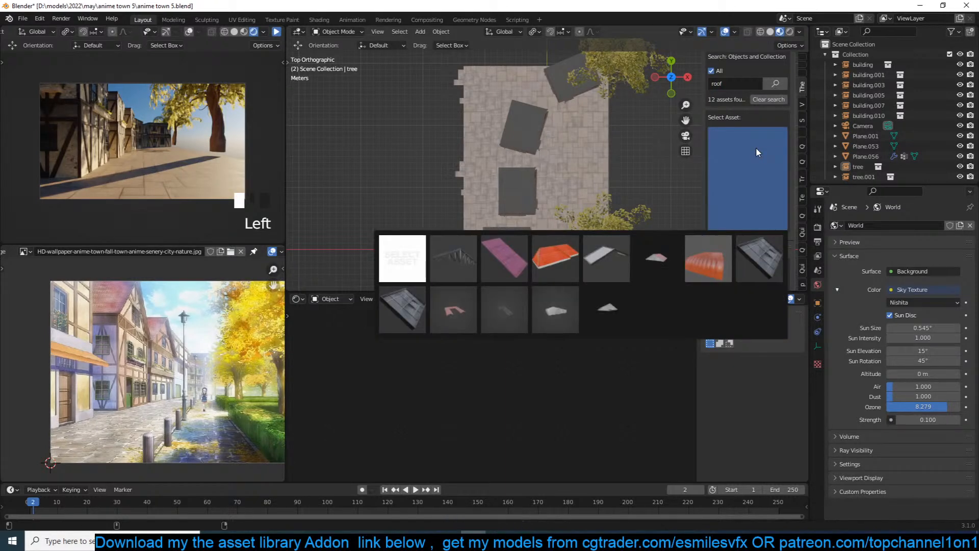
click(580, 152)
Include the building.001 collection in the view layer again and focus on its source building.
middle_drag(580, 152, 535, 88)
key(alt+a)
scroll(535, 88, up, 3)
scroll(880, 148, down, 5)
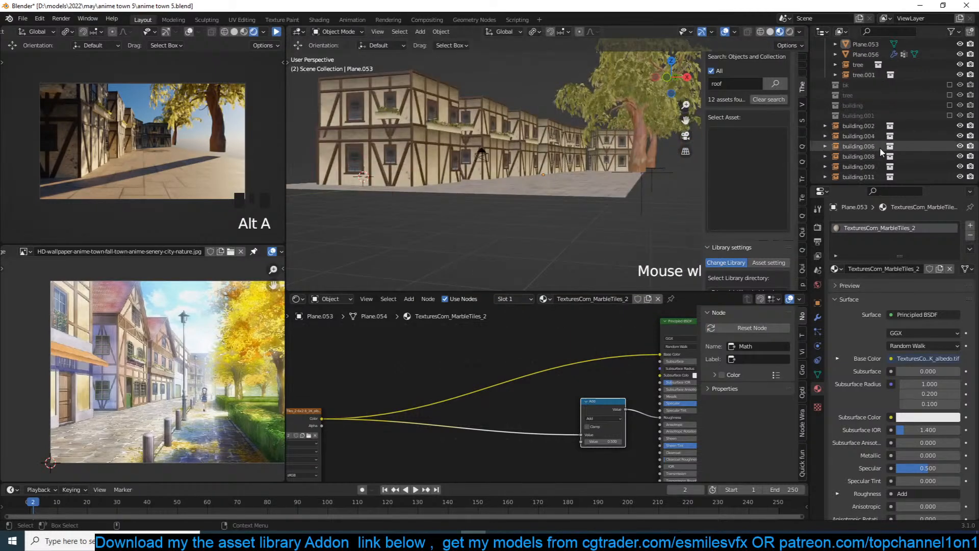
click(947, 115)
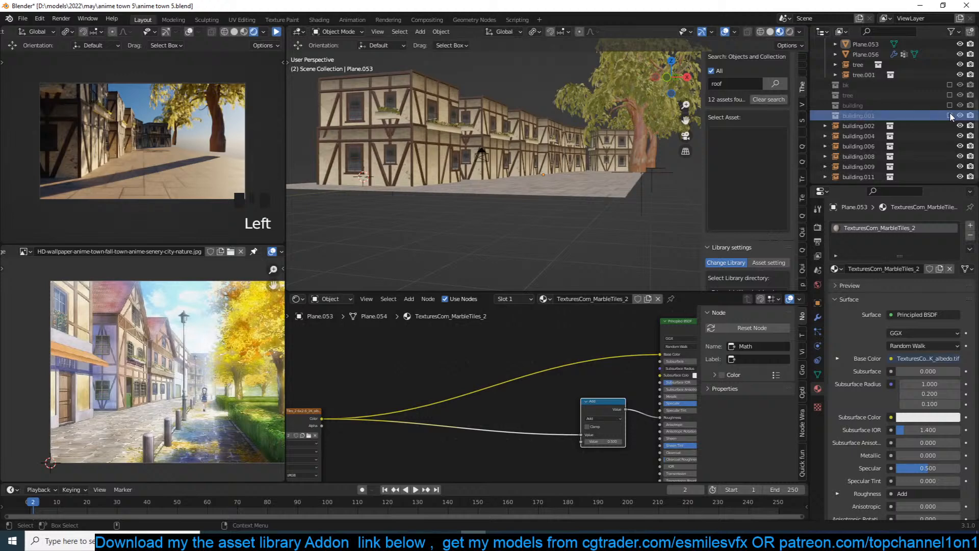
click(949, 115)
click(544, 160)
key(KP_Decimal)
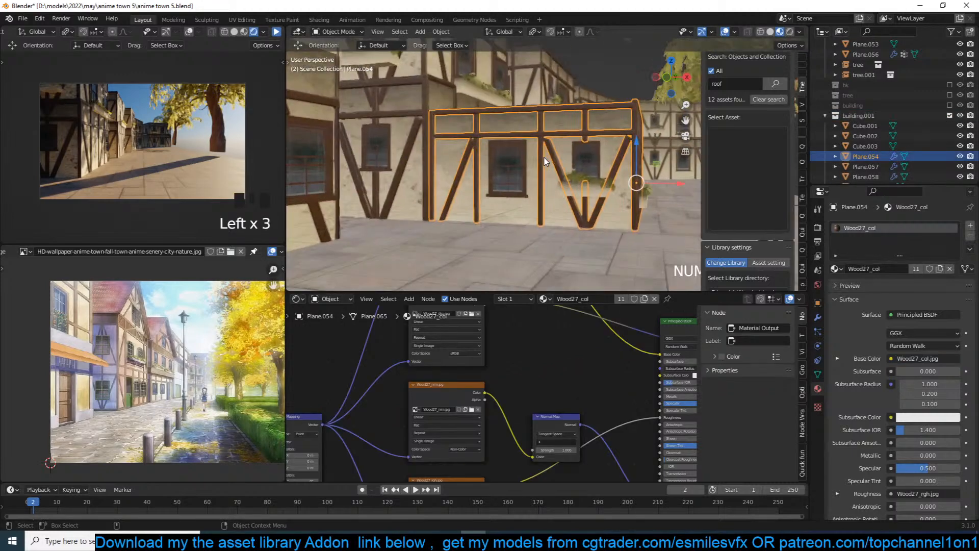
Enter Edit Mode on the building's wall block and add a loop cut across the middle of its top.
middle_drag(545, 162, 512, 109)
click(583, 137)
key(Tab)
key(ctrl+r)
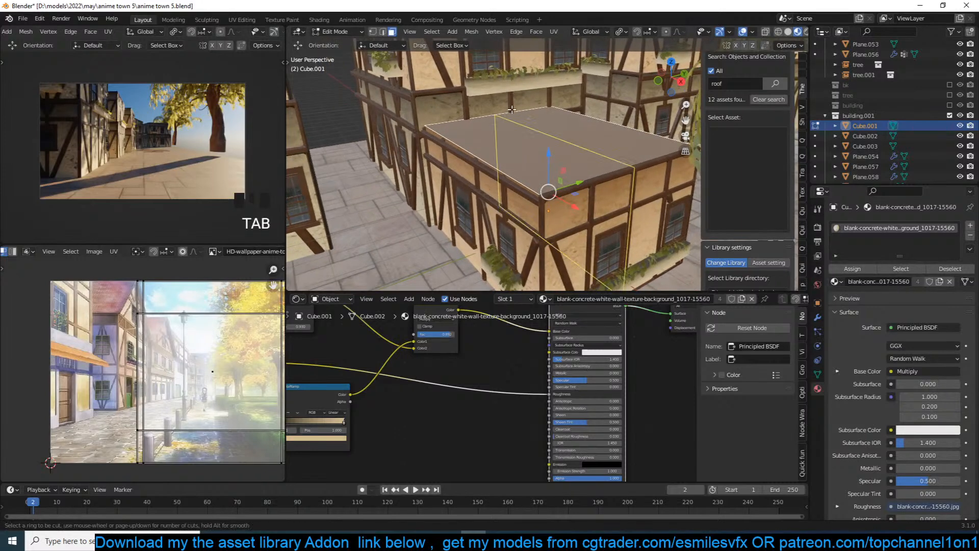
Select both halves of the wall block's top face and extrude them slightly upward as a slab.
key(3)
click(587, 150)
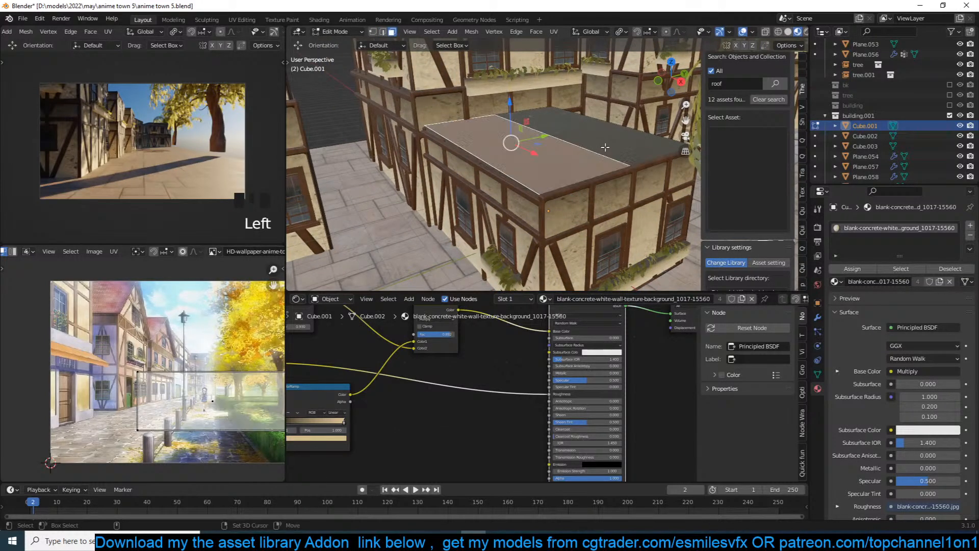
shift+click(604, 147)
key(e)
click(548, 192)
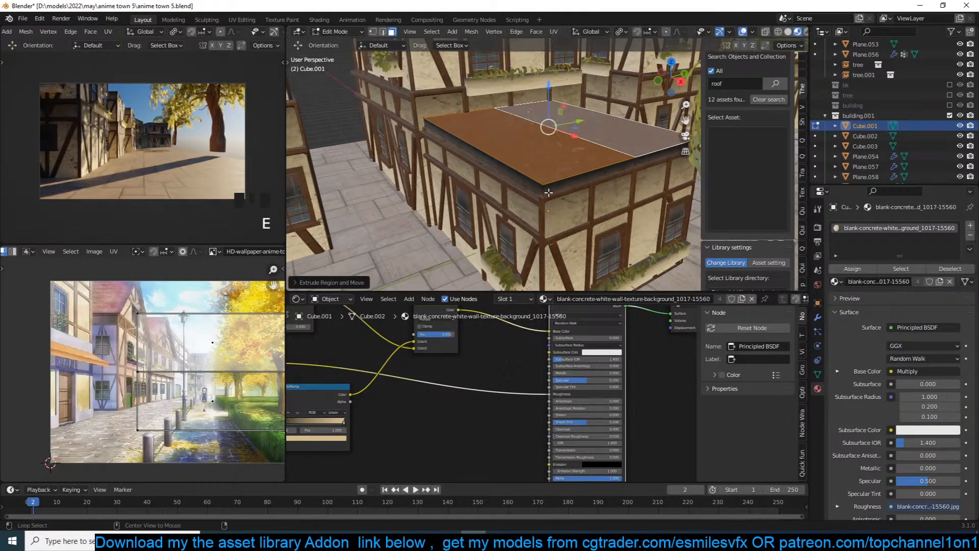
Select the face loop around the slab's sides and extrude it outward along normals by 0.127 m with Offset Even.
alt+click(547, 192)
key(alt+e)
click(573, 203)
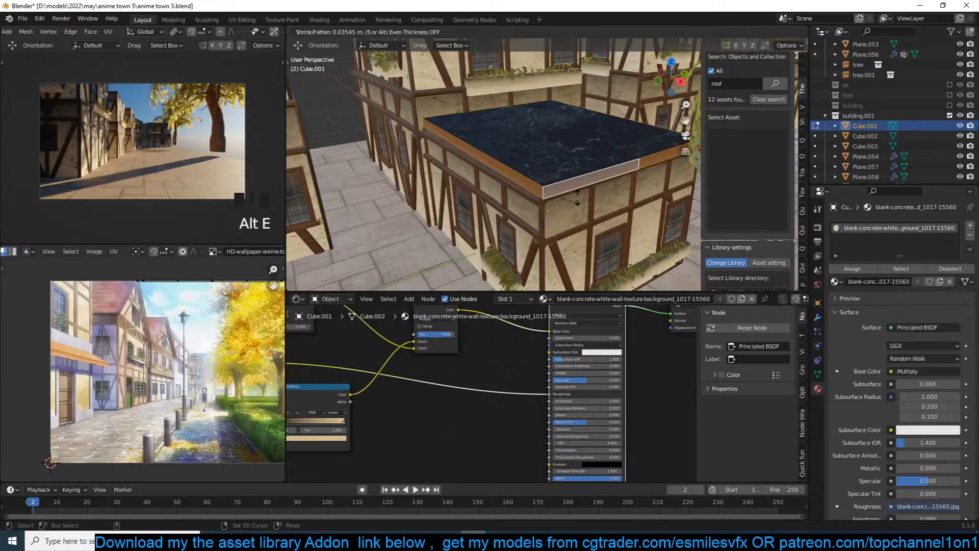
click(578, 185)
click(346, 280)
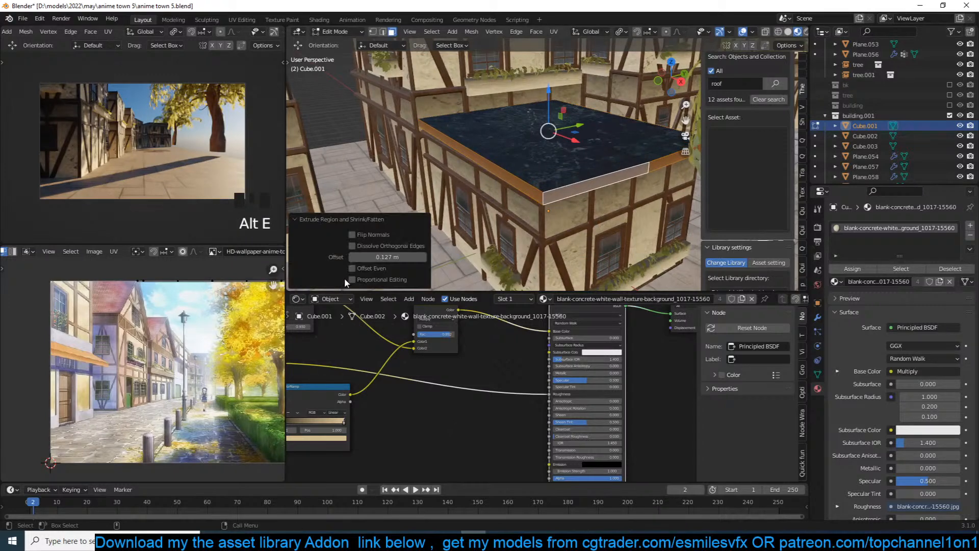
click(378, 270)
Select the slab's top faces together with the surrounding rim and merge them into a single face.
click(550, 162)
shift+click(599, 139)
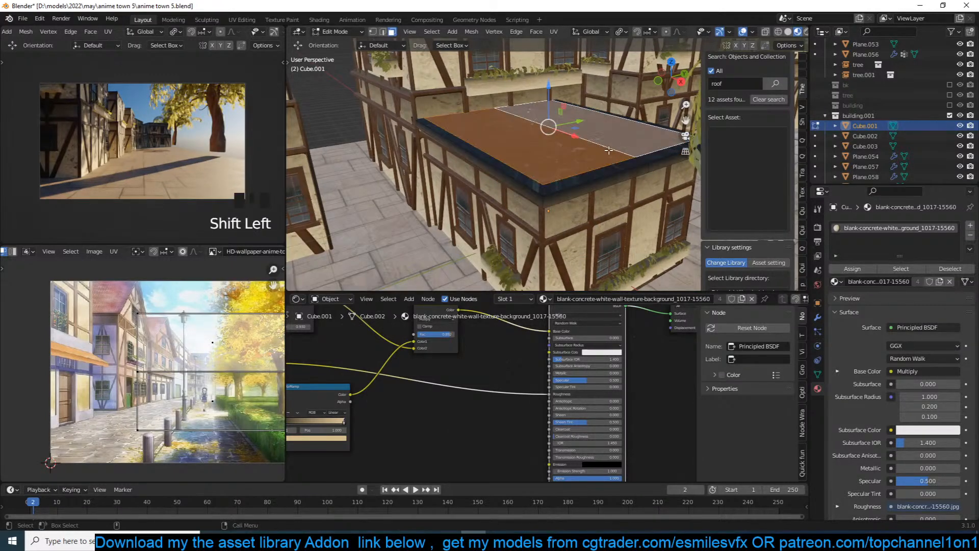
key(ctrl+KP_Add)
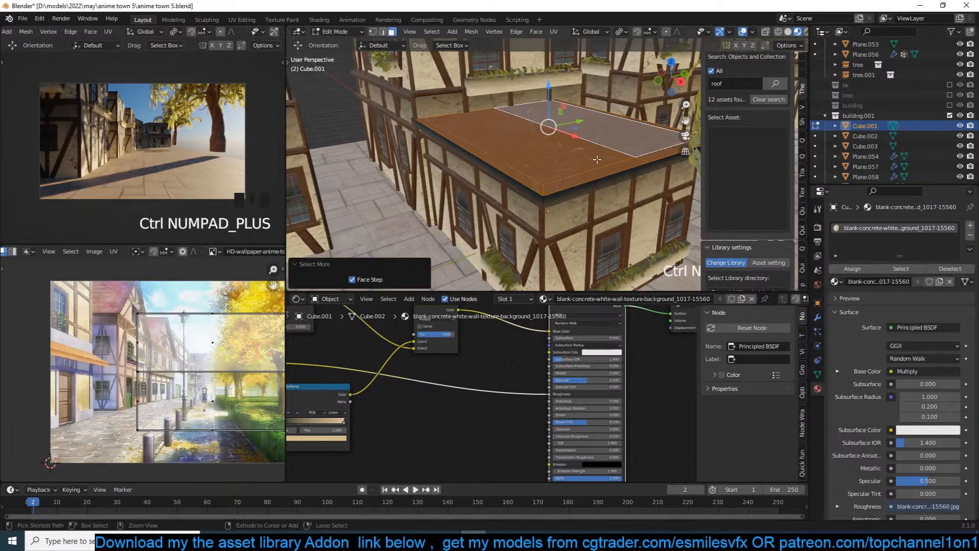
middle_drag(597, 159, 597, 156)
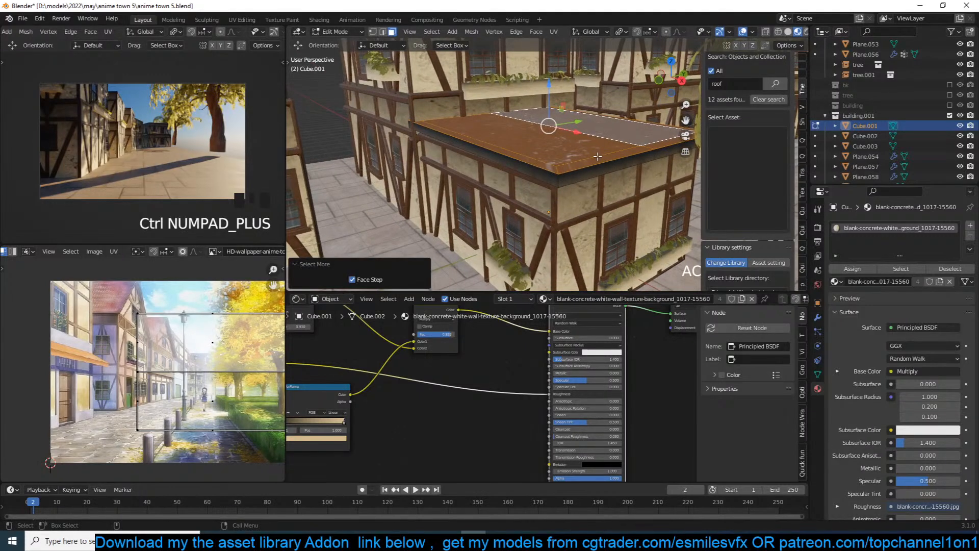
key(f)
key(1)
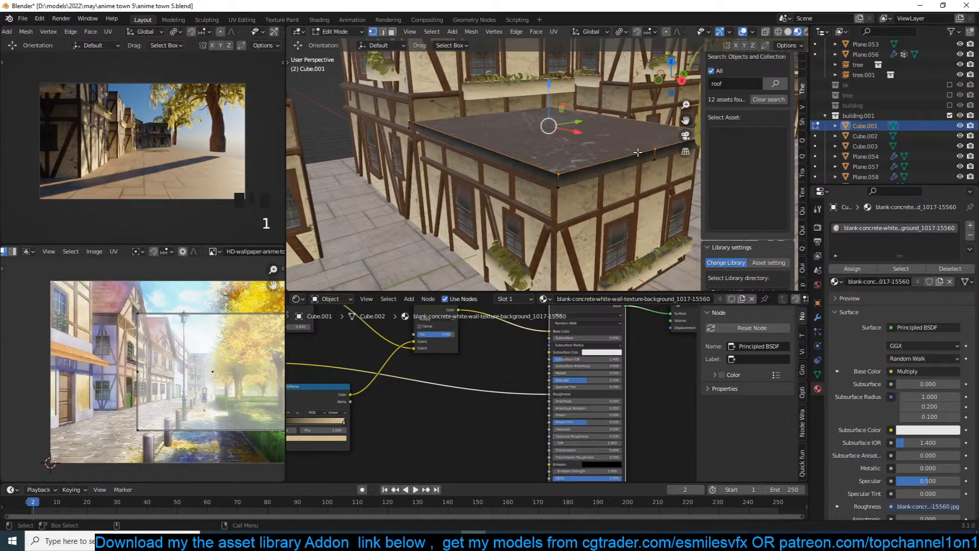
Select a midpoint vertex on the slab's top edge and isolate the wall block in local view with material preview shading.
click(653, 147)
shift+click(464, 114)
middle_drag(536, 131, 561, 159)
key(ctrl+z)
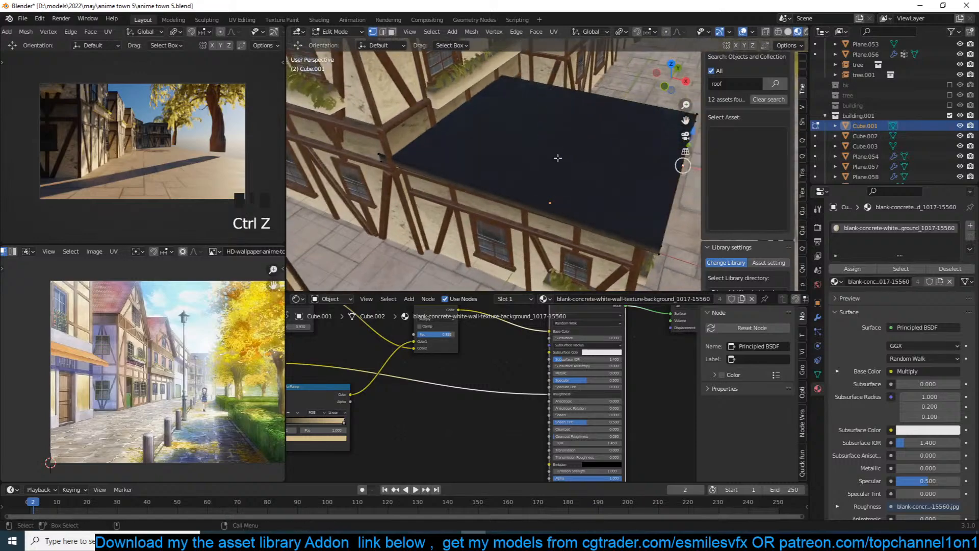
key(Tab)
key(z)
key(Tab)
key(Tab)
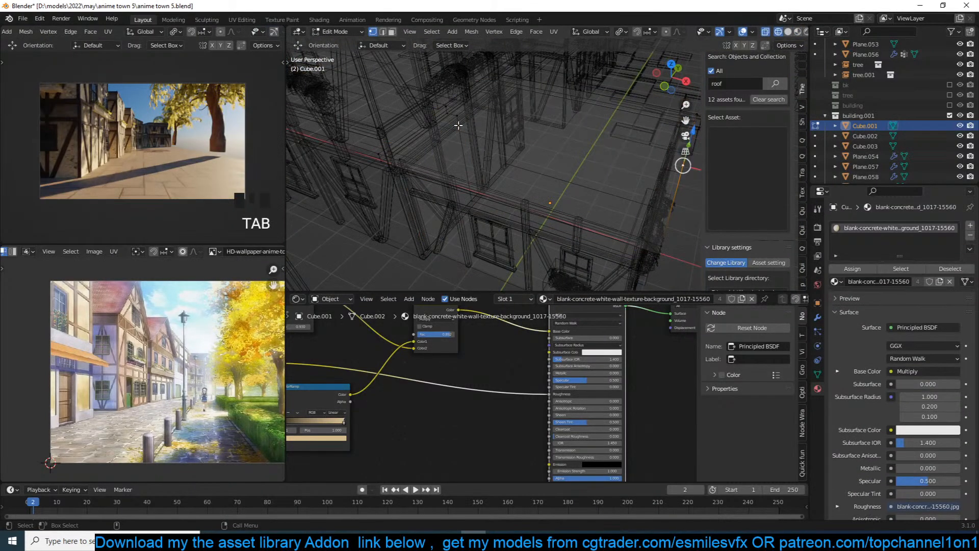
key(KP_Divide)
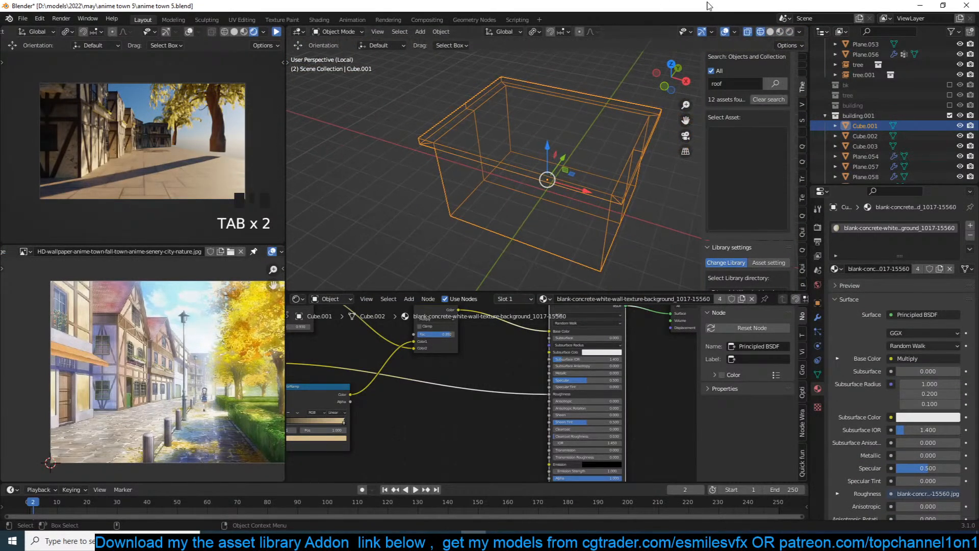
click(779, 31)
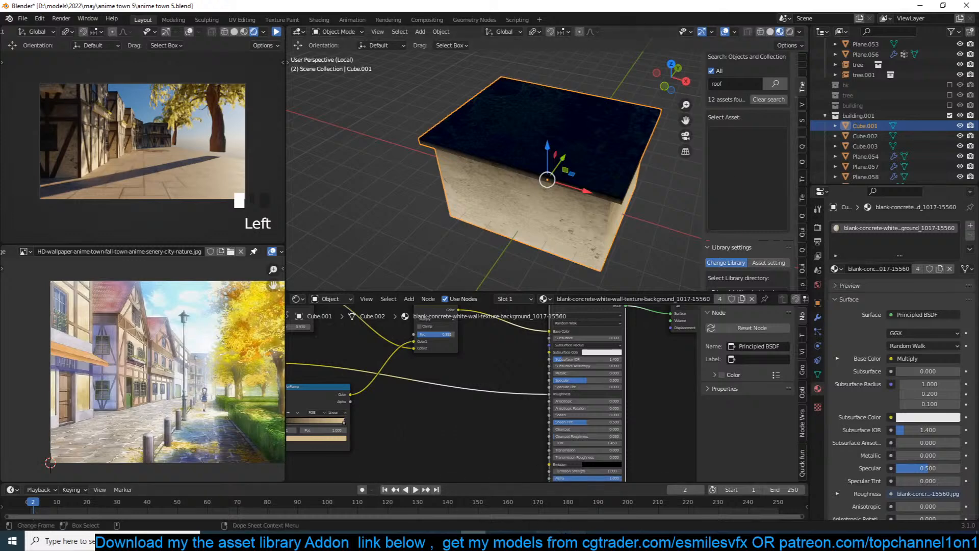
Skip to the next track in VLC media player and return to Blender.
click(573, 540)
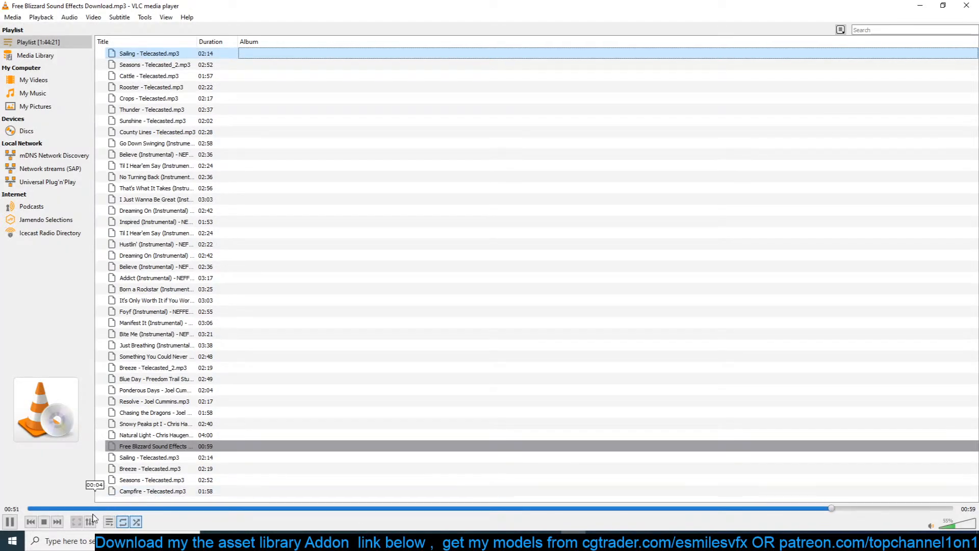
click(57, 521)
click(573, 540)
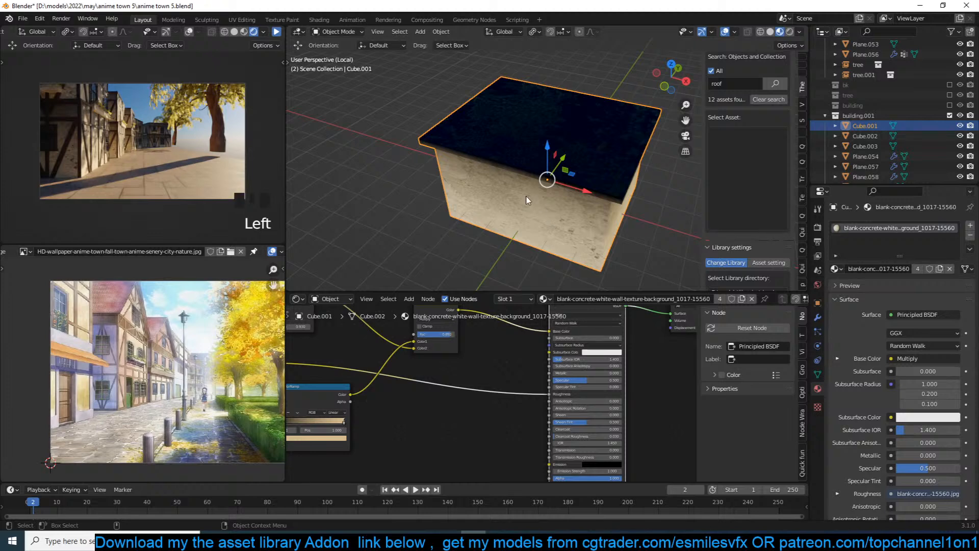
Connect the midpoints of the slab's two opposite top edges and raise the new ridge edge vertically to form a gable roof.
middle_drag(527, 200, 541, 133)
key(Tab)
shift+click(541, 116)
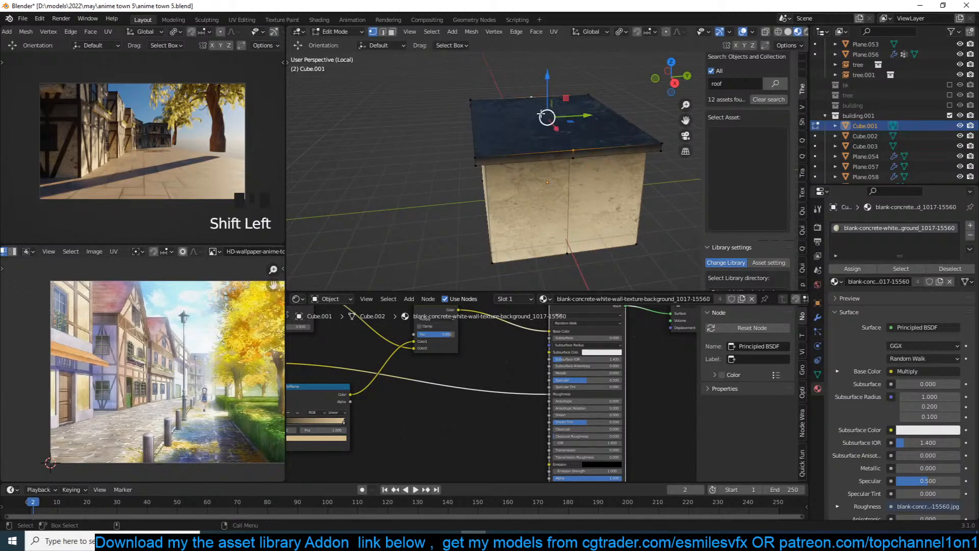
key(2)
middle_drag(541, 116, 547, 176)
key(g)
key(z)
click(584, 80)
Select the triangular gable faces at both ends of the roof and unwrap their UVs.
key(3)
click(546, 189)
shift+click(587, 200)
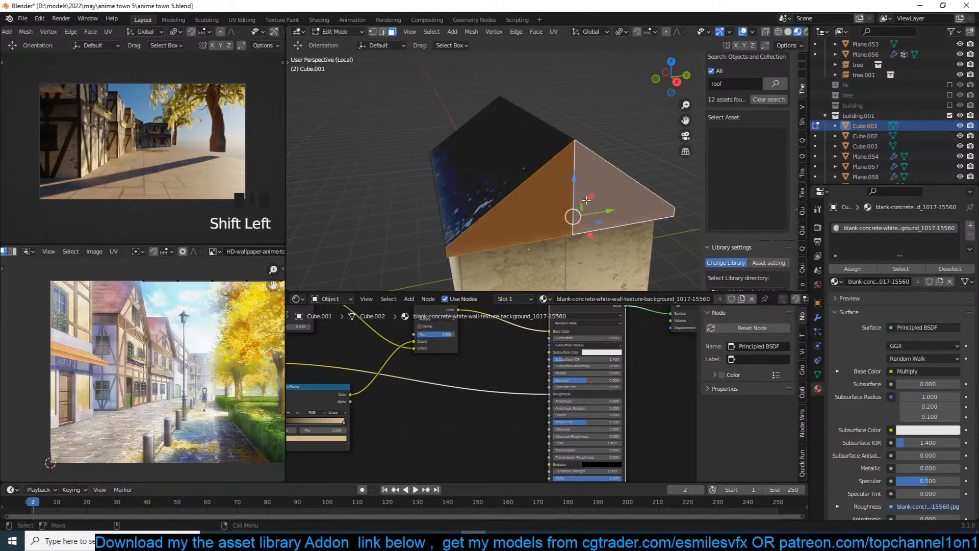
middle_drag(586, 200, 673, 190)
middle_drag(437, 183, 511, 188)
shift+click(512, 188)
shift+click(472, 173)
middle_drag(582, 204, 519, 192)
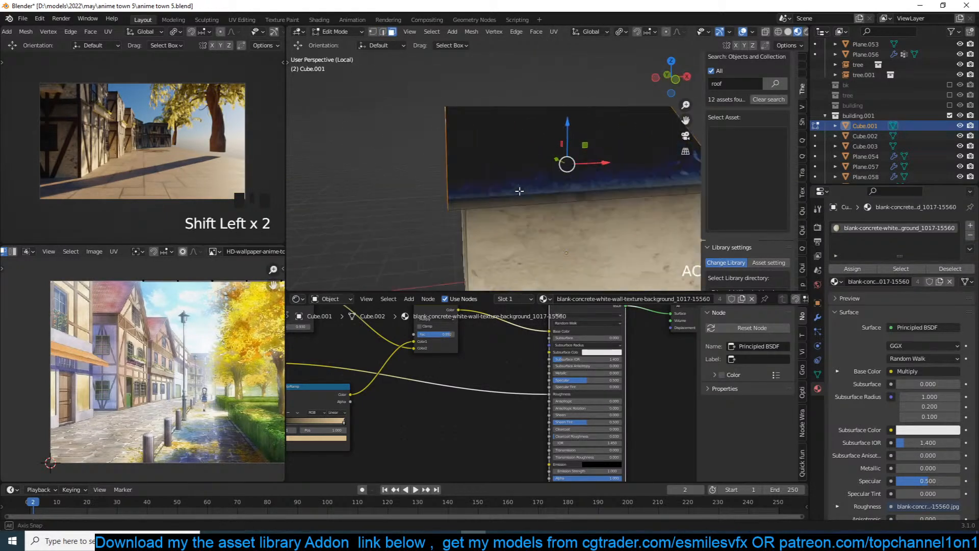
key(u)
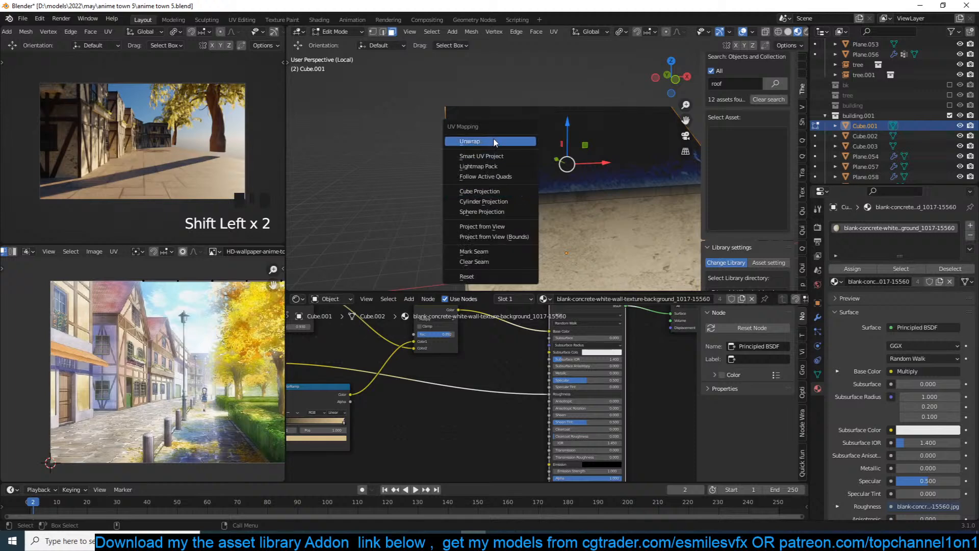
click(498, 139)
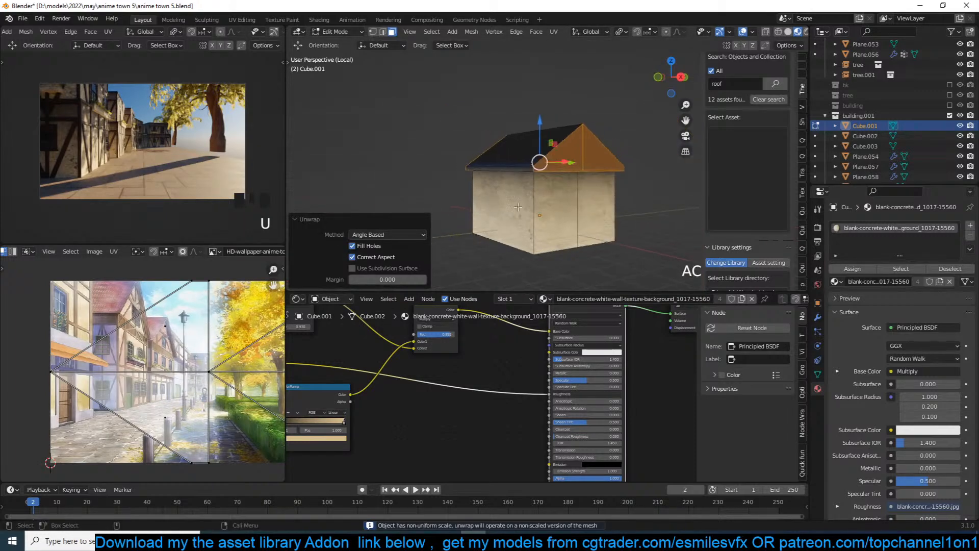
Select all the gable UVs, narrow them along X and rotate them so the triangles stand upright.
key(a)
scroll(228, 379, down, 2)
scroll(228, 379, down, 2)
key(s)
key(x)
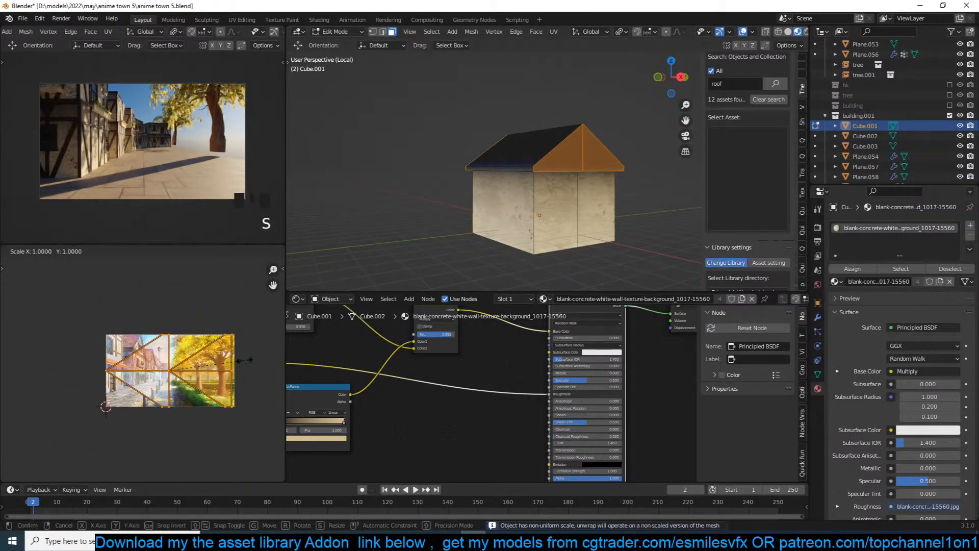
click(191, 356)
key(g)
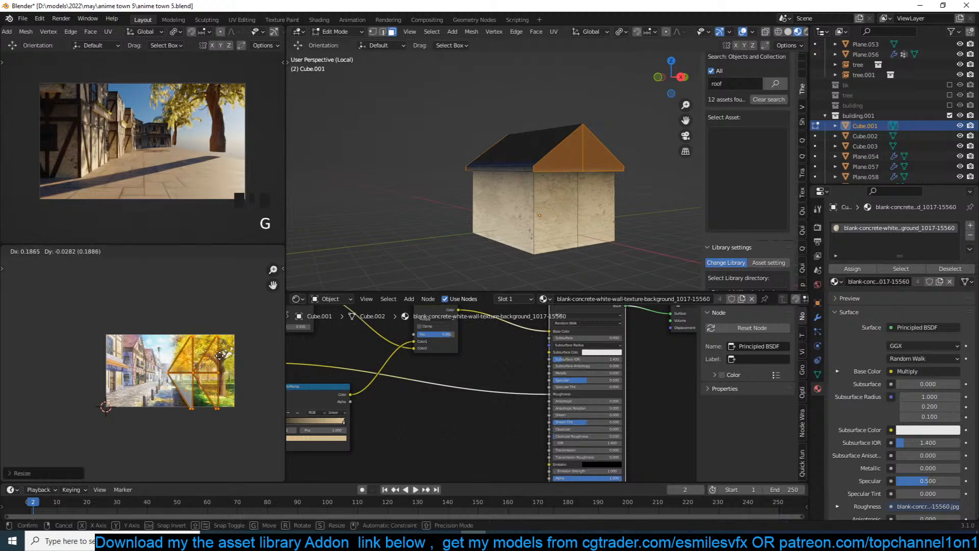
right_click(220, 358)
key(r)
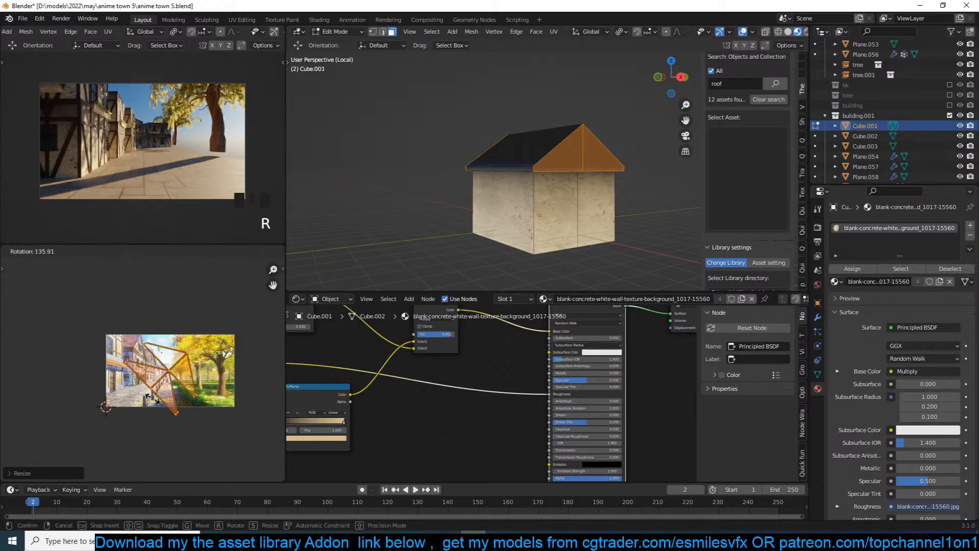
click(179, 411)
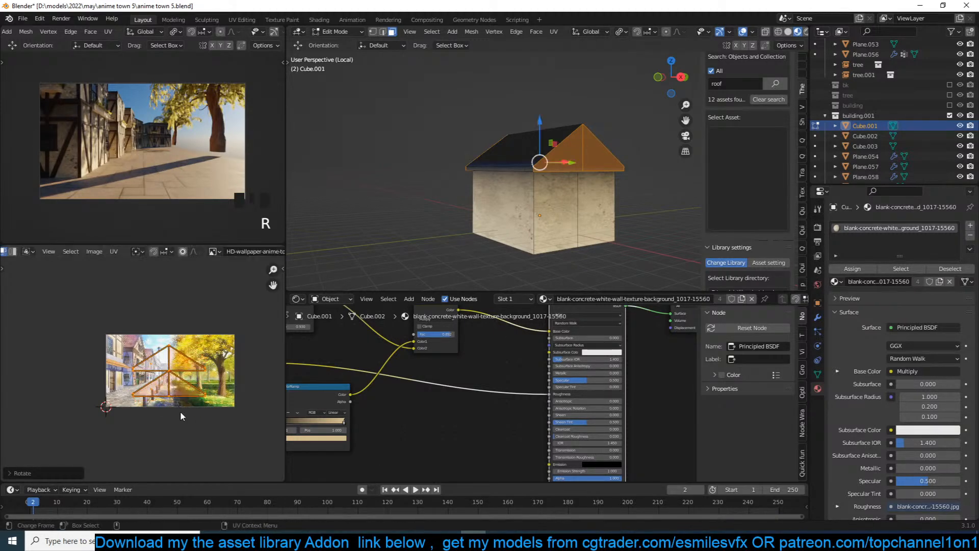
key(g)
key(Escape)
click(818, 375)
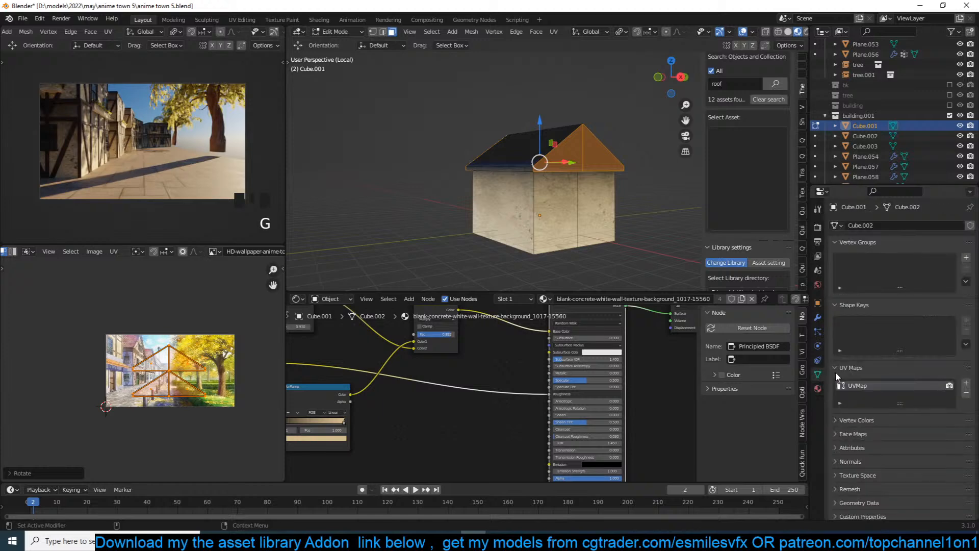
key(g)
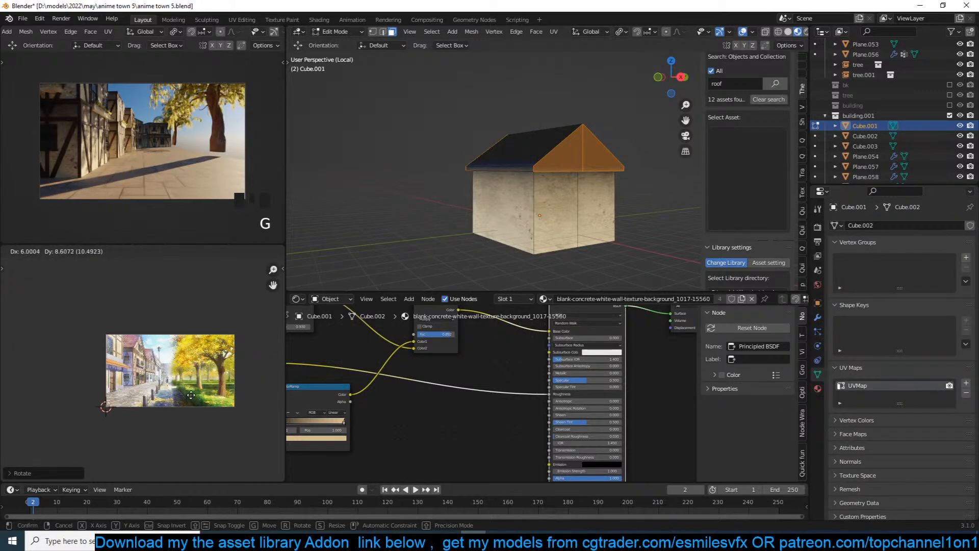
key(Escape)
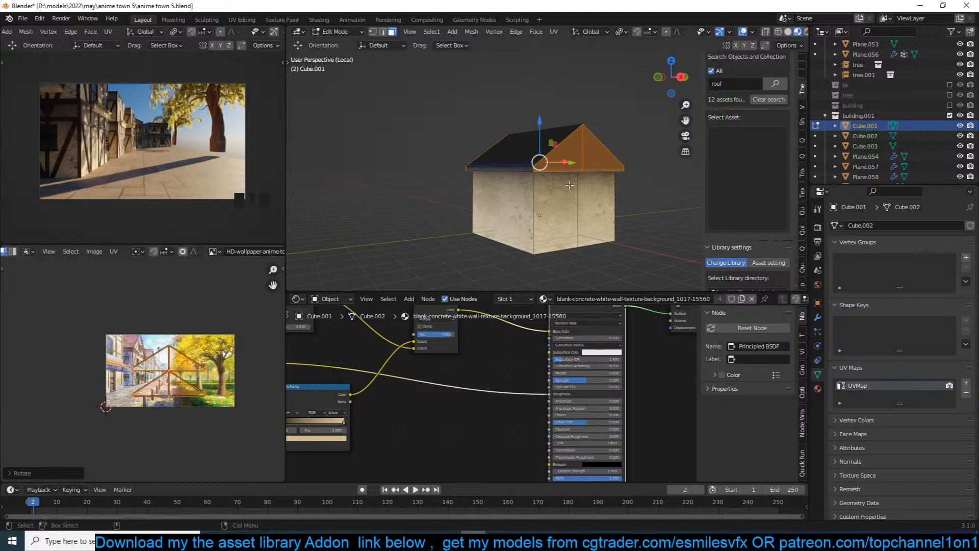
Add a second material slot, assign a single-user copy of the blank-concrete-white wall material to the gable faces.
click(818, 389)
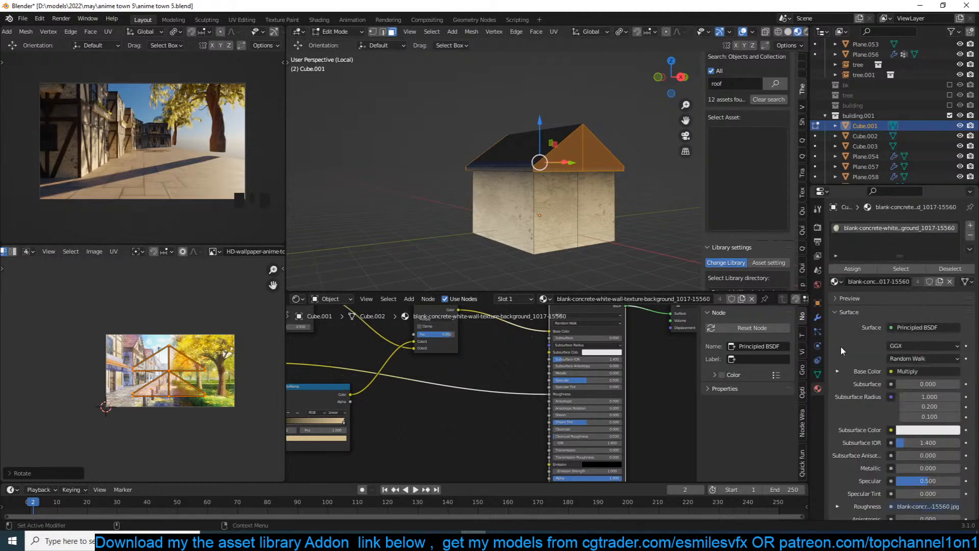
click(970, 227)
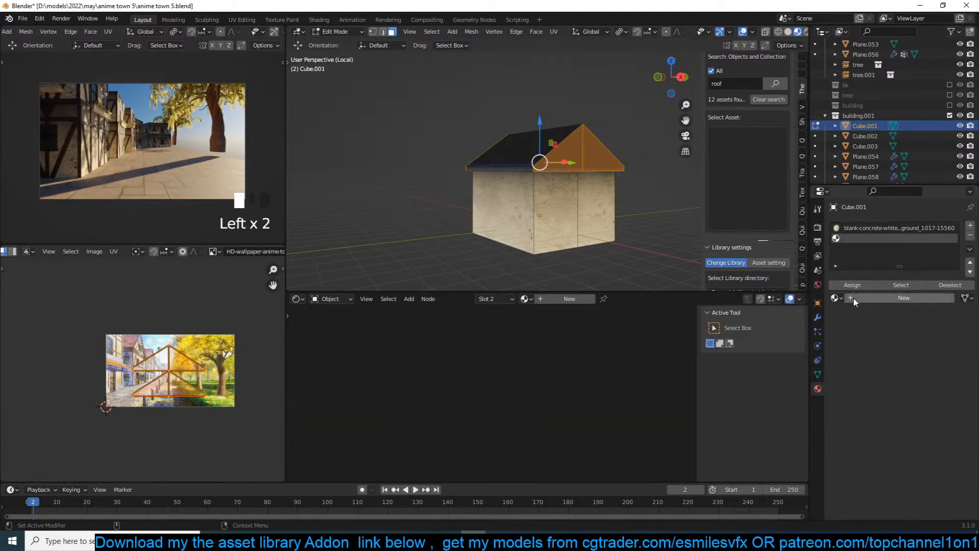
click(839, 297)
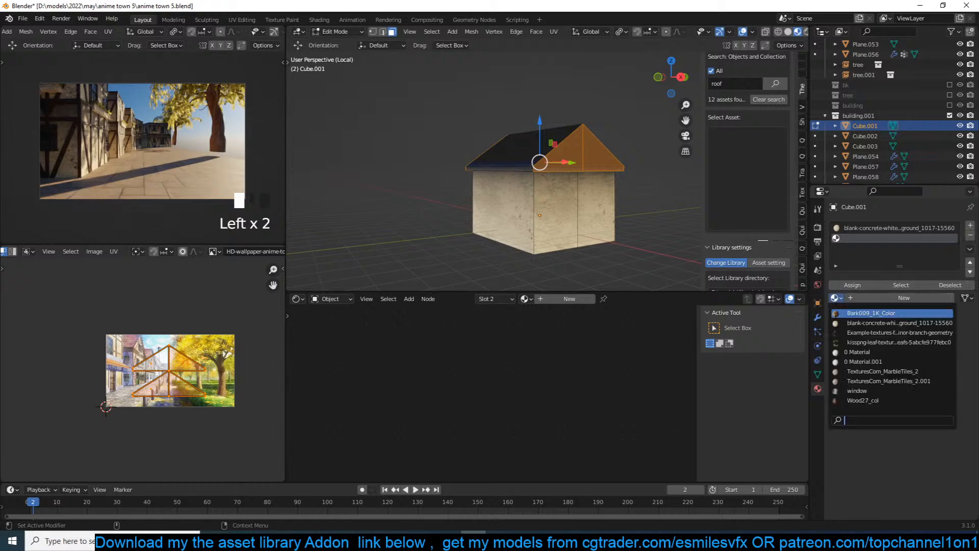
click(841, 323)
click(865, 285)
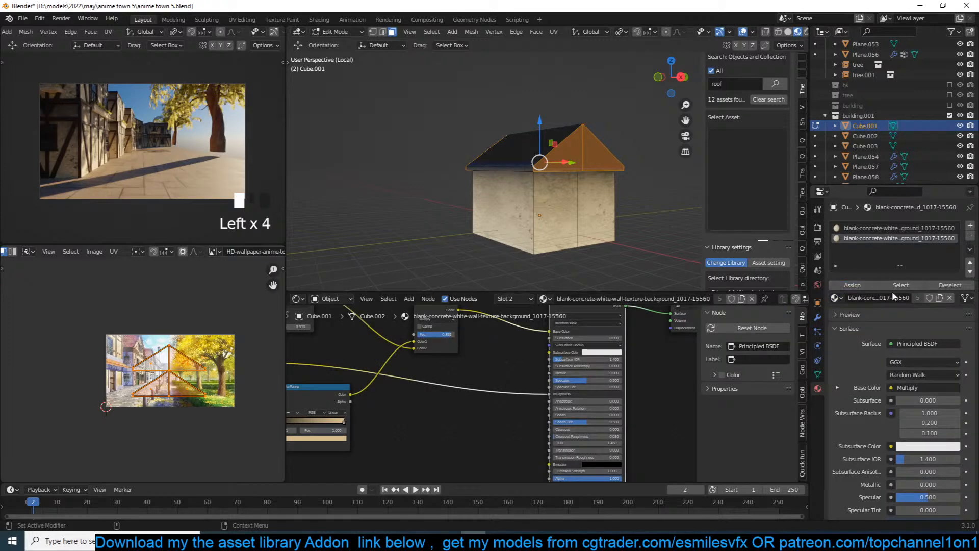
key(Tab)
click(917, 284)
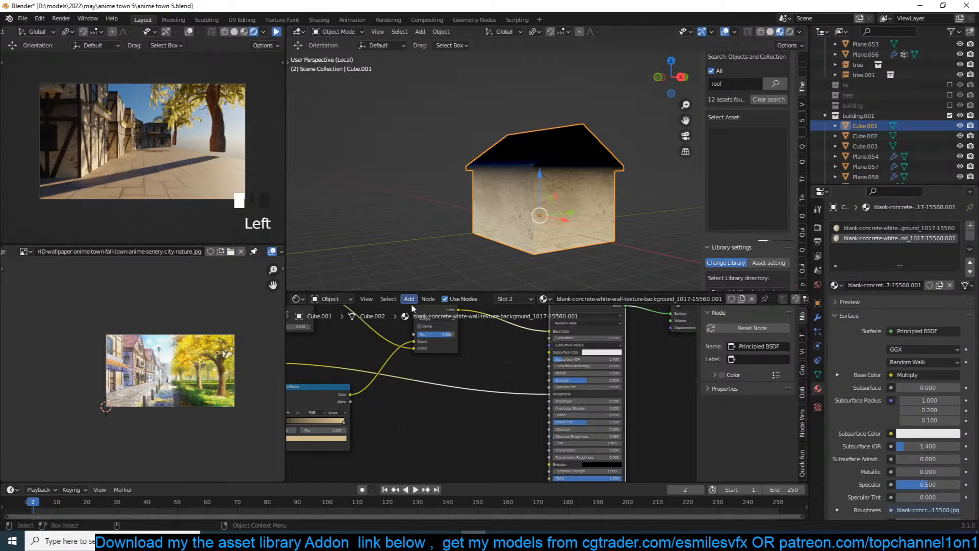
Set the value of the copied material's Add node to 3.930 to brighten the gables.
middle_drag(436, 422, 580, 430)
middle_drag(422, 360, 515, 428)
scroll(515, 428, up, 2)
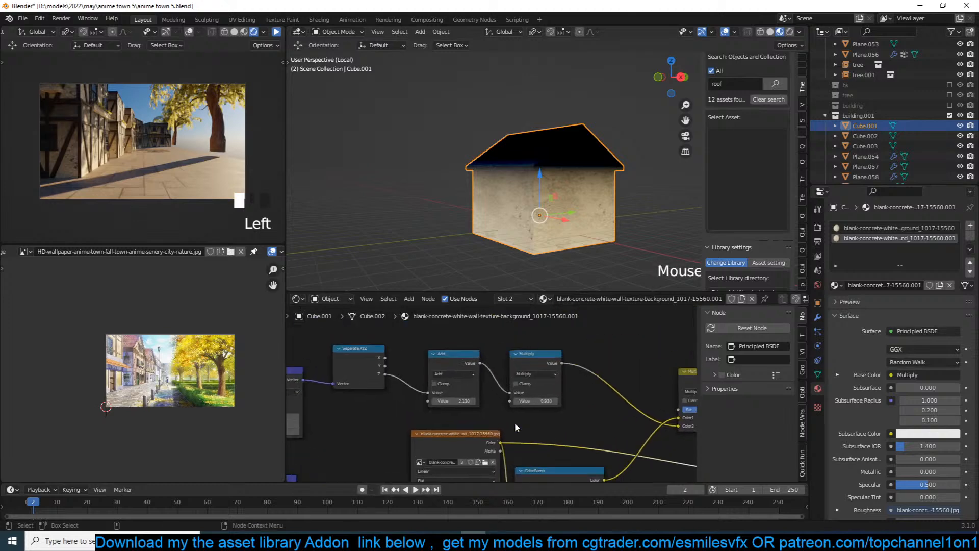
shift+drag(465, 401, 484, 402)
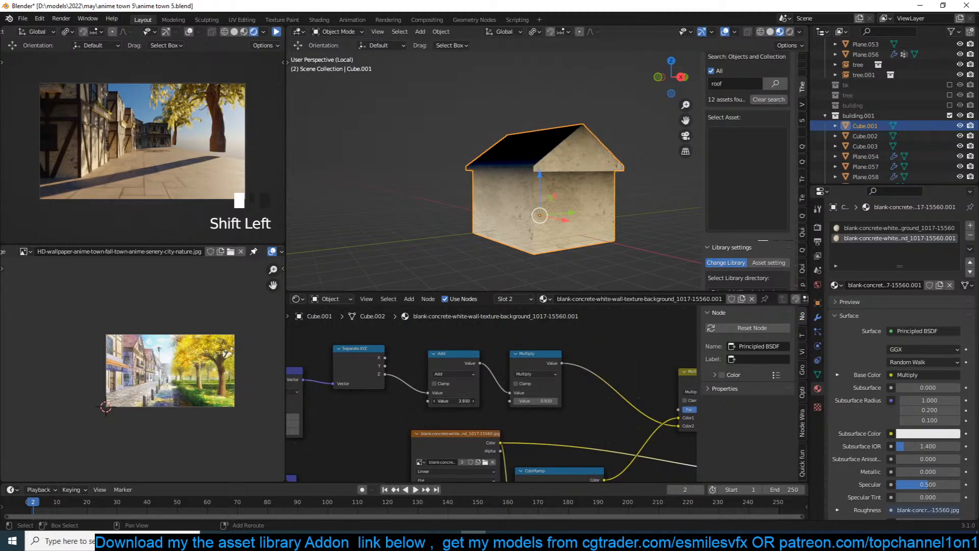
Select both sloping roof faces of the wall block in Edit Mode.
scroll(570, 132, up, 3)
middle_drag(569, 132, 433, 197)
key(alt+a)
click(585, 181)
key(Tab)
click(536, 202)
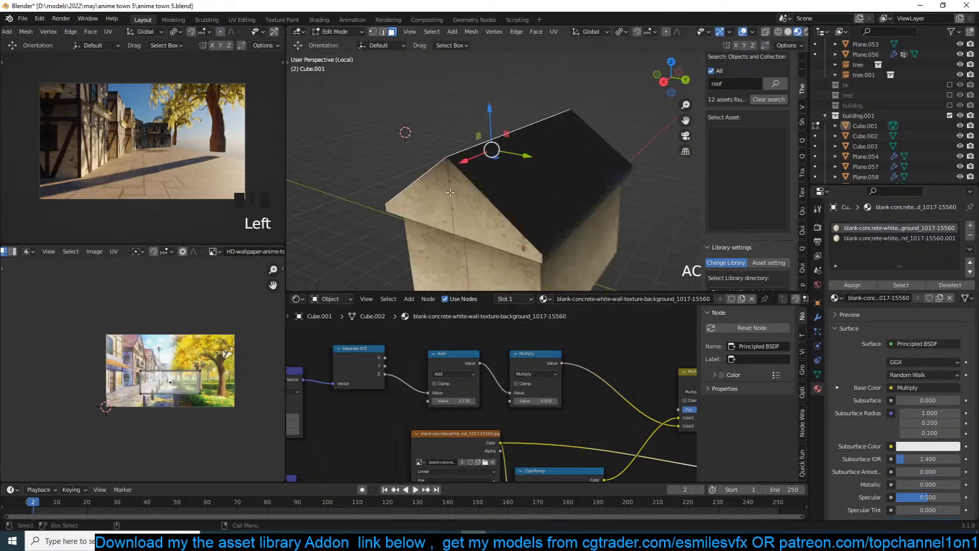
shift+click(548, 182)
middle_drag(513, 176, 607, 163)
key(Tab)
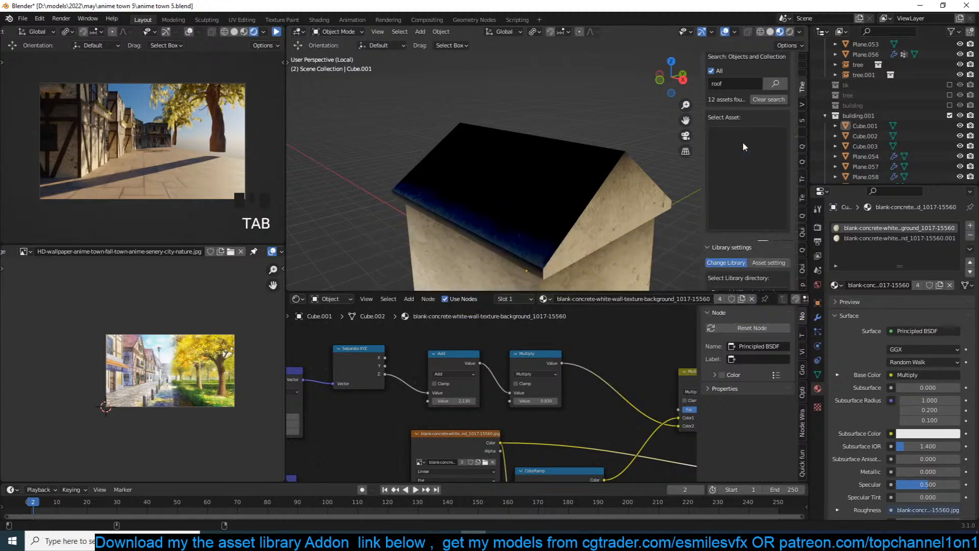
Search the asset library's materials for "roof" and choose the blue striped material.
scroll(745, 101, up, 3)
click(746, 99)
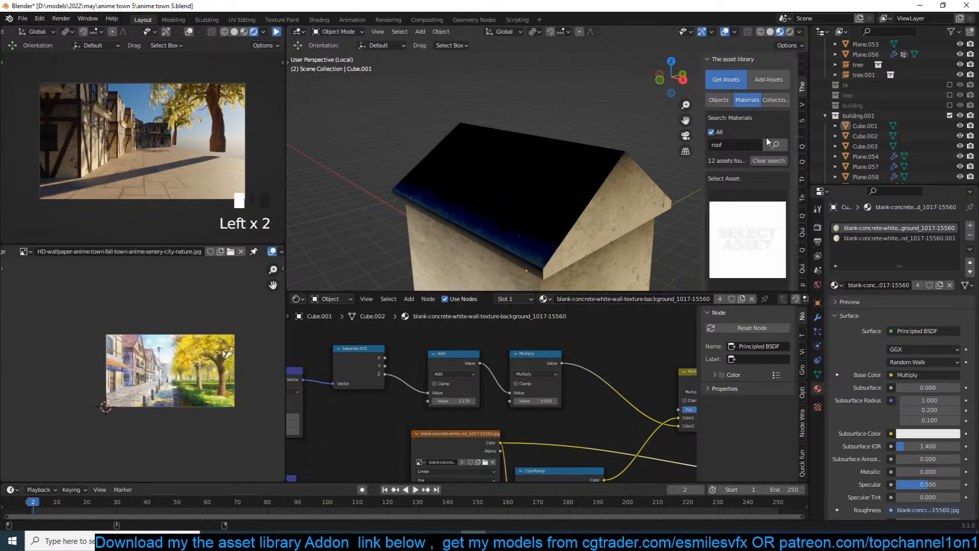
click(750, 233)
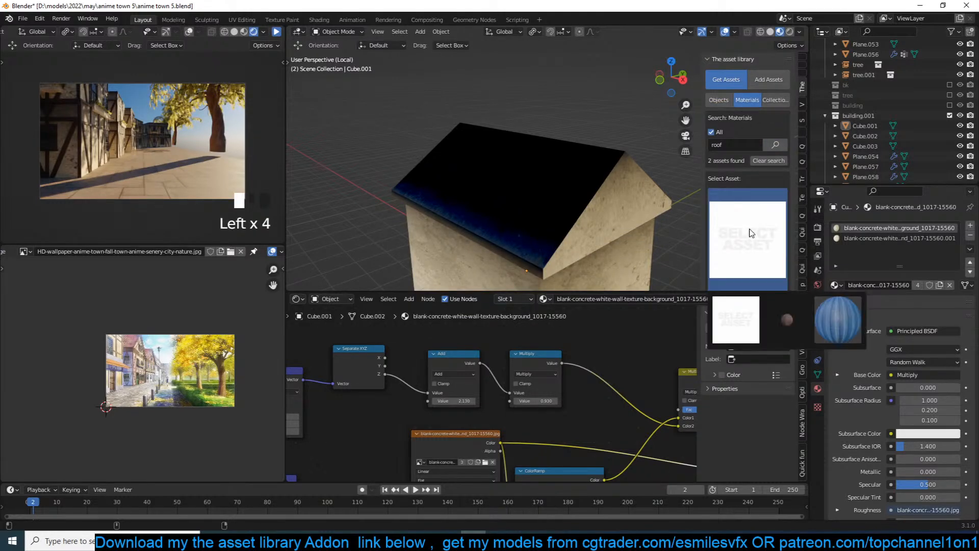
click(831, 326)
Add a third material slot to the wall block and import the ROOF material from the asset library into it.
key(Tab)
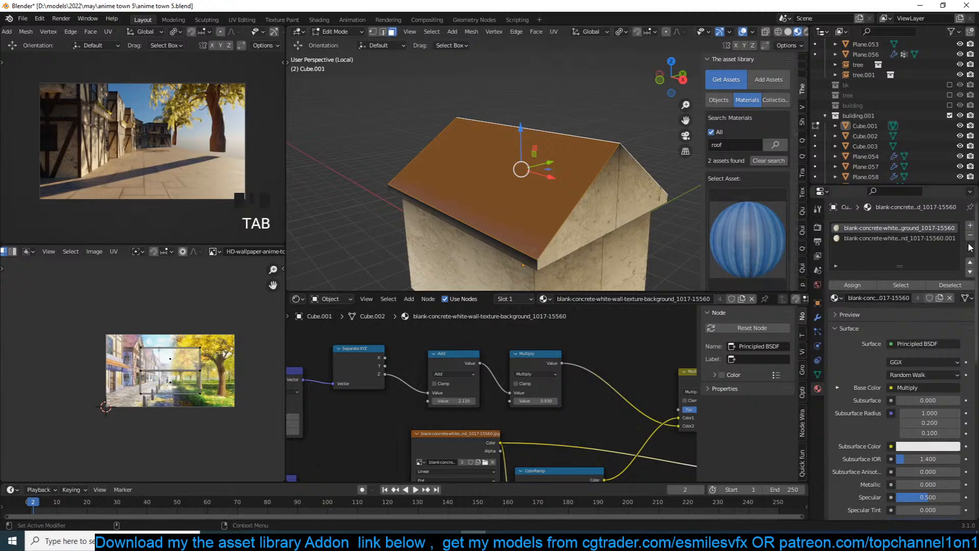
click(970, 225)
key(Tab)
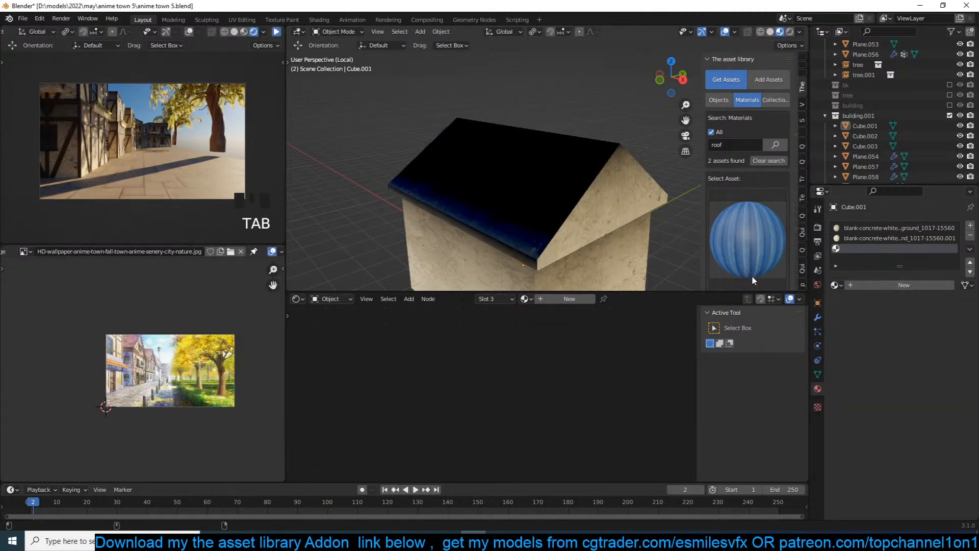
scroll(771, 274, down, 4)
click(756, 228)
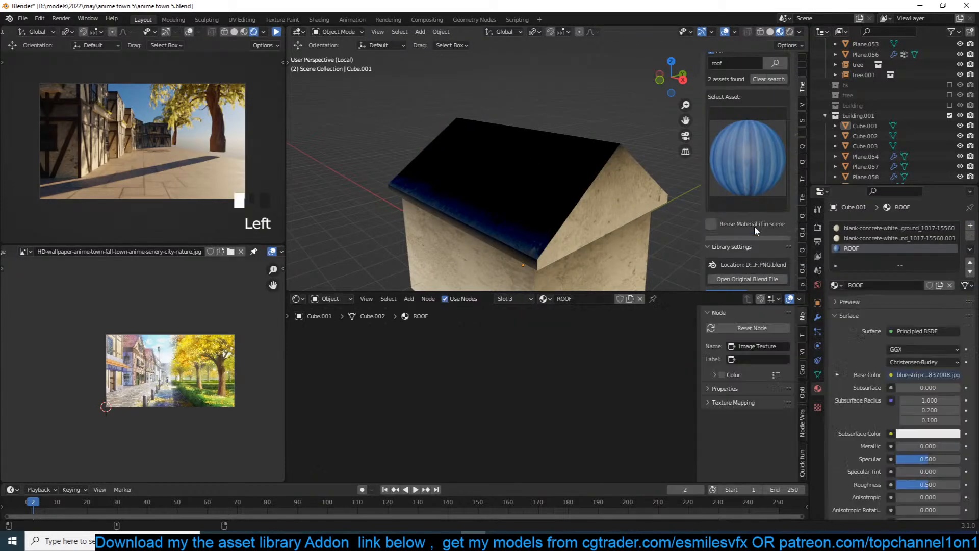
Assign the ROOF material to the selected slope of the house roof.
key(Tab)
click(852, 285)
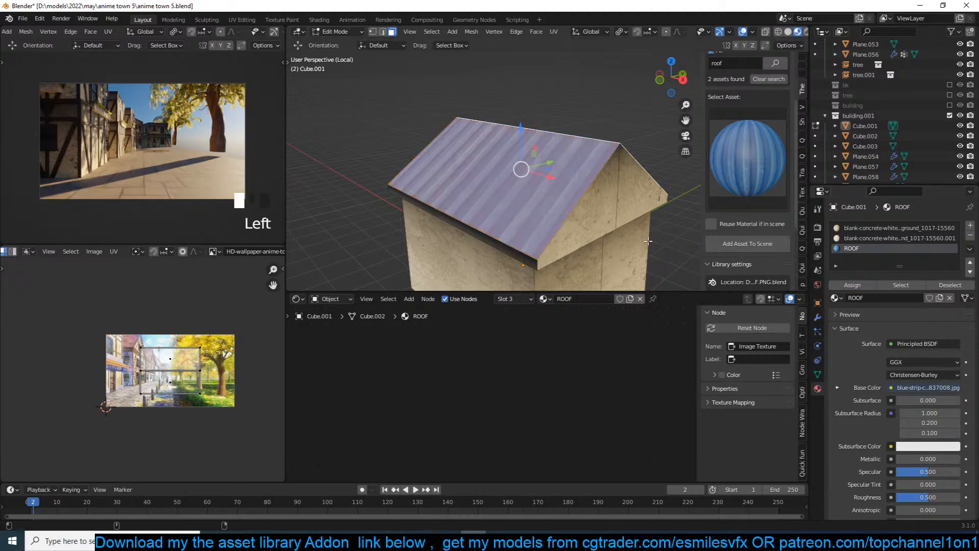
key(Tab)
middle_drag(535, 214, 448, 219)
Scale up the UVs of the roof slope to about 2.25 times so the corrugated texture repeats more finely, and save the file.
key(Tab)
key(a)
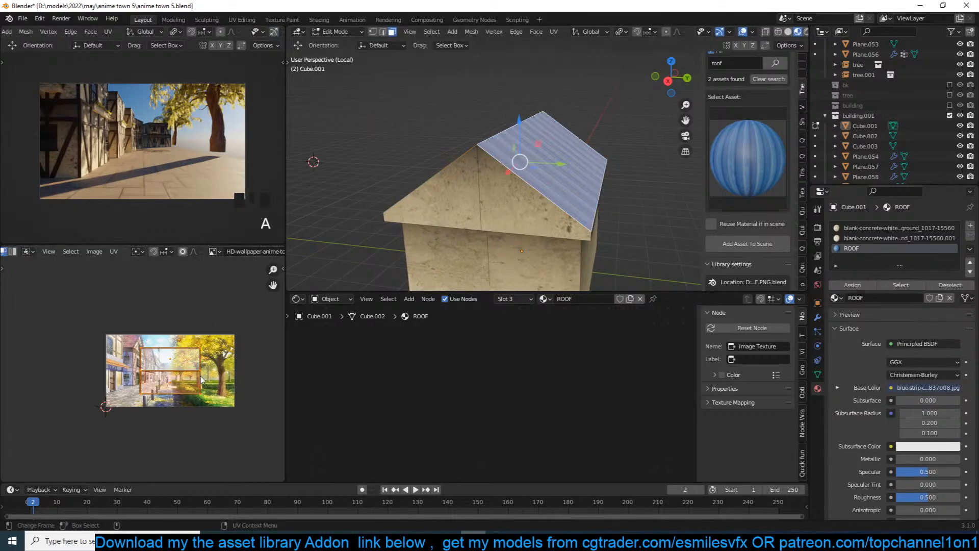
key(s)
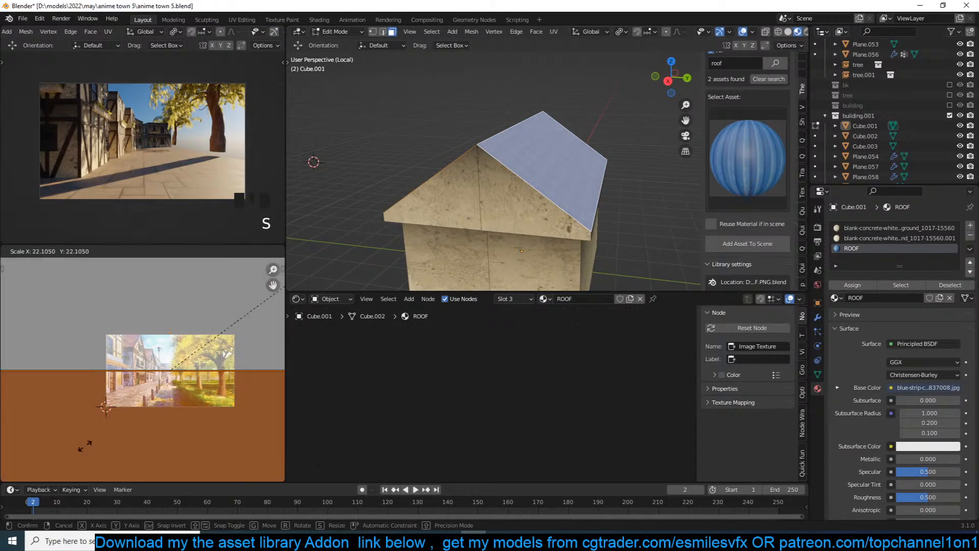
right_click(81, 416)
key(s)
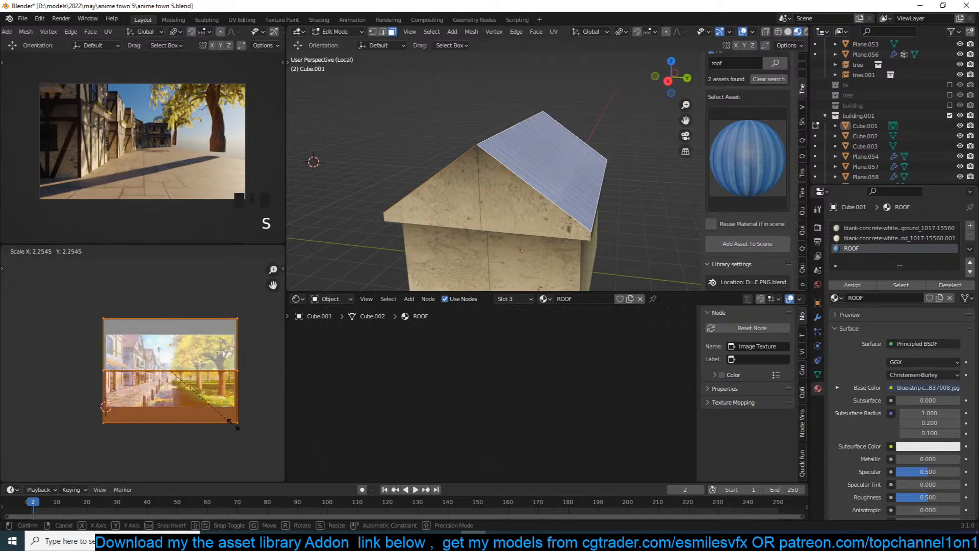
click(239, 415)
key(Tab)
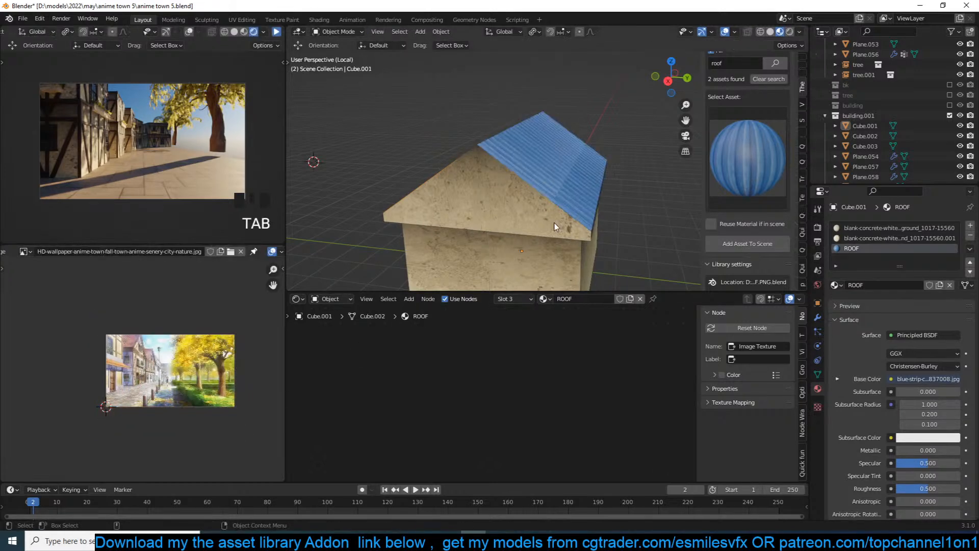
middle_drag(510, 174, 461, 203)
key(ctrl+s)
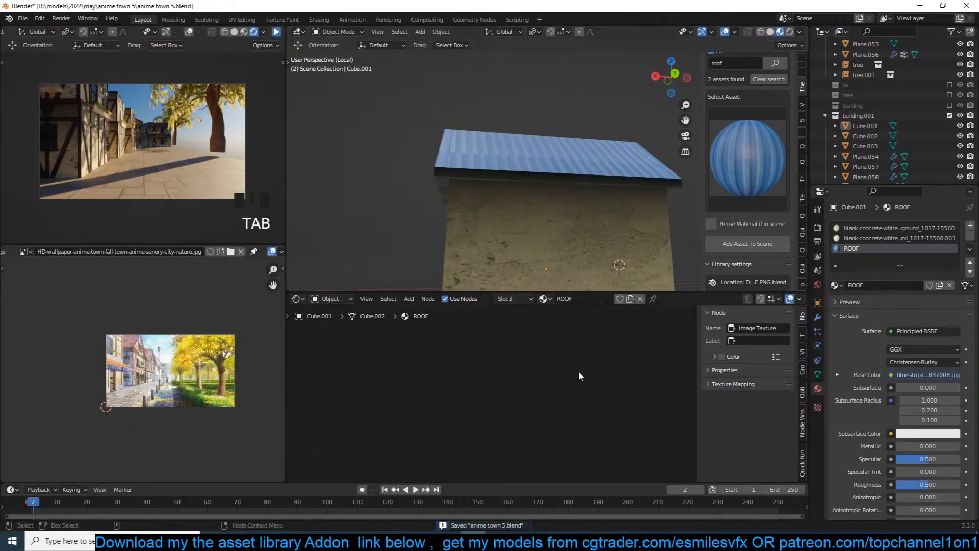
Move the Image Texture node of the ROOF material farther away from the Principled BSDF to make room between them.
key(KP_Decimal)
scroll(68, 353, up, 1)
scroll(68, 353, up, 5)
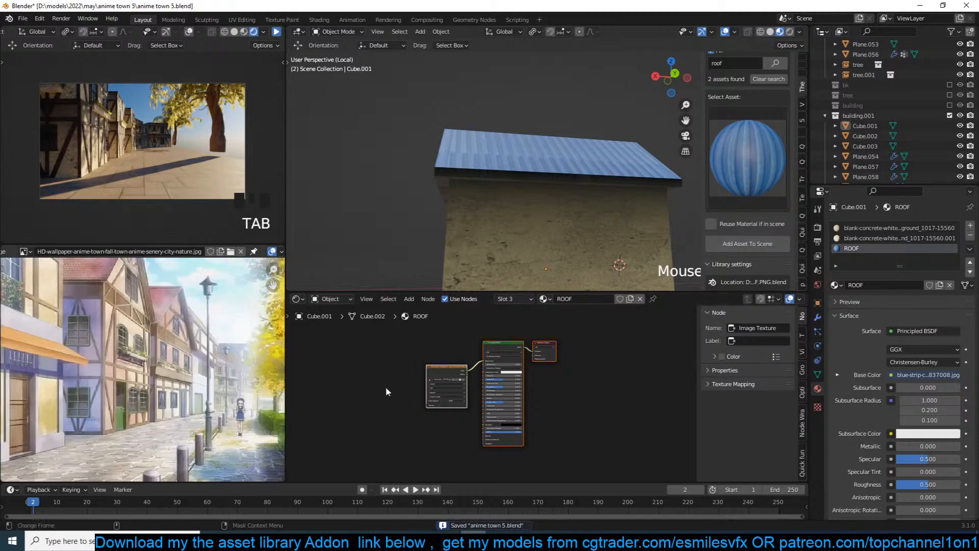
scroll(601, 407, up, 3)
middle_drag(516, 397, 494, 391)
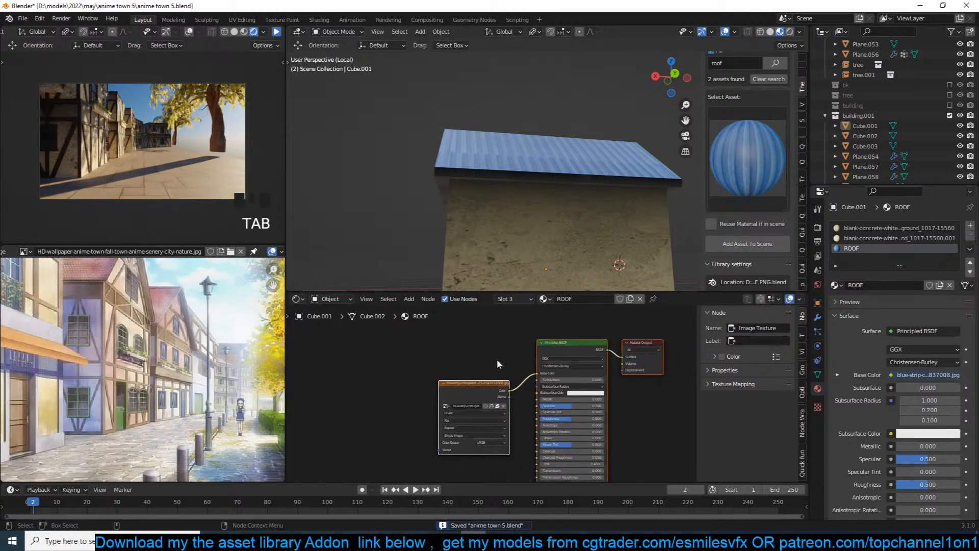
drag(495, 391, 413, 366)
Insert a MixRGB node on the link between the Image Texture color and the Base Color of the ROOF material.
key(shift+a)
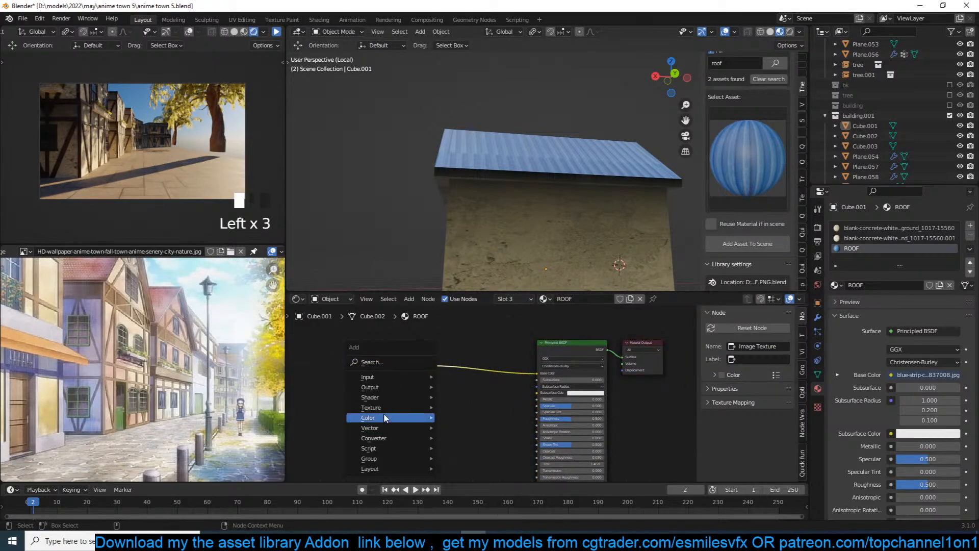
mouse_move(368, 417)
click(479, 466)
click(479, 429)
scroll(479, 429, up, 2)
scroll(487, 403, up, 1)
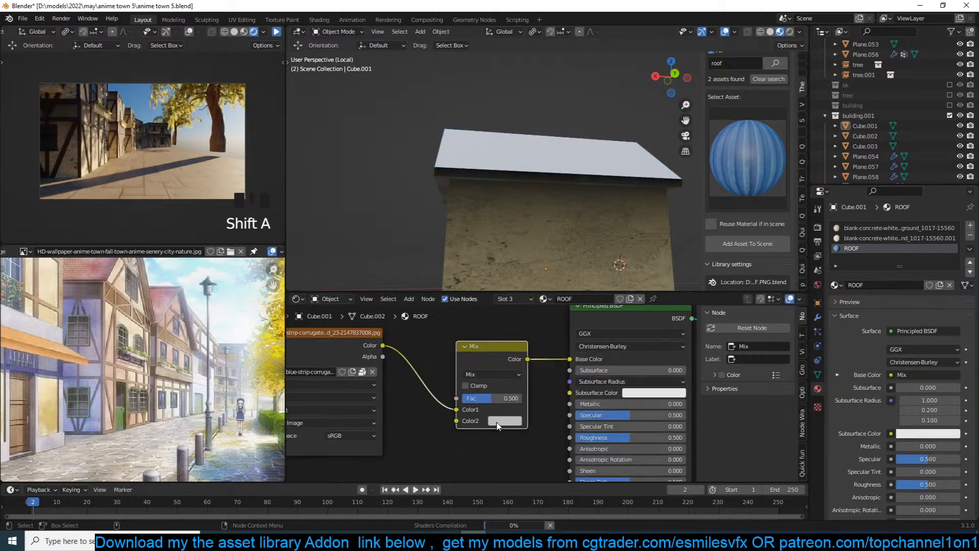
Set Color2 of the Mix node to a saturated orange-red.
click(502, 415)
click(520, 338)
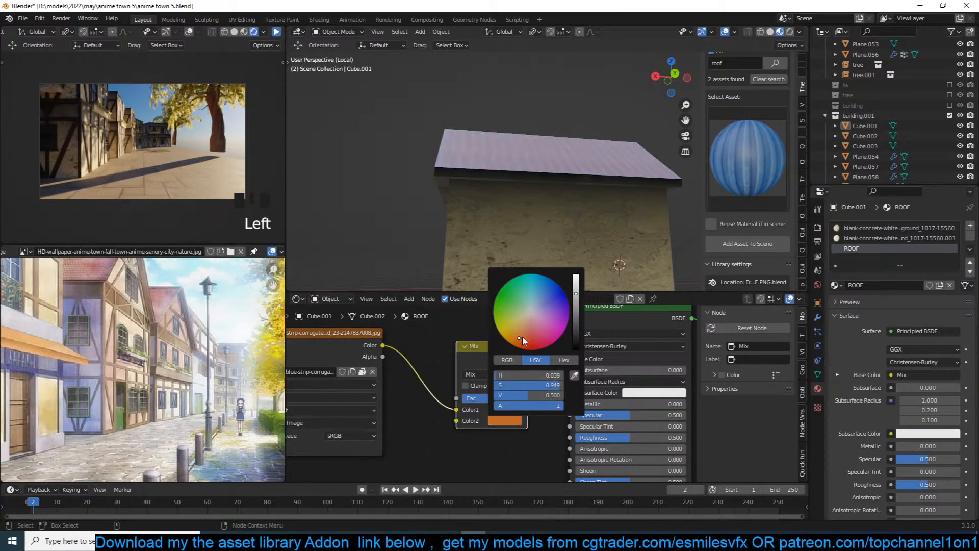
drag(523, 337, 523, 349)
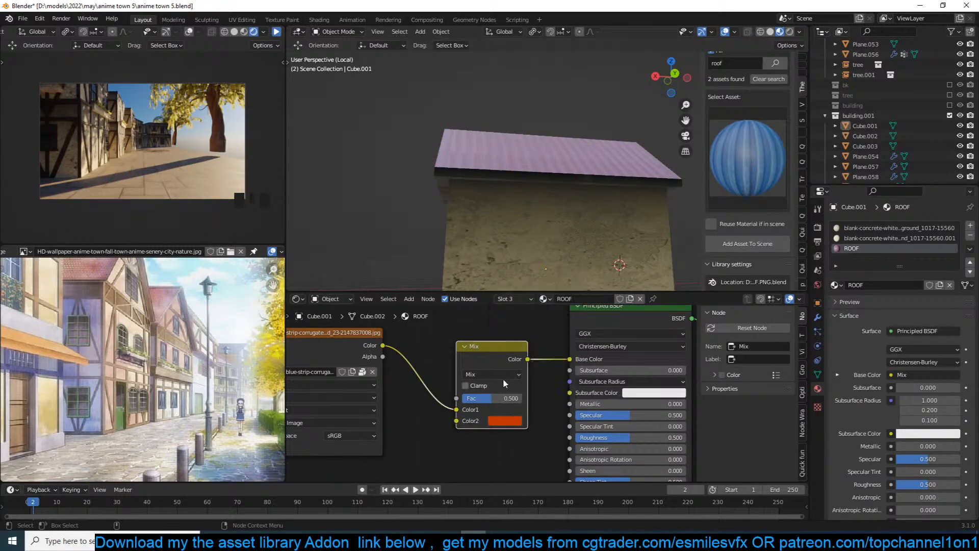
Change the Mix node's blending mode to Color and set its Fac to 1.000.
click(479, 374)
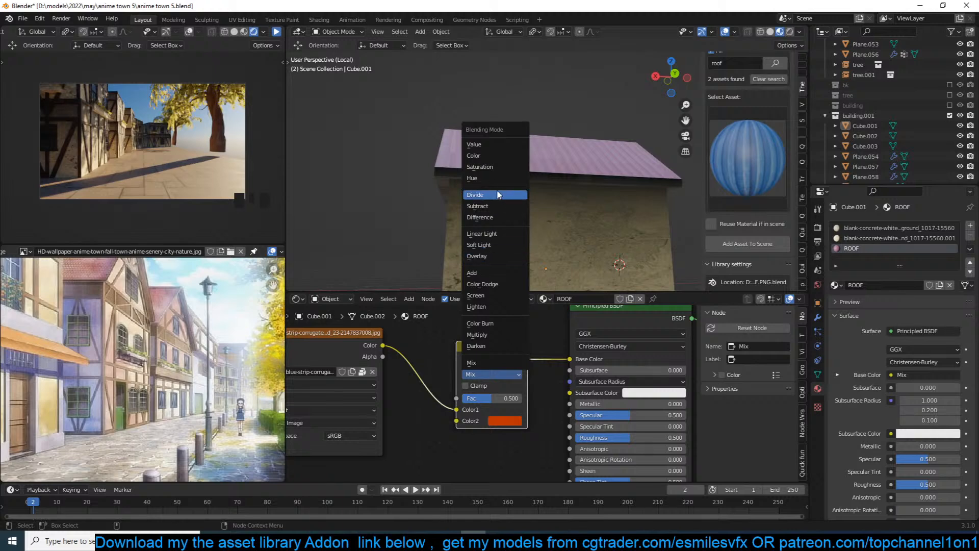
click(474, 155)
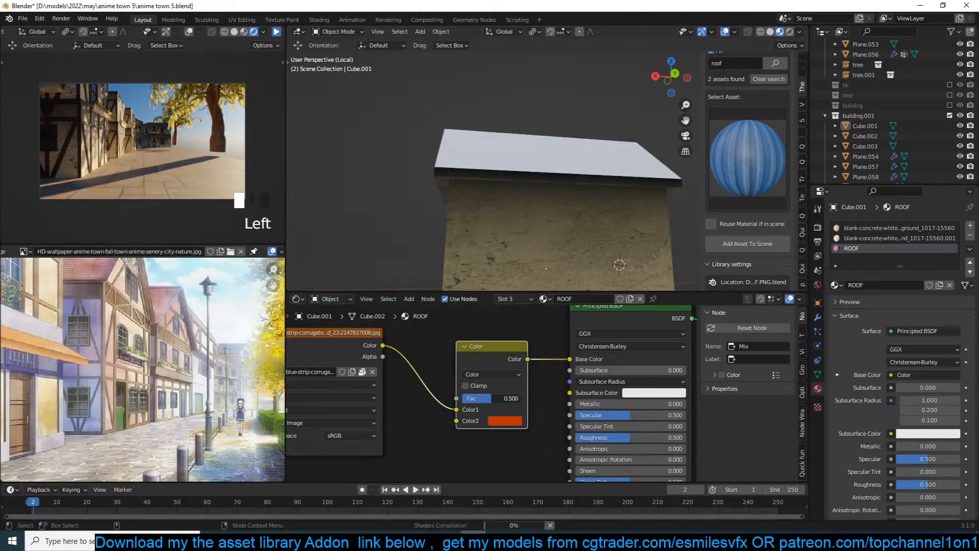
drag(502, 398, 520, 409)
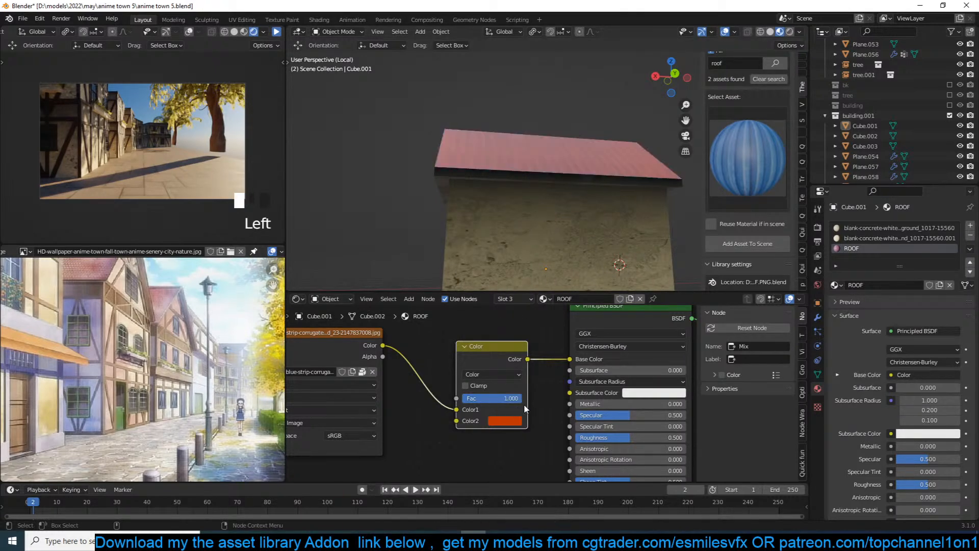
middle_drag(611, 107, 641, 161)
Move the roof slope's UVs straight up by about 0.45.
key(Tab)
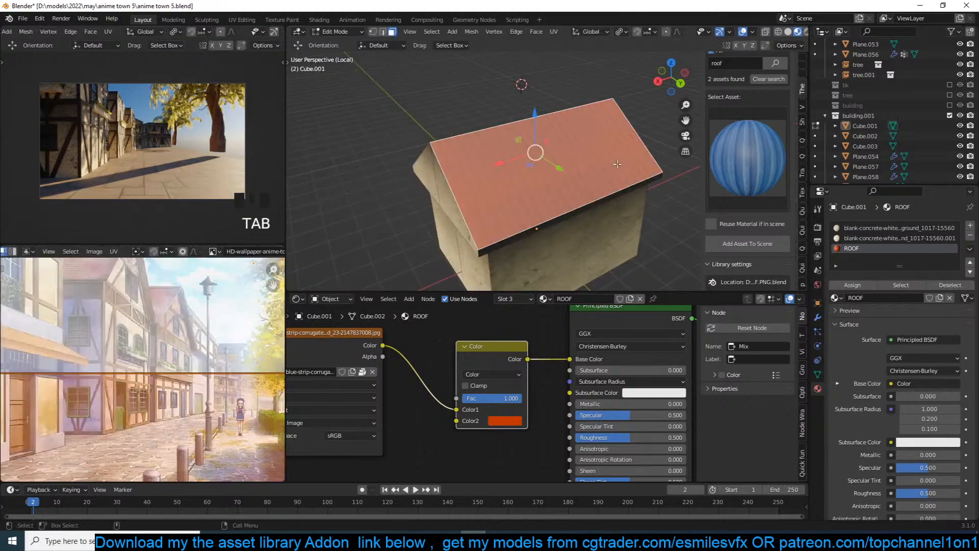
scroll(246, 356, down, 8)
key(g)
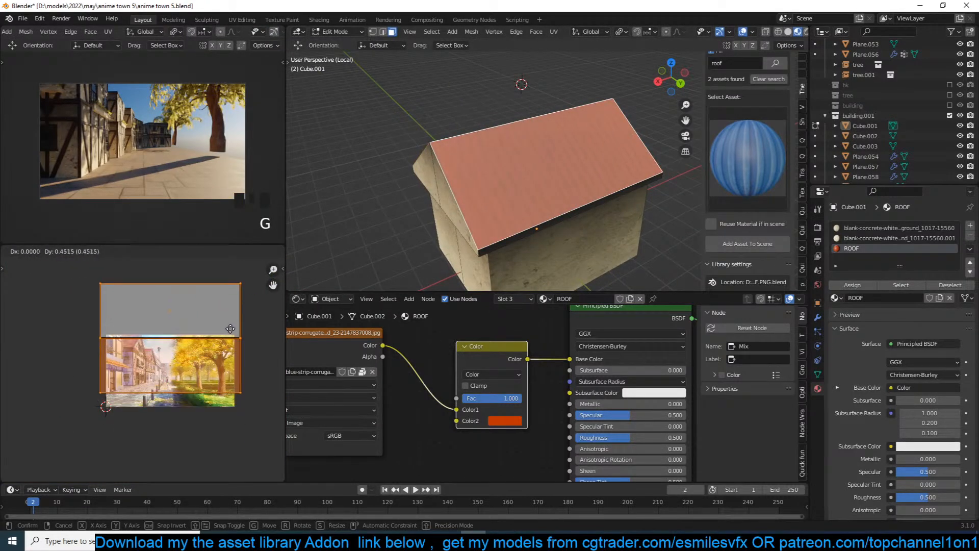
click(229, 326)
key(Tab)
middle_drag(643, 194, 512, 181)
Scale up the roof slope's UVs by about 1.31 and save the file.
key(Tab)
key(s)
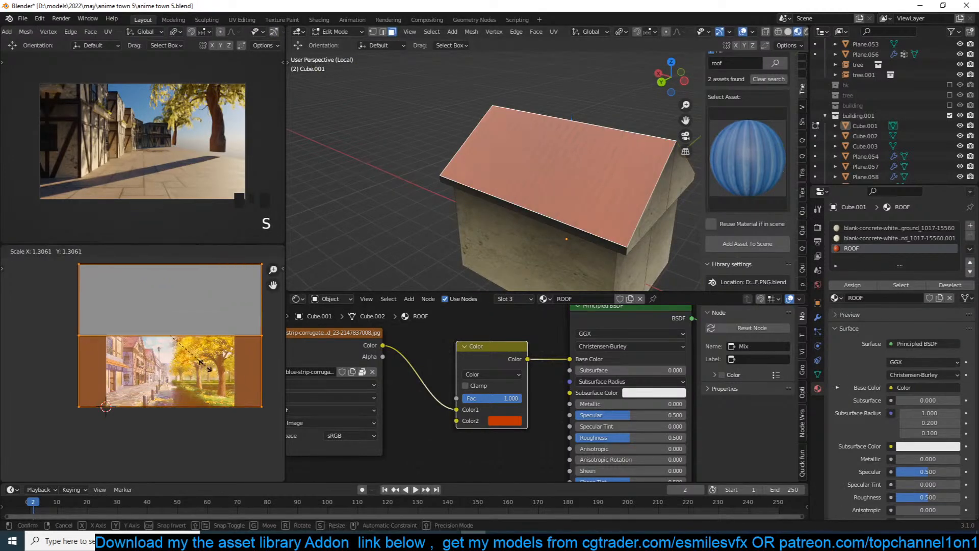
click(206, 367)
key(Tab)
middle_drag(566, 153, 571, 192)
key(ctrl+s)
Add one loop cut through the thin eave edge of the roof, slid close to its upper edge with a factor of about -0.69.
scroll(154, 380, up, 3)
scroll(154, 380, up, 1)
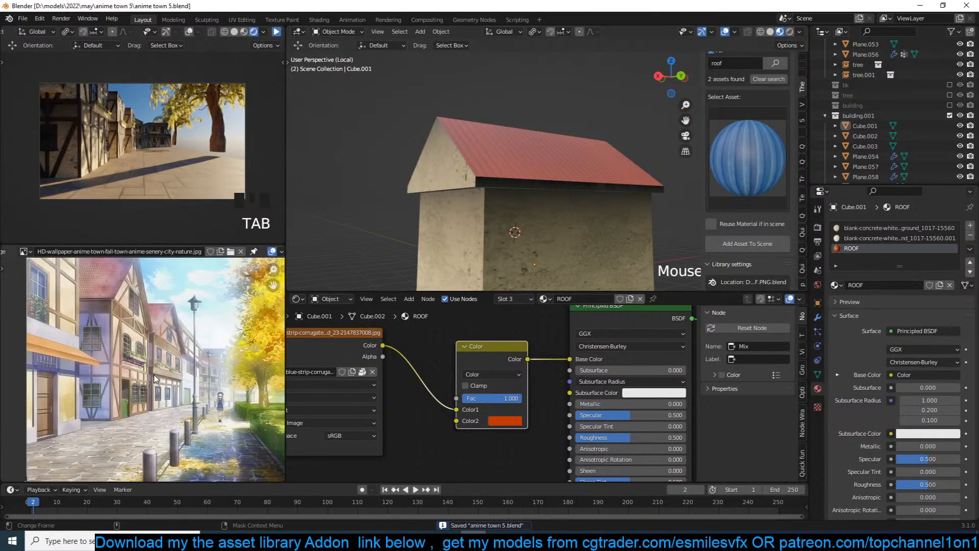
middle_drag(397, 208, 495, 194)
key(Tab)
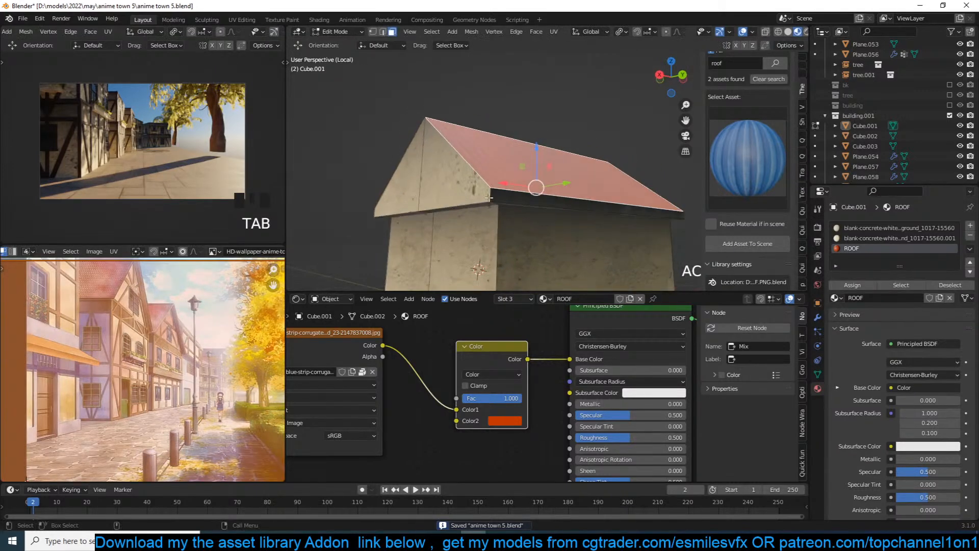
key(ctrl+r)
click(495, 194)
click(494, 190)
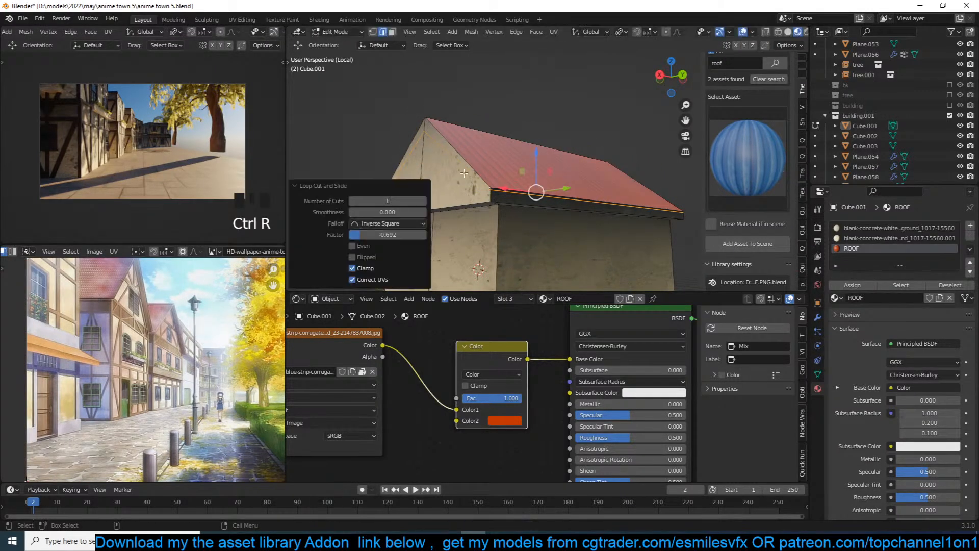
Slide the new loop's two vertices below the ridge ends along their edges toward the roof peak.
key(1)
click(436, 135)
middle_drag(436, 135, 608, 97)
shift+click(522, 129)
key(g)
key(g)
click(526, 114)
middle_drag(572, 126, 468, 182)
key(3)
click(474, 160)
shift+click(403, 191)
middle_drag(403, 191, 404, 167)
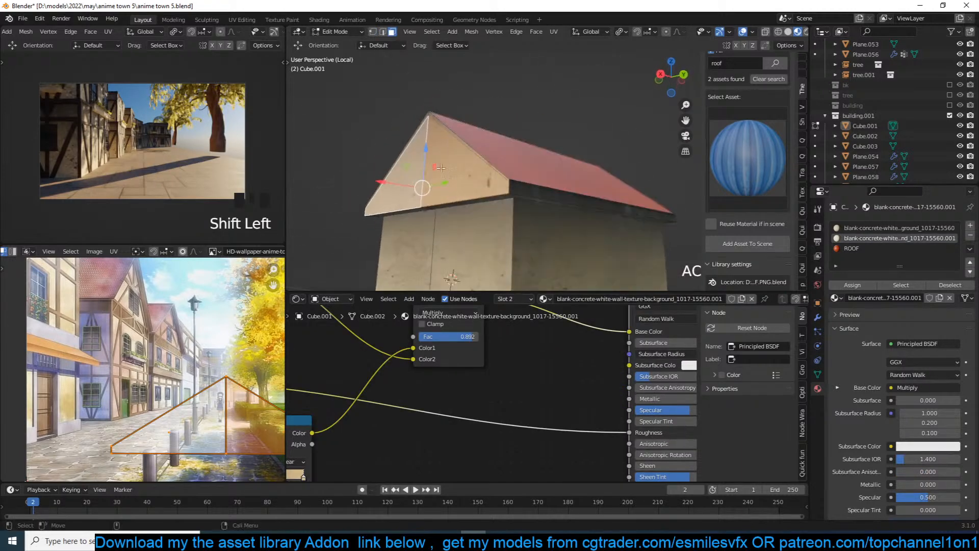
scroll(483, 187, up, 3)
alt+click(473, 196)
alt+click(473, 196)
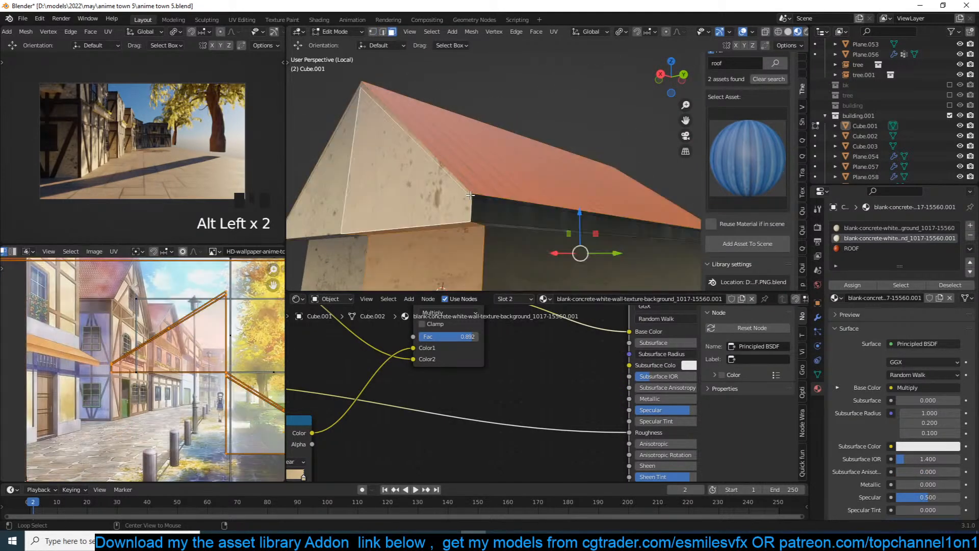
key(alt+a)
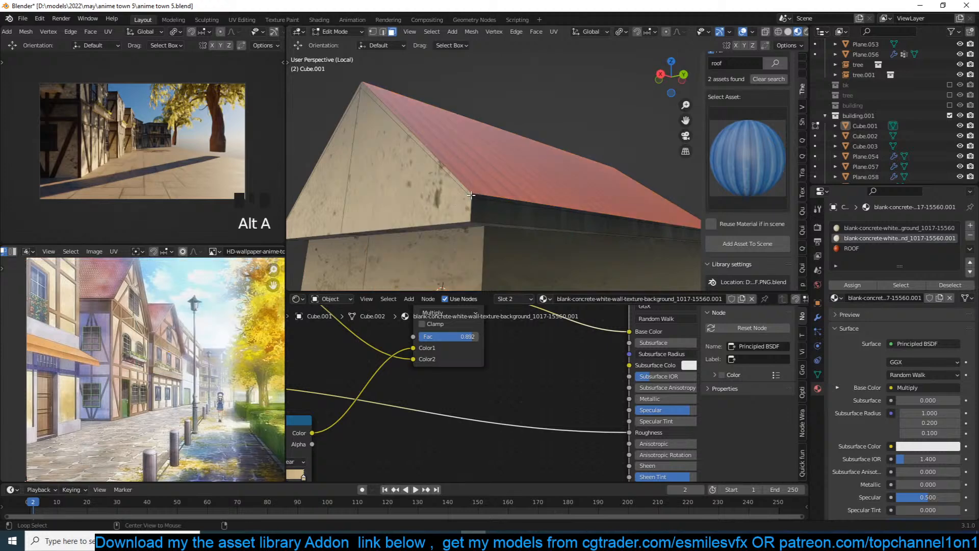
Try to extrude the thin face loop around the roof's edge outward along its normals.
alt+click(473, 197)
key(alt+e)
click(471, 196)
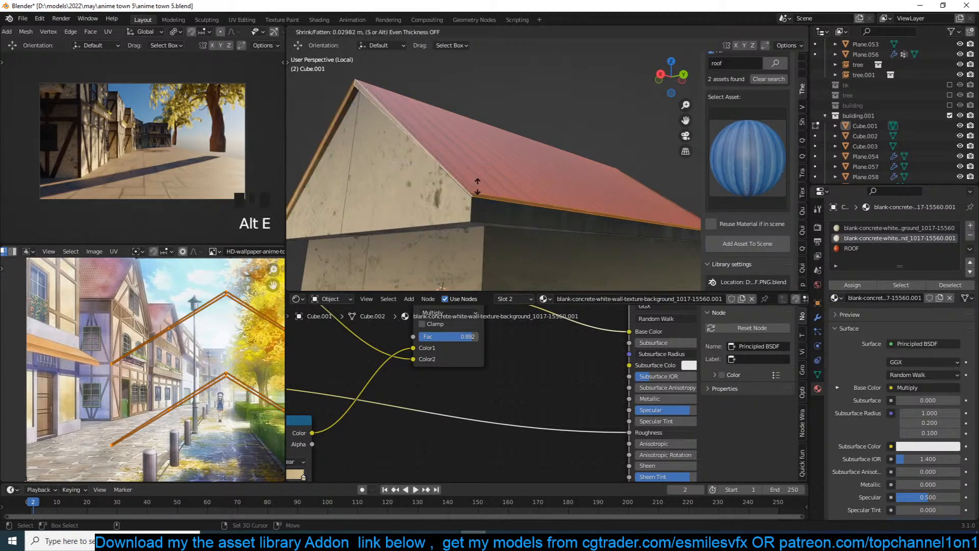
click(507, 195)
key(Tab)
Undo the roof edge extrusion and the face selections made before it.
key(ctrl+z)
key(ctrl+z)
key(ctrl+z)
key(ctrl+z)
key(ctrl+z)
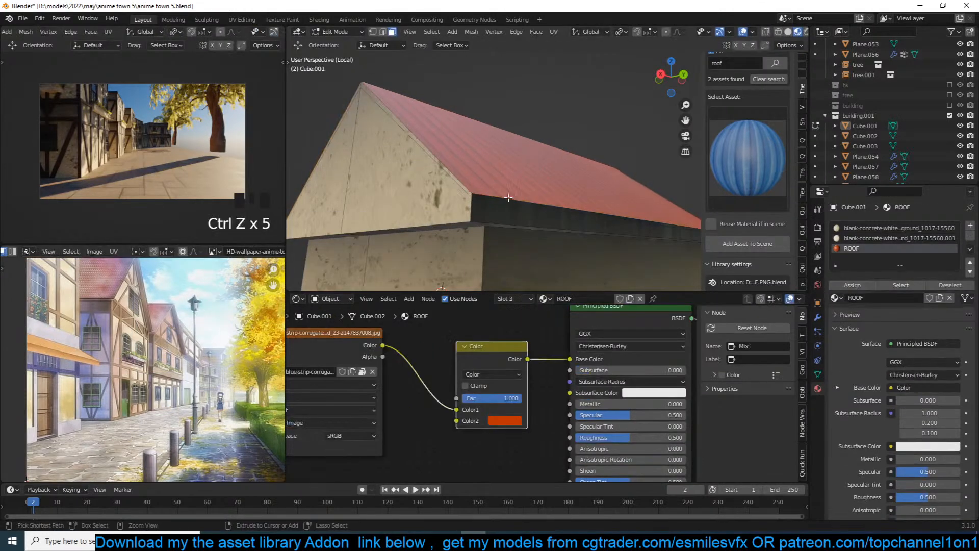
Select the house in Object Mode and apply its scale.
key(Tab)
click(520, 202)
key(ctrl+a)
click(521, 202)
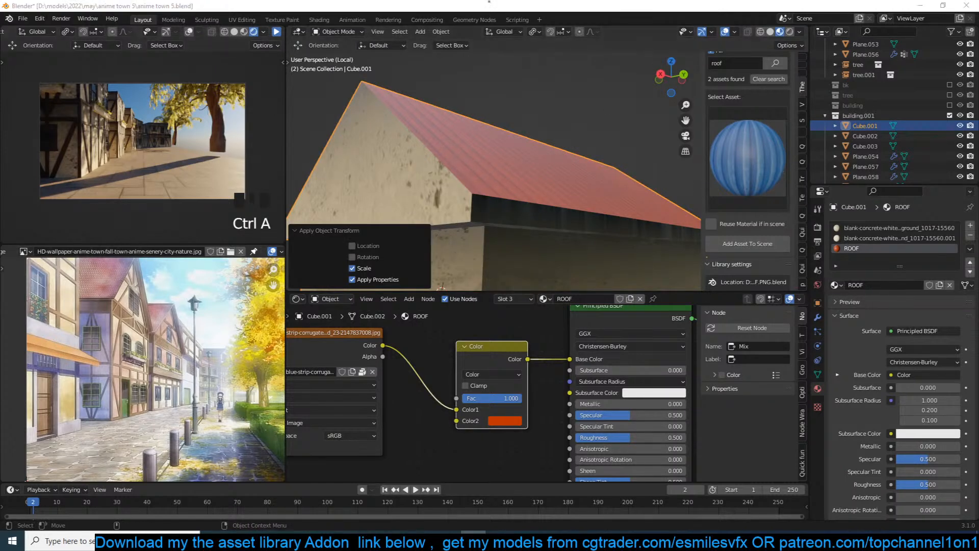
click(489, 2)
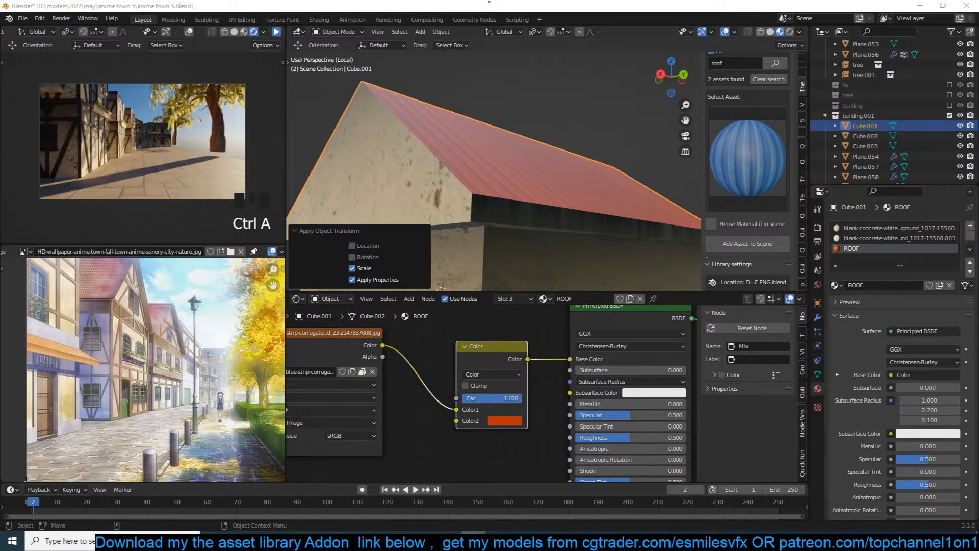
Exit local view to bring back the whole street, deselect everything and save the file.
click(485, 178)
key(alt+a)
scroll(476, 225, down, 4)
middle_drag(476, 226, 509, 204)
click(504, 218)
key(slash)
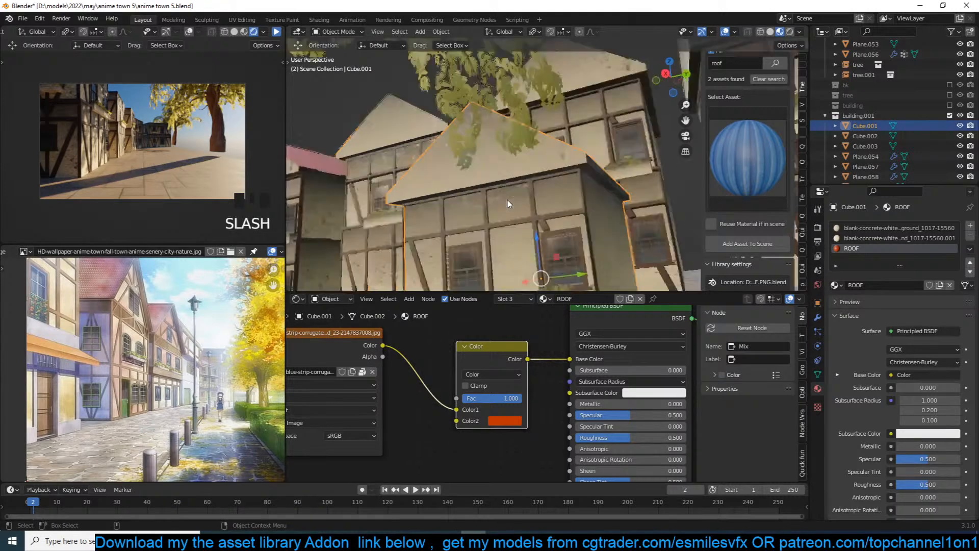
key(alt+a)
middle_drag(427, 154, 462, 131)
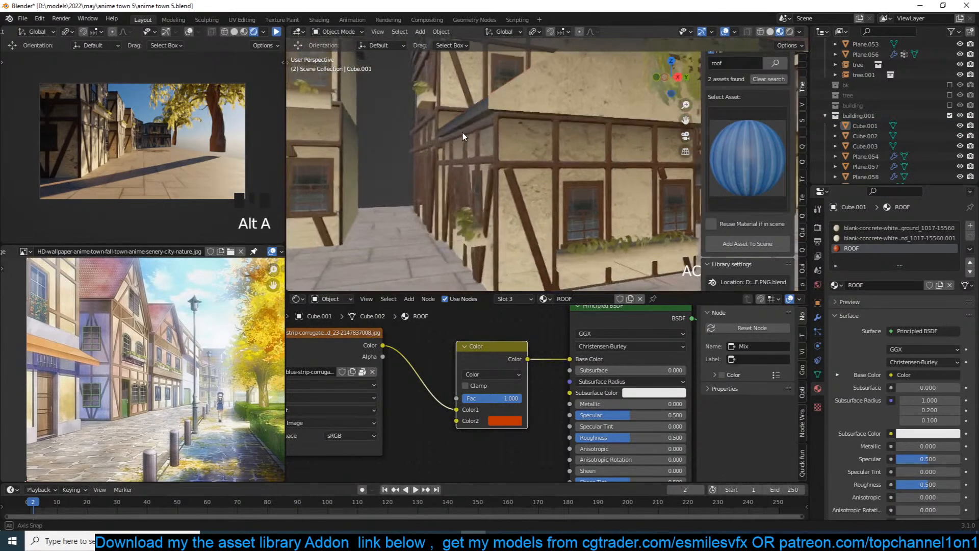
key(ctrl+s)
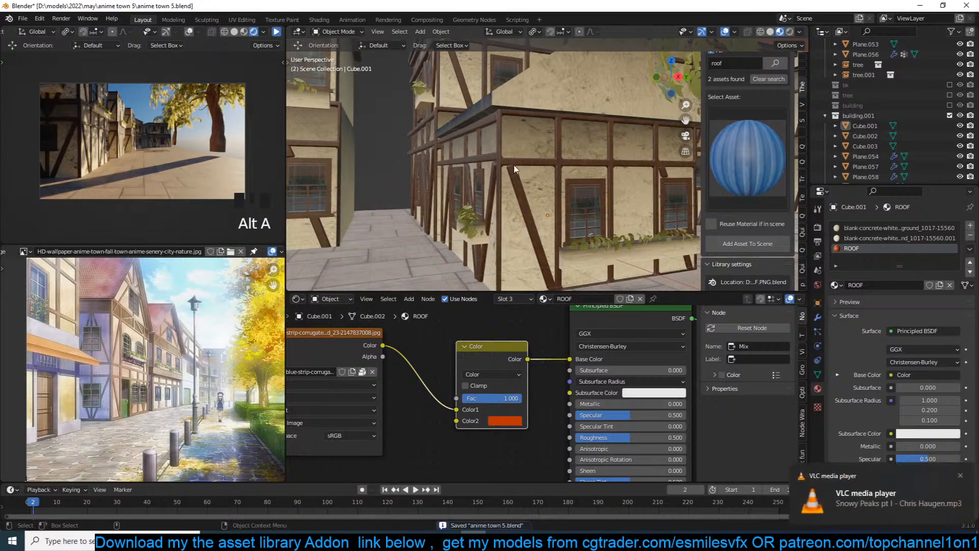
Isolate the house Cube.001 in local view and enter Edit Mode.
click(513, 170)
middle_drag(512, 169, 510, 166)
key(Tab)
key(Tab)
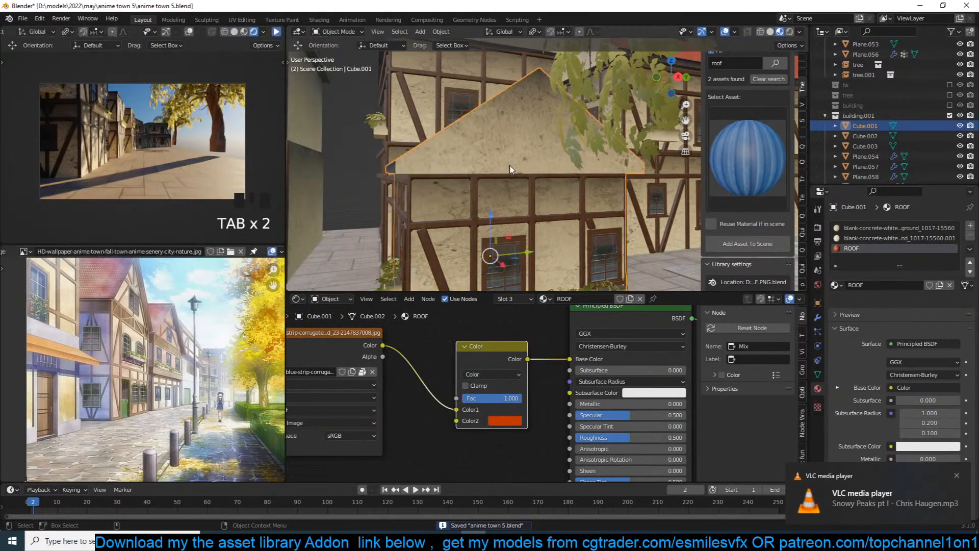
key(slash)
key(Tab)
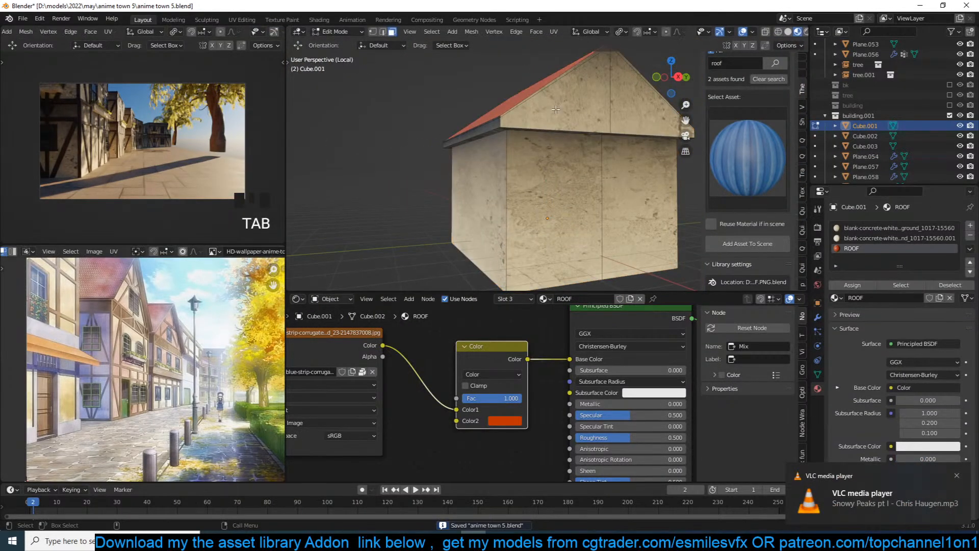
Select both halves of the front gable wall and duplicate these faces in place.
shift+middle_drag(556, 109, 485, 164)
click(484, 165)
shift+click(553, 179)
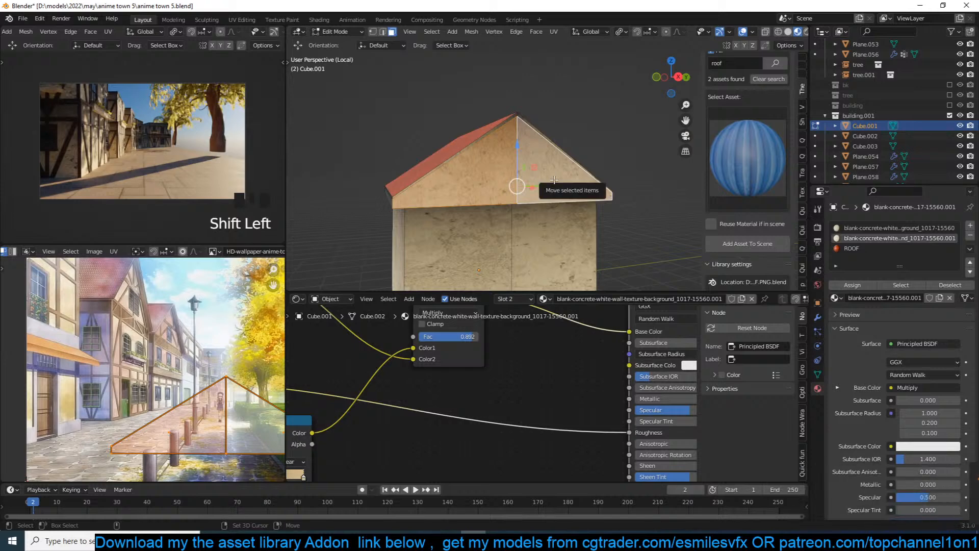
key(shift+d)
right_click(562, 177)
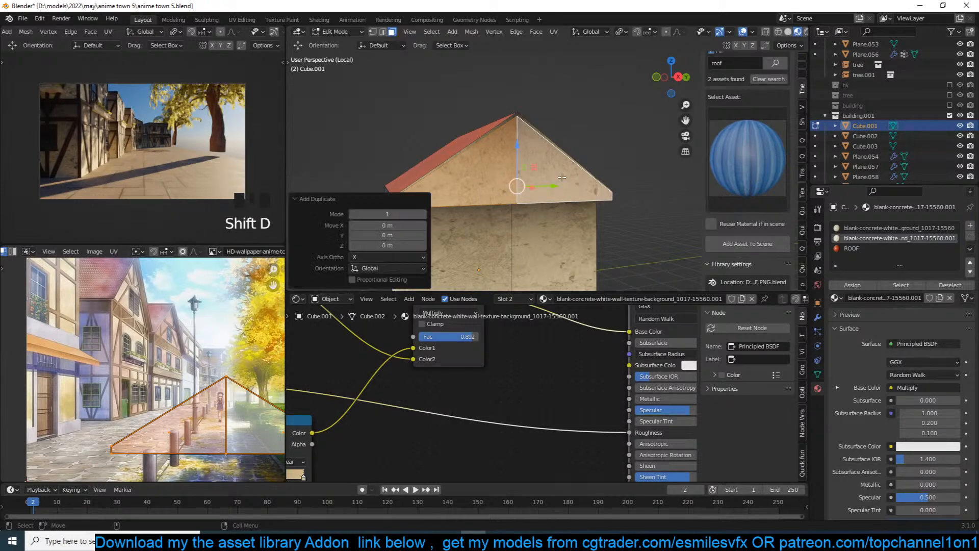
Hide everything except the duplicated gable faces and switch to vertex selection.
key(ctrl+t)
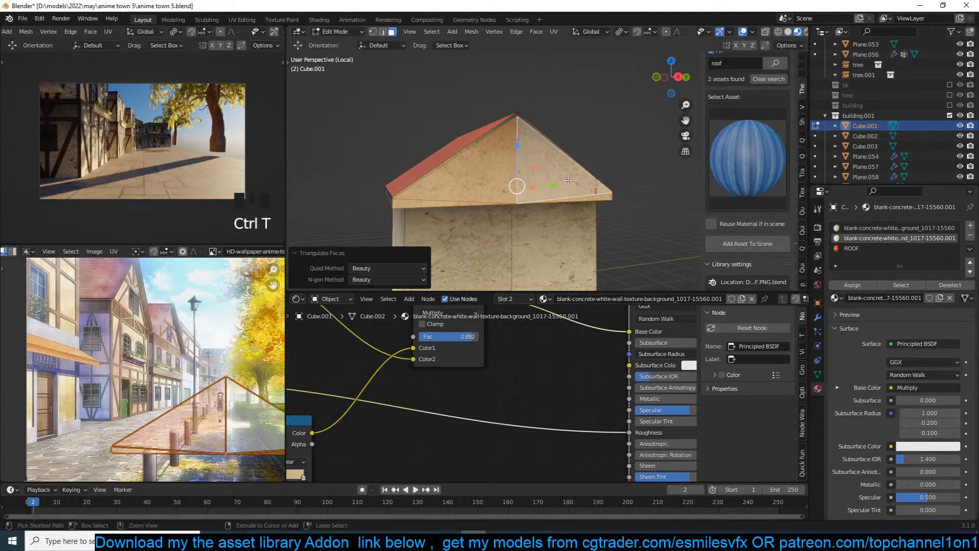
key(ctrl+z)
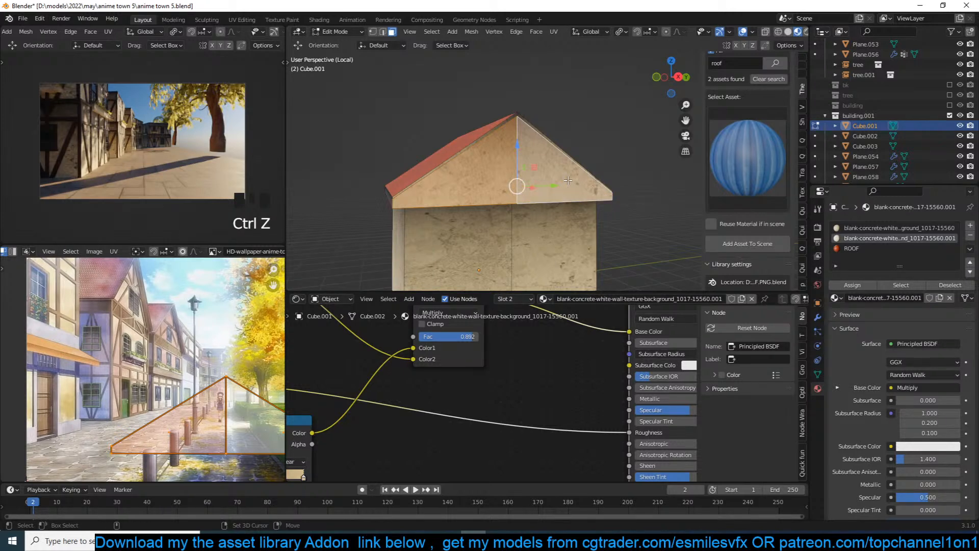
key(shift+h)
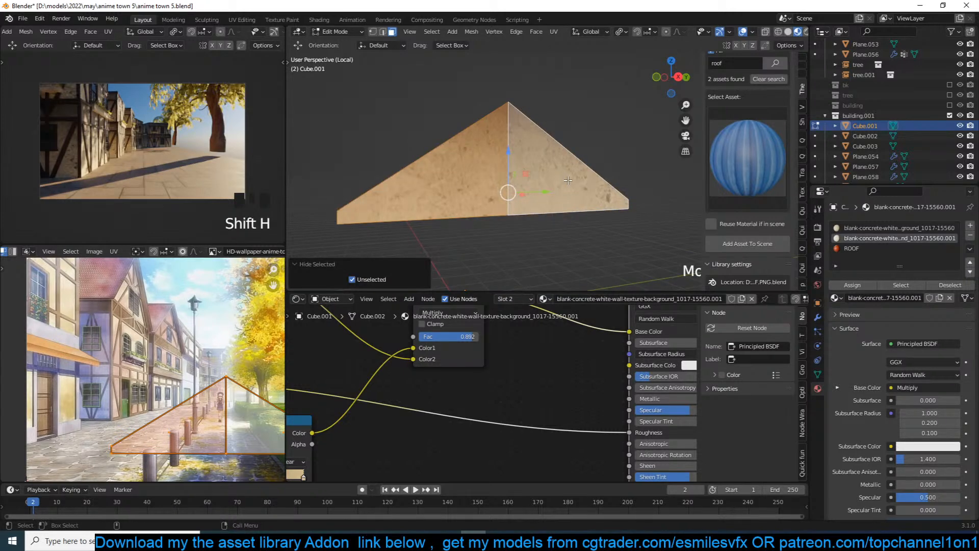
key(1)
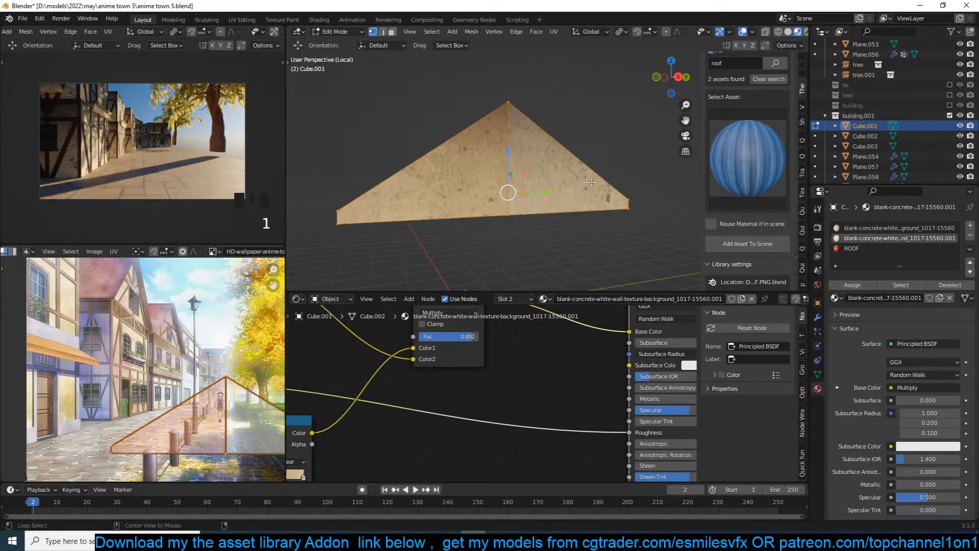
Cut a single line across the lower part of both gable halves with the Knife tool.
key(alt+a)
key(k)
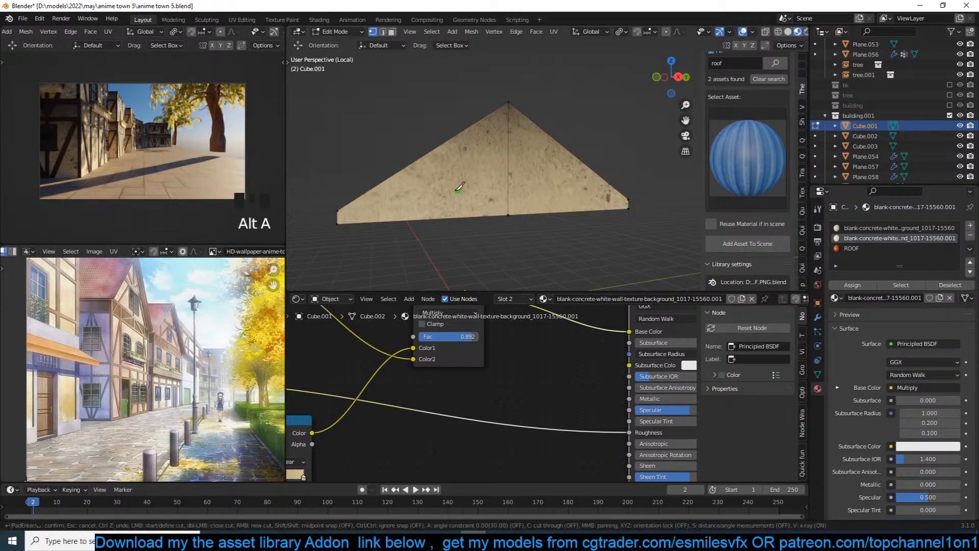
click(372, 189)
click(603, 179)
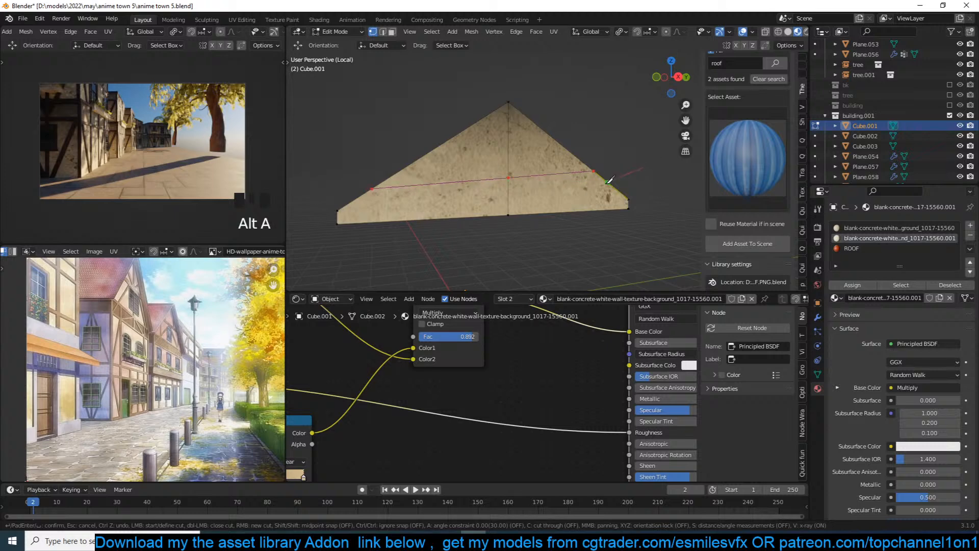
key(Return)
Level the lower cut by sliding its middle and outer vertices down along their edges, and deselect everything.
click(586, 174)
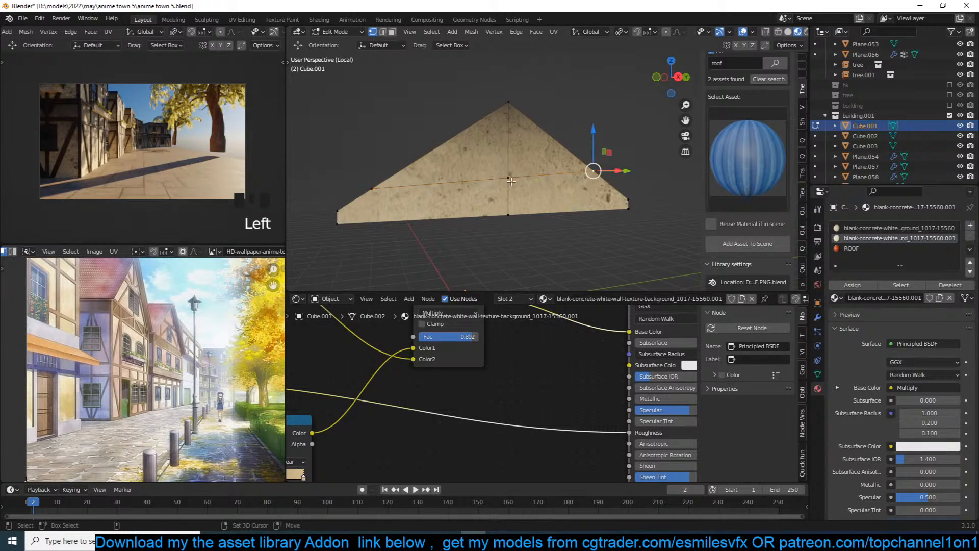
shift+click(553, 174)
key(g)
key(g)
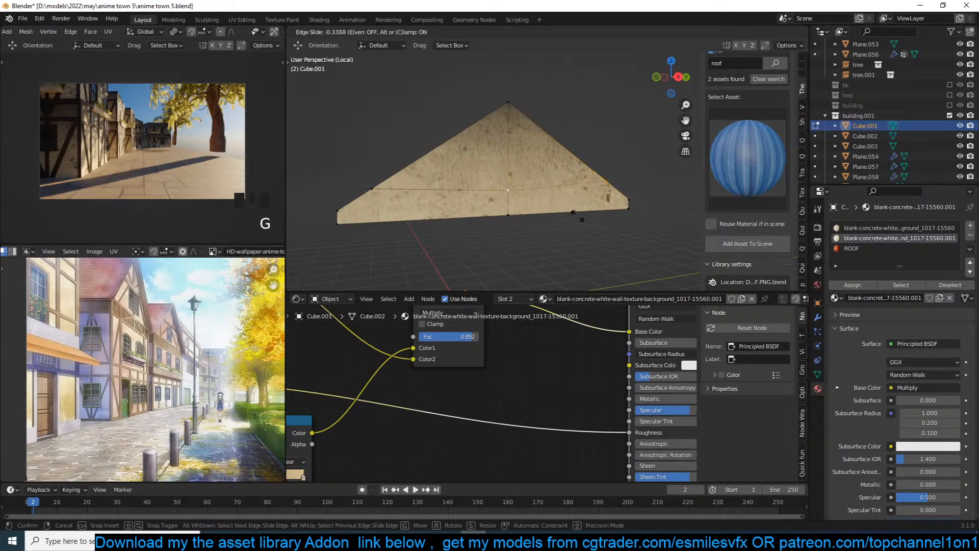
click(578, 206)
click(595, 180)
key(g)
key(g)
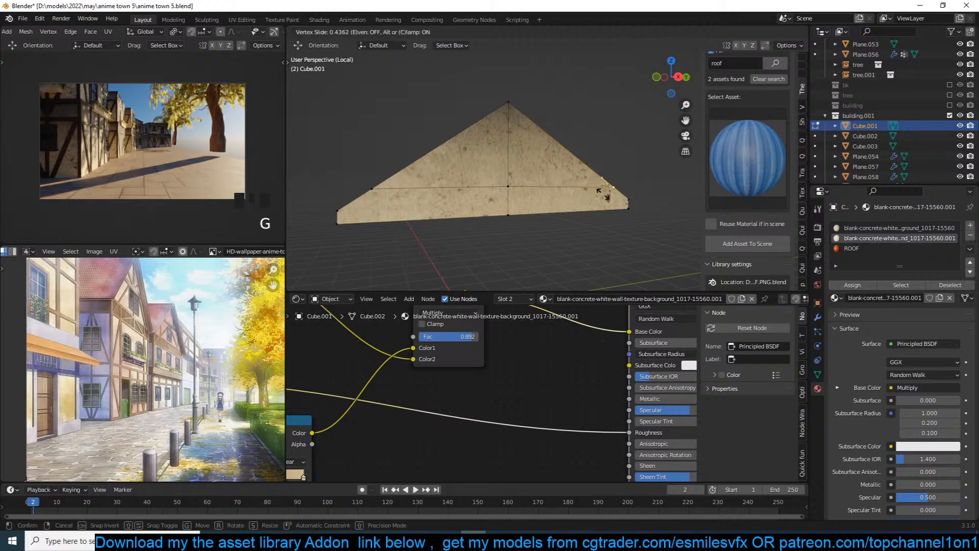
click(603, 193)
key(alt+a)
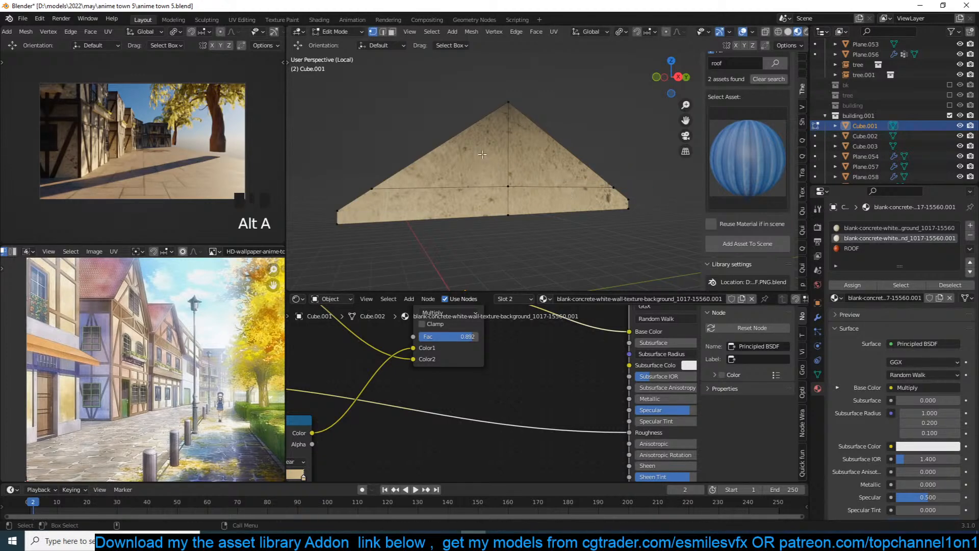
Knife a second horizontal cut across the gable faces, near the peak.
key(k)
click(455, 135)
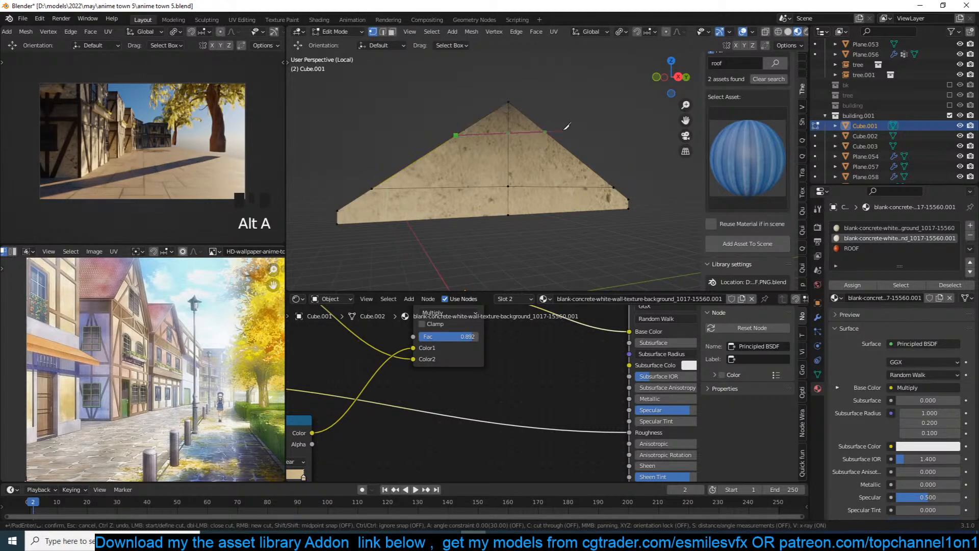
key(Return)
key(k)
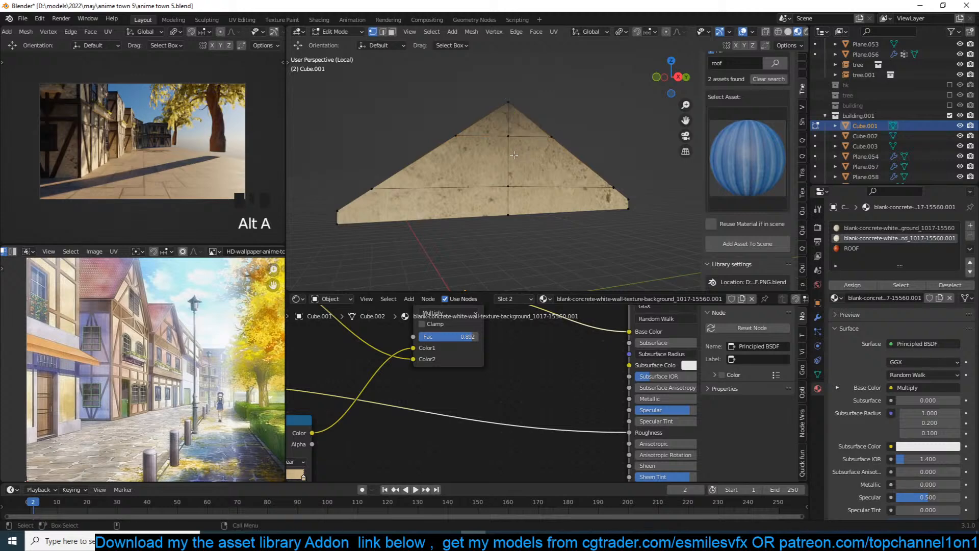
click(509, 135)
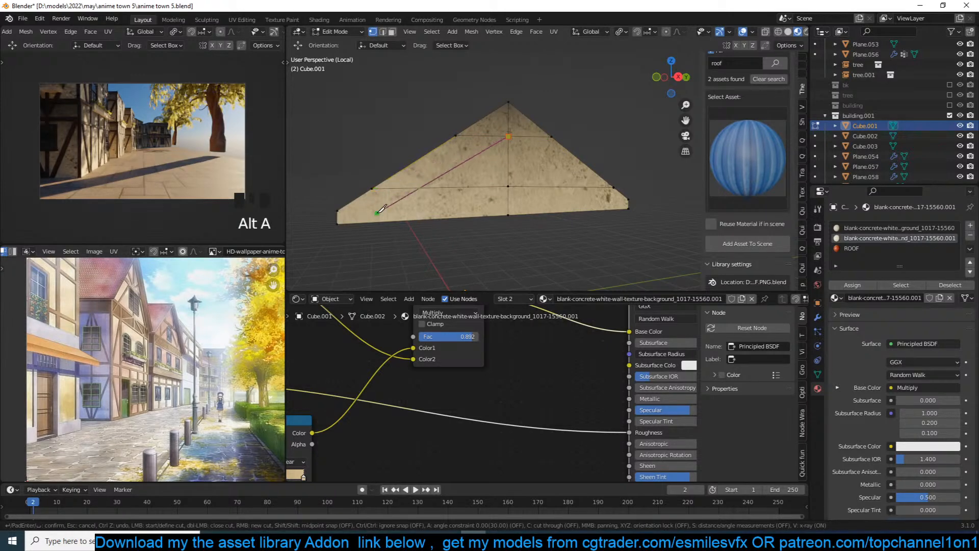
key(Escape)
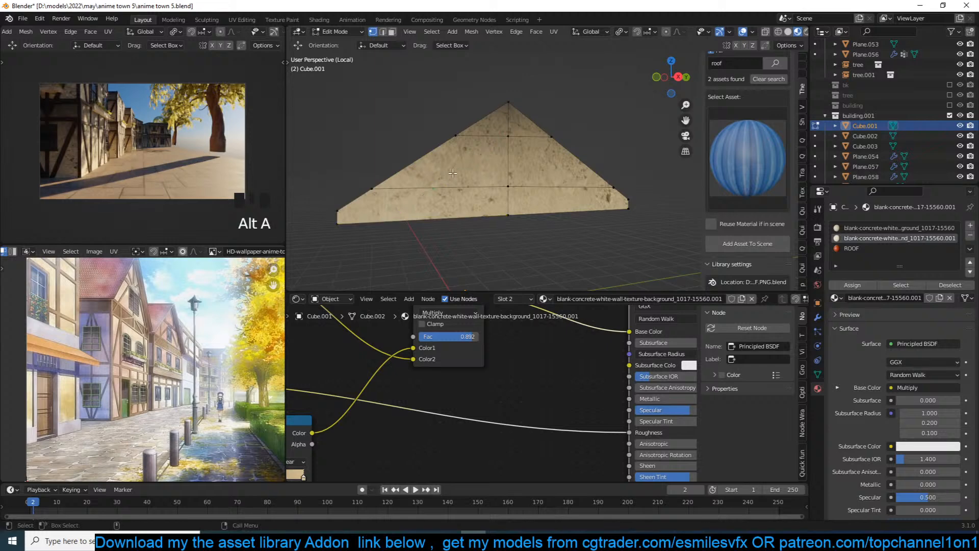
key(k)
click(479, 135)
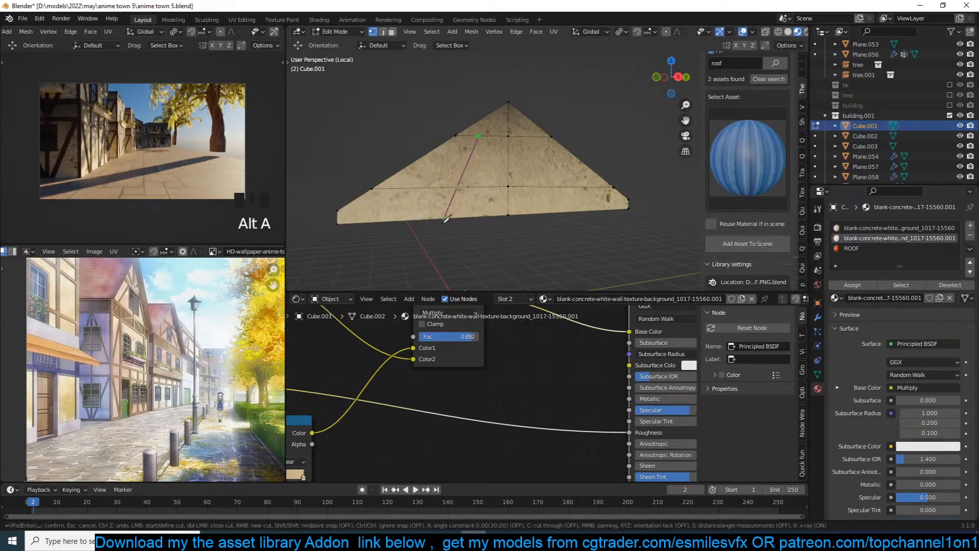
key(Escape)
key(k)
key(Escape)
Knife two diagonal cuts from the ends of the upper cut down to the middle of the gable's base, forming a V.
key(k)
click(455, 136)
key(Return)
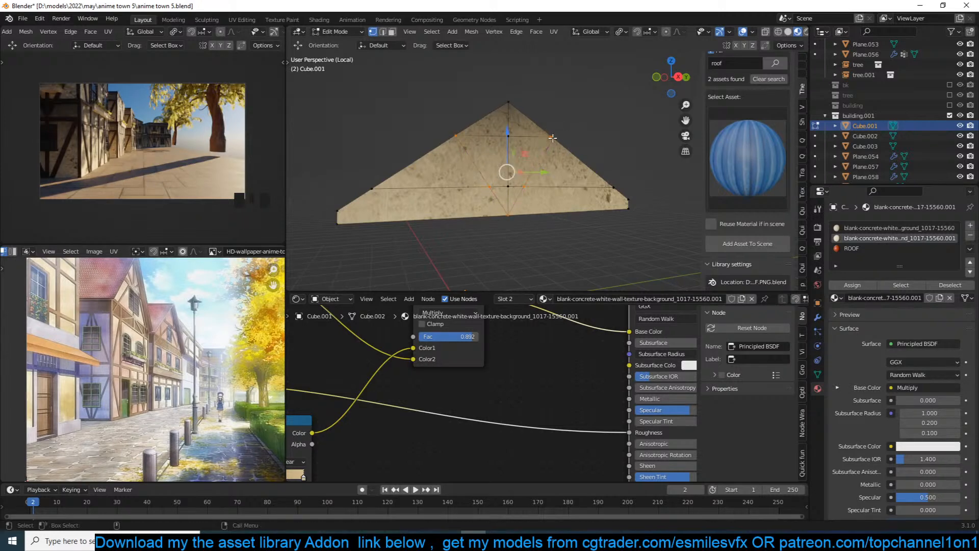
Inset all gable faces individually by about 0.076 m and delete the inner faces to leave a truss outline.
key(a)
key(i)
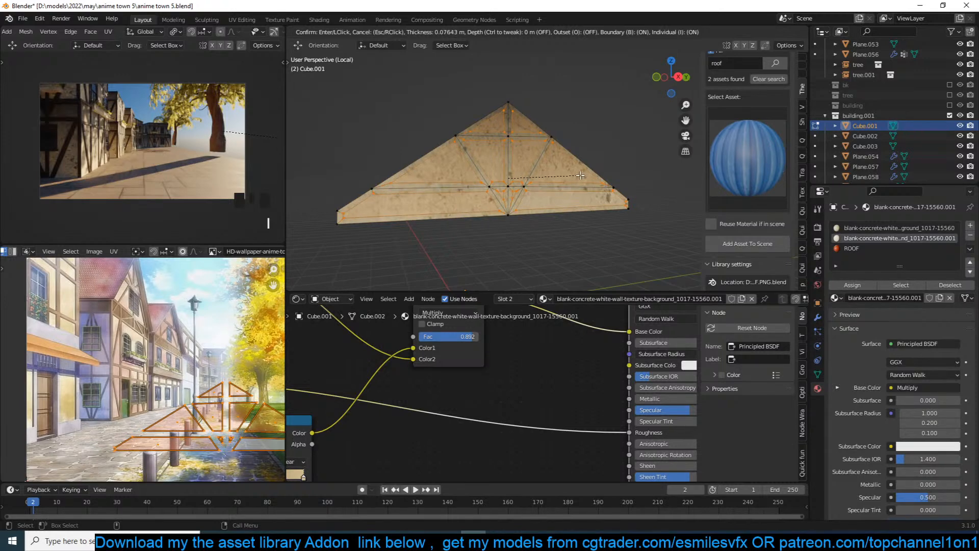
click(580, 175)
key(x)
click(581, 176)
Extrude the whole truss frame by about 0.055 m to give the beams thickness.
key(a)
middle_drag(580, 176, 599, 199)
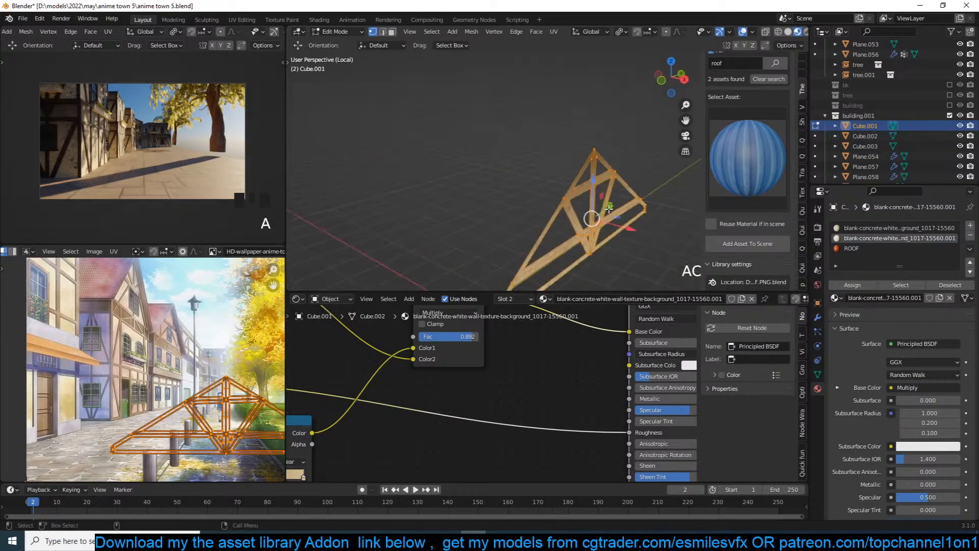
key(e)
click(605, 207)
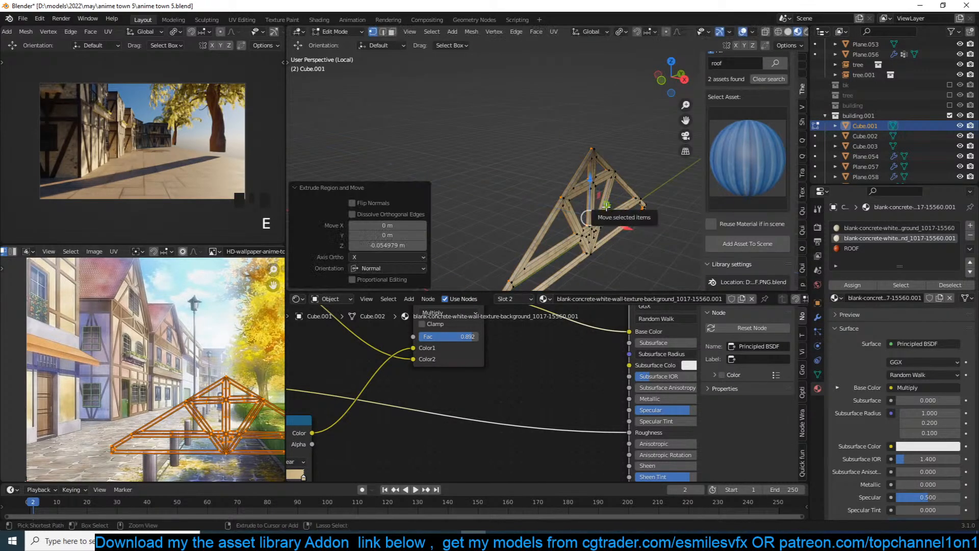
Assign the Wood27_col material to the linked frame in a new slot and unwrap it with Cube Projection.
key(ctrl+l)
click(969, 225)
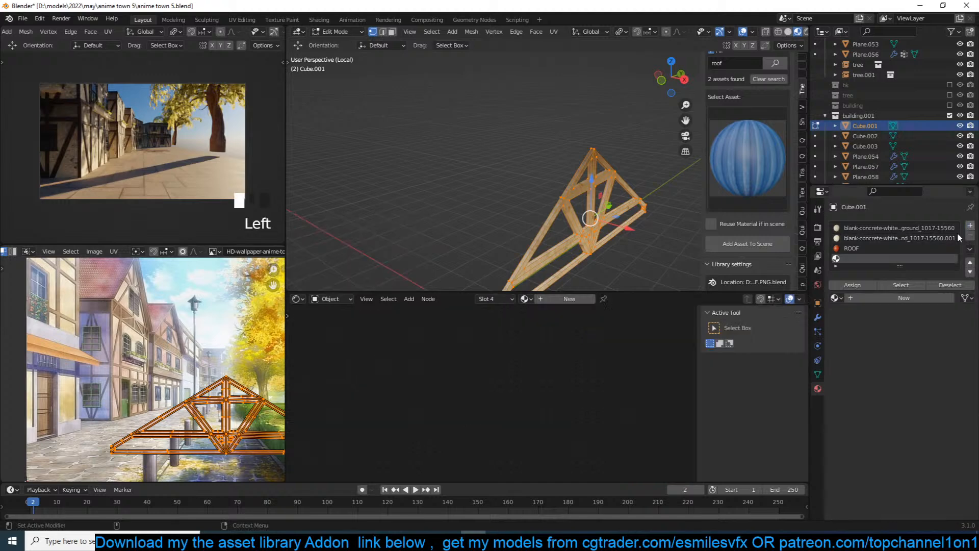
click(836, 297)
click(867, 320)
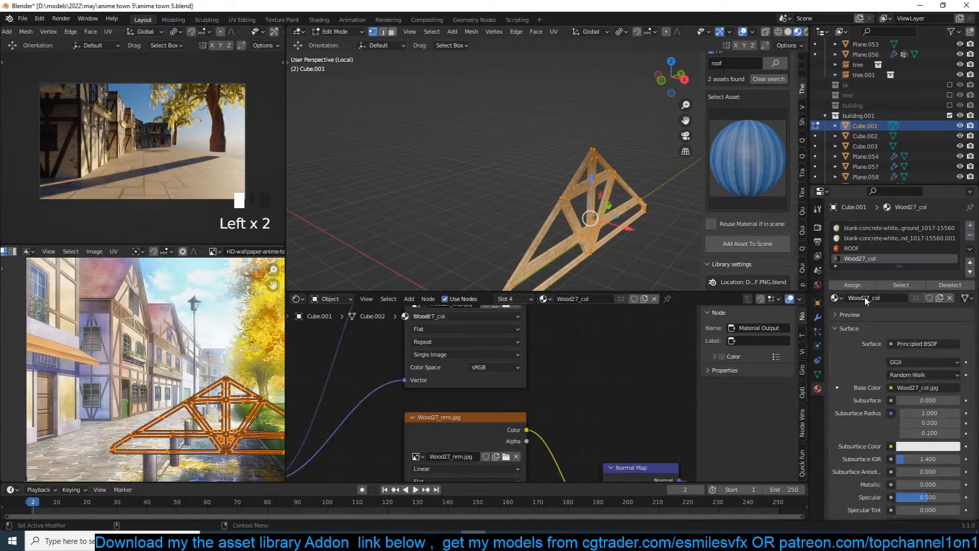
key(u)
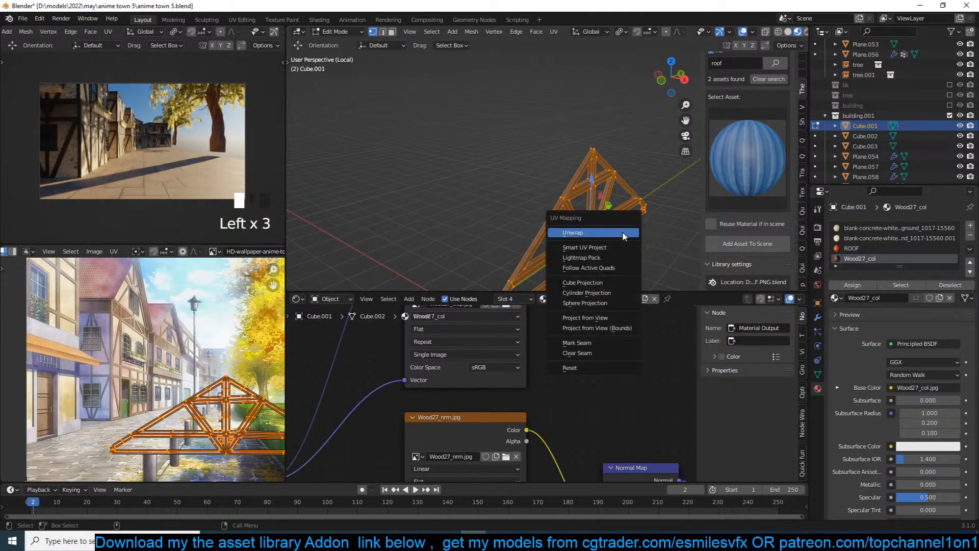
click(598, 283)
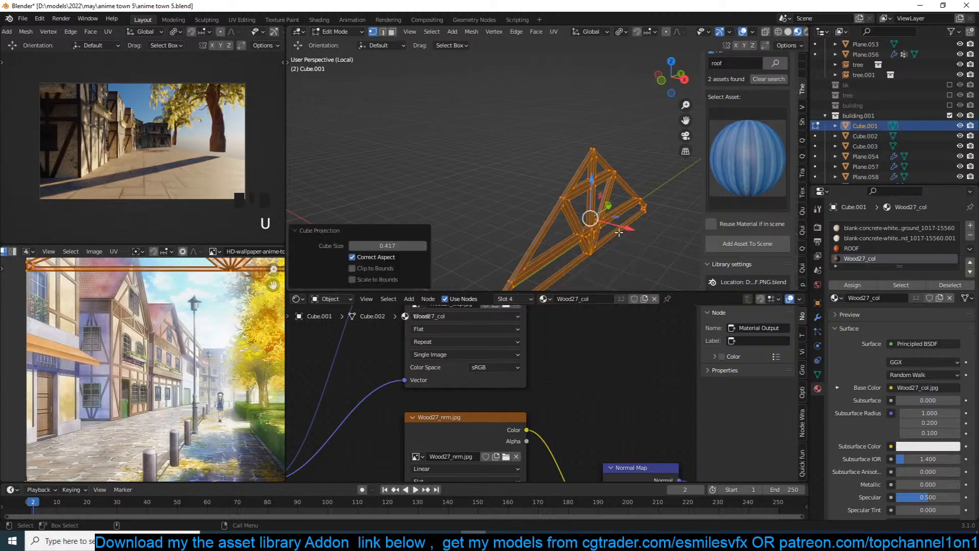
Reveal the hidden house geometry and move the linked timber frame about -0.009 m along X against the gable.
click(621, 232)
key(alt+h)
middle_drag(625, 233, 620, 220)
click(599, 215)
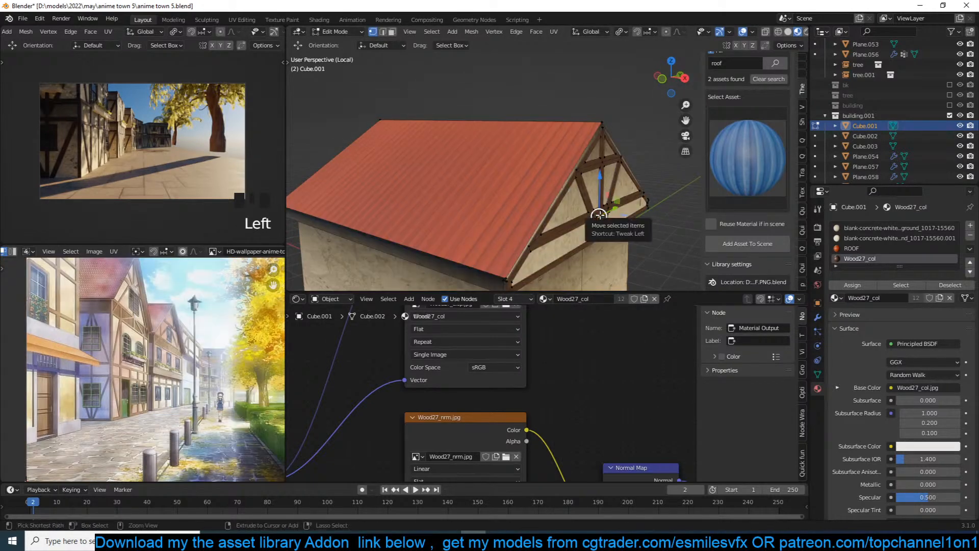
key(ctrl+l)
drag(636, 199, 631, 203)
Duplicate the timber frame about -6.19 m along X onto the opposite gable.
scroll(632, 204, down, 3)
middle_drag(631, 205, 642, 217)
key(shift+d)
key(x)
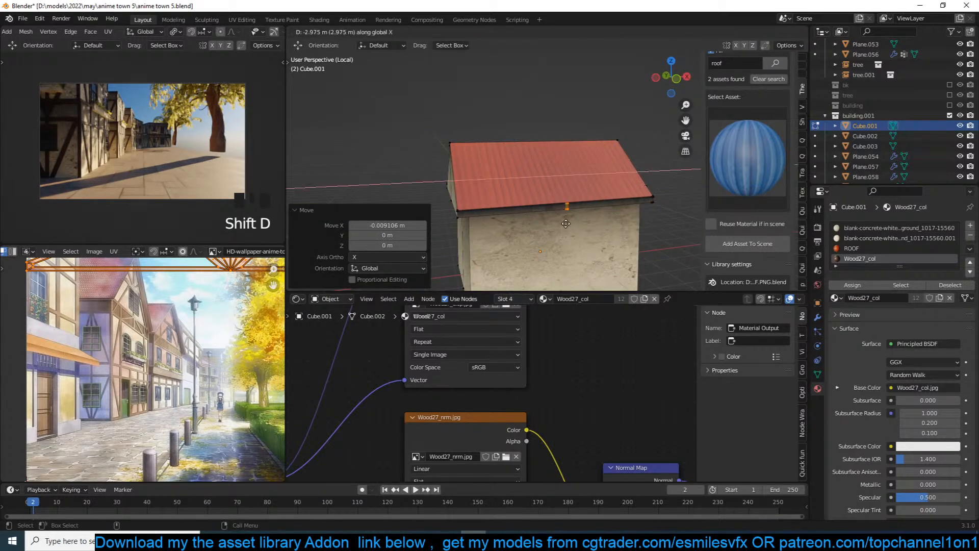
click(477, 223)
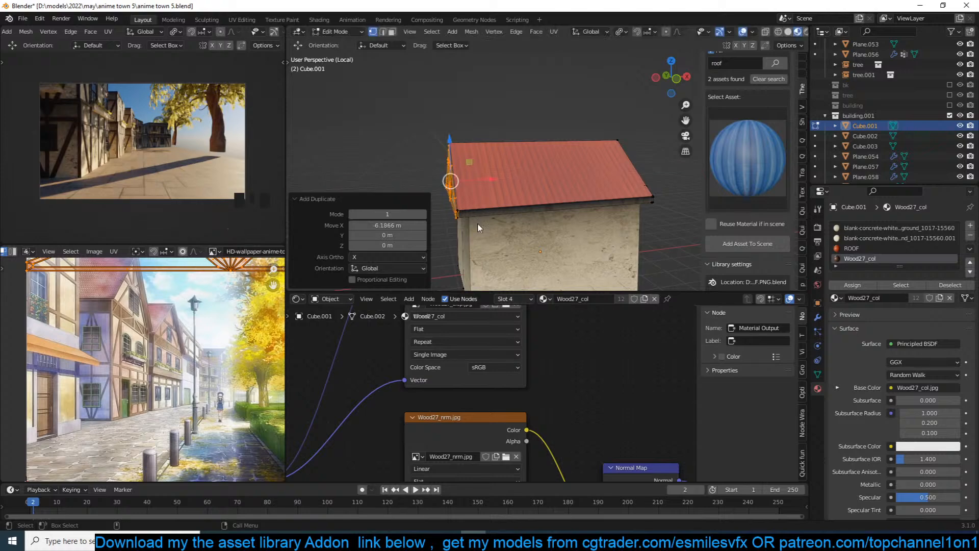
Return to Object Mode, deselect everything and exit local view.
key(Tab)
key(alt+a)
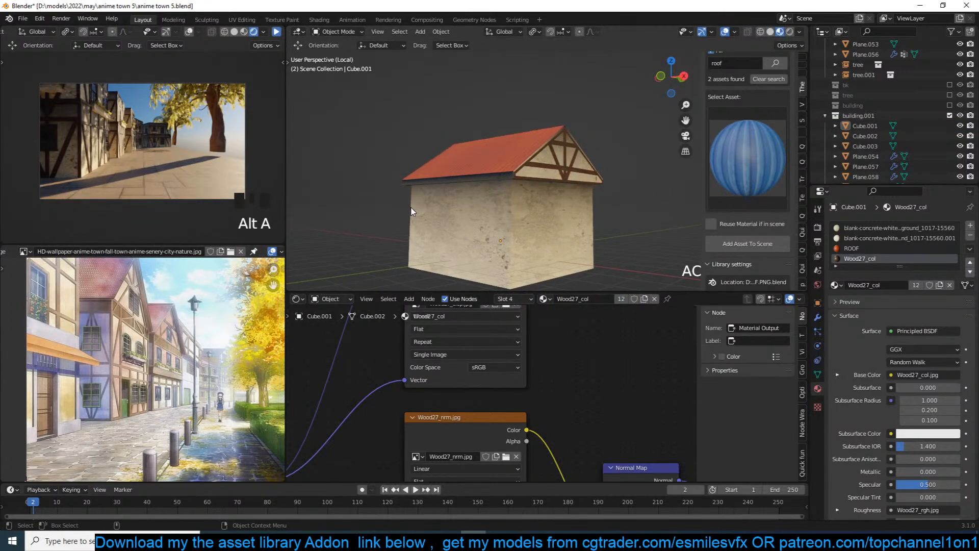
key(KP_Divide)
middle_drag(467, 190, 482, 212)
Exclude the building.001 collection from the view layer and save the file in camera view.
click(950, 115)
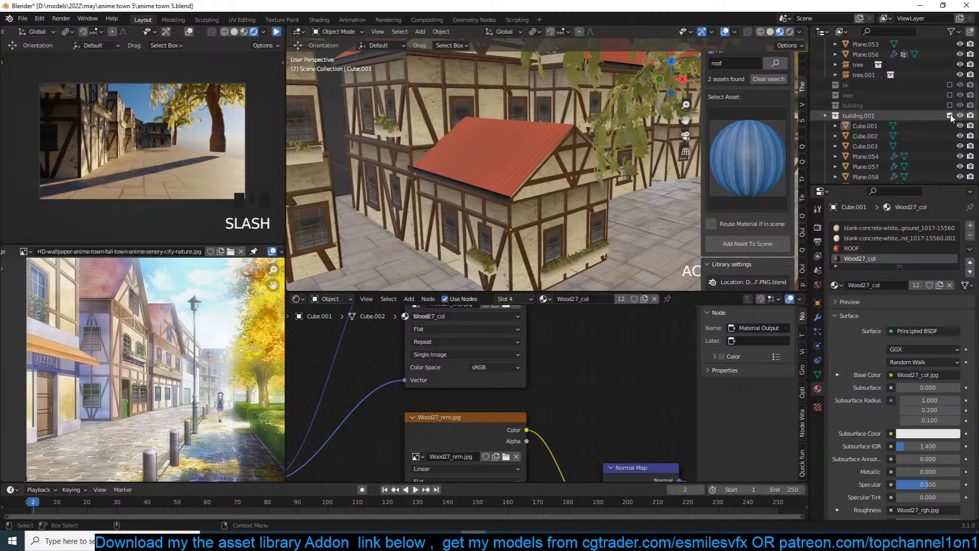
key(KP_0)
scroll(535, 148, up, 4)
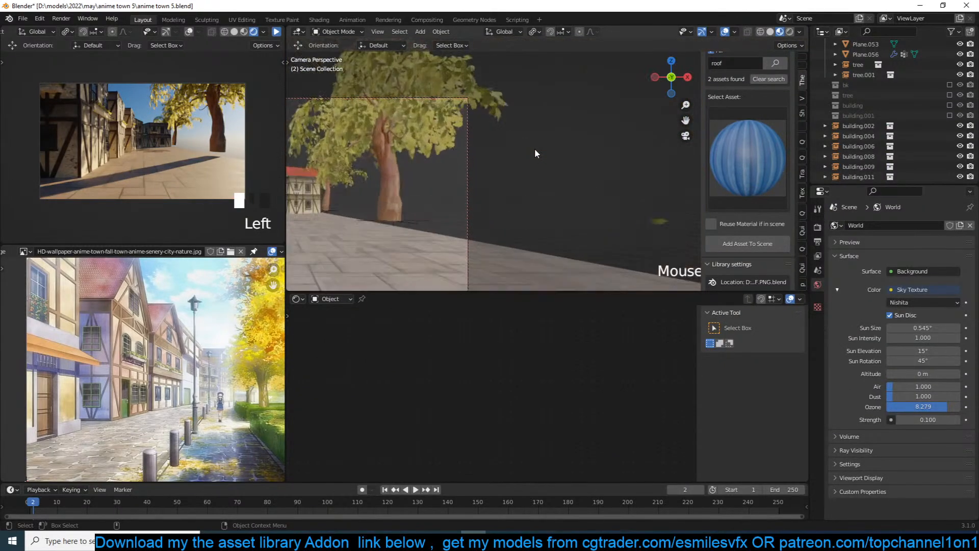
shift+middle_drag(535, 152, 646, 184)
key(ctrl+s)
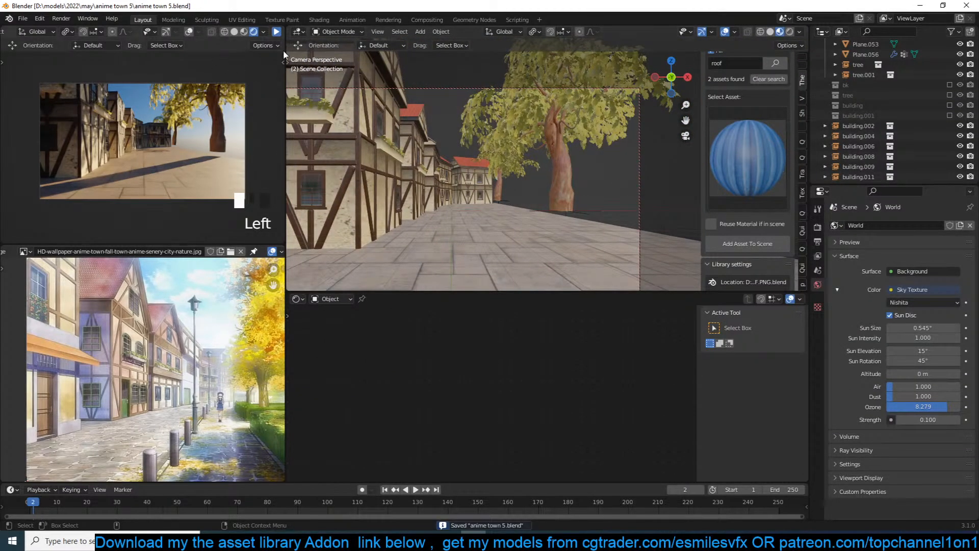
Refresh the paused render preview and move building.002 together with the neighbouring building instance about -1.94 m along X.
click(276, 31)
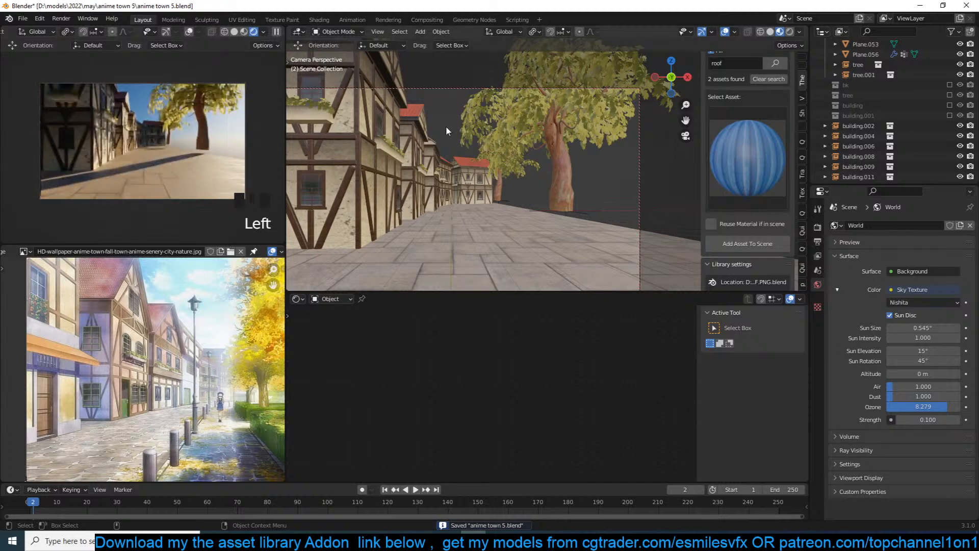
scroll(609, 159, down, 2)
click(434, 160)
key(g)
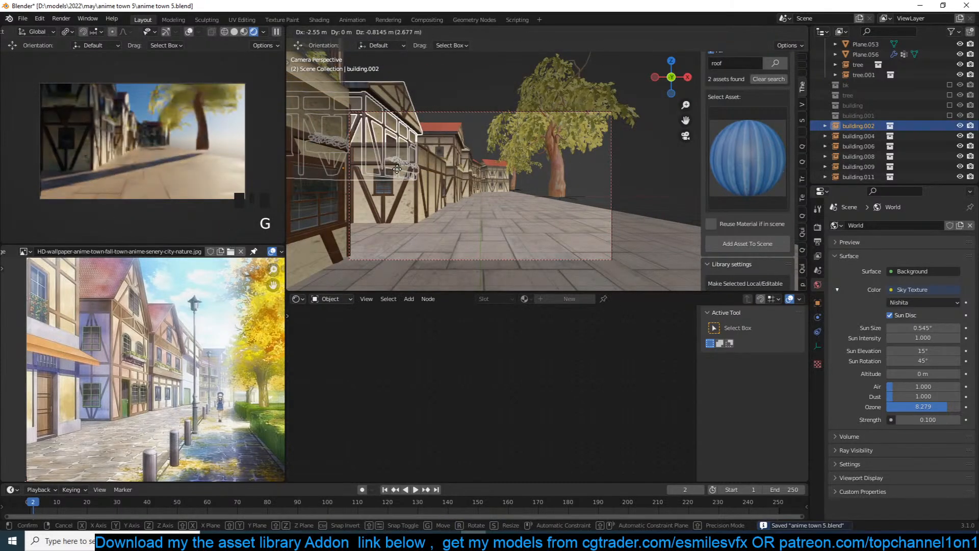
shift+click(433, 169)
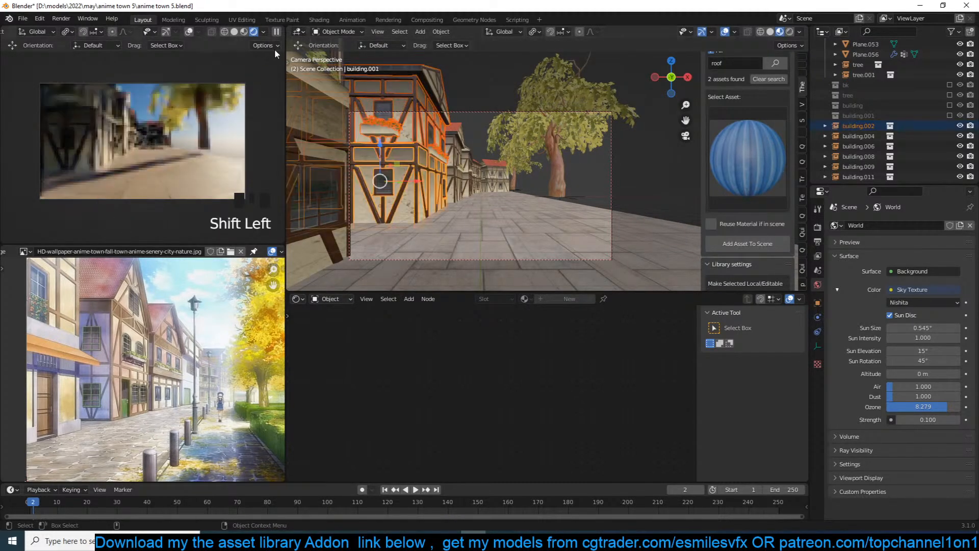
click(276, 32)
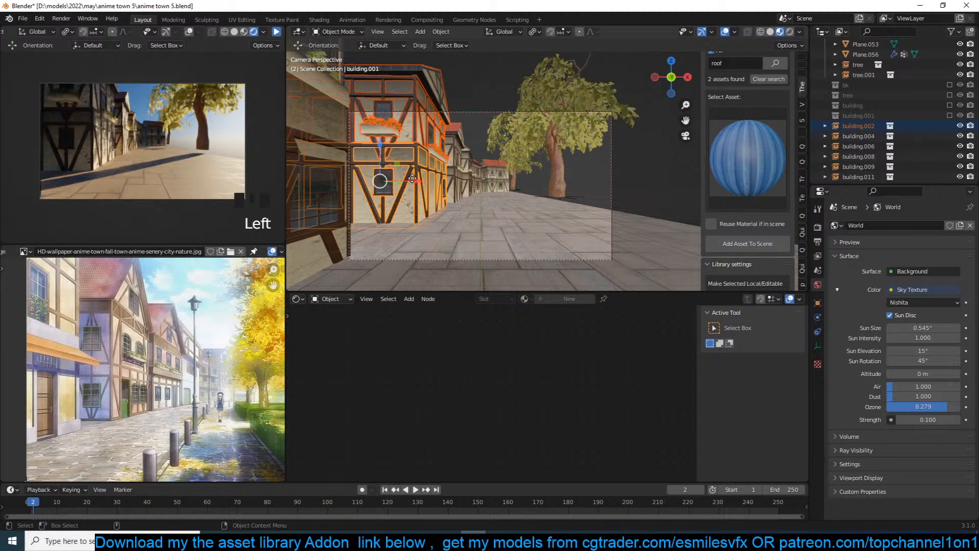
drag(412, 179, 385, 181)
scroll(415, 198, down, 2)
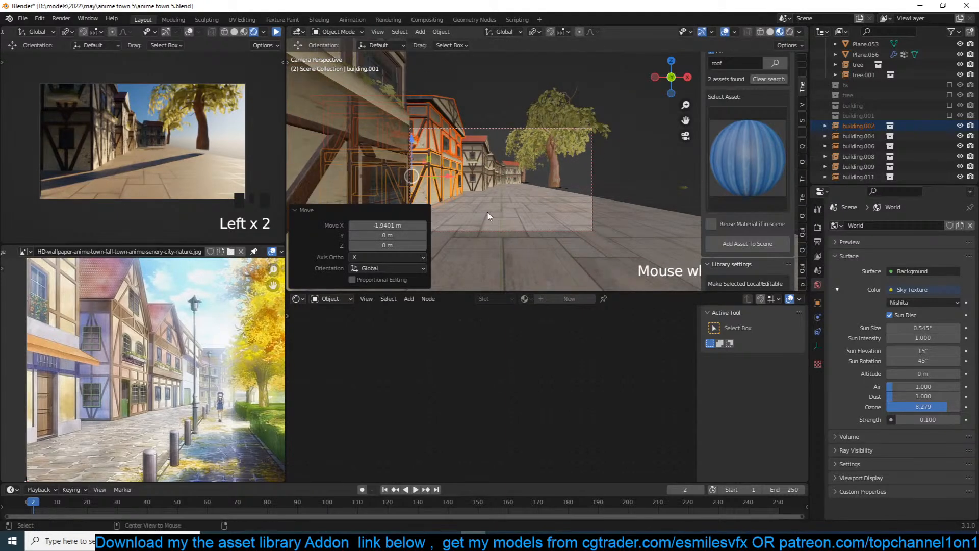
Move the camera about 1.03 m sideways and 0.09 m up in camera view.
key(alt+a)
click(521, 130)
key(g)
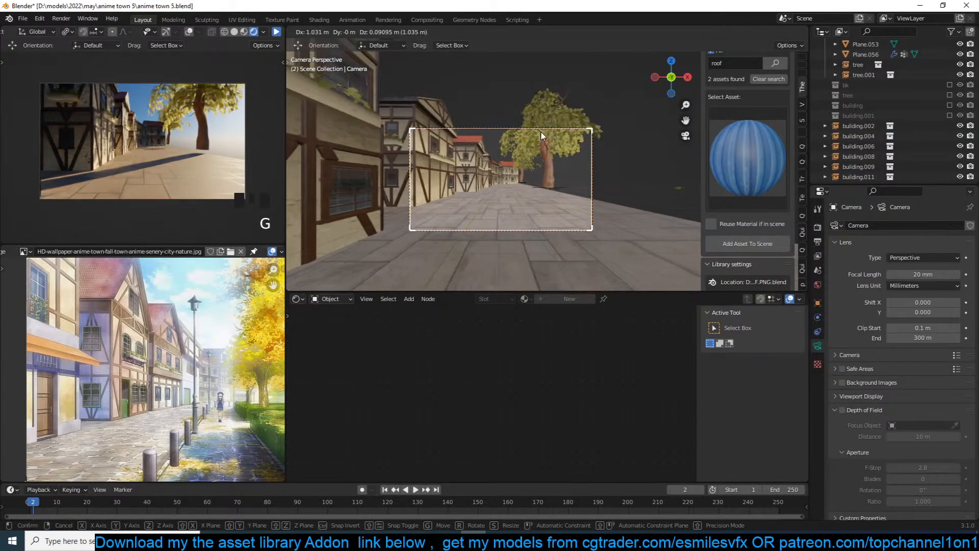
click(487, 152)
scroll(460, 157, down, 2)
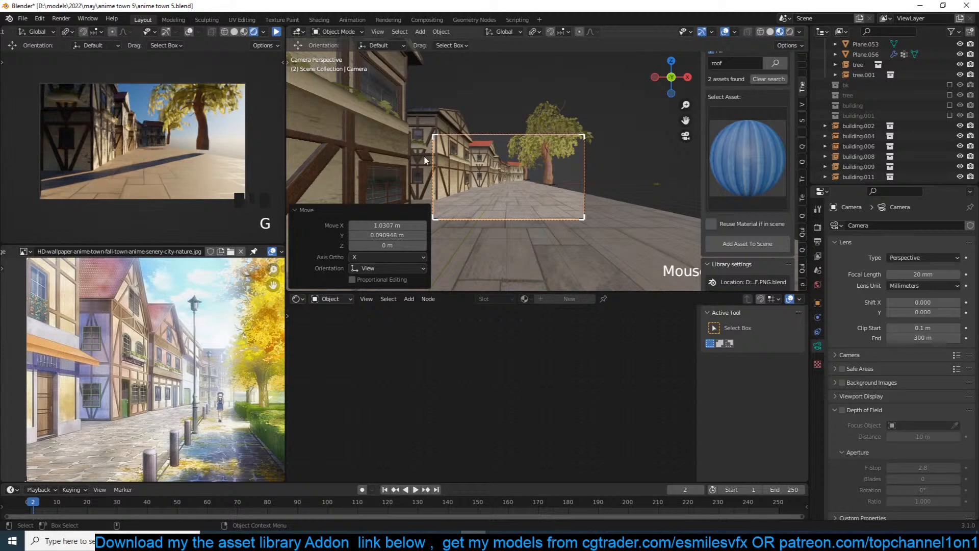
Save the file and update the paused render preview with the new camera position.
key(ctrl+s)
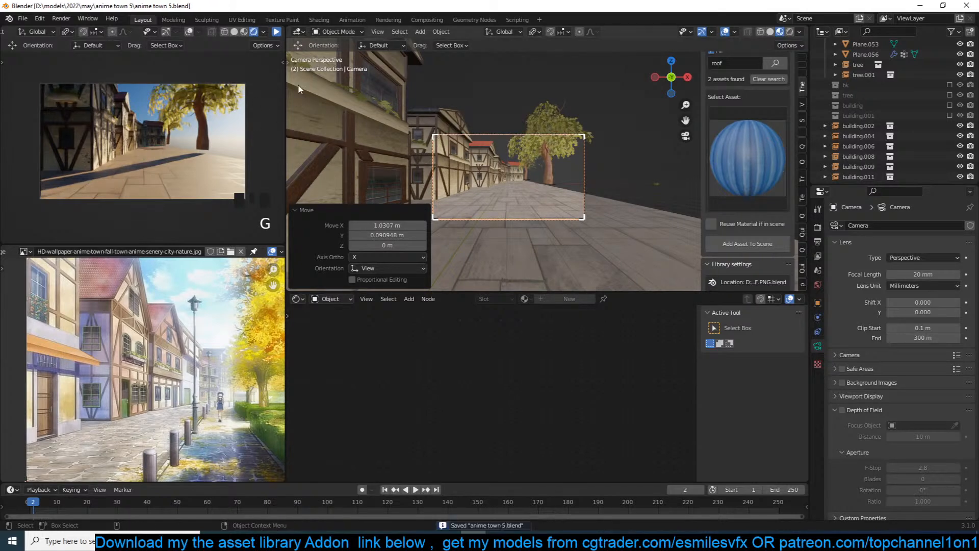
click(278, 33)
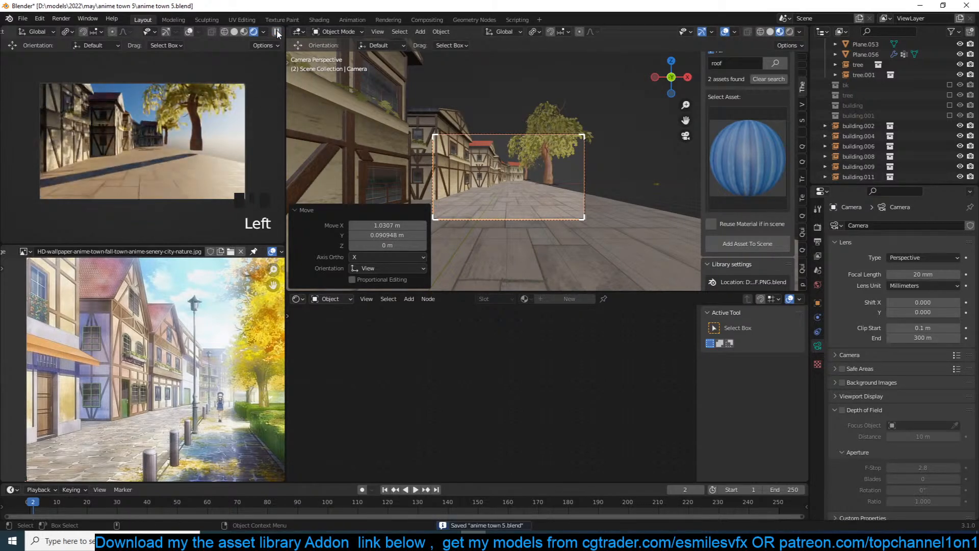
click(278, 33)
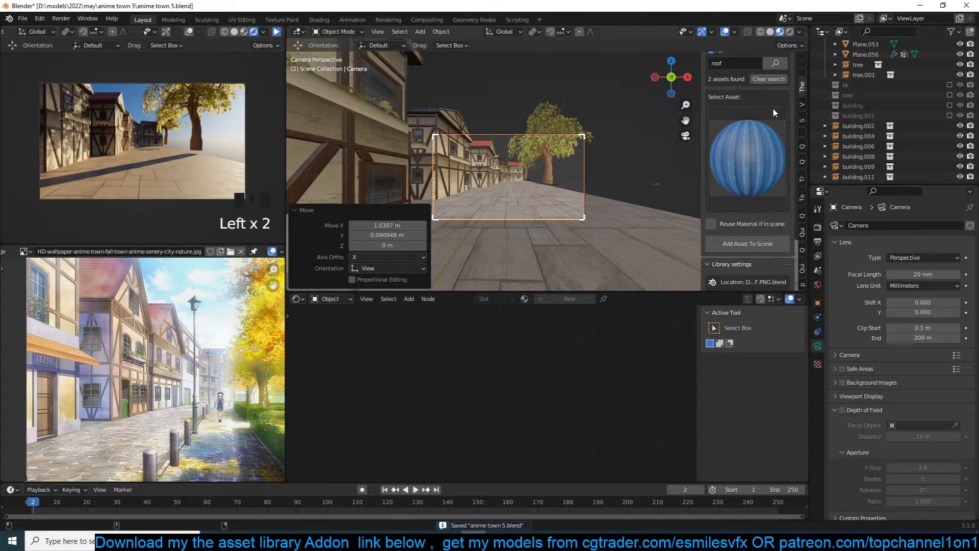
Search the asset library's objects for "fog" and add the mist fog volume to the scene.
scroll(734, 104, up, 2)
click(733, 104)
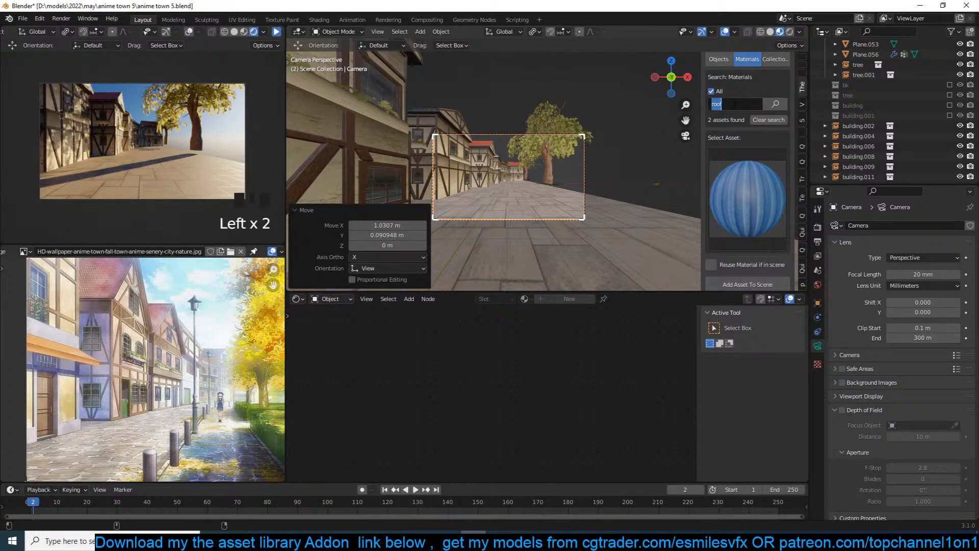
click(737, 60)
click(732, 59)
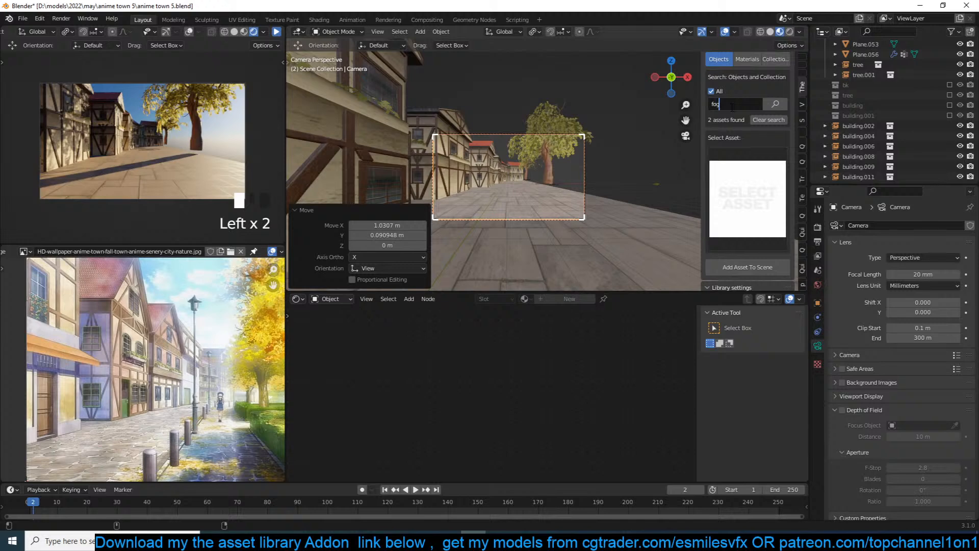
click(775, 104)
double_click(743, 153)
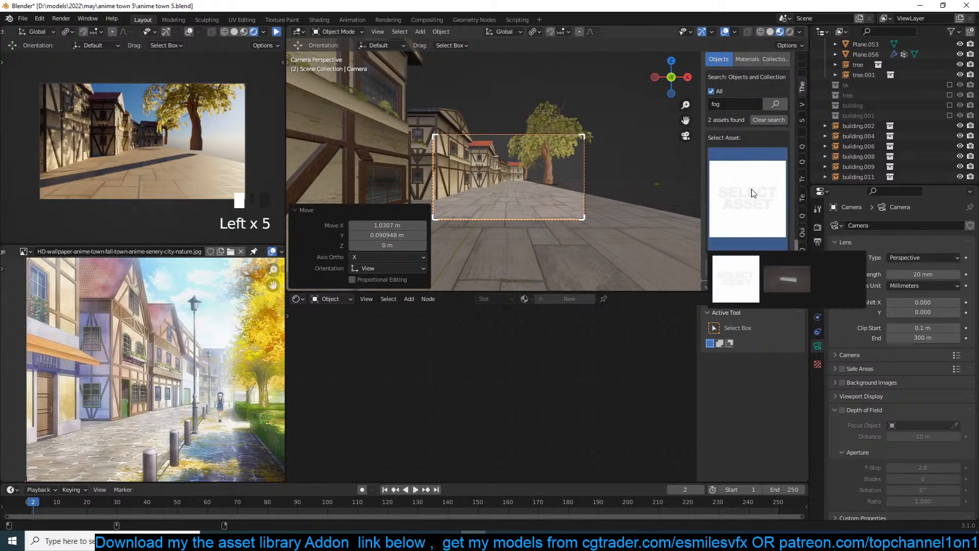
click(839, 279)
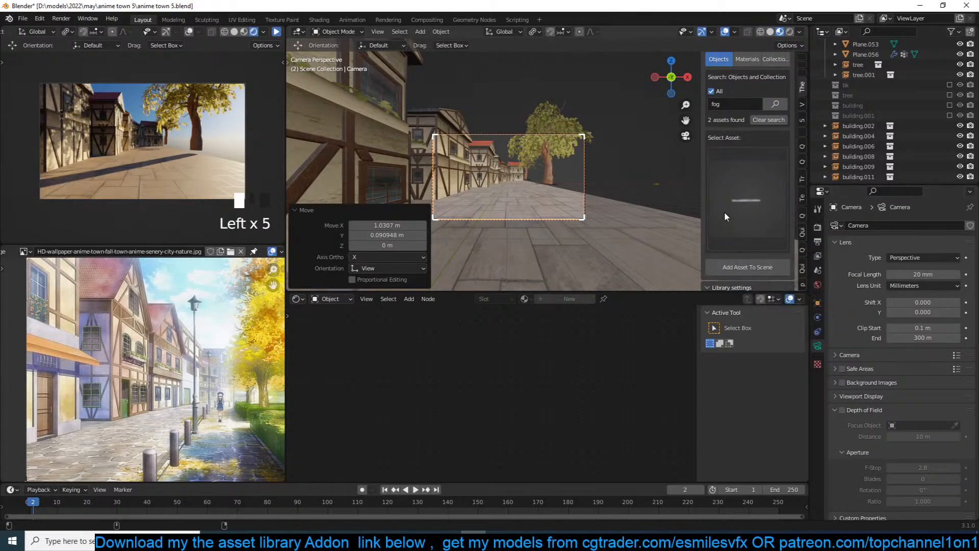
click(727, 211)
click(795, 280)
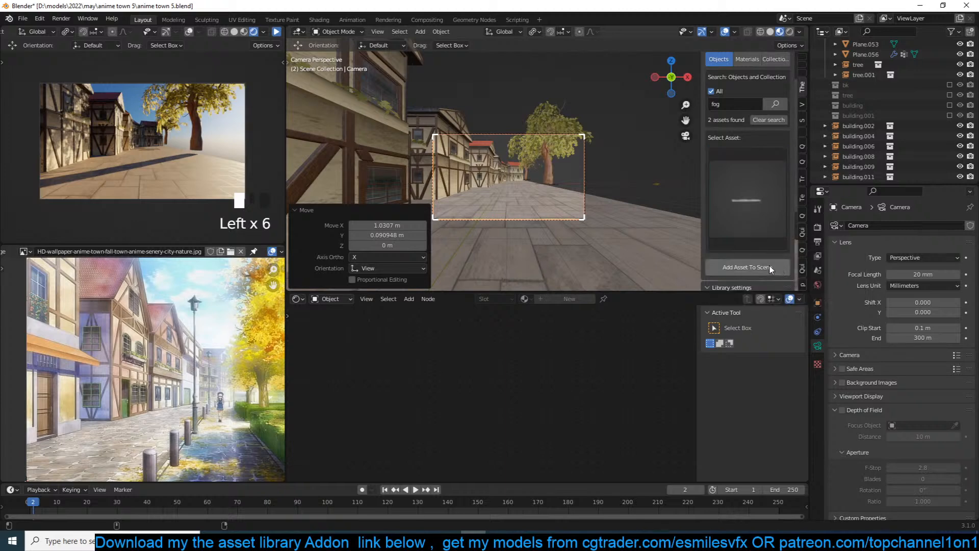
click(550, 189)
Snap the mist fog volume to a 3D cursor placed on the street and scale it to about 0.38.
shift+right_click(518, 189)
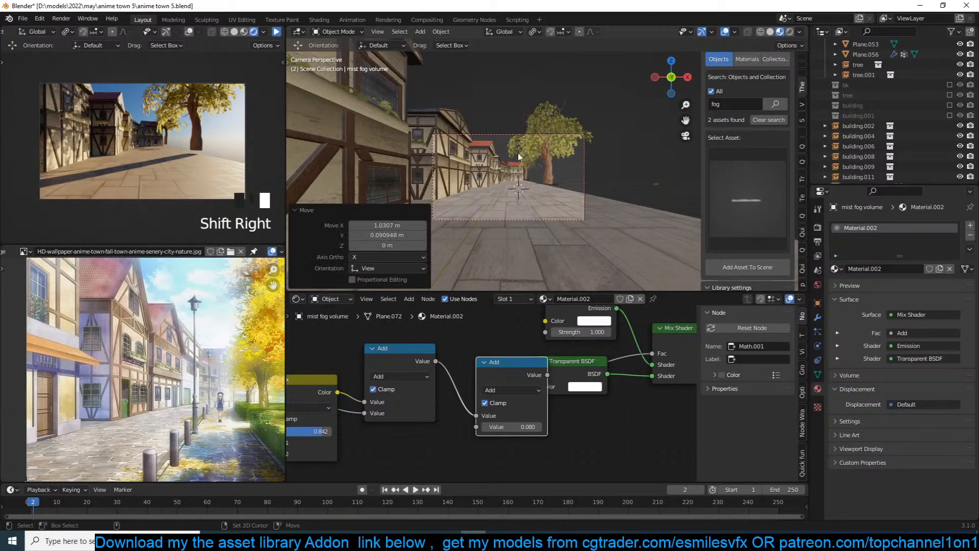
key(shift+s)
key(s)
click(579, 195)
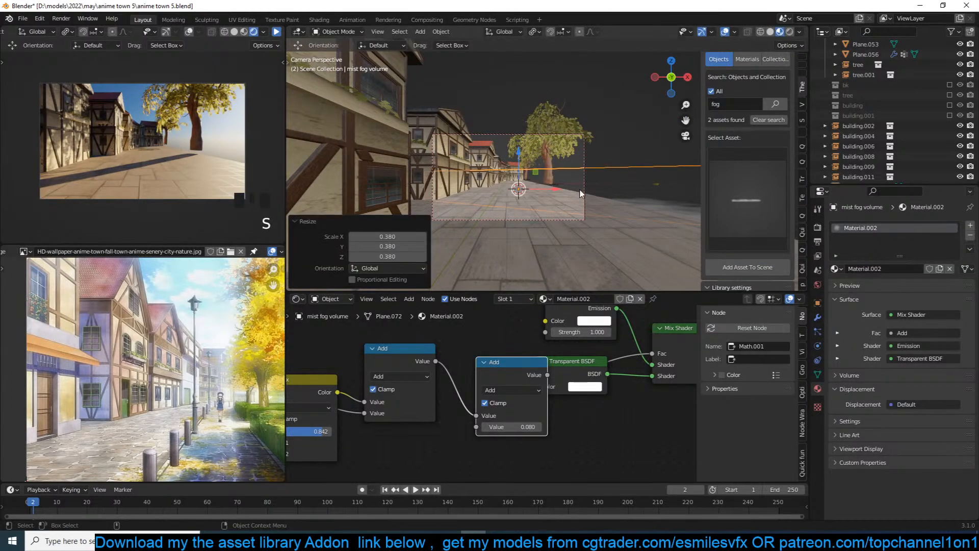
Move the fog plane about -1.95 m along X and 5.36 m along Z, and stretch its height by about 2.71.
key(g)
click(567, 153)
key(s)
key(z)
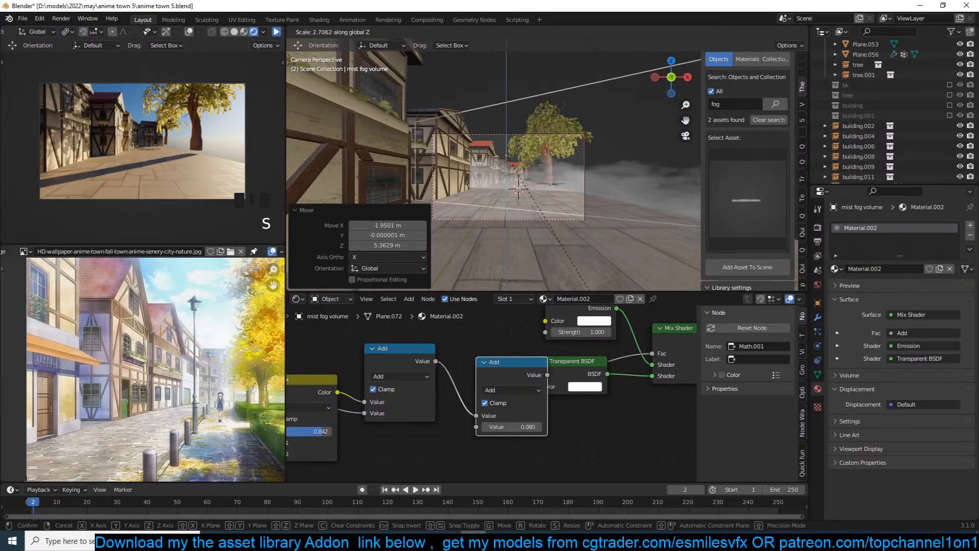
click(593, 50)
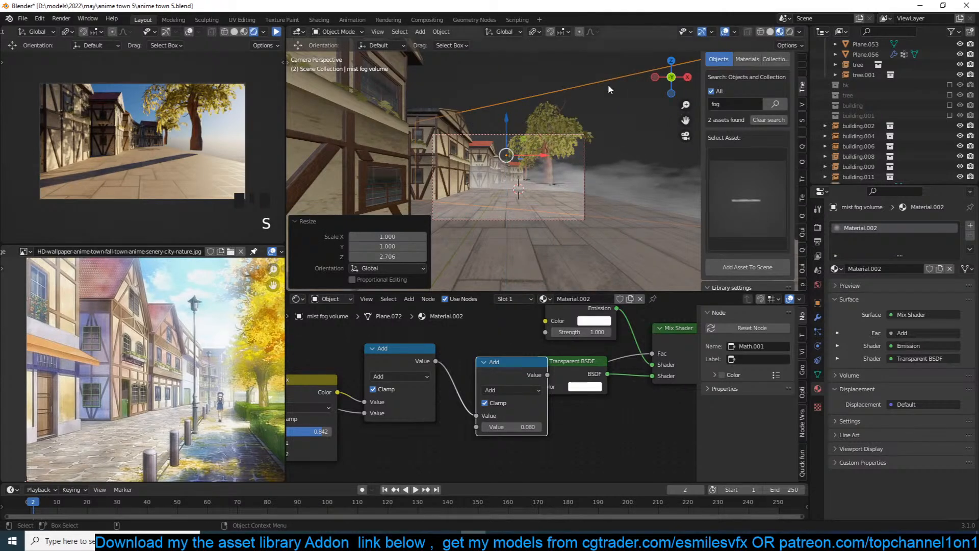
In top view, rotate the fog plane across the street and move it about 2.19 m along X and 19.23 m along Y.
key(KP_7)
scroll(612, 102, down, 3)
key(r)
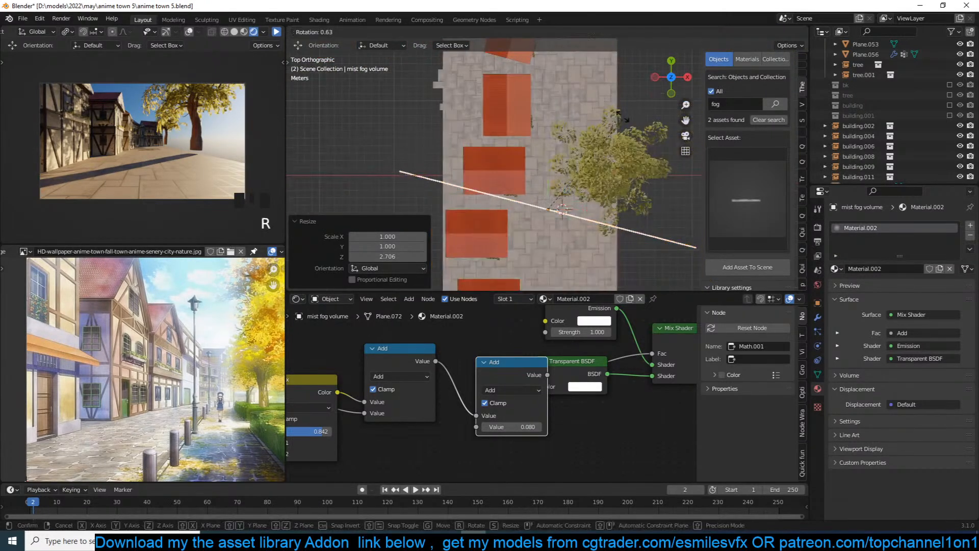
click(617, 164)
key(g)
click(619, 46)
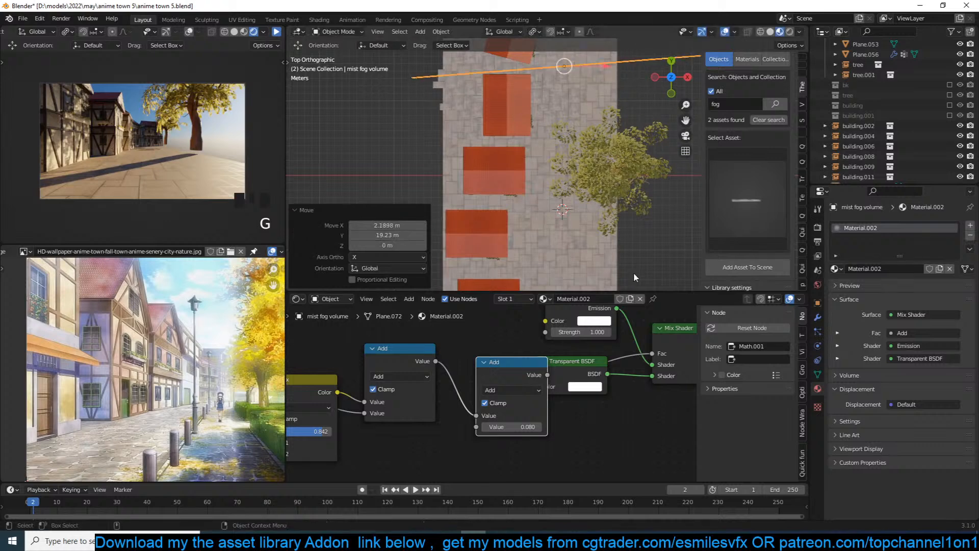
In camera view, enlarge the fog plane by about 1.29 and move it about 3.66 m along X and 2.4 m along Z.
key(KP_0)
key(s)
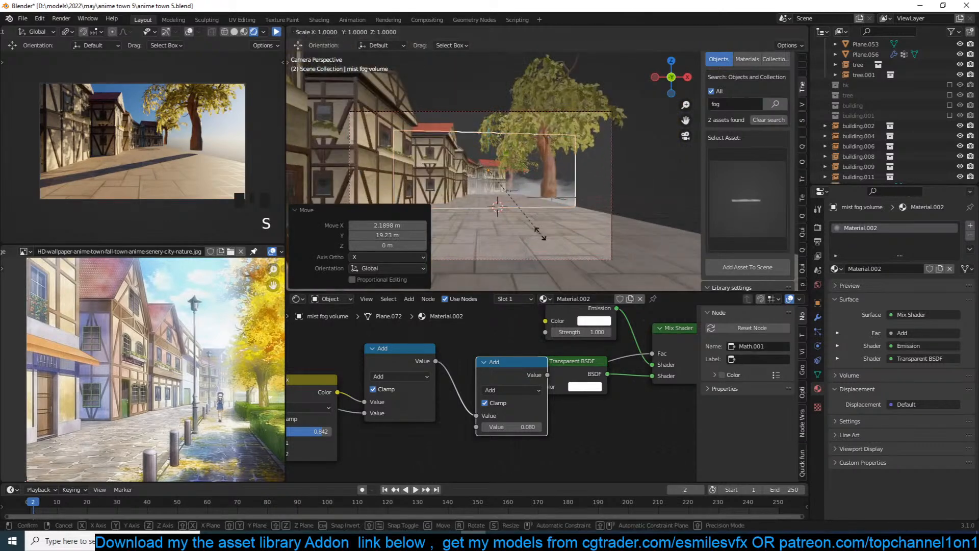
click(551, 240)
key(g)
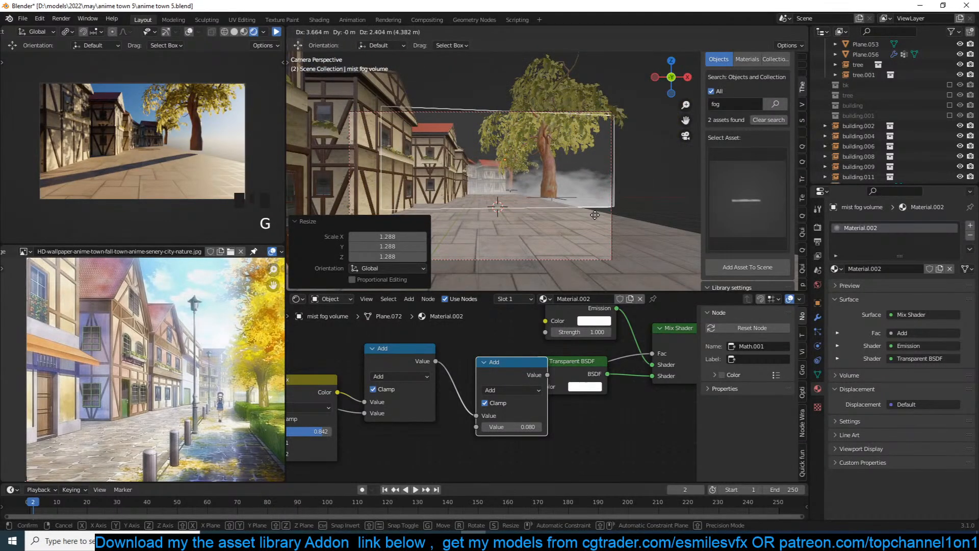
click(594, 215)
Scale the fog plane up by about another 1.10 so it spans the end of the street.
key(alt+a)
click(595, 197)
key(s)
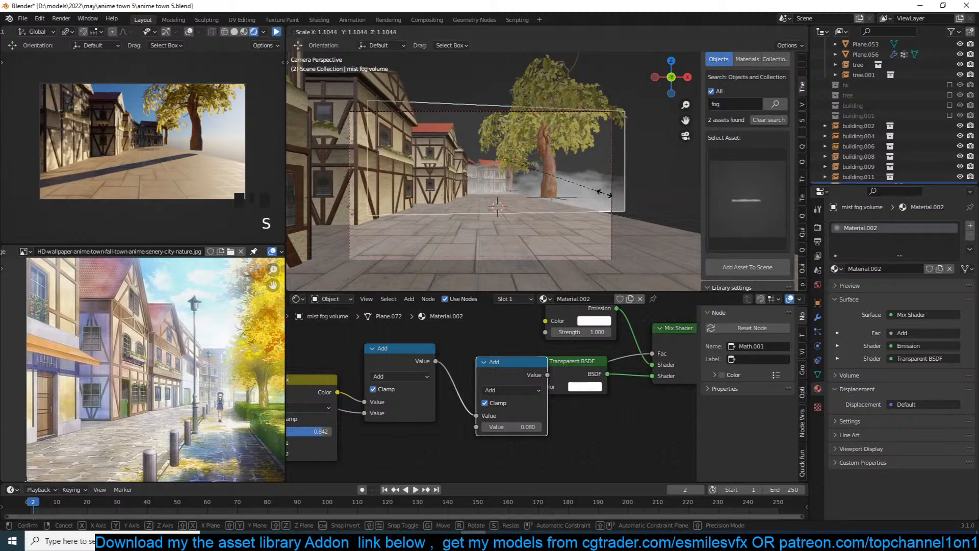
click(608, 194)
key(alt+a)
click(557, 209)
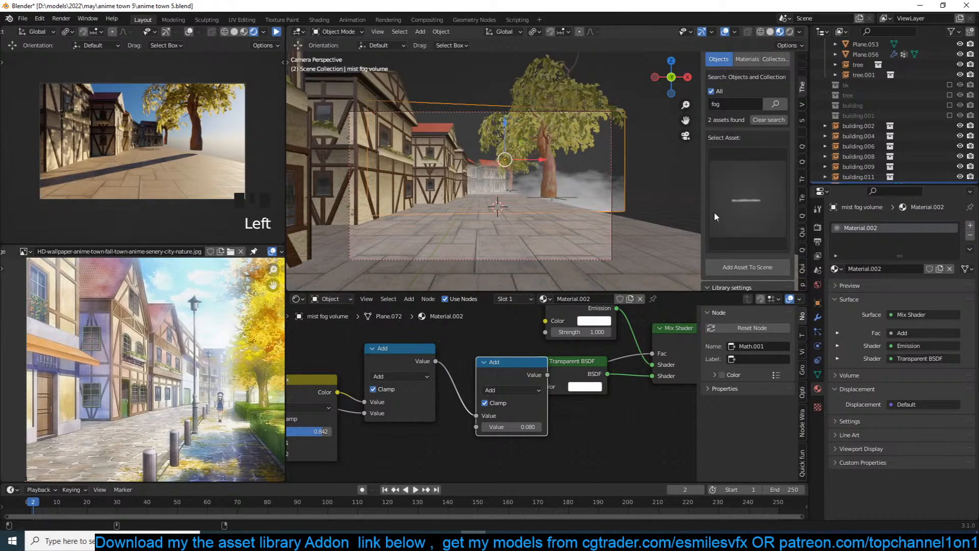
Search the asset library for "wind" and add the anime wind asset at a 3D cursor placed on the street.
click(759, 105)
text(wind)
click(746, 104)
click(742, 170)
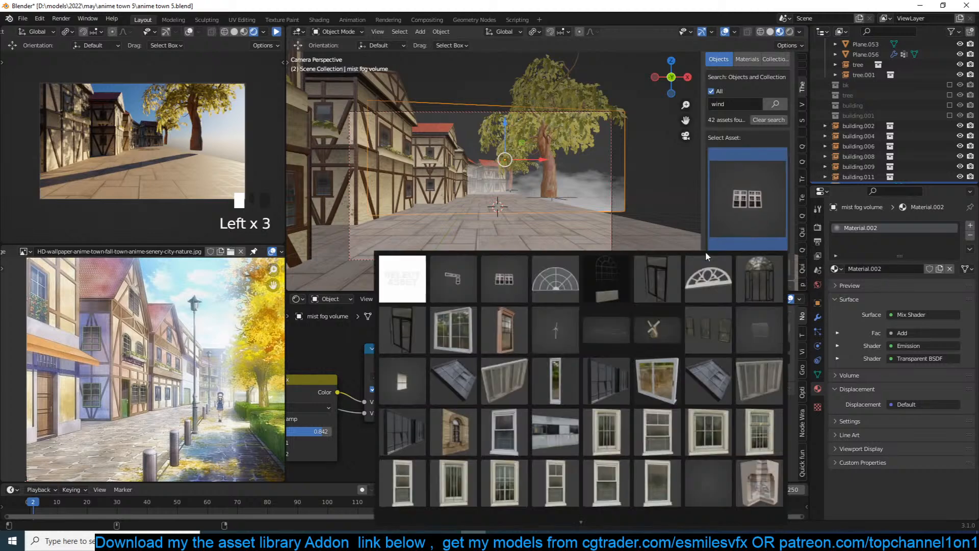
click(606, 329)
shift+right_click(554, 229)
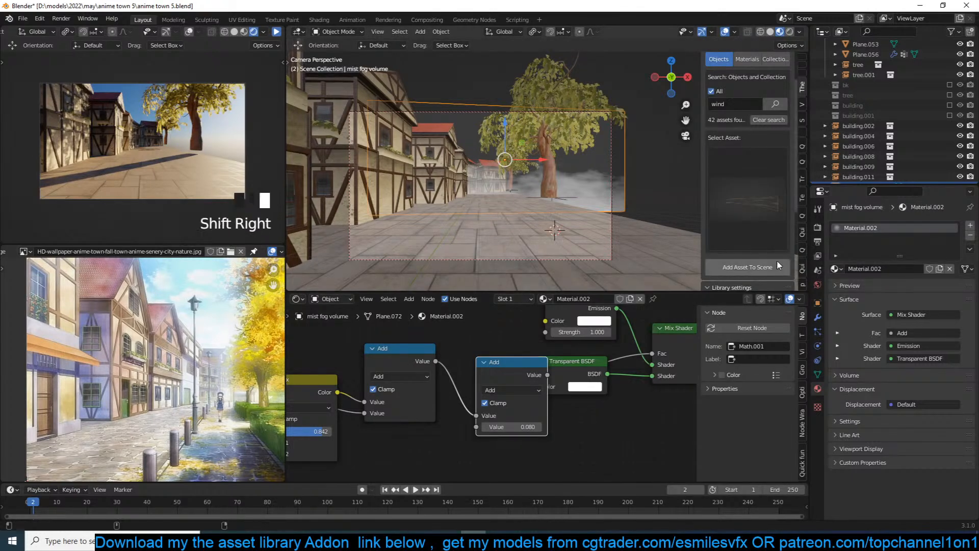
click(775, 266)
Reposition the anime wind, enlarge it by about 1.8 and shift it about -2.21 m along X and -0.55 m along Z.
key(g)
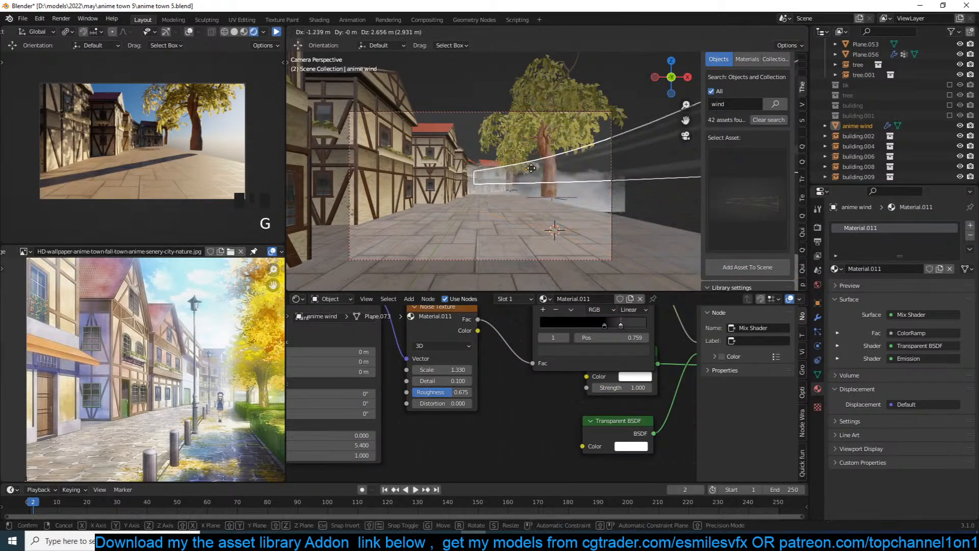
click(572, 205)
key(s)
click(586, 185)
key(g)
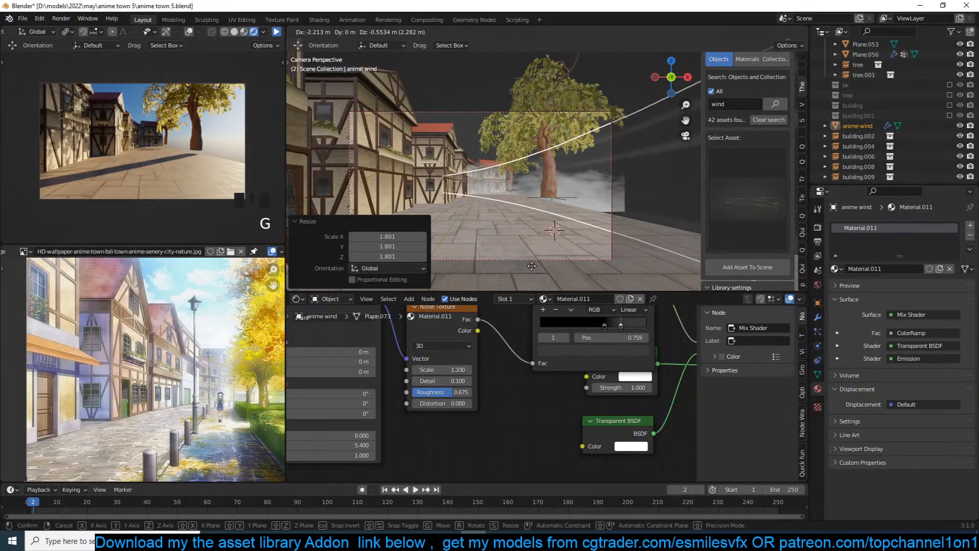
click(531, 265)
key(alt+a)
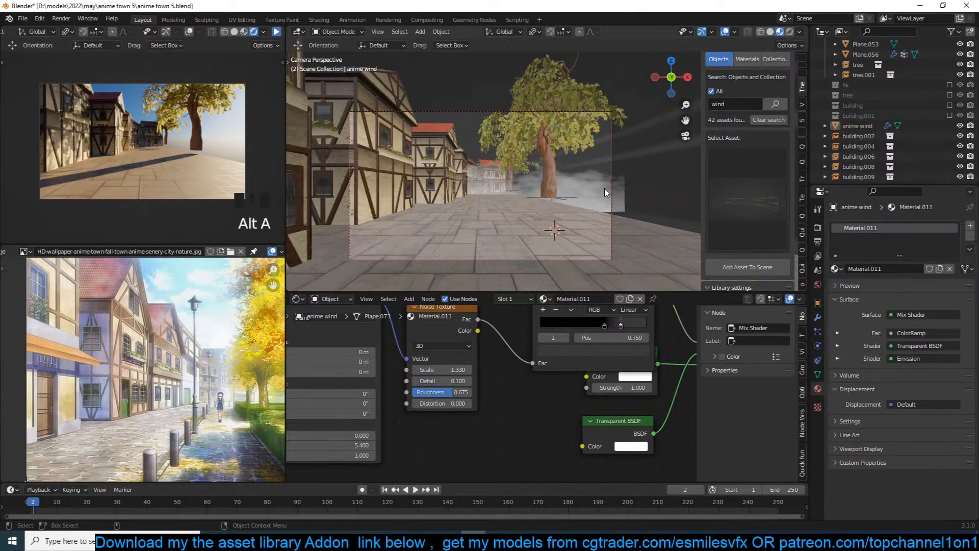
Refresh the paused render preview with the fog and wind, and save the file.
key(ctrl+s)
click(277, 33)
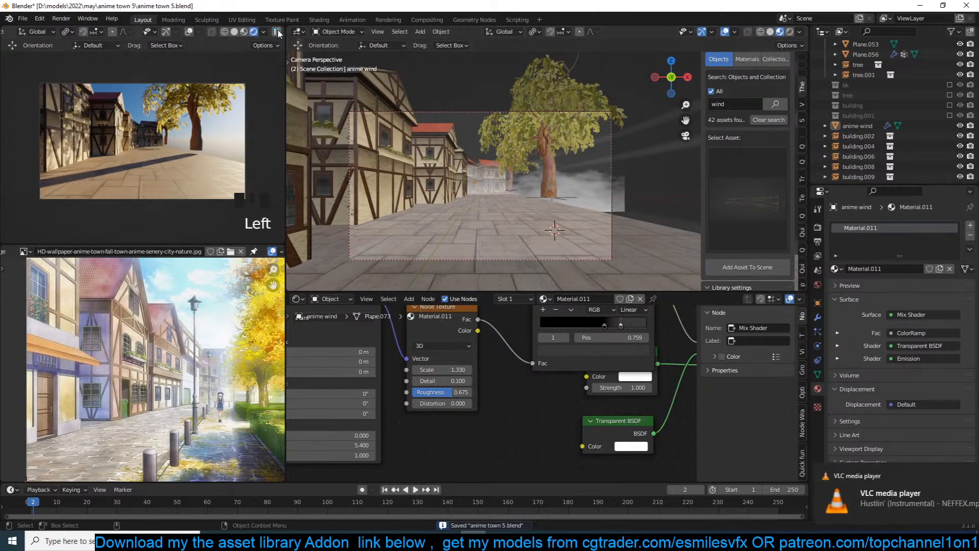
click(276, 32)
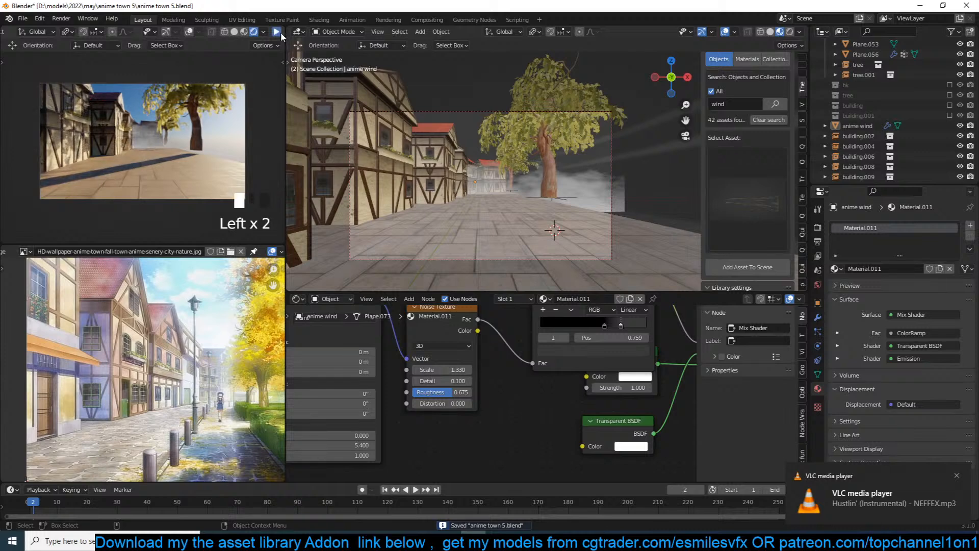
middle_drag(606, 208, 623, 216)
key(ctrl+s)
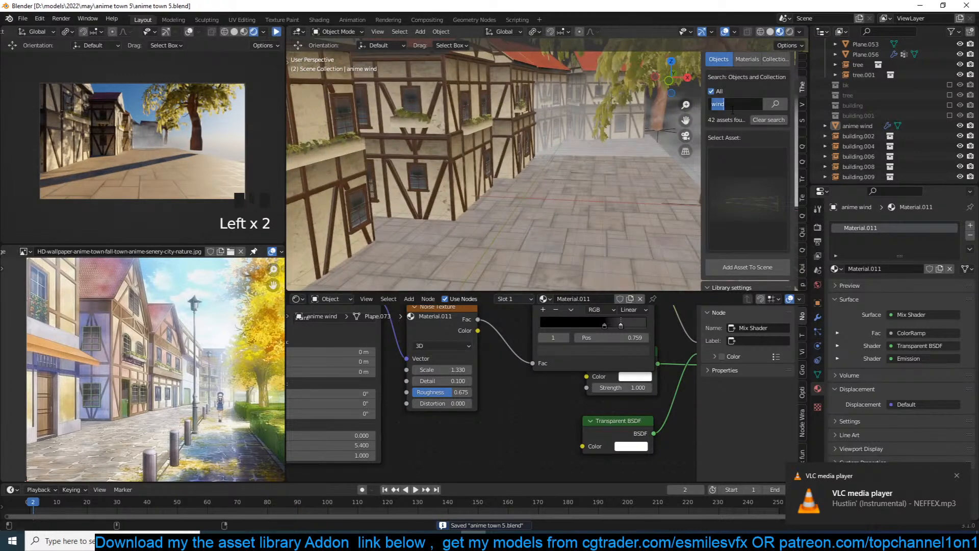
Search the asset library for "grass" and add the white square grass patch to the scene.
key(Return)
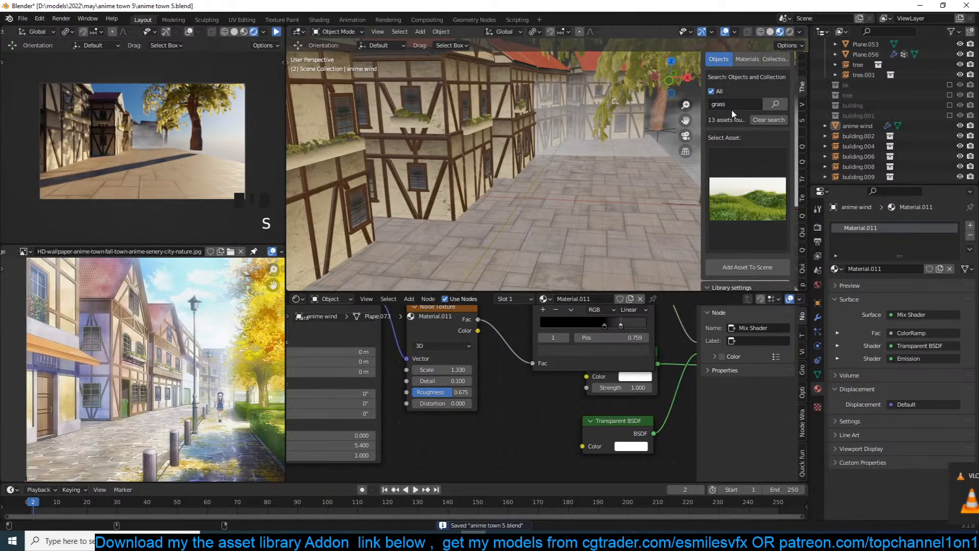
click(743, 206)
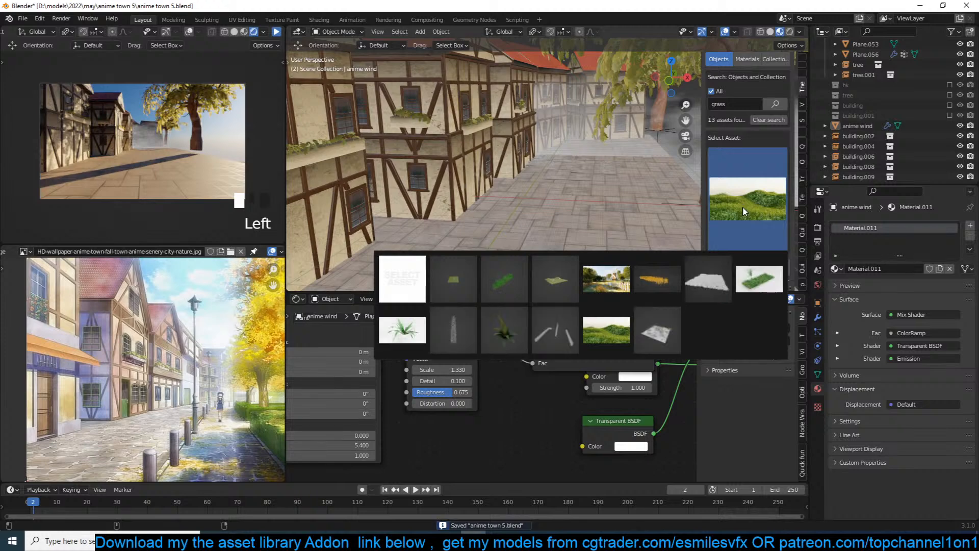
click(612, 342)
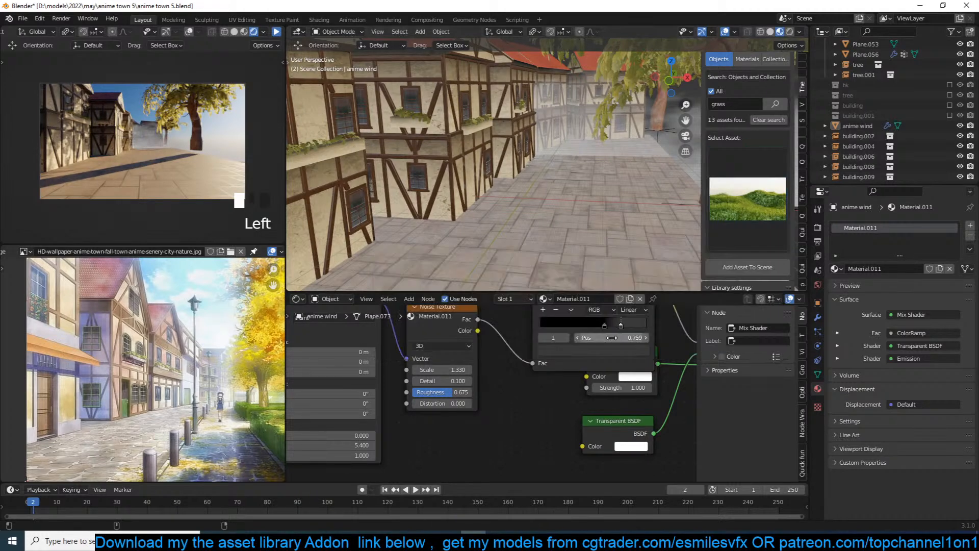
click(733, 209)
click(723, 266)
click(750, 205)
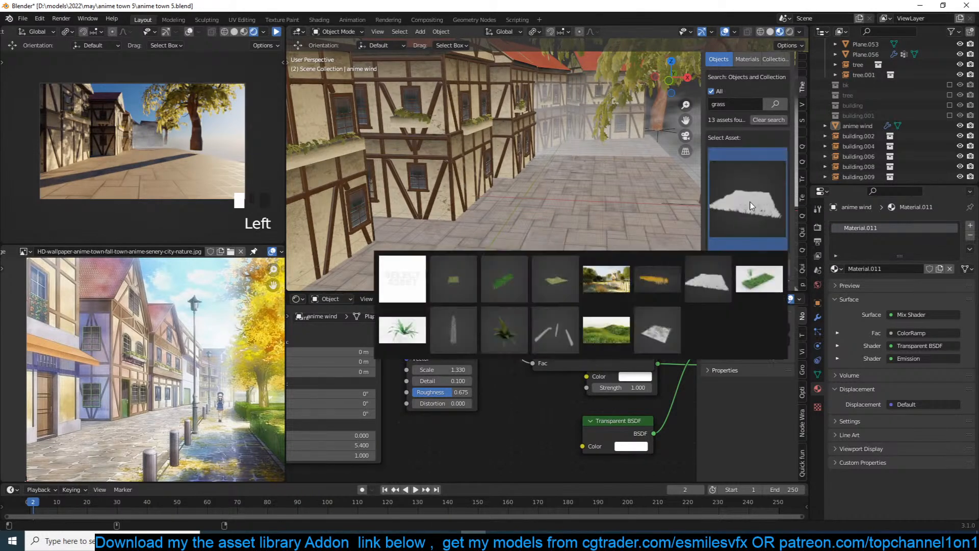
click(706, 279)
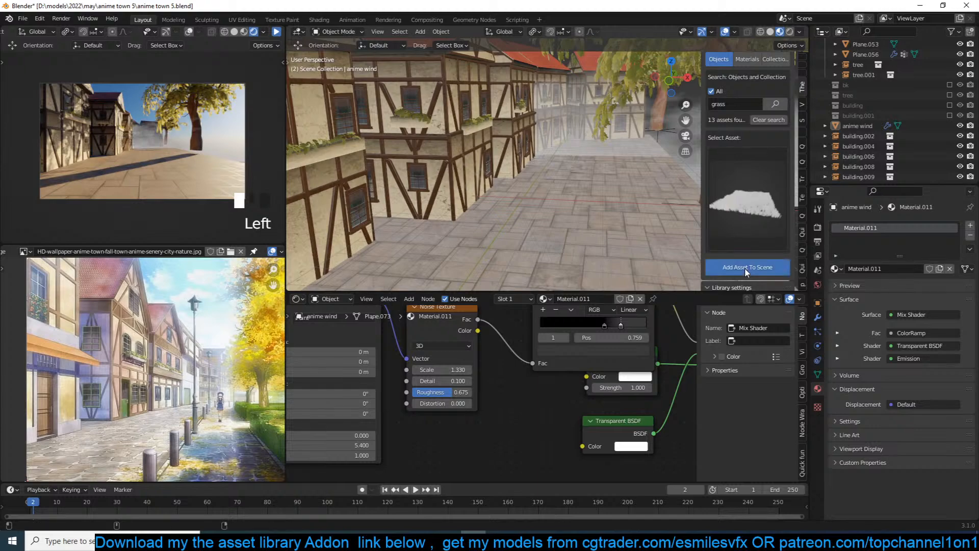
click(744, 268)
Enlarge the grass patch and move it about 2.32 m along X, 0.89 m along Y and 2.46 m along Z.
scroll(637, 210, down, 5)
scroll(636, 210, up, 5)
key(s)
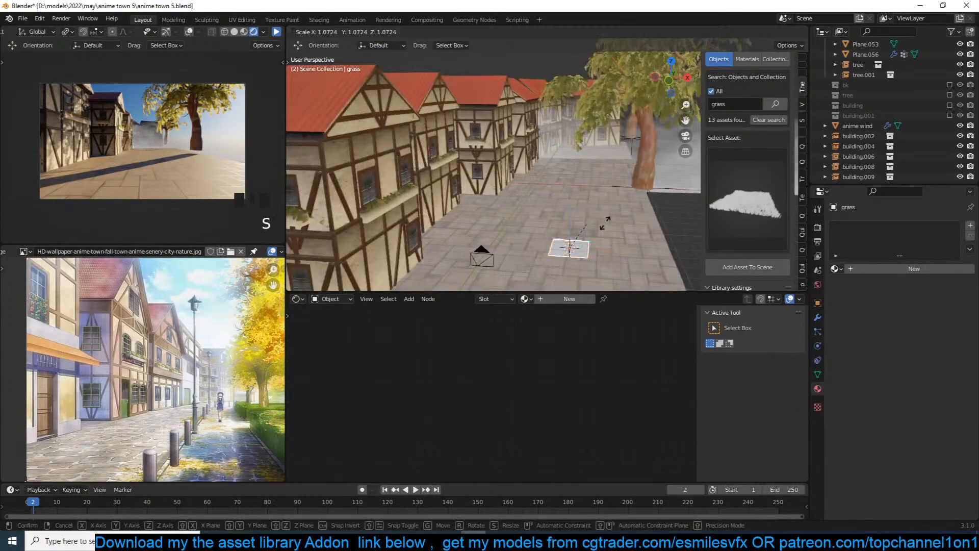
click(684, 196)
key(g)
click(694, 169)
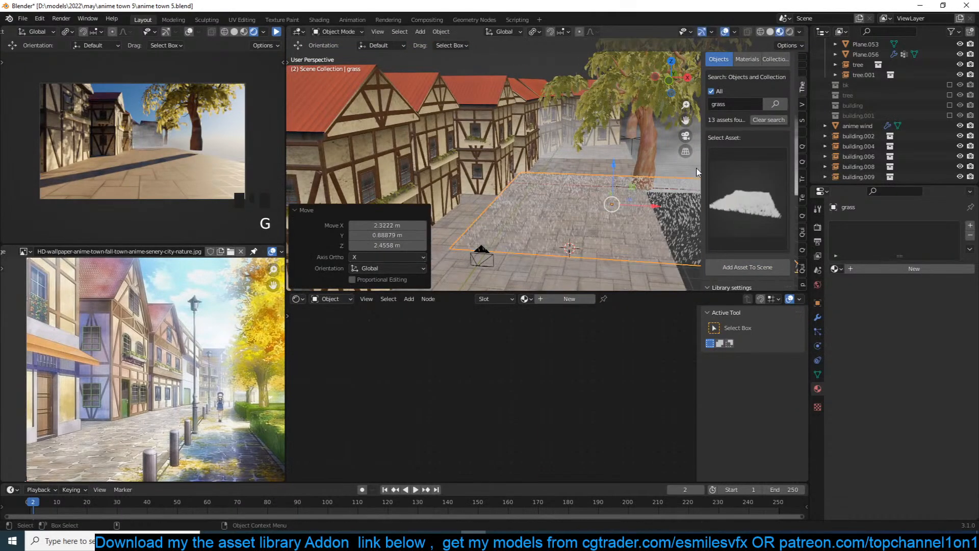
Delete the white grass patch while viewing the scene from above.
key(KP_7)
key(x)
click(635, 238)
Add the green grassy hills asset beside the tree and move it about 4.88 m along X and 6.37 m along Y.
click(751, 208)
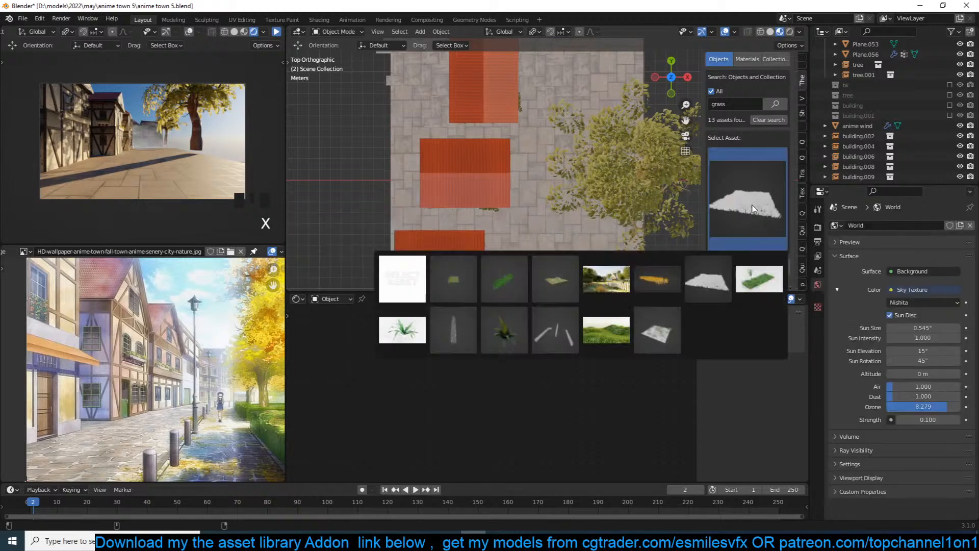
click(625, 334)
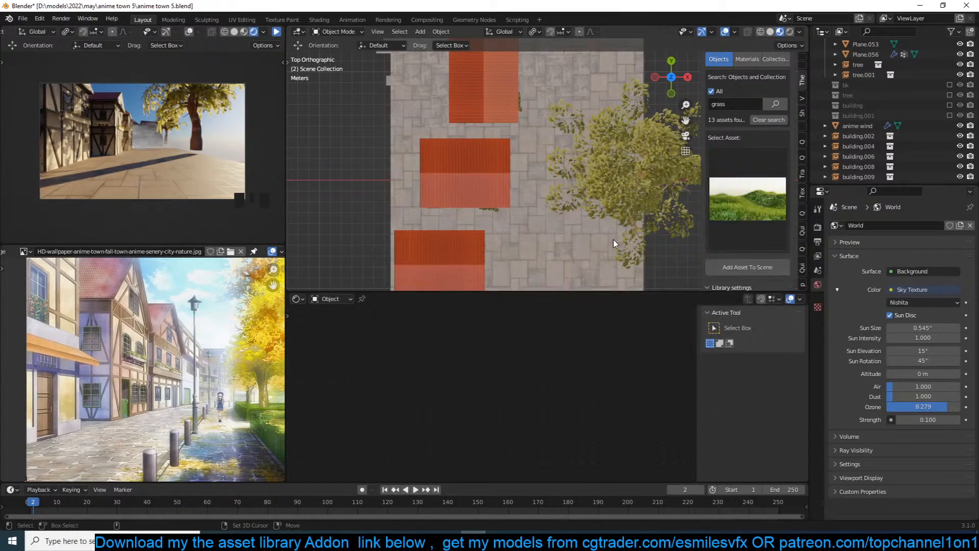
shift+right_click(613, 241)
click(613, 263)
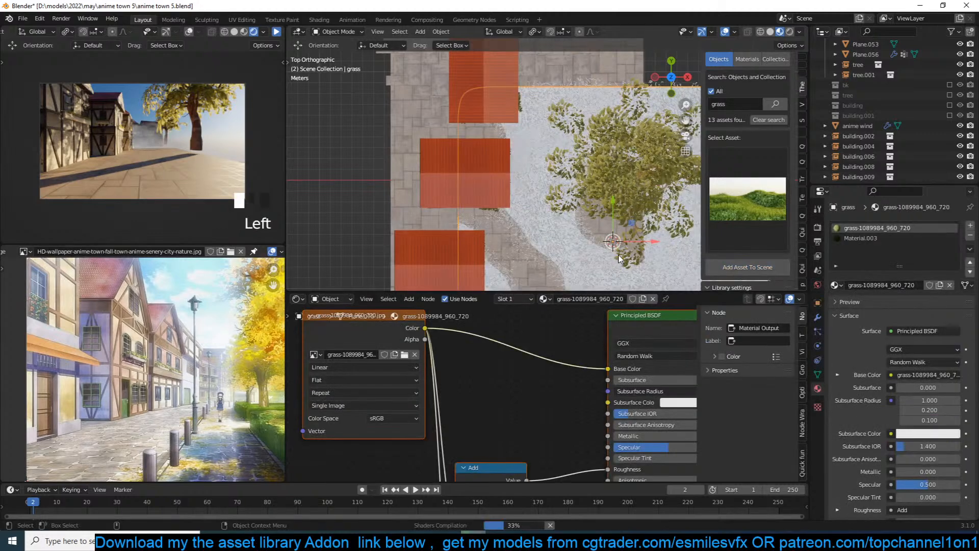
scroll(620, 257, down, 2)
key(g)
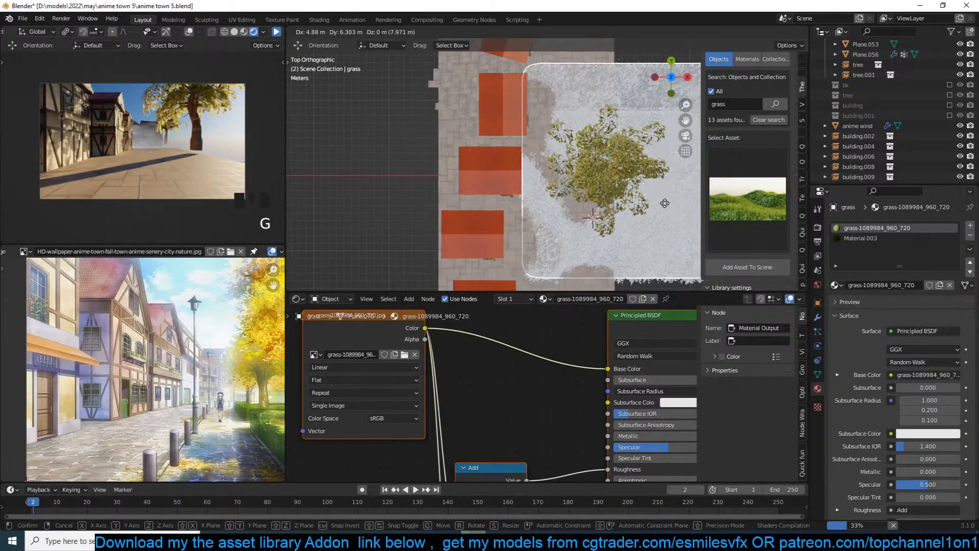
click(688, 152)
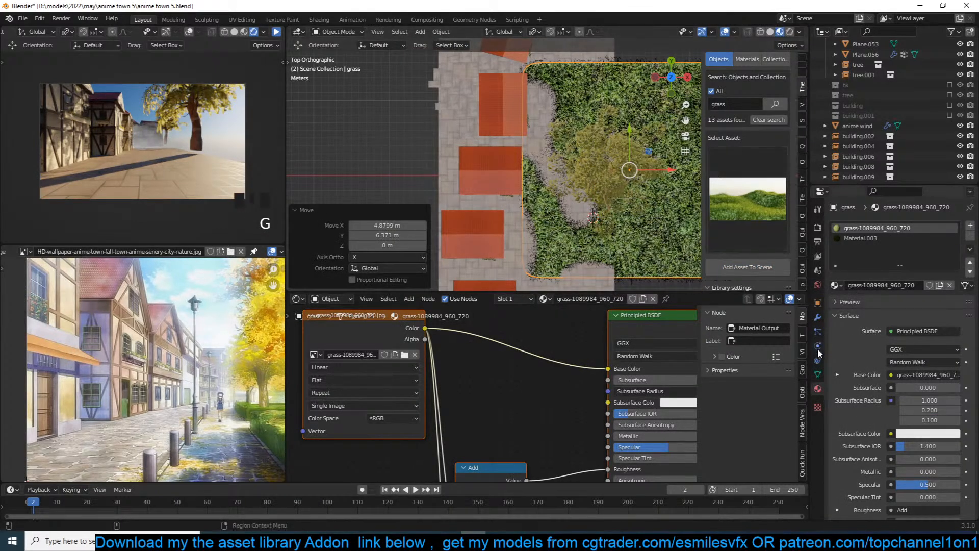
Set the grass particle system's hair number to 1000.
click(817, 331)
click(907, 330)
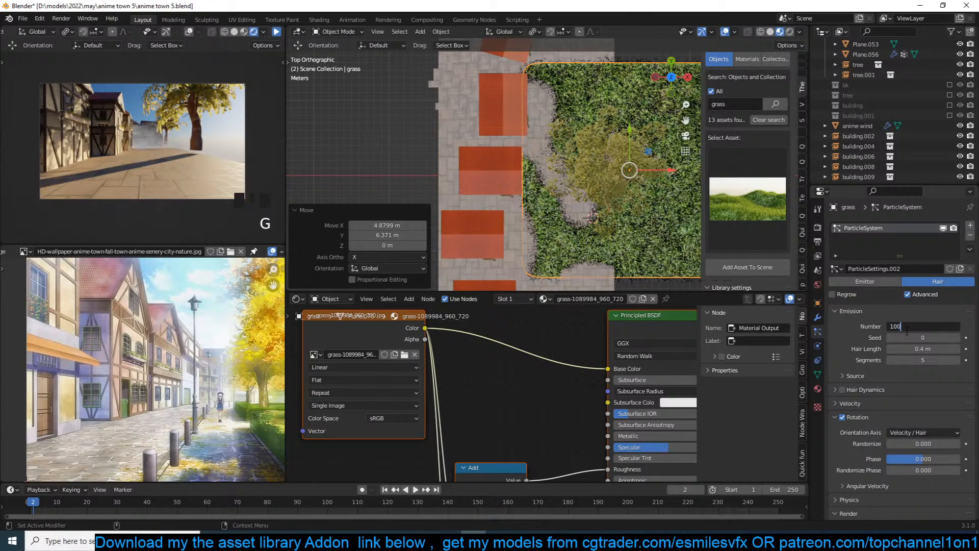
text(1000)
key(Return)
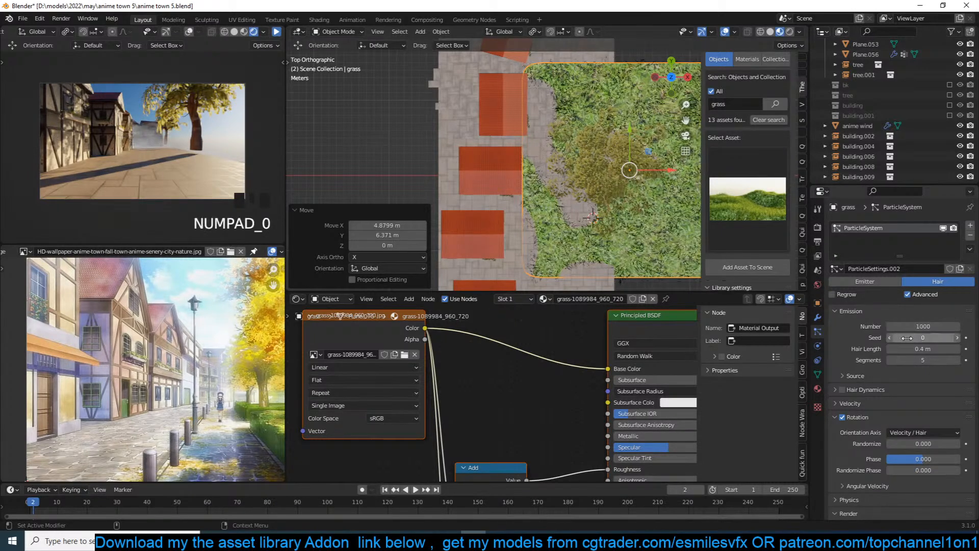
scroll(903, 356, down, 8)
scroll(896, 378, down, 3)
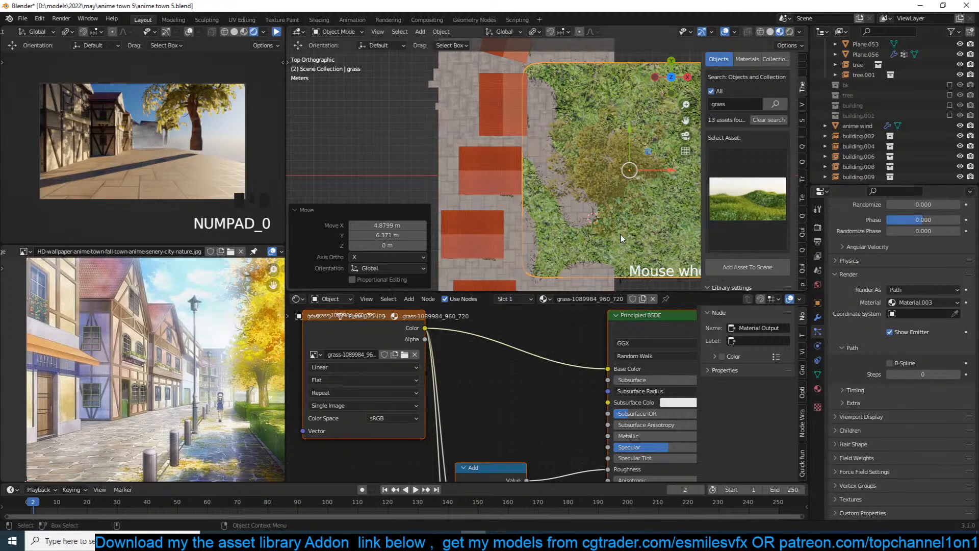
Add mapping and texture coordinate nodes to the grass image texture and set the mapping scale to 2.8 on all axes.
scroll(488, 398, down, 2)
click(432, 365)
click(430, 353)
key(ctrl+t)
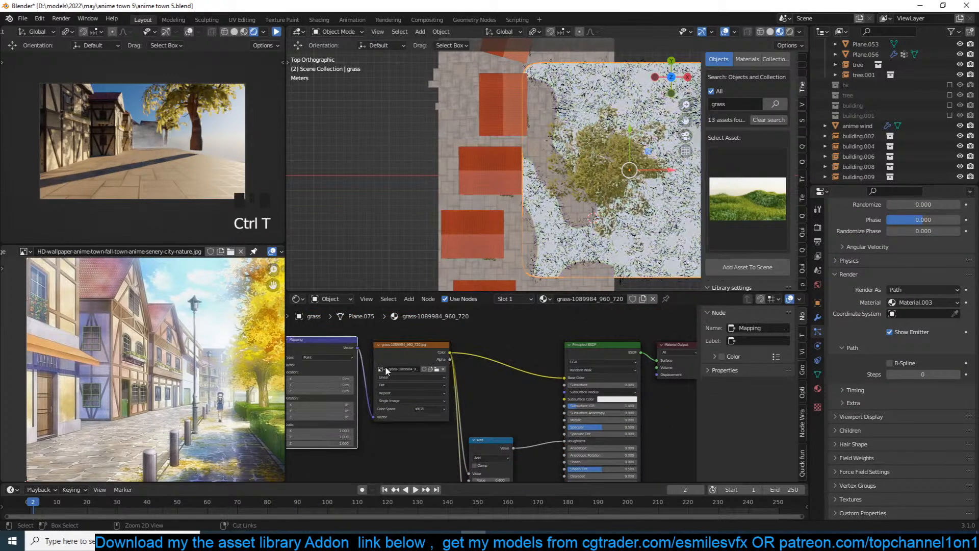
click(508, 405)
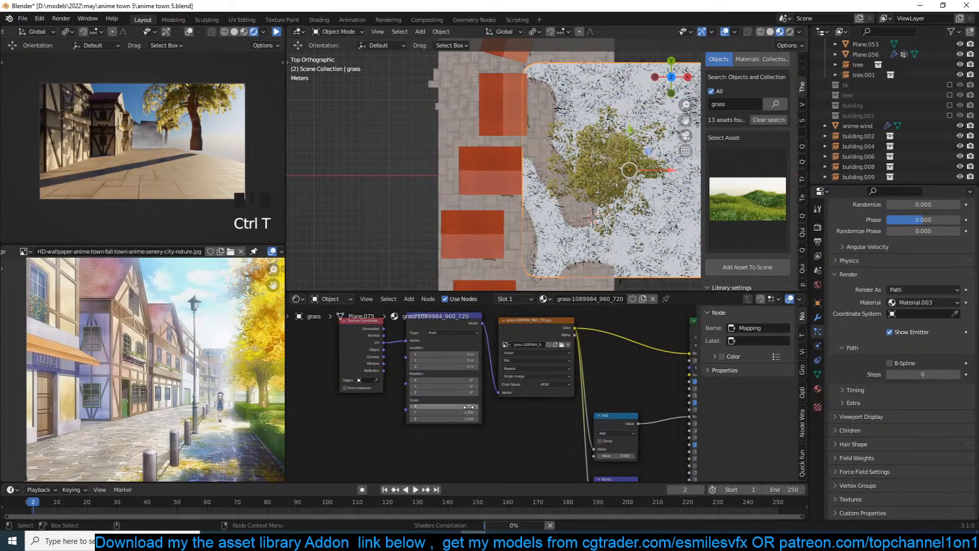
mouse_move(468, 406)
mouse_down()
mouse_move(468, 419)
mouse_move(494, 419)
mouse_move(477, 419)
mouse_up()
Enter mesh editing on the grass and remove its Displace and Subdivision modifiers.
key(Tab)
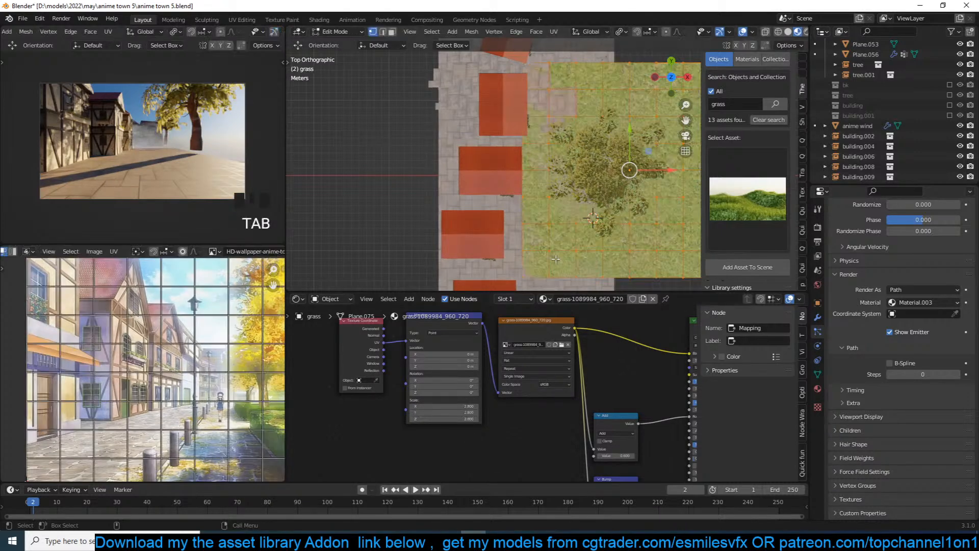
scroll(618, 227, down, 2)
click(817, 316)
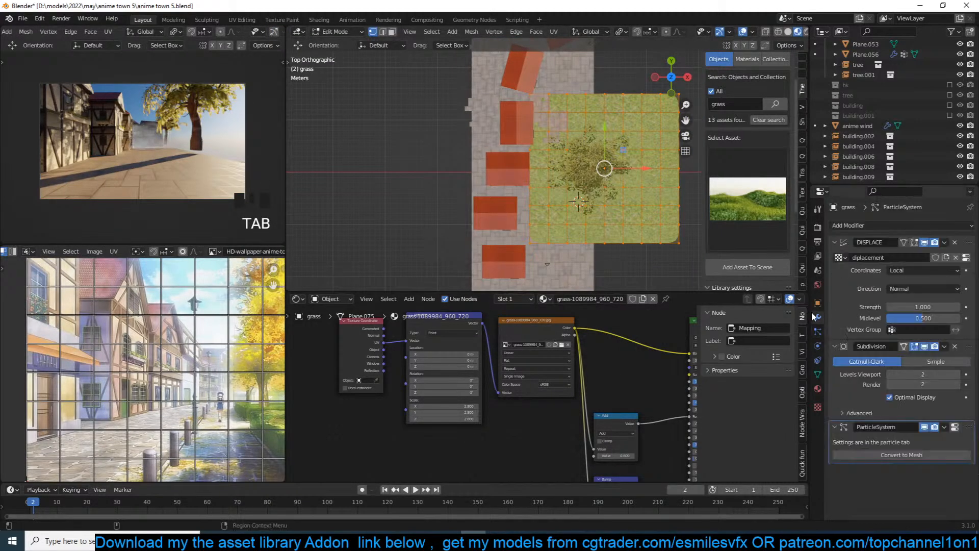
click(954, 242)
click(954, 242)
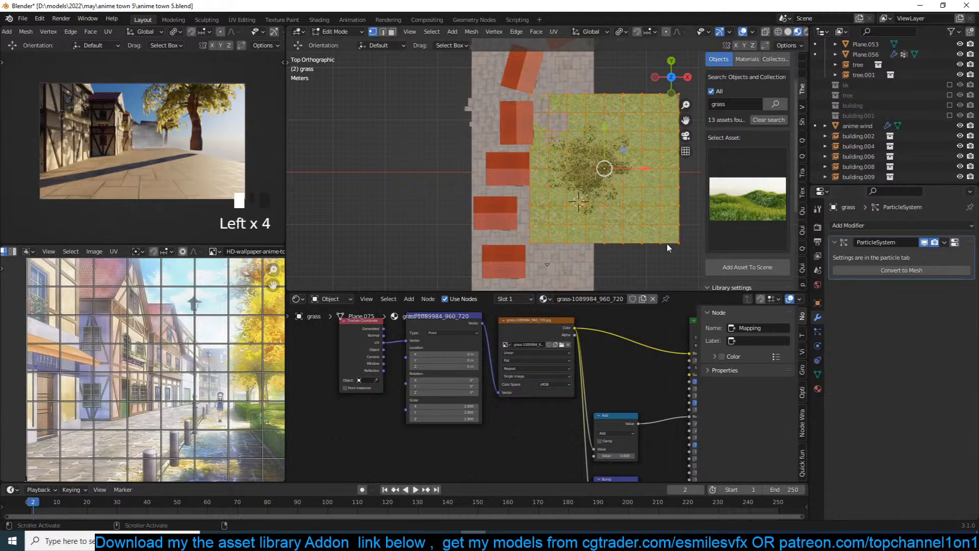
Stretch the grass mesh about 1.62 along Y and move it about 11.61 m along X and -0.49 m along Y.
key(s)
key(y)
click(616, 280)
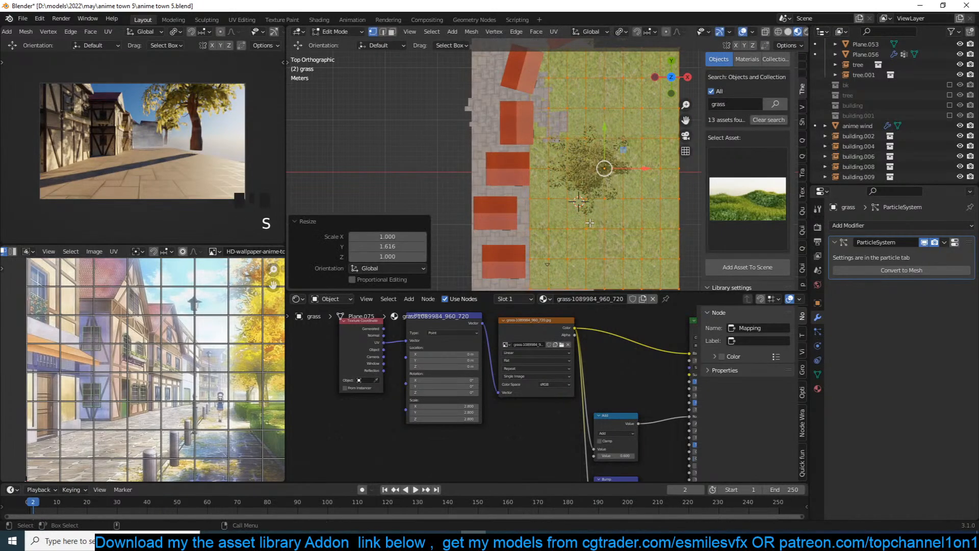
key(g)
click(622, 219)
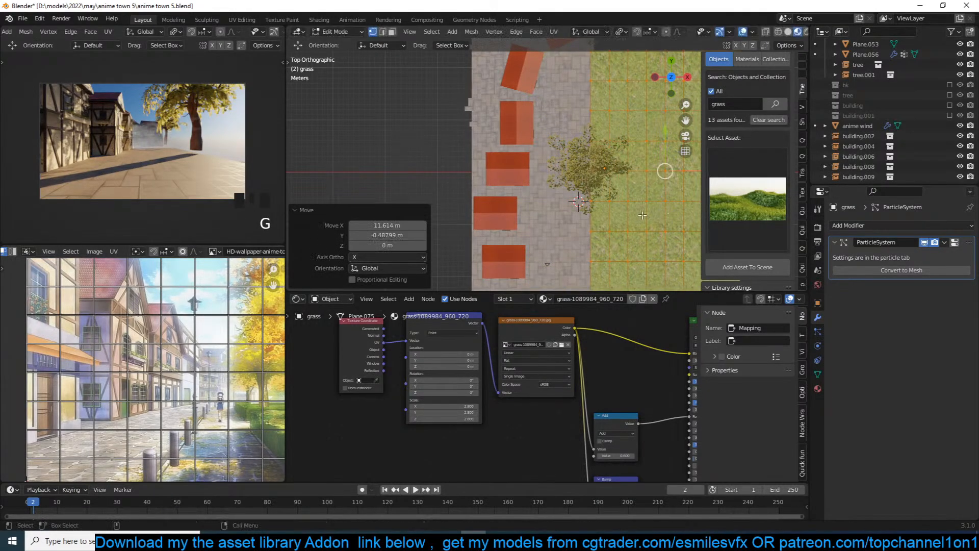
key(Tab)
Check the grass through the camera and shift the whole field slightly toward the buildings in the top view.
key(KP_0)
key(alt+a)
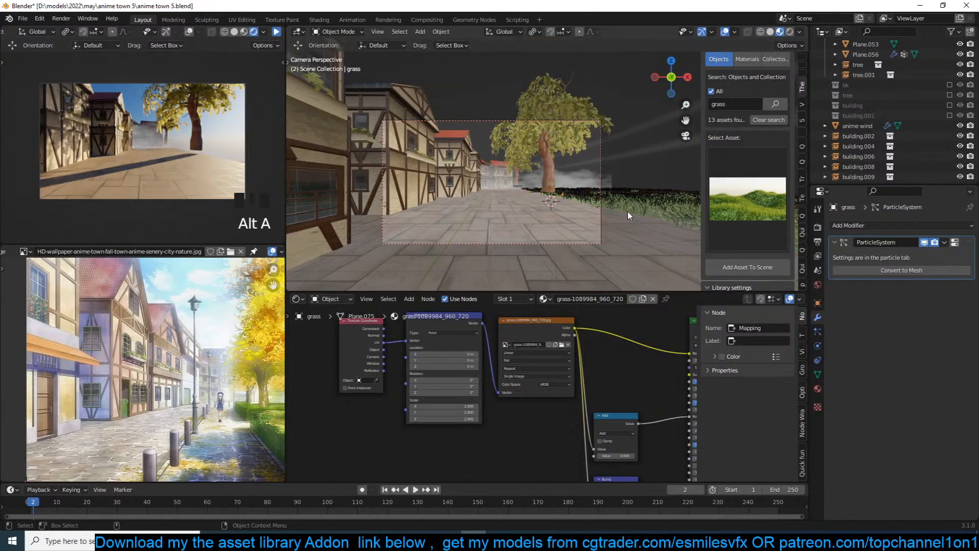
click(637, 209)
click(638, 210)
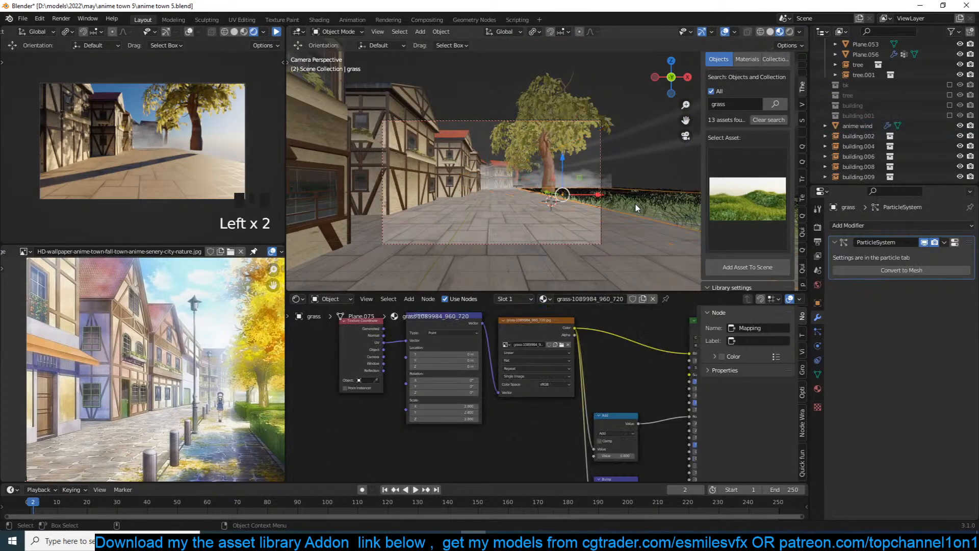
key(KP_7)
key(g)
click(678, 227)
Shrink the middle tree to a scale of about 2.325 in X and Y and 3.387 in Z.
click(589, 162)
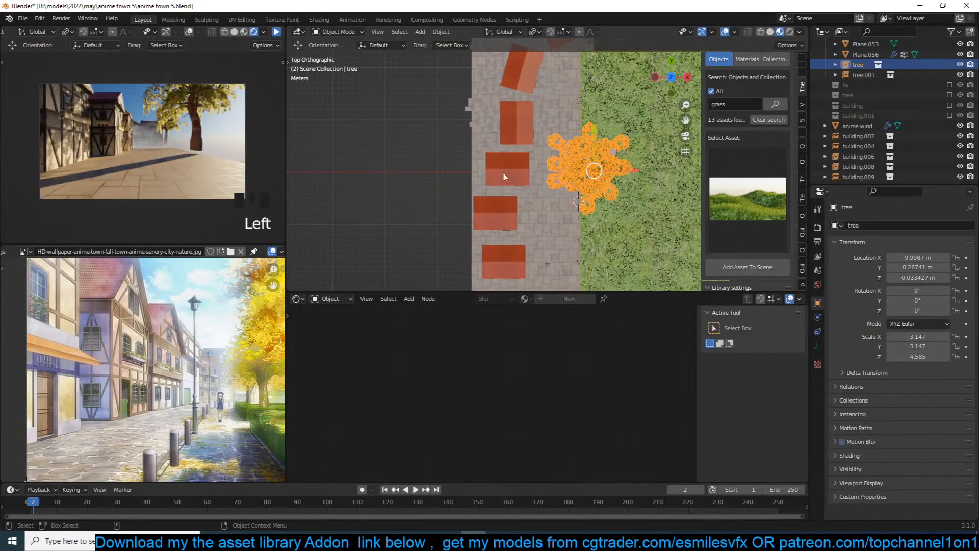
key(KP_0)
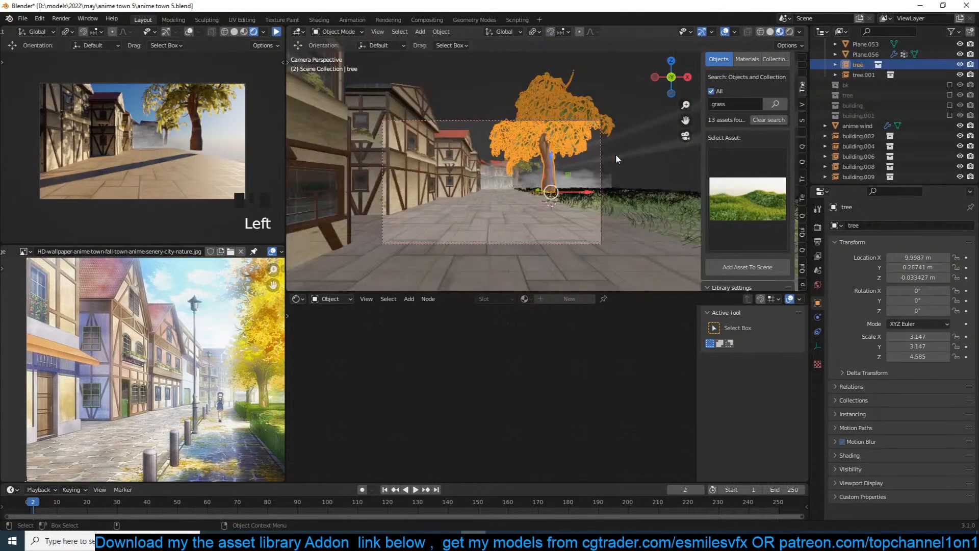
scroll(601, 167, up, 2)
key(s)
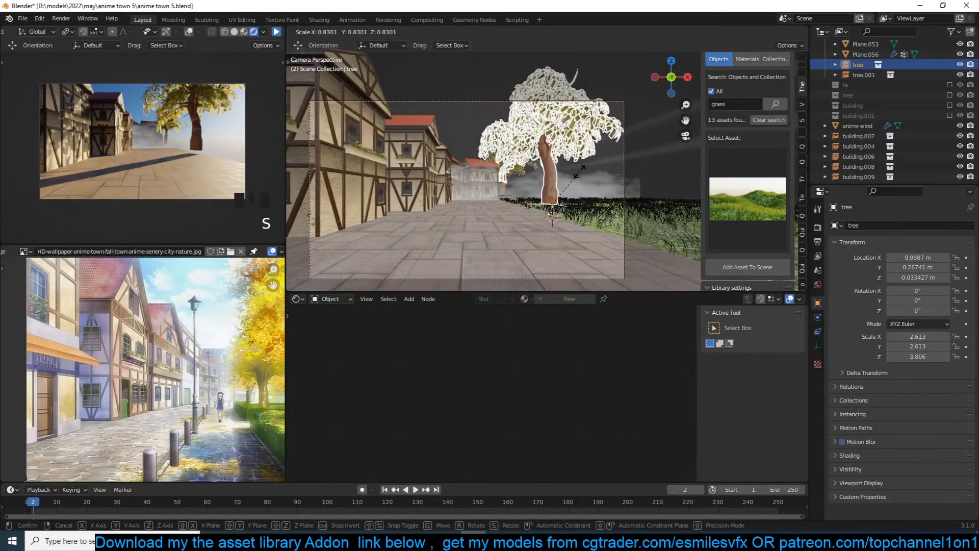
click(592, 162)
key(s)
click(589, 164)
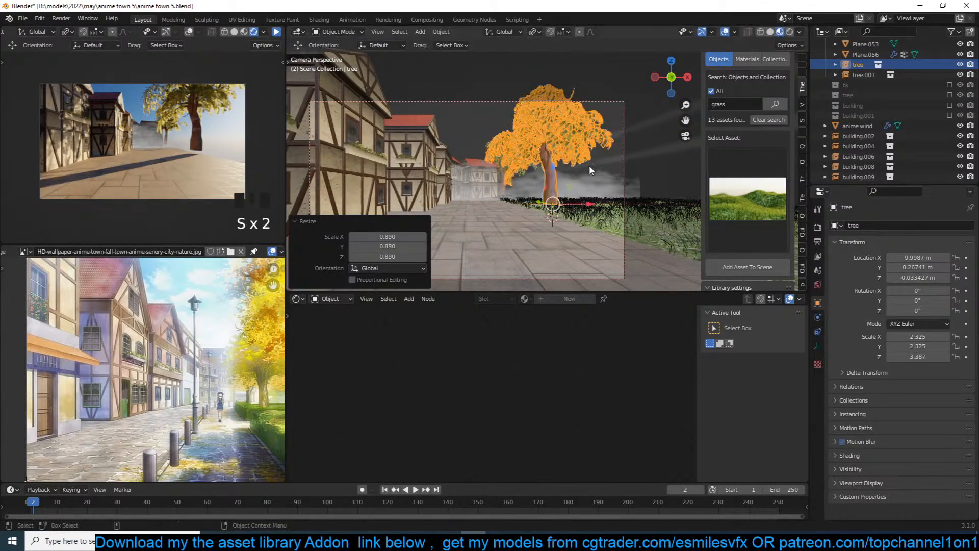
scroll(150, 367, down, 3)
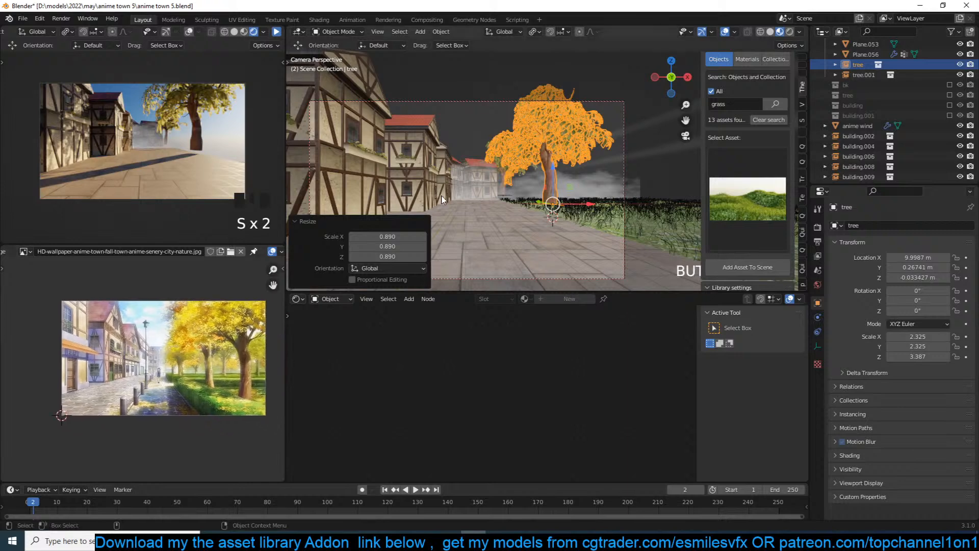
Move the grass field about -3.74 m along X and 0.57 m along Y toward the street.
click(594, 214)
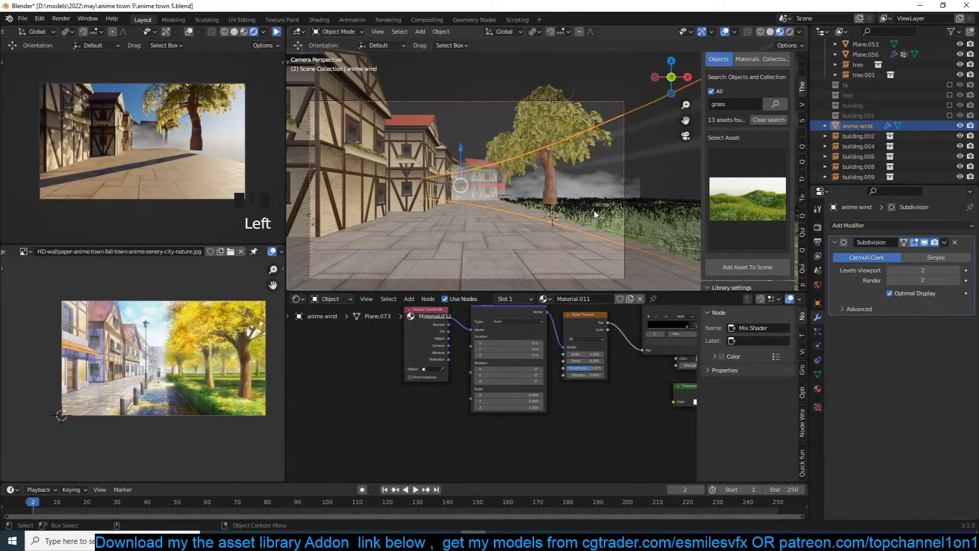
key(KP_1)
key(KP_7)
scroll(608, 197, up, 2)
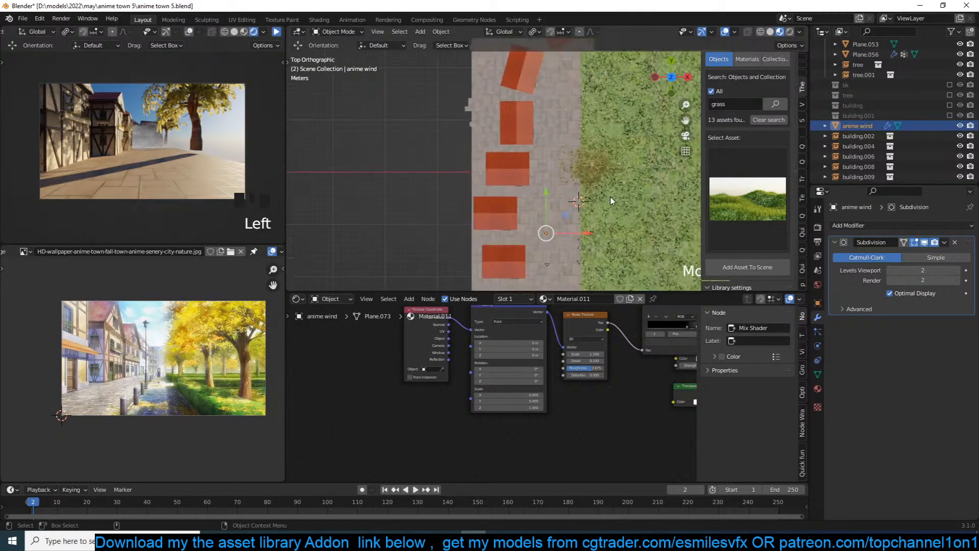
shift+middle_drag(595, 204, 574, 199)
click(644, 187)
key(g)
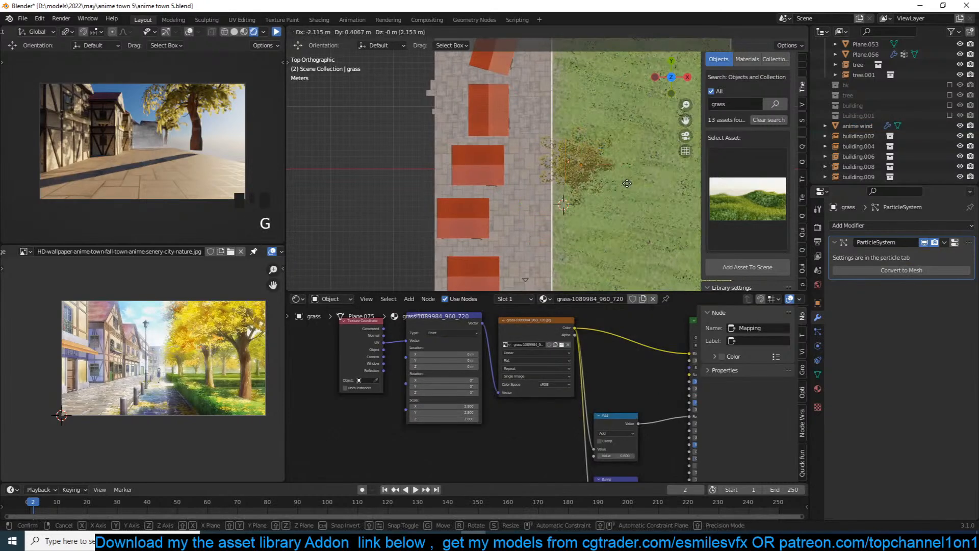
click(621, 187)
Move the farthest tree onto the far end of the grass, along the street edge.
scroll(621, 187, down, 2)
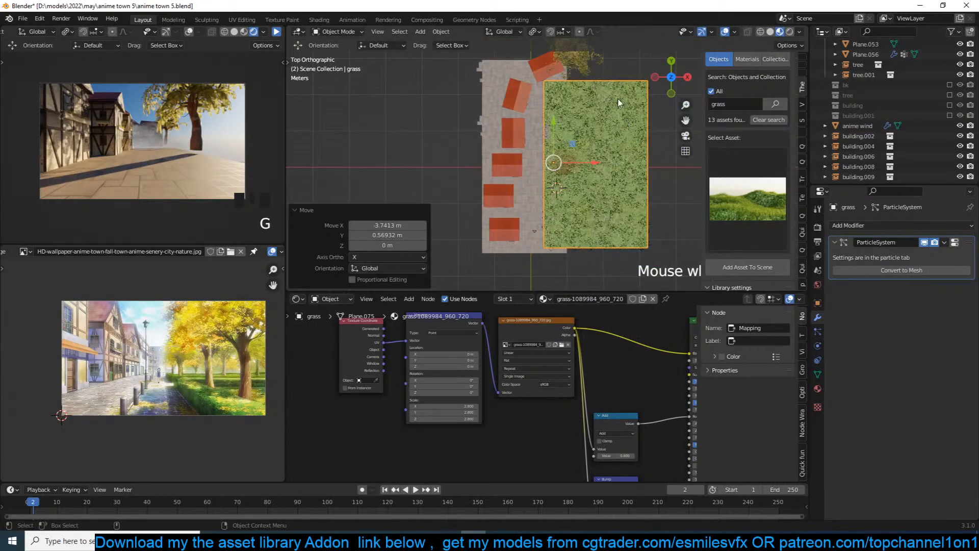
click(575, 57)
key(g)
click(564, 110)
Move the middle tree toward the street's near end, to about X 9.86 m and Y -8.87 m.
drag(565, 110, 566, 167)
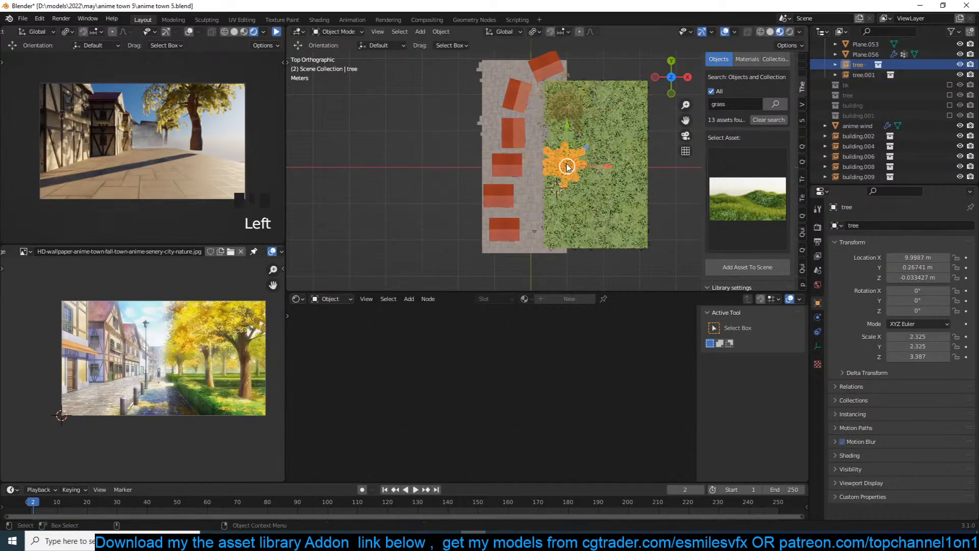
key(g)
click(574, 188)
key(g)
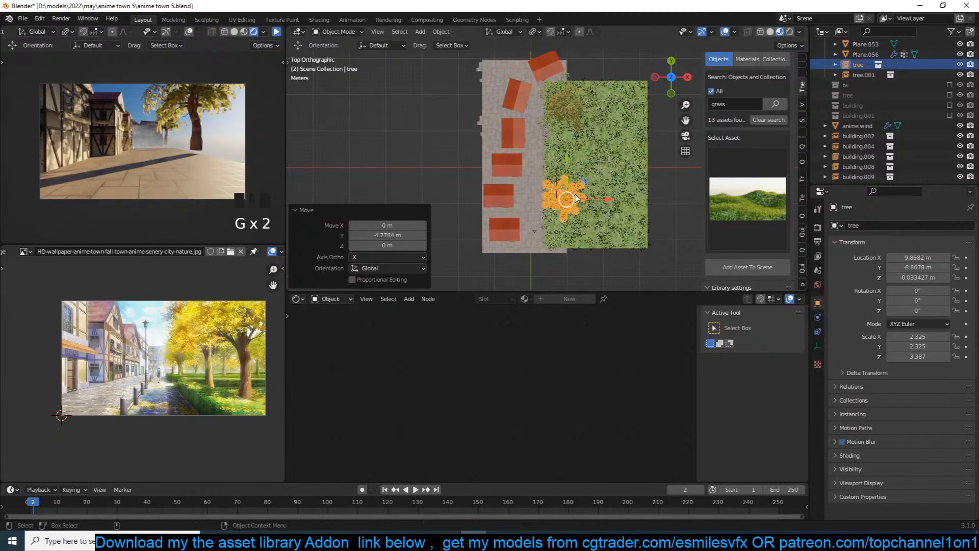
Make a linked duplicate of the near tree offset about -0.84 m in X and 11.10 m in Y, and save the file.
key(alt+d)
click(575, 144)
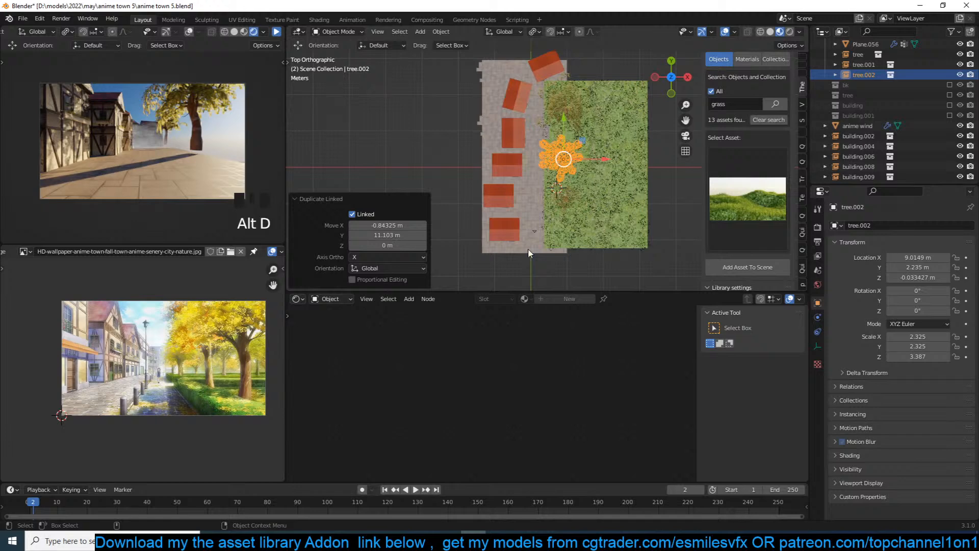
key(ctrl+s)
key(alt+a)
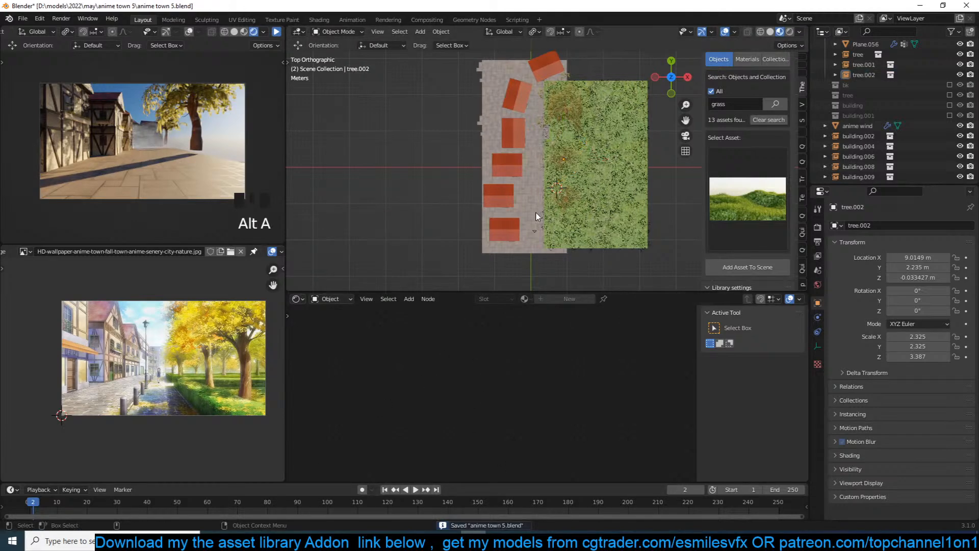
Scale the farthest tree by about 0.82 while looking through the camera.
key(KP_0)
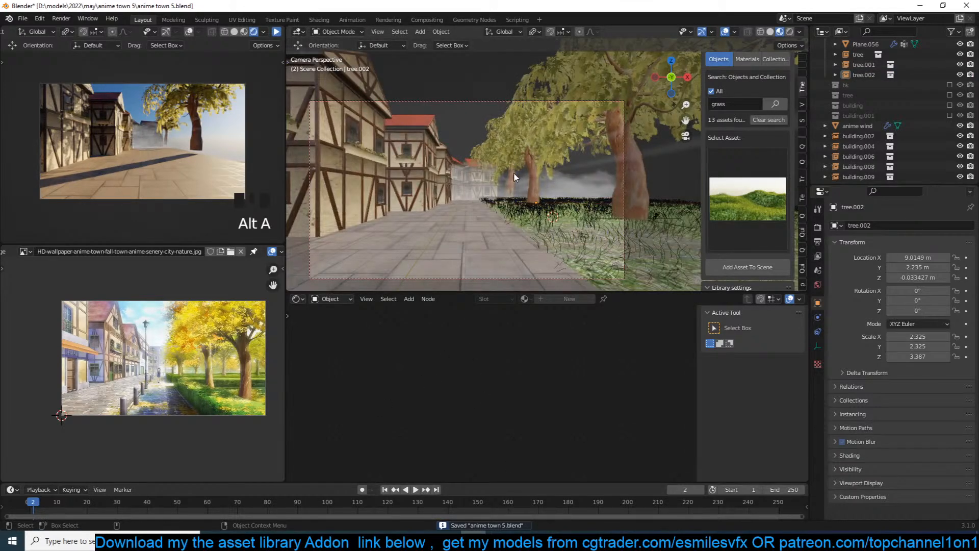
click(459, 142)
click(520, 145)
click(503, 144)
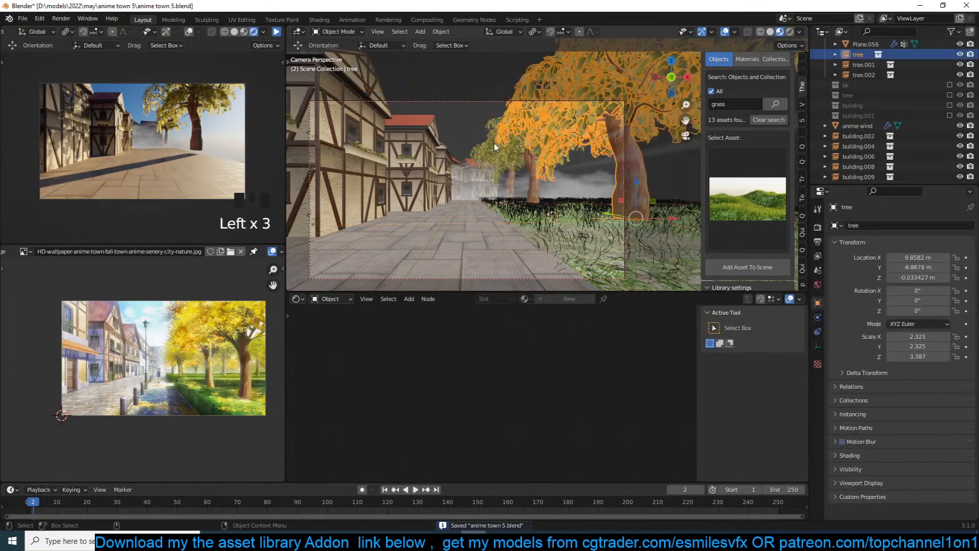
click(494, 147)
click(526, 161)
key(s)
click(579, 160)
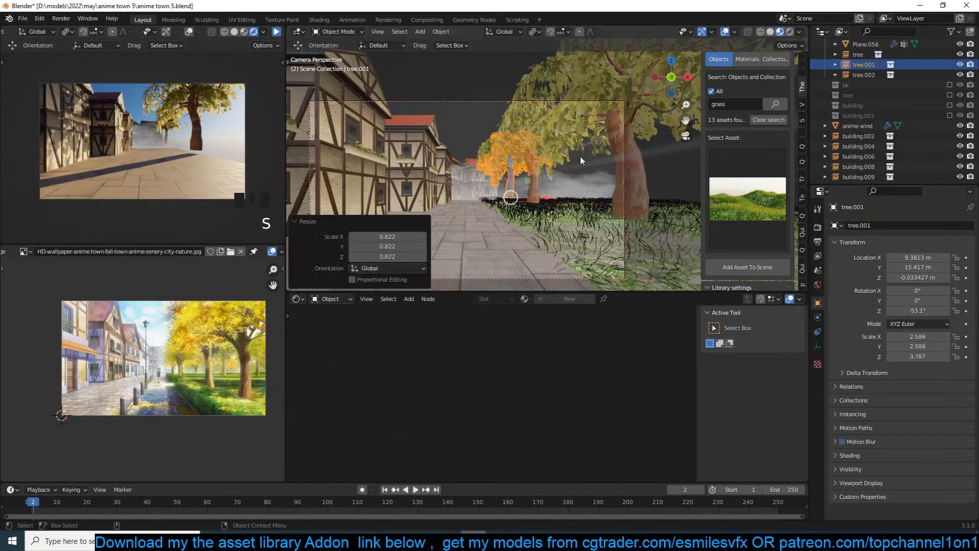
Play the animation briefly, stop it at frame 35, and save the file.
key(space)
key(space)
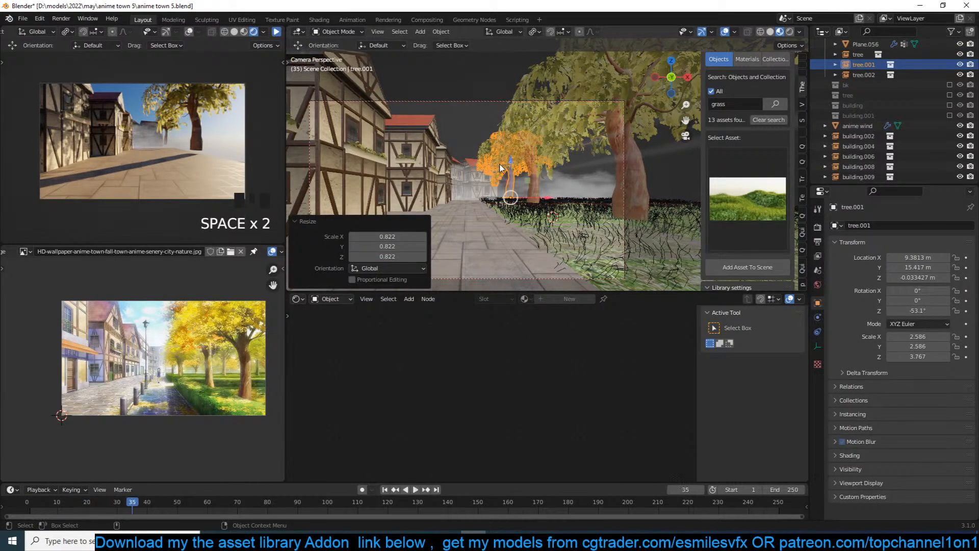
key(ctrl+s)
key(alt+a)
Scale the nearest tree by about 0.63 and reduce the middle tree to a scale of about 2.187 in X and Y.
click(597, 154)
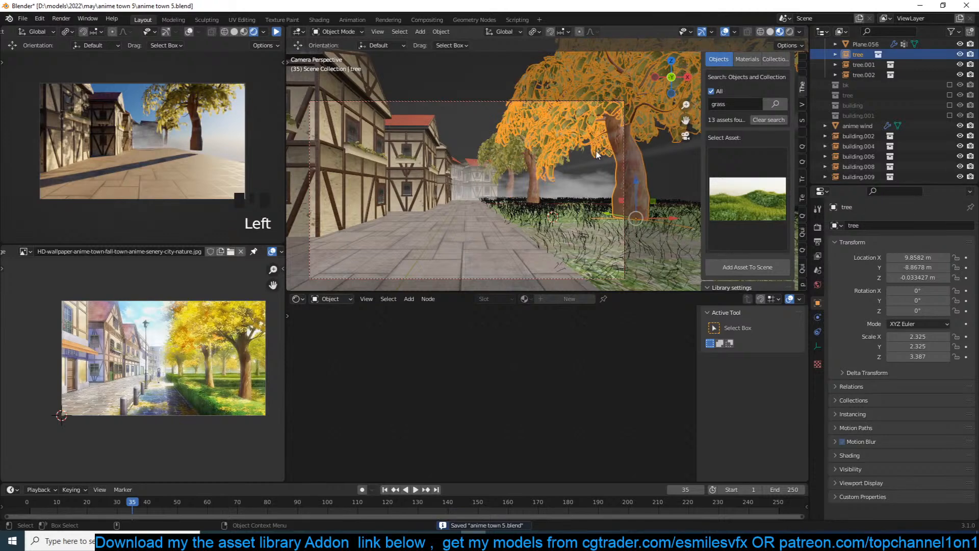
key(s)
click(549, 139)
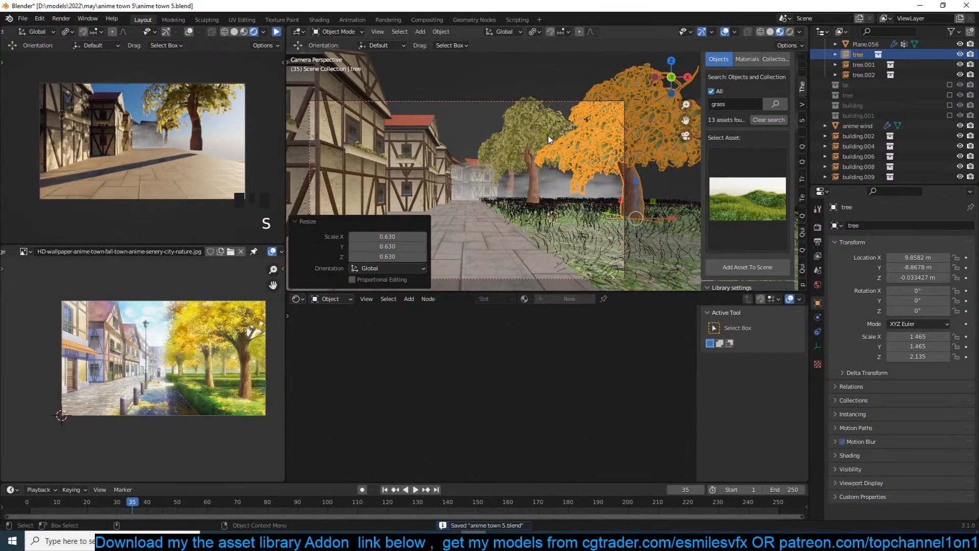
click(530, 173)
key(s)
click(529, 199)
key(alt+a)
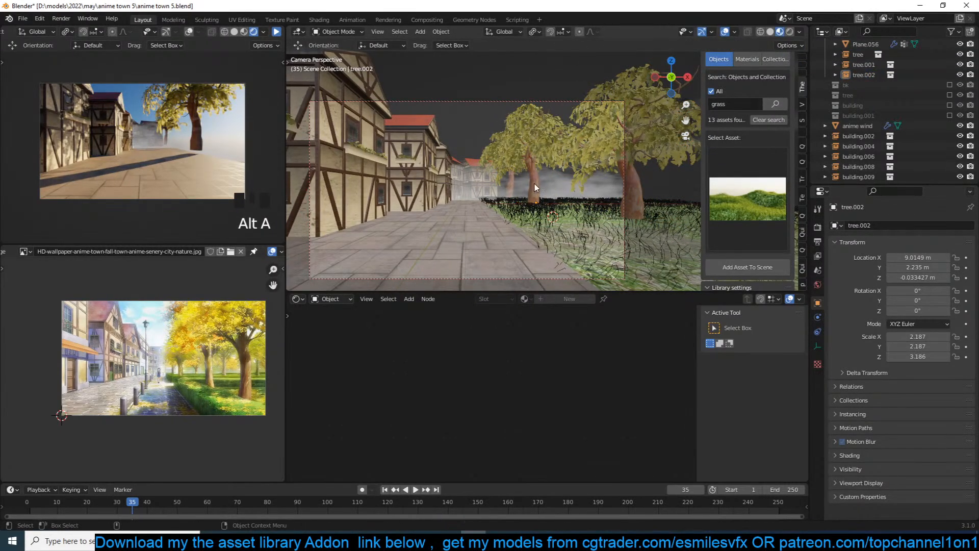
In top view, make a linked duplicate of the middle tree offset about 13.07 m in X and 12.79 m in Y, rotated about 37° around Z.
click(535, 187)
click(532, 202)
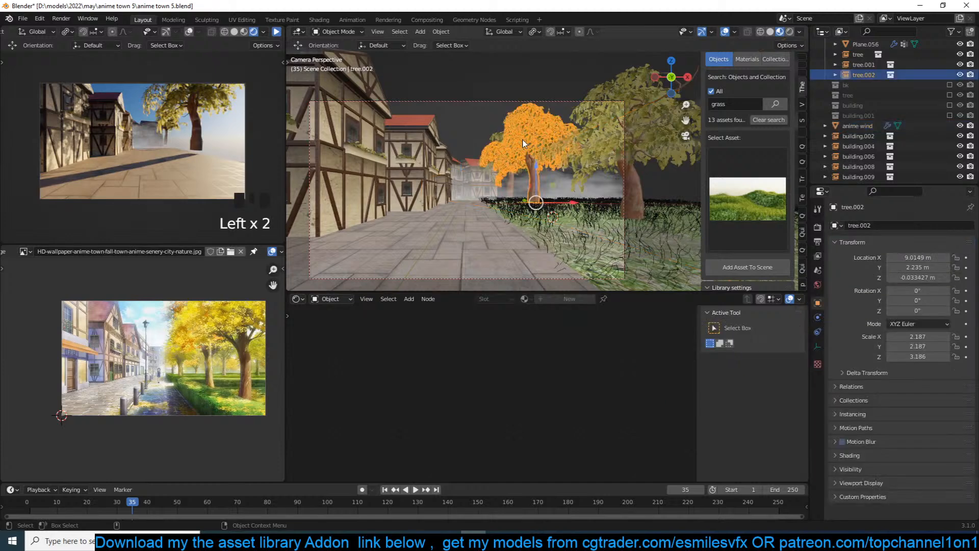
key(KP_7)
key(alt+d)
click(586, 102)
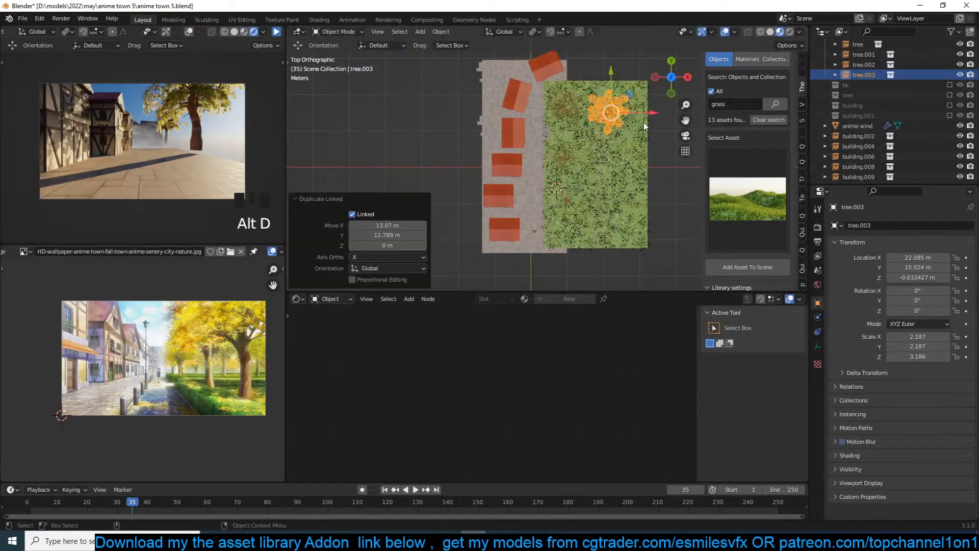
key(r)
click(645, 127)
Make a linked duplicate of the rotated tree beyond the grass field's far edge, offset about -2.81 m in X and 12.09 m in Y.
key(alt+d)
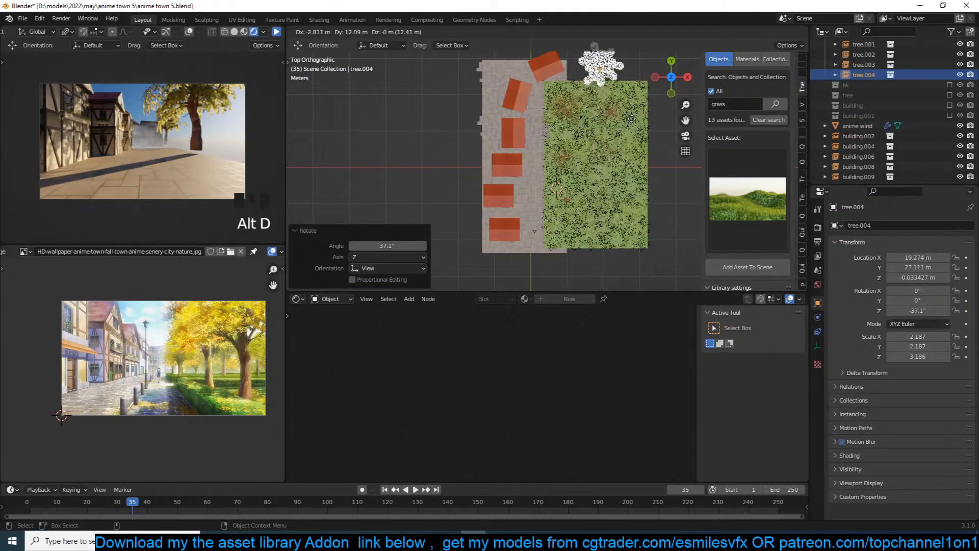
click(632, 122)
click(659, 157)
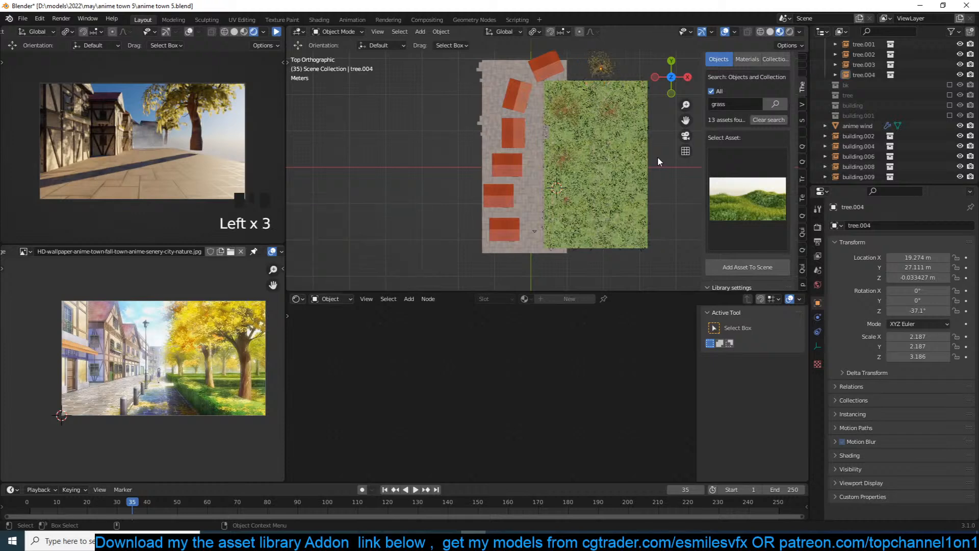
Save the file and, back in camera view, briefly run the rendered preview to update it with the new trees.
key(ctrl+s)
key(KP_0)
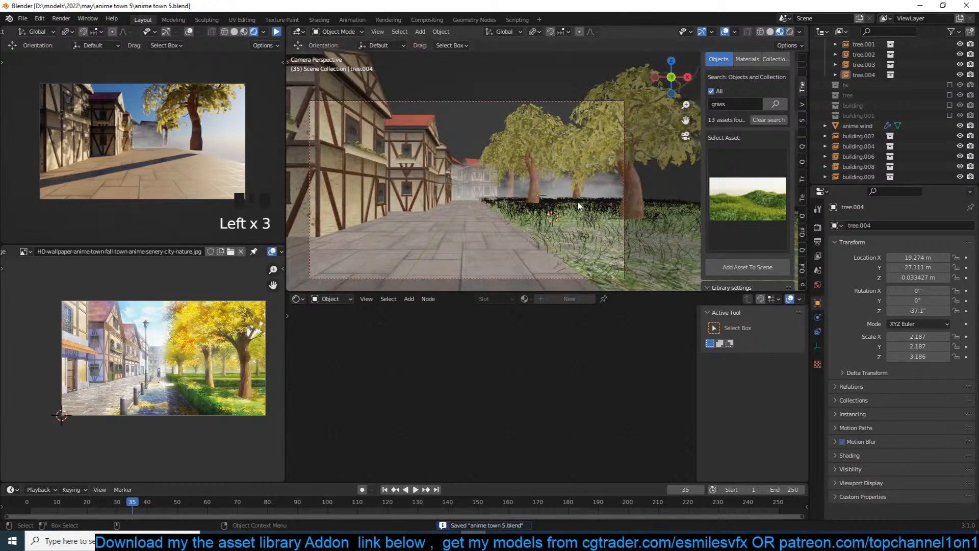
click(277, 32)
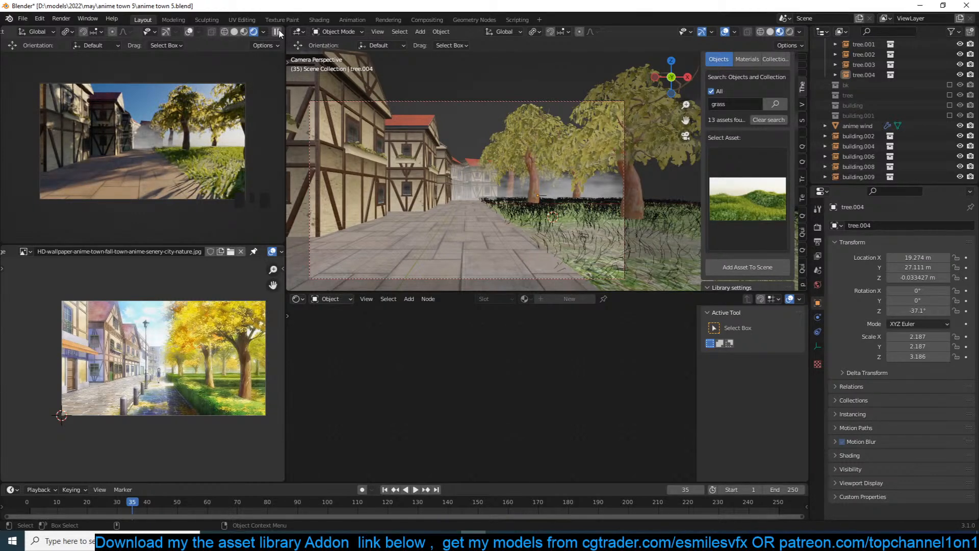
click(277, 32)
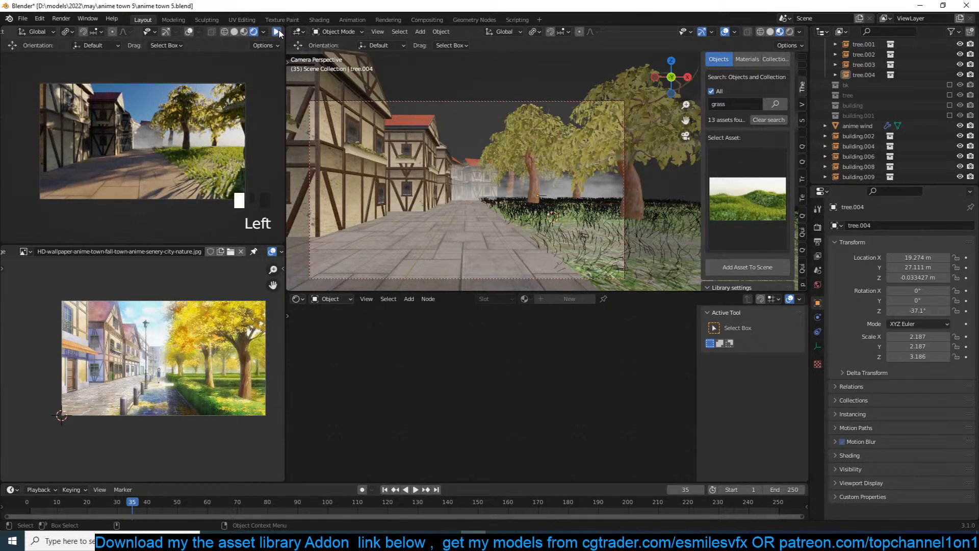
Move the anime wind plane about -1.44 m in X and scale it down by about 0.52 and again by about 0.835.
click(478, 194)
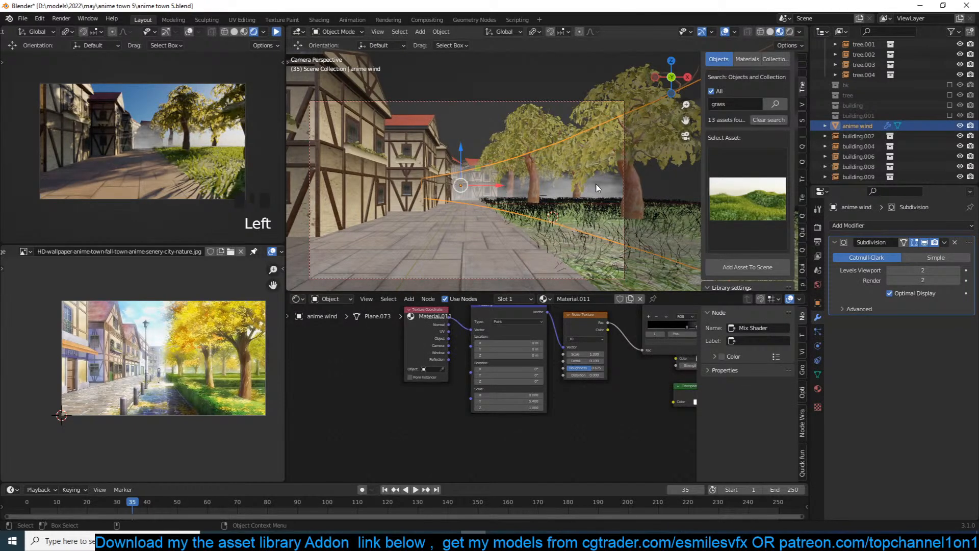
key(g)
click(652, 151)
key(s)
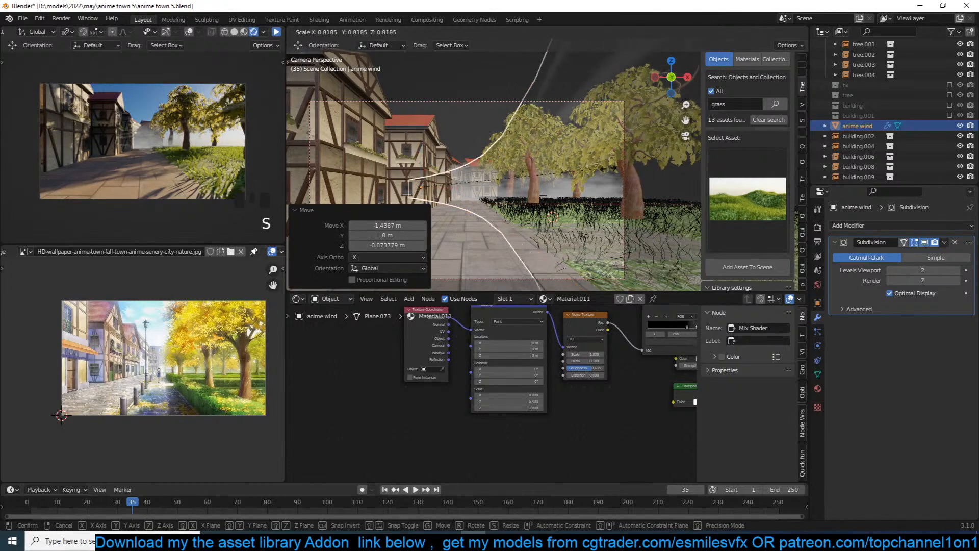
click(538, 176)
key(s)
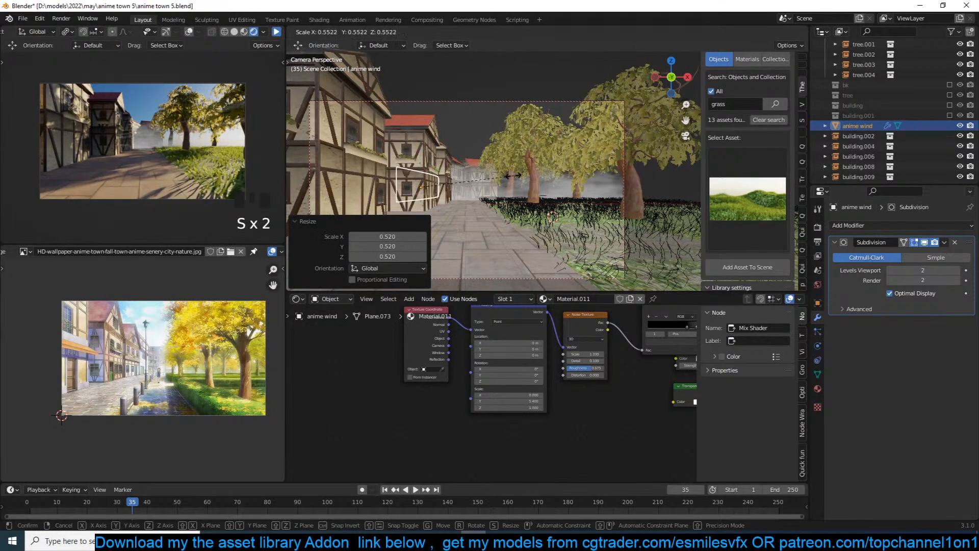
Move the wind plane about 1.77 m in X and 0.18 m in Z, and adjust its Z rotation and placement above the street.
key(g)
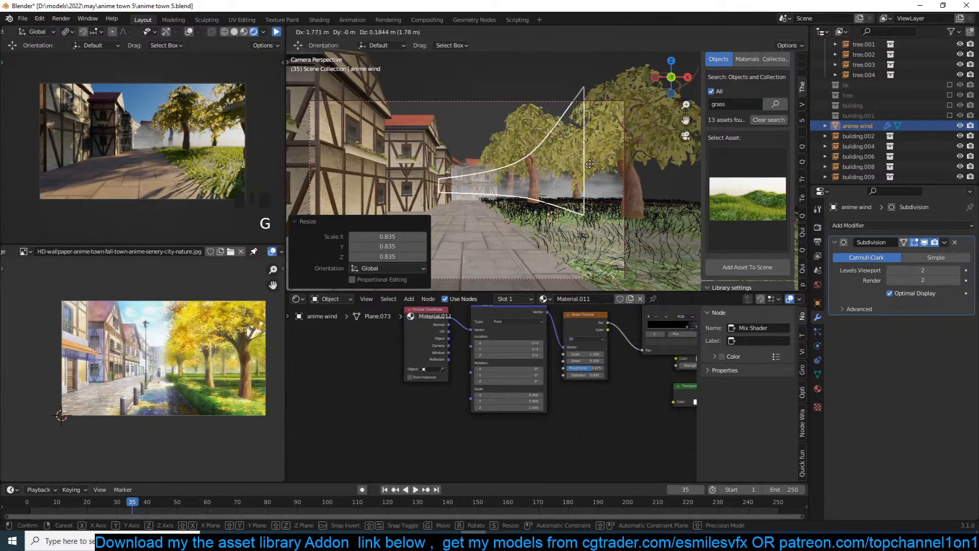
click(593, 163)
key(r)
key(z)
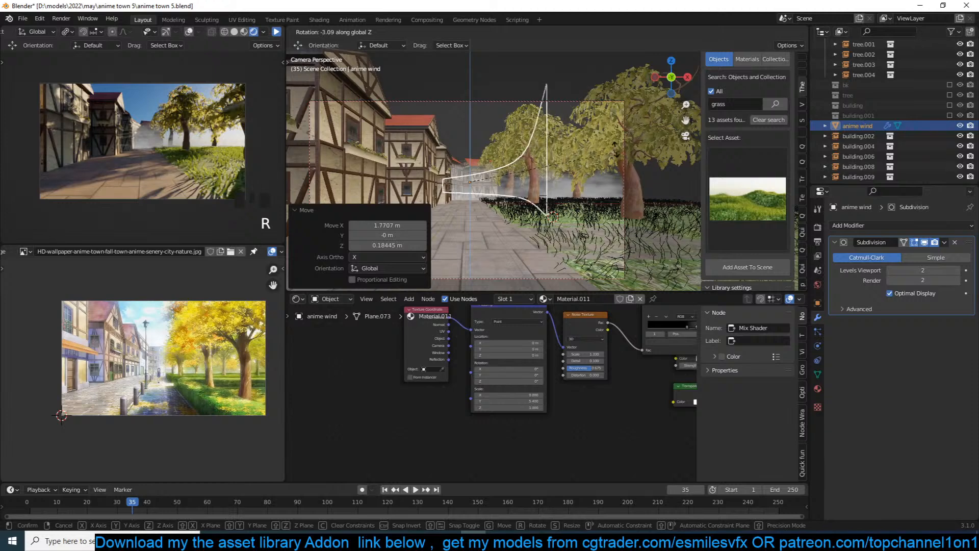
click(583, 144)
key(g)
click(552, 146)
key(alt+a)
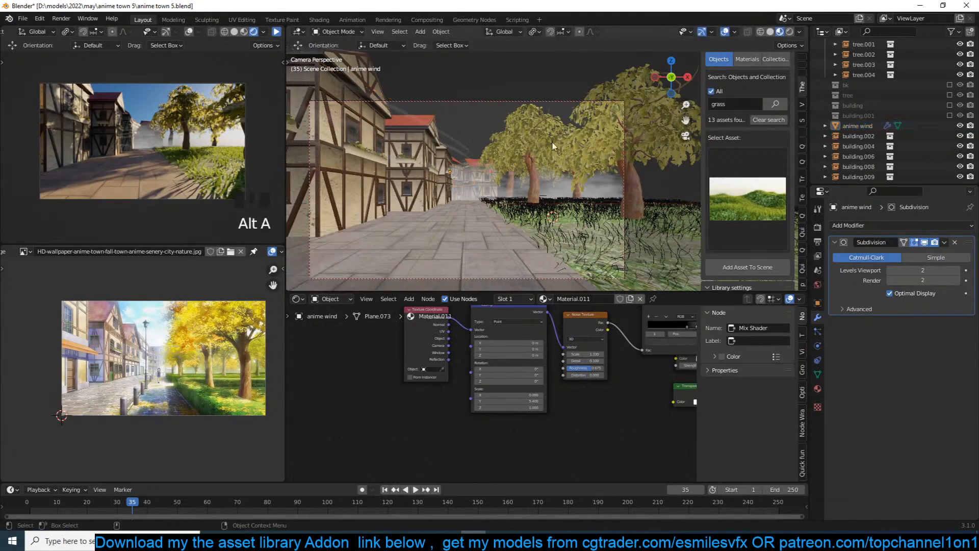
Rotate the mist fog volume diagonally across the street and grass in top view, and shift it about -0.56 m in X and 0.56 m in Y.
click(608, 190)
click(608, 190)
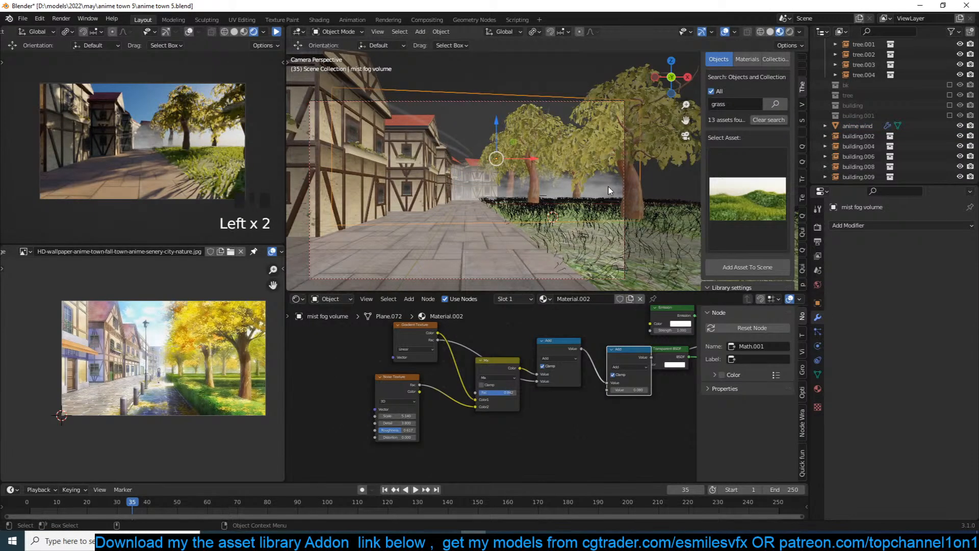
key(KP_7)
key(r)
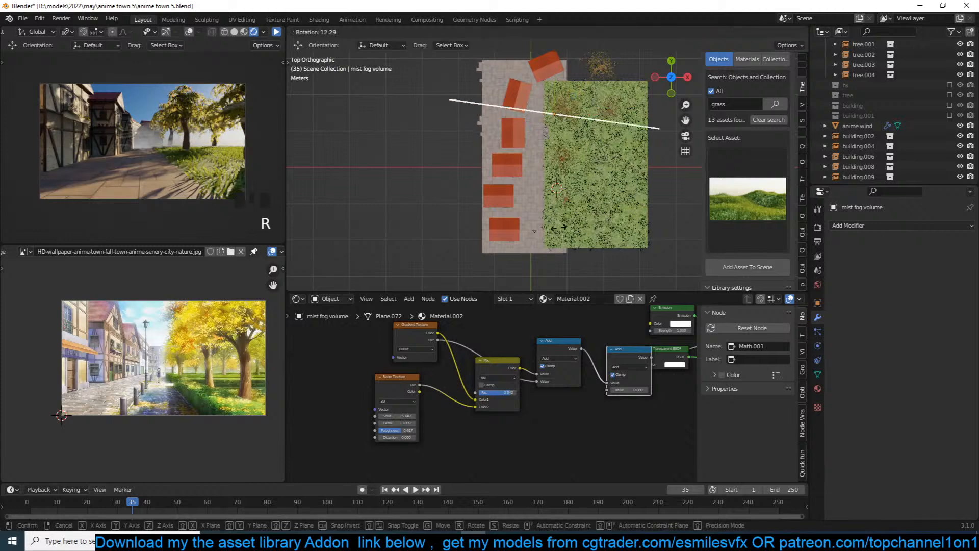
click(555, 217)
key(g)
click(546, 231)
key(g)
click(545, 231)
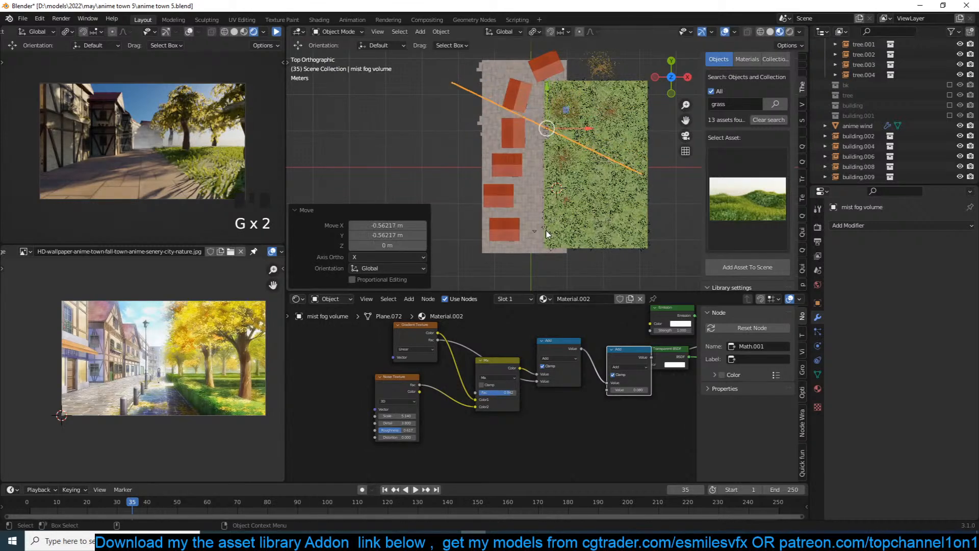
key(KP_0)
key(alt+a)
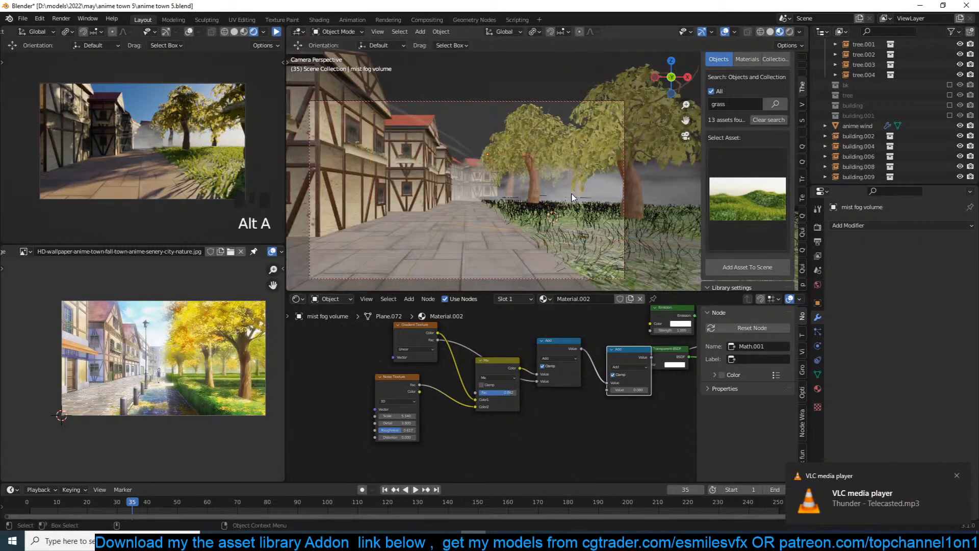
Set the value of the last Add node in the mist fog volume's material to 0.150.
click(479, 130)
middle_drag(597, 437, 401, 467)
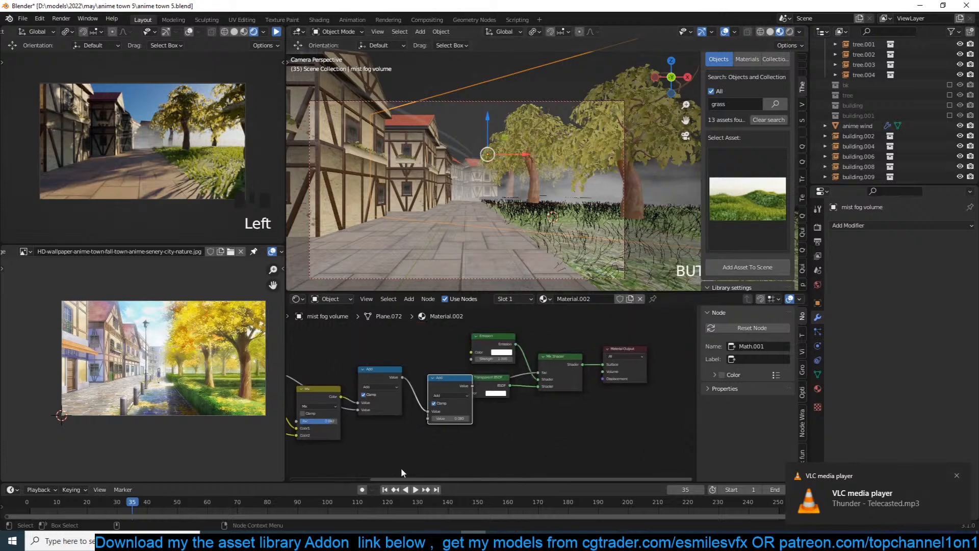
scroll(444, 425, up, 2)
drag(417, 371, 394, 342)
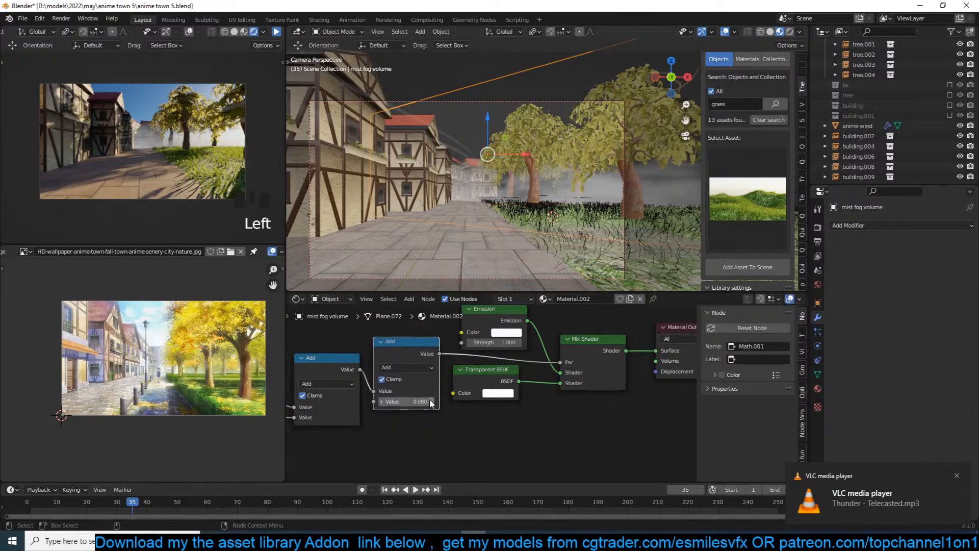
mouse_move(418, 400)
mouse_down()
mouse_move(402, 399)
mouse_move(421, 399)
mouse_up()
Save the file and briefly run the rendered preview to check the adjusted fog.
key(ctrl+s)
key(alt+a)
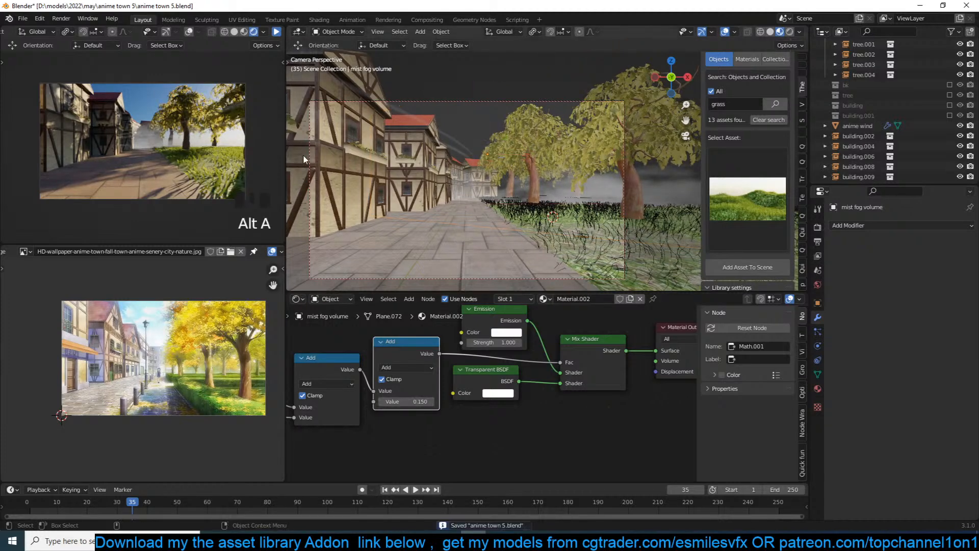
click(274, 35)
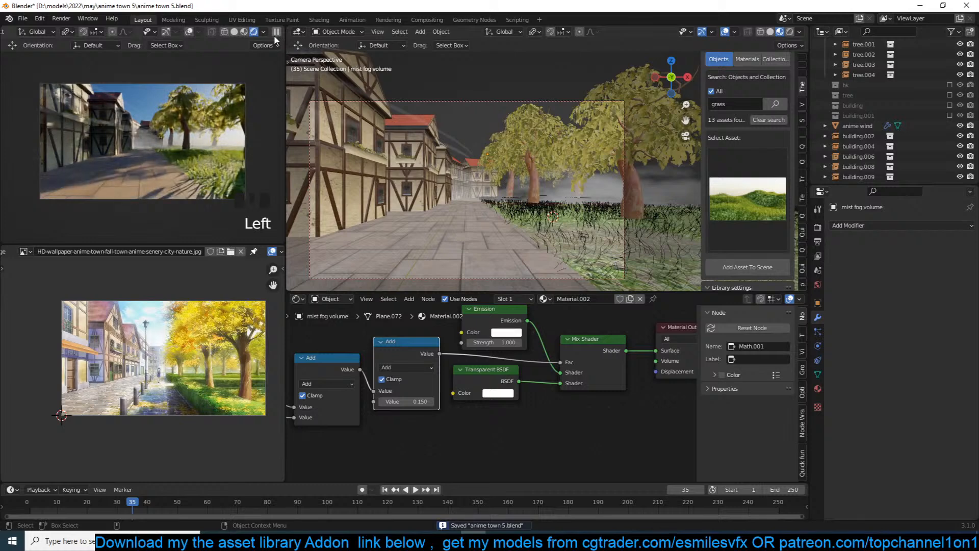
click(275, 33)
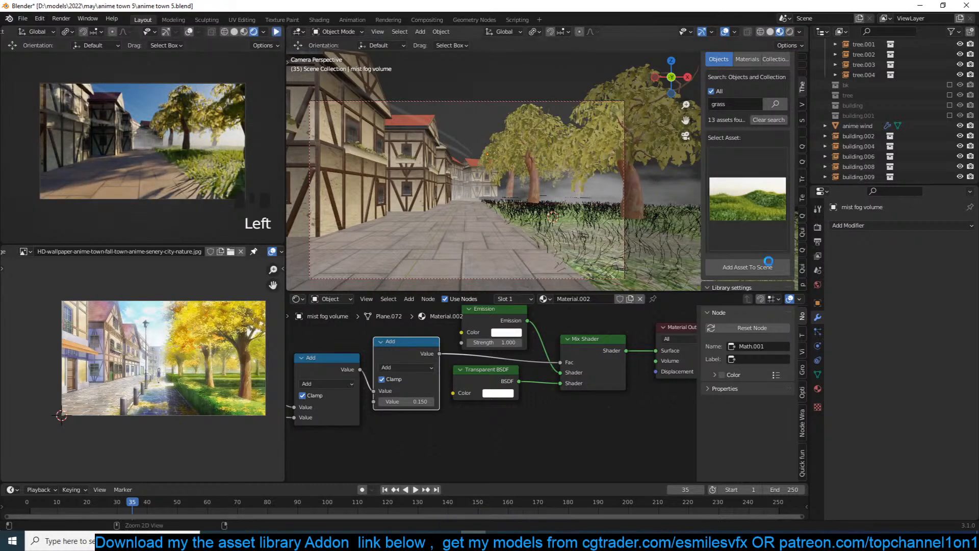
Set the world sky texture's Sun Elevation to 30°.
click(817, 284)
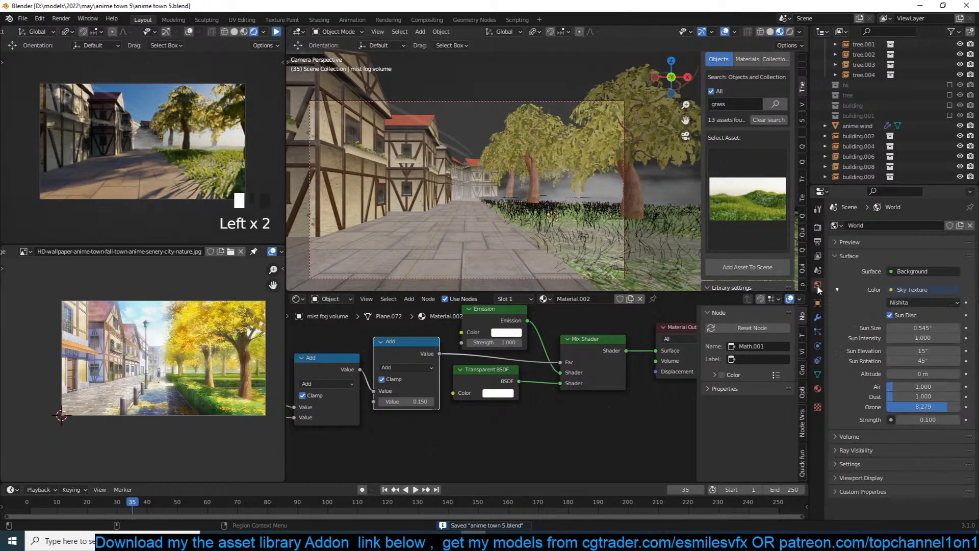
click(936, 352)
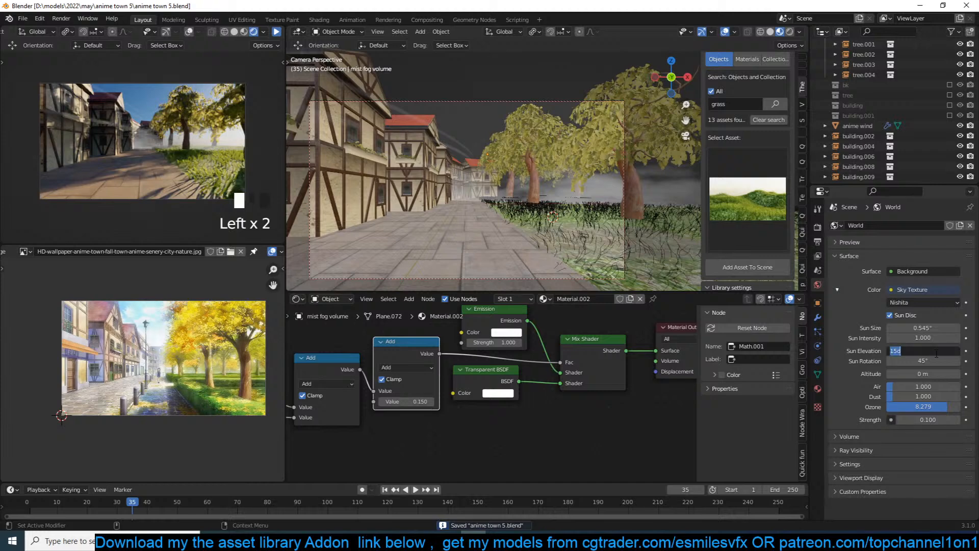
key(BackSpace)
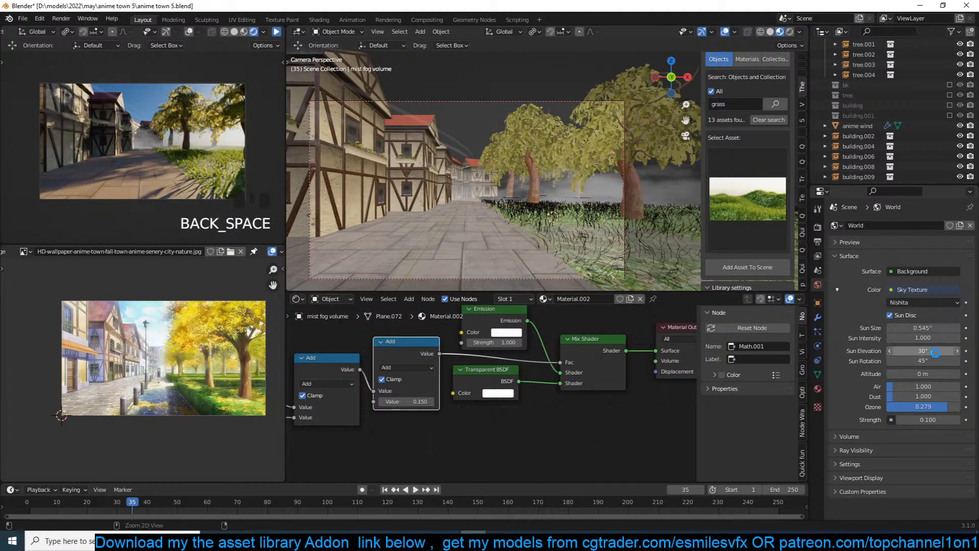
Save the file and refresh the rendered preview with the new sun elevation.
key(ctrl+s)
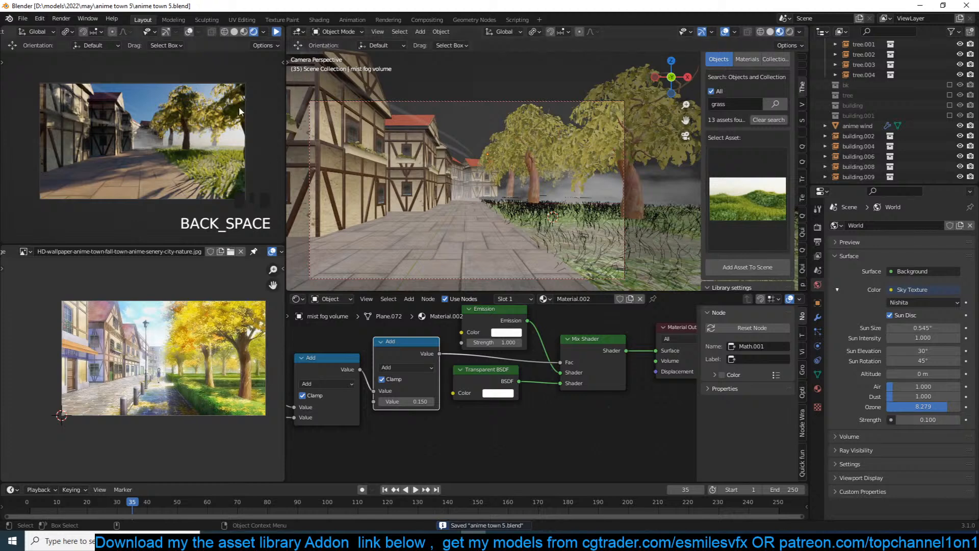
click(276, 33)
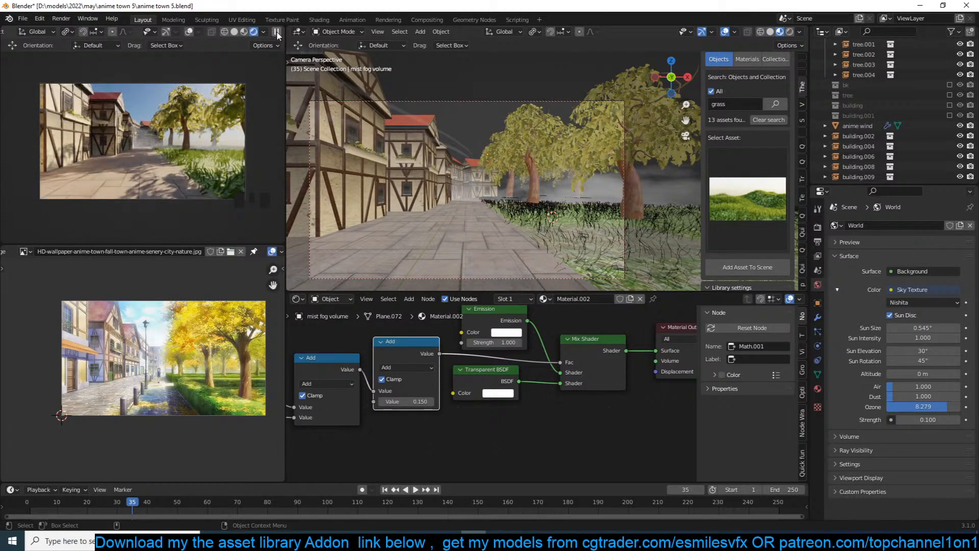
click(277, 33)
Select the grass plane and review the emission and children settings of its hair particle system.
click(561, 220)
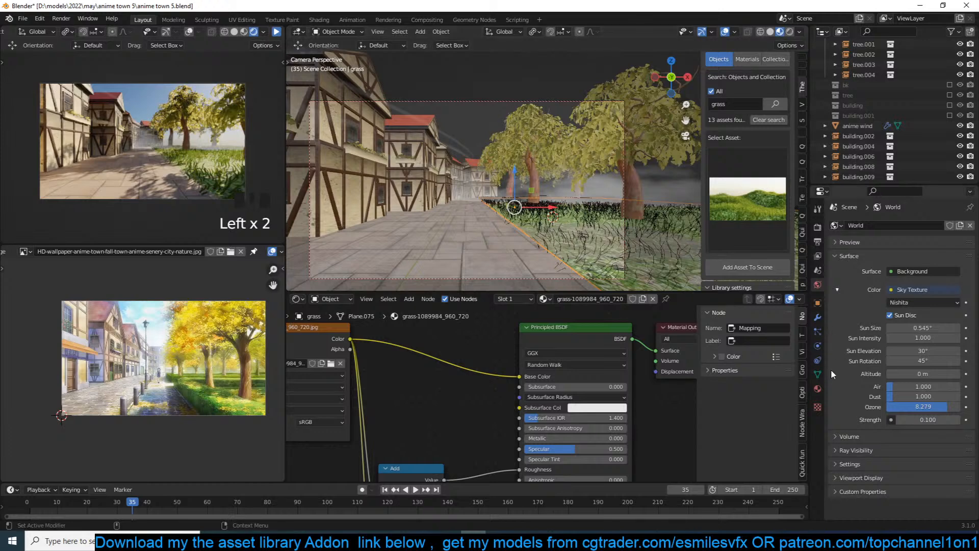
click(817, 331)
scroll(901, 463, down, 5)
scroll(897, 454, down, 5)
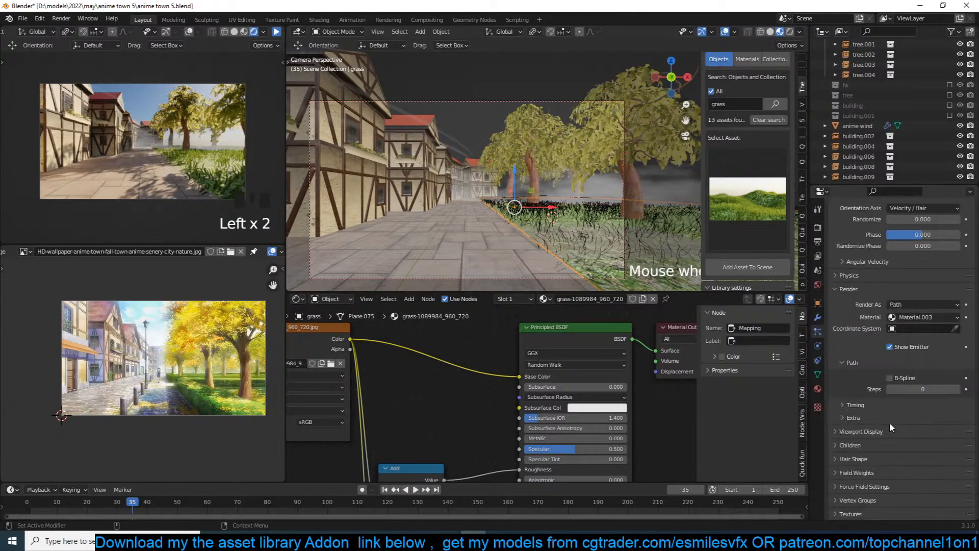
click(861, 445)
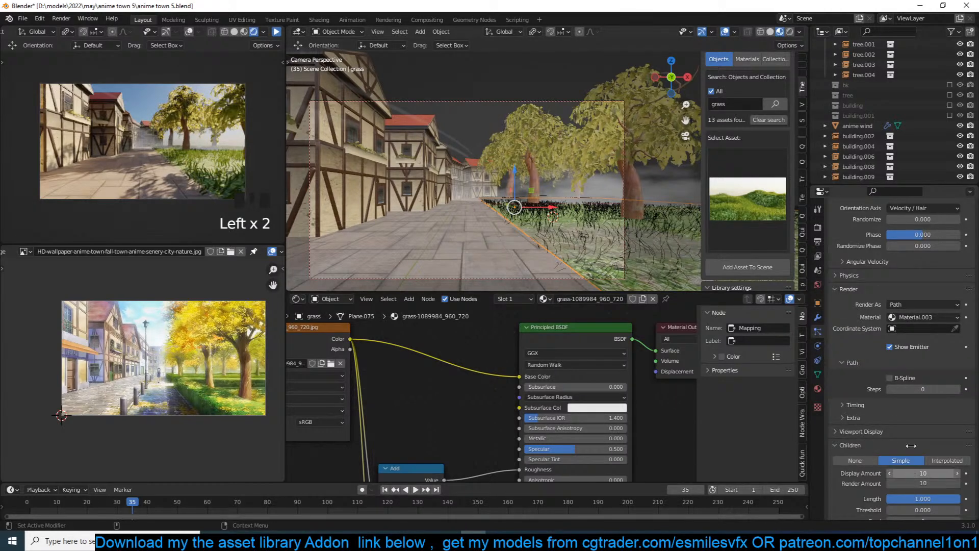
scroll(907, 387, up, 2)
scroll(910, 306, up, 8)
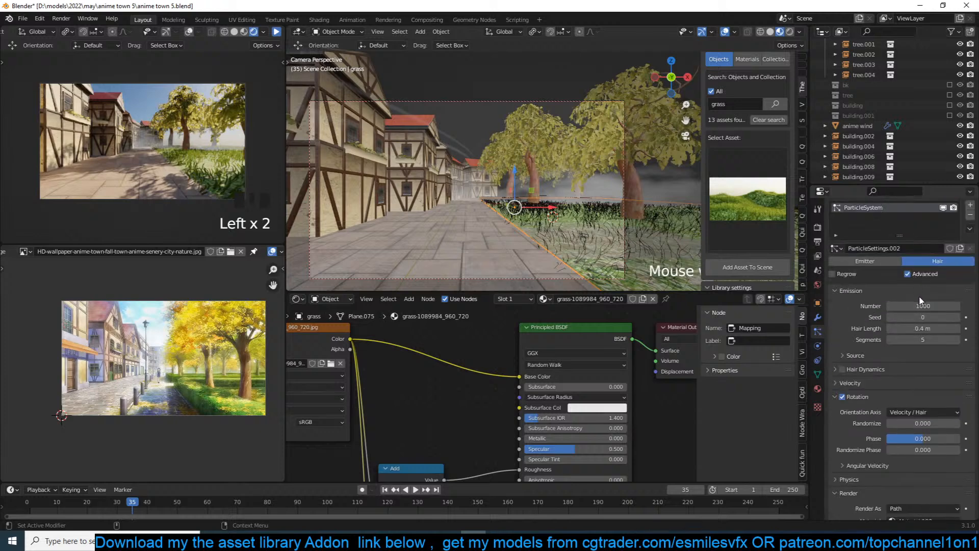
Subdivide the whole grass plane mesh with one cut in Edit Mode.
key(Tab)
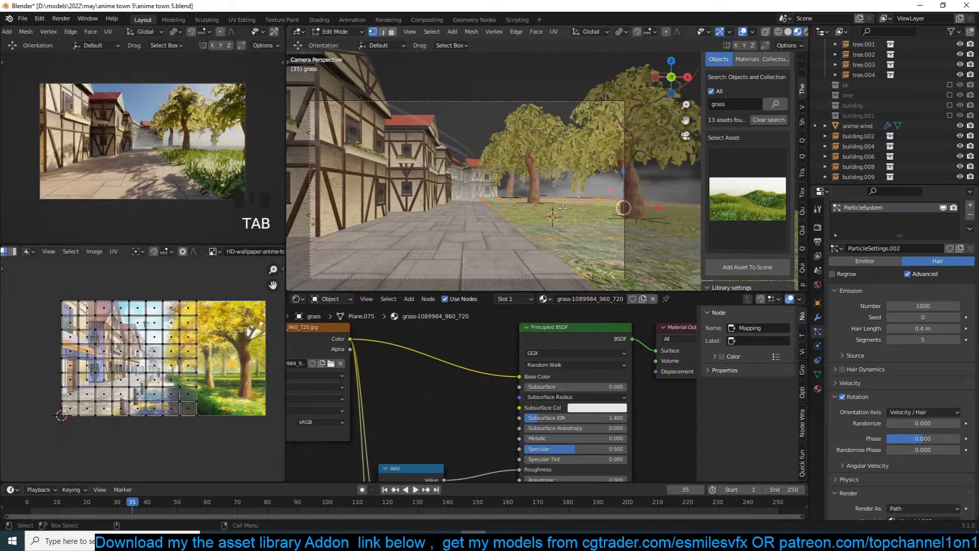
right_click(572, 204)
click(571, 203)
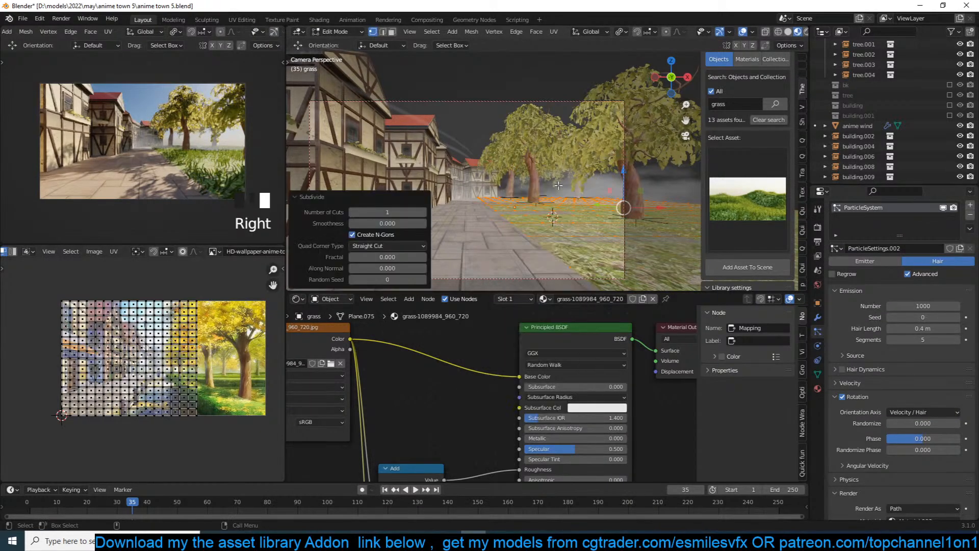
Clear the mesh selection and box-select the part of the grass plane inside the camera frame in wireframe shading.
key(alt+a)
drag(429, 127, 627, 307)
drag(468, 147, 659, 301)
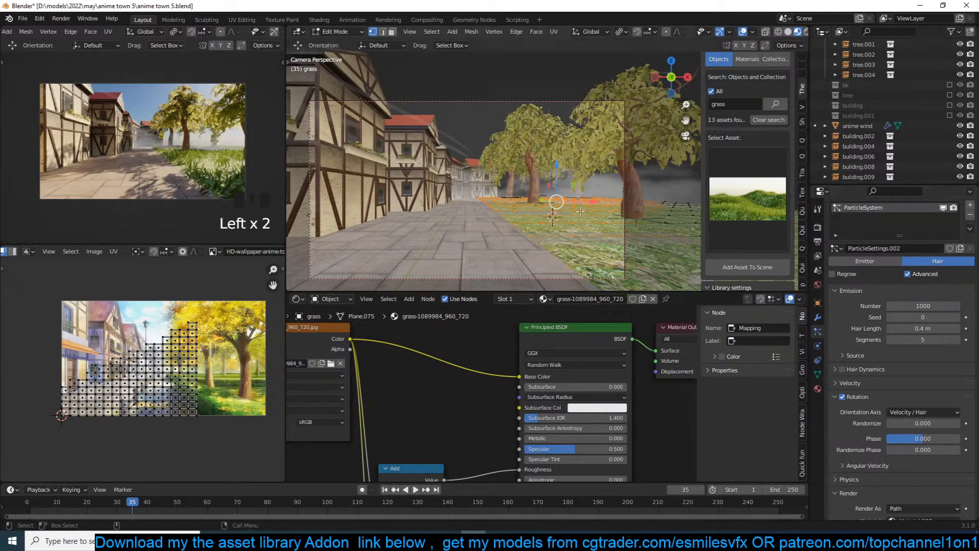
key(z)
drag(411, 141, 659, 308)
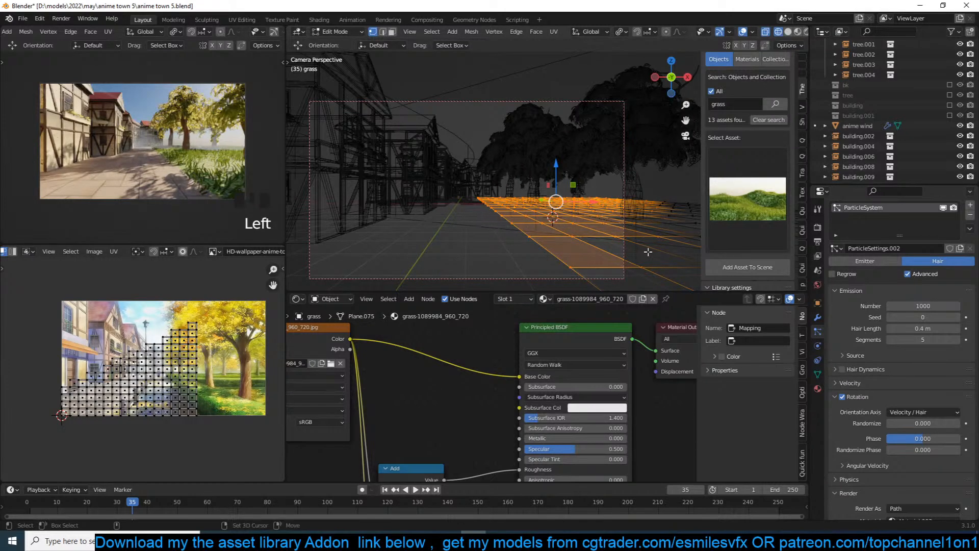
Extend the grass plane selection with neighbouring faces just outside the camera frame, using face select mode.
shift+middle_drag(649, 249, 607, 243)
shift+click(654, 230)
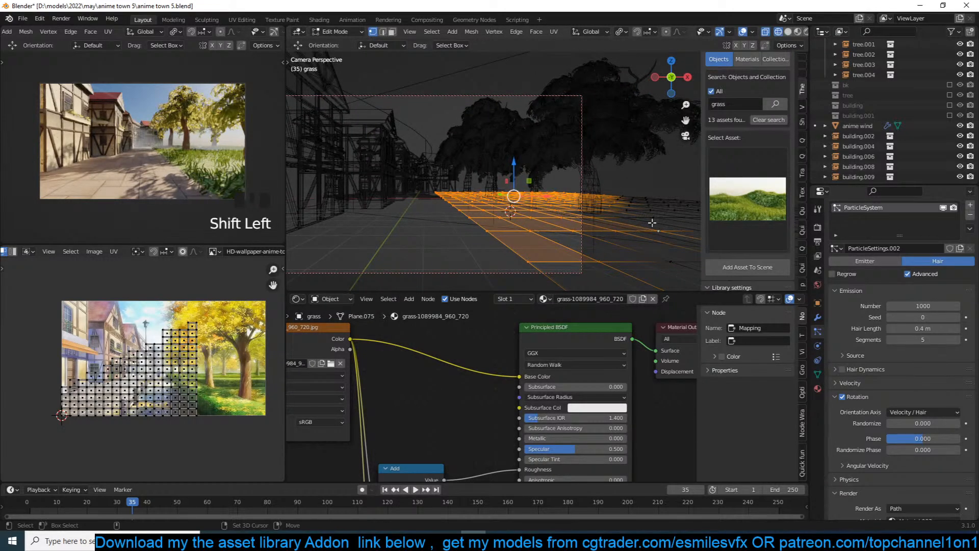
shift+click(653, 218)
shift+click(626, 209)
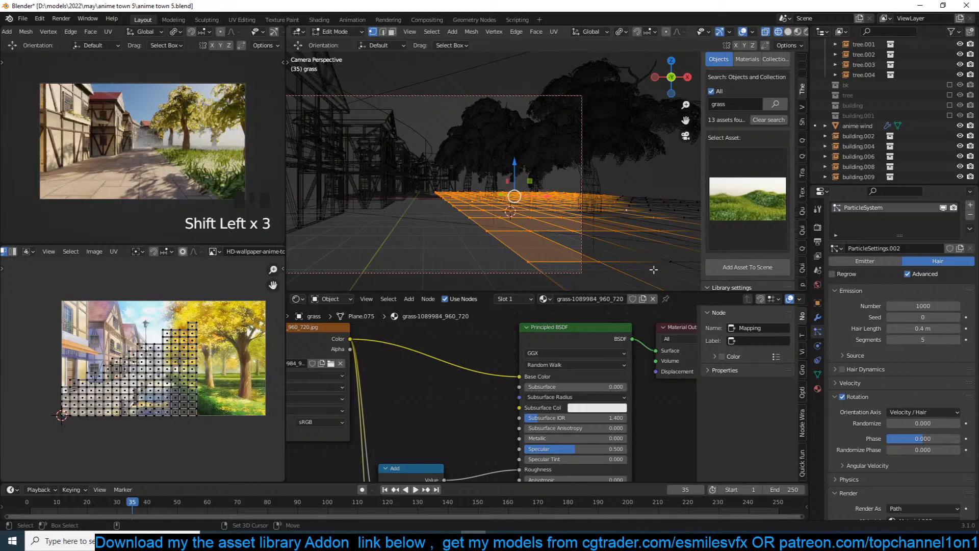
shift+click(653, 269)
scroll(629, 255, down, 2)
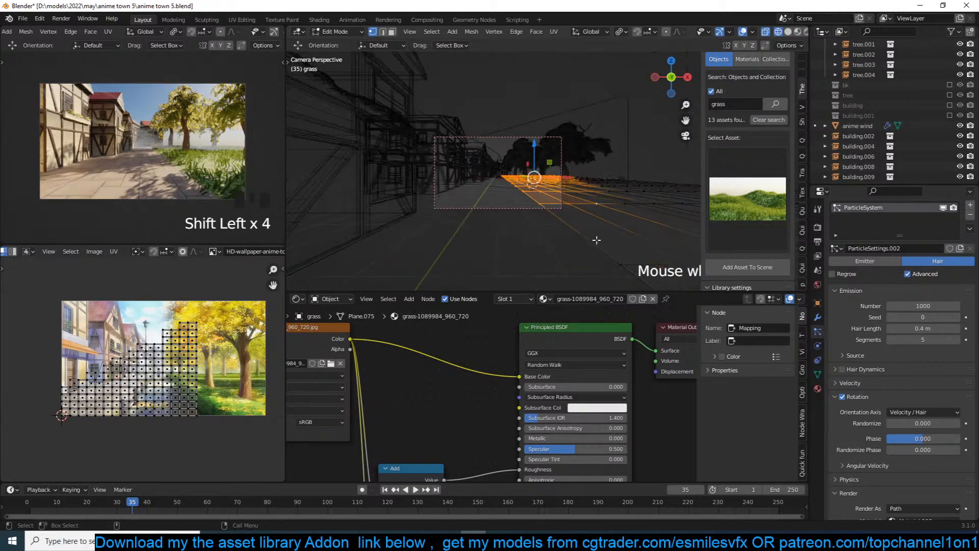
key(3)
shift+click(592, 225)
scroll(592, 219, up, 5)
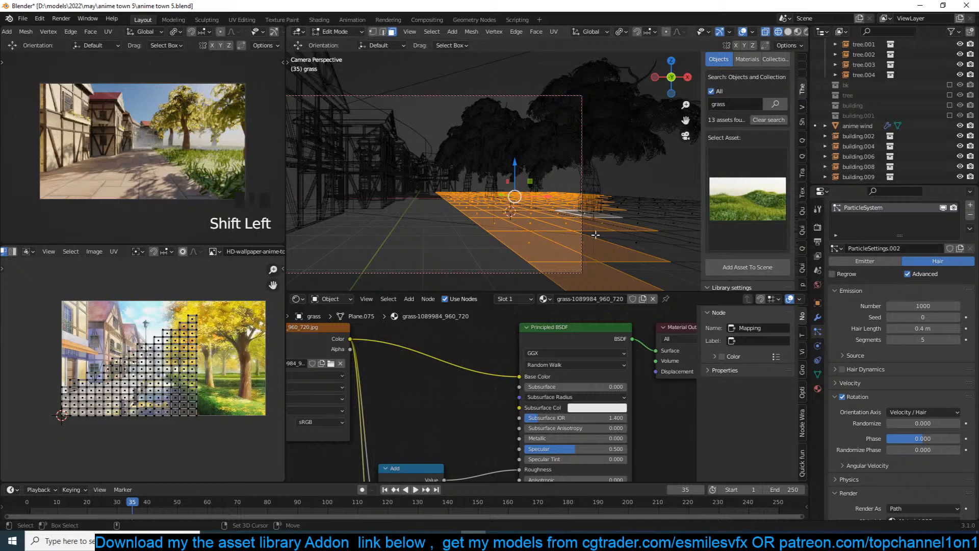
shift+click(616, 237)
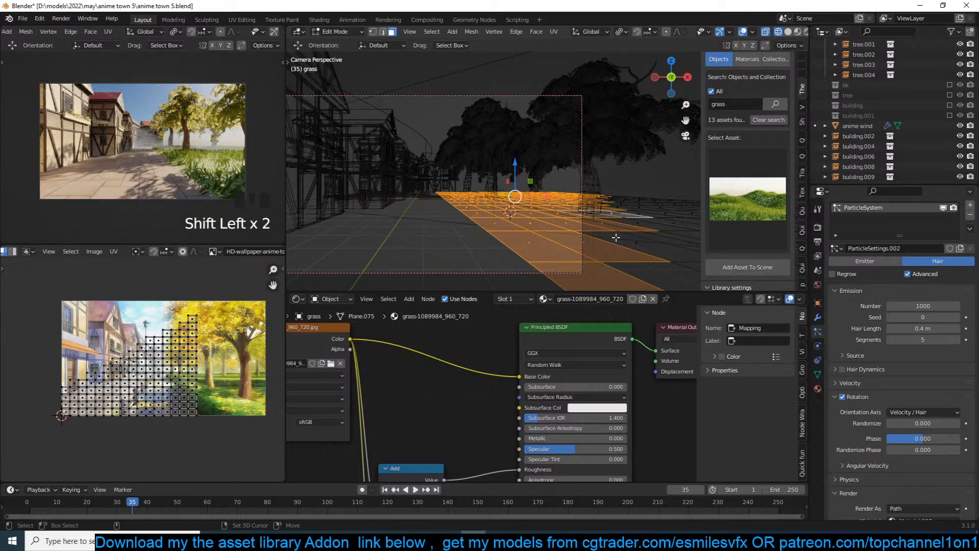
Assign the selected grass faces to a new vertex group with weight 1.000 and return to Object Mode.
click(817, 373)
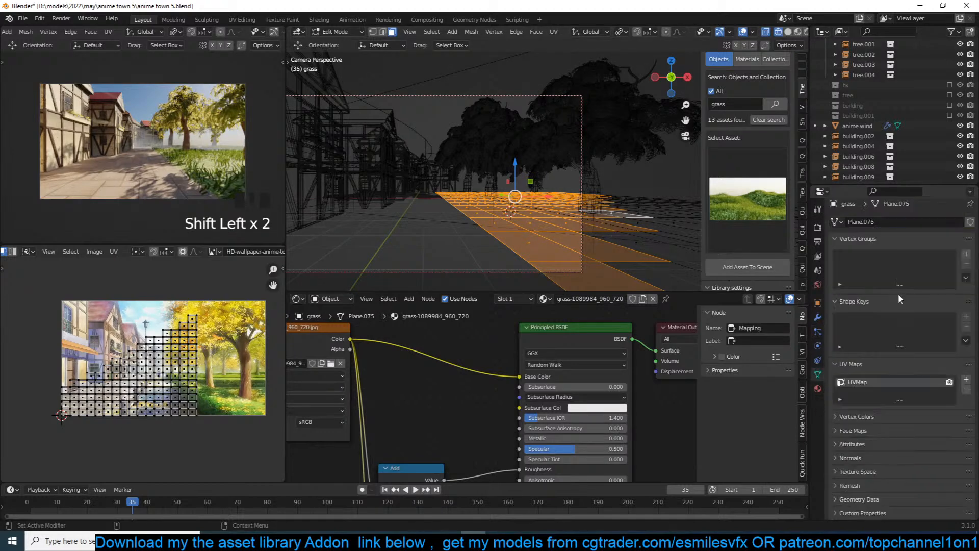
click(965, 254)
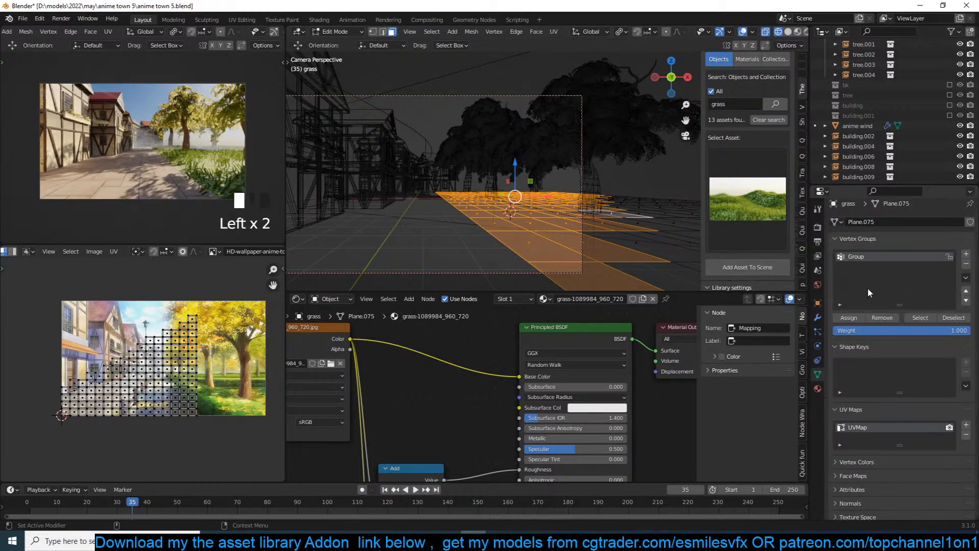
click(849, 320)
key(Tab)
Switch the camera viewport to solid shading and save the file.
key(z)
click(551, 213)
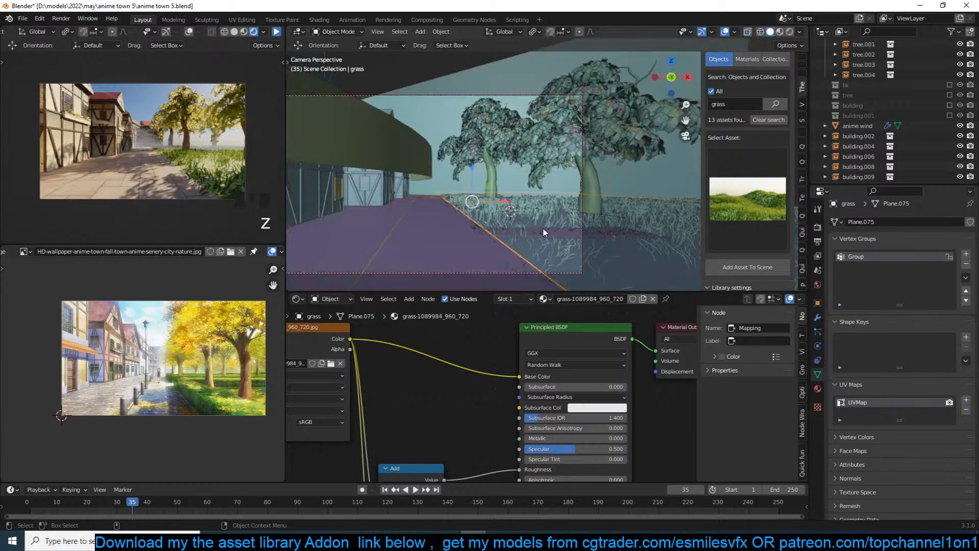
scroll(506, 234, up, 2)
key(ctrl+s)
Set the grass particle system's Density vertex group to Group.
click(818, 329)
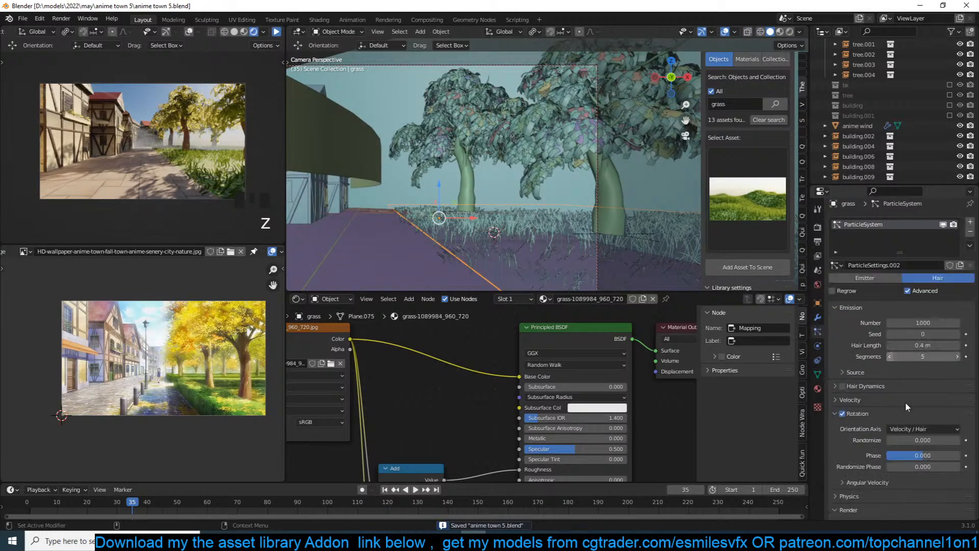
scroll(905, 434, down, 8)
scroll(875, 439, down, 5)
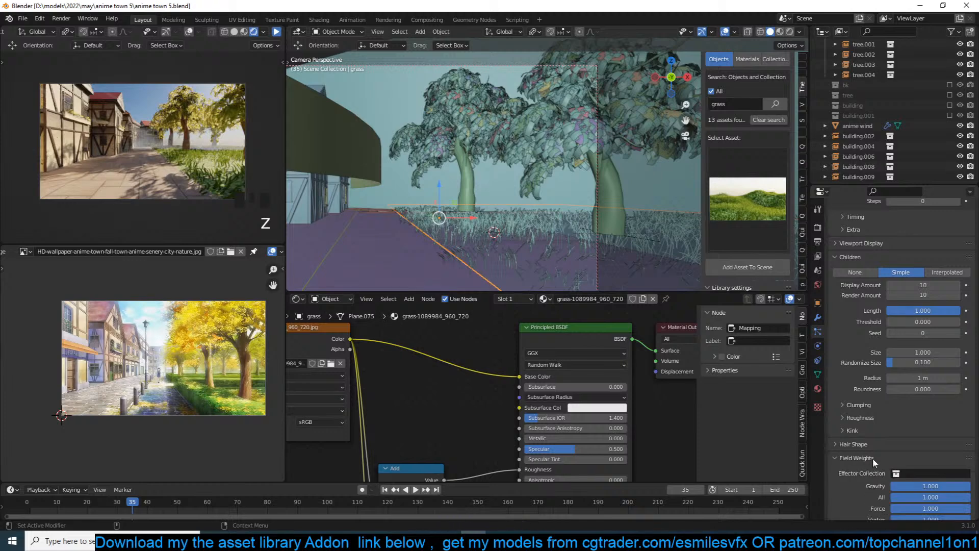
click(863, 486)
click(899, 498)
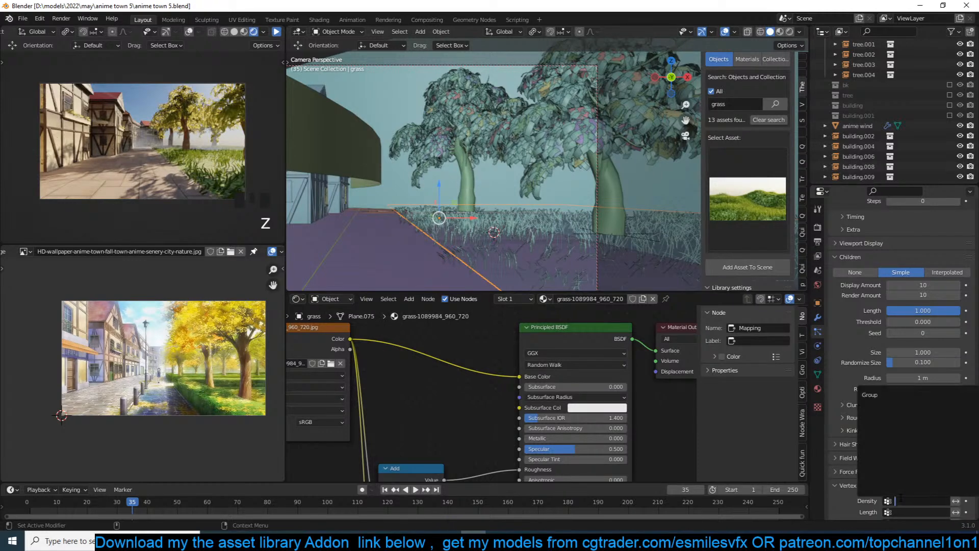
click(886, 393)
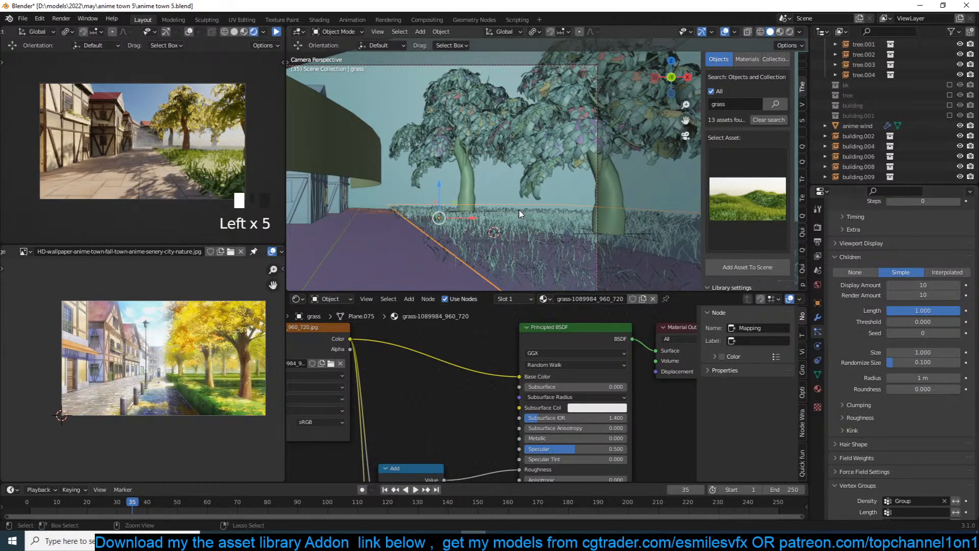
Save the file and briefly run the rendered preview to check the grass limited to the camera area.
key(ctrl+s)
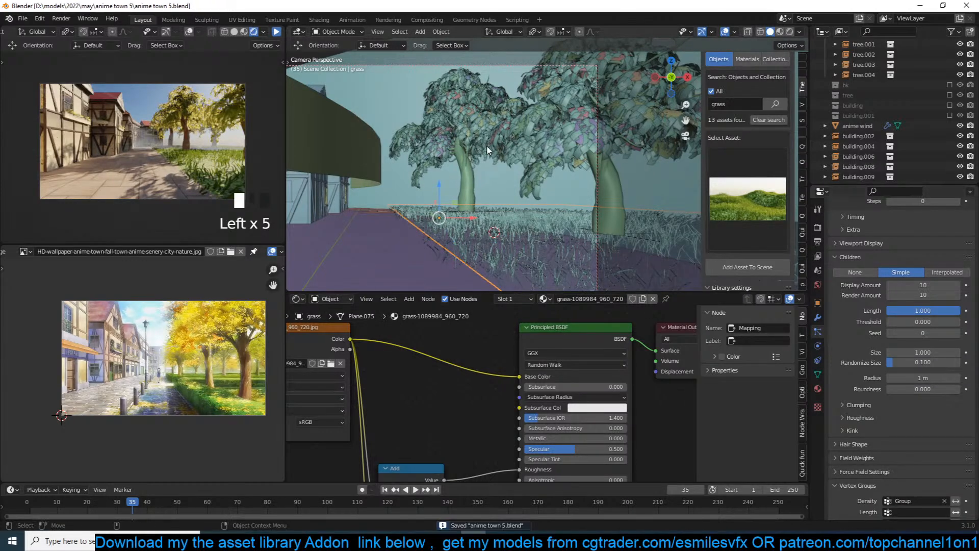
click(276, 33)
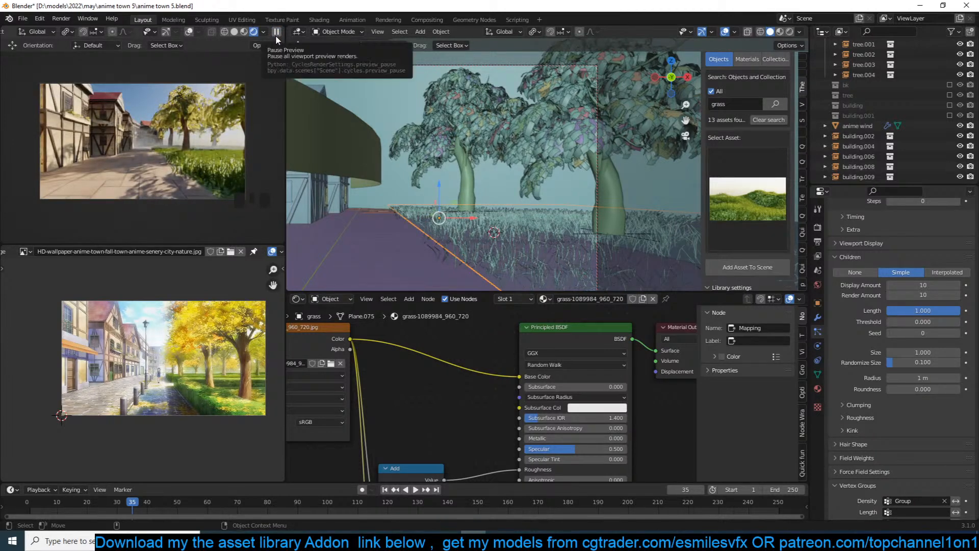
click(276, 32)
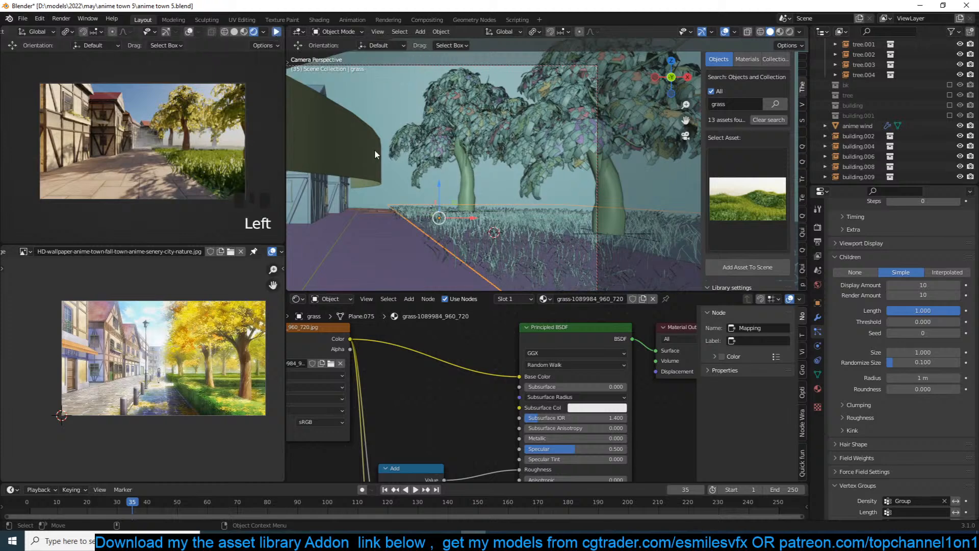
Set both the Display Amount and Render Amount of the grass particle system's simple children to 50.
click(499, 228)
click(529, 209)
scroll(944, 418, down, 5)
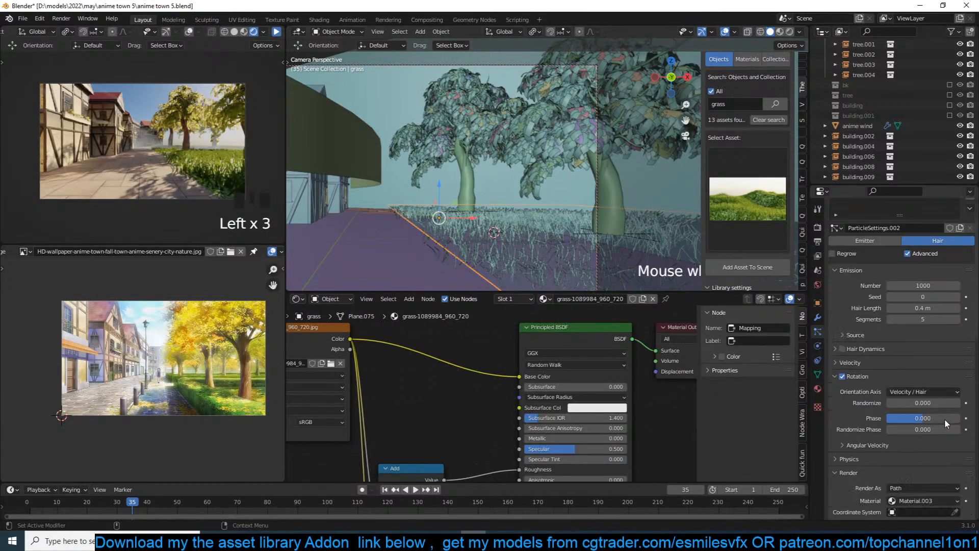
scroll(895, 444, down, 6)
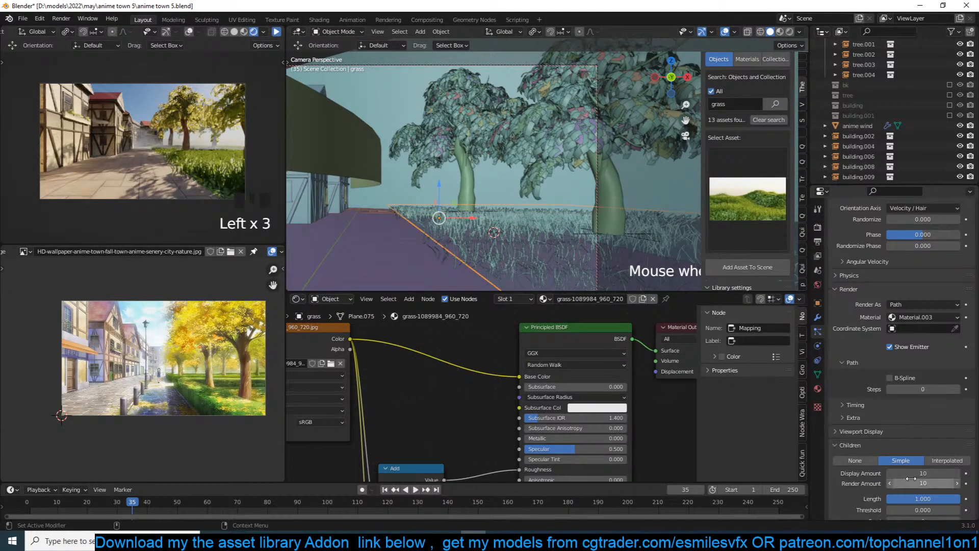
scroll(920, 477, down, 4)
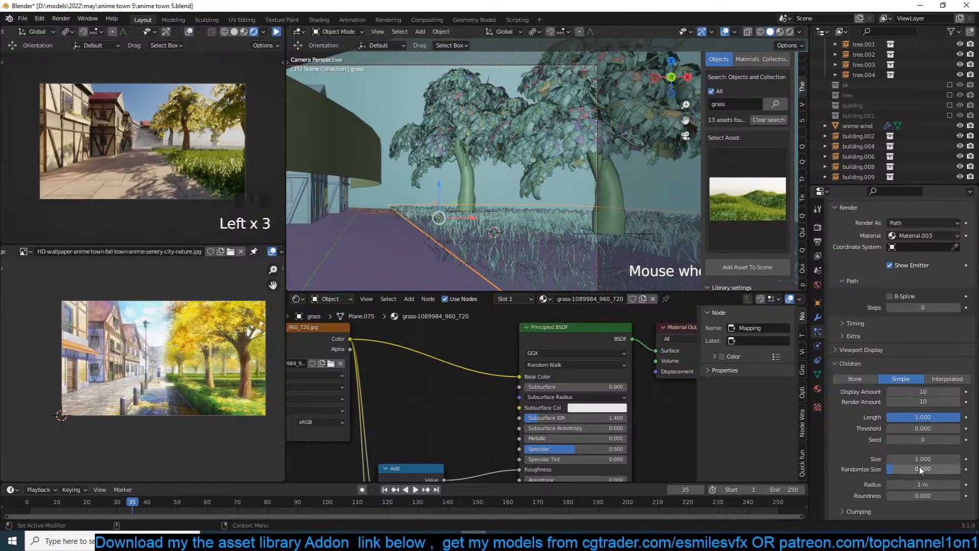
click(930, 391)
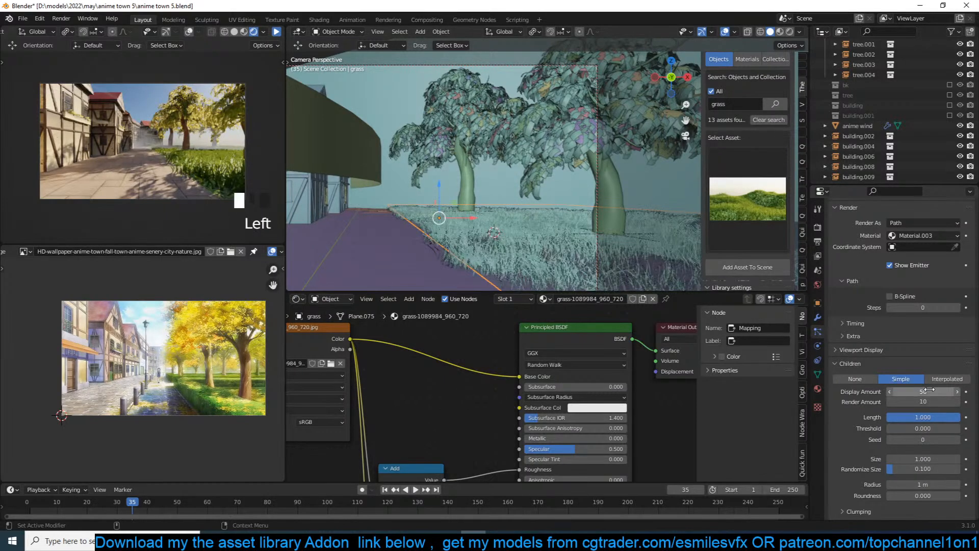
click(931, 400)
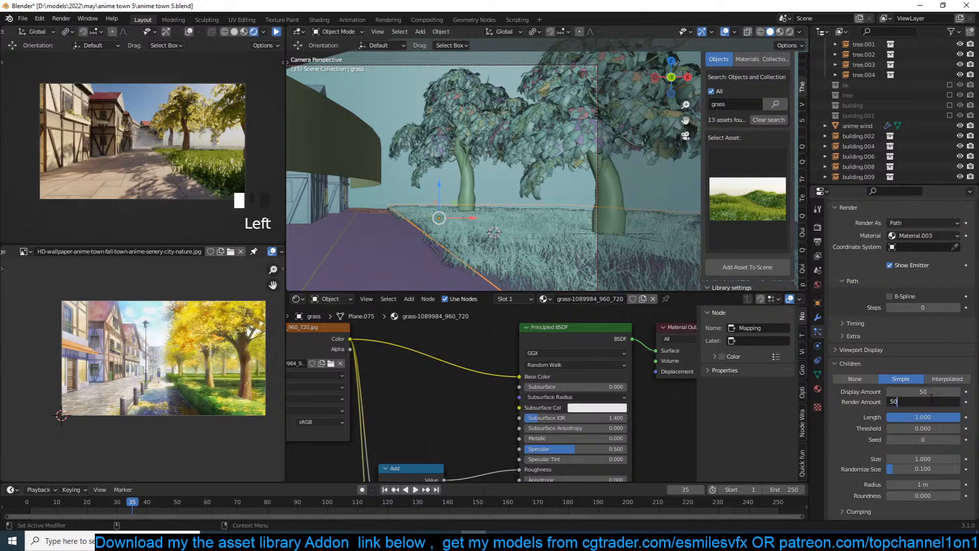
text(50)
key(Return)
click(538, 215)
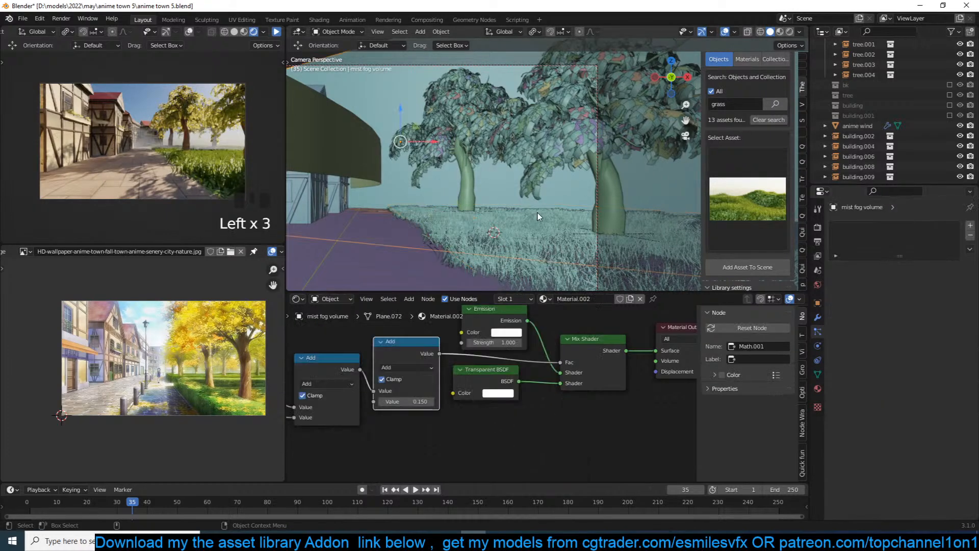
Save the file, deselect everything and briefly run the rendered preview to check the denser grass.
key(ctrl+s)
key(alt+a)
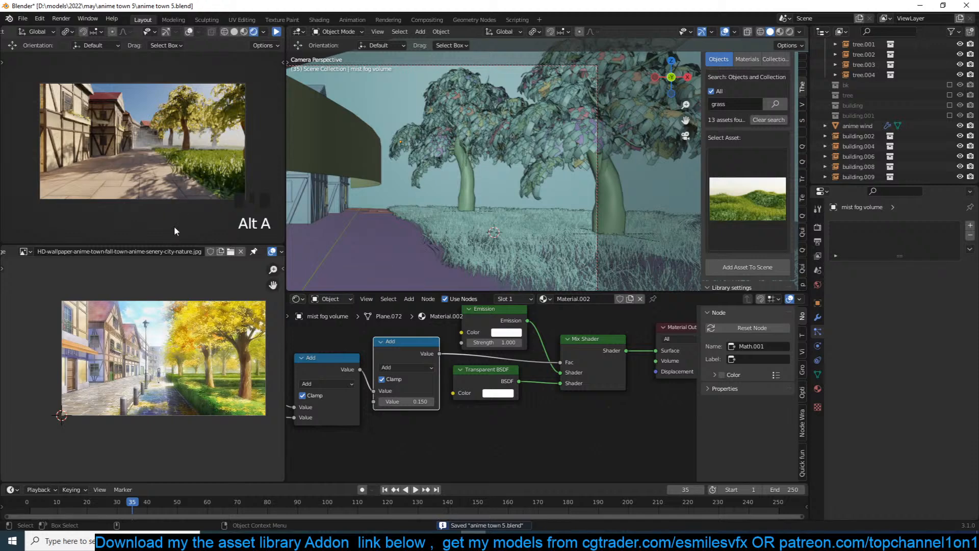
click(280, 32)
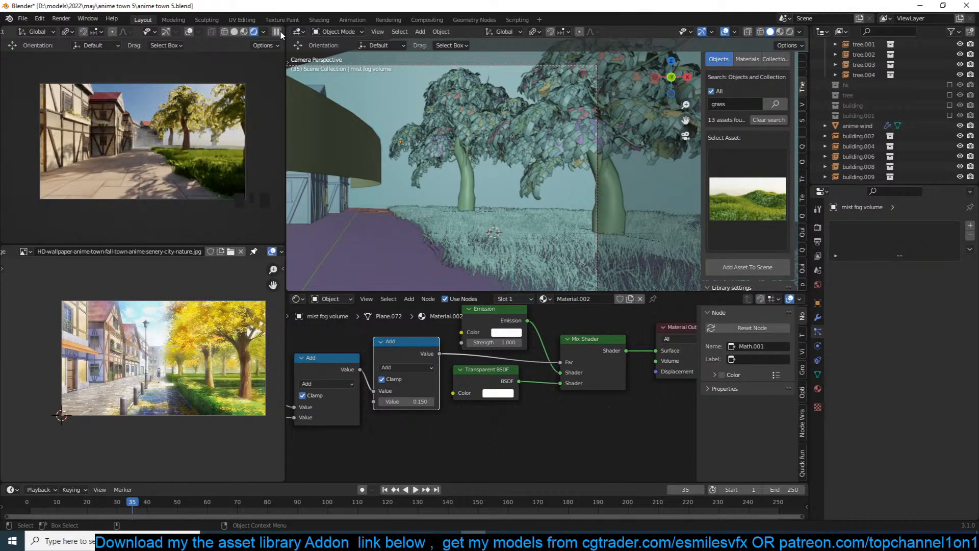
click(278, 31)
Set the X, Y and Z scale of the Mapping node in the street's marble tile material to 10.
click(396, 234)
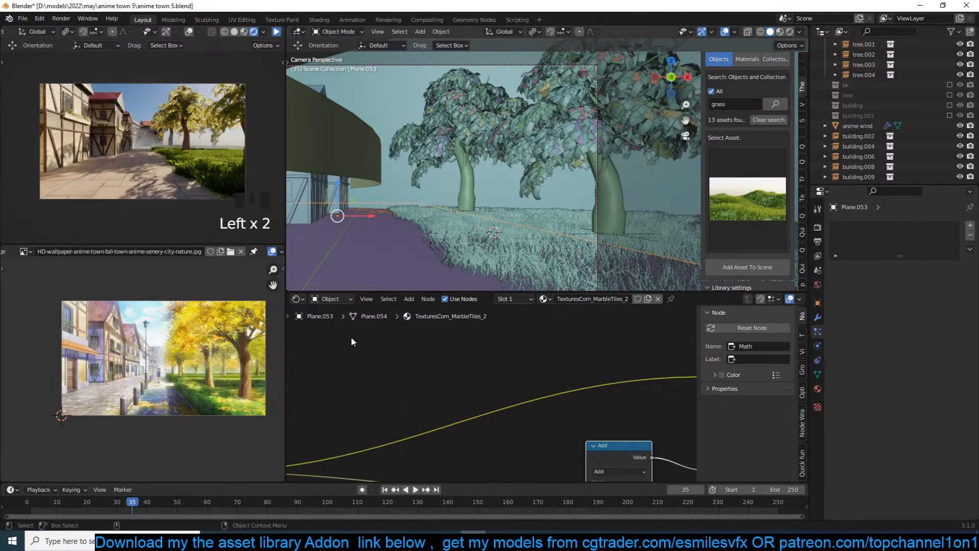
scroll(429, 415, down, 2)
middle_drag(429, 414, 696, 285)
scroll(488, 347, up, 2)
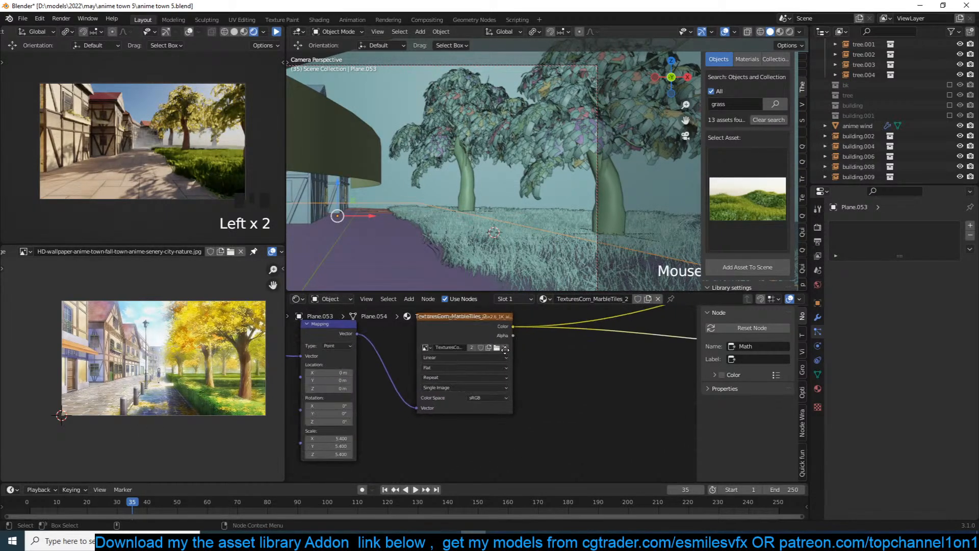
middle_drag(504, 349, 583, 329)
drag(408, 418, 418, 434)
text(1)
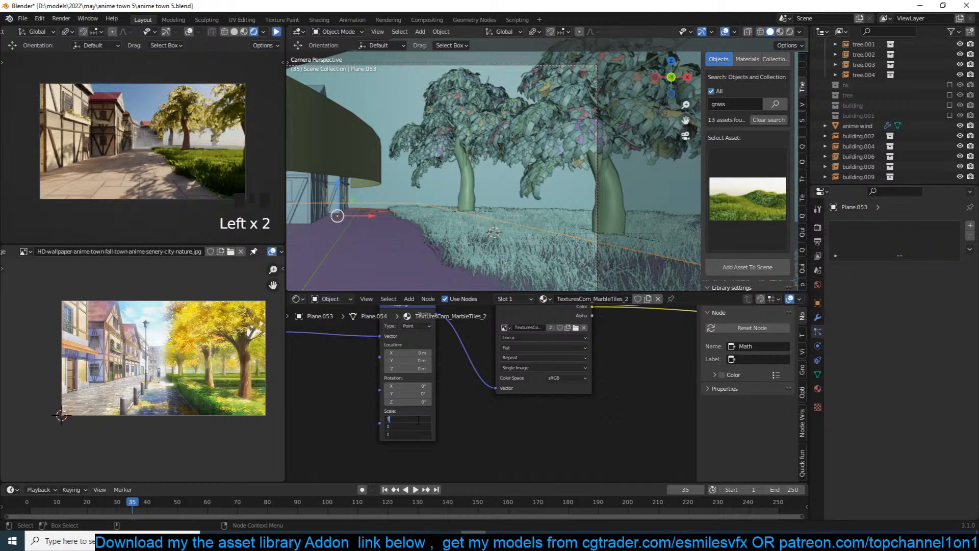
text(0)
key(Return)
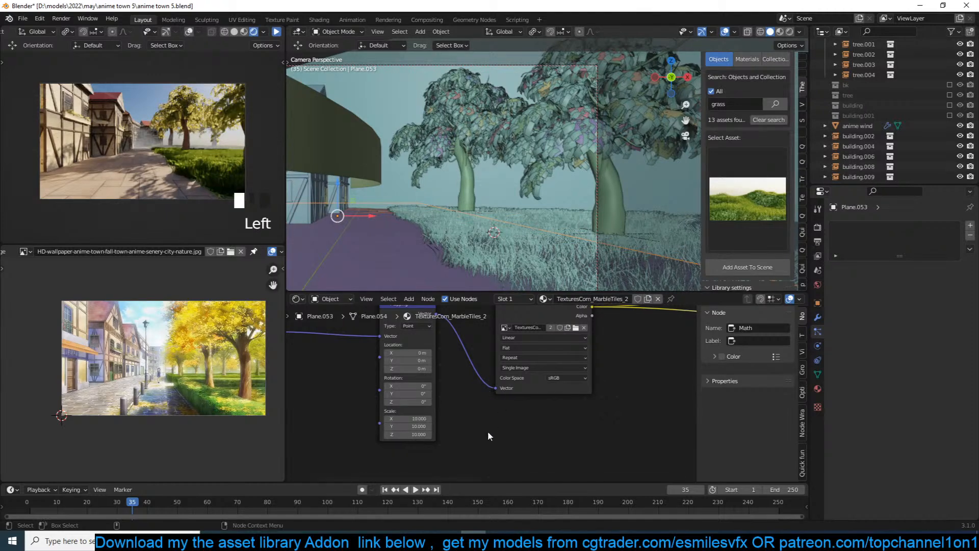
Save the file, briefly run the rendered preview to check the finer paving, then save again with everything deselected.
key(ctrl+s)
click(276, 32)
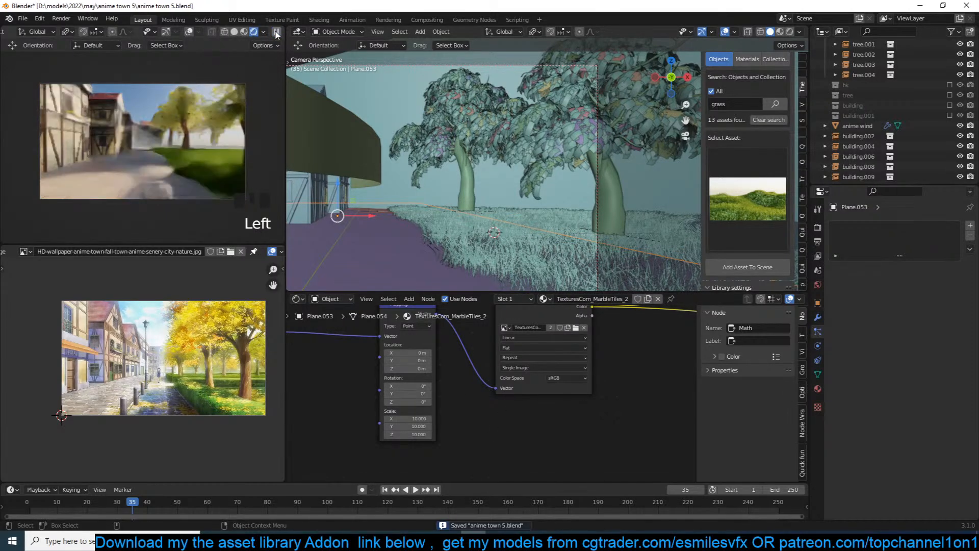
click(275, 32)
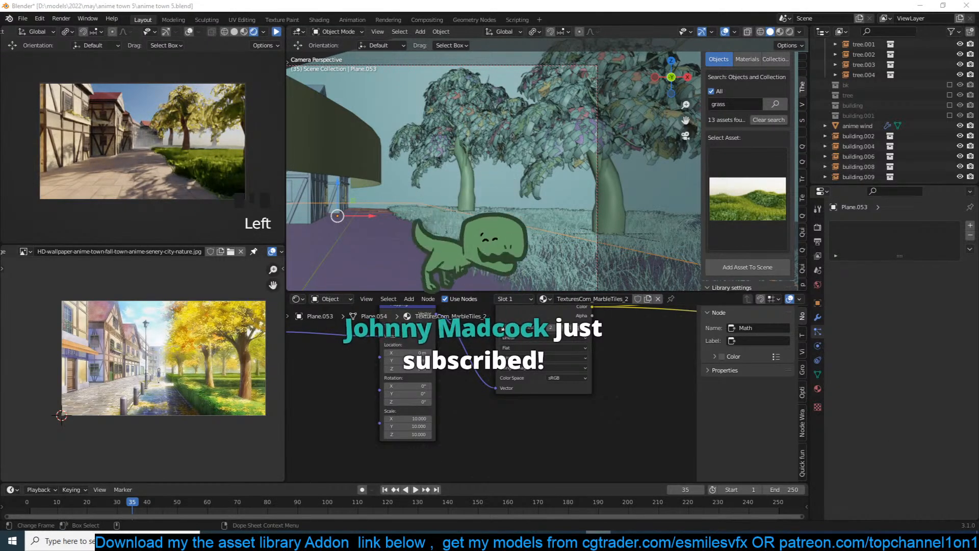
click(396, 219)
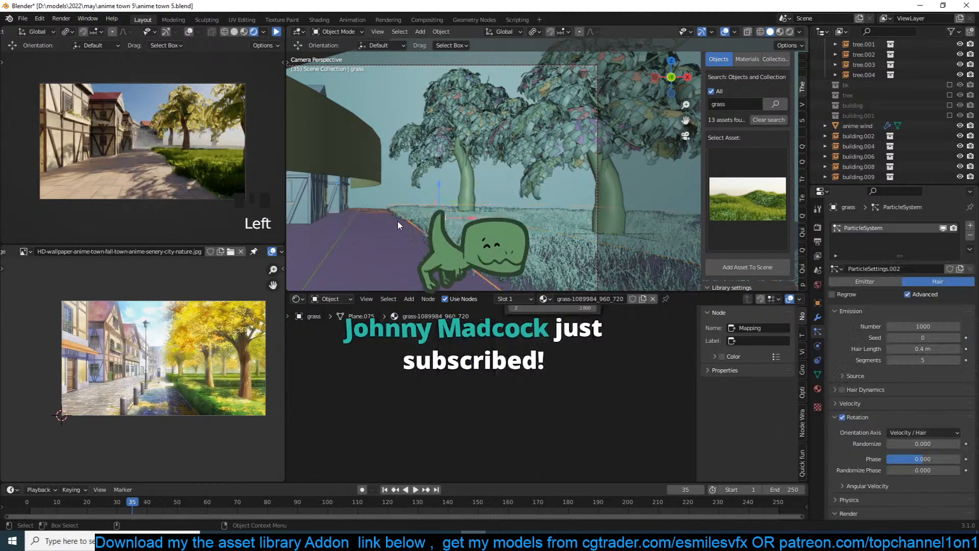
key(ctrl+s)
key(alt+a)
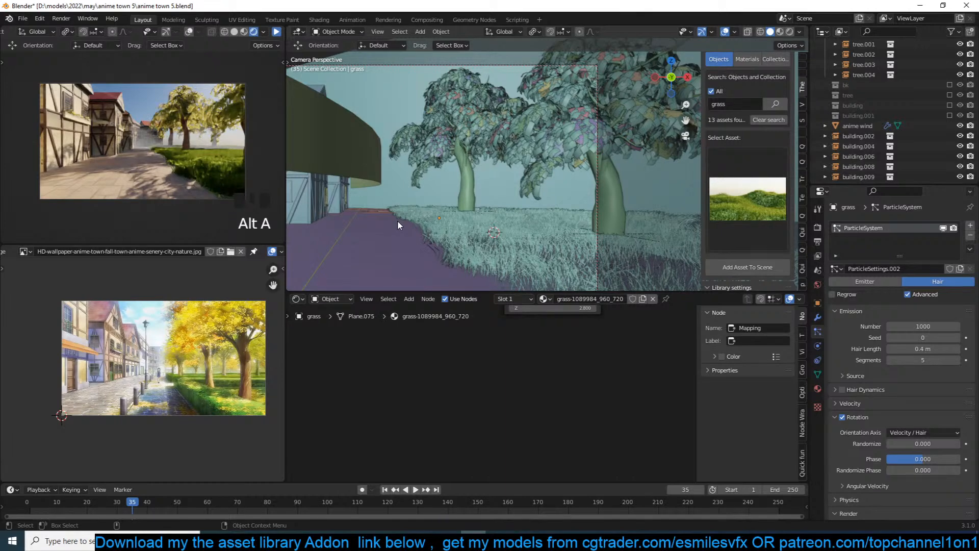
click(727, 196)
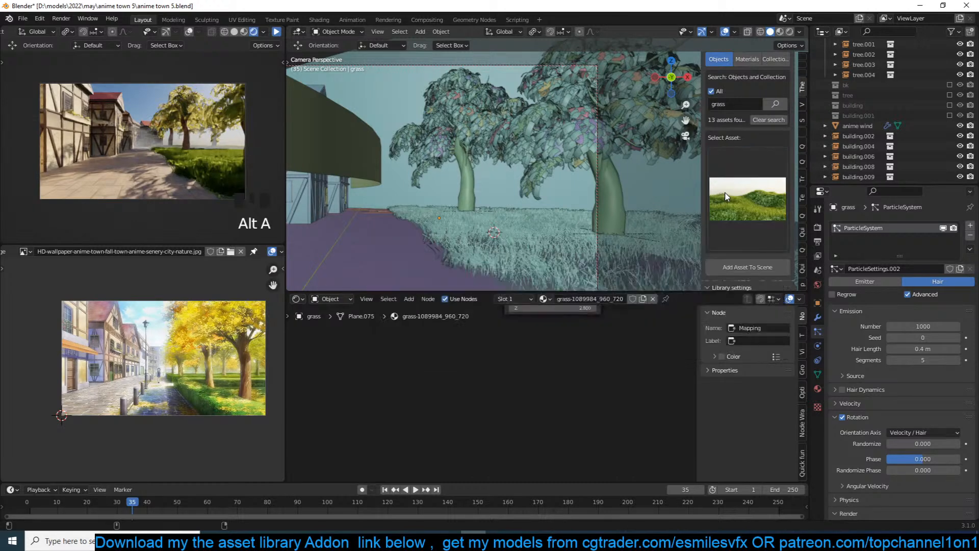
Place the 3D cursor on the street beside the grass and add a cylinder with 12 vertices there.
middle_drag(413, 215, 459, 219)
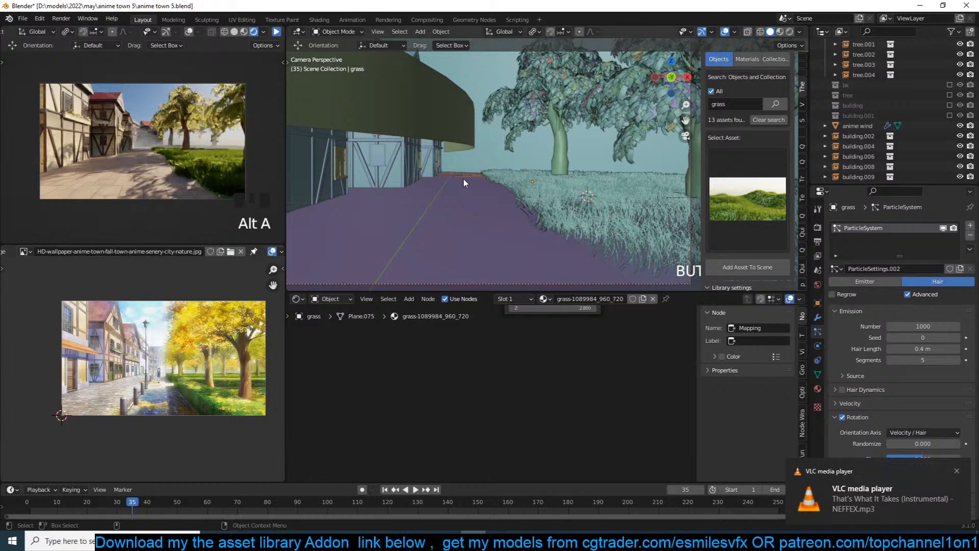
middle_drag(463, 177, 483, 208)
shift+right_click(477, 223)
key(shift+a)
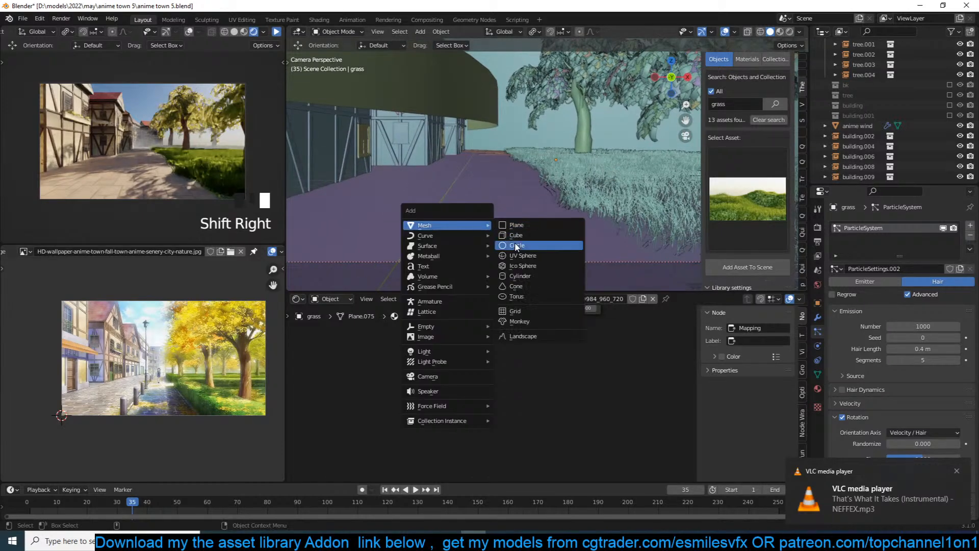
click(510, 276)
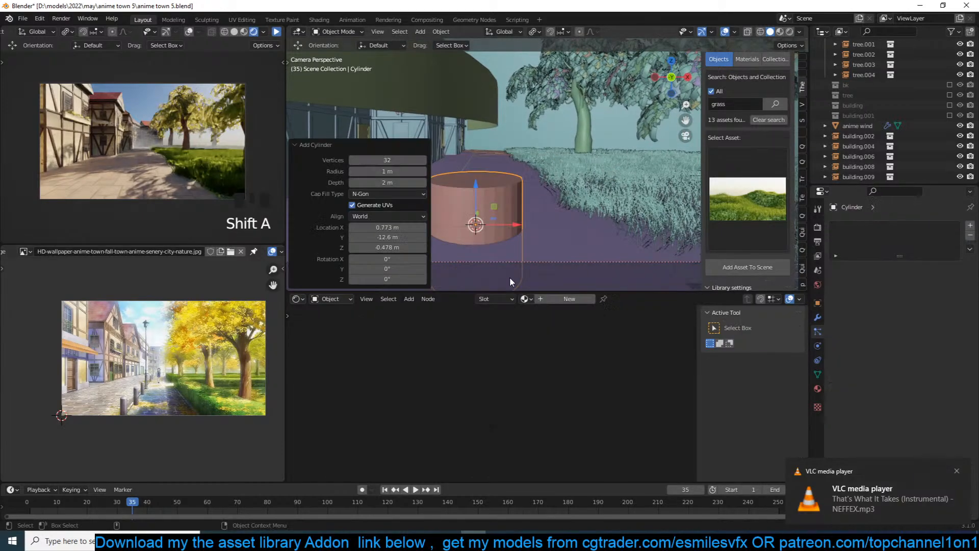
click(402, 160)
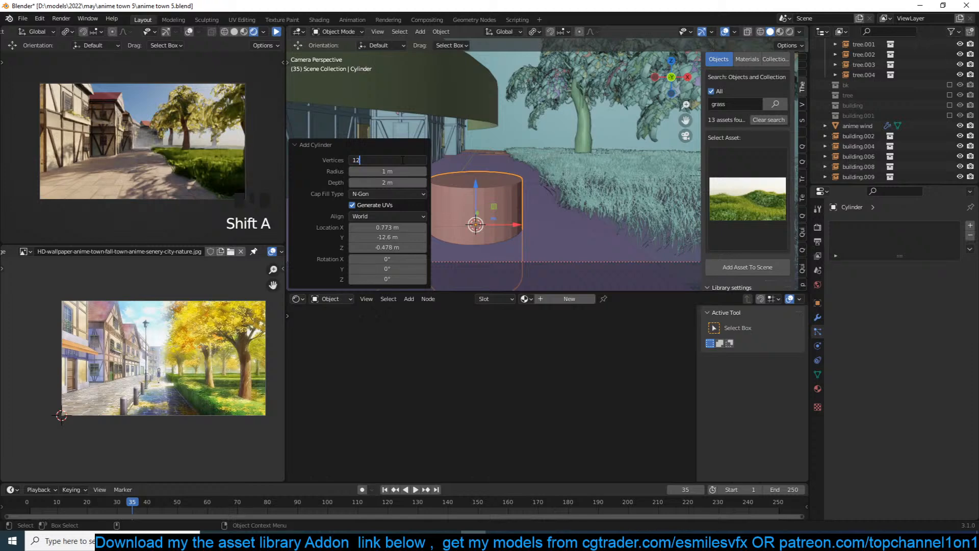
click(448, 153)
Shade the new cylinder smooth and enable Auto Smooth on it.
right_click(461, 115)
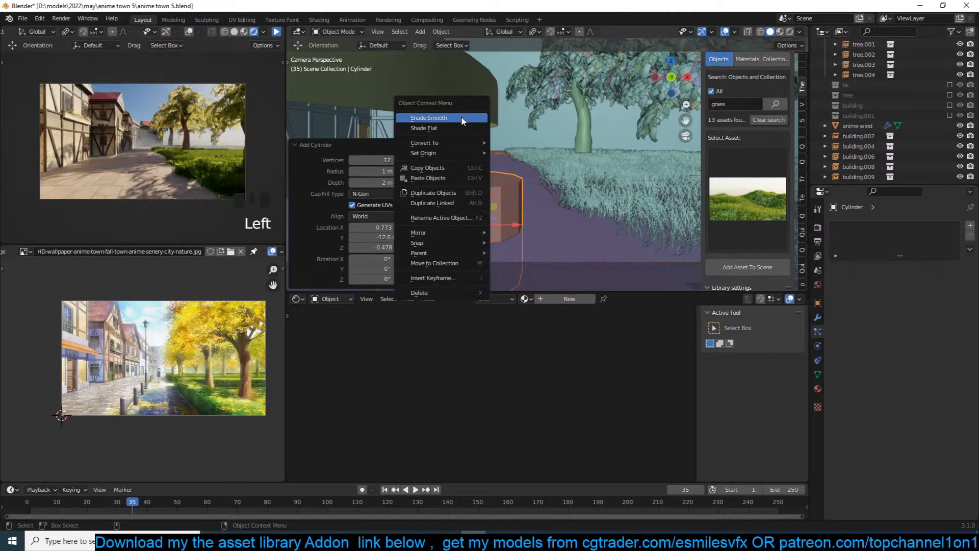
click(461, 115)
key(q)
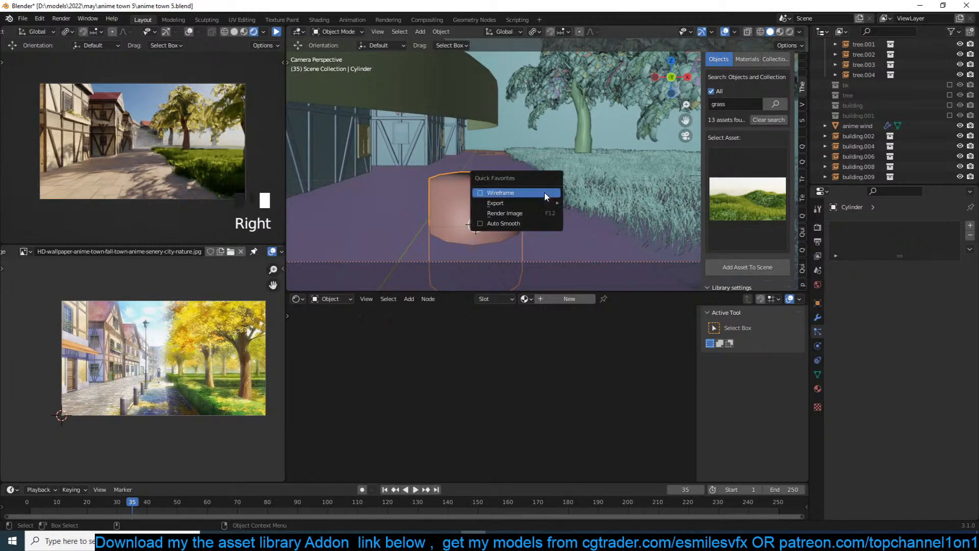
click(519, 224)
Scale the cylinder to about 0.232 in X and Y only, and raise it along Z to make a slim street post.
key(s)
key(shift+z)
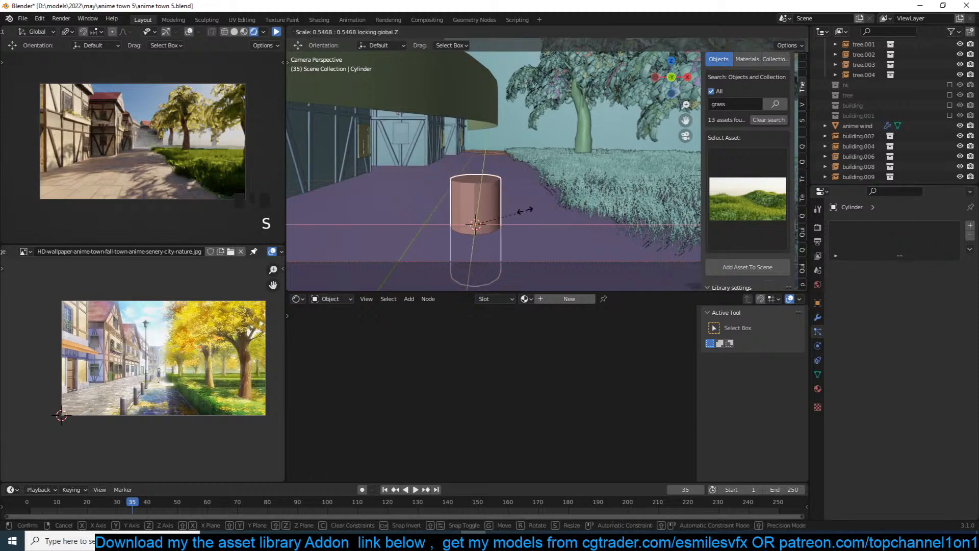
click(490, 214)
key(g)
key(z)
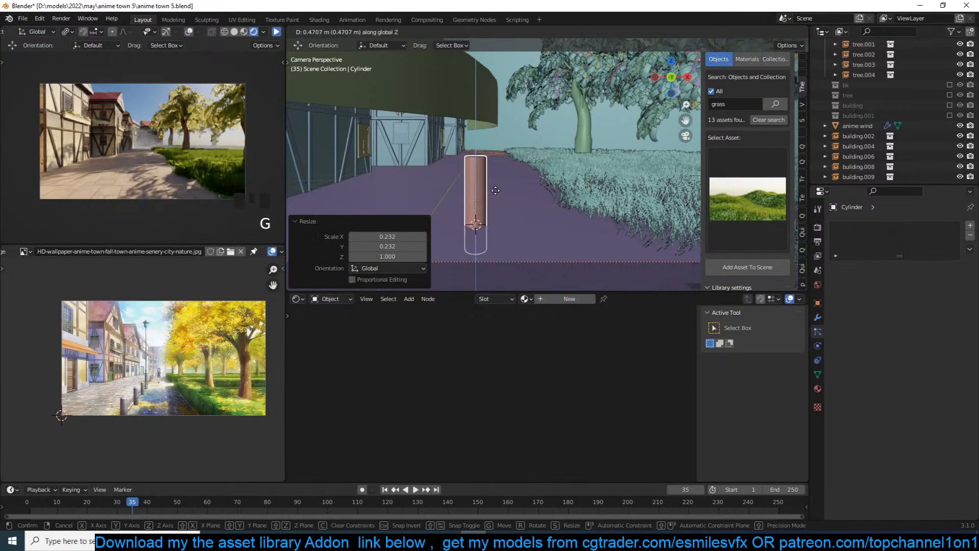
click(497, 184)
Select the edge loop around the top rim of the post in Edit Mode.
key(KP_Decimal)
key(Tab)
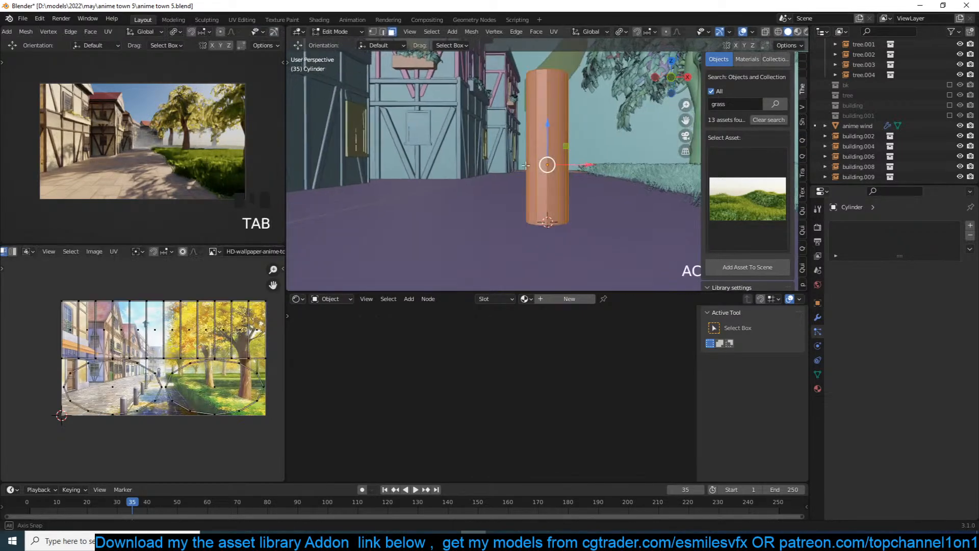
middle_drag(540, 153, 479, 274)
scroll(505, 204, up, 3)
key(2)
alt+click(510, 212)
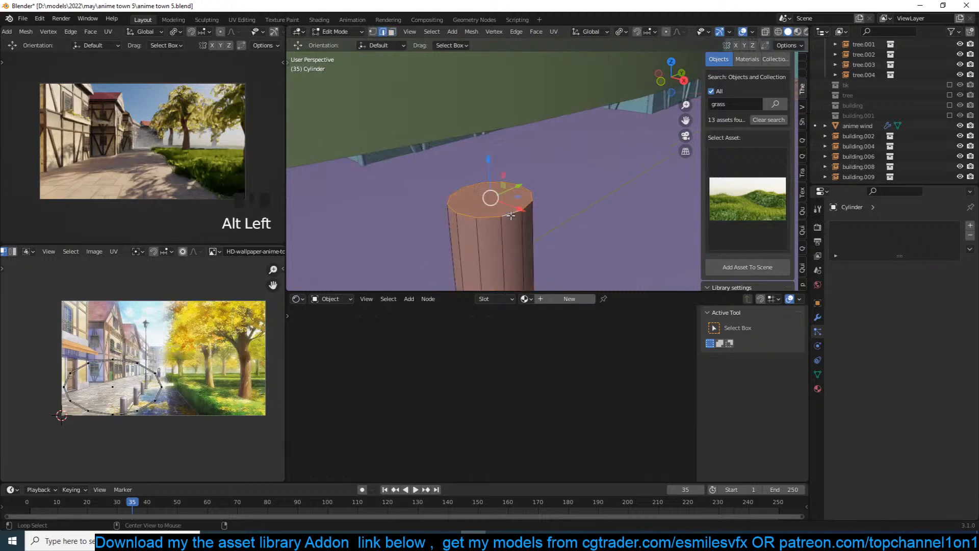
key(ctrl+b)
scroll(577, 237, up, 3)
right_click(577, 238)
Apply the post's scale and bevel its top rim with a single-segment chamfer.
key(Tab)
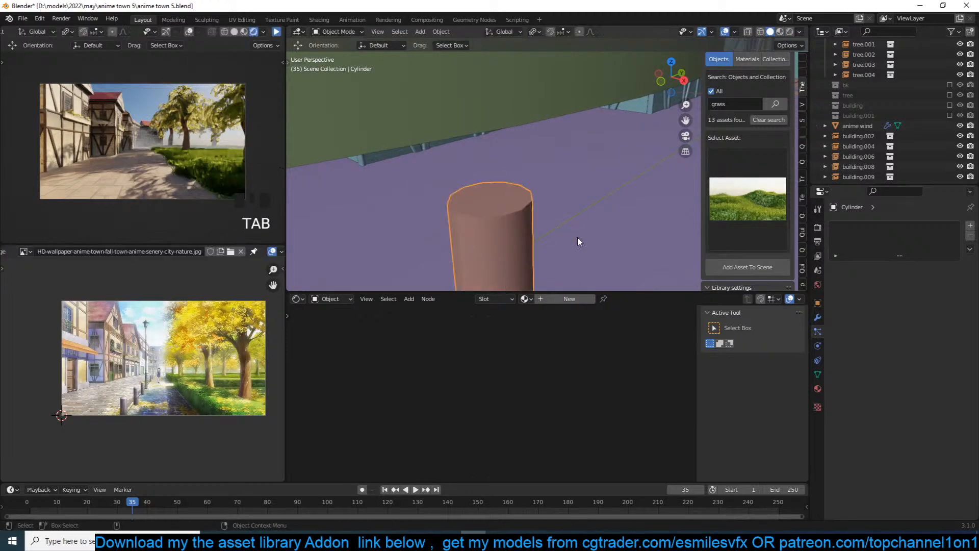
key(ctrl+a)
click(577, 238)
key(Tab)
key(ctrl+b)
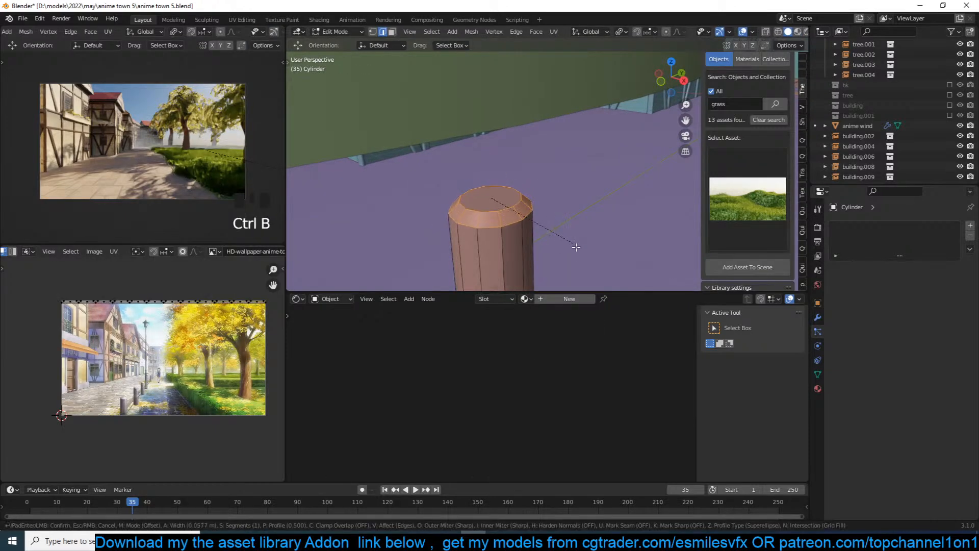
click(577, 255)
key(Tab)
Move all of the post's geometry up along Z by about 0.5 m so its origin sits at the base.
scroll(575, 241, down, 7)
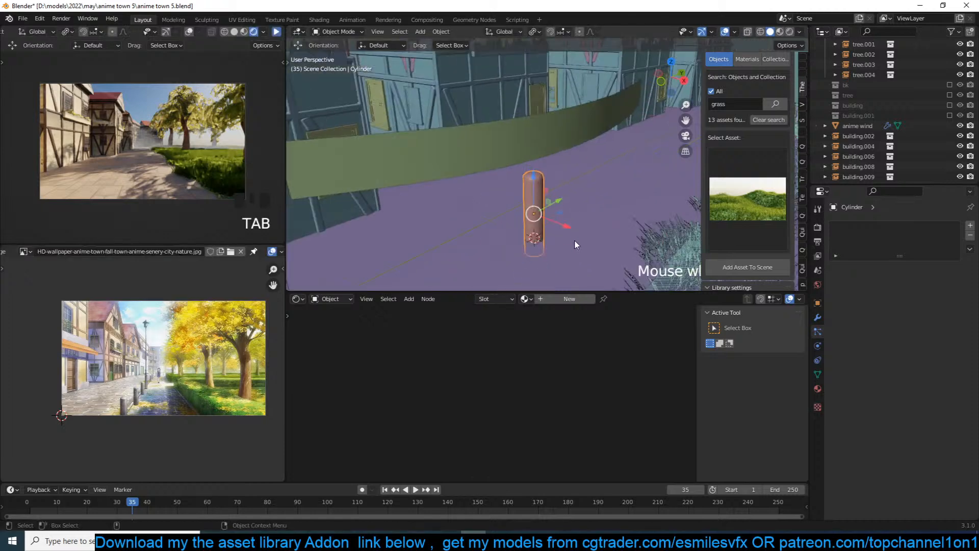
key(Tab)
key(a)
key(g)
key(z)
click(586, 212)
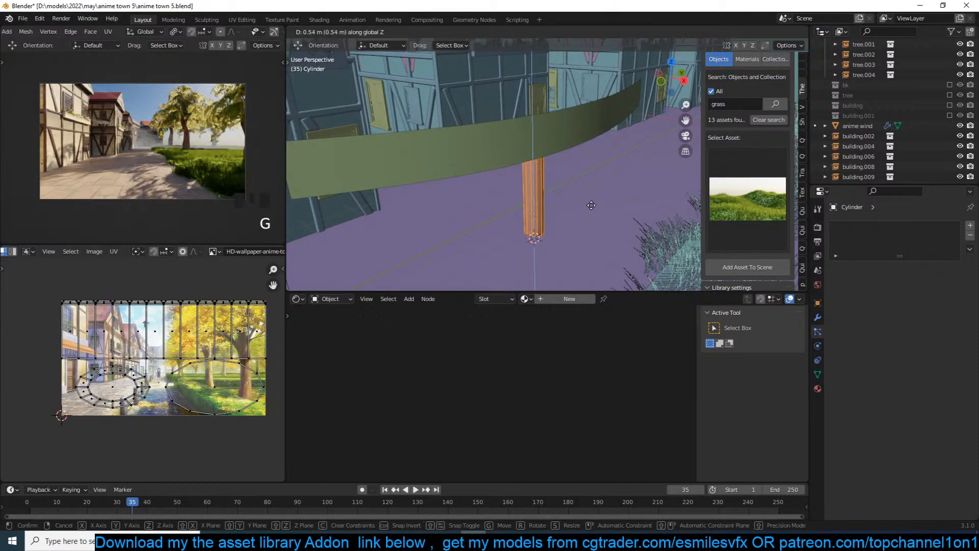
key(Tab)
From the top view, move the post about 1.91 m in X and -4.09 m in Y to the grass edge, and save the file.
key(KP_Decimal)
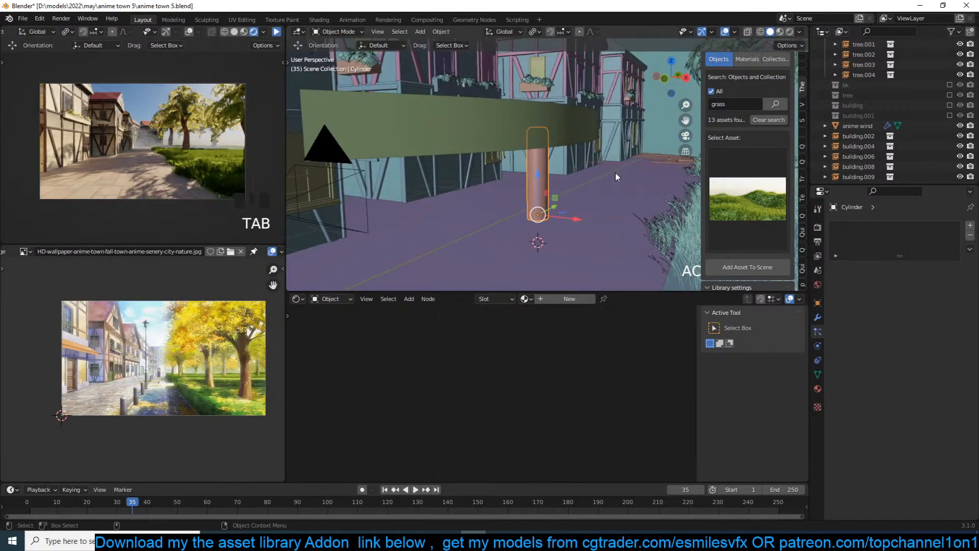
key(KP_7)
scroll(603, 181, down, 4)
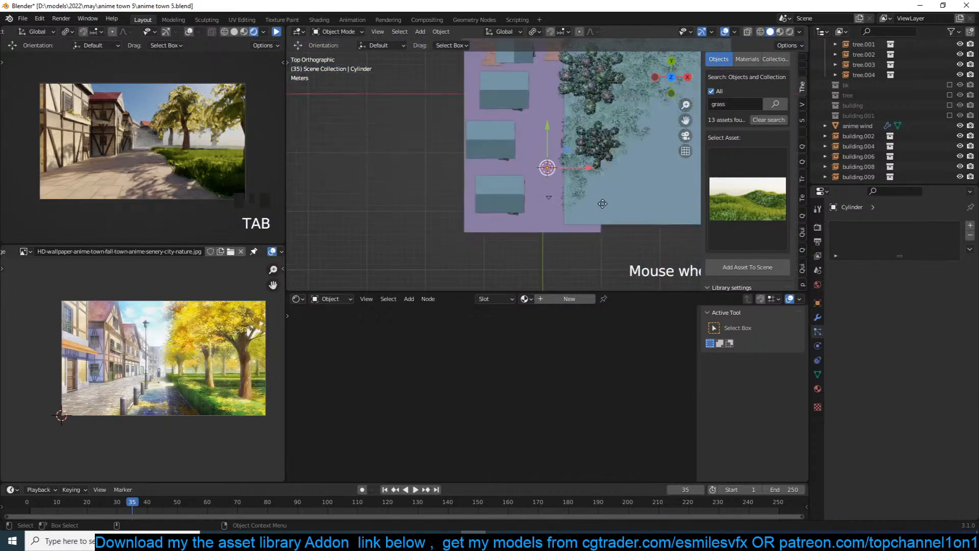
key(g)
click(615, 215)
key(ctrl+s)
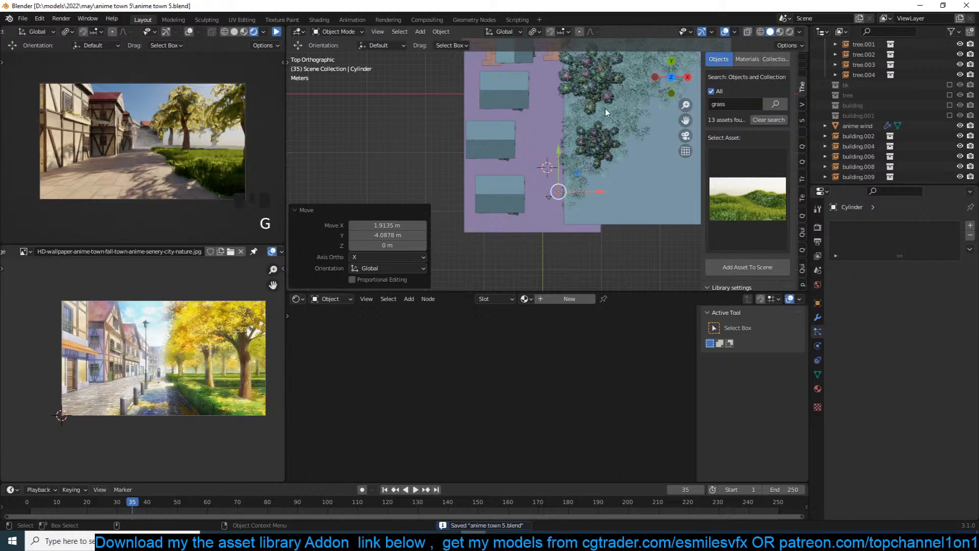
click(819, 317)
click(901, 225)
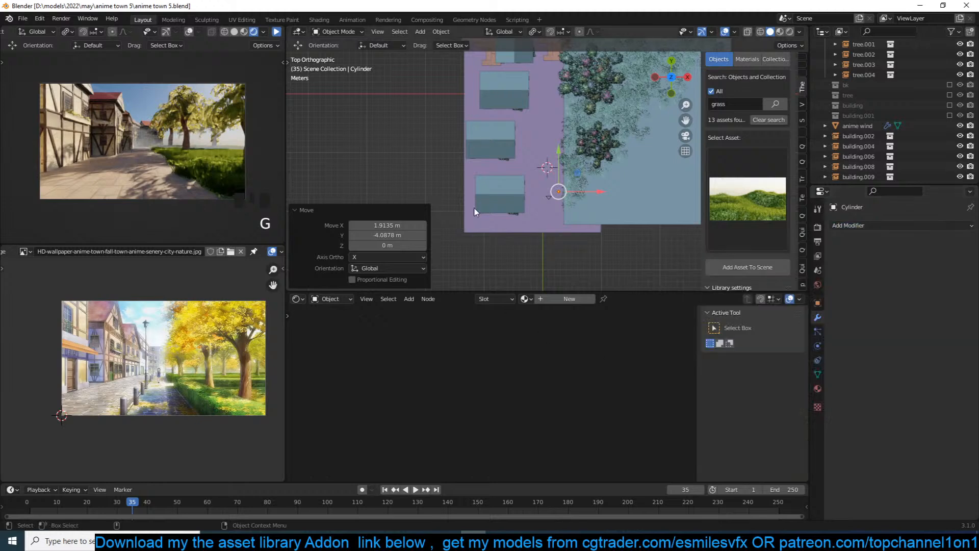
shift+middle_drag(649, 234, 646, 241)
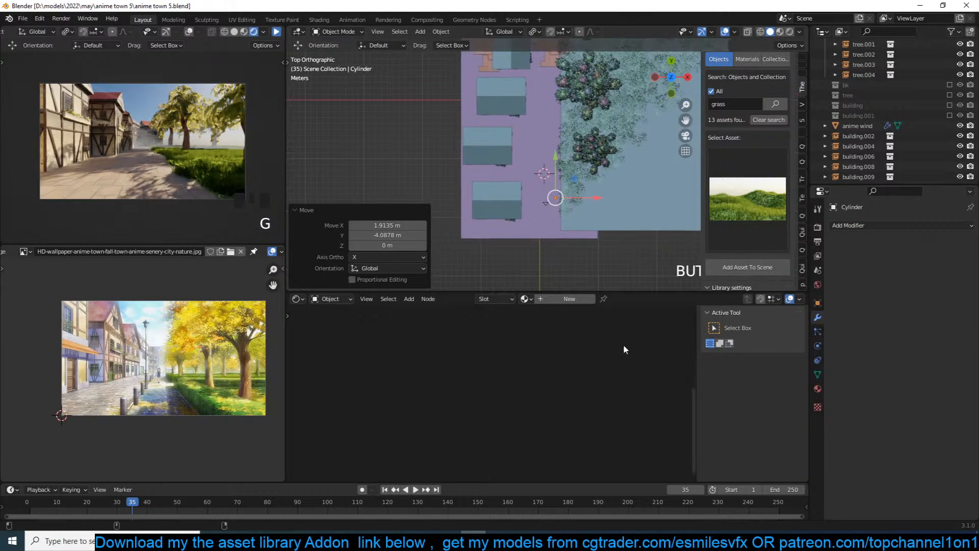
Assign the existing Wood27_col material to the post and UV-map all its faces with Cube Projection.
click(538, 299)
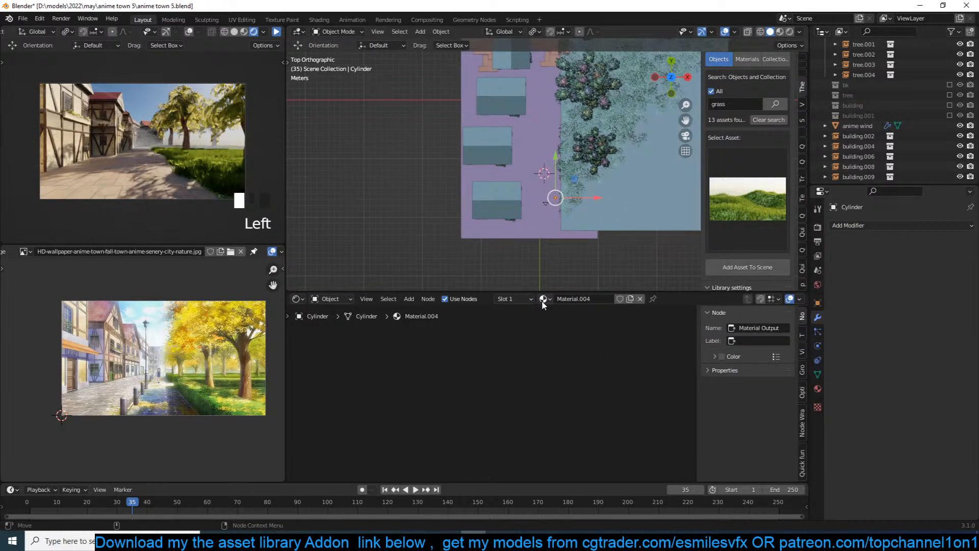
click(544, 299)
click(566, 402)
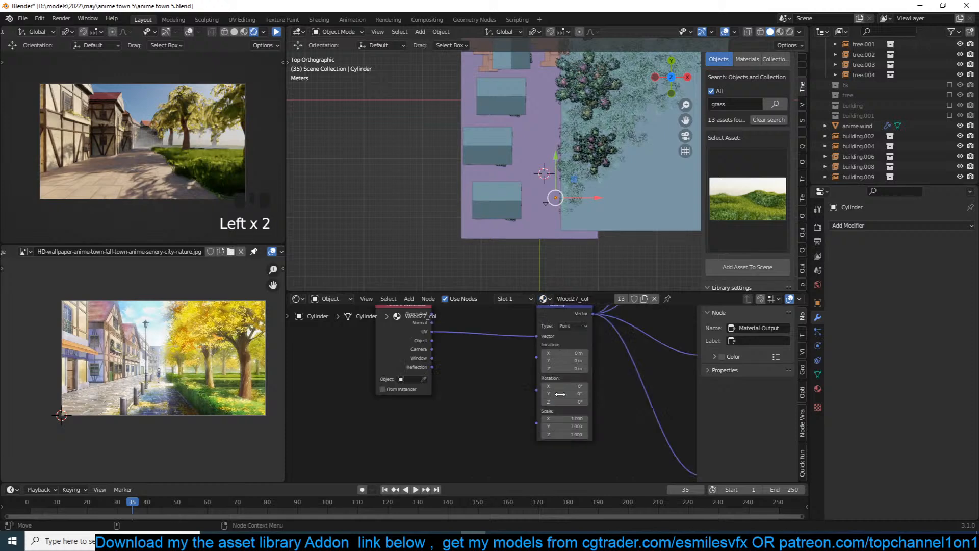
key(Tab)
key(a)
key(u)
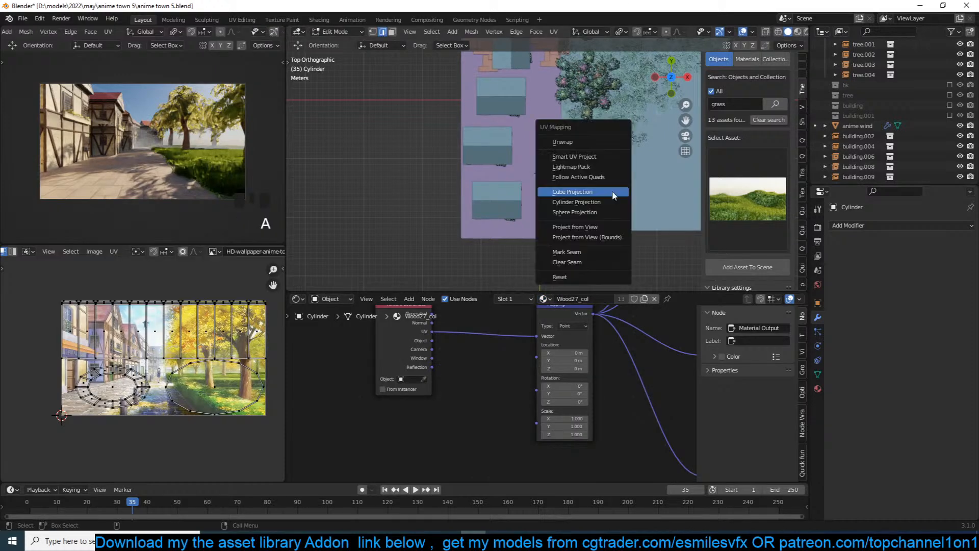
click(612, 191)
key(Tab)
Make a linked duplicate of the post 3.3051 m along Y and repeat it to form a row of seven posts along the grass.
shift+middle_drag(585, 204, 582, 229)
key(alt+d)
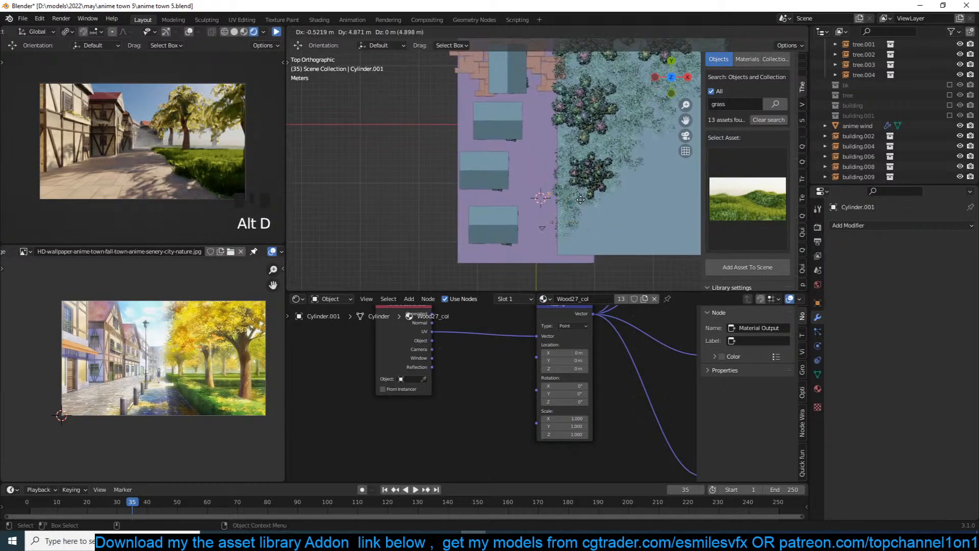
click(582, 205)
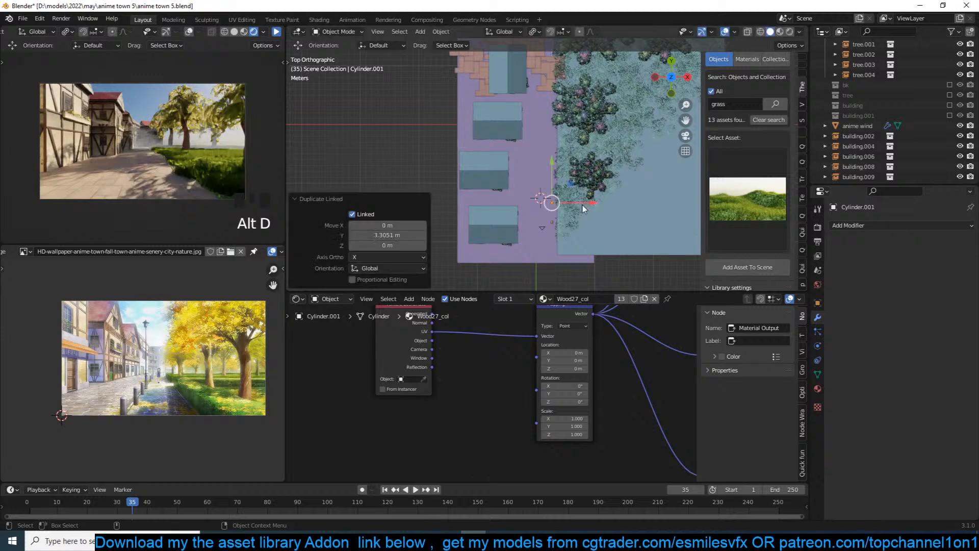
key(shift+r)
key(shift+r)
key(shift+r)
key(shift+r)
key(shift+r)
key(shift+r)
key(shift+r)
key(shift+r)
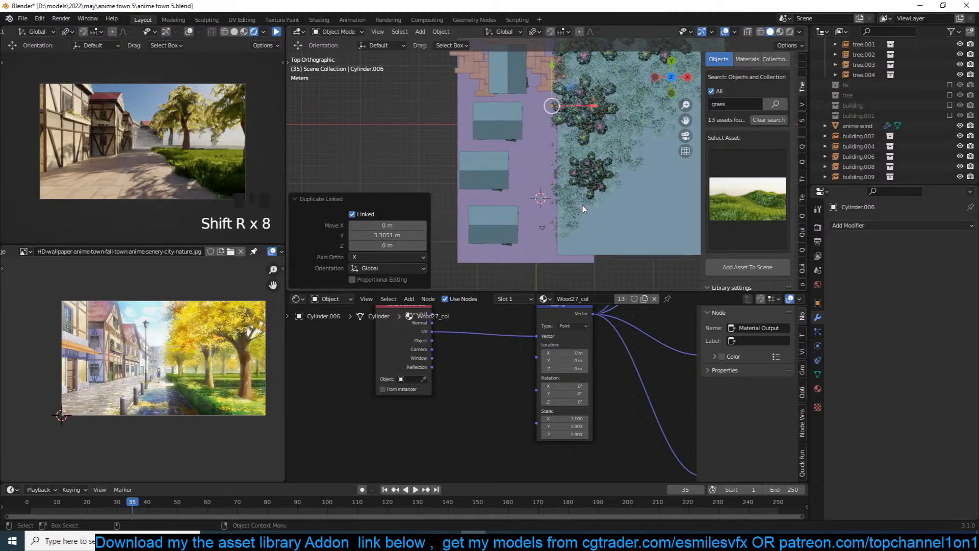
Deselect everything and briefly run the rendered preview to check the row of posts.
key(alt+a)
click(277, 32)
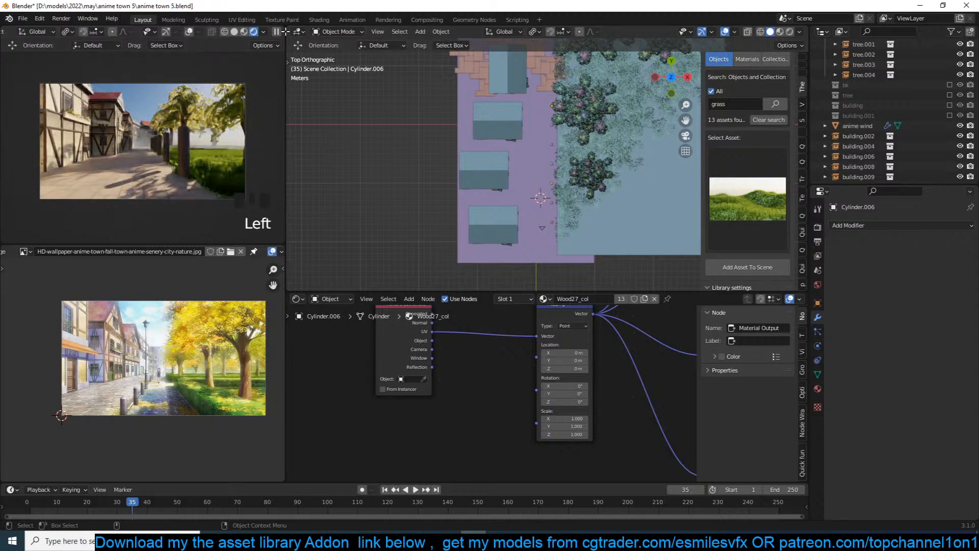
click(277, 31)
In the front view, move the row of posts about -0.25 m in X and -0.52 m in Z, down to street level.
key(KP_1)
scroll(513, 141, up, 8)
key(z)
click(433, 137)
scroll(610, 194, up, 2)
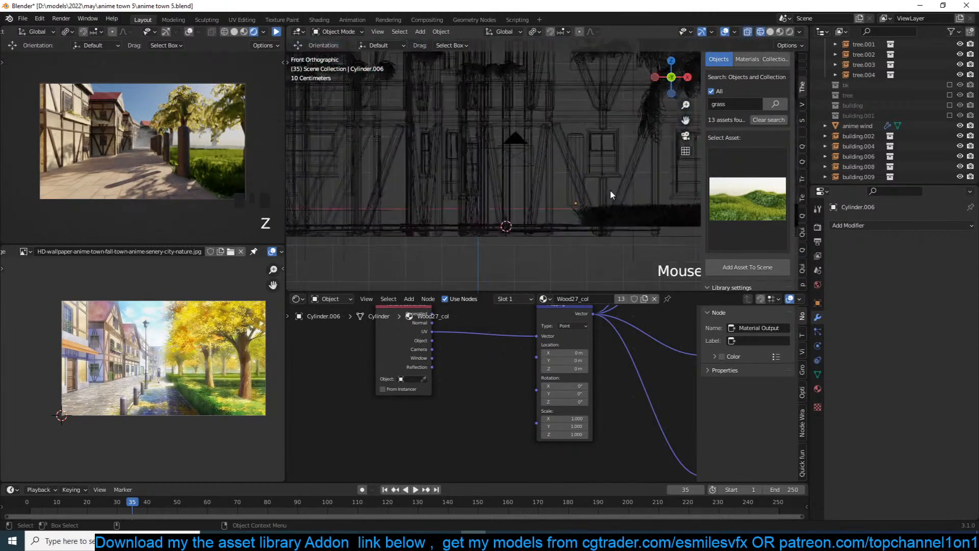
click(575, 187)
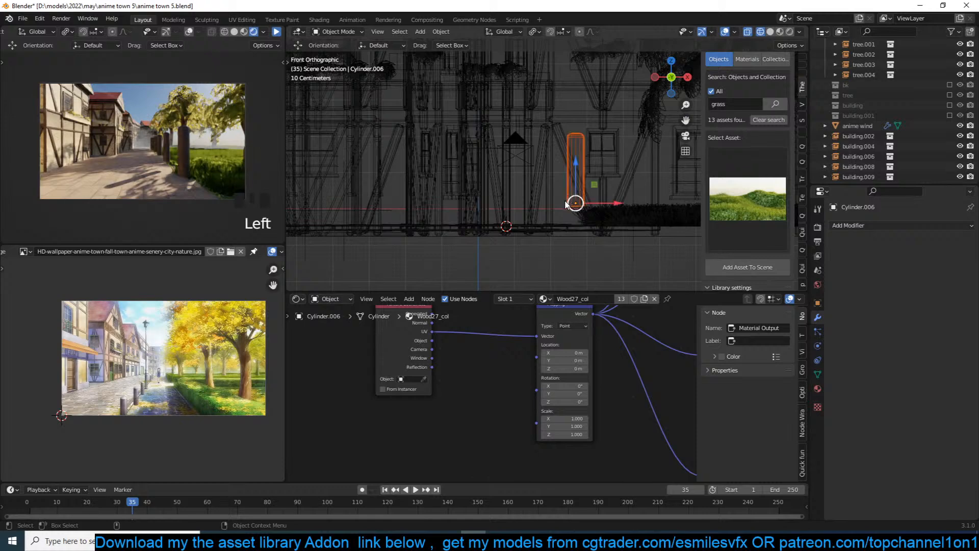
middle_drag(574, 186, 572, 198)
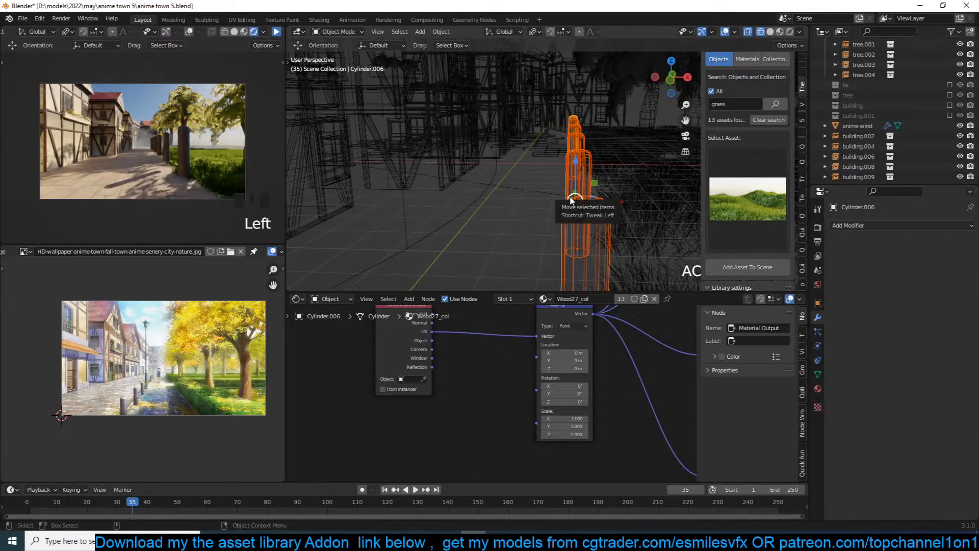
key(KP_1)
key(g)
click(565, 220)
Scale the posts by 0.542 and again by 0.832, judging their size from the camera view in solid shading.
key(s)
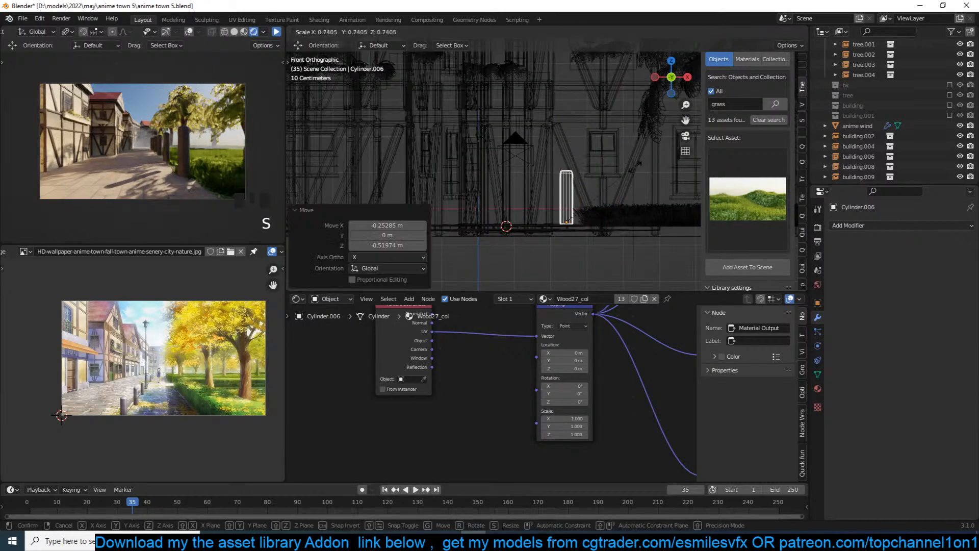
key(Escape)
middle_drag(628, 173, 631, 175)
key(s)
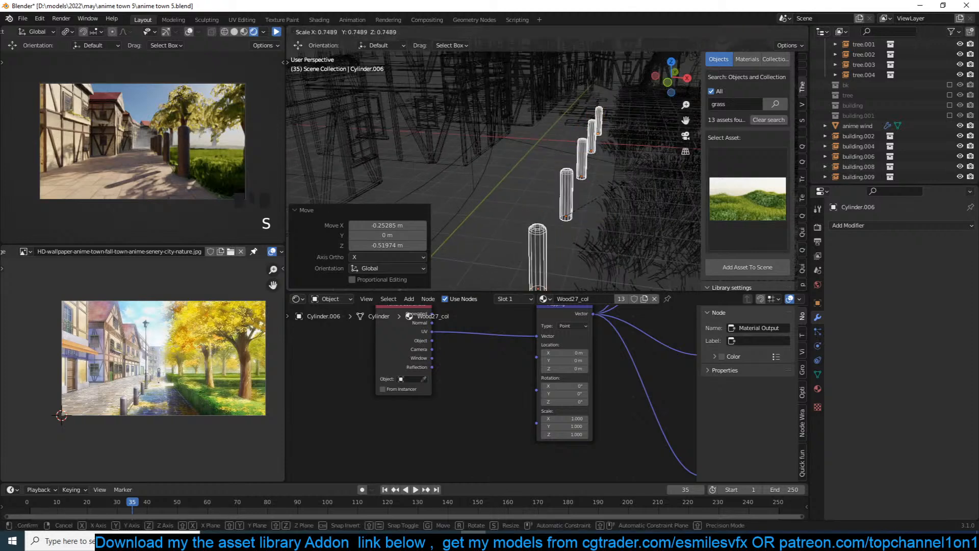
click(607, 202)
key(KP_0)
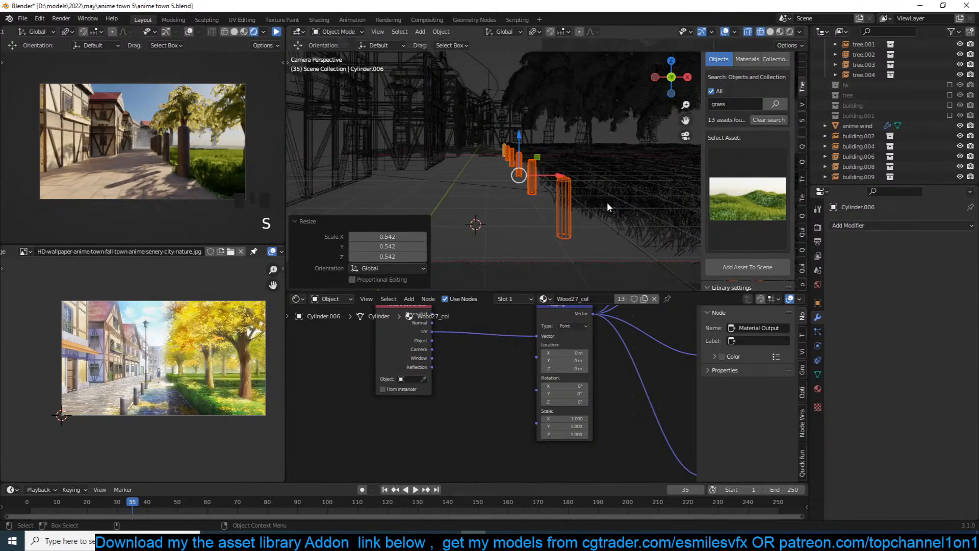
key(z)
click(669, 179)
key(s)
click(644, 177)
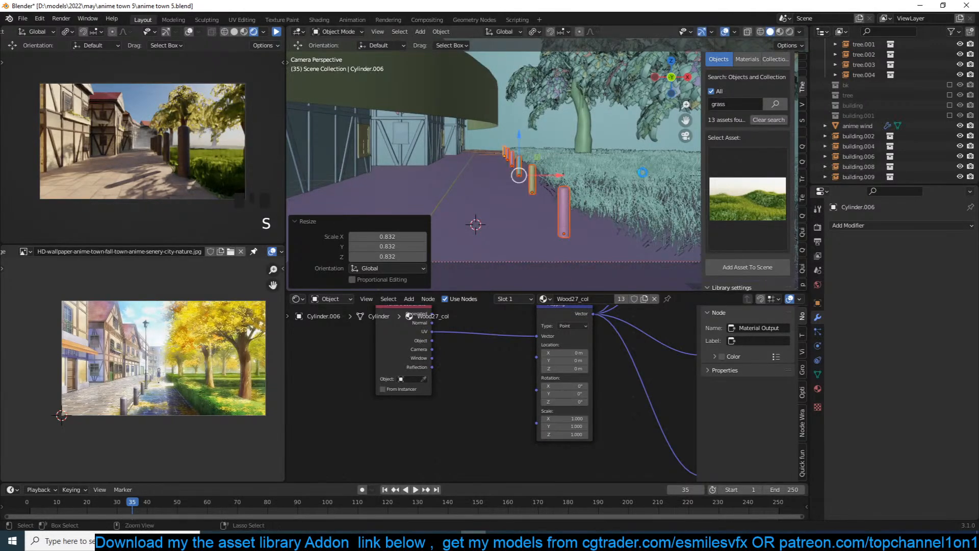
Shift the row of posts along X from the grass edge onto the street, check it in the rendered preview, and save the file.
key(ctrl+s)
drag(539, 174, 500, 172)
key(alt+a)
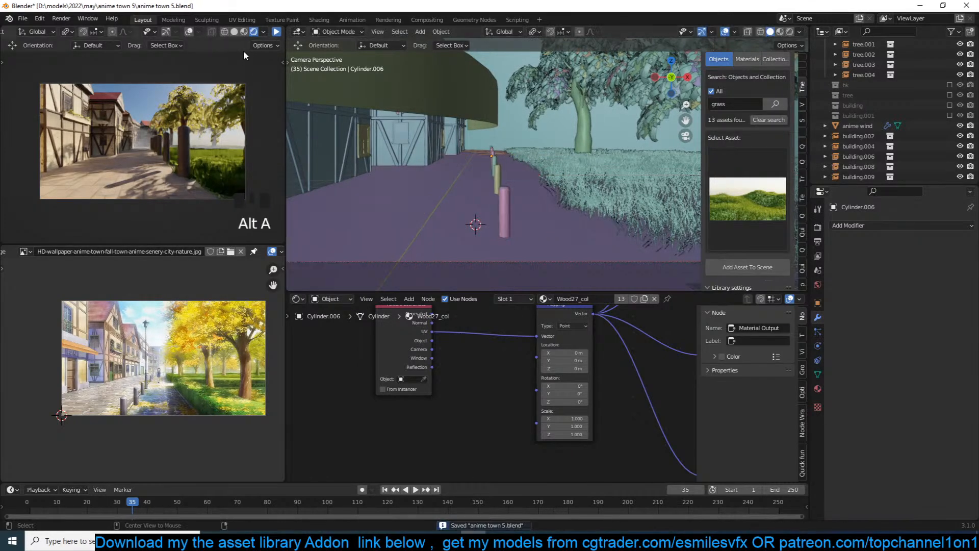
click(275, 33)
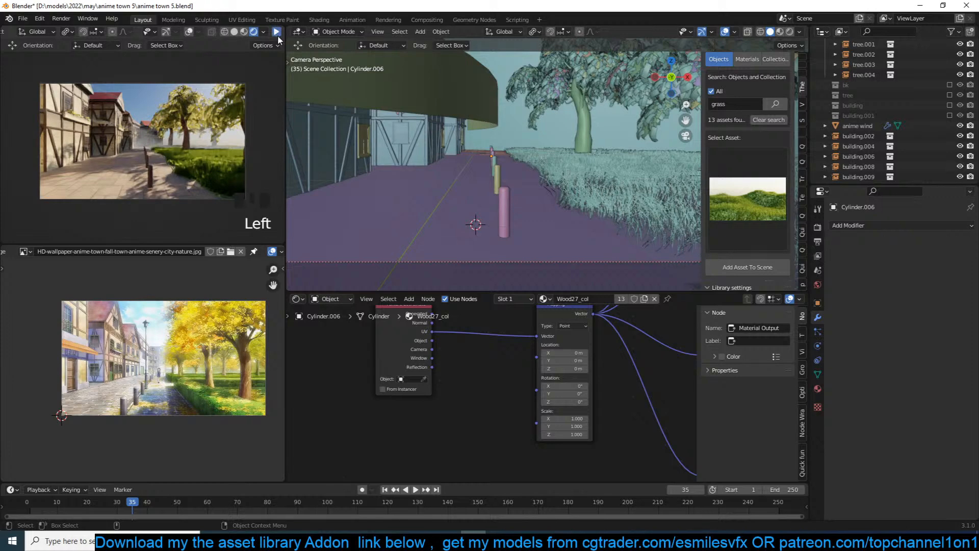
key(ctrl+s)
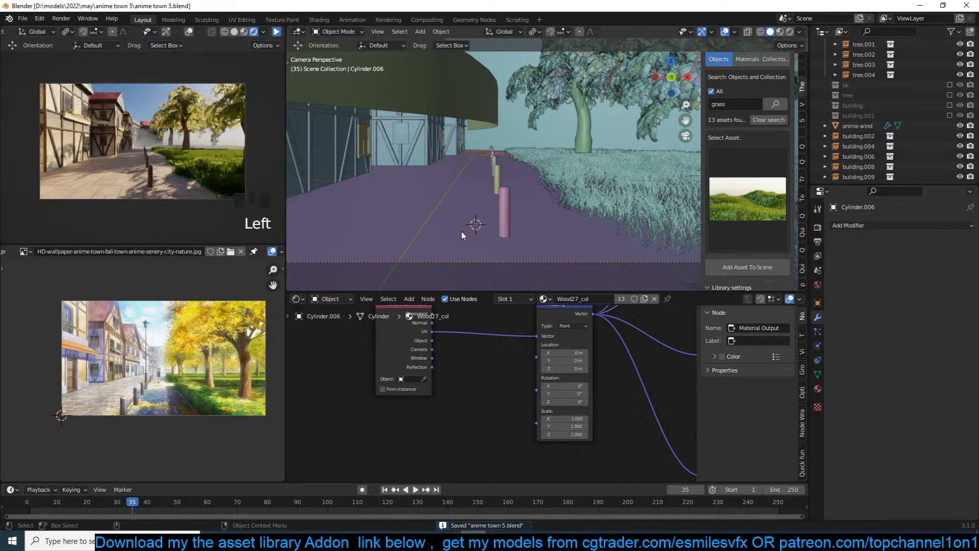
click(786, 191)
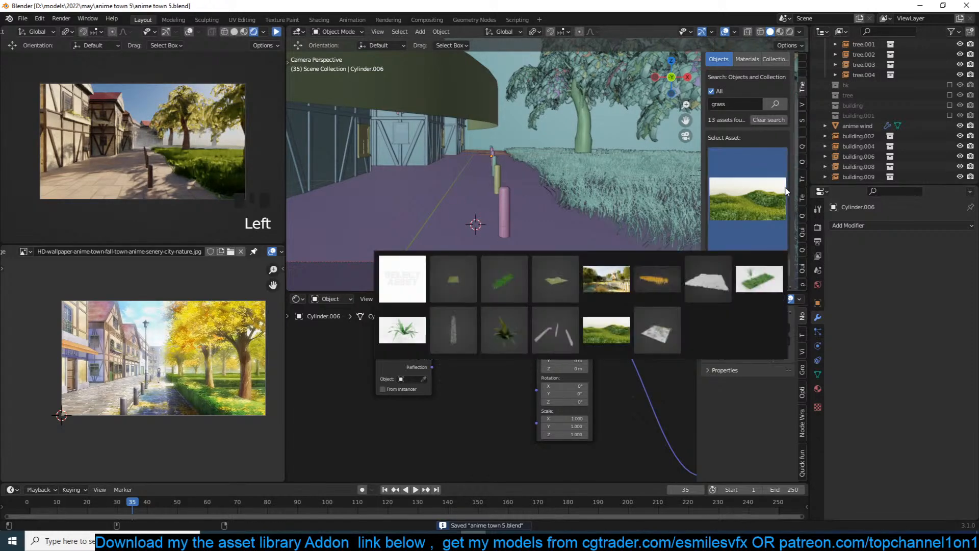
click(786, 191)
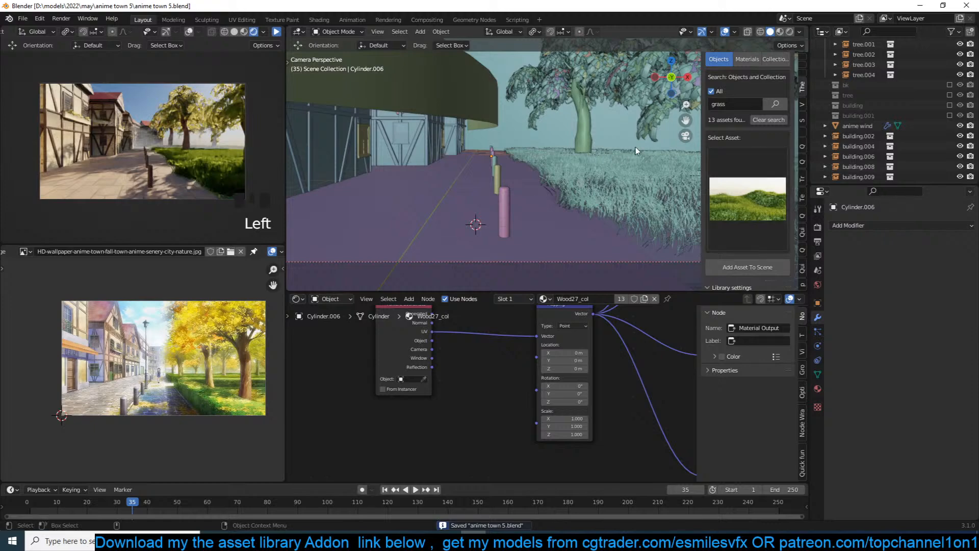
middle_drag(635, 147, 541, 187)
click(543, 189)
scroll(467, 183, down, 5)
scroll(472, 183, up, 5)
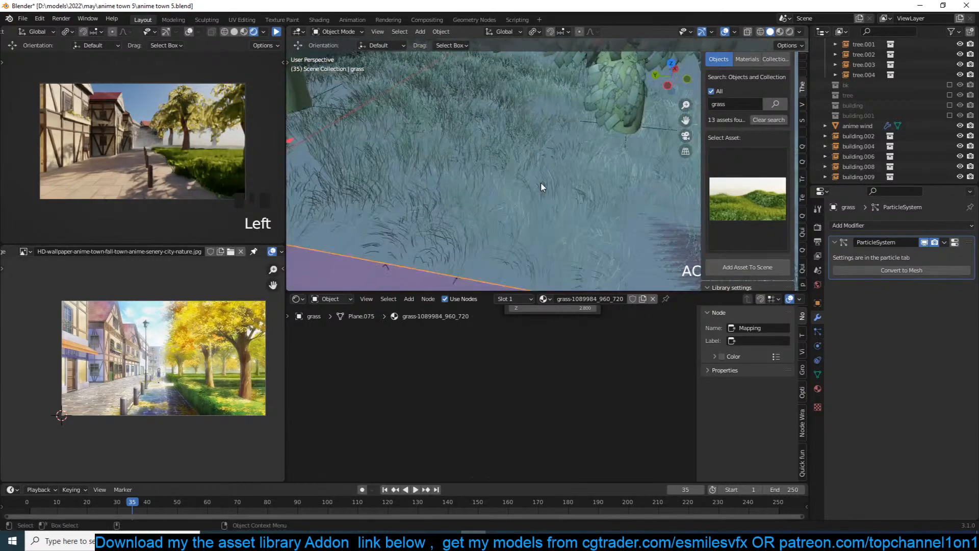
key(KP_0)
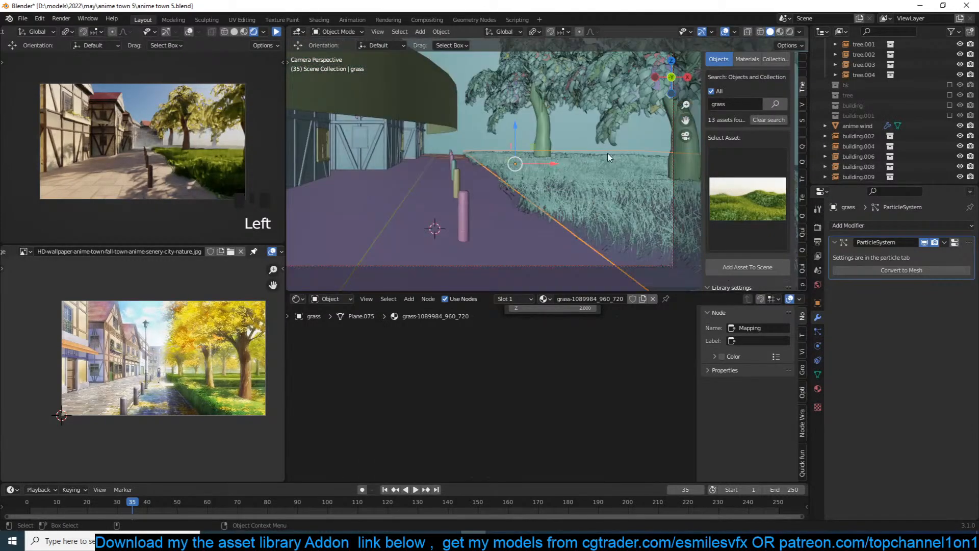
Subdivide the grass plane's mesh with one cut and save the file.
key(alt+a)
click(563, 217)
key(Tab)
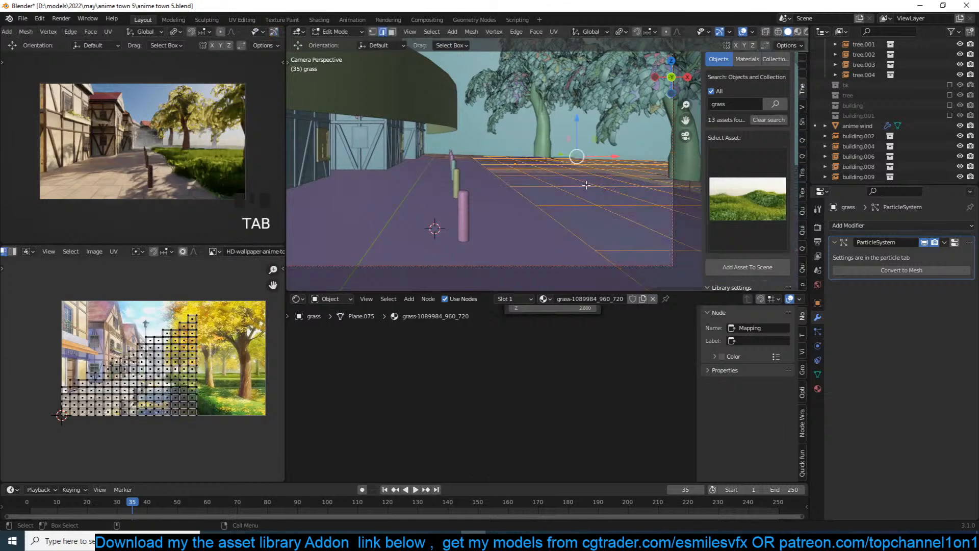
right_click(604, 172)
click(605, 174)
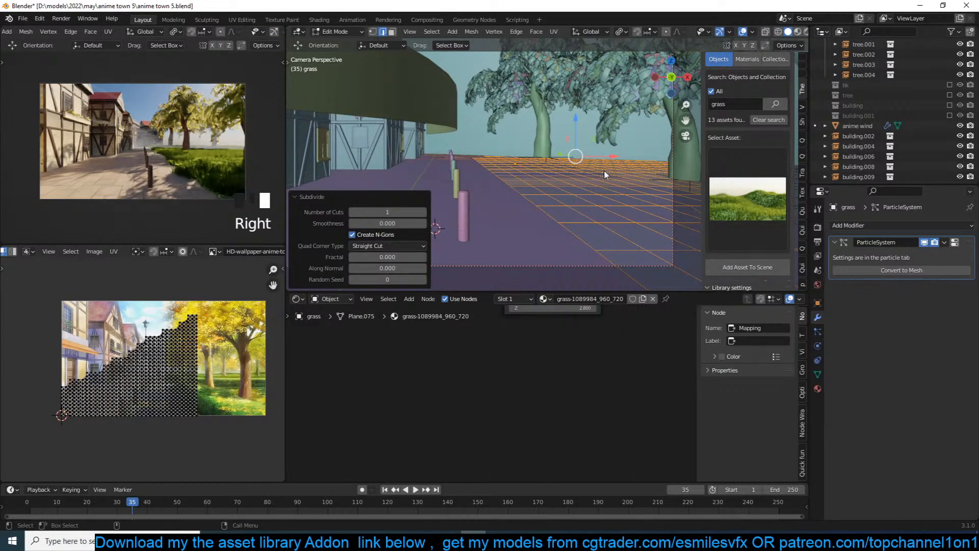
key(Tab)
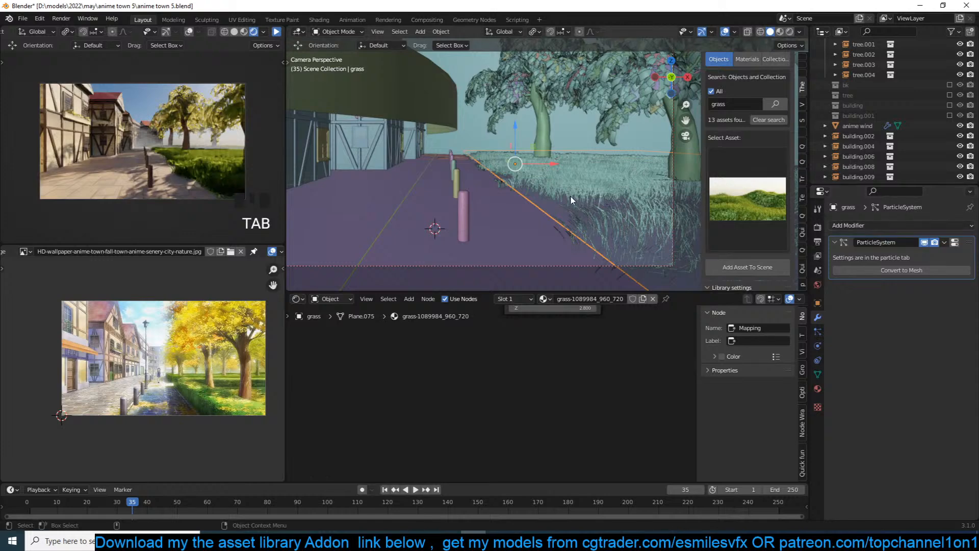
key(ctrl+s)
click(337, 32)
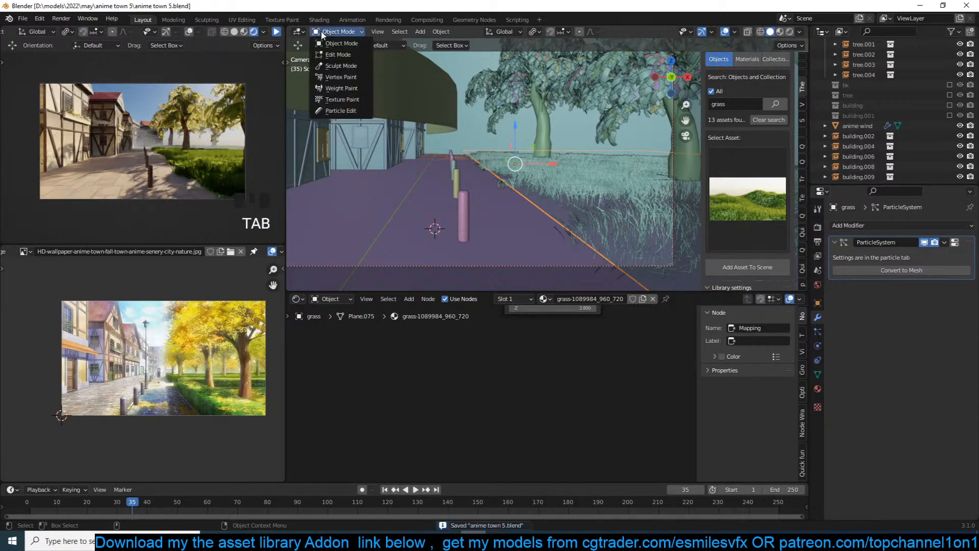
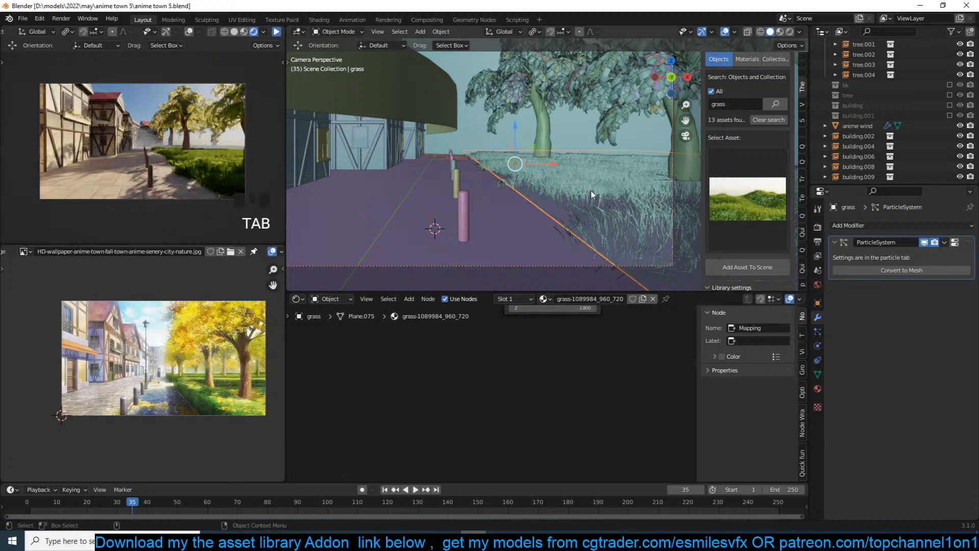
Add two lengthwise loop cuts to the street plane, one along the posts with factor -0.253 and one nearer the grass.
scroll(534, 188, up, 3)
click(532, 188)
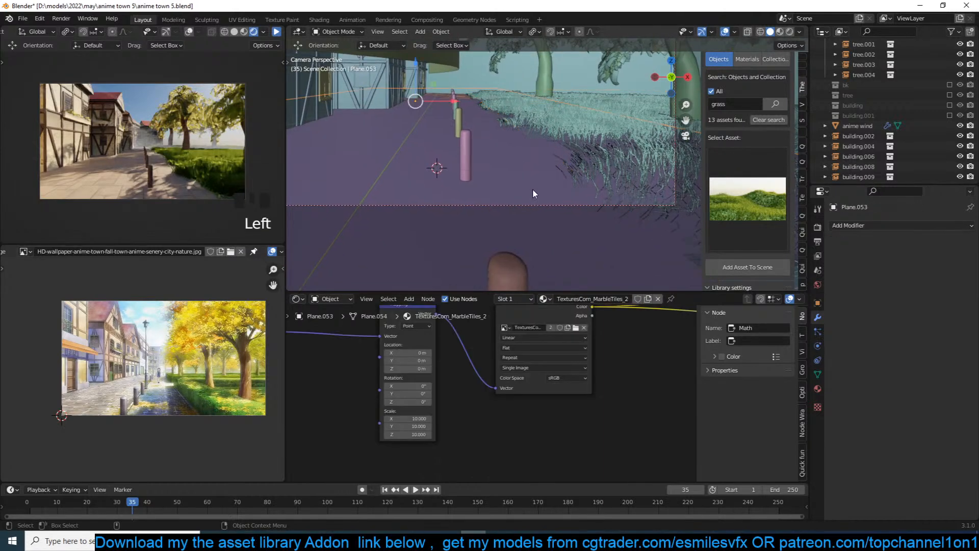
key(Tab)
key(ctrl+r)
click(487, 121)
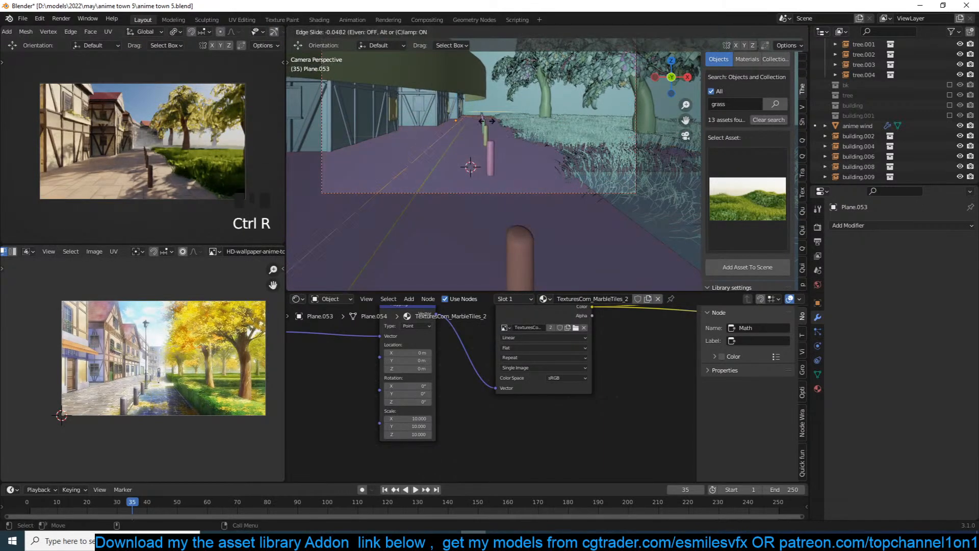
click(510, 119)
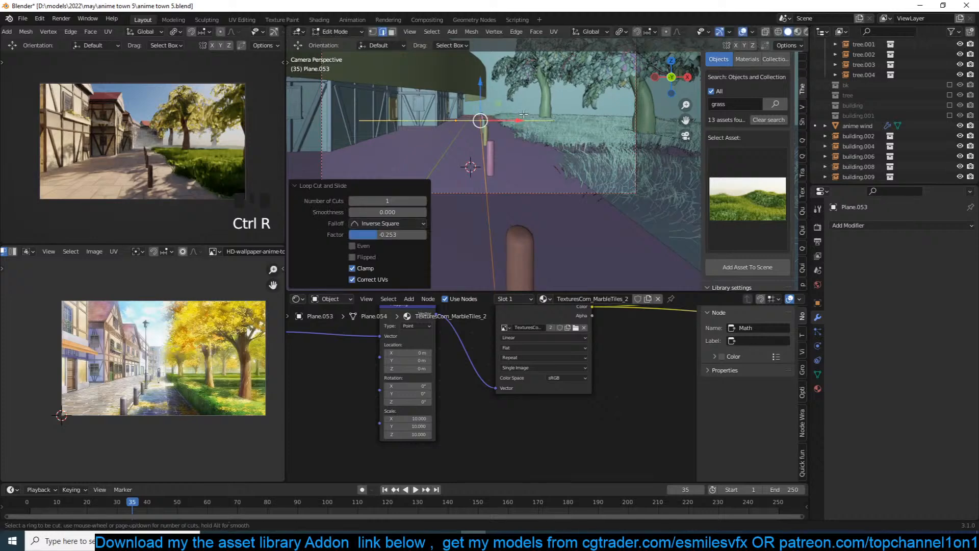
click(511, 108)
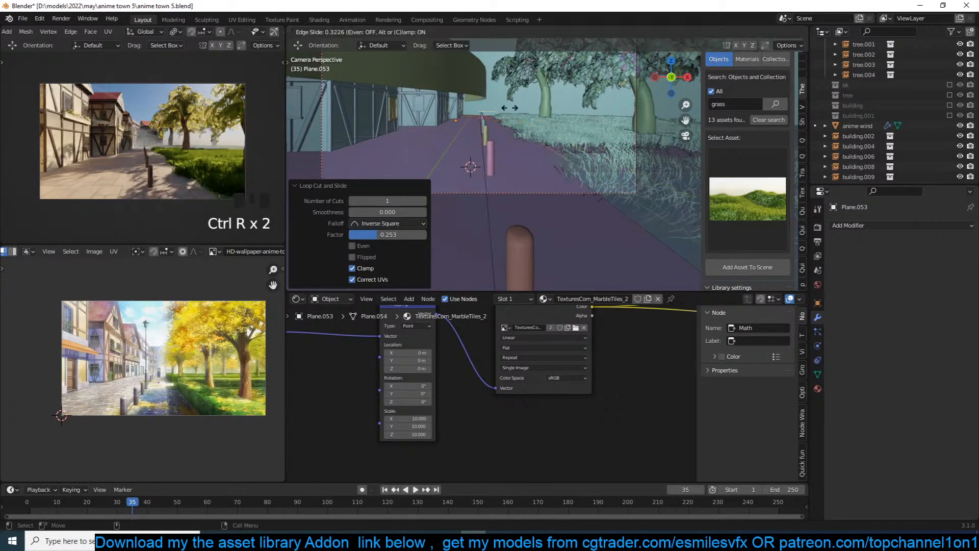
click(507, 109)
Slide the street plane's lengthwise edge beside the grass slightly and select the face strip between the two cuts.
key(3)
click(509, 149)
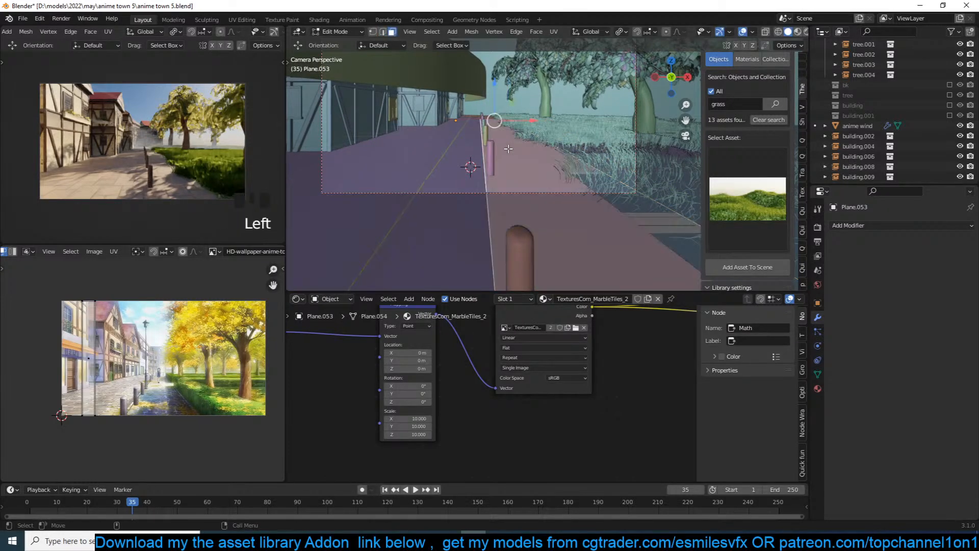
key(2)
click(566, 154)
key(g)
key(g)
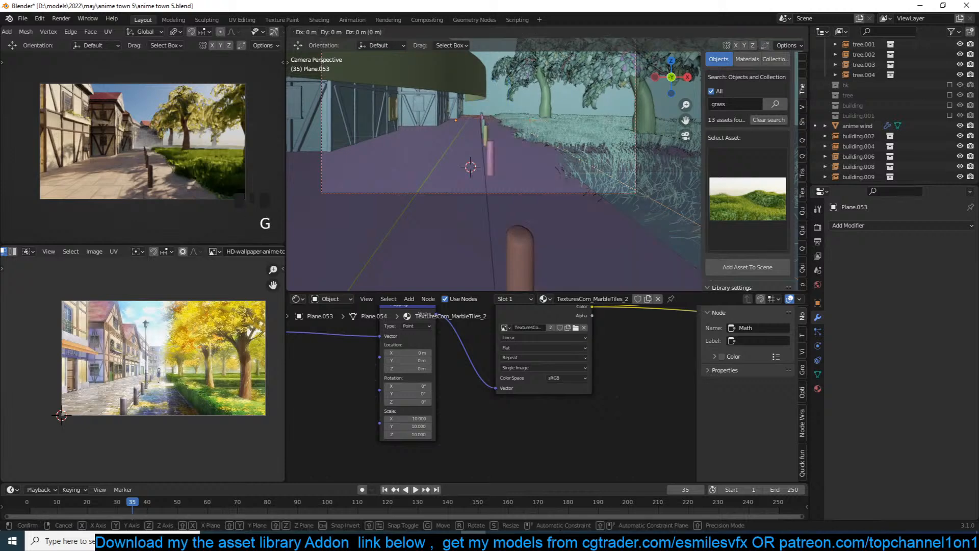
click(566, 154)
key(3)
click(534, 174)
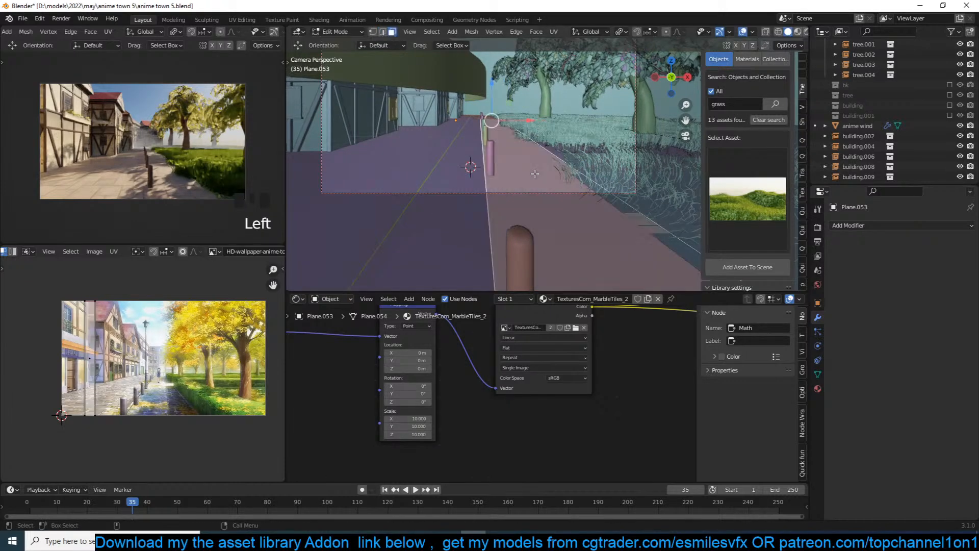
key(Tab)
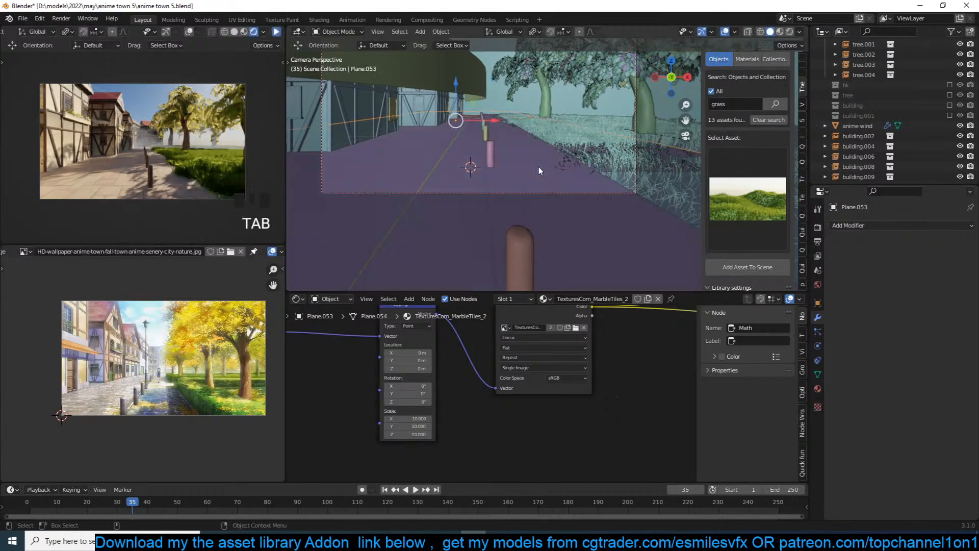
Deselect everything, save the file and briefly run the rendered preview to check the street and grass edge.
key(alt+a)
key(ctrl+s)
click(277, 31)
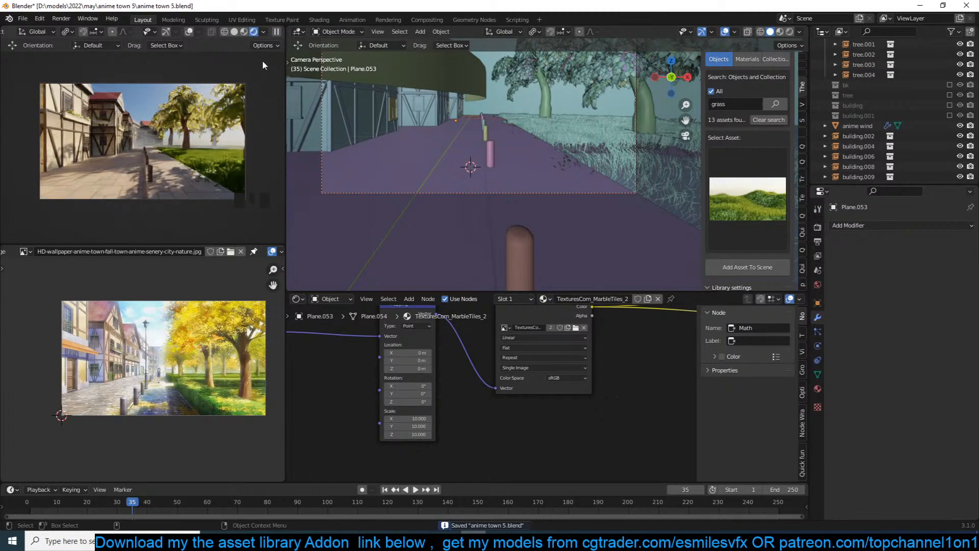
click(278, 33)
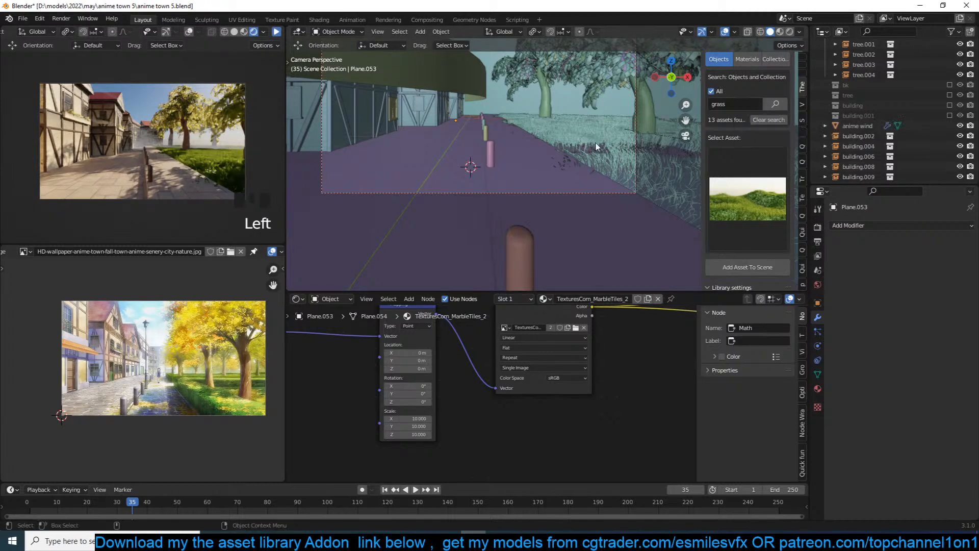
Isolate the grass plane in local view and switch it to Weight Paint mode.
shift+middle_drag(593, 145, 514, 161)
click(583, 151)
key(grave)
key(grave)
key(slash)
scroll(514, 161, up, 3)
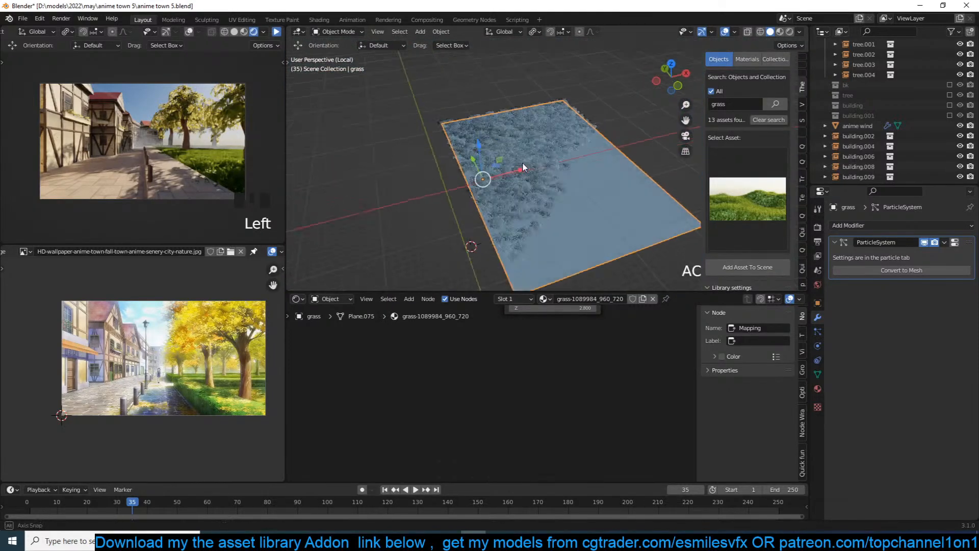
middle_drag(338, 53, 358, 70)
scroll(357, 67, up, 2)
click(354, 29)
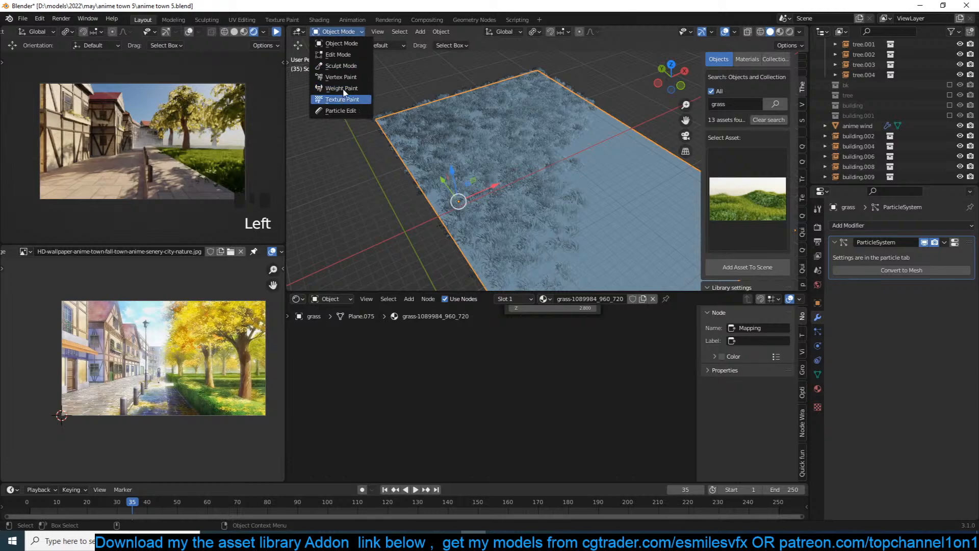
click(340, 88)
scroll(467, 177, up, 2)
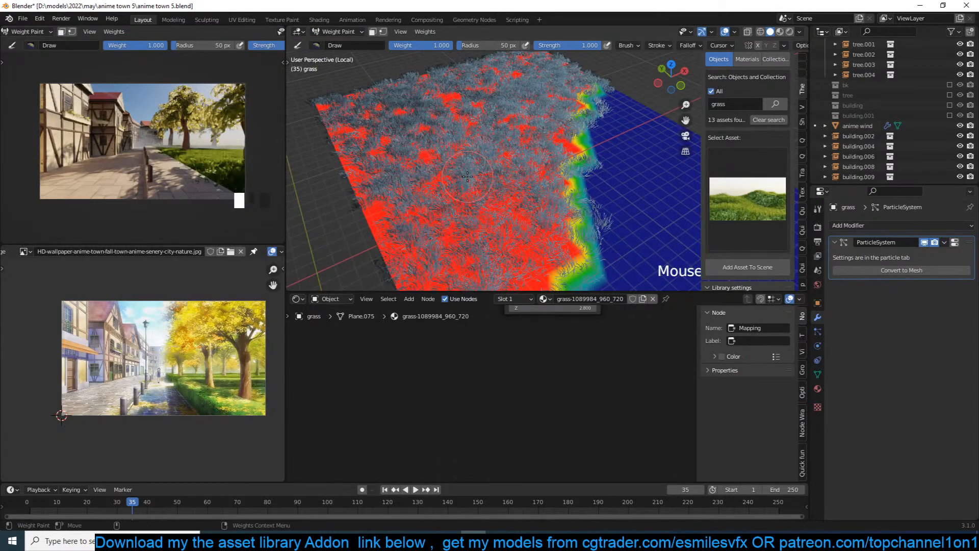
Set the weight-paint brush's radius to 32 px and its weight to 0.
key(KP_7)
scroll(467, 176, up, 2)
scroll(467, 177, down, 4)
scroll(449, 156, up, 2)
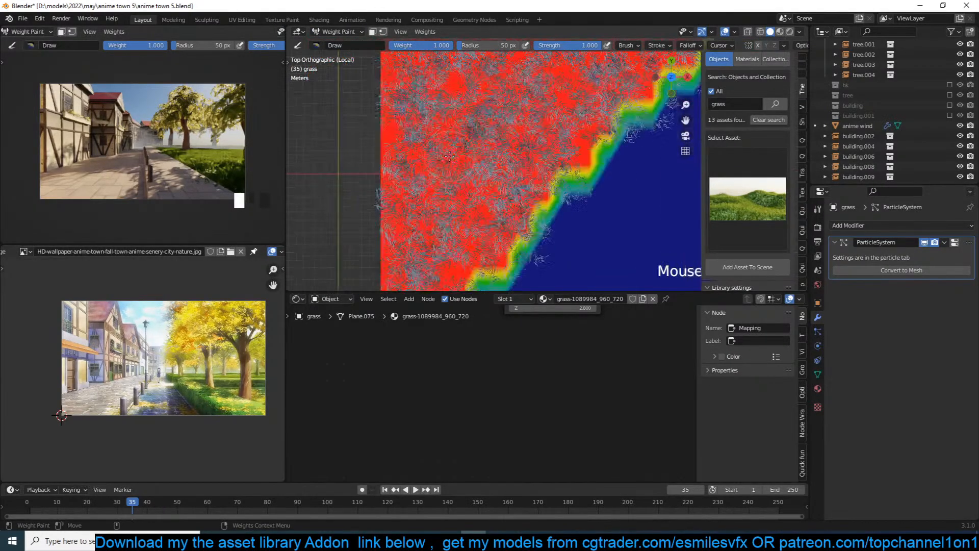
drag(449, 157, 435, 159)
key(bracketleft)
key(bracketleft)
key(bracketleft)
key(bracketleft)
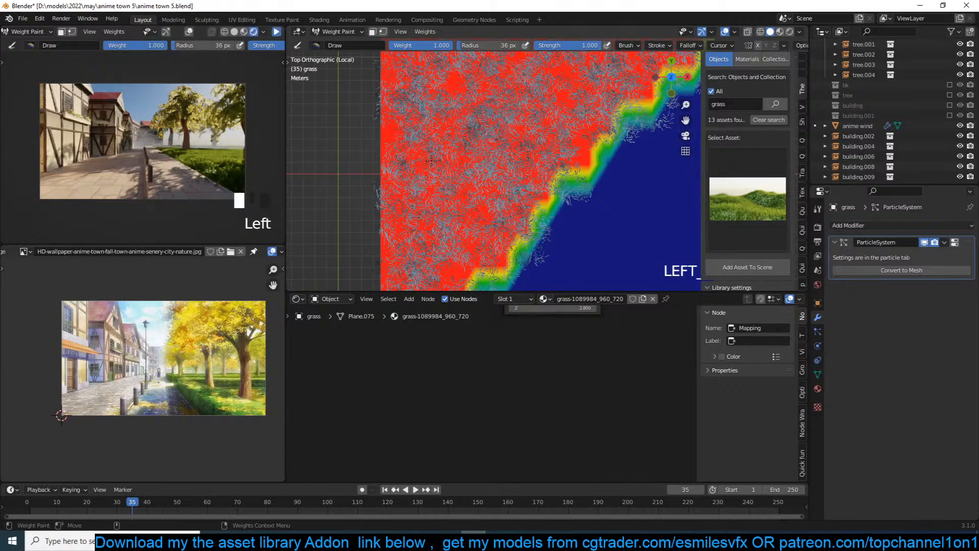
drag(445, 46, 390, 46)
Paint a narrow zero-weight path with bends across the grass plane from its street-side edge to the opposite side and check it through the camera.
mouse_move(384, 164)
mouse_down()
mouse_move(459, 106)
mouse_move(531, 107)
mouse_move(454, 109)
mouse_move(392, 165)
mouse_up()
shift+middle_drag(463, 118, 450, 170)
mouse_move(485, 168)
mouse_down()
mouse_move(483, 92)
mouse_move(533, 79)
mouse_up()
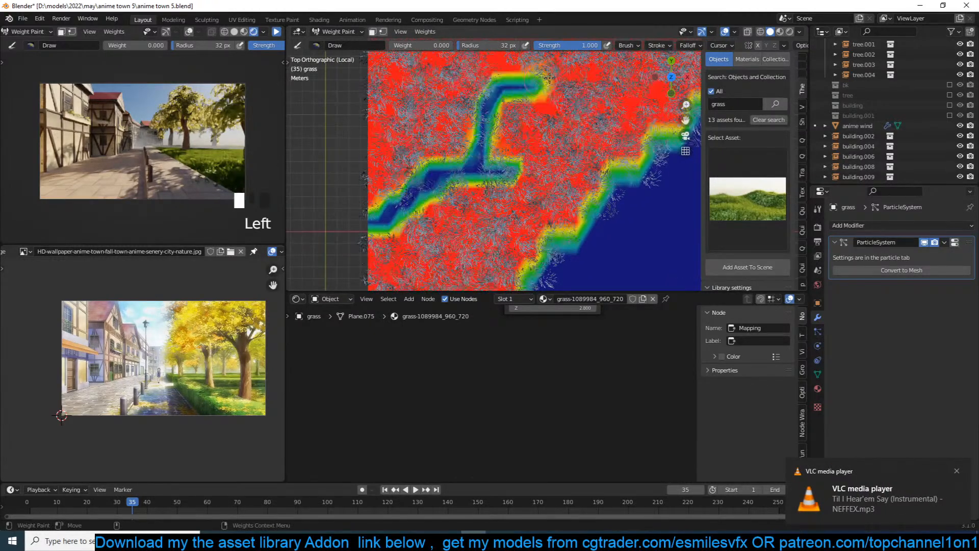
shift+middle_drag(522, 99, 487, 157)
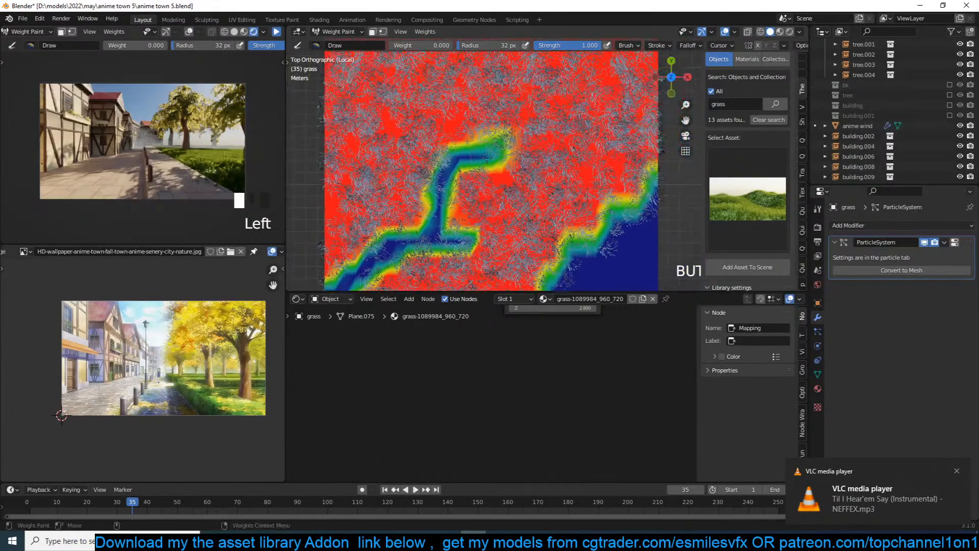
mouse_move(514, 110)
mouse_down()
mouse_move(532, 82)
mouse_move(618, 70)
mouse_up()
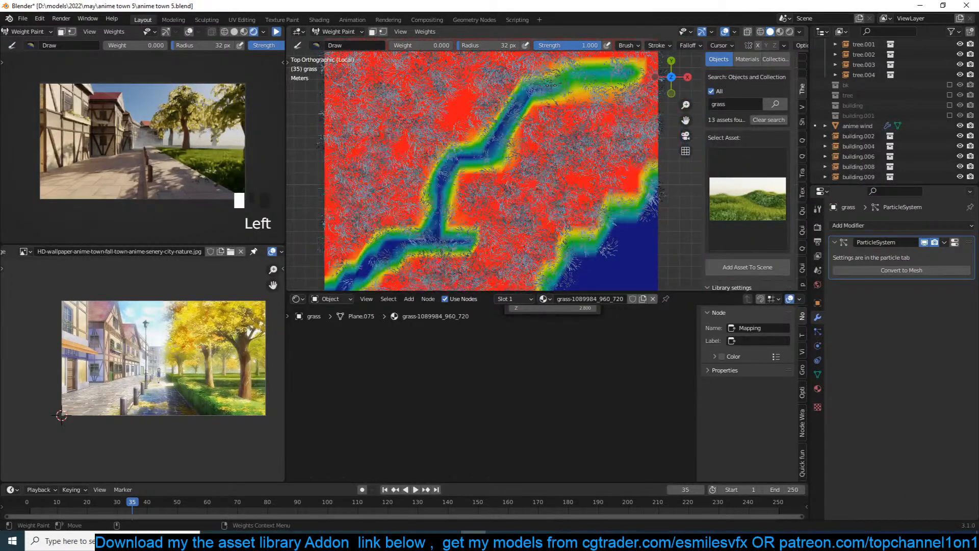
key(KP_0)
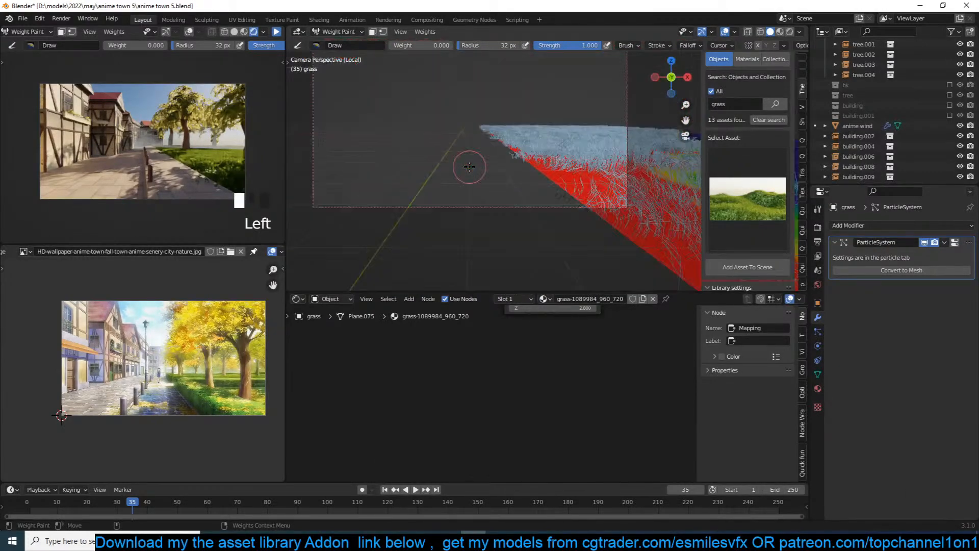
shift+middle_drag(515, 155, 383, 164)
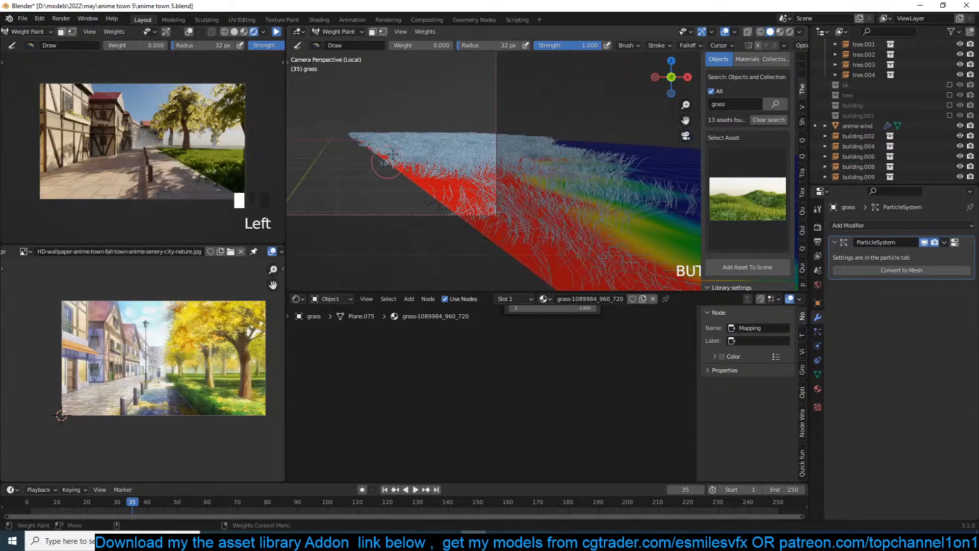
Widen the bare path near the grass plane's street-side edge with more zero-weight strokes and check it through the camera.
key(KP_7)
scroll(485, 179, up, 2)
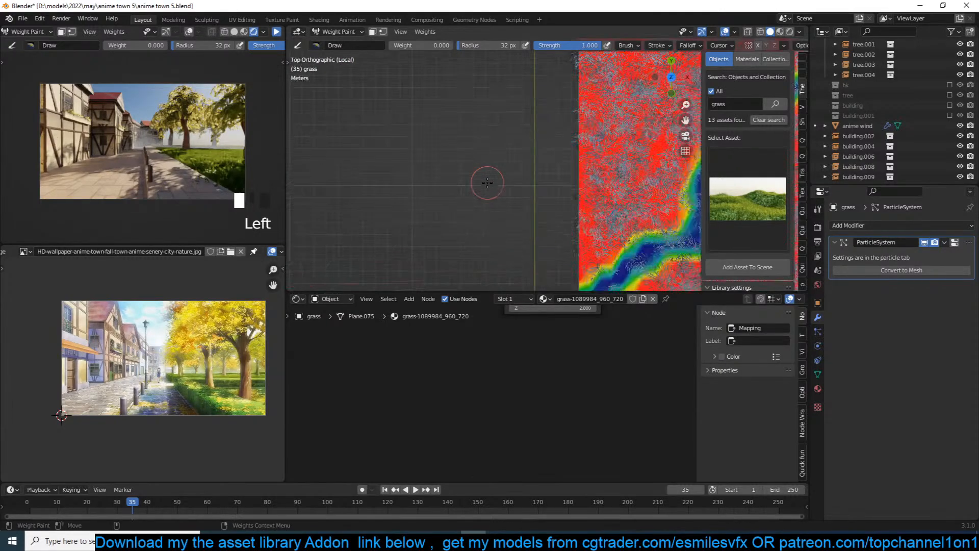
scroll(495, 181, up, 4)
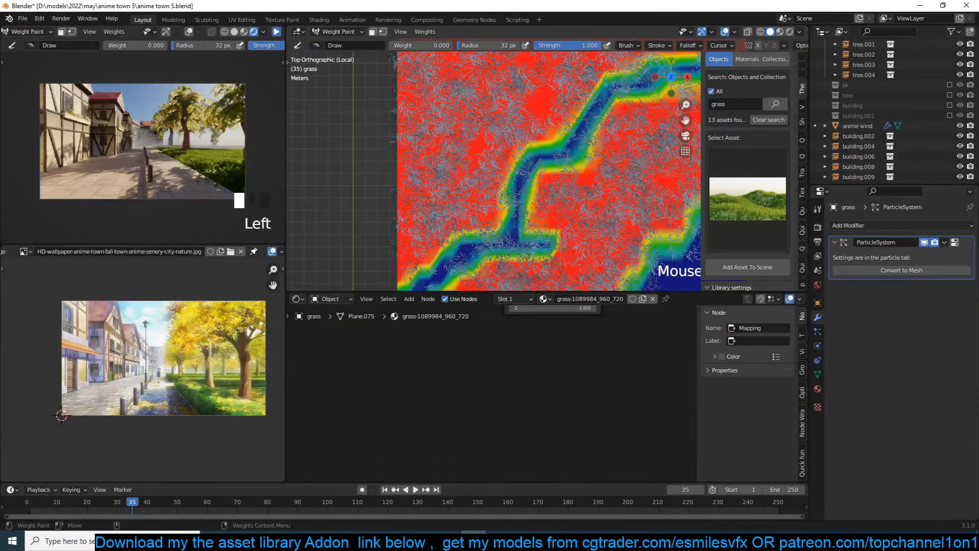
mouse_move(512, 194)
mouse_down()
mouse_move(489, 235)
mouse_move(423, 266)
mouse_up()
shift+middle_drag(423, 266, 437, 261)
mouse_move(461, 224)
mouse_down()
mouse_move(434, 255)
mouse_move(410, 253)
mouse_up()
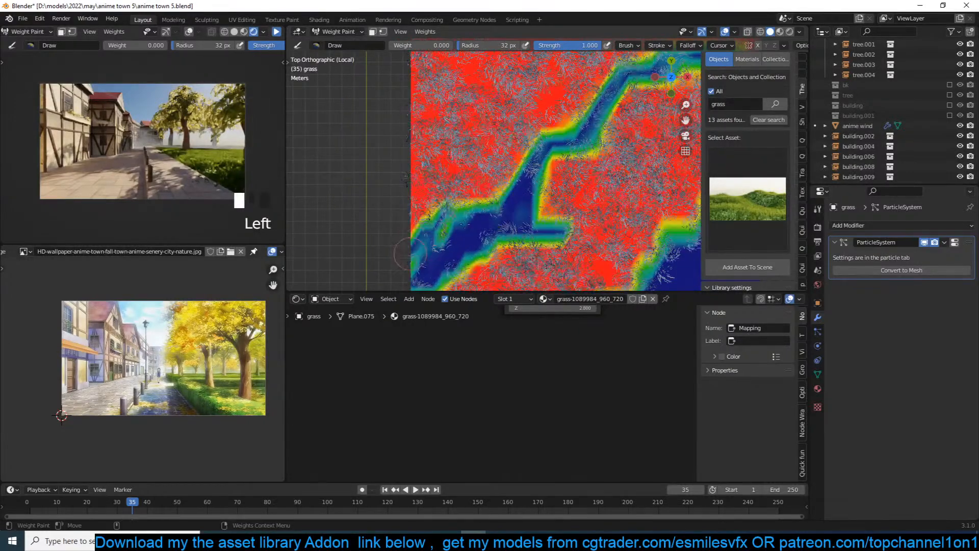
mouse_move(485, 214)
mouse_down()
mouse_move(525, 163)
mouse_move(498, 201)
mouse_up()
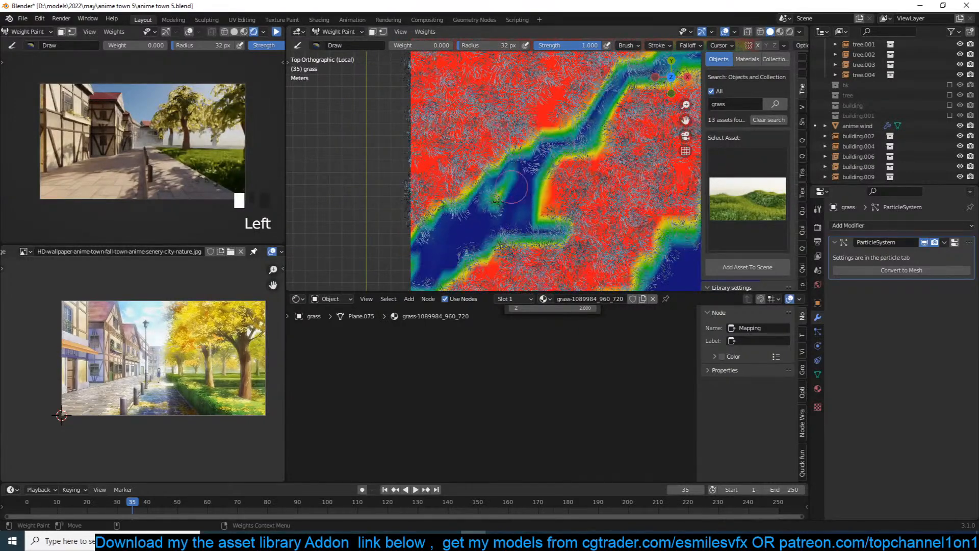
key(KP_0)
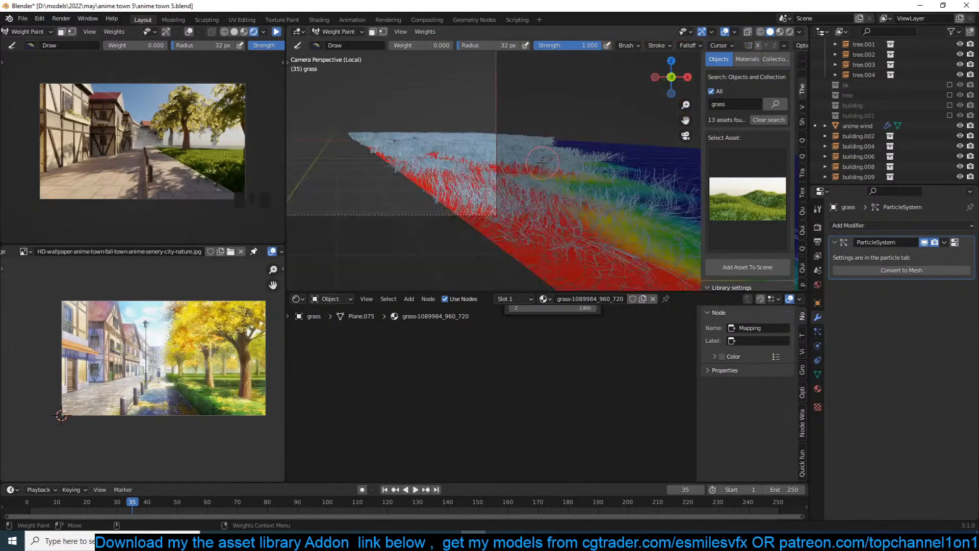
scroll(377, 132, up, 2)
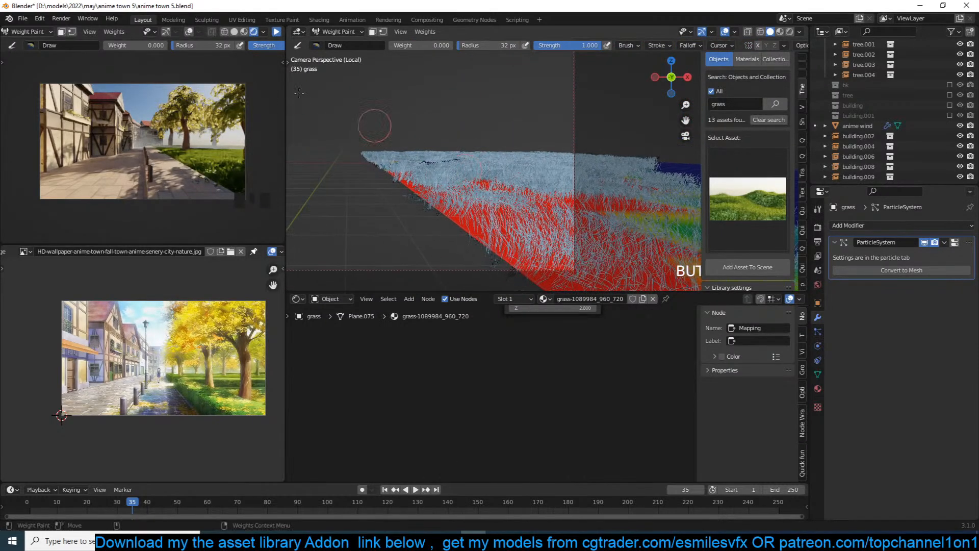
Return the grass to Object Mode, deselect it, save the file and resume the rendered preview.
click(351, 35)
click(337, 55)
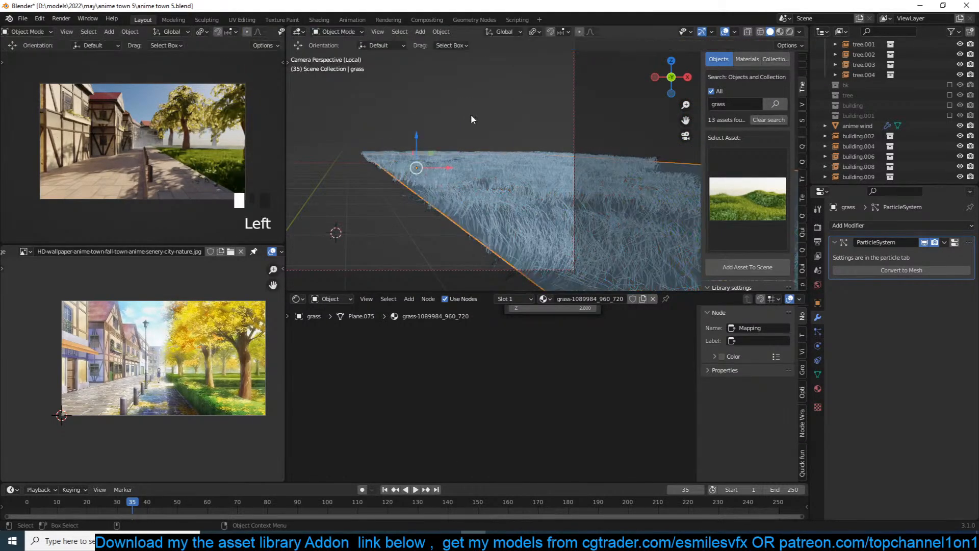
key(alt+a)
key(ctrl+s)
scroll(276, 31, down, 3)
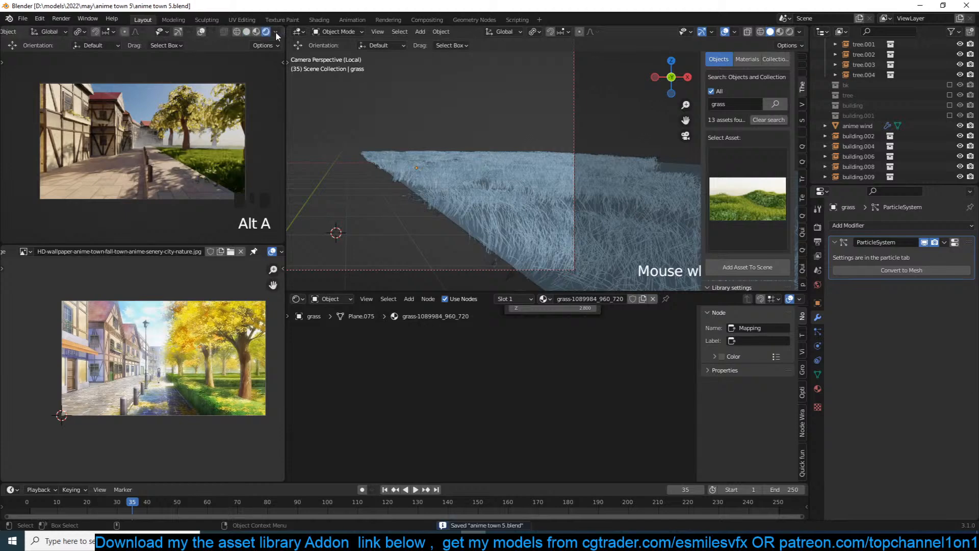
scroll(275, 32, down, 1)
click(276, 32)
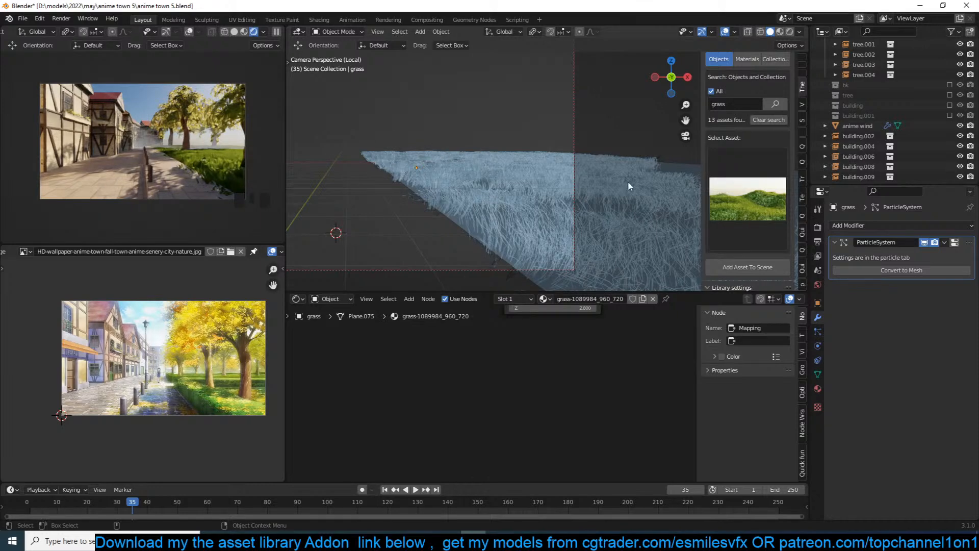
Look over the grass asset thumbnails and the hedge in the reference image, and pause the rendered preview.
click(737, 198)
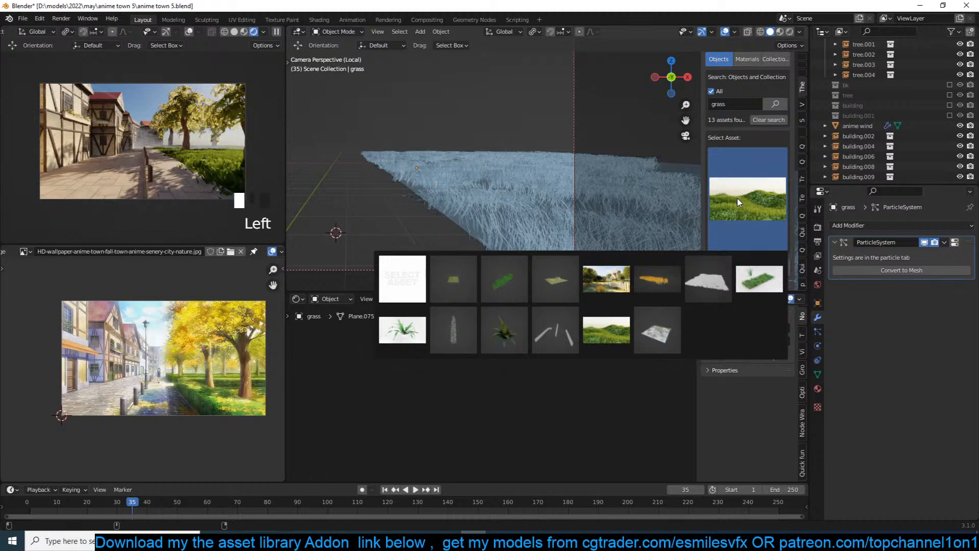
click(738, 202)
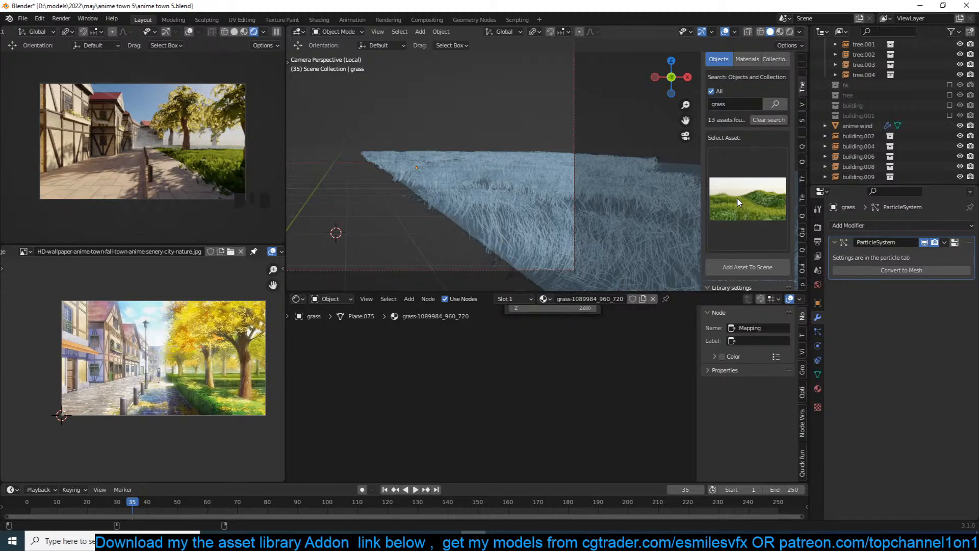
scroll(110, 356, up, 4)
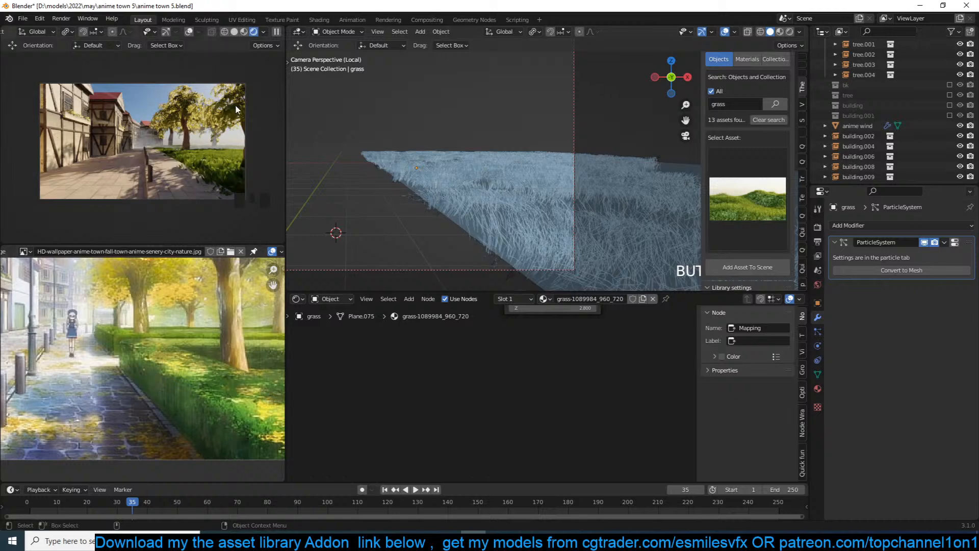
click(276, 33)
scroll(804, 268, down, 5)
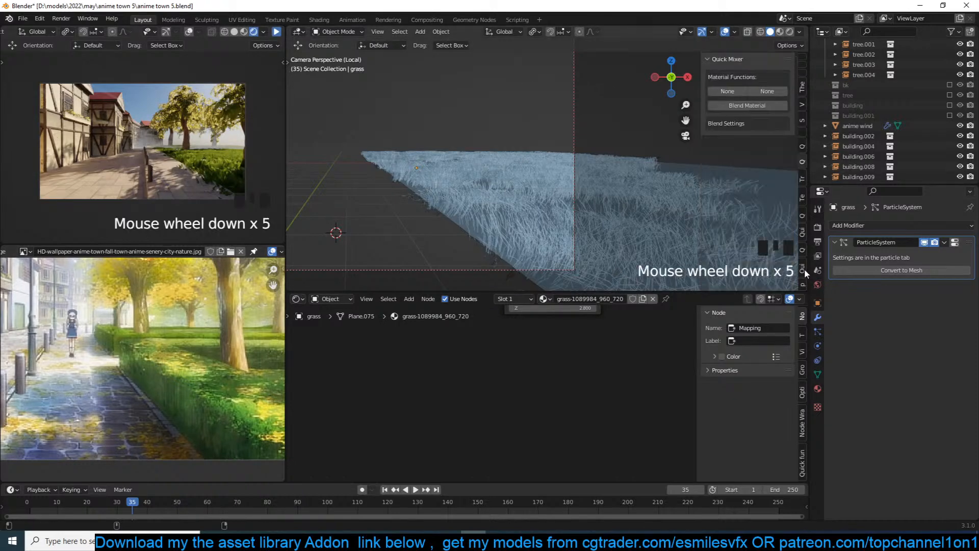
Search the installed add-ons in the preferences for "vege" to check that the Vegetation add-on is enabled.
click(804, 271)
click(803, 273)
click(803, 283)
click(803, 236)
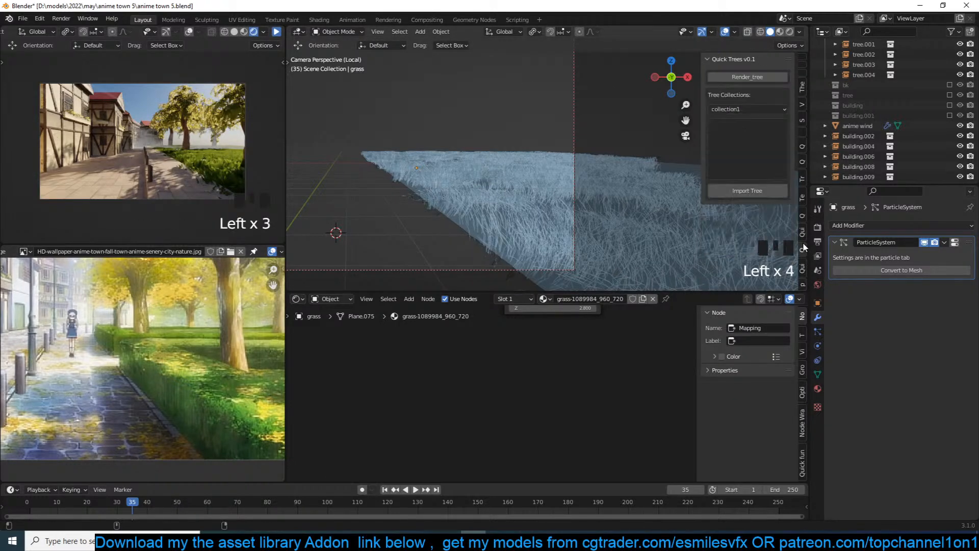
click(38, 21)
click(38, 21)
click(38, 21)
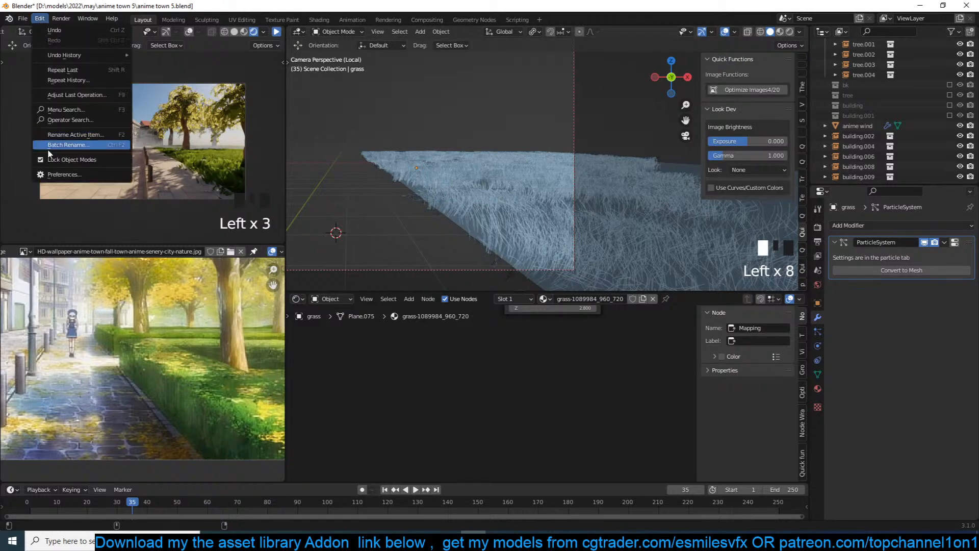
click(64, 174)
click(309, 64)
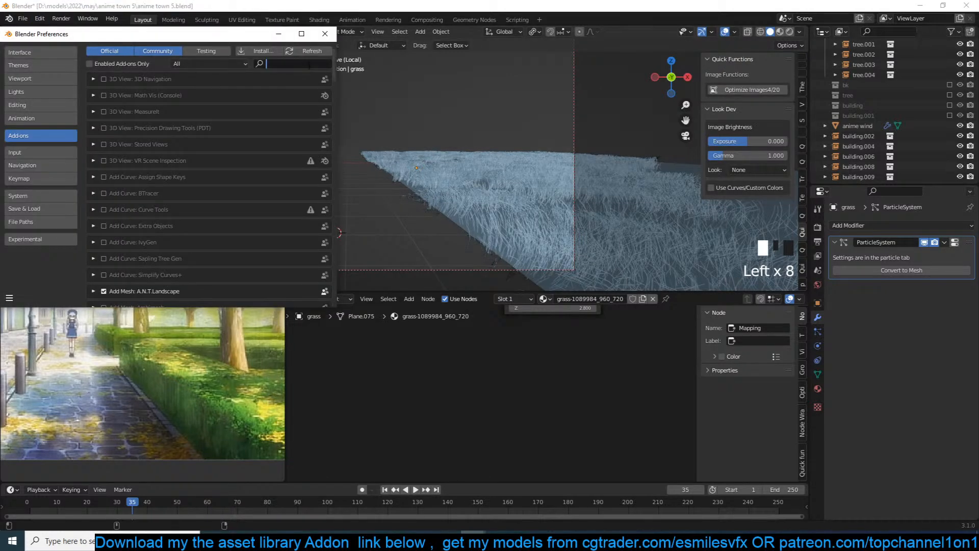
text(vege)
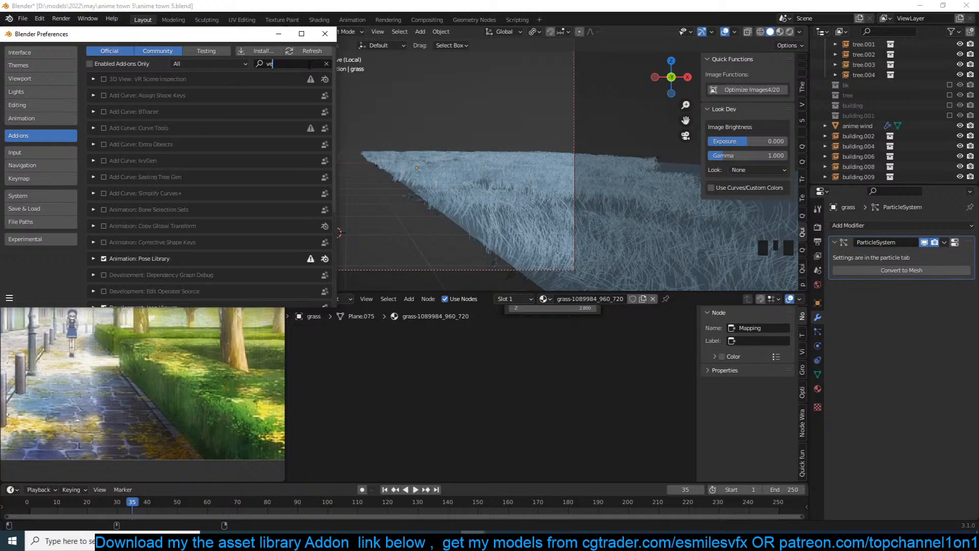
click(325, 34)
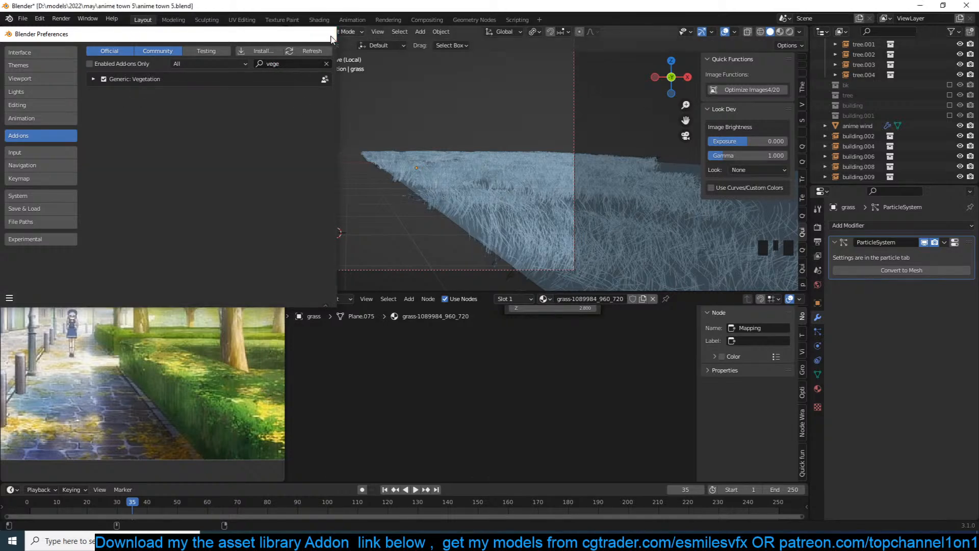
Bring up the Vegetation add-on's tree models, leave local view and place the 3D cursor at the grass edge beside the street.
click(801, 274)
scroll(801, 128, down, 5)
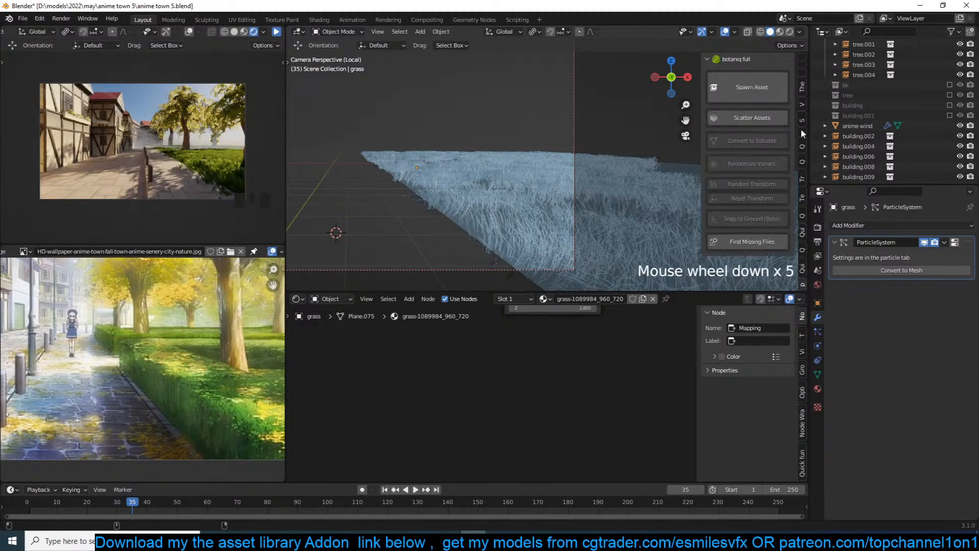
click(800, 128)
click(801, 106)
click(747, 116)
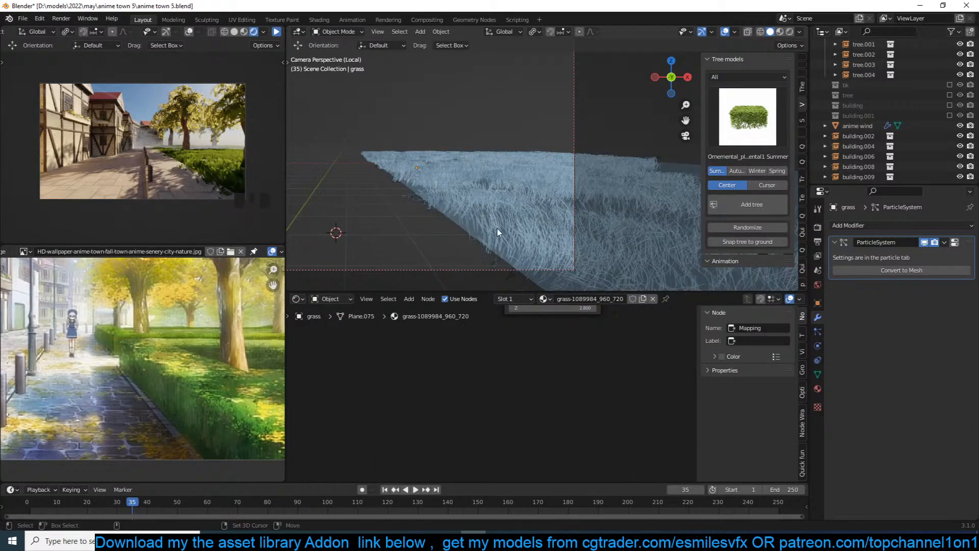
key(slash)
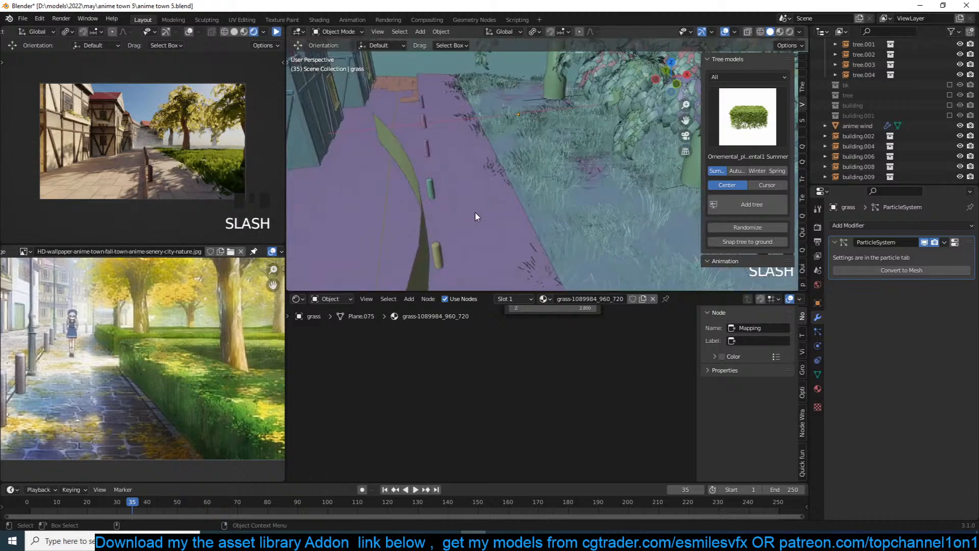
shift+right_click(529, 219)
Try to add the ornamental1 hedge from the tree models, and a shaped shrub with the grass plane selected.
click(749, 207)
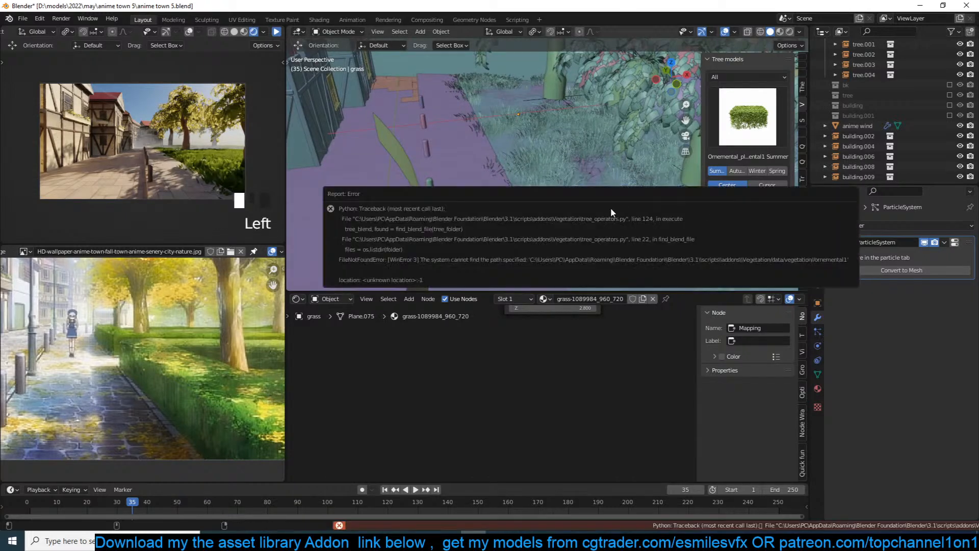
click(747, 207)
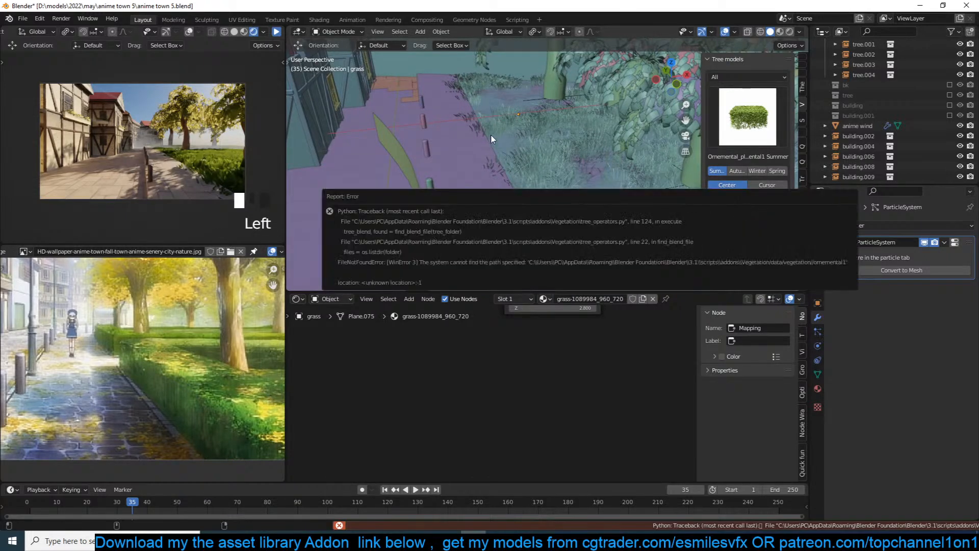
click(516, 114)
click(747, 116)
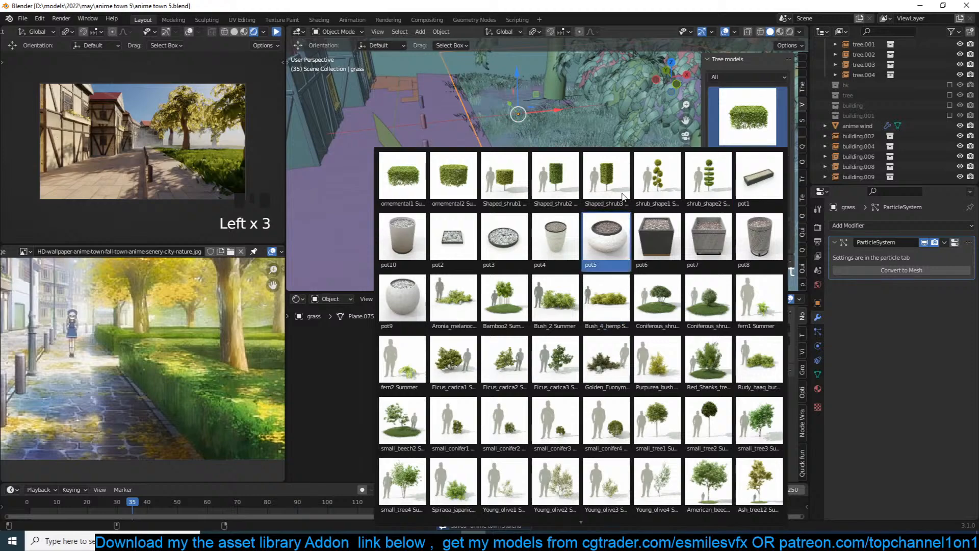
click(584, 204)
click(734, 209)
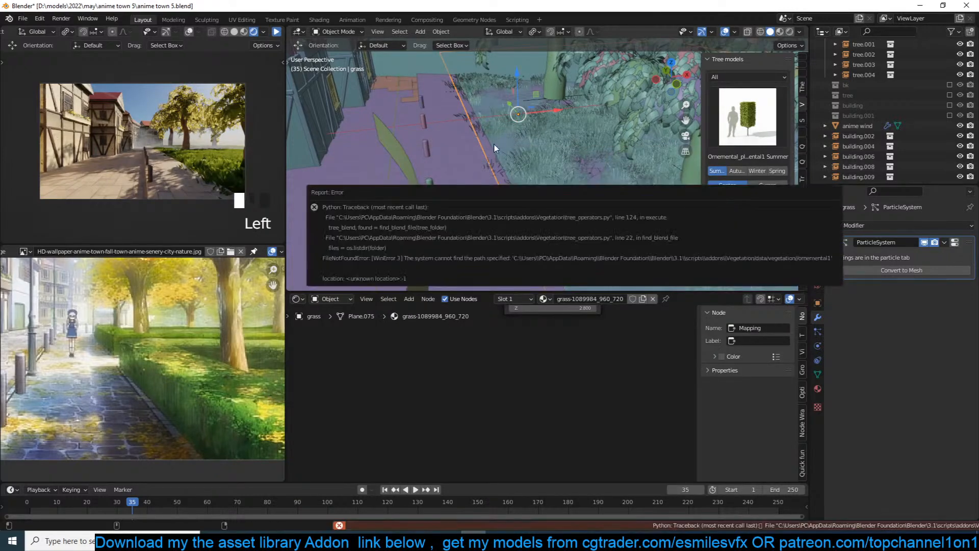
Try to add a tall, slender summer tree from the tree models.
click(747, 116)
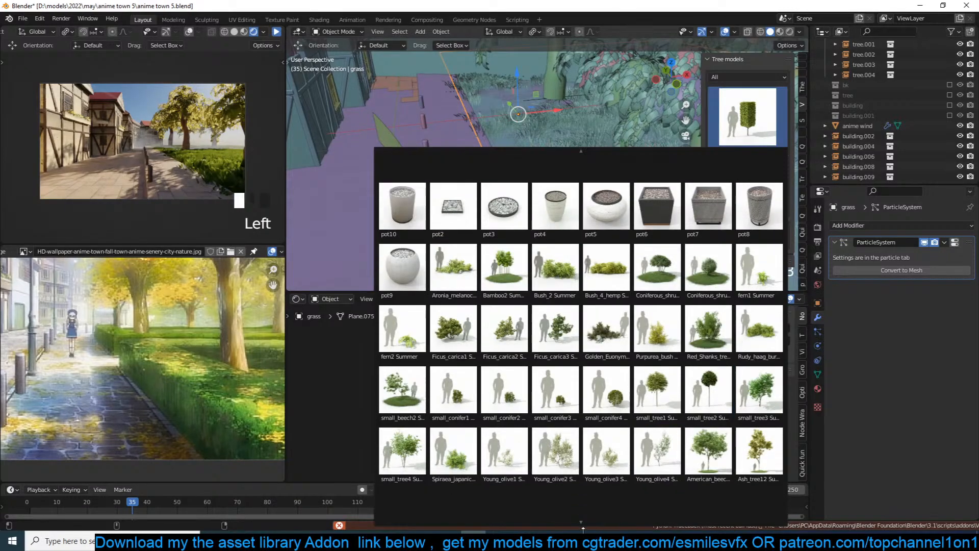
scroll(624, 515, down, 2)
click(643, 472)
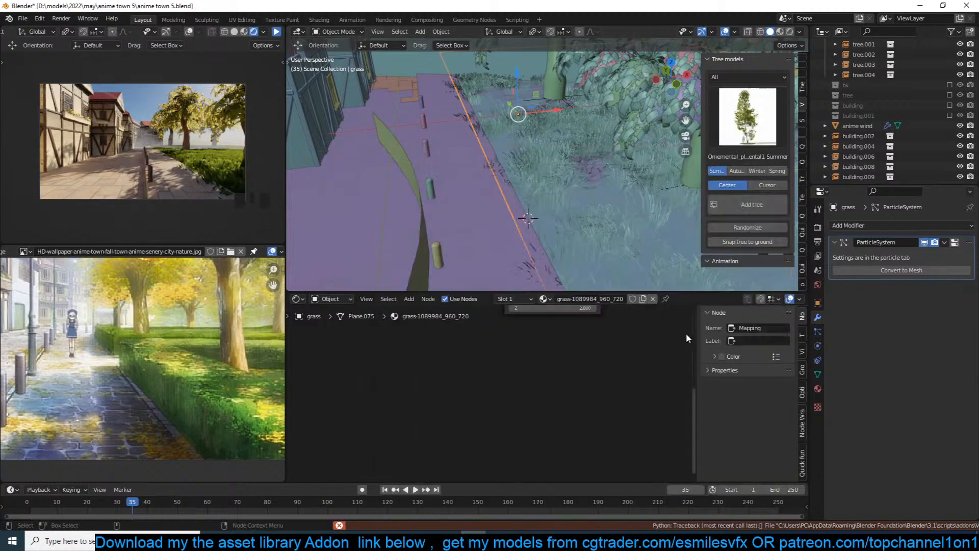
click(751, 207)
double_click(492, 155)
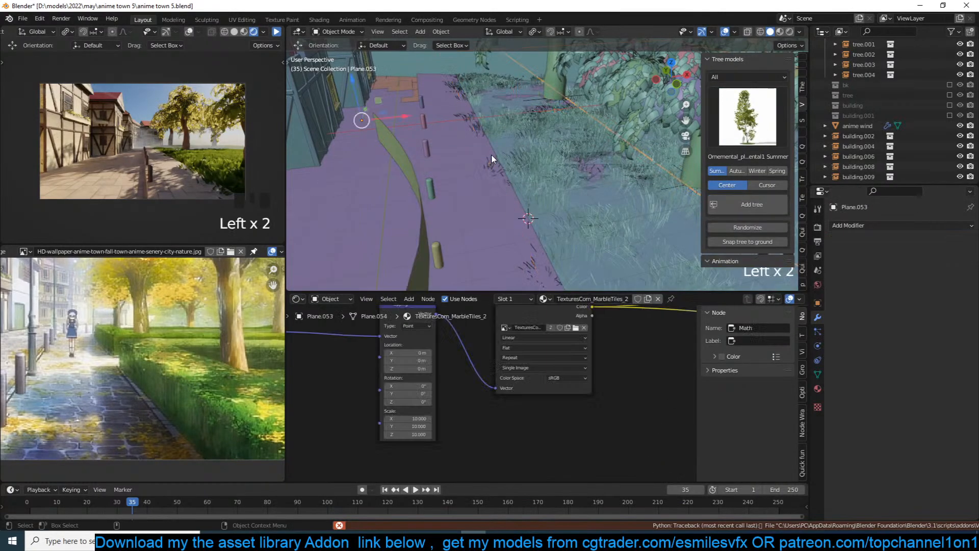
Deselect everything, save the scene and check the anime town reference image for further street props.
key(ctrl+s)
key(alt+a)
key(ctrl+s)
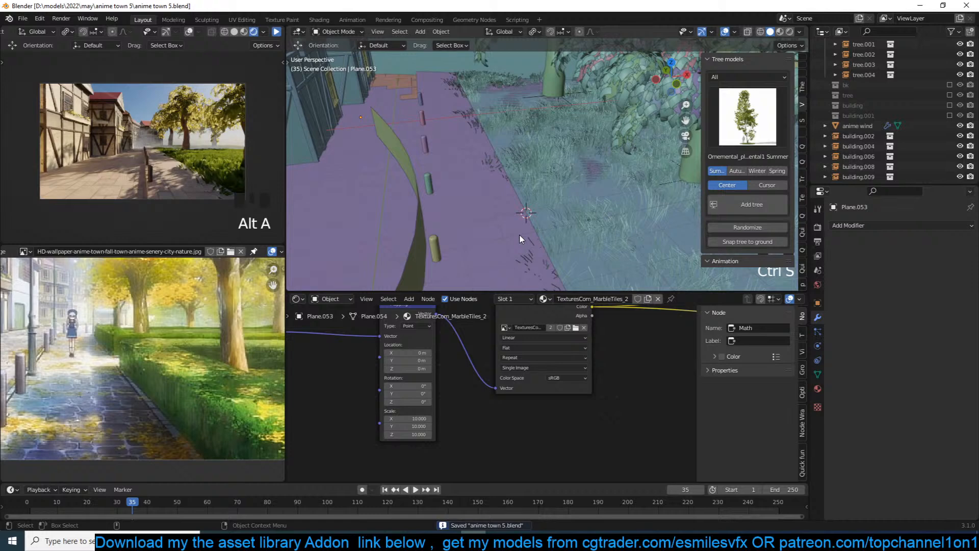
key(ctrl+s)
scroll(175, 344, down, 1)
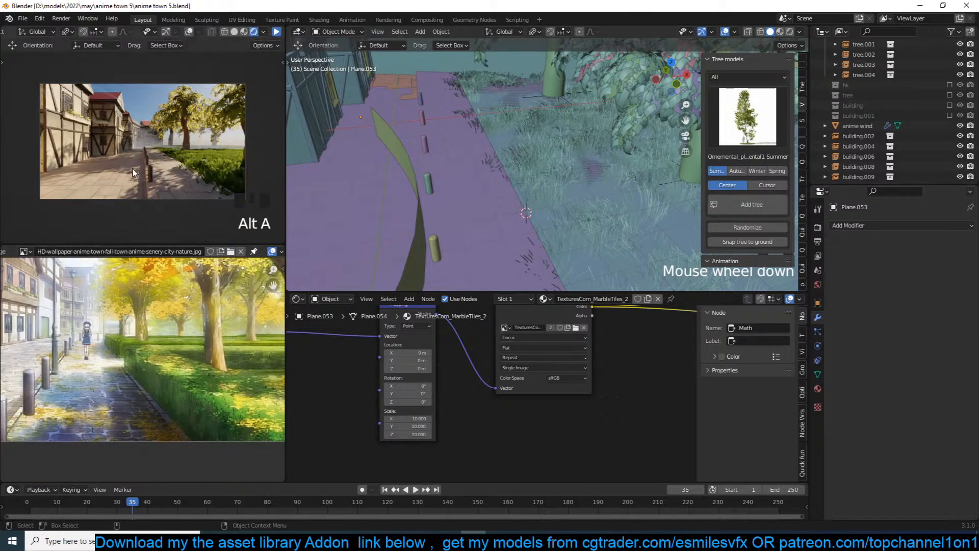
scroll(724, 128, up, 4)
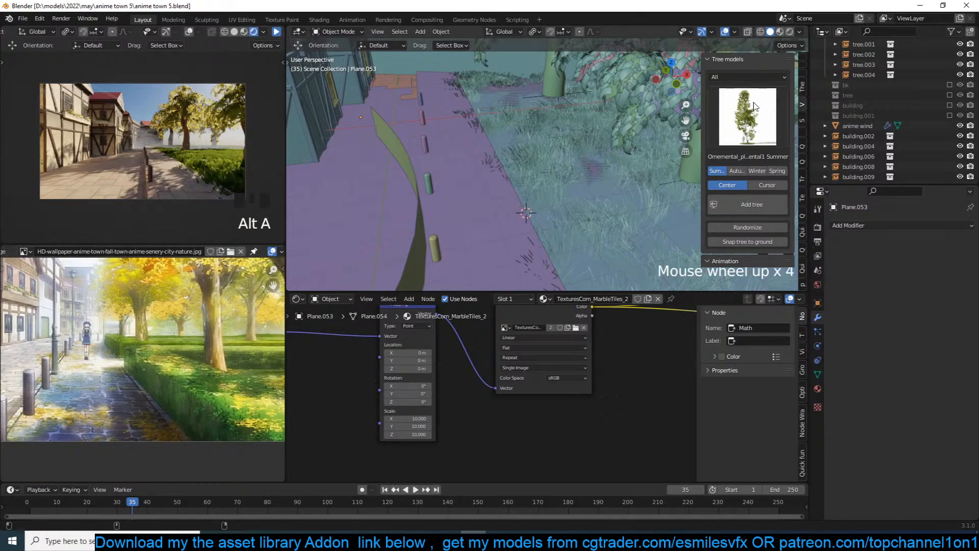
Search all objects and collections in the asset library for "well".
click(801, 87)
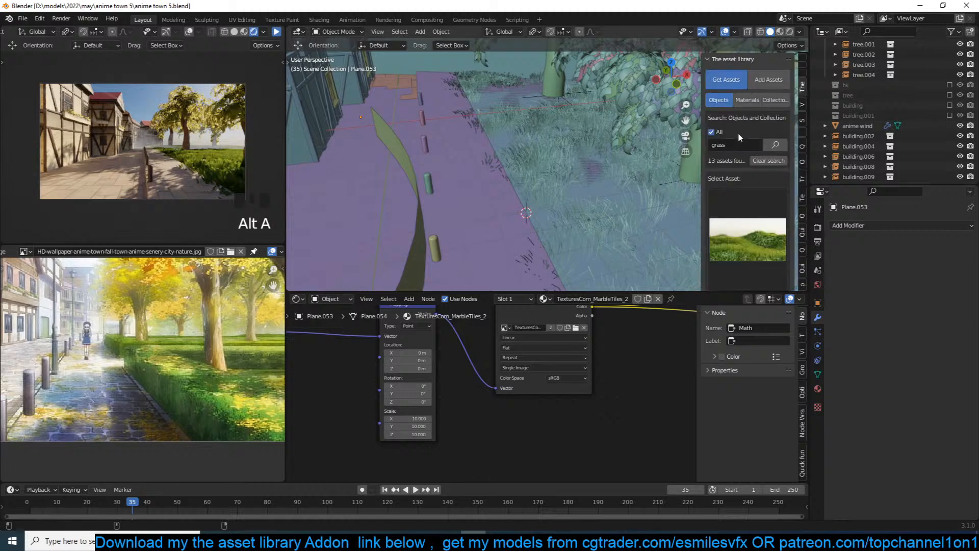
text(well)
key(Return)
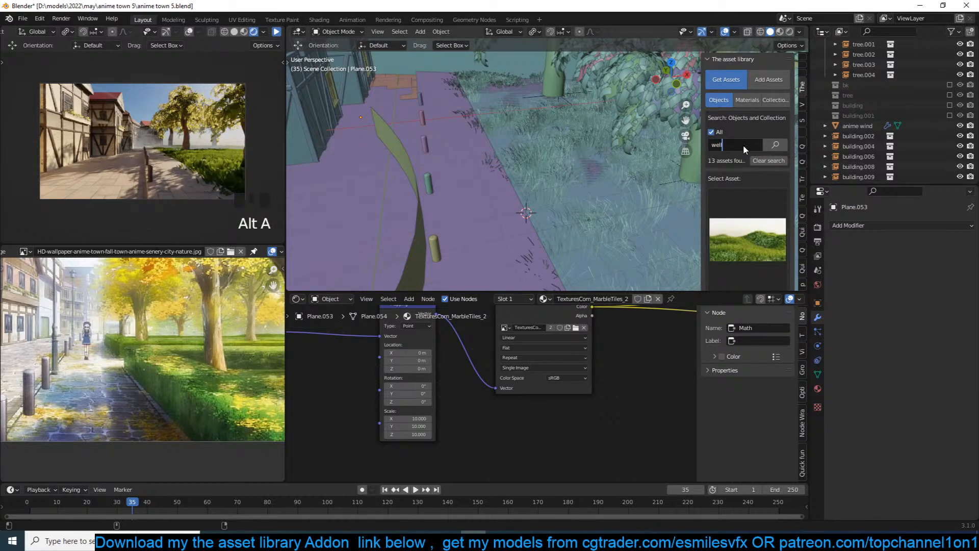
click(783, 314)
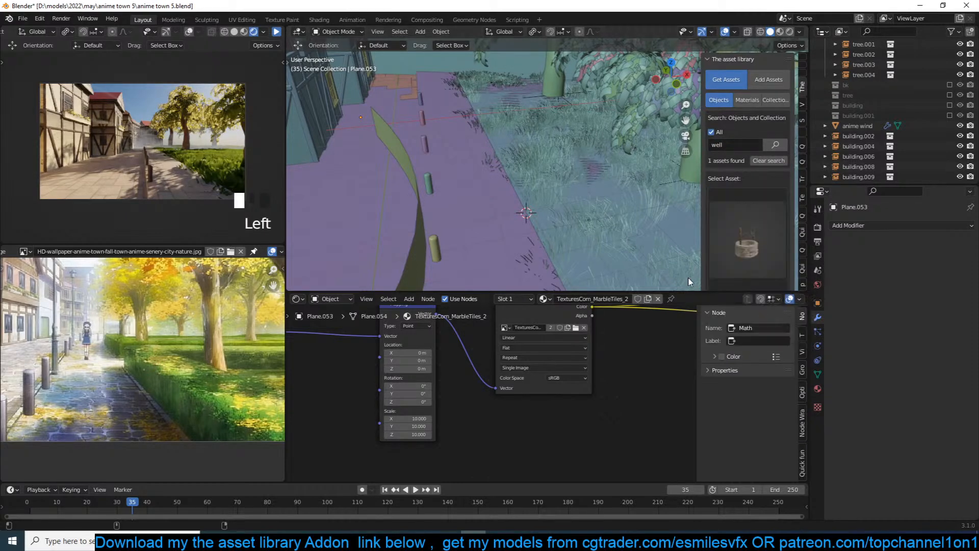
Place the 3D cursor on the paving beside the half-timbered houses and add the old medieval well there.
shift+middle_drag(508, 164, 594, 157)
middle_drag(469, 176, 445, 168)
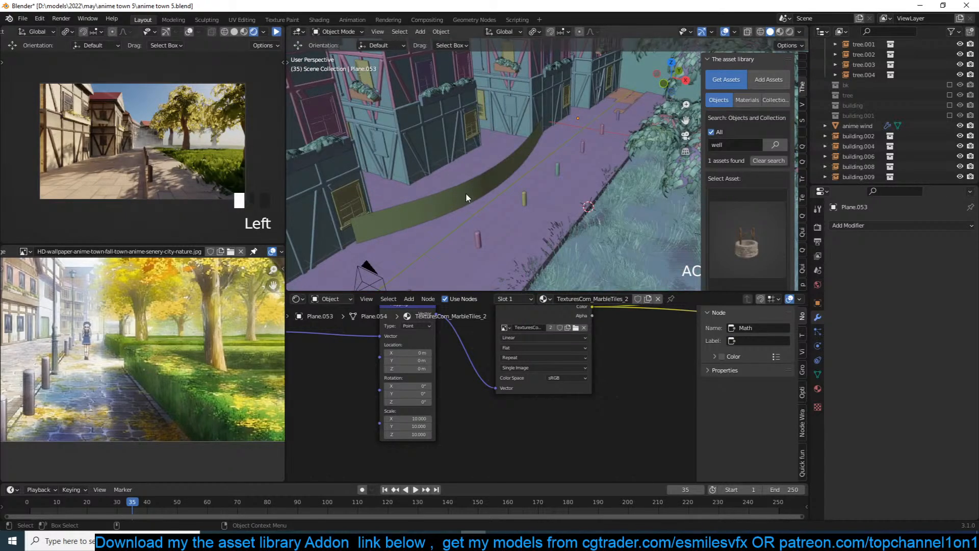
shift+middle_drag(493, 194, 498, 158)
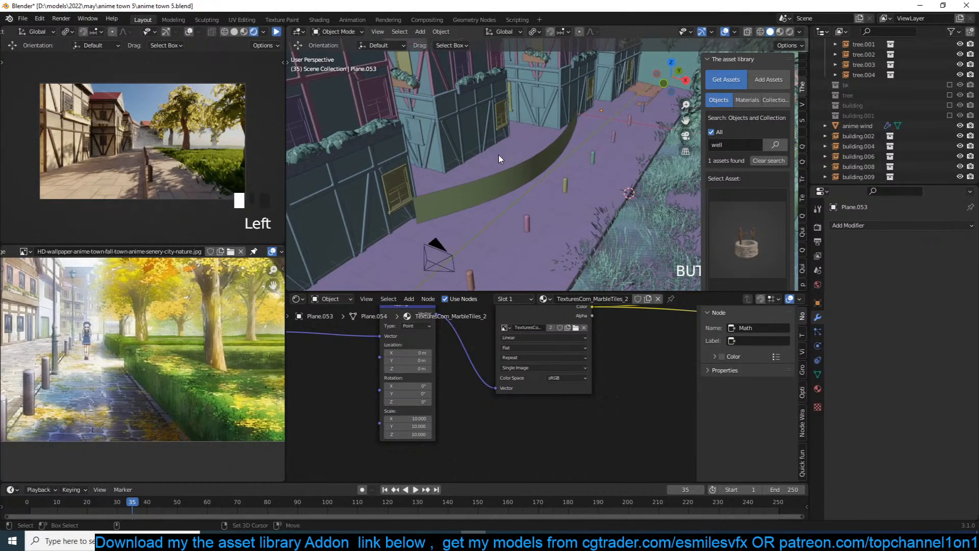
shift+right_click(499, 155)
scroll(734, 245, down, 2)
click(747, 266)
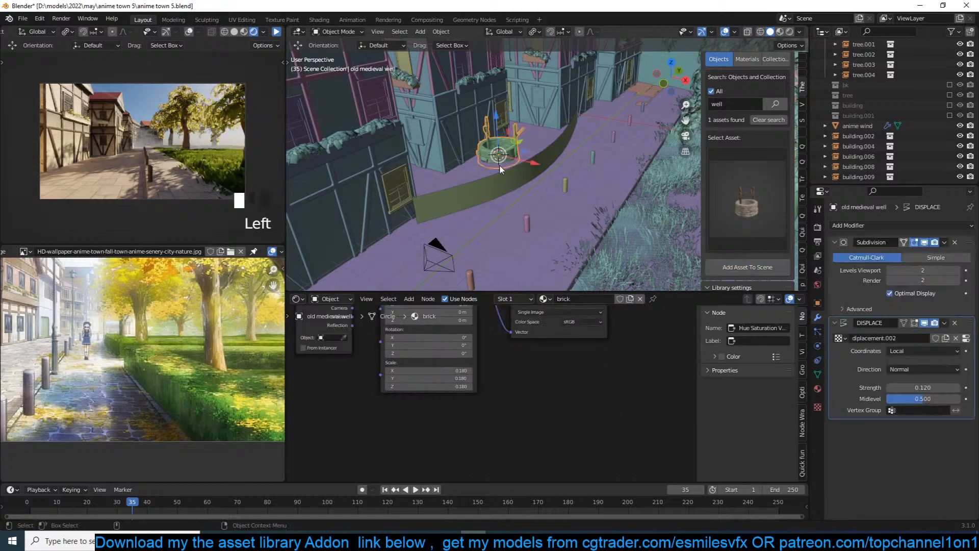
Scale the well to 0.898, reposition it beside the houses in the camera view and save the scene.
key(s)
click(552, 160)
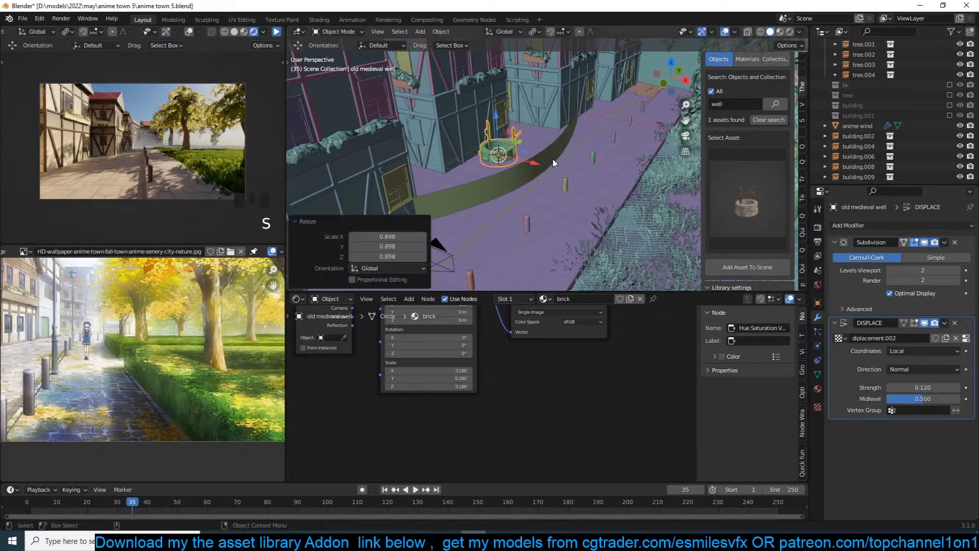
middle_drag(561, 162, 576, 138)
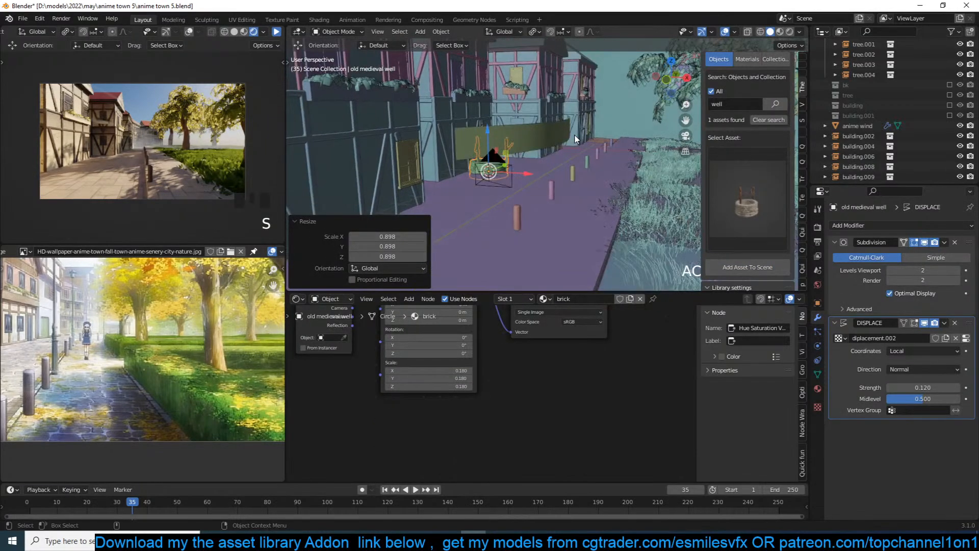
key(KP_0)
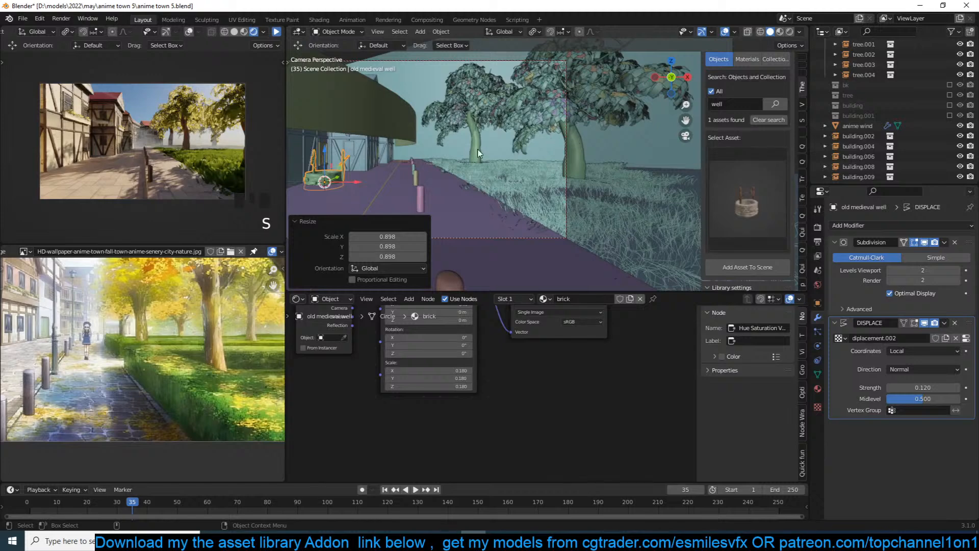
key(g)
key(alt+a)
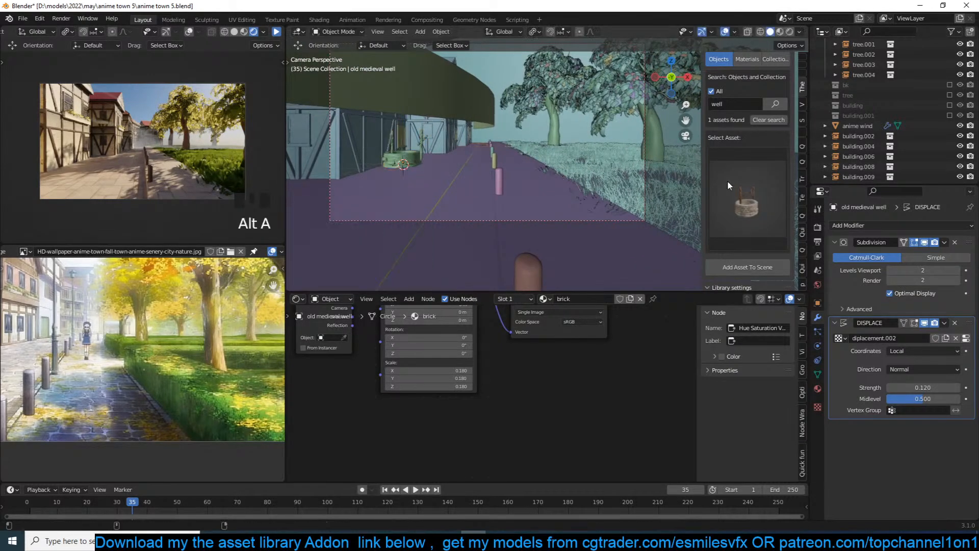
scroll(128, 342, down, 1)
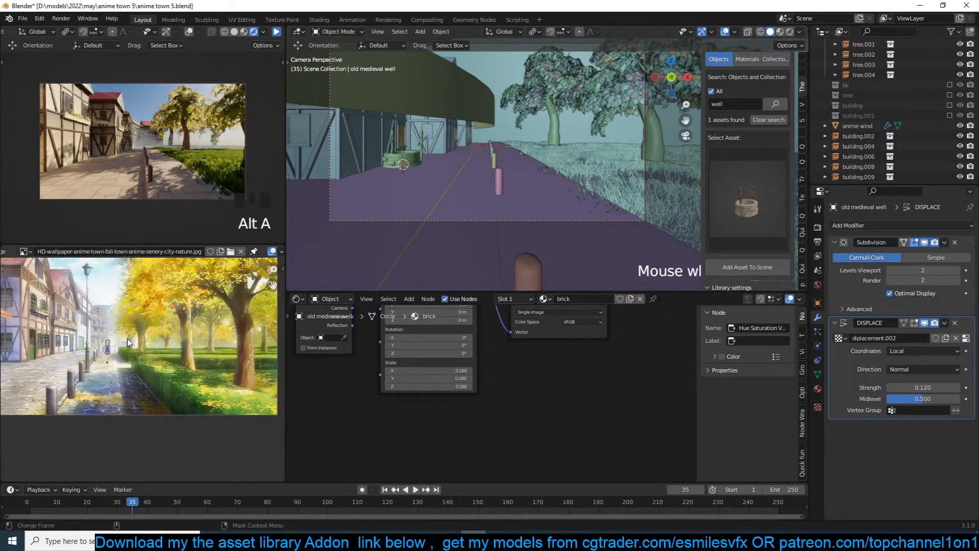
key(ctrl+s)
middle_drag(128, 342, 166, 403)
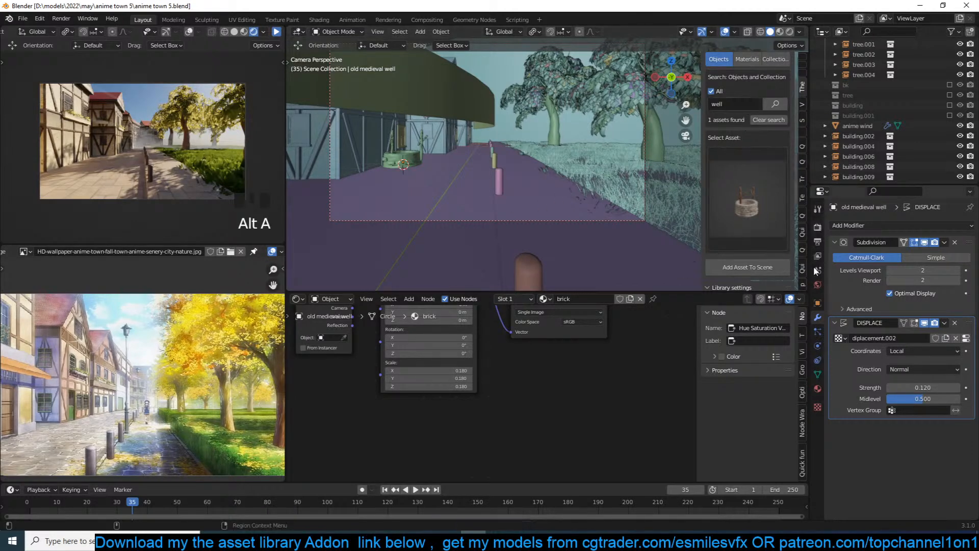
Import the utility pole generator from utility poles.blend with the 3D cursor placed beside the row of short posts.
click(805, 280)
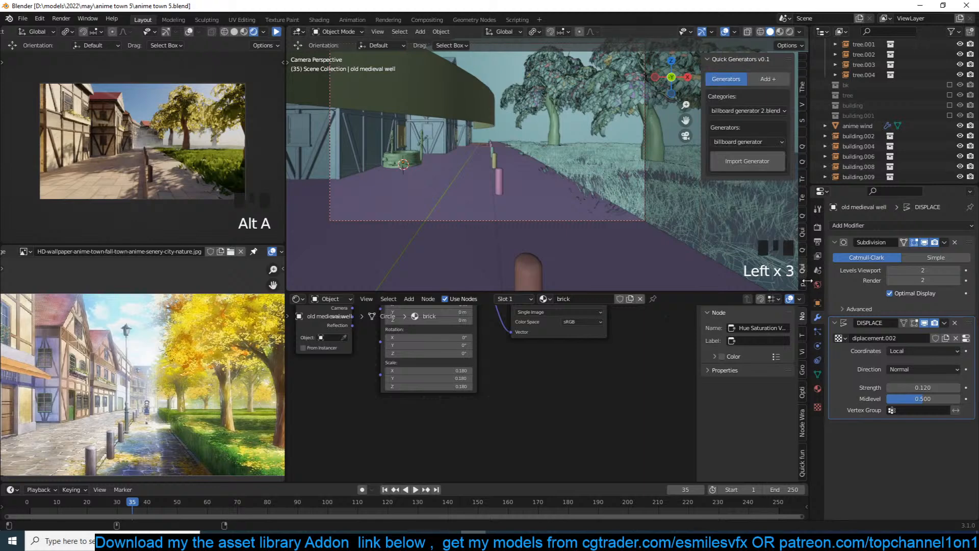
click(744, 113)
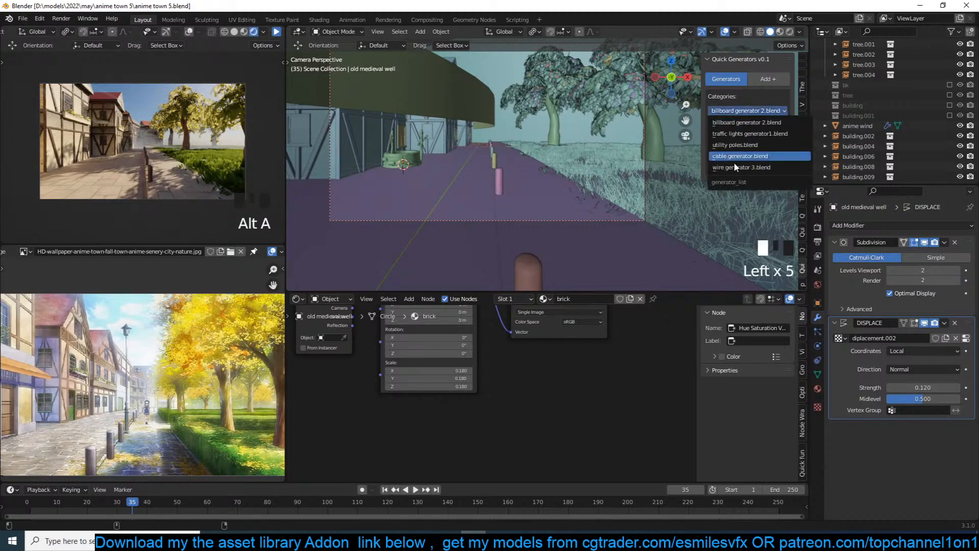
click(743, 145)
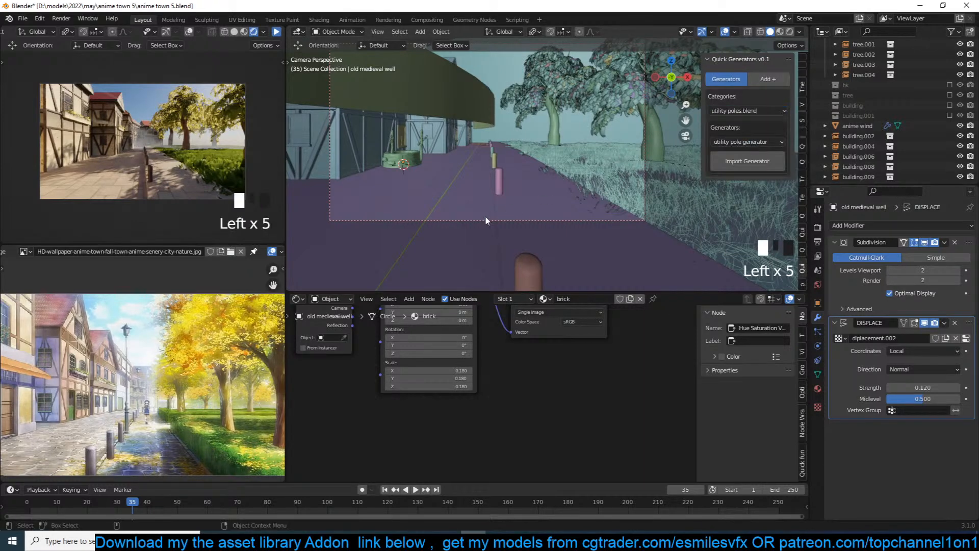
shift+right_click(493, 198)
shift+right_click(493, 198)
click(746, 160)
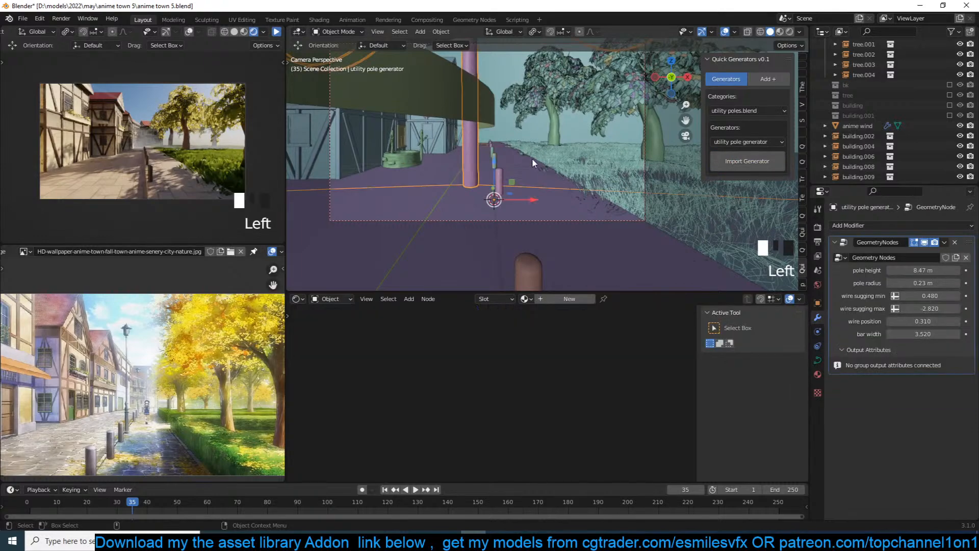
Rotate the utility pole line about -87° along the street, shrink it and move it 1.652 m in X to the grass edge.
scroll(531, 158, down, 5)
key(KP_7)
scroll(531, 171, down, 3)
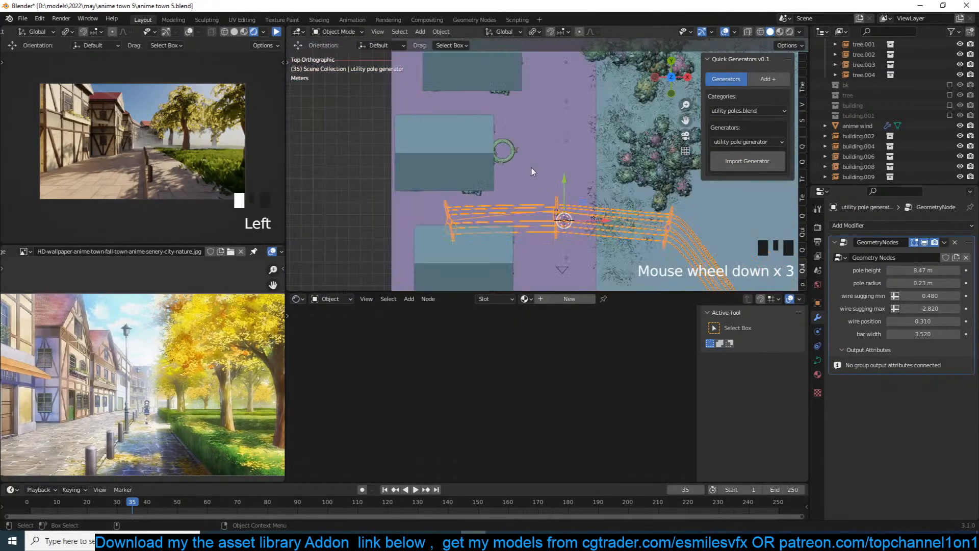
key(r)
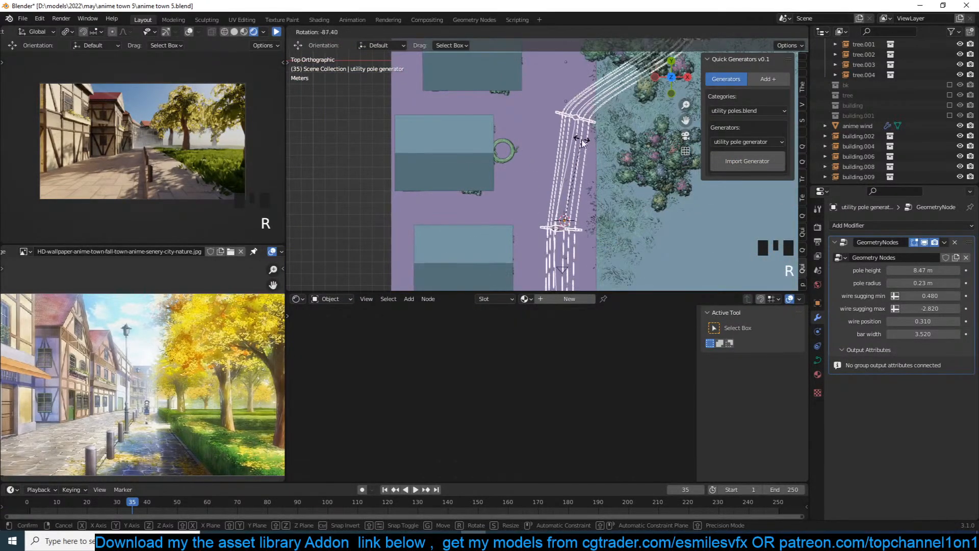
click(584, 143)
key(s)
click(612, 167)
key(g)
click(633, 157)
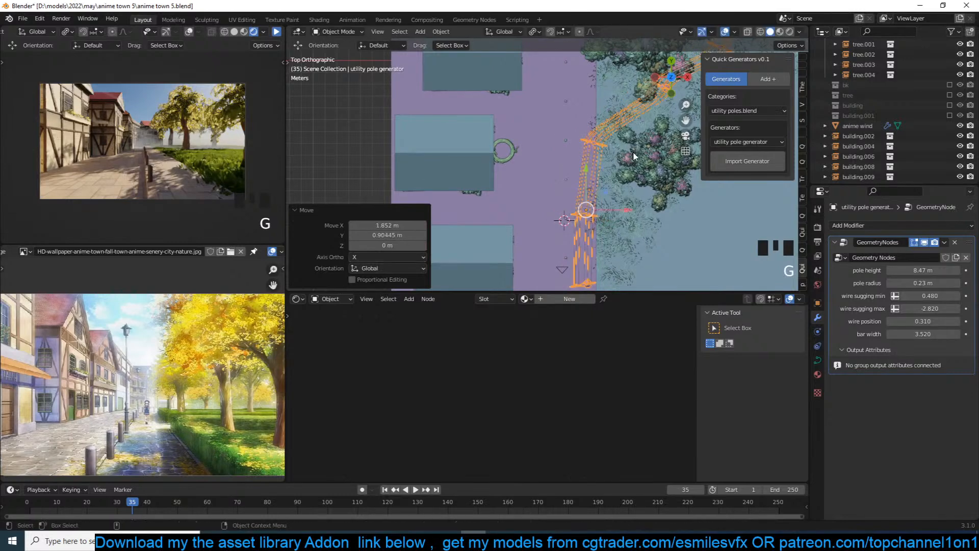
Scale the utility pole line down to 0.784 while checking it through the camera.
key(KP_2)
key(KP_2)
key(KP_2)
key(KP_2)
key(KP_2)
key(KP_2)
scroll(608, 173, up, 5)
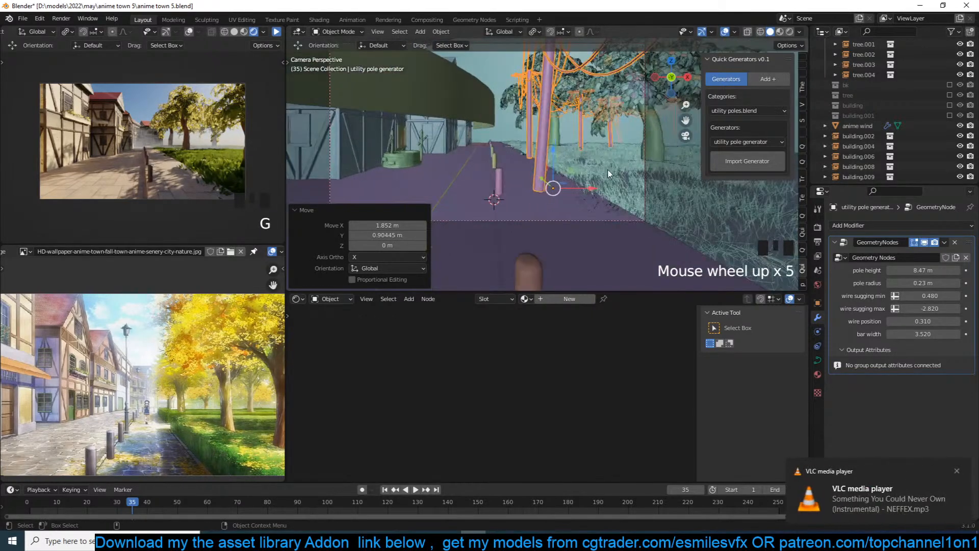
key(s)
click(606, 165)
Delete the utility pole curve's control points that stray over the grass and trees.
key(KP_7)
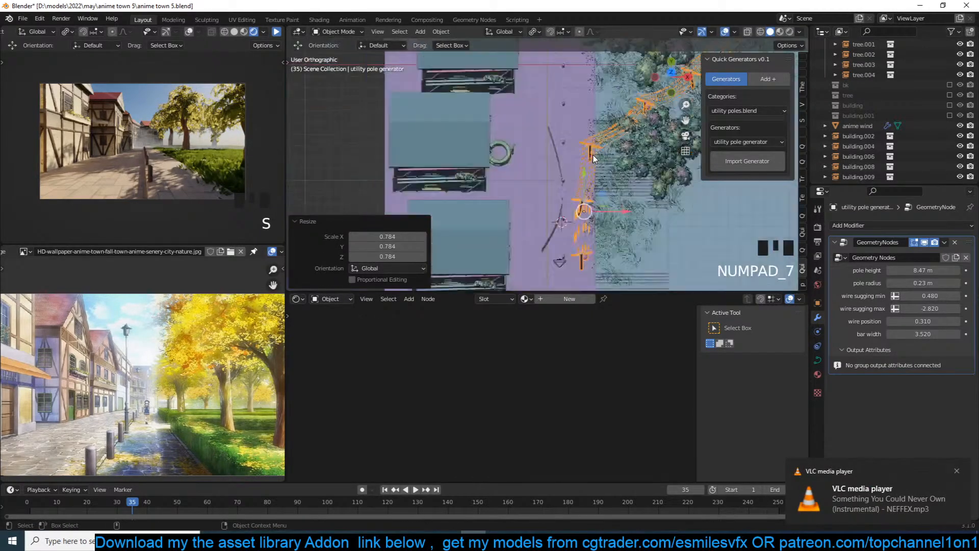
key(Tab)
scroll(544, 218, down, 4)
scroll(544, 218, up, 2)
key(a)
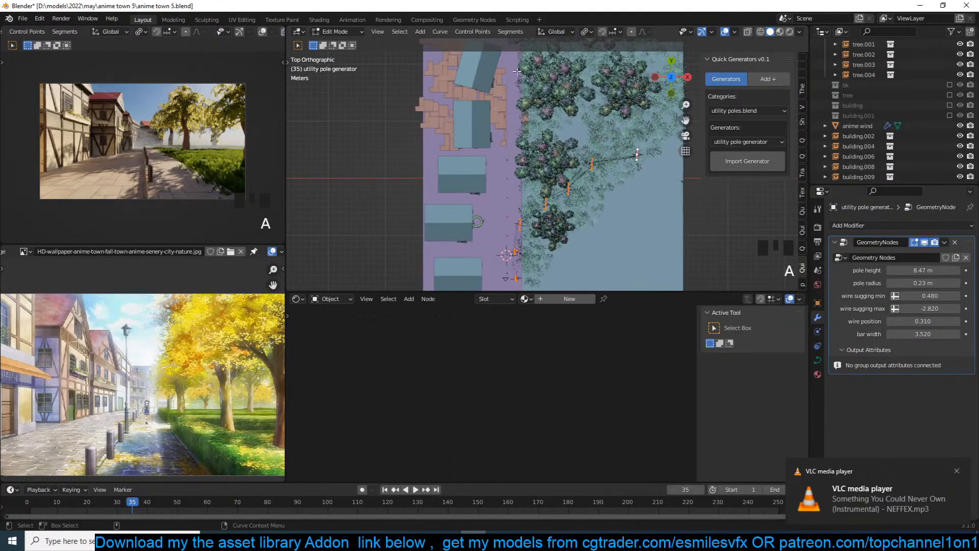
drag(523, 91, 678, 202)
key(c)
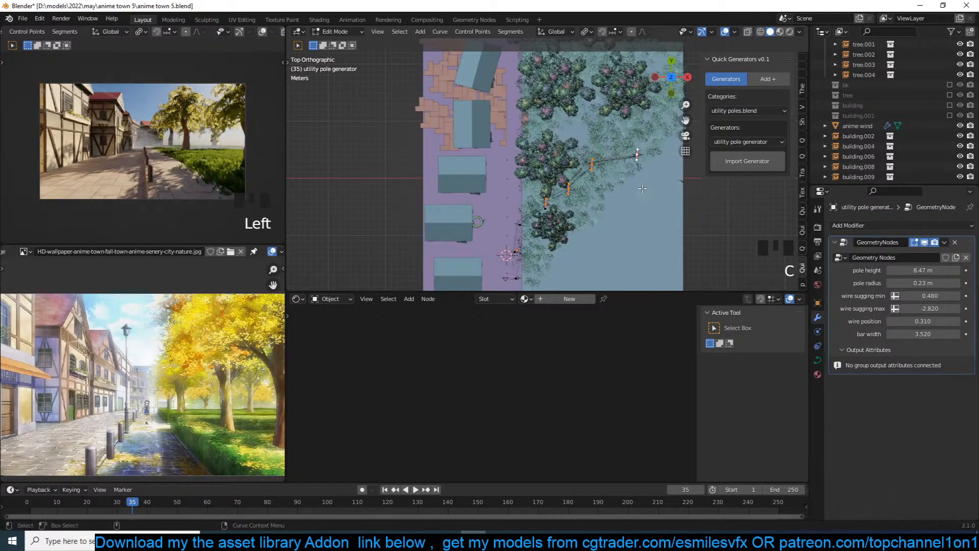
key(x)
click(568, 222)
Move the curve's end point about 6.6 m up the street and extrude it three times around the bend between the far houses.
click(521, 223)
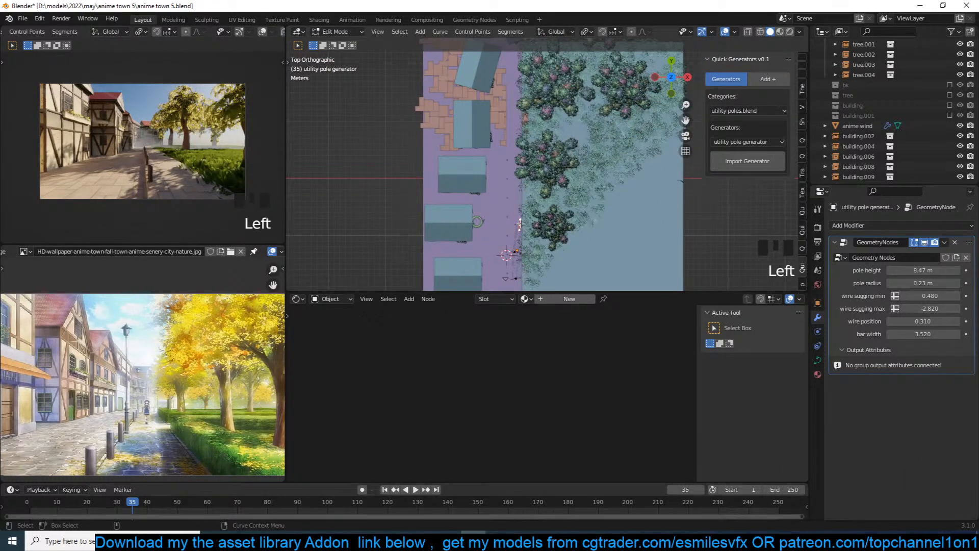
key(g)
click(518, 186)
key(e)
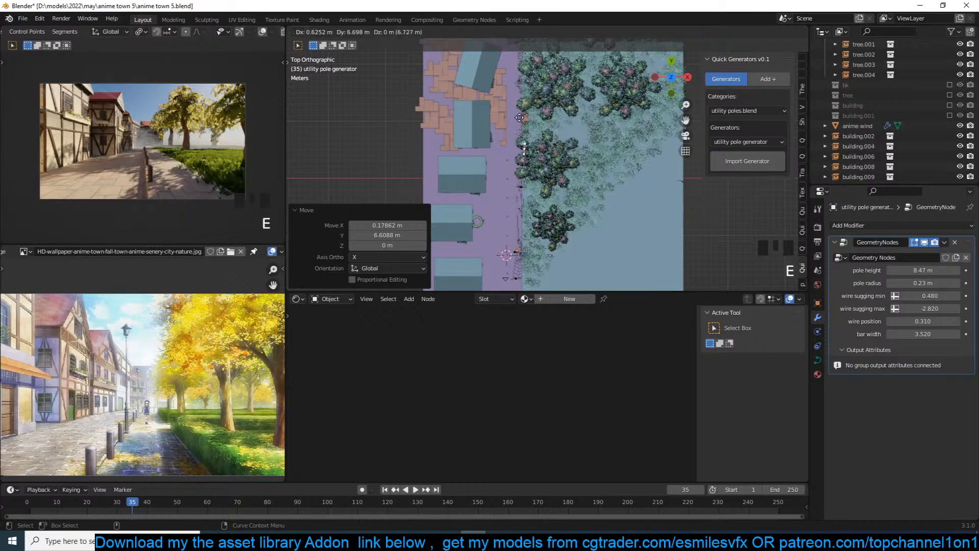
click(516, 97)
shift+middle_drag(515, 115, 524, 185)
key(e)
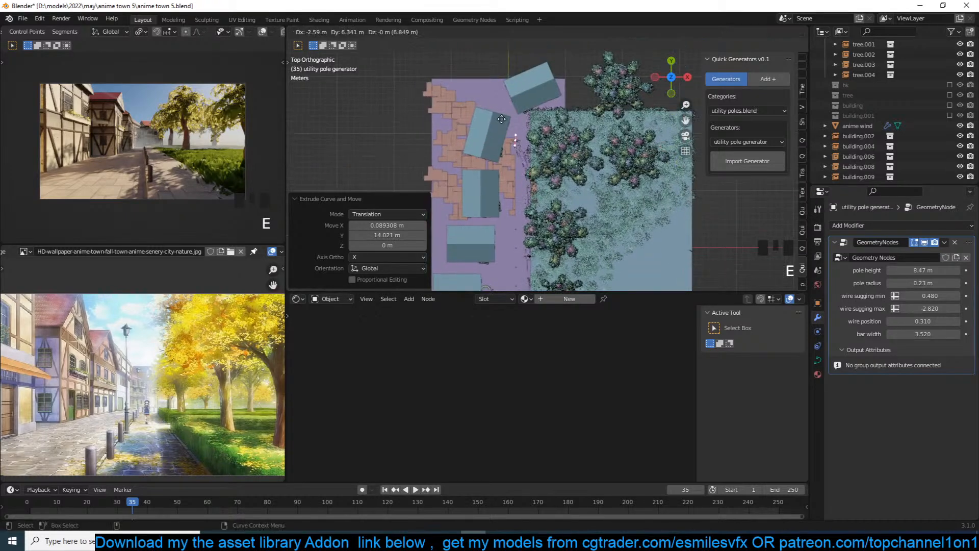
click(503, 111)
key(e)
click(473, 80)
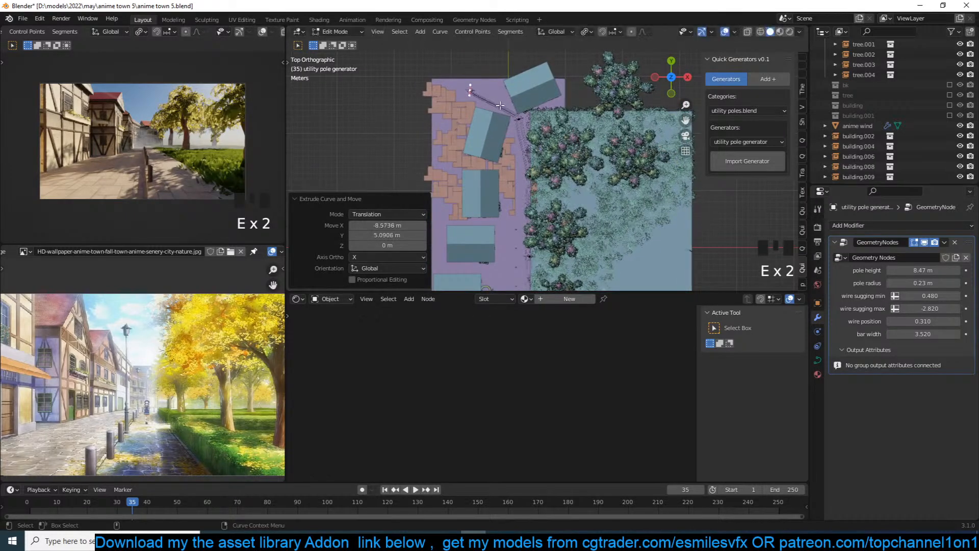
Rotate the control points at the curve's far end and bend to follow the street, then return to the camera view in Object Mode.
key(r)
click(518, 105)
click(520, 116)
key(r)
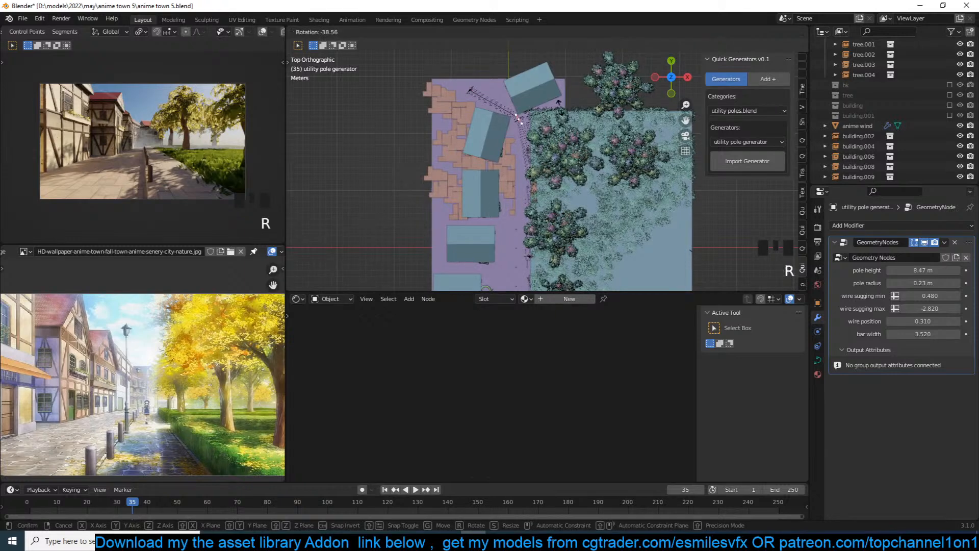
click(550, 155)
key(Tab)
key(KP_0)
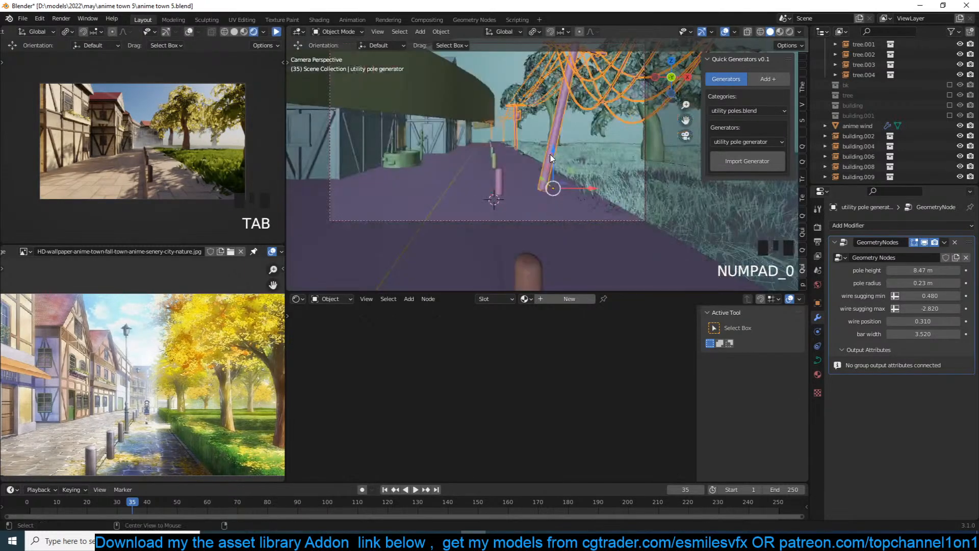
Rotate the utility pole curve's control point nearest the camera to straighten the foreground pole, then return to Object Mode.
key(alt+a)
key(Tab)
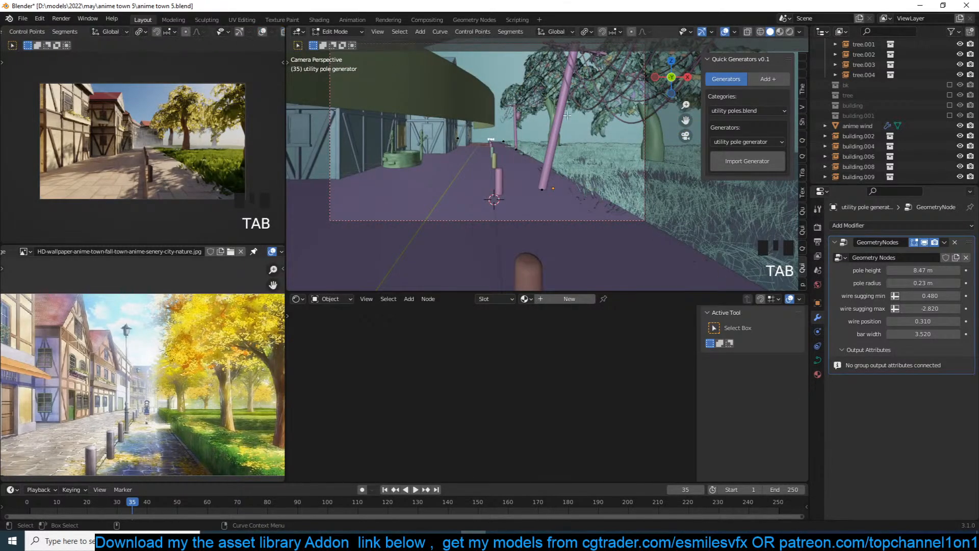
click(567, 173)
click(541, 188)
click(538, 191)
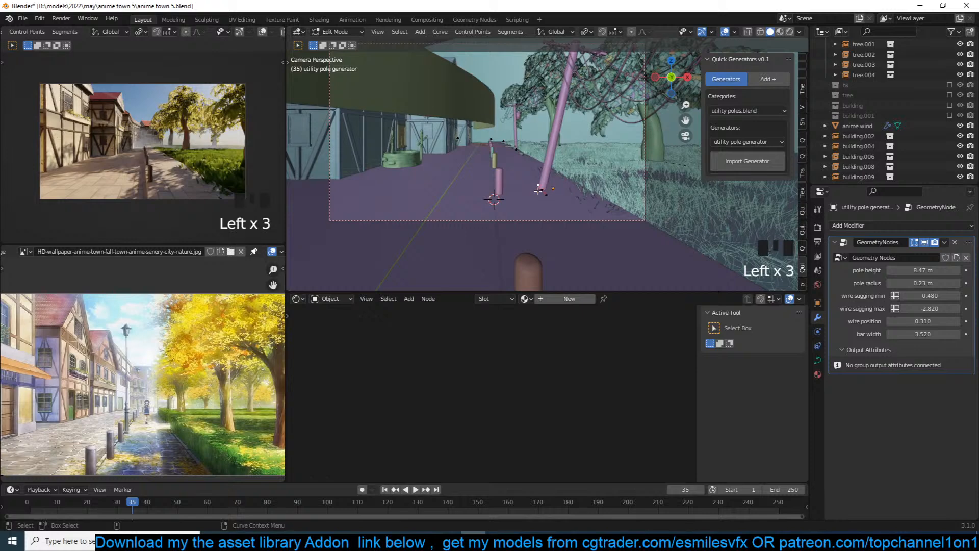
click(538, 192)
key(r)
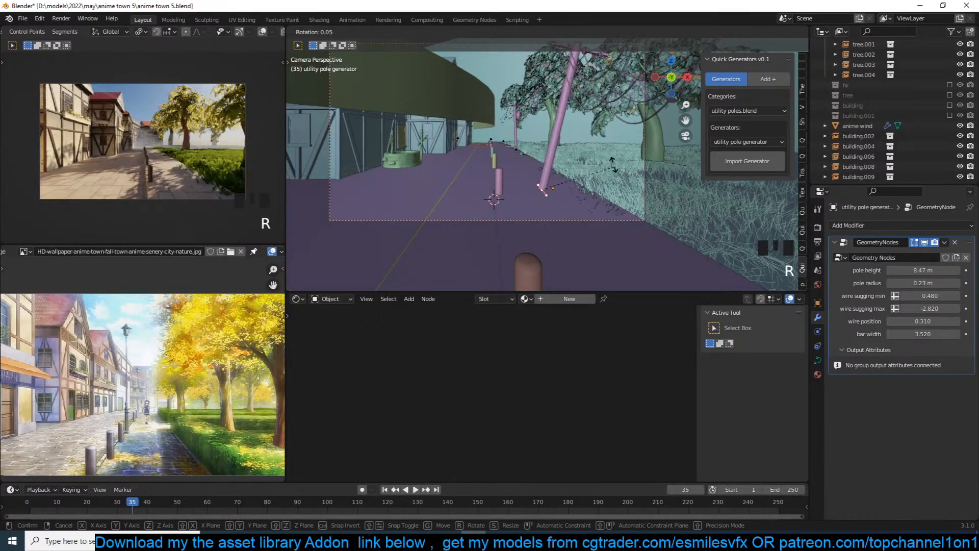
click(607, 204)
key(Tab)
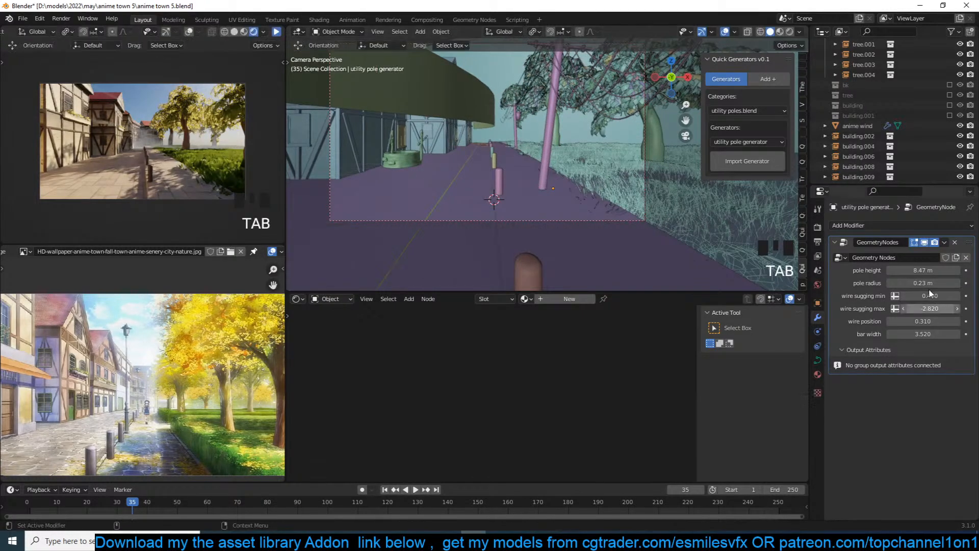
Set the utility pole generator's pole height to 12.1 m and check the taller poles through the camera.
drag(922, 270, 956, 271)
scroll(571, 113, down, 3)
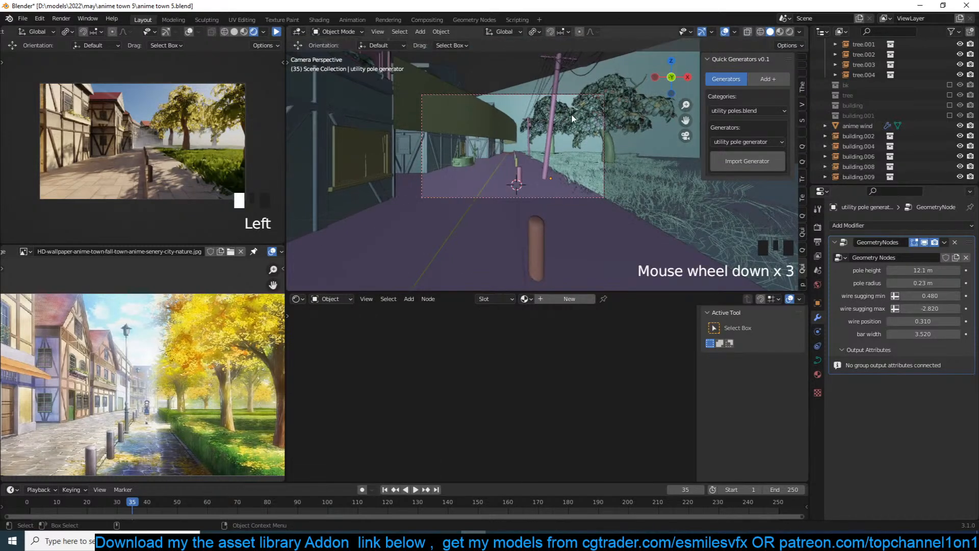
scroll(572, 119, up, 2)
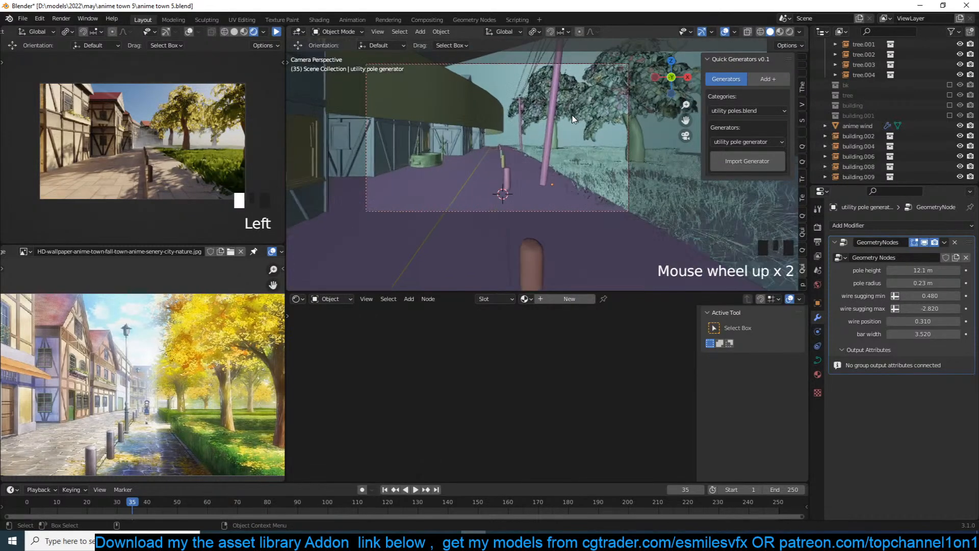
Move the curve's nearest control point about 0.14 m along X toward the grass edge and 0.035 m up.
key(Tab)
key(g)
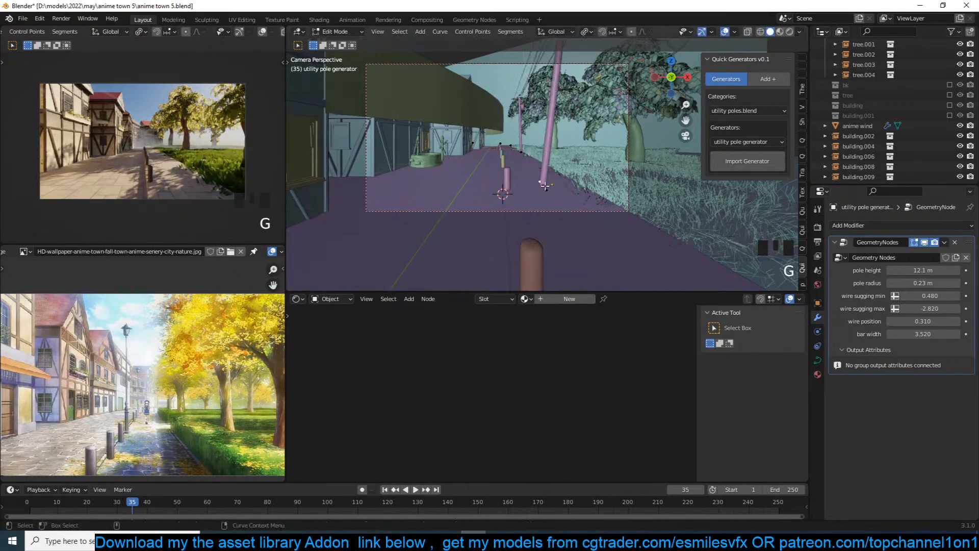
click(543, 186)
key(g)
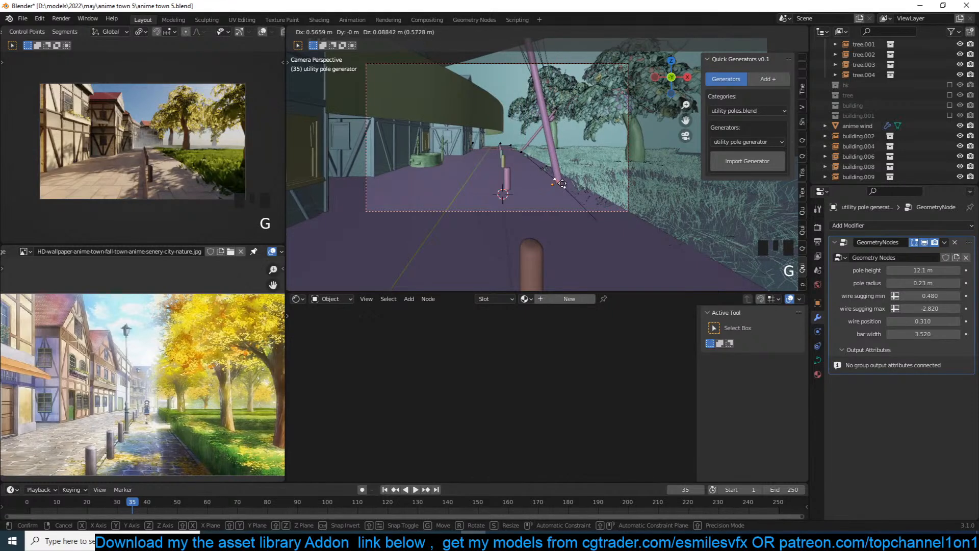
right_click(558, 184)
key(g)
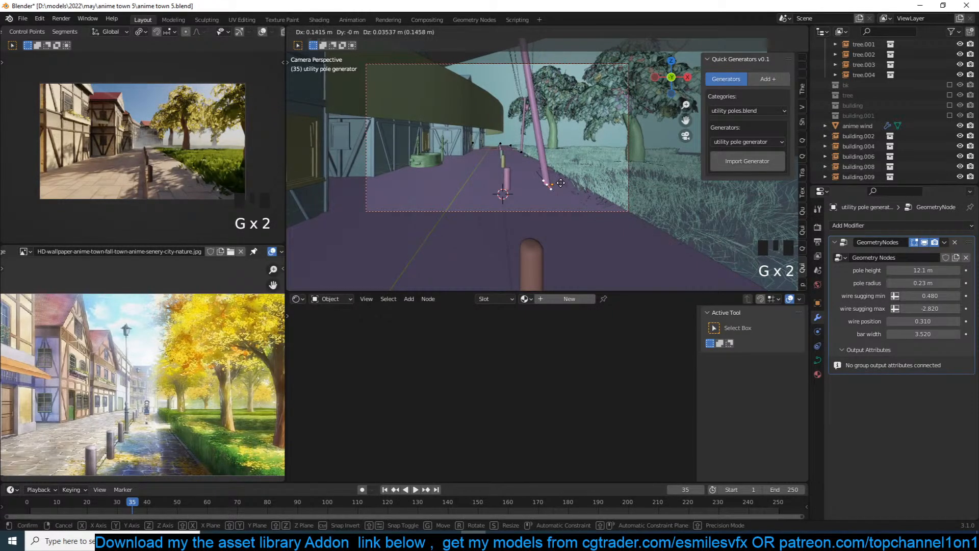
click(560, 182)
Rotate the nearest control point about 2.4° to adjust the foreground pole's lean, then return to Object Mode and save the file.
key(r)
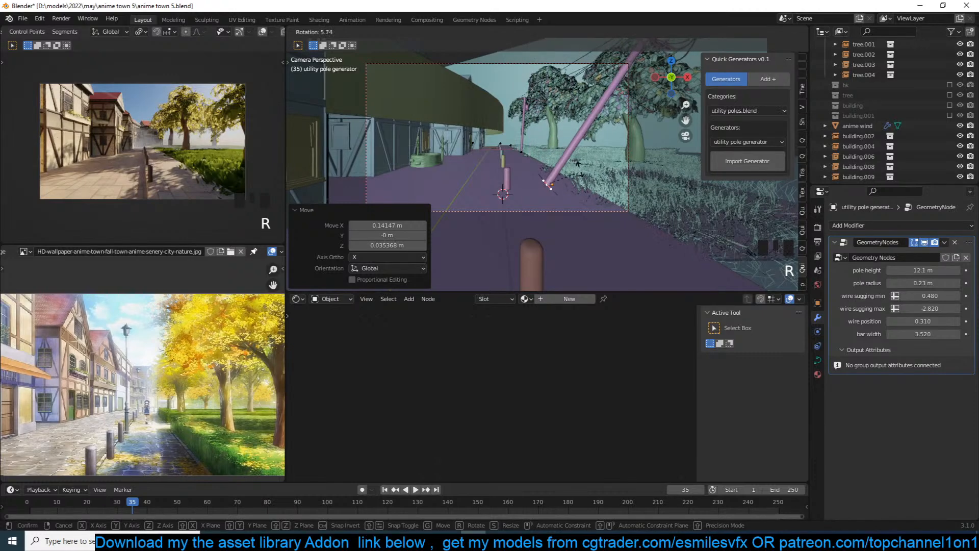
click(527, 136)
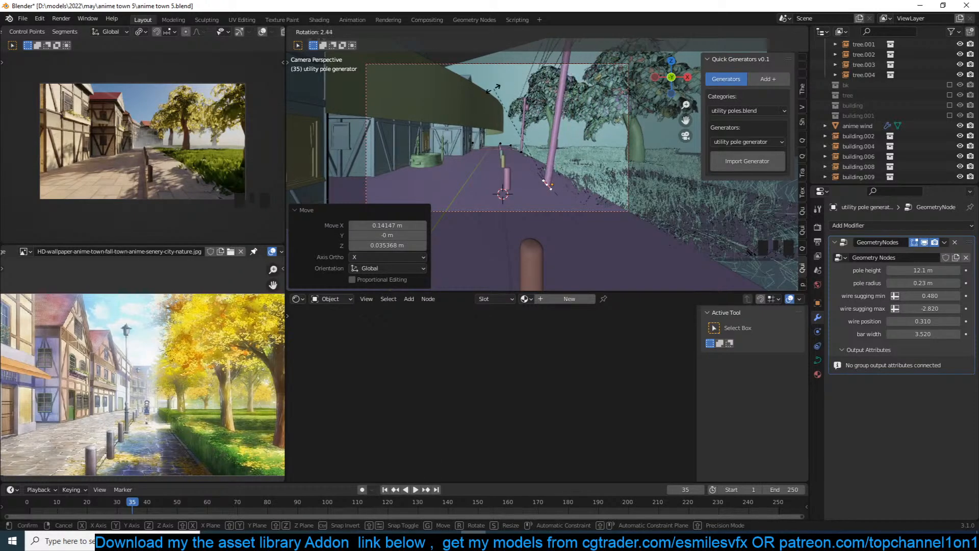
key(Tab)
key(ctrl+s)
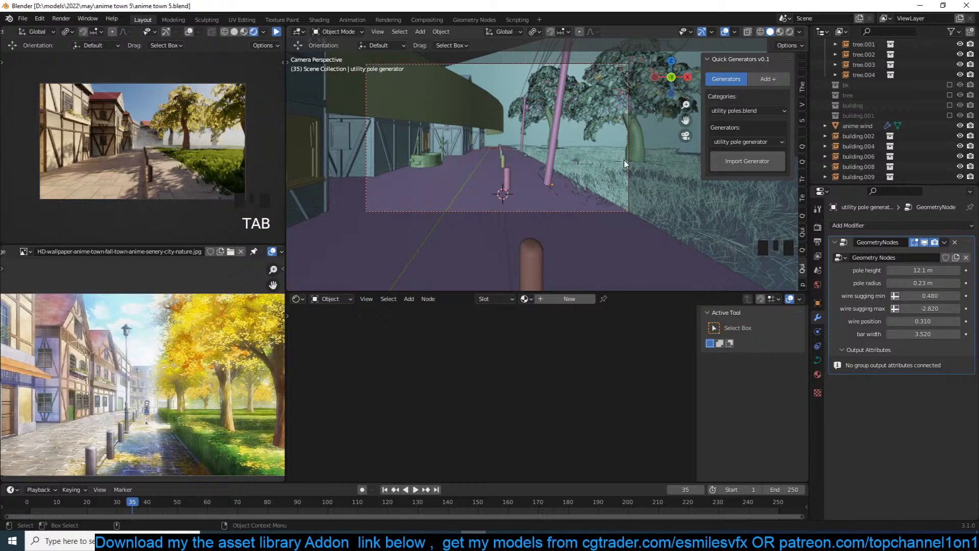
Save the file, search the asset library for "cat" and choose the standing cat asset.
key(ctrl+s)
click(803, 82)
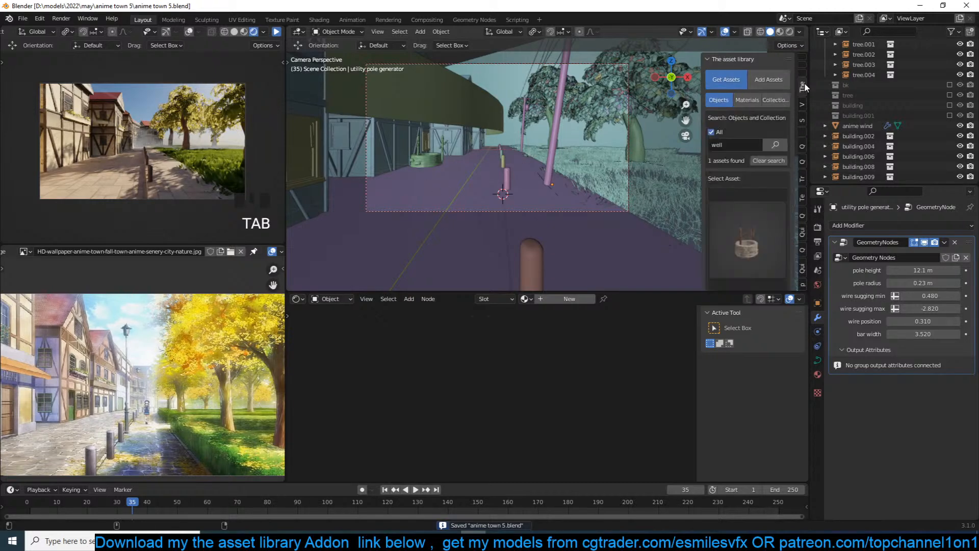
click(750, 143)
click(748, 141)
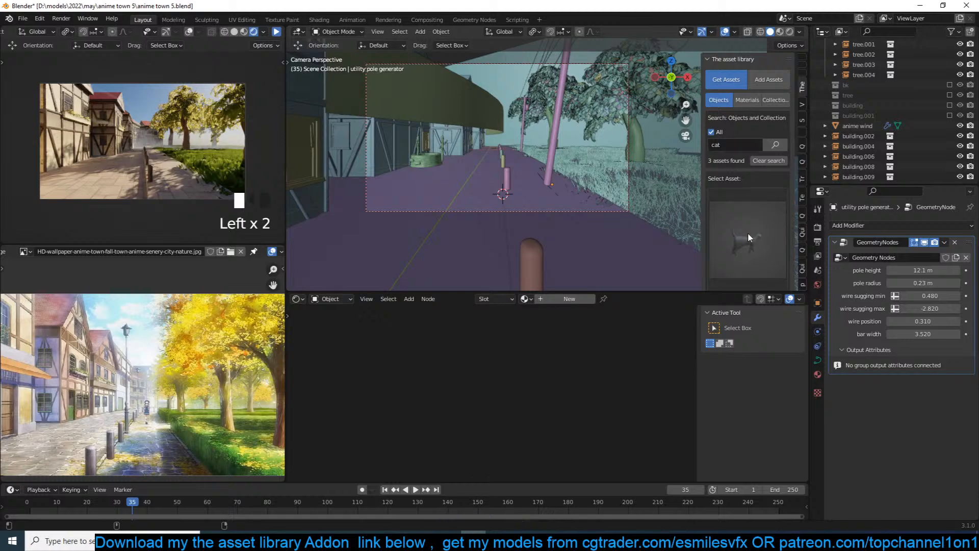
click(738, 257)
click(663, 321)
Place the 3D cursor beside the well and add the cat asset to the scene.
shift+right_click(461, 158)
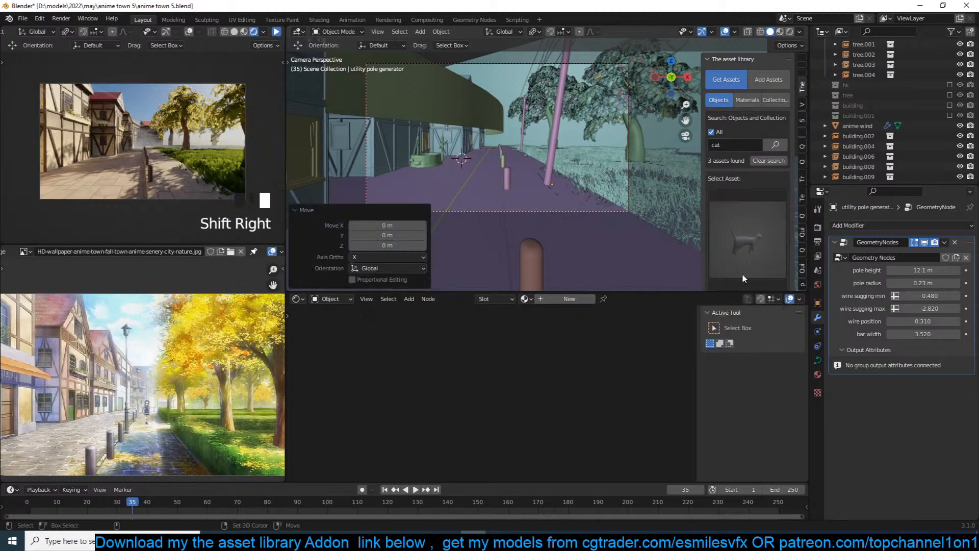
scroll(765, 262, down, 3)
click(770, 250)
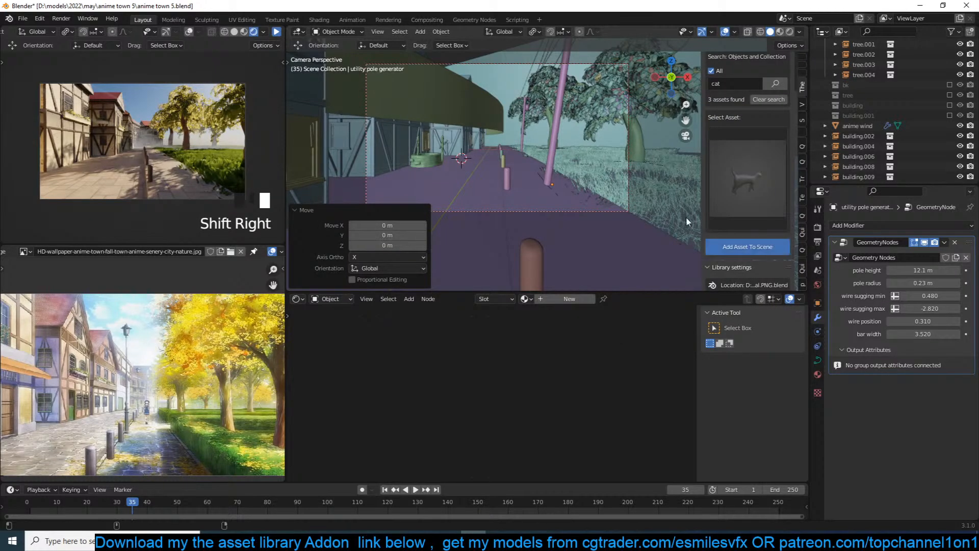
Reposition the 3D cursor on the street beside the well, snap the cat to it and save the file.
scroll(530, 171, up, 3)
shift+right_click(397, 172)
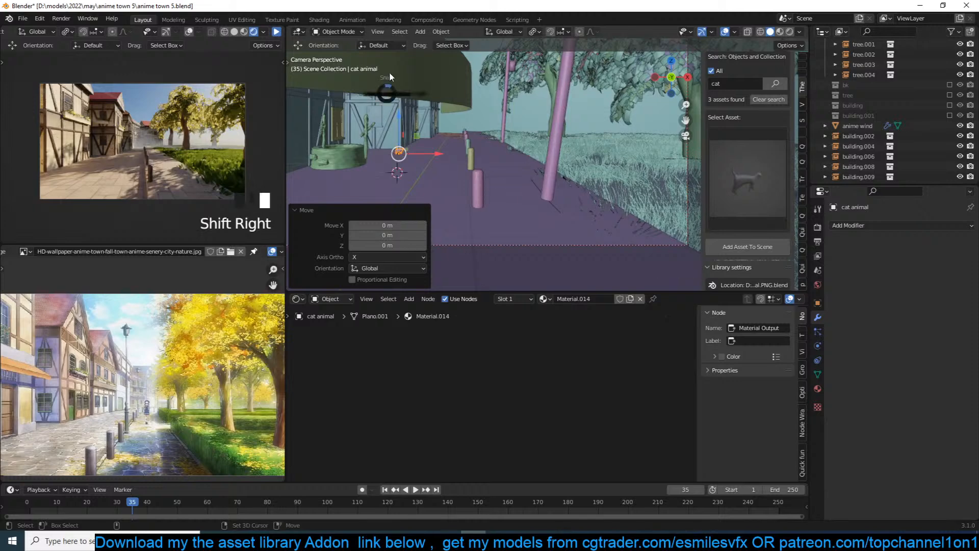
key(shift+s)
click(391, 30)
key(alt+a)
key(ctrl+s)
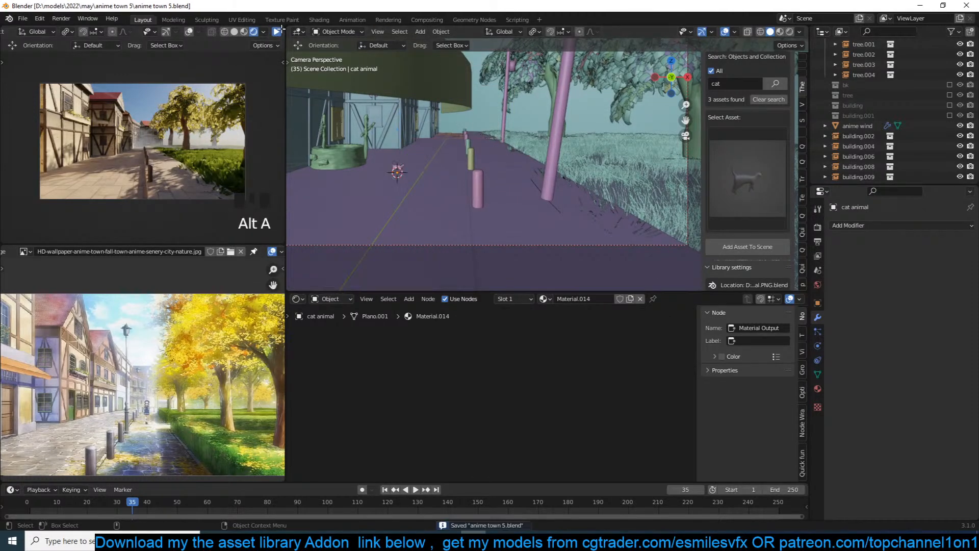
Resume the paused rendered preview and select the utility poles, briefly playing the timeline and stopping at frame 47.
click(277, 32)
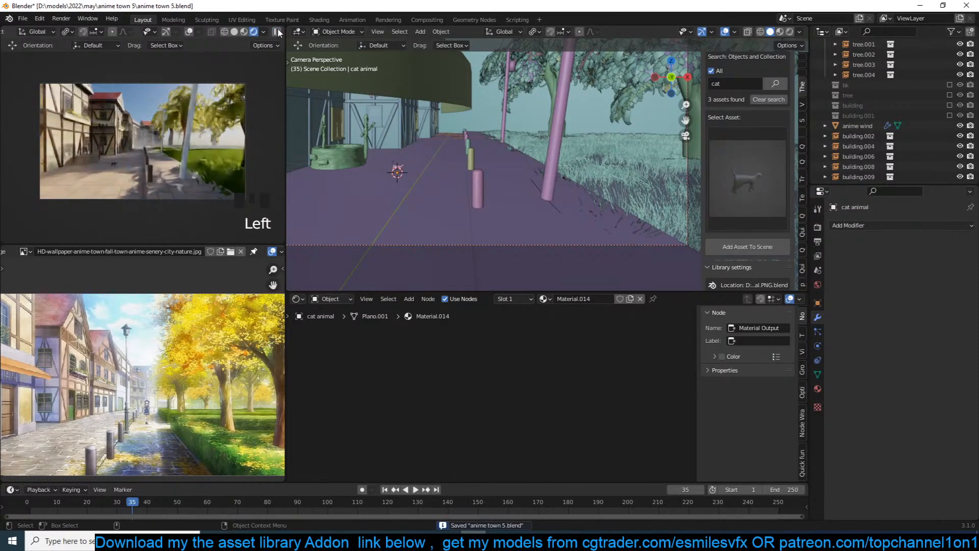
key(space)
click(554, 153)
key(space)
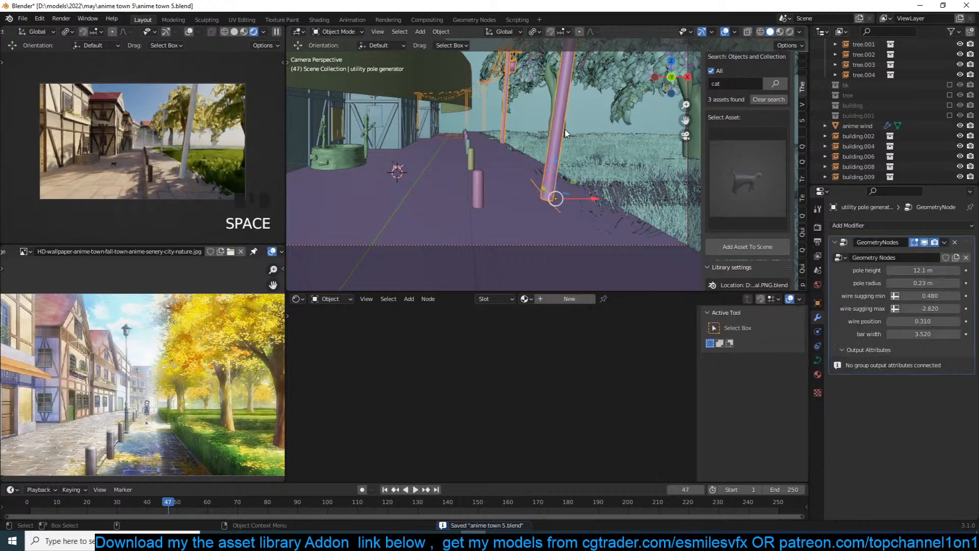
Show the utility poles' node tree in the Geometry Node Editor.
click(302, 298)
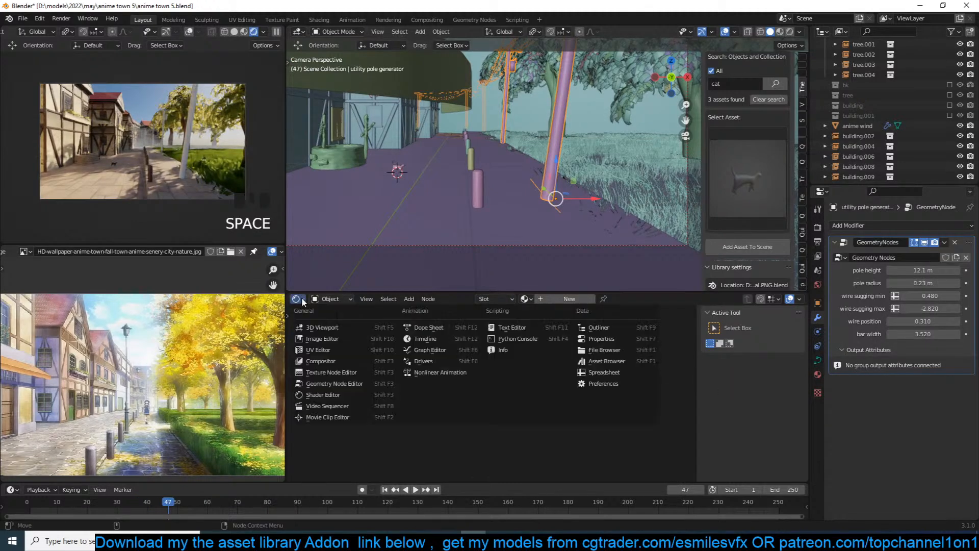
click(328, 397)
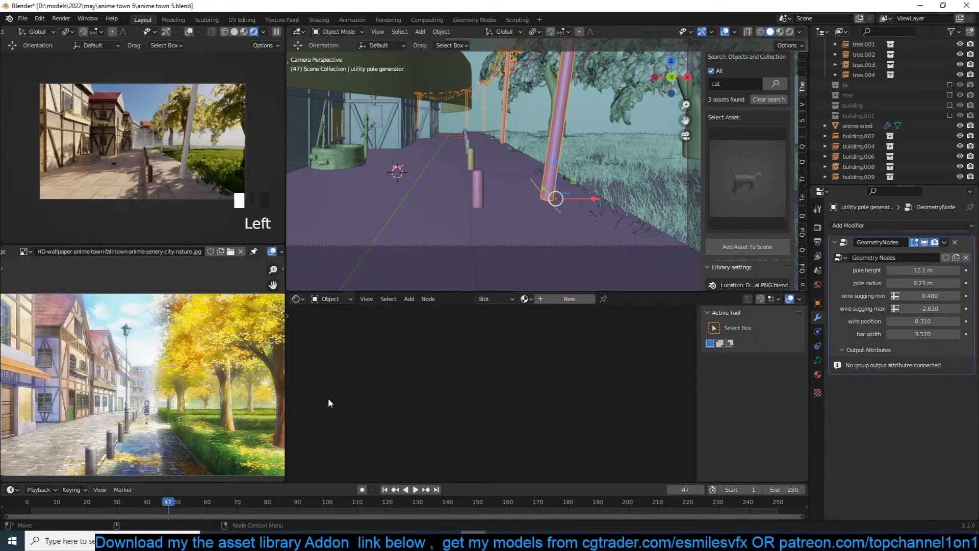
click(305, 297)
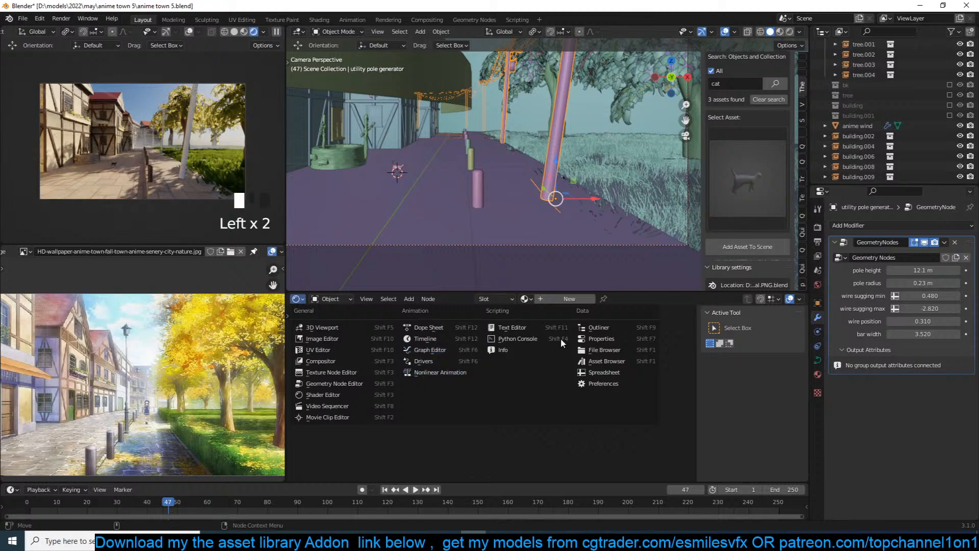
click(350, 387)
Insert a Set Material node between the final Join Geometry node and the Group Output of the utility pole tree.
scroll(434, 380, up, 3)
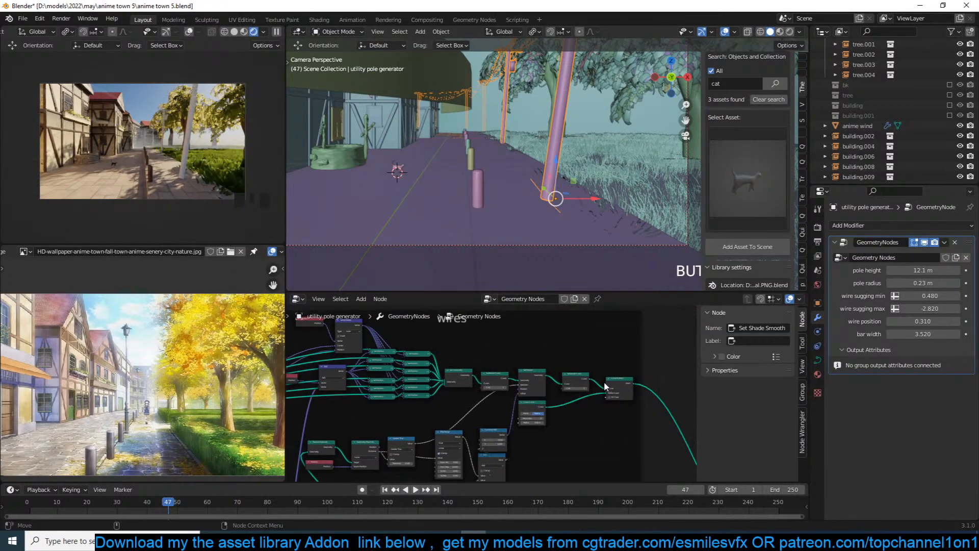
middle_drag(604, 382, 470, 329)
scroll(471, 331, down, 5)
middle_drag(619, 436, 521, 362)
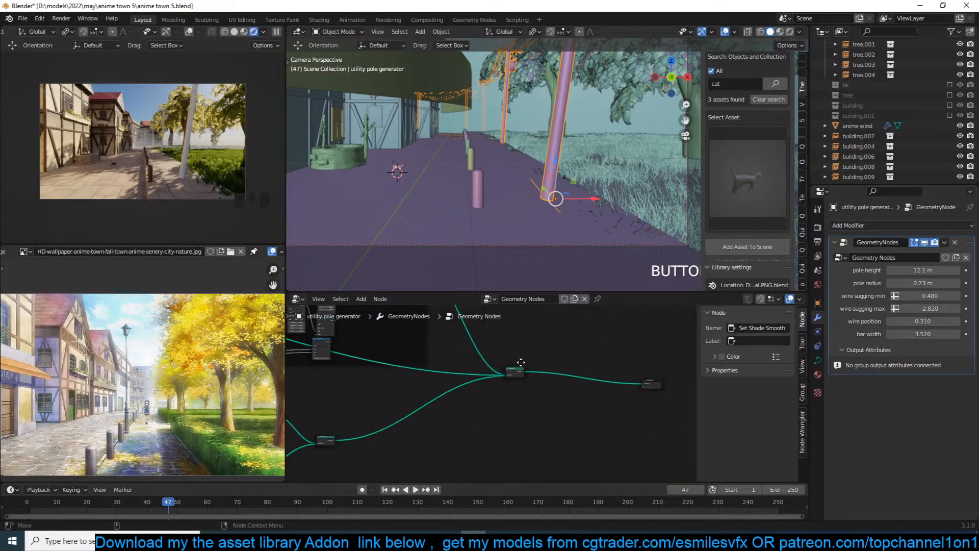
ctrl+scroll(520, 362, down, 2)
key(shift+a)
text(set)
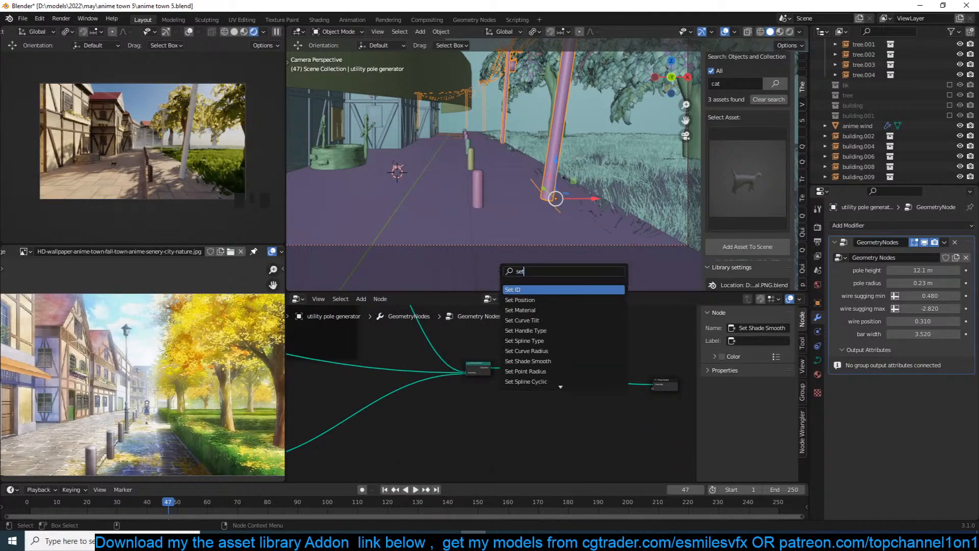
click(525, 309)
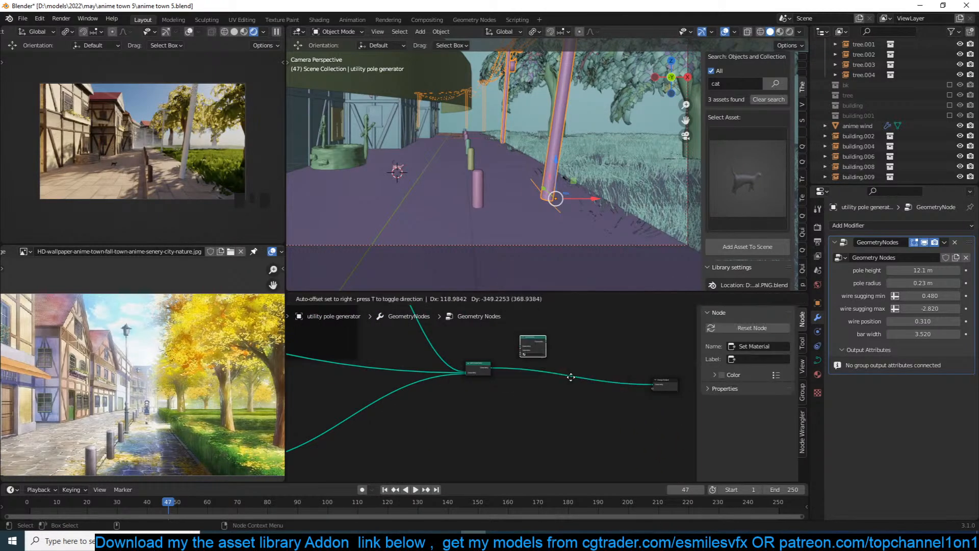
click(612, 402)
Assign a wood material in the utility poles' Set Material node and save the file.
scroll(613, 403, up, 4)
click(609, 379)
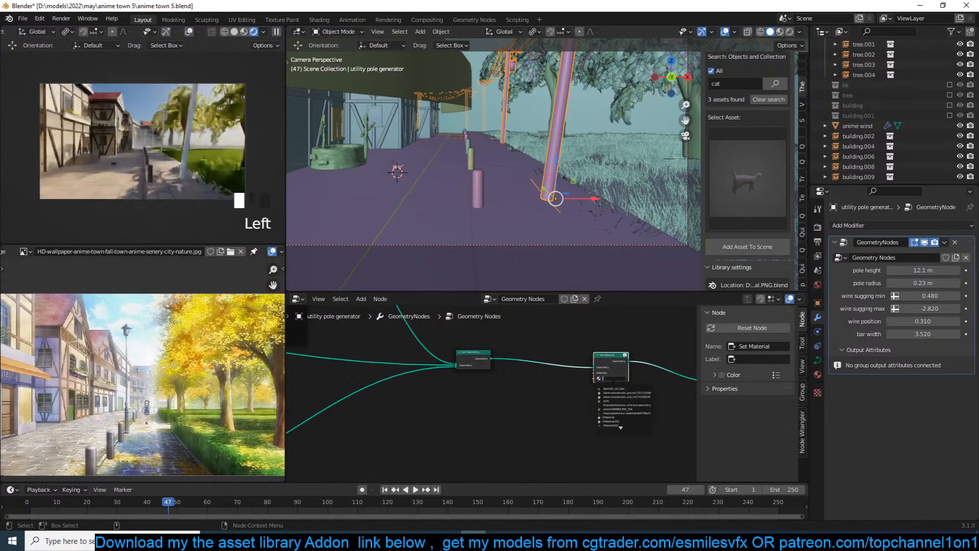
text(w)
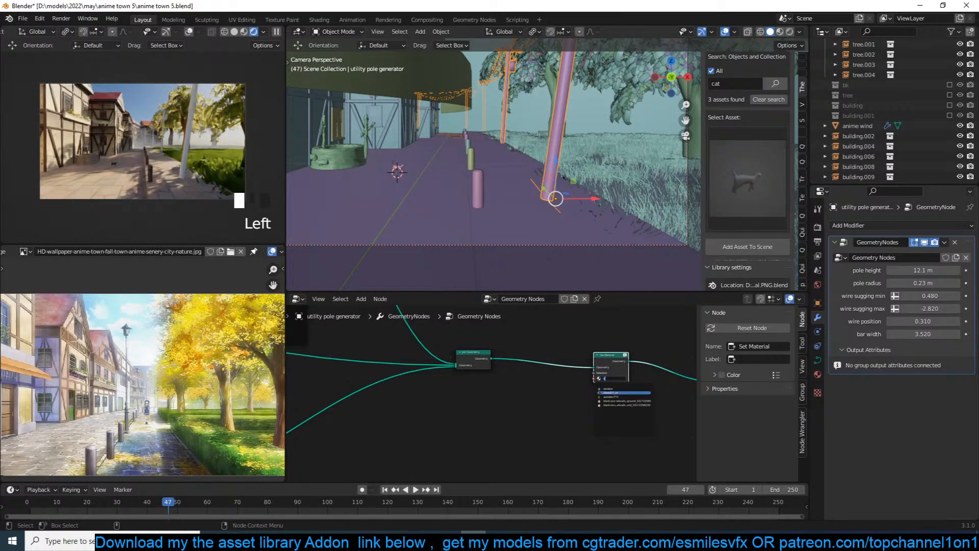
click(606, 393)
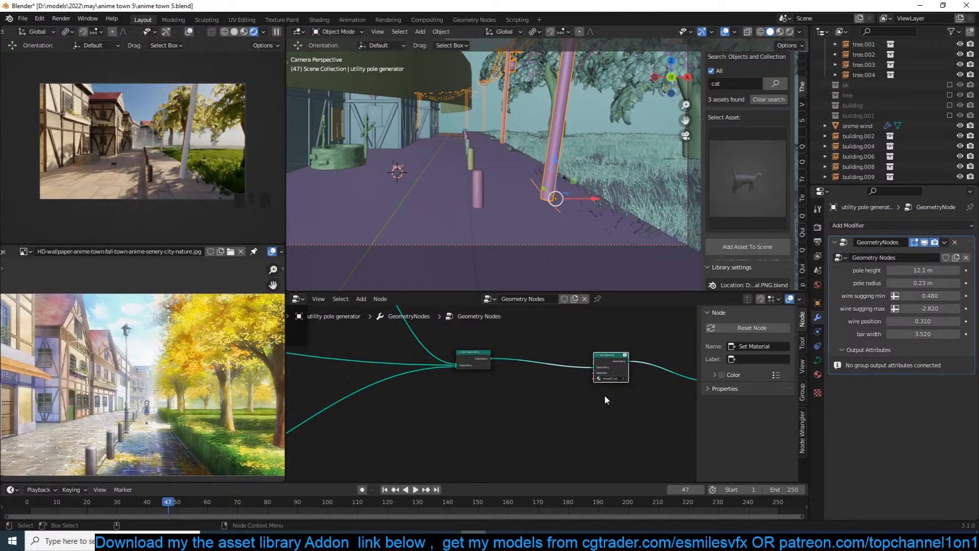
key(ctrl+s)
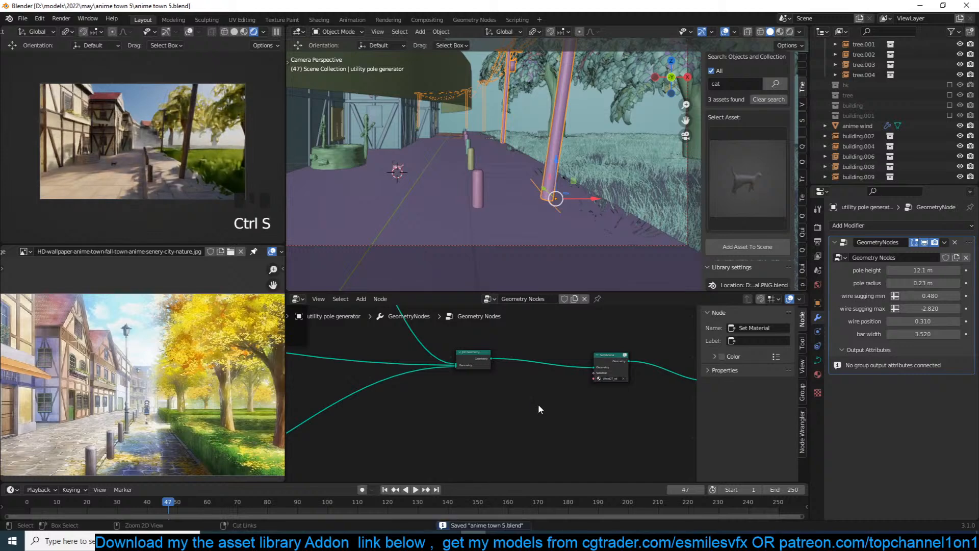
key(ctrl+s)
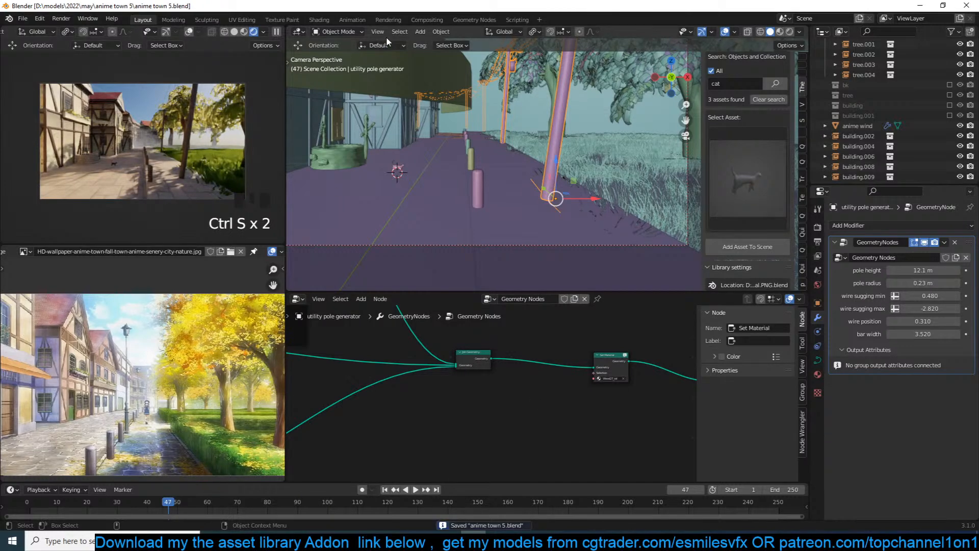
Switch the node area back to the Shader Editor and save the file.
click(295, 298)
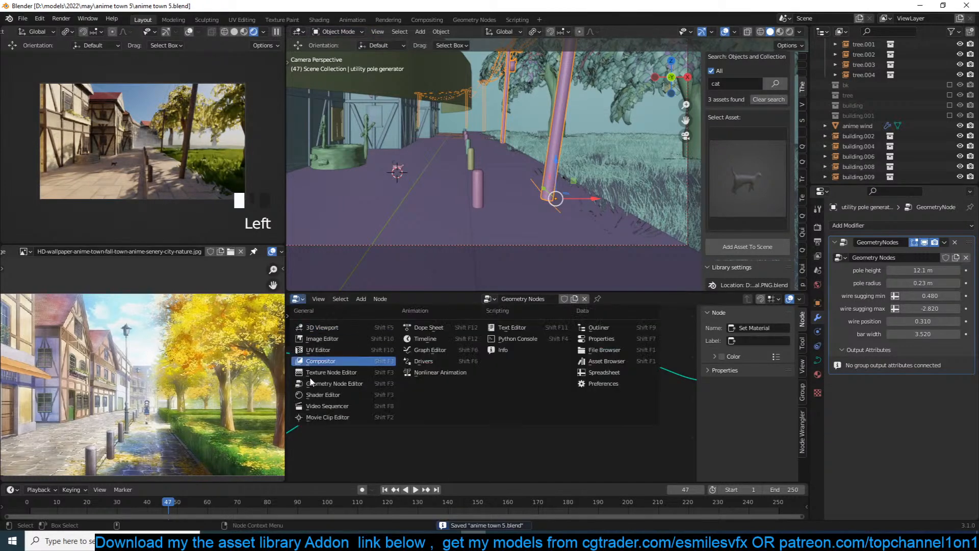
click(323, 395)
key(ctrl+s)
key(ctrl+s)
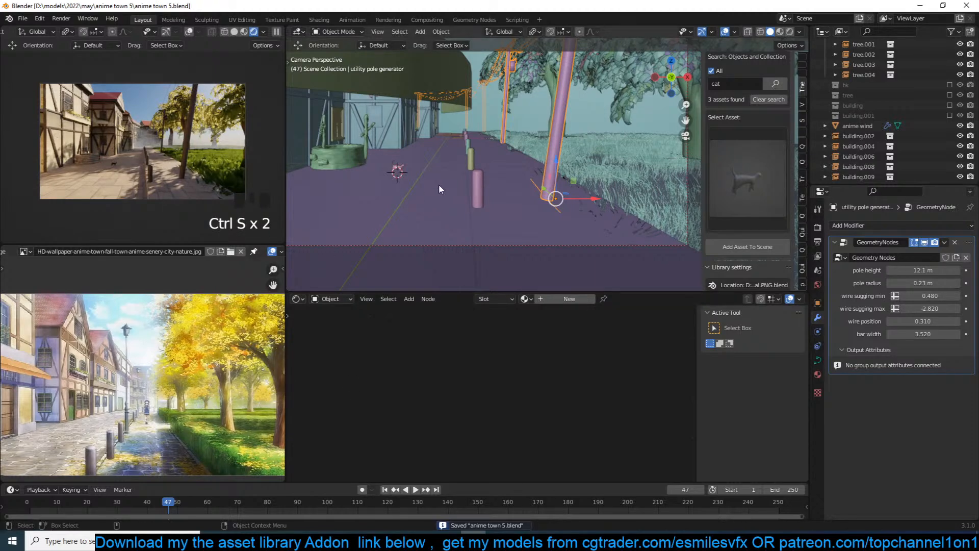
Search the asset library for "cloud" and choose the clouds 2 asset showing several clouds.
click(752, 84)
text(cloud)
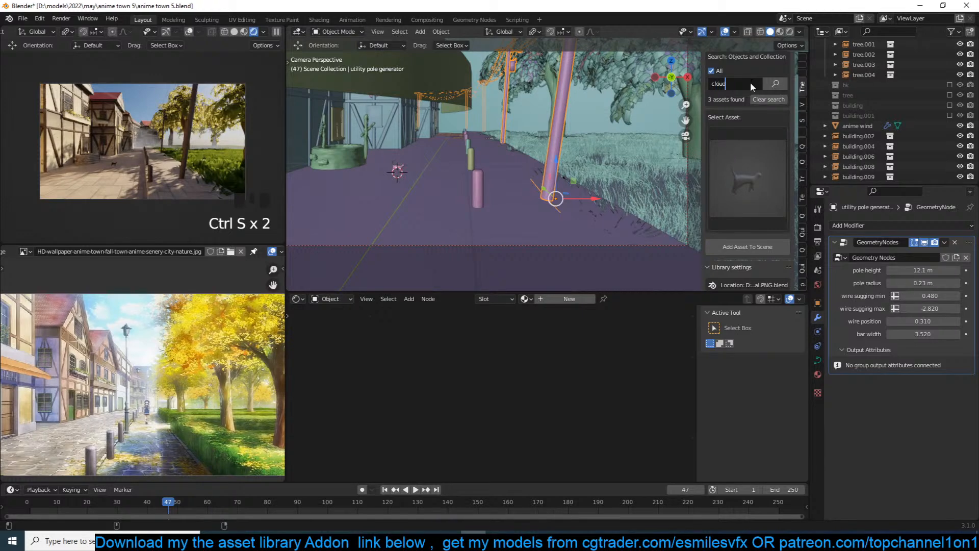
key(Return)
click(753, 194)
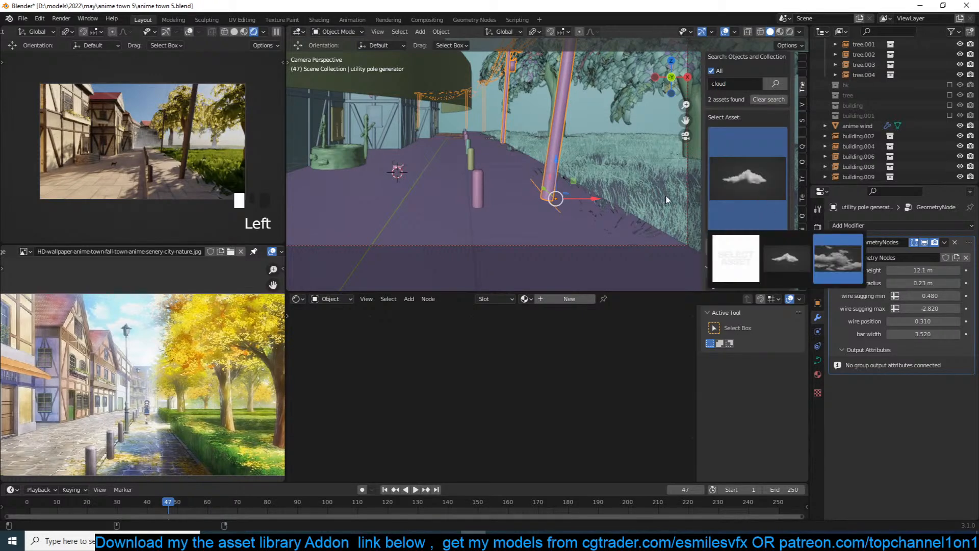
click(820, 255)
Place the 3D cursor in the sky, pause the rendered preview and add the clouds asset to the scene.
scroll(499, 95, down, 4)
shift+right_click(498, 92)
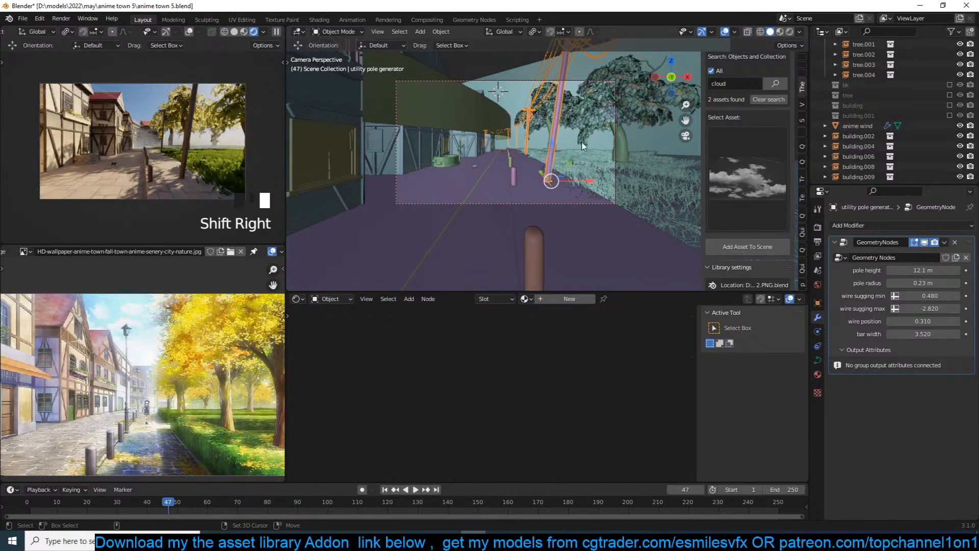
click(277, 32)
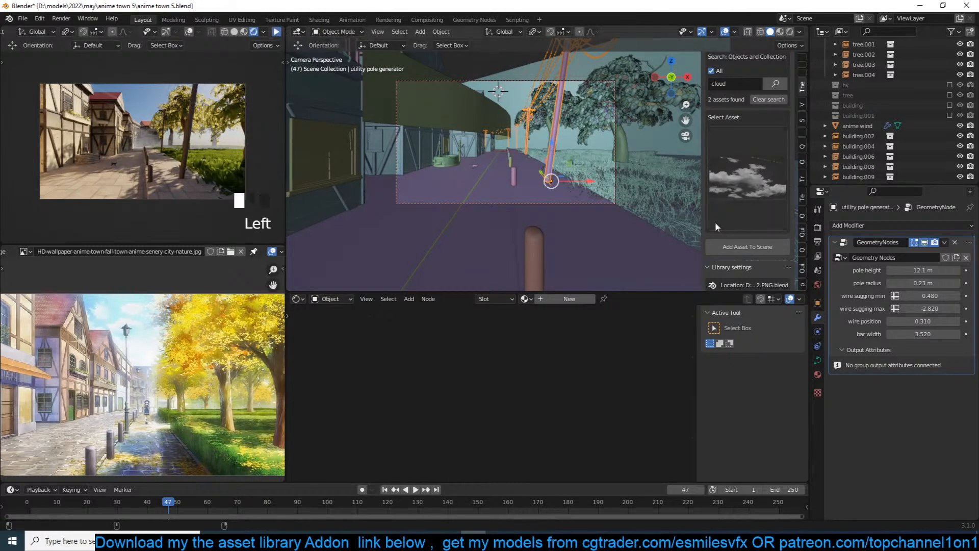
click(747, 247)
In top view, move the clouds behind the town by about 24.4 m in X and 70 m in Y.
key(KP_7)
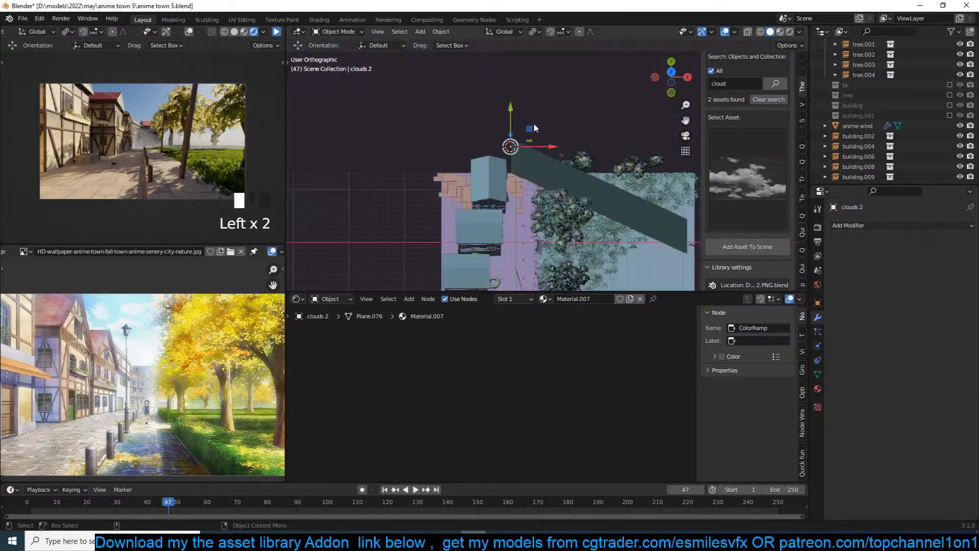
scroll(533, 124, down, 5)
key(g)
click(572, 75)
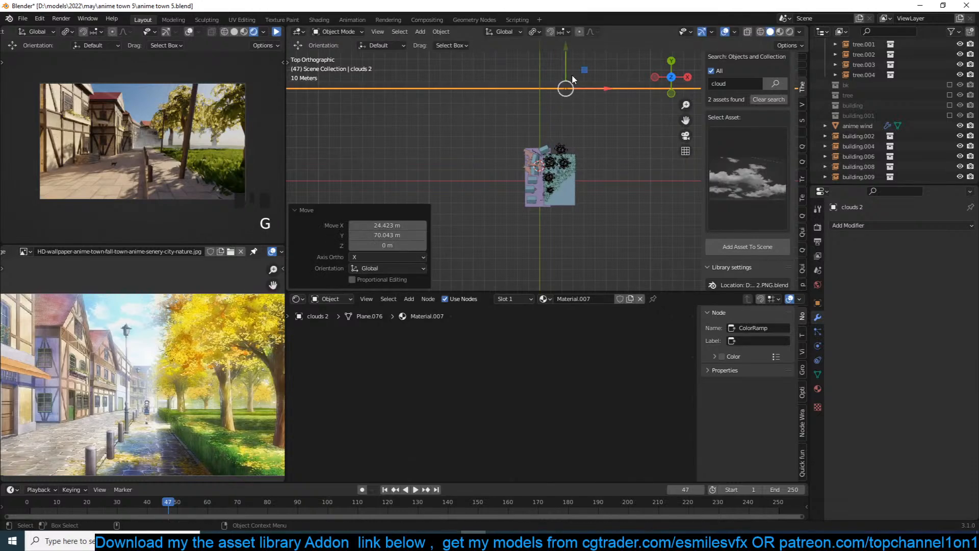
In camera view, scale the clouds to about 0.18 and raise them about 21.3 m above the street.
key(KP_0)
key(s)
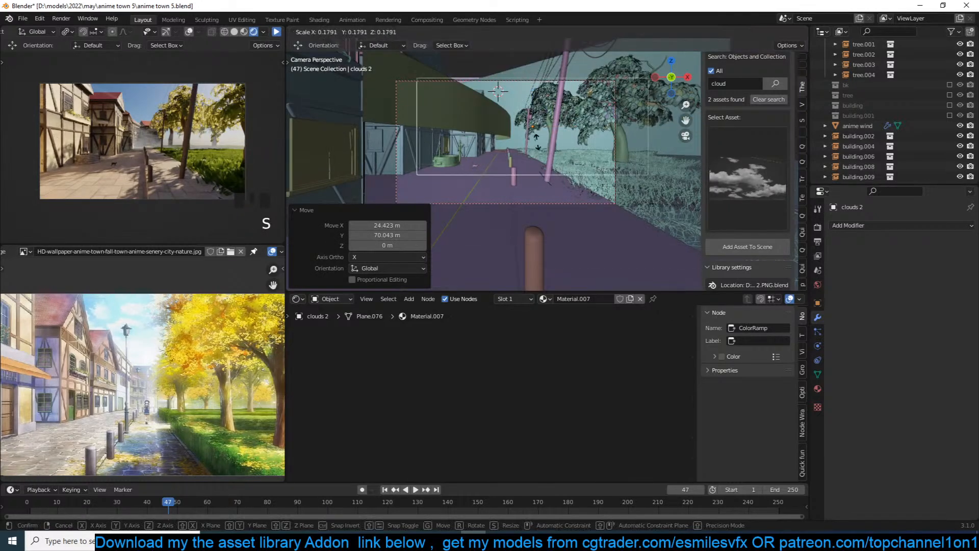
click(535, 130)
key(g)
click(541, 132)
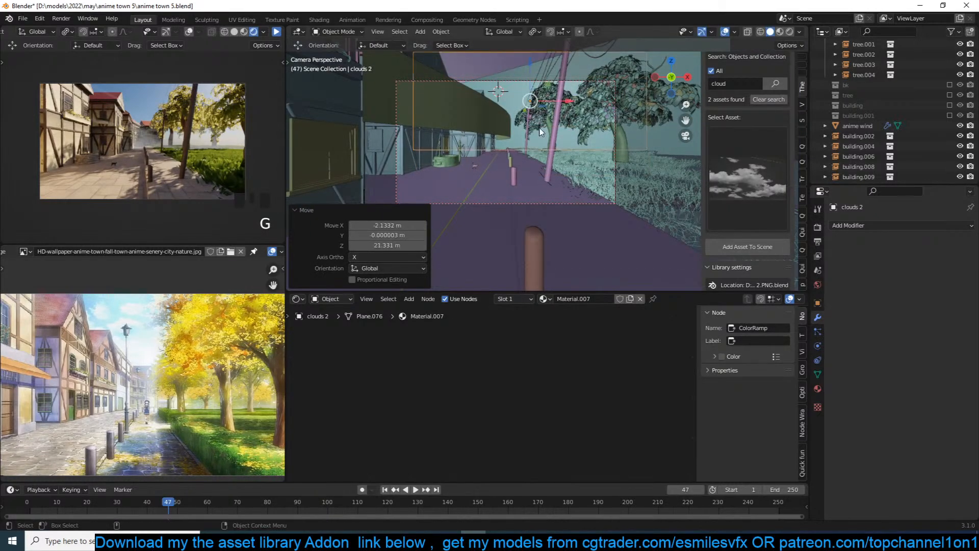
Lower the clouds about 1.7 m along the Z axis, save the file and clear the selection.
key(g)
key(z)
click(541, 162)
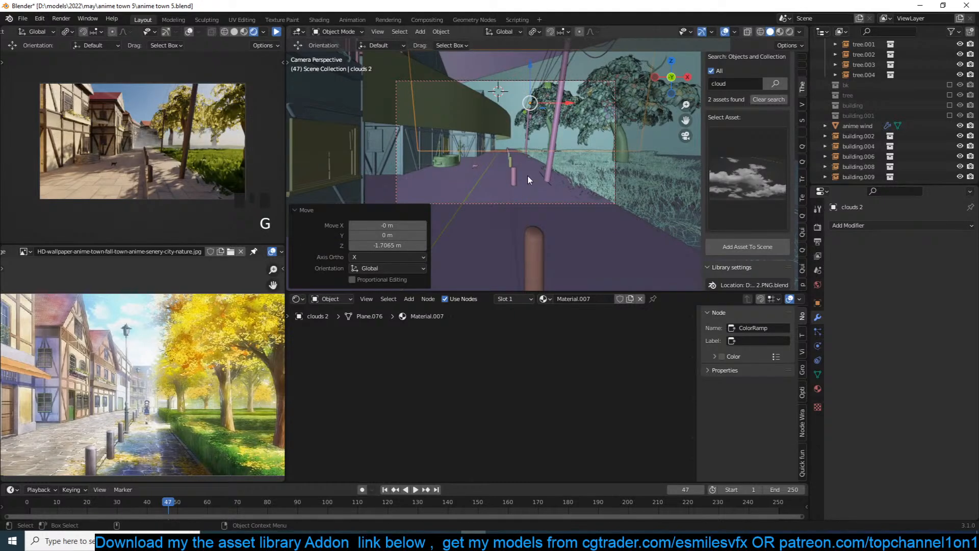
key(ctrl+s)
key(alt+a)
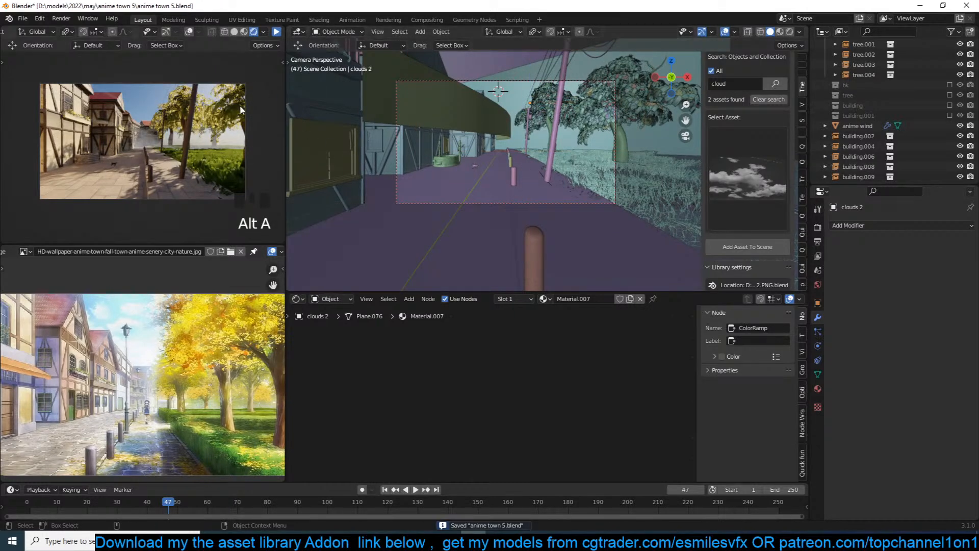
Move the utility poles away from the street toward the grass and leave them selected.
click(552, 154)
key(g)
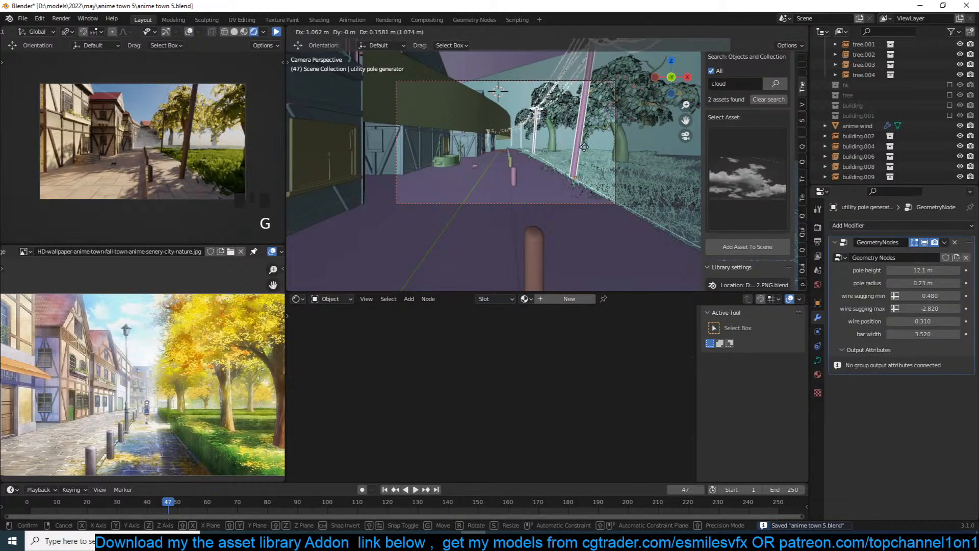
click(590, 155)
key(alt+a)
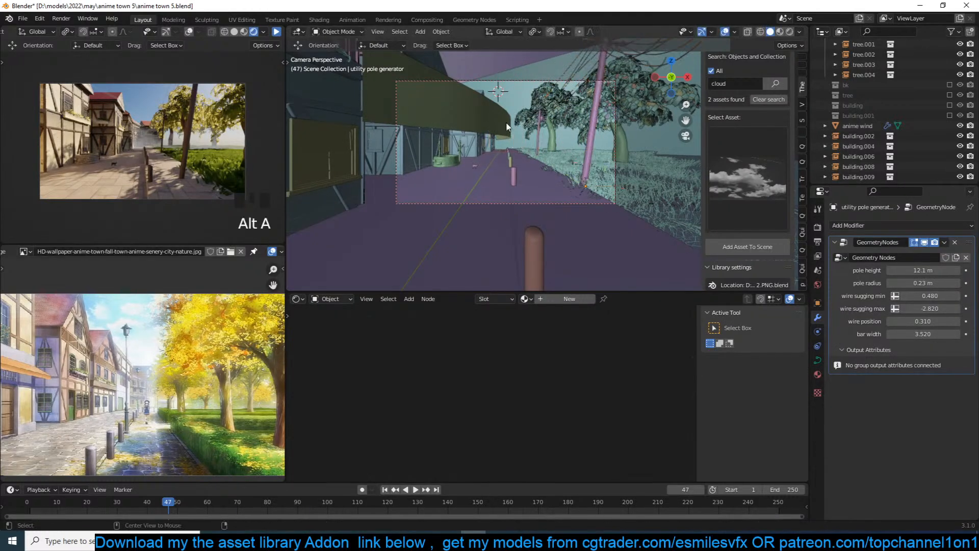
click(594, 145)
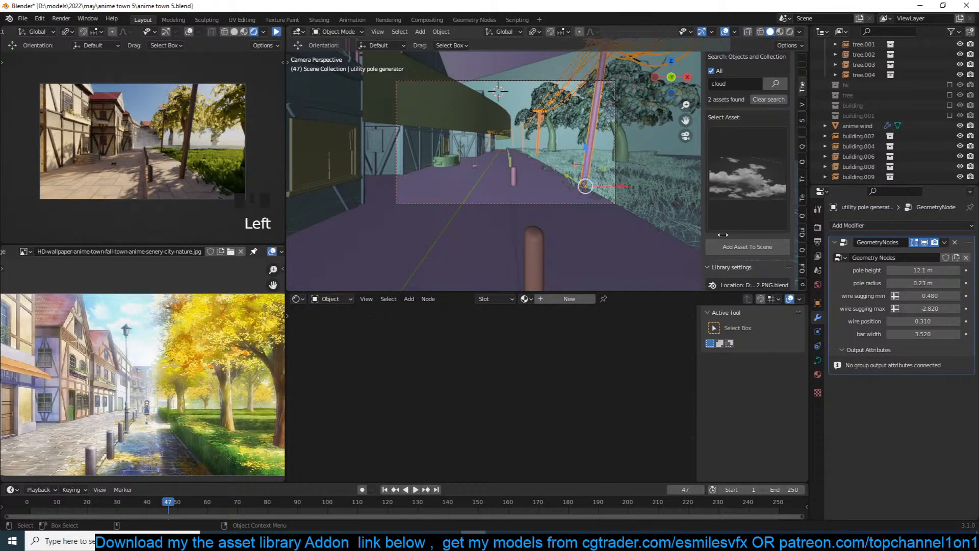
Increase the utility poles' height to 21.2 m, refresh the rendered preview and save the file.
drag(923, 270, 959, 270)
key(ctrl+s)
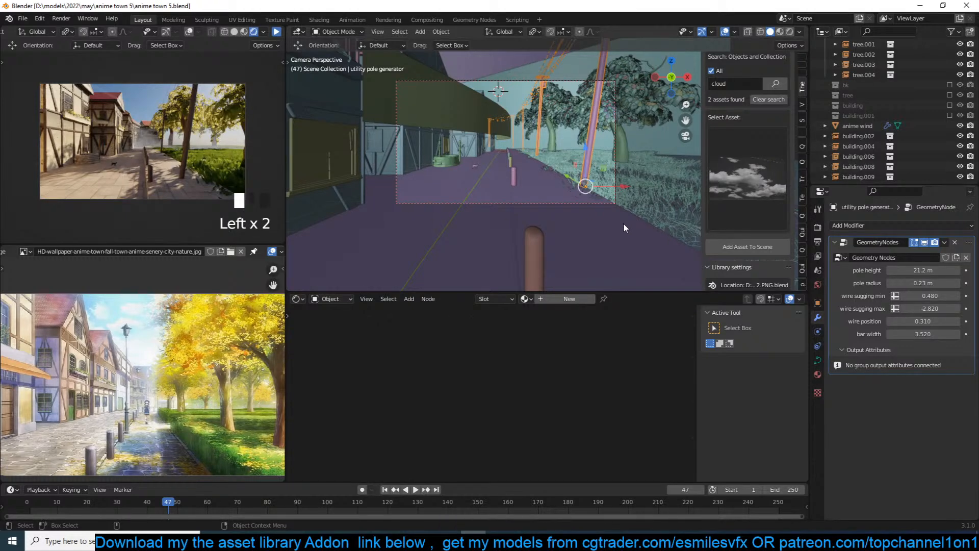
click(276, 32)
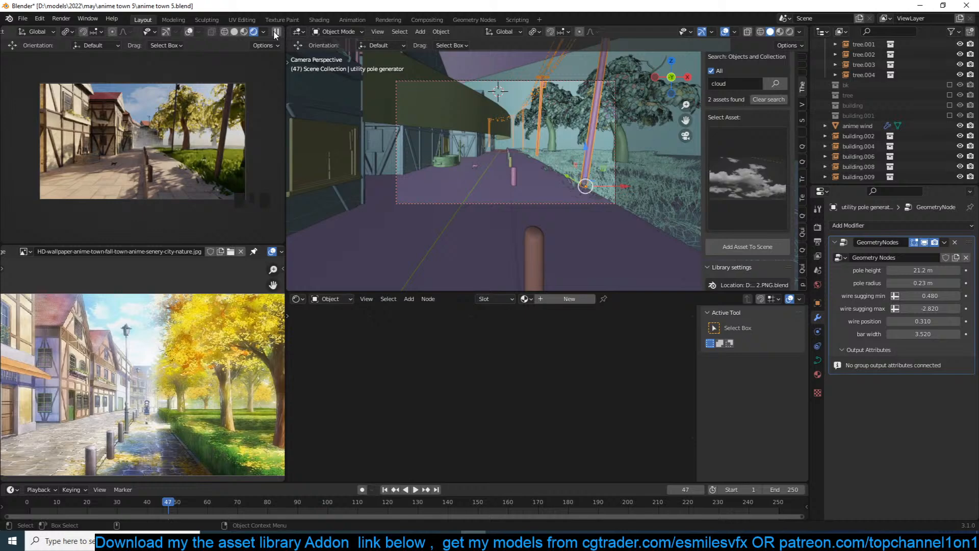
click(276, 32)
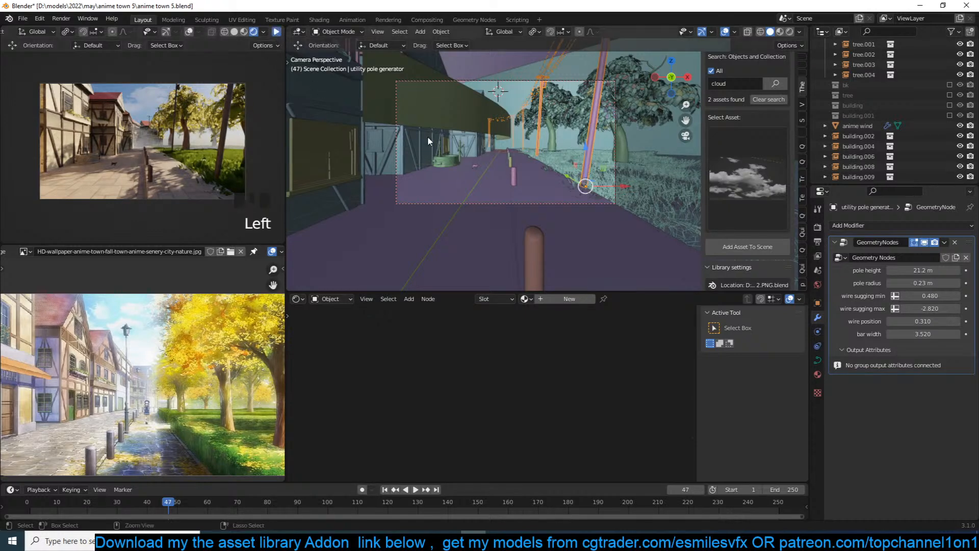
key(ctrl+s)
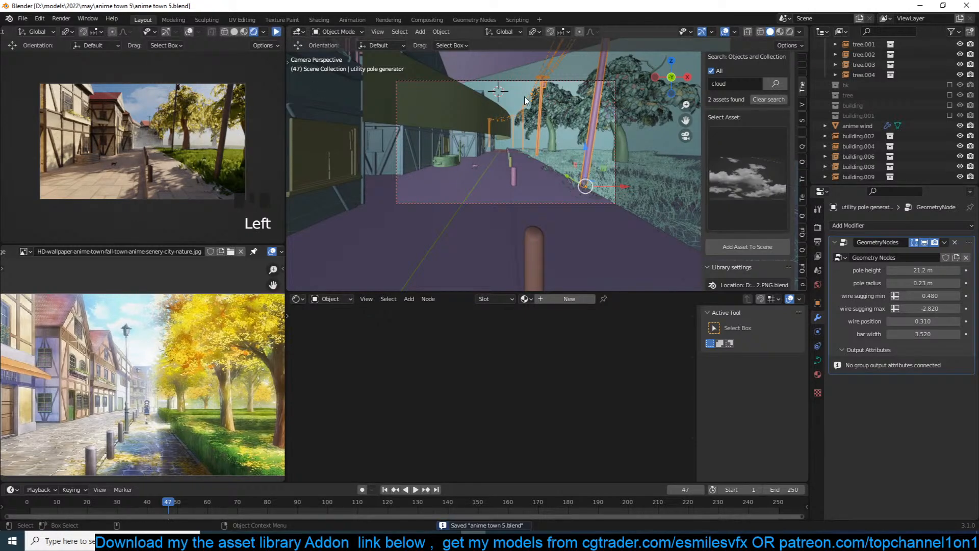
Duplicate the utility poles in top view, rotate the copy, and move it about 9.3 m in X and 8.3 m in Y.
key(KP_7)
scroll(525, 115, up, 3)
key(shift+d)
key(Escape)
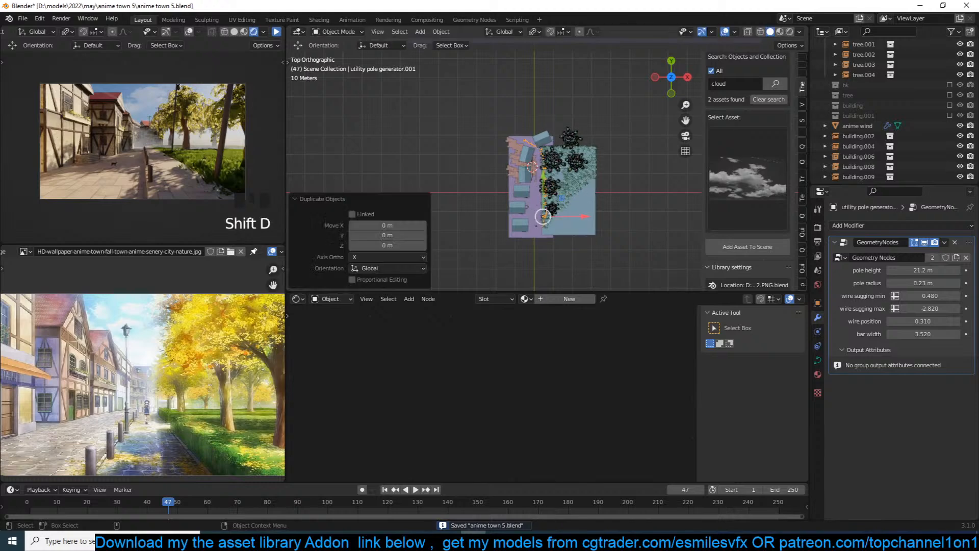
key(r)
click(529, 92)
key(g)
click(583, 109)
key(KP_0)
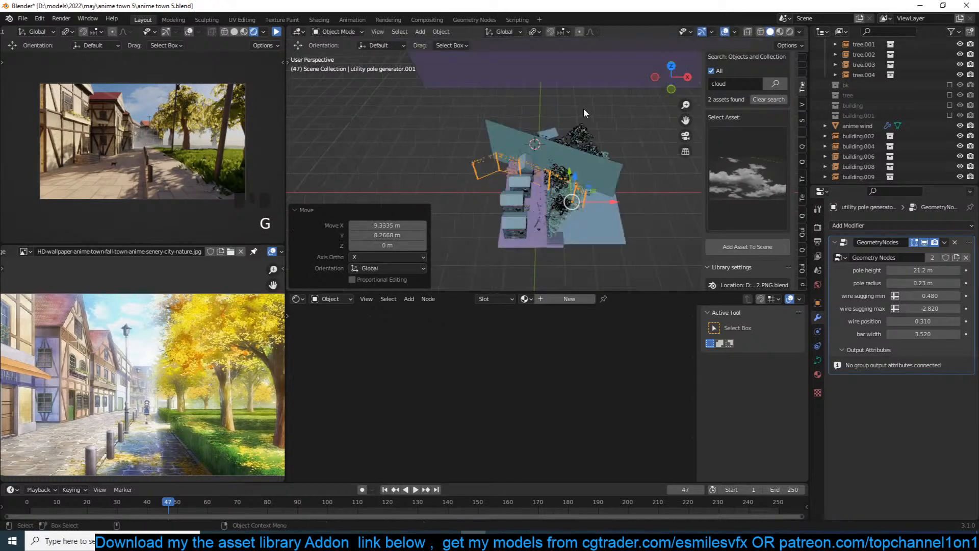
Shift the duplicated poles slightly in camera view, save the file and leave nothing selected.
key(g)
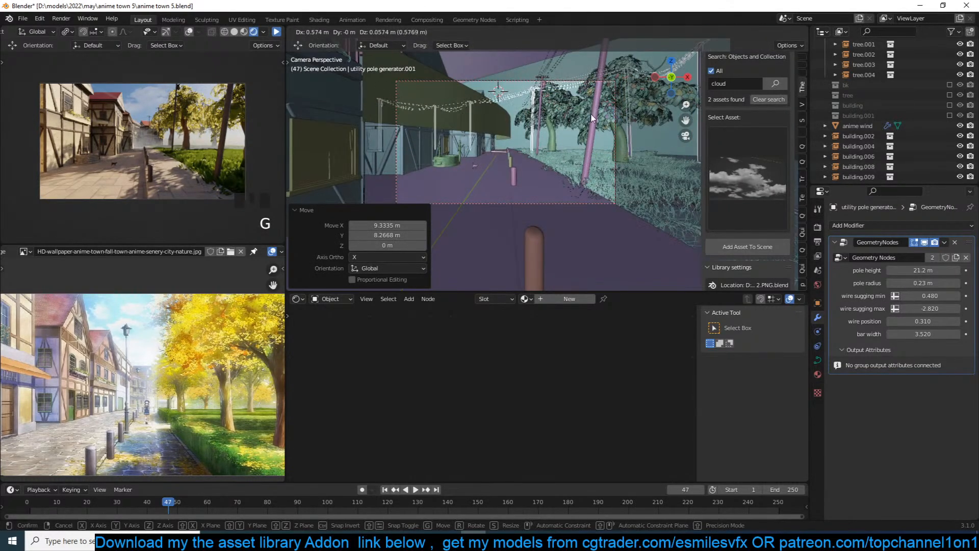
click(591, 118)
key(alt+a)
key(ctrl+s)
click(564, 130)
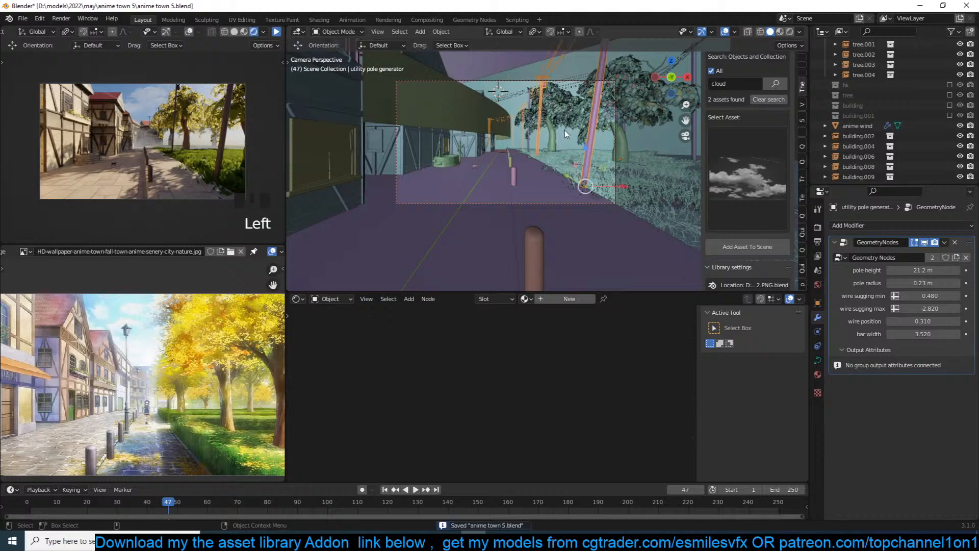
key(alt+a)
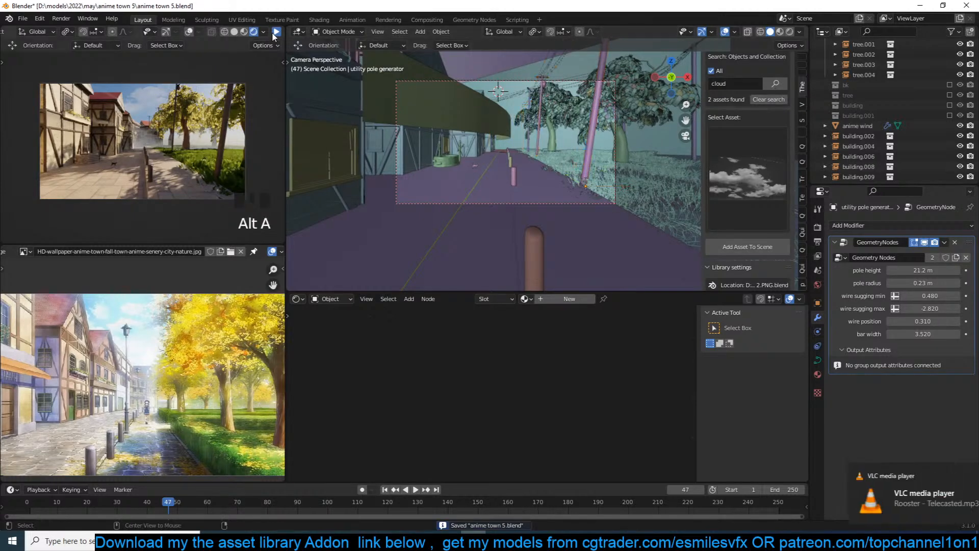
Run the rendered preview to check the duplicated poles, pause it and save the file.
click(272, 32)
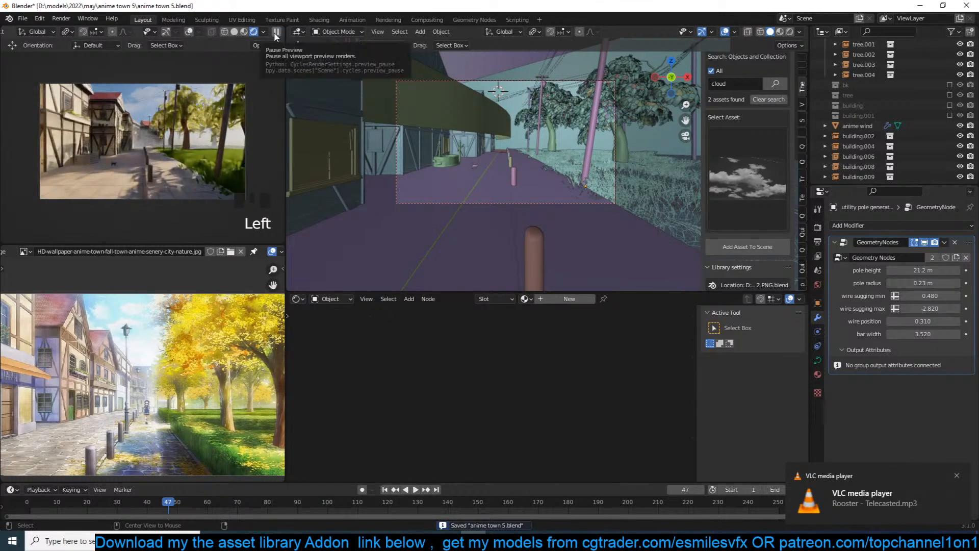
click(276, 32)
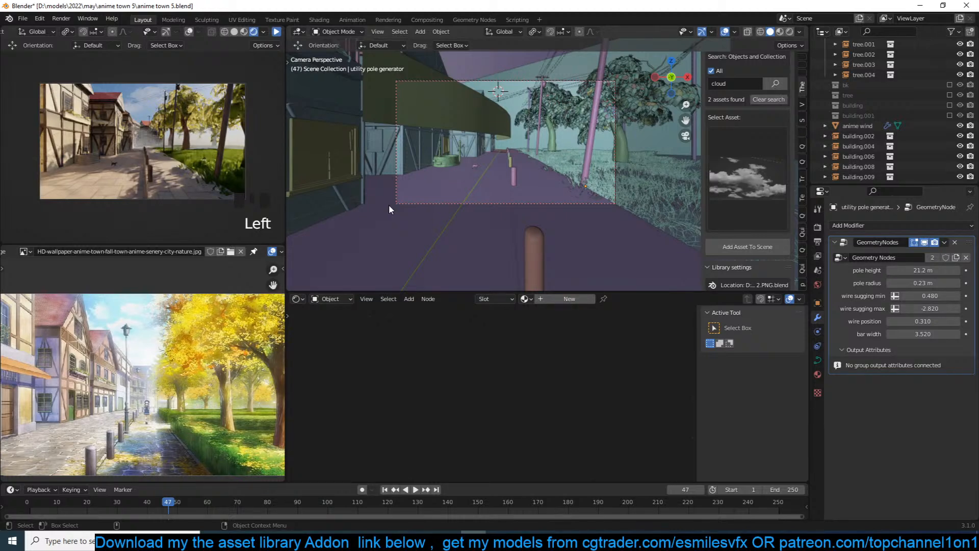
key(ctrl+s)
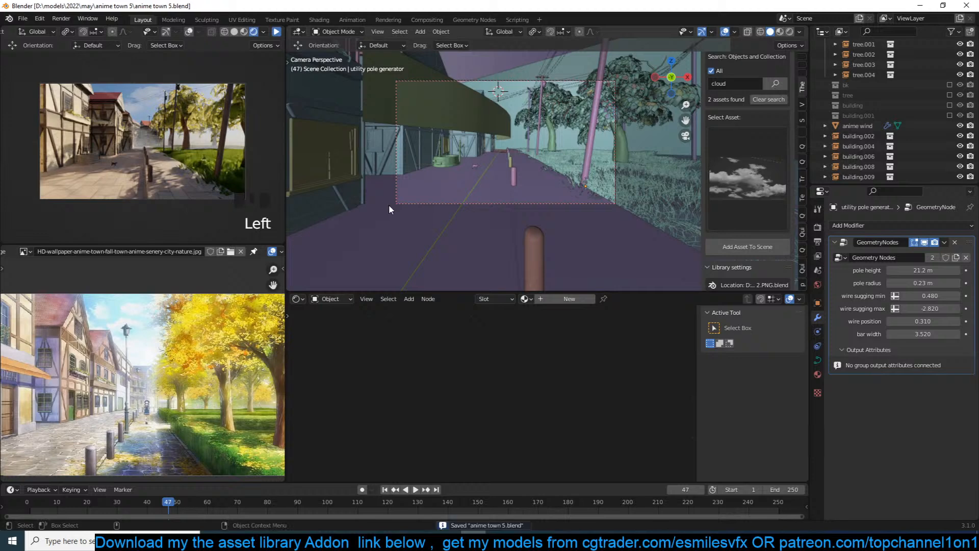
Set the world sky texture's air density to about 1.408 and its strength to 0.3, and resume the rendered preview.
click(817, 284)
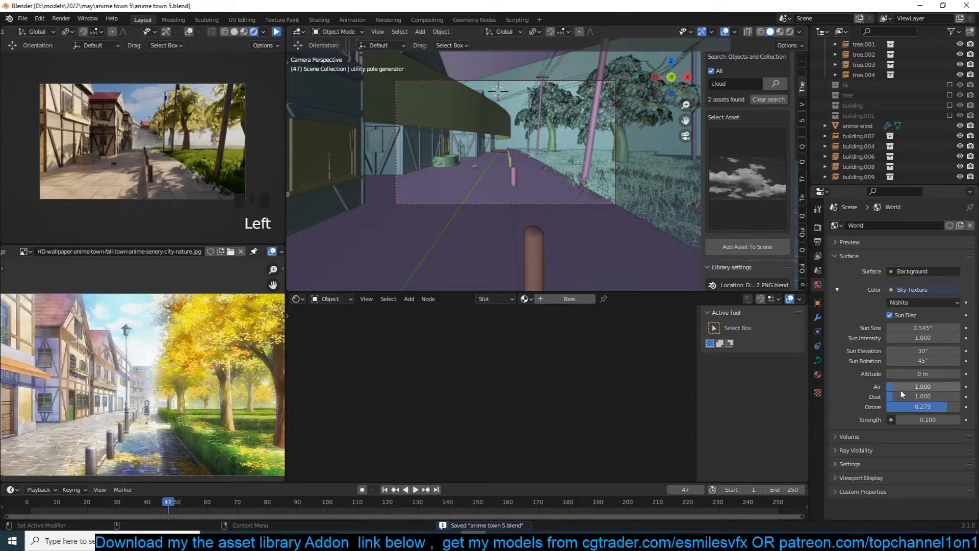
drag(900, 387, 913, 386)
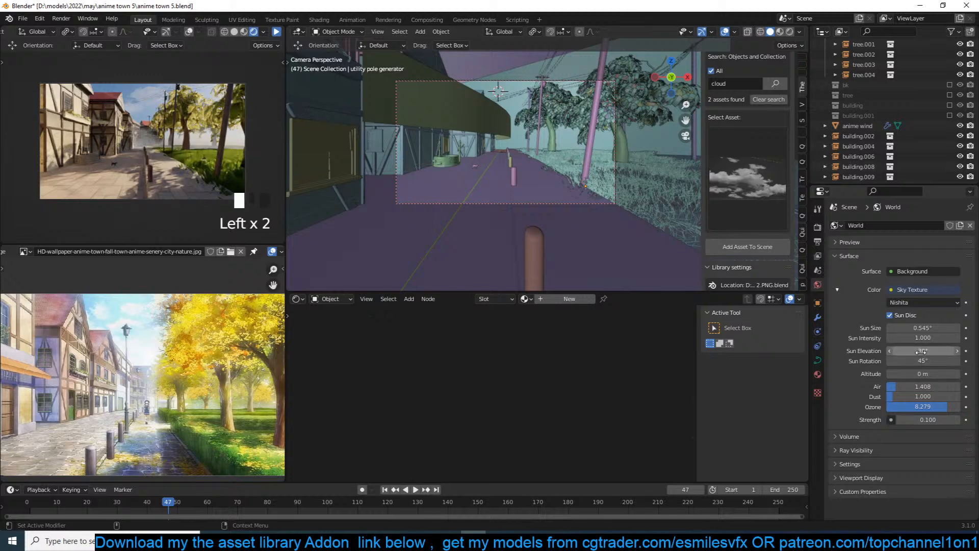
click(920, 419)
key(BackSpace)
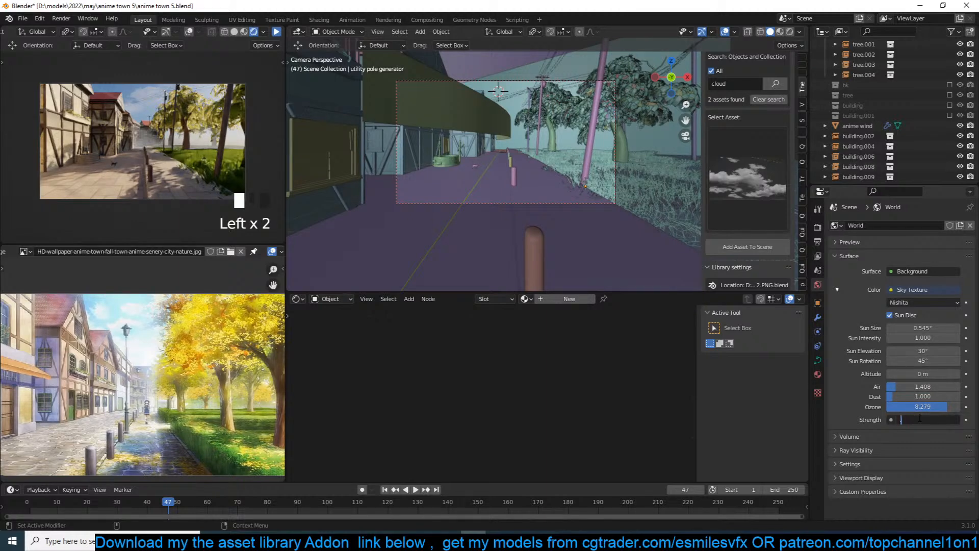
text(.3)
click(851, 409)
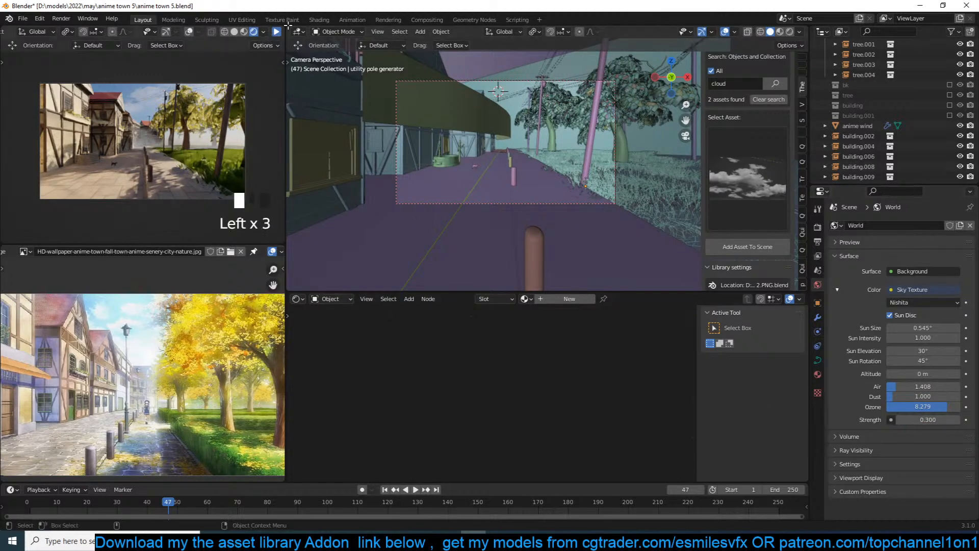
click(277, 32)
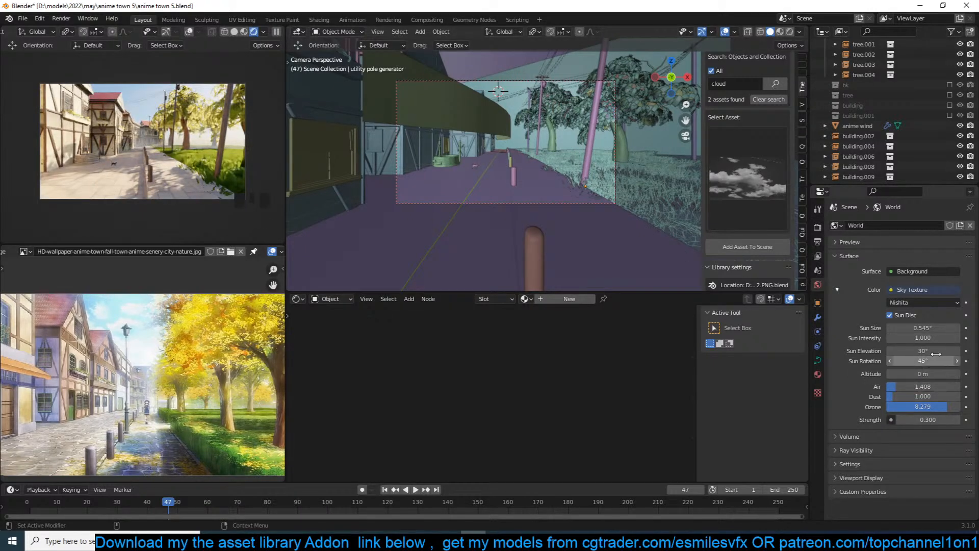
Lower the sky texture's sun elevation to 5°.
drag(923, 352, 897, 352)
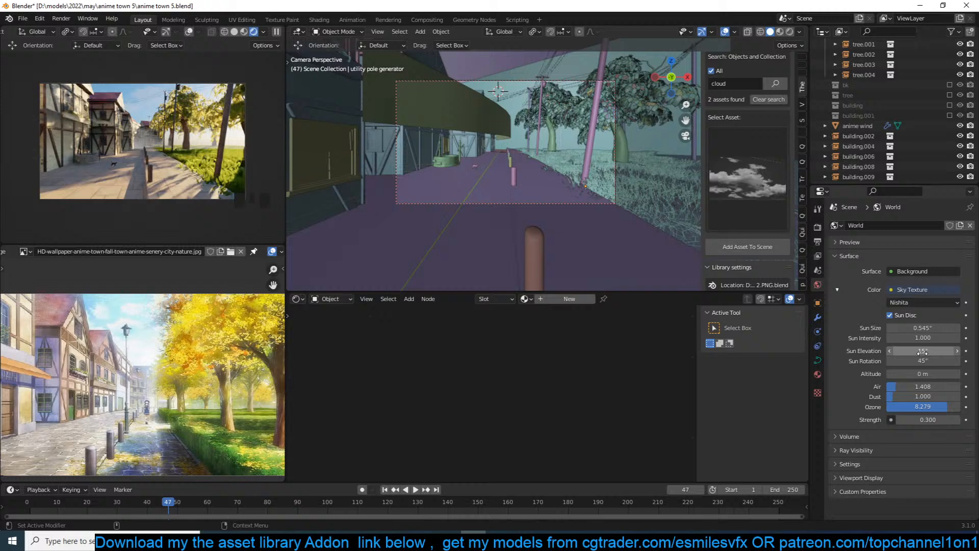
click(922, 351)
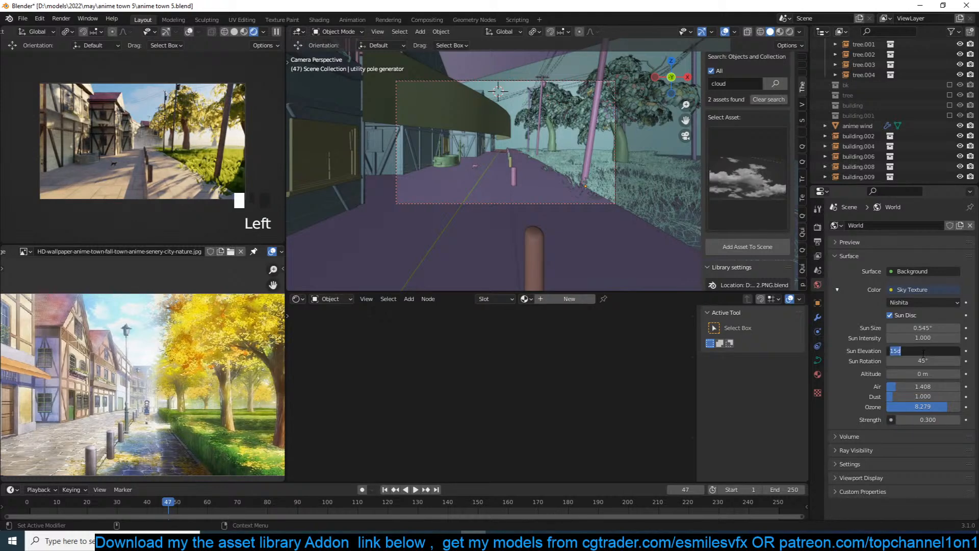
text(5)
key(Return)
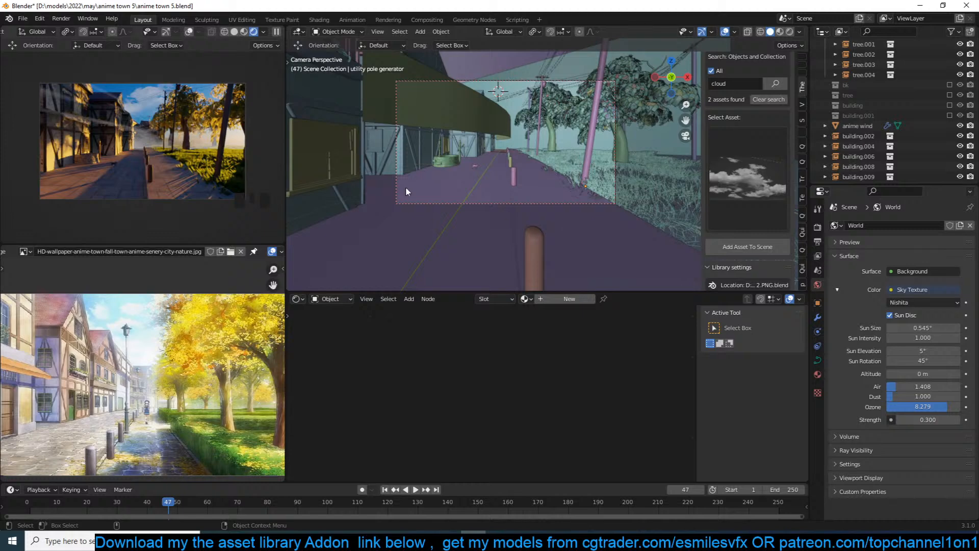
Set the sky texture's sun rotation to 90° and save the file.
click(946, 360)
text(90)
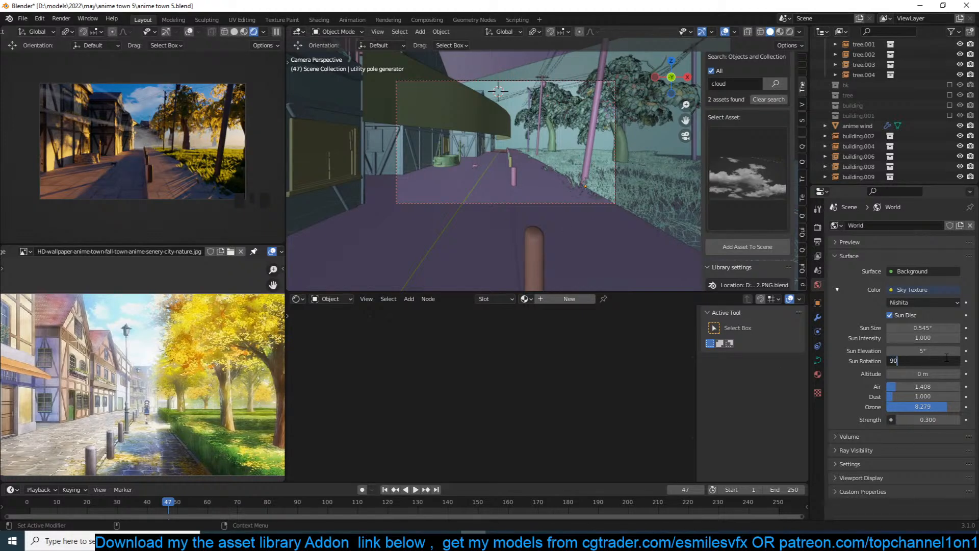
click(946, 358)
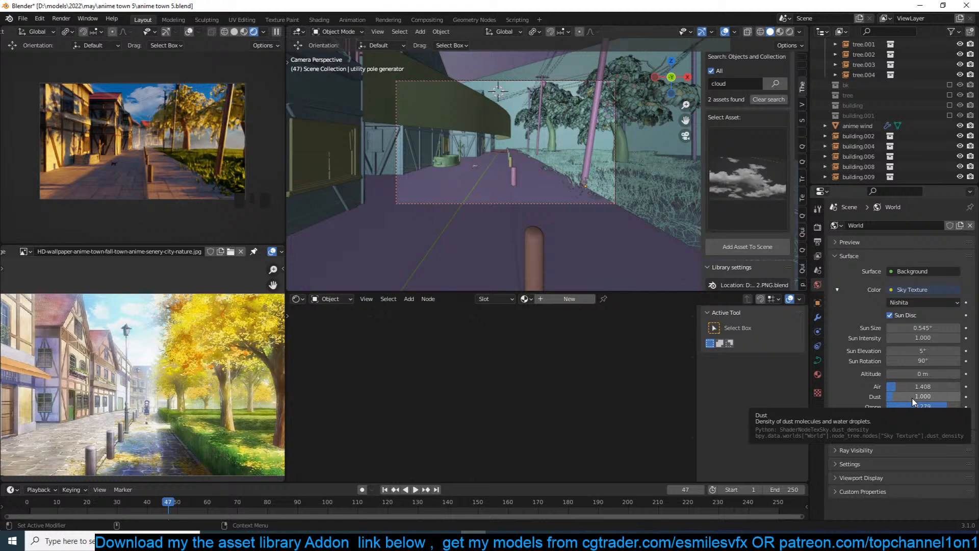
key(ctrl+s)
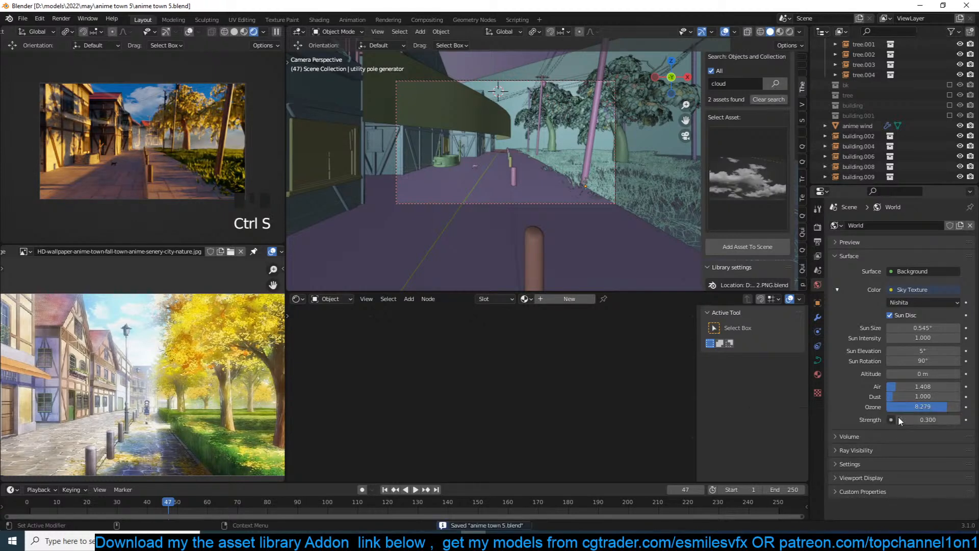
Try a sun rotation of 15° with a sun elevation of 25° in the sky texture.
click(932, 361)
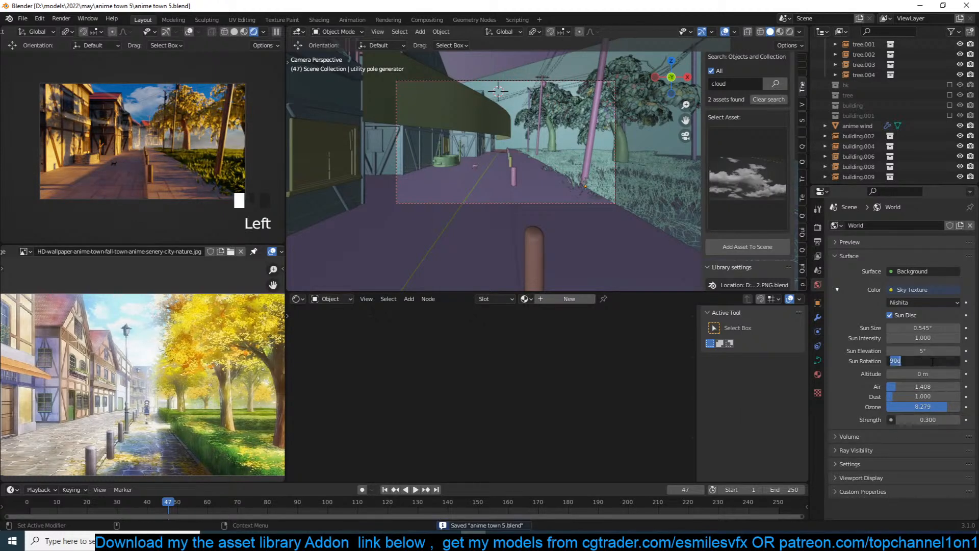
text(15)
key(Return)
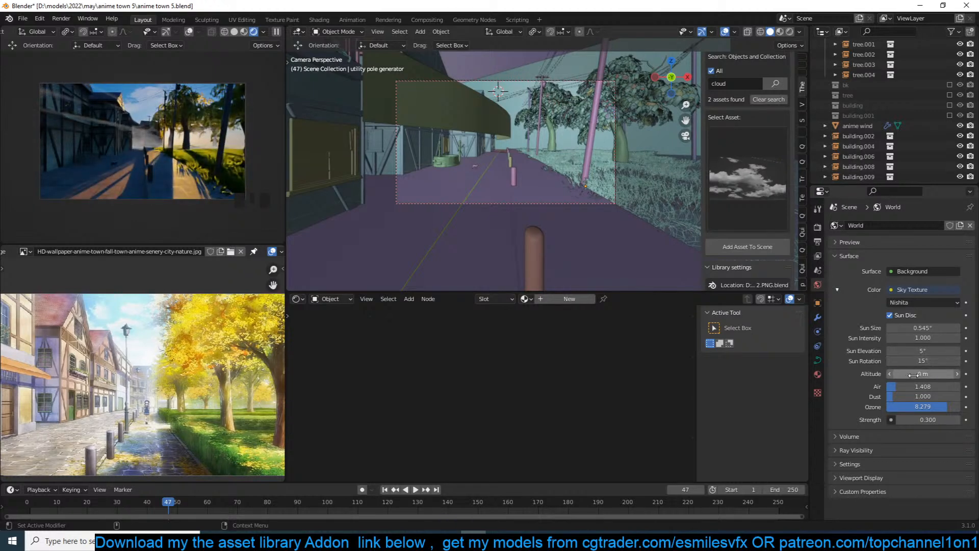
click(919, 351)
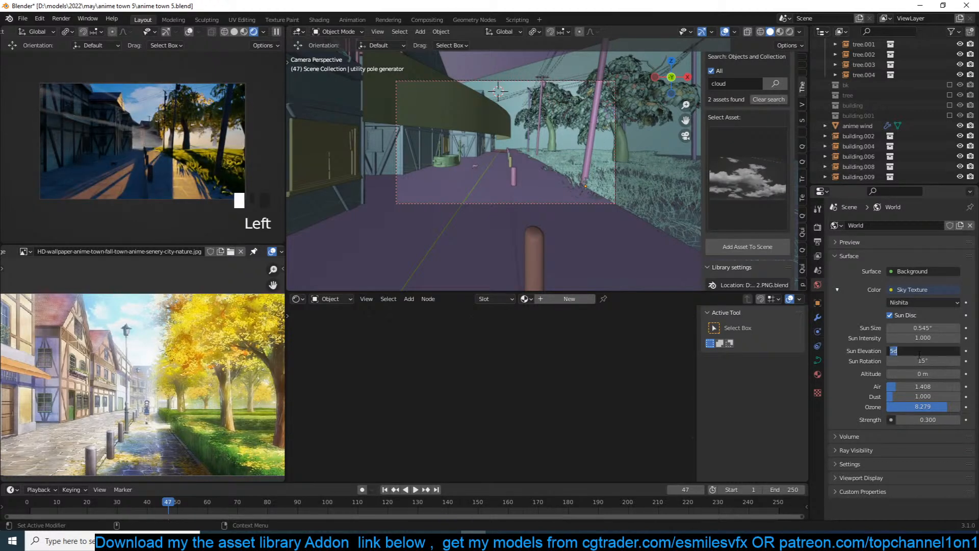
text(25)
key(Return)
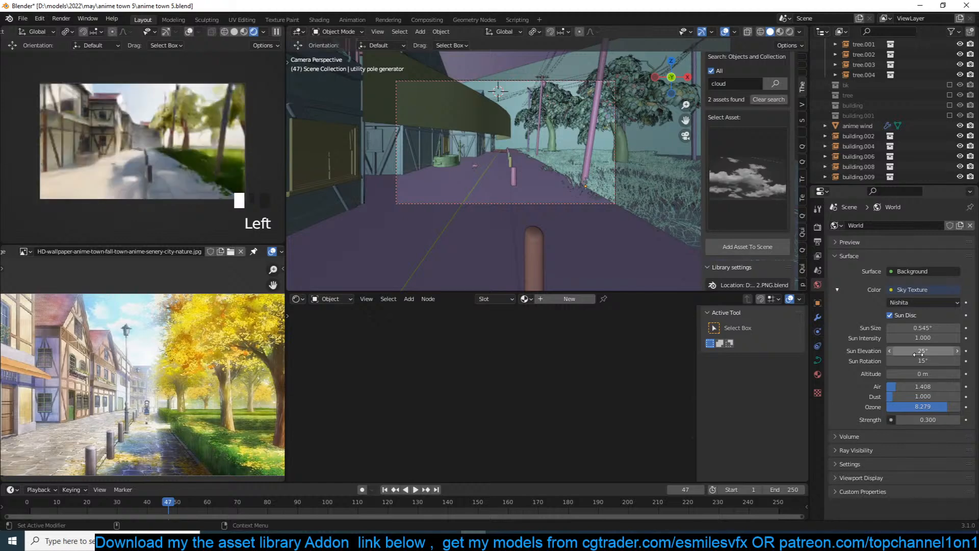
Try a sun elevation of 15° in the sky texture and lower it to 2°.
click(917, 351)
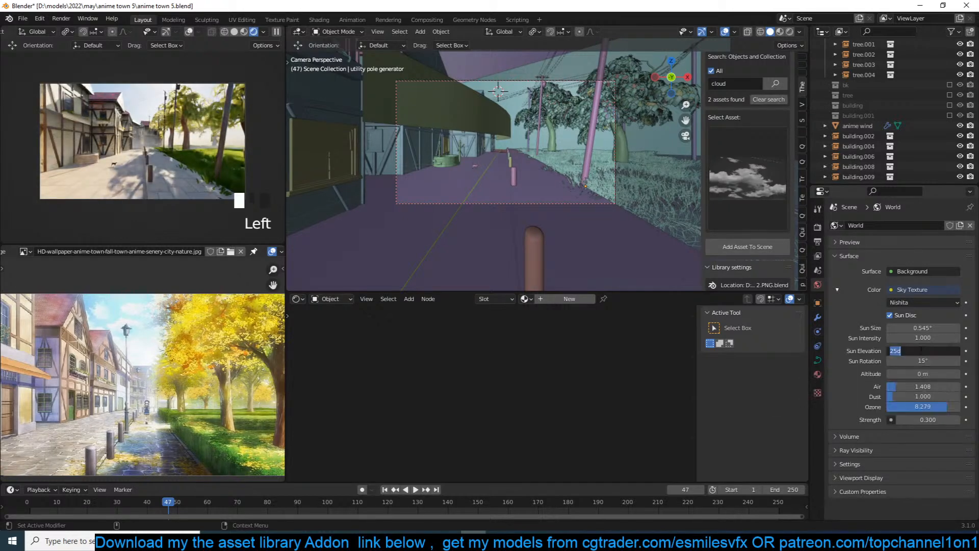
text(15)
key(Return)
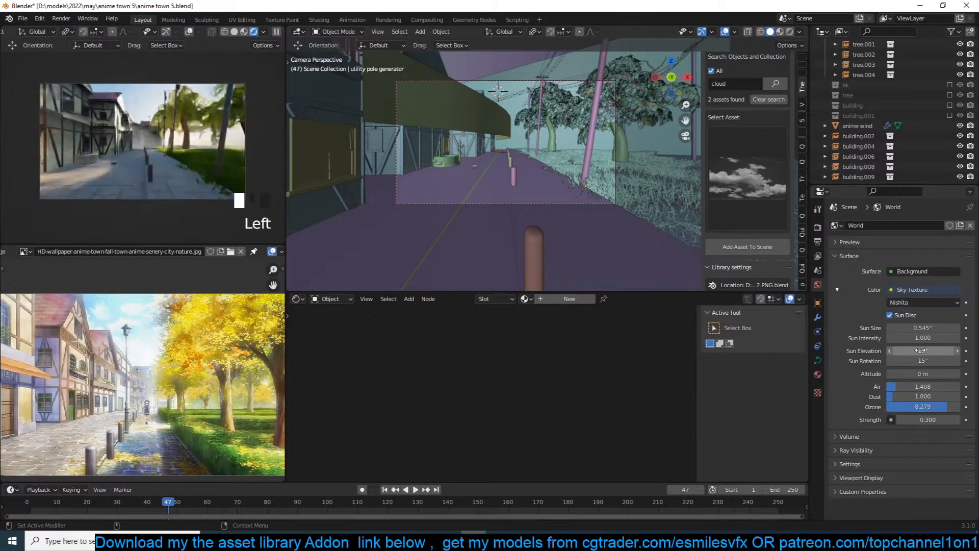
click(919, 351)
text(15)
key(Return)
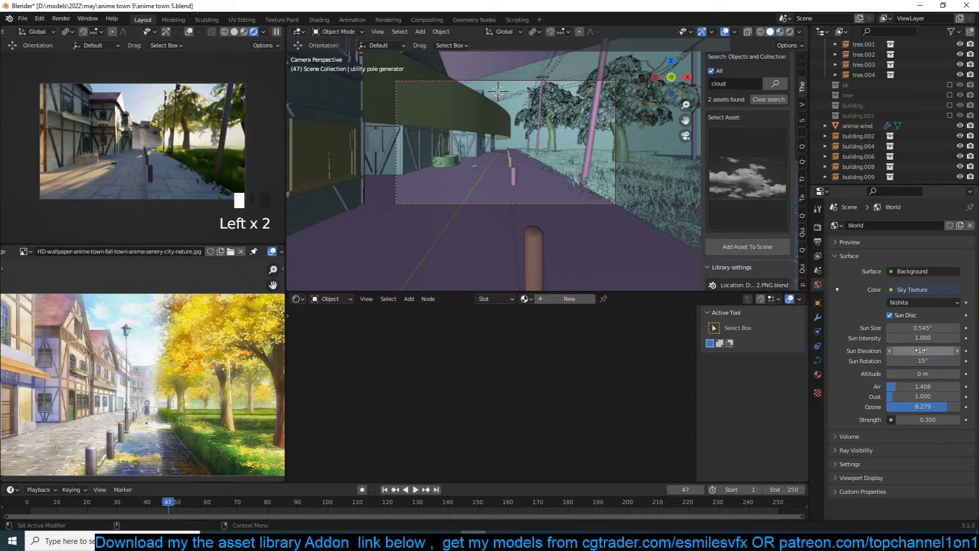
drag(920, 350, 885, 352)
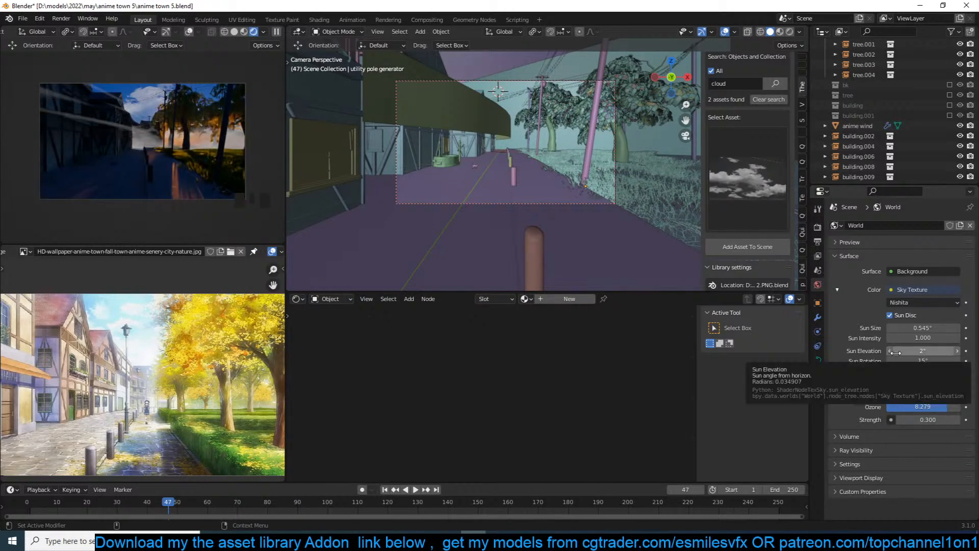
Set the sky texture's sun rotation to 45° and its sun elevation to 10°.
click(905, 361)
text(4)
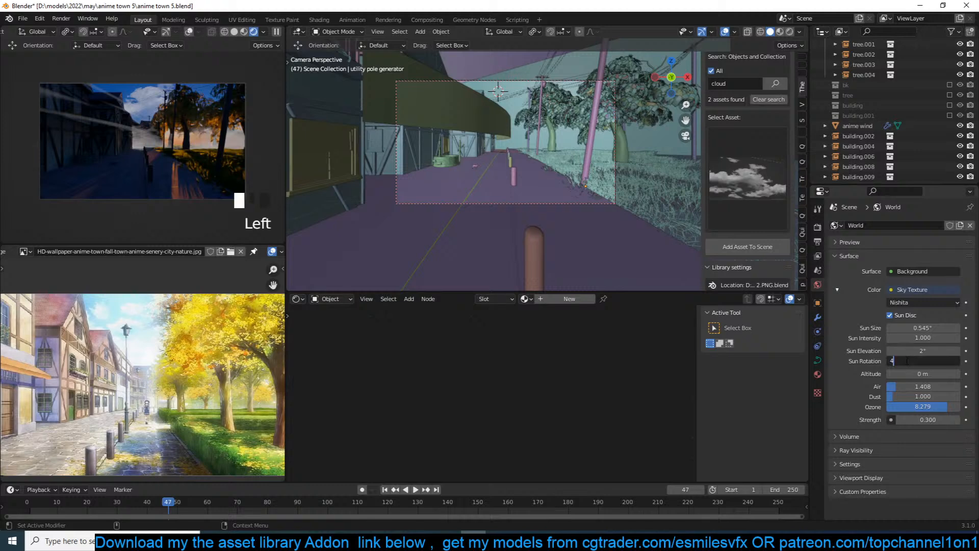
text(5)
key(Return)
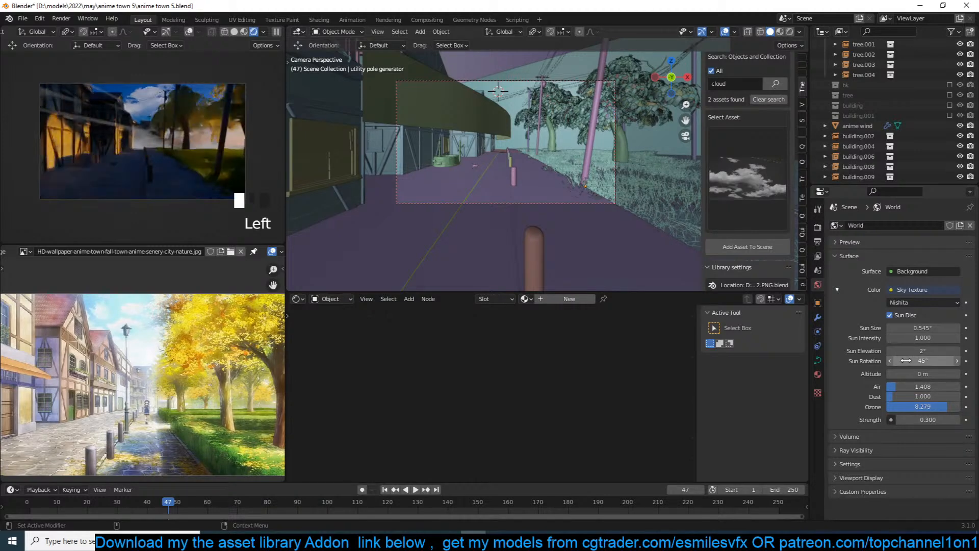
click(923, 352)
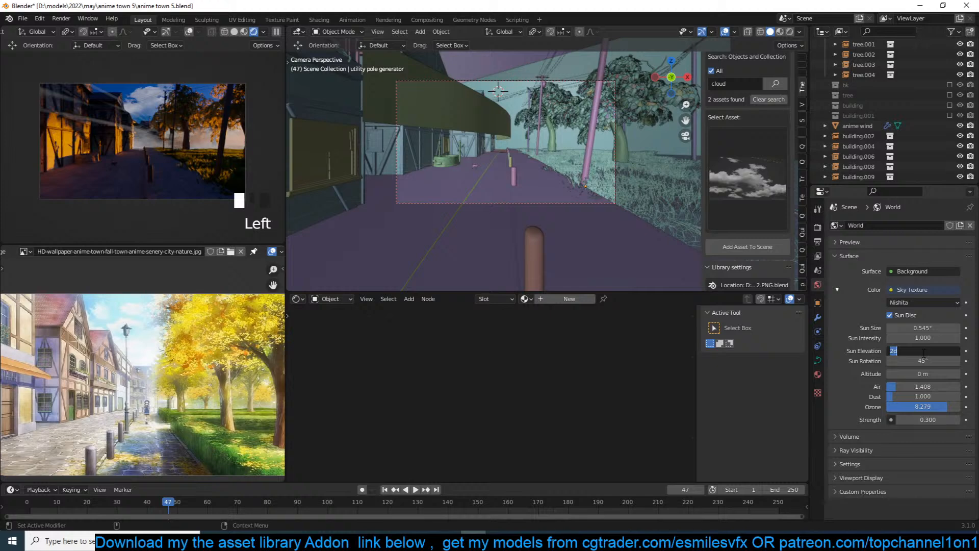
text(10)
key(Return)
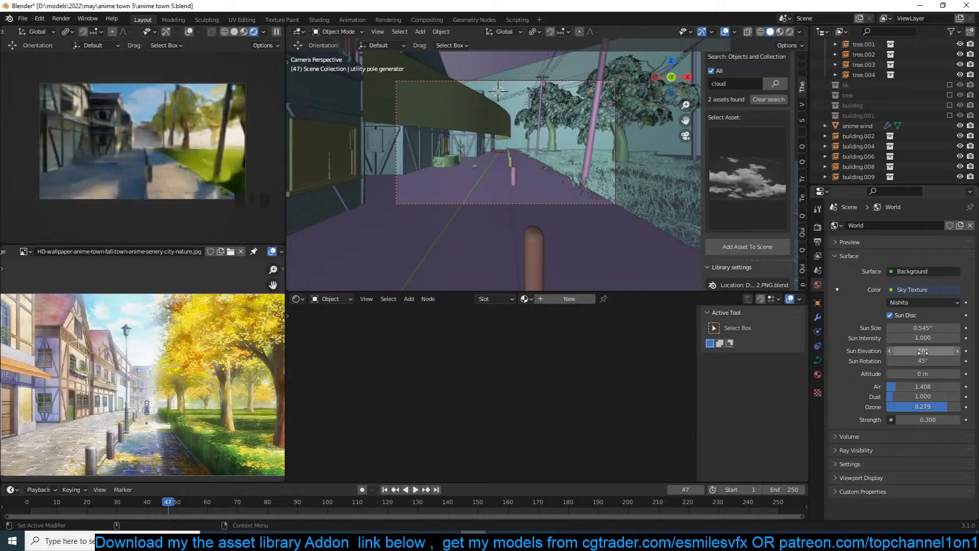
Set the sky texture's sun elevation to 5° and save the file.
click(922, 352)
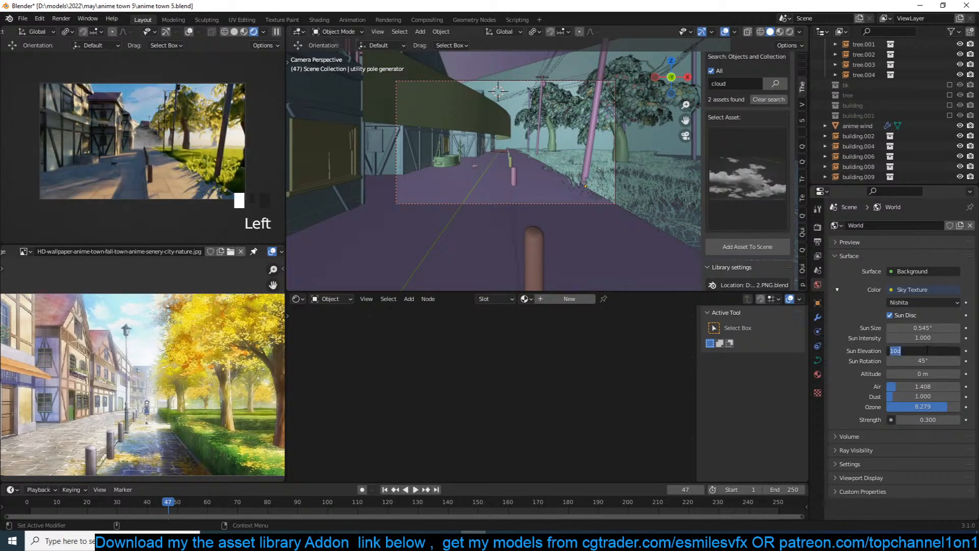
text(5)
key(Return)
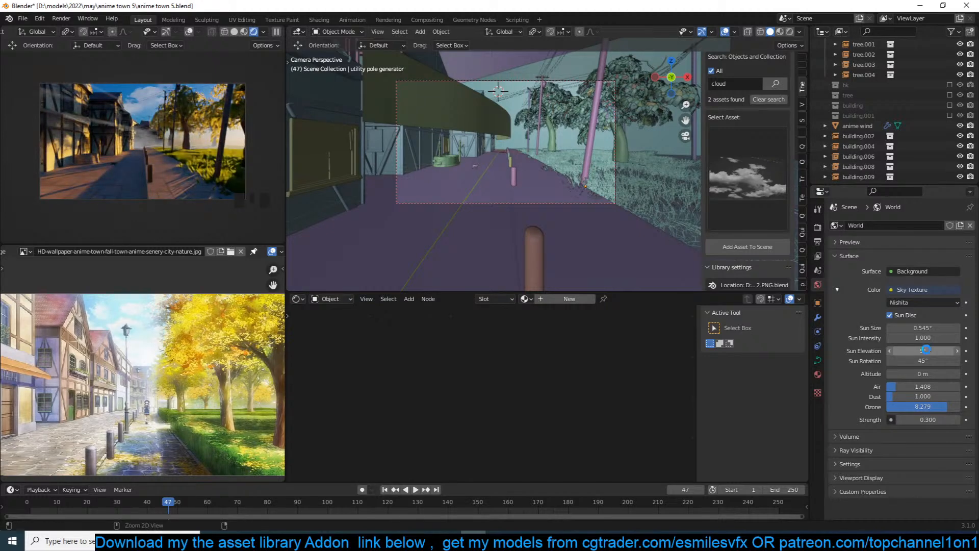
key(ctrl+s)
key(ctrl+s)
key(alt+a)
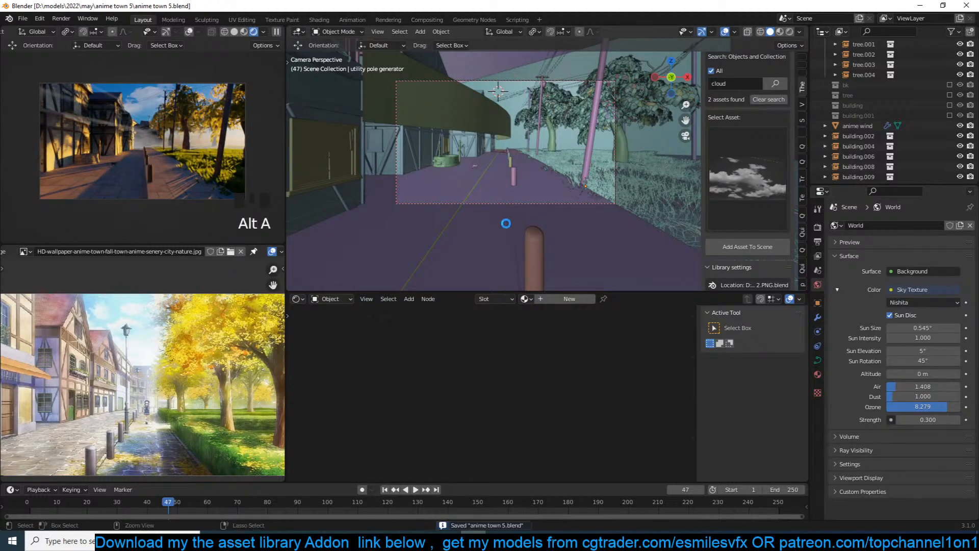
key(ctrl+s)
key(ctrl+s)
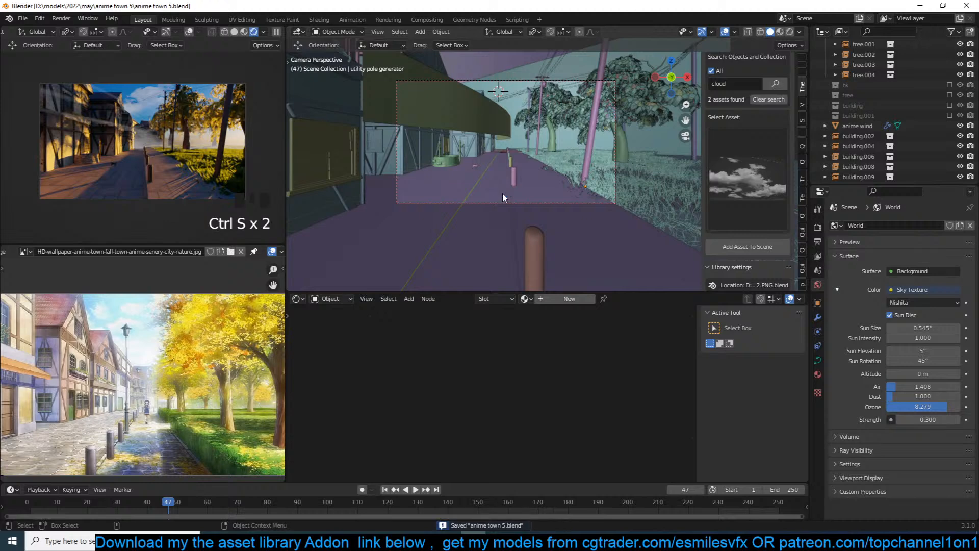
key(ctrl+s)
Adjust the sky texture to about 1.34 air, 0.59 dust and 7.74 ozone, and save the file.
drag(944, 407, 900, 390)
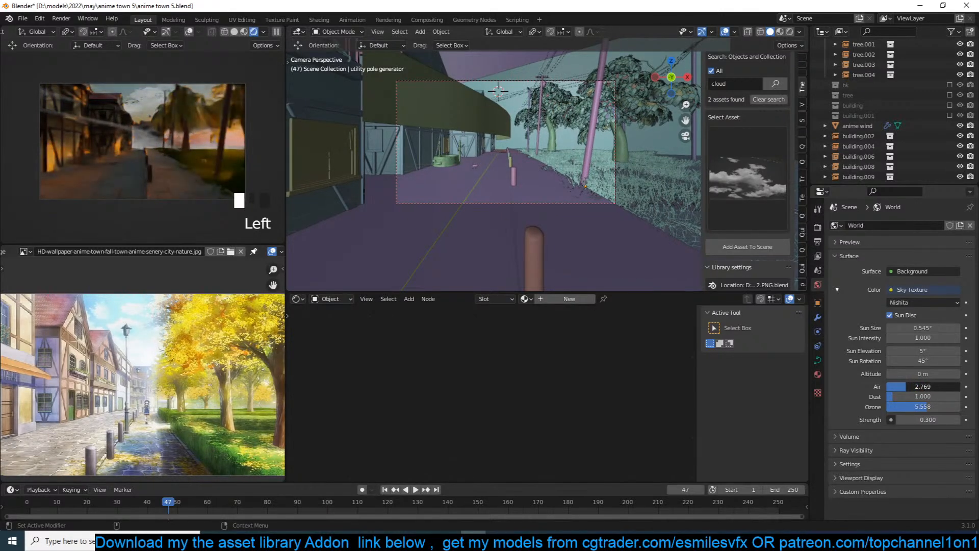
mouse_move(906, 406)
mouse_down()
mouse_move(941, 406)
mouse_move(890, 400)
mouse_move(913, 390)
mouse_move(898, 390)
mouse_up()
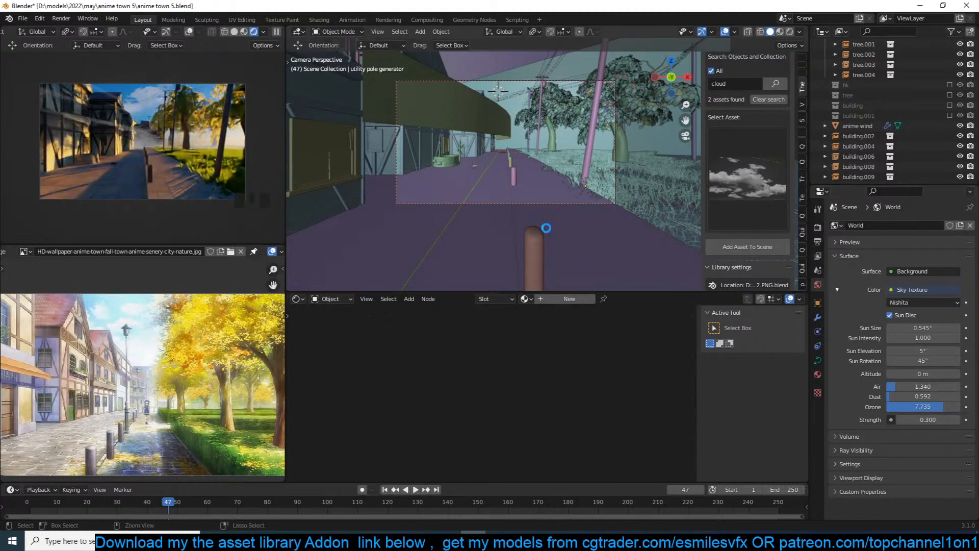
key(ctrl+s)
key(alt+a)
Add an area light beside the nearest houses and tilt it freely by about 29° and 2°.
scroll(546, 227, down, 2)
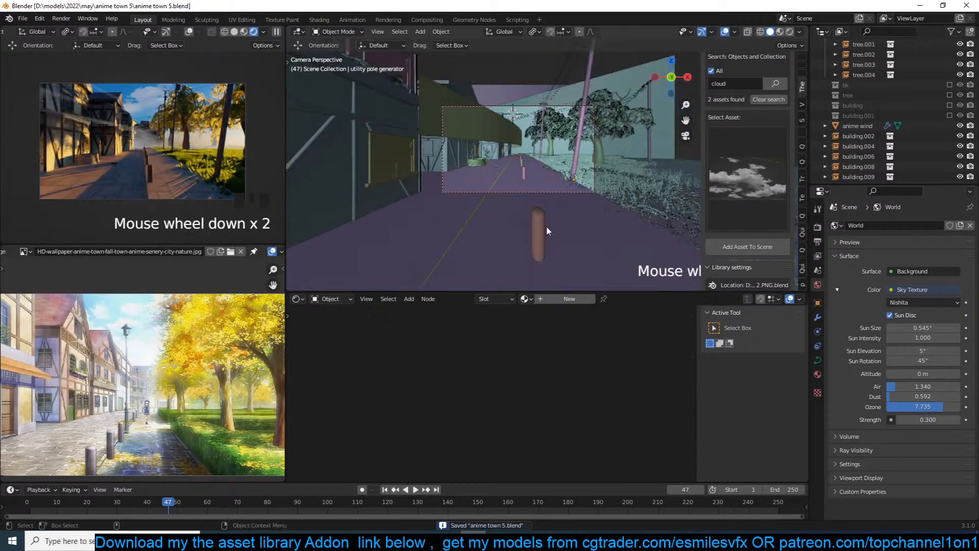
key(grave)
scroll(528, 234, down, 3)
shift+right_click(409, 187)
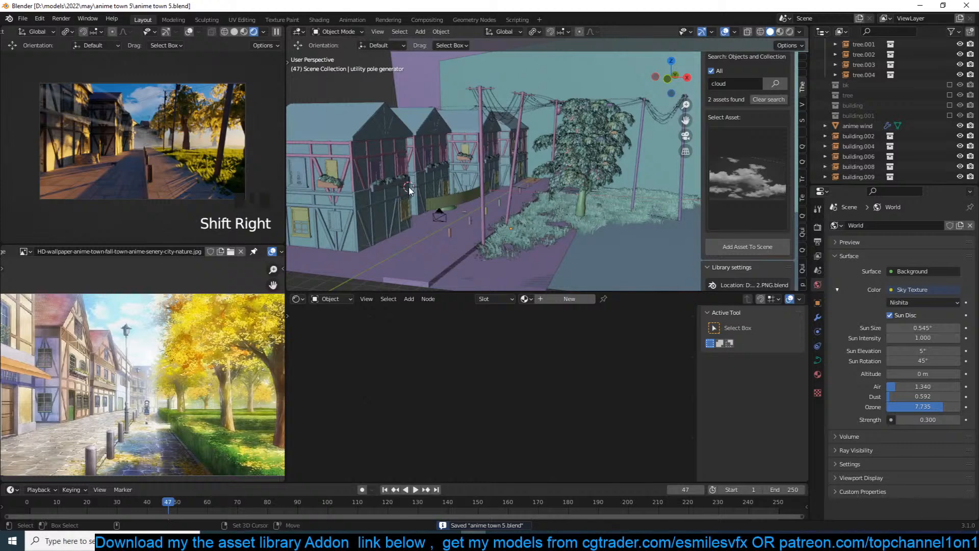
key(shift+a)
mouse_move(383, 316)
click(452, 350)
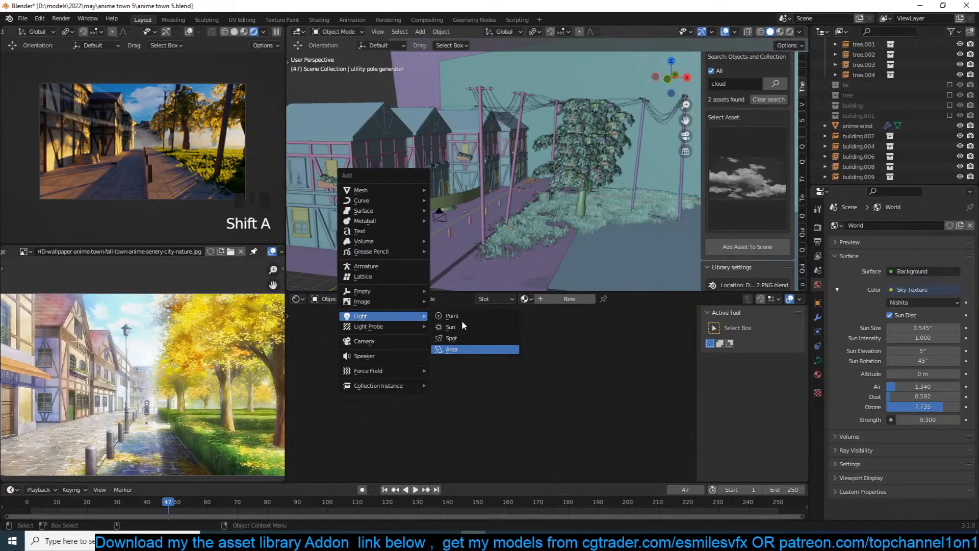
key(r)
key(r)
click(498, 222)
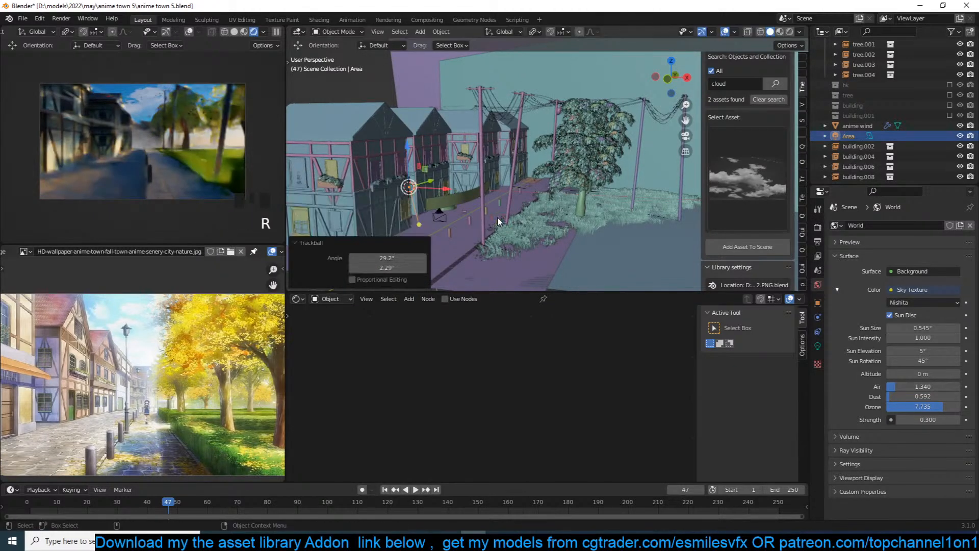
From the top view, move the area light about 7.7 m in X and -1 m in Y, and rotate it about -15.6°.
key(KP_7)
key(KP_7)
key(KP_7)
key(KP_7)
key(KP_7)
key(KP_7)
scroll(525, 175, down, 4)
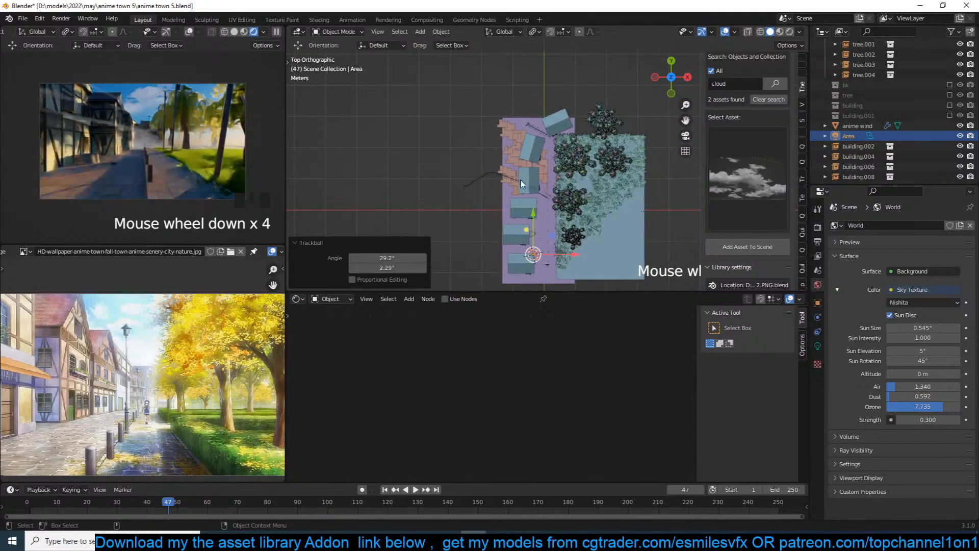
key(g)
click(549, 178)
key(r)
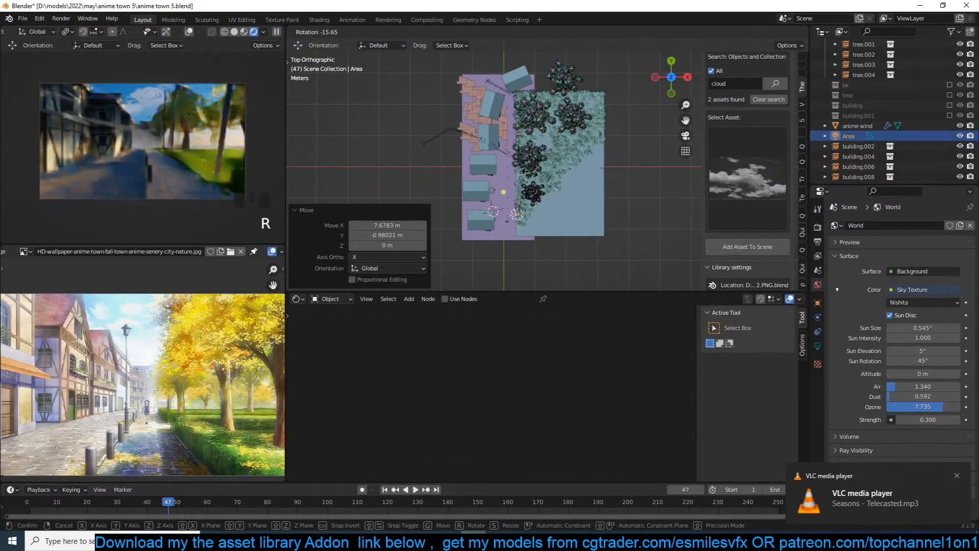
click(538, 171)
Set the area light's power to 1000 W and its color to a warm peach-orange.
click(817, 346)
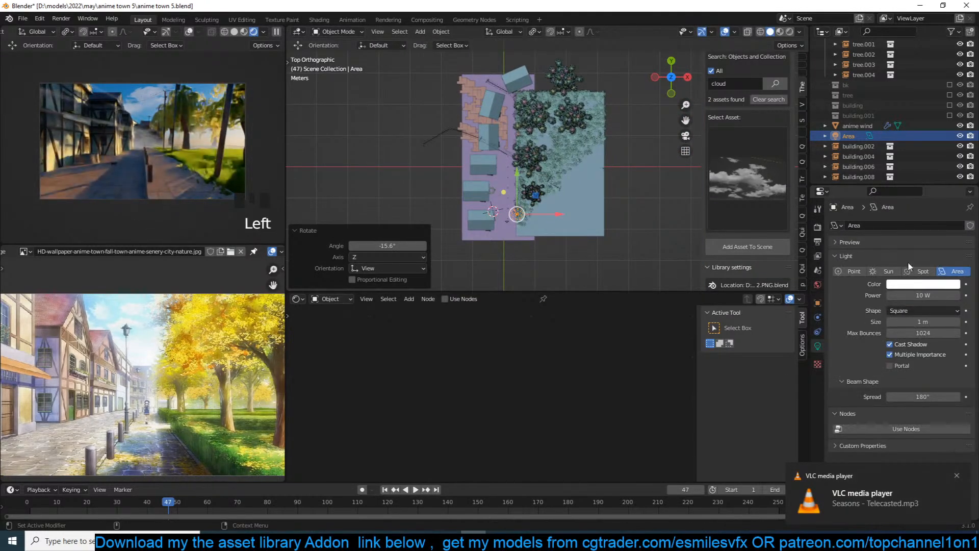
click(912, 295)
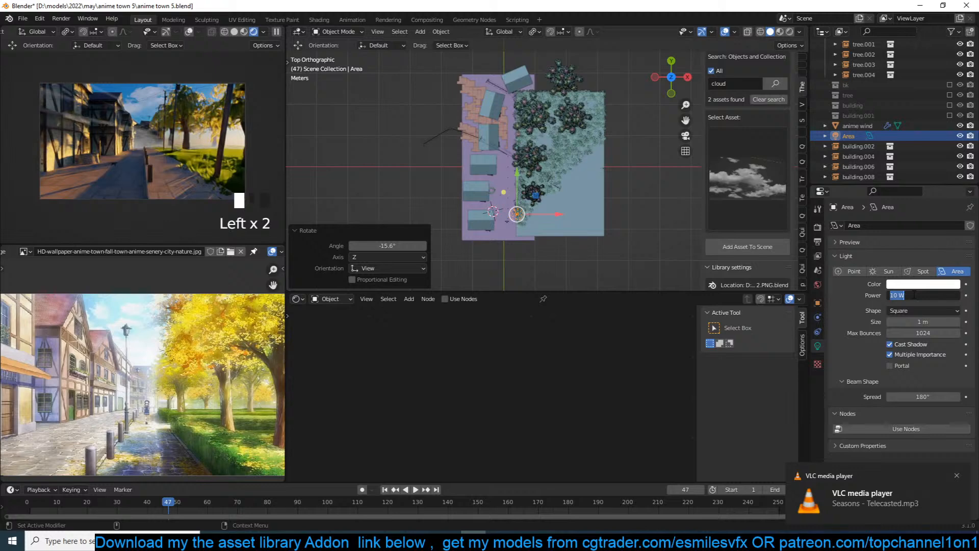
text(1000)
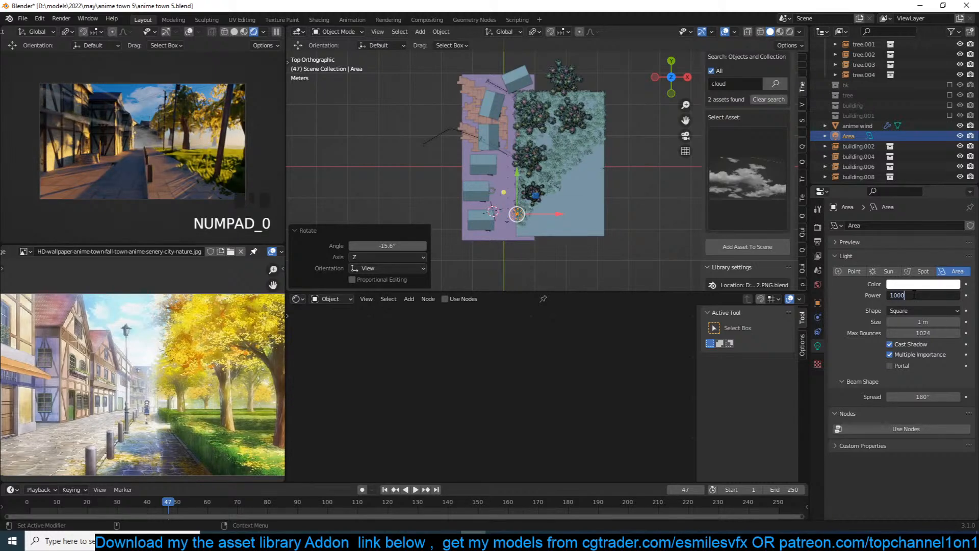
key(Return)
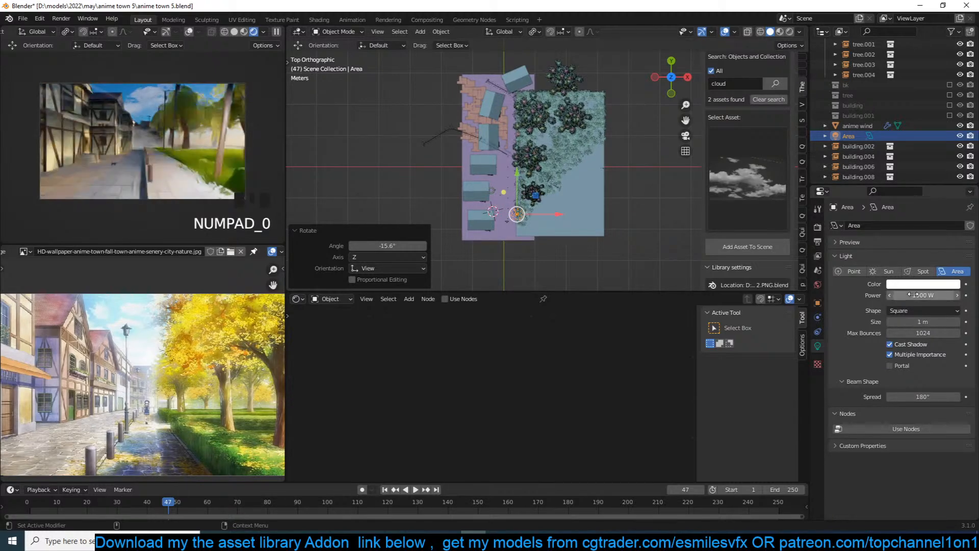
scroll(545, 203, up, 2)
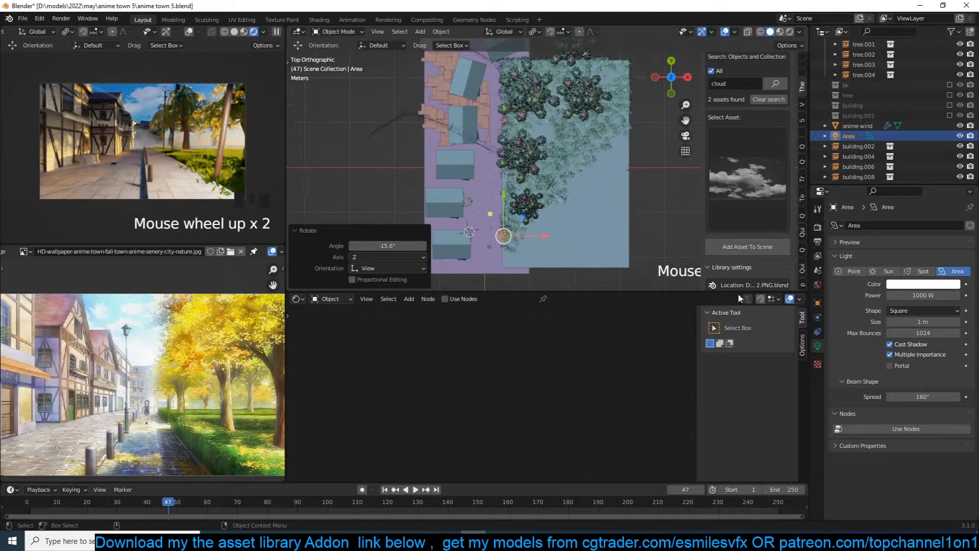
click(922, 284)
click(902, 197)
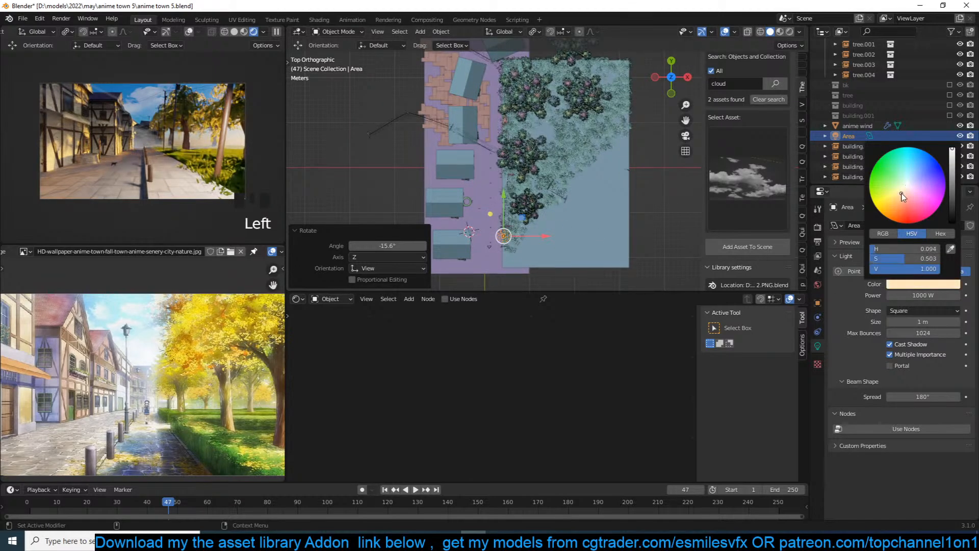
click(901, 203)
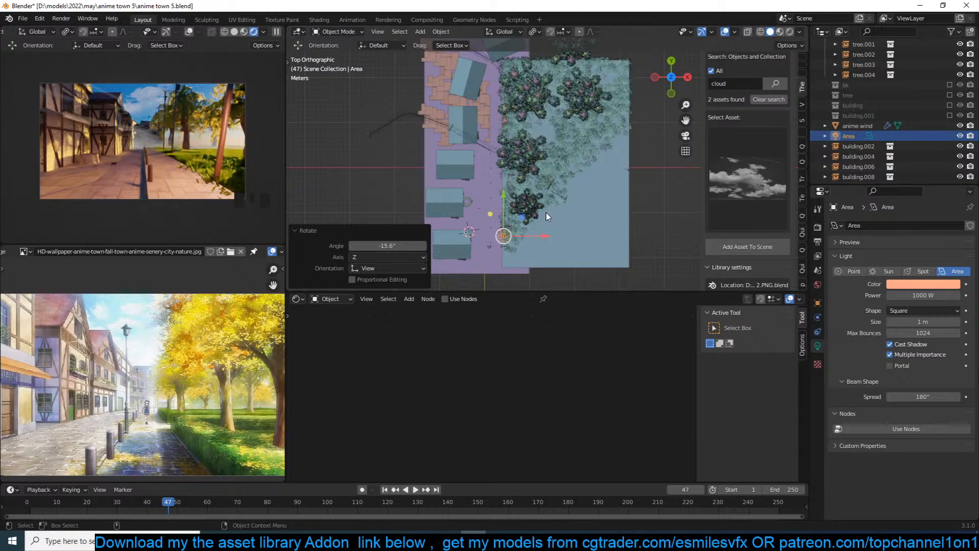
Shift the area light about -4.9 m in X and -1.4 m in Y, tilt it about 13° and 48°, and save.
key(g)
click(524, 222)
key(r)
key(r)
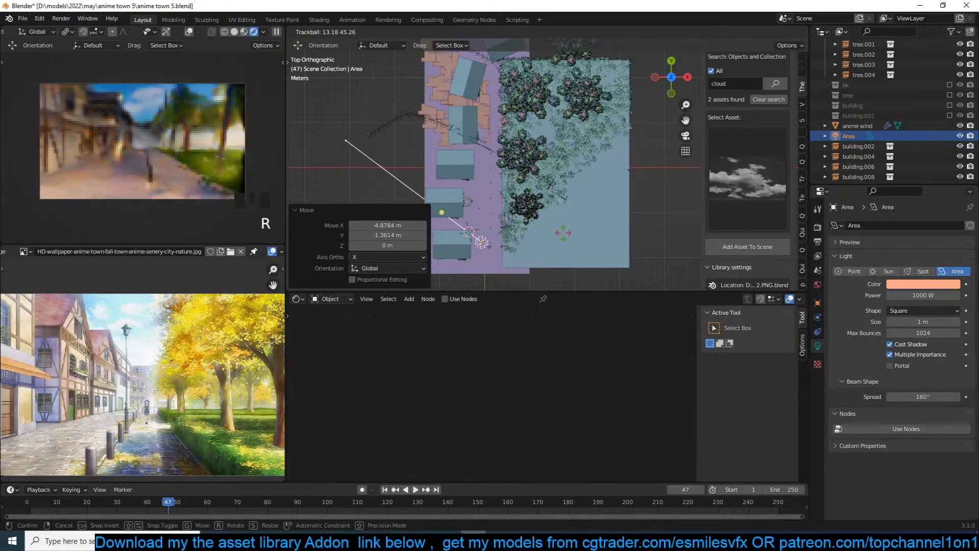
click(564, 234)
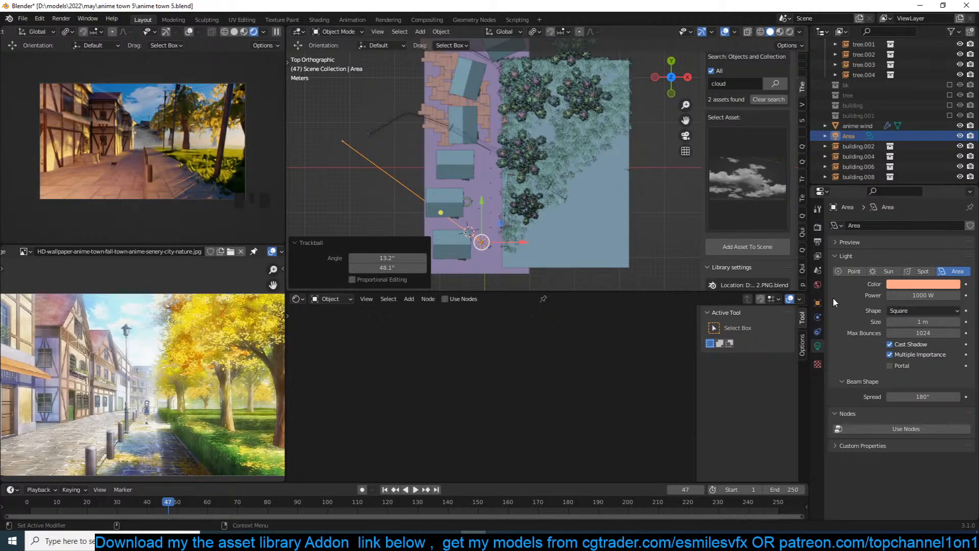
key(ctrl+s)
key(alt+a)
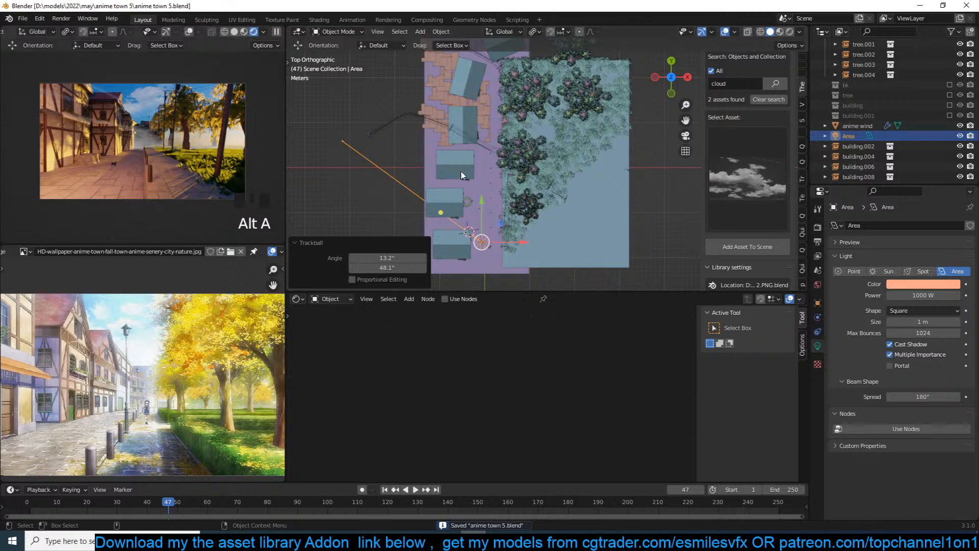
Relocate the old medieval well from the street onto the grass by the trees, scale it to about 0.95, and save.
key(KP_0)
scroll(411, 164, up, 4)
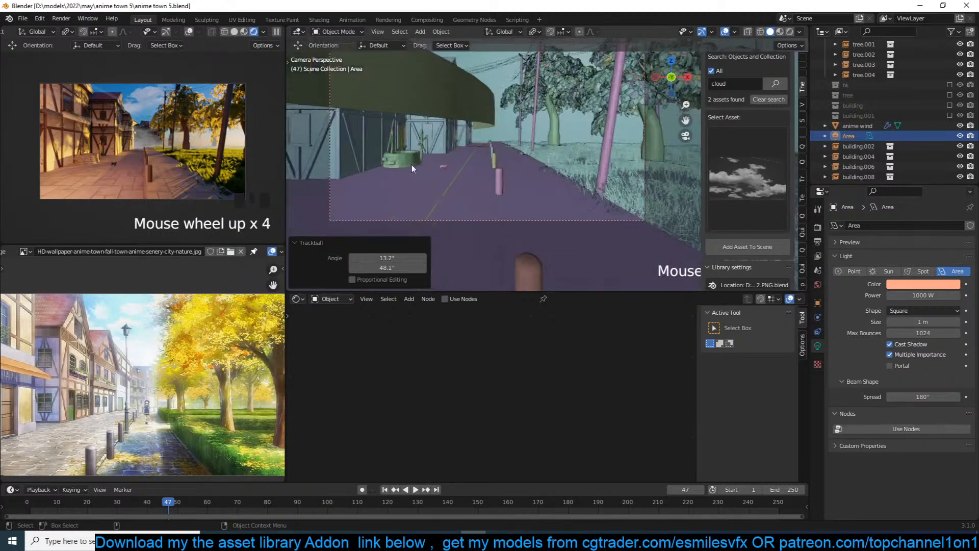
click(411, 164)
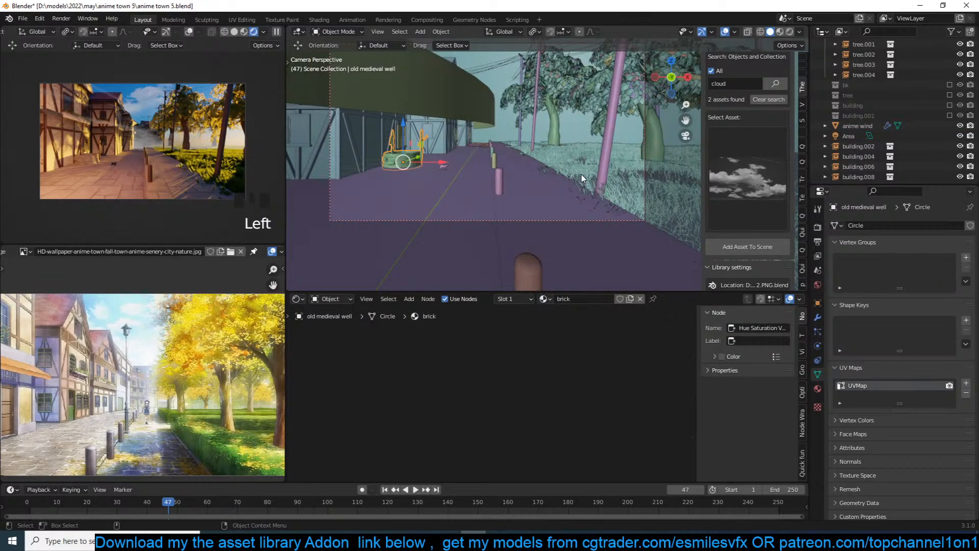
shift+middle_drag(574, 178, 560, 178)
shift+right_click(562, 149)
key(shift+s)
click(552, 69)
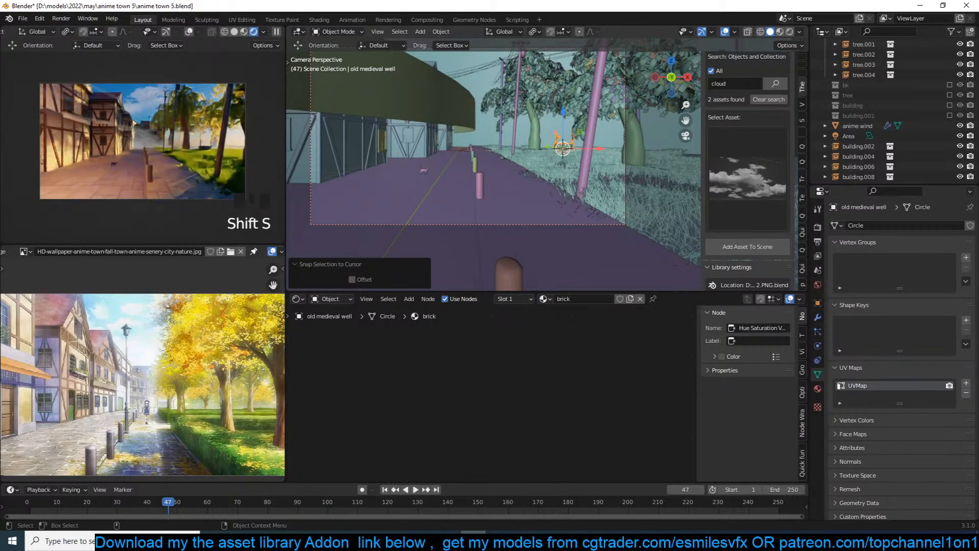
key(s)
click(618, 117)
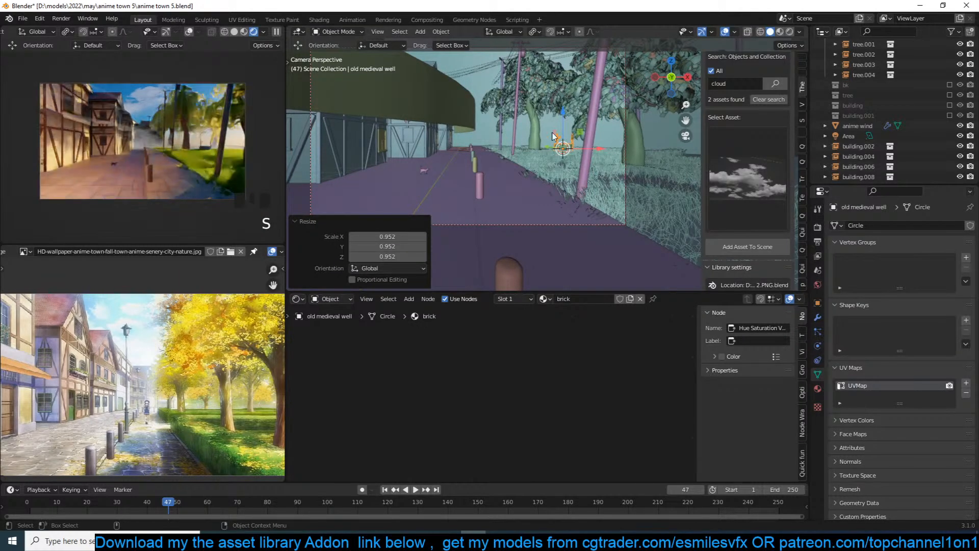
key(alt+a)
key(ctrl+s)
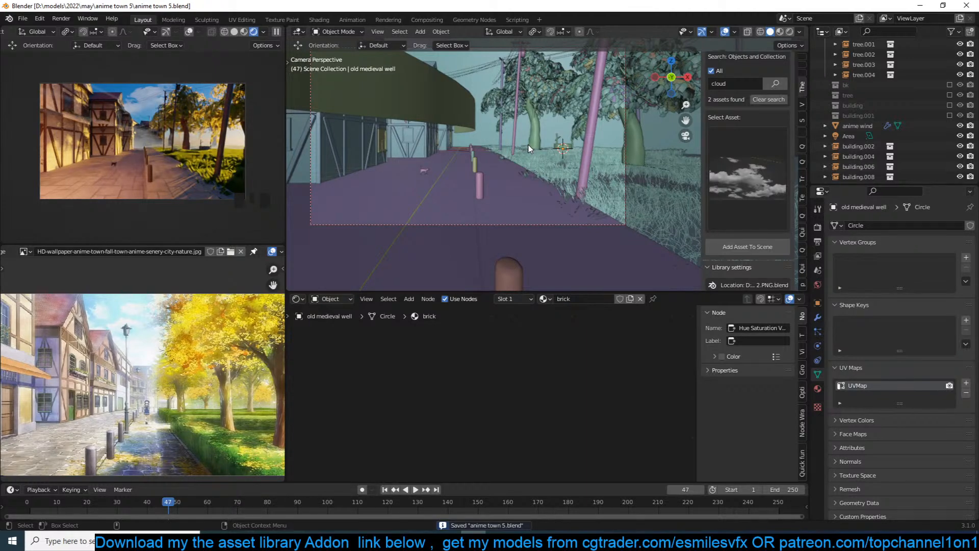
Enlarge the cat on the street by a factor of about 1.15 and save the file.
click(427, 171)
click(434, 170)
key(s)
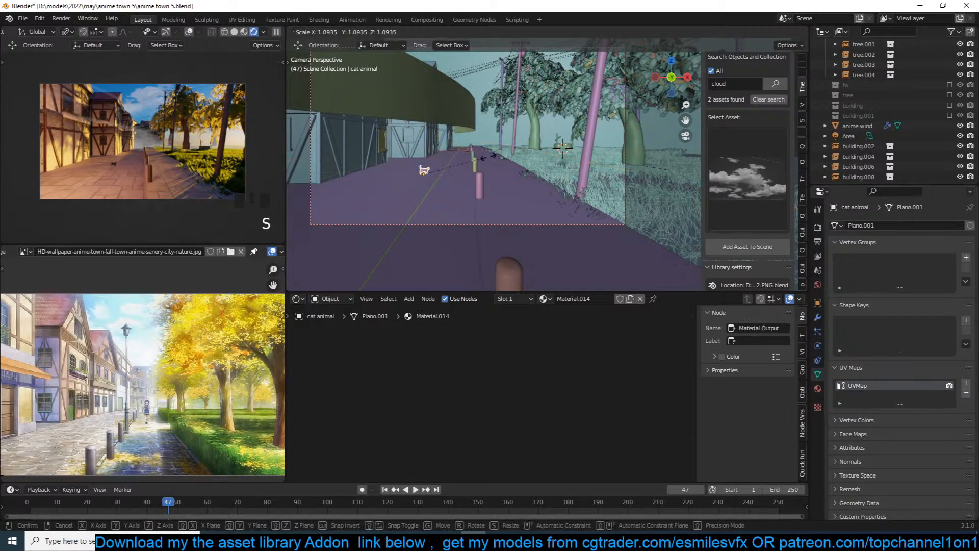
click(490, 155)
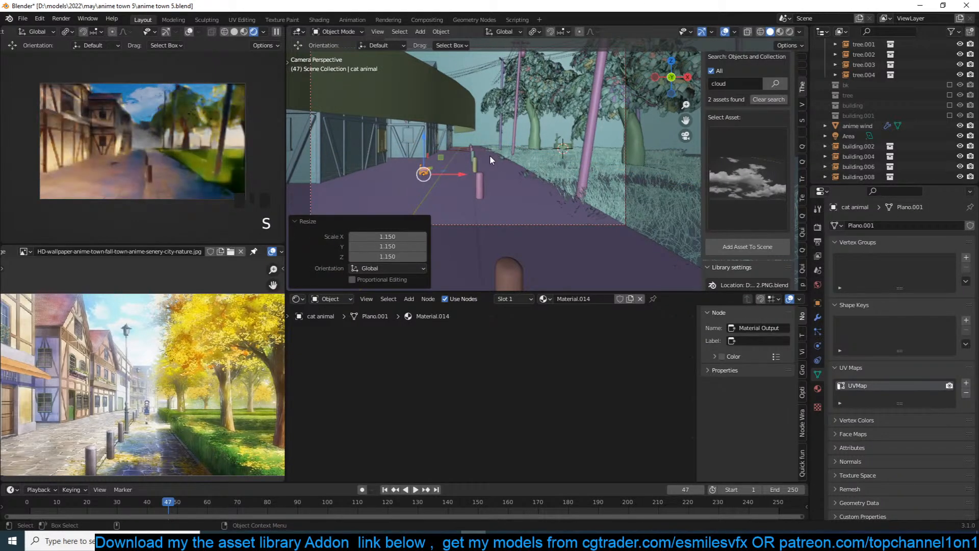
key(ctrl+s)
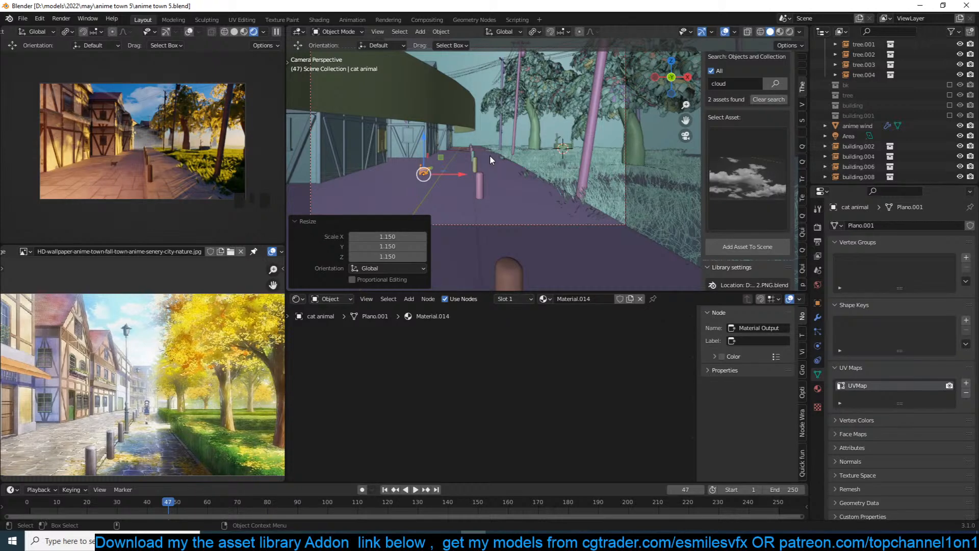
Reframe the camera by rotating it freely about 5.2° on one axis, and readjust it by about -1.2° and -2.3°.
scroll(492, 160, down, 3)
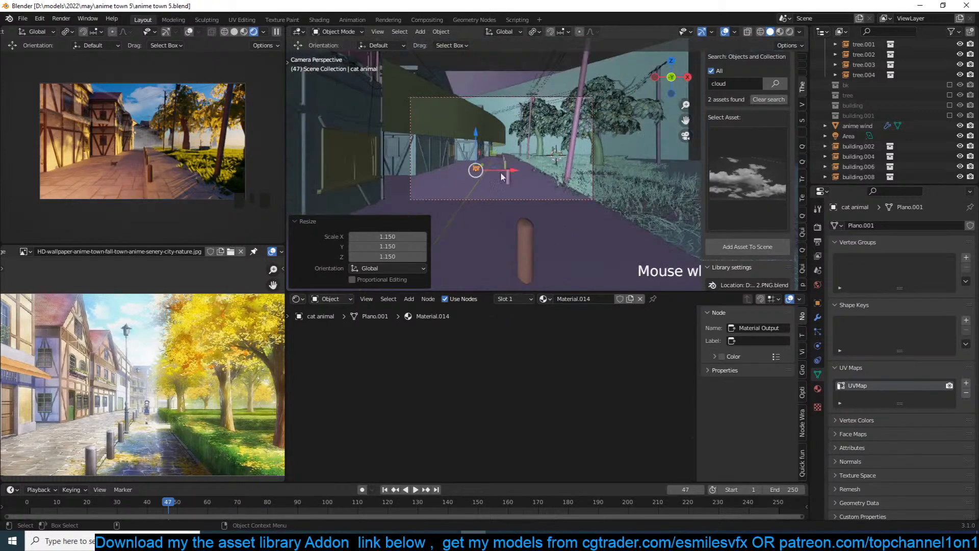
click(509, 199)
key(r)
key(r)
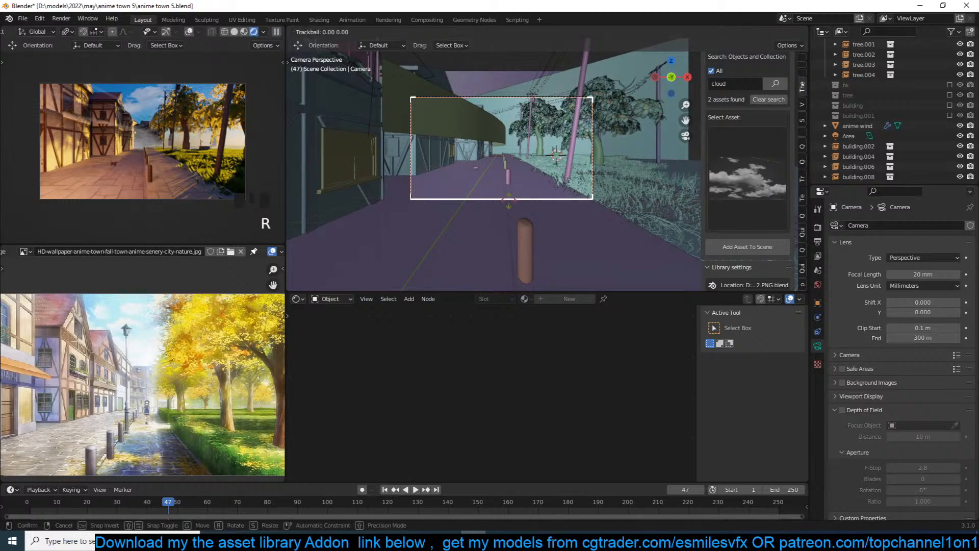
click(513, 179)
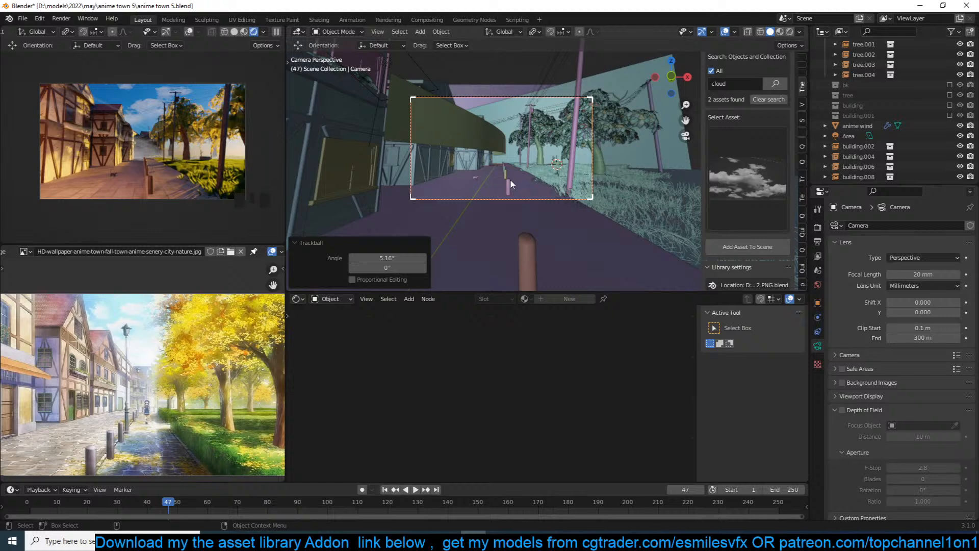
key(r)
key(r)
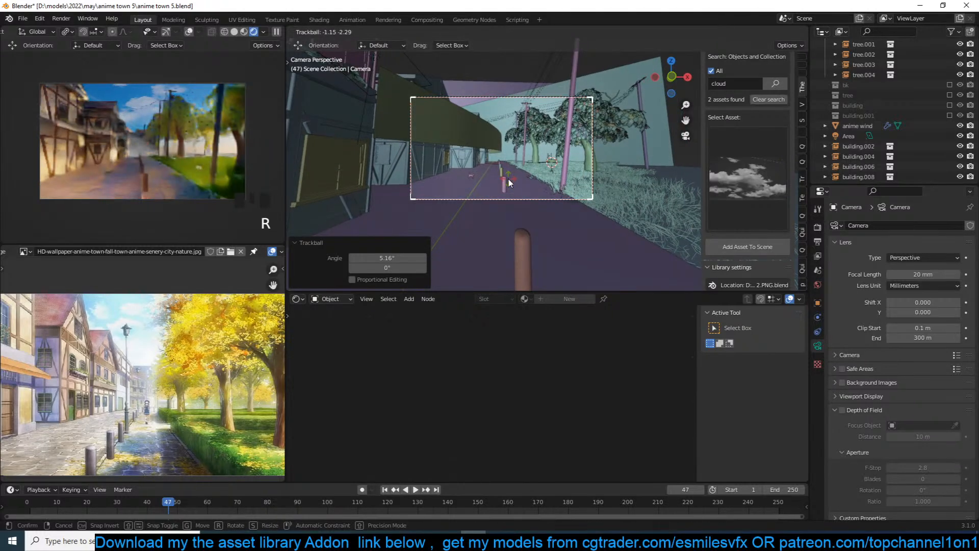
click(507, 178)
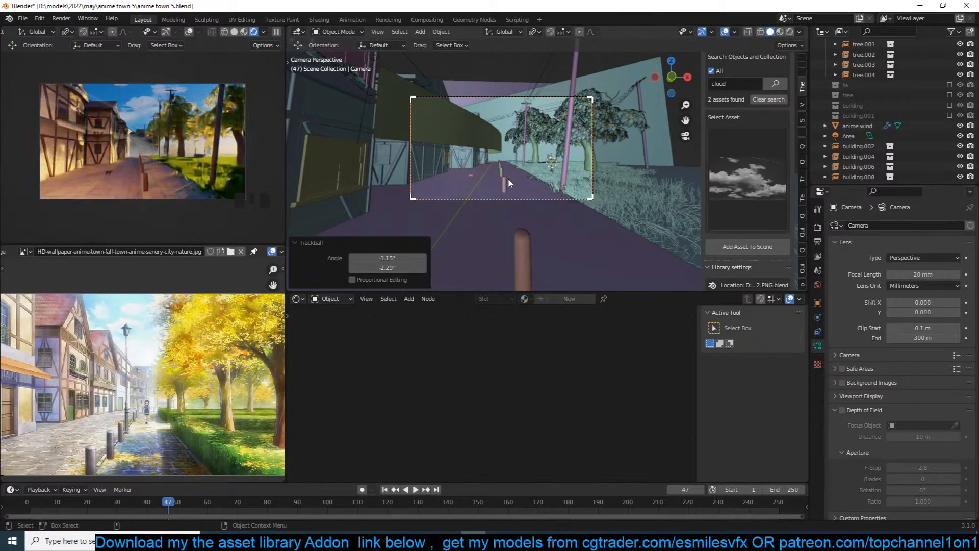
Move the camera about -0.91 m in X and 0.03 m in Y in view orientation, and save the file.
key(g)
click(492, 177)
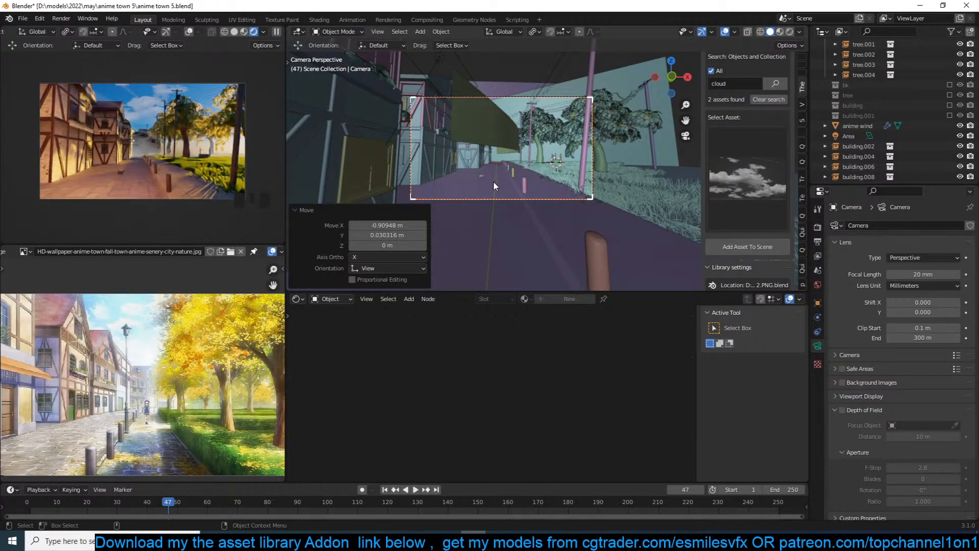
key(ctrl+s)
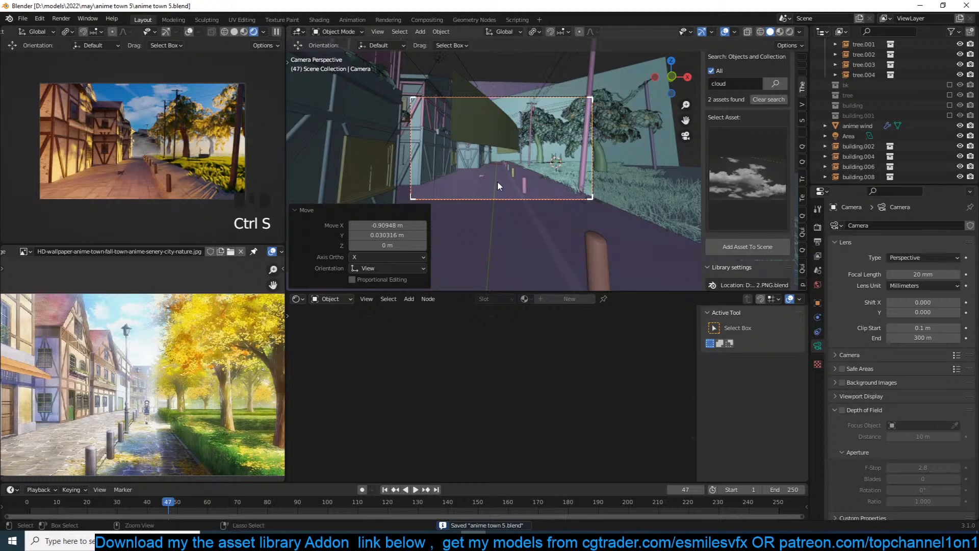
key(ctrl+s)
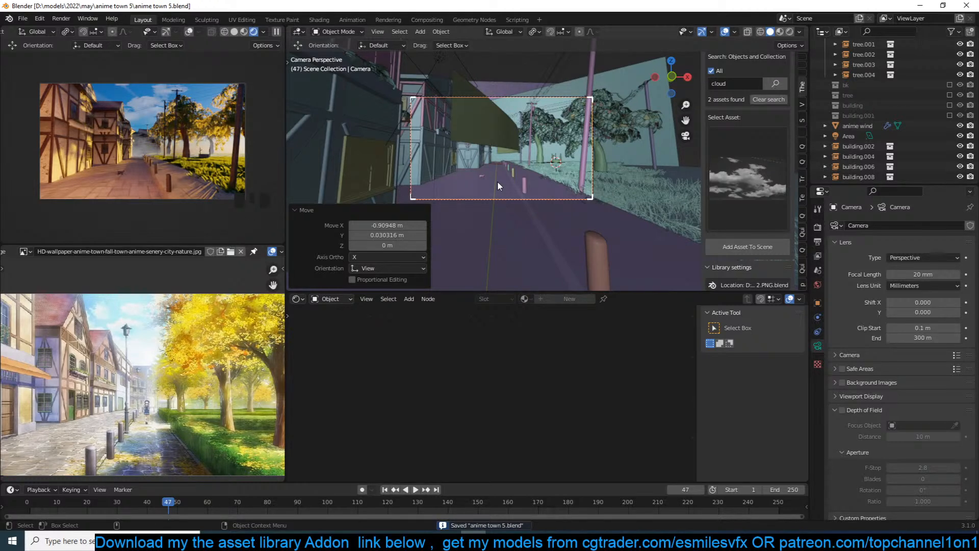
key(ctrl+s)
Place the 3D cursor at the tree foliage beside the street and add an area light there.
shift+middle_drag(564, 142, 538, 165)
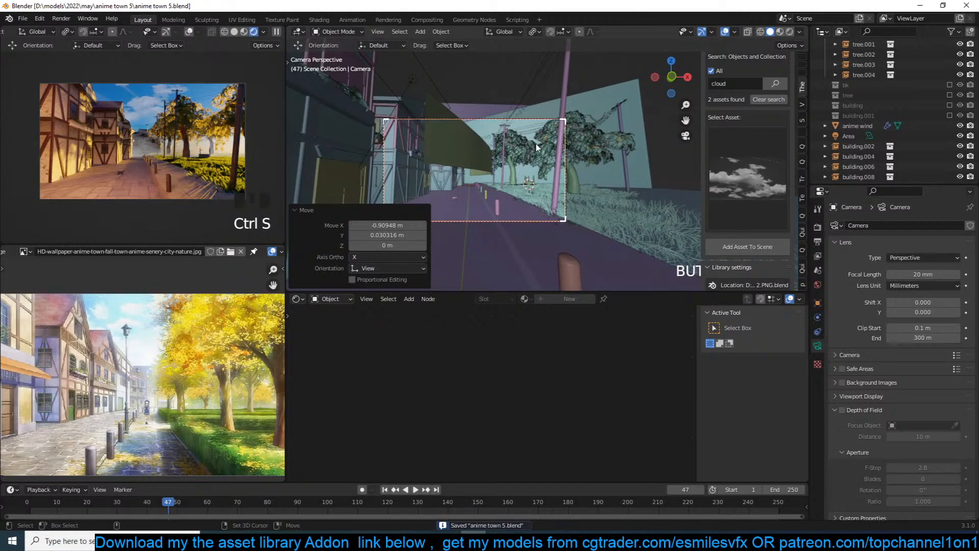
shift+right_click(516, 146)
middle_drag(516, 149, 435, 164)
key(grave)
scroll(535, 143, up, 1)
scroll(540, 139, down, 3)
scroll(436, 164, down, 4)
key(ctrl+s)
key(alt+a)
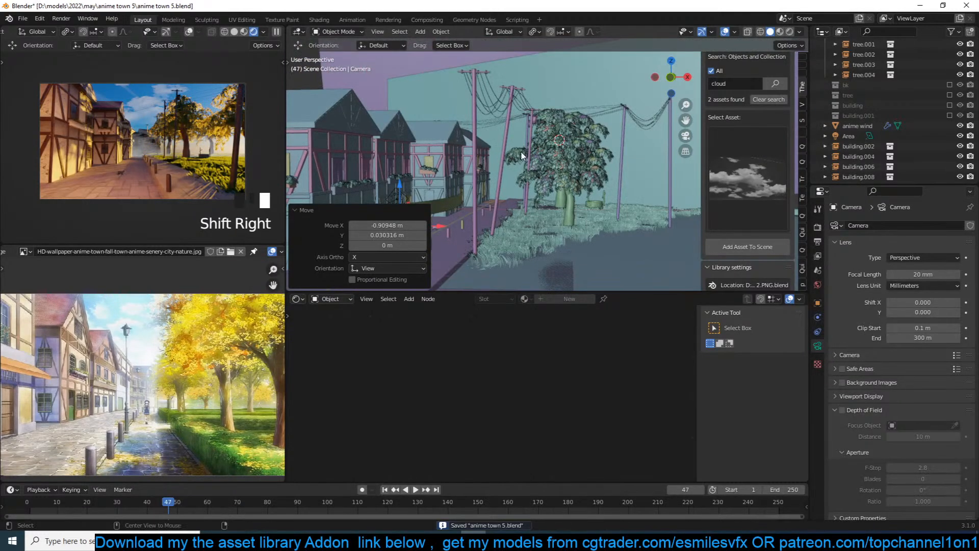
key(shift+a)
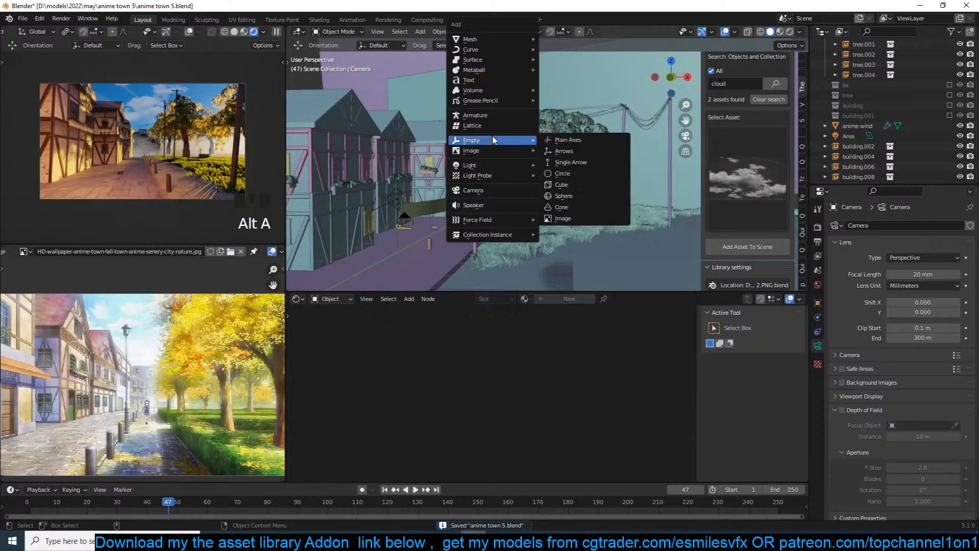
mouse_move(490, 164)
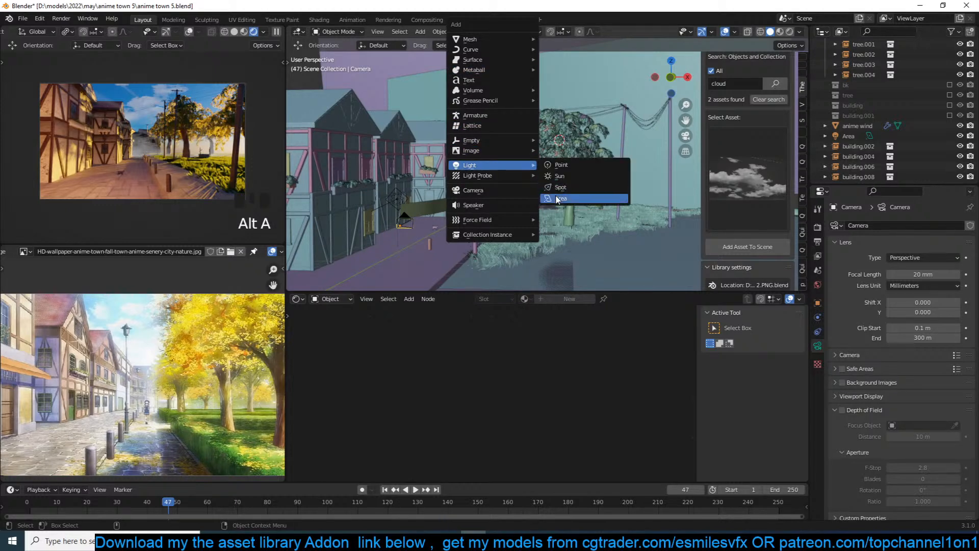
click(556, 196)
Tilt the new area light freely about 58.4° and -1.15°, and move it about -0.73 m in X, -2.31 m in Y and 1.59 m in Z.
key(r)
key(r)
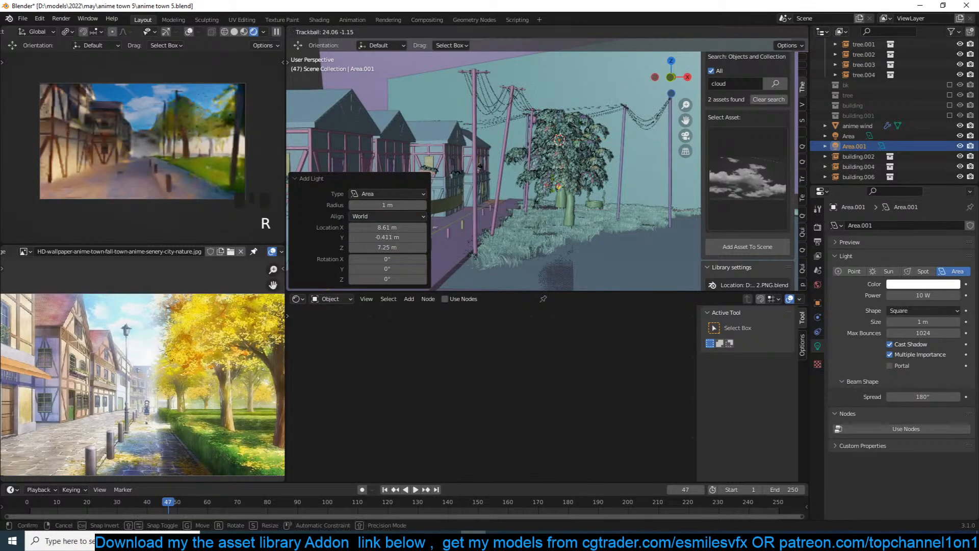
click(554, 214)
key(grave)
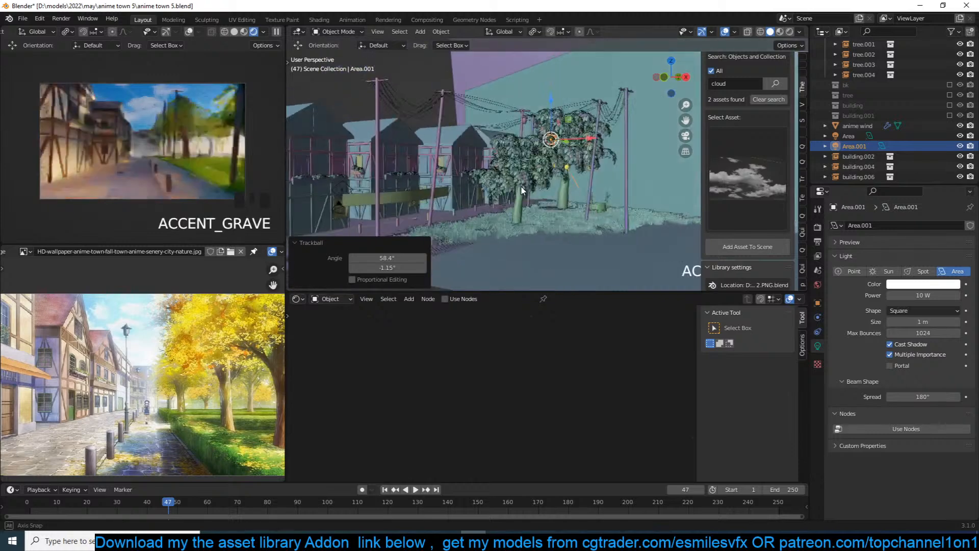
key(g)
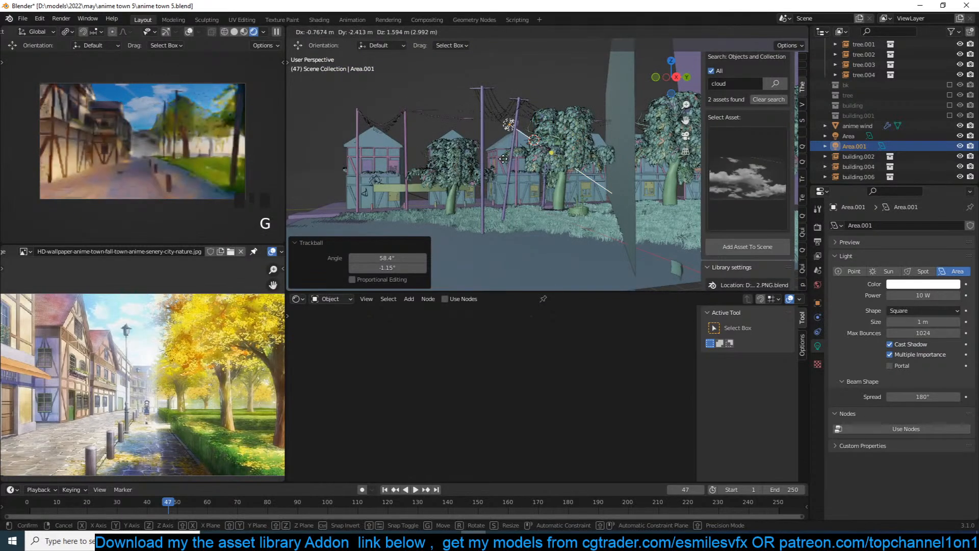
click(451, 170)
Set the new area light's power to 1000 W and save the file.
click(905, 295)
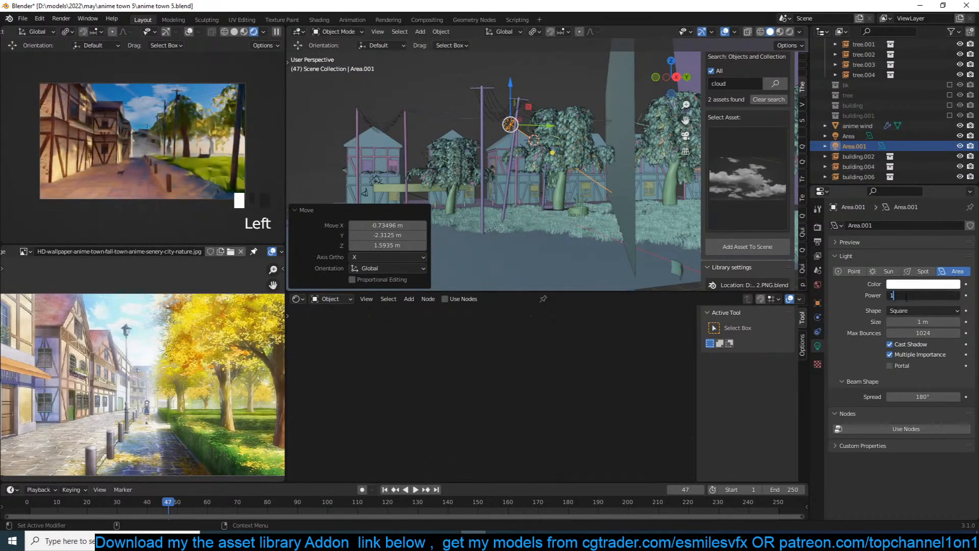
text(000)
key(Return)
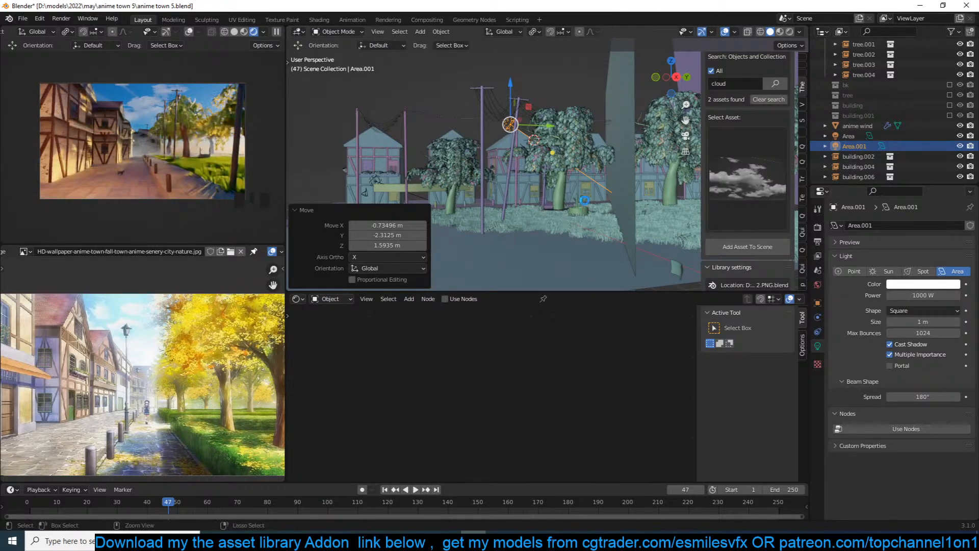
key(ctrl+s)
Tint the new area light a soft orange and save the file.
click(900, 284)
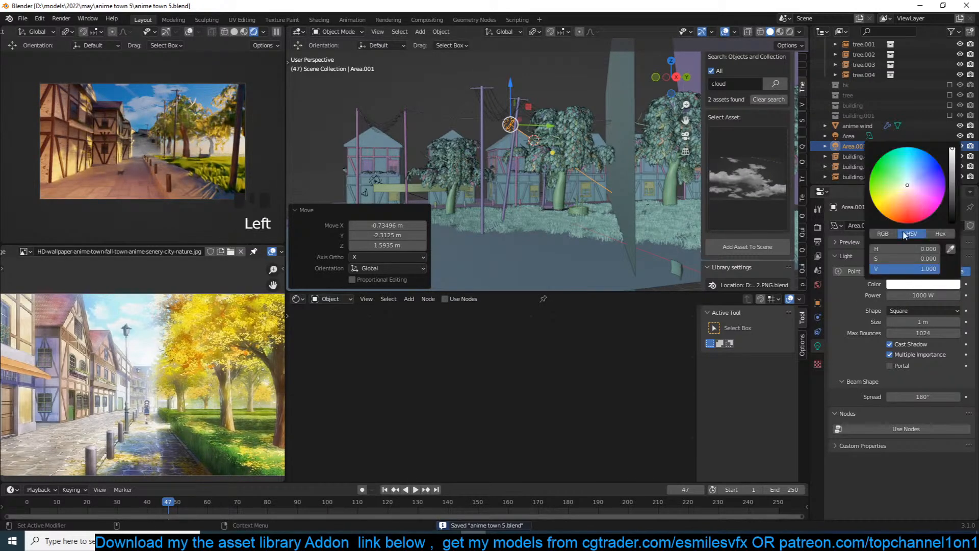
click(898, 199)
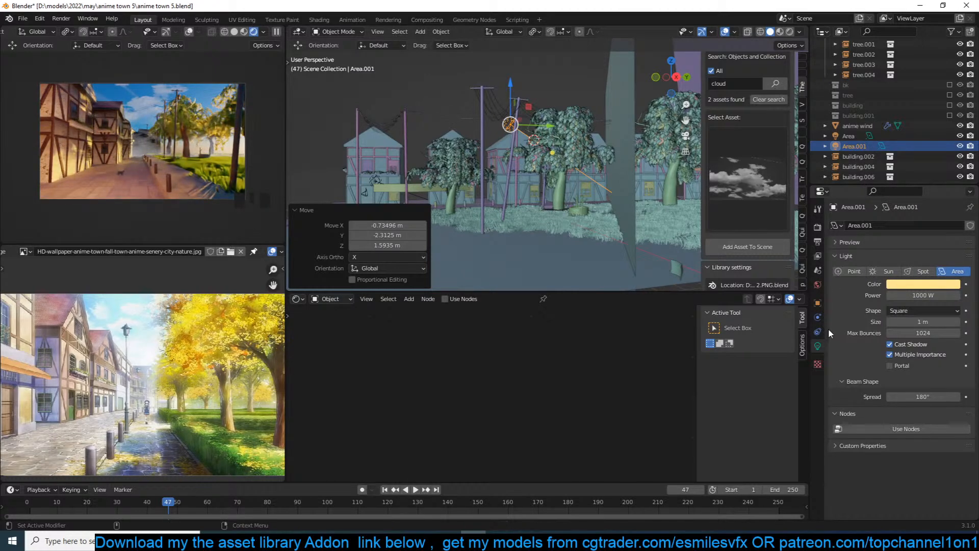
click(914, 288)
click(900, 202)
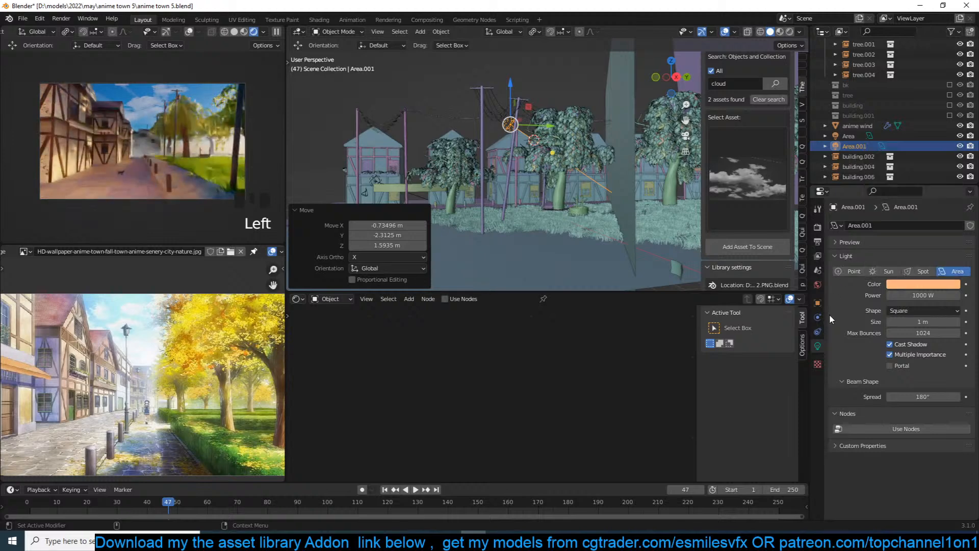
key(ctrl+s)
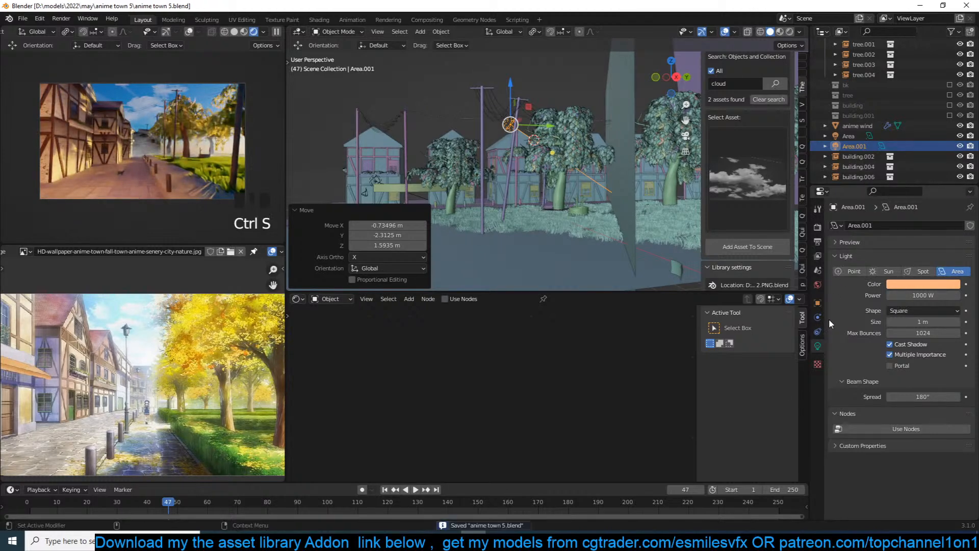
Set the orange area light's power to 500 W, save the file and deselect everything.
click(920, 296)
text(5)
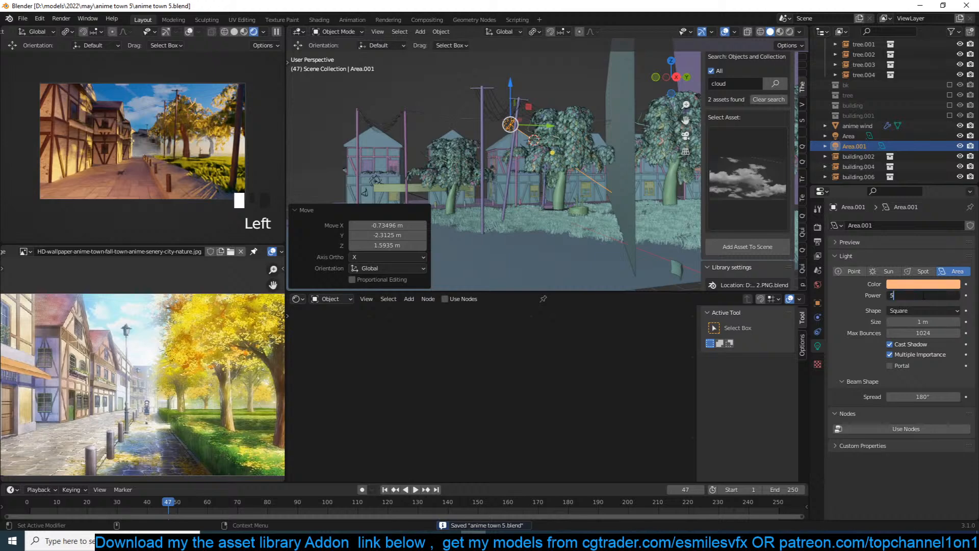
text(00)
key(Return)
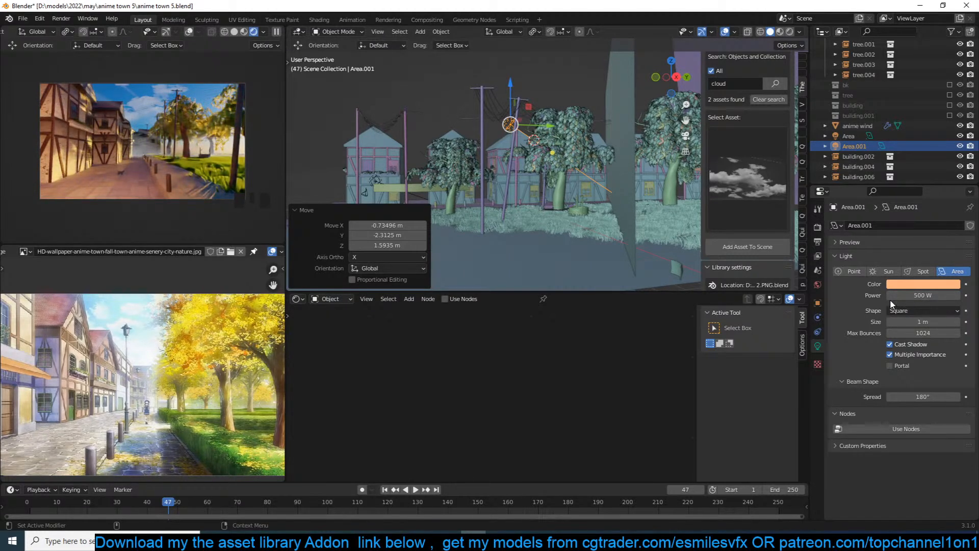
key(ctrl+s)
key(alt+a)
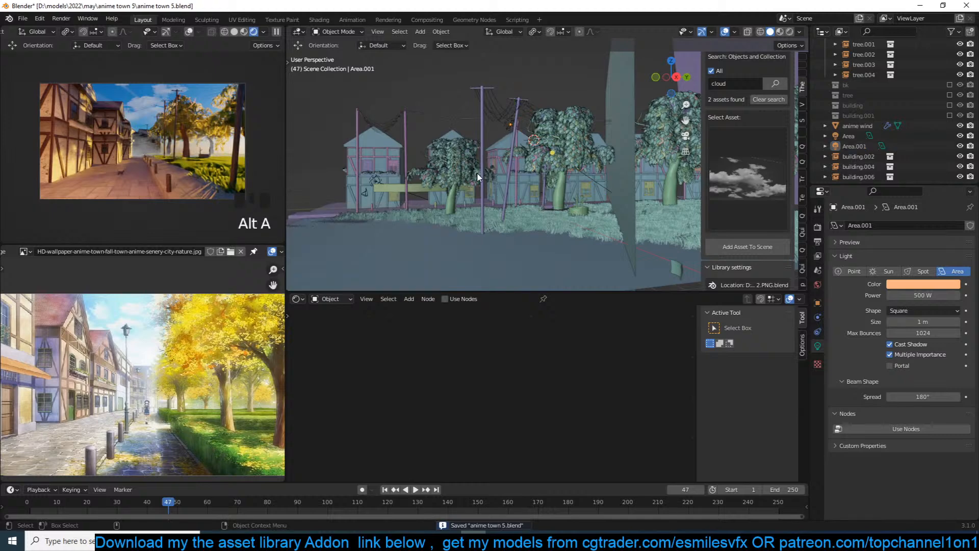
Examine the reference image's house fronts and compare them with the modelled row of houses, then save the file.
middle_drag(106, 400, 175, 392)
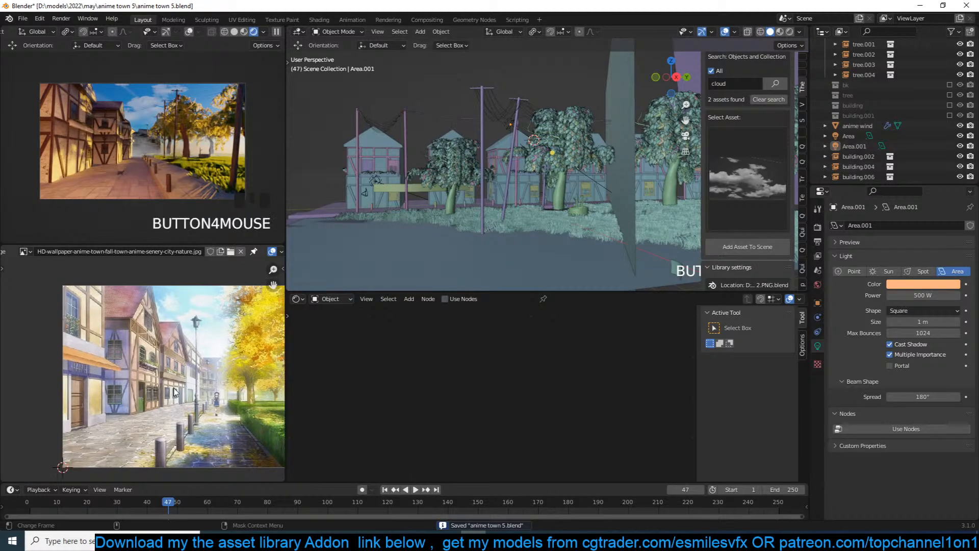
scroll(174, 391, up, 1)
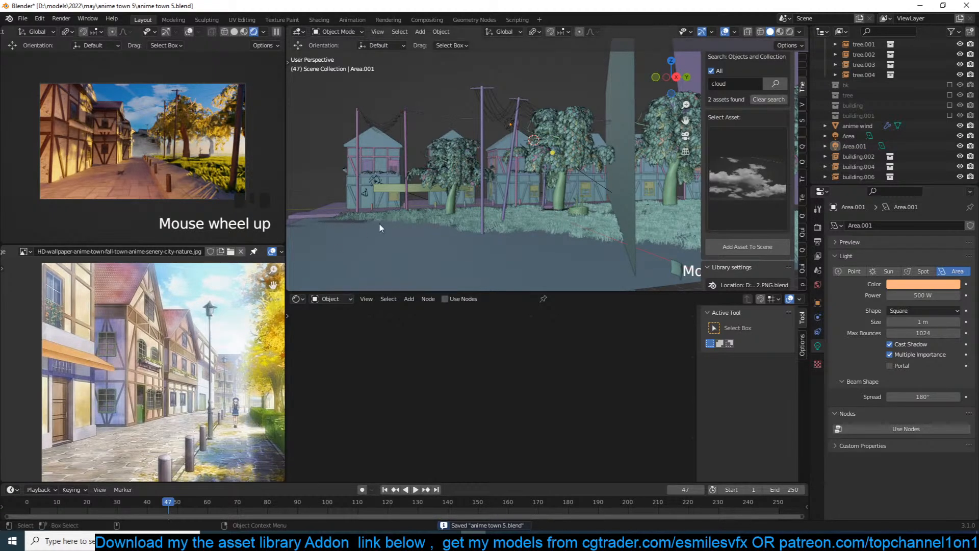
middle_drag(379, 222, 492, 232)
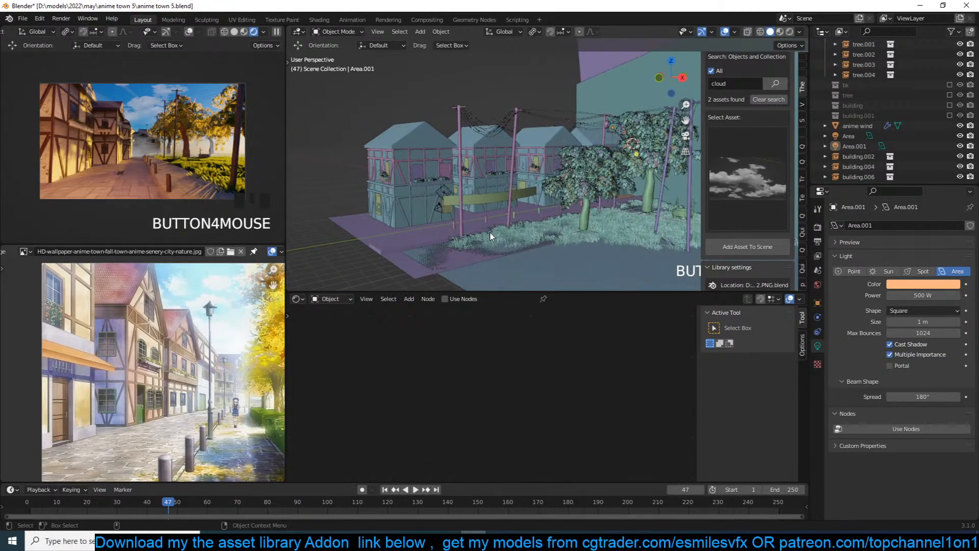
key(shift+grave)
key(s)
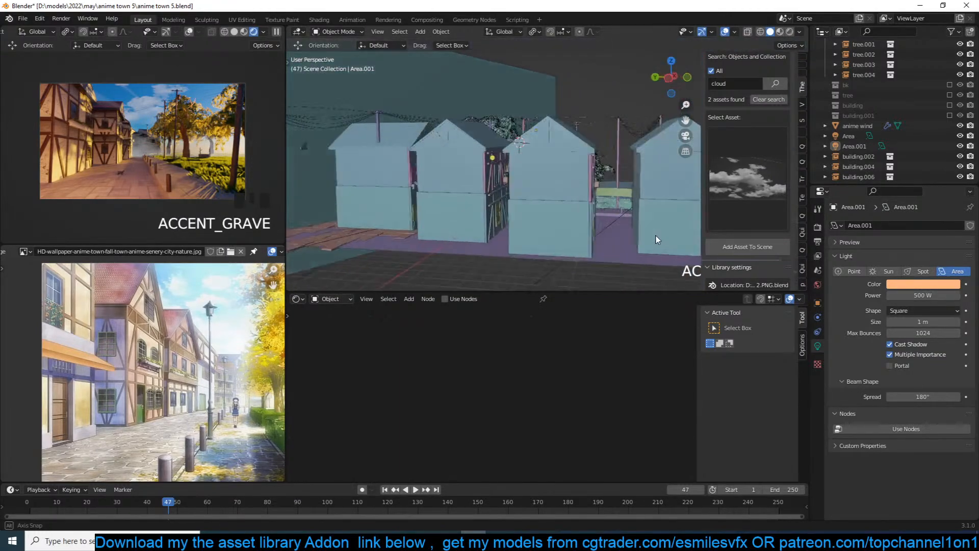
mouse_move(527, 228)
middle_down()
mouse_move(449, 226)
mouse_move(543, 221)
middle_up()
scroll(449, 226, up, 5)
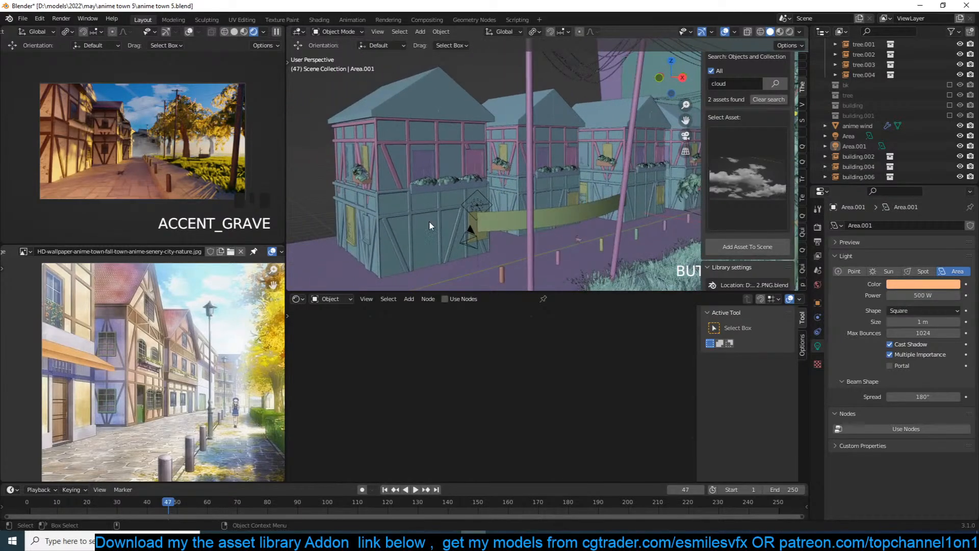
middle_drag(427, 228, 463, 235)
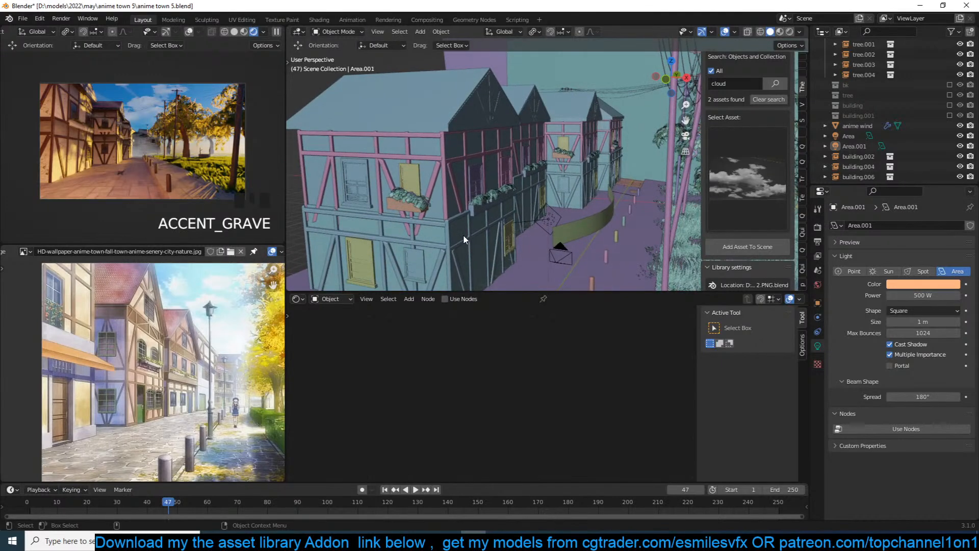
key(ctrl+s)
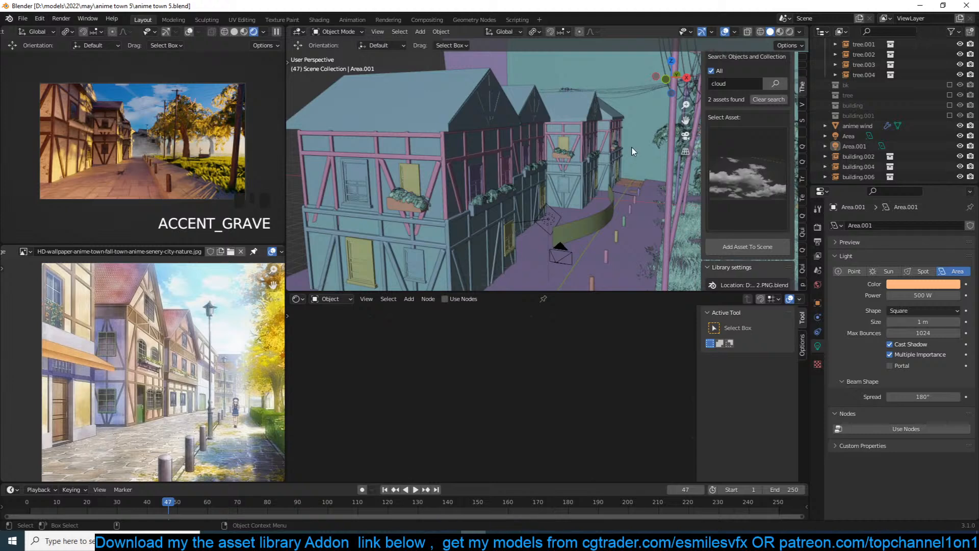
Clear the cloud asset search and switch the asset library directory to D:\models\libraries\Medieval.
click(758, 101)
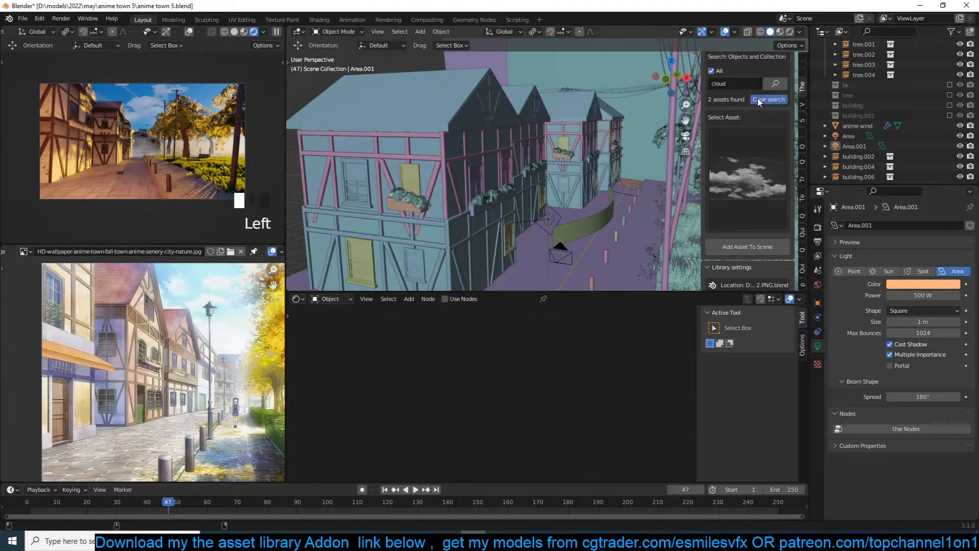
click(739, 207)
scroll(735, 245, down, 8)
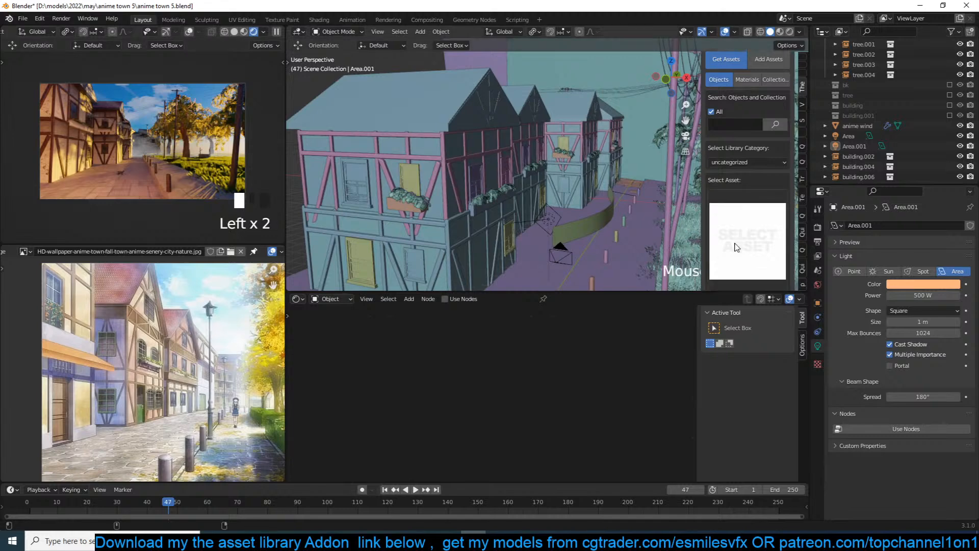
click(761, 227)
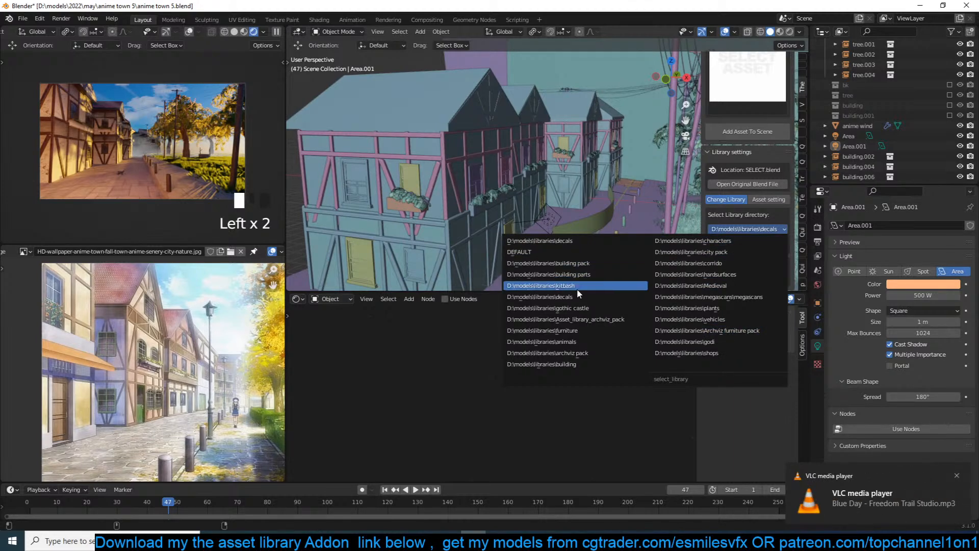
click(712, 286)
scroll(739, 204, up, 5)
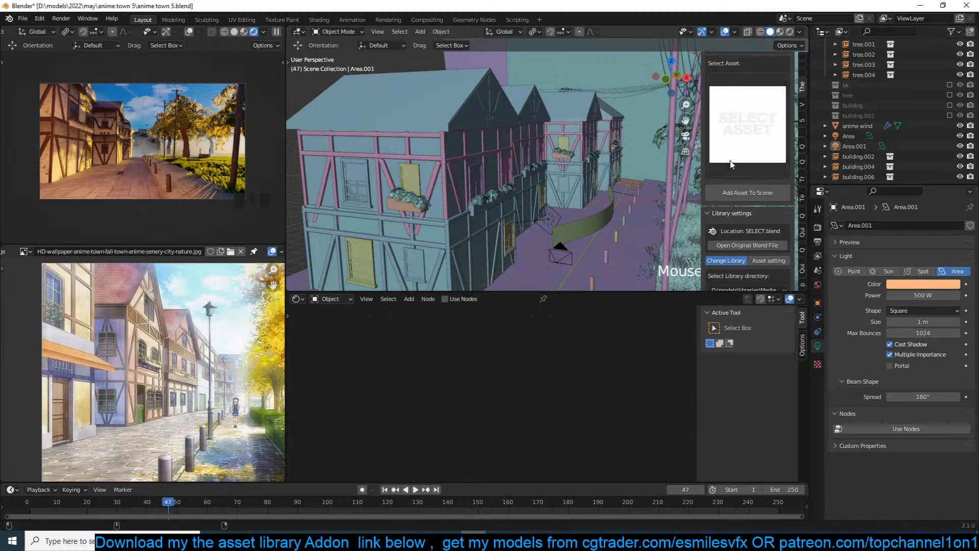
Choose the wooden cart from the Medieval library's uncategorized objects.
click(737, 188)
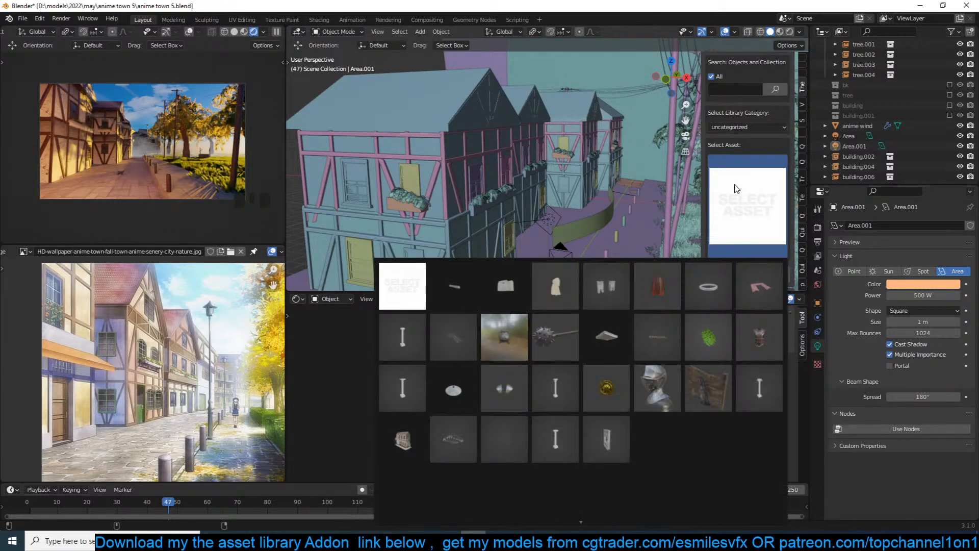
scroll(587, 459, down, 2)
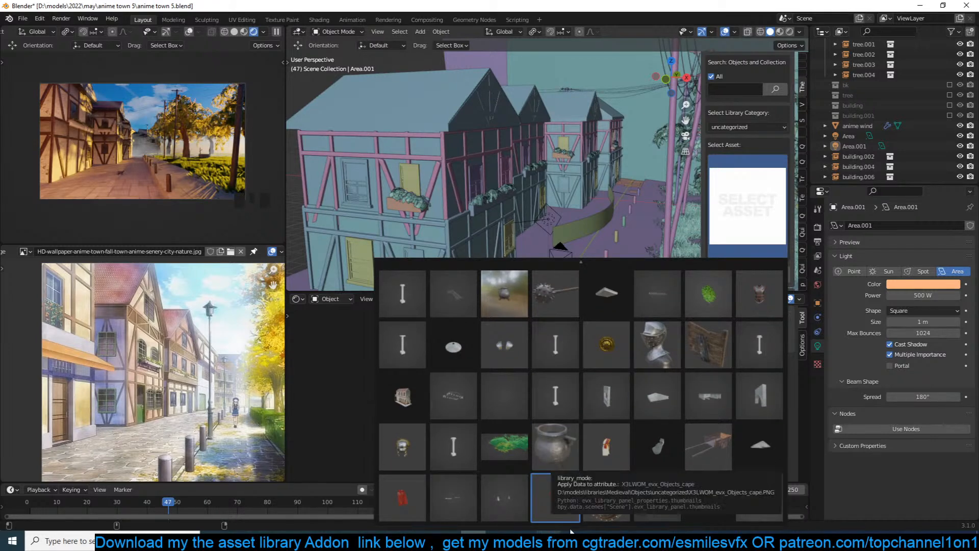
click(694, 445)
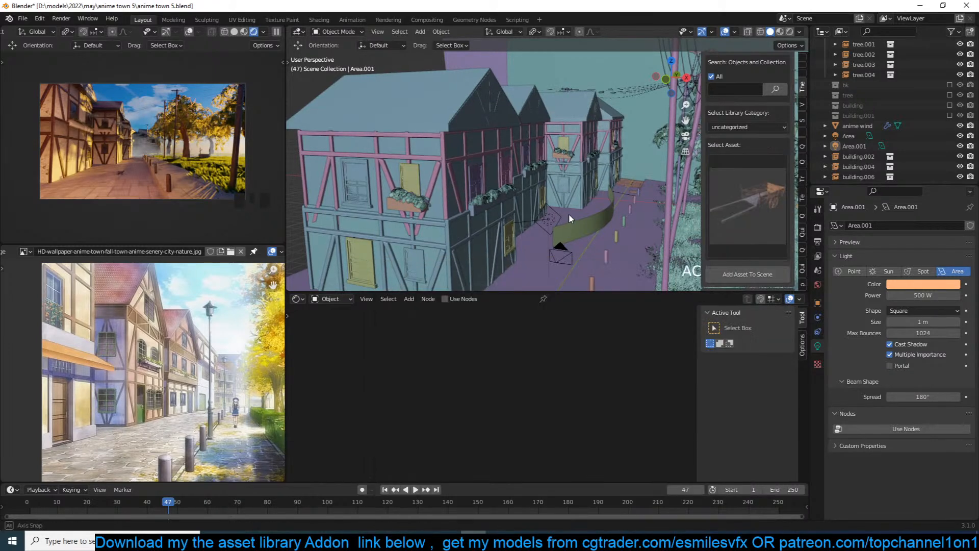
Save the file, add the wooden cart beside the front house's wall and scale it down.
middle_drag(569, 214, 597, 152)
scroll(597, 152, up, 3)
key(ctrl+s)
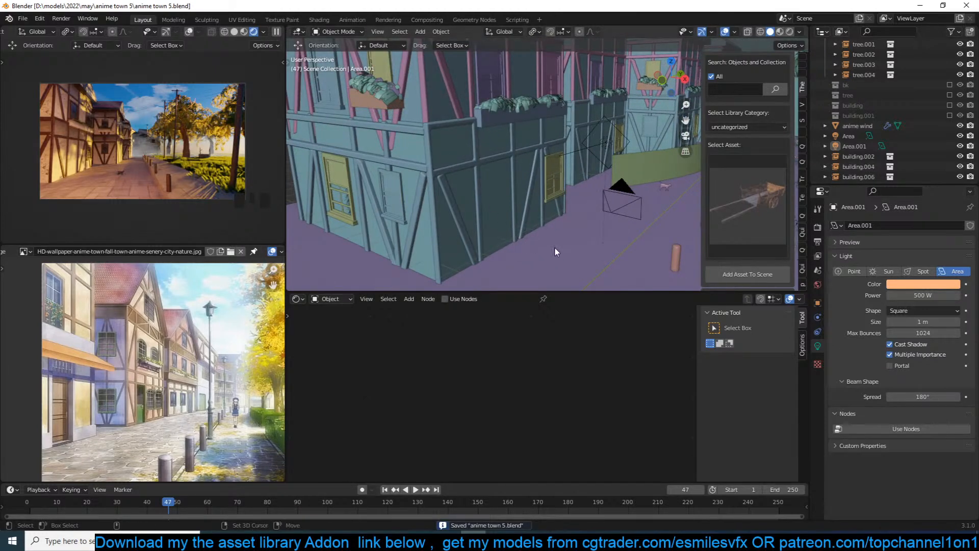
shift+right_click(530, 243)
click(747, 274)
key(s)
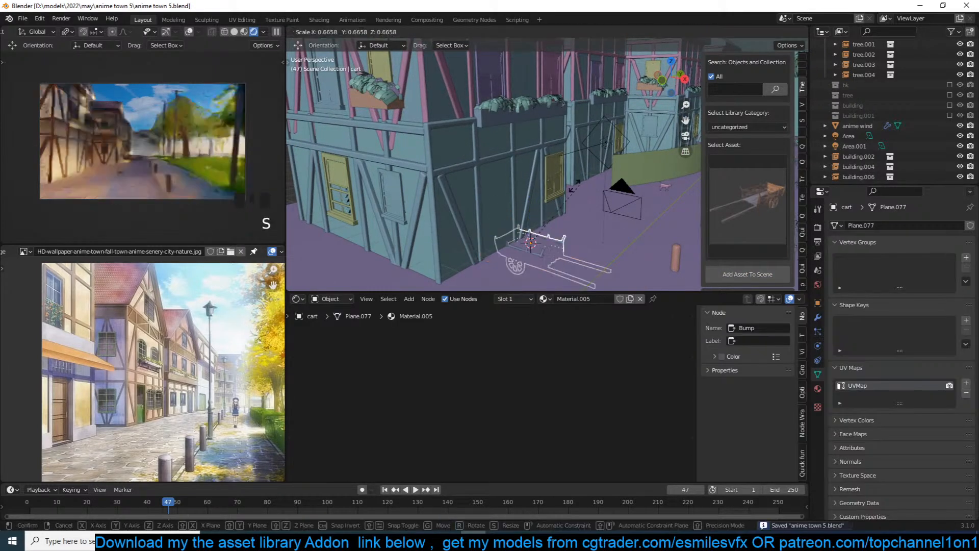
click(578, 204)
Raise the cart about 0.77 m along Z and rotate it 65.5° about Z.
key(g)
key(z)
click(579, 163)
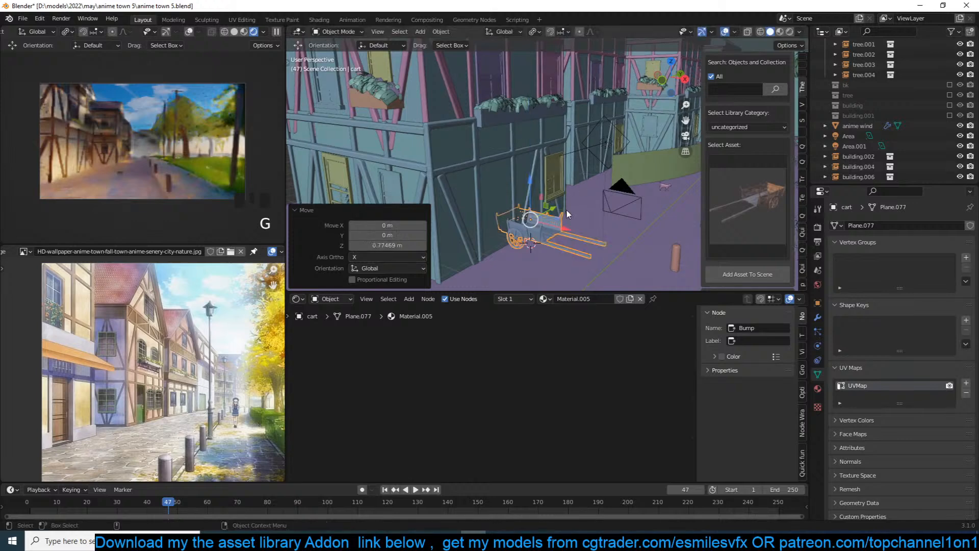
key(r)
key(z)
click(561, 282)
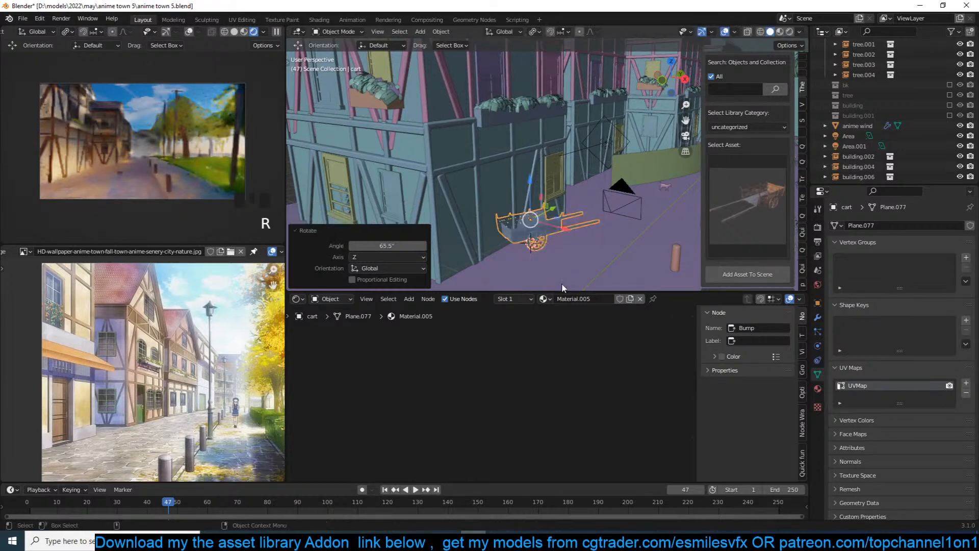
Pause the rendered preview and scale the cart by a factor of 0.873.
key(KP_Decimal)
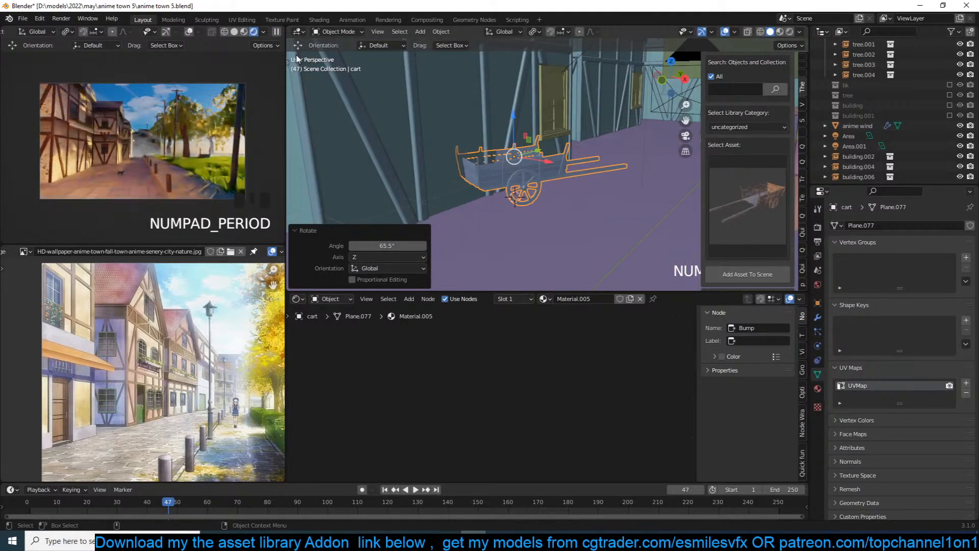
click(276, 31)
key(s)
click(605, 188)
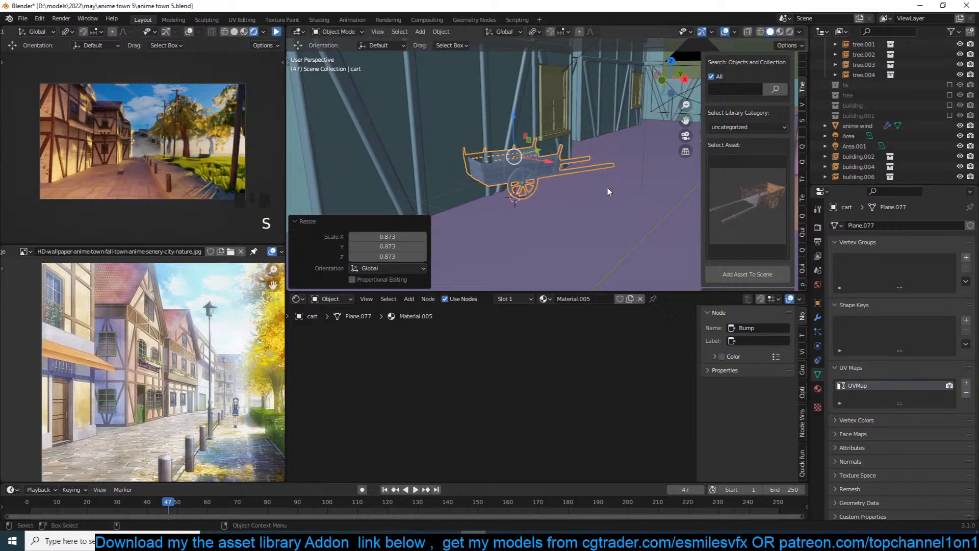
Lower the cart about 0.15 m and rotate it -7.84° about the global X axis.
key(g)
click(612, 195)
key(r)
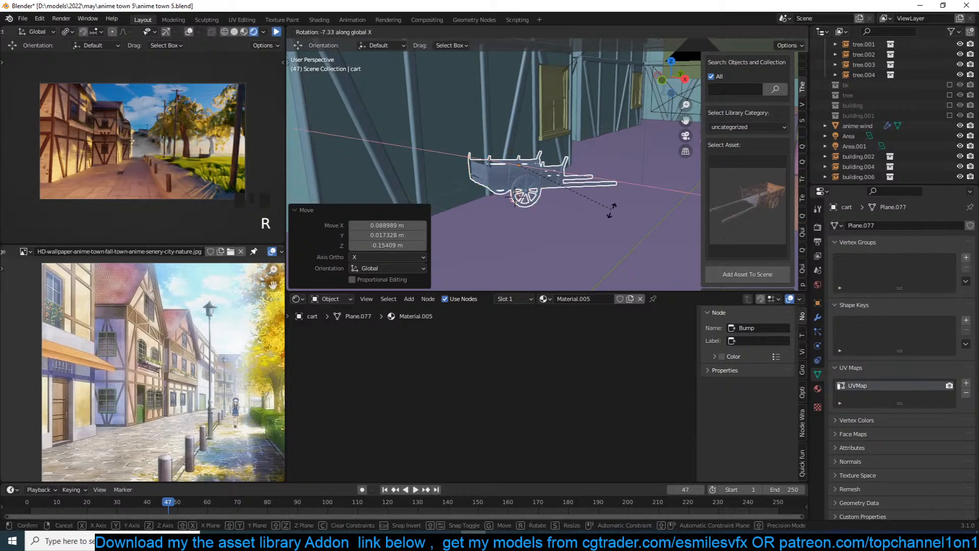
click(598, 200)
In the camera view, snap the cart to a spot on the street beside the nearest framed house.
key(KP_0)
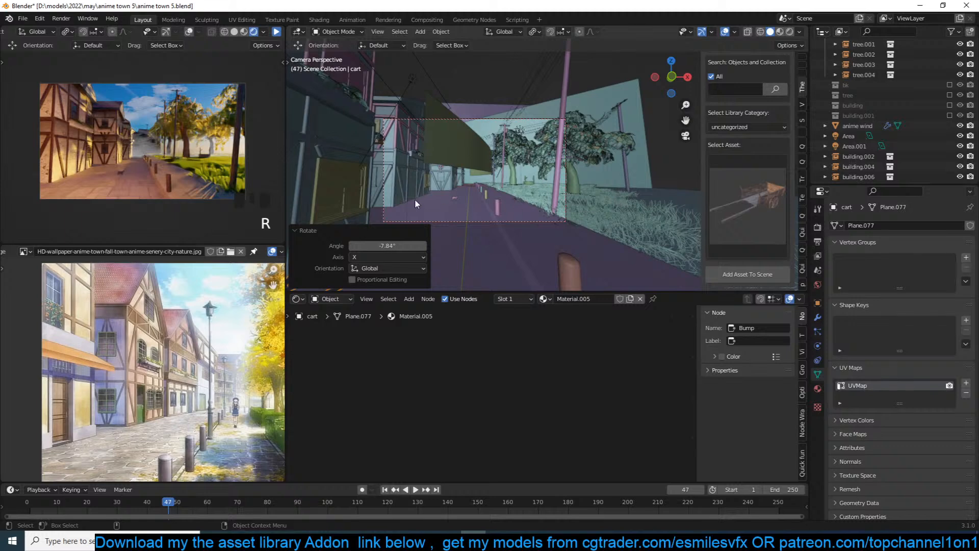
shift+right_click(406, 212)
key(shift+s)
click(417, 124)
scroll(427, 201, up, 3)
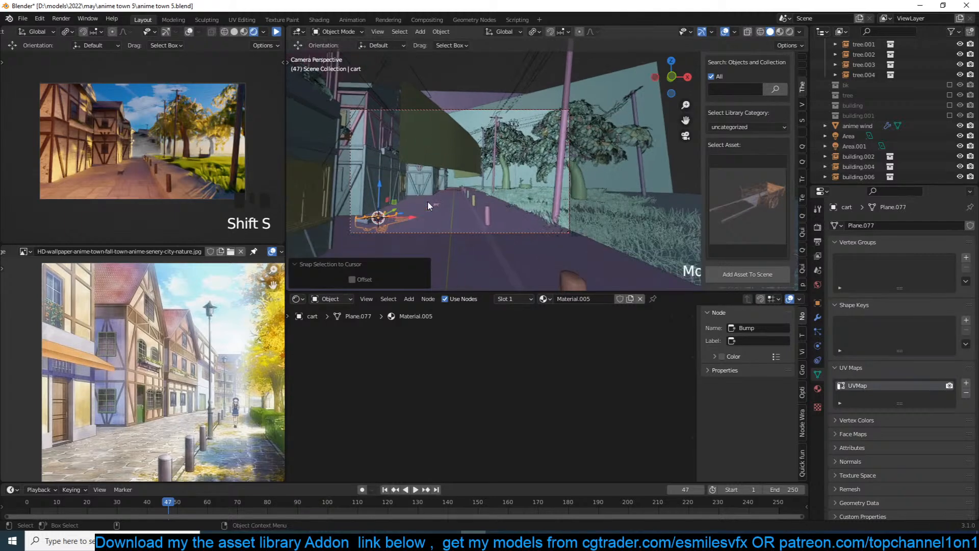
Raise the cart about 0.88 m along Z, fine-tune its height above the street, deselect it and save the file.
key(g)
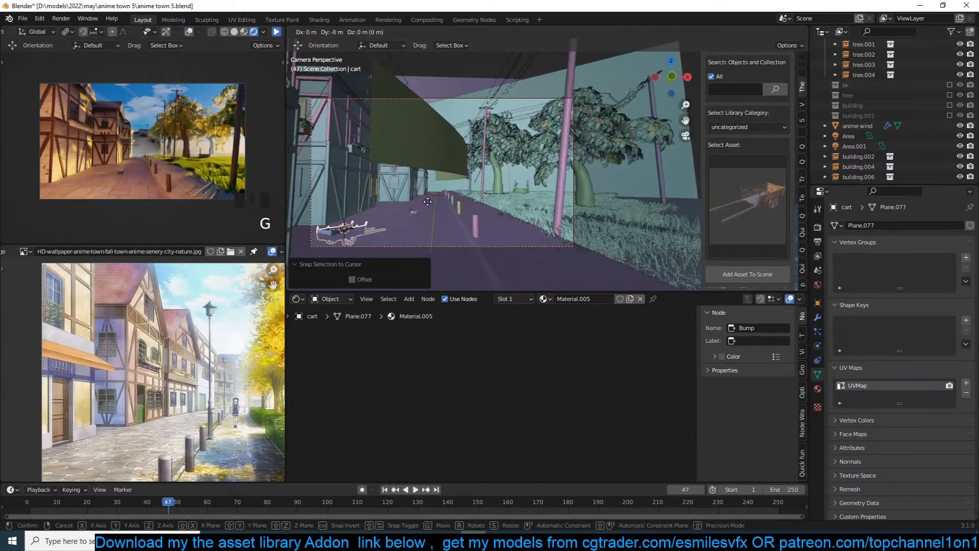
key(z)
click(434, 182)
key(g)
key(z)
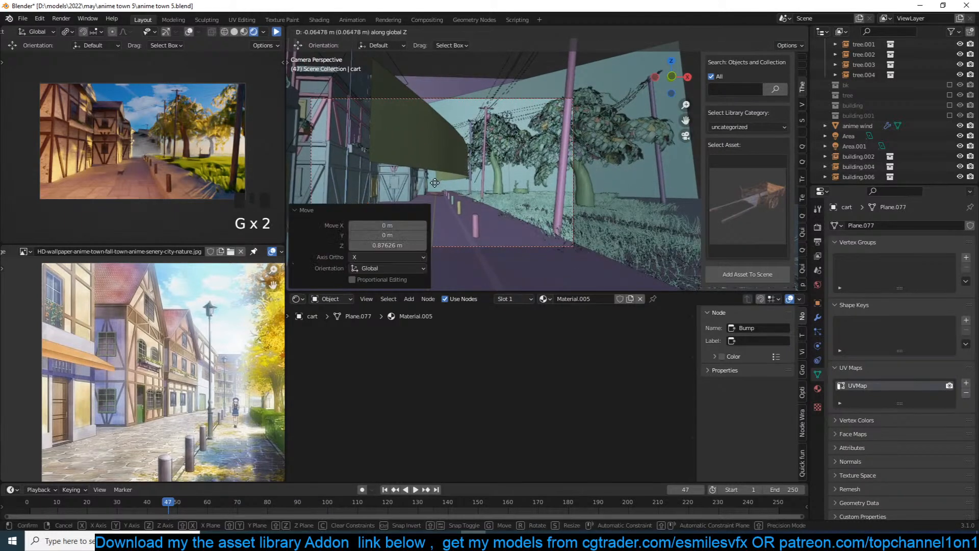
click(434, 186)
click(295, 210)
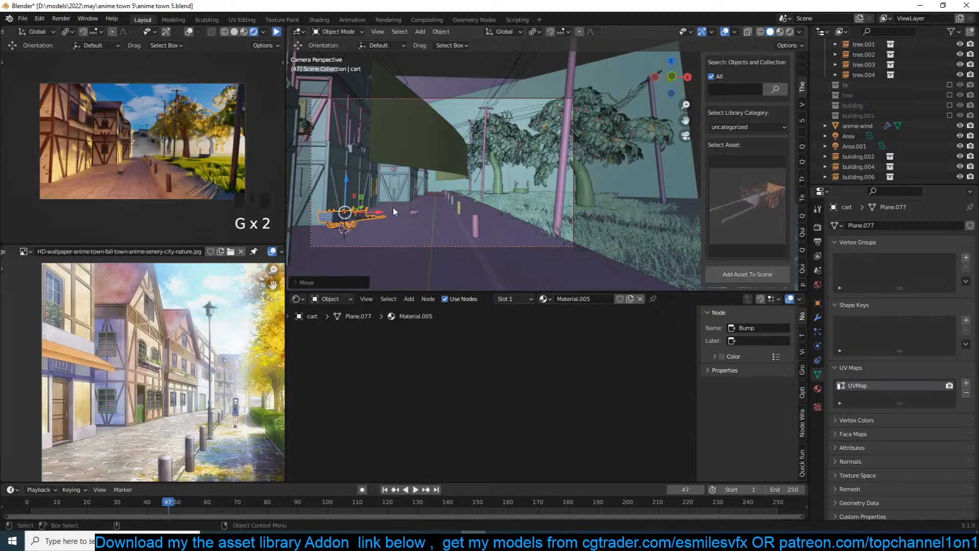
key(g)
key(z)
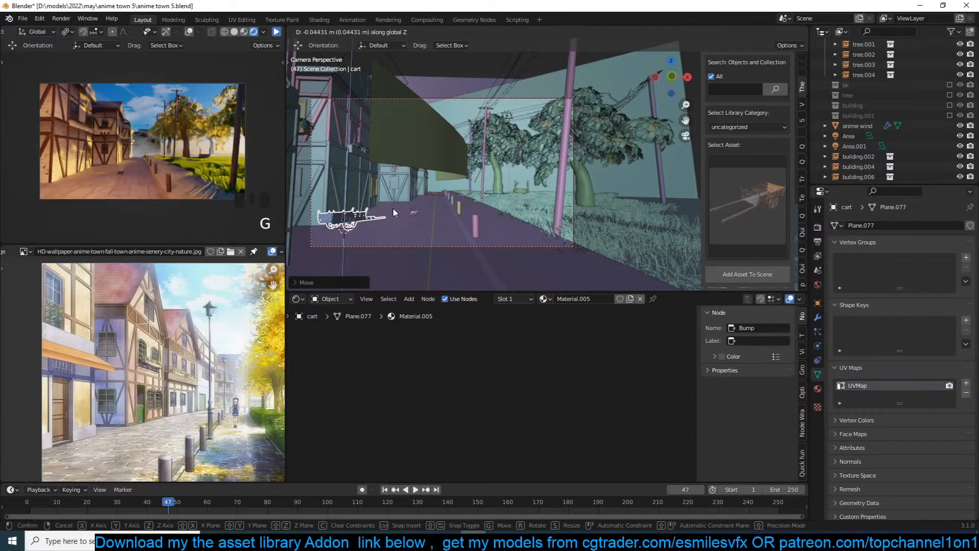
click(393, 207)
key(alt+a)
key(ctrl+s)
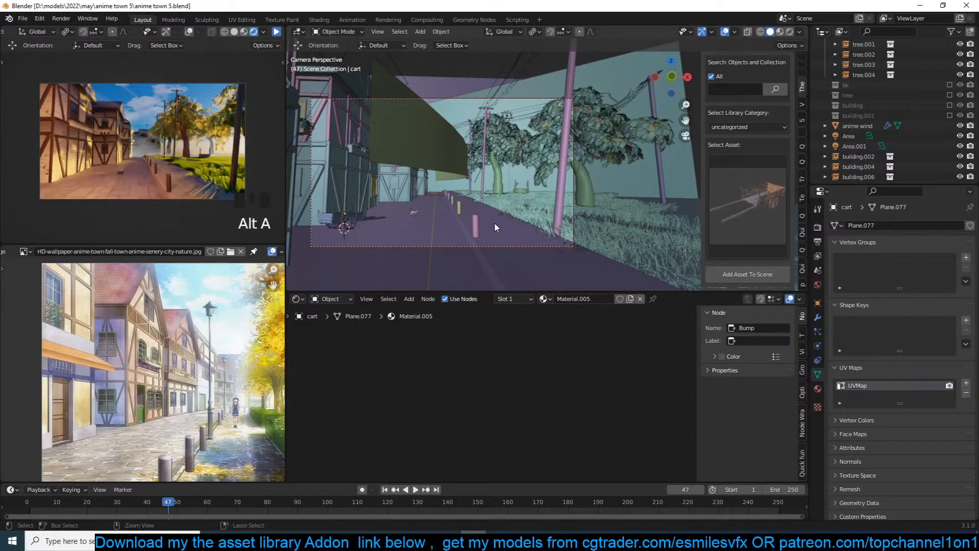
Examine the Medieval library's uncategorized and building parts assets for more street props.
click(736, 201)
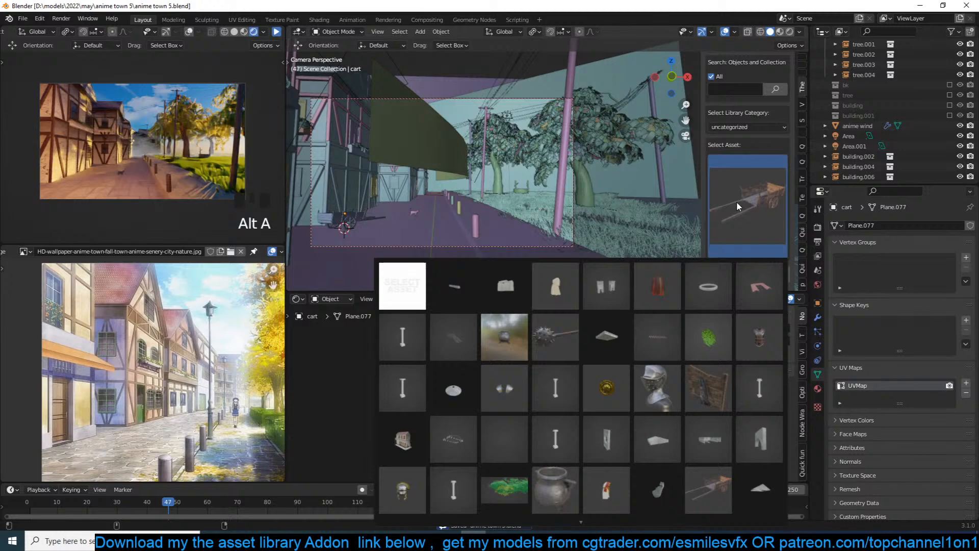
scroll(583, 503, down, 1)
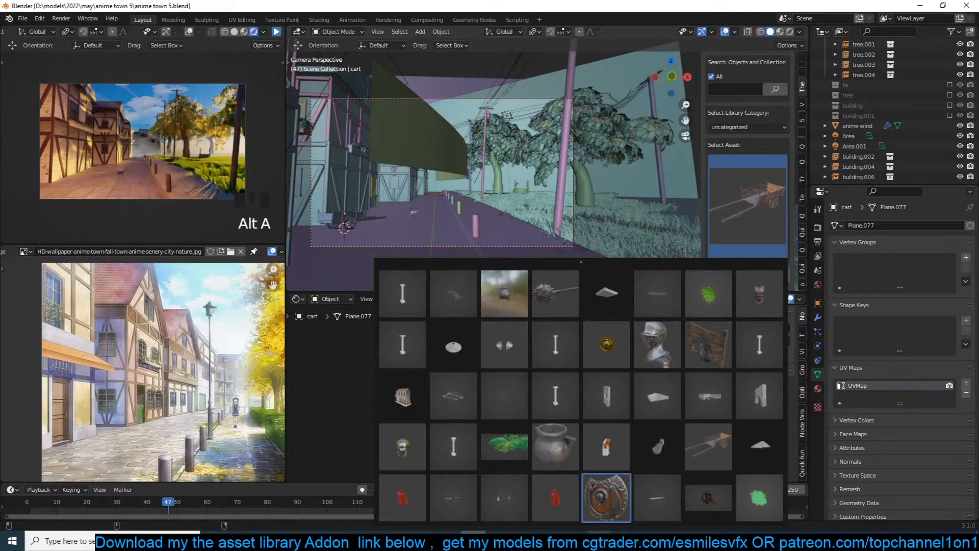
scroll(481, 258, up, 1)
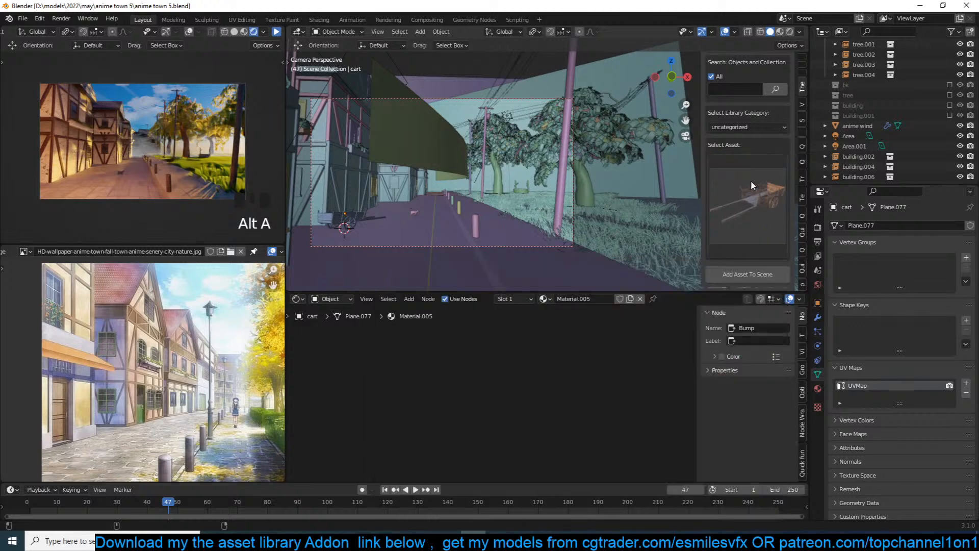
click(749, 127)
click(747, 141)
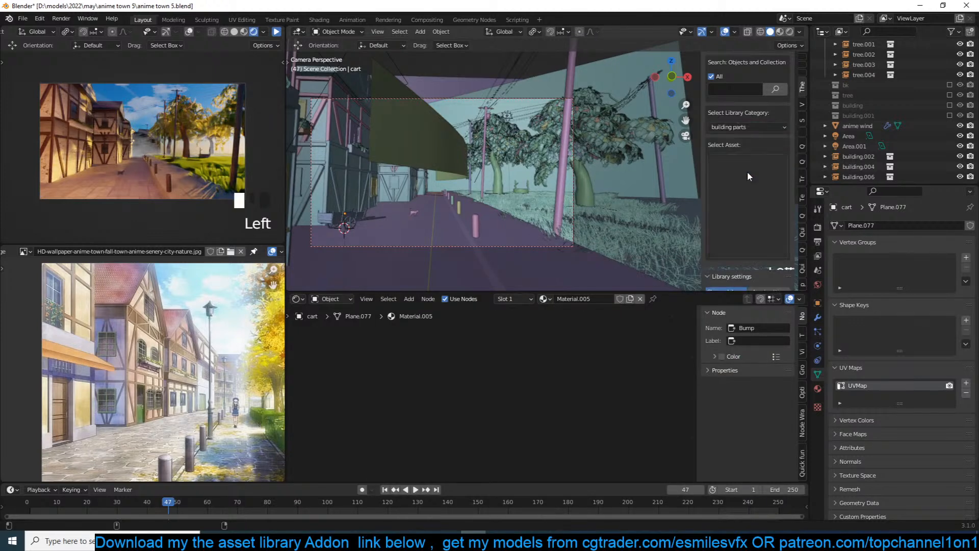
click(747, 170)
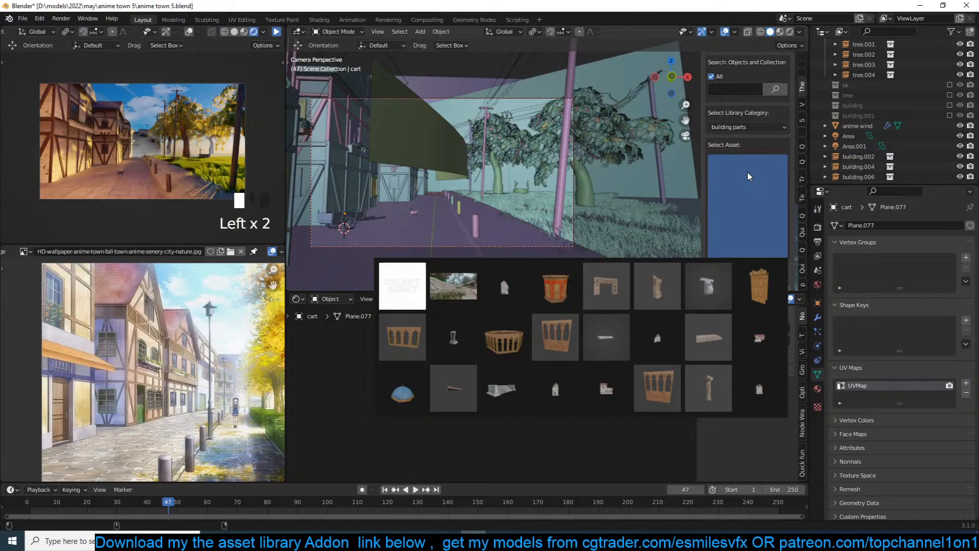
click(747, 173)
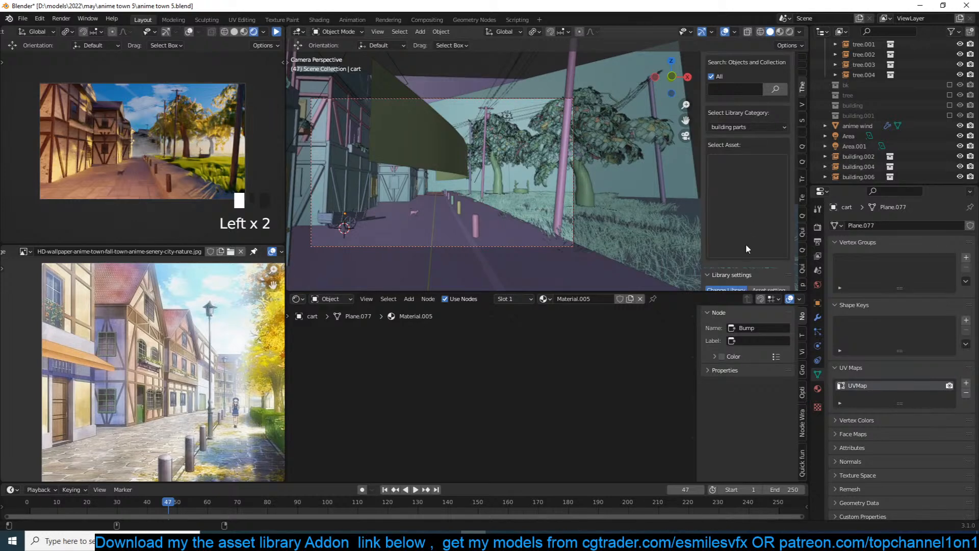
Switch the asset library directory to D:\models\libraries\decals and choose the white lantern asset.
scroll(745, 247, down, 2)
scroll(745, 247, down, 2)
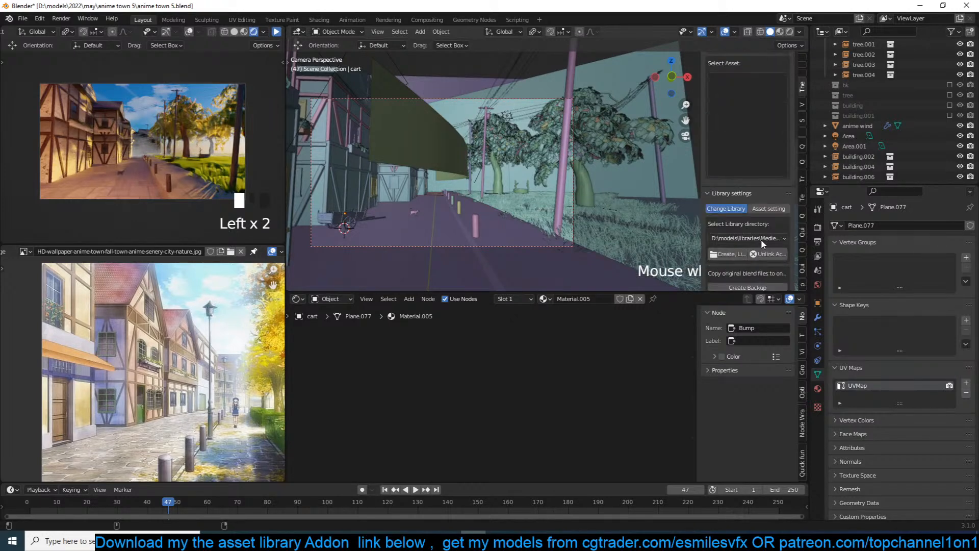
click(761, 238)
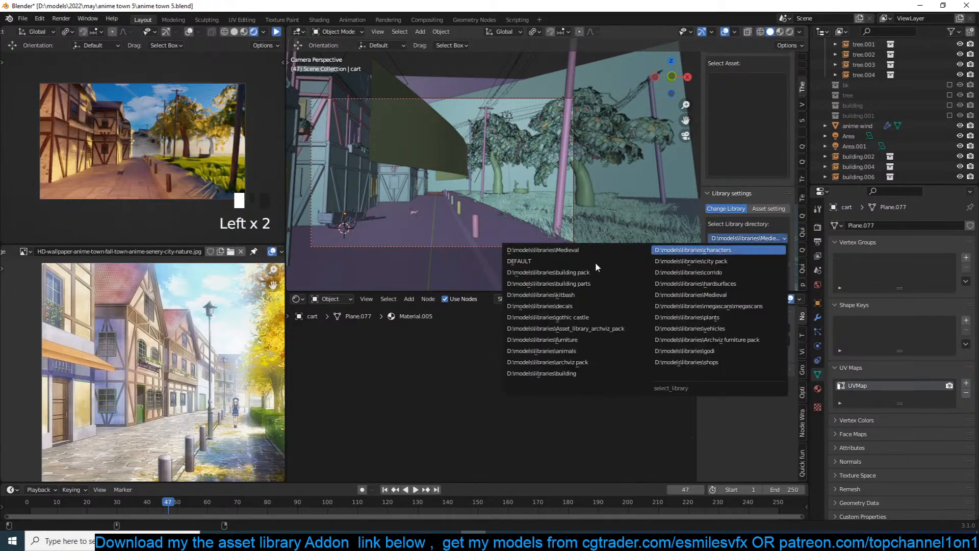
click(579, 294)
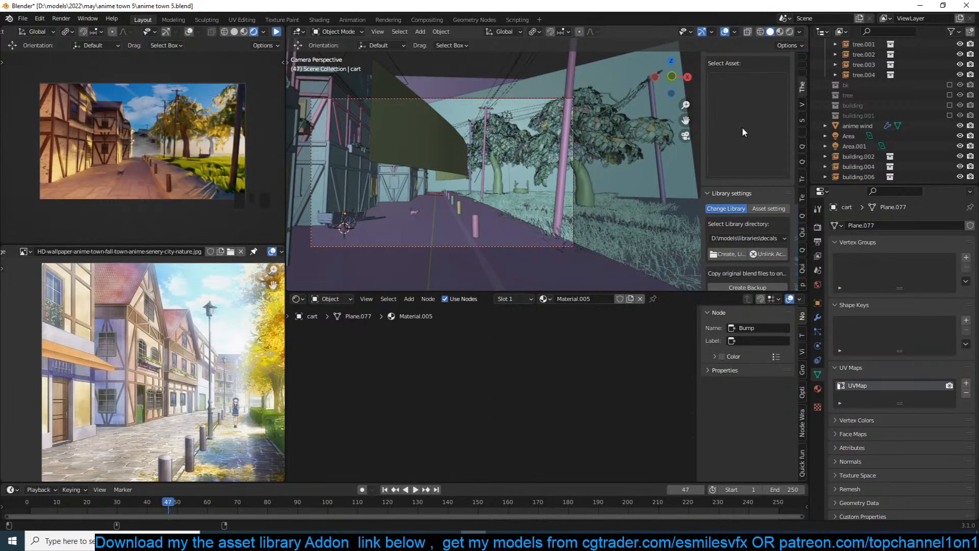
click(742, 129)
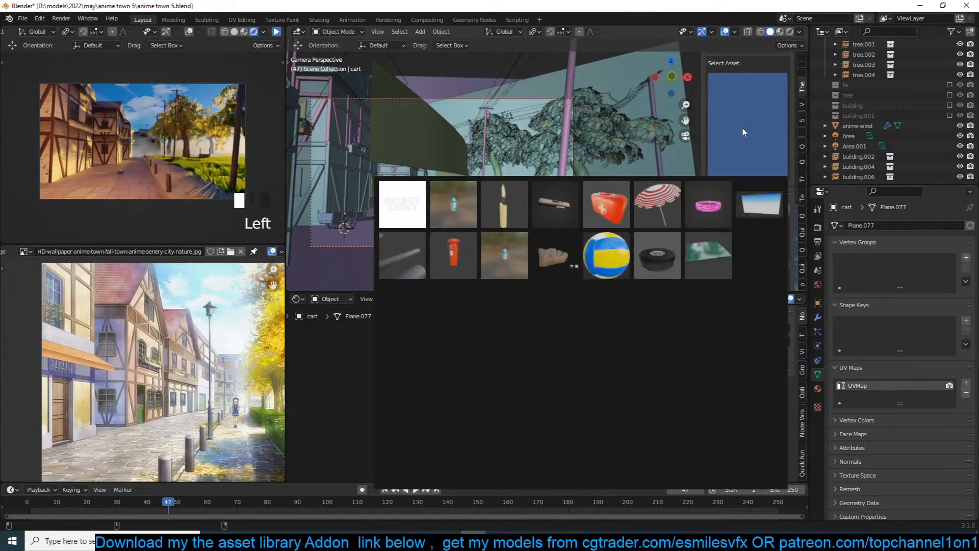
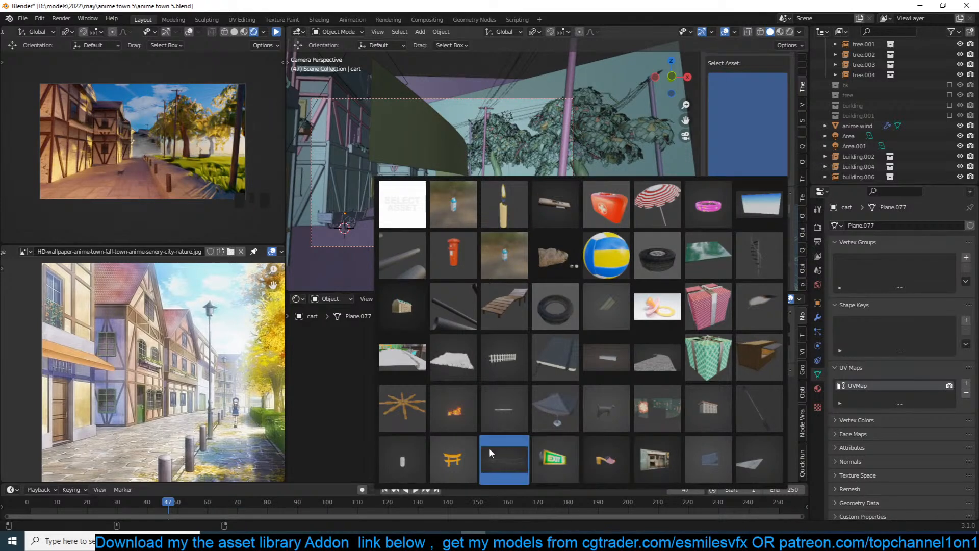
click(407, 460)
Add the lantern to the scene on the house wall above the cart.
shift+middle_drag(415, 207, 445, 200)
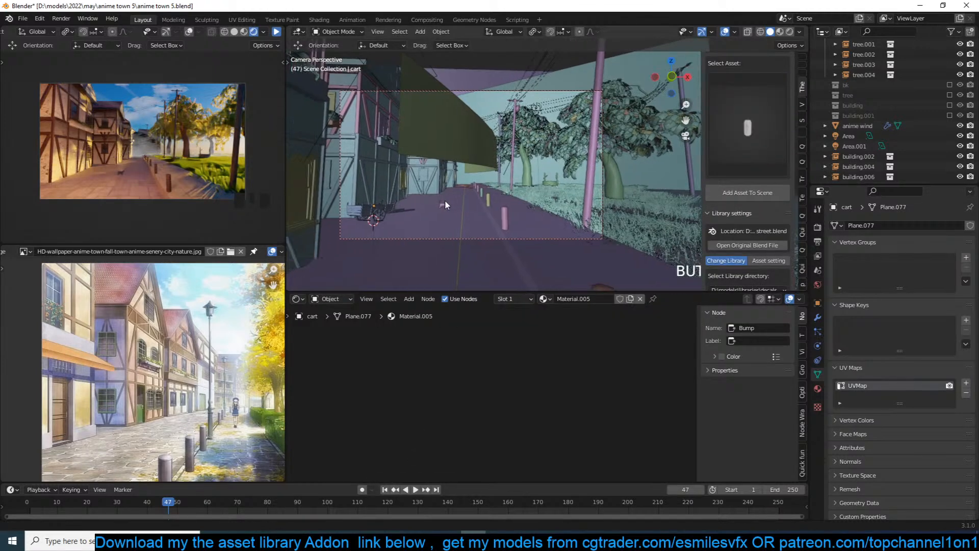
shift+right_click(378, 152)
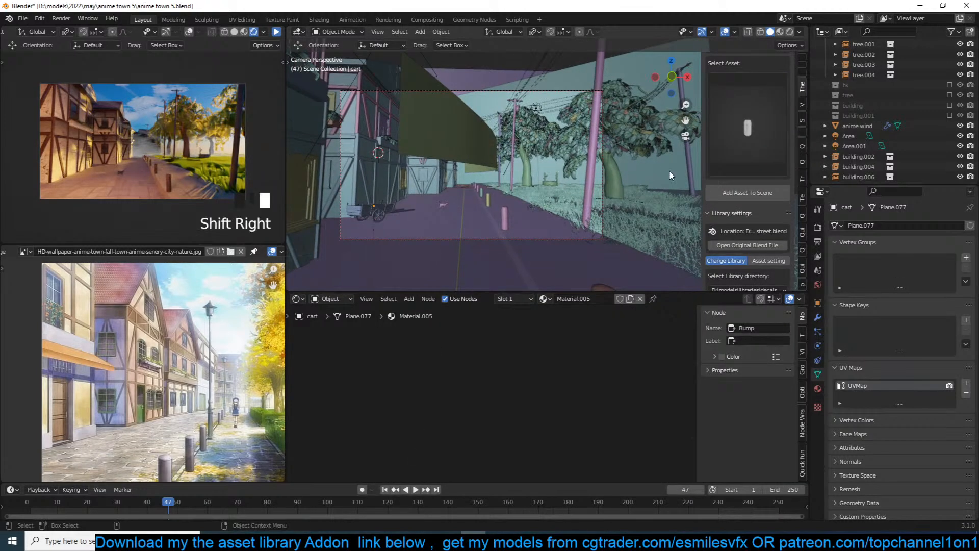
click(721, 191)
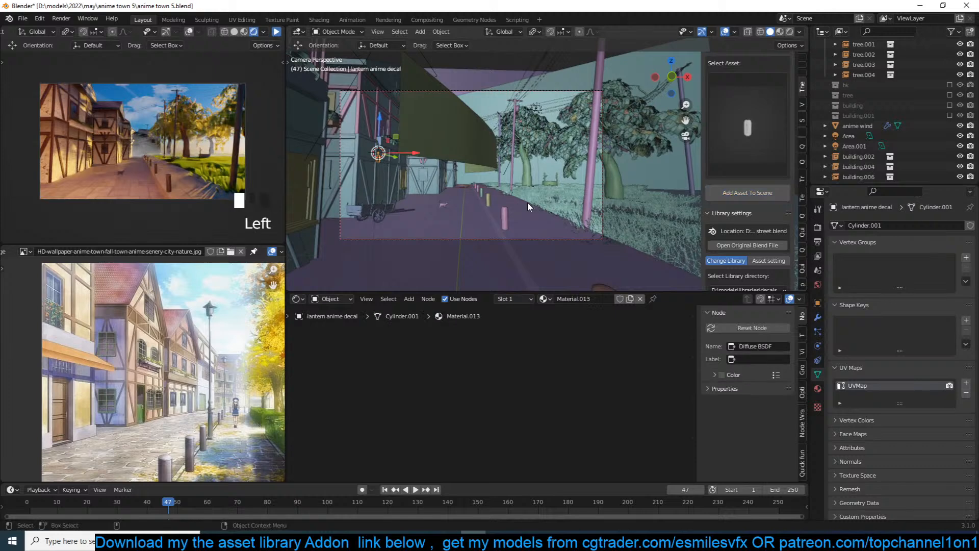
key(KP_Decimal)
Snap the lantern to the underside of the house's flower box and enlarge it.
middle_drag(527, 202, 485, 206)
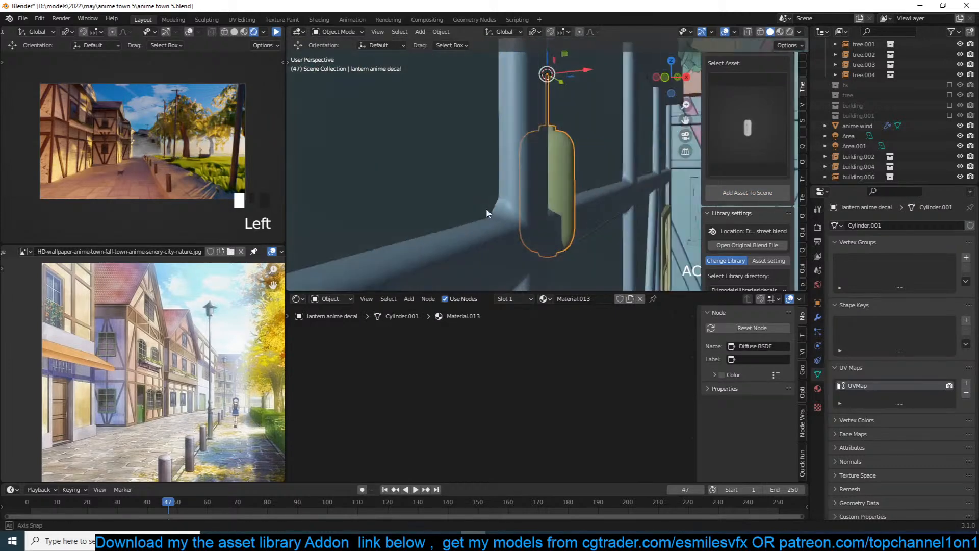
scroll(527, 173, up, 3)
scroll(527, 172, down, 2)
middle_drag(527, 172, 574, 121)
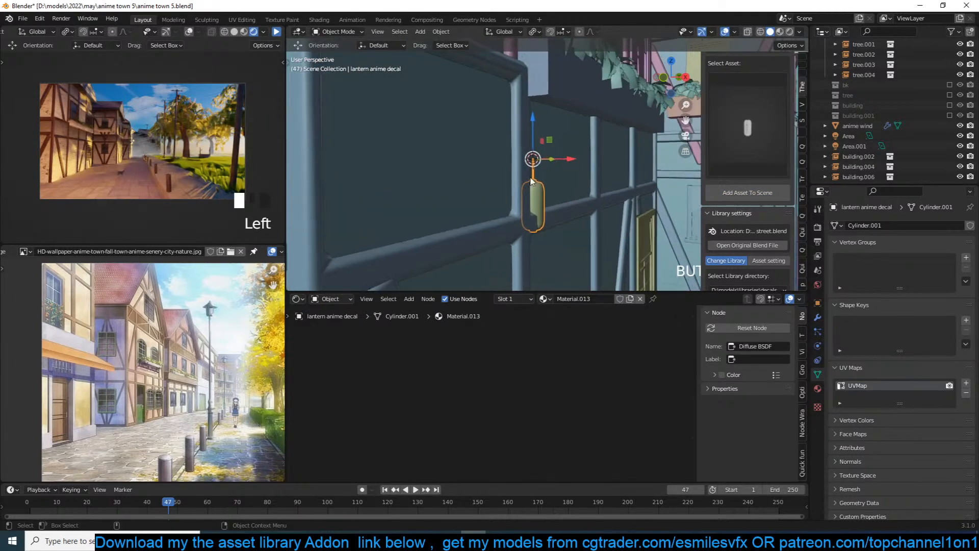
shift+right_click(575, 121)
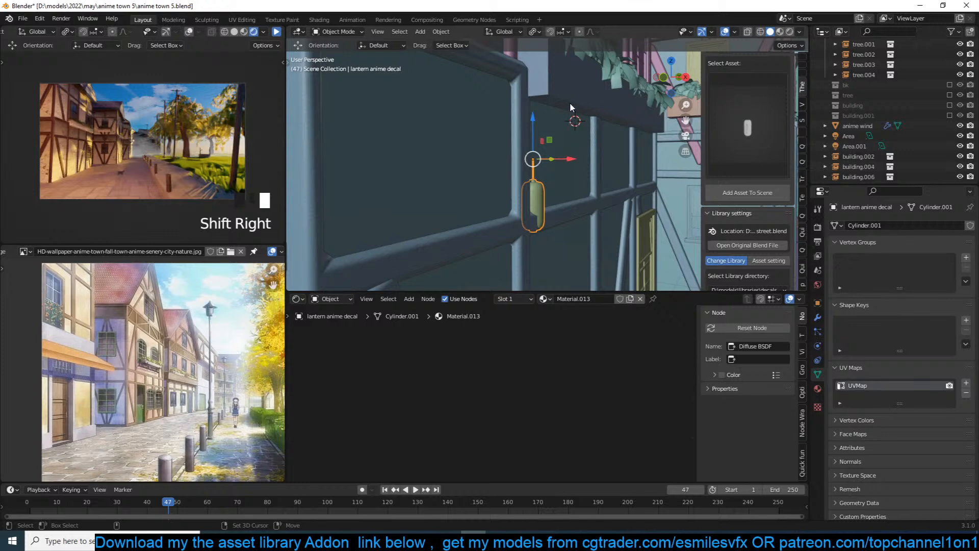
shift+right_click(570, 102)
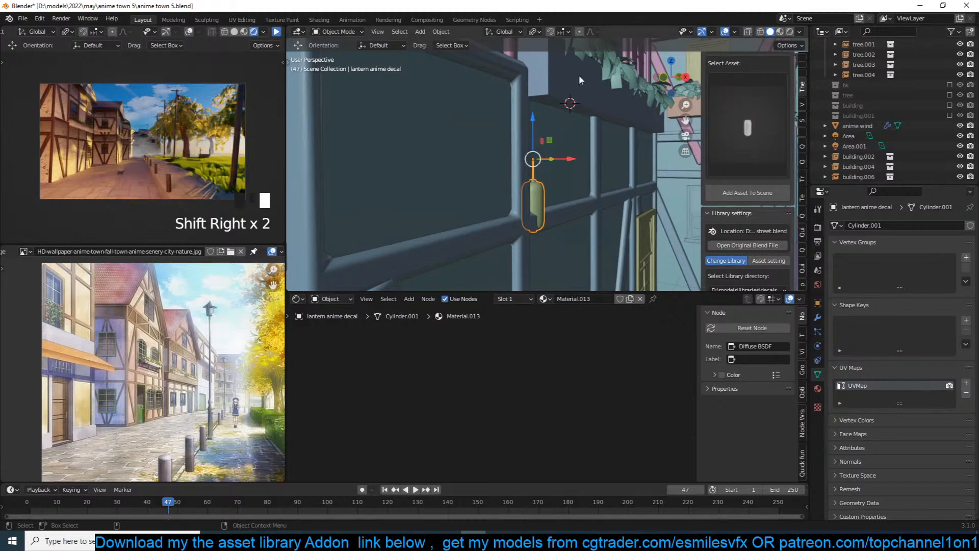
key(shift+s)
click(577, 25)
middle_drag(599, 76, 543, 79)
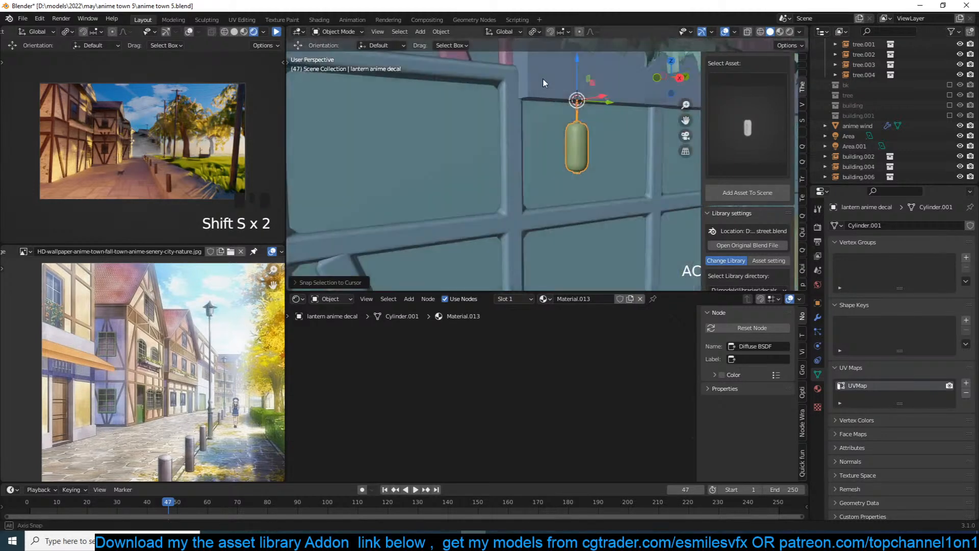
key(s)
click(614, 111)
Make a linked duplicate of the lantern, move it about 2.64 m along Y under the flower box and deselect everything.
middle_drag(615, 111, 483, 115)
key(alt+d)
right_click(484, 113)
drag(510, 102, 288, 100)
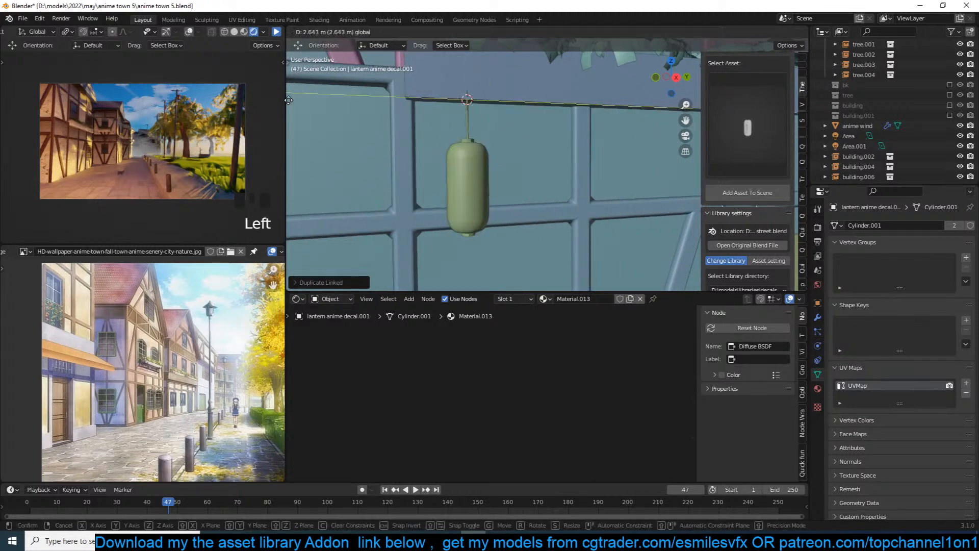
click(289, 100)
scroll(494, 169, down, 2)
key(alt+a)
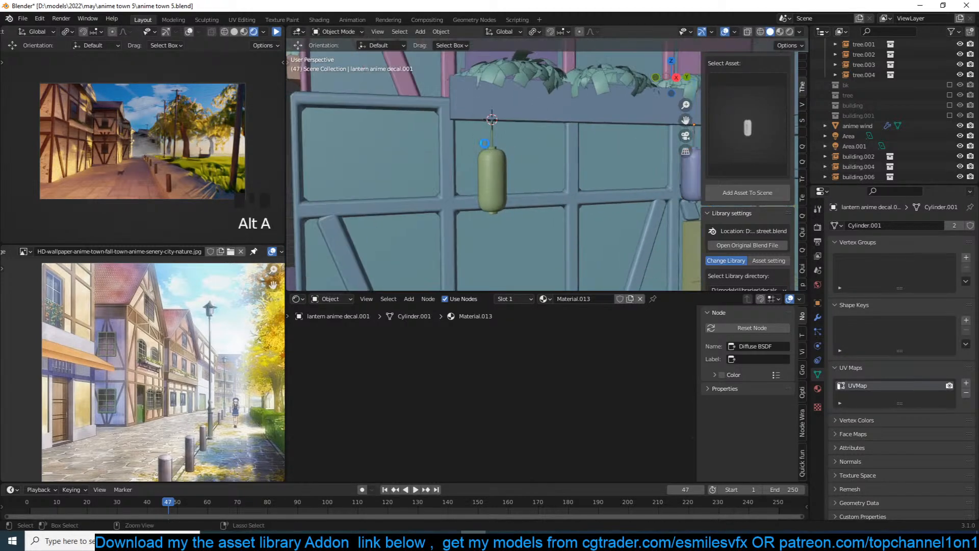
Advance the timeline to frame 48 and resume the rendered preview, saving the file and leaving nothing selected.
key(ctrl+s)
key(Right)
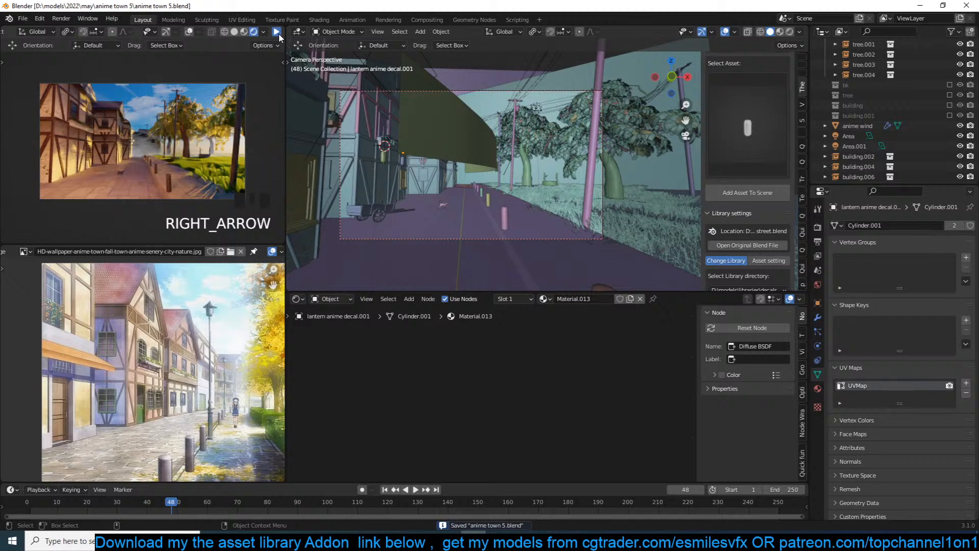
click(277, 32)
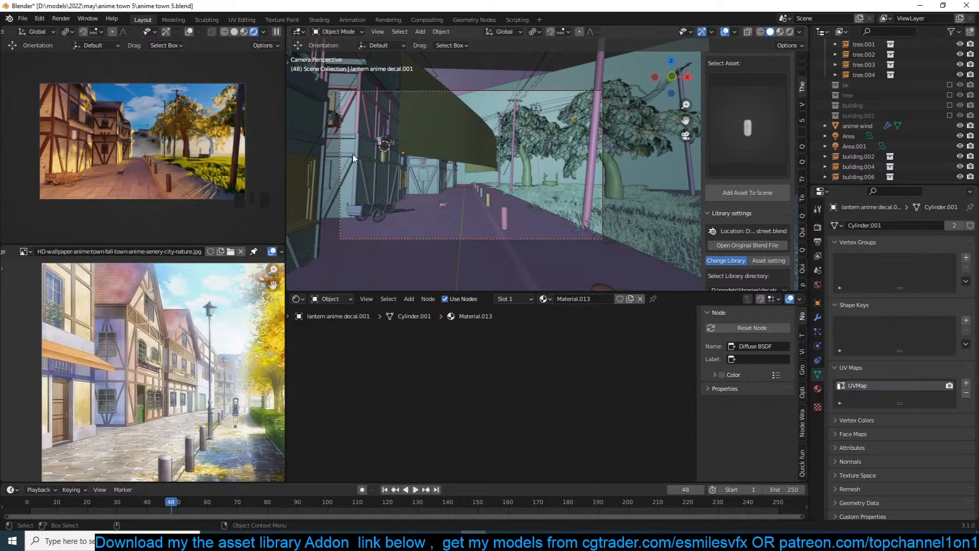
click(372, 143)
key(ctrl+s)
key(alt+a)
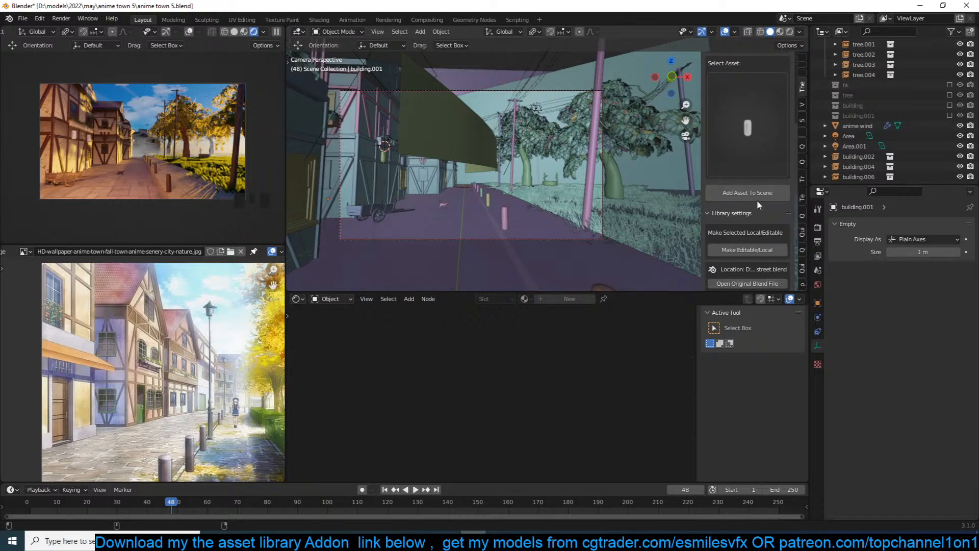
Switch the asset library directory to D:\models\libraries\furniture and browse its assets without choosing one.
scroll(755, 248, down, 5)
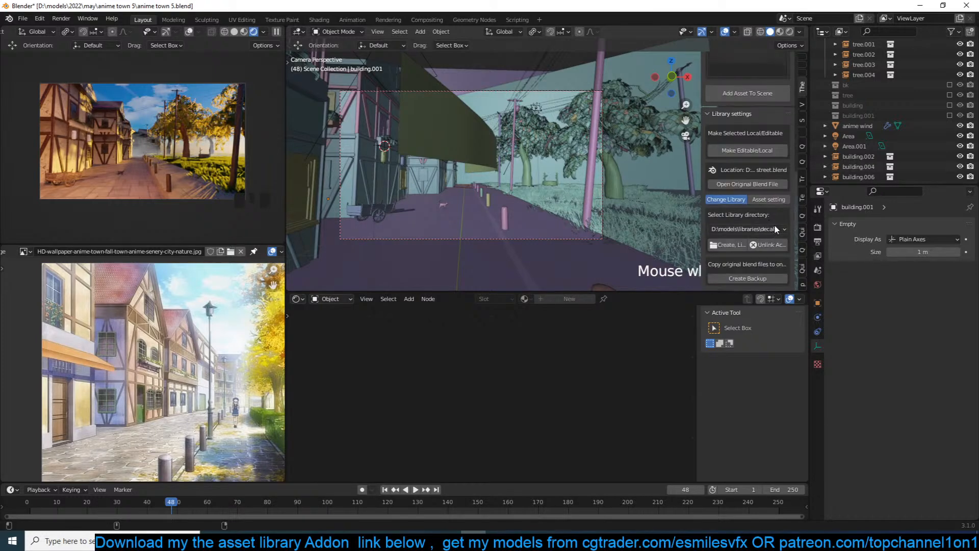
click(780, 229)
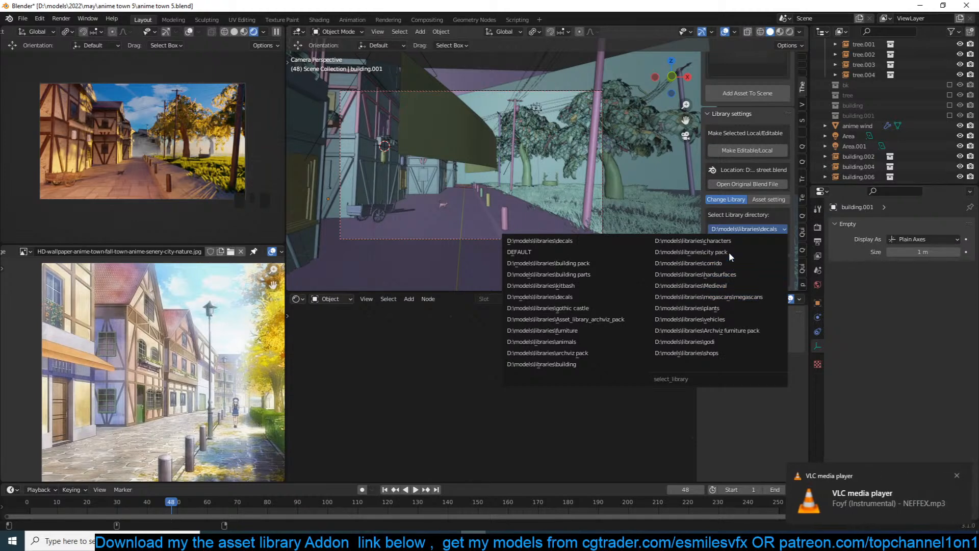
click(587, 330)
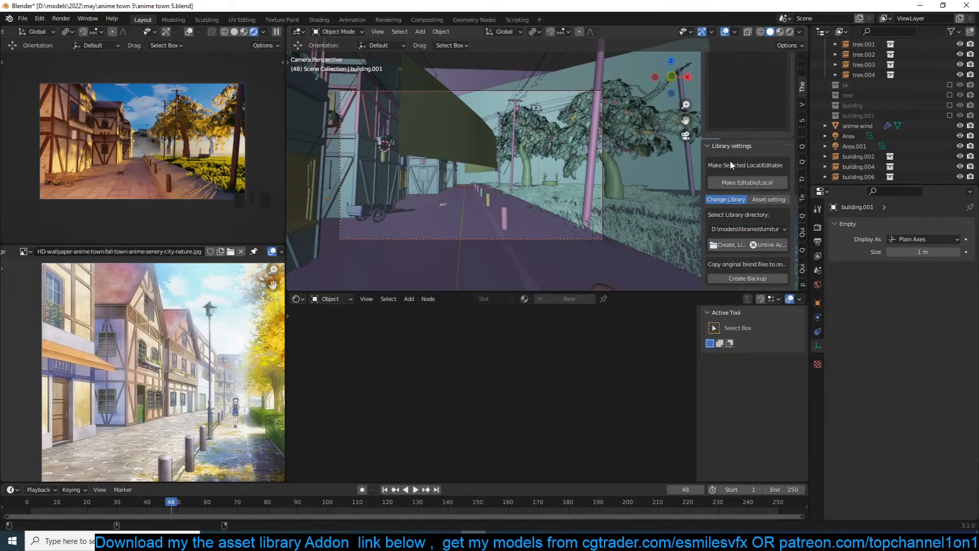
click(742, 152)
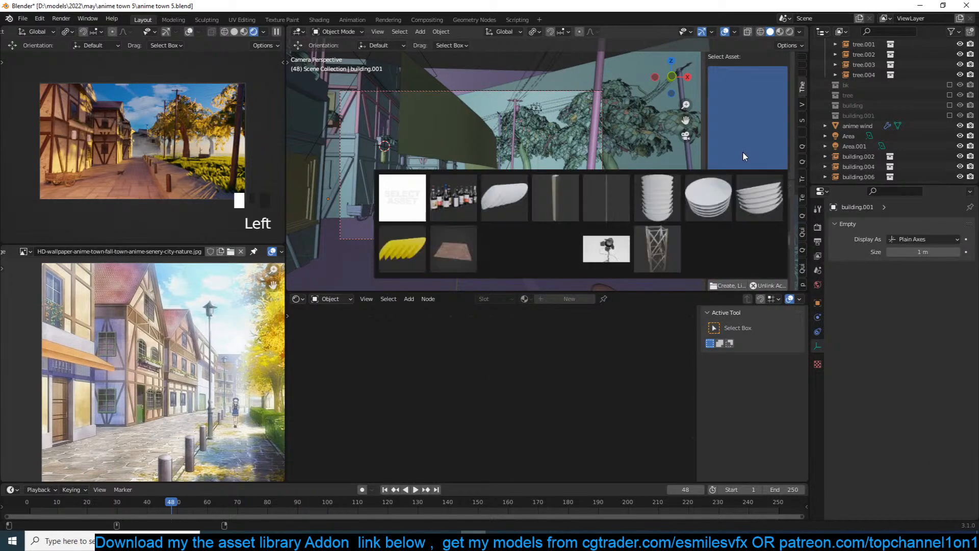
click(742, 151)
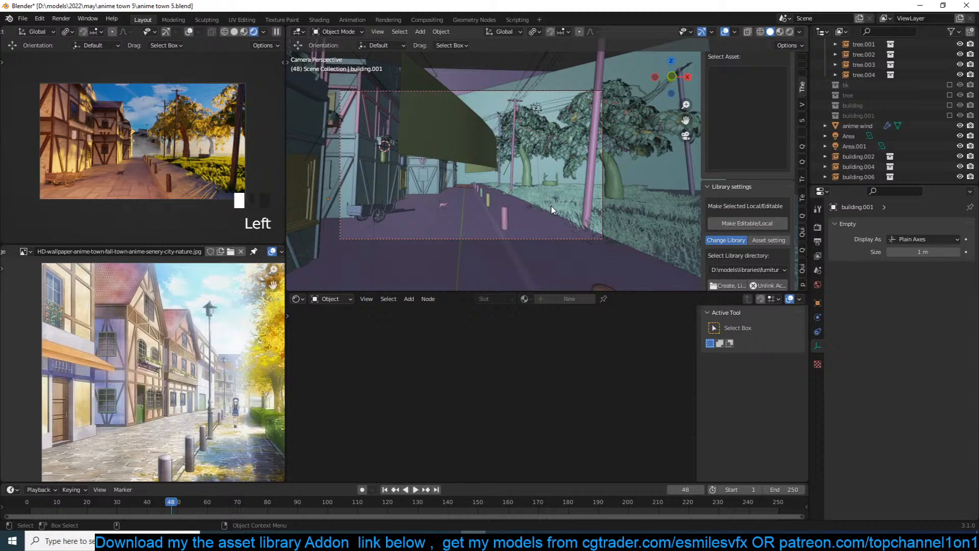
Save the file and reposition the selected camera within its view plane, ending low above the street.
click(555, 238)
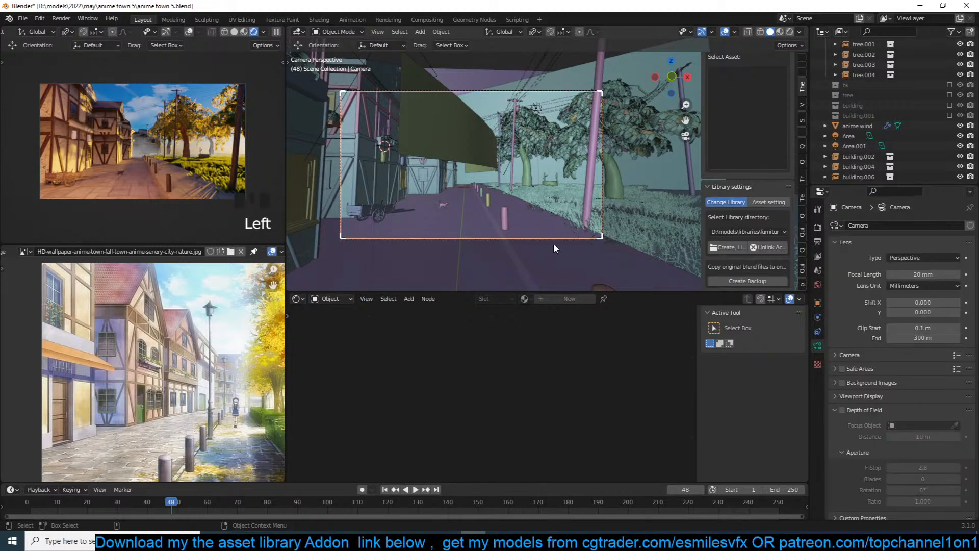
key(ctrl+s)
key(g)
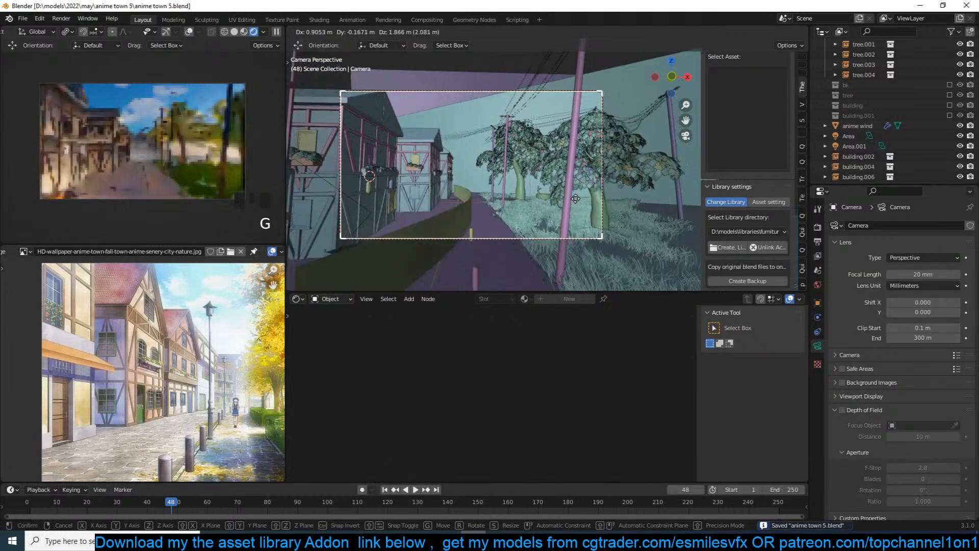
click(573, 200)
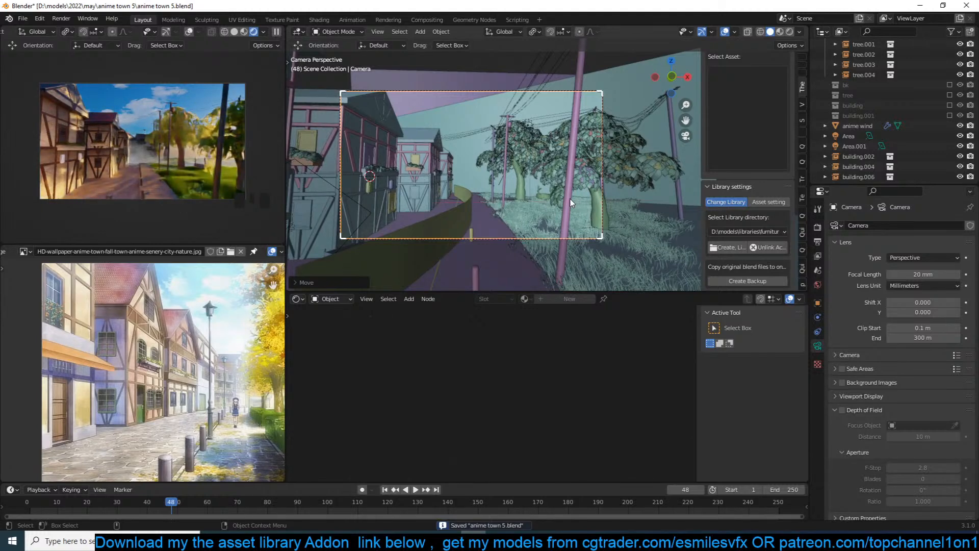
key(g)
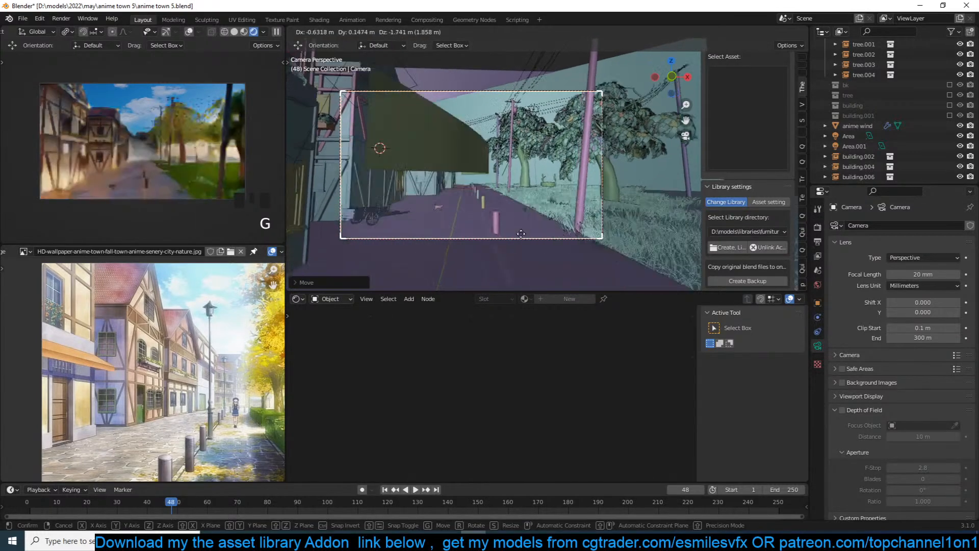
click(515, 239)
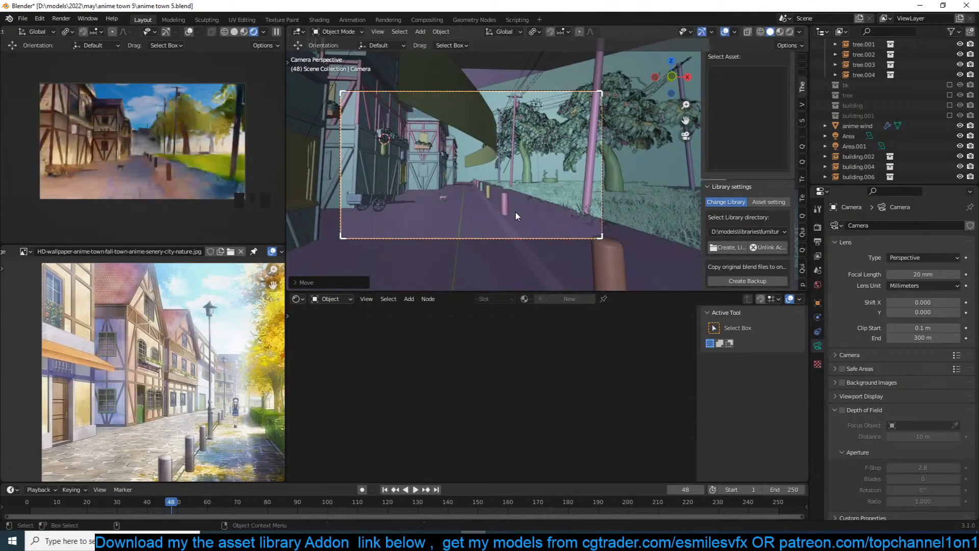
Move the camera back about 4.79 m along its local Z axis.
key(g)
key(z)
key(z)
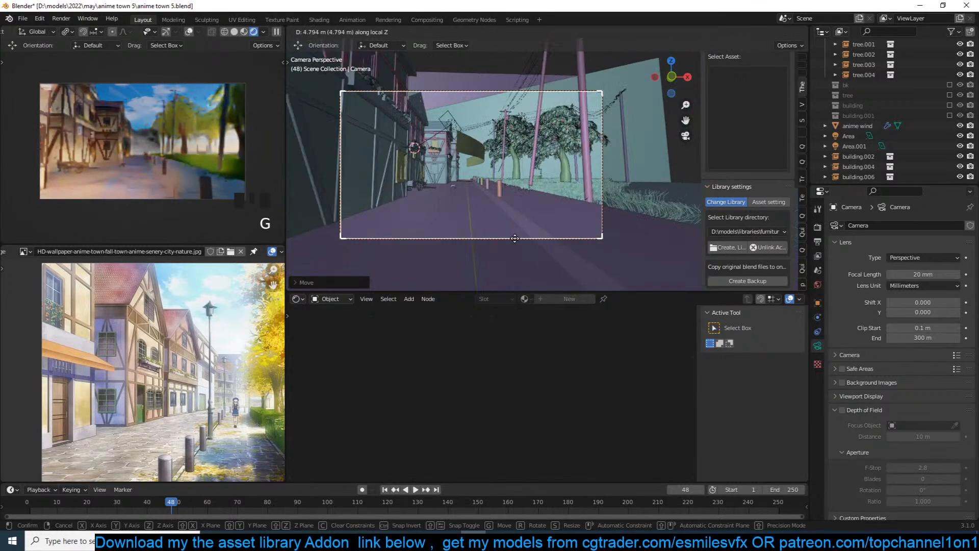
click(514, 238)
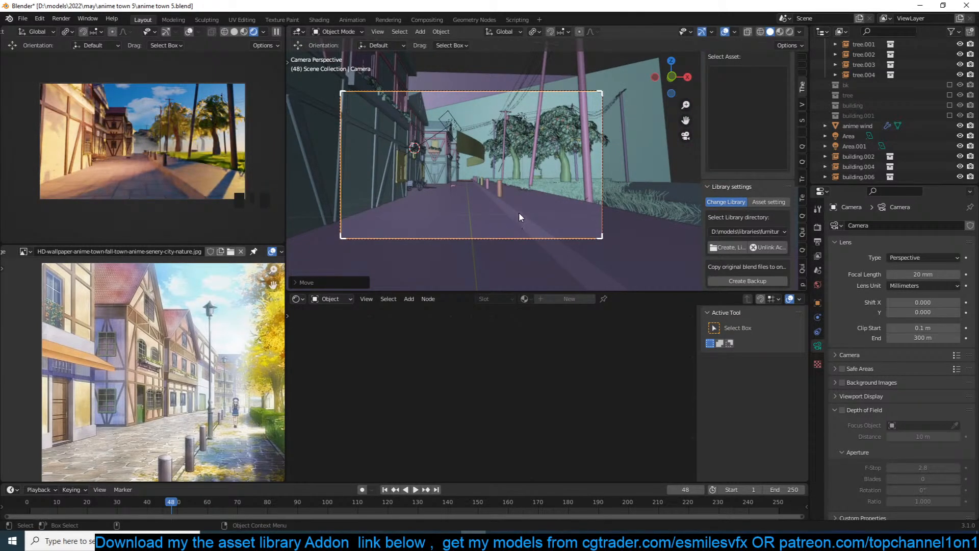
Fine-tune the street framing by nudging the camera sideways and along its local Z axis, and save the file.
key(g)
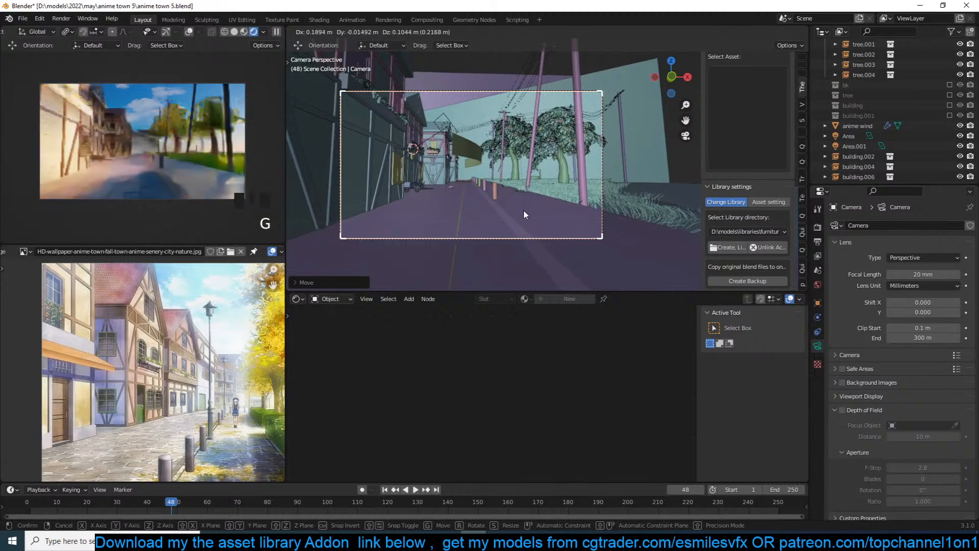
key(g)
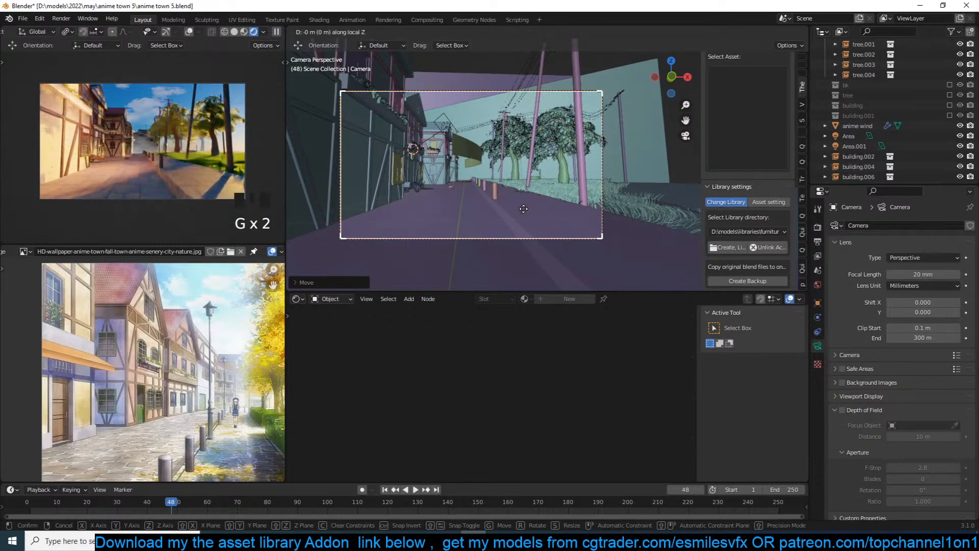
click(527, 203)
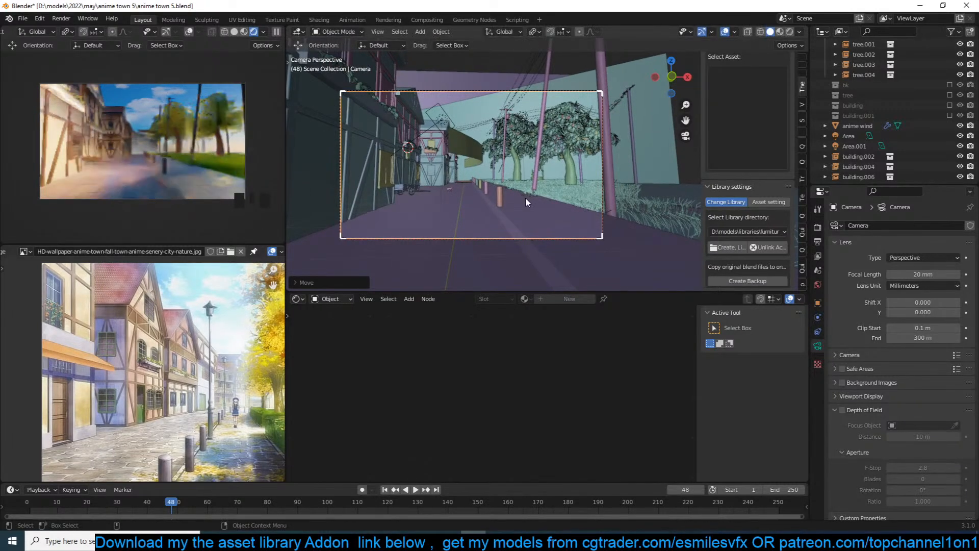
key(ctrl+s)
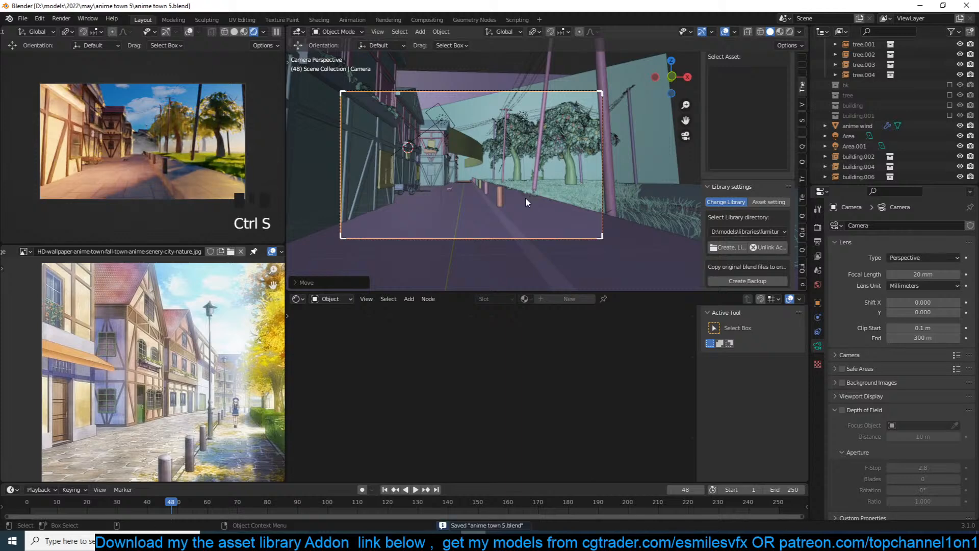
key(ctrl+s)
key(ctrl+s)
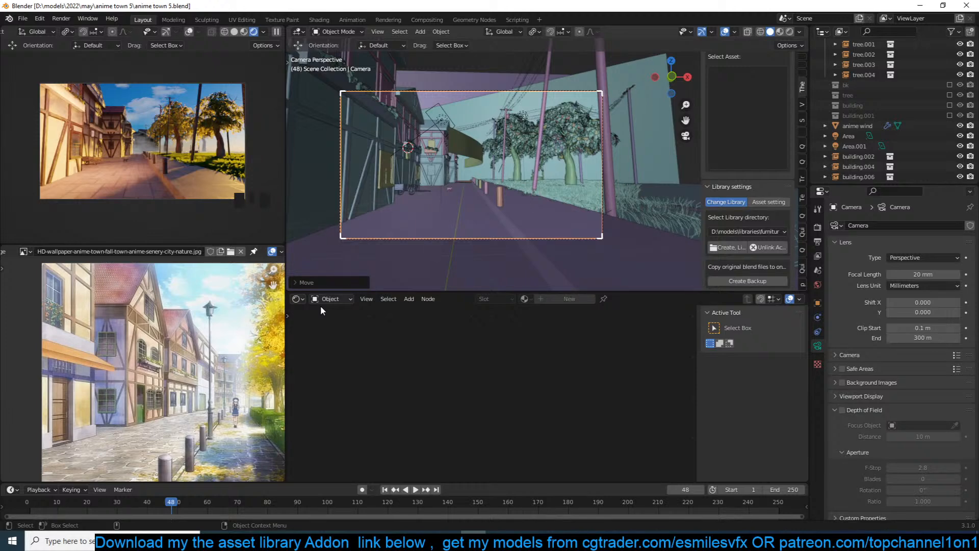
Compare the rendered houses and trees with the whole reference image from several viewpoints, return to the camera view and save.
scroll(245, 347, down, 2)
middle_drag(244, 347, 198, 340)
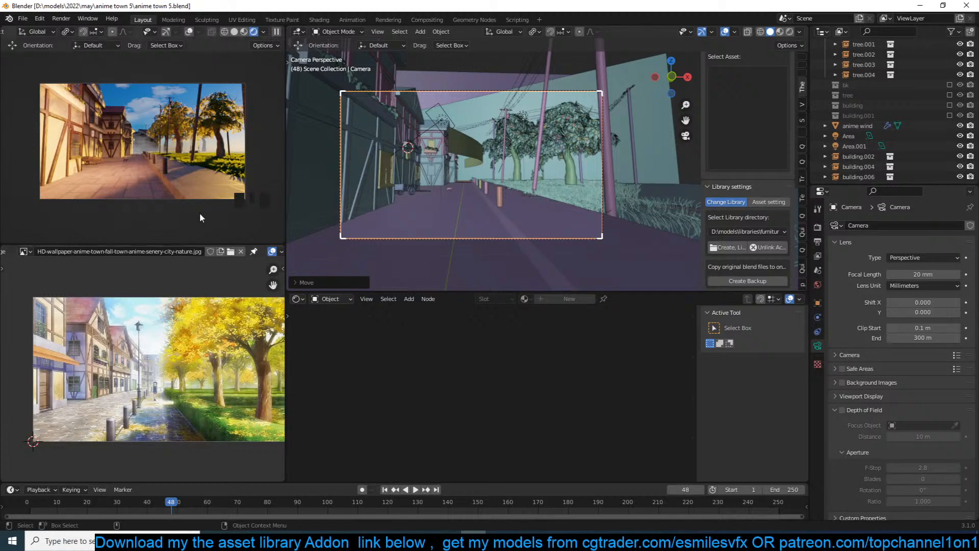
key(grave)
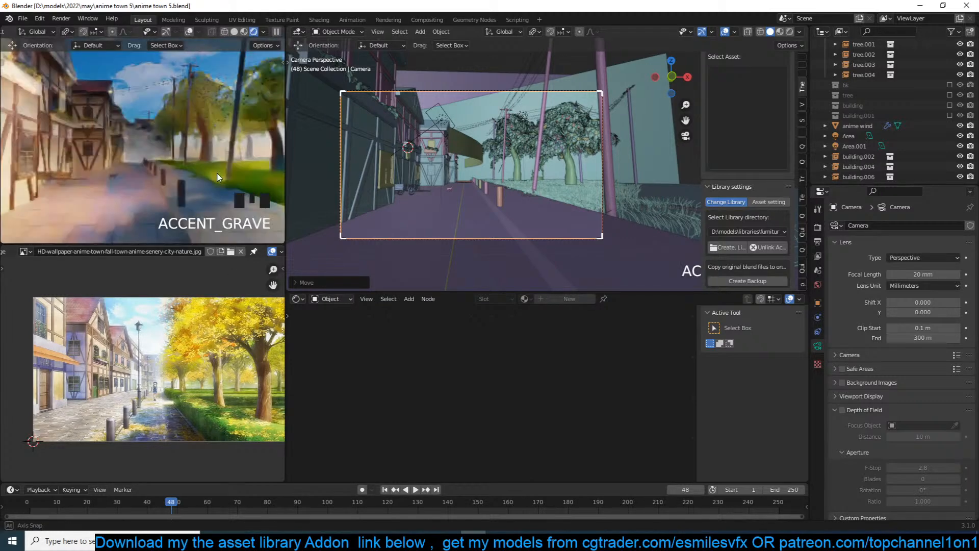
scroll(217, 177, down, 1)
key(grave)
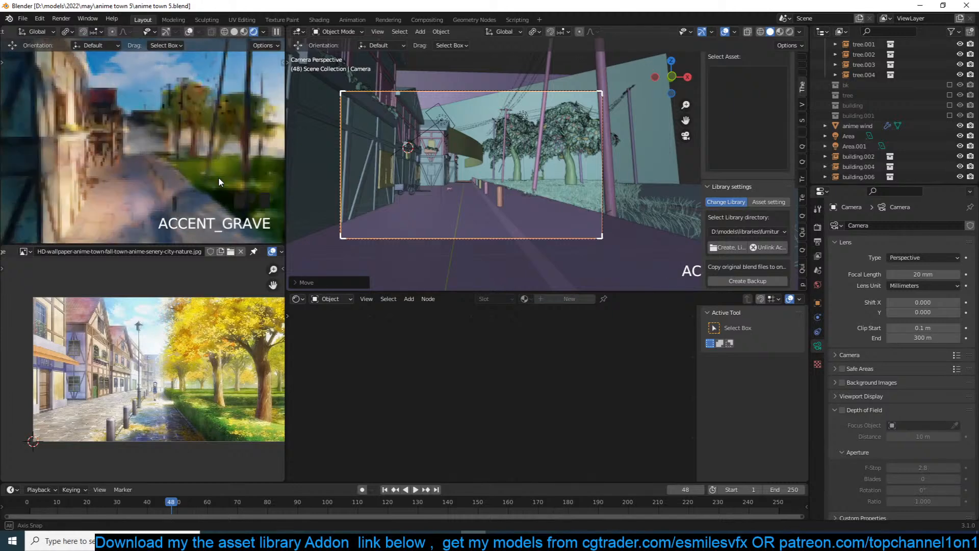
key(grave)
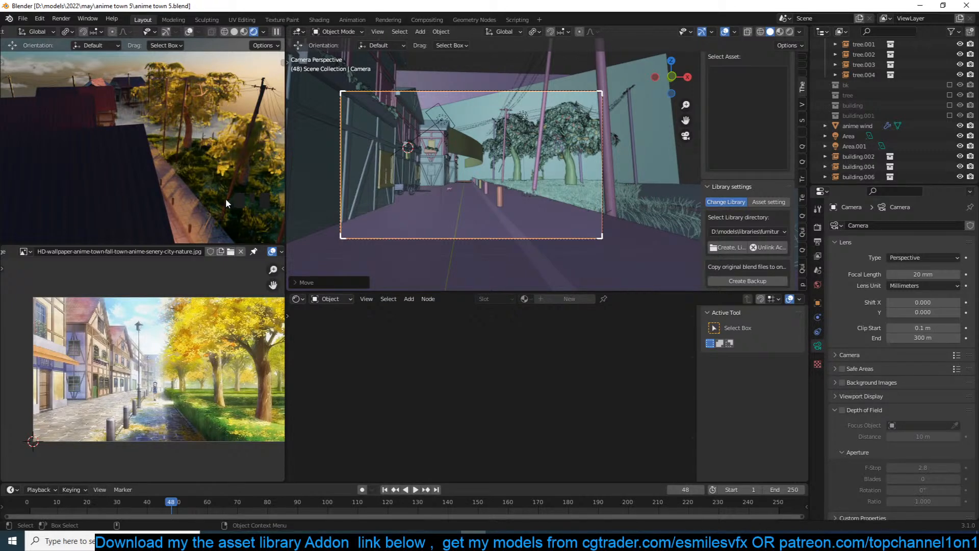
key(shift+grave)
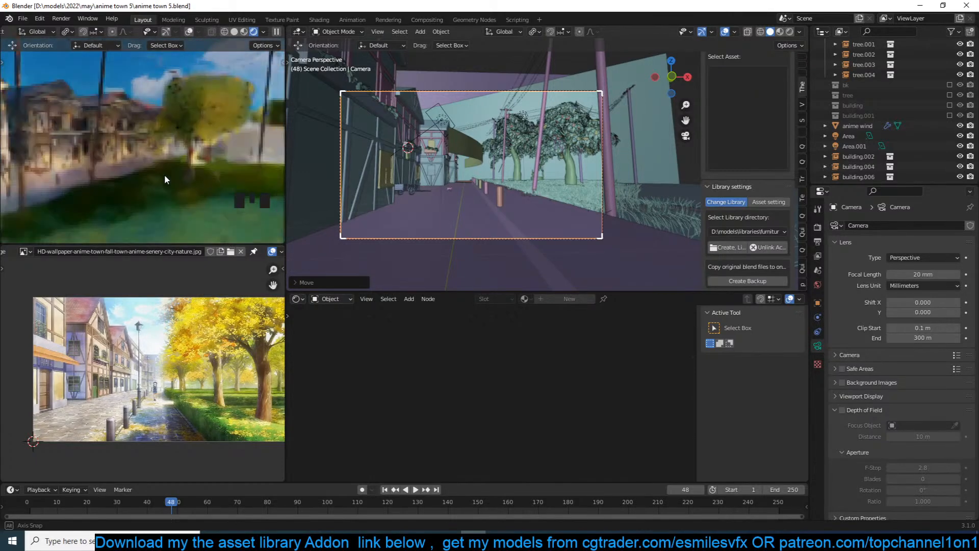
click(164, 179)
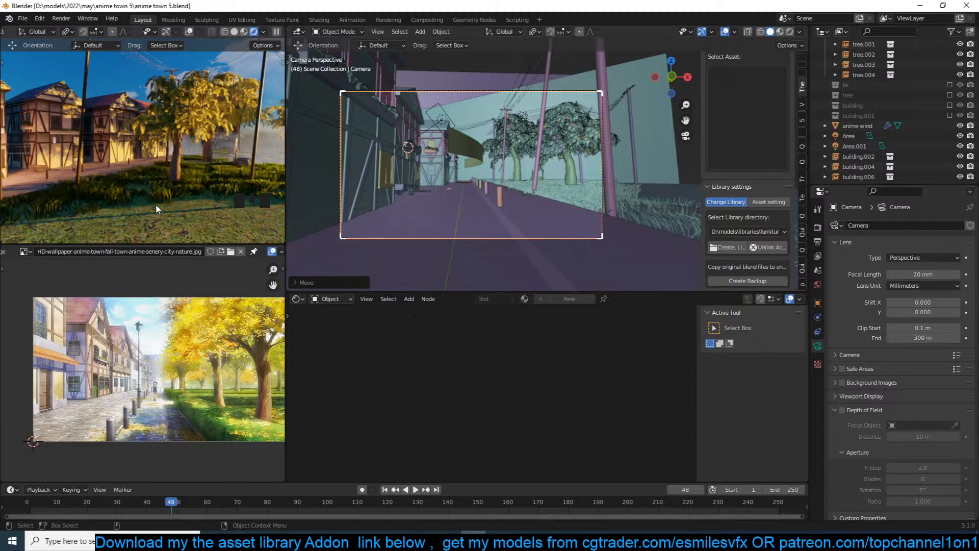
key(KP_0)
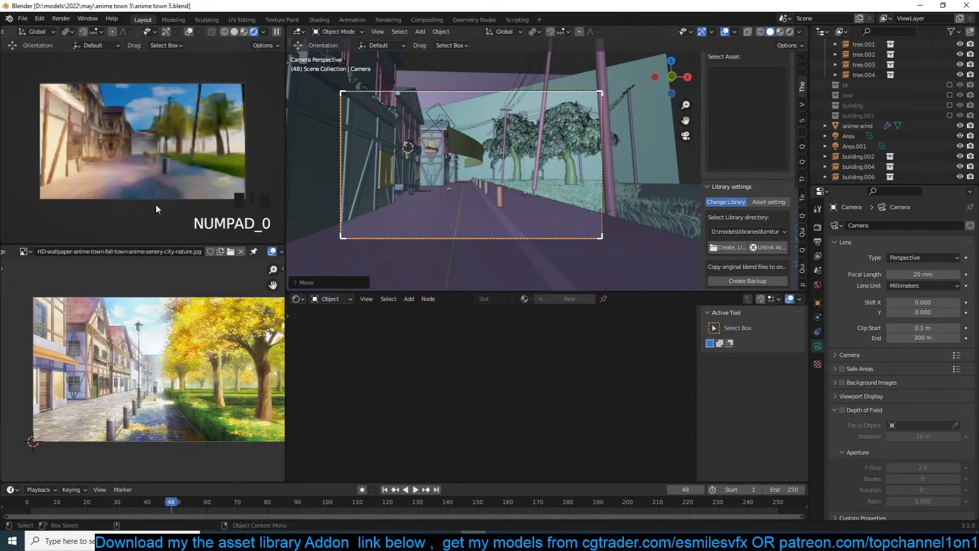
key(ctrl+s)
key(ctrl+s)
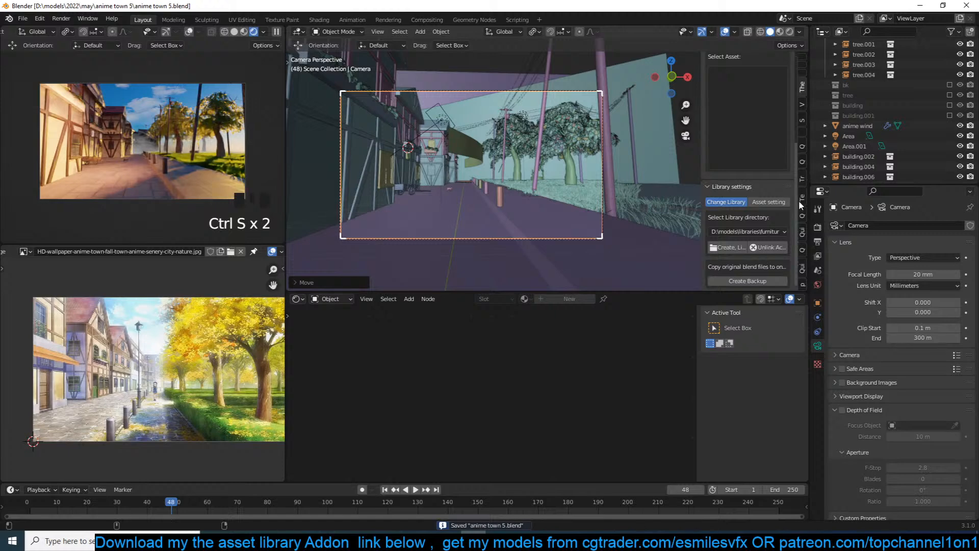
Look through the installed add-on tools to find the Quick Functions Look Dev image brightness and colour controls.
double_click(801, 261)
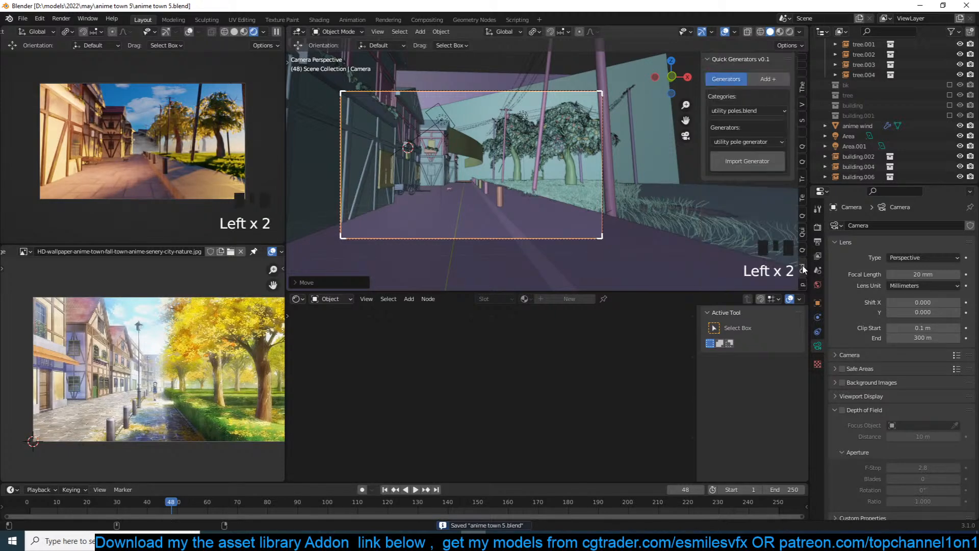
click(803, 282)
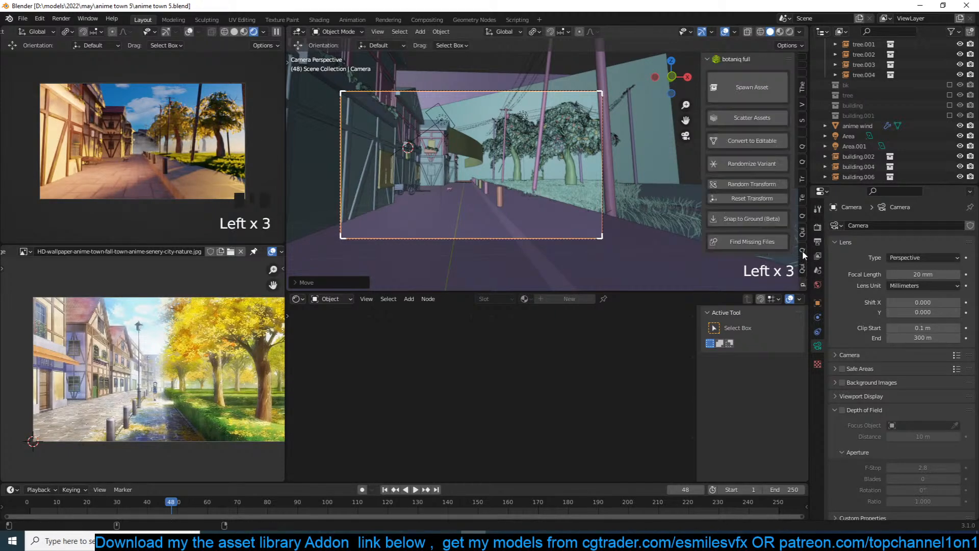
click(803, 248)
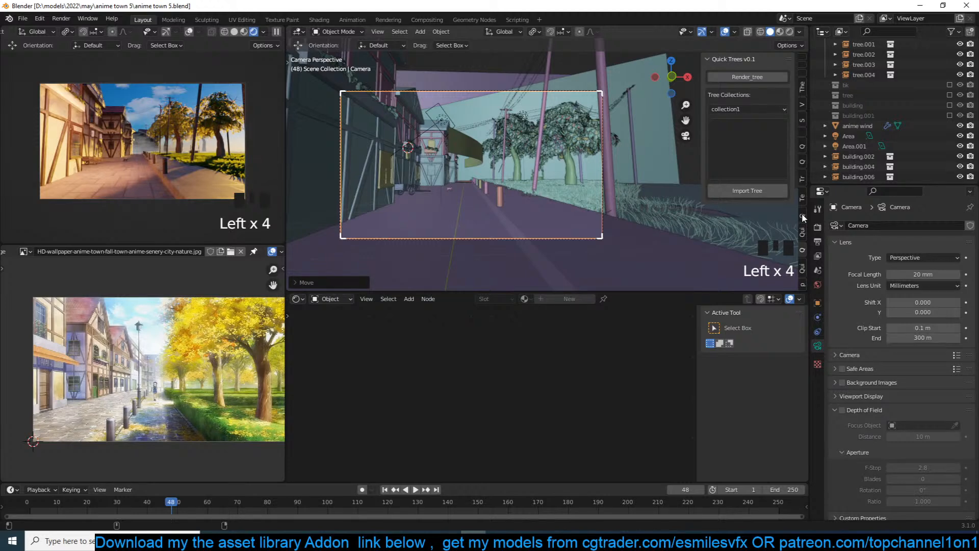
click(803, 217)
click(801, 217)
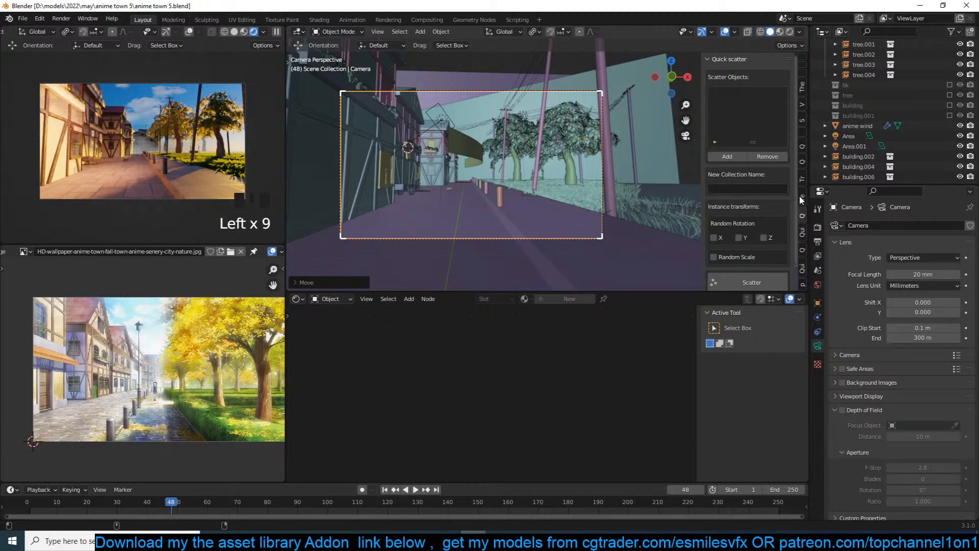
click(803, 163)
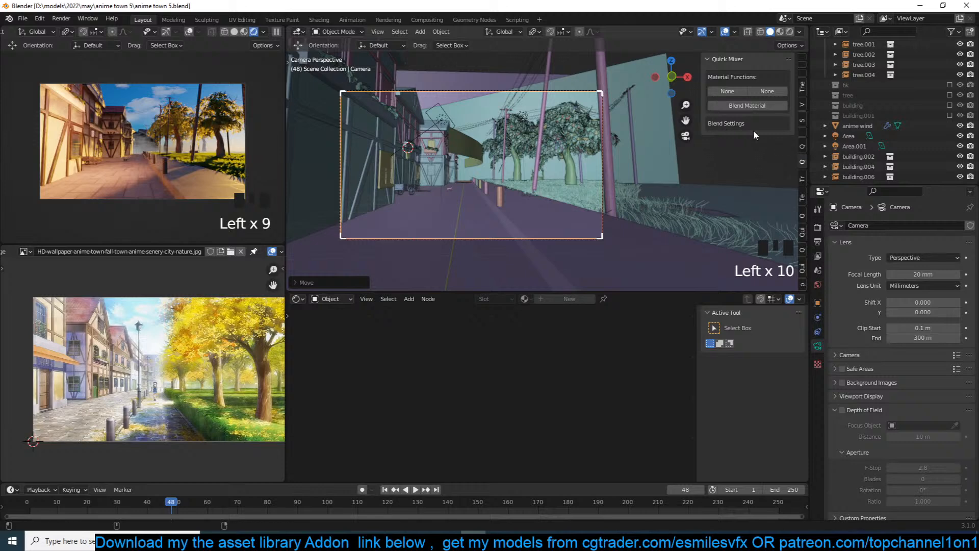
click(802, 146)
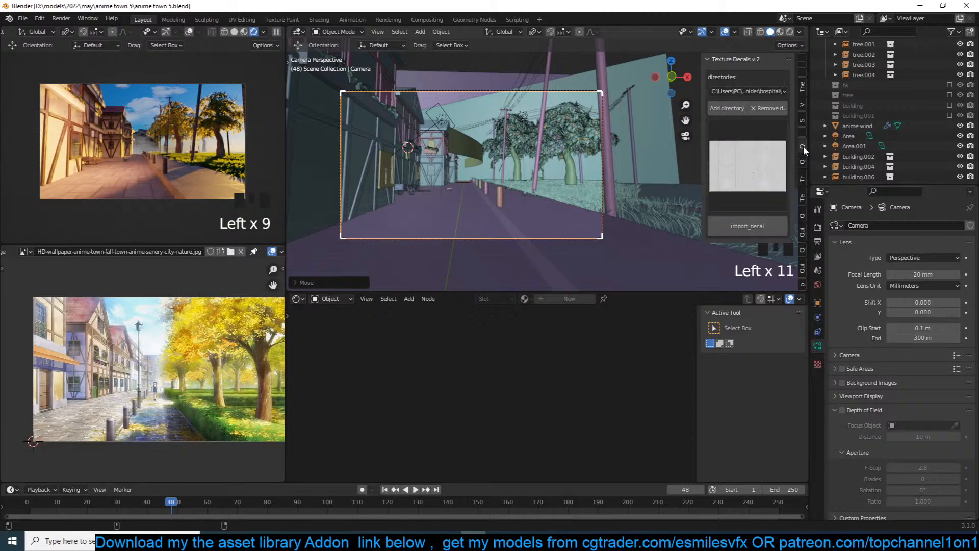
click(803, 129)
click(801, 118)
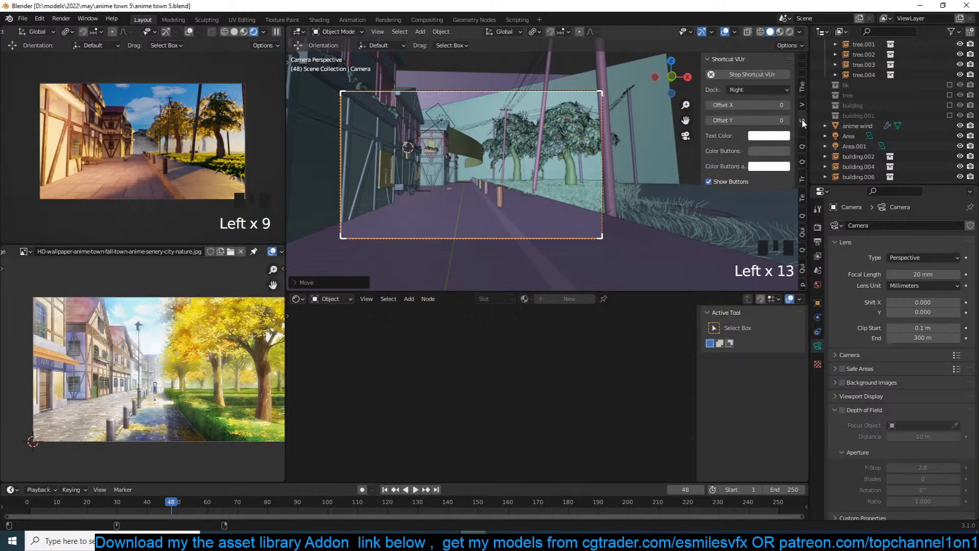
click(803, 105)
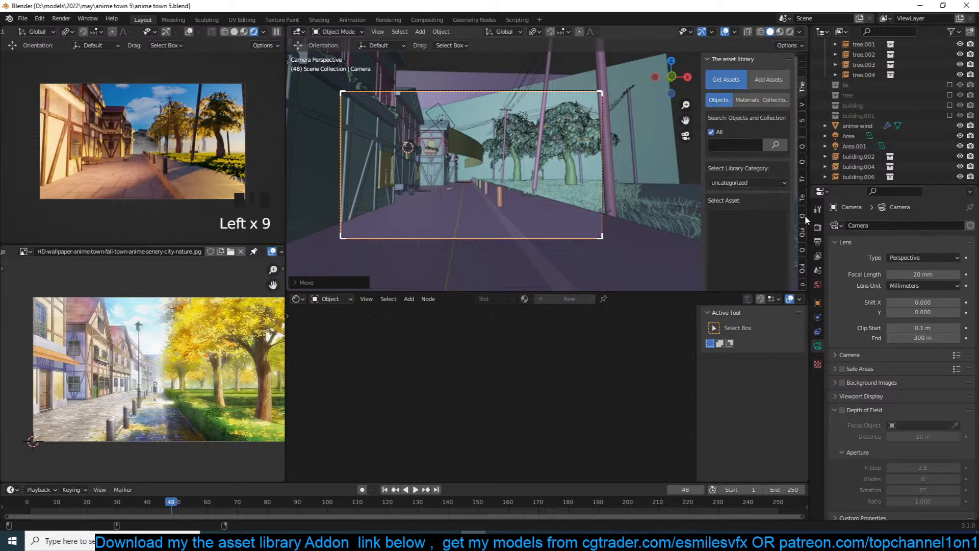
scroll(805, 256, down, 4)
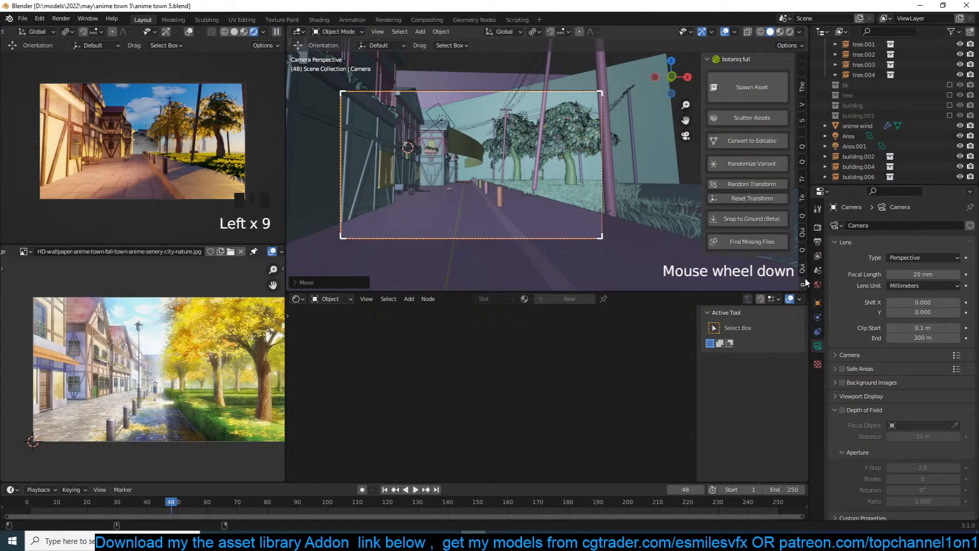
scroll(804, 280, up, 3)
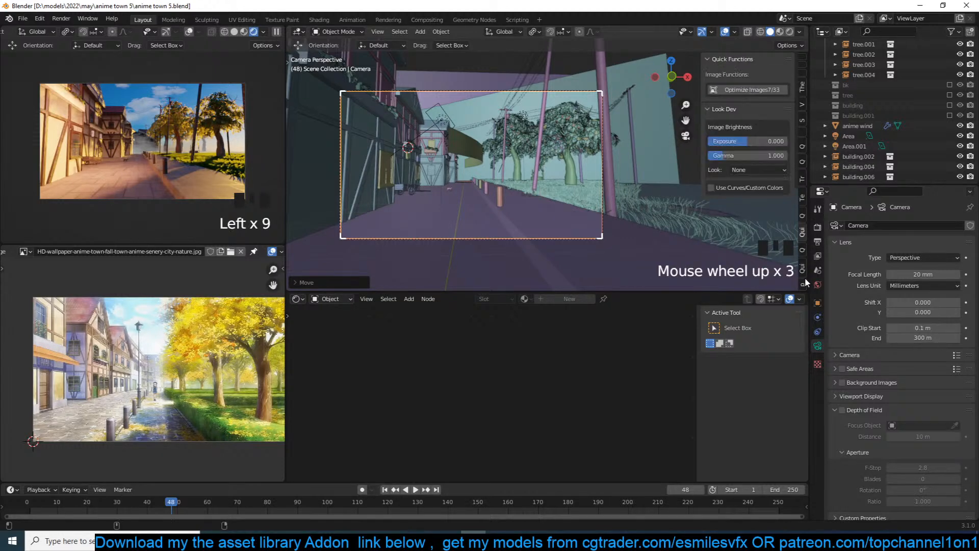
Set the Look Dev exposure to about -0.759 and the gamma to about 1.791.
click(742, 138)
drag(742, 142, 734, 141)
mouse_move(743, 141)
mouse_down()
mouse_move(744, 153)
mouse_move(758, 154)
mouse_move(736, 153)
mouse_move(733, 141)
mouse_up()
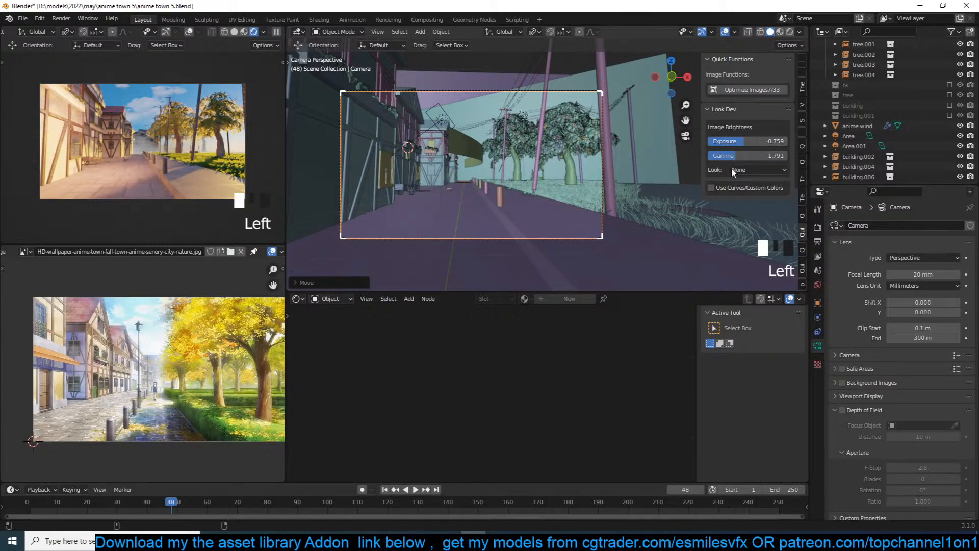
Enable Use Curves/Custom Colors and raise the white level's brightness almost to its maximum.
click(711, 187)
scroll(746, 267, down, 4)
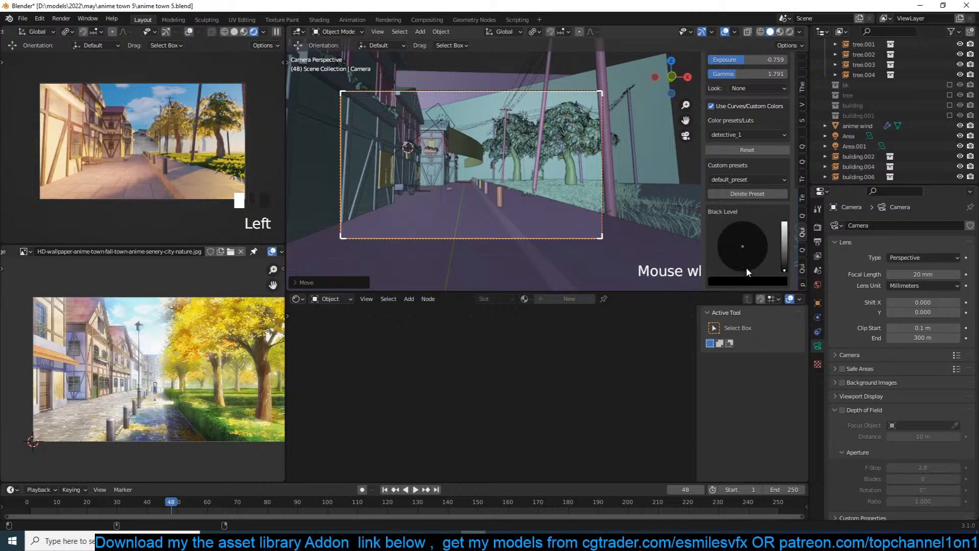
scroll(746, 267, down, 4)
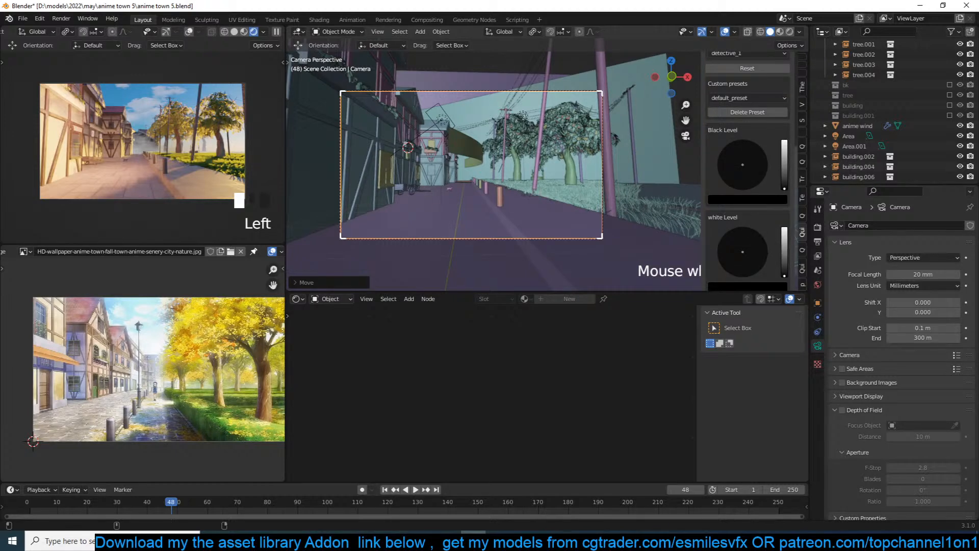
drag(784, 276, 785, 233)
Try different tints for the white level, including blue, pink and orange, and settle on a pale yellow.
click(754, 239)
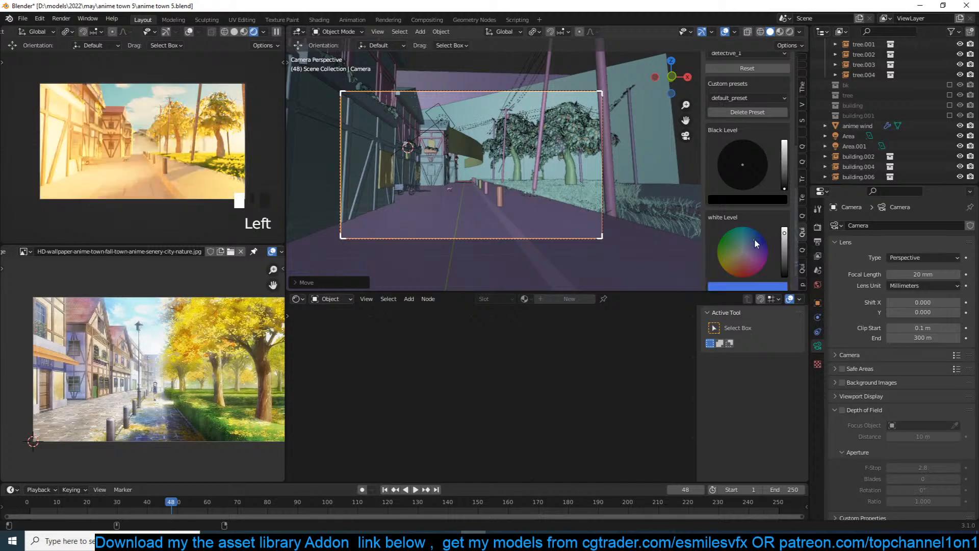
click(732, 260)
click(744, 258)
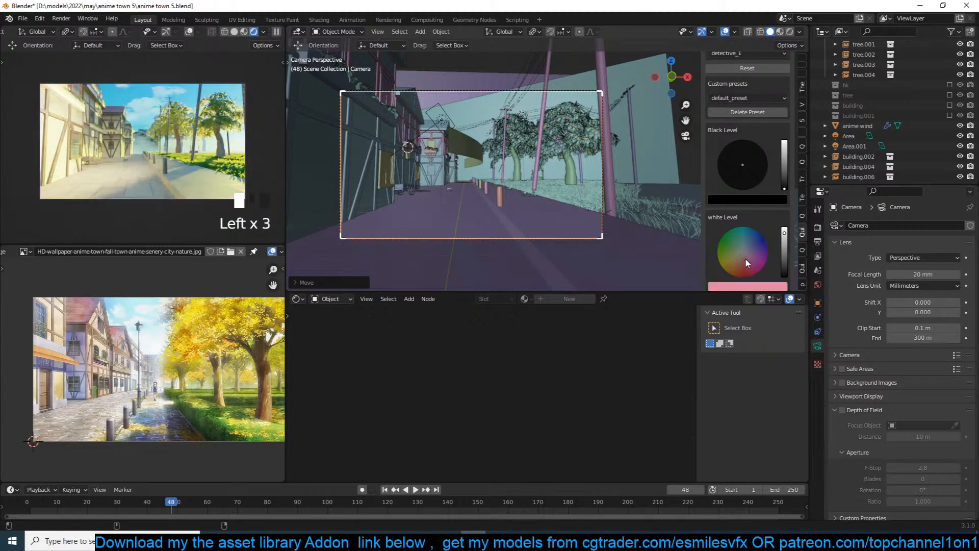
click(742, 249)
click(741, 249)
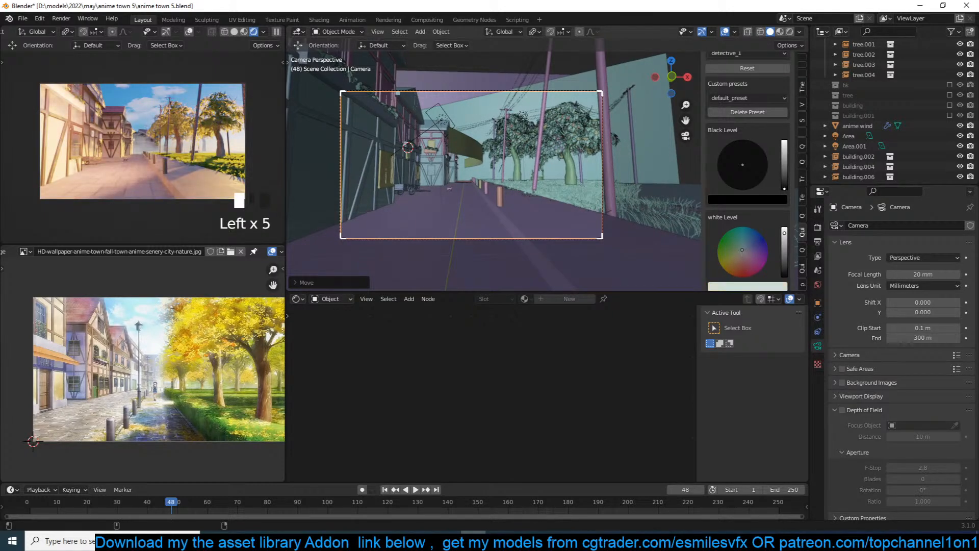
click(737, 248)
click(734, 244)
click(748, 252)
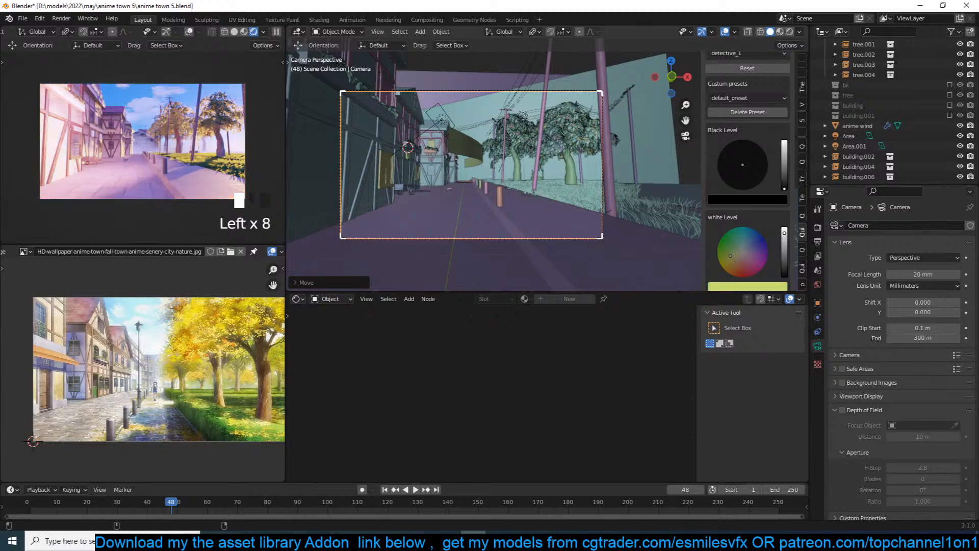
click(752, 253)
click(750, 250)
click(736, 262)
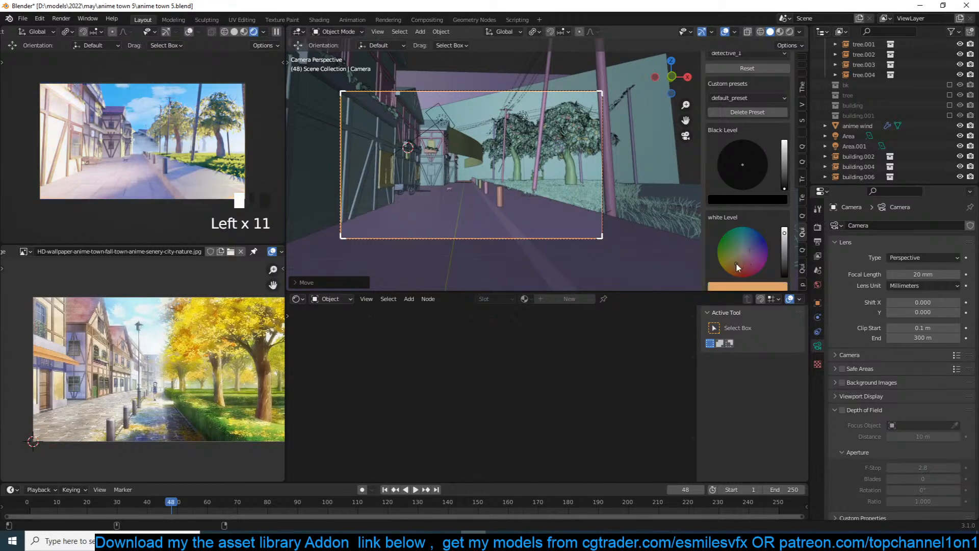
click(732, 261)
click(734, 260)
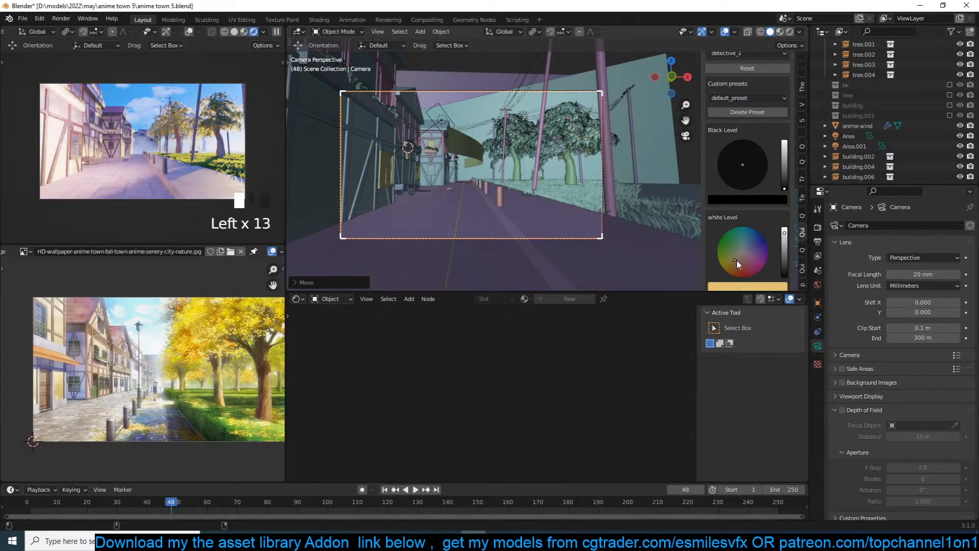
click(736, 259)
click(736, 256)
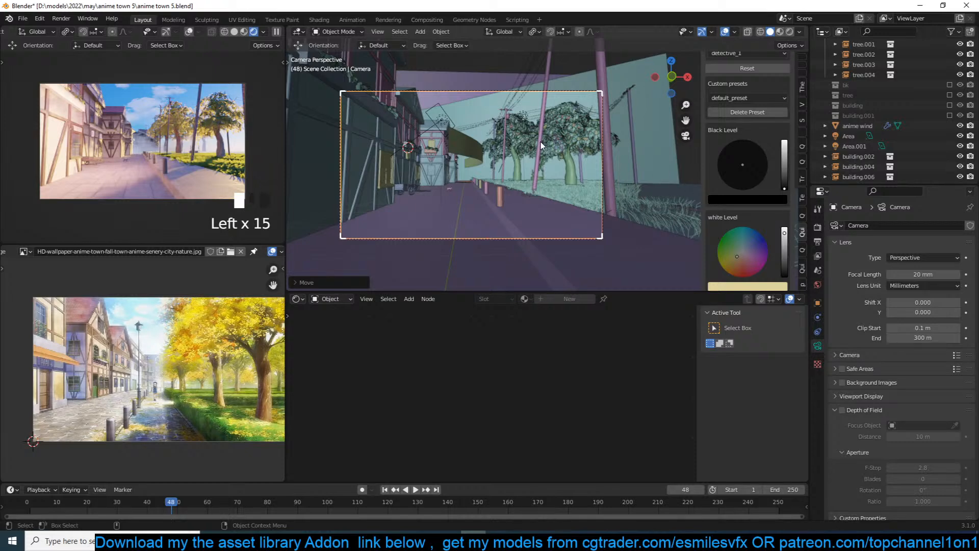
Compare the render with the custom colours off and on, leave them on, hide the sidebar and save the file.
click(631, 162)
key(ctrl+s)
scroll(714, 138, up, 4)
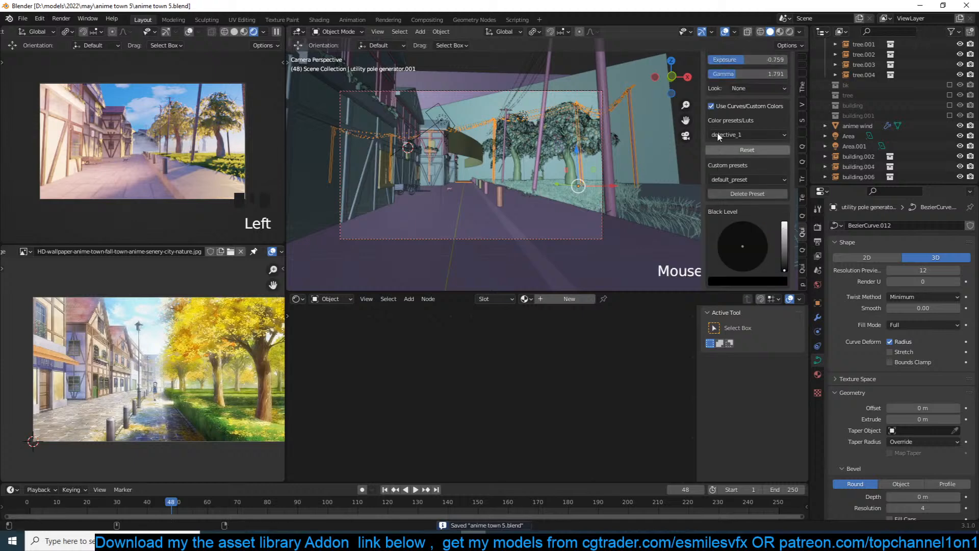
click(711, 106)
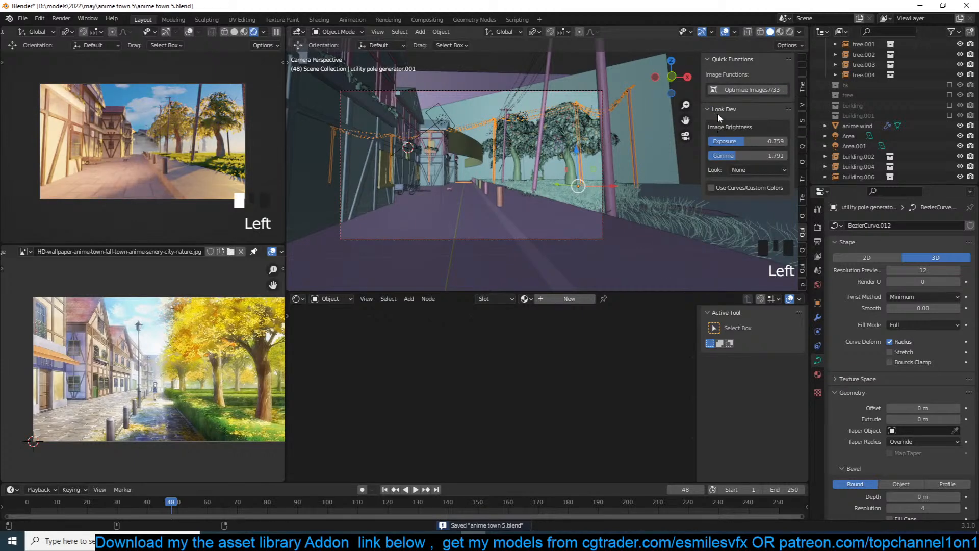
click(711, 188)
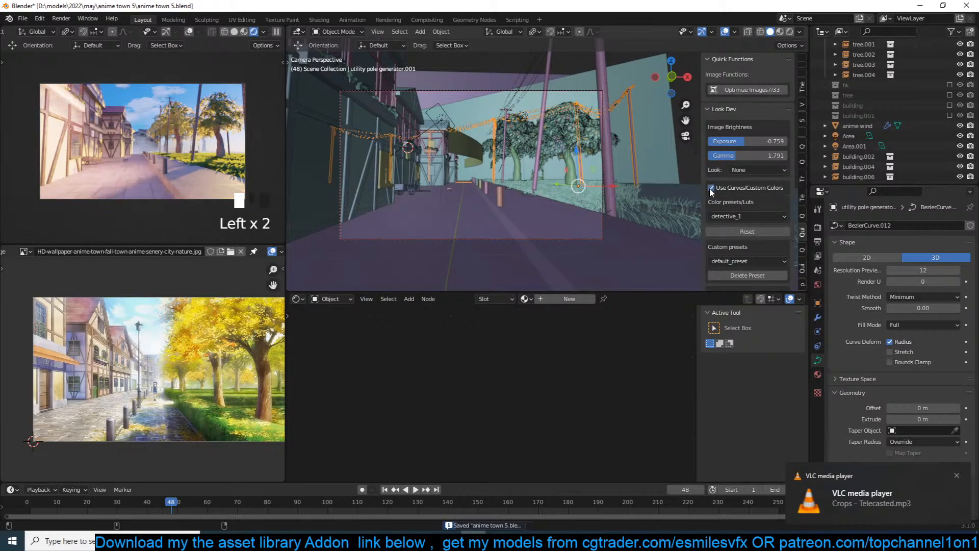
key(n)
key(ctrl+s)
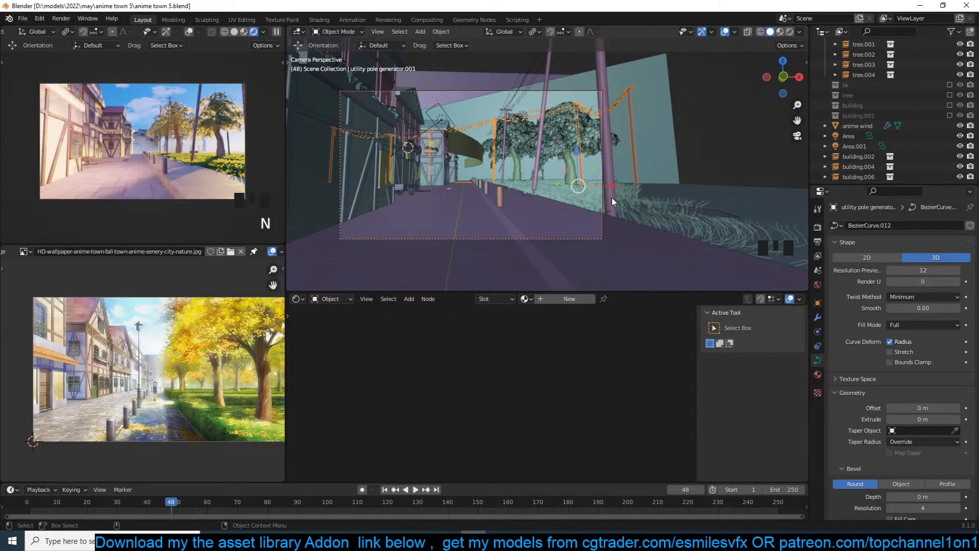
key(ctrl+s)
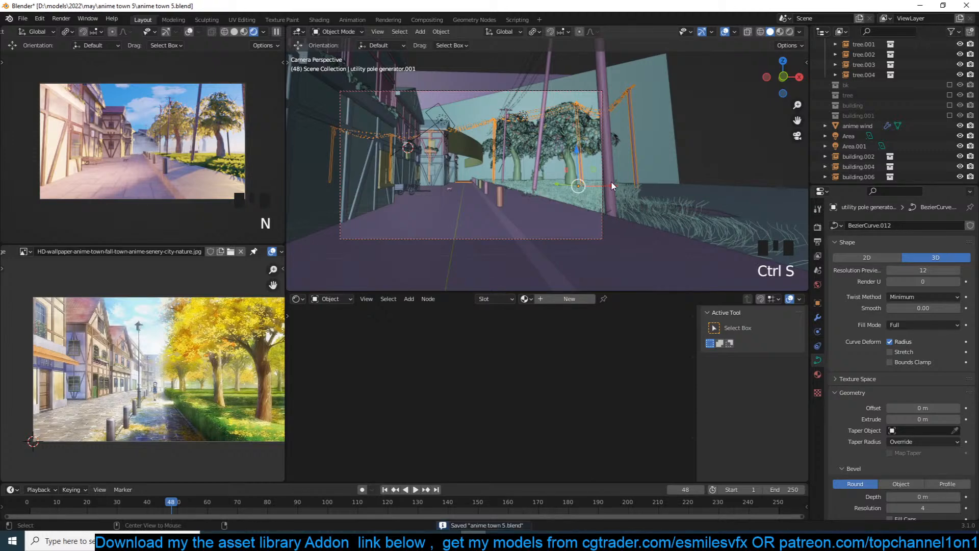
Pause the rendered preview and place a linked duplicate of the two-part foreground building on the ground beyond the park trees.
key(alt+a)
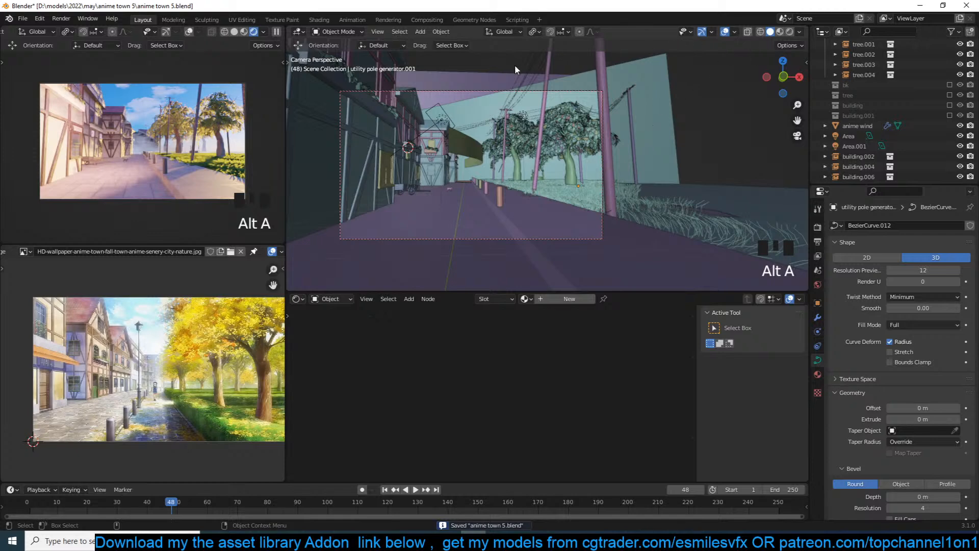
click(367, 174)
shift+click(389, 100)
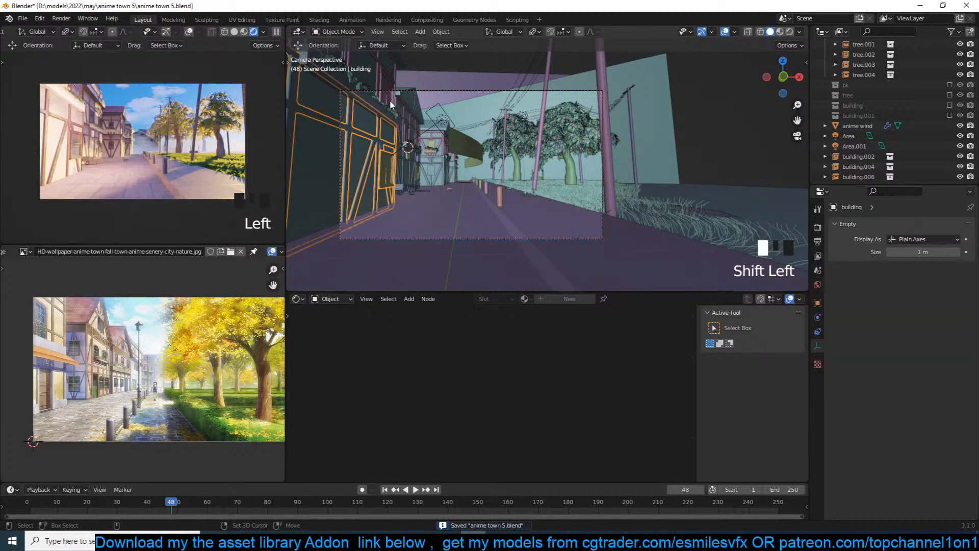
click(276, 31)
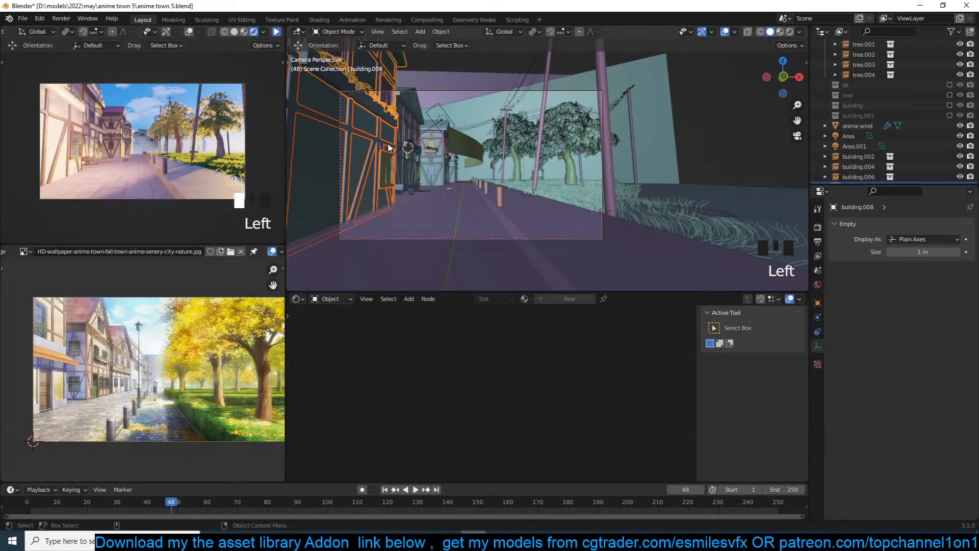
key(KP_7)
scroll(430, 162, down, 11)
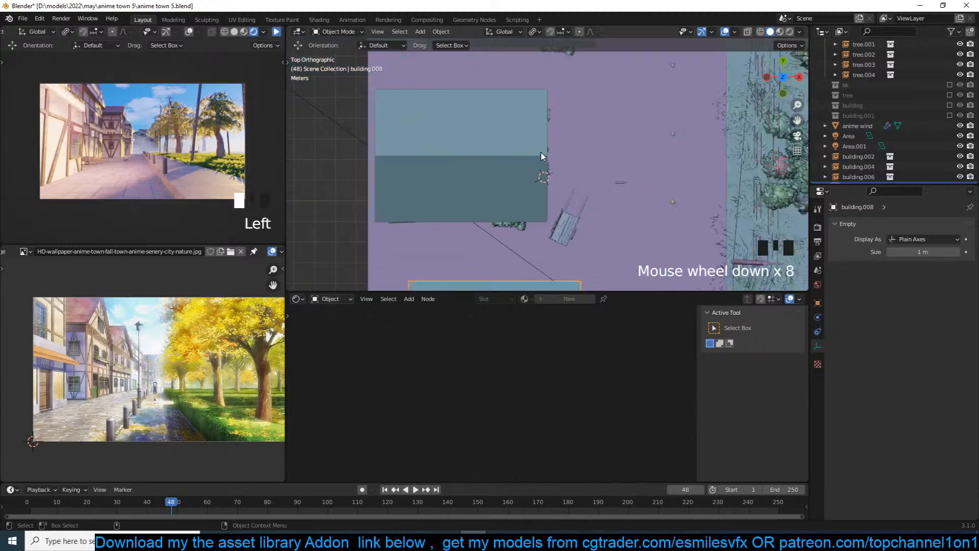
scroll(541, 157, down, 3)
key(alt+d)
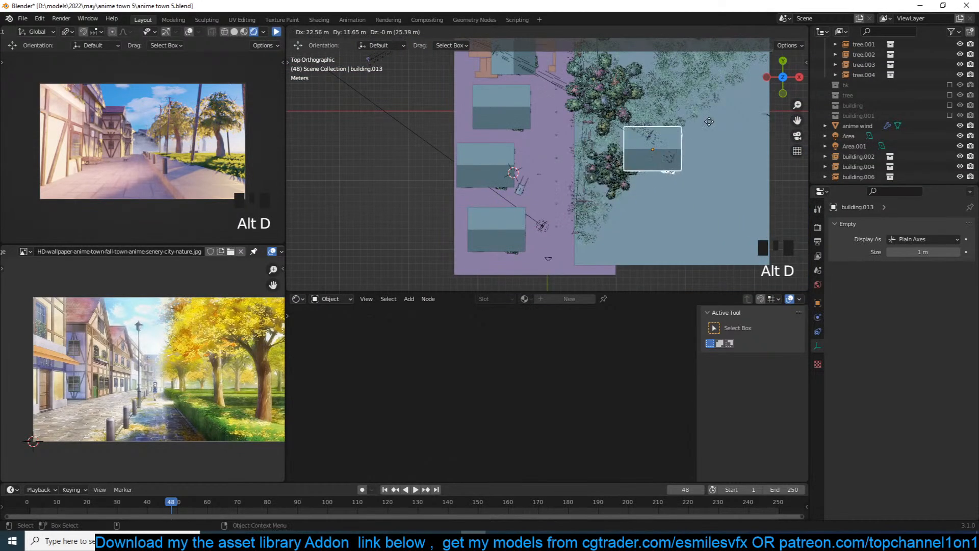
click(718, 122)
Rotate the duplicated building 180° in top view and shift it slightly to adjust its place beyond the trees.
text(r180)
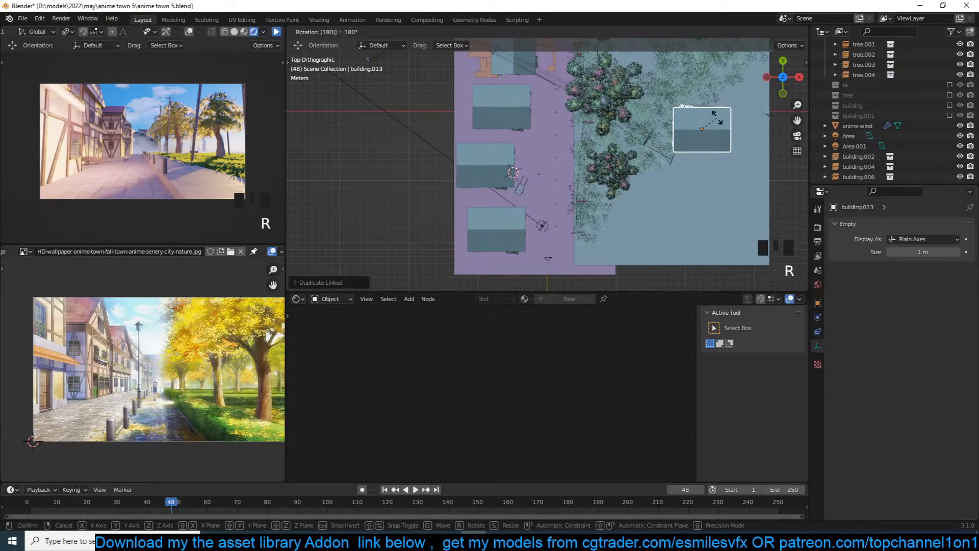
click(716, 120)
key(g)
click(731, 126)
Add two more linked duplicates of the rotated building farther along the park side, the first offset about 8.8 m.
scroll(732, 126, up, 2)
key(alt+d)
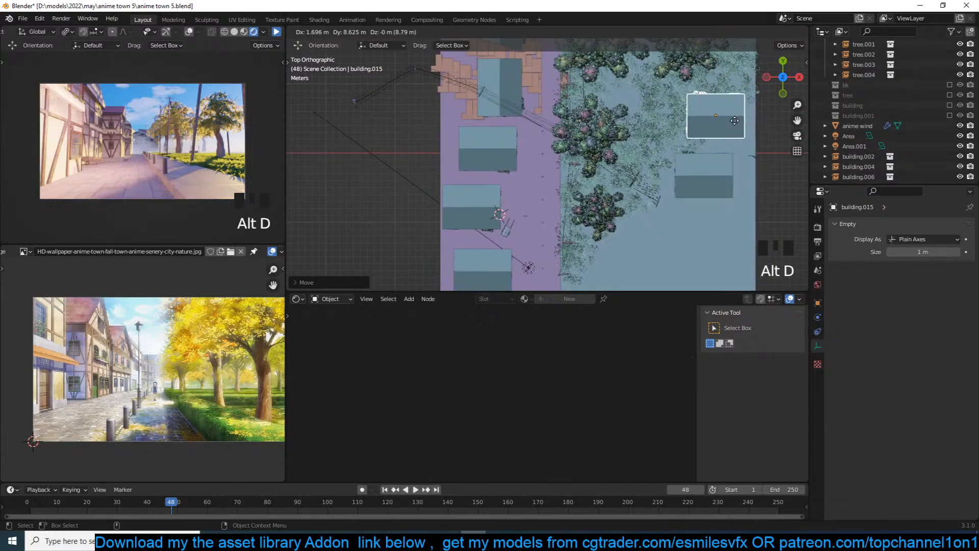
click(734, 120)
shift+middle_drag(735, 135, 726, 180)
key(alt+d)
click(764, 105)
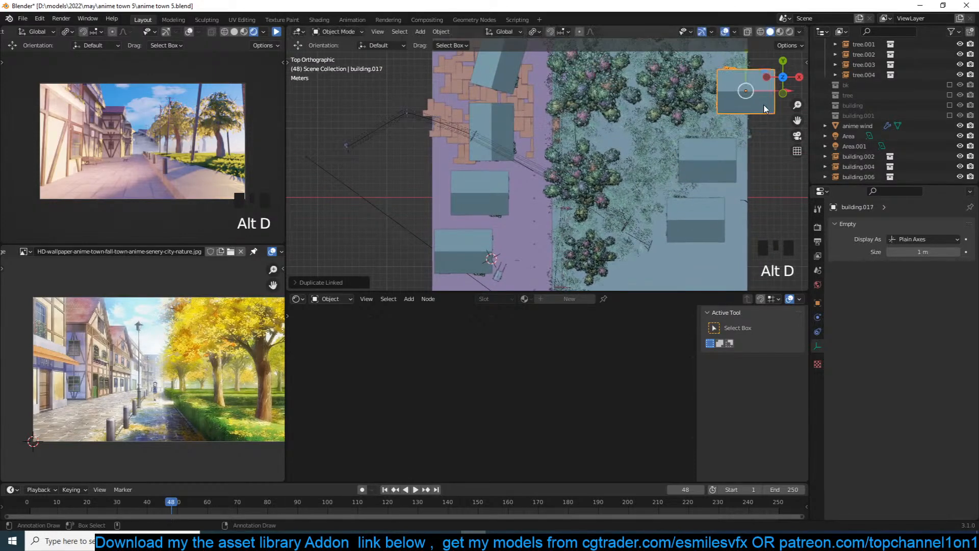
Return to the camera view with nothing selected, save the file and resume the rendered preview.
key(KP_0)
key(alt+a)
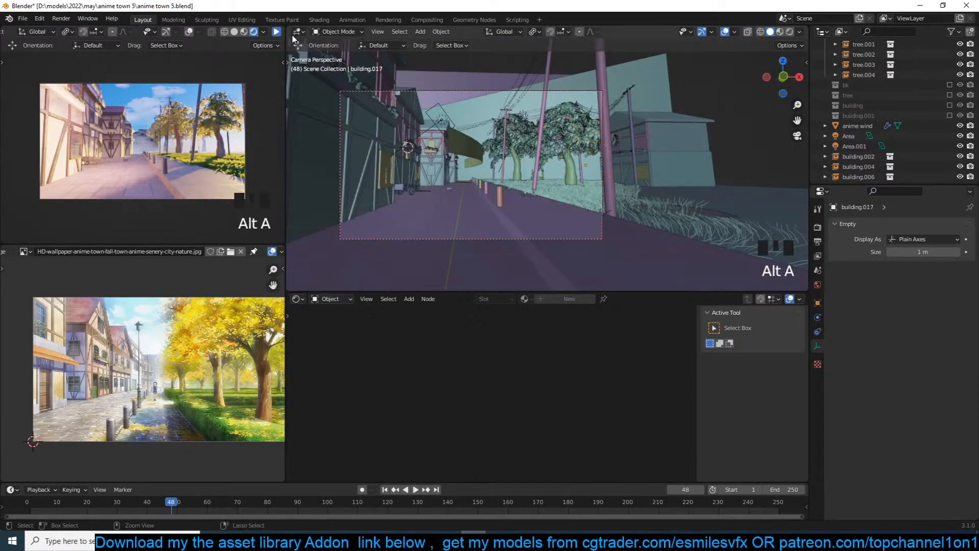
key(ctrl+s)
click(276, 32)
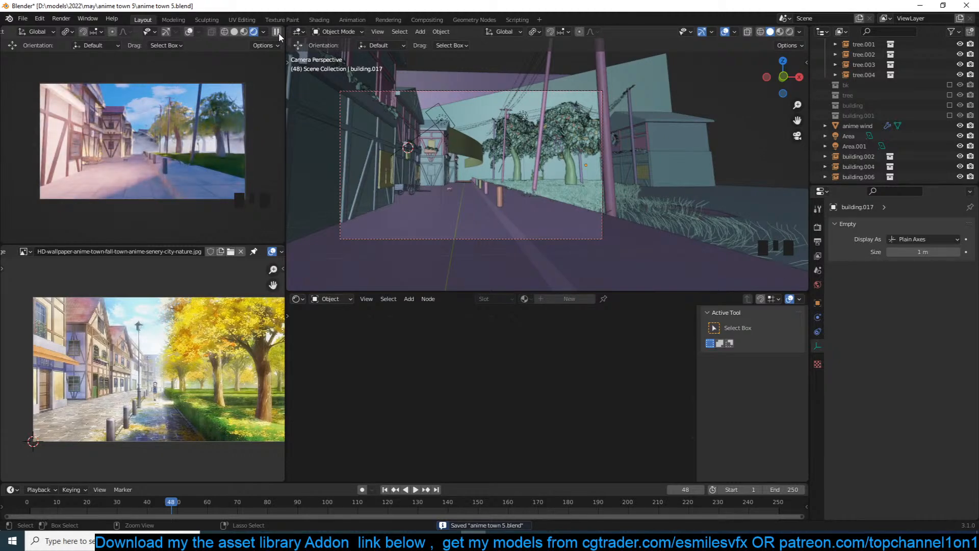
Pause the rendered preview and delete both parts of the duplicated building nearest the camera on the park side.
click(276, 32)
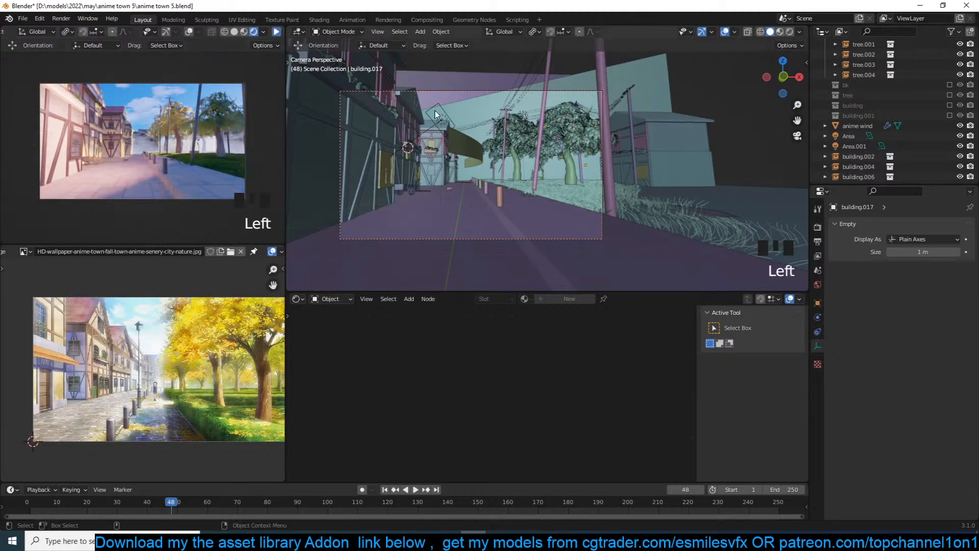
click(669, 160)
shift+click(669, 161)
key(x)
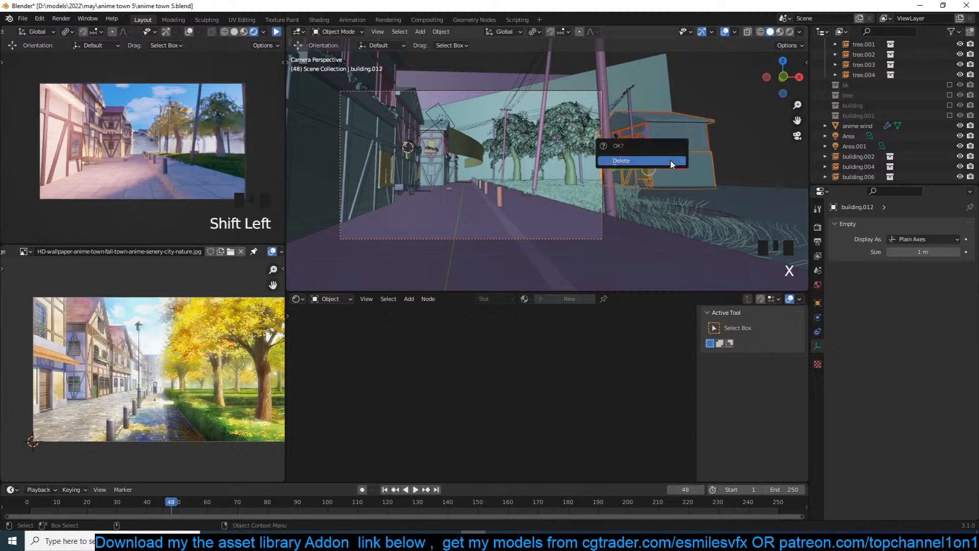
click(669, 159)
Delete both parts of the middle duplicated building beyond the park trees, briefly refreshing the rendered preview.
key(grave)
scroll(583, 171, down, 4)
key(grave)
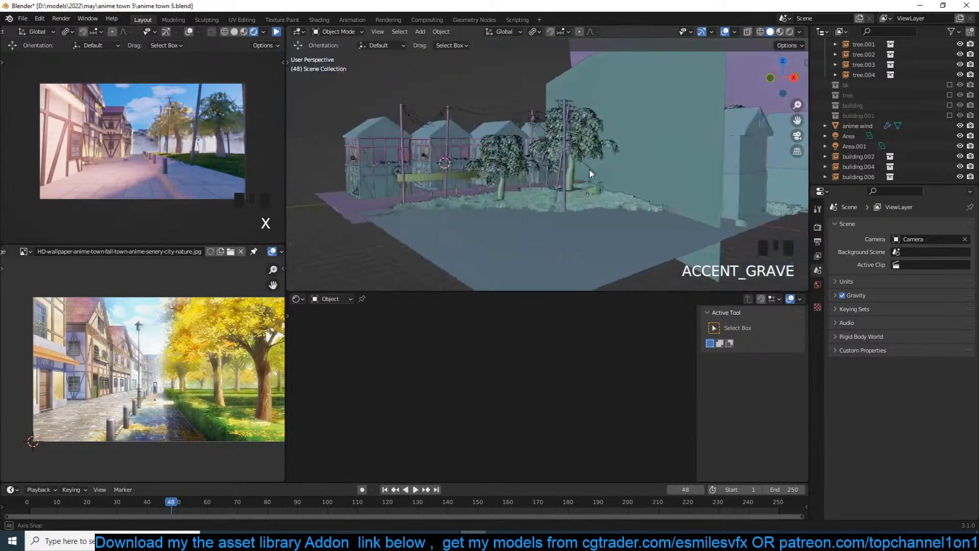
scroll(583, 171, down, 3)
key(grave)
click(577, 192)
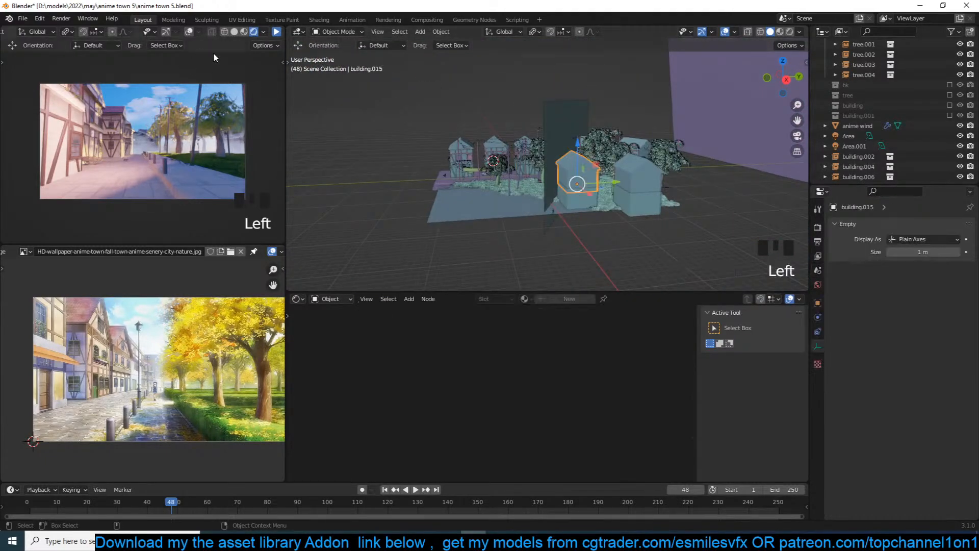
click(275, 32)
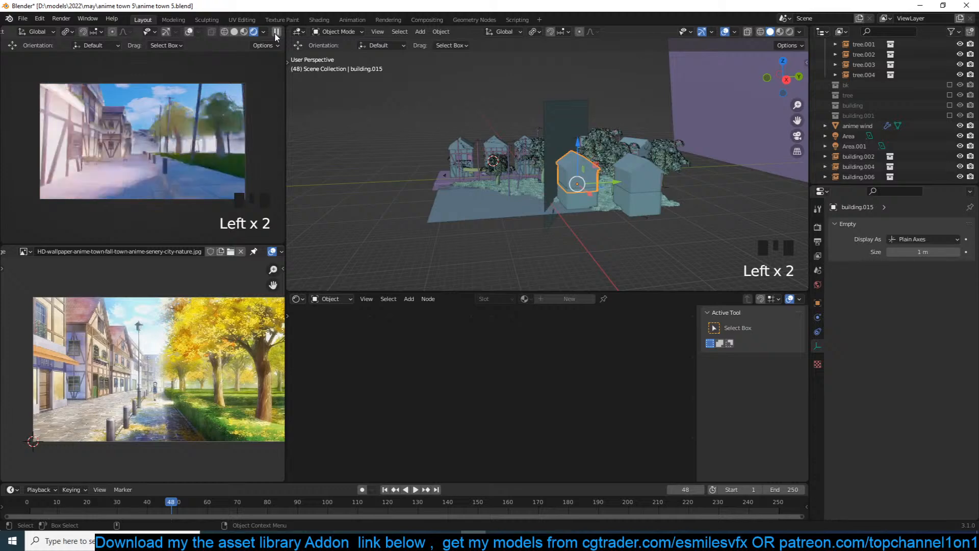
click(276, 32)
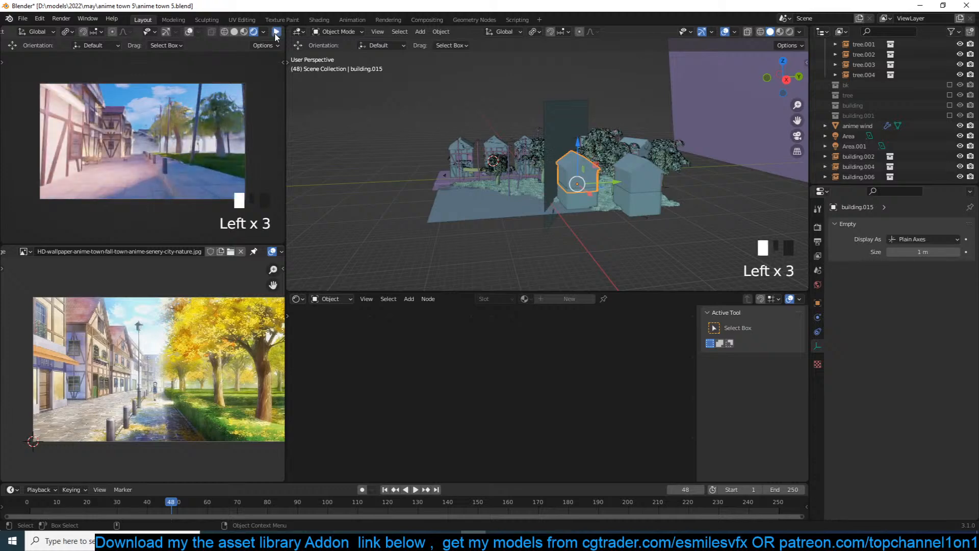
shift+click(576, 203)
key(x)
click(581, 200)
Delete both parts of the remaining duplicated building beyond the trees, save the file and refresh the rendered preview.
click(632, 202)
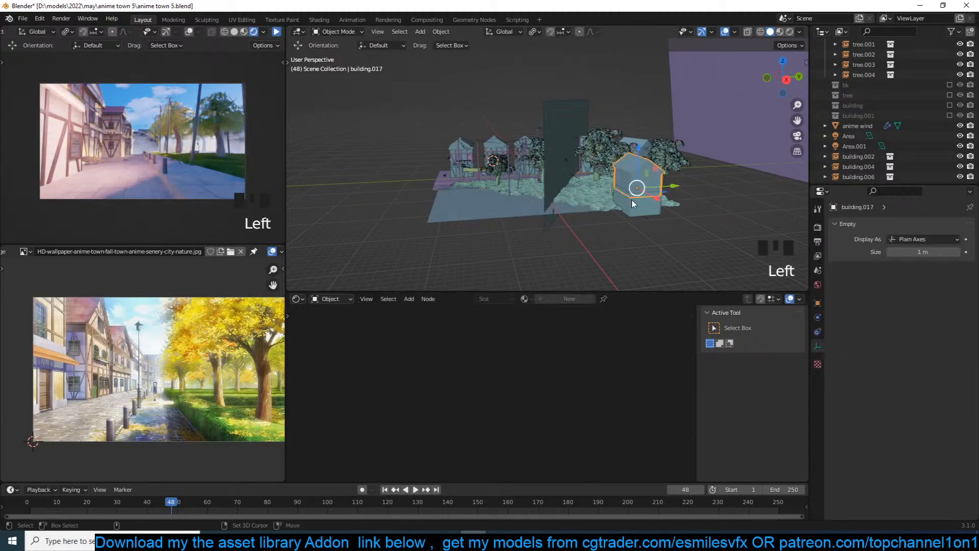
shift+click(632, 202)
key(x)
click(632, 200)
key(ctrl+s)
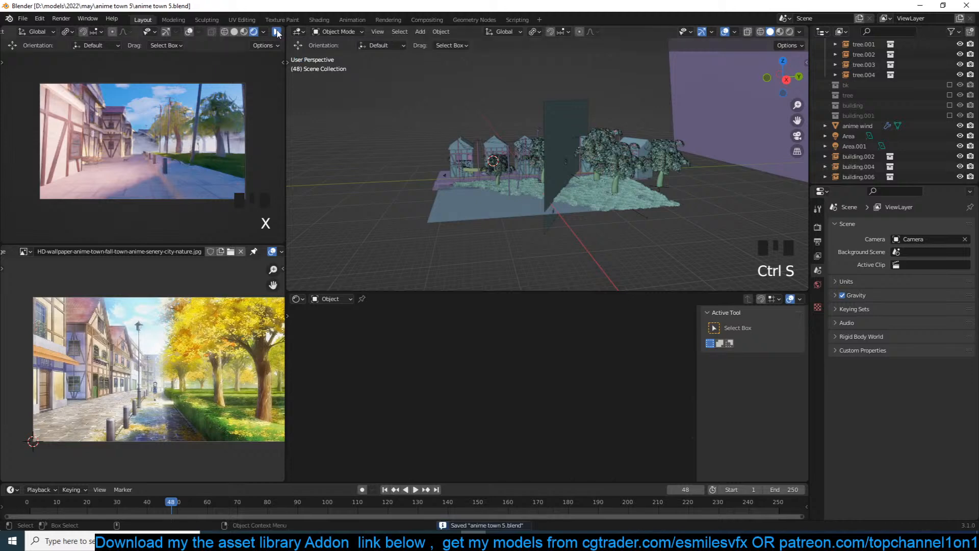
click(276, 32)
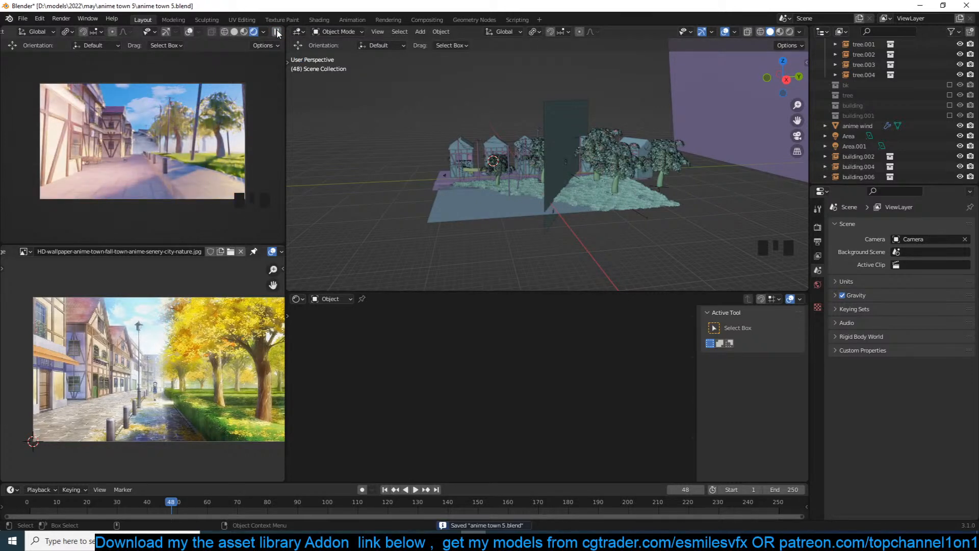
click(276, 32)
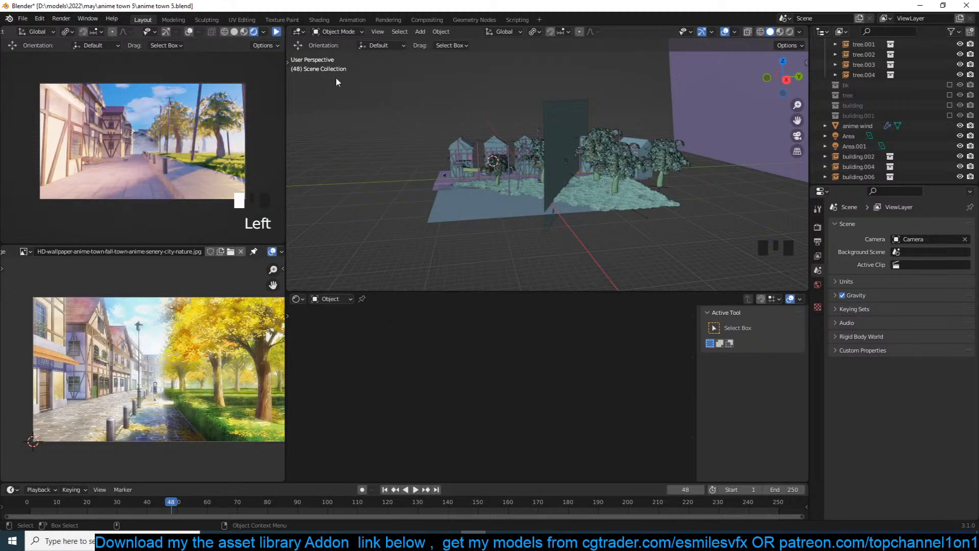
In top view, place a linked duplicate of the tree.003 tree at the near end of the park beside the street.
click(621, 173)
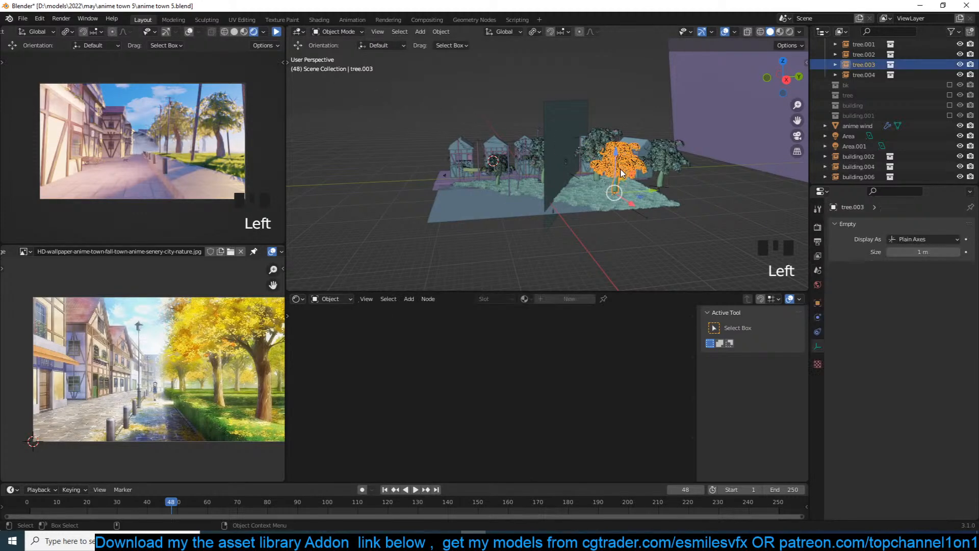
key(KP_7)
middle_drag(668, 186, 634, 137)
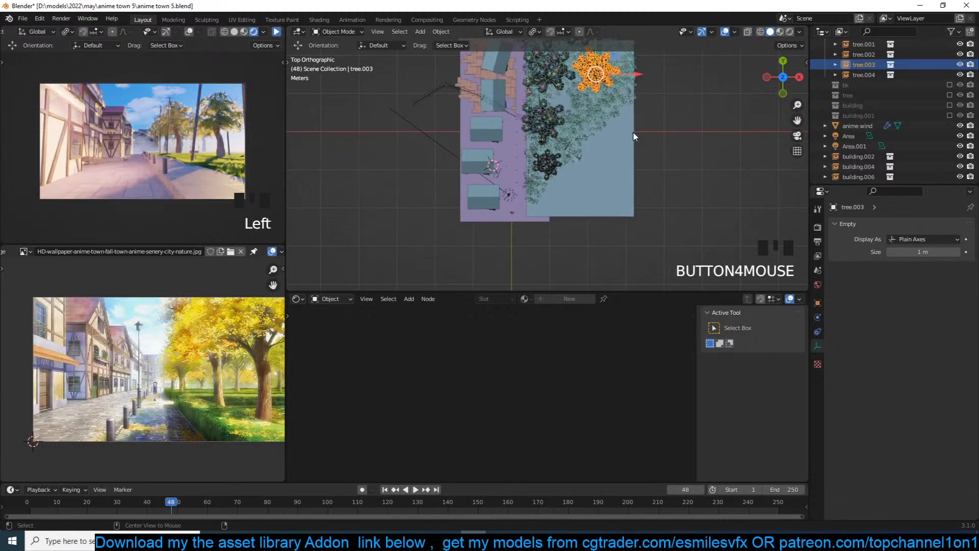
key(alt+d)
click(576, 255)
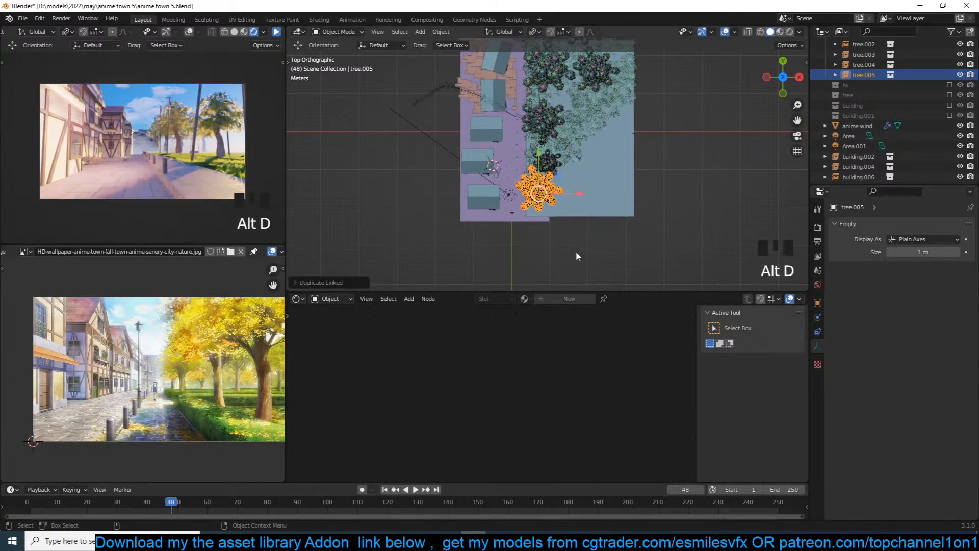
In camera view, shift the new tree toward the street at the frame's edge and refresh the rendered preview.
key(KP_0)
key(g)
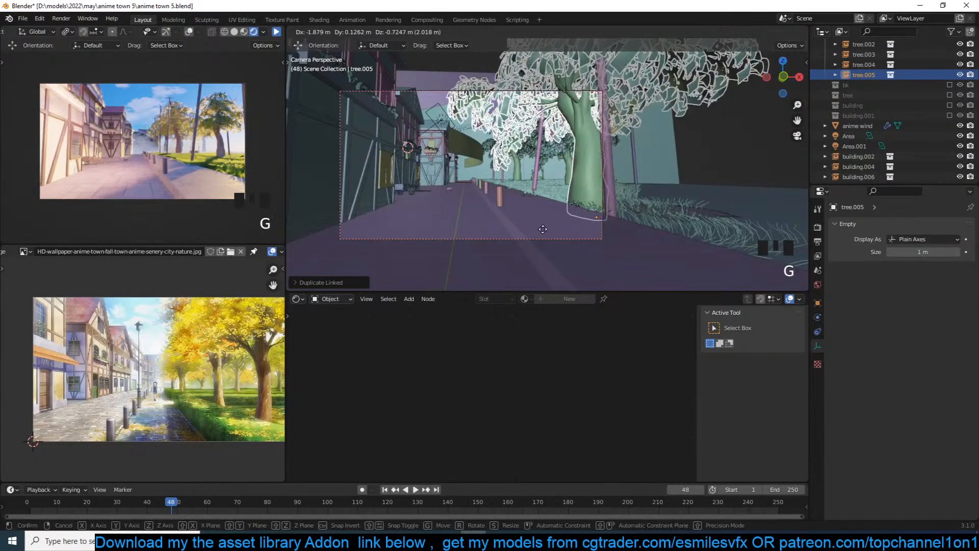
click(558, 229)
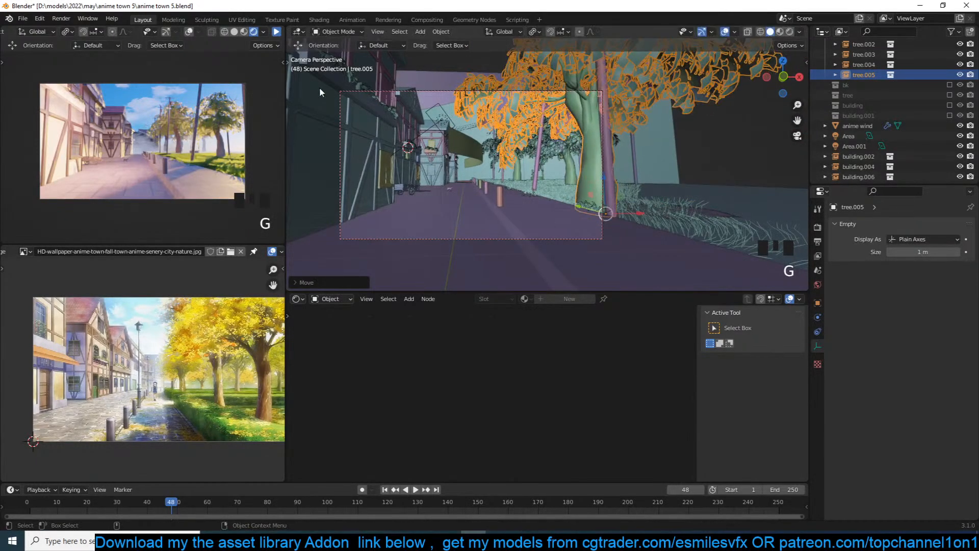
click(277, 33)
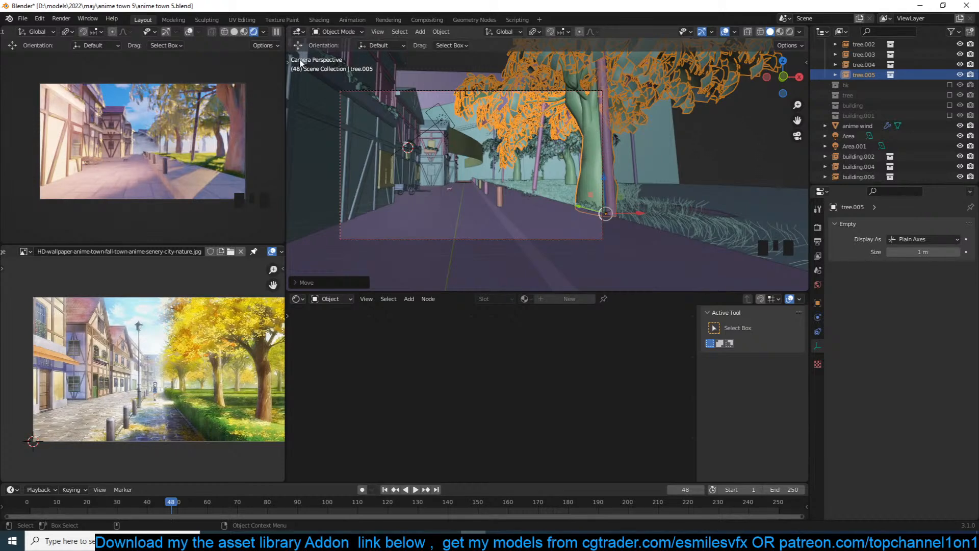
click(277, 31)
Narrow the new tree horizontally without changing its height, and shift it about 0.38 m toward the street.
key(s)
key(shift+z)
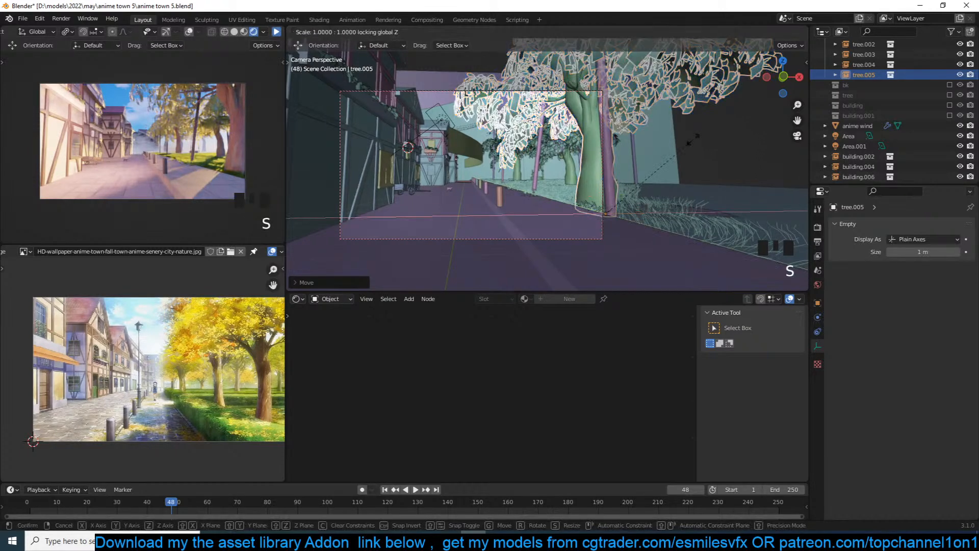
click(658, 160)
key(g)
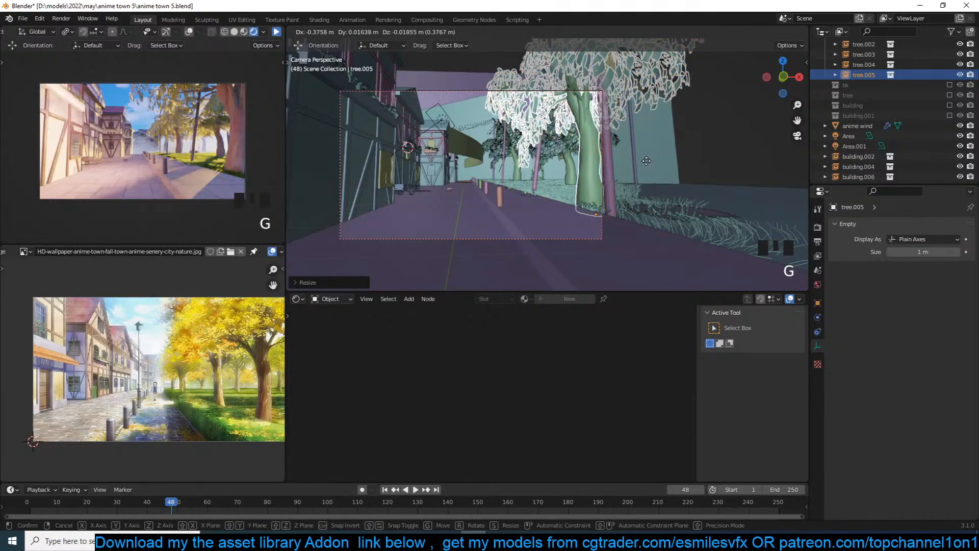
click(646, 163)
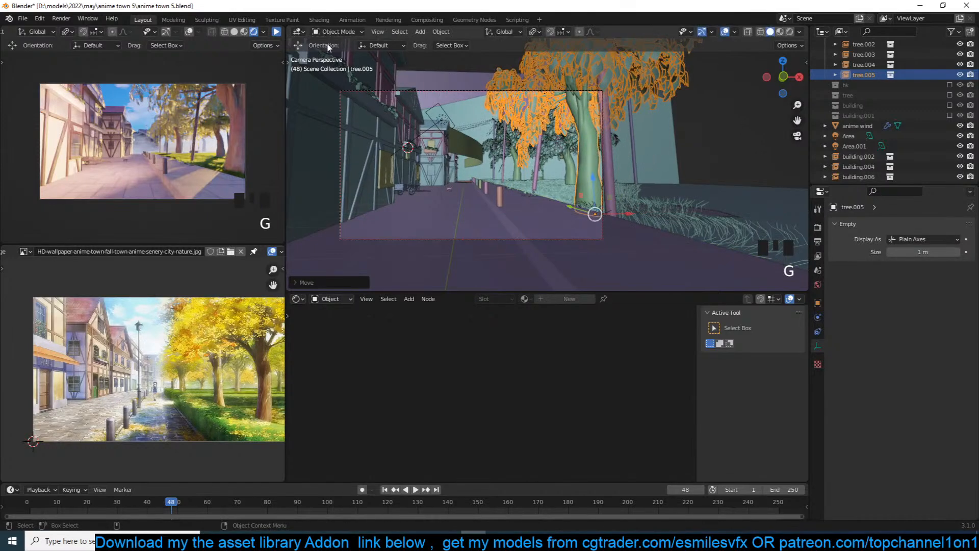
Resume the rendered preview, clear the selection and save the file.
click(277, 32)
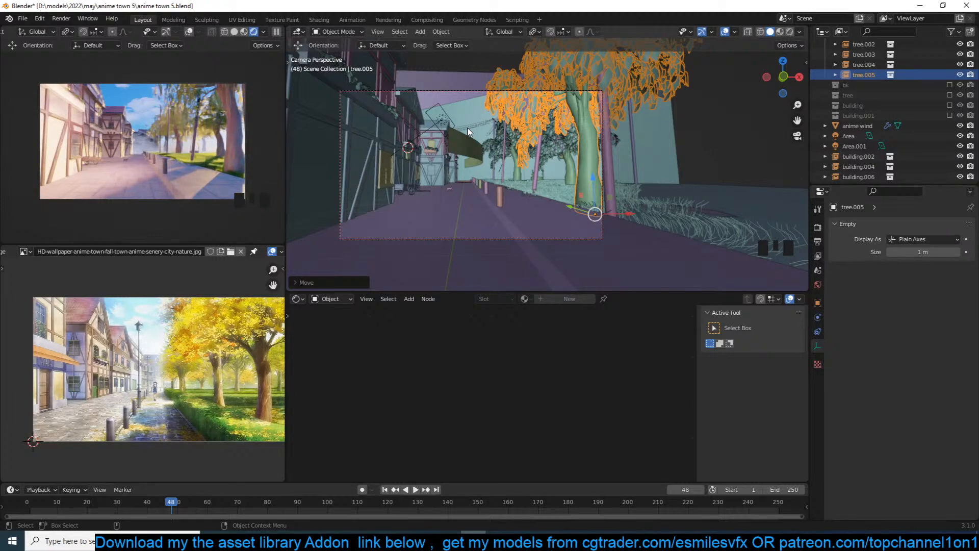
key(ctrl+s)
key(alt+a)
key(ctrl+s)
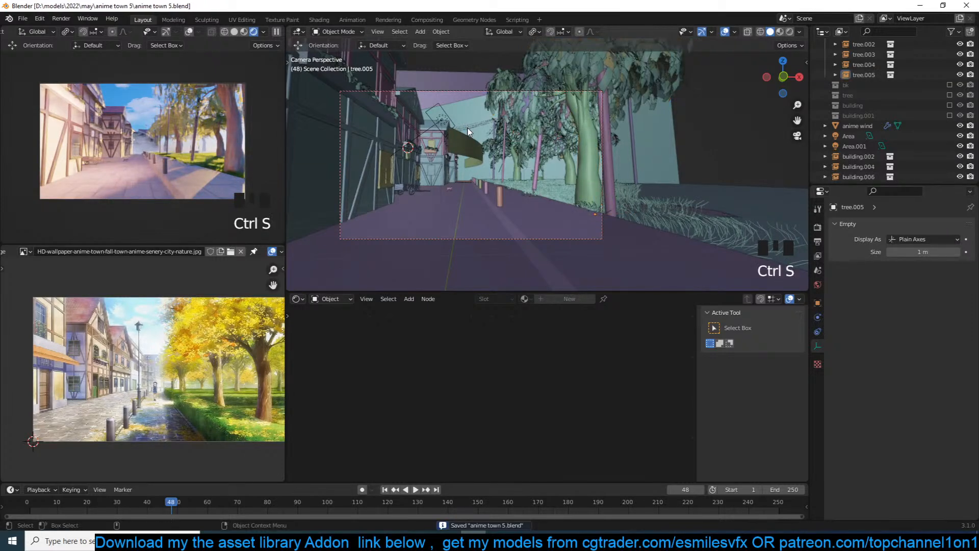
key(ctrl+s)
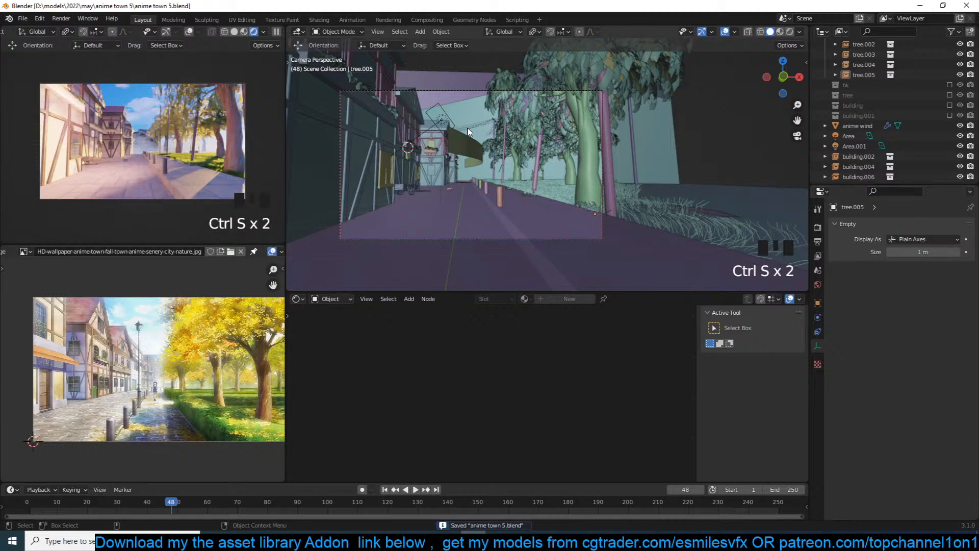
Select the camera and rotate it freely to look slightly upward and more toward the park trees.
click(447, 103)
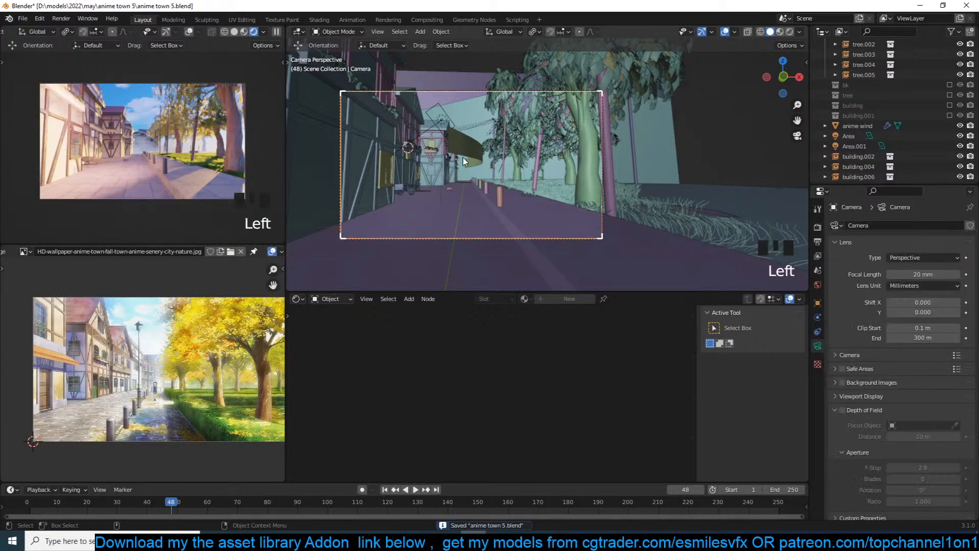
key(r)
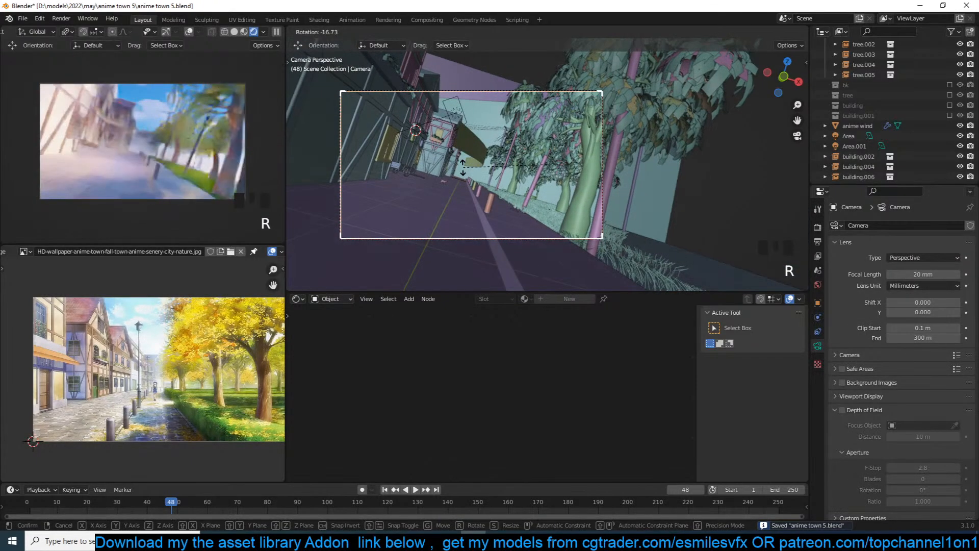
key(r)
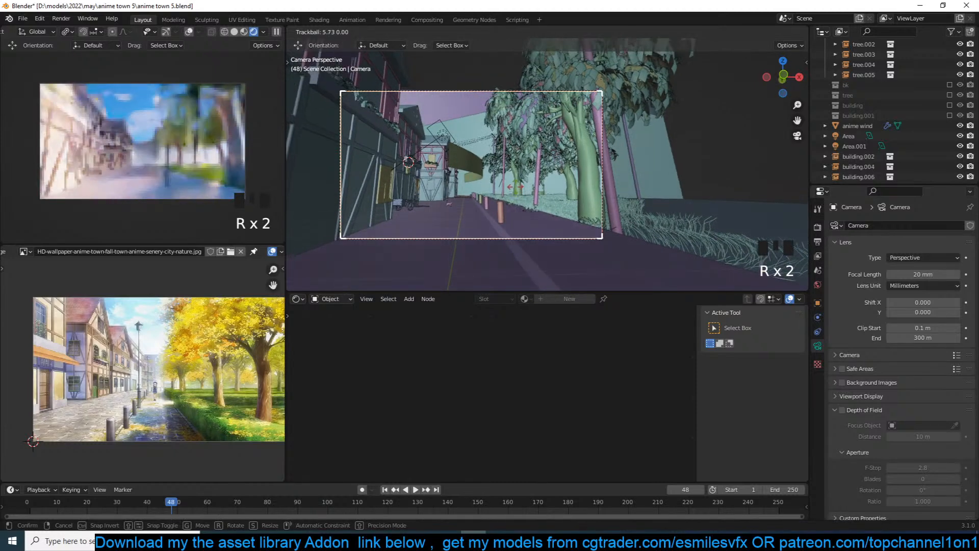
click(516, 192)
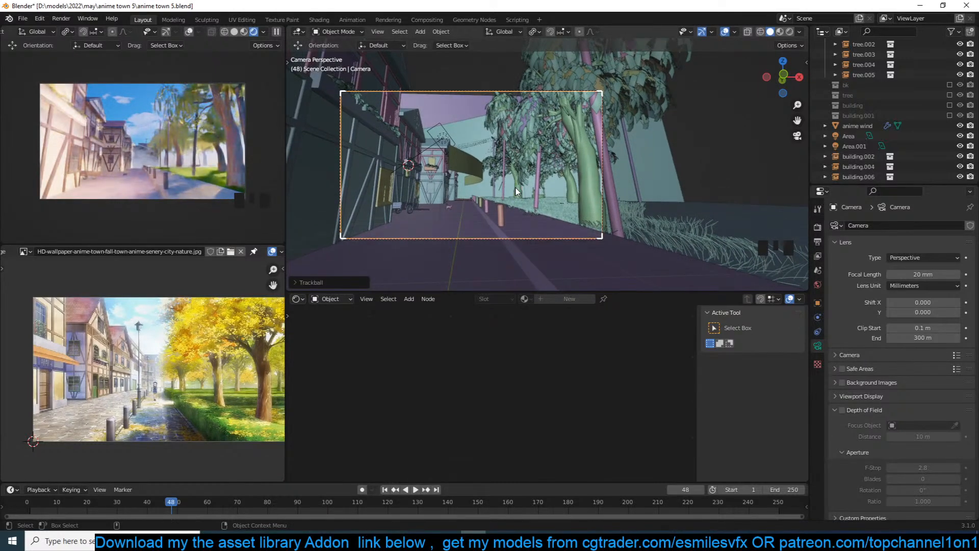
key(r)
key(r)
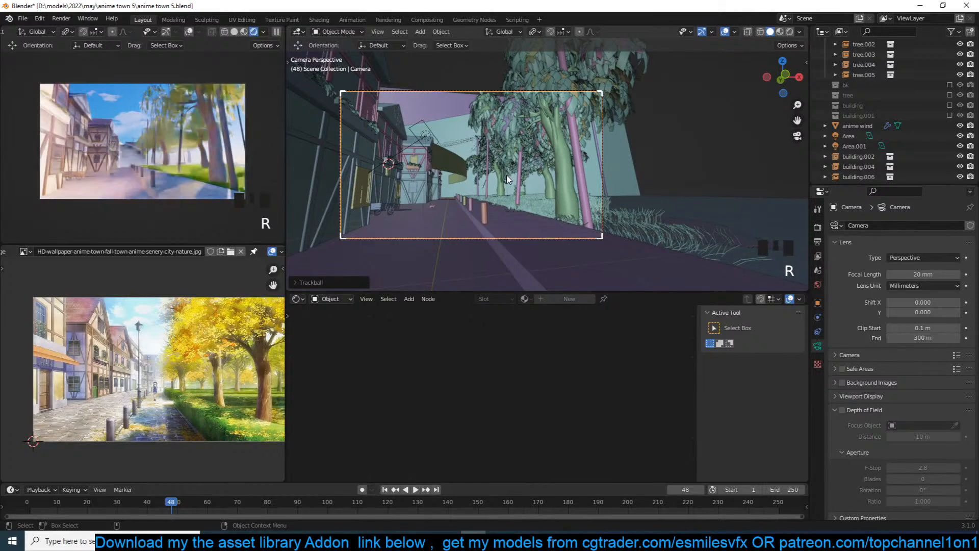
Shift the camera about 0.49 m toward the buildings, rotate it slightly, clear the selection and save the file.
key(g)
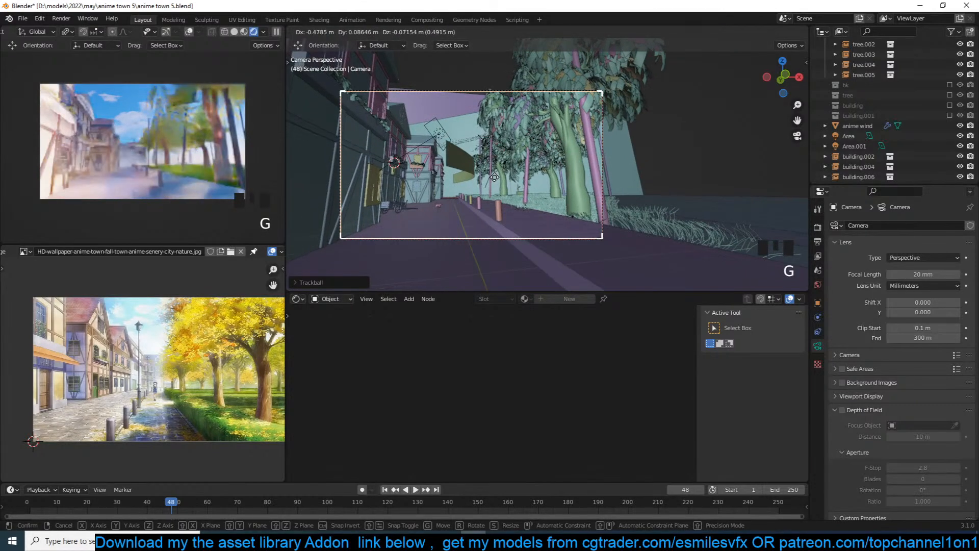
click(494, 177)
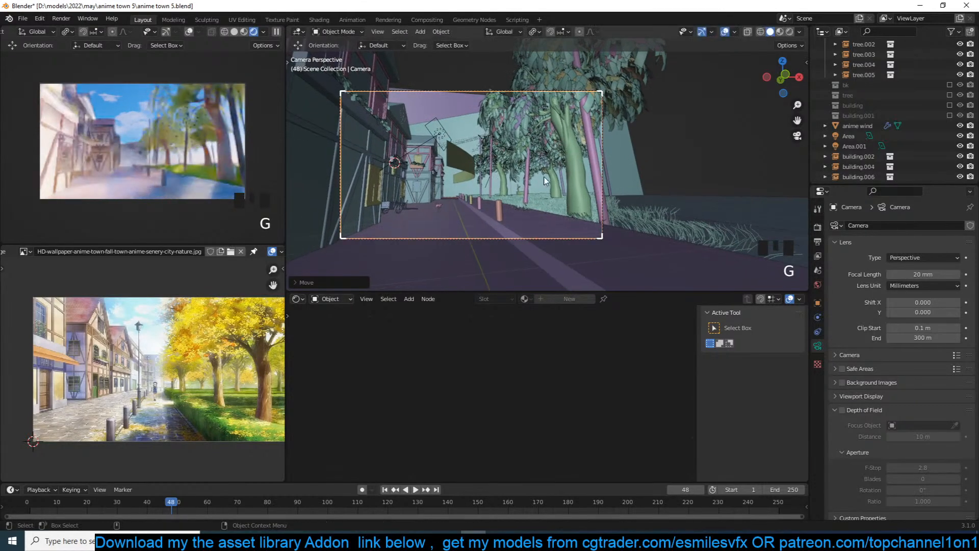
key(r)
click(629, 162)
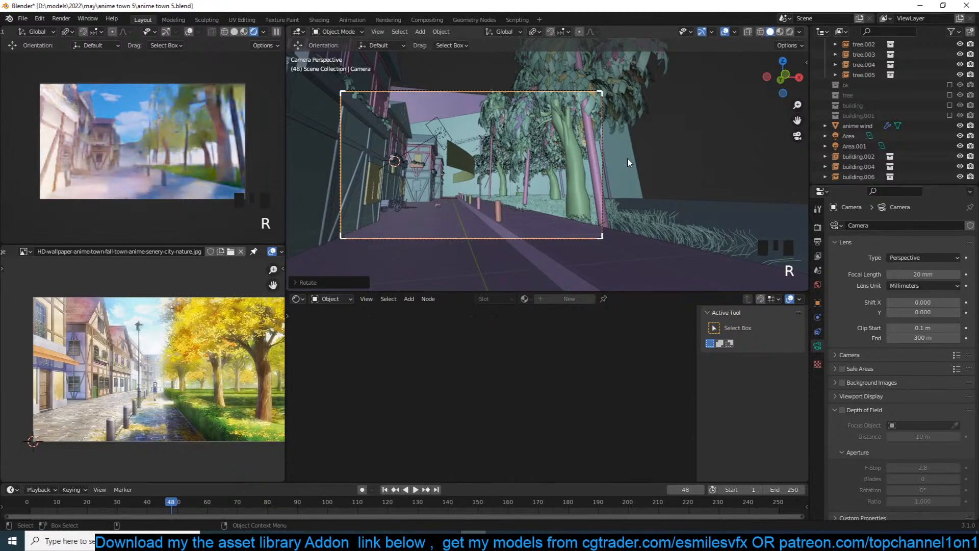
key(alt+a)
key(ctrl+s)
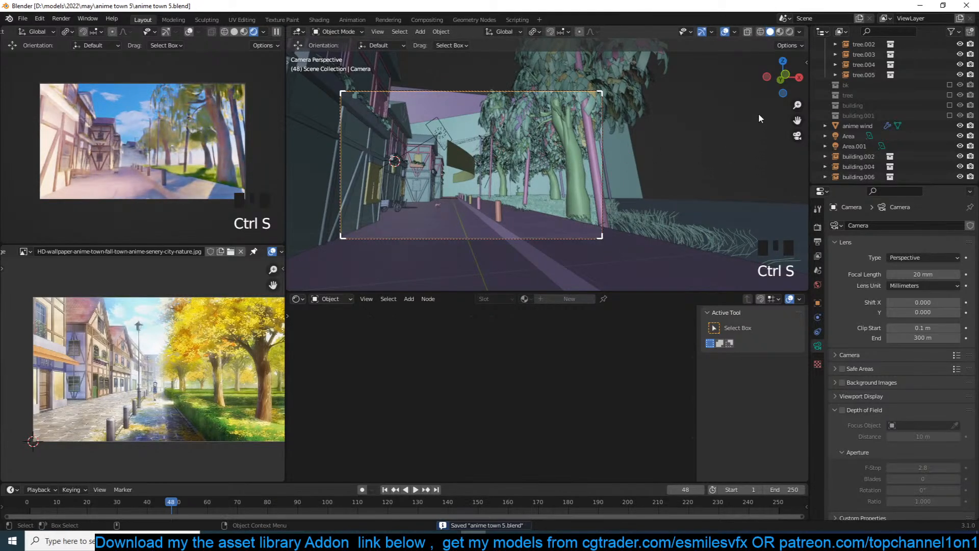
Lower the image gamma to 1.190 in the Look Dev settings and save the file.
key(n)
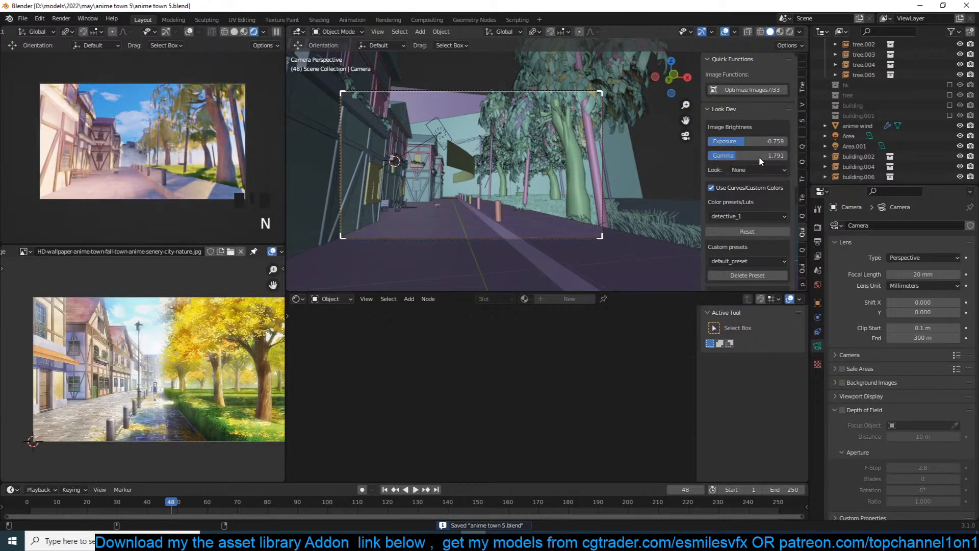
drag(743, 142, 728, 159)
key(ctrl+s)
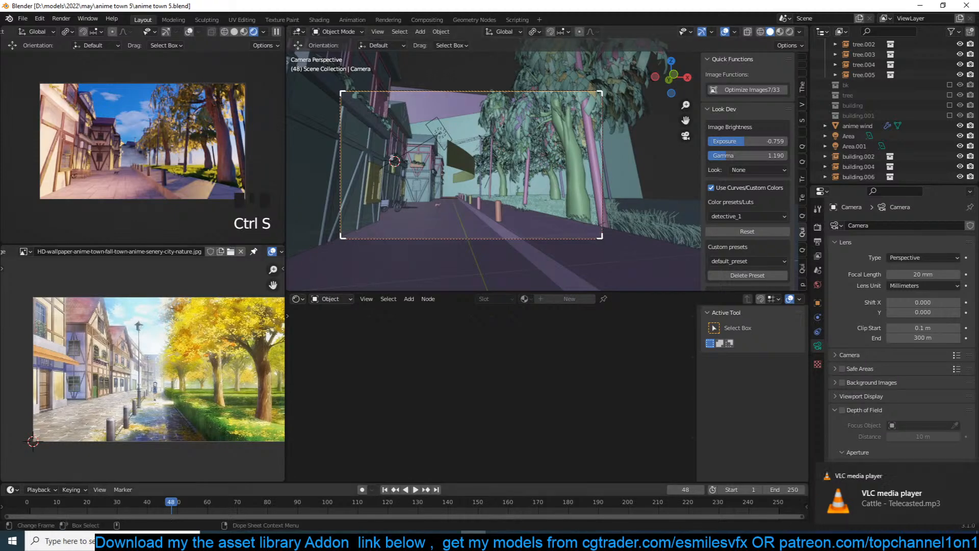
Switch to File Explorer and open the 2022 models folder.
key(alt+Tab)
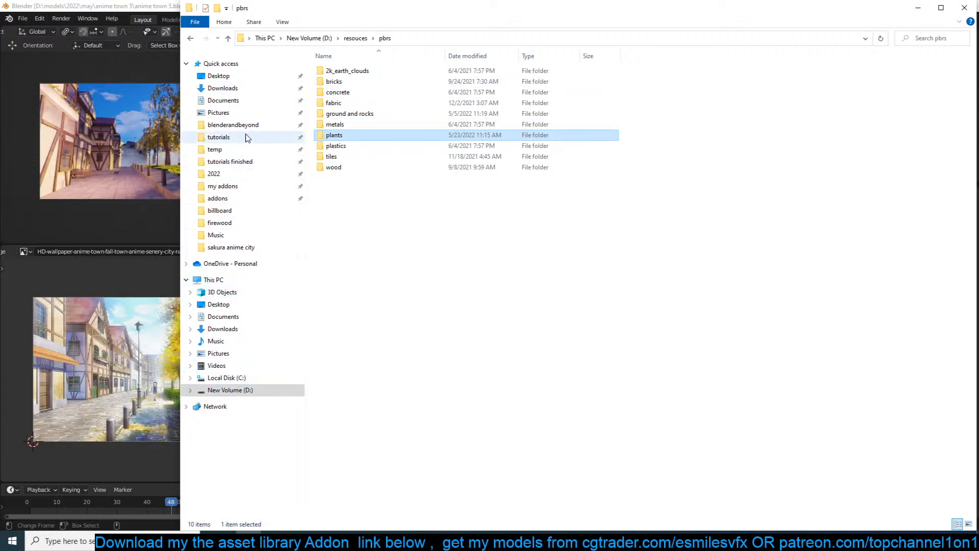
click(237, 174)
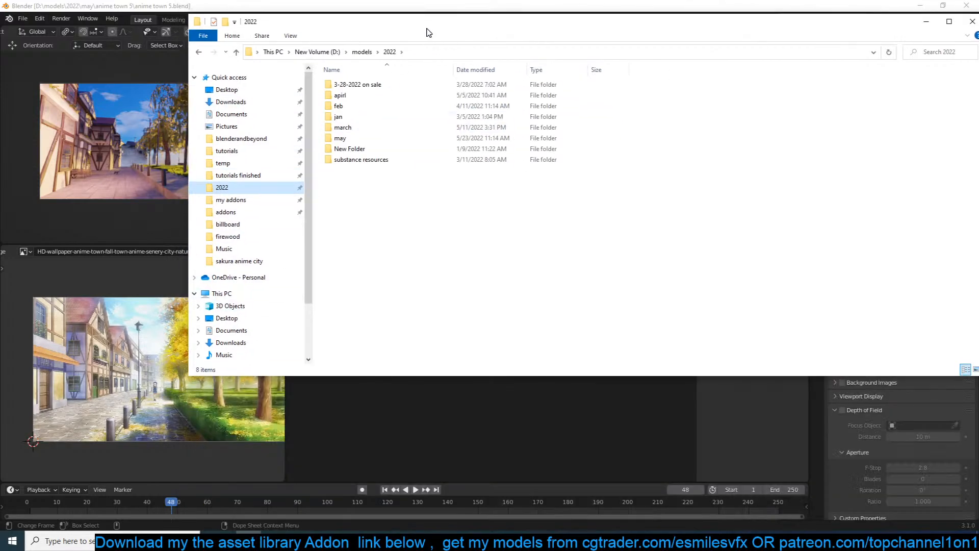
drag(416, 18, 426, 29)
scroll(248, 288, down, 2)
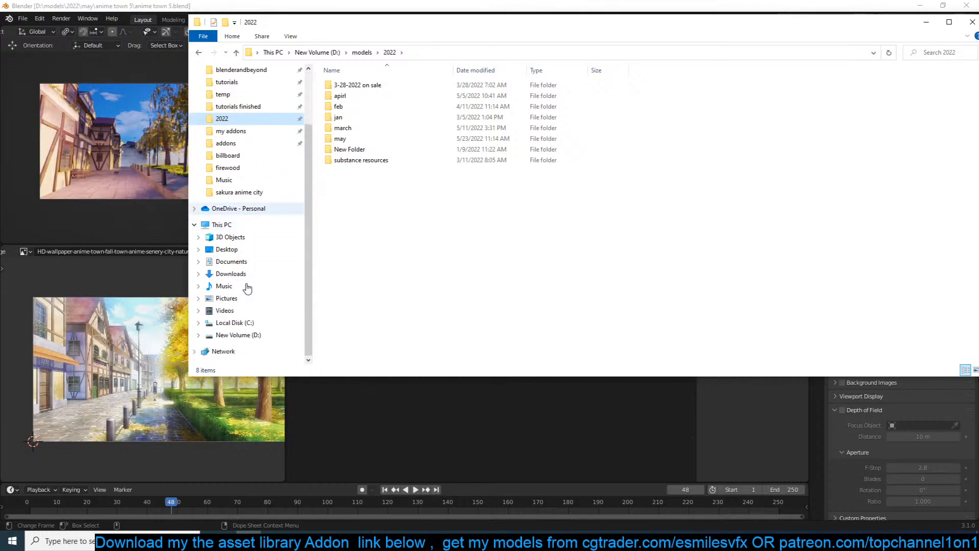
Look through drive D, the models folder and the apirl project folder inside 2022.
click(246, 335)
scroll(340, 289, down, 7)
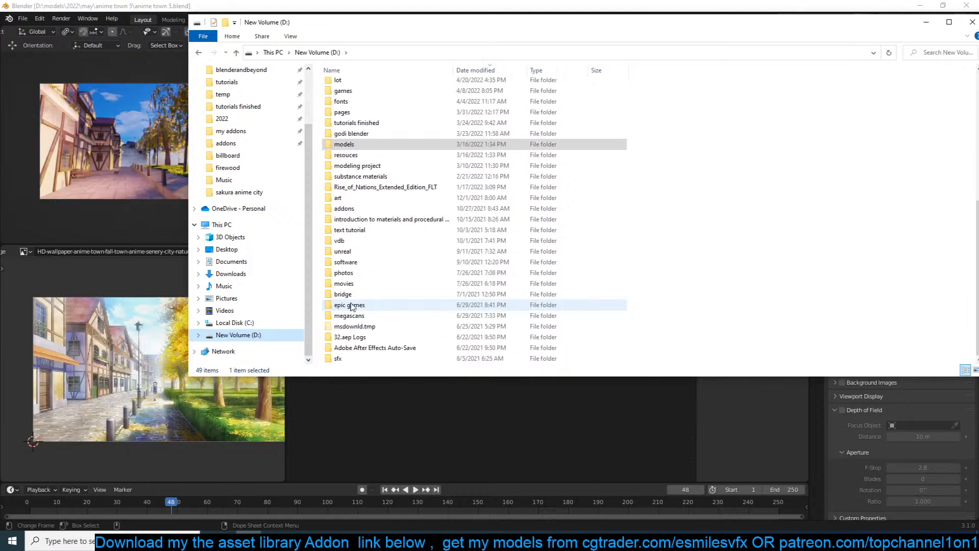
scroll(352, 300, up, 8)
click(357, 277)
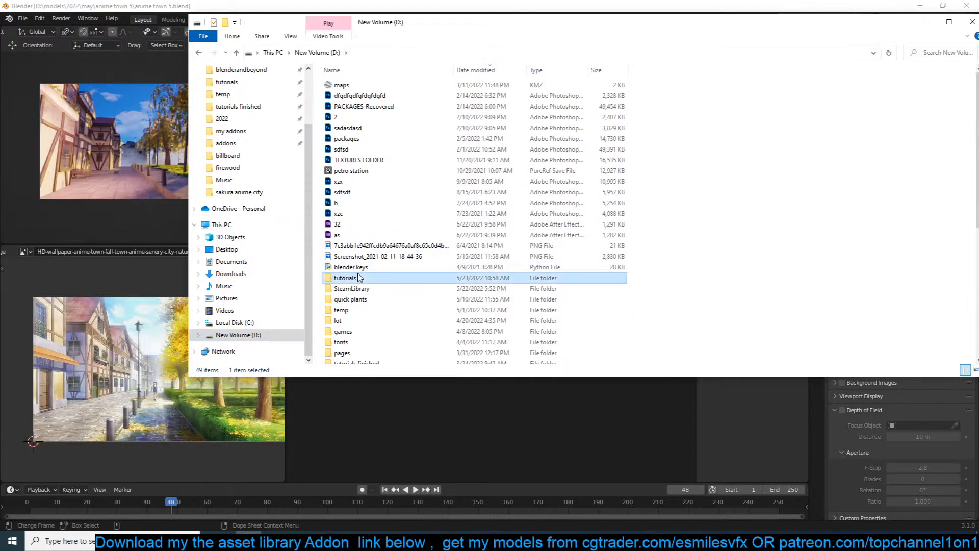
scroll(357, 277, down, 7)
double_click(396, 148)
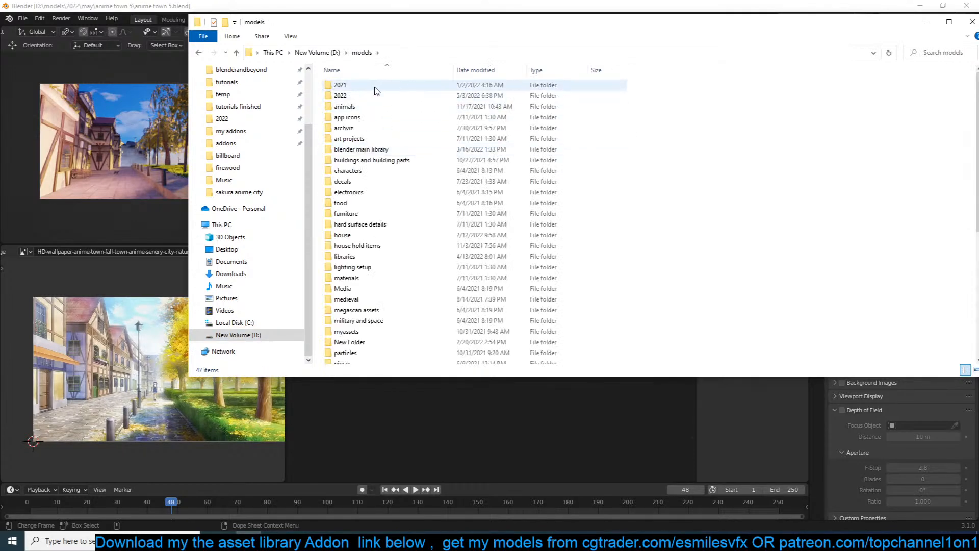
double_click(376, 95)
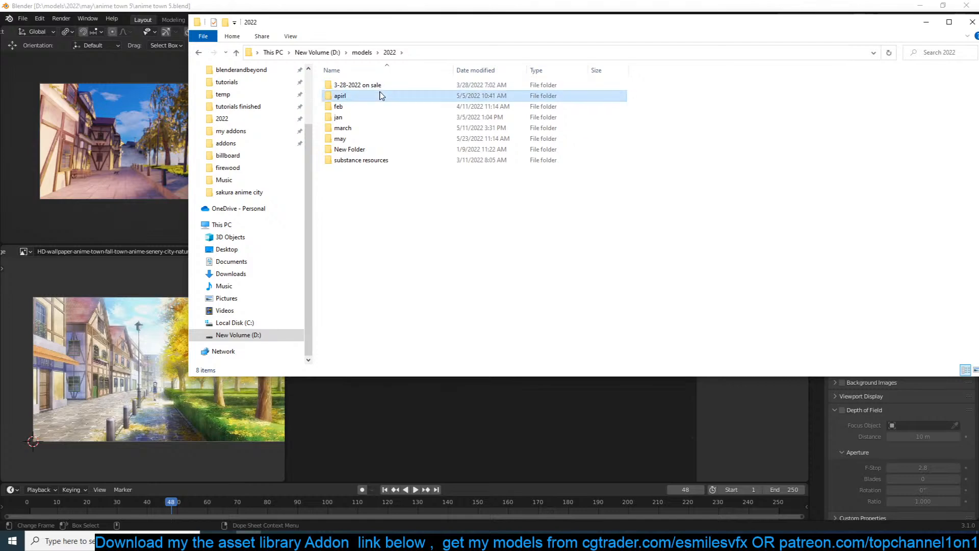
double_click(380, 95)
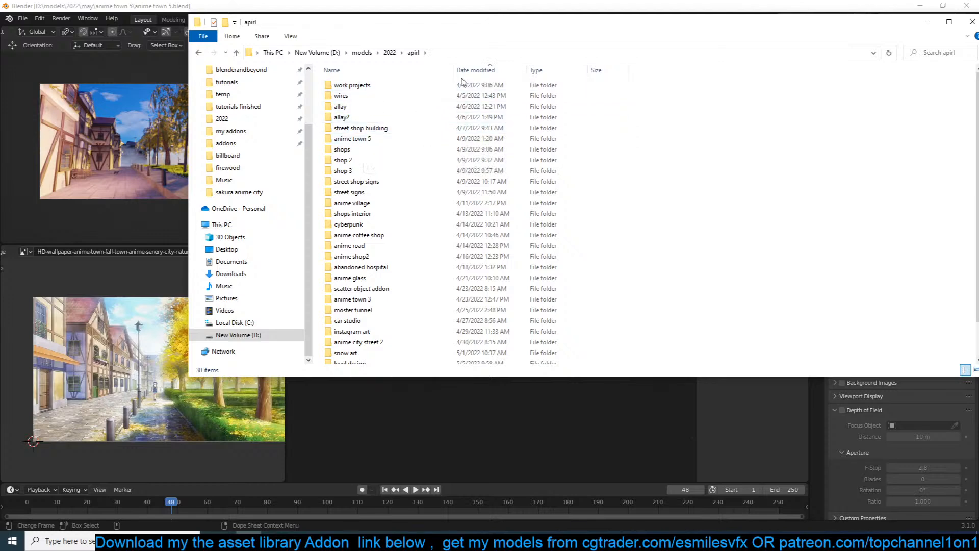
Go to the may folder inside 2022, checking its anime town 5 folder, and move the window clear of the render preview.
click(390, 52)
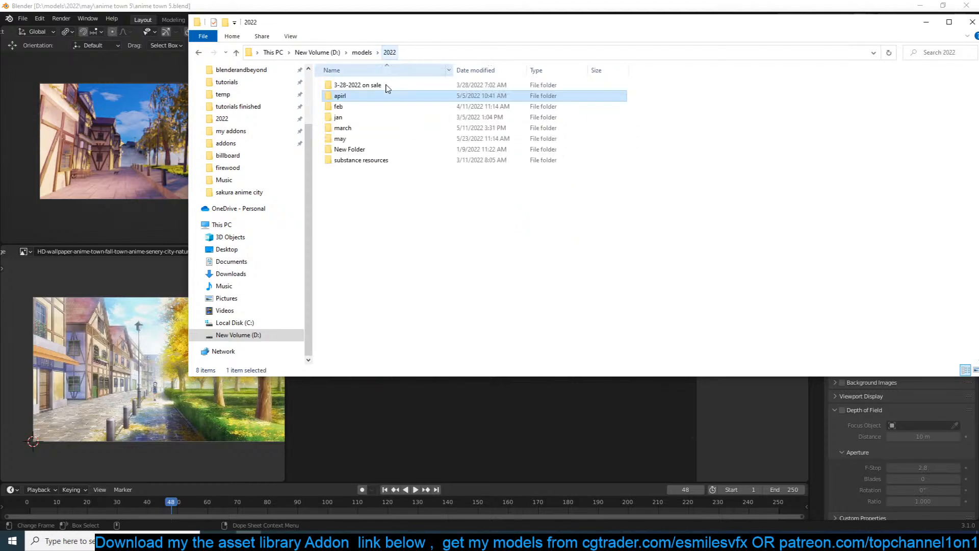
double_click(351, 139)
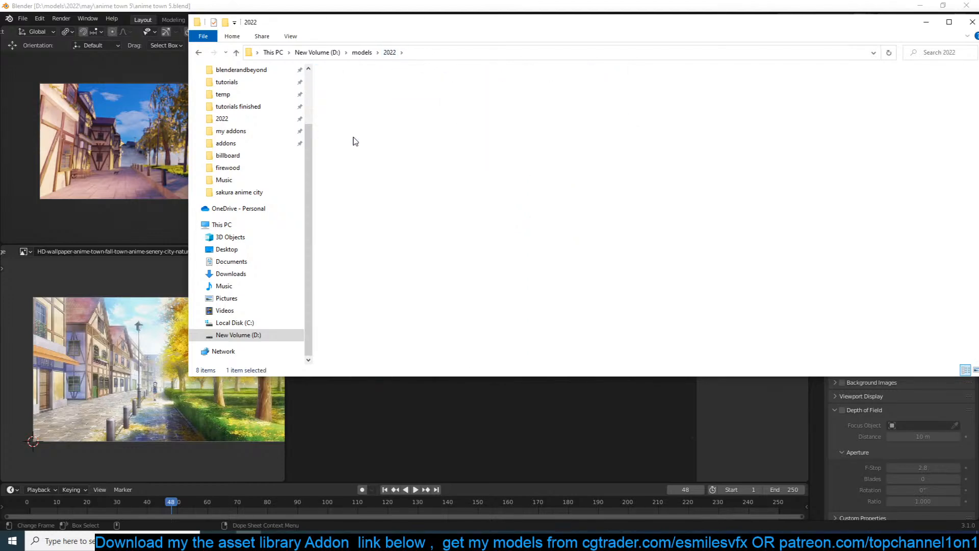
double_click(377, 90)
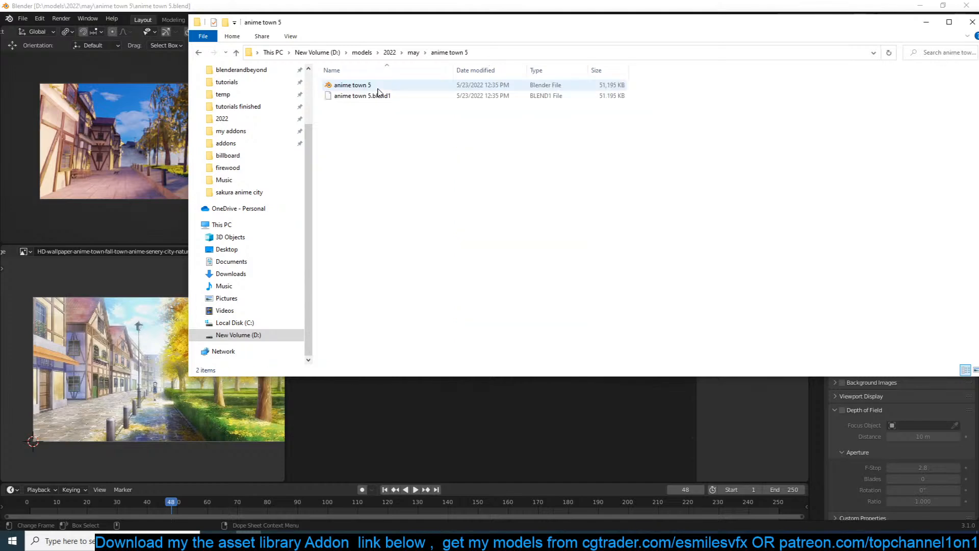
click(413, 52)
drag(458, 25, 585, 67)
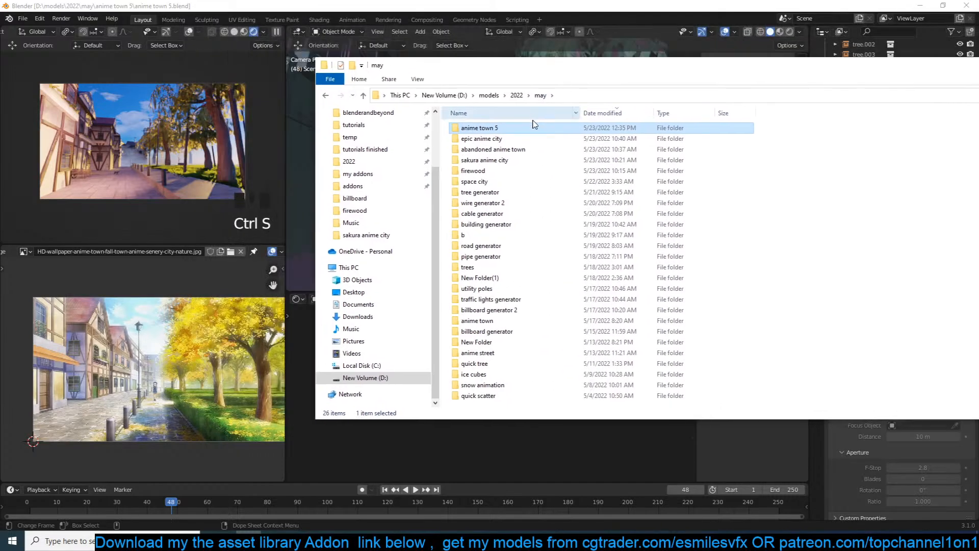
View the rendered images in the epic anime city folder one after another and close the viewer.
double_click(532, 138)
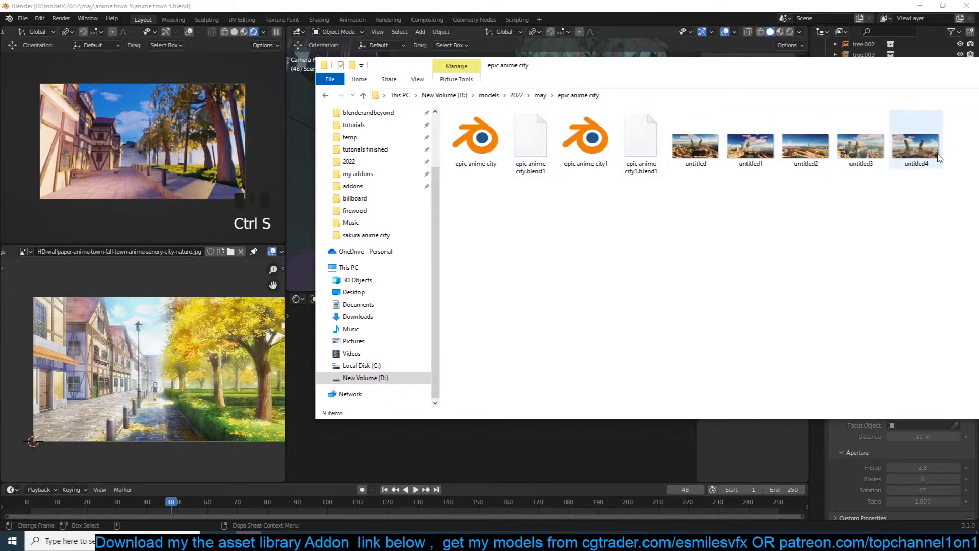
click(703, 154)
double_click(697, 147)
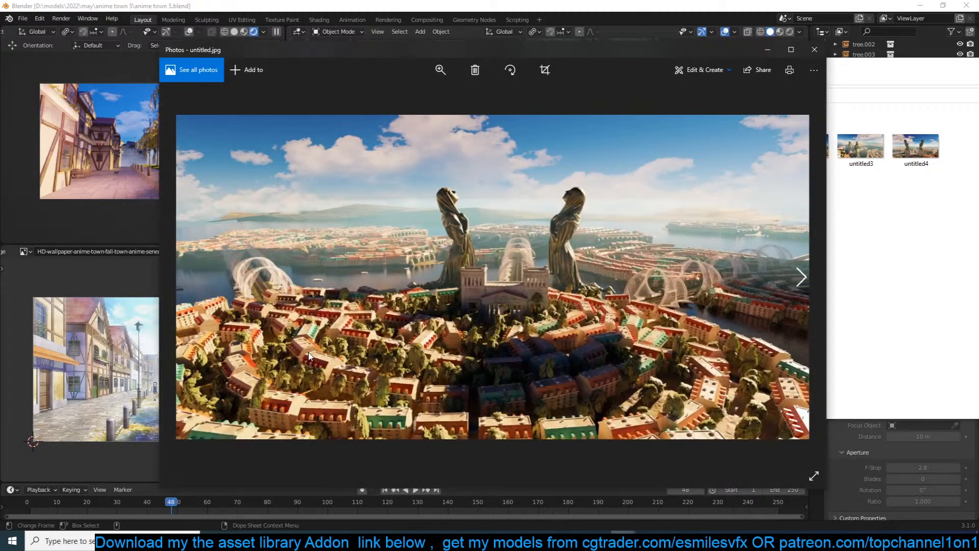
click(801, 277)
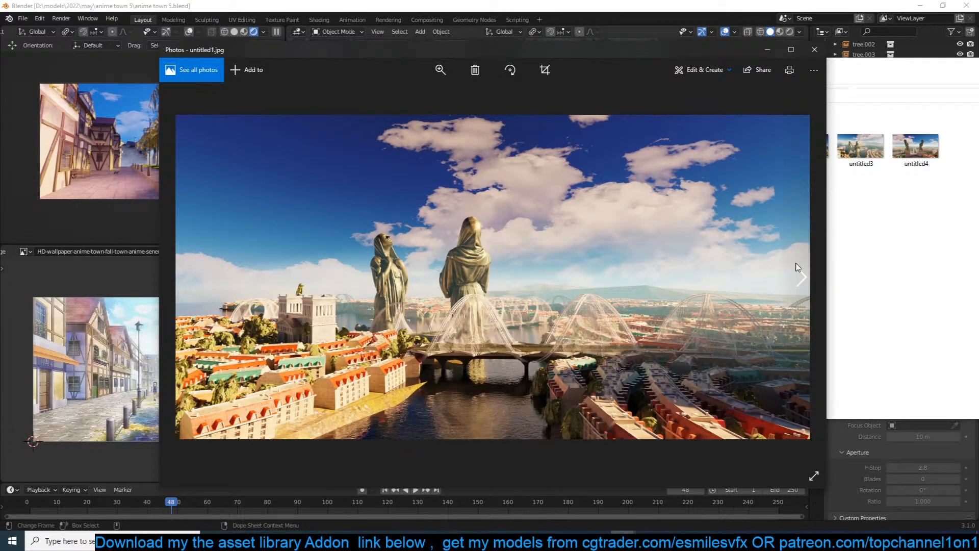
click(797, 267)
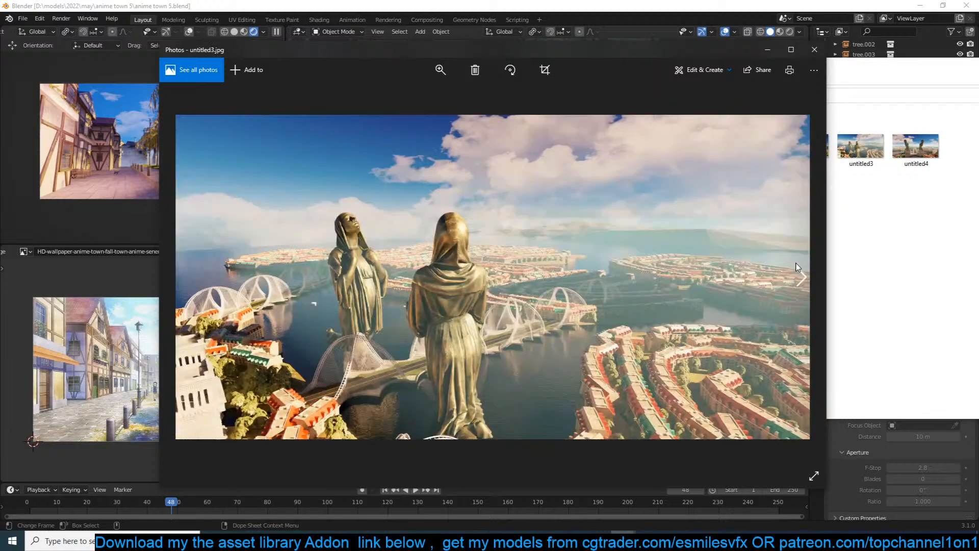
click(799, 270)
click(814, 50)
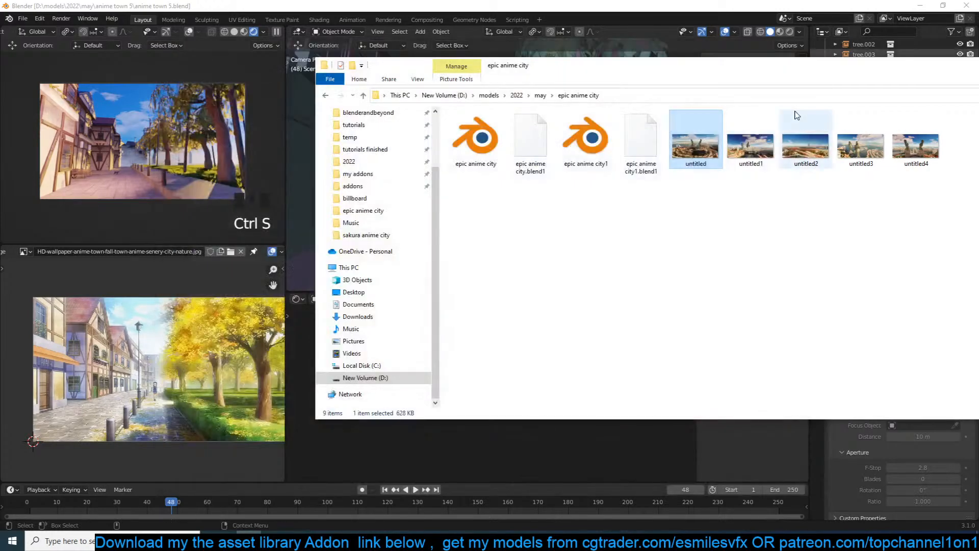
View the three rendered images in the abandoned anime town folder and close the viewer.
click(540, 95)
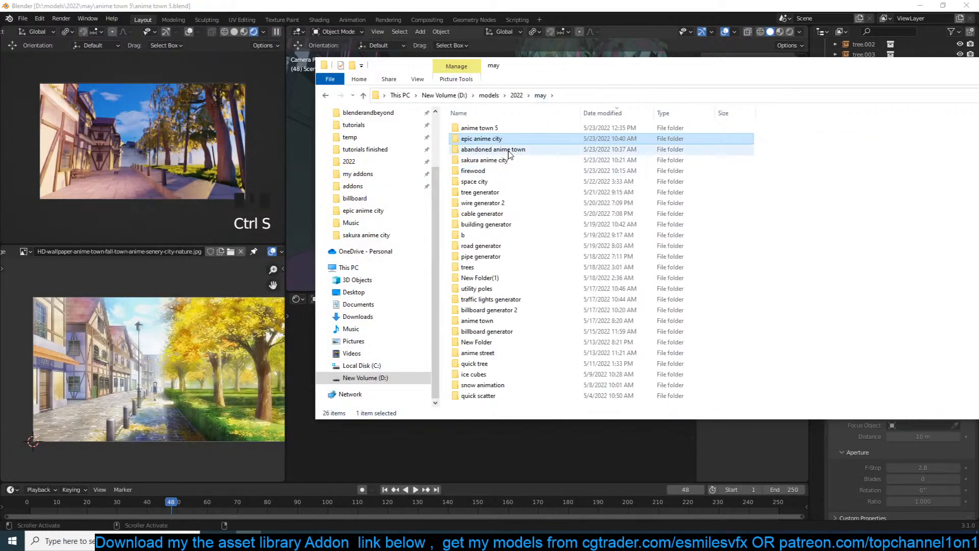
double_click(490, 149)
click(464, 155)
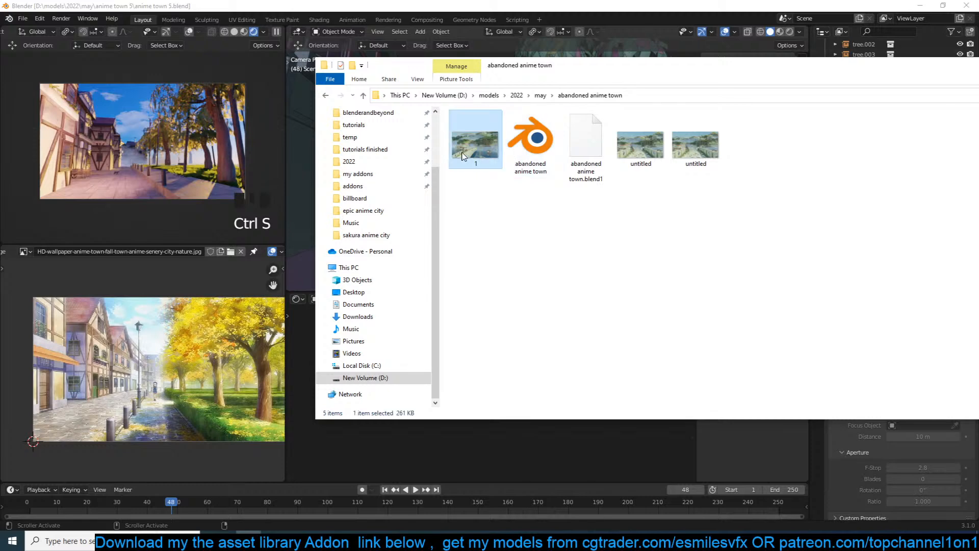
double_click(464, 155)
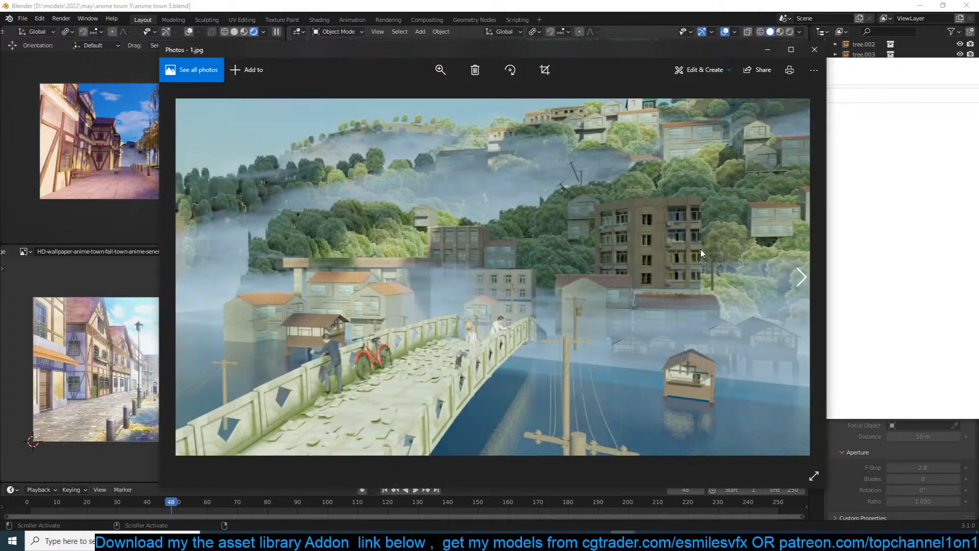
click(801, 276)
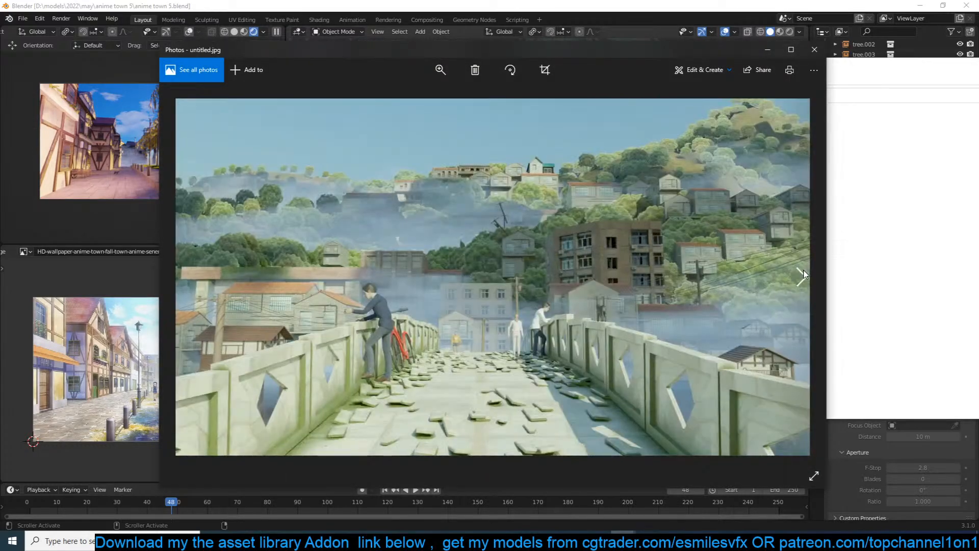
click(801, 276)
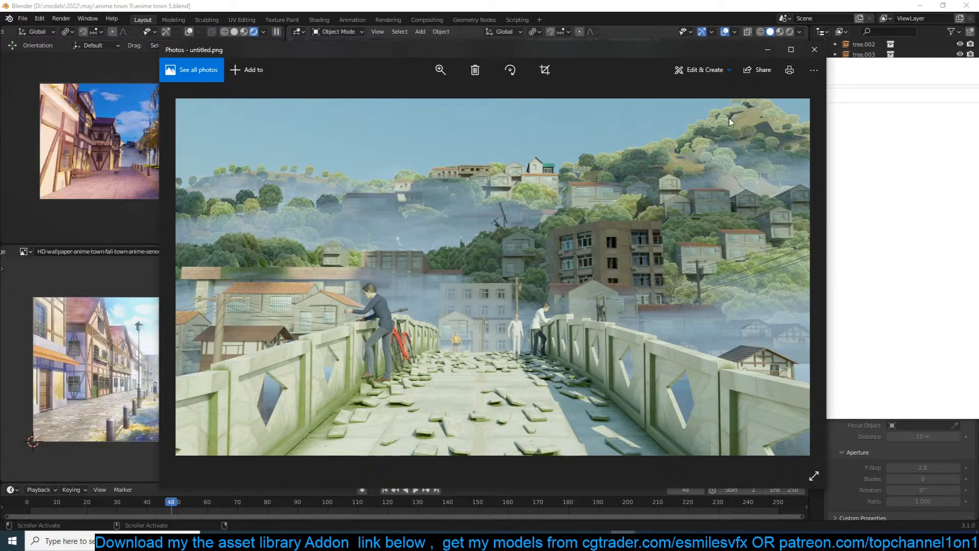
click(814, 49)
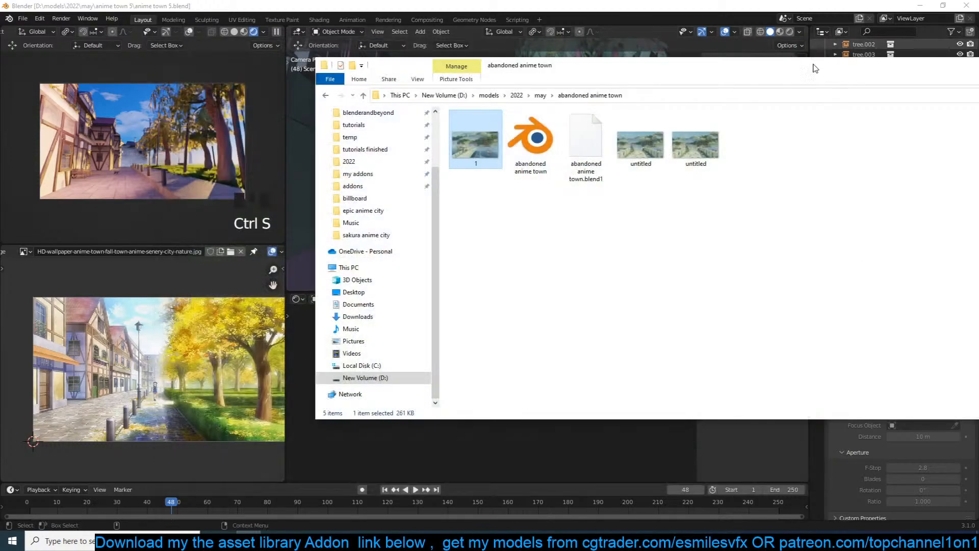
View the untitled render in the sakura anime city folder and close the viewer.
click(540, 95)
double_click(520, 166)
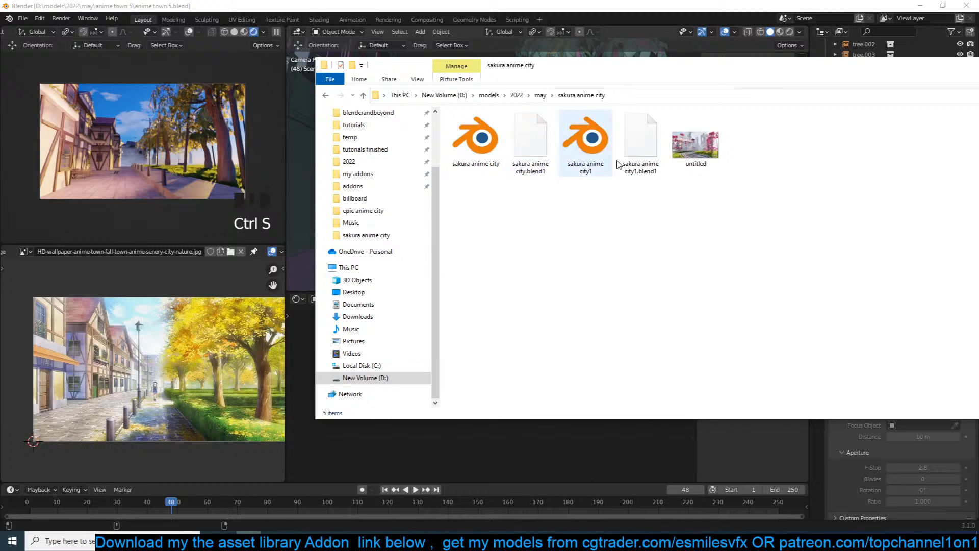
double_click(696, 137)
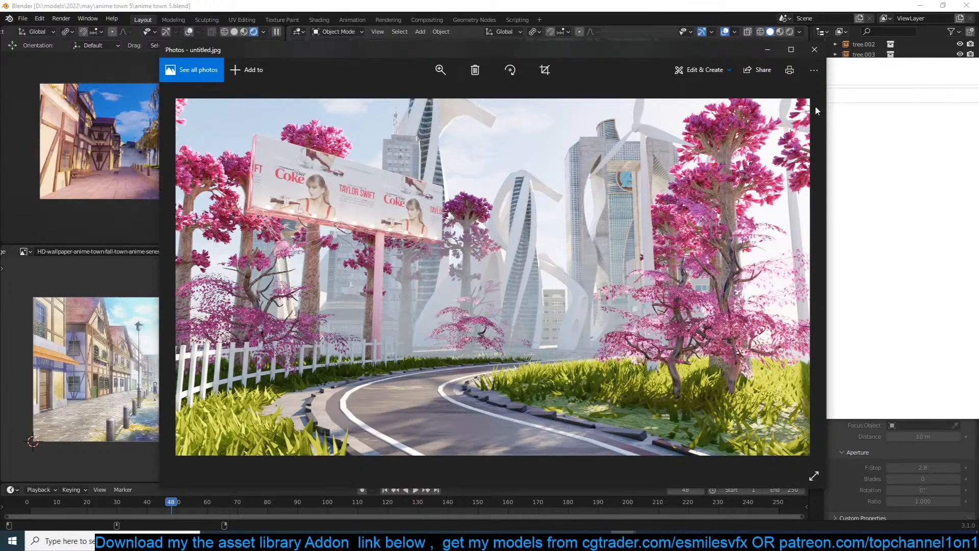
click(814, 50)
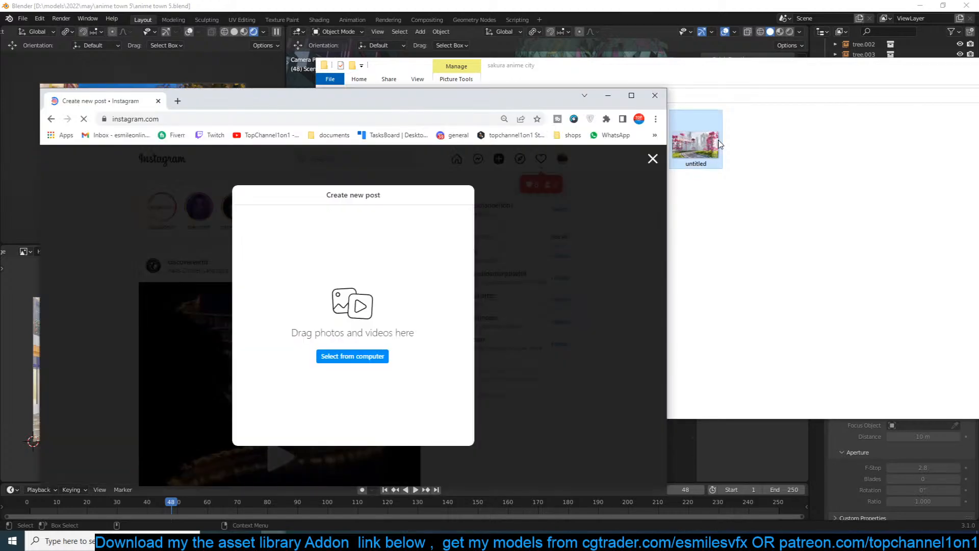
Add the untitled render from the sakura anime city folder to the new Instagram post.
click(665, 153)
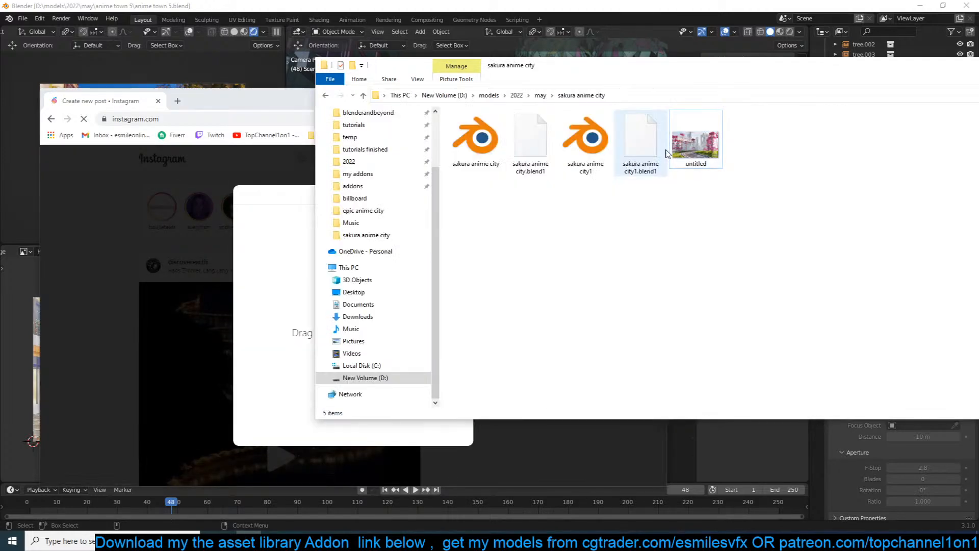
drag(665, 64, 818, 71)
click(841, 148)
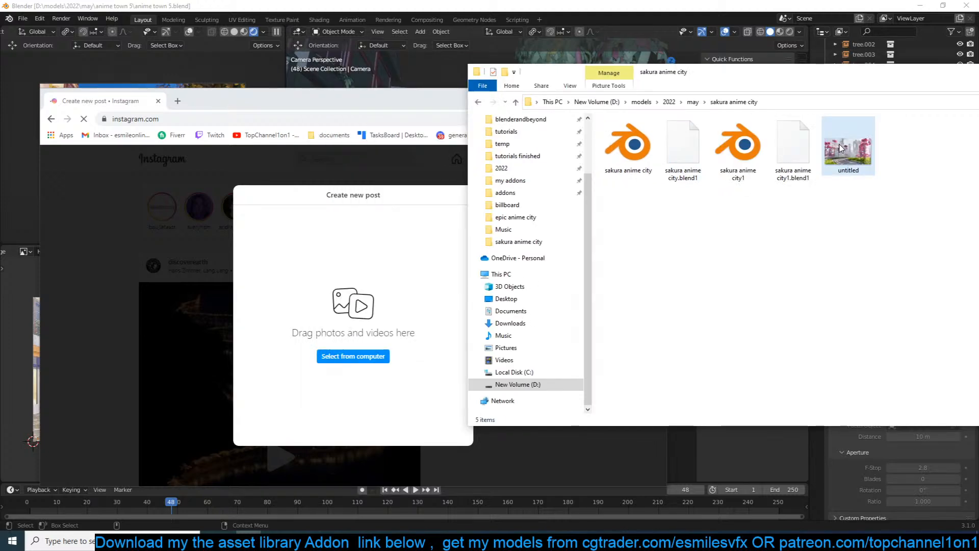
drag(841, 148, 271, 400)
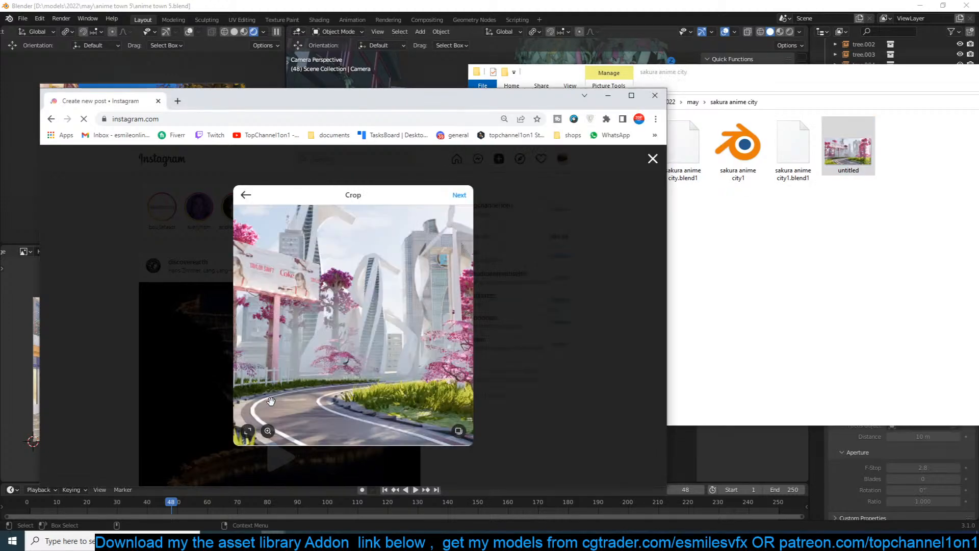
Crop the post image to 16:9 and proceed to the caption stage.
click(247, 431)
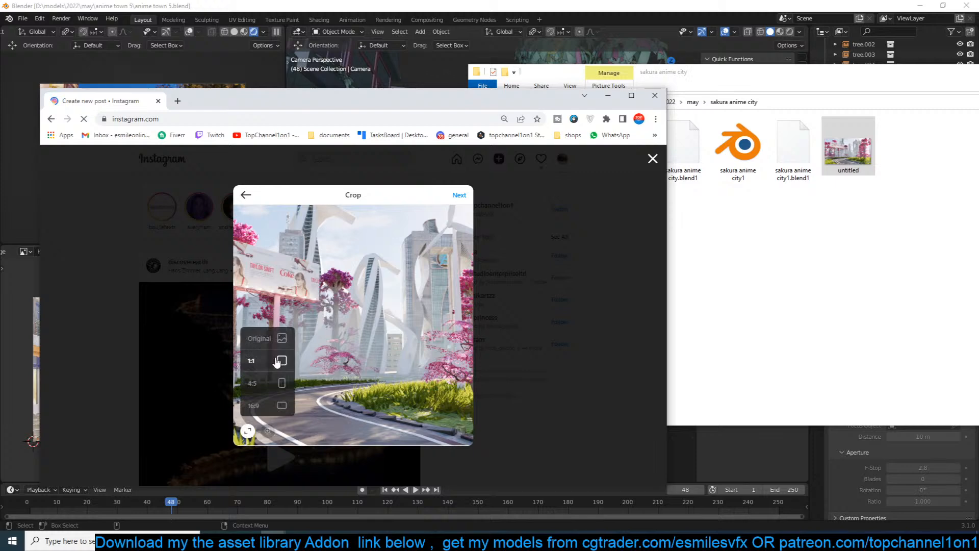
click(266, 406)
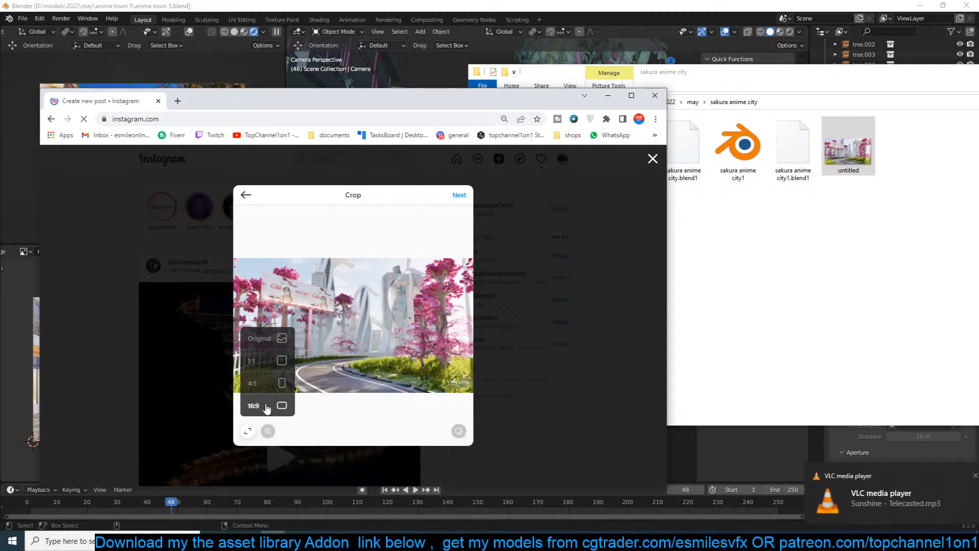
click(459, 195)
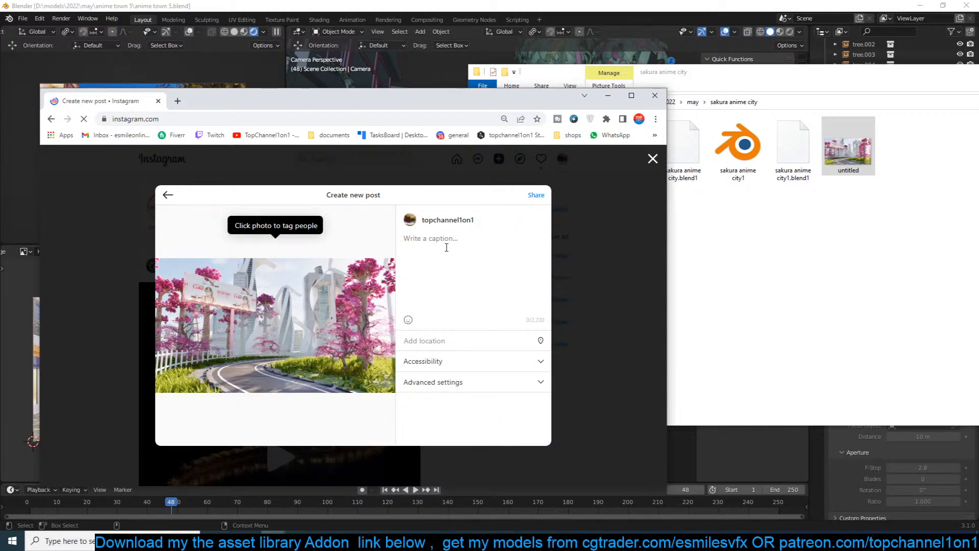
Write the post caption "#dairyrender #render #livestream #blender topchannel1on1 critique like comment thanks made live on youtube".
text(#da)
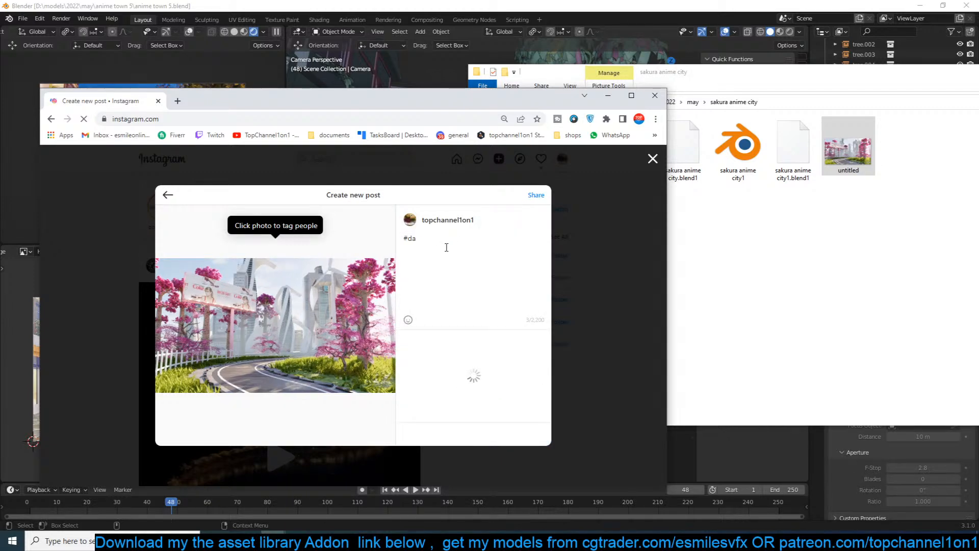
text(iryrender )
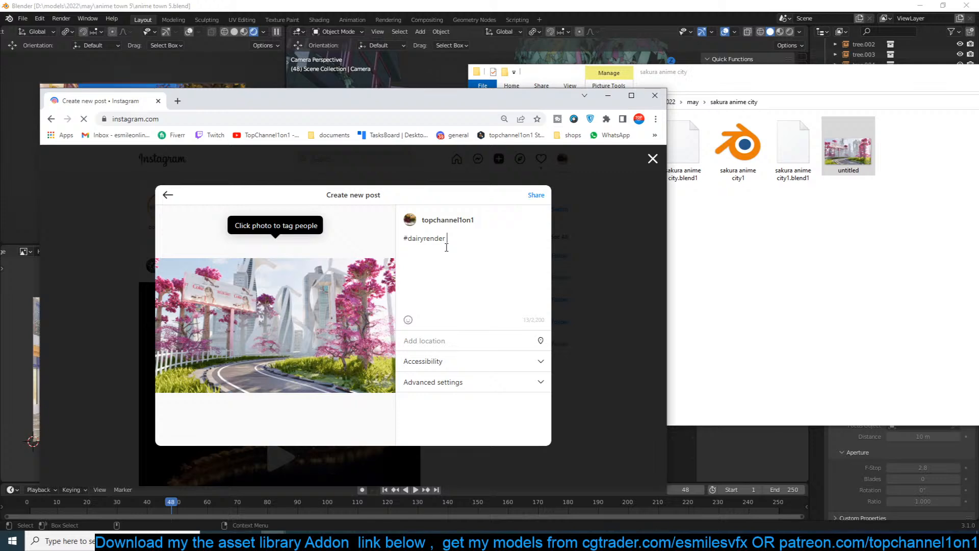
text(#render #live)
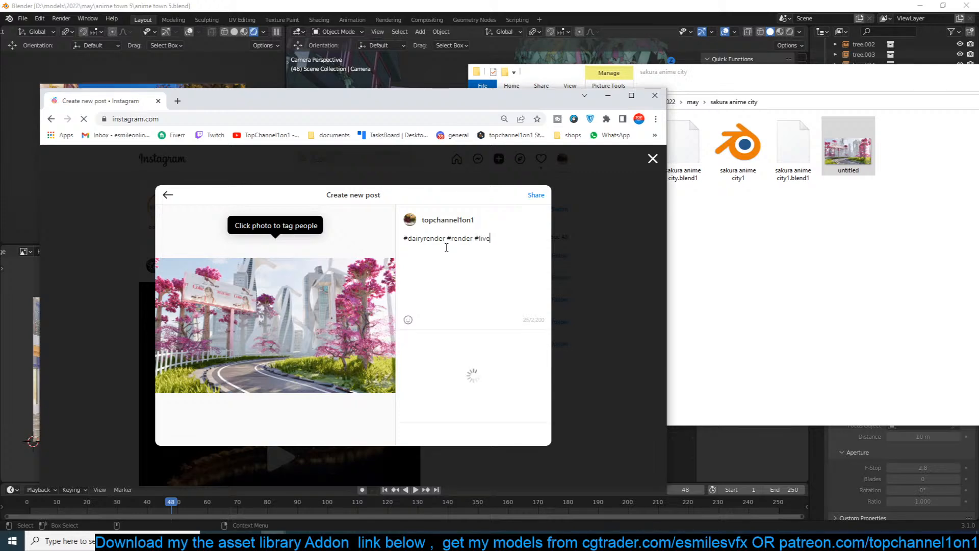
text(stream #yo)
key(BackSpace)
key(BackSpace)
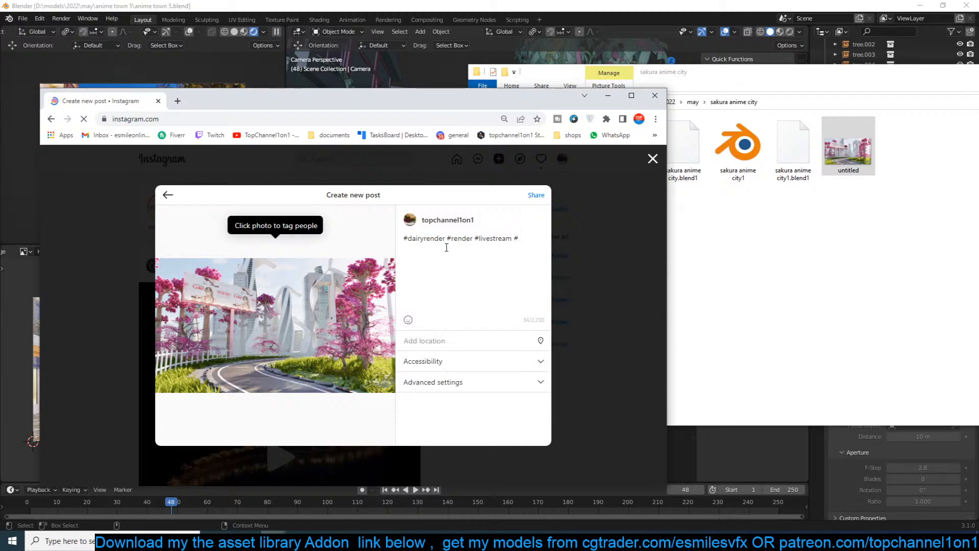
text(blender topchjaannel1on1 critique like comment)
text(than)
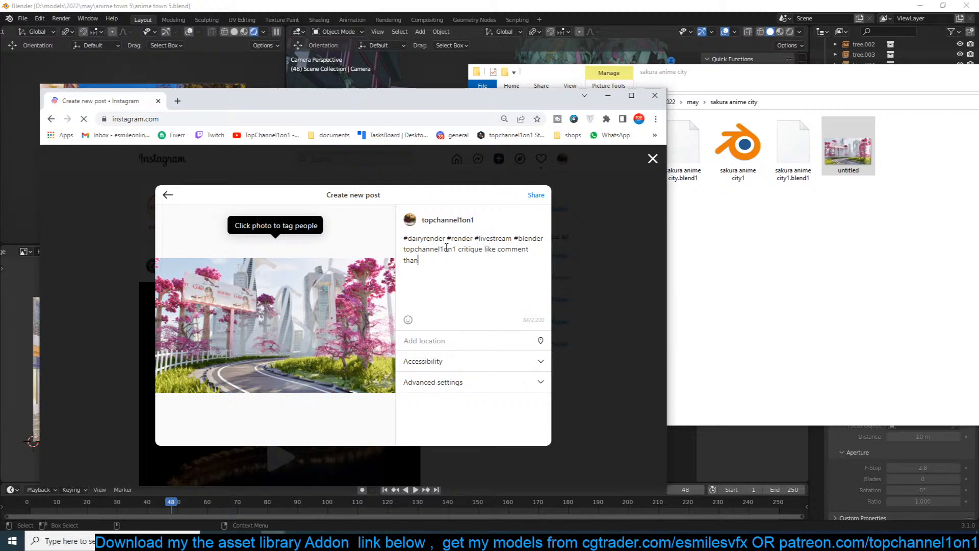
text(ks made live on youtube)
Copy the whole caption text, share the sakura anime city post and close the dialog.
key(ctrl+a)
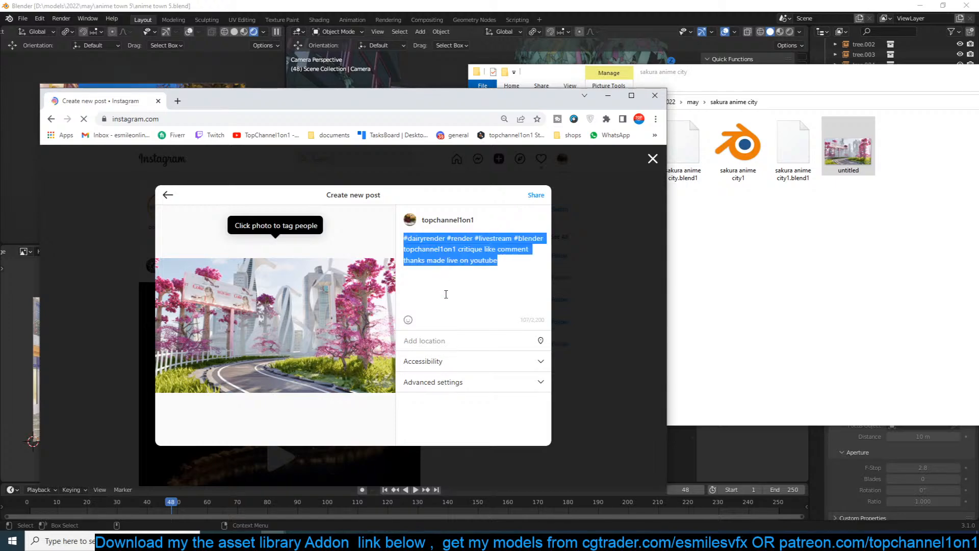
click(467, 286)
click(536, 195)
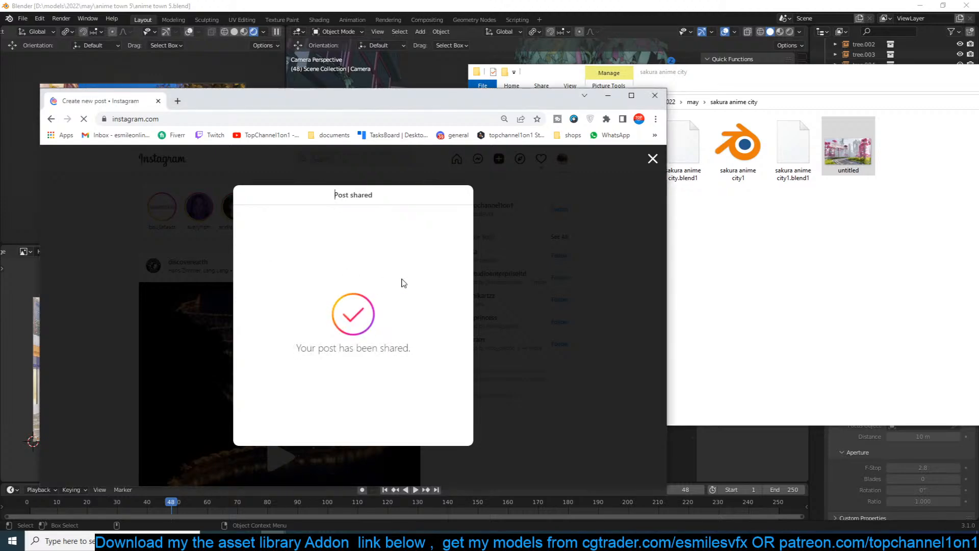
click(514, 225)
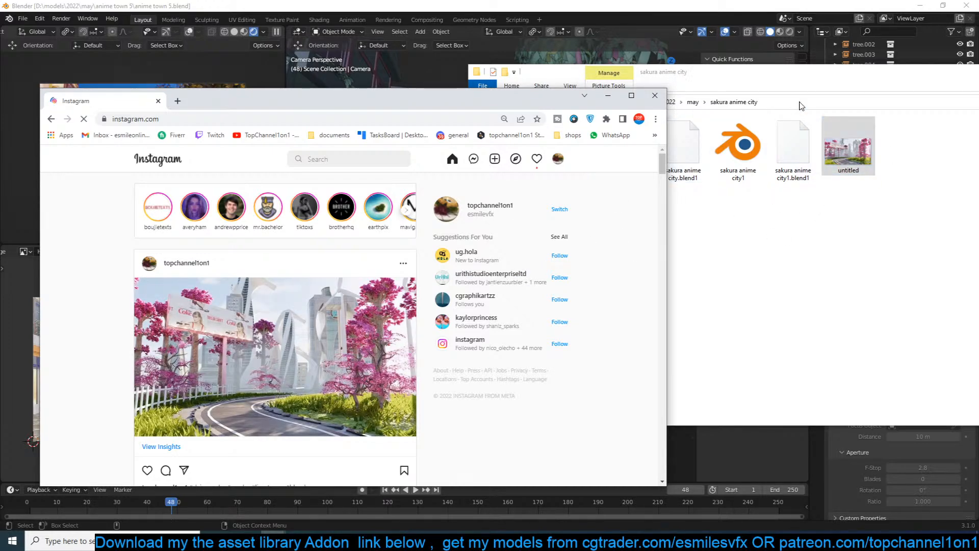
Switch to File Explorer and look through the firewood folder inside the may folder for renders.
click(807, 86)
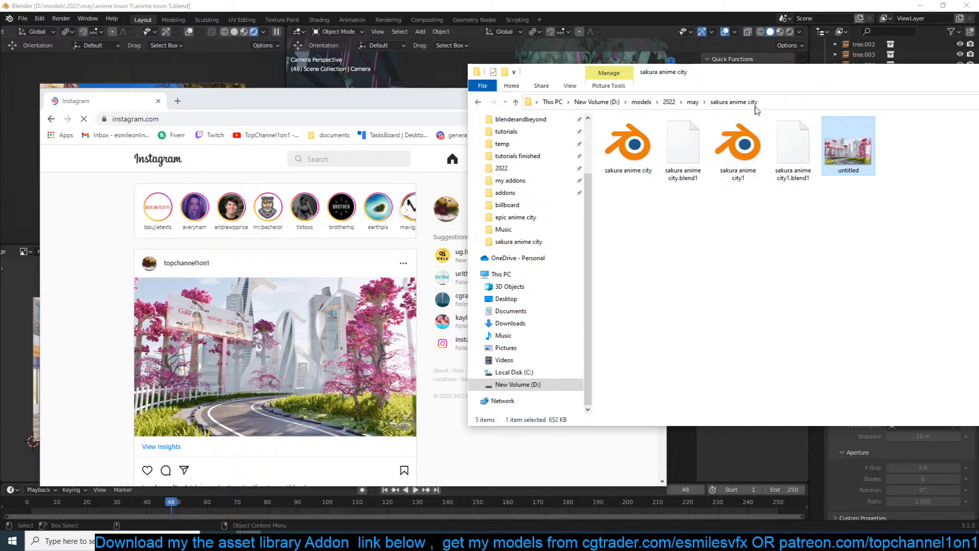
click(693, 102)
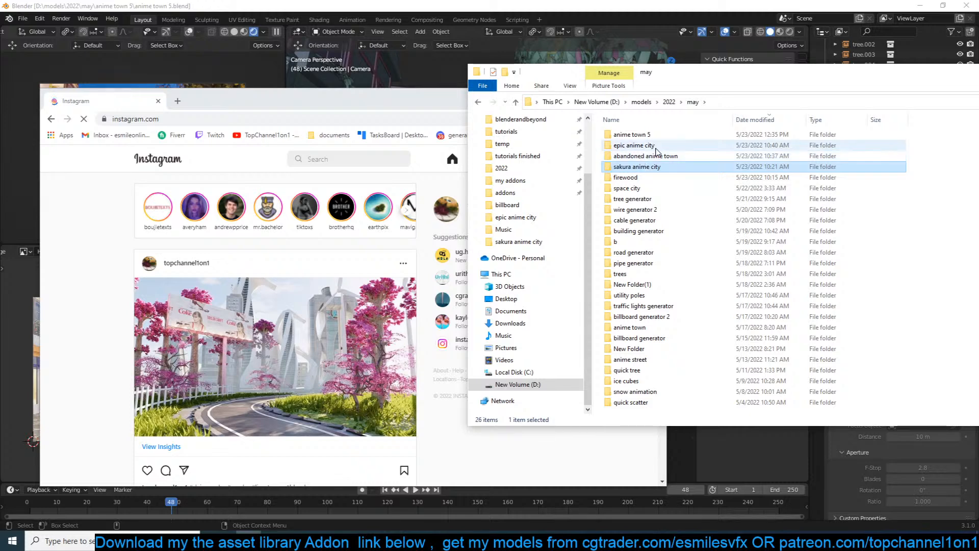
click(641, 177)
double_click(642, 178)
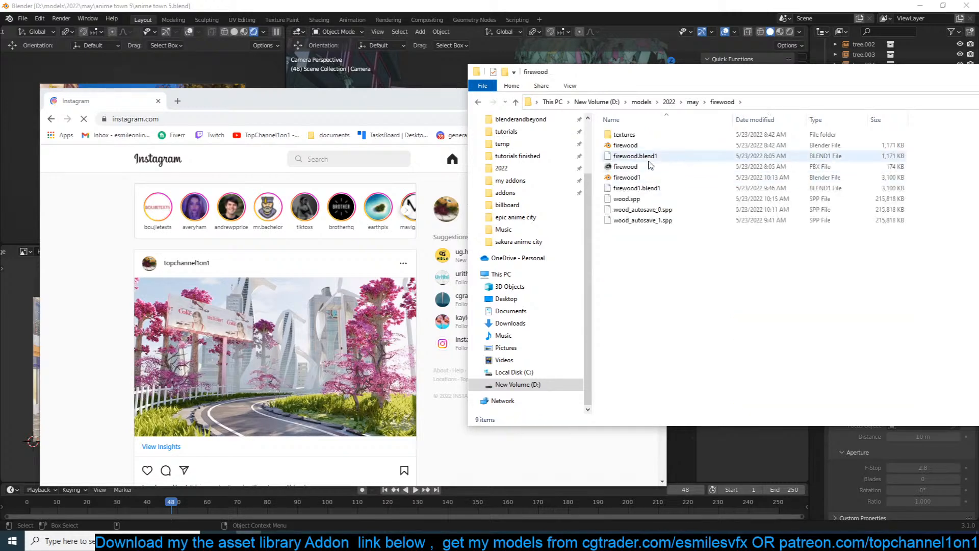
View the untitled and untitled1 renders in the space city folder and close the viewer.
click(692, 102)
double_click(631, 187)
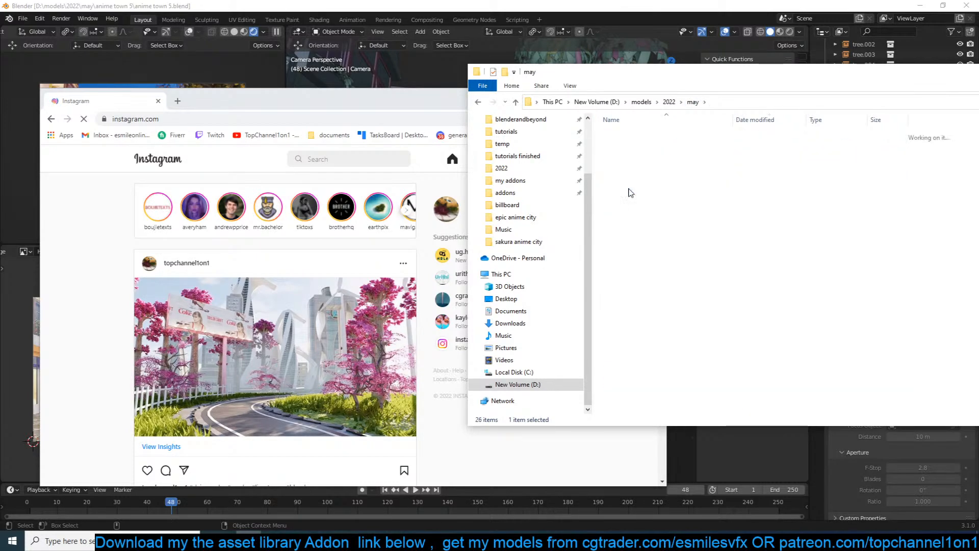
click(641, 183)
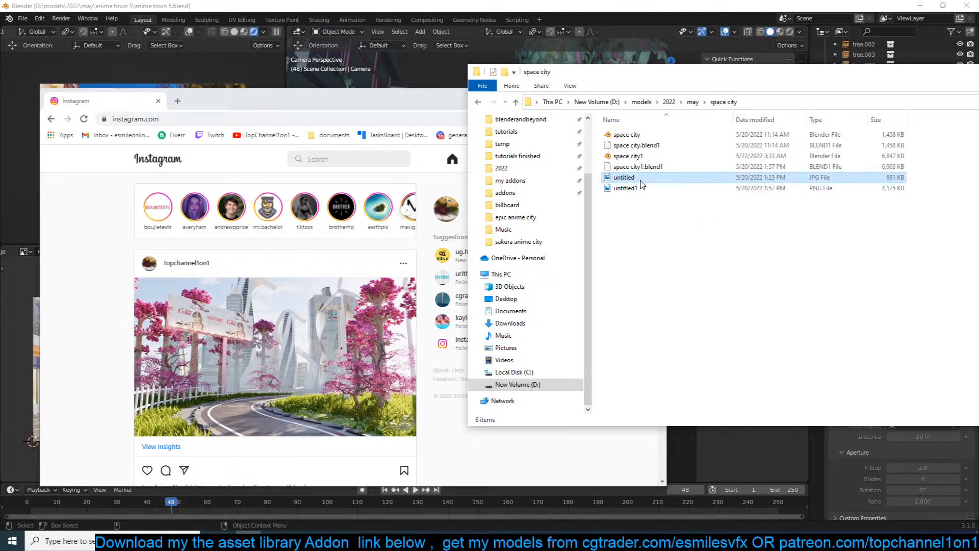
double_click(641, 182)
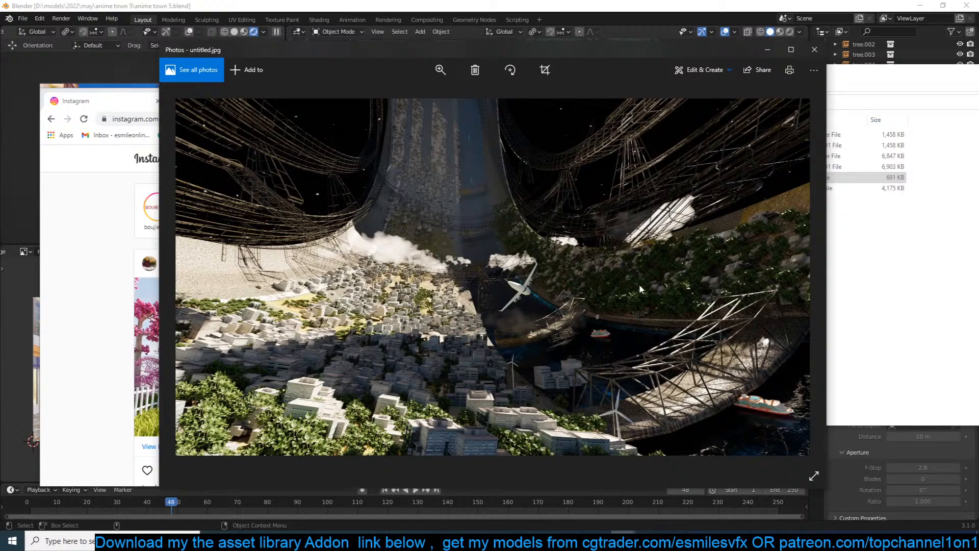
click(799, 270)
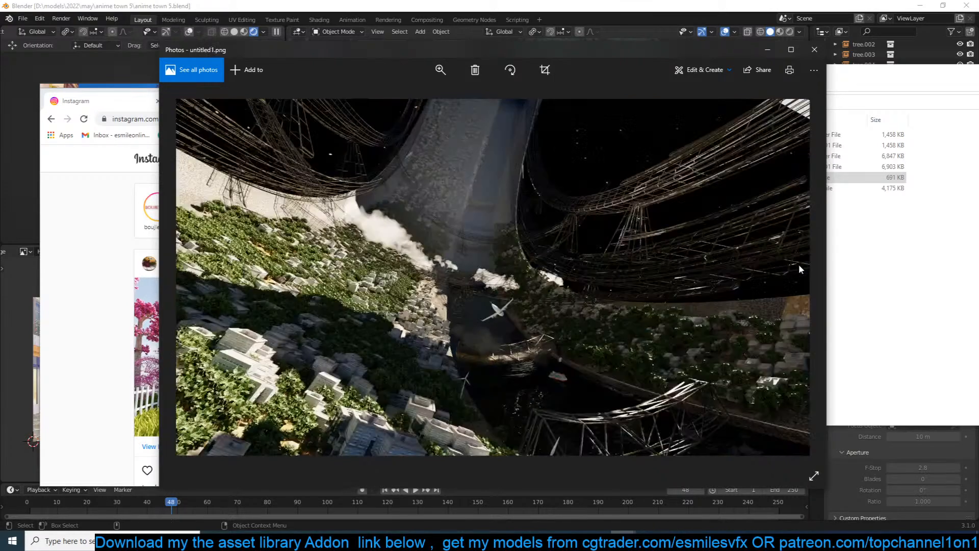
click(799, 270)
click(814, 50)
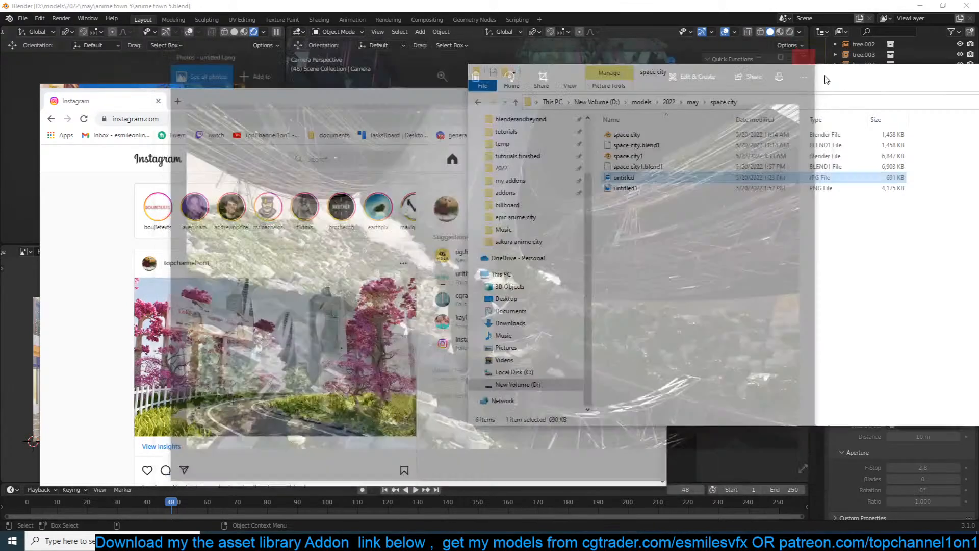
Start a new Instagram post with the untitled and untitled1 renders from the space city folder.
click(350, 181)
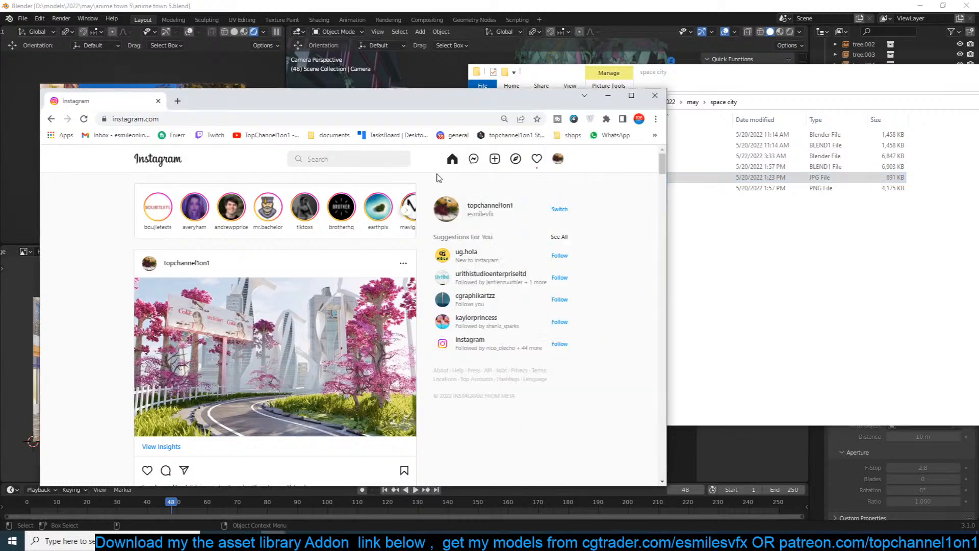
click(494, 163)
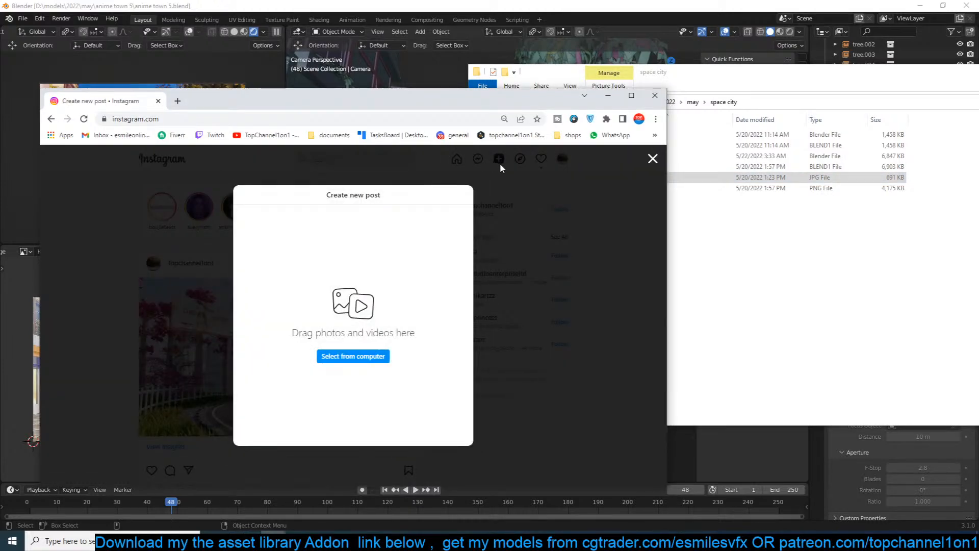
click(733, 178)
shift+click(749, 189)
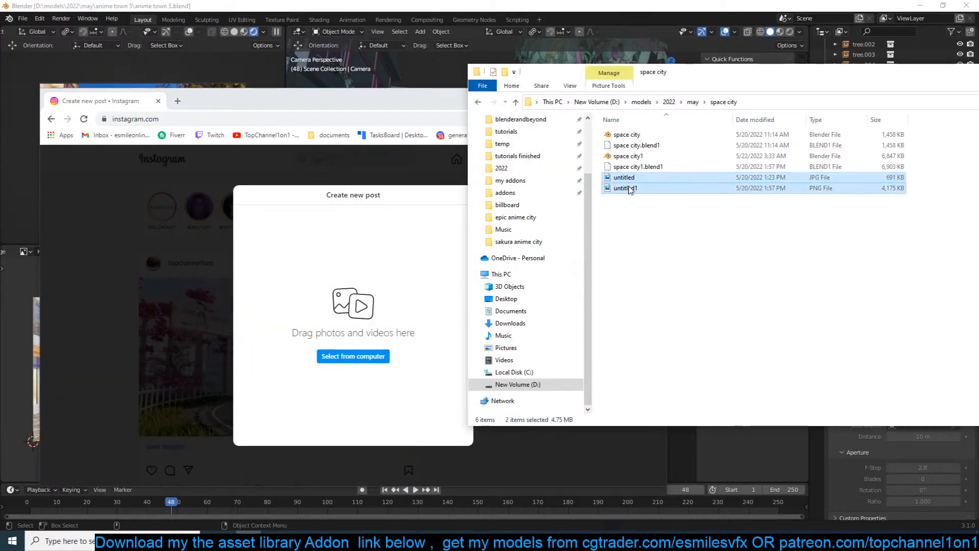
drag(630, 189, 337, 316)
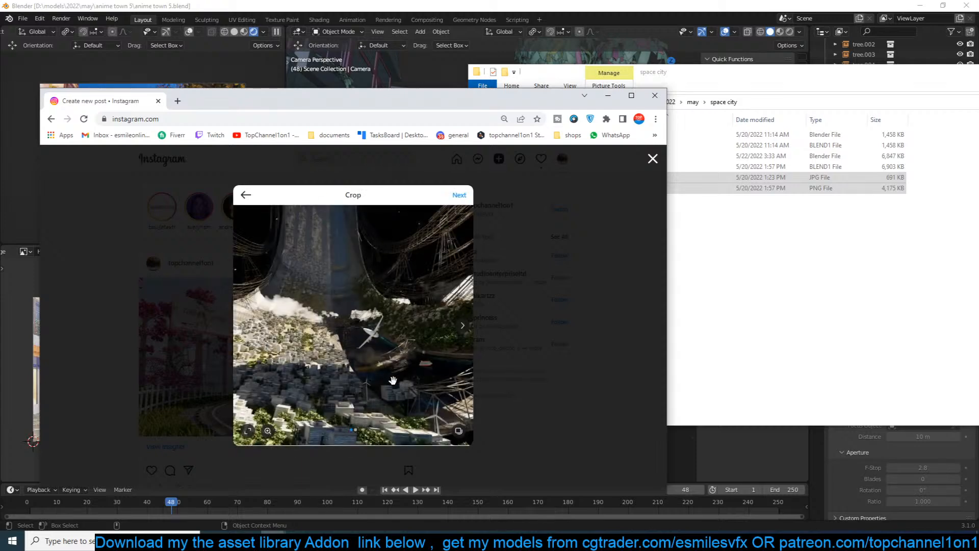
Set the post's crop to Original, check it on the second image and proceed to the caption stage.
click(248, 430)
click(276, 340)
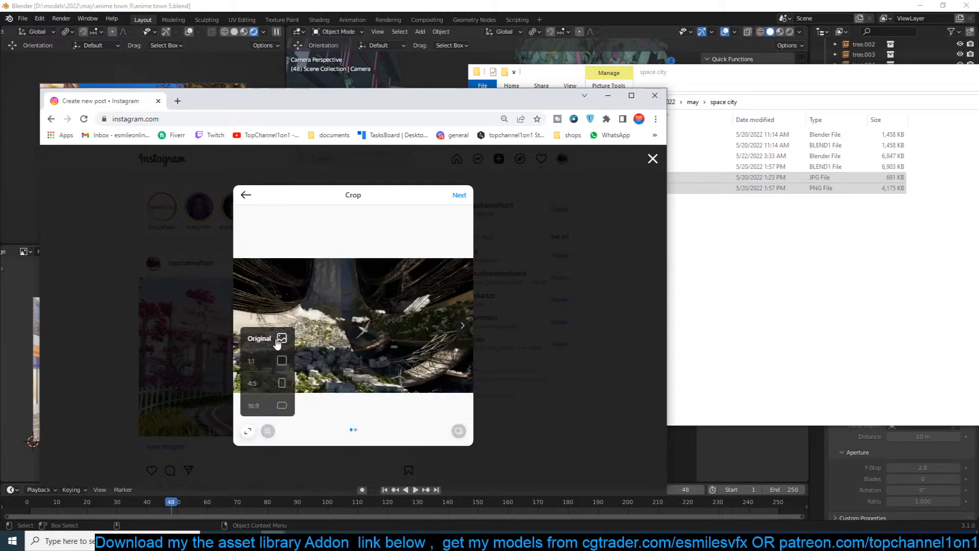
click(462, 330)
click(464, 328)
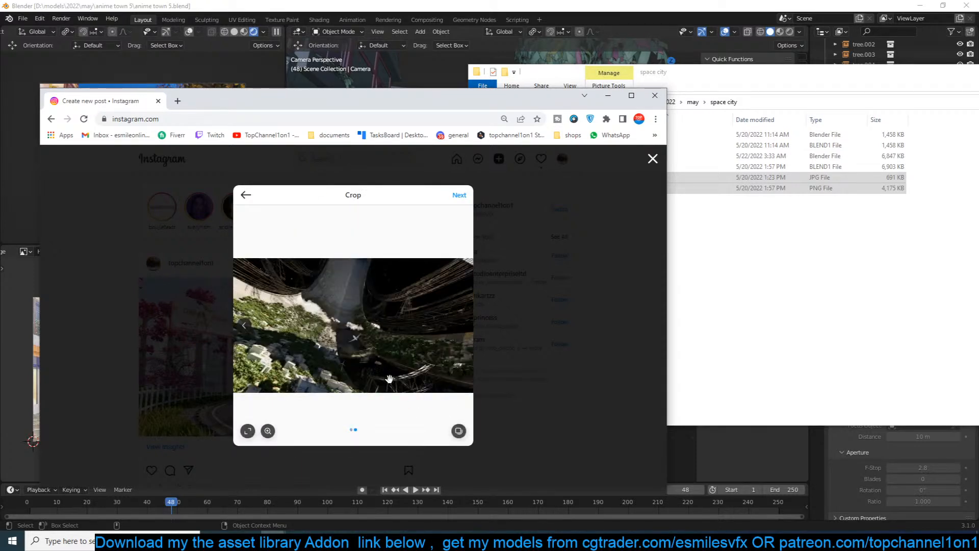
click(247, 431)
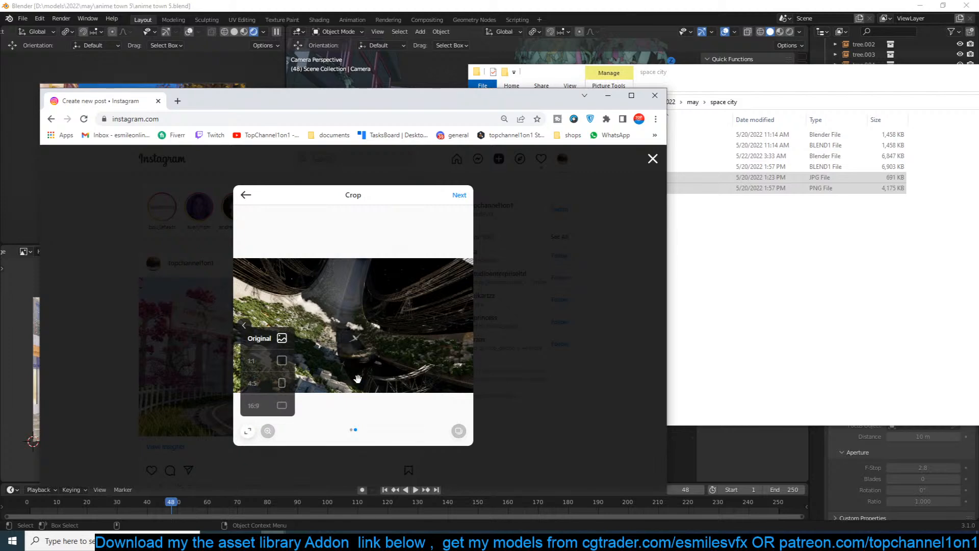
click(442, 280)
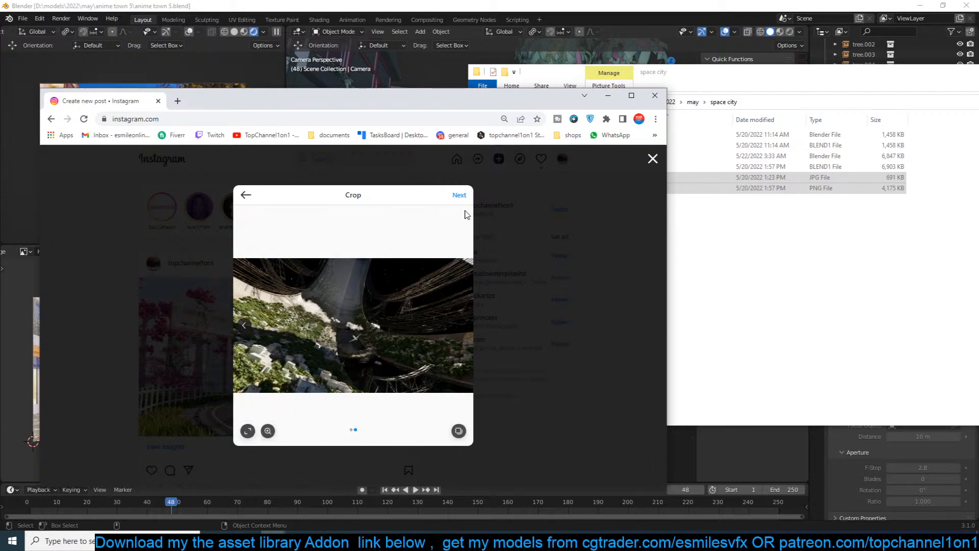
click(459, 195)
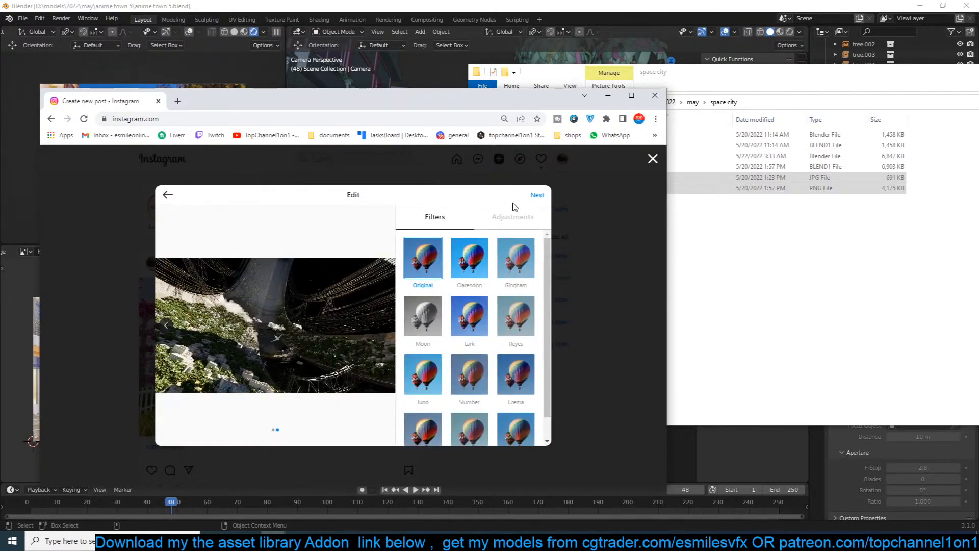
click(535, 195)
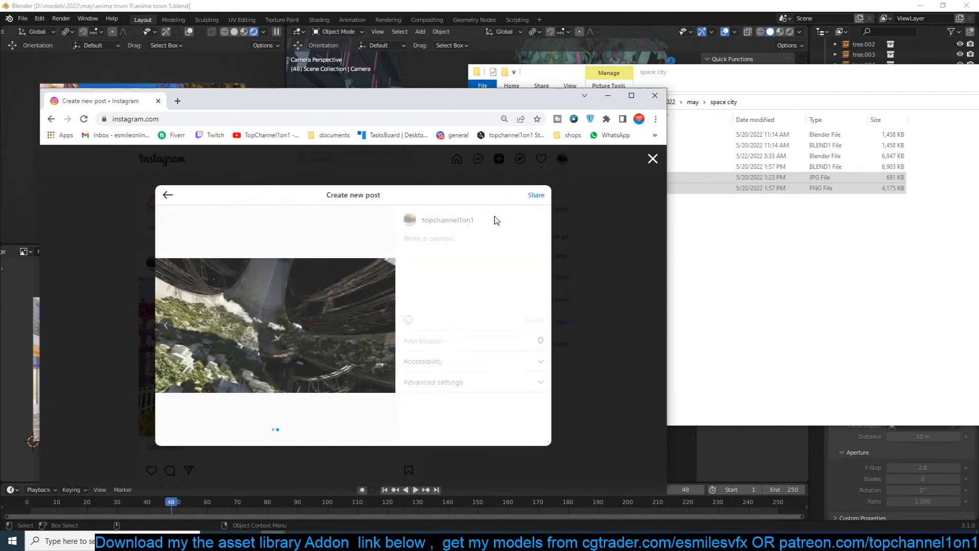
Return to the filters, try several on the second image, apply Clarendon and proceed to the caption stage.
click(167, 194)
click(469, 257)
click(511, 260)
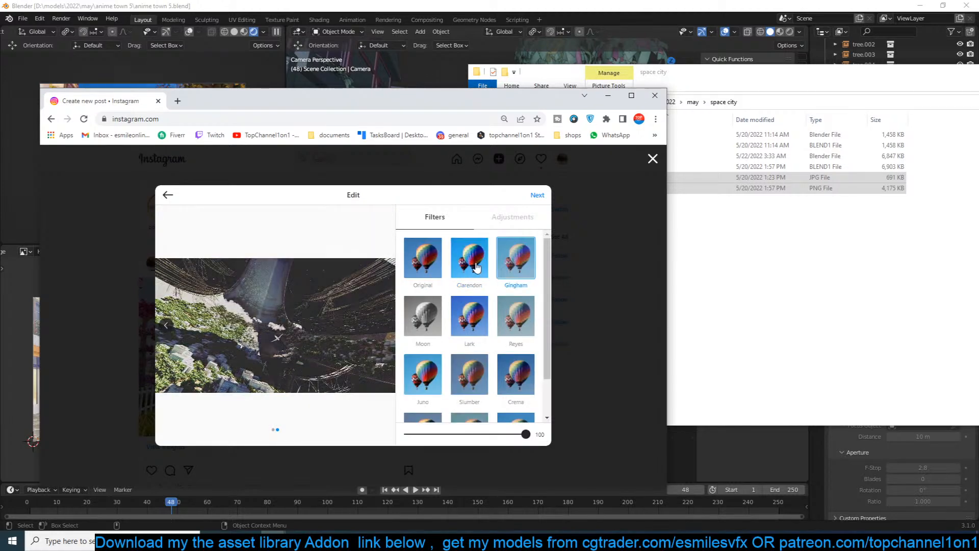
click(477, 265)
click(469, 315)
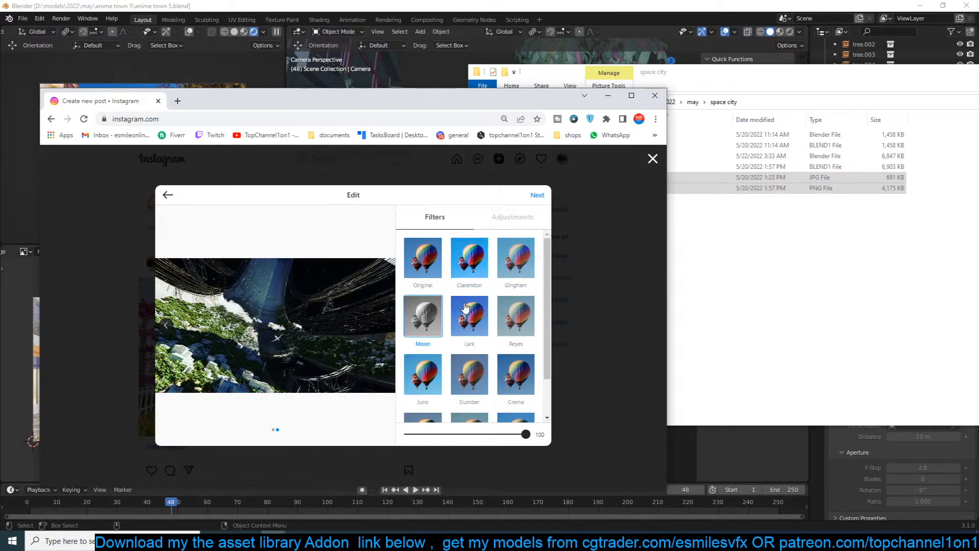
click(515, 316)
click(472, 368)
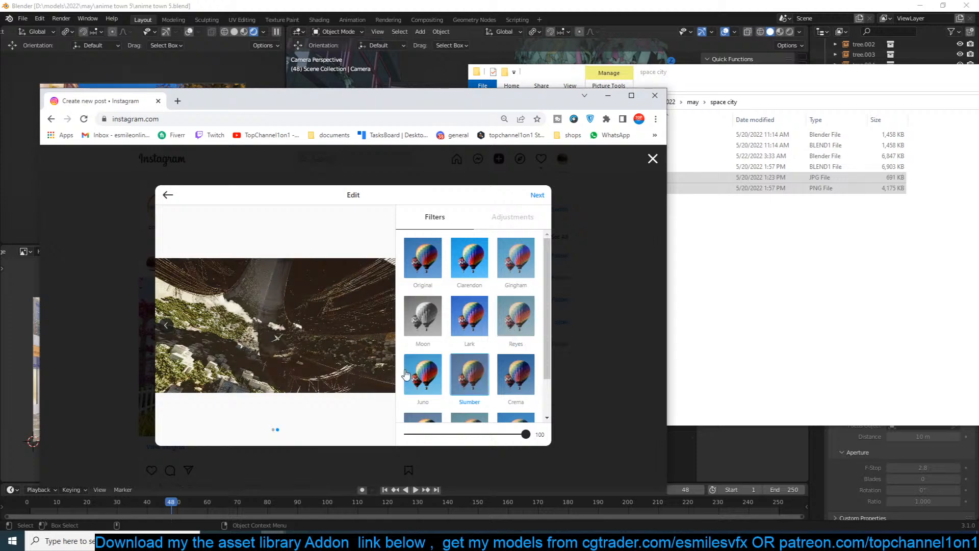
click(420, 374)
click(467, 269)
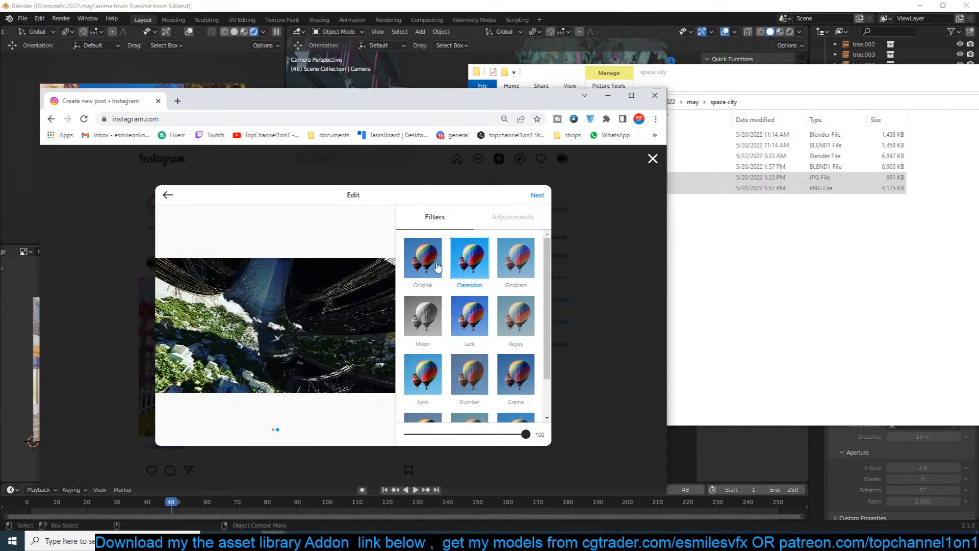
scroll(477, 373, down, 1)
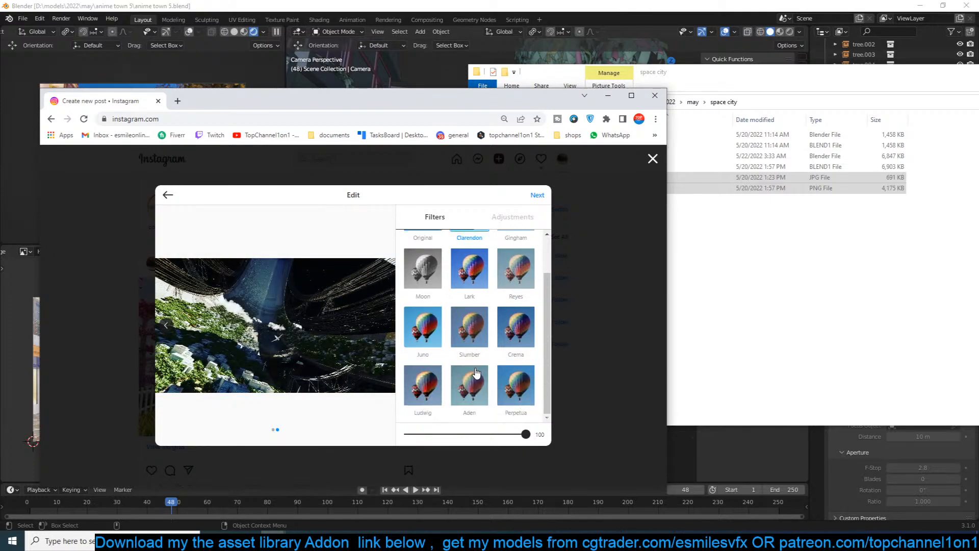
click(537, 196)
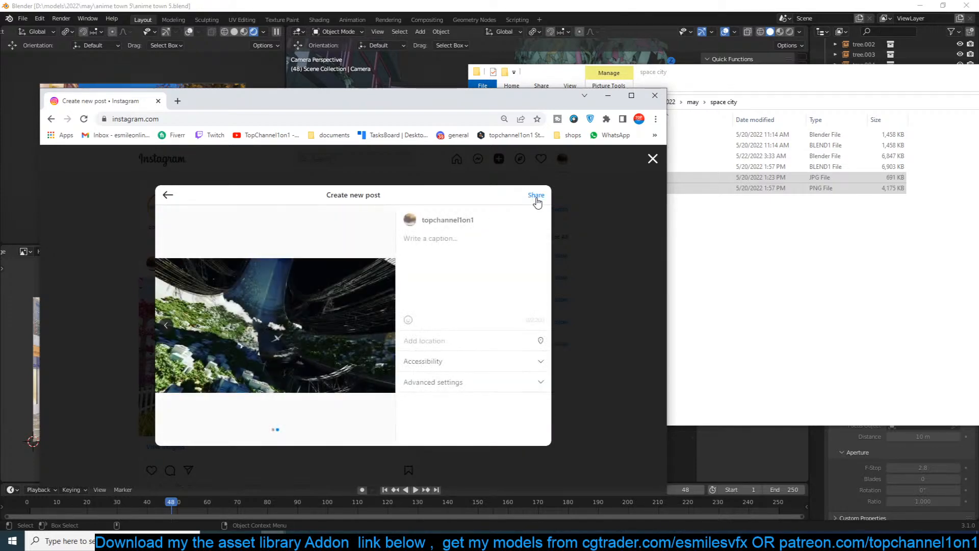
Fill in the copied caption starting with "#dairyrender #render #livestream #blender" and share the space city post.
click(460, 245)
text(#dairyrender #render #livestream #blender topchannel1on1 critique like comment thanks made live on youtube)
click(536, 195)
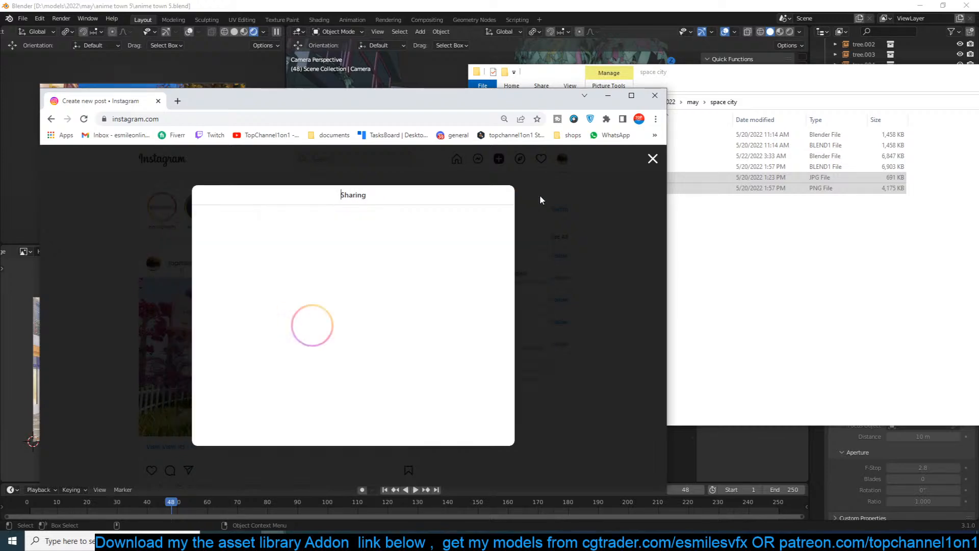
Switch to File Explorer, check the billboard generator folder in the may folder for renders, and return to may.
click(796, 268)
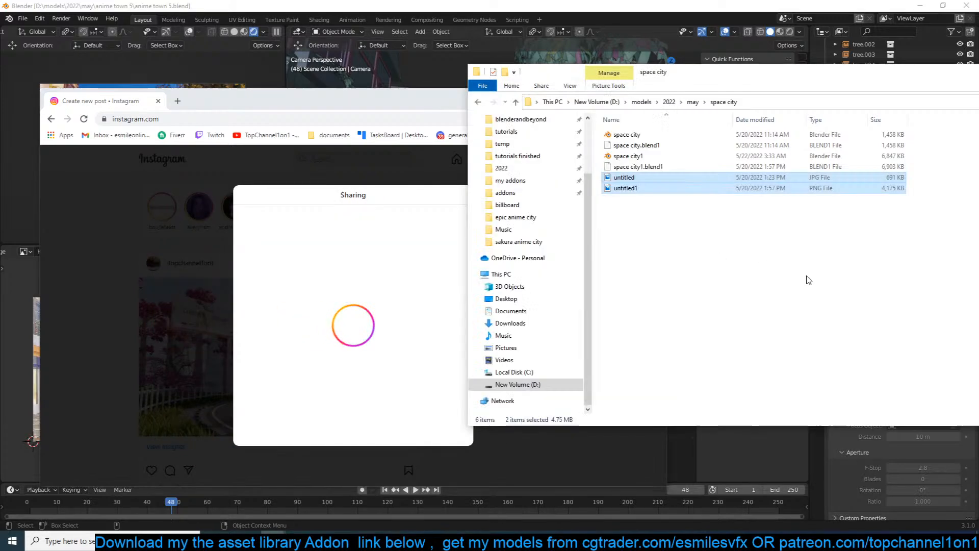
click(692, 102)
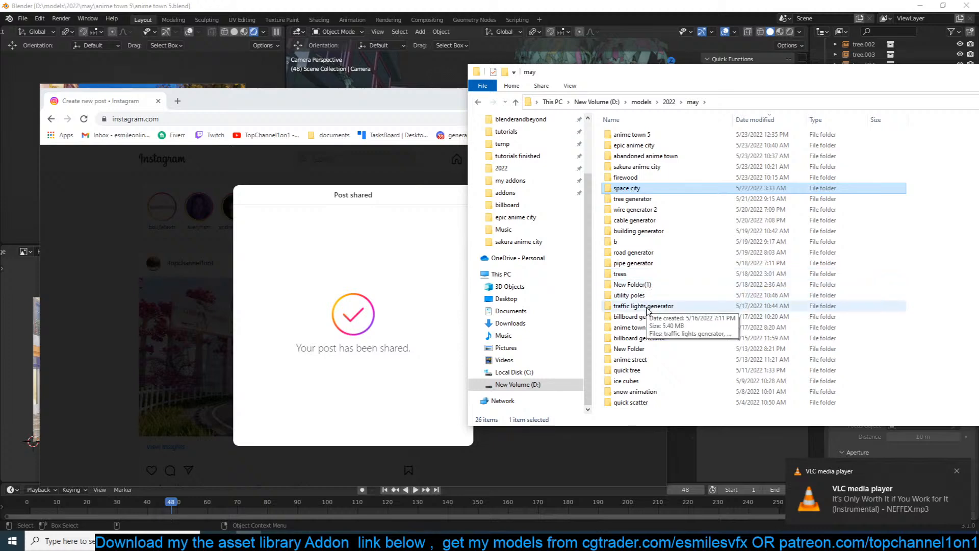
double_click(646, 338)
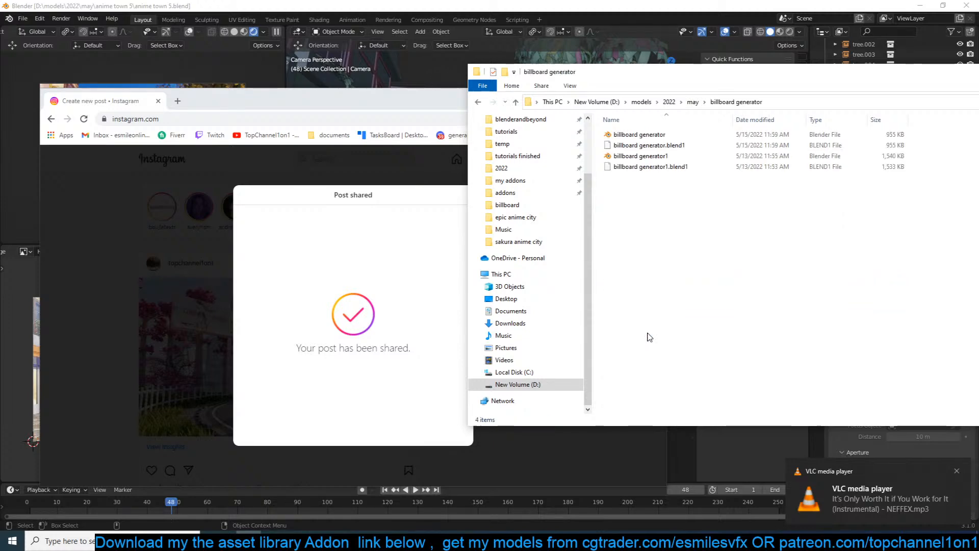
click(694, 102)
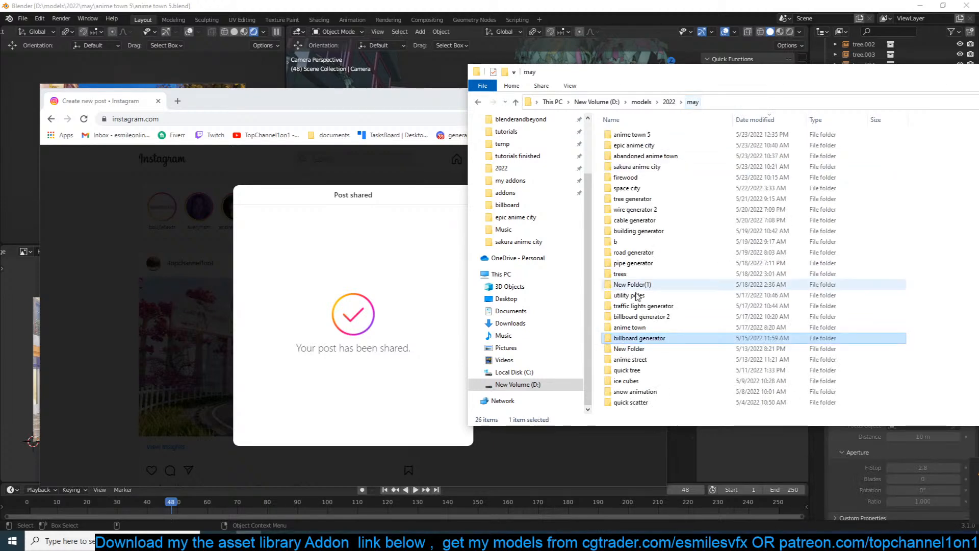
Go into the anime town folder and view its untitled render, closing the image after reviewing it.
double_click(631, 326)
click(866, 170)
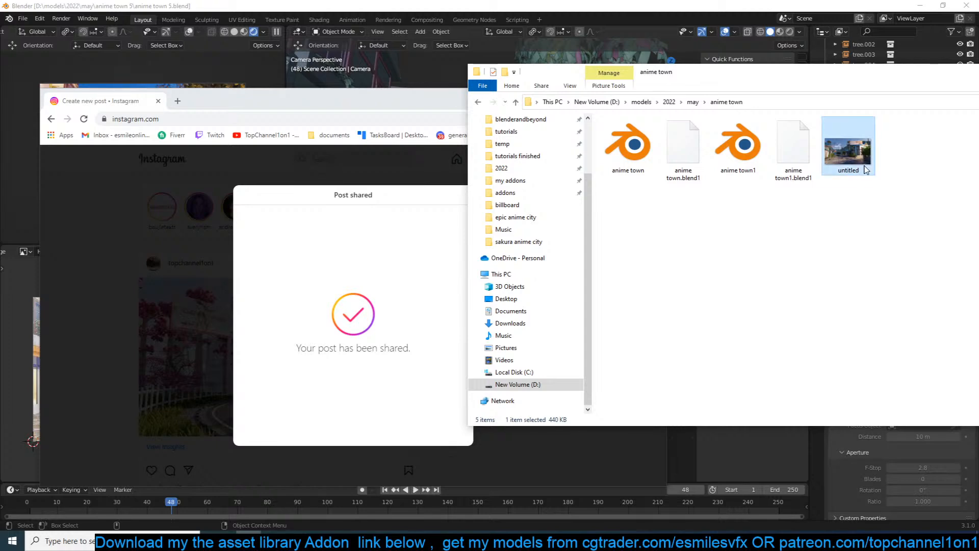
double_click(865, 170)
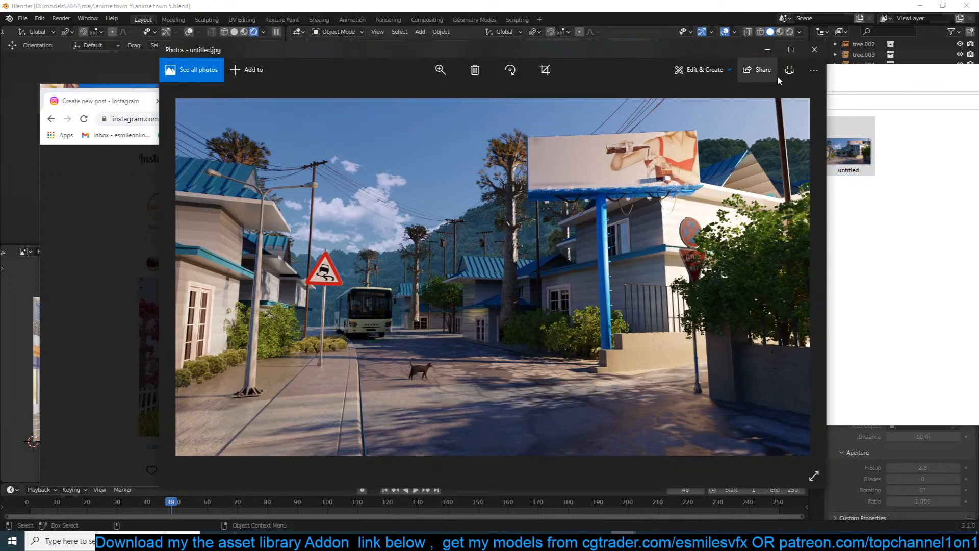
click(814, 49)
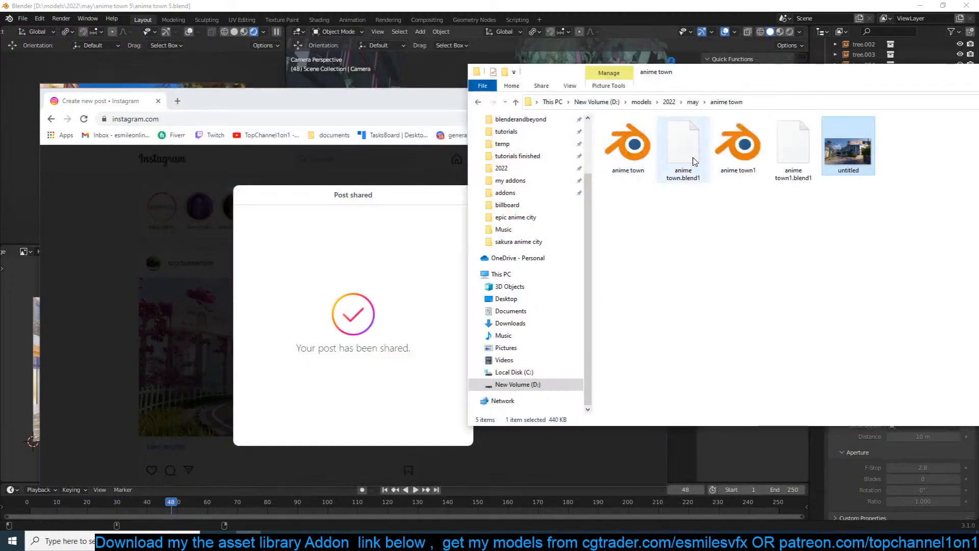
double_click(843, 159)
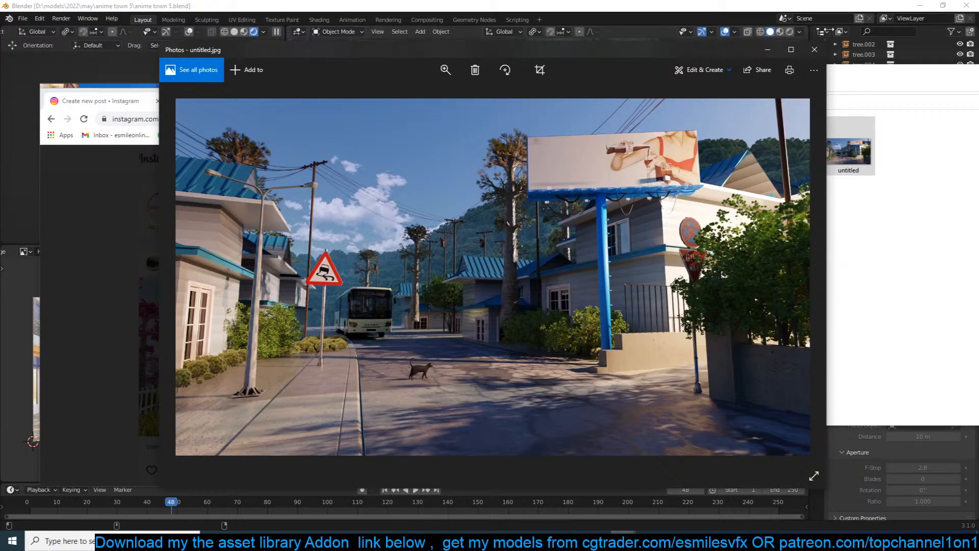
click(812, 49)
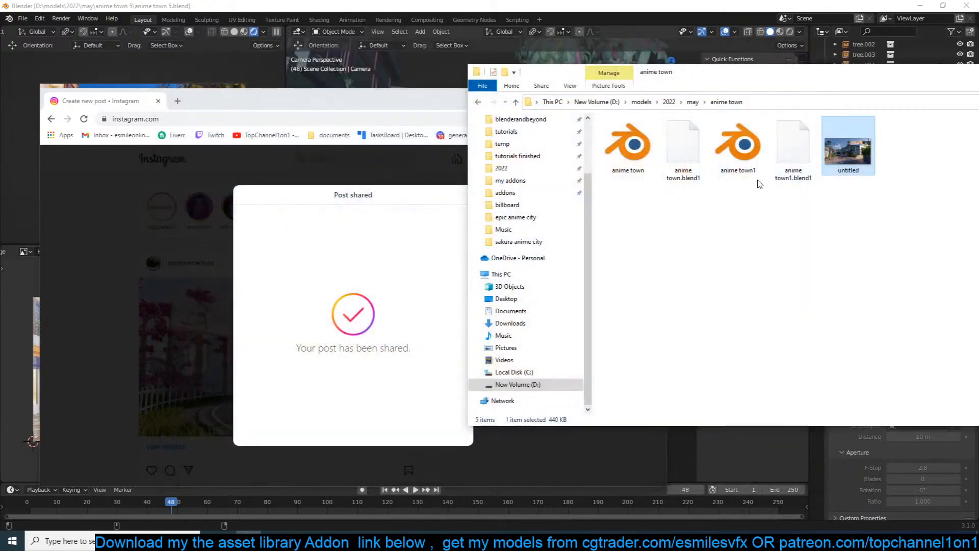
Switch back to Instagram, dismiss the post dialog and compare the two images of the space city post in the feed.
click(408, 181)
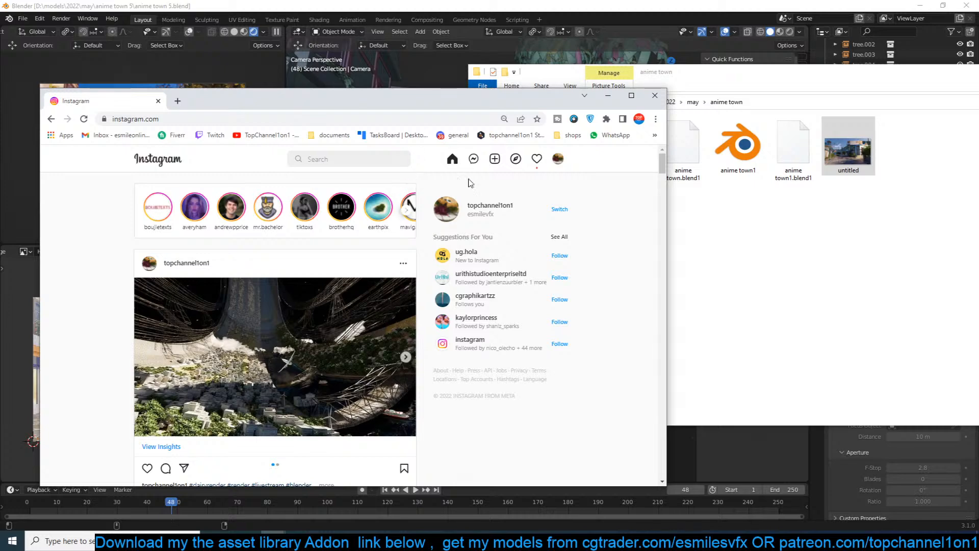
click(406, 359)
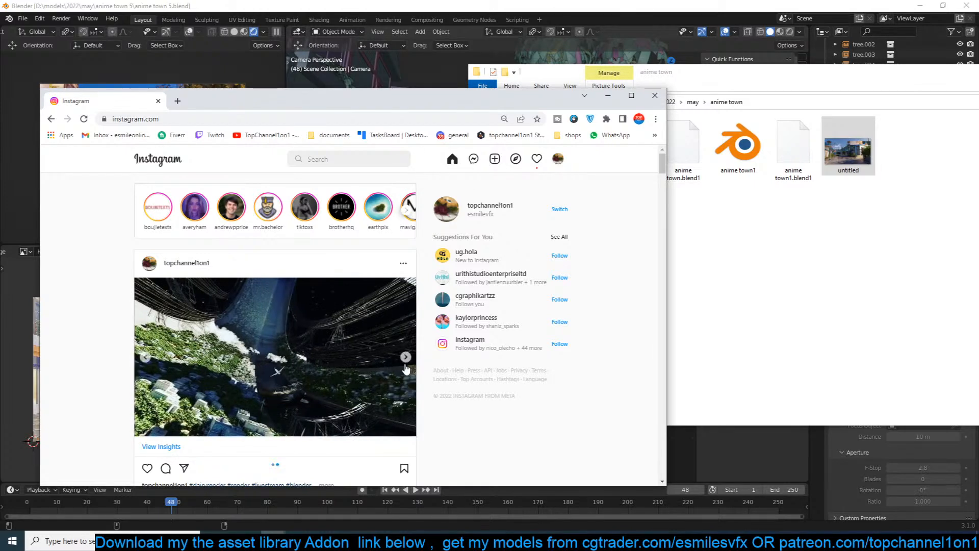
click(147, 359)
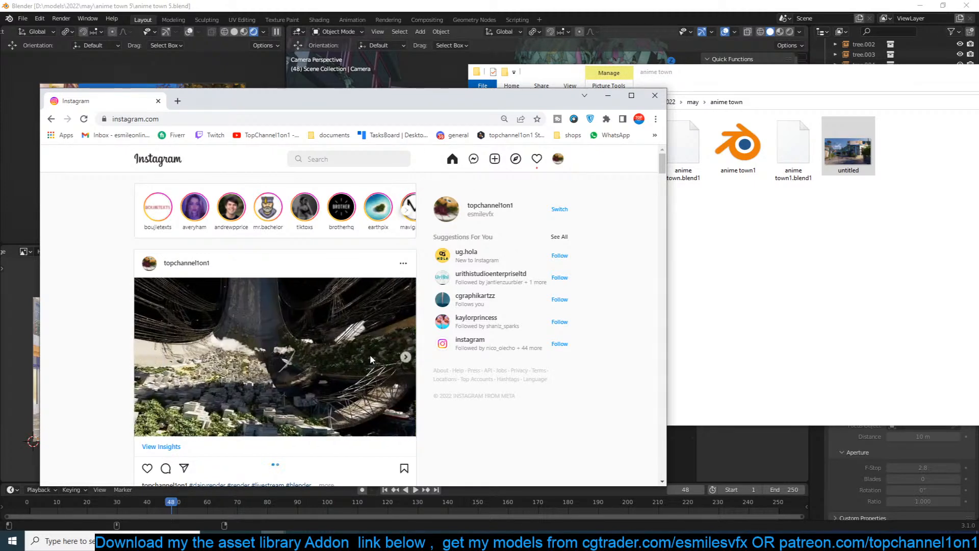
click(406, 358)
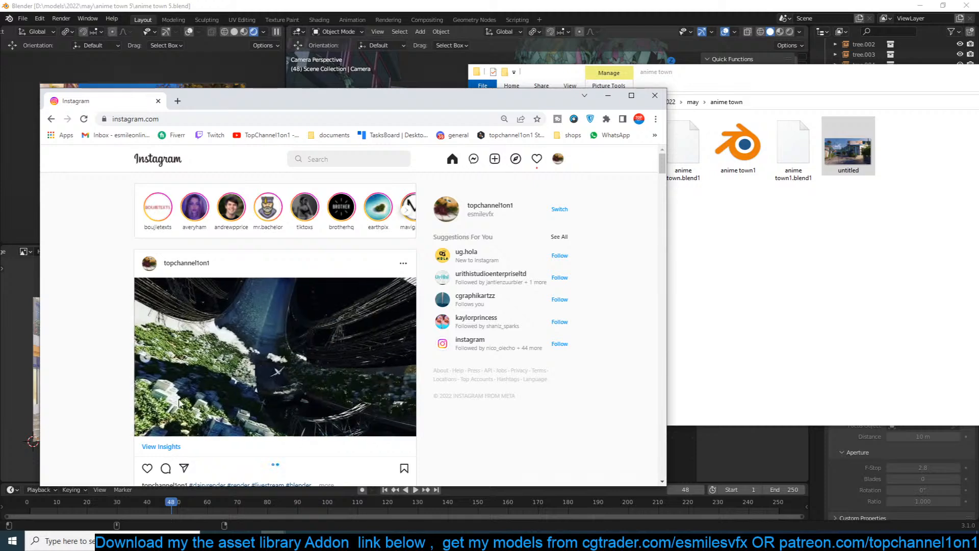